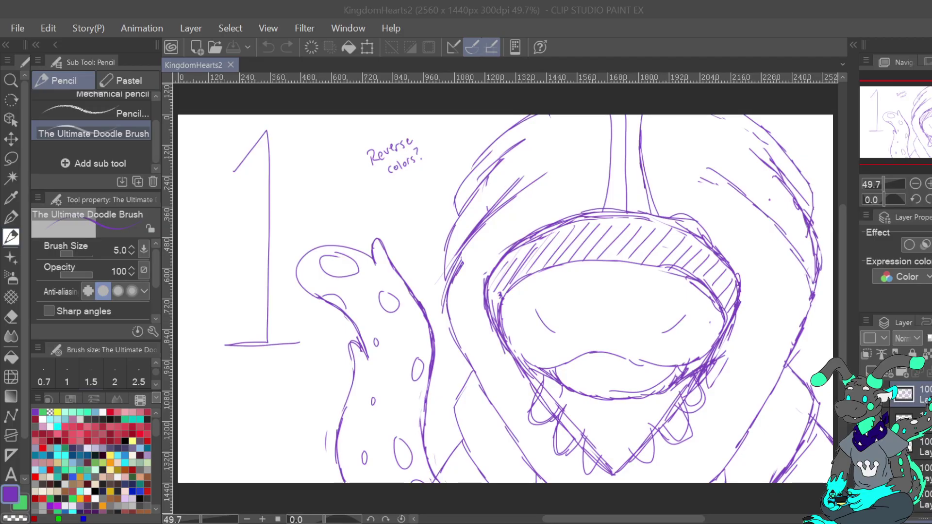
Add a new layer and place a vertical symmetrical ruler with 2 lines through the middle of the sketched face
{"action": "left_click", "coordinate": [871, 372]}
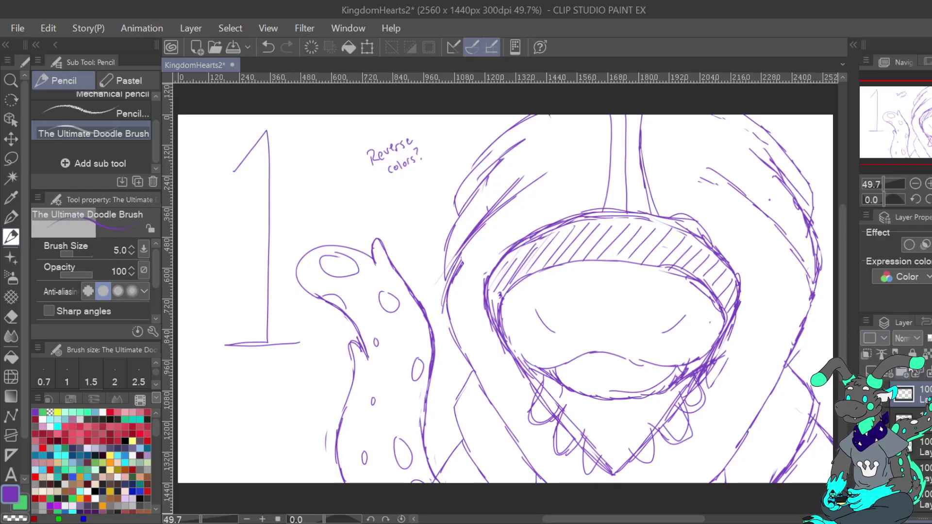
{"action": "left_click", "coordinate": [11, 454]}
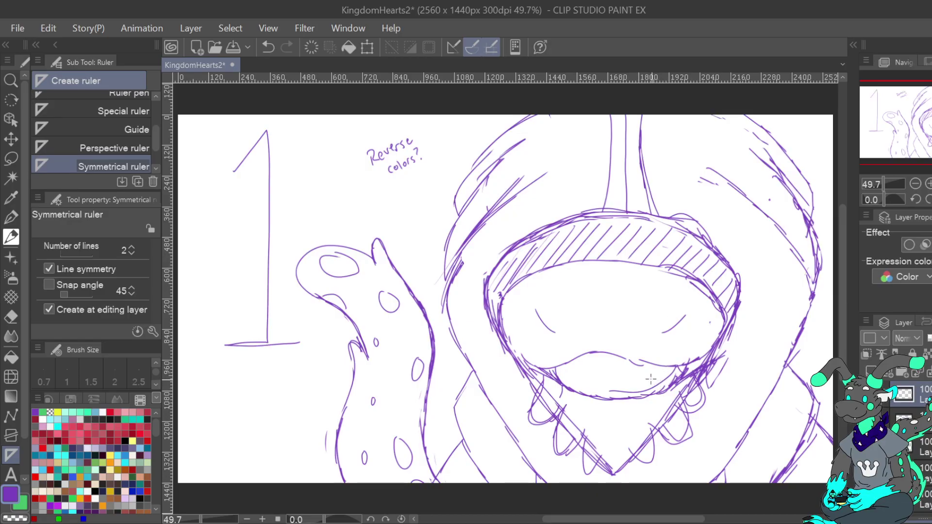
{"action": "left_click_drag", "start_coordinate": [597, 348], "coordinate": [606, 489]}
{"action": "left_click", "coordinate": [268, 47]}
{"action": "left_click_drag", "start_coordinate": [613, 488], "coordinate": [608, 102]}
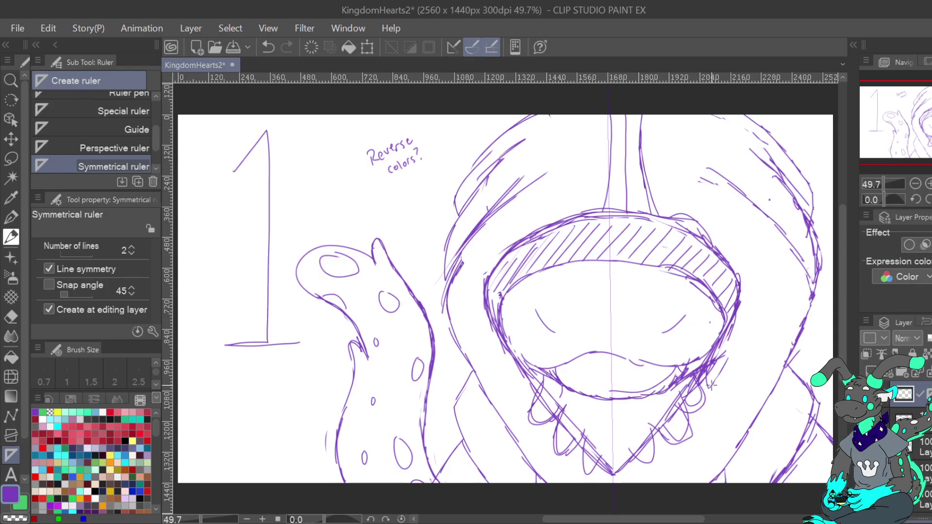
{"action": "left_click", "coordinate": [268, 47]}
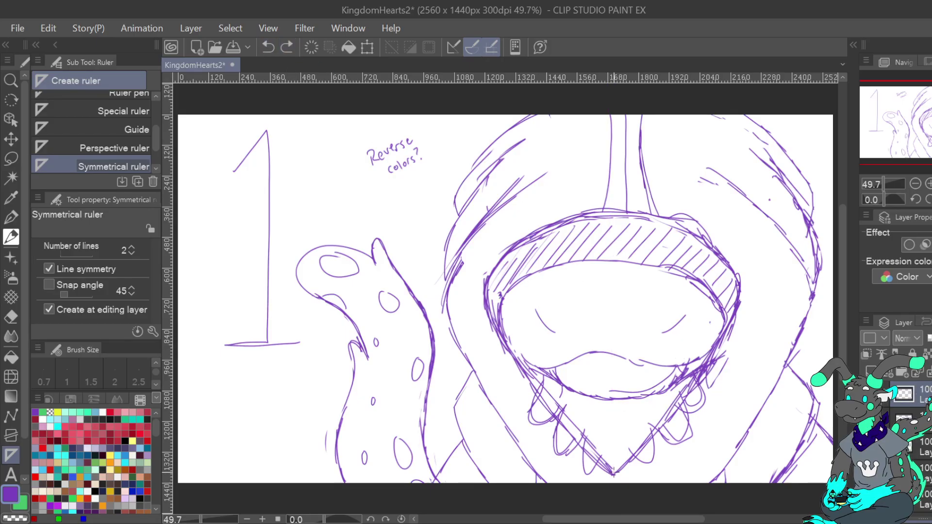
{"action": "key", "text": "ctrl+y"}
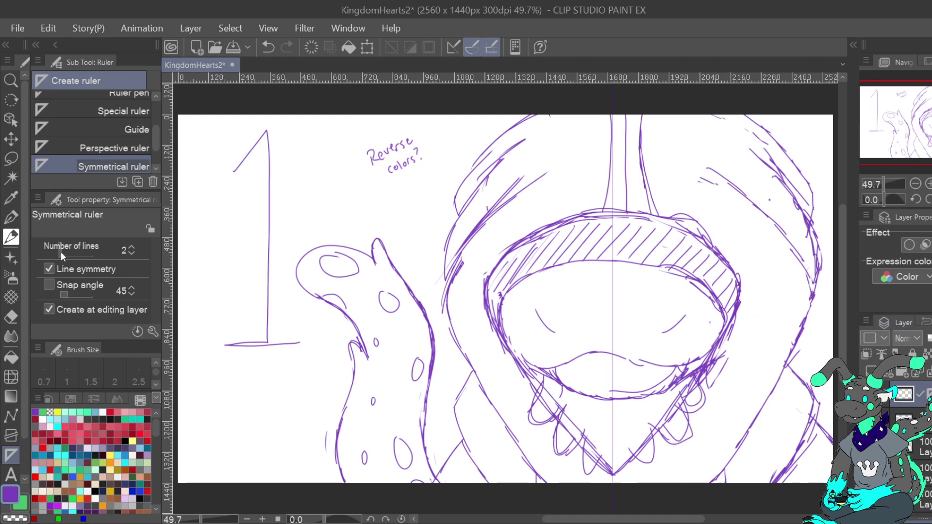
Trace the inner face outline and the upper lip curve in red with The Ultimate Doodle Brush at size 5.0
{"action": "left_click", "coordinate": [11, 236]}
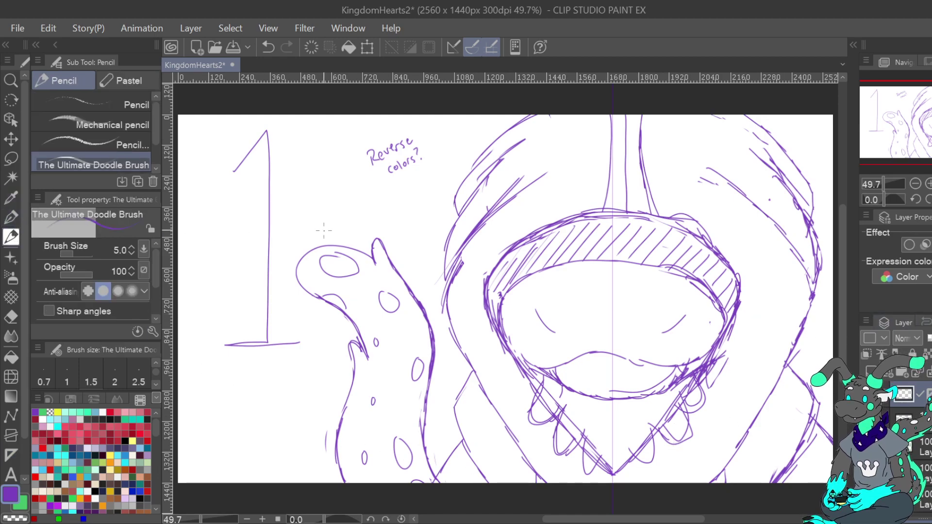
{"action": "left_click", "coordinate": [48, 399]}
{"action": "left_click", "coordinate": [60, 431]}
{"action": "left_click", "coordinate": [126, 463]}
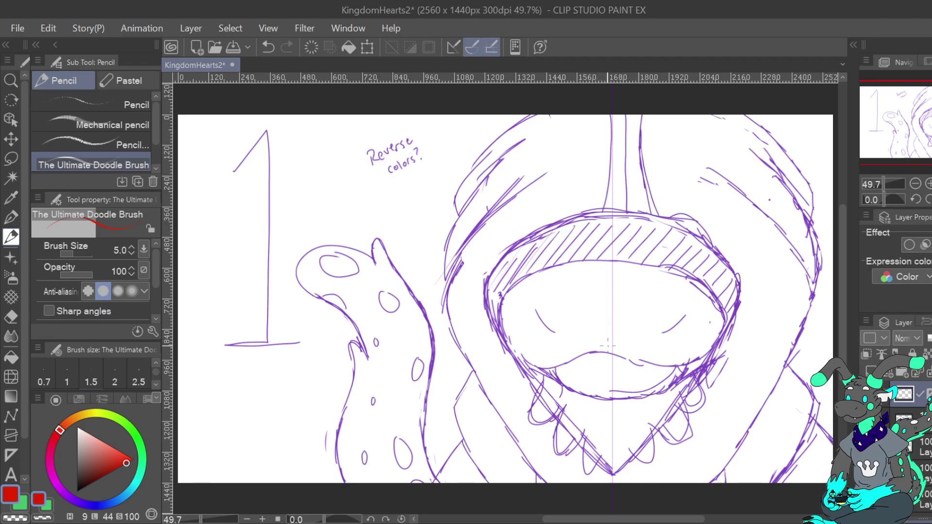
{"action": "mouse_move", "coordinate": [613, 349]}
{"action": "left_mouse_down"}
{"action": "mouse_move", "coordinate": [527, 365]}
{"action": "mouse_move", "coordinate": [504, 311]}
{"action": "mouse_move", "coordinate": [503, 294]}
{"action": "mouse_move", "coordinate": [538, 274]}
{"action": "mouse_move", "coordinate": [612, 257]}
{"action": "left_mouse_up"}
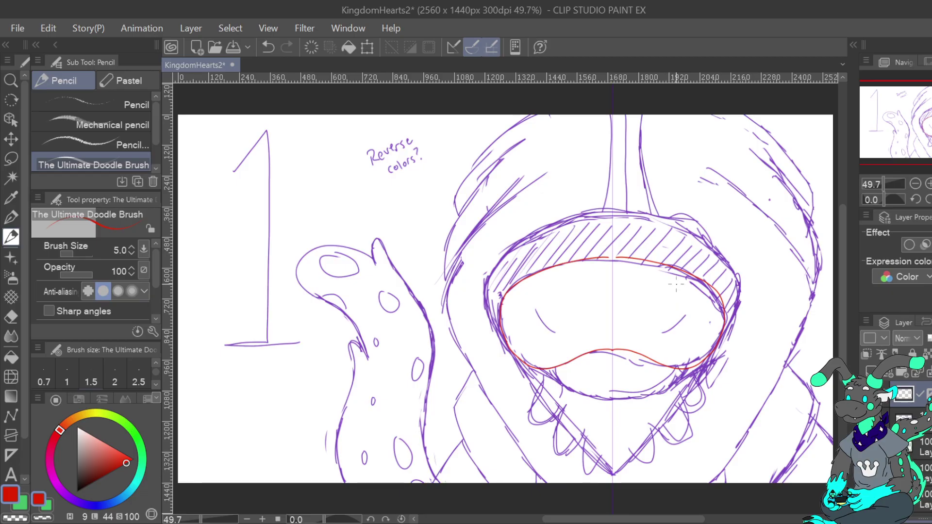
{"action": "left_click_drag", "start_coordinate": [506, 291], "coordinate": [613, 257]}
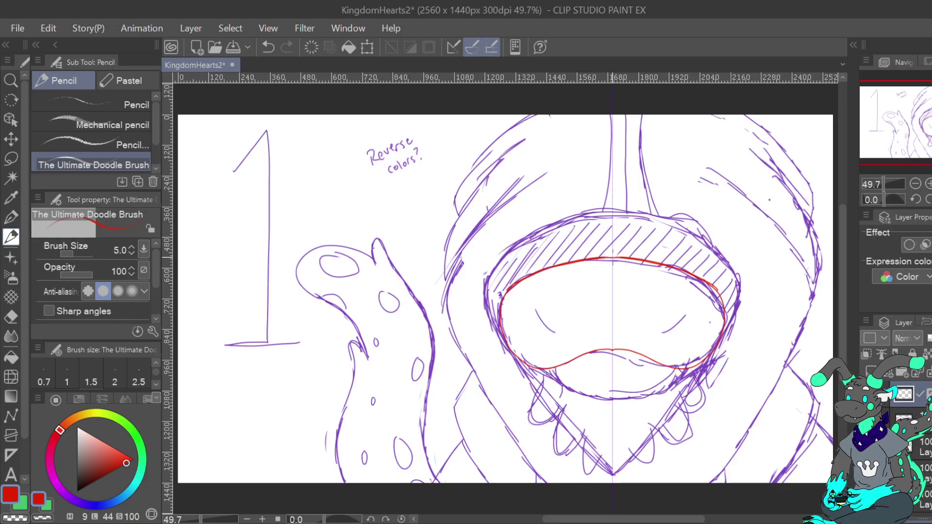
Trace the slanted eye lines and the rounded lower jaw beneath the upper lip in red
{"action": "left_click_drag", "start_coordinate": [534, 309], "coordinate": [556, 334]}
{"action": "mouse_move", "coordinate": [558, 370]}
{"action": "left_mouse_down"}
{"action": "mouse_move", "coordinate": [569, 389]}
{"action": "mouse_move", "coordinate": [620, 393]}
{"action": "left_mouse_up"}
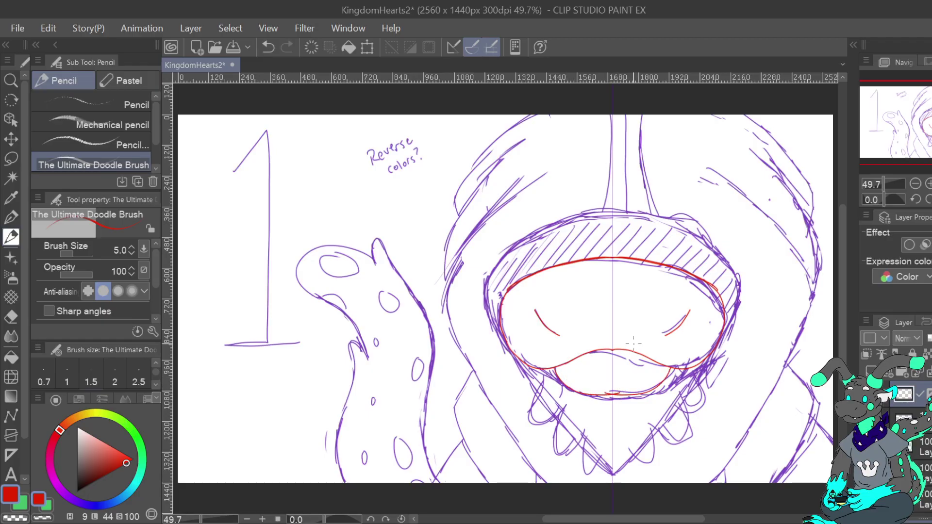
{"action": "key", "text": "ctrl+z"}
{"action": "mouse_move", "coordinate": [607, 399]}
{"action": "left_mouse_down"}
{"action": "mouse_move", "coordinate": [582, 398]}
{"action": "mouse_move", "coordinate": [556, 365]}
{"action": "left_mouse_up"}
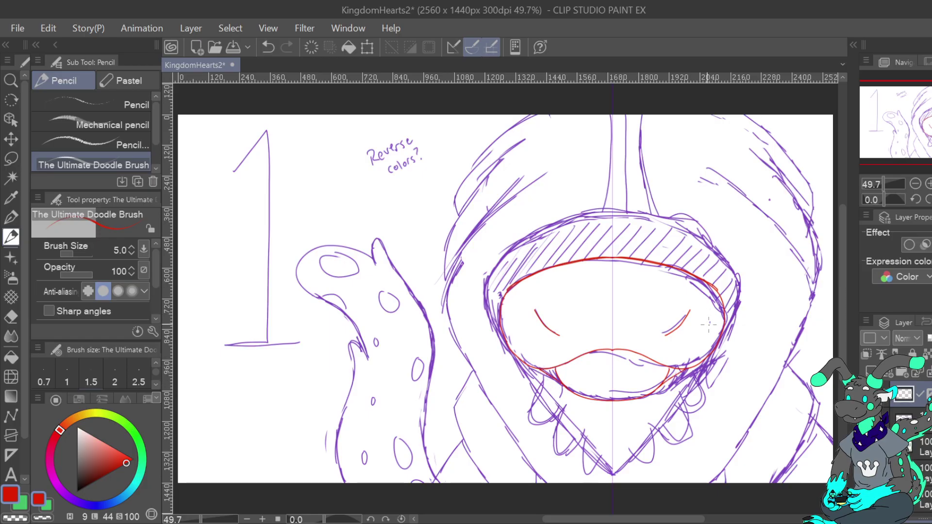
Trace the outer rim of the face opening and the drooping scallops beneath the jaw down to the centre point
{"action": "mouse_move", "coordinate": [508, 350]}
{"action": "left_mouse_down"}
{"action": "mouse_move", "coordinate": [487, 318]}
{"action": "mouse_move", "coordinate": [486, 275]}
{"action": "mouse_move", "coordinate": [513, 237]}
{"action": "mouse_move", "coordinate": [570, 264]}
{"action": "left_mouse_up"}
{"action": "mouse_move", "coordinate": [487, 280]}
{"action": "left_mouse_down"}
{"action": "mouse_move", "coordinate": [525, 234]}
{"action": "mouse_move", "coordinate": [612, 210]}
{"action": "left_mouse_up"}
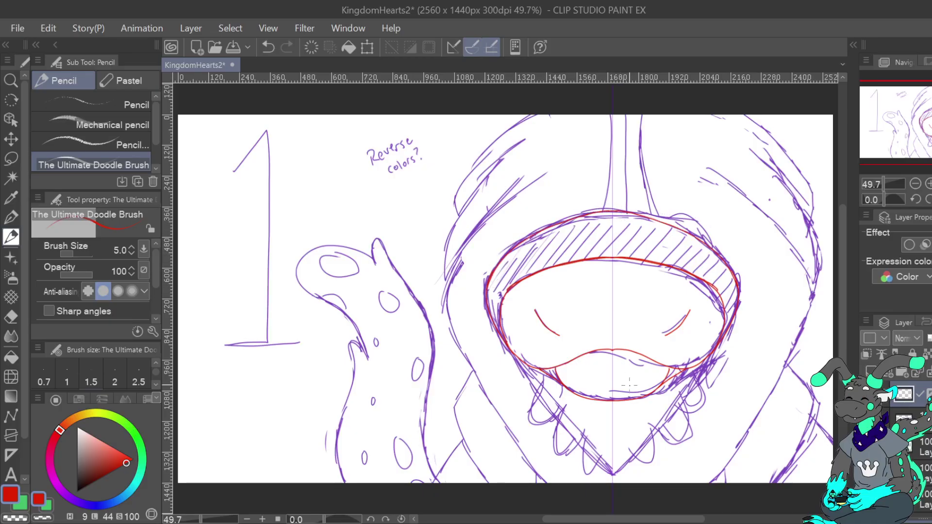
{"action": "left_click_drag", "start_coordinate": [545, 402], "coordinate": [533, 383]}
{"action": "left_click", "coordinate": [268, 47]}
{"action": "mouse_move", "coordinate": [530, 371]}
{"action": "left_mouse_down"}
{"action": "mouse_move", "coordinate": [517, 415]}
{"action": "mouse_move", "coordinate": [549, 392]}
{"action": "mouse_move", "coordinate": [553, 432]}
{"action": "mouse_move", "coordinate": [583, 435]}
{"action": "mouse_move", "coordinate": [588, 470]}
{"action": "mouse_move", "coordinate": [610, 473]}
{"action": "left_mouse_up"}
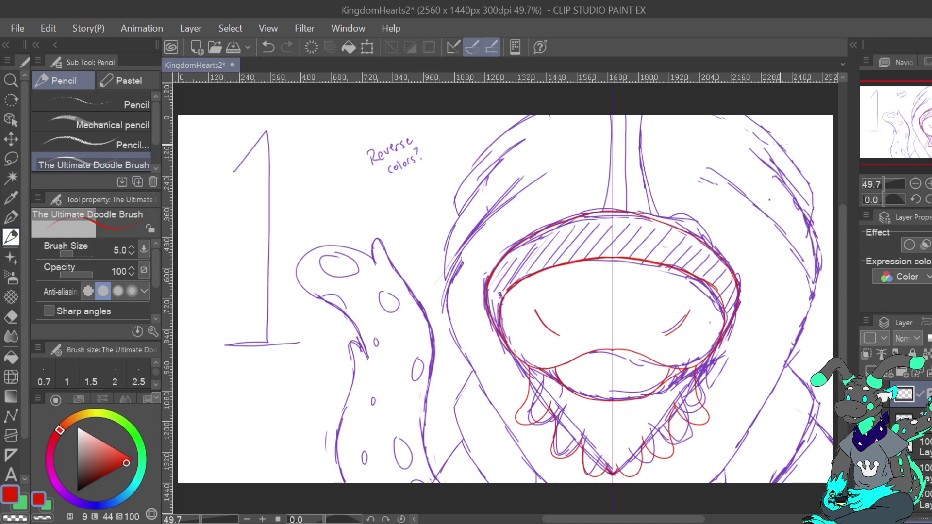
Fill the band above the face with crossing diagonal hatch lines in red
{"action": "left_click_drag", "start_coordinate": [520, 252], "coordinate": [496, 284]}
{"action": "mouse_move", "coordinate": [552, 238]}
{"action": "left_mouse_down"}
{"action": "mouse_move", "coordinate": [516, 276]}
{"action": "mouse_move", "coordinate": [533, 269]}
{"action": "left_mouse_up"}
{"action": "mouse_move", "coordinate": [576, 229]}
{"action": "left_mouse_down"}
{"action": "mouse_move", "coordinate": [548, 261]}
{"action": "mouse_move", "coordinate": [584, 255]}
{"action": "left_mouse_up"}
{"action": "left_click_drag", "start_coordinate": [611, 224], "coordinate": [598, 255]}
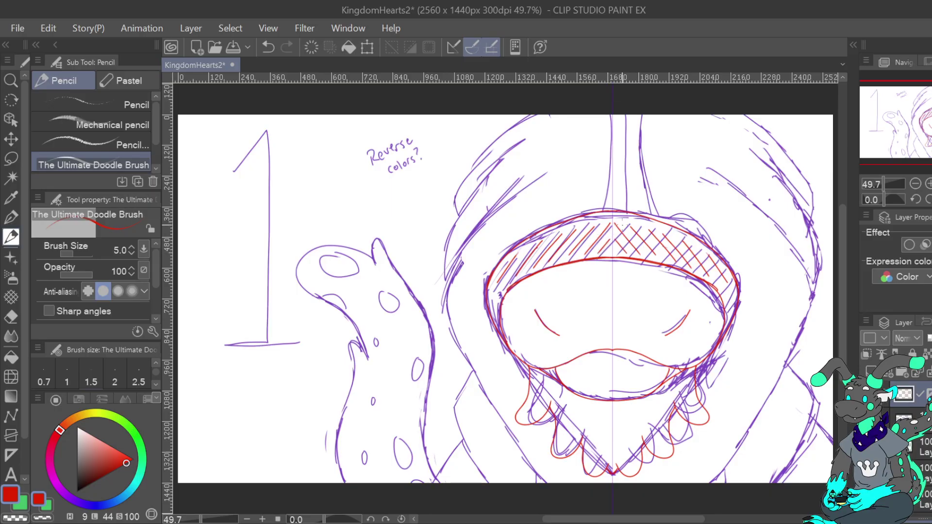
{"action": "left_click_drag", "start_coordinate": [511, 276], "coordinate": [496, 288]}
{"action": "left_click_drag", "start_coordinate": [524, 260], "coordinate": [502, 280]}
{"action": "mouse_move", "coordinate": [540, 253]}
{"action": "left_mouse_down"}
{"action": "mouse_move", "coordinate": [556, 238]}
{"action": "mouse_move", "coordinate": [574, 256]}
{"action": "left_mouse_up"}
{"action": "mouse_move", "coordinate": [567, 233]}
{"action": "left_mouse_down"}
{"action": "mouse_move", "coordinate": [594, 249]}
{"action": "mouse_move", "coordinate": [600, 231]}
{"action": "mouse_move", "coordinate": [613, 248]}
{"action": "left_mouse_up"}
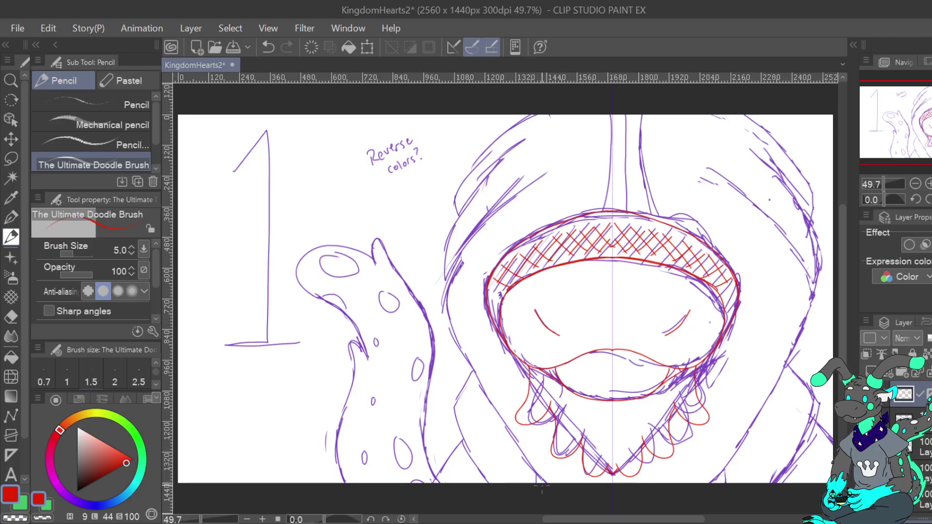
Trace the hood's long side contour and its upper fold lines up to the canvas's top edge
{"action": "mouse_move", "coordinate": [550, 483]}
{"action": "left_mouse_down"}
{"action": "mouse_move", "coordinate": [474, 374]}
{"action": "mouse_move", "coordinate": [446, 286]}
{"action": "mouse_move", "coordinate": [483, 224]}
{"action": "mouse_move", "coordinate": [544, 181]}
{"action": "left_mouse_up"}
{"action": "left_click", "coordinate": [268, 47]}
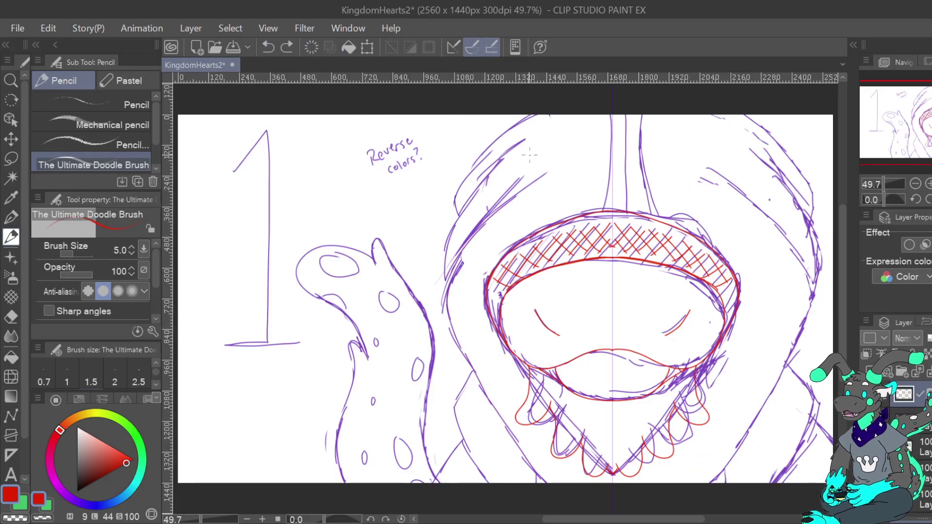
{"action": "mouse_move", "coordinate": [546, 173]}
{"action": "left_mouse_down"}
{"action": "mouse_move", "coordinate": [461, 247]}
{"action": "mouse_move", "coordinate": [445, 285]}
{"action": "mouse_move", "coordinate": [456, 342]}
{"action": "mouse_move", "coordinate": [547, 480]}
{"action": "mouse_move", "coordinate": [478, 387]}
{"action": "mouse_move", "coordinate": [449, 318]}
{"action": "mouse_move", "coordinate": [472, 224]}
{"action": "mouse_move", "coordinate": [538, 171]}
{"action": "left_mouse_up"}
{"action": "left_click", "coordinate": [268, 47]}
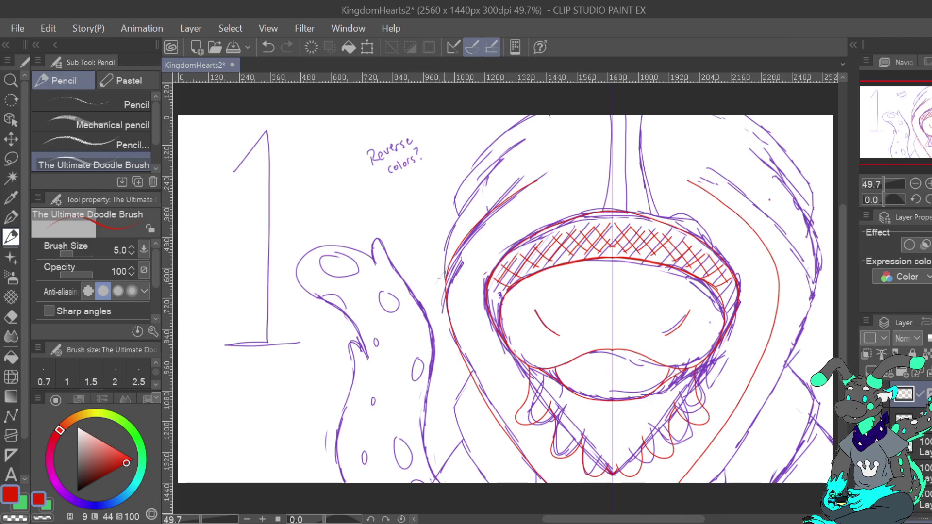
{"action": "mouse_move", "coordinate": [443, 274]}
{"action": "left_mouse_down"}
{"action": "mouse_move", "coordinate": [462, 207]}
{"action": "mouse_move", "coordinate": [518, 142]}
{"action": "left_mouse_up"}
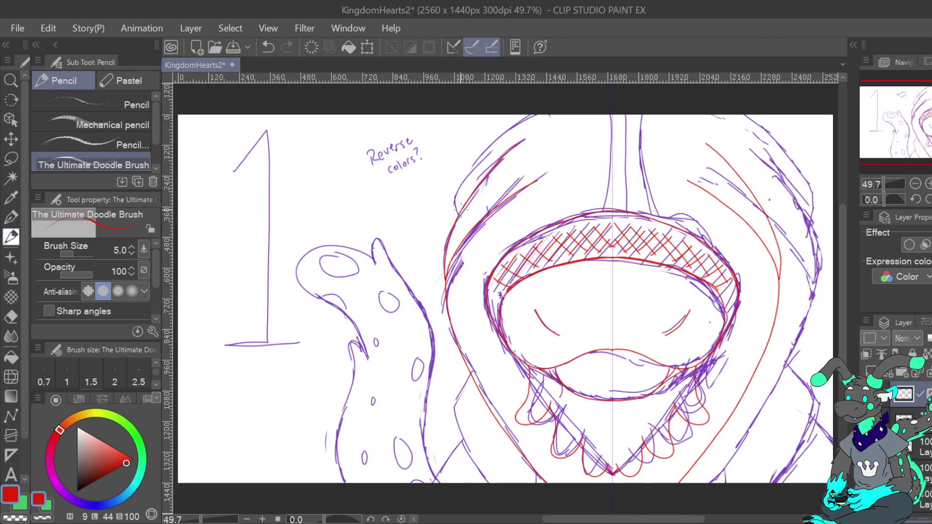
{"action": "mouse_move", "coordinate": [458, 214]}
{"action": "left_mouse_down"}
{"action": "mouse_move", "coordinate": [490, 153]}
{"action": "mouse_move", "coordinate": [470, 167]}
{"action": "mouse_move", "coordinate": [474, 160]}
{"action": "mouse_move", "coordinate": [530, 115]}
{"action": "left_mouse_up"}
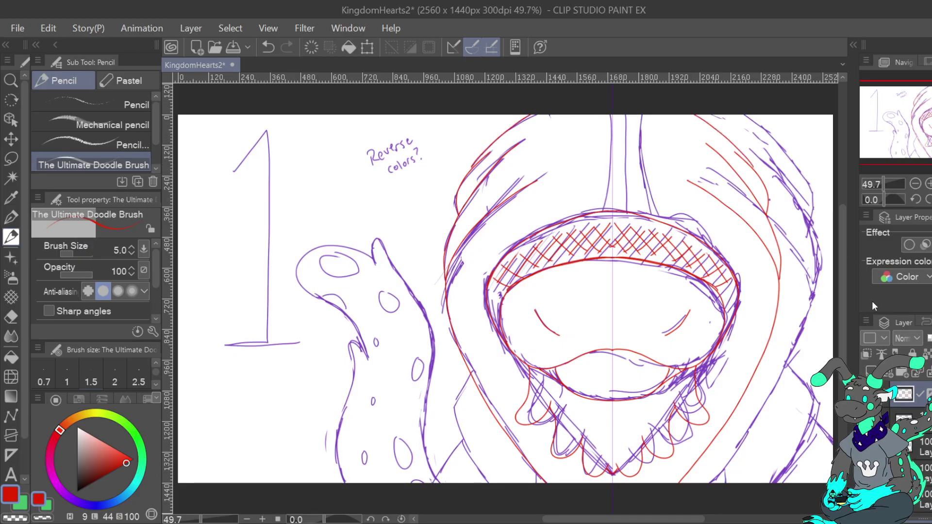
Trace the lower fold and shoulder lines beside the hood down to the canvas's bottom edge
{"action": "mouse_move", "coordinate": [471, 374]}
{"action": "left_mouse_down"}
{"action": "mouse_move", "coordinate": [458, 443]}
{"action": "mouse_move", "coordinate": [489, 481]}
{"action": "left_mouse_up"}
{"action": "left_click_drag", "start_coordinate": [460, 443], "coordinate": [435, 480]}
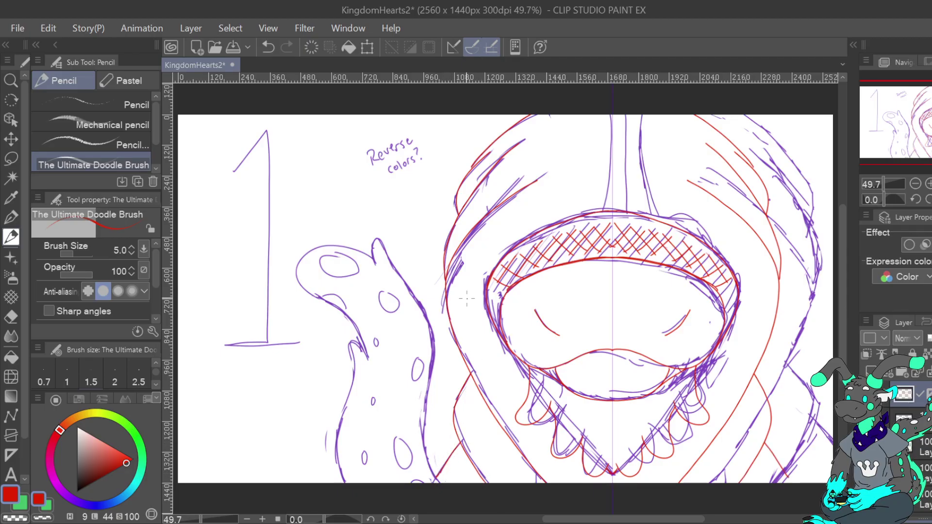
{"action": "left_click", "coordinate": [269, 47]}
{"action": "left_click_drag", "start_coordinate": [462, 441], "coordinate": [432, 483]}
Compare the red line art with the purple sketch by toggling the visibility of both layers
{"action": "left_click", "coordinate": [866, 420]}
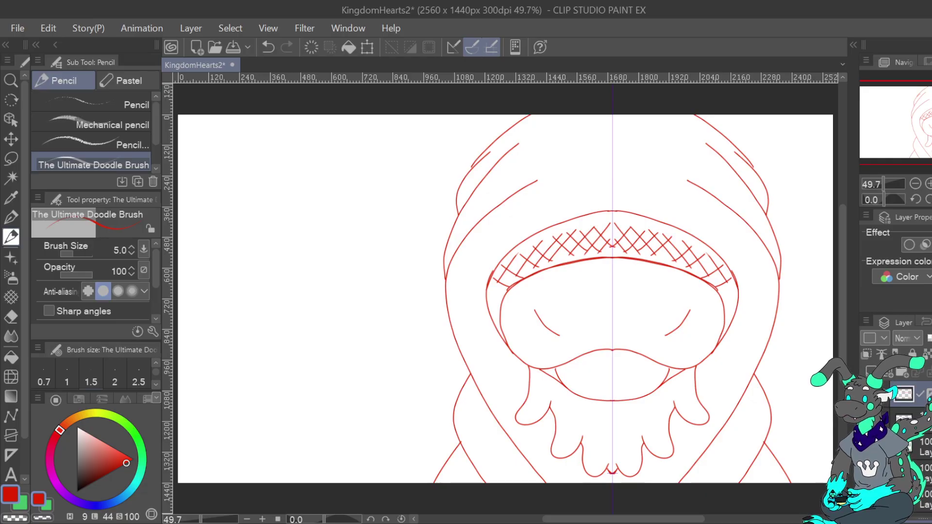
{"action": "left_click", "coordinate": [867, 394]}
{"action": "left_click", "coordinate": [867, 420]}
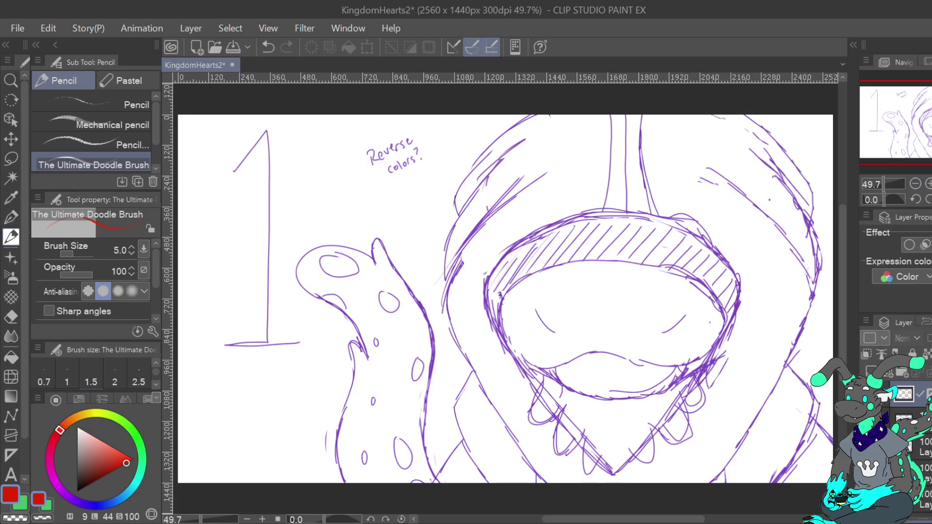
{"action": "left_click", "coordinate": [866, 394]}
{"action": "left_click", "coordinate": [866, 420]}
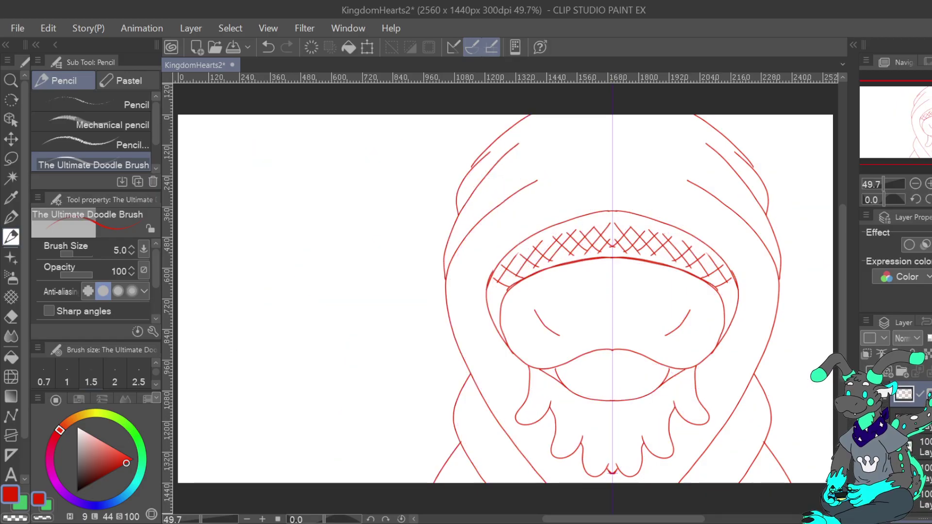
{"action": "left_click", "coordinate": [866, 420]}
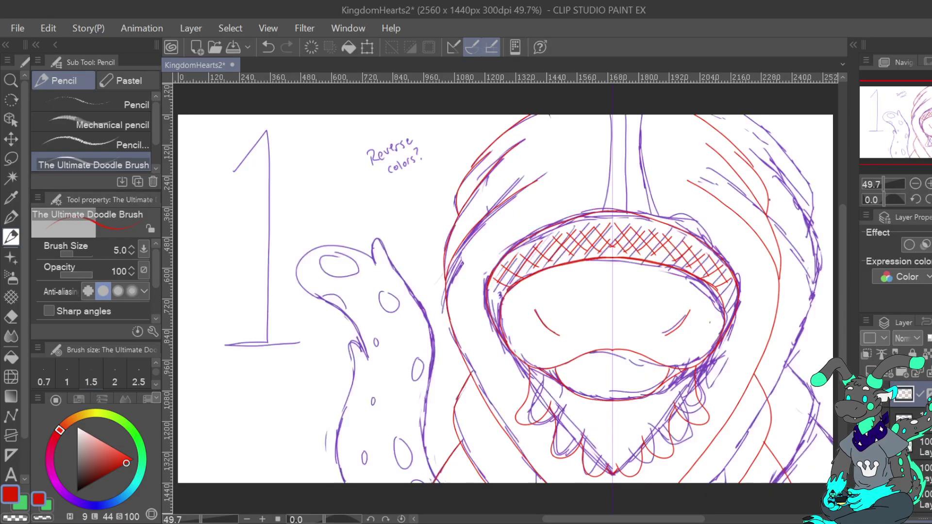
Draw the mirrored seam lines running from the rim of the face opening to the top of the hood
{"action": "left_click_drag", "start_coordinate": [589, 213], "coordinate": [598, 115]}
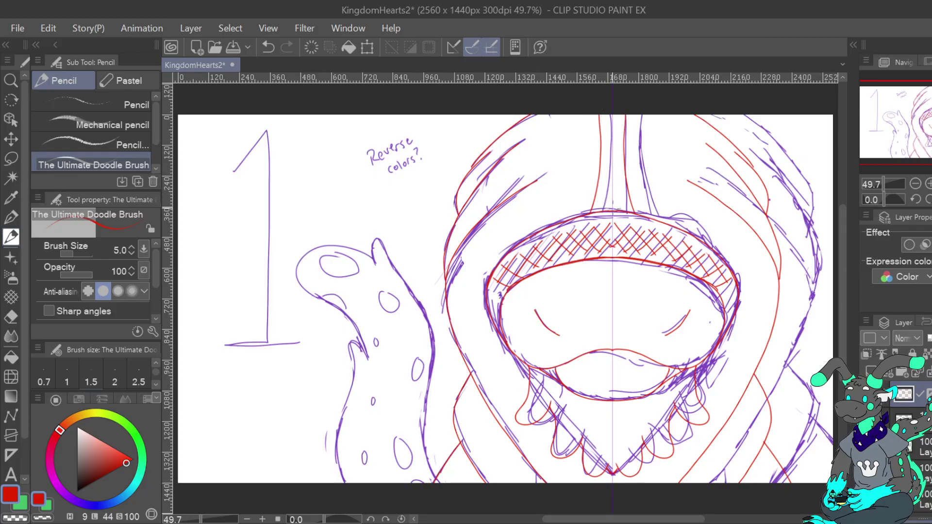
{"action": "left_click_drag", "start_coordinate": [607, 212], "coordinate": [611, 115]}
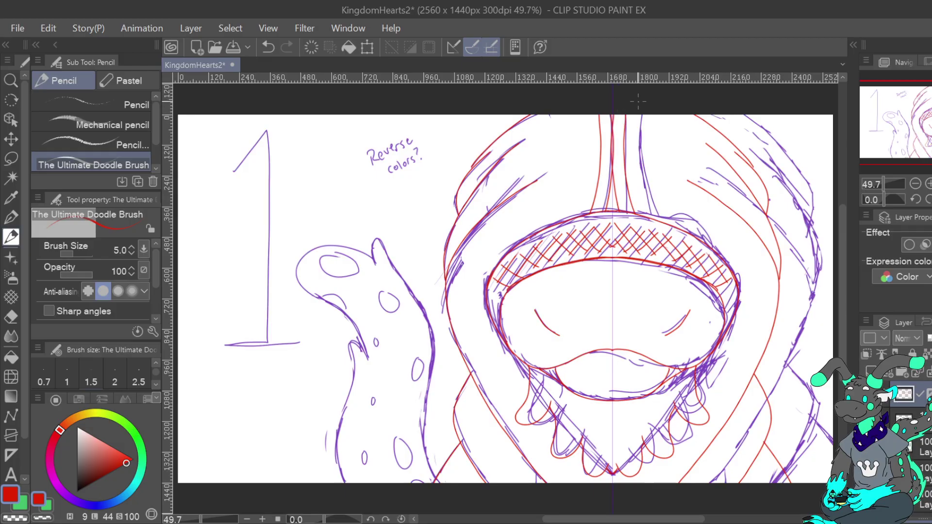
{"action": "left_click", "coordinate": [268, 48]}
{"action": "left_click_drag", "start_coordinate": [600, 212], "coordinate": [607, 115]}
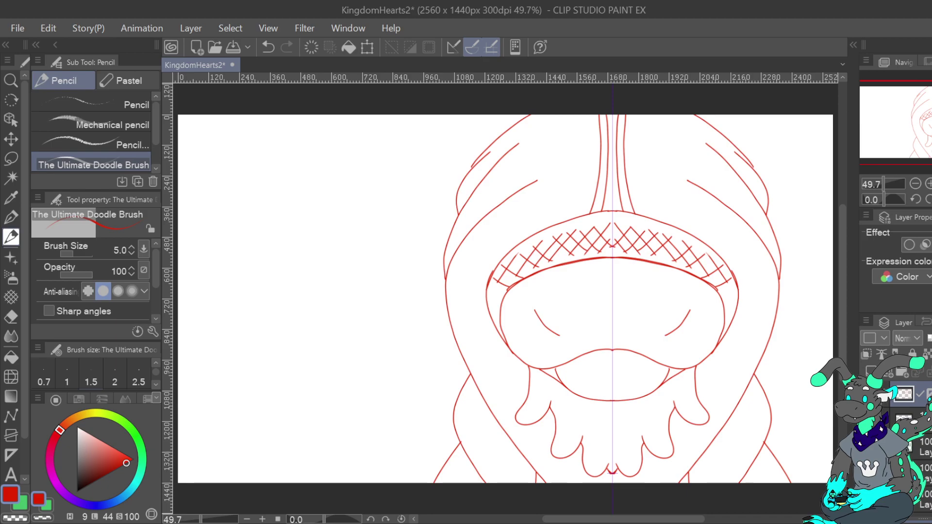
Show the purple sketch again and extend the red crosshatching down the sides of the face opening's rim
{"action": "left_click", "coordinate": [903, 418]}
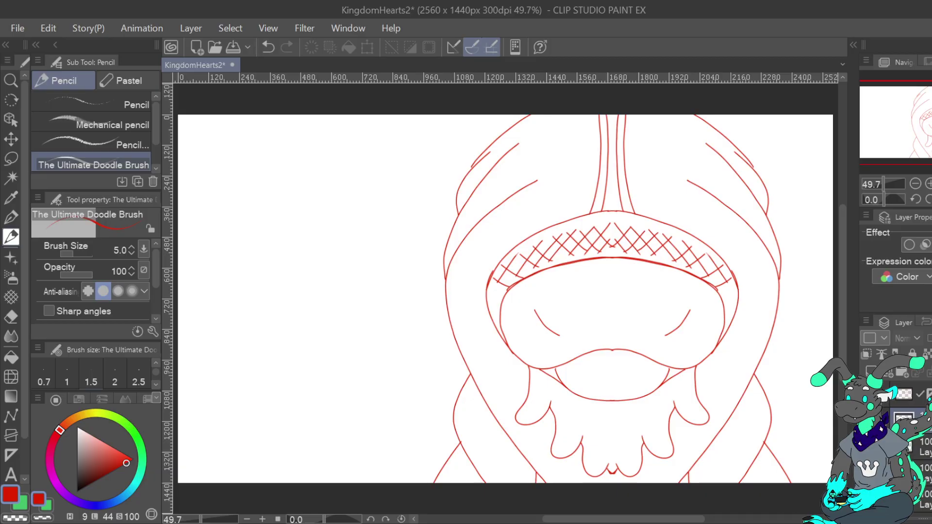
{"action": "left_click", "coordinate": [866, 419]}
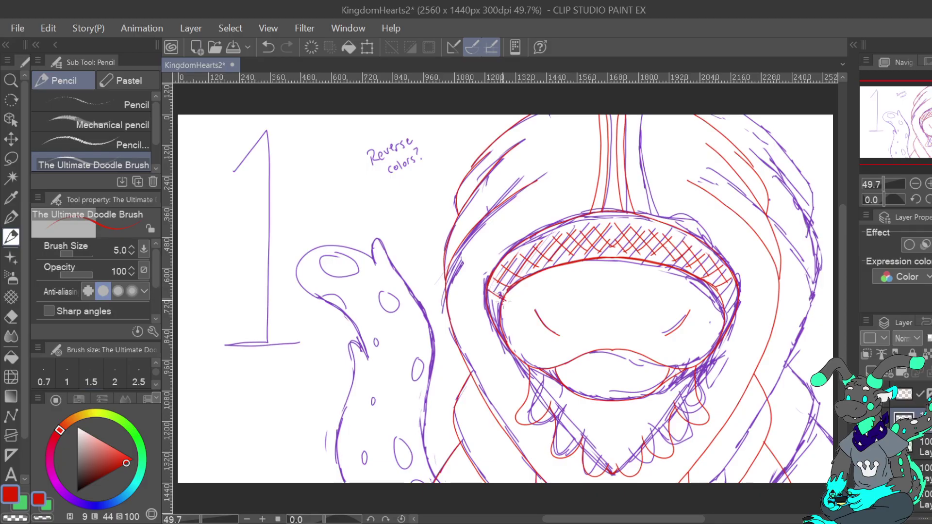
{"action": "key", "text": "ctrl+z"}
{"action": "mouse_move", "coordinate": [490, 290]}
{"action": "left_mouse_down"}
{"action": "mouse_move", "coordinate": [504, 294]}
{"action": "mouse_move", "coordinate": [500, 310]}
{"action": "mouse_move", "coordinate": [489, 305]}
{"action": "mouse_move", "coordinate": [492, 322]}
{"action": "left_mouse_up"}
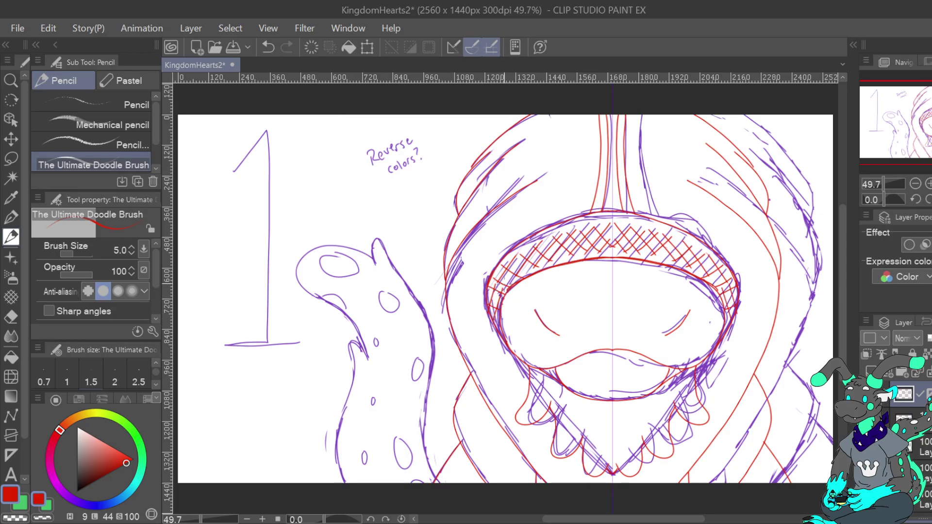
Check the line art against the sketch and add a short mark at the corner of the mouth
{"action": "left_click", "coordinate": [867, 418]}
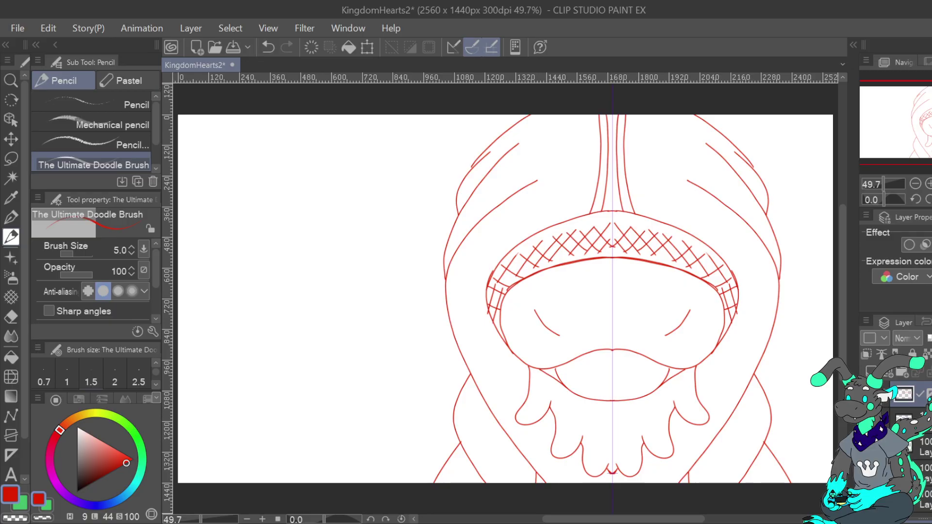
{"action": "left_click", "coordinate": [864, 399]}
{"action": "left_click", "coordinate": [865, 399]}
{"action": "left_click_drag", "start_coordinate": [675, 369], "coordinate": [680, 374]}
{"action": "left_click", "coordinate": [865, 399]}
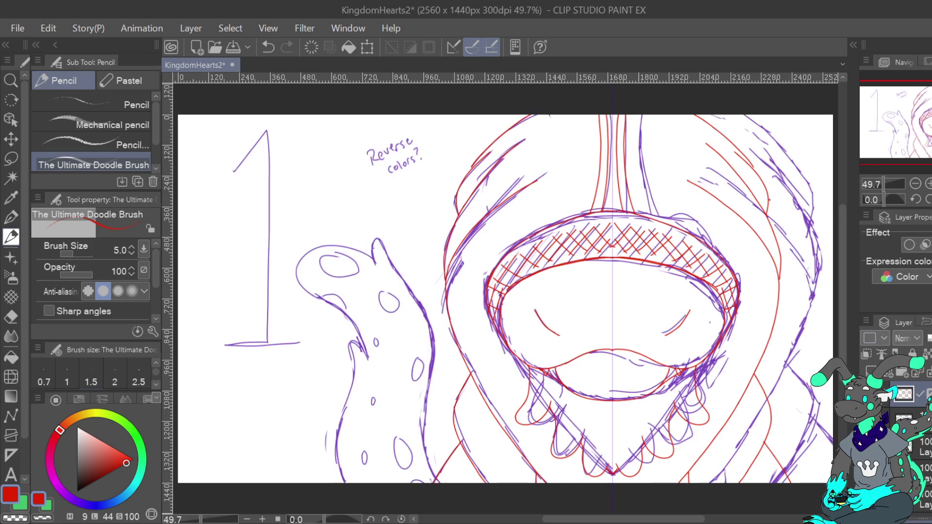
Hide the symmetrical red line art, switch to another layer and trace the outline and folds of the hood's left side in red
{"action": "left_click", "coordinate": [864, 399]}
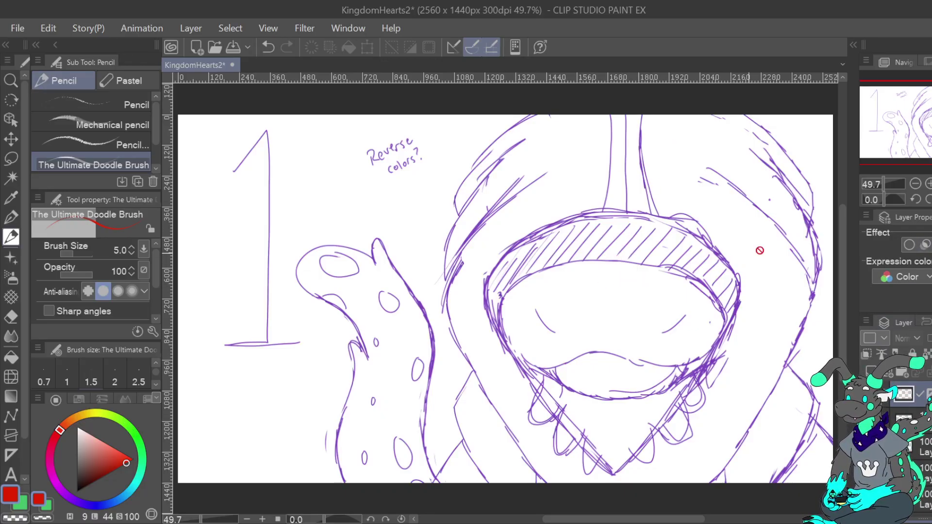
{"action": "left_click", "coordinate": [904, 419]}
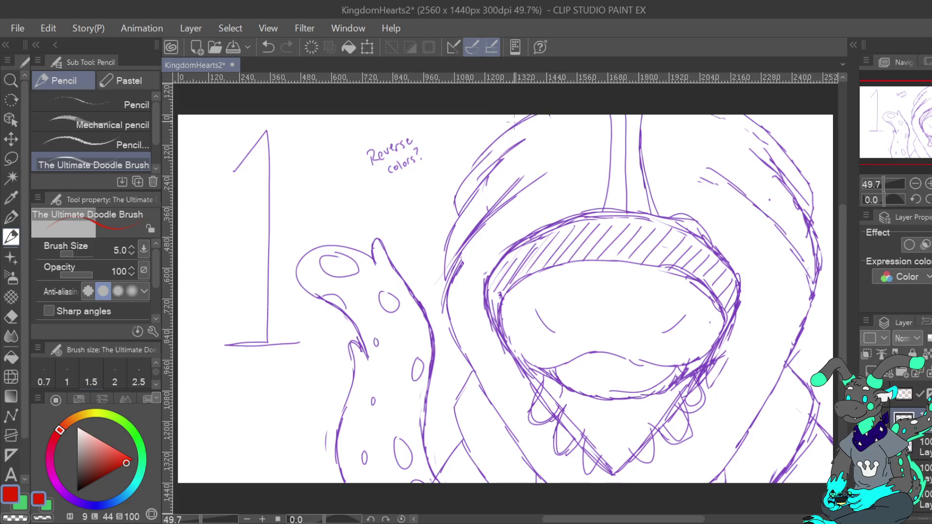
{"action": "mouse_move", "coordinate": [457, 215]}
{"action": "left_mouse_down"}
{"action": "mouse_move", "coordinate": [478, 167]}
{"action": "mouse_move", "coordinate": [529, 115]}
{"action": "left_mouse_up"}
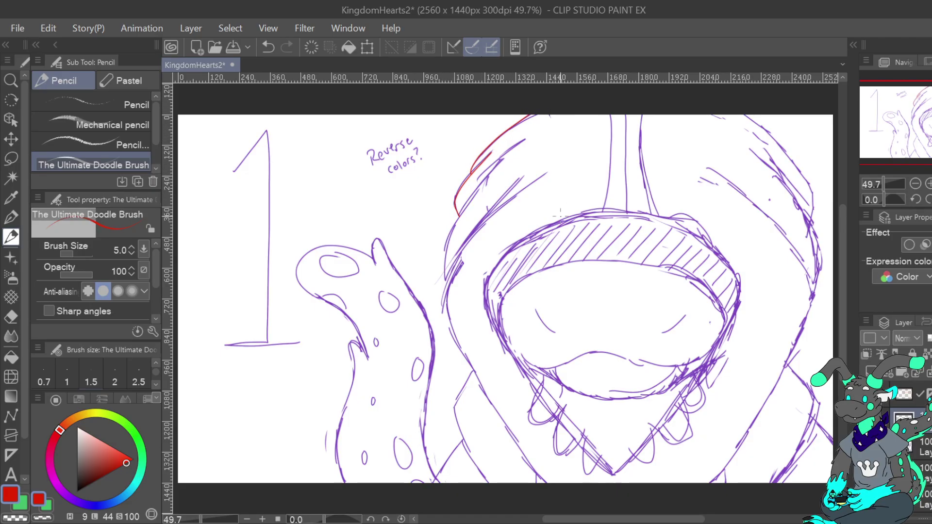
{"action": "mouse_move", "coordinate": [445, 282]}
{"action": "left_mouse_down"}
{"action": "mouse_move", "coordinate": [445, 255]}
{"action": "mouse_move", "coordinate": [474, 194]}
{"action": "mouse_move", "coordinate": [526, 141]}
{"action": "left_mouse_up"}
{"action": "mouse_move", "coordinate": [481, 224]}
{"action": "left_mouse_down"}
{"action": "mouse_move", "coordinate": [530, 175]}
{"action": "mouse_move", "coordinate": [547, 173]}
{"action": "mouse_move", "coordinate": [474, 232]}
{"action": "mouse_move", "coordinate": [446, 282]}
{"action": "left_mouse_up"}
{"action": "left_click", "coordinate": [268, 47]}
{"action": "mouse_move", "coordinate": [537, 470]}
{"action": "left_mouse_down"}
{"action": "mouse_move", "coordinate": [481, 391]}
{"action": "mouse_move", "coordinate": [451, 327]}
{"action": "mouse_move", "coordinate": [443, 276]}
{"action": "left_mouse_up"}
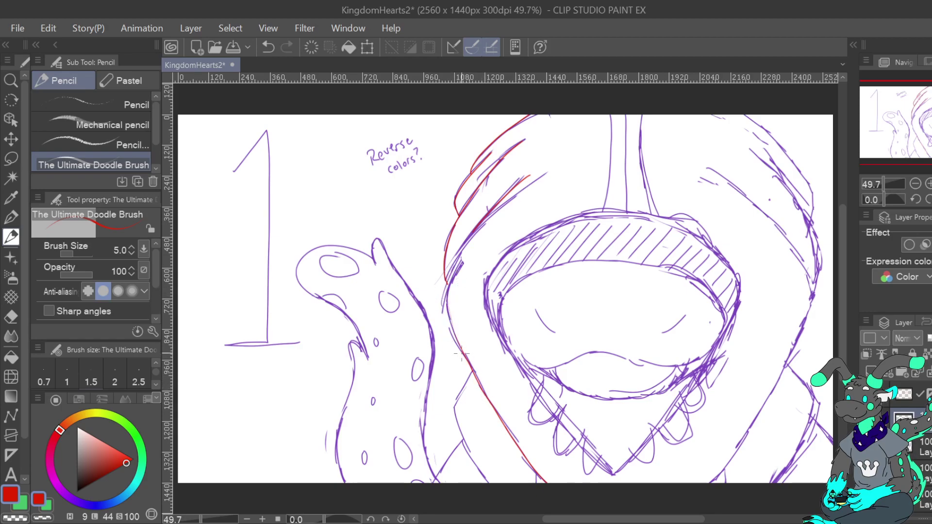
{"action": "mouse_move", "coordinate": [467, 361]}
{"action": "left_mouse_down"}
{"action": "mouse_move", "coordinate": [443, 277]}
{"action": "mouse_move", "coordinate": [470, 233]}
{"action": "mouse_move", "coordinate": [546, 172]}
{"action": "left_mouse_up"}
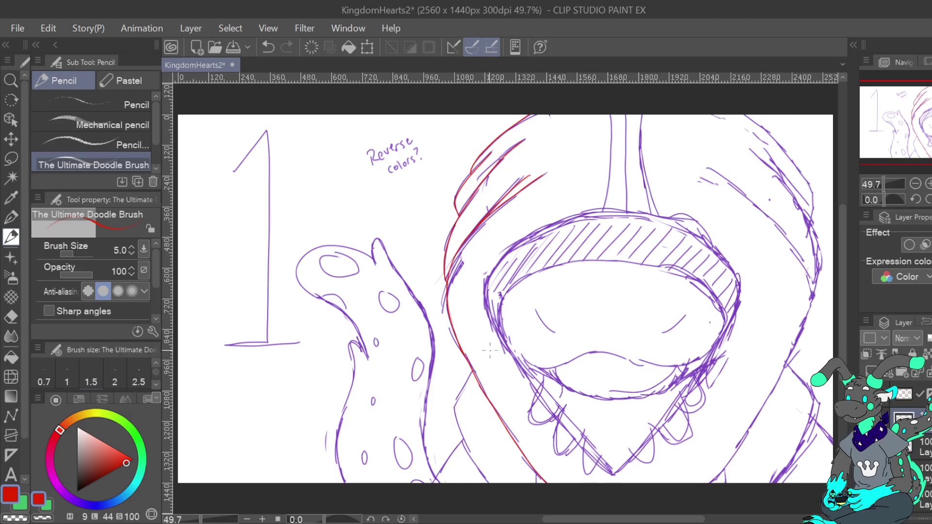
Trace the overlapping cloth folds at the lower left of the hood and check them with the canvas flipped horizontally
{"action": "left_click_drag", "start_coordinate": [455, 410], "coordinate": [483, 482]}
{"action": "left_click", "coordinate": [268, 47]}
{"action": "left_click_drag", "start_coordinate": [462, 440], "coordinate": [436, 478]}
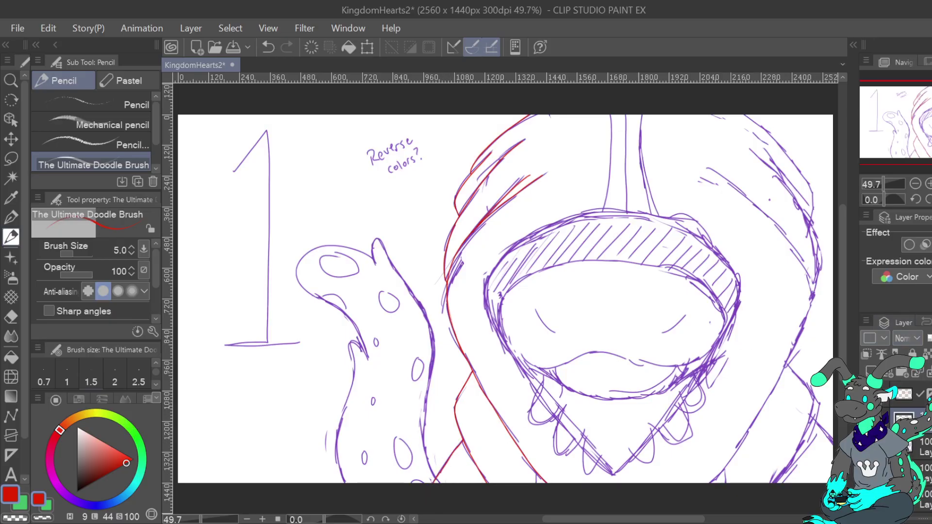
{"action": "key", "text": "h"}
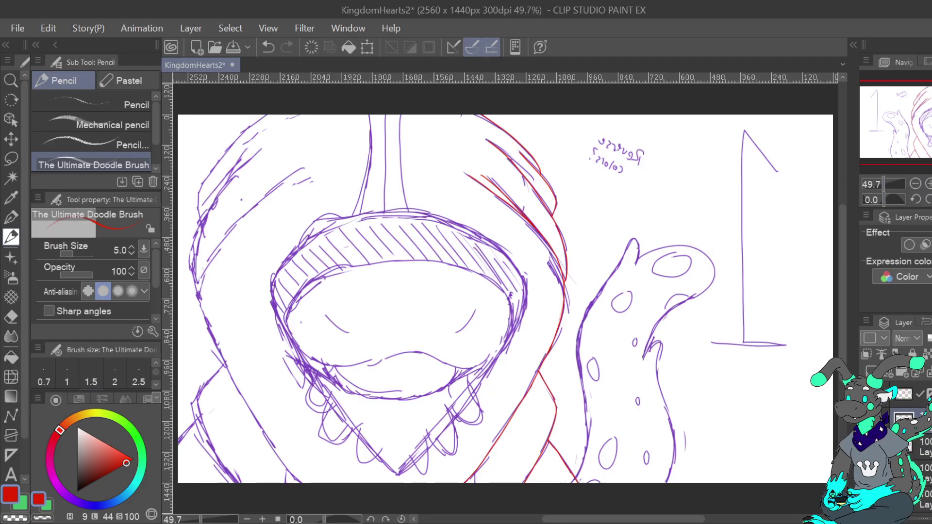
{"action": "key", "text": "h"}
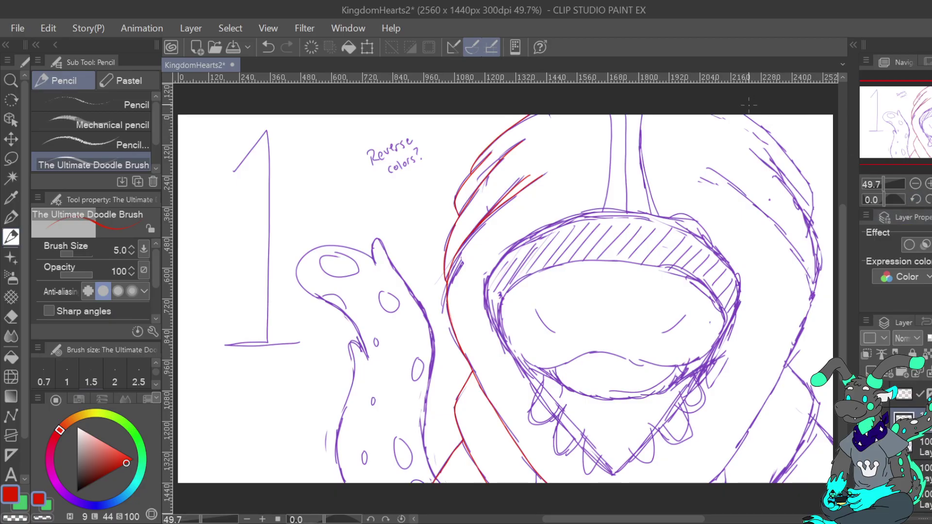
{"action": "mouse_move", "coordinate": [744, 115]}
{"action": "left_mouse_down"}
{"action": "mouse_move", "coordinate": [804, 171]}
{"action": "mouse_move", "coordinate": [807, 215]}
{"action": "left_mouse_up"}
{"action": "left_click", "coordinate": [268, 47]}
{"action": "left_click_drag", "start_coordinate": [744, 115], "coordinate": [813, 194]}
{"action": "left_click", "coordinate": [269, 47]}
Flip the canvas horizontally and trace the upper outline and first fold line of the hood's right side
{"action": "key", "text": "h"}
{"action": "mouse_move", "coordinate": [255, 168]}
{"action": "left_mouse_down"}
{"action": "mouse_move", "coordinate": [312, 142]}
{"action": "mouse_move", "coordinate": [407, 179]}
{"action": "left_mouse_up"}
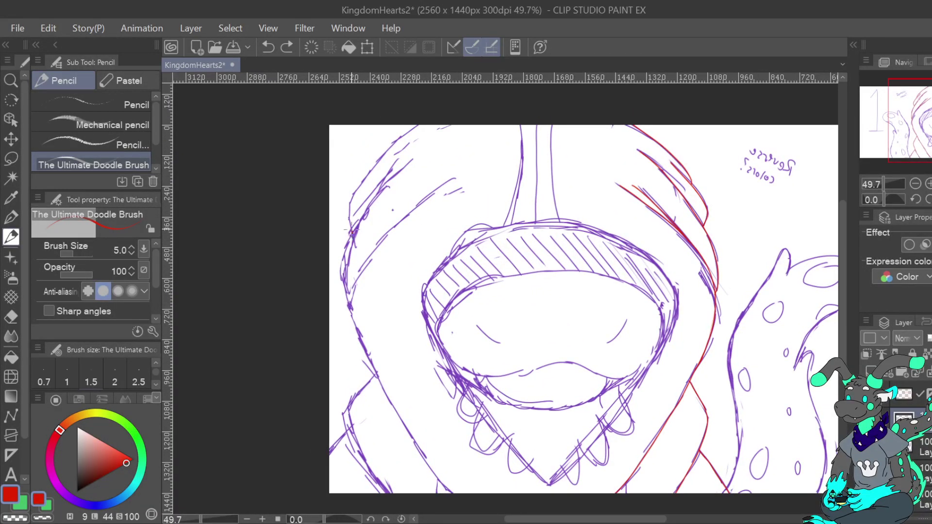
{"action": "mouse_move", "coordinate": [349, 216]}
{"action": "left_mouse_down"}
{"action": "mouse_move", "coordinate": [372, 168]}
{"action": "mouse_move", "coordinate": [420, 125]}
{"action": "left_mouse_up"}
{"action": "left_click_drag", "start_coordinate": [377, 197], "coordinate": [405, 157]}
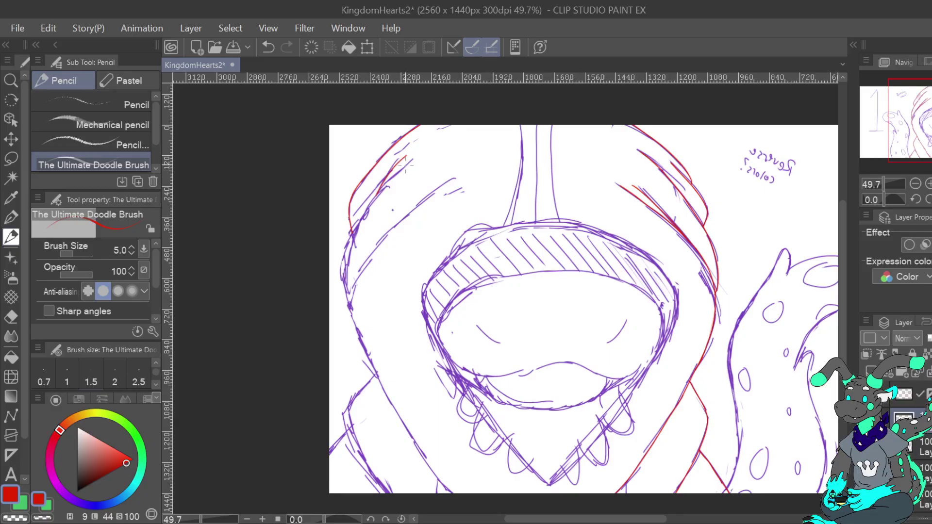
{"action": "left_click_drag", "start_coordinate": [373, 199], "coordinate": [338, 269]}
{"action": "mouse_move", "coordinate": [363, 216]}
{"action": "left_mouse_down"}
{"action": "mouse_move", "coordinate": [341, 264]}
{"action": "mouse_move", "coordinate": [362, 346]}
{"action": "mouse_move", "coordinate": [454, 493]}
{"action": "left_mouse_up"}
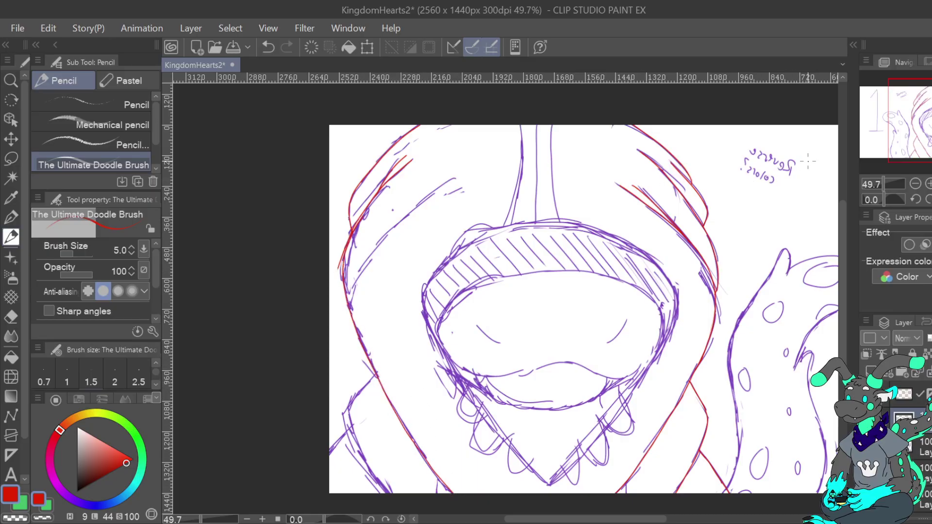
{"action": "left_click", "coordinate": [268, 48]}
{"action": "left_click", "coordinate": [268, 47]}
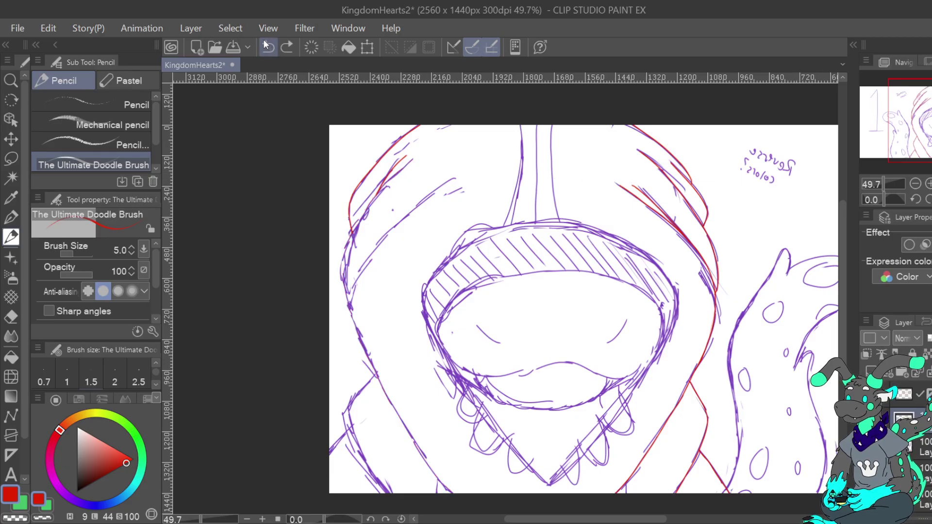
Trace the remaining folds, side edge and lower overlaps of the hood's right side, then check the red lines without the sketch
{"action": "mouse_move", "coordinate": [412, 160]}
{"action": "left_mouse_down"}
{"action": "mouse_move", "coordinate": [356, 226]}
{"action": "mouse_move", "coordinate": [345, 289]}
{"action": "left_mouse_up"}
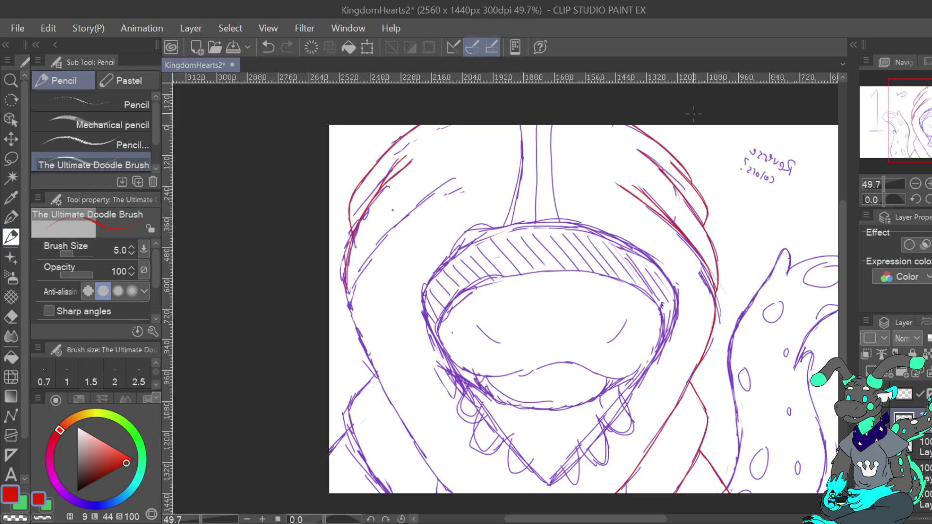
{"action": "mouse_move", "coordinate": [456, 176]}
{"action": "left_mouse_down"}
{"action": "mouse_move", "coordinate": [352, 283]}
{"action": "mouse_move", "coordinate": [348, 322]}
{"action": "mouse_move", "coordinate": [452, 493]}
{"action": "left_mouse_up"}
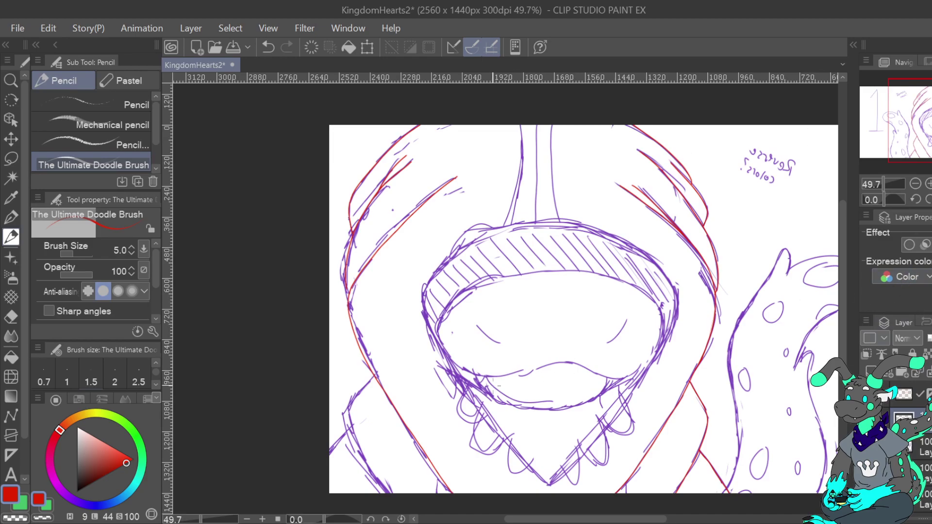
{"action": "left_click_drag", "start_coordinate": [347, 413], "coordinate": [387, 493]}
{"action": "left_click_drag", "start_coordinate": [352, 427], "coordinate": [328, 453]}
{"action": "key", "text": "h"}
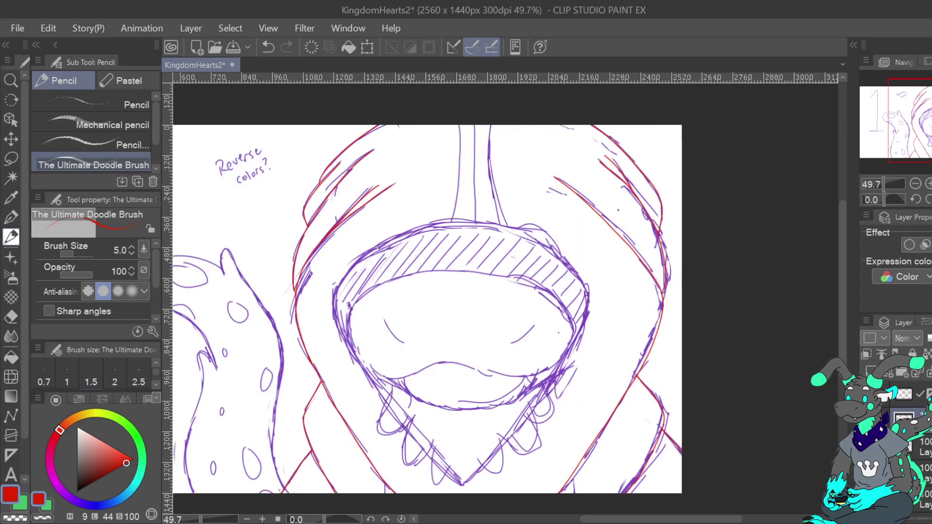
{"action": "key", "text": "Delete"}
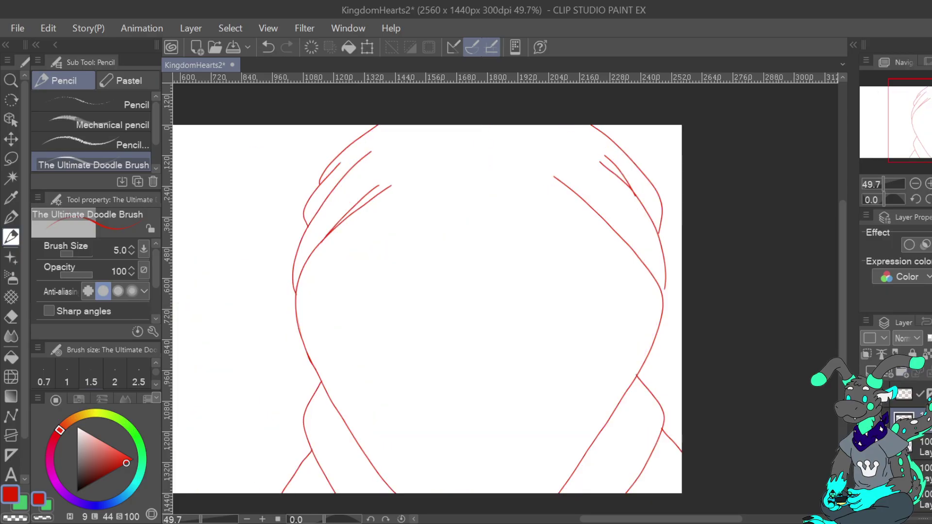
{"action": "key", "text": "ctrl+z"}
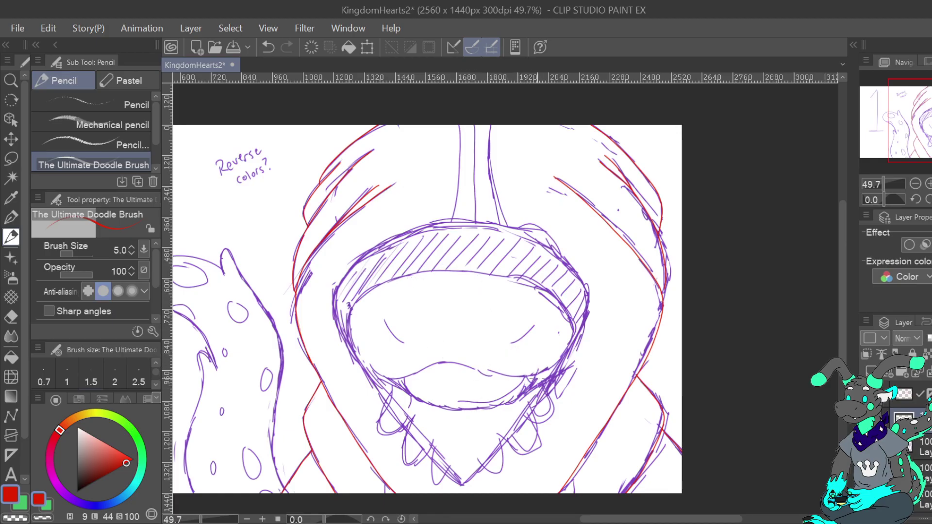
Trace the wavy mouth line, the lower cheeks and the upper inner edge of the face opening
{"action": "mouse_move", "coordinate": [404, 377]}
{"action": "left_mouse_down"}
{"action": "mouse_move", "coordinate": [455, 358]}
{"action": "mouse_move", "coordinate": [506, 376]}
{"action": "mouse_move", "coordinate": [562, 357]}
{"action": "left_mouse_up"}
{"action": "mouse_move", "coordinate": [406, 374]}
{"action": "left_mouse_down"}
{"action": "mouse_move", "coordinate": [384, 378]}
{"action": "mouse_move", "coordinate": [359, 360]}
{"action": "mouse_move", "coordinate": [350, 308]}
{"action": "left_mouse_up"}
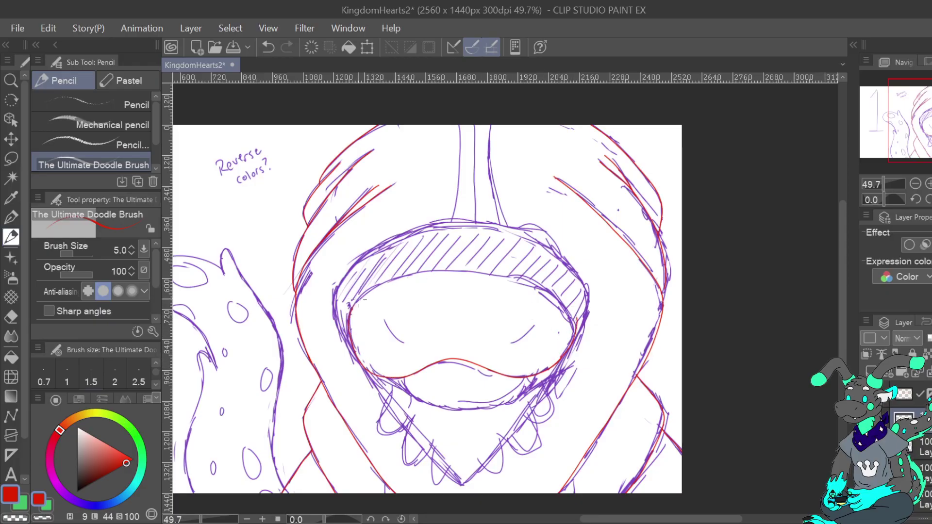
{"action": "left_click", "coordinate": [915, 199]}
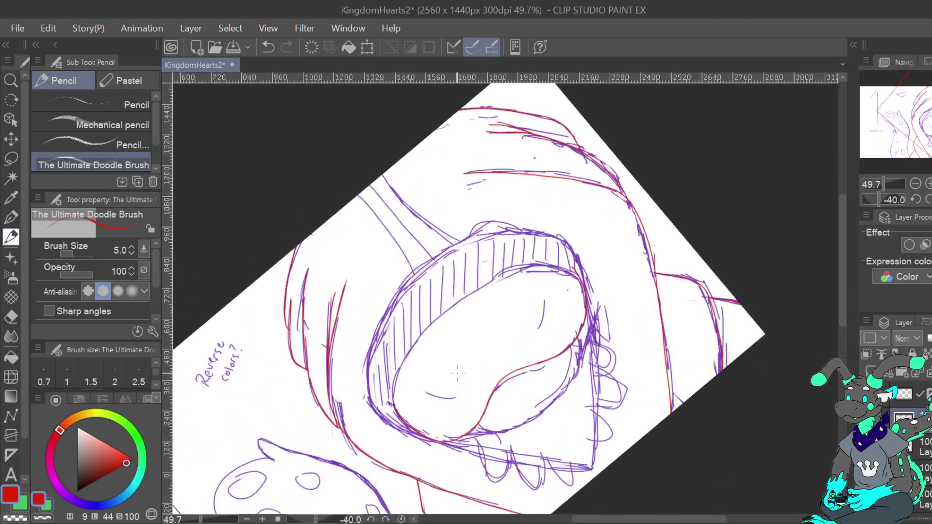
{"action": "mouse_move", "coordinate": [394, 390]}
{"action": "left_mouse_down"}
{"action": "mouse_move", "coordinate": [425, 333]}
{"action": "mouse_move", "coordinate": [488, 278]}
{"action": "mouse_move", "coordinate": [530, 266]}
{"action": "left_mouse_up"}
Close the inner edge of the face opening along its right side, working on a flipped and rotated canvas
{"action": "key", "text": "h"}
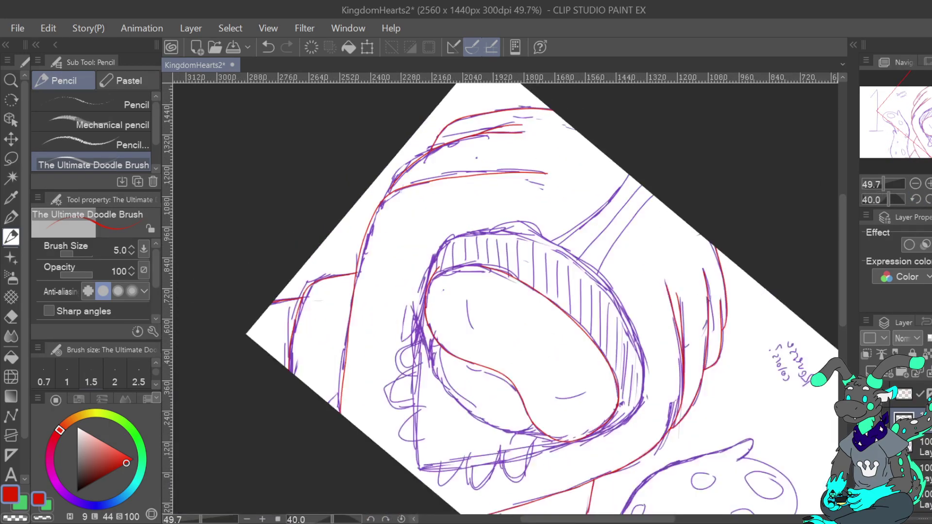
{"action": "left_click", "coordinate": [916, 199]}
{"action": "left_click", "coordinate": [916, 199]}
{"action": "left_click", "coordinate": [915, 199]}
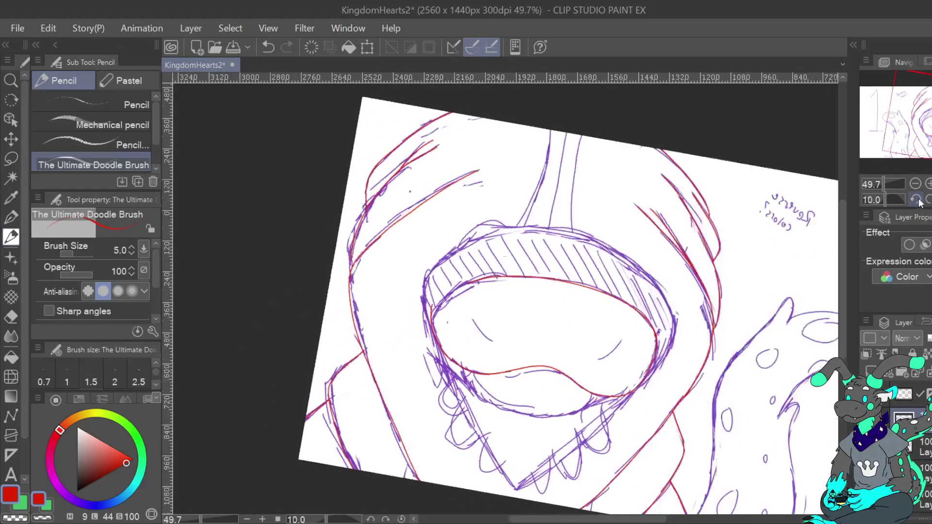
{"action": "left_click", "coordinate": [916, 199]}
{"action": "left_click", "coordinate": [915, 199]}
{"action": "mouse_move", "coordinate": [445, 345]}
{"action": "left_mouse_down"}
{"action": "mouse_move", "coordinate": [440, 322]}
{"action": "mouse_move", "coordinate": [469, 294]}
{"action": "left_mouse_up"}
{"action": "key", "text": "h"}
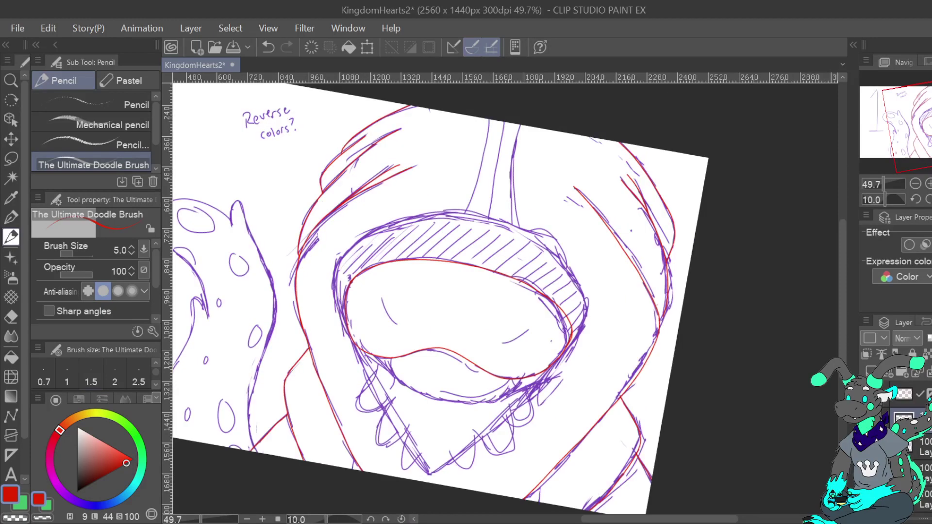
Straighten the canvas, draw the two slanted eye lines and trace the curved jaw below the mouth
{"action": "key", "text": "minus"}
{"action": "left_click_drag", "start_coordinate": [383, 317], "coordinate": [402, 341]}
{"action": "left_click_drag", "start_coordinate": [531, 311], "coordinate": [512, 337]}
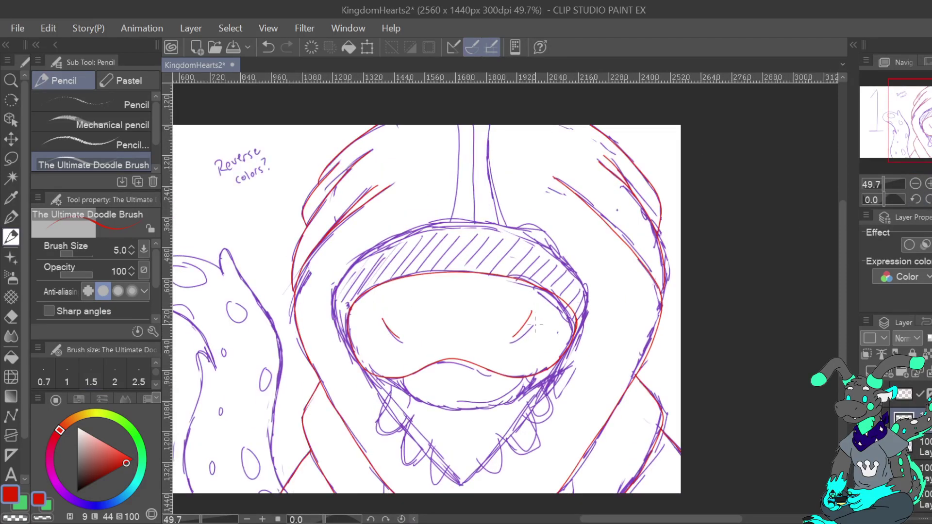
{"action": "mouse_move", "coordinate": [518, 377]}
{"action": "left_mouse_down"}
{"action": "mouse_move", "coordinate": [523, 384]}
{"action": "mouse_move", "coordinate": [527, 375]}
{"action": "left_mouse_up"}
{"action": "mouse_move", "coordinate": [403, 379]}
{"action": "left_mouse_down"}
{"action": "mouse_move", "coordinate": [438, 405]}
{"action": "mouse_move", "coordinate": [491, 398]}
{"action": "left_mouse_up"}
{"action": "key", "text": "ctrl+z"}
{"action": "mouse_move", "coordinate": [390, 380]}
{"action": "left_mouse_down"}
{"action": "mouse_move", "coordinate": [440, 406]}
{"action": "mouse_move", "coordinate": [512, 403]}
{"action": "mouse_move", "coordinate": [499, 409]}
{"action": "mouse_move", "coordinate": [557, 369]}
{"action": "left_mouse_up"}
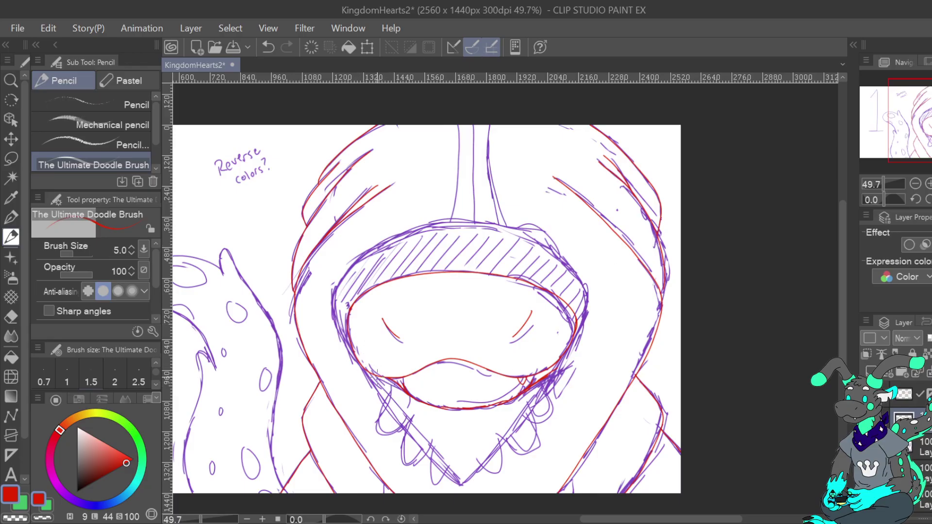
Trace the scalloped fringe down both sides of the pointed collar below the jaw
{"action": "mouse_move", "coordinate": [377, 383]}
{"action": "left_mouse_down"}
{"action": "mouse_move", "coordinate": [364, 425]}
{"action": "mouse_move", "coordinate": [385, 426]}
{"action": "mouse_move", "coordinate": [402, 397]}
{"action": "mouse_move", "coordinate": [414, 473]}
{"action": "mouse_move", "coordinate": [428, 432]}
{"action": "mouse_move", "coordinate": [452, 473]}
{"action": "left_mouse_up"}
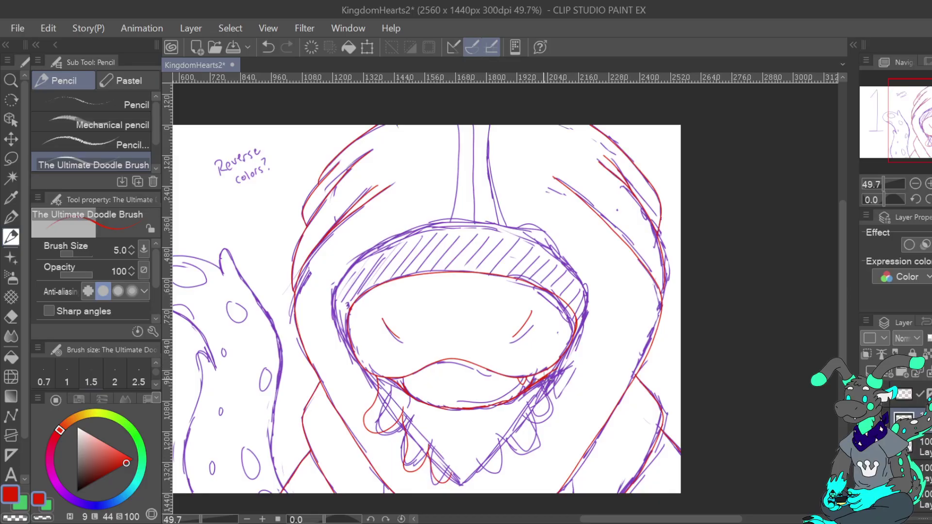
{"action": "mouse_move", "coordinate": [545, 384]}
{"action": "left_mouse_down"}
{"action": "mouse_move", "coordinate": [554, 419]}
{"action": "mouse_move", "coordinate": [524, 415]}
{"action": "mouse_move", "coordinate": [519, 404]}
{"action": "mouse_move", "coordinate": [522, 440]}
{"action": "mouse_move", "coordinate": [495, 427]}
{"action": "mouse_move", "coordinate": [500, 461]}
{"action": "mouse_move", "coordinate": [480, 458]}
{"action": "left_mouse_up"}
{"action": "key", "text": "ctrl+z"}
{"action": "mouse_move", "coordinate": [525, 410]}
{"action": "left_mouse_down"}
{"action": "mouse_move", "coordinate": [517, 464]}
{"action": "mouse_move", "coordinate": [494, 433]}
{"action": "mouse_move", "coordinate": [498, 468]}
{"action": "mouse_move", "coordinate": [473, 461]}
{"action": "left_mouse_up"}
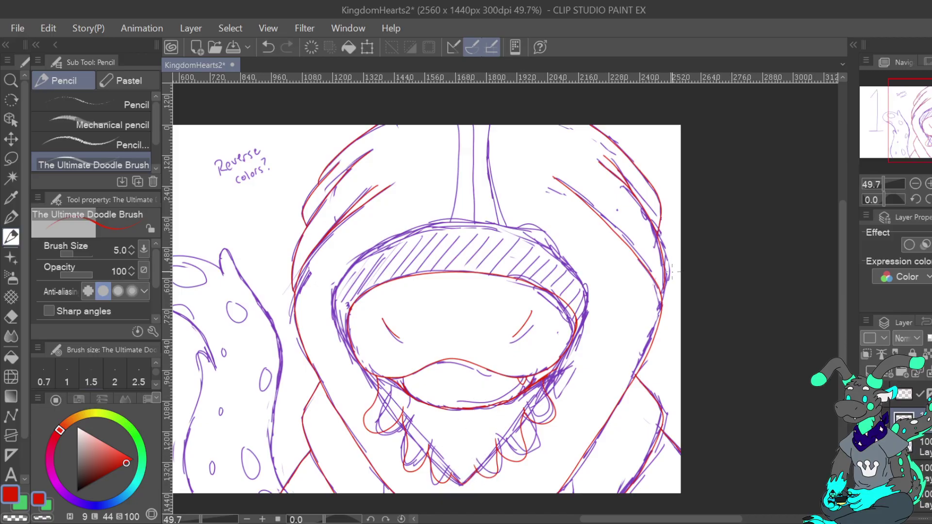
{"action": "key", "text": "ctrl+z"}
Trace the outer edge of the face opening's rim along both sides and over the top, flipping and rotating the canvas as needed
{"action": "mouse_move", "coordinate": [365, 371]}
{"action": "left_mouse_down"}
{"action": "mouse_move", "coordinate": [338, 337]}
{"action": "mouse_move", "coordinate": [361, 361]}
{"action": "mouse_move", "coordinate": [331, 302]}
{"action": "mouse_move", "coordinate": [365, 253]}
{"action": "left_mouse_up"}
{"action": "key", "text": "h"}
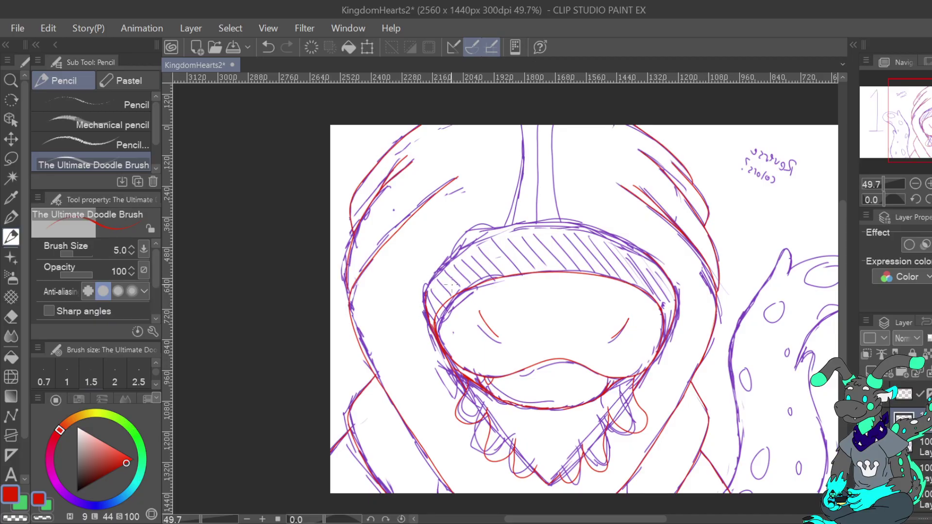
{"action": "left_click_drag", "start_coordinate": [453, 258], "coordinate": [514, 224]}
{"action": "left_click", "coordinate": [931, 199]}
{"action": "left_click", "coordinate": [916, 199]}
{"action": "left_click", "coordinate": [916, 199]}
{"action": "left_click", "coordinate": [916, 199]}
{"action": "left_click", "coordinate": [916, 199]}
{"action": "left_click", "coordinate": [916, 199]}
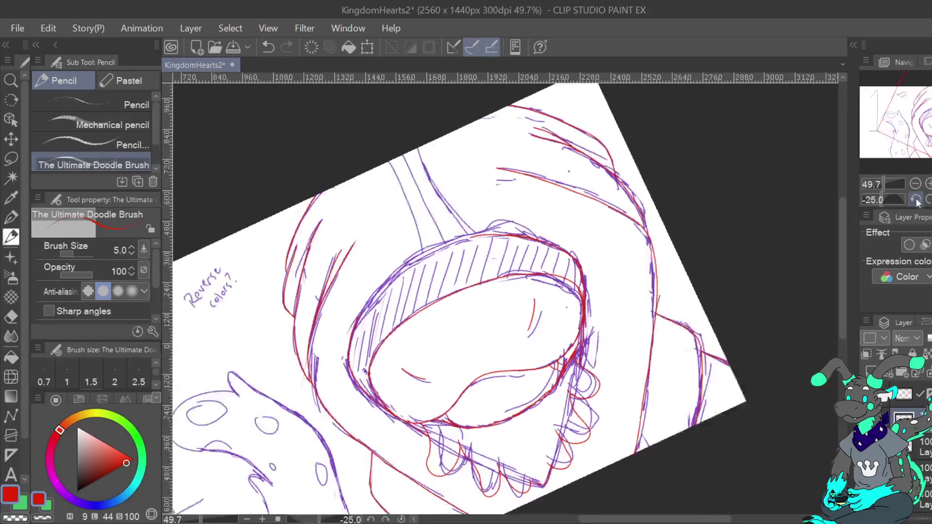
{"action": "left_click", "coordinate": [916, 199]}
{"action": "mouse_move", "coordinate": [358, 351]}
{"action": "left_mouse_down"}
{"action": "mouse_move", "coordinate": [407, 284]}
{"action": "mouse_move", "coordinate": [467, 244]}
{"action": "left_mouse_up"}
Draw a second arc above the face opening's rim and the seam lines running from it to the top of the hood
{"action": "mouse_move", "coordinate": [351, 342]}
{"action": "left_mouse_down"}
{"action": "mouse_move", "coordinate": [388, 278]}
{"action": "mouse_move", "coordinate": [383, 286]}
{"action": "mouse_move", "coordinate": [453, 224]}
{"action": "mouse_move", "coordinate": [430, 245]}
{"action": "mouse_move", "coordinate": [500, 210]}
{"action": "left_mouse_up"}
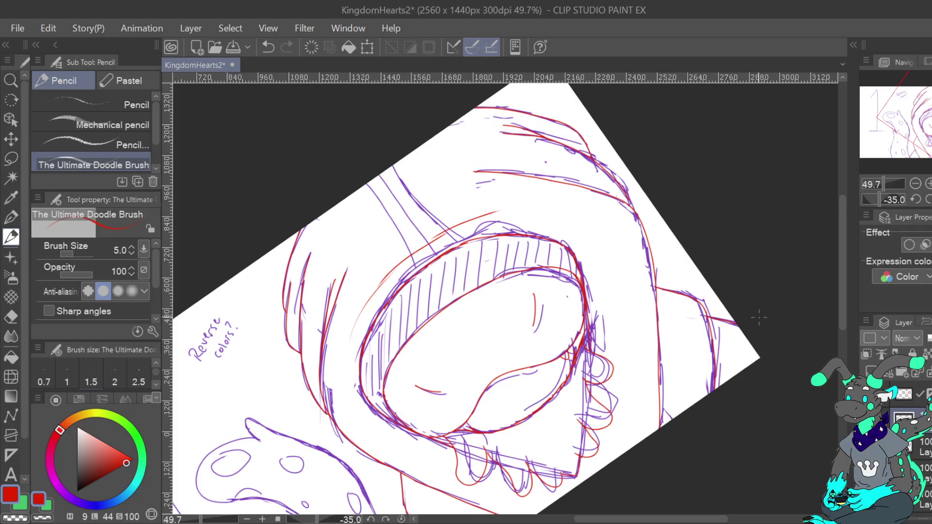
{"action": "mouse_move", "coordinate": [350, 335]}
{"action": "left_mouse_down"}
{"action": "mouse_move", "coordinate": [432, 240]}
{"action": "mouse_move", "coordinate": [498, 210]}
{"action": "mouse_move", "coordinate": [540, 207]}
{"action": "left_mouse_up"}
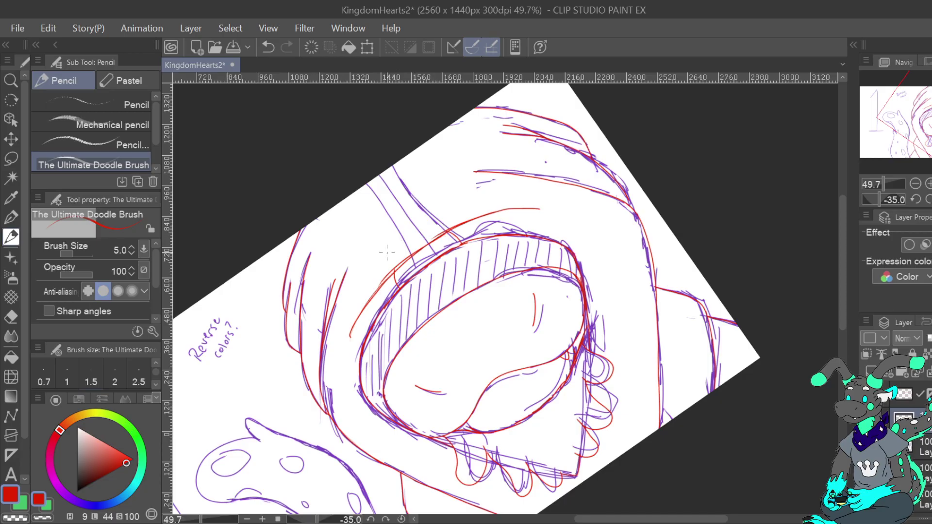
{"action": "left_click_drag", "start_coordinate": [394, 259], "coordinate": [359, 192]}
{"action": "left_click_drag", "start_coordinate": [449, 230], "coordinate": [386, 171]}
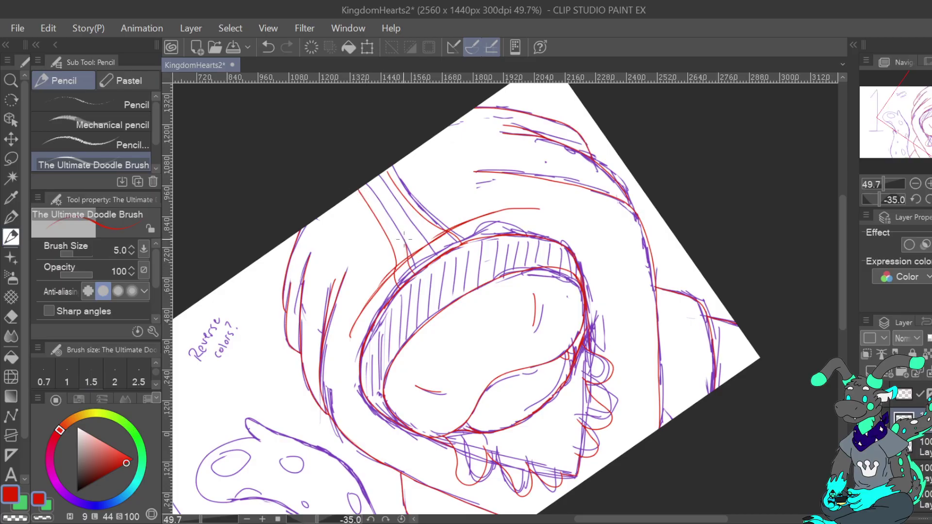
{"action": "left_click_drag", "start_coordinate": [376, 177], "coordinate": [442, 250]}
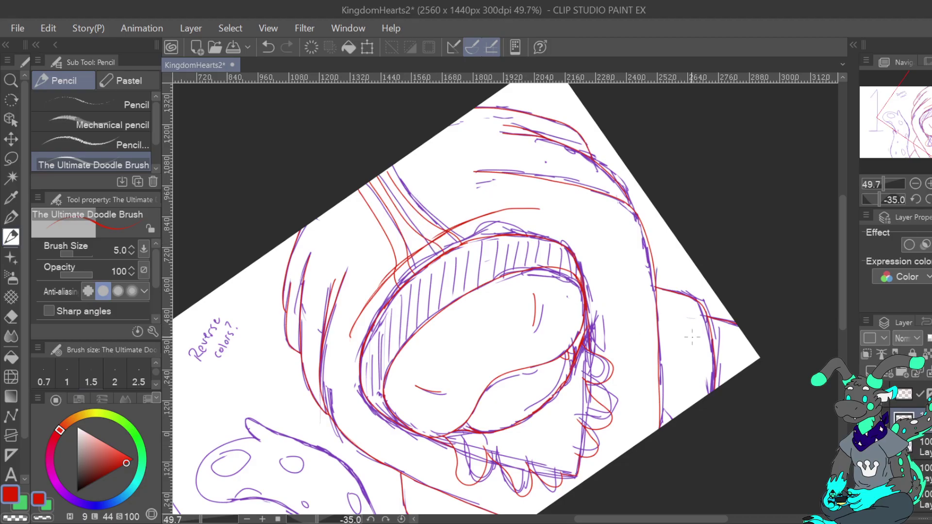
Reset the canvas rotation and check the red line art with the purple sketch hidden, then show the sketch again
{"action": "key", "text": "ctrl+at"}
{"action": "left_click_drag", "start_coordinate": [559, 298], "coordinate": [675, 247]}
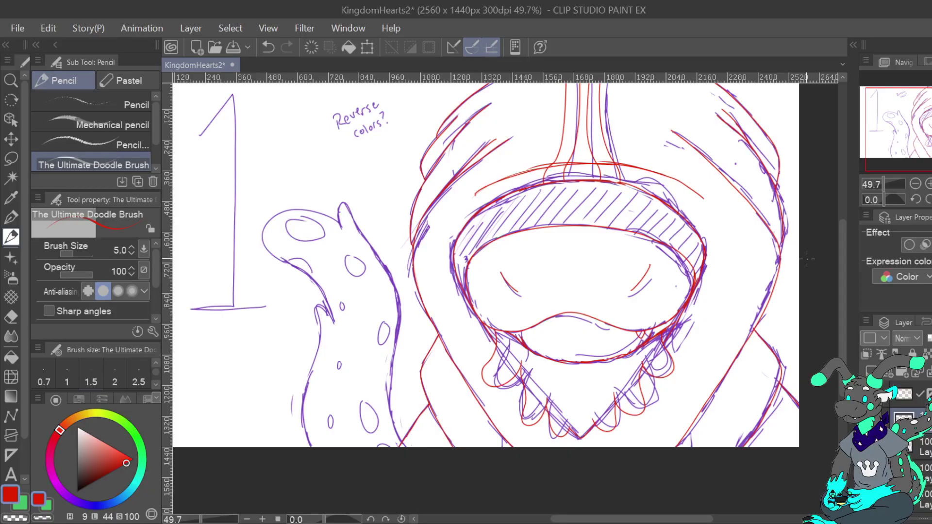
{"action": "mouse_move", "coordinate": [486, 262]}
{"action": "left_mouse_down"}
{"action": "mouse_move", "coordinate": [524, 290]}
{"action": "mouse_move", "coordinate": [517, 284]}
{"action": "left_mouse_up"}
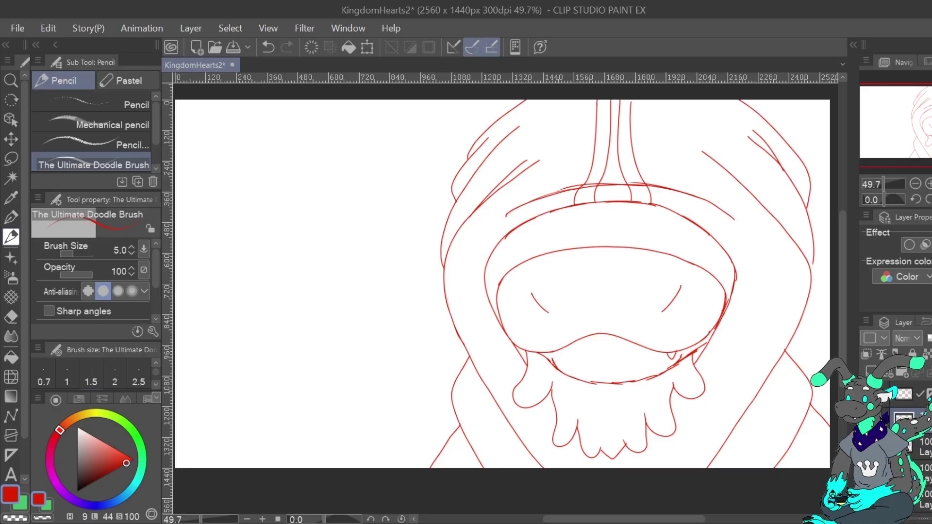
{"action": "key", "text": "ctrl+z"}
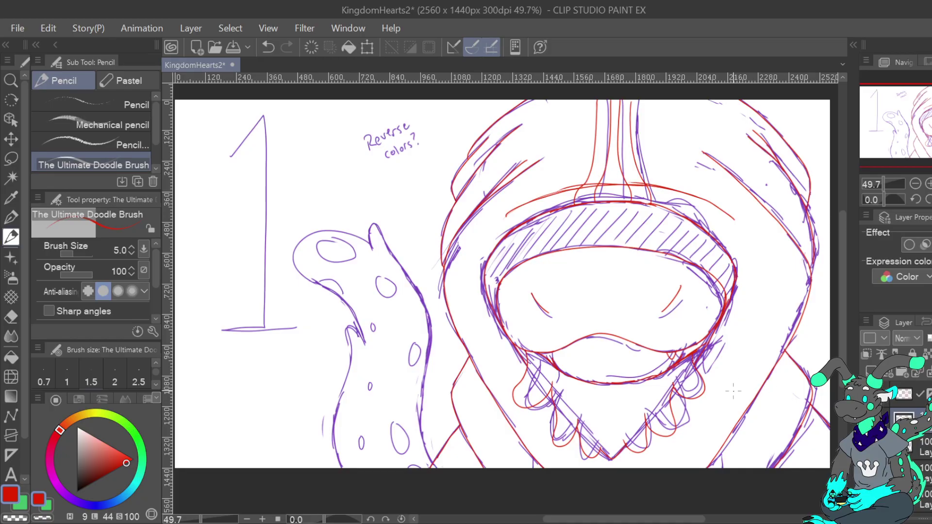
Redraw the hood's inner edge along the right side from the upper fold down to the shoulder, erasing the doubled strokes
{"action": "mouse_move", "coordinate": [706, 467]}
{"action": "left_mouse_down"}
{"action": "mouse_move", "coordinate": [799, 296]}
{"action": "mouse_move", "coordinate": [802, 328]}
{"action": "mouse_move", "coordinate": [801, 306]}
{"action": "left_mouse_up"}
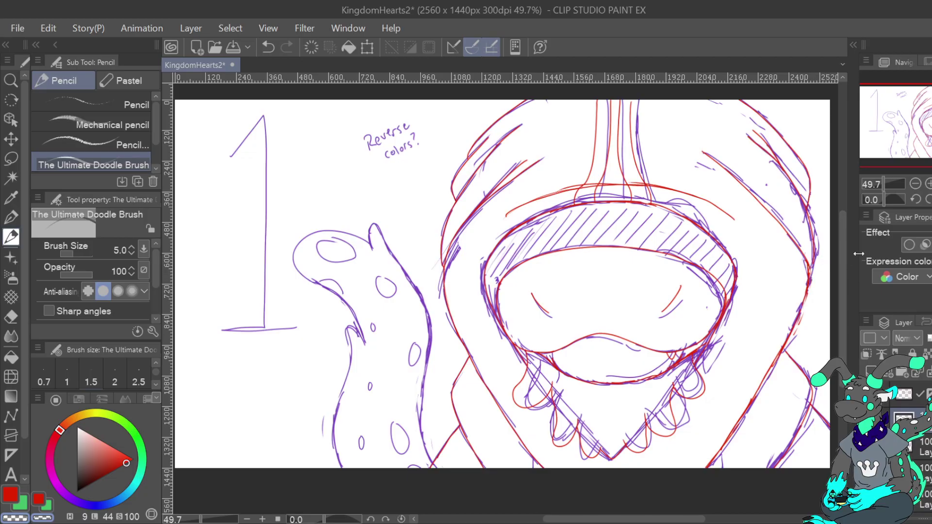
{"action": "left_click", "coordinate": [865, 399]}
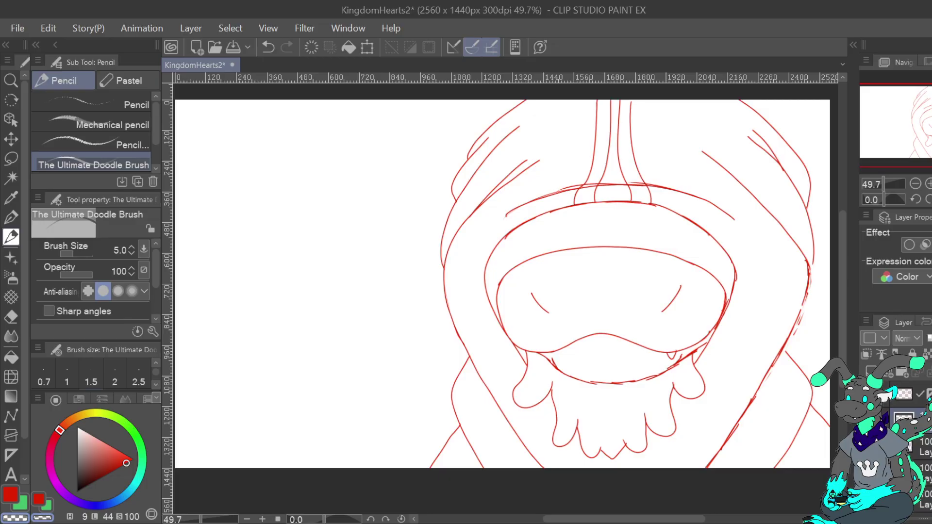
{"action": "left_click", "coordinate": [10, 494]}
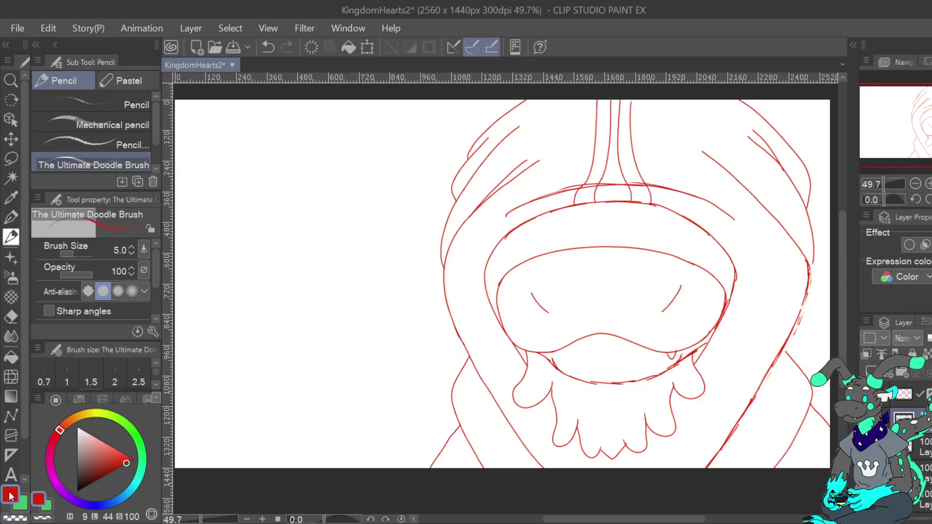
{"action": "left_click_drag", "start_coordinate": [708, 156], "coordinate": [771, 230]}
{"action": "mouse_move", "coordinate": [713, 158]}
{"action": "left_mouse_down"}
{"action": "mouse_move", "coordinate": [794, 250]}
{"action": "mouse_move", "coordinate": [803, 300]}
{"action": "mouse_move", "coordinate": [795, 324]}
{"action": "left_mouse_up"}
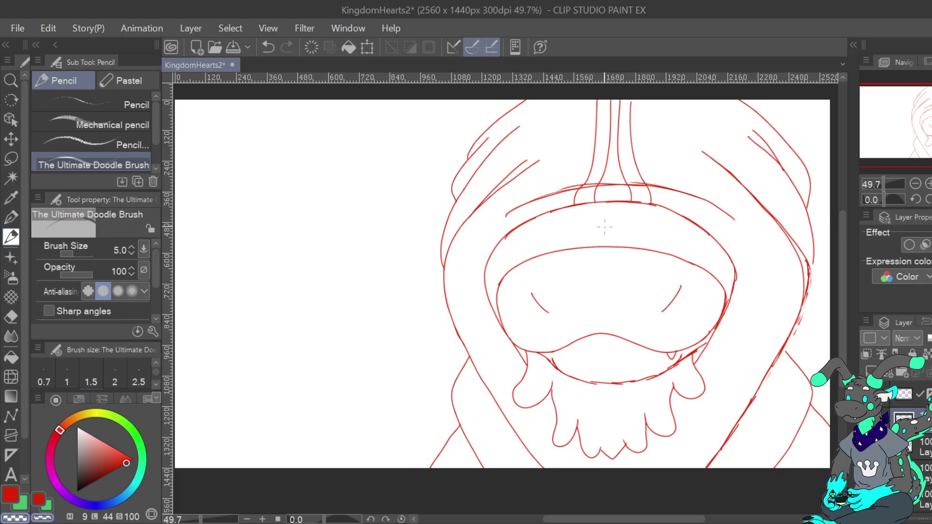
{"action": "left_click_drag", "start_coordinate": [795, 248], "coordinate": [806, 303]}
{"action": "left_click_drag", "start_coordinate": [802, 253], "coordinate": [809, 277]}
{"action": "left_click", "coordinate": [10, 494]}
{"action": "left_click_drag", "start_coordinate": [813, 264], "coordinate": [804, 289]}
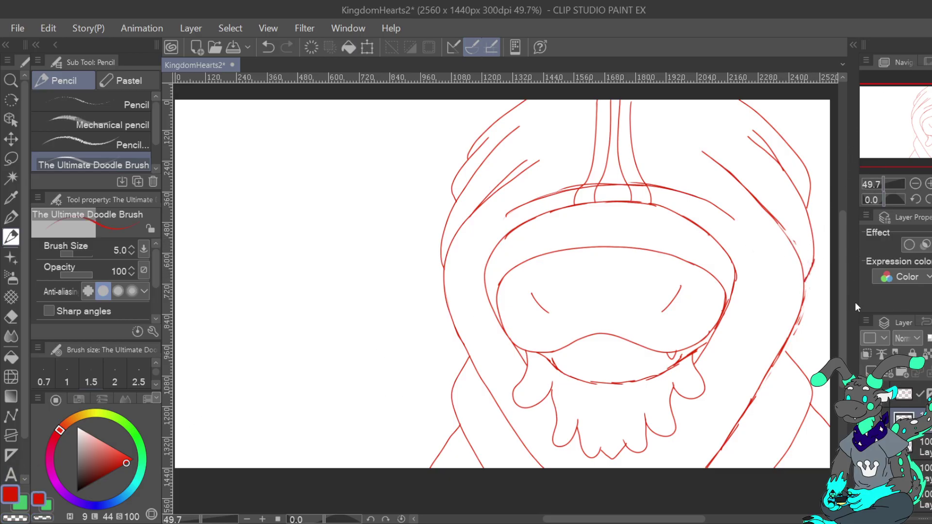
Erase the extra short fold strokes on both sides of the upper hood and show the purple sketch again
{"action": "left_click", "coordinate": [15, 517]}
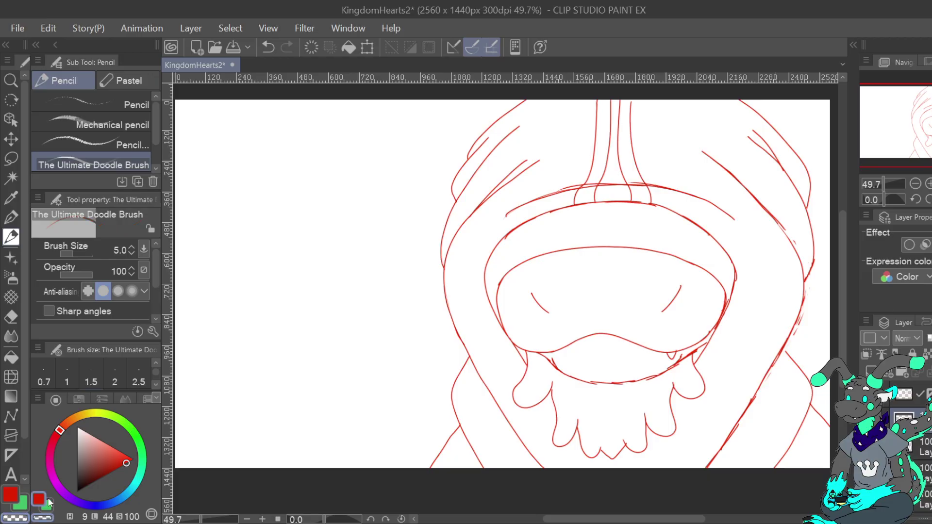
{"action": "mouse_move", "coordinate": [755, 140]}
{"action": "left_mouse_down"}
{"action": "mouse_move", "coordinate": [779, 158]}
{"action": "mouse_move", "coordinate": [765, 139]}
{"action": "left_mouse_up"}
{"action": "mouse_move", "coordinate": [499, 189]}
{"action": "left_mouse_down"}
{"action": "mouse_move", "coordinate": [476, 204]}
{"action": "mouse_move", "coordinate": [528, 160]}
{"action": "mouse_move", "coordinate": [494, 184]}
{"action": "left_mouse_up"}
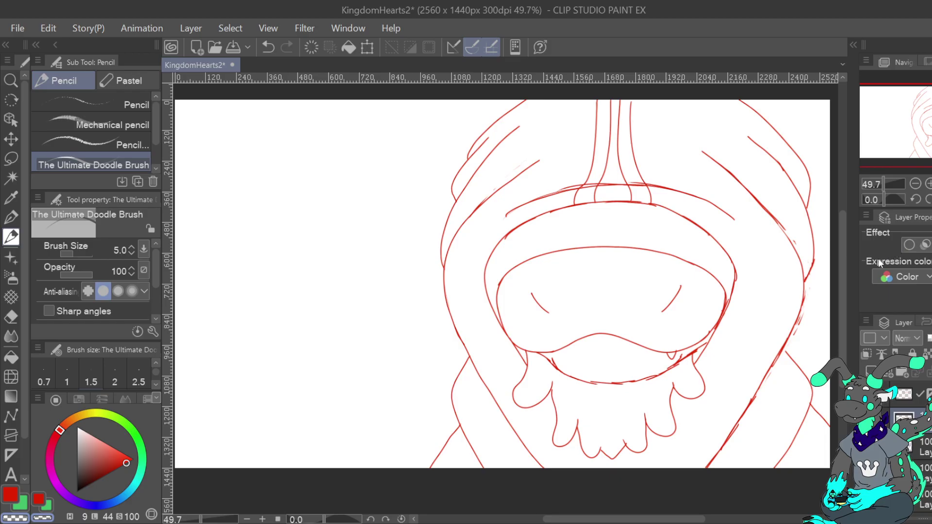
{"action": "key", "text": "c"}
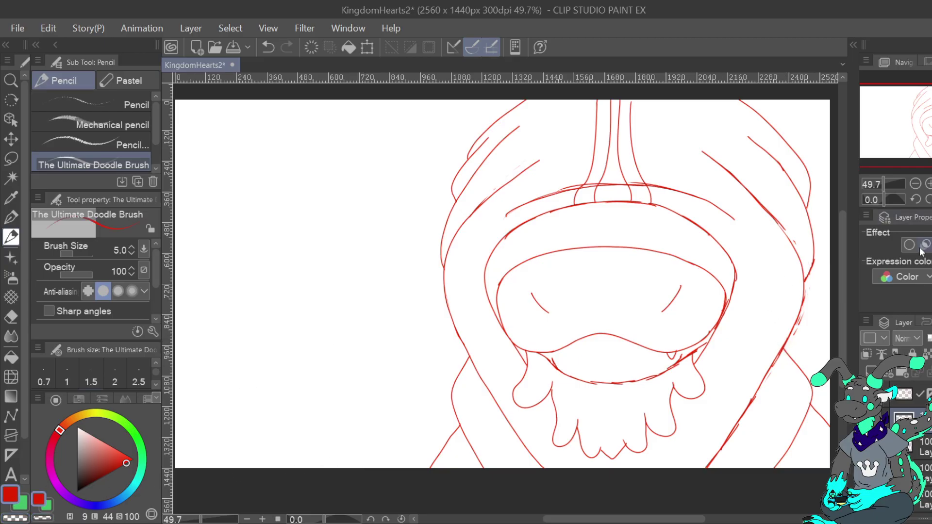
{"action": "left_click", "coordinate": [865, 399]}
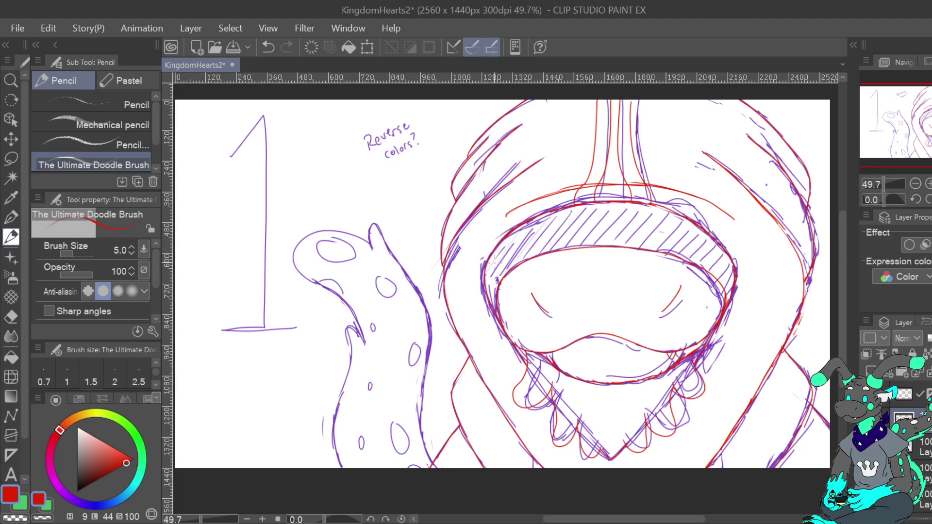
Fill the band between the face opening's rim and the face with diagonal red hatching, then hide the sketch
{"action": "mouse_move", "coordinate": [509, 246]}
{"action": "left_mouse_down"}
{"action": "mouse_move", "coordinate": [575, 211]}
{"action": "mouse_move", "coordinate": [595, 240]}
{"action": "mouse_move", "coordinate": [664, 223]}
{"action": "mouse_move", "coordinate": [672, 248]}
{"action": "mouse_move", "coordinate": [700, 250]}
{"action": "left_mouse_up"}
{"action": "left_click", "coordinate": [268, 46]}
{"action": "left_click", "coordinate": [269, 46]}
{"action": "mouse_move", "coordinate": [680, 250]}
{"action": "left_mouse_down"}
{"action": "mouse_move", "coordinate": [708, 247]}
{"action": "mouse_move", "coordinate": [708, 266]}
{"action": "mouse_move", "coordinate": [737, 266]}
{"action": "mouse_move", "coordinate": [732, 288]}
{"action": "left_mouse_up"}
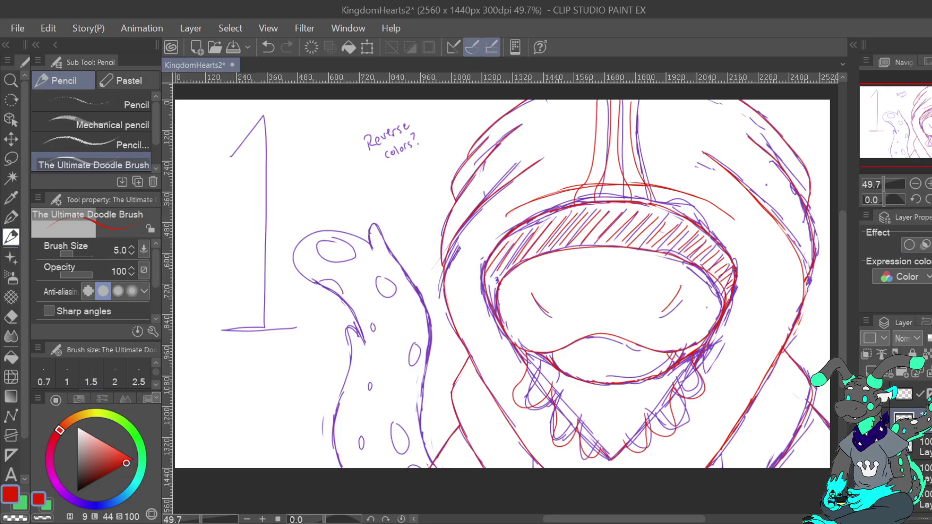
{"action": "left_click_drag", "start_coordinate": [494, 275], "coordinate": [490, 296]}
{"action": "left_click", "coordinate": [869, 427]}
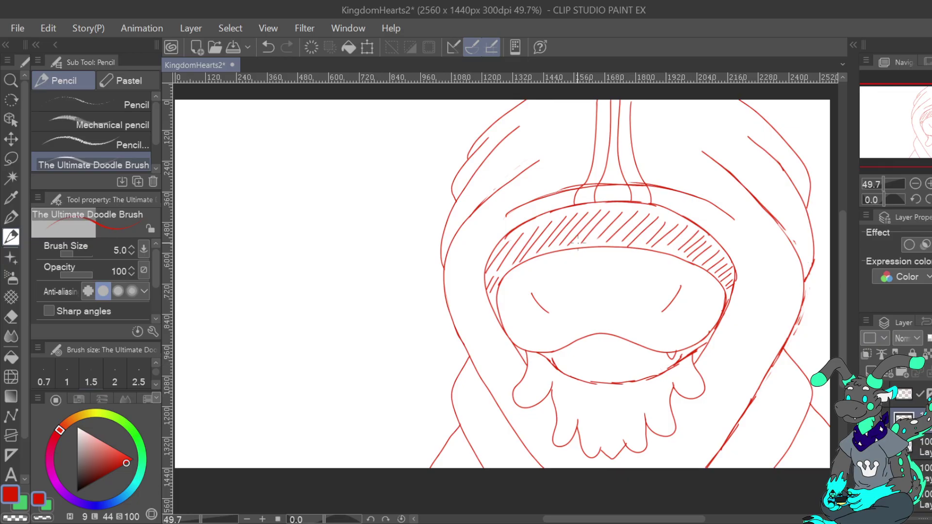
Extend the hatching at both ends of the band, undoing the first small strokes and adding denser lines at the left end
{"action": "left_click_drag", "start_coordinate": [494, 295], "coordinate": [489, 304]}
{"action": "left_click_drag", "start_coordinate": [497, 297], "coordinate": [492, 307]}
{"action": "left_click", "coordinate": [268, 47]}
{"action": "left_click", "coordinate": [268, 47]}
{"action": "left_click", "coordinate": [268, 47]}
{"action": "left_click_drag", "start_coordinate": [729, 292], "coordinate": [727, 297]}
{"action": "left_click_drag", "start_coordinate": [505, 247], "coordinate": [483, 285]}
{"action": "left_click_drag", "start_coordinate": [524, 231], "coordinate": [489, 304]}
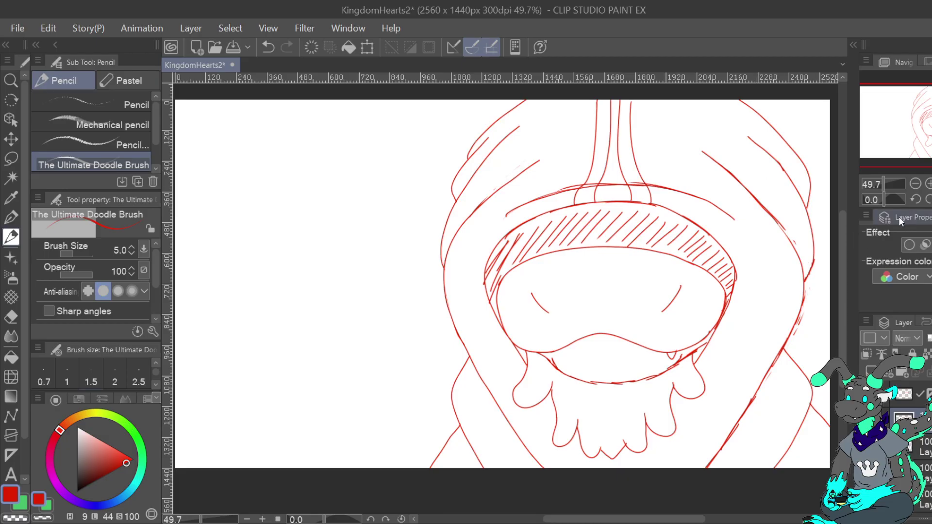
Thicken the rim along both sides, erase its old outer edge on the left, and hatch the narrowed left end
{"action": "mouse_move", "coordinate": [501, 322]}
{"action": "left_mouse_down"}
{"action": "mouse_move", "coordinate": [489, 282]}
{"action": "mouse_move", "coordinate": [504, 238]}
{"action": "left_mouse_up"}
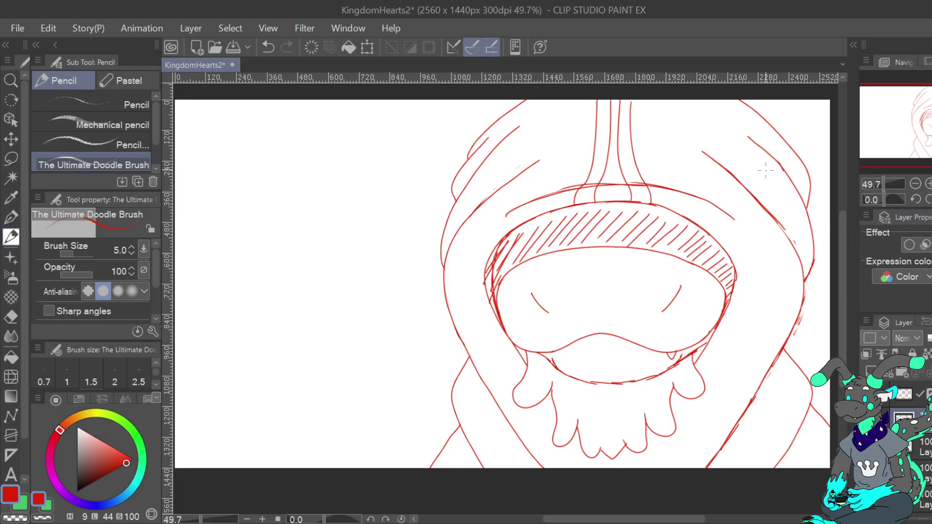
{"action": "mouse_move", "coordinate": [721, 323]}
{"action": "left_mouse_down"}
{"action": "mouse_move", "coordinate": [739, 290]}
{"action": "mouse_move", "coordinate": [738, 267]}
{"action": "mouse_move", "coordinate": [721, 290]}
{"action": "mouse_move", "coordinate": [724, 312]}
{"action": "mouse_move", "coordinate": [738, 269]}
{"action": "mouse_move", "coordinate": [718, 241]}
{"action": "left_mouse_up"}
{"action": "mouse_move", "coordinate": [499, 307]}
{"action": "left_mouse_down"}
{"action": "mouse_move", "coordinate": [493, 265]}
{"action": "mouse_move", "coordinate": [524, 225]}
{"action": "left_mouse_up"}
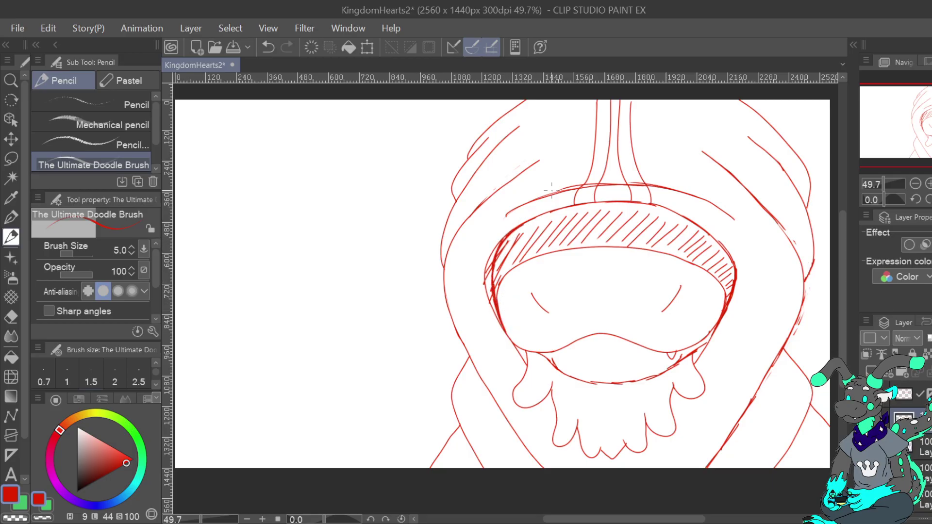
{"action": "key", "text": "c"}
{"action": "mouse_move", "coordinate": [497, 314]}
{"action": "left_mouse_down"}
{"action": "mouse_move", "coordinate": [492, 296]}
{"action": "mouse_move", "coordinate": [499, 326]}
{"action": "mouse_move", "coordinate": [487, 281]}
{"action": "mouse_move", "coordinate": [490, 254]}
{"action": "mouse_move", "coordinate": [489, 292]}
{"action": "mouse_move", "coordinate": [495, 245]}
{"action": "mouse_move", "coordinate": [482, 284]}
{"action": "mouse_move", "coordinate": [493, 256]}
{"action": "mouse_move", "coordinate": [484, 293]}
{"action": "mouse_move", "coordinate": [498, 245]}
{"action": "mouse_move", "coordinate": [485, 288]}
{"action": "mouse_move", "coordinate": [493, 302]}
{"action": "mouse_move", "coordinate": [502, 237]}
{"action": "left_mouse_up"}
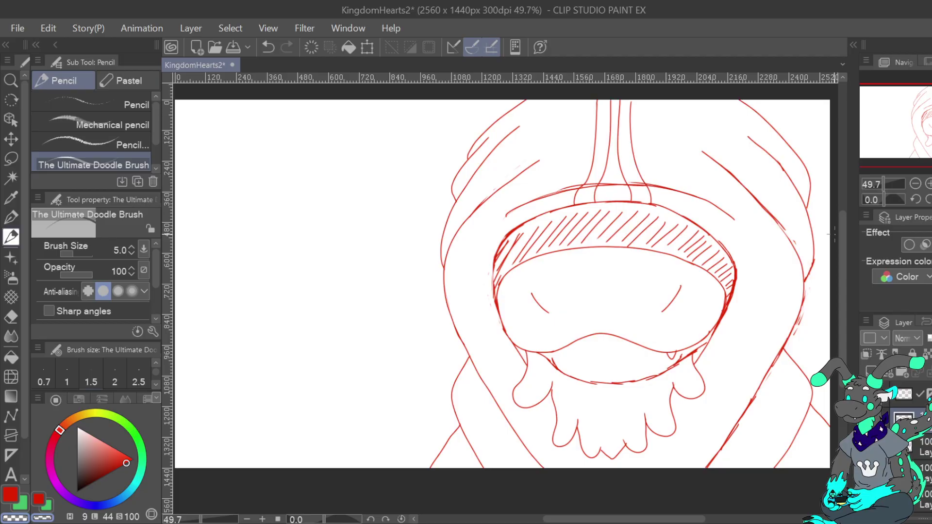
{"action": "mouse_move", "coordinate": [492, 276]}
{"action": "left_mouse_down"}
{"action": "mouse_move", "coordinate": [494, 303]}
{"action": "mouse_move", "coordinate": [490, 260]}
{"action": "mouse_move", "coordinate": [500, 239]}
{"action": "left_mouse_up"}
{"action": "key", "text": "c"}
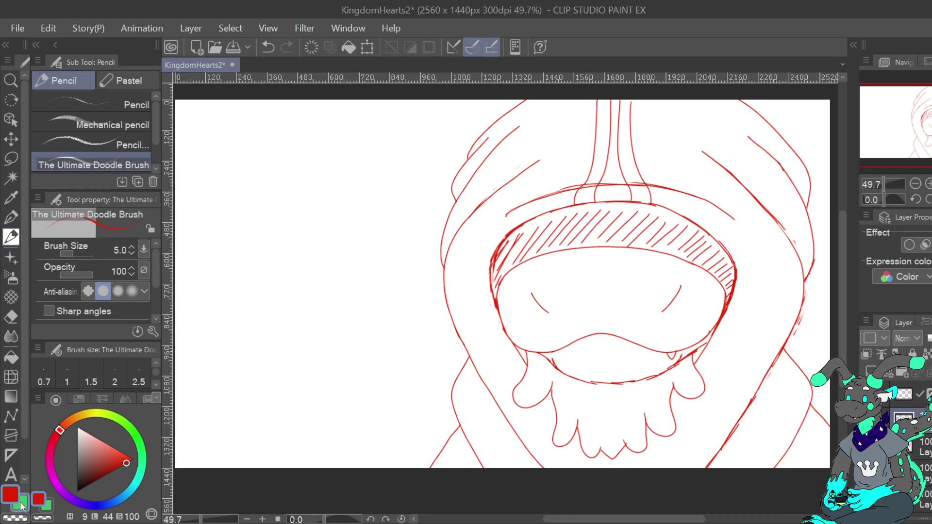
{"action": "mouse_move", "coordinate": [491, 279]}
{"action": "left_mouse_down"}
{"action": "mouse_move", "coordinate": [498, 263]}
{"action": "mouse_move", "coordinate": [501, 274]}
{"action": "left_mouse_up"}
{"action": "left_click_drag", "start_coordinate": [496, 287], "coordinate": [507, 270]}
Show the sketch and trace the outline of the curled, spotted limb beside the hood in red
{"action": "left_click", "coordinate": [867, 445]}
{"action": "left_click_drag", "start_coordinate": [927, 130], "coordinate": [905, 137]}
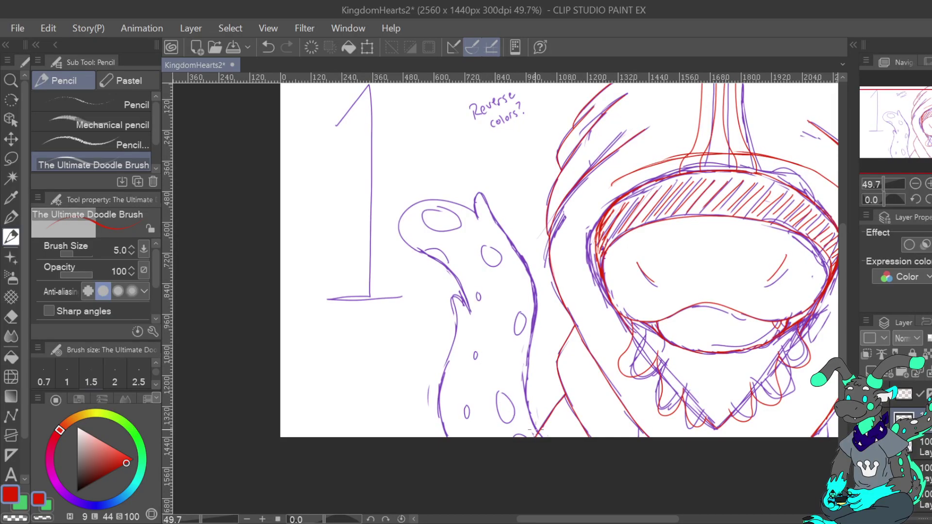
{"action": "mouse_move", "coordinate": [542, 437]}
{"action": "left_mouse_down"}
{"action": "mouse_move", "coordinate": [526, 392]}
{"action": "mouse_move", "coordinate": [532, 282]}
{"action": "mouse_move", "coordinate": [517, 265]}
{"action": "mouse_move", "coordinate": [534, 312]}
{"action": "mouse_move", "coordinate": [517, 253]}
{"action": "left_mouse_up"}
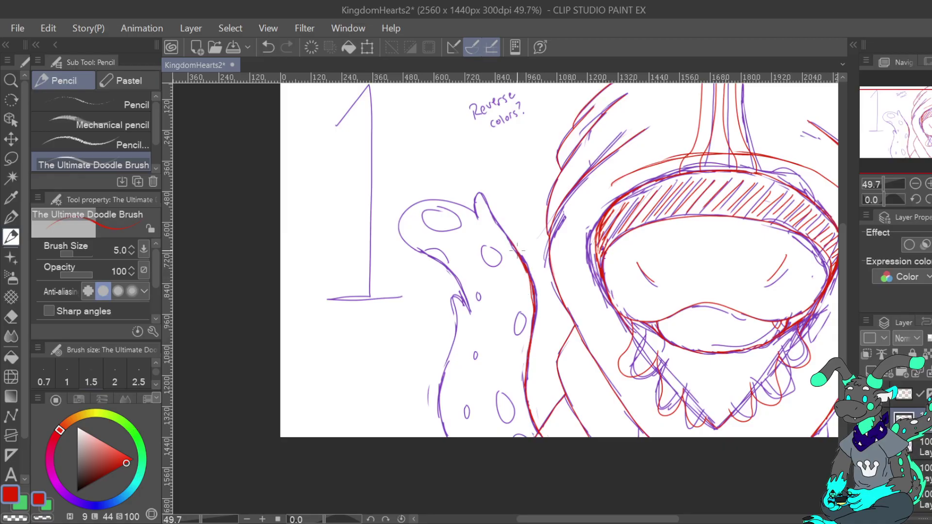
{"action": "mouse_move", "coordinate": [492, 219]}
{"action": "left_mouse_down"}
{"action": "mouse_move", "coordinate": [481, 193]}
{"action": "mouse_move", "coordinate": [475, 220]}
{"action": "mouse_move", "coordinate": [457, 201]}
{"action": "mouse_move", "coordinate": [422, 201]}
{"action": "mouse_move", "coordinate": [398, 224]}
{"action": "mouse_move", "coordinate": [420, 254]}
{"action": "mouse_move", "coordinate": [451, 269]}
{"action": "mouse_move", "coordinate": [470, 310]}
{"action": "left_mouse_up"}
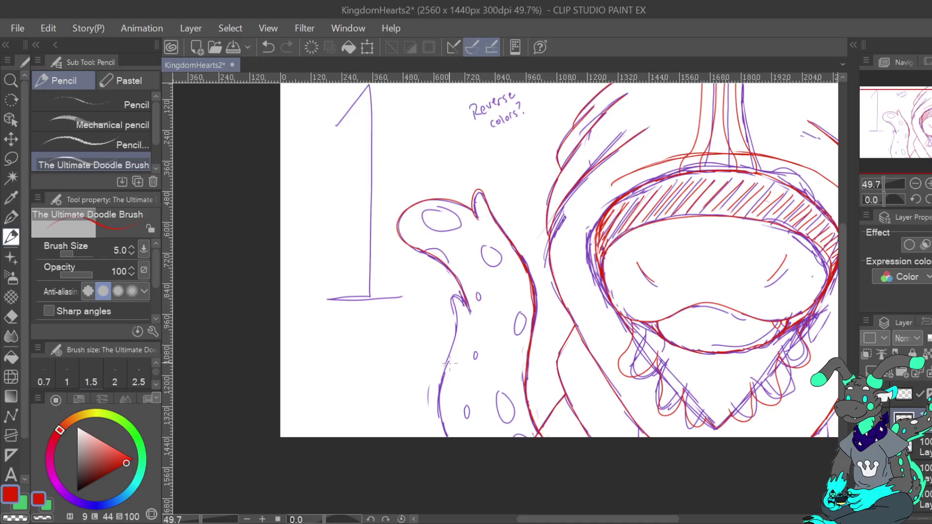
{"action": "mouse_move", "coordinate": [451, 437]}
{"action": "left_mouse_down"}
{"action": "mouse_move", "coordinate": [438, 395]}
{"action": "mouse_move", "coordinate": [454, 291]}
{"action": "mouse_move", "coordinate": [470, 311]}
{"action": "left_mouse_up"}
Draw the large and small oval spots over the curled limb from its tip down to the canvas edge
{"action": "mouse_move", "coordinate": [442, 208]}
{"action": "left_mouse_down"}
{"action": "mouse_move", "coordinate": [425, 225]}
{"action": "mouse_move", "coordinate": [456, 230]}
{"action": "mouse_move", "coordinate": [444, 208]}
{"action": "left_mouse_up"}
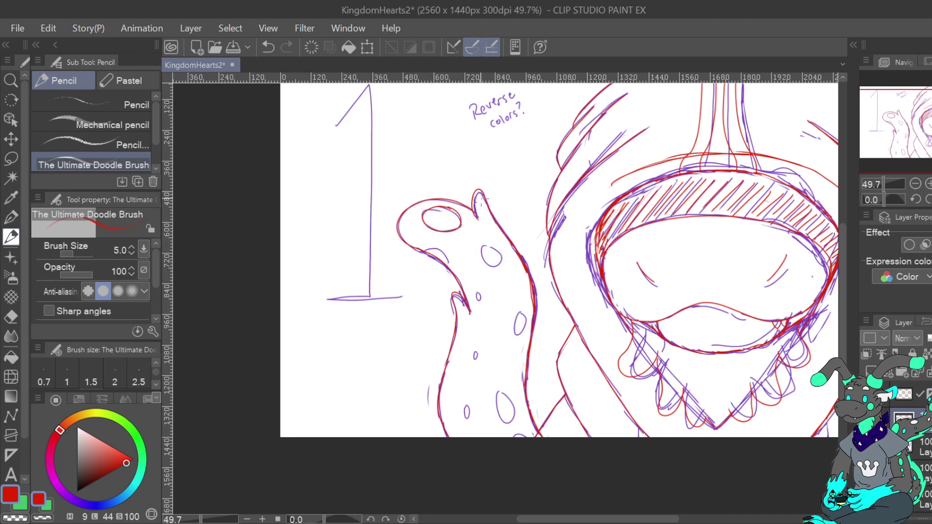
{"action": "mouse_move", "coordinate": [472, 210]}
{"action": "left_mouse_down"}
{"action": "mouse_move", "coordinate": [491, 221]}
{"action": "mouse_move", "coordinate": [485, 250]}
{"action": "mouse_move", "coordinate": [499, 263]}
{"action": "mouse_move", "coordinate": [495, 245]}
{"action": "mouse_move", "coordinate": [451, 256]}
{"action": "mouse_move", "coordinate": [457, 251]}
{"action": "left_mouse_up"}
{"action": "mouse_move", "coordinate": [484, 295]}
{"action": "left_mouse_down"}
{"action": "mouse_move", "coordinate": [481, 308]}
{"action": "mouse_move", "coordinate": [487, 294]}
{"action": "mouse_move", "coordinate": [514, 310]}
{"action": "mouse_move", "coordinate": [518, 298]}
{"action": "mouse_move", "coordinate": [499, 321]}
{"action": "mouse_move", "coordinate": [503, 315]}
{"action": "left_mouse_up"}
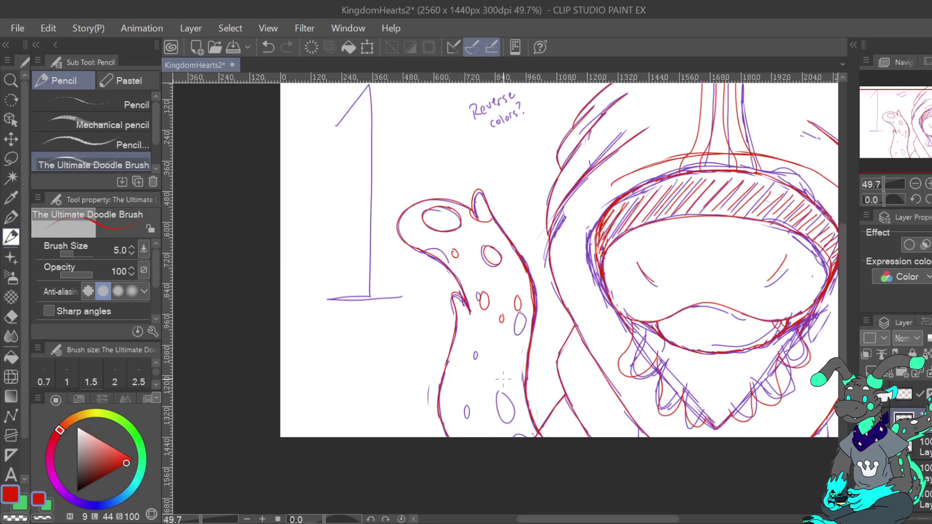
{"action": "mouse_move", "coordinate": [510, 360]}
{"action": "left_mouse_down"}
{"action": "mouse_move", "coordinate": [503, 387]}
{"action": "mouse_move", "coordinate": [512, 414]}
{"action": "mouse_move", "coordinate": [528, 395]}
{"action": "left_mouse_up"}
{"action": "left_click_drag", "start_coordinate": [460, 409], "coordinate": [452, 418]}
{"action": "left_click_drag", "start_coordinate": [476, 353], "coordinate": [477, 370]}
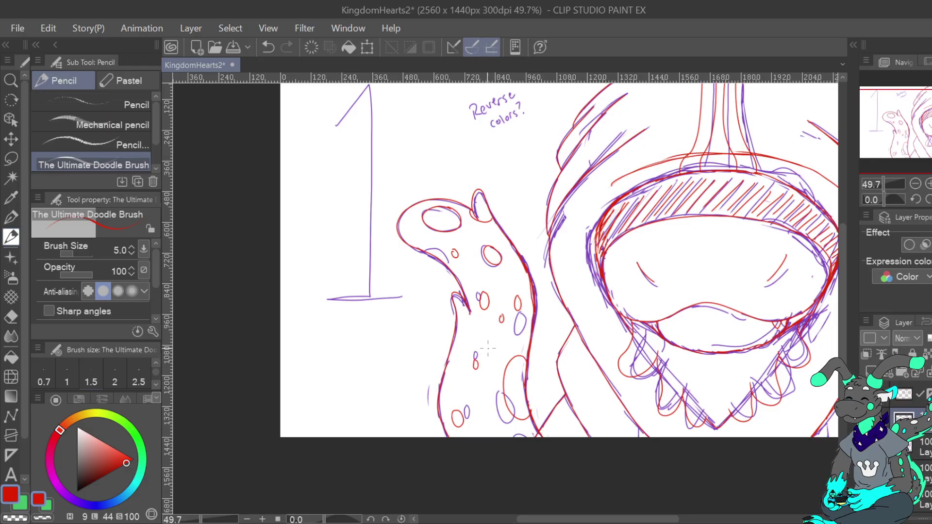
{"action": "left_click_drag", "start_coordinate": [489, 436], "coordinate": [511, 434]}
Hide the sketch and erase the stray lines crossing the rim at the right corner of the jaw
{"action": "left_click_drag", "start_coordinate": [716, 369], "coordinate": [712, 394]}
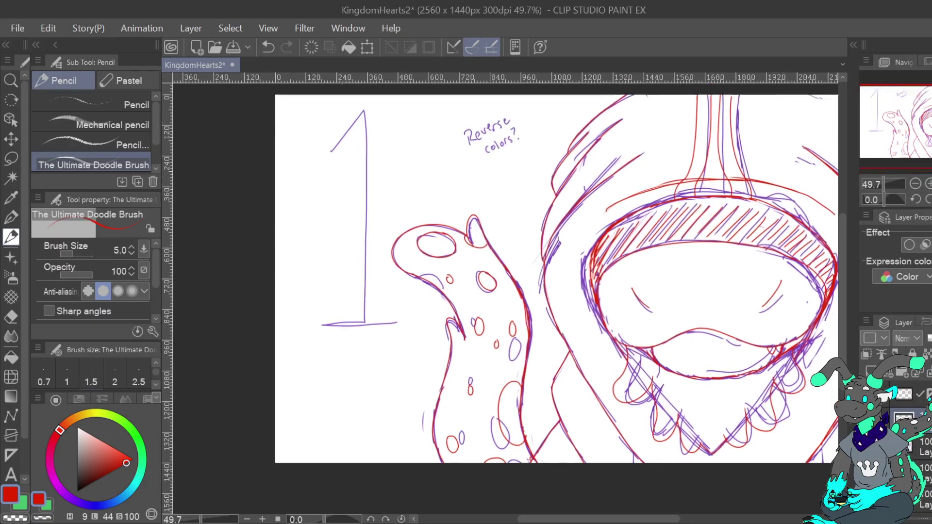
{"action": "left_click", "coordinate": [868, 446]}
{"action": "left_click_drag", "start_coordinate": [925, 140], "coordinate": [931, 134]}
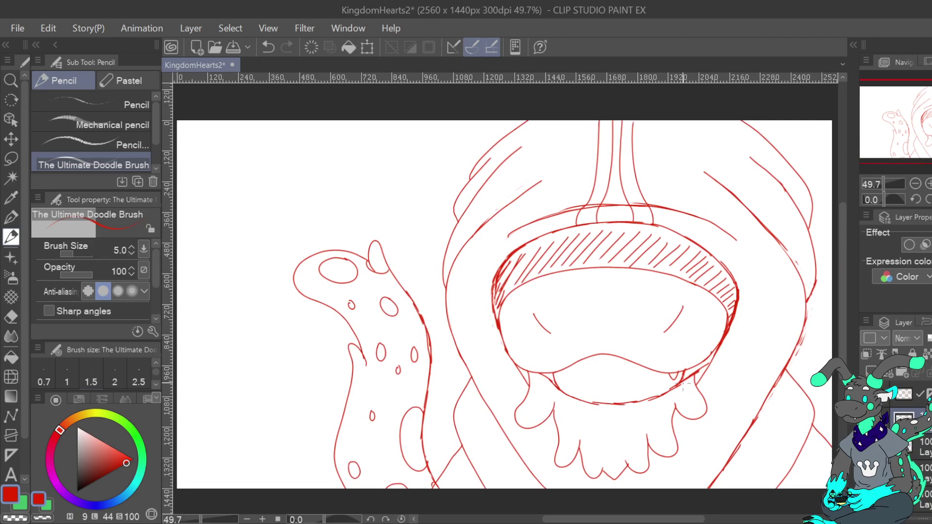
{"action": "mouse_move", "coordinate": [689, 369]}
{"action": "left_mouse_down"}
{"action": "mouse_move", "coordinate": [679, 380]}
{"action": "mouse_move", "coordinate": [712, 360]}
{"action": "left_mouse_up"}
{"action": "left_click", "coordinate": [271, 49]}
{"action": "left_click_drag", "start_coordinate": [680, 383], "coordinate": [705, 365]}
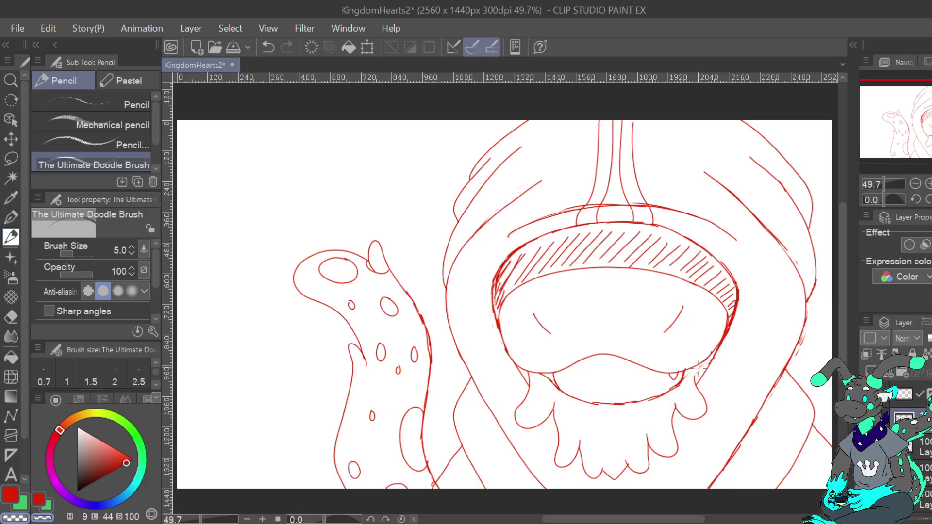
{"action": "key", "text": "c"}
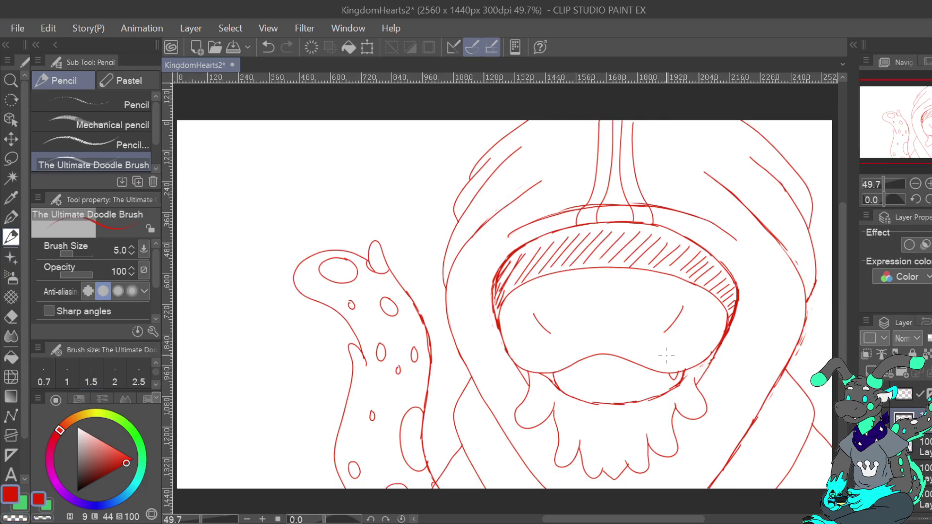
Hatch the small gaps beside both corners of the jaw above the fringe, and check them with the sketch hidden
{"action": "left_click_drag", "start_coordinate": [679, 378], "coordinate": [715, 362]}
{"action": "left_click_drag", "start_coordinate": [689, 373], "coordinate": [701, 363]}
{"action": "mouse_move", "coordinate": [705, 375]}
{"action": "left_mouse_down"}
{"action": "mouse_move", "coordinate": [712, 357]}
{"action": "mouse_move", "coordinate": [697, 379]}
{"action": "left_mouse_up"}
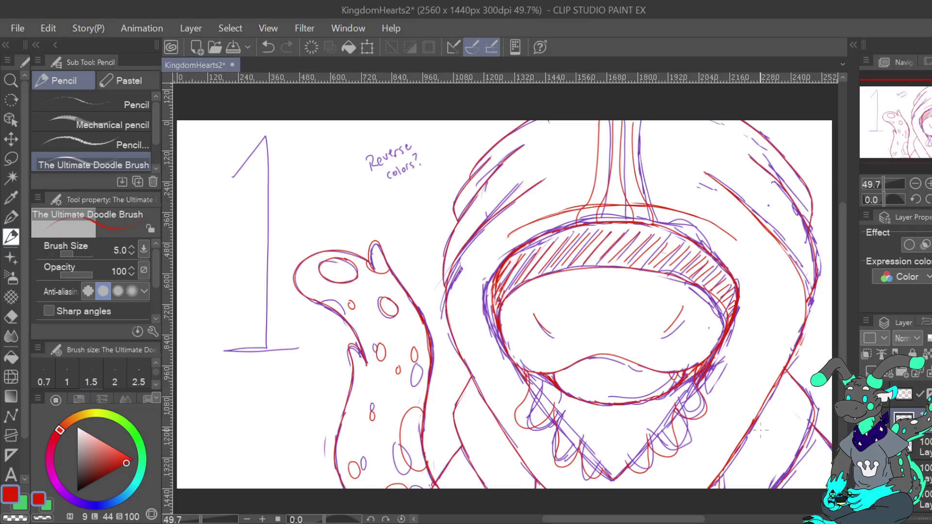
{"action": "left_click", "coordinate": [866, 447]}
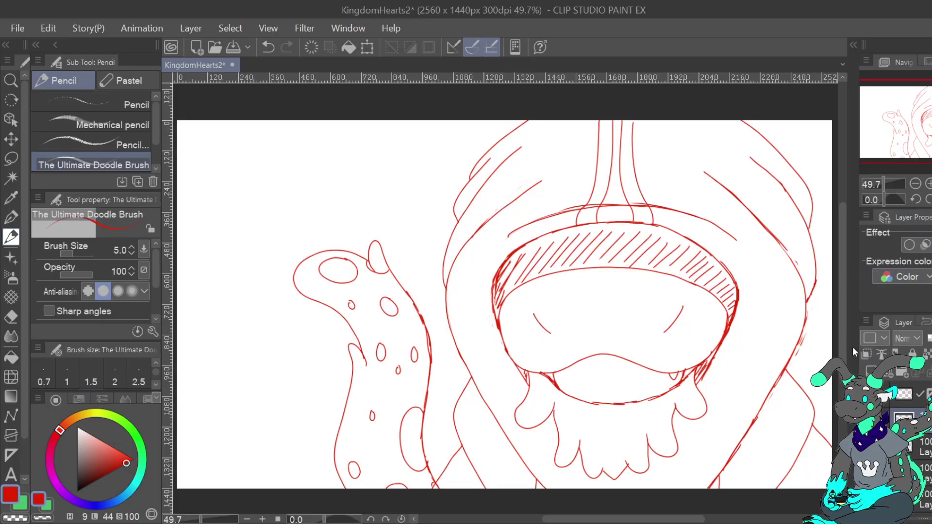
Switch to the Turnip pen with black as the colour and a brush size of 5.0
{"action": "left_click", "coordinate": [11, 217]}
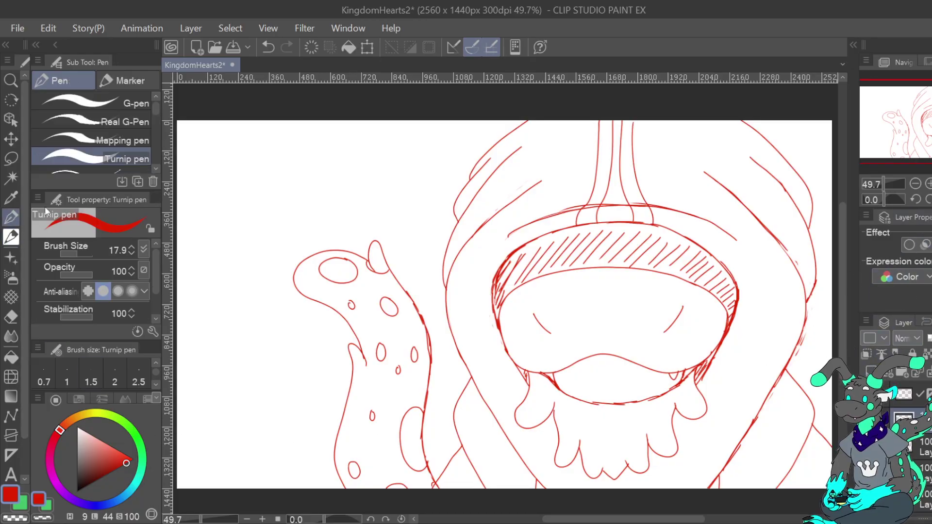
{"action": "left_click_drag", "start_coordinate": [122, 463], "coordinate": [58, 510]}
{"action": "left_click", "coordinate": [68, 253]}
{"action": "left_click", "coordinate": [133, 247]}
{"action": "left_click", "coordinate": [133, 247]}
{"action": "left_click", "coordinate": [133, 247]}
{"action": "left_click", "coordinate": [131, 247]}
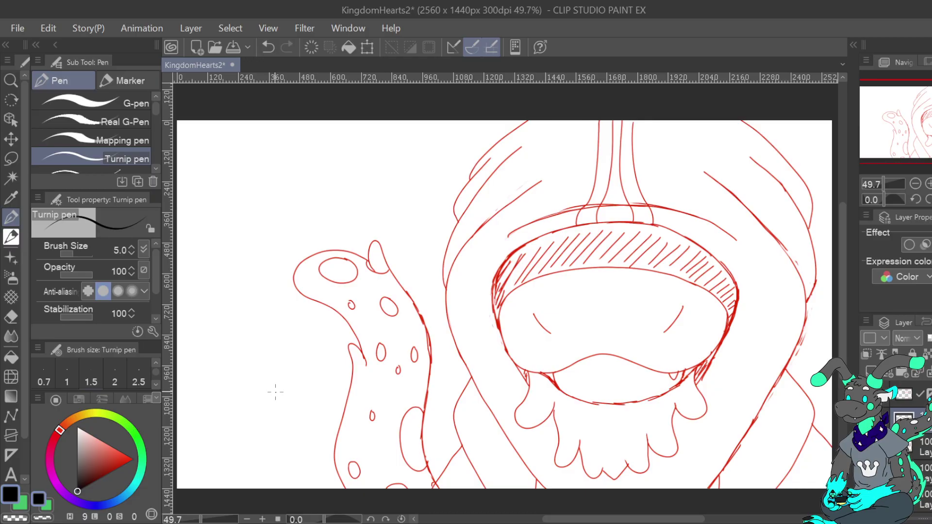
On the red sketch layer, redraw the right cheek edge of the face slightly further inward in red with the Turnip pen
{"action": "left_click_drag", "start_coordinate": [504, 298], "coordinate": [476, 308]}
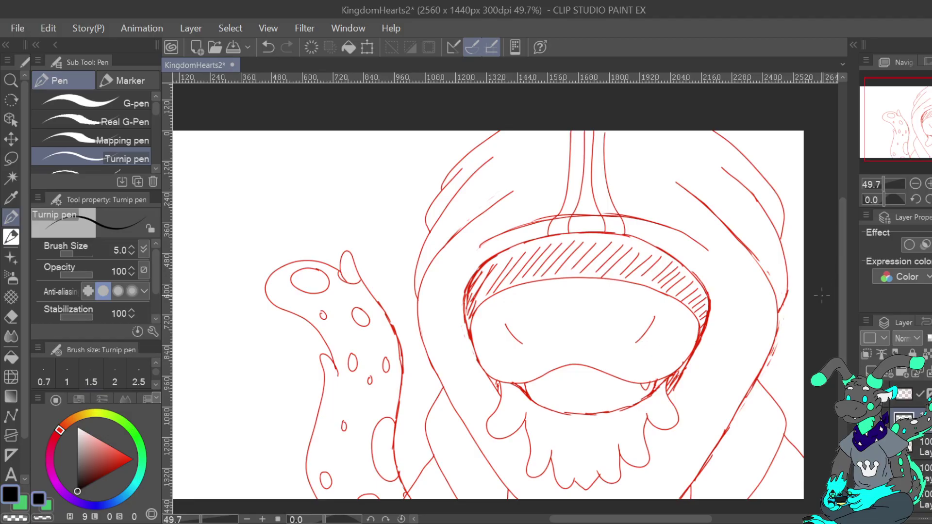
{"action": "left_click", "coordinate": [924, 442]}
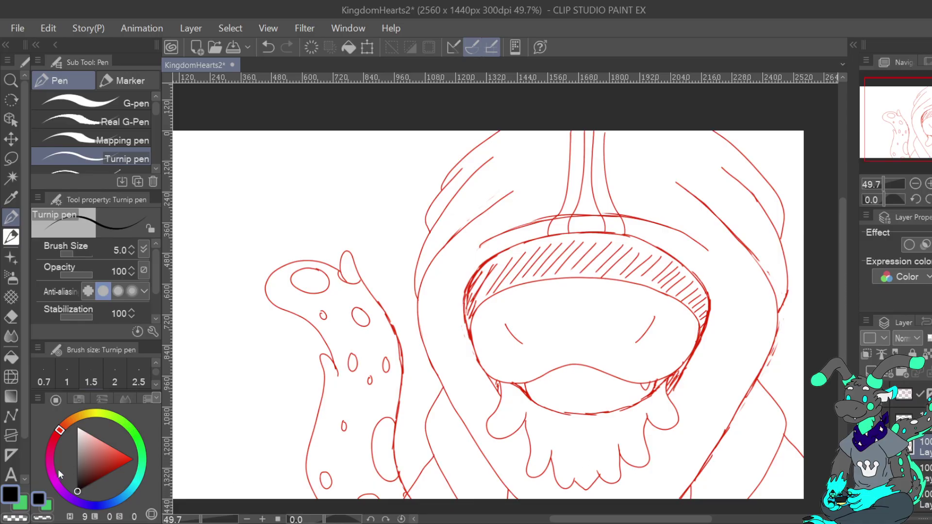
{"action": "left_click", "coordinate": [20, 504]}
{"action": "left_click", "coordinate": [146, 399]}
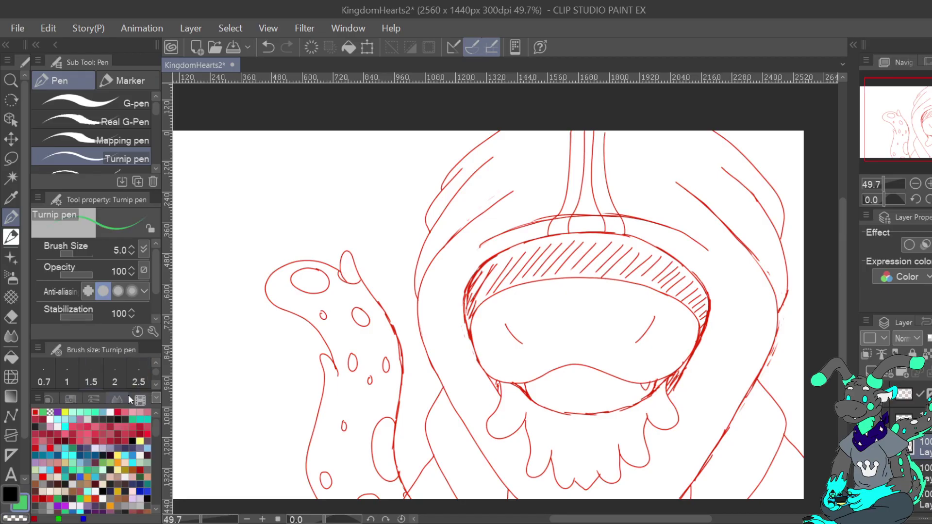
{"action": "left_click_drag", "start_coordinate": [670, 371], "coordinate": [687, 315]}
{"action": "key", "text": "ctrl+z"}
{"action": "left_click", "coordinate": [43, 412]}
{"action": "mouse_move", "coordinate": [658, 384]}
{"action": "left_mouse_down"}
{"action": "mouse_move", "coordinate": [689, 343]}
{"action": "mouse_move", "coordinate": [690, 313]}
{"action": "left_mouse_up"}
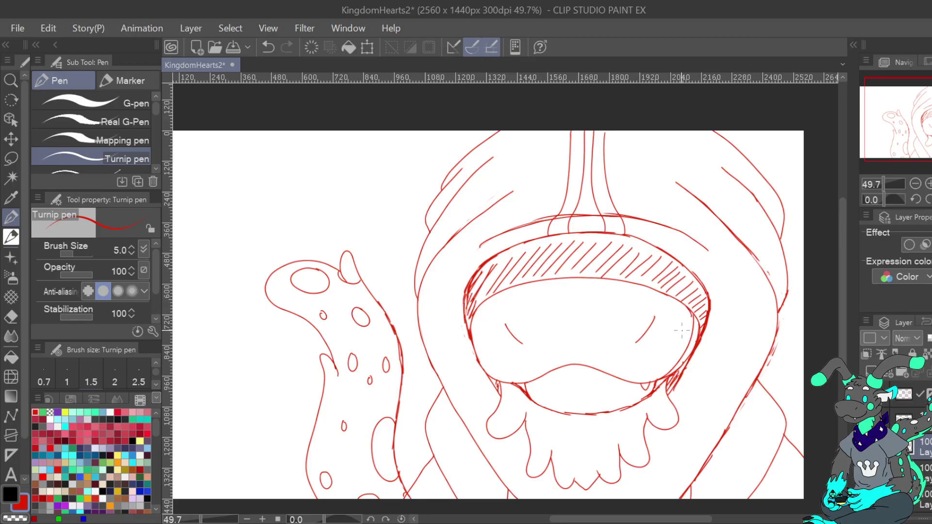
Erase the old right cheek line with transparent colour and hatch the widened gap in red with The Ultimate Doodle Brush
{"action": "key", "text": "c"}
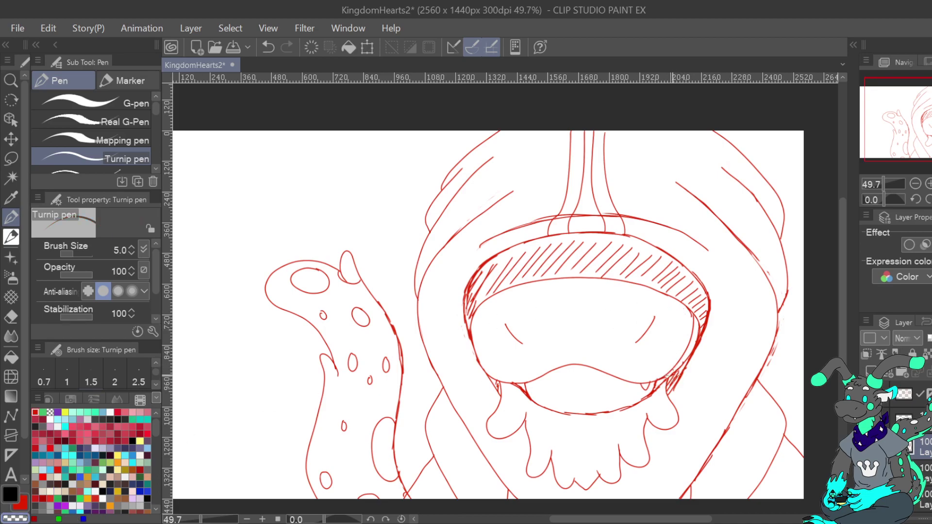
{"action": "mouse_move", "coordinate": [700, 337]}
{"action": "left_mouse_down"}
{"action": "mouse_move", "coordinate": [692, 353]}
{"action": "mouse_move", "coordinate": [697, 346]}
{"action": "left_mouse_up"}
{"action": "left_click", "coordinate": [23, 506]}
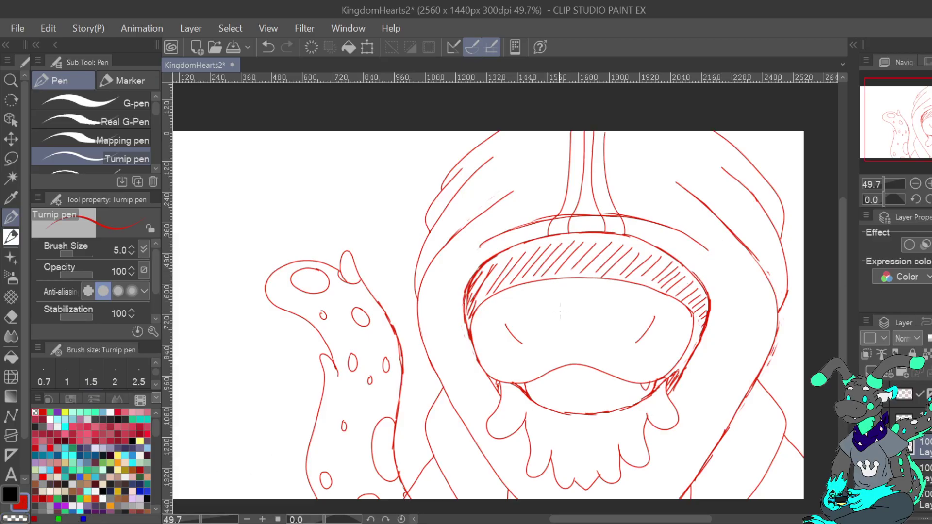
{"action": "key", "text": "p"}
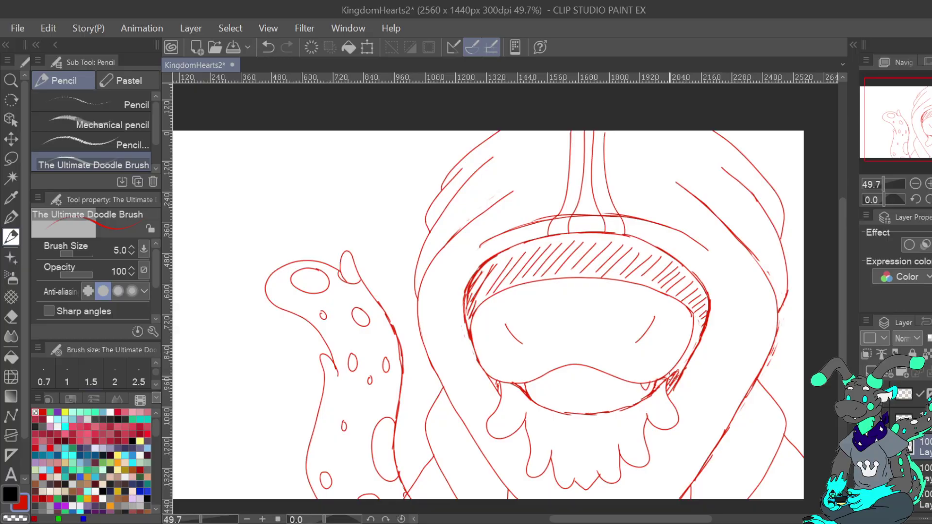
{"action": "left_click_drag", "start_coordinate": [664, 381], "coordinate": [673, 371]}
{"action": "left_click_drag", "start_coordinate": [701, 322], "coordinate": [678, 371]}
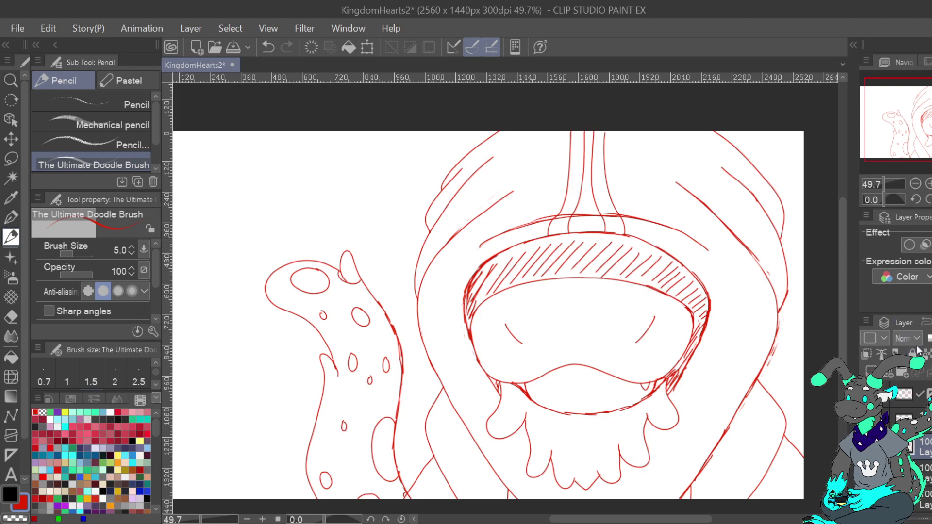
On the line art layer, ink the outer folds along the hood's upper left side in black with the Turnip pen
{"action": "left_click", "coordinate": [912, 418]}
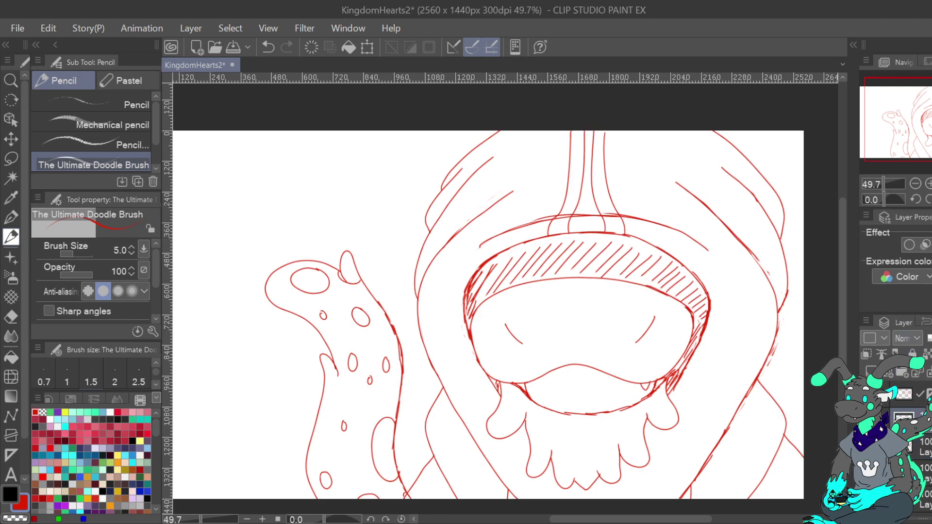
{"action": "left_click", "coordinate": [16, 217]}
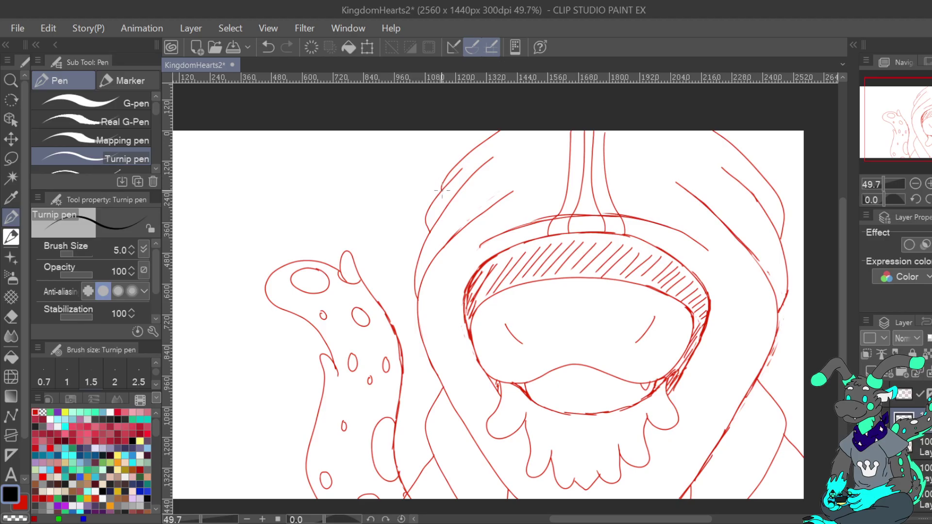
{"action": "left_click_drag", "start_coordinate": [442, 184], "coordinate": [516, 119]}
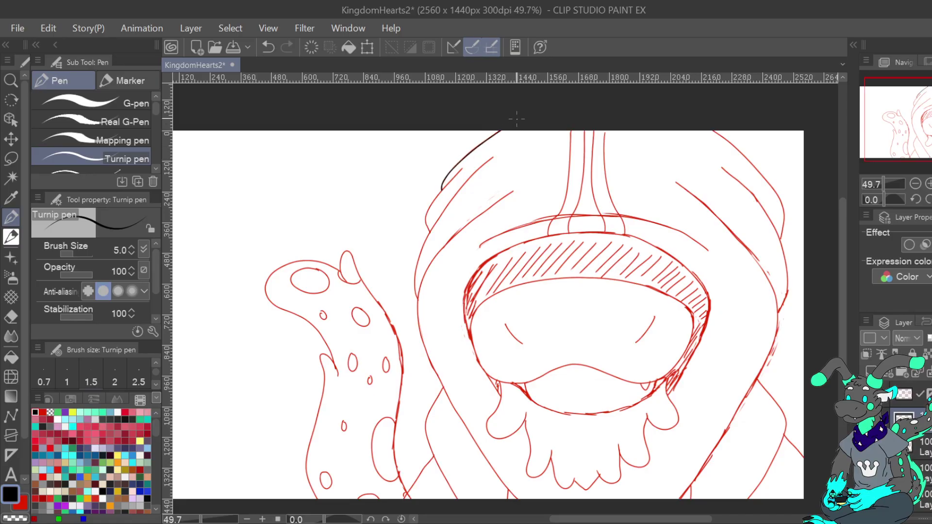
{"action": "scroll", "coordinate": [341, 196], "scroll_direction": "up", "scroll_amount": 1}
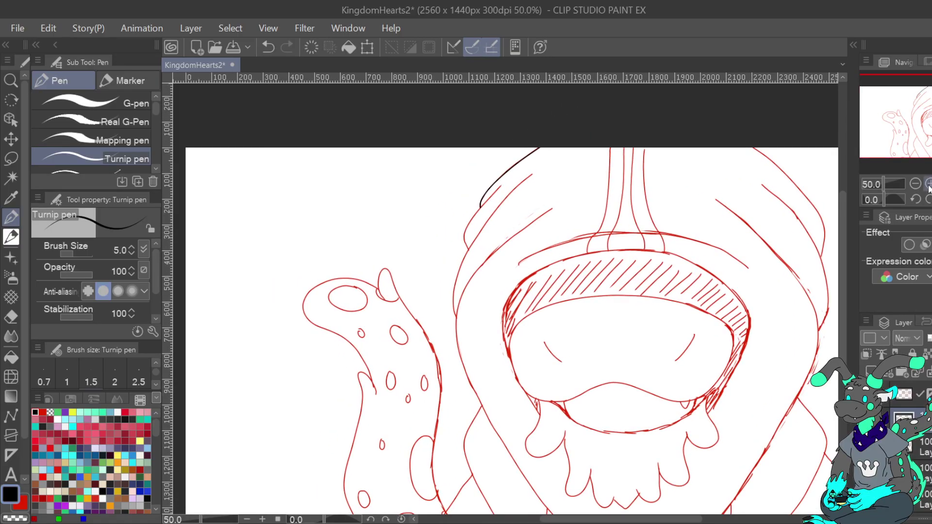
{"action": "left_click_drag", "start_coordinate": [492, 176], "coordinate": [488, 193]}
{"action": "mouse_move", "coordinate": [455, 262]}
{"action": "left_mouse_down"}
{"action": "mouse_move", "coordinate": [454, 233]}
{"action": "mouse_move", "coordinate": [496, 183]}
{"action": "left_mouse_up"}
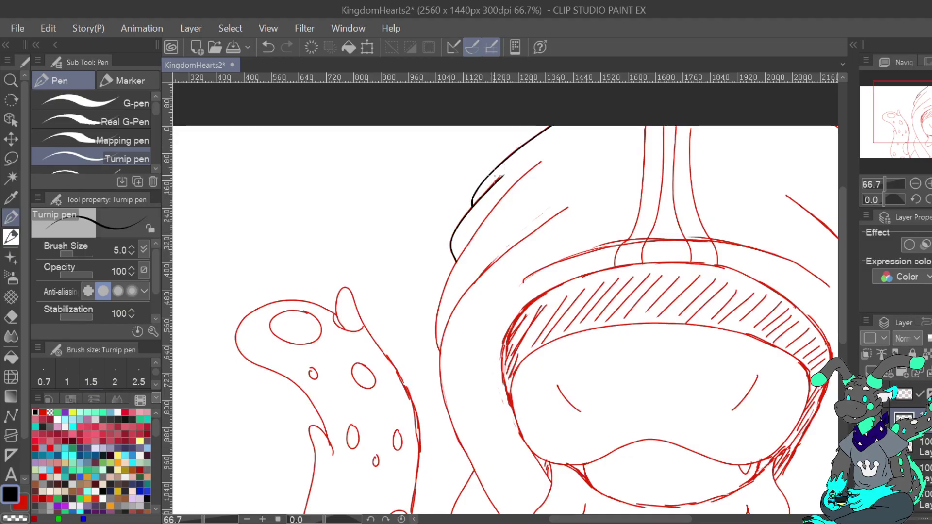
{"action": "mouse_move", "coordinate": [440, 358]}
{"action": "left_mouse_down"}
{"action": "mouse_move", "coordinate": [437, 313]}
{"action": "mouse_move", "coordinate": [461, 251]}
{"action": "mouse_move", "coordinate": [547, 156]}
{"action": "left_mouse_up"}
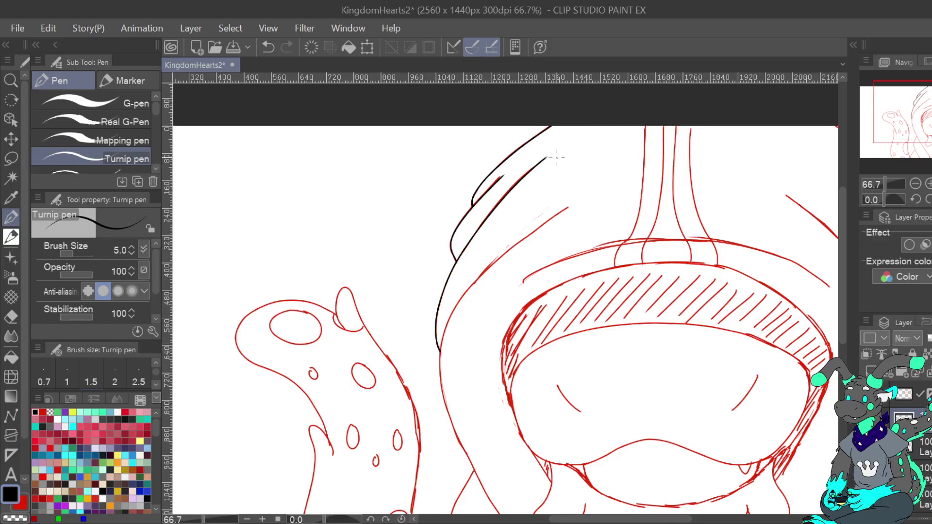
Ink the hood's long left edge in black from the upper inner fold down to the canvas bottom, redoing the lower stroke
{"action": "mouse_move", "coordinate": [926, 122]}
{"action": "left_mouse_down"}
{"action": "mouse_move", "coordinate": [931, 131]}
{"action": "mouse_move", "coordinate": [931, 123]}
{"action": "left_mouse_up"}
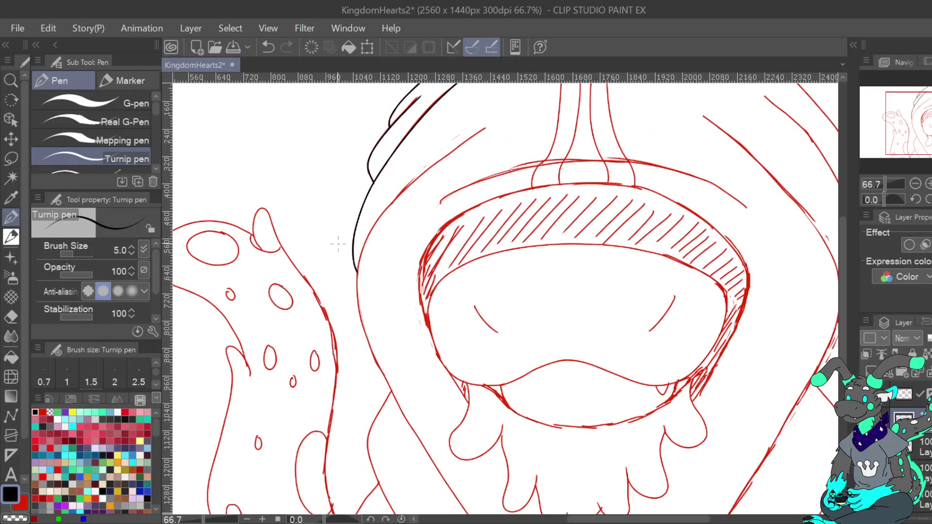
{"action": "mouse_move", "coordinate": [360, 312]}
{"action": "left_mouse_down"}
{"action": "mouse_move", "coordinate": [357, 266]}
{"action": "mouse_move", "coordinate": [382, 213]}
{"action": "mouse_move", "coordinate": [497, 121]}
{"action": "left_mouse_up"}
{"action": "mouse_move", "coordinate": [360, 322]}
{"action": "left_mouse_down"}
{"action": "mouse_move", "coordinate": [350, 186]}
{"action": "mouse_move", "coordinate": [434, 343]}
{"action": "left_mouse_up"}
{"action": "left_click_drag", "start_coordinate": [461, 386], "coordinate": [505, 443]}
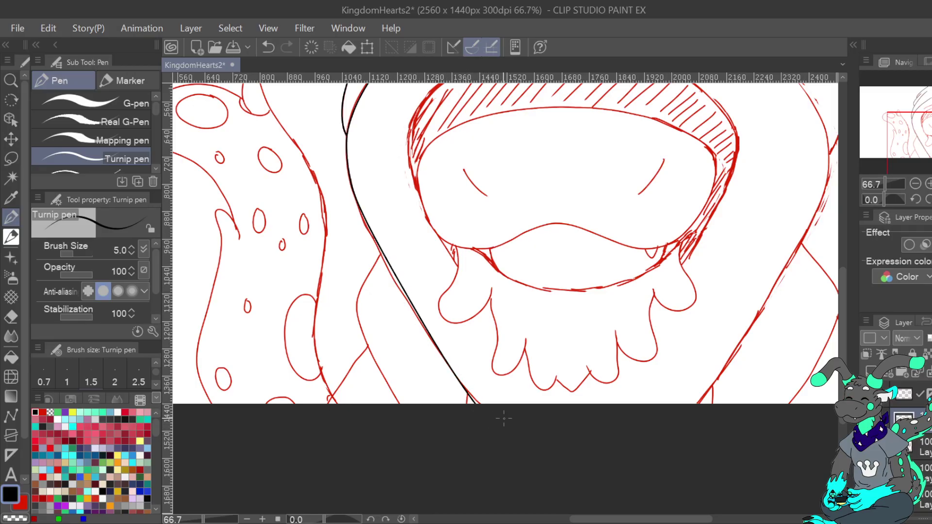
{"action": "key", "text": "ctrl+z"}
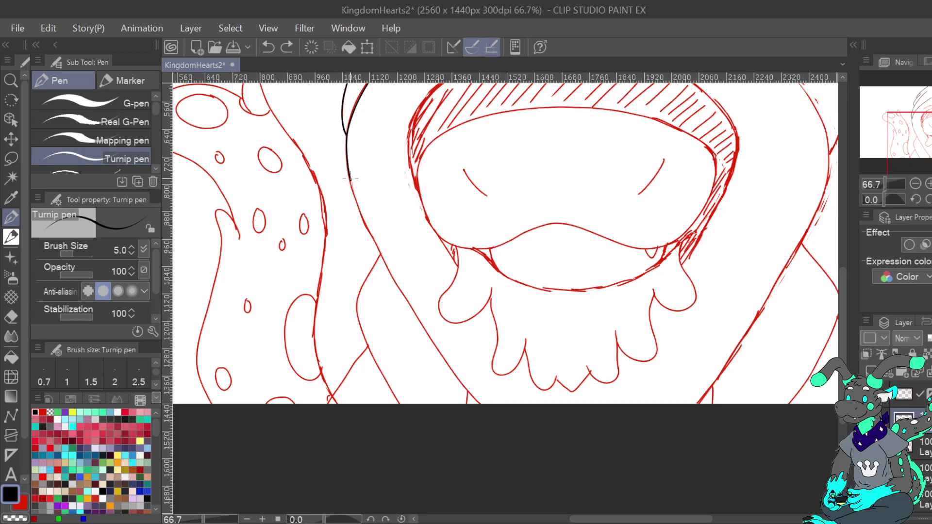
{"action": "mouse_move", "coordinate": [349, 178]}
{"action": "left_mouse_down"}
{"action": "mouse_move", "coordinate": [408, 308]}
{"action": "mouse_move", "coordinate": [481, 404]}
{"action": "left_mouse_up"}
Mirror the canvas view and ink the two outer folds along the hood's upper right side in black
{"action": "left_click_drag", "start_coordinate": [904, 153], "coordinate": [930, 113]}
{"action": "key", "text": "h"}
{"action": "mouse_move", "coordinate": [376, 311]}
{"action": "left_mouse_down"}
{"action": "mouse_move", "coordinate": [375, 267]}
{"action": "mouse_move", "coordinate": [412, 211]}
{"action": "mouse_move", "coordinate": [506, 137]}
{"action": "left_mouse_up"}
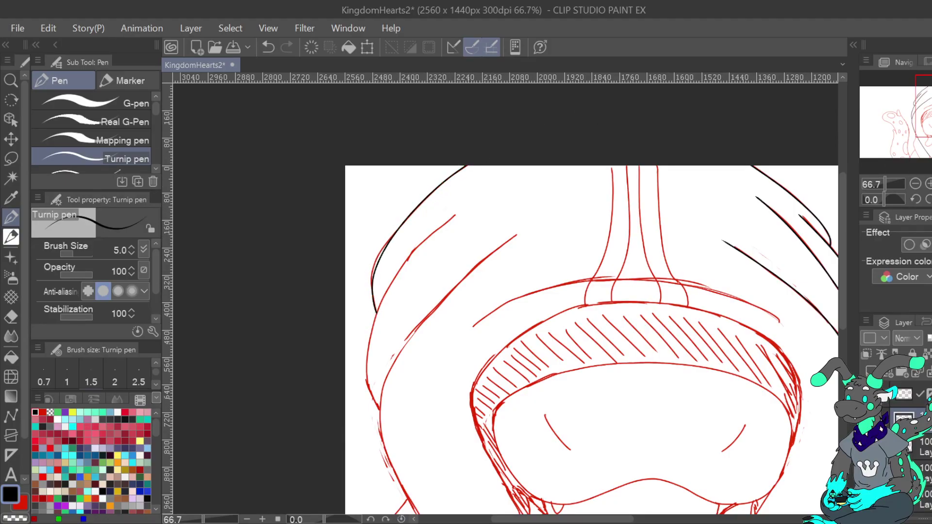
{"action": "mouse_move", "coordinate": [380, 407]}
{"action": "left_mouse_down"}
{"action": "mouse_move", "coordinate": [337, 335]}
{"action": "mouse_move", "coordinate": [409, 346]}
{"action": "mouse_move", "coordinate": [398, 262]}
{"action": "mouse_move", "coordinate": [421, 218]}
{"action": "mouse_move", "coordinate": [494, 150]}
{"action": "left_mouse_up"}
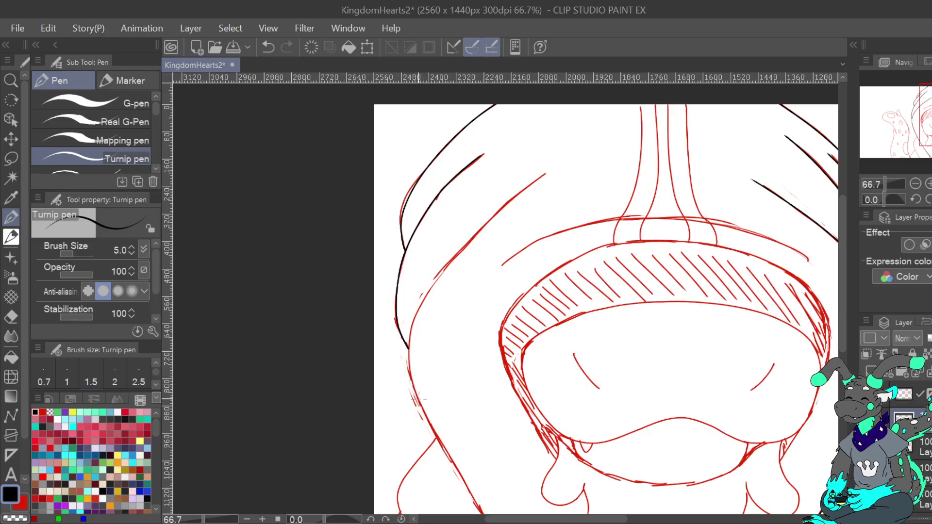
Ink the hood's long right edge in black from the upper inner fold down to the canvas bottom
{"action": "mouse_move", "coordinate": [419, 399]}
{"action": "left_mouse_down"}
{"action": "mouse_move", "coordinate": [409, 338]}
{"action": "mouse_move", "coordinate": [434, 281]}
{"action": "mouse_move", "coordinate": [504, 203]}
{"action": "mouse_move", "coordinate": [558, 163]}
{"action": "left_mouse_up"}
{"action": "left_click_drag", "start_coordinate": [558, 364], "coordinate": [568, 173]}
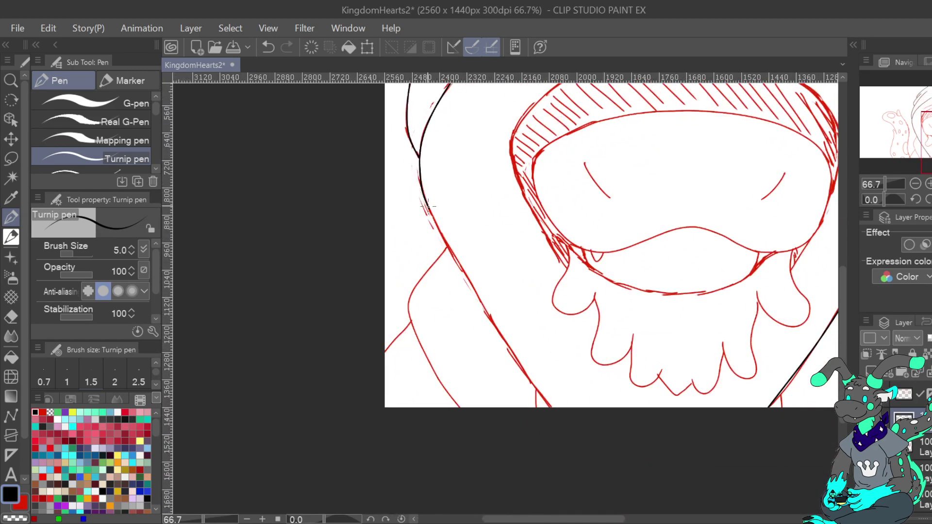
{"action": "left_click_drag", "start_coordinate": [416, 197], "coordinate": [552, 408]}
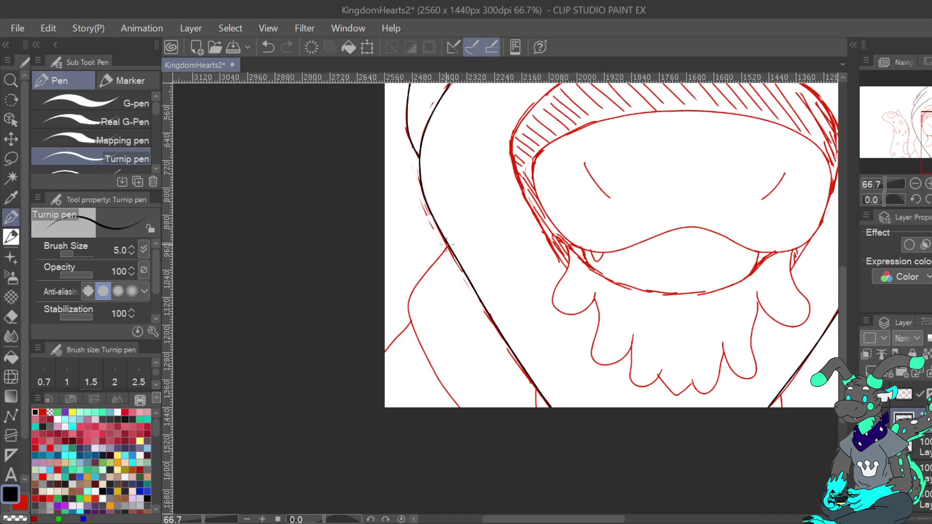
Ink the cloth fold and the short diagonal line beside the hood's lower right edge, and restore the unmirrored view
{"action": "mouse_move", "coordinate": [449, 246]}
{"action": "left_mouse_down"}
{"action": "mouse_move", "coordinate": [414, 292]}
{"action": "mouse_move", "coordinate": [408, 316]}
{"action": "mouse_move", "coordinate": [461, 409]}
{"action": "left_mouse_up"}
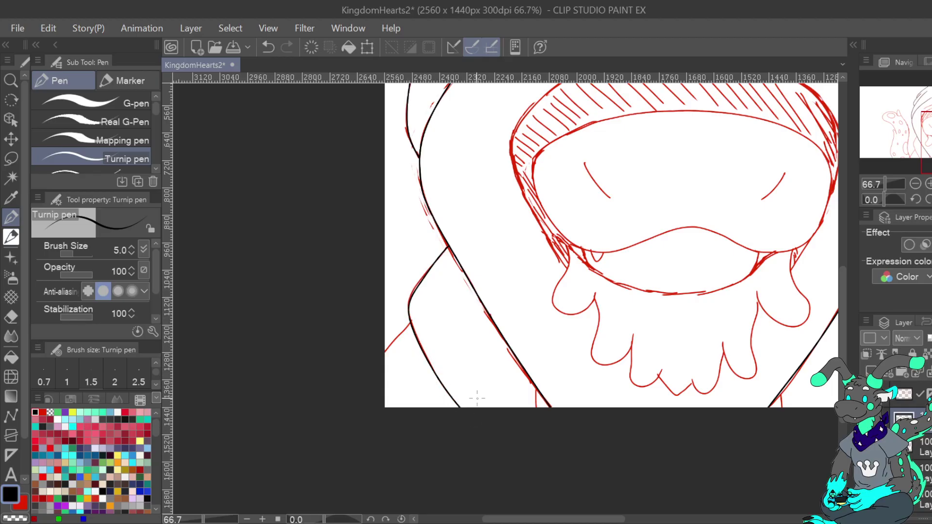
{"action": "left_click_drag", "start_coordinate": [411, 321], "coordinate": [385, 352]}
{"action": "key", "text": "h"}
{"action": "left_click_drag", "start_coordinate": [931, 134], "coordinate": [926, 143]}
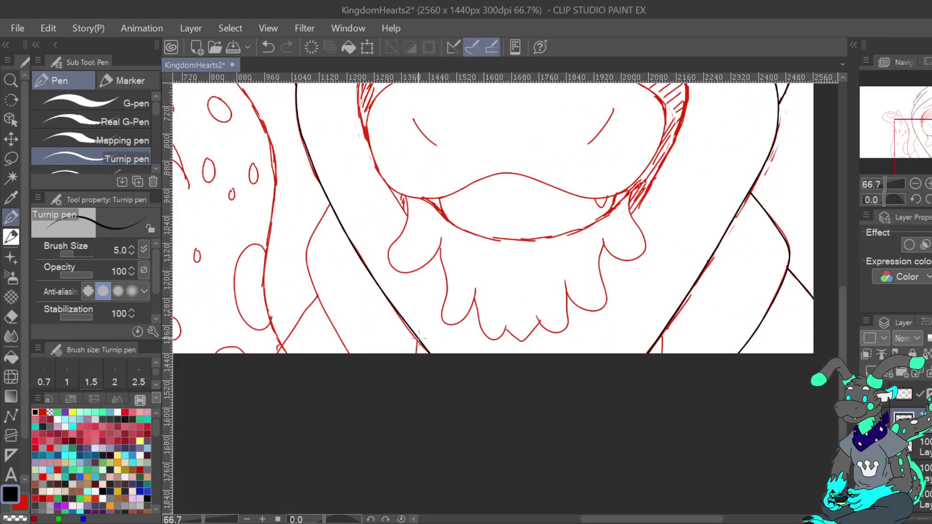
{"action": "left_click_drag", "start_coordinate": [418, 341], "coordinate": [423, 355]}
{"action": "key", "text": "ctrl+z"}
{"action": "left_click_drag", "start_coordinate": [656, 341], "coordinate": [654, 365]}
{"action": "key", "text": "ctrl+z"}
Rotate the canvas to -40 degrees, ink the brim arc above the face opening in black, and reset the rotation
{"action": "left_click_drag", "start_coordinate": [930, 132], "coordinate": [929, 93]}
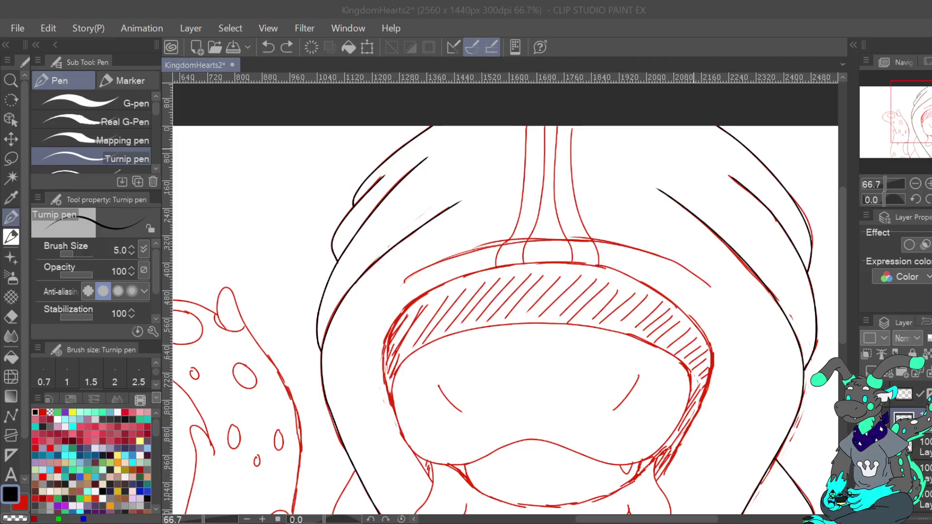
{"action": "left_click", "coordinate": [915, 199]}
{"action": "left_click", "coordinate": [916, 199]}
{"action": "left_click", "coordinate": [916, 200]}
{"action": "left_click", "coordinate": [915, 199]}
{"action": "left_click", "coordinate": [916, 199]}
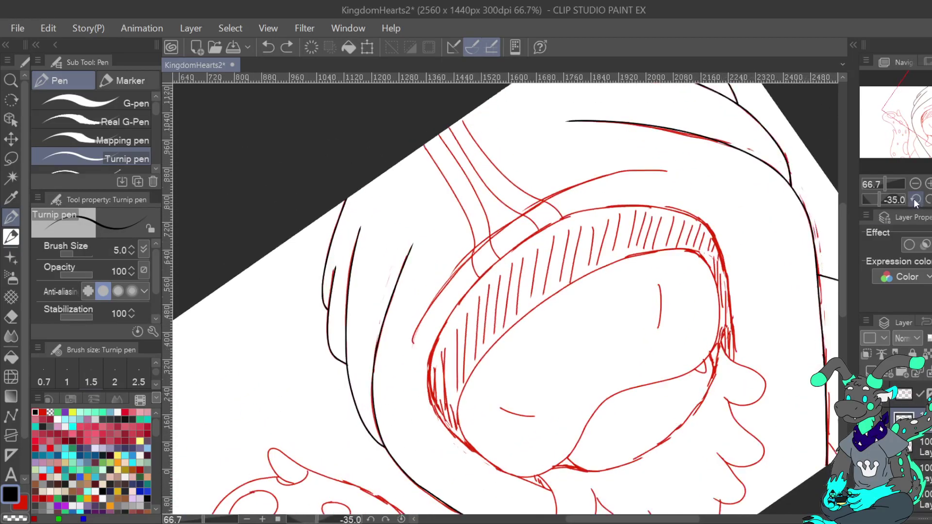
{"action": "left_click", "coordinate": [916, 199]}
{"action": "mouse_move", "coordinate": [416, 353]}
{"action": "left_mouse_down"}
{"action": "mouse_move", "coordinate": [459, 257]}
{"action": "mouse_move", "coordinate": [500, 220]}
{"action": "mouse_move", "coordinate": [552, 185]}
{"action": "mouse_move", "coordinate": [647, 156]}
{"action": "left_mouse_up"}
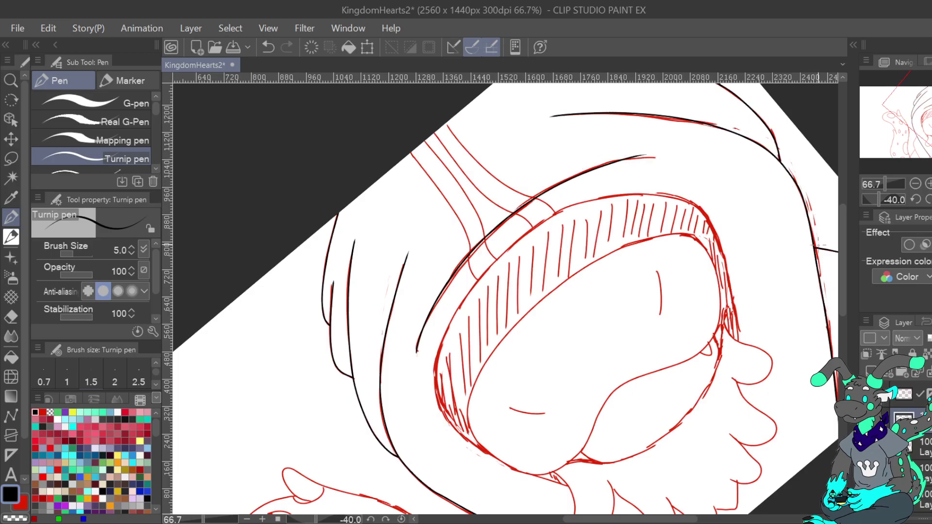
{"action": "left_click", "coordinate": [883, 200]}
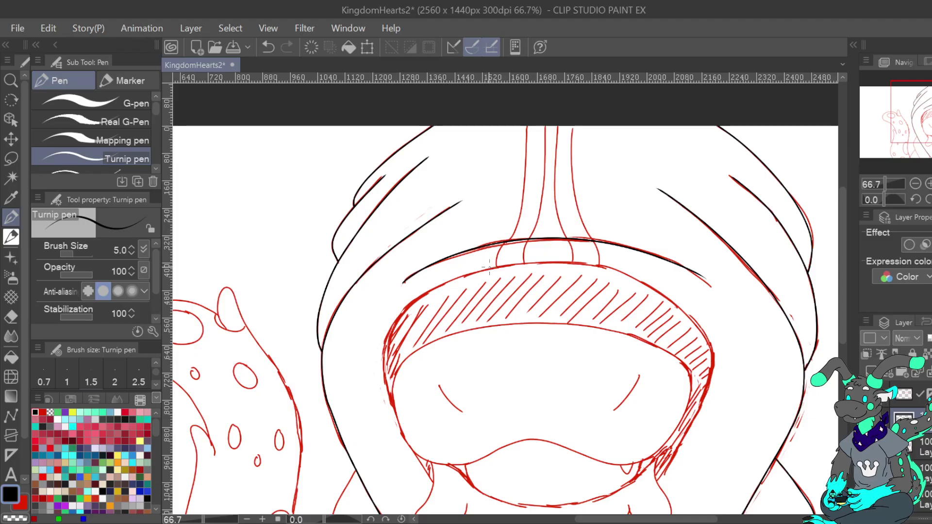
Ink the outer left and right lines of the central hood band from below the brim arc up to the canvas top
{"action": "mouse_move", "coordinate": [495, 265]}
{"action": "left_mouse_down"}
{"action": "mouse_move", "coordinate": [506, 227]}
{"action": "mouse_move", "coordinate": [510, 240]}
{"action": "mouse_move", "coordinate": [516, 230]}
{"action": "mouse_move", "coordinate": [518, 176]}
{"action": "mouse_move", "coordinate": [530, 124]}
{"action": "left_mouse_up"}
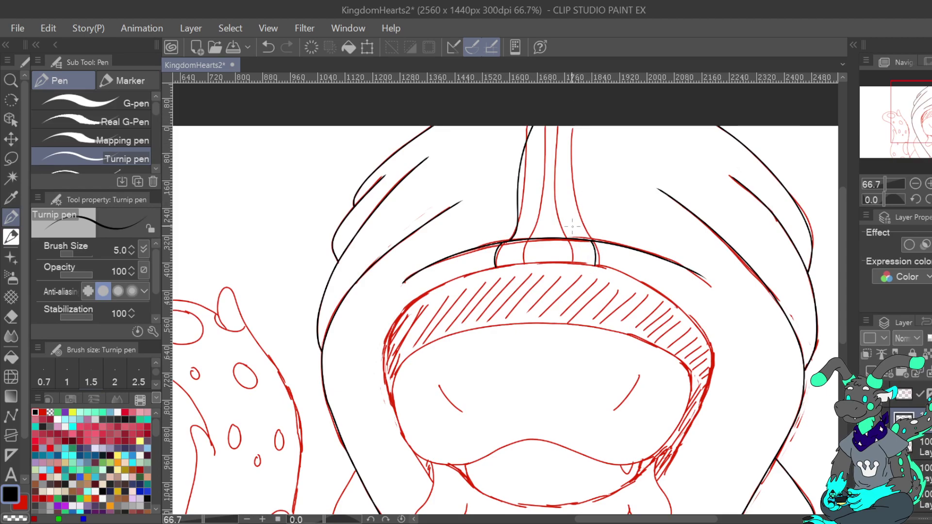
{"action": "left_click_drag", "start_coordinate": [599, 266], "coordinate": [592, 241]}
{"action": "left_click", "coordinate": [268, 47]}
{"action": "key", "text": "h"}
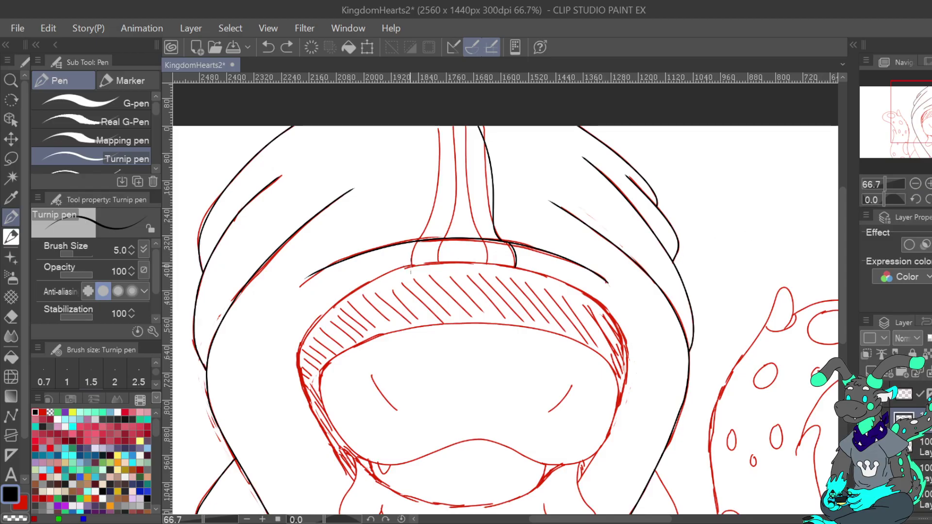
{"action": "mouse_move", "coordinate": [409, 252]}
{"action": "left_mouse_down"}
{"action": "mouse_move", "coordinate": [432, 187]}
{"action": "mouse_move", "coordinate": [430, 117]}
{"action": "left_mouse_up"}
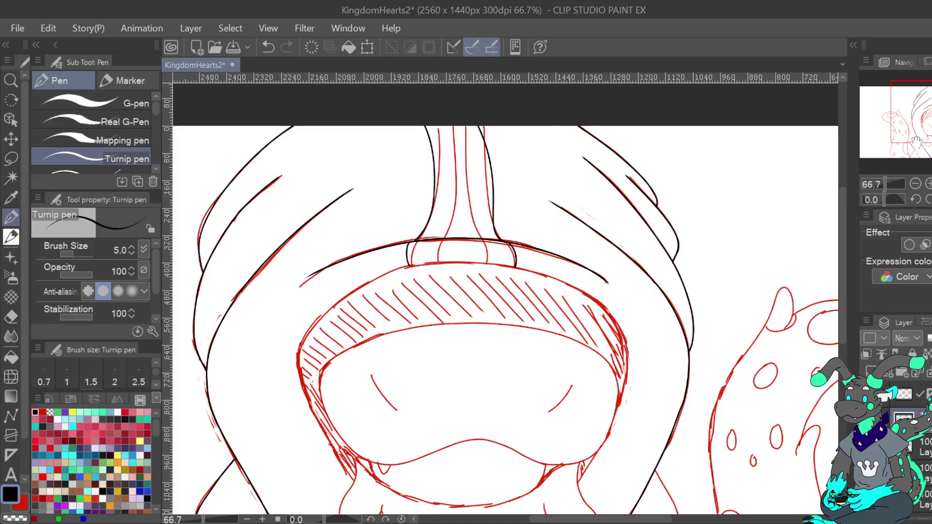
{"action": "key", "text": "h"}
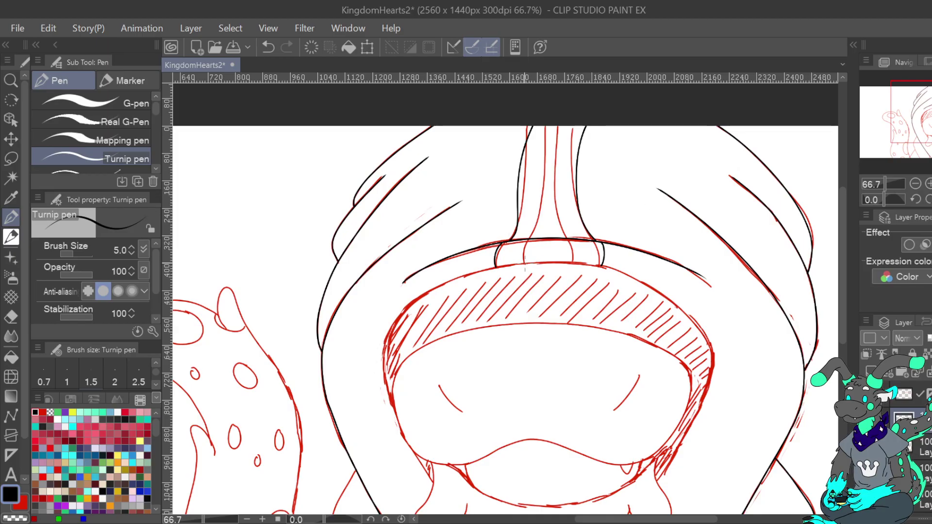
Ink the two inner lines of the central hood band, and check the black line art with the red sketch hidden
{"action": "mouse_move", "coordinate": [531, 240]}
{"action": "left_mouse_down"}
{"action": "mouse_move", "coordinate": [542, 143]}
{"action": "mouse_move", "coordinate": [552, 127]}
{"action": "left_mouse_up"}
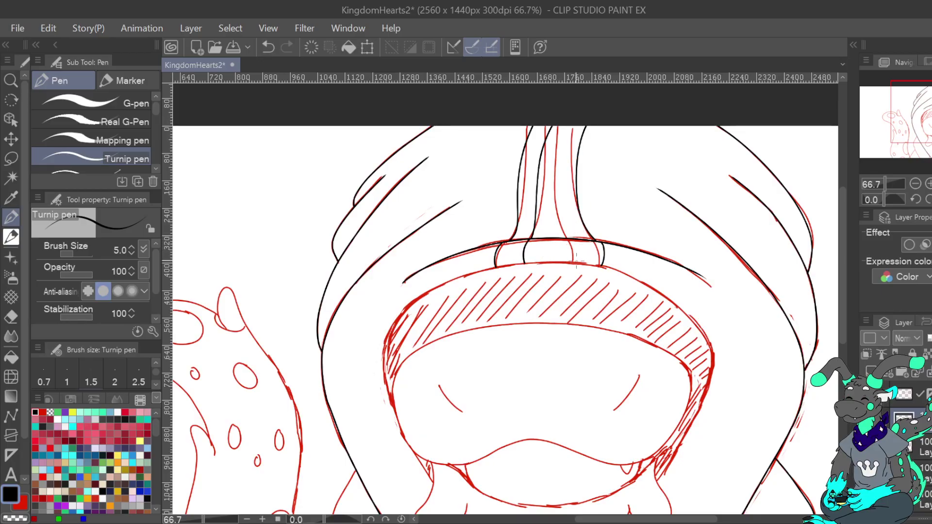
{"action": "left_click_drag", "start_coordinate": [576, 263], "coordinate": [574, 233]}
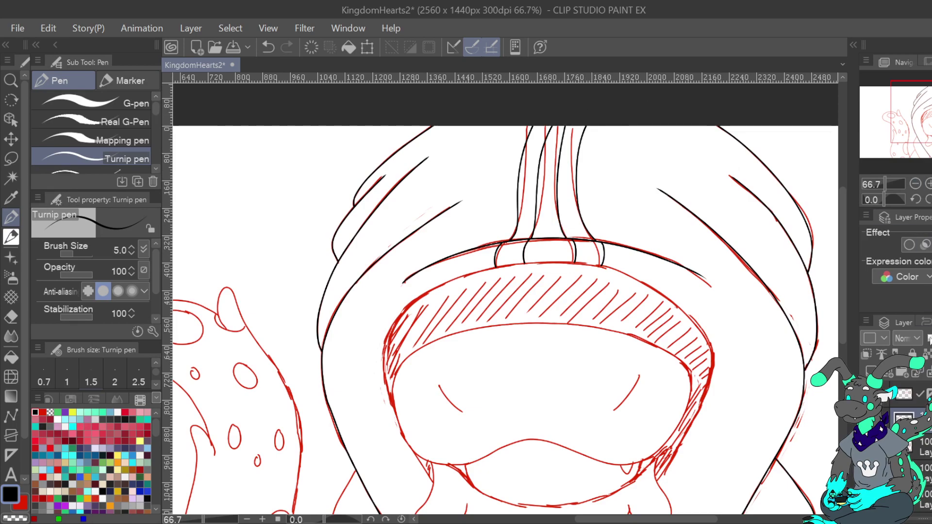
{"action": "key", "text": "Delete"}
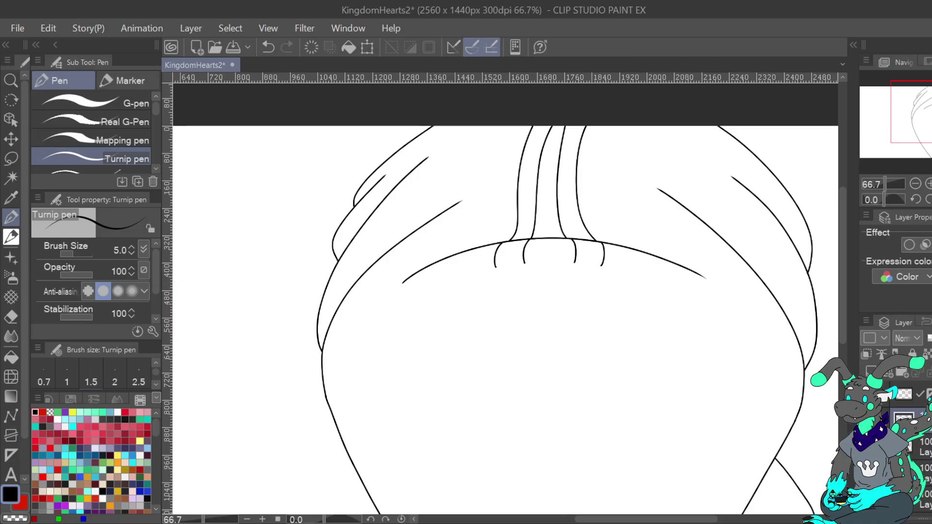
{"action": "key", "text": "ctrl+z"}
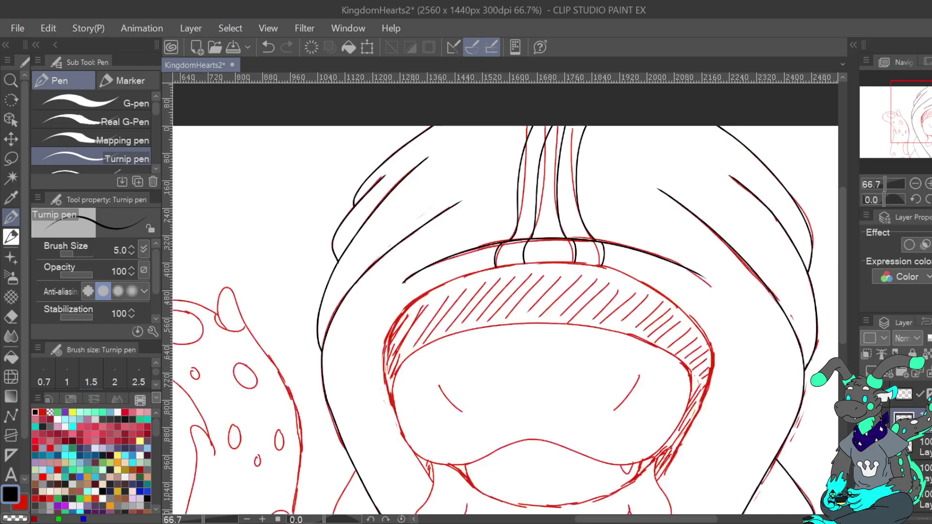
Ink the face opening's outline in black, using a -50 degree canvas rotation for its upper arc, and check it with the red sketch hidden
{"action": "mouse_move", "coordinate": [395, 411]}
{"action": "left_mouse_down"}
{"action": "mouse_move", "coordinate": [380, 375]}
{"action": "mouse_move", "coordinate": [386, 332]}
{"action": "mouse_move", "coordinate": [442, 285]}
{"action": "left_mouse_up"}
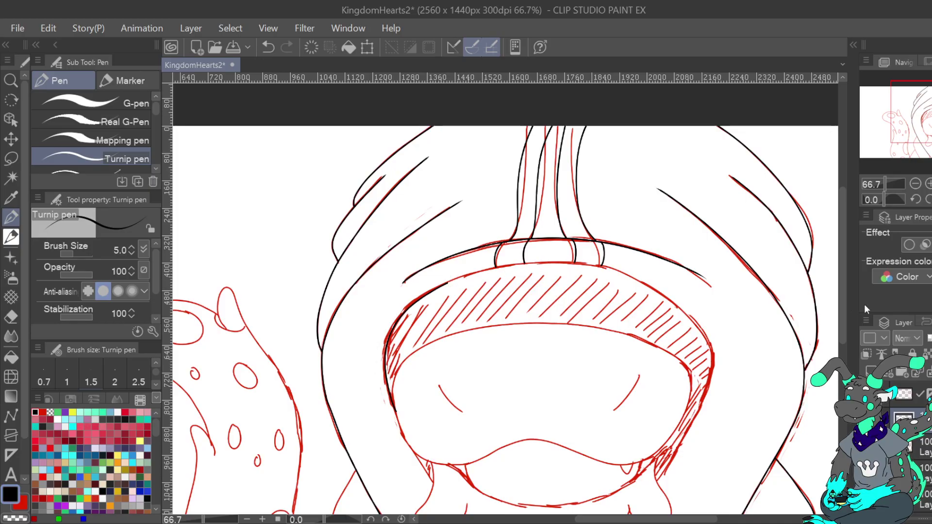
{"action": "left_click", "coordinate": [915, 199]}
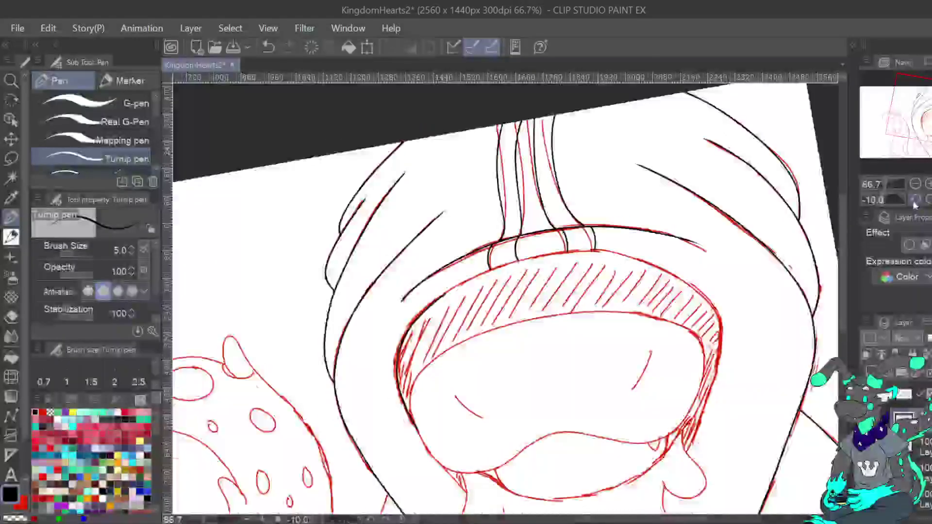
{"action": "left_click", "coordinate": [915, 199]}
{"action": "left_click", "coordinate": [915, 199]}
{"action": "left_click", "coordinate": [915, 199]}
{"action": "left_click", "coordinate": [915, 199]}
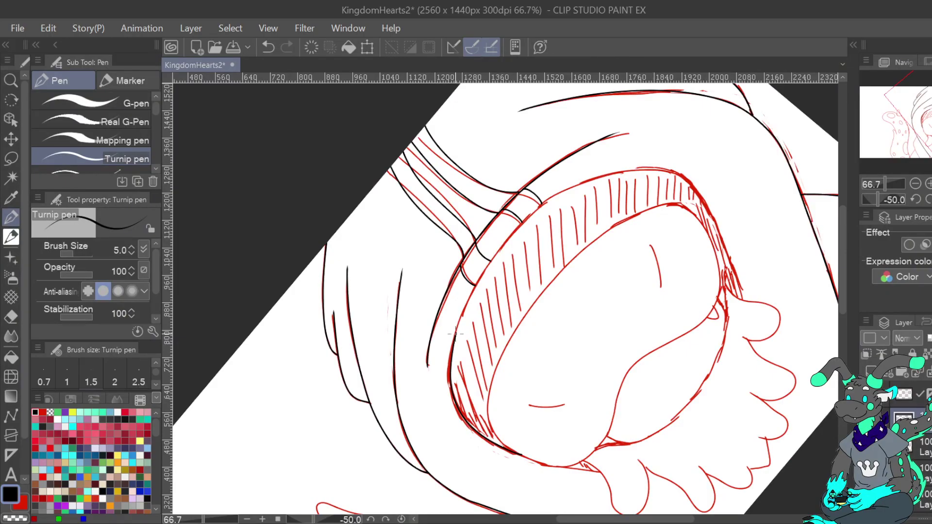
{"action": "mouse_move", "coordinate": [457, 326]}
{"action": "left_mouse_down"}
{"action": "mouse_move", "coordinate": [519, 228]}
{"action": "mouse_move", "coordinate": [565, 188]}
{"action": "mouse_move", "coordinate": [597, 178]}
{"action": "mouse_move", "coordinate": [677, 170]}
{"action": "mouse_move", "coordinate": [725, 257]}
{"action": "left_mouse_up"}
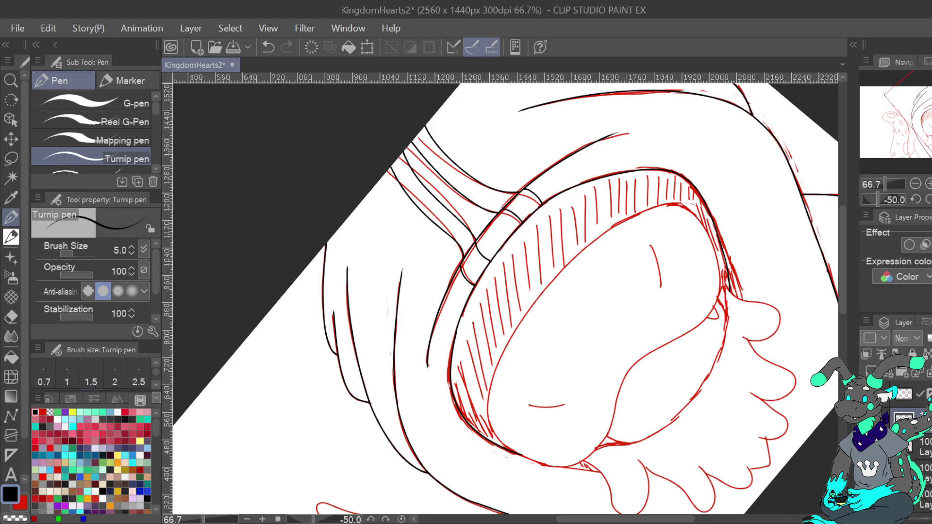
{"action": "key", "text": "ctrl+at"}
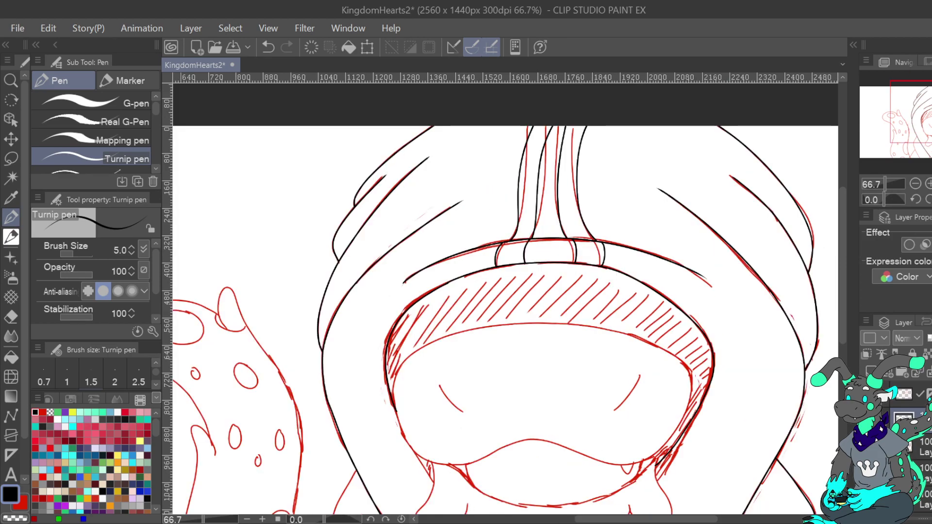
{"action": "mouse_move", "coordinate": [505, 340]}
{"action": "left_mouse_down"}
{"action": "mouse_move", "coordinate": [497, 217]}
{"action": "mouse_move", "coordinate": [516, 224]}
{"action": "left_mouse_up"}
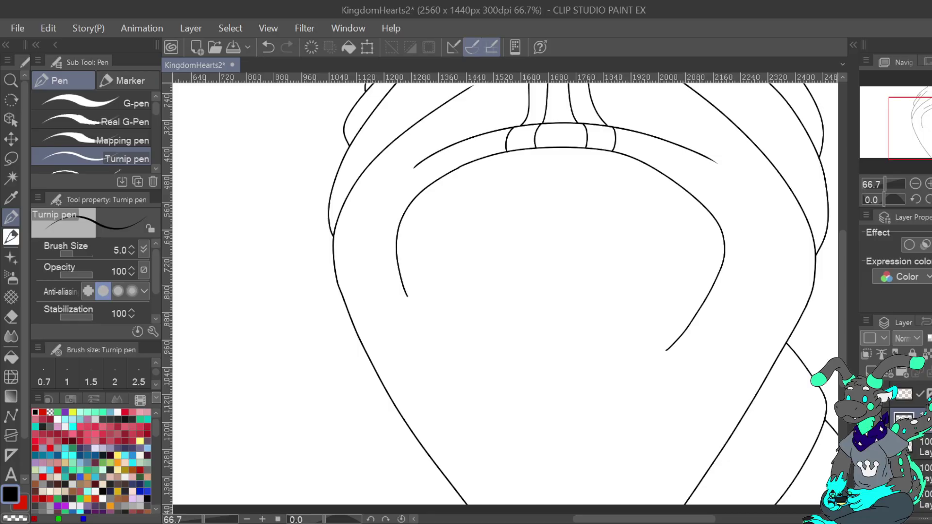
{"action": "left_click", "coordinate": [867, 446]}
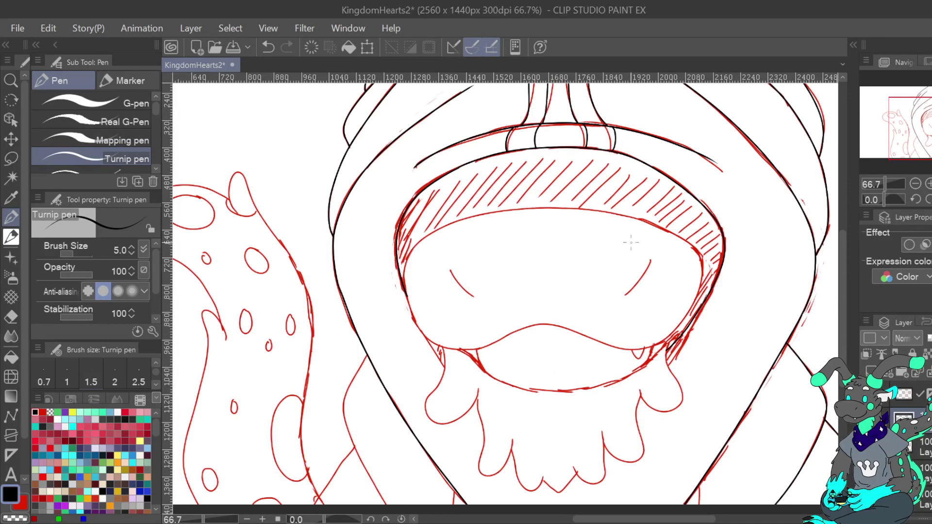
Ink the muzzle outline inside the face opening and its two short curved strokes, and check the line art with the sketch hidden
{"action": "mouse_move", "coordinate": [405, 289]}
{"action": "left_mouse_down"}
{"action": "mouse_move", "coordinate": [406, 258]}
{"action": "mouse_move", "coordinate": [466, 217]}
{"action": "mouse_move", "coordinate": [539, 205]}
{"action": "mouse_move", "coordinate": [616, 208]}
{"action": "mouse_move", "coordinate": [696, 239]}
{"action": "mouse_move", "coordinate": [701, 256]}
{"action": "mouse_move", "coordinate": [696, 299]}
{"action": "mouse_move", "coordinate": [674, 333]}
{"action": "mouse_move", "coordinate": [632, 352]}
{"action": "mouse_move", "coordinate": [563, 323]}
{"action": "mouse_move", "coordinate": [447, 348]}
{"action": "mouse_move", "coordinate": [429, 341]}
{"action": "mouse_move", "coordinate": [407, 297]}
{"action": "left_mouse_up"}
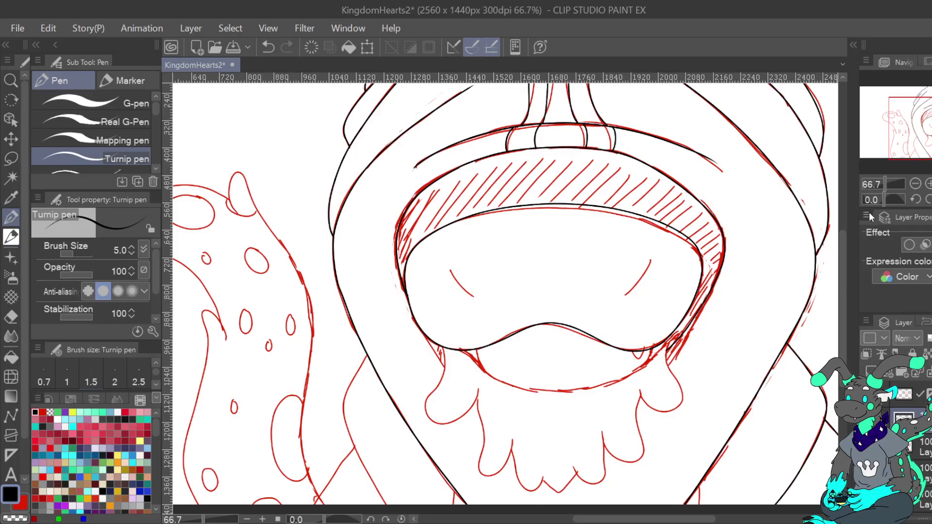
{"action": "left_click_drag", "start_coordinate": [451, 270], "coordinate": [459, 284]}
{"action": "left_click_drag", "start_coordinate": [627, 293], "coordinate": [650, 259]}
{"action": "key", "text": "ctrl+shift+h"}
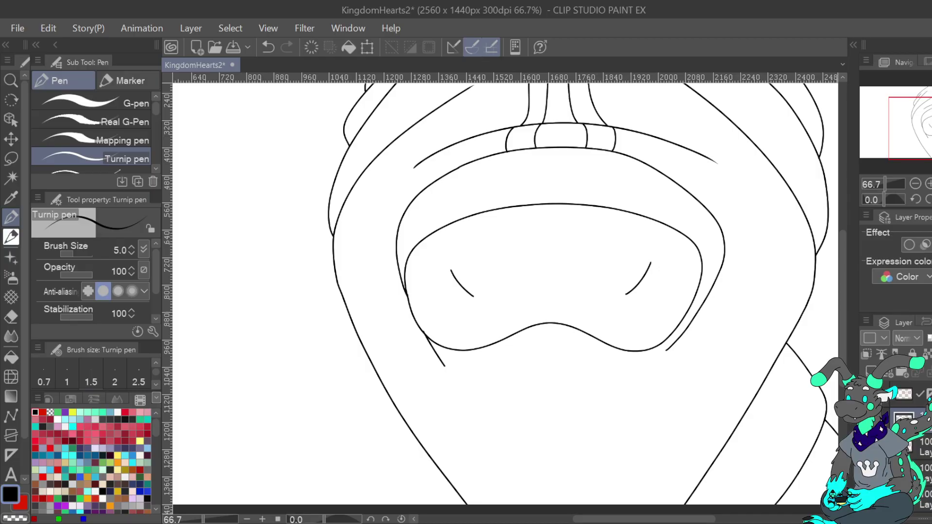
{"action": "key", "text": "ctrl+shift+h"}
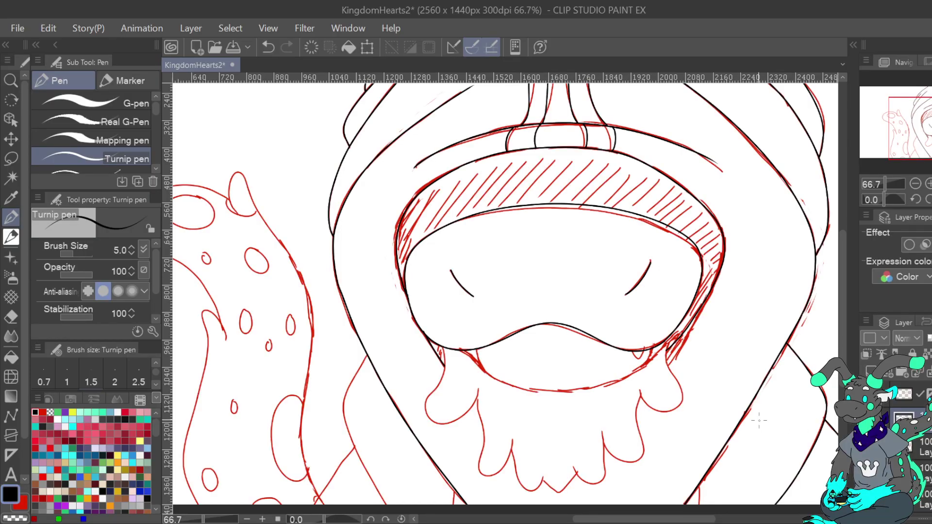
{"action": "mouse_move", "coordinate": [493, 378]}
{"action": "left_mouse_down"}
{"action": "mouse_move", "coordinate": [558, 390]}
{"action": "mouse_move", "coordinate": [603, 385]}
{"action": "mouse_move", "coordinate": [646, 359]}
{"action": "left_mouse_up"}
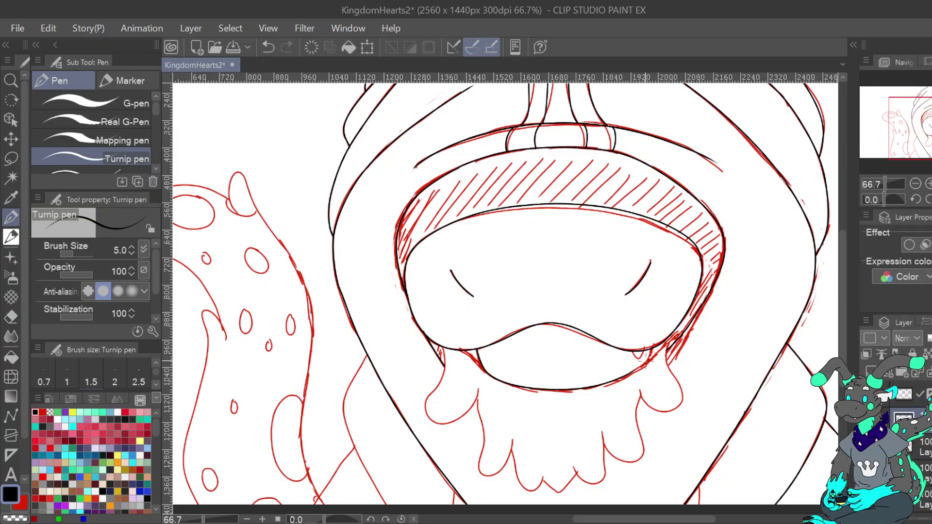
{"action": "key", "text": "ctrl+z"}
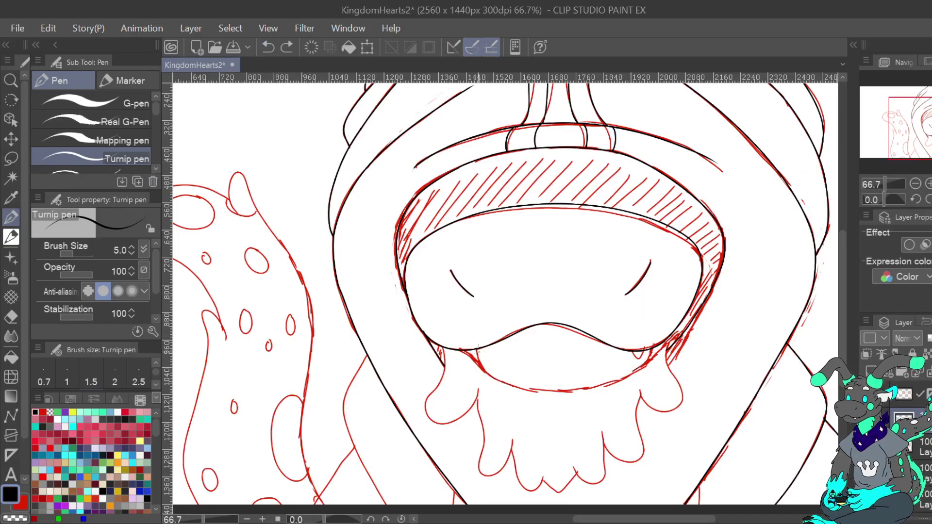
{"action": "mouse_move", "coordinate": [476, 348]}
{"action": "left_mouse_down"}
{"action": "mouse_move", "coordinate": [484, 369]}
{"action": "mouse_move", "coordinate": [518, 386]}
{"action": "mouse_move", "coordinate": [585, 383]}
{"action": "left_mouse_up"}
{"action": "key", "text": "ctrl+z"}
{"action": "mouse_move", "coordinate": [480, 361]}
{"action": "left_mouse_down"}
{"action": "mouse_move", "coordinate": [543, 391]}
{"action": "mouse_move", "coordinate": [599, 385]}
{"action": "mouse_move", "coordinate": [649, 363]}
{"action": "left_mouse_up"}
{"action": "key", "text": "ctrl+z"}
{"action": "mouse_move", "coordinate": [486, 370]}
{"action": "left_mouse_down"}
{"action": "mouse_move", "coordinate": [543, 393]}
{"action": "mouse_move", "coordinate": [597, 391]}
{"action": "mouse_move", "coordinate": [652, 354]}
{"action": "left_mouse_up"}
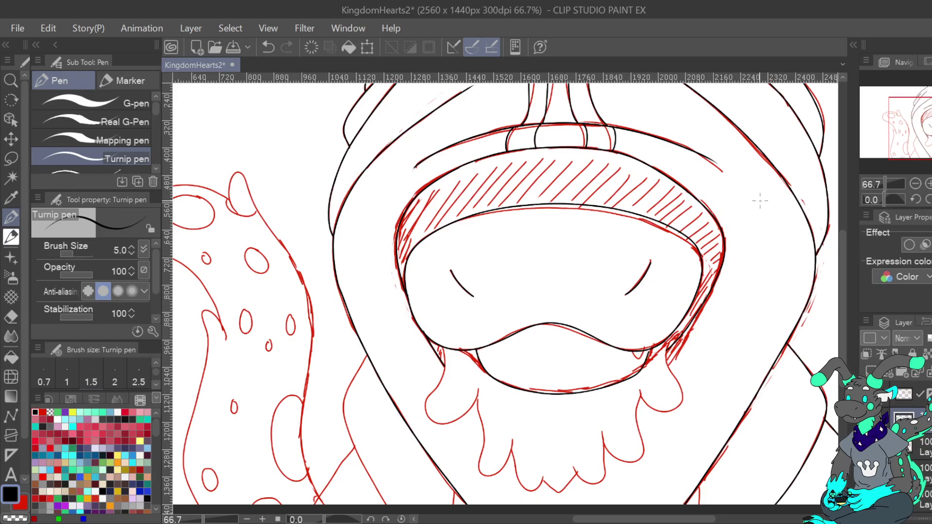
{"action": "left_click", "coordinate": [268, 47]}
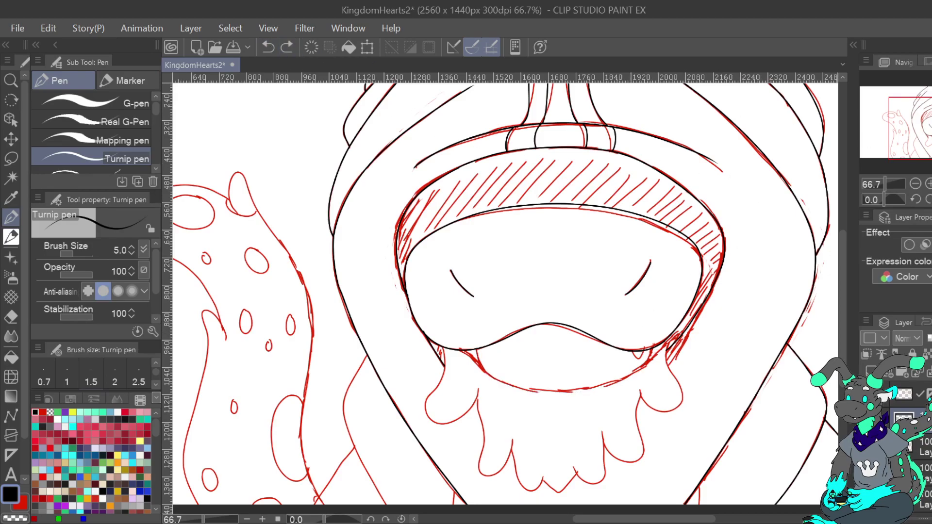
Ink the lower jaw curve beneath the muzzle in the mirrored view, and add a short line beside its right corner in the normal view
{"action": "key", "text": "h"}
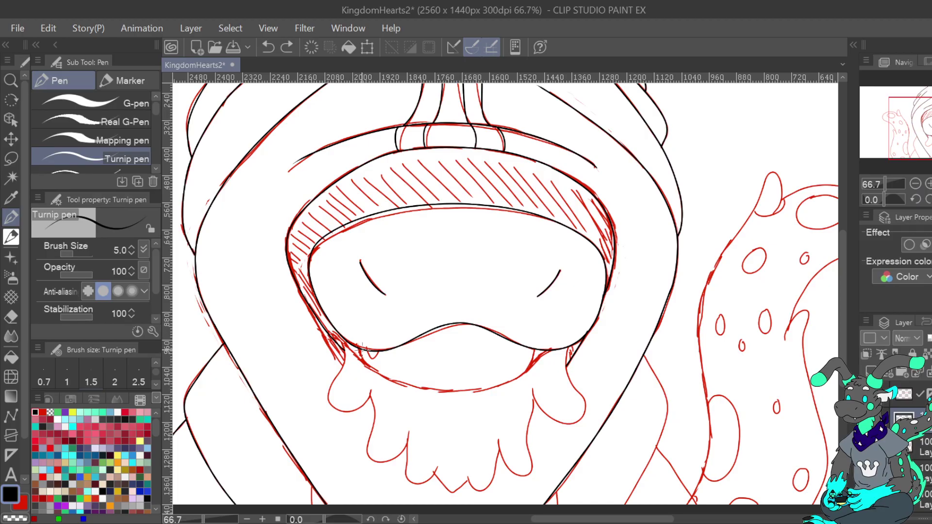
{"action": "mouse_move", "coordinate": [360, 347]}
{"action": "left_mouse_down"}
{"action": "mouse_move", "coordinate": [378, 372]}
{"action": "mouse_move", "coordinate": [417, 390]}
{"action": "mouse_move", "coordinate": [509, 384]}
{"action": "mouse_move", "coordinate": [538, 347]}
{"action": "left_mouse_up"}
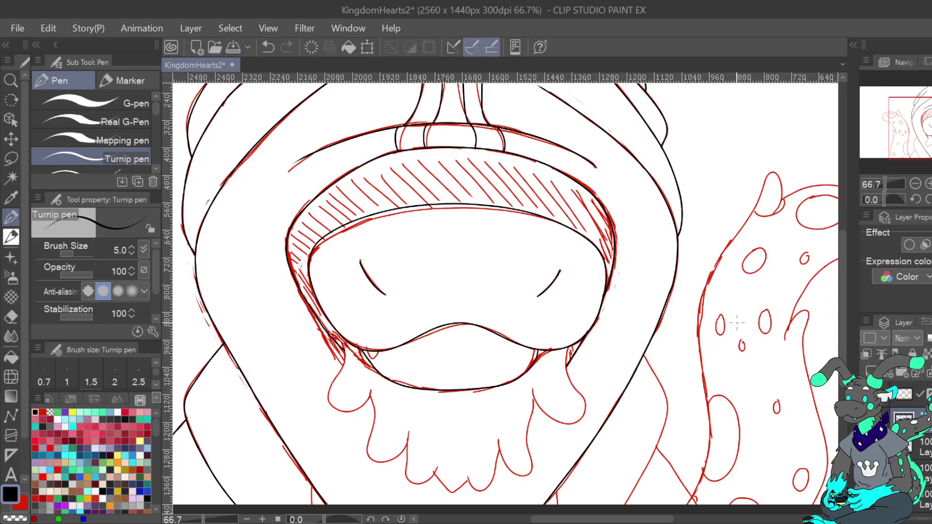
{"action": "key", "text": "h"}
{"action": "scroll", "coordinate": [470, 306], "scroll_direction": "down", "scroll_amount": 3}
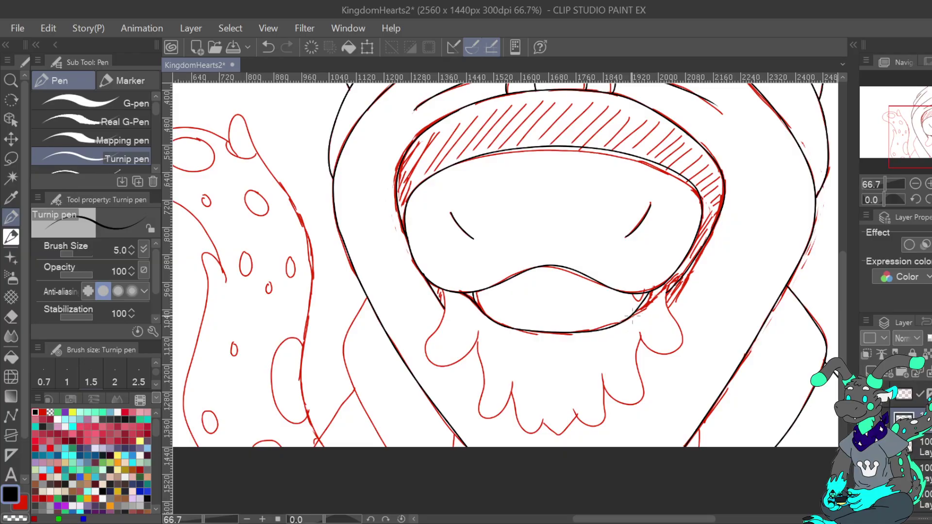
{"action": "left_click_drag", "start_coordinate": [631, 314], "coordinate": [671, 284]}
{"action": "left_click", "coordinate": [268, 47]}
{"action": "left_click_drag", "start_coordinate": [650, 298], "coordinate": [684, 276]}
{"action": "mouse_move", "coordinate": [443, 291]}
{"action": "left_mouse_down"}
{"action": "mouse_move", "coordinate": [426, 359]}
{"action": "mouse_move", "coordinate": [441, 370]}
{"action": "mouse_move", "coordinate": [460, 364]}
{"action": "mouse_move", "coordinate": [477, 329]}
{"action": "left_mouse_up"}
{"action": "left_click", "coordinate": [268, 47]}
Ink the left half of the scalloped fringe below the jaw, down to its central point, at 100% zoom
{"action": "left_click", "coordinate": [928, 199]}
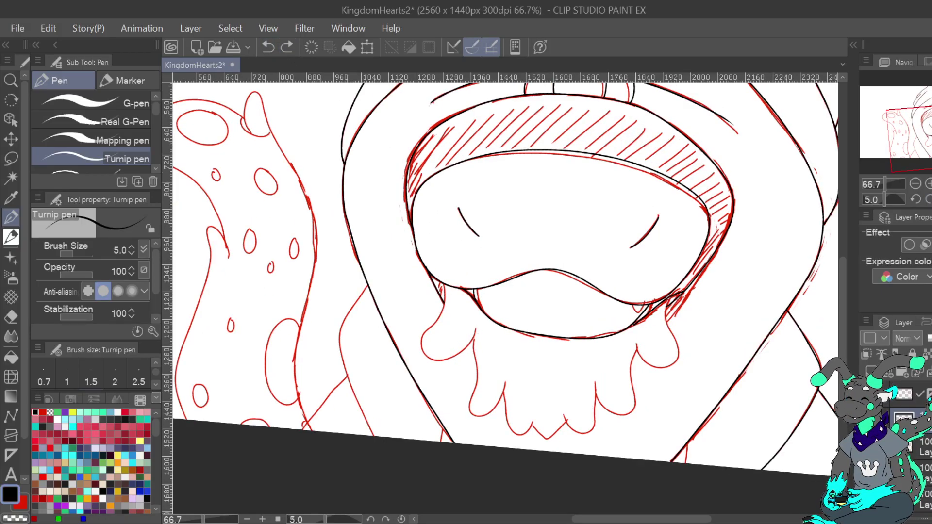
{"action": "left_click", "coordinate": [915, 199]}
{"action": "left_click", "coordinate": [927, 184]}
{"action": "left_click", "coordinate": [927, 183]}
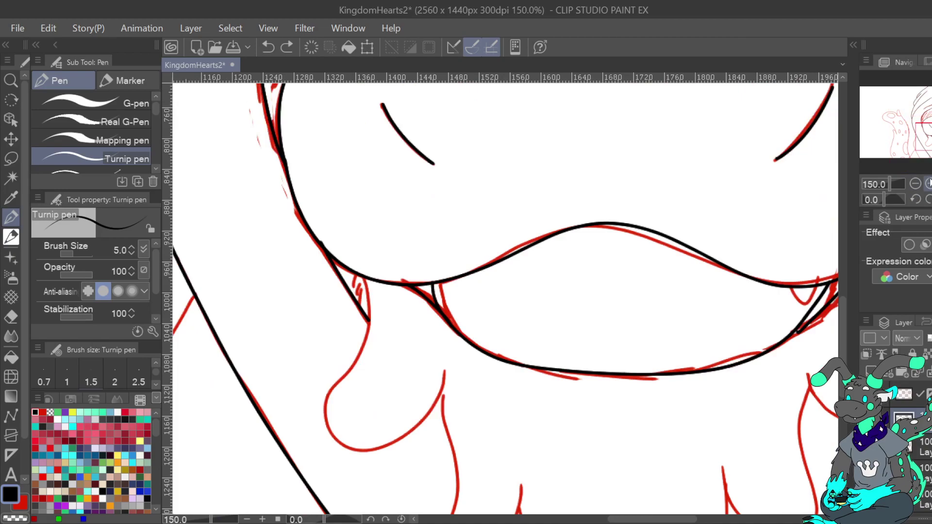
{"action": "left_click", "coordinate": [915, 183]}
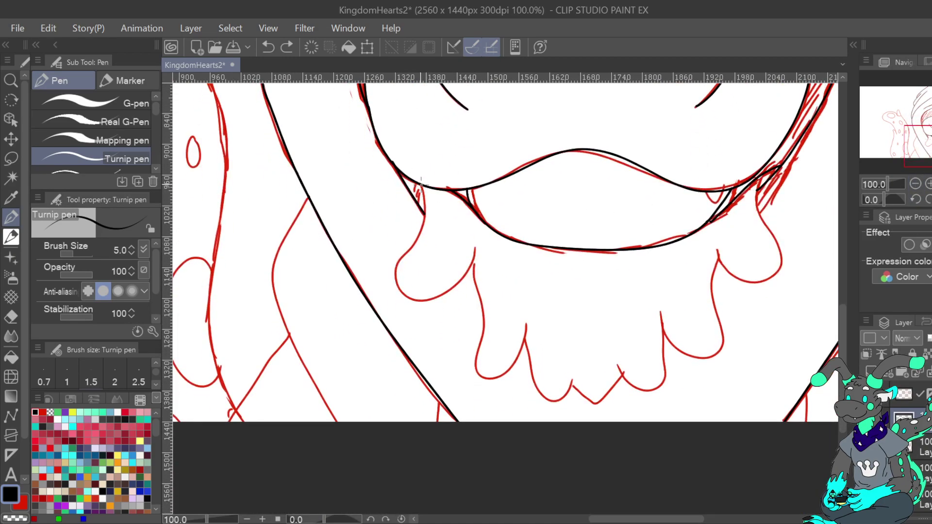
{"action": "mouse_move", "coordinate": [425, 190]}
{"action": "left_mouse_down"}
{"action": "mouse_move", "coordinate": [397, 270]}
{"action": "mouse_move", "coordinate": [400, 295]}
{"action": "mouse_move", "coordinate": [447, 294]}
{"action": "left_mouse_up"}
{"action": "key", "text": "ctrl+z"}
{"action": "mouse_move", "coordinate": [424, 189]}
{"action": "left_mouse_down"}
{"action": "mouse_move", "coordinate": [428, 208]}
{"action": "mouse_move", "coordinate": [397, 283]}
{"action": "mouse_move", "coordinate": [410, 299]}
{"action": "mouse_move", "coordinate": [445, 296]}
{"action": "mouse_move", "coordinate": [473, 266]}
{"action": "mouse_move", "coordinate": [474, 244]}
{"action": "mouse_move", "coordinate": [486, 323]}
{"action": "mouse_move", "coordinate": [476, 374]}
{"action": "mouse_move", "coordinate": [514, 371]}
{"action": "mouse_move", "coordinate": [525, 319]}
{"action": "mouse_move", "coordinate": [541, 398]}
{"action": "mouse_move", "coordinate": [558, 406]}
{"action": "mouse_move", "coordinate": [571, 395]}
{"action": "mouse_move", "coordinate": [572, 371]}
{"action": "mouse_move", "coordinate": [595, 405]}
{"action": "mouse_move", "coordinate": [621, 374]}
{"action": "left_mouse_up"}
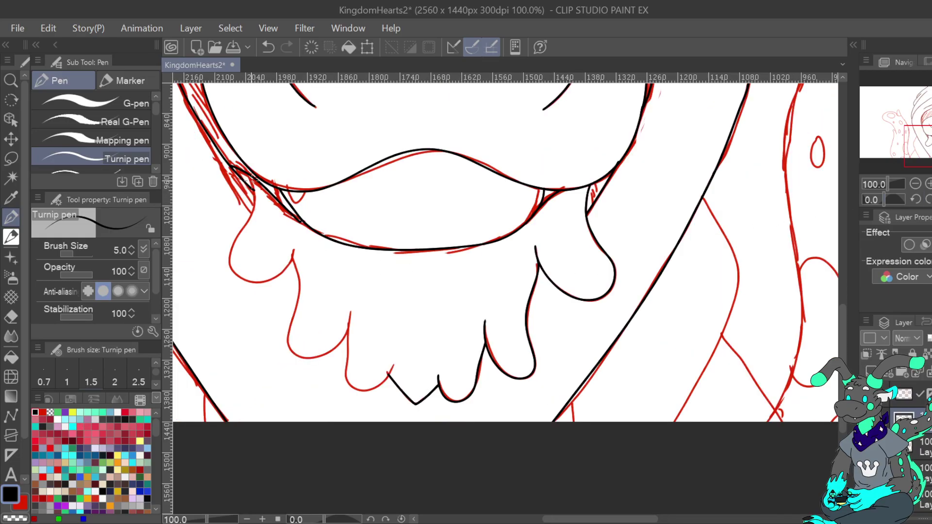
{"action": "mouse_move", "coordinate": [250, 183]}
{"action": "left_mouse_down"}
{"action": "mouse_move", "coordinate": [230, 250]}
{"action": "mouse_move", "coordinate": [230, 272]}
{"action": "mouse_move", "coordinate": [243, 284]}
{"action": "mouse_move", "coordinate": [269, 283]}
{"action": "mouse_move", "coordinate": [287, 274]}
{"action": "mouse_move", "coordinate": [291, 249]}
{"action": "mouse_move", "coordinate": [292, 354]}
{"action": "mouse_move", "coordinate": [326, 357]}
{"action": "mouse_move", "coordinate": [341, 347]}
{"action": "mouse_move", "coordinate": [347, 306]}
{"action": "mouse_move", "coordinate": [345, 379]}
{"action": "mouse_move", "coordinate": [366, 391]}
{"action": "mouse_move", "coordinate": [389, 378]}
{"action": "left_mouse_up"}
{"action": "key", "text": "c"}
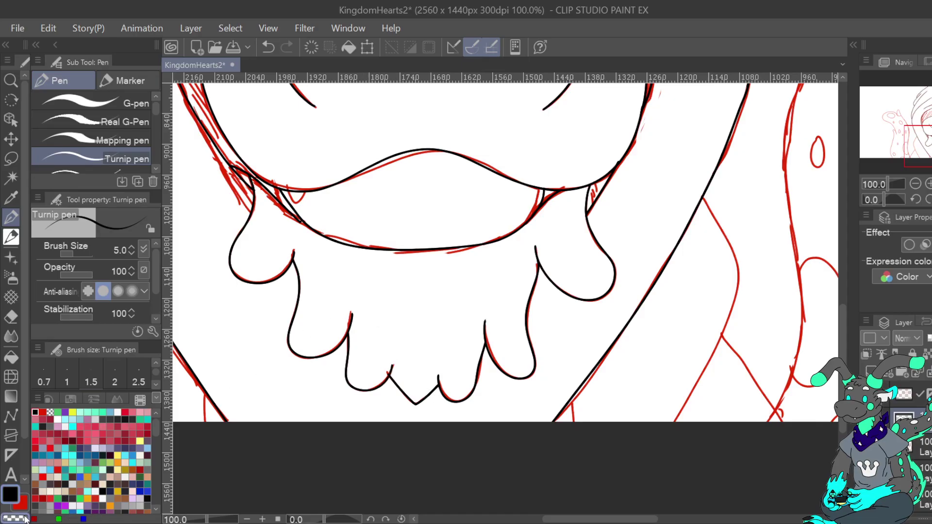
{"action": "key", "text": "c"}
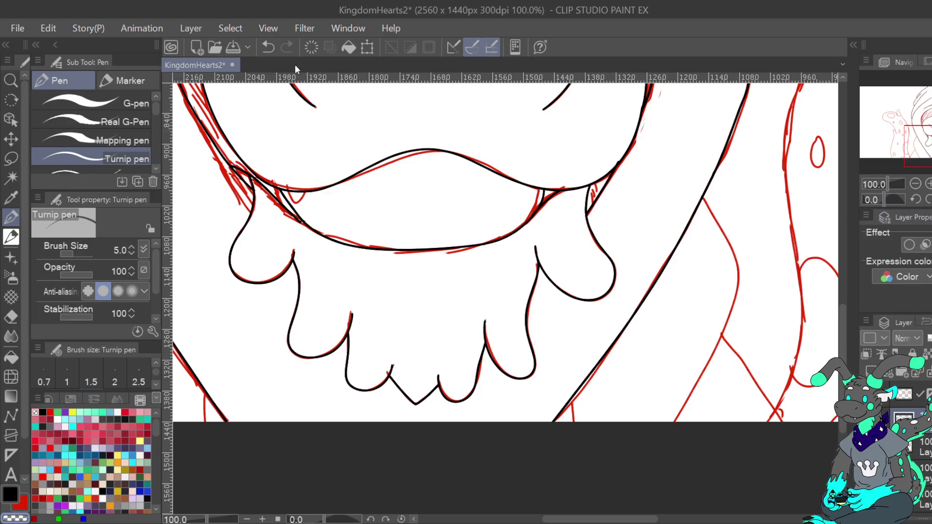
{"action": "left_click", "coordinate": [268, 47]}
{"action": "left_click", "coordinate": [268, 47]}
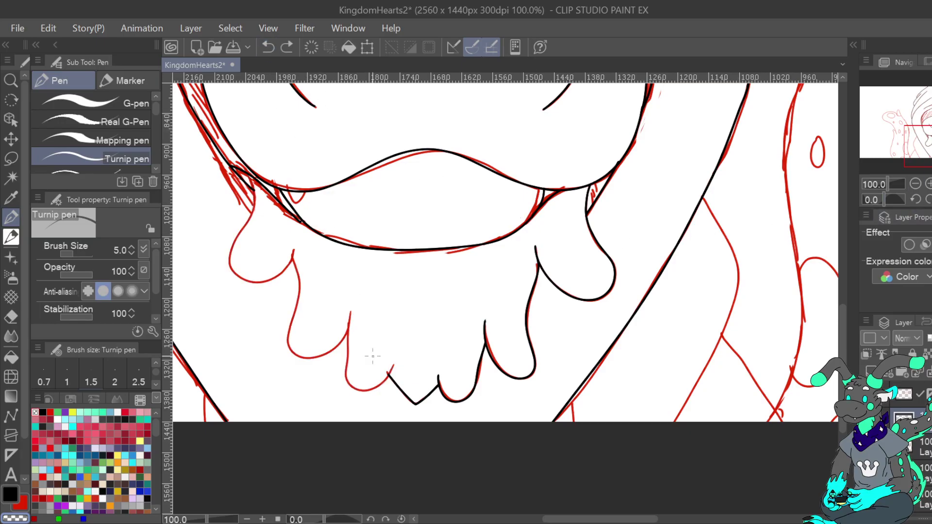
Trim the loose end of the fringe's central point with transparent colour, and ink the remaining black scallops up to the right jaw corner
{"action": "left_click_drag", "start_coordinate": [388, 373], "coordinate": [392, 380]}
{"action": "left_click", "coordinate": [10, 492]}
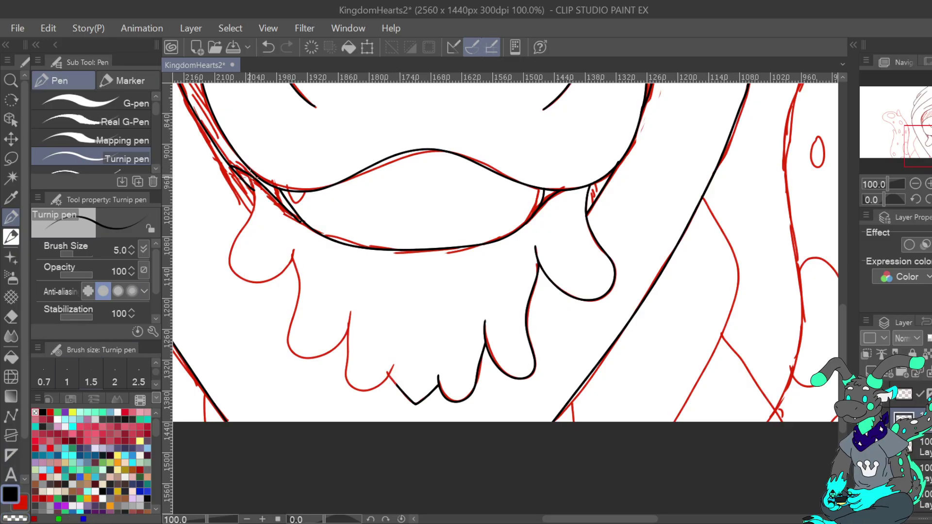
{"action": "mouse_move", "coordinate": [251, 175]}
{"action": "left_mouse_down"}
{"action": "mouse_move", "coordinate": [252, 212]}
{"action": "mouse_move", "coordinate": [227, 265]}
{"action": "mouse_move", "coordinate": [238, 282]}
{"action": "mouse_move", "coordinate": [277, 277]}
{"action": "mouse_move", "coordinate": [294, 250]}
{"action": "left_mouse_up"}
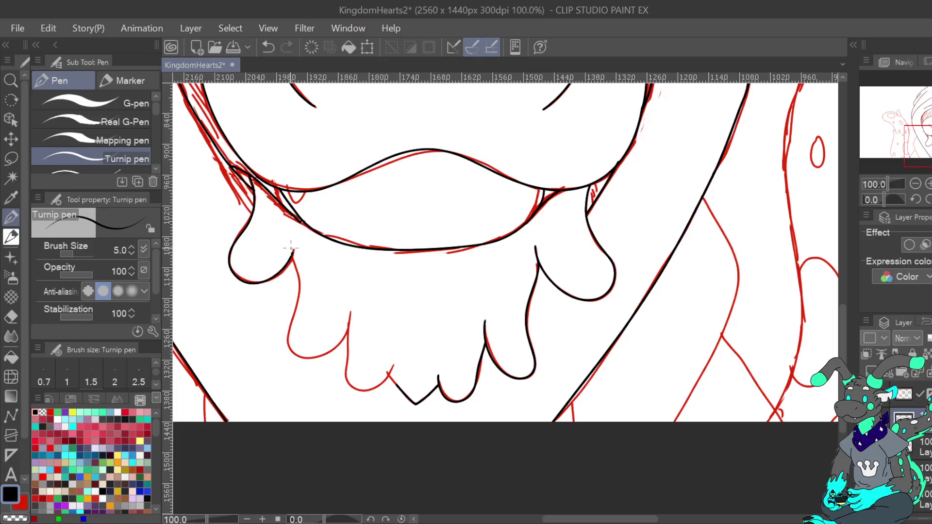
{"action": "left_click", "coordinate": [267, 47]}
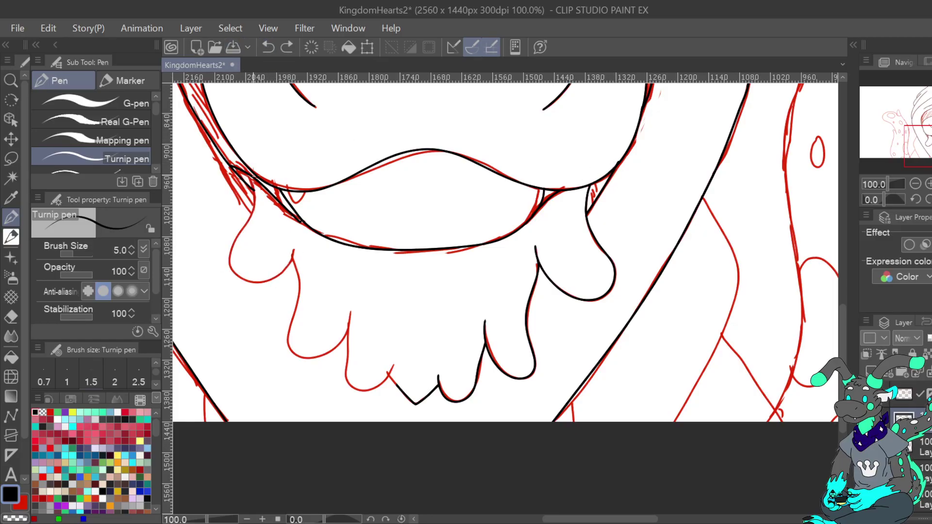
{"action": "mouse_move", "coordinate": [252, 175]}
{"action": "left_mouse_down"}
{"action": "mouse_move", "coordinate": [248, 229]}
{"action": "mouse_move", "coordinate": [225, 267]}
{"action": "mouse_move", "coordinate": [244, 295]}
{"action": "mouse_move", "coordinate": [273, 289]}
{"action": "mouse_move", "coordinate": [292, 271]}
{"action": "mouse_move", "coordinate": [291, 238]}
{"action": "mouse_move", "coordinate": [298, 290]}
{"action": "mouse_move", "coordinate": [280, 342]}
{"action": "mouse_move", "coordinate": [292, 363]}
{"action": "mouse_move", "coordinate": [321, 364]}
{"action": "mouse_move", "coordinate": [340, 349]}
{"action": "mouse_move", "coordinate": [348, 306]}
{"action": "left_mouse_up"}
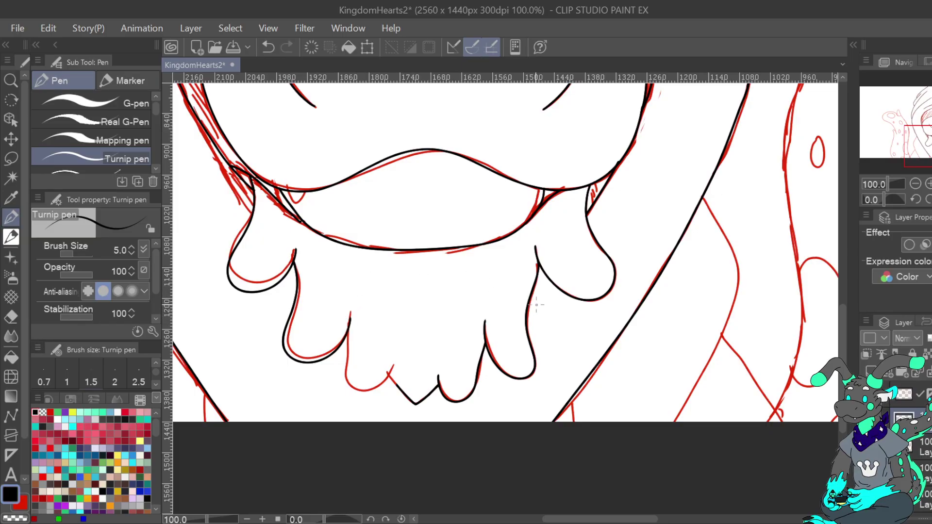
{"action": "key", "text": "ctrl+z"}
{"action": "mouse_move", "coordinate": [295, 251]}
{"action": "left_mouse_down"}
{"action": "mouse_move", "coordinate": [294, 369]}
{"action": "mouse_move", "coordinate": [332, 364]}
{"action": "mouse_move", "coordinate": [348, 297]}
{"action": "left_mouse_up"}
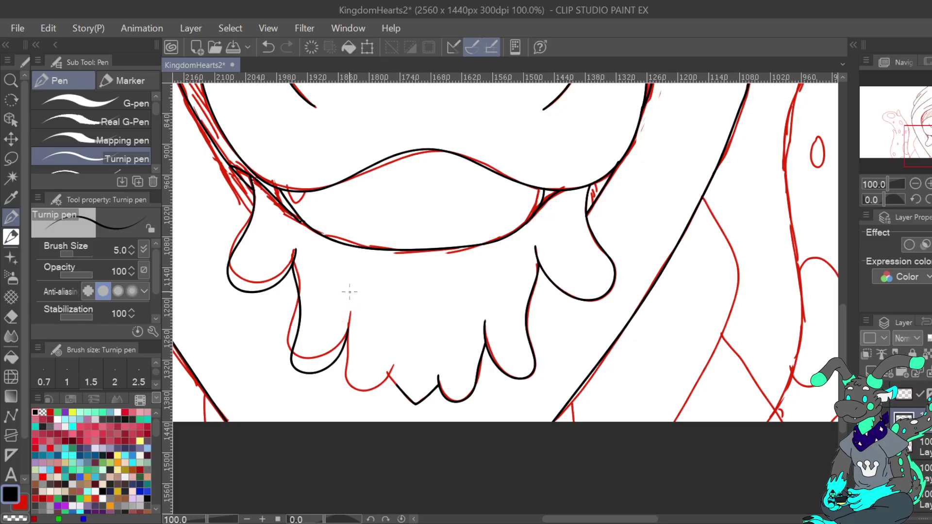
{"action": "mouse_move", "coordinate": [347, 338]}
{"action": "left_mouse_down"}
{"action": "mouse_move", "coordinate": [345, 397]}
{"action": "mouse_move", "coordinate": [368, 407]}
{"action": "mouse_move", "coordinate": [401, 371]}
{"action": "left_mouse_up"}
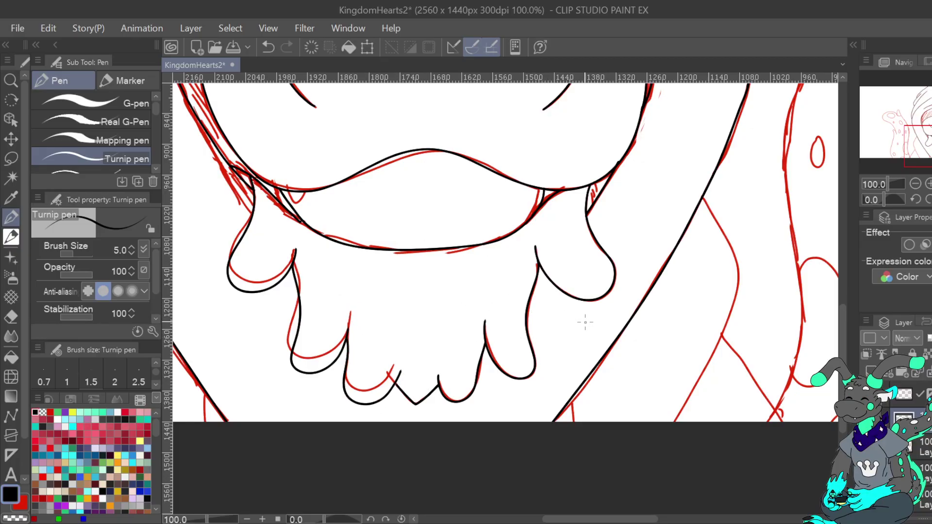
{"action": "key", "text": "ctrl+z"}
{"action": "mouse_move", "coordinate": [347, 339]}
{"action": "left_mouse_down"}
{"action": "mouse_move", "coordinate": [355, 393]}
{"action": "mouse_move", "coordinate": [378, 401]}
{"action": "mouse_move", "coordinate": [399, 376]}
{"action": "left_mouse_up"}
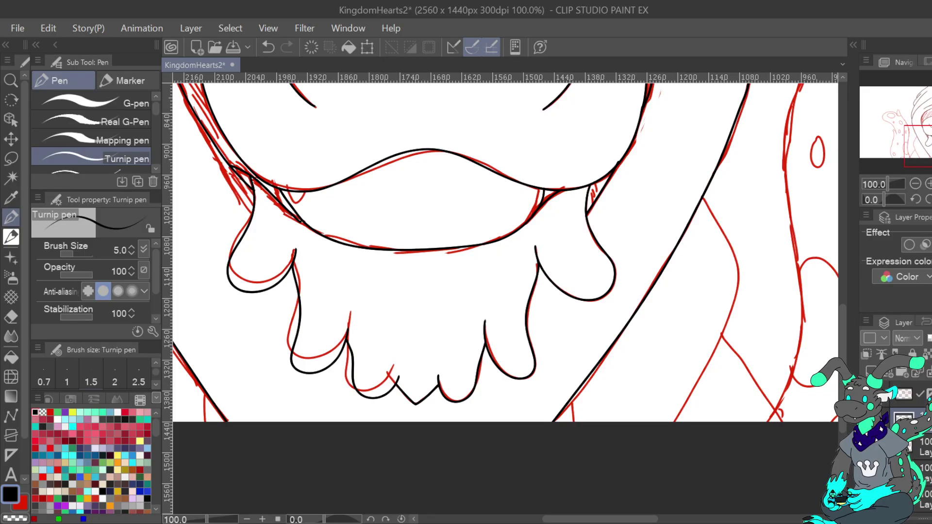
{"action": "key", "text": "h"}
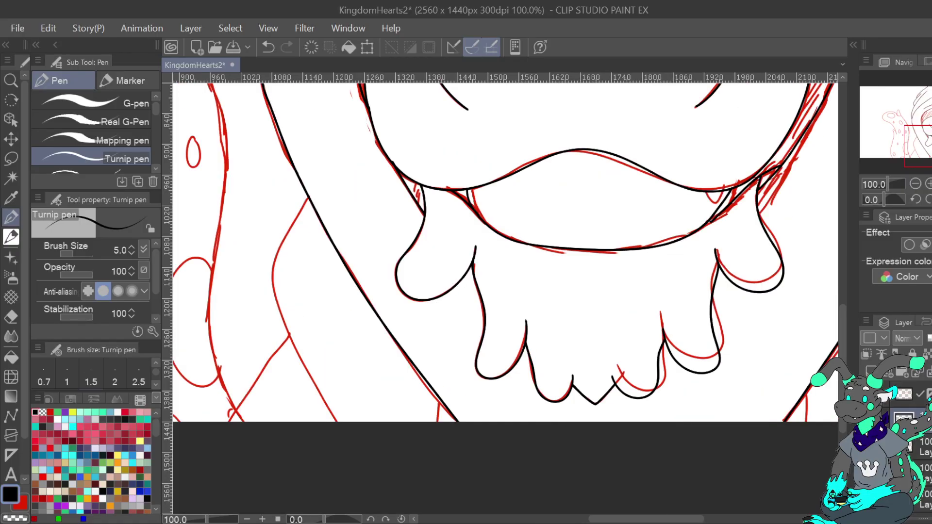
Fit the whole canvas in view with the red sketch hidden, and undo the inked fringe and the extra line by the right jaw corner
{"action": "mouse_move", "coordinate": [549, 155]}
{"action": "left_mouse_down"}
{"action": "mouse_move", "coordinate": [472, 312]}
{"action": "mouse_move", "coordinate": [479, 383]}
{"action": "mouse_move", "coordinate": [455, 431]}
{"action": "mouse_move", "coordinate": [471, 446]}
{"action": "left_mouse_up"}
{"action": "key", "text": "ctrl+0"}
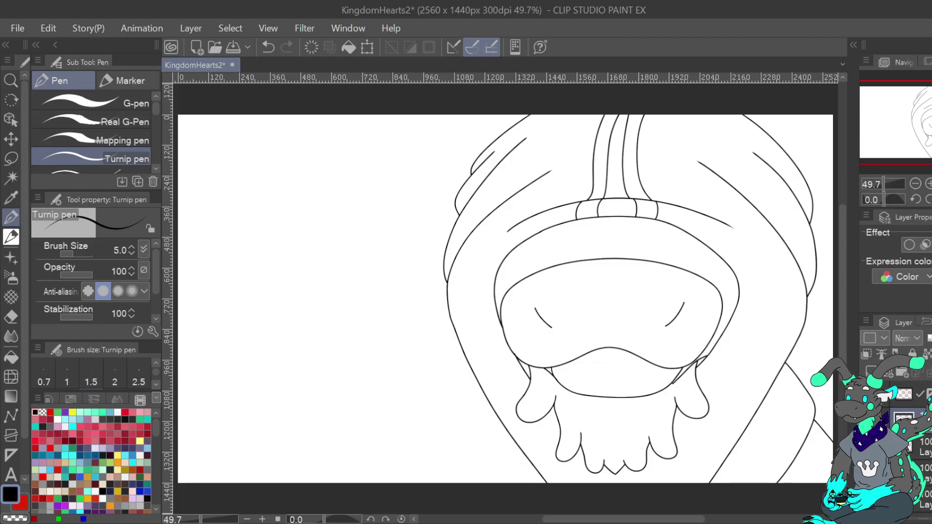
{"action": "left_click", "coordinate": [270, 47]}
{"action": "left_click", "coordinate": [270, 46]}
{"action": "left_click", "coordinate": [270, 46]}
{"action": "left_click", "coordinate": [270, 47]}
{"action": "left_click", "coordinate": [269, 47]}
{"action": "left_click", "coordinate": [270, 47]}
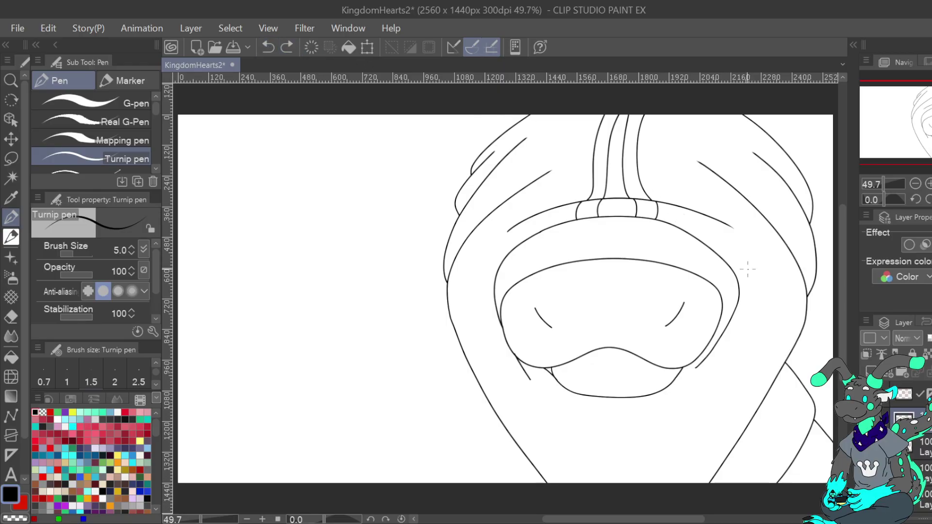
Compare the jaw strokes by undoing and redoing them, and try a new short line at the right jaw corner
{"action": "left_click", "coordinate": [269, 46]}
{"action": "left_click", "coordinate": [287, 47]}
{"action": "left_click", "coordinate": [286, 48]}
{"action": "left_click", "coordinate": [269, 47]}
{"action": "left_click", "coordinate": [270, 46]}
{"action": "left_click", "coordinate": [287, 48]}
{"action": "left_click_drag", "start_coordinate": [675, 374], "coordinate": [707, 363]}
Undo the inked jaw, muzzle and face opening outlines back to the bare hood lines
{"action": "left_click", "coordinate": [270, 48]}
{"action": "left_click", "coordinate": [270, 48]}
{"action": "left_click", "coordinate": [269, 49]}
{"action": "left_click", "coordinate": [269, 49]}
{"action": "left_click", "coordinate": [269, 49]}
{"action": "left_click", "coordinate": [269, 48]}
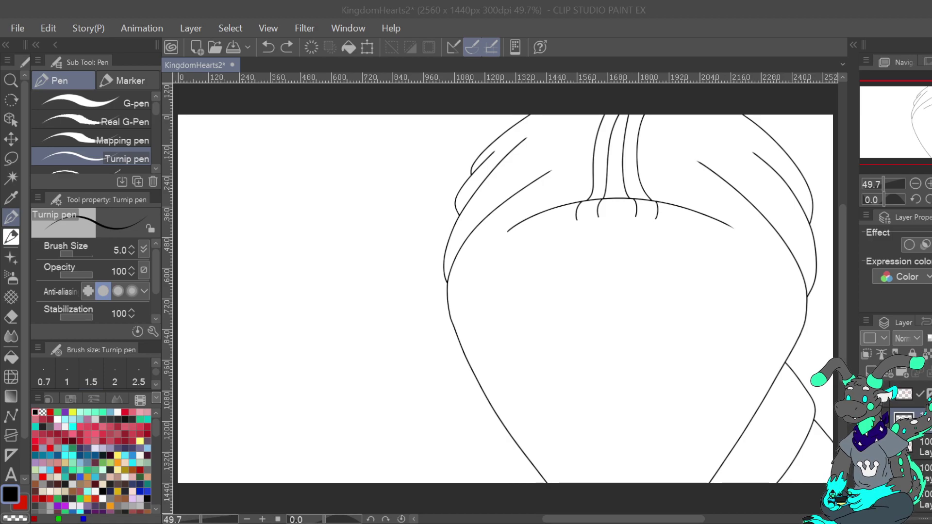
Show the red sketch and ink the left side of the face outline from the mouth corner up to the shaded area
{"action": "left_click", "coordinate": [867, 445]}
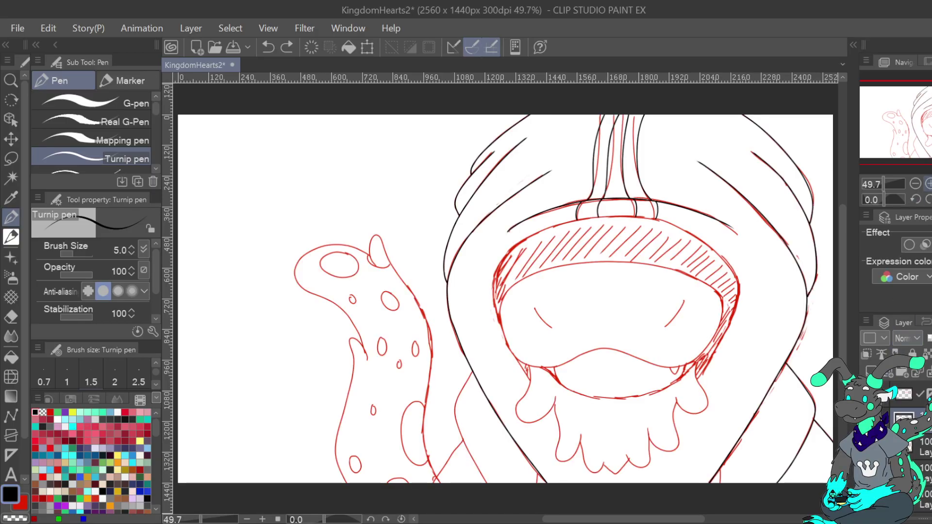
{"action": "left_click", "coordinate": [927, 183]}
{"action": "left_click", "coordinate": [928, 184]}
{"action": "left_click", "coordinate": [927, 184]}
{"action": "left_click_drag", "start_coordinate": [553, 291], "coordinate": [505, 298]}
{"action": "left_click_drag", "start_coordinate": [926, 122], "coordinate": [931, 129]}
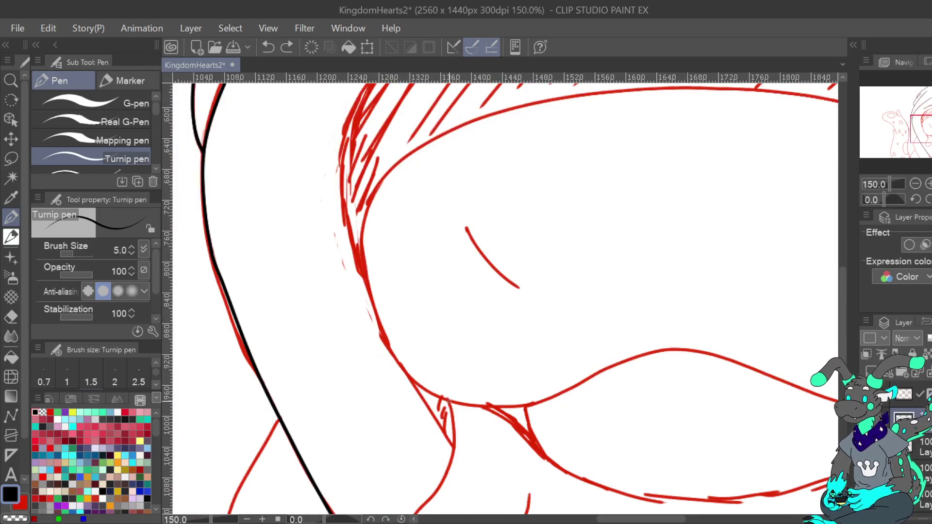
{"action": "mouse_move", "coordinate": [436, 396]}
{"action": "left_mouse_down"}
{"action": "mouse_move", "coordinate": [396, 362]}
{"action": "mouse_move", "coordinate": [371, 311]}
{"action": "mouse_move", "coordinate": [362, 242]}
{"action": "mouse_move", "coordinate": [372, 194]}
{"action": "mouse_move", "coordinate": [392, 164]}
{"action": "mouse_move", "coordinate": [374, 191]}
{"action": "mouse_move", "coordinate": [384, 171]}
{"action": "left_mouse_up"}
{"action": "left_click", "coordinate": [15, 518]}
{"action": "left_click_drag", "start_coordinate": [929, 127], "coordinate": [927, 113]}
{"action": "left_click", "coordinate": [13, 497]}
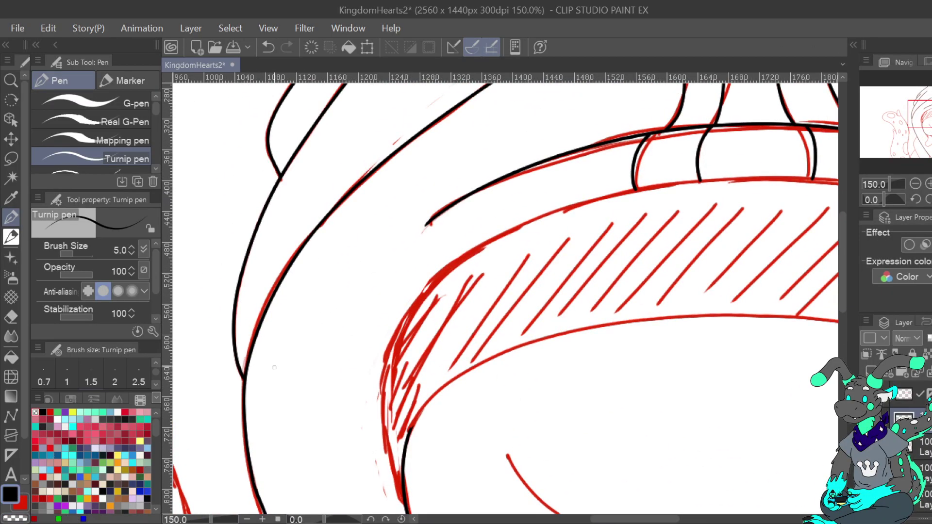
Ink the hood opening's outer edge in black from the left cheek up to the start of the central band
{"action": "mouse_move", "coordinate": [405, 507]}
{"action": "left_mouse_down"}
{"action": "mouse_move", "coordinate": [384, 429]}
{"action": "mouse_move", "coordinate": [383, 363]}
{"action": "left_mouse_up"}
{"action": "mouse_move", "coordinate": [396, 328]}
{"action": "left_mouse_down"}
{"action": "mouse_move", "coordinate": [424, 288]}
{"action": "mouse_move", "coordinate": [477, 246]}
{"action": "mouse_move", "coordinate": [641, 186]}
{"action": "left_mouse_up"}
{"action": "left_click", "coordinate": [274, 51]}
{"action": "mouse_move", "coordinate": [393, 477]}
{"action": "left_mouse_down"}
{"action": "mouse_move", "coordinate": [383, 378]}
{"action": "mouse_move", "coordinate": [410, 311]}
{"action": "mouse_move", "coordinate": [438, 278]}
{"action": "mouse_move", "coordinate": [522, 224]}
{"action": "mouse_move", "coordinate": [641, 188]}
{"action": "left_mouse_up"}
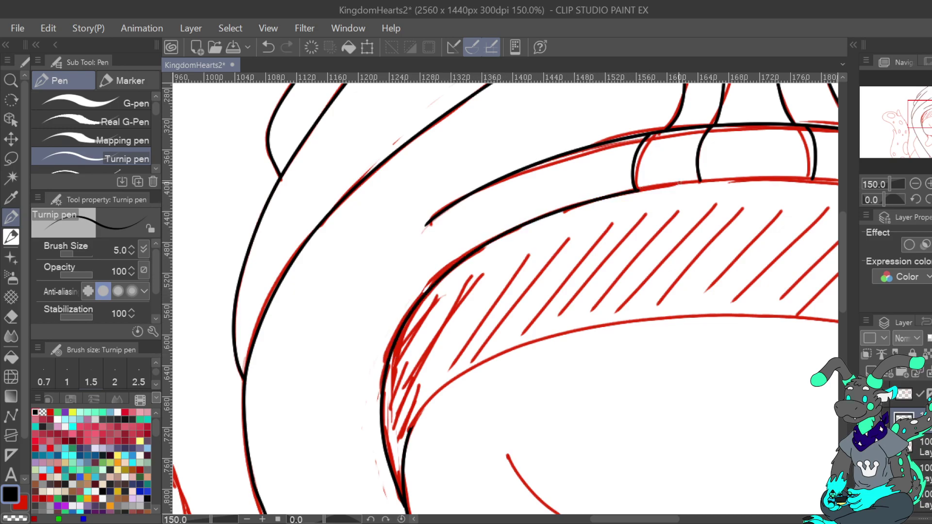
Ink the hood opening's top edge just past the central band's right side, and mirror the canvas view horizontally
{"action": "left_click", "coordinate": [916, 199]}
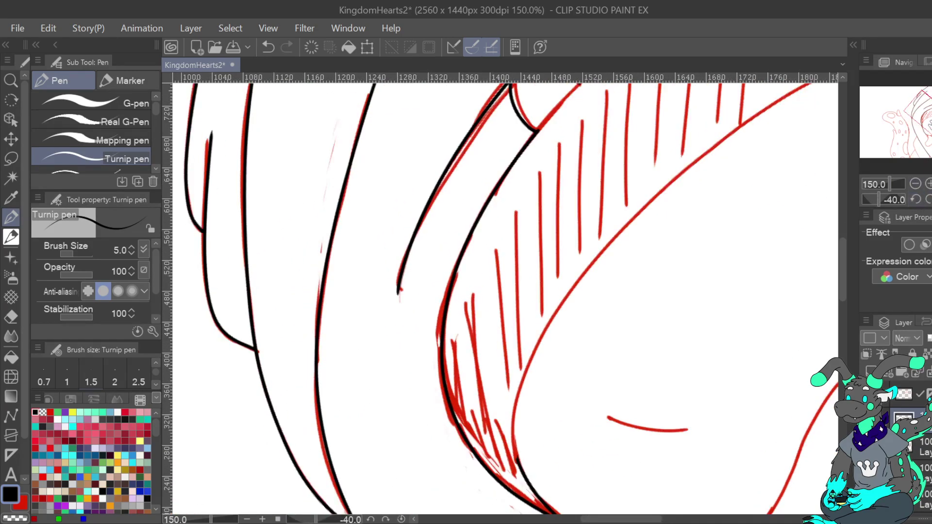
{"action": "left_click_drag", "start_coordinate": [920, 114], "coordinate": [931, 103]}
{"action": "mouse_move", "coordinate": [345, 494]}
{"action": "left_mouse_down"}
{"action": "mouse_move", "coordinate": [315, 445]}
{"action": "mouse_move", "coordinate": [447, 328]}
{"action": "mouse_move", "coordinate": [539, 272]}
{"action": "left_mouse_up"}
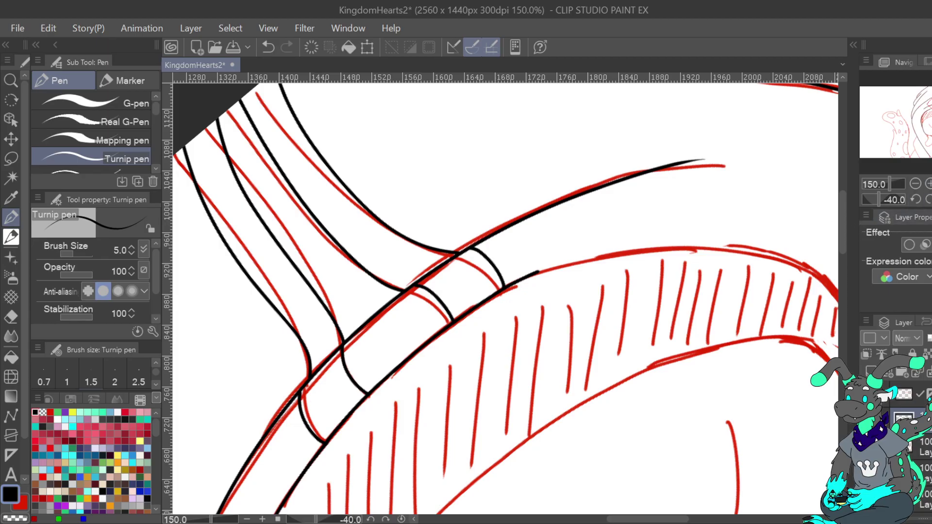
{"action": "key", "text": "ctrl+@"}
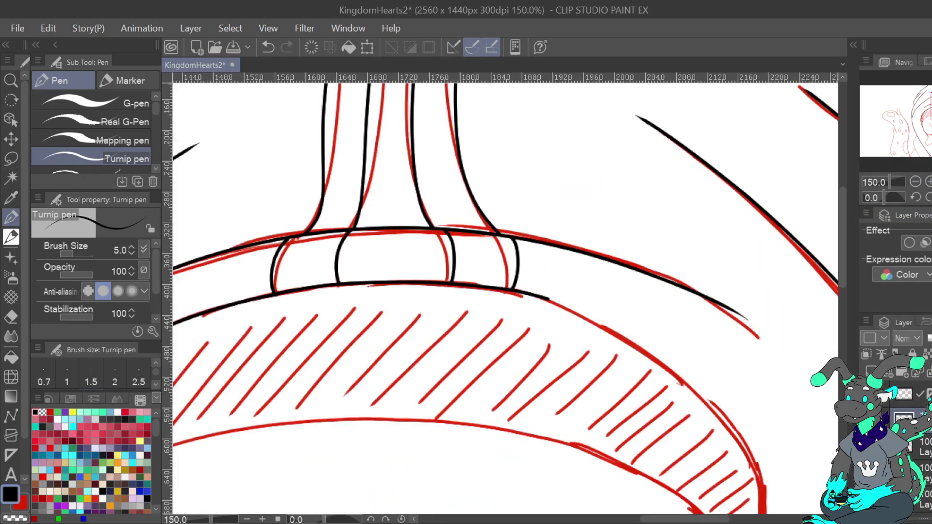
{"action": "mouse_move", "coordinate": [576, 409]}
{"action": "left_mouse_down"}
{"action": "mouse_move", "coordinate": [437, 173]}
{"action": "mouse_move", "coordinate": [437, 189]}
{"action": "mouse_move", "coordinate": [485, 262]}
{"action": "left_mouse_up"}
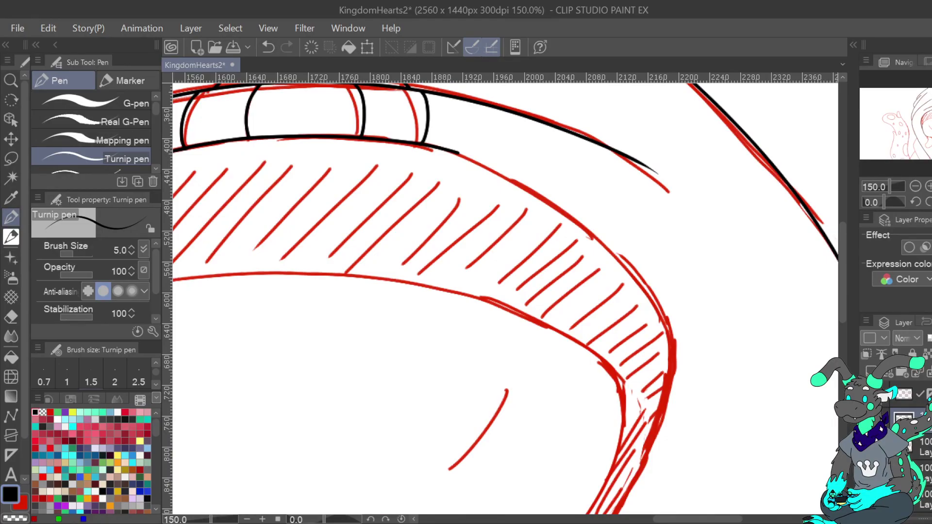
{"action": "key", "text": "h"}
{"action": "key", "text": "c"}
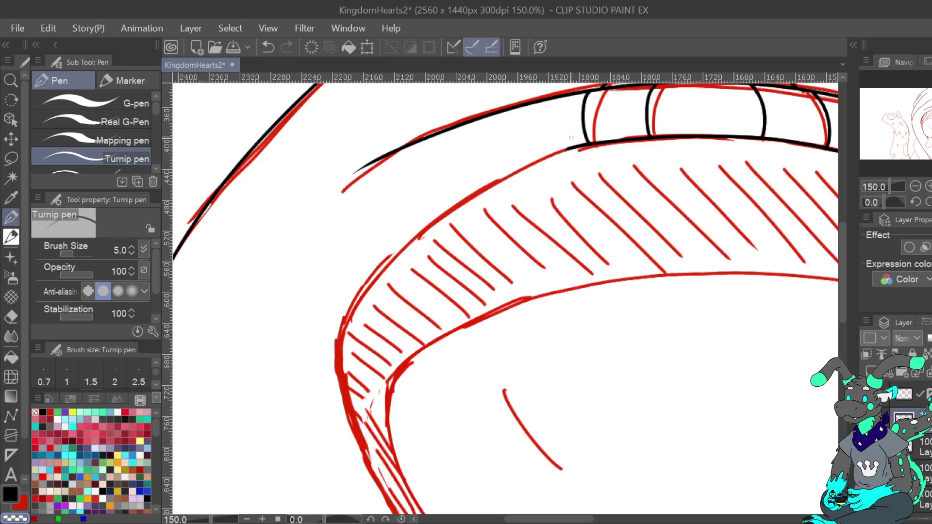
{"action": "key", "text": "c"}
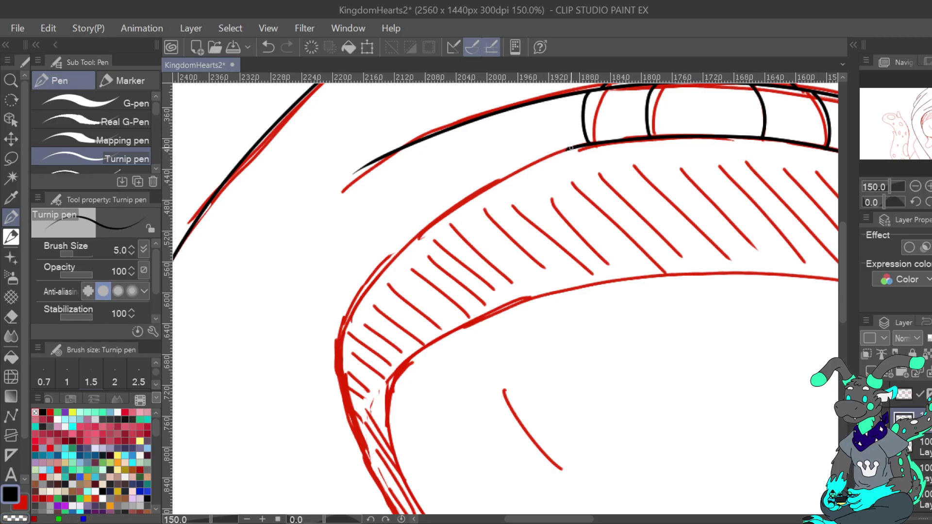
Try to ink the hood opening's remaining outer edge from the central band down the side
{"action": "left_click_drag", "start_coordinate": [567, 149], "coordinate": [404, 242]}
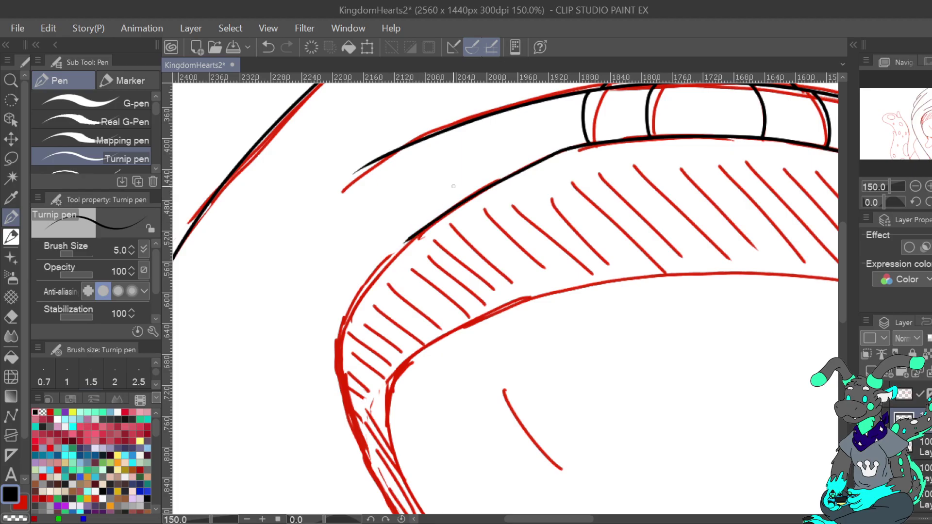
{"action": "left_click", "coordinate": [267, 51]}
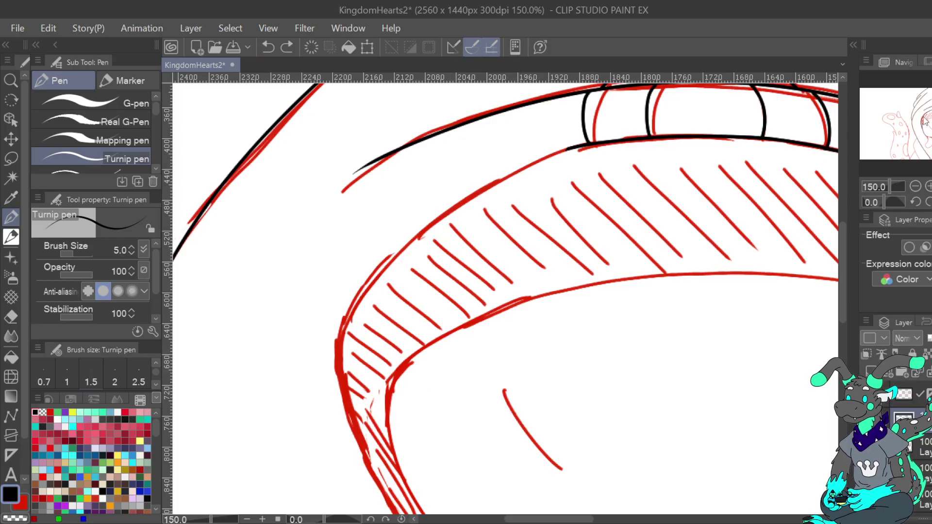
{"action": "mouse_move", "coordinate": [578, 145]}
{"action": "left_mouse_down"}
{"action": "mouse_move", "coordinate": [460, 200]}
{"action": "mouse_move", "coordinate": [398, 248]}
{"action": "mouse_move", "coordinate": [352, 303]}
{"action": "mouse_move", "coordinate": [339, 374]}
{"action": "mouse_move", "coordinate": [369, 469]}
{"action": "left_mouse_up"}
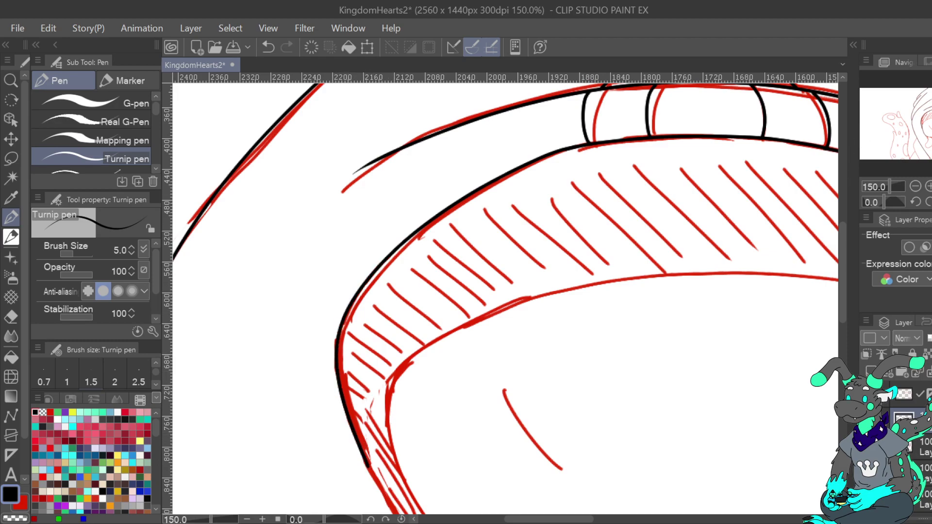
{"action": "left_click", "coordinate": [268, 47]}
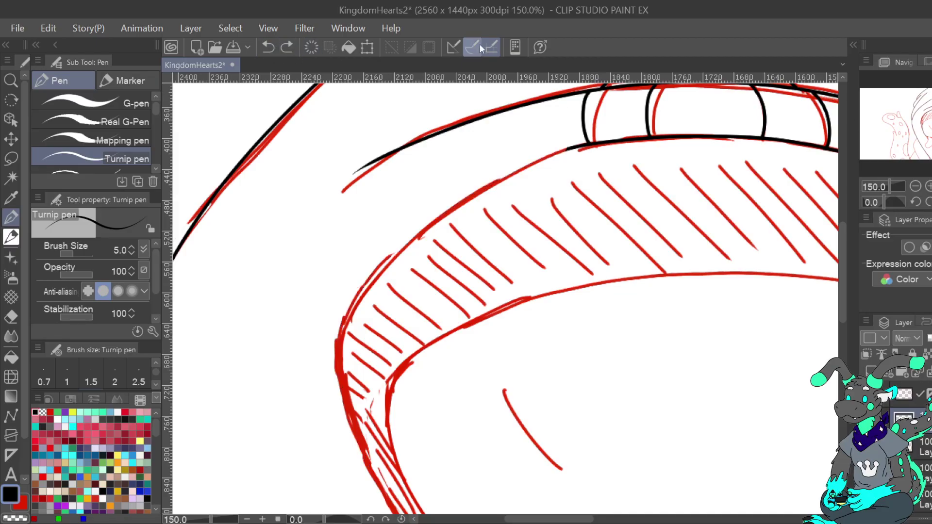
{"action": "left_click_drag", "start_coordinate": [580, 145], "coordinate": [483, 182]}
{"action": "key", "text": "ctrl+z"}
Ink the hood opening's remaining outer edge from the central band around the side and down to the jaw corner
{"action": "left_click_drag", "start_coordinate": [376, 482], "coordinate": [353, 433]}
{"action": "mouse_move", "coordinate": [339, 364]}
{"action": "left_mouse_down"}
{"action": "mouse_move", "coordinate": [361, 286]}
{"action": "mouse_move", "coordinate": [383, 260]}
{"action": "mouse_move", "coordinate": [455, 202]}
{"action": "mouse_move", "coordinate": [578, 144]}
{"action": "left_mouse_up"}
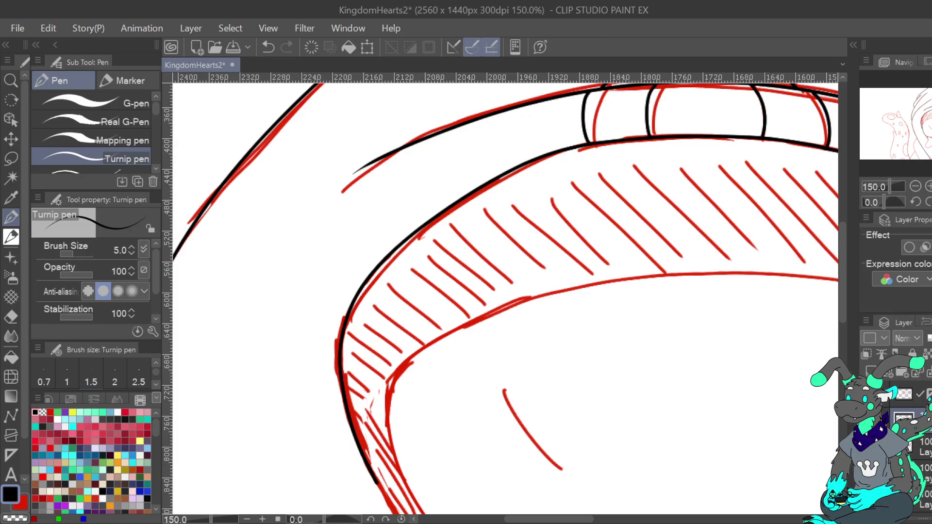
{"action": "mouse_move", "coordinate": [791, 442]}
{"action": "left_mouse_down"}
{"action": "mouse_move", "coordinate": [832, 116]}
{"action": "mouse_move", "coordinate": [831, 158]}
{"action": "left_mouse_up"}
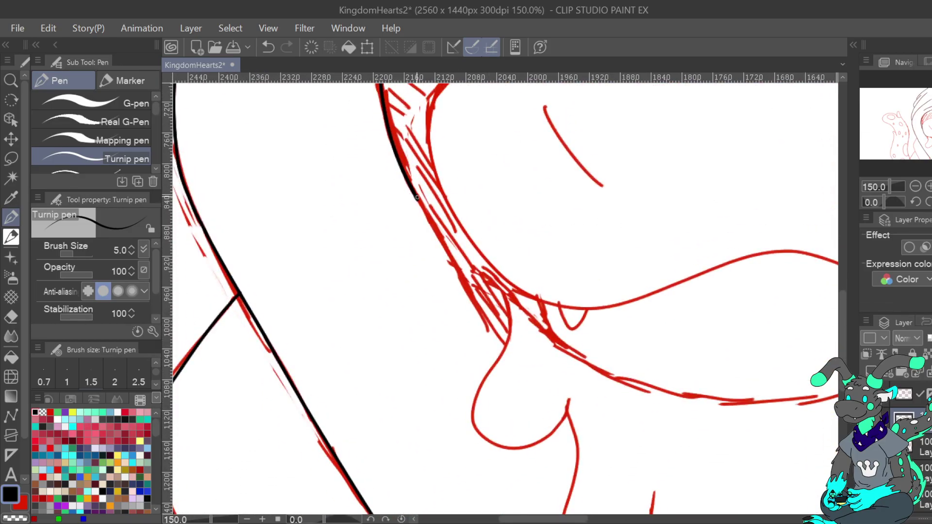
{"action": "mouse_move", "coordinate": [416, 195]}
{"action": "left_mouse_down"}
{"action": "mouse_move", "coordinate": [504, 339]}
{"action": "mouse_move", "coordinate": [447, 457]}
{"action": "mouse_move", "coordinate": [543, 506]}
{"action": "left_mouse_up"}
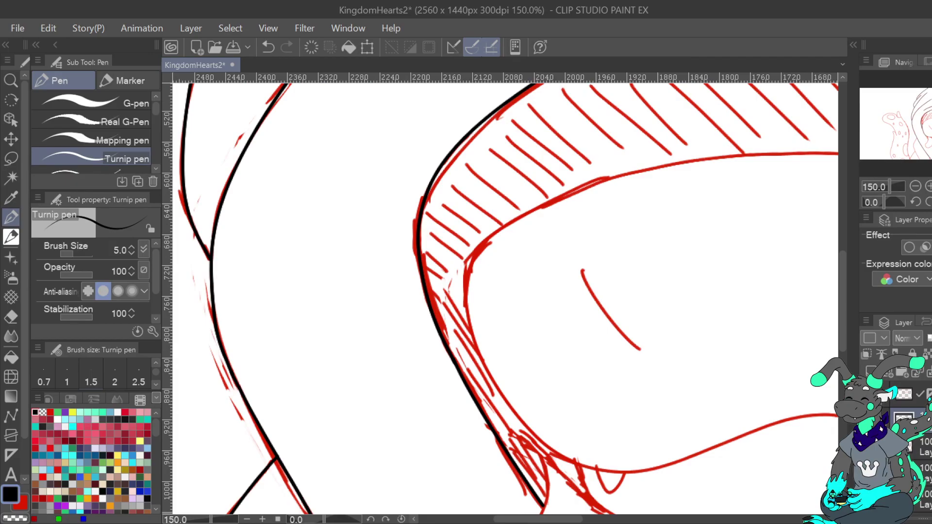
Unmirror the view, fit the whole canvas, and hide the red sketch temporarily to examine the inked hood opening
{"action": "key", "text": "h"}
{"action": "key", "text": "ctrl+0"}
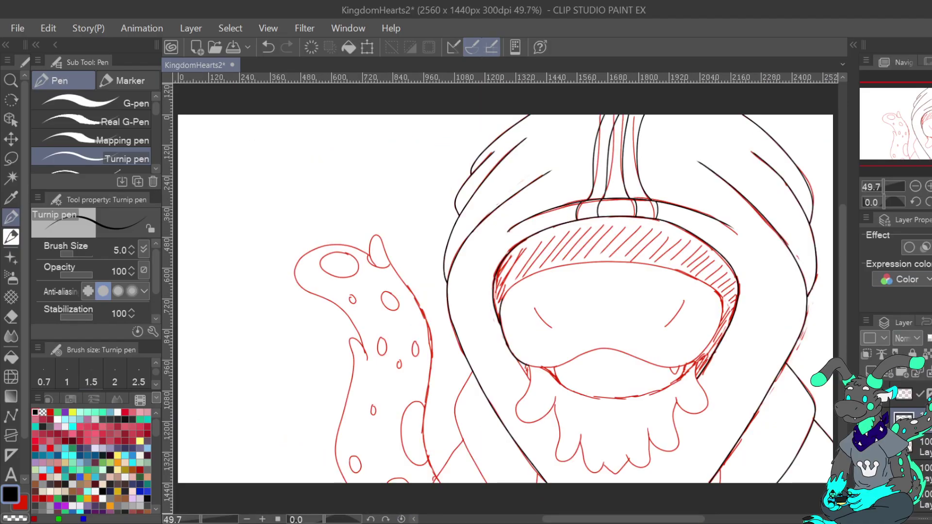
{"action": "key", "text": "Delete"}
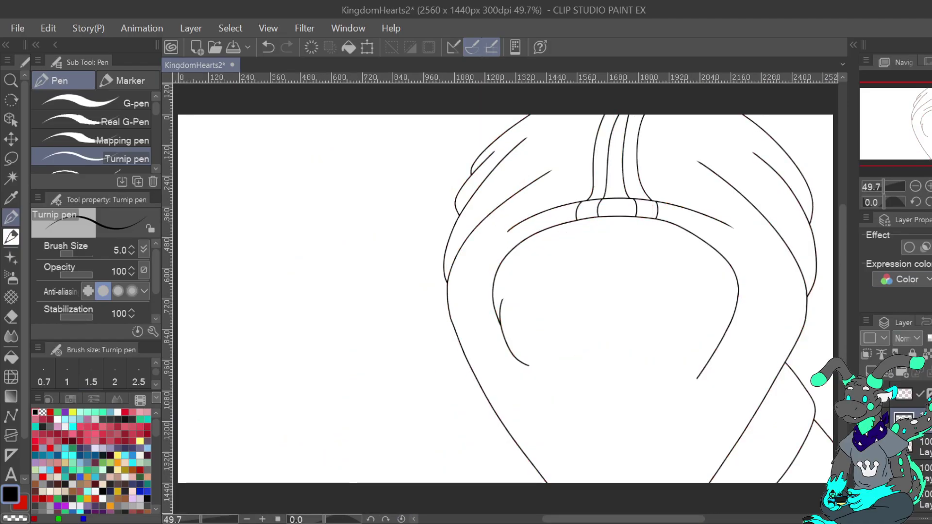
{"action": "key", "text": "ctrl+z"}
{"action": "key", "text": "ctrl+y"}
{"action": "left_click", "coordinate": [867, 393]}
Ink the face's upper outline below the hatched shadow, from the left cheek across to the upper right corner
{"action": "left_click", "coordinate": [928, 186]}
{"action": "left_click", "coordinate": [928, 186]}
{"action": "left_click", "coordinate": [928, 186]}
{"action": "left_click", "coordinate": [928, 186]}
{"action": "left_click", "coordinate": [927, 186]}
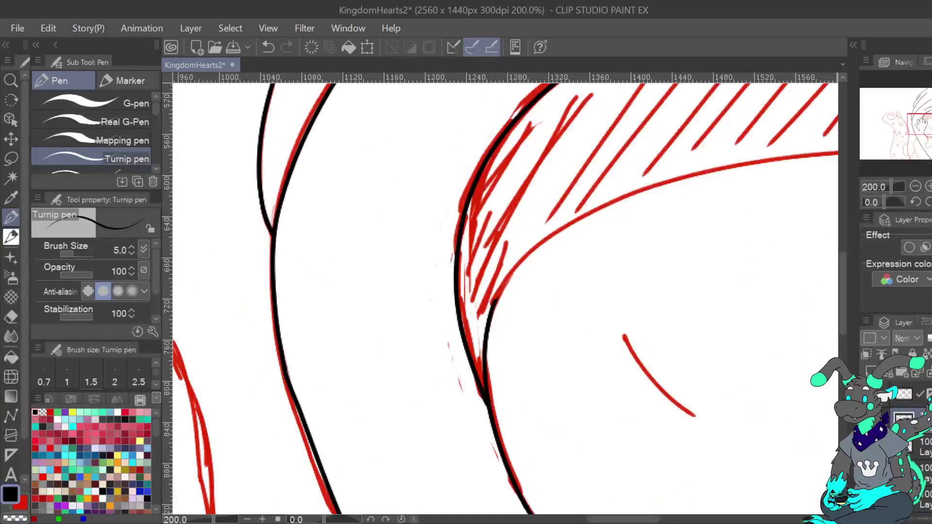
{"action": "left_click_drag", "start_coordinate": [513, 116], "coordinate": [319, 160]}
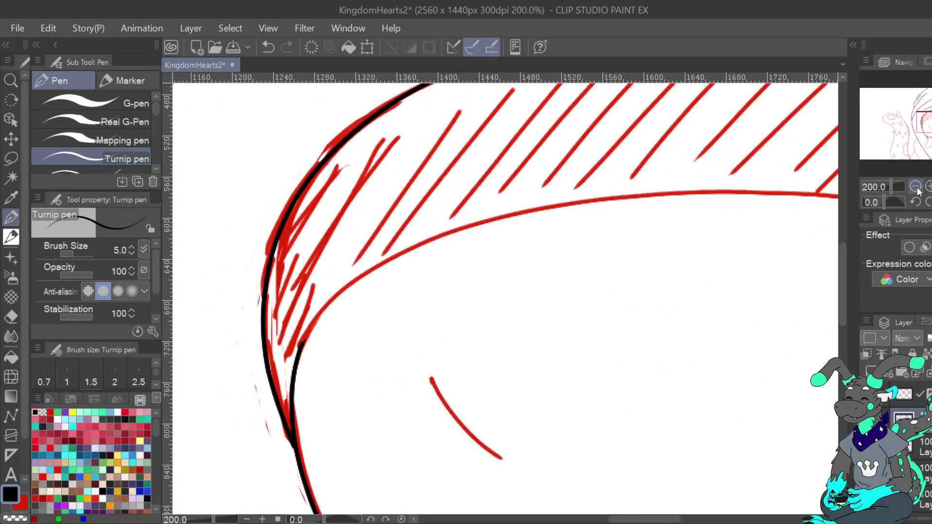
{"action": "left_click", "coordinate": [915, 186]}
{"action": "left_click", "coordinate": [915, 187]}
{"action": "left_click", "coordinate": [915, 187]}
{"action": "left_click", "coordinate": [928, 185]}
{"action": "left_click", "coordinate": [927, 186]}
{"action": "left_click", "coordinate": [915, 202]}
{"action": "left_click", "coordinate": [916, 202]}
{"action": "left_click", "coordinate": [915, 201]}
{"action": "left_click", "coordinate": [916, 201]}
{"action": "left_click", "coordinate": [915, 202]}
{"action": "left_click_drag", "start_coordinate": [924, 129], "coordinate": [926, 124]}
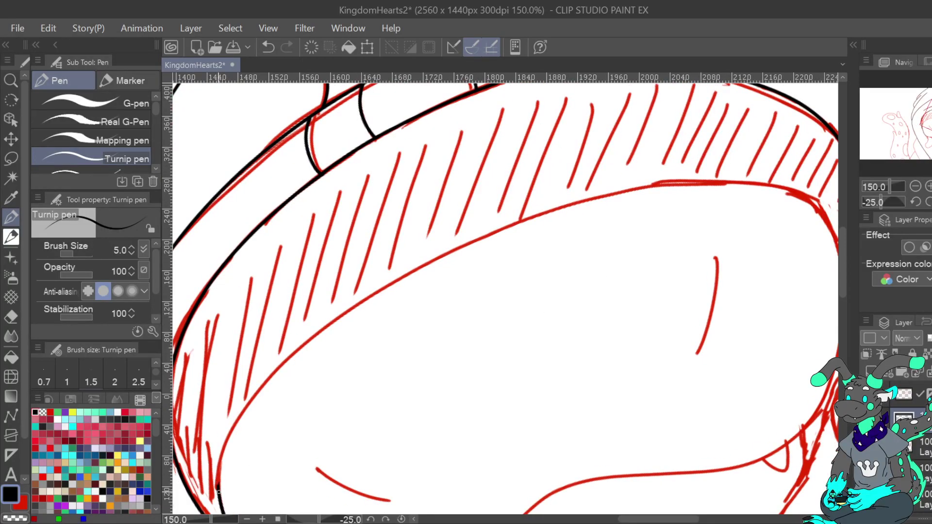
{"action": "mouse_move", "coordinate": [218, 483]}
{"action": "left_mouse_down"}
{"action": "mouse_move", "coordinate": [228, 437]}
{"action": "mouse_move", "coordinate": [292, 355]}
{"action": "mouse_move", "coordinate": [413, 271]}
{"action": "mouse_move", "coordinate": [626, 191]}
{"action": "mouse_move", "coordinate": [738, 180]}
{"action": "mouse_move", "coordinate": [820, 195]}
{"action": "mouse_move", "coordinate": [563, 198]}
{"action": "mouse_move", "coordinate": [536, 168]}
{"action": "mouse_move", "coordinate": [543, 158]}
{"action": "mouse_move", "coordinate": [566, 228]}
{"action": "left_mouse_up"}
{"action": "left_click", "coordinate": [268, 47]}
{"action": "left_click", "coordinate": [273, 50]}
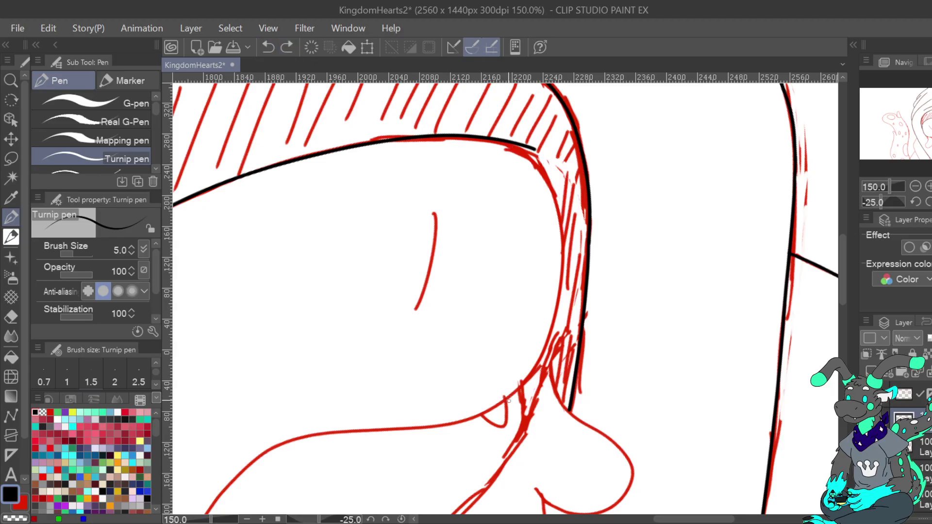
Ink the face outline's right side down to the fang, and clean up its upper corner with transparent colour
{"action": "mouse_move", "coordinate": [529, 379]}
{"action": "left_mouse_down"}
{"action": "mouse_move", "coordinate": [548, 344]}
{"action": "mouse_move", "coordinate": [563, 268]}
{"action": "mouse_move", "coordinate": [556, 188]}
{"action": "mouse_move", "coordinate": [534, 150]}
{"action": "left_mouse_up"}
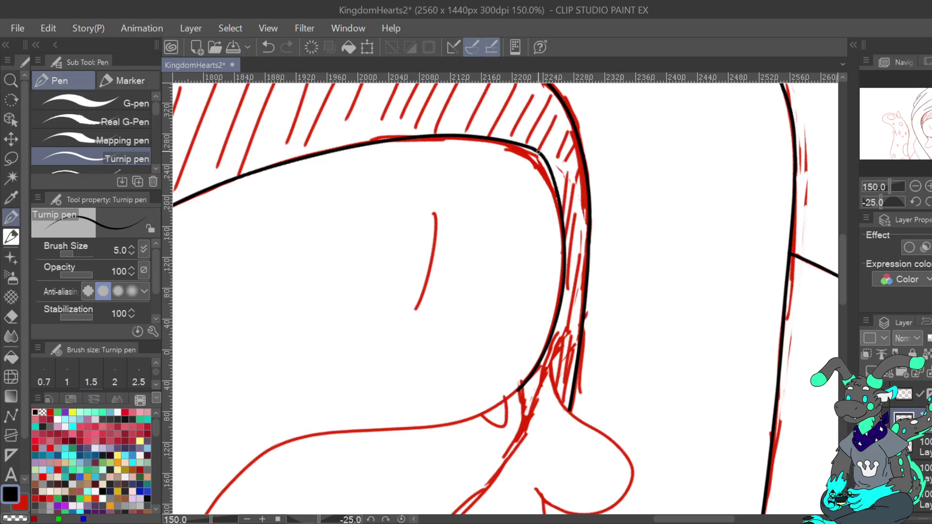
{"action": "left_click", "coordinate": [268, 47]}
{"action": "left_click_drag", "start_coordinate": [523, 140], "coordinate": [531, 148]}
{"action": "left_click", "coordinate": [10, 494]}
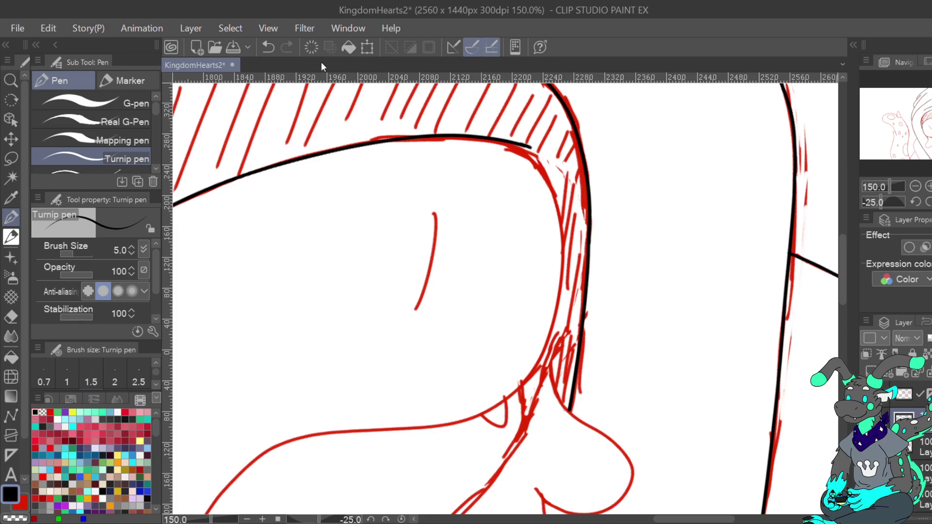
{"action": "key", "text": "ctrl+z"}
{"action": "mouse_move", "coordinate": [536, 155]}
{"action": "left_mouse_down"}
{"action": "mouse_move", "coordinate": [562, 217]}
{"action": "mouse_move", "coordinate": [559, 306]}
{"action": "mouse_move", "coordinate": [550, 344]}
{"action": "mouse_move", "coordinate": [505, 398]}
{"action": "left_mouse_up"}
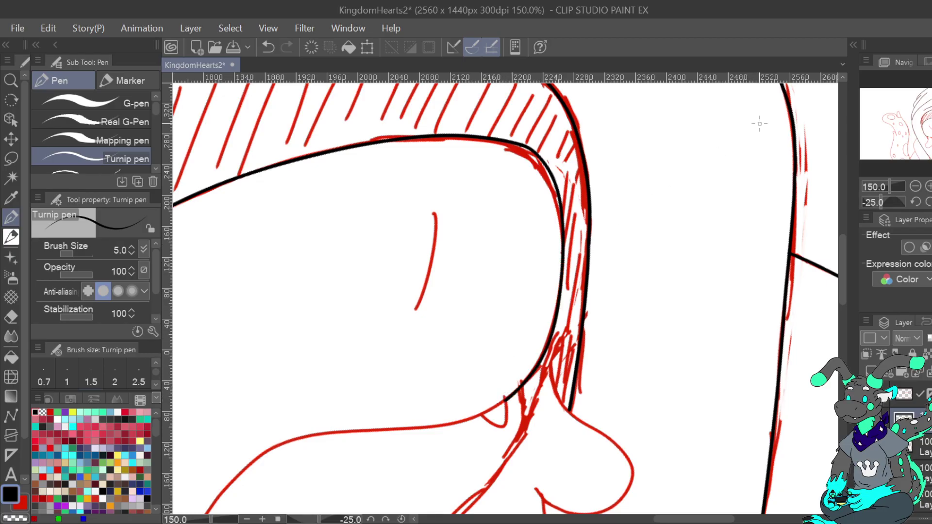
{"action": "key", "text": "c"}
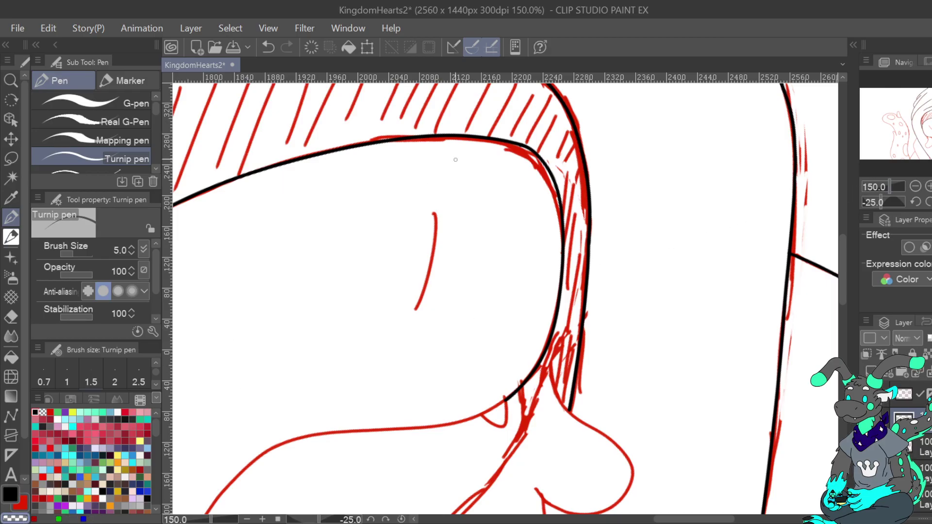
{"action": "left_click", "coordinate": [522, 148]}
{"action": "left_click", "coordinate": [520, 149]}
Try to ink the wavy upper mouth line starting from its left end
{"action": "mouse_move", "coordinate": [339, 291]}
{"action": "left_mouse_down"}
{"action": "mouse_move", "coordinate": [563, 206]}
{"action": "mouse_move", "coordinate": [649, 160]}
{"action": "mouse_move", "coordinate": [569, 182]}
{"action": "mouse_move", "coordinate": [468, 268]}
{"action": "mouse_move", "coordinate": [557, 91]}
{"action": "mouse_move", "coordinate": [586, 112]}
{"action": "mouse_move", "coordinate": [496, 271]}
{"action": "mouse_move", "coordinate": [519, 170]}
{"action": "mouse_move", "coordinate": [549, 137]}
{"action": "left_mouse_up"}
{"action": "left_click", "coordinate": [17, 492]}
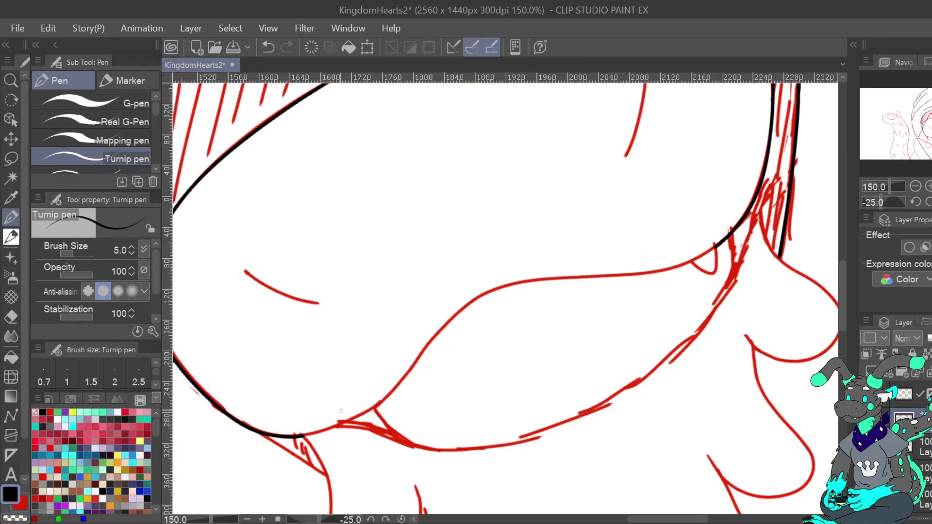
{"action": "left_click_drag", "start_coordinate": [301, 436], "coordinate": [374, 408]}
{"action": "key", "text": "ctrl+z"}
{"action": "mouse_move", "coordinate": [295, 437]}
{"action": "left_mouse_down"}
{"action": "mouse_move", "coordinate": [403, 384]}
{"action": "mouse_move", "coordinate": [461, 313]}
{"action": "mouse_move", "coordinate": [534, 284]}
{"action": "mouse_move", "coordinate": [638, 275]}
{"action": "left_mouse_up"}
{"action": "key", "text": "ctrl+z"}
Mirror the canvas, rotate the view to 45 degrees, and ink the wavy upper mouth line between both cheek outlines
{"action": "key", "text": "ctrl+@"}
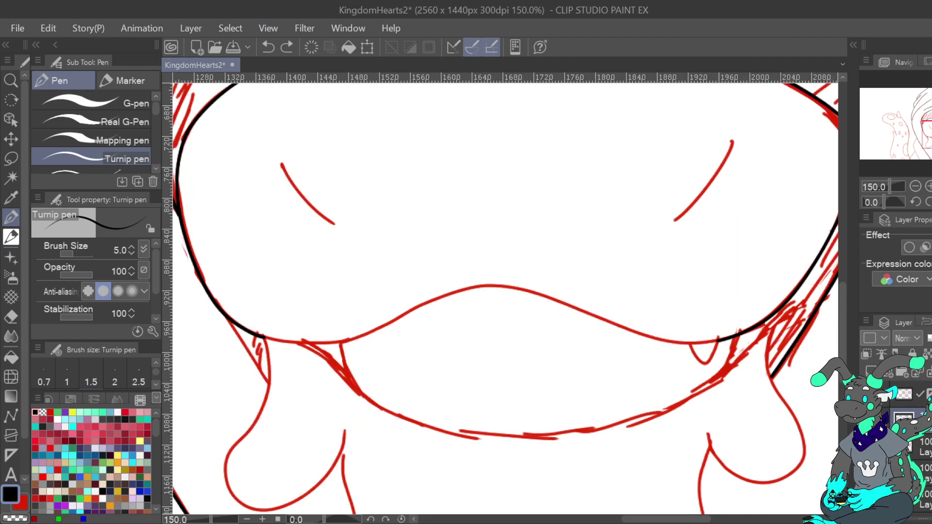
{"action": "key", "text": "h"}
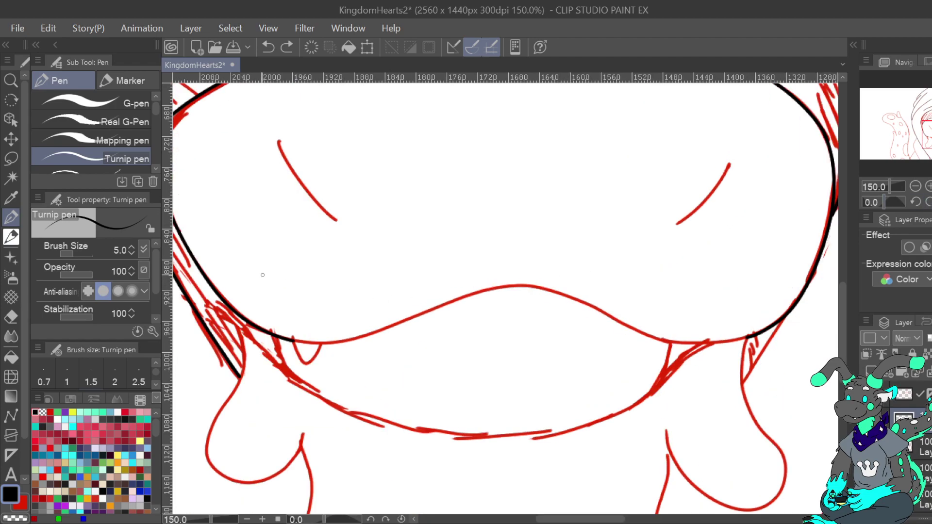
{"action": "key", "text": "^"}
{"action": "key", "text": "^"}
{"action": "key", "text": "^"}
{"action": "key", "text": "^"}
{"action": "key", "text": "^"}
{"action": "key", "text": "^"}
{"action": "key", "text": "^"}
{"action": "key", "text": "^"}
{"action": "key", "text": "^"}
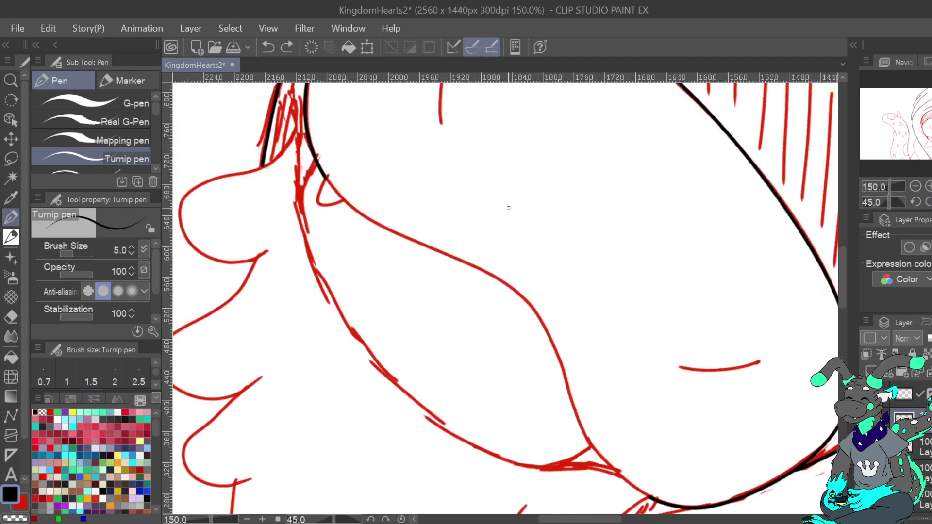
{"action": "mouse_move", "coordinate": [329, 184]}
{"action": "left_mouse_down"}
{"action": "mouse_move", "coordinate": [398, 232]}
{"action": "mouse_move", "coordinate": [515, 288]}
{"action": "mouse_move", "coordinate": [539, 313]}
{"action": "mouse_move", "coordinate": [610, 468]}
{"action": "mouse_move", "coordinate": [655, 500]}
{"action": "mouse_move", "coordinate": [599, 459]}
{"action": "mouse_move", "coordinate": [551, 345]}
{"action": "mouse_move", "coordinate": [515, 290]}
{"action": "mouse_move", "coordinate": [362, 213]}
{"action": "mouse_move", "coordinate": [324, 174]}
{"action": "left_mouse_up"}
{"action": "left_click", "coordinate": [268, 47]}
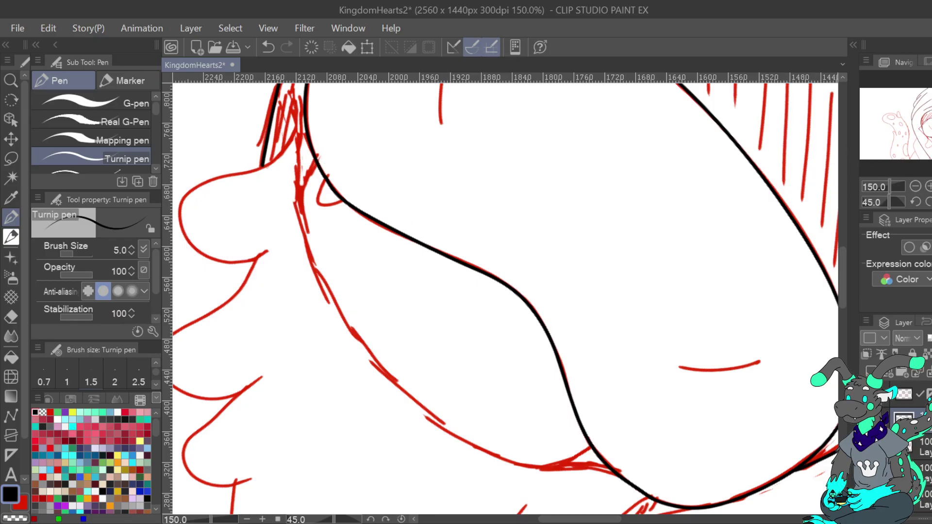
Unmirror and straighten the view, and ink the small pointed fang beneath the mouth line's right end
{"action": "key", "text": "h"}
{"action": "key", "text": "ctrl+at"}
{"action": "mouse_move", "coordinate": [694, 343]}
{"action": "left_mouse_down"}
{"action": "mouse_move", "coordinate": [628, 278]}
{"action": "mouse_move", "coordinate": [655, 303]}
{"action": "mouse_move", "coordinate": [671, 273]}
{"action": "left_mouse_up"}
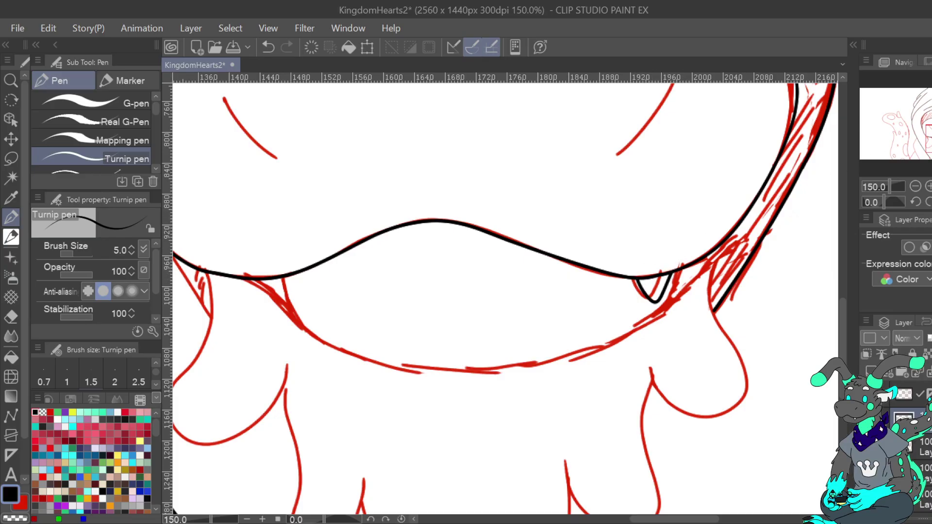
{"action": "mouse_move", "coordinate": [395, 279]}
{"action": "left_mouse_down"}
{"action": "mouse_move", "coordinate": [593, 270]}
{"action": "mouse_move", "coordinate": [601, 280]}
{"action": "left_mouse_up"}
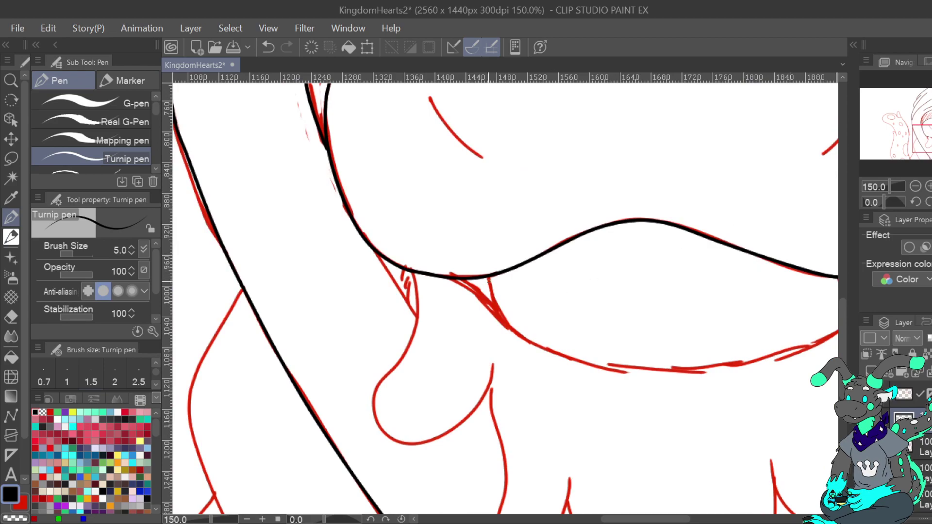
{"action": "scroll", "coordinate": [505, 296], "scroll_direction": "right", "scroll_amount": 5}
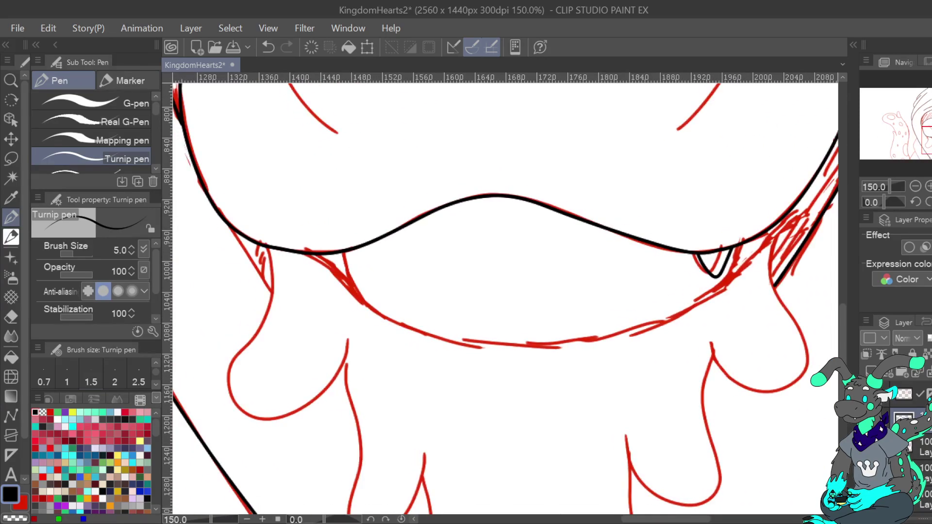
Ink the curved lower lip from the mouth line's left part to the fang, plus the short line at the left mouth corner
{"action": "mouse_move", "coordinate": [346, 263]}
{"action": "left_mouse_down"}
{"action": "mouse_move", "coordinate": [361, 292]}
{"action": "mouse_move", "coordinate": [437, 335]}
{"action": "mouse_move", "coordinate": [519, 346]}
{"action": "mouse_move", "coordinate": [611, 337]}
{"action": "mouse_move", "coordinate": [679, 311]}
{"action": "mouse_move", "coordinate": [726, 283]}
{"action": "mouse_move", "coordinate": [745, 227]}
{"action": "left_mouse_up"}
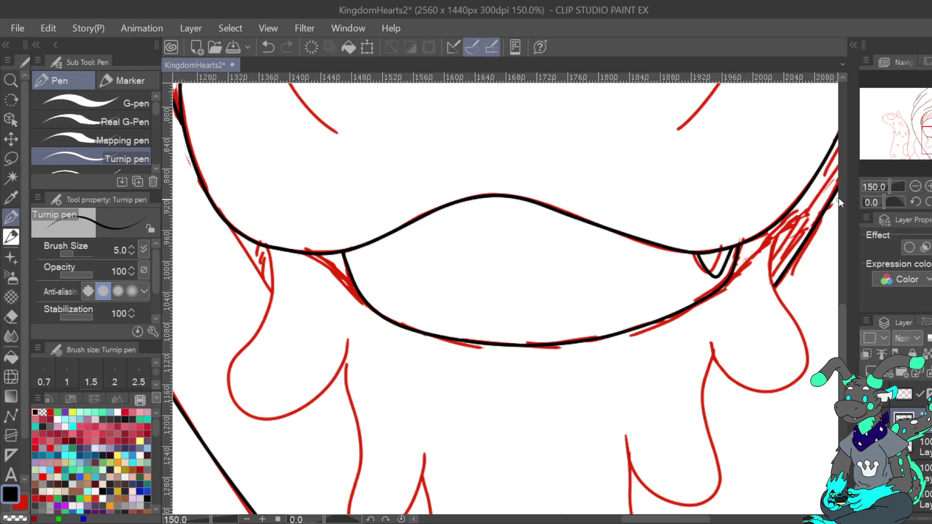
{"action": "mouse_move", "coordinate": [438, 272]}
{"action": "left_mouse_down"}
{"action": "mouse_move", "coordinate": [568, 322]}
{"action": "mouse_move", "coordinate": [527, 222]}
{"action": "mouse_move", "coordinate": [518, 221]}
{"action": "left_mouse_up"}
{"action": "left_click_drag", "start_coordinate": [411, 215], "coordinate": [394, 201]}
Ink the short slanted line that extends the lower lip past the fang to the face outline, redoing it until it fits
{"action": "mouse_move", "coordinate": [631, 218]}
{"action": "left_mouse_down"}
{"action": "mouse_move", "coordinate": [450, 260]}
{"action": "mouse_move", "coordinate": [336, 309]}
{"action": "left_mouse_up"}
{"action": "mouse_move", "coordinate": [516, 318]}
{"action": "left_mouse_down"}
{"action": "mouse_move", "coordinate": [554, 278]}
{"action": "mouse_move", "coordinate": [613, 246]}
{"action": "left_mouse_up"}
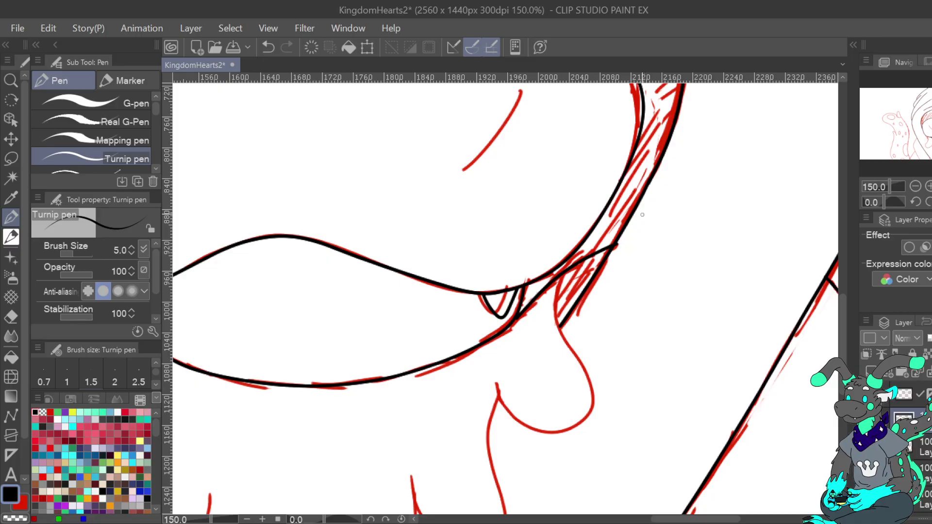
{"action": "left_click", "coordinate": [273, 49]}
{"action": "left_click_drag", "start_coordinate": [514, 321], "coordinate": [572, 255]}
{"action": "key", "text": "ctrl+z"}
{"action": "left_click_drag", "start_coordinate": [512, 322], "coordinate": [560, 265]}
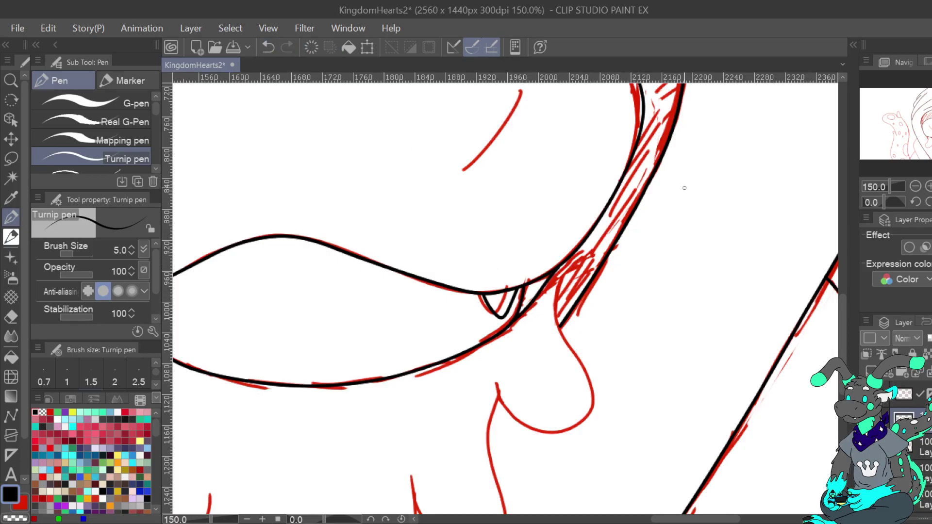
Ink the V-shaped middle tip of the scalloped chin fringe
{"action": "mouse_move", "coordinate": [931, 138]}
{"action": "left_mouse_down"}
{"action": "mouse_move", "coordinate": [915, 153]}
{"action": "mouse_move", "coordinate": [931, 142]}
{"action": "left_mouse_up"}
{"action": "left_click_drag", "start_coordinate": [587, 474], "coordinate": [612, 263]}
{"action": "mouse_move", "coordinate": [539, 311]}
{"action": "left_mouse_down"}
{"action": "mouse_move", "coordinate": [564, 333]}
{"action": "mouse_move", "coordinate": [587, 330]}
{"action": "mouse_move", "coordinate": [611, 302]}
{"action": "left_mouse_up"}
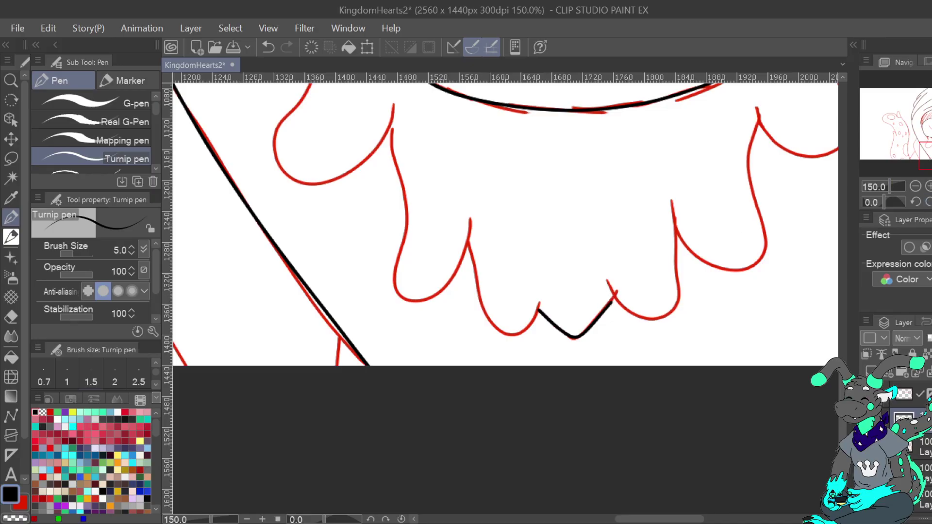
Try inking the two short nostril creases over the sketch, and hide the red sketch layer to check them
{"action": "left_click", "coordinate": [919, 184]}
{"action": "left_click", "coordinate": [919, 184]}
{"action": "left_click", "coordinate": [918, 184]}
{"action": "left_click", "coordinate": [918, 185]}
{"action": "left_click", "coordinate": [867, 446]}
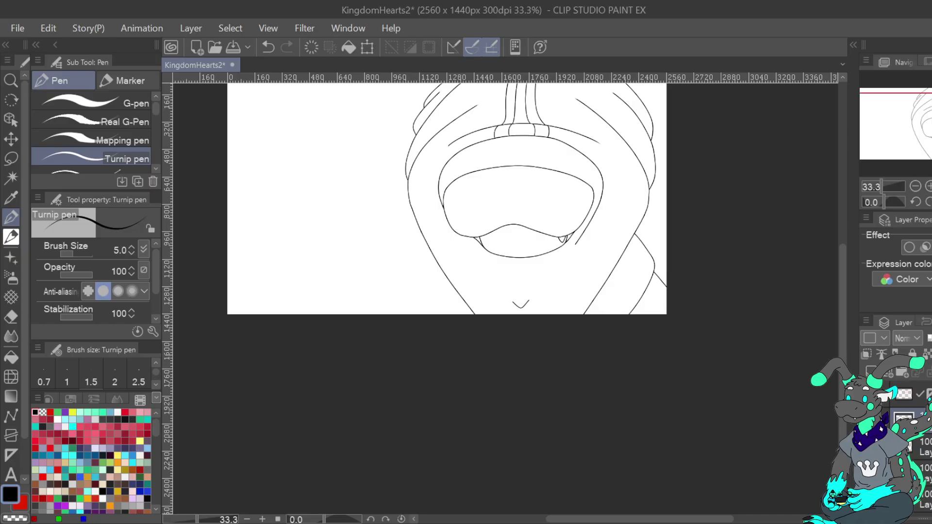
{"action": "left_click", "coordinate": [868, 445]}
{"action": "left_click_drag", "start_coordinate": [456, 194], "coordinate": [464, 205]}
{"action": "left_click_drag", "start_coordinate": [573, 193], "coordinate": [558, 212]}
{"action": "left_click", "coordinate": [868, 445]}
{"action": "left_click", "coordinate": [868, 446]}
{"action": "left_click", "coordinate": [268, 47]}
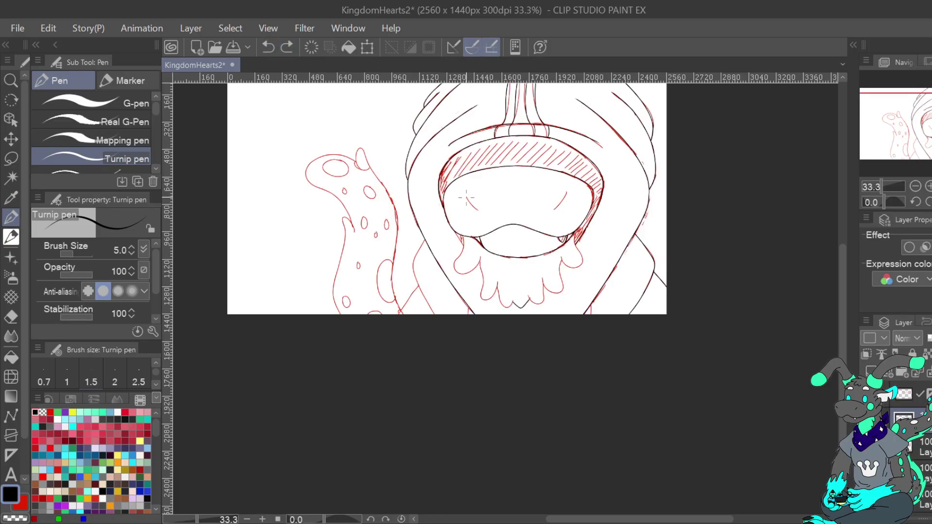
{"action": "left_click_drag", "start_coordinate": [465, 195], "coordinate": [480, 210]}
{"action": "left_click", "coordinate": [869, 469]}
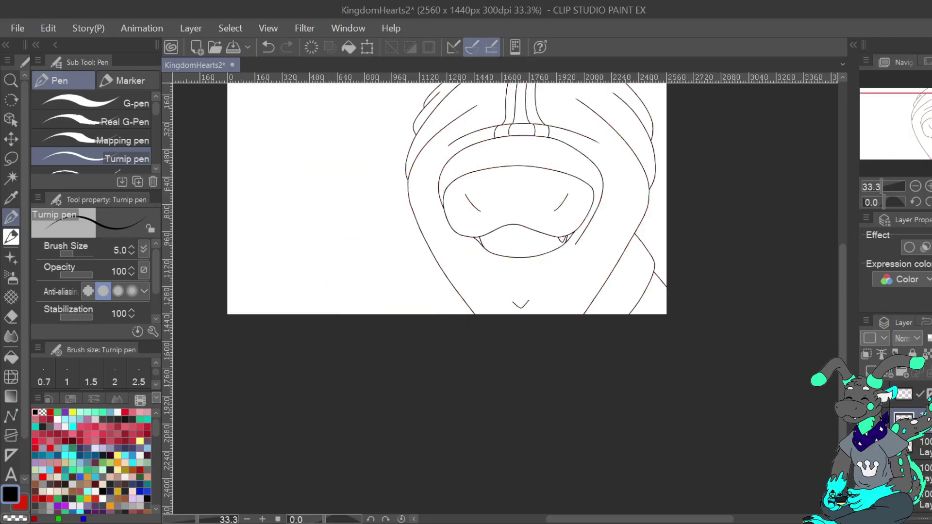
Undo the nostril creases and ink them again as two short curves set slightly wider apart
{"action": "left_click", "coordinate": [267, 47]}
{"action": "left_click_drag", "start_coordinate": [465, 200], "coordinate": [474, 211]}
{"action": "left_click", "coordinate": [267, 47]}
{"action": "left_click", "coordinate": [268, 47]}
{"action": "left_click_drag", "start_coordinate": [458, 197], "coordinate": [469, 211]}
{"action": "left_click_drag", "start_coordinate": [564, 206], "coordinate": [557, 211]}
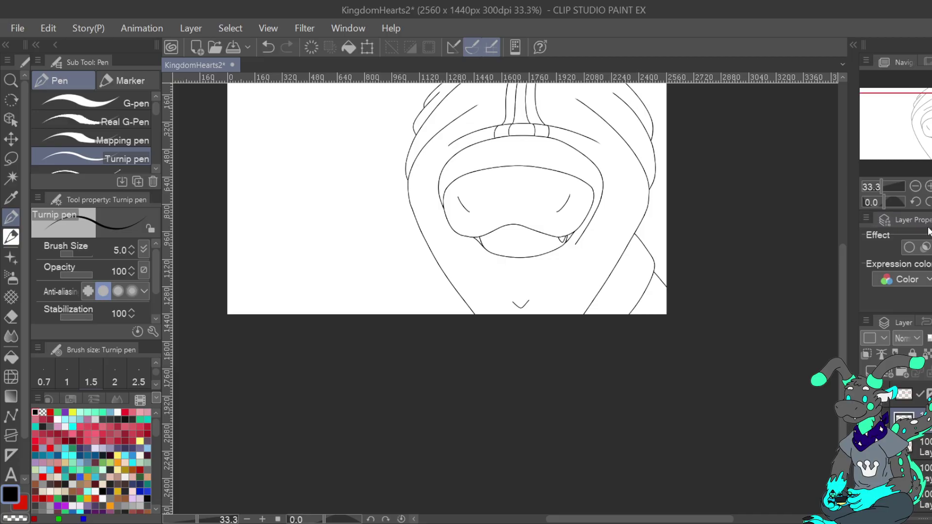
Try to ink a new, narrower contour for the face outline's right side above the fang
{"action": "double_click", "coordinate": [929, 186]}
{"action": "left_click_drag", "start_coordinate": [929, 157], "coordinate": [931, 136]}
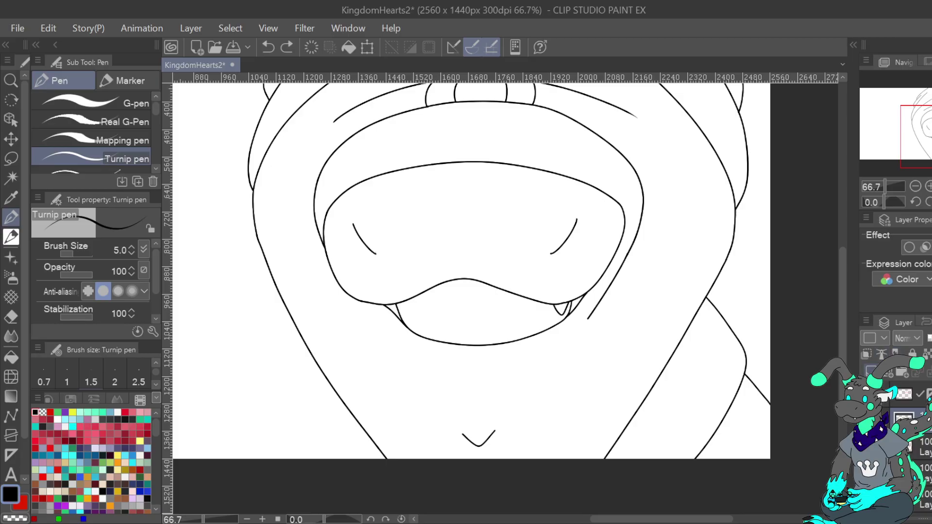
{"action": "left_click_drag", "start_coordinate": [590, 183], "coordinate": [601, 194]}
{"action": "left_click", "coordinate": [267, 48]}
{"action": "mouse_move", "coordinate": [586, 291]}
{"action": "left_mouse_down"}
{"action": "mouse_move", "coordinate": [610, 232]}
{"action": "mouse_move", "coordinate": [606, 192]}
{"action": "mouse_move", "coordinate": [542, 162]}
{"action": "left_mouse_up"}
{"action": "left_click", "coordinate": [266, 48]}
{"action": "mouse_move", "coordinate": [538, 169]}
{"action": "left_mouse_down"}
{"action": "mouse_move", "coordinate": [578, 187]}
{"action": "mouse_move", "coordinate": [595, 213]}
{"action": "mouse_move", "coordinate": [585, 291]}
{"action": "left_mouse_up"}
{"action": "left_click", "coordinate": [268, 47]}
Mirror the canvas and ink a narrower fang-side contour for the face outline, continuing along its top edge
{"action": "key", "text": "h"}
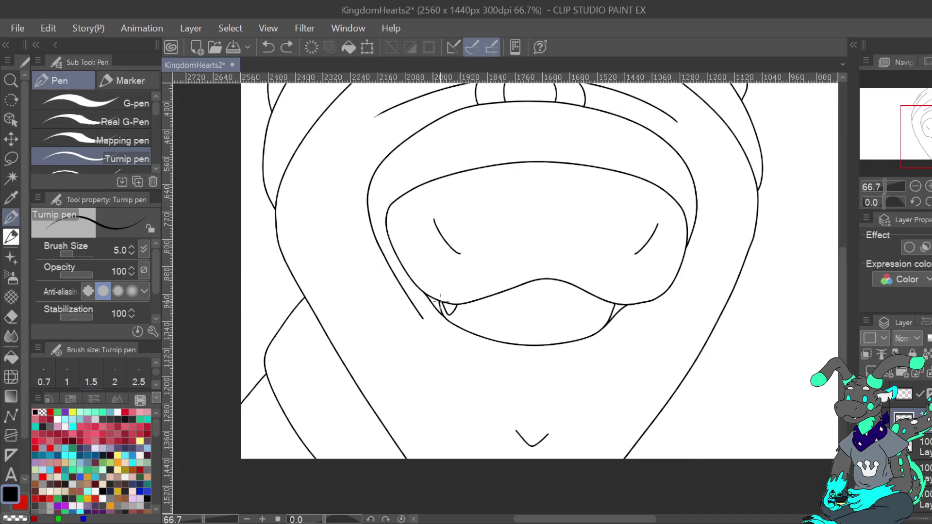
{"action": "mouse_move", "coordinate": [424, 290]}
{"action": "left_mouse_down"}
{"action": "mouse_move", "coordinate": [400, 235]}
{"action": "mouse_move", "coordinate": [409, 192]}
{"action": "left_mouse_up"}
{"action": "mouse_move", "coordinate": [409, 191]}
{"action": "left_mouse_down"}
{"action": "mouse_move", "coordinate": [479, 166]}
{"action": "mouse_move", "coordinate": [565, 162]}
{"action": "left_mouse_up"}
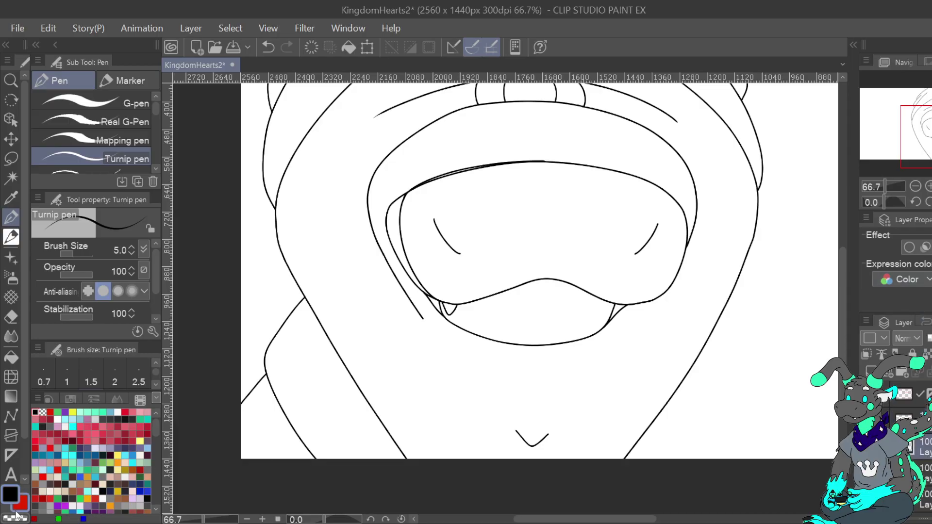
Erase the old fang-side contour and the overlapping upper corner with transparent colour at brush size 11.2
{"action": "left_click", "coordinate": [74, 254]}
{"action": "left_click_drag", "start_coordinate": [74, 255], "coordinate": [76, 254]}
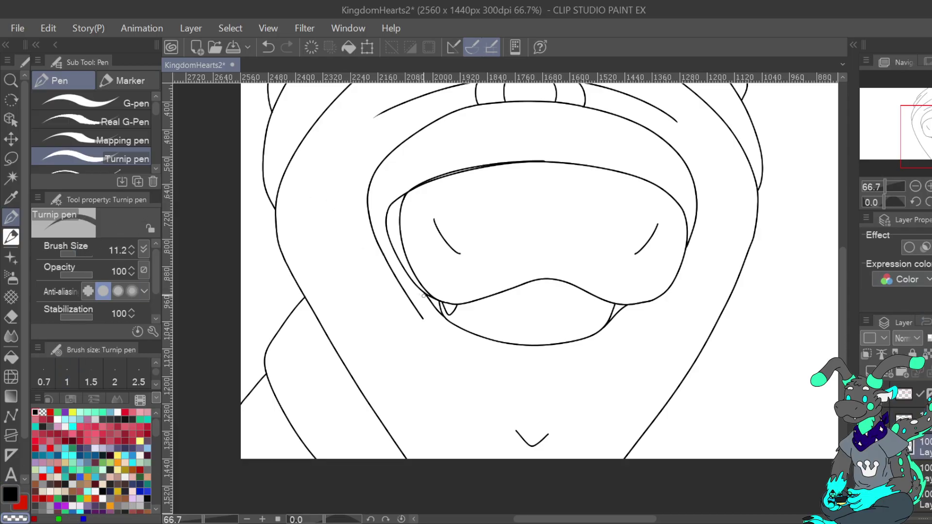
{"action": "mouse_move", "coordinate": [428, 297]}
{"action": "left_mouse_down"}
{"action": "mouse_move", "coordinate": [387, 227]}
{"action": "mouse_move", "coordinate": [387, 209]}
{"action": "mouse_move", "coordinate": [405, 190]}
{"action": "left_mouse_up"}
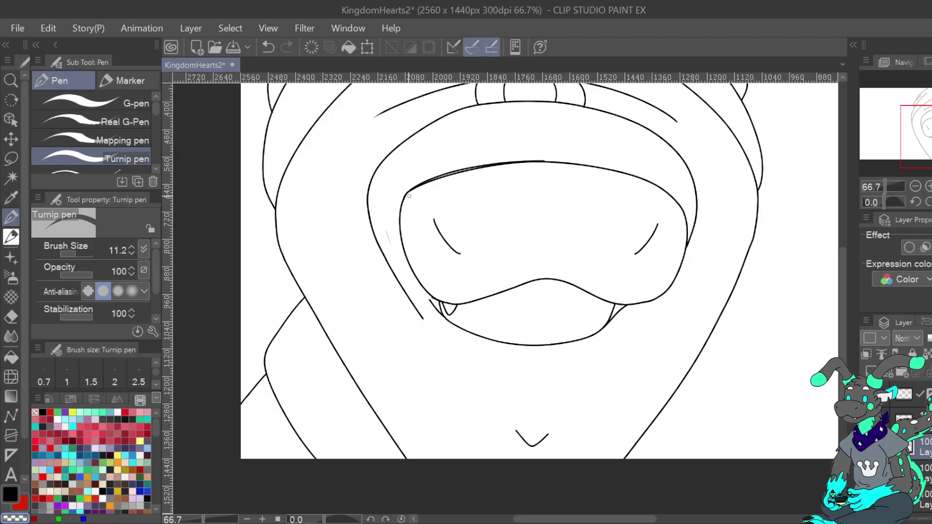
{"action": "mouse_move", "coordinate": [409, 197]}
{"action": "left_mouse_down"}
{"action": "mouse_move", "coordinate": [439, 178]}
{"action": "mouse_move", "coordinate": [531, 159]}
{"action": "left_mouse_up"}
{"action": "left_click", "coordinate": [913, 419]}
{"action": "left_click_drag", "start_coordinate": [412, 189], "coordinate": [400, 218]}
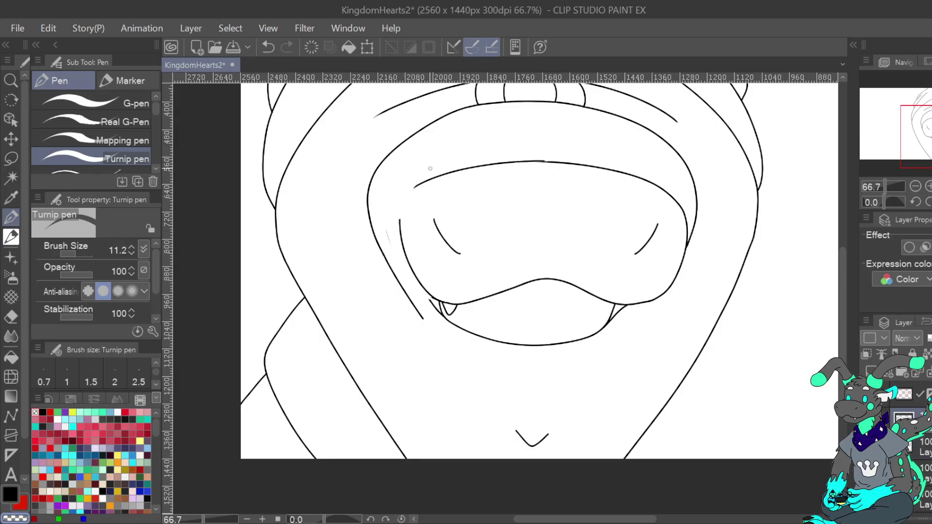
Return to black at brush size 5.0 and try to bridge the gap at the face outline's upper corner
{"action": "left_click", "coordinate": [8, 489]}
{"action": "left_click", "coordinate": [133, 253]}
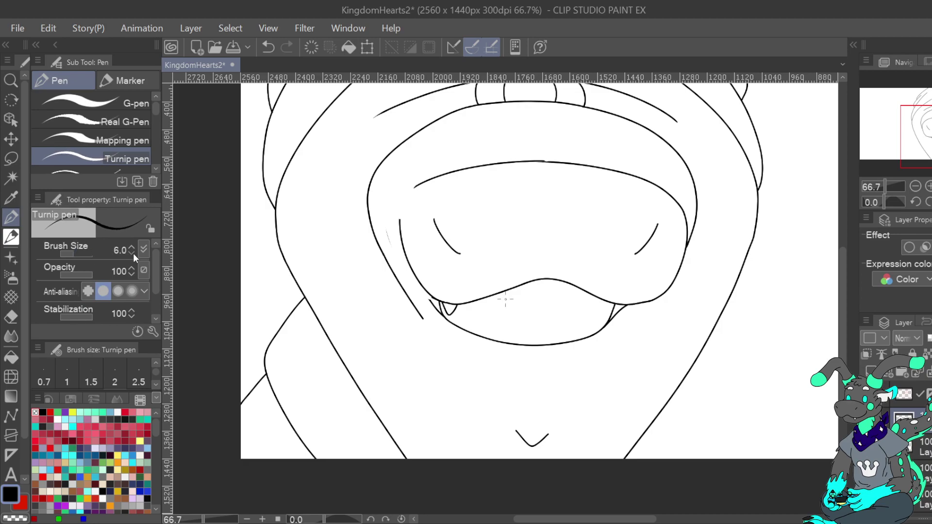
{"action": "left_click", "coordinate": [133, 247]}
{"action": "left_click", "coordinate": [132, 252]}
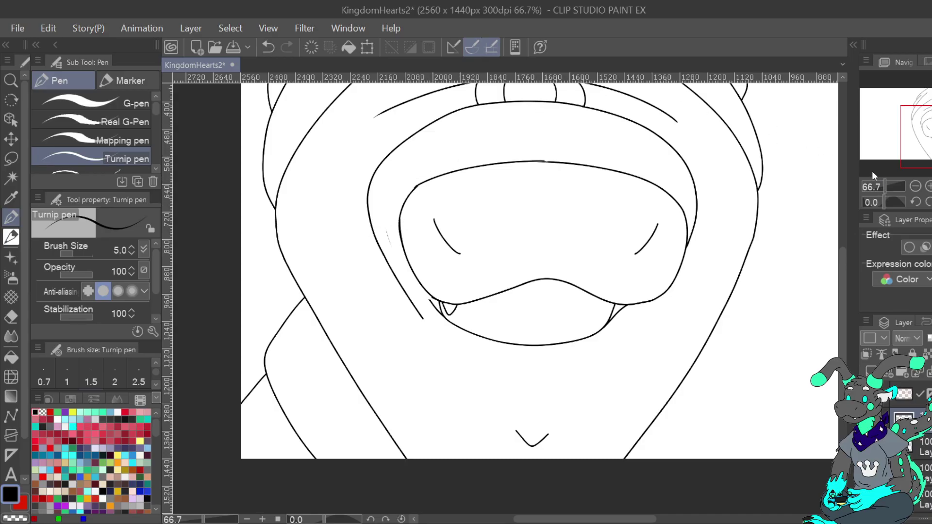
{"action": "key", "text": "ctrl+z"}
{"action": "left_click_drag", "start_coordinate": [420, 183], "coordinate": [399, 222]}
{"action": "key", "text": "ctrl+z"}
Ink a smooth rounded upper corner joining the face outline's fang side to its top edge
{"action": "scroll", "coordinate": [510, 201], "scroll_direction": "up", "scroll_amount": 3}
{"action": "left_click_drag", "start_coordinate": [339, 272], "coordinate": [573, 297]}
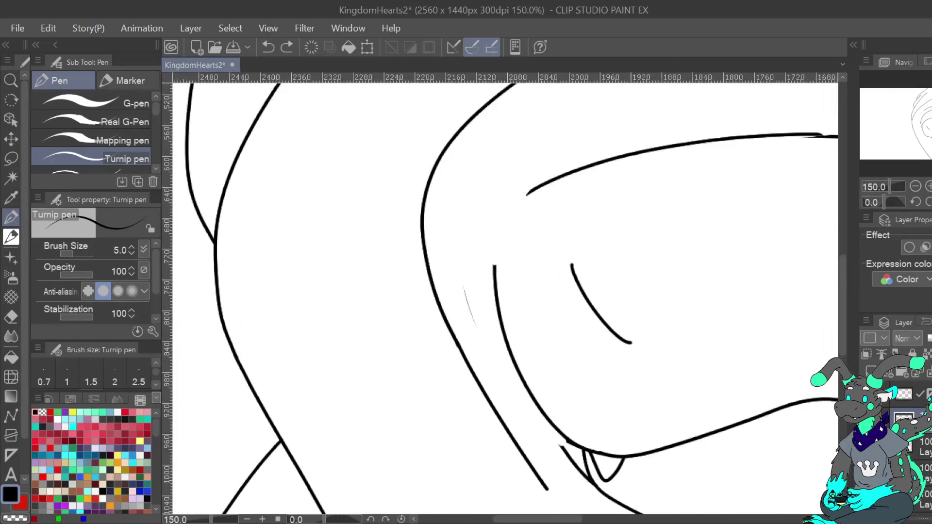
{"action": "mouse_move", "coordinate": [494, 268]}
{"action": "left_mouse_down"}
{"action": "mouse_move", "coordinate": [505, 220]}
{"action": "mouse_move", "coordinate": [532, 189]}
{"action": "left_mouse_up"}
{"action": "key", "text": "ctrl+z"}
{"action": "mouse_move", "coordinate": [524, 194]}
{"action": "left_mouse_down"}
{"action": "mouse_move", "coordinate": [500, 227]}
{"action": "mouse_move", "coordinate": [494, 269]}
{"action": "left_mouse_up"}
{"action": "key", "text": "ctrl+z"}
{"action": "mouse_move", "coordinate": [494, 267]}
{"action": "left_mouse_down"}
{"action": "mouse_move", "coordinate": [505, 219]}
{"action": "mouse_move", "coordinate": [536, 187]}
{"action": "left_mouse_up"}
Unmirror the canvas and erase the overlapping line end in the middle of the face outline's top edge with transparent colour
{"action": "left_click", "coordinate": [14, 518]}
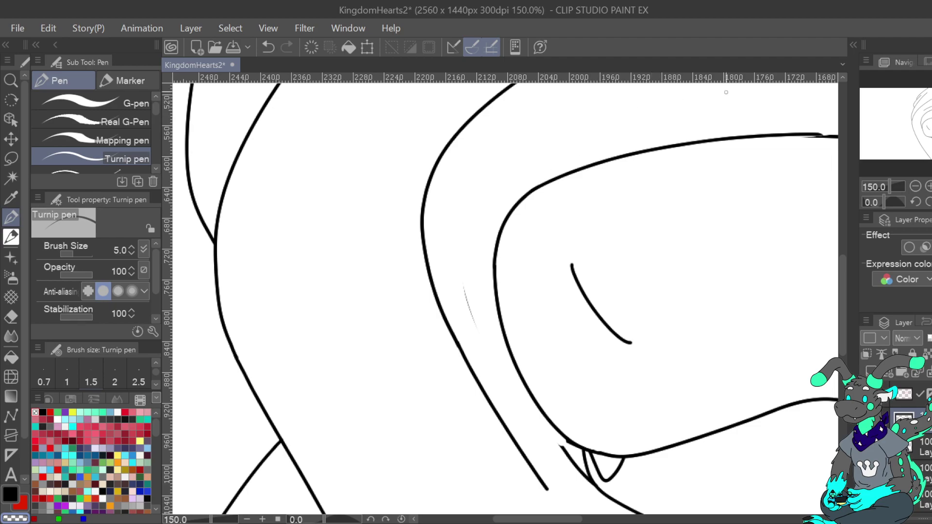
{"action": "left_click", "coordinate": [915, 186]}
{"action": "left_click", "coordinate": [916, 186]}
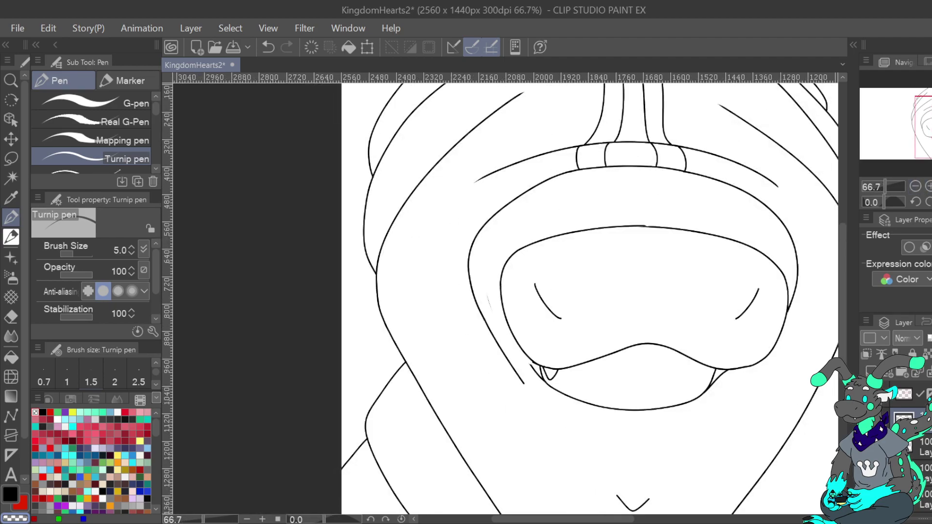
{"action": "key", "text": "h"}
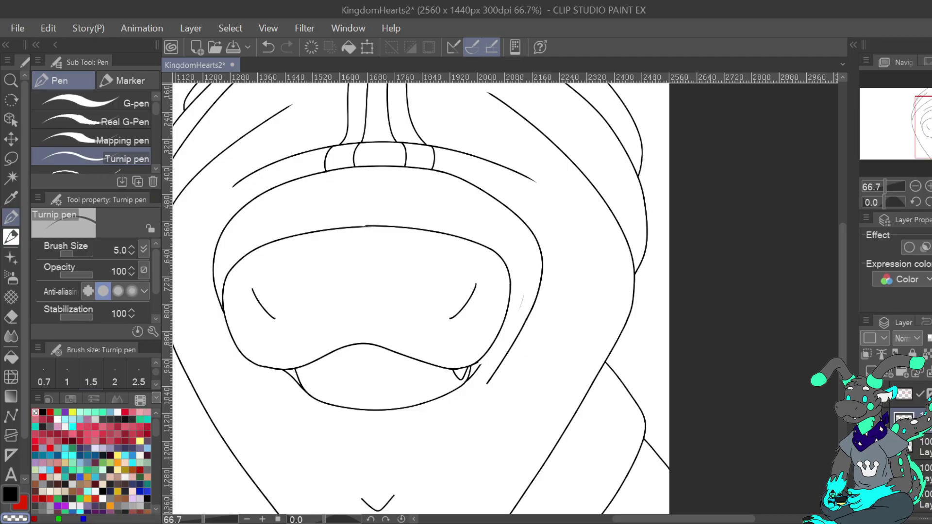
{"action": "key", "text": "ctrl+plus"}
{"action": "key", "text": "ctrl+plus"}
{"action": "key", "text": "ctrl+plus"}
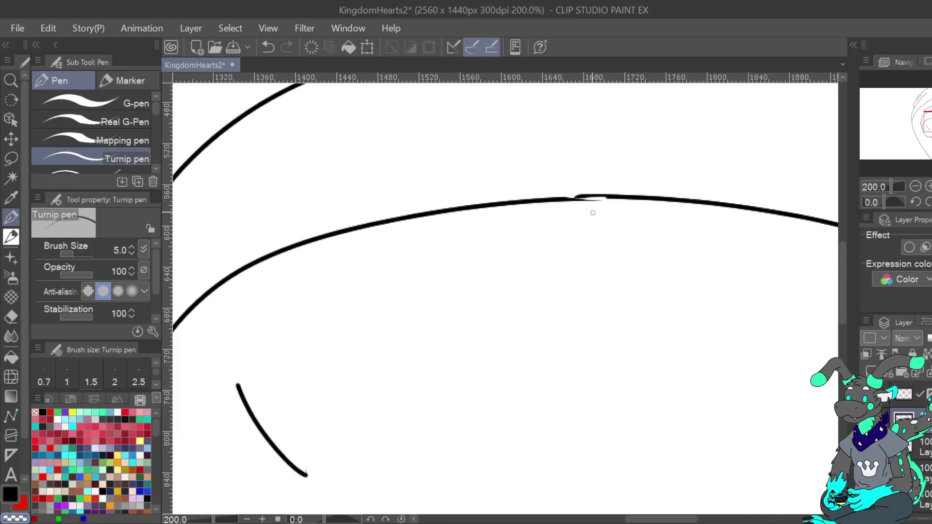
{"action": "left_click", "coordinate": [269, 48]}
{"action": "left_click", "coordinate": [924, 449]}
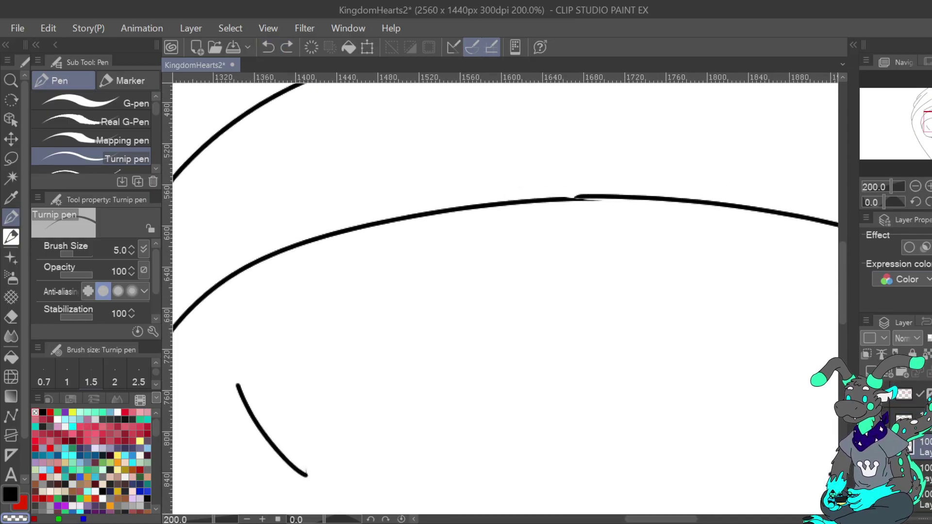
{"action": "mouse_move", "coordinate": [572, 198]}
{"action": "left_mouse_down"}
{"action": "mouse_move", "coordinate": [588, 199]}
{"action": "mouse_move", "coordinate": [517, 204]}
{"action": "mouse_move", "coordinate": [538, 203]}
{"action": "left_mouse_up"}
Ink black strokes bridging the gap in the face outline's top edge, undoing the excess stroke
{"action": "left_click", "coordinate": [10, 494]}
{"action": "left_click_drag", "start_coordinate": [494, 204], "coordinate": [593, 195]}
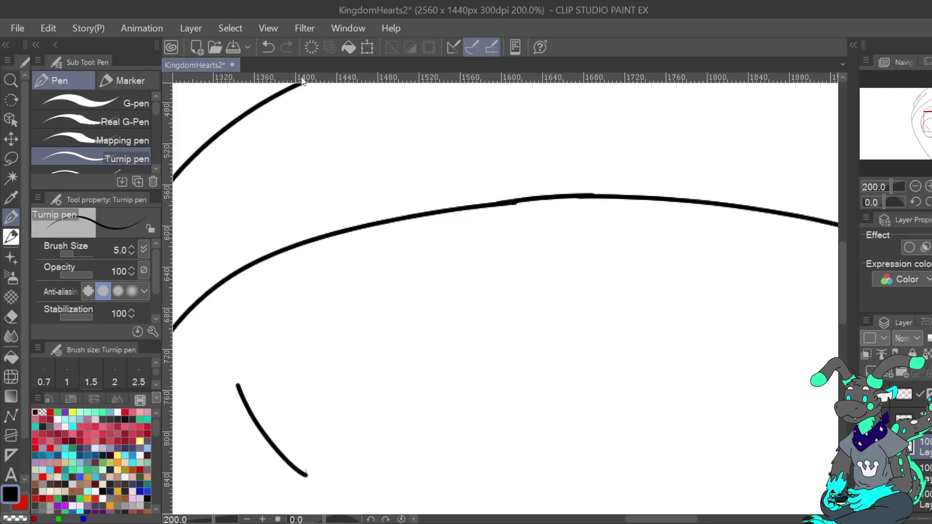
{"action": "left_click_drag", "start_coordinate": [412, 216], "coordinate": [602, 196]}
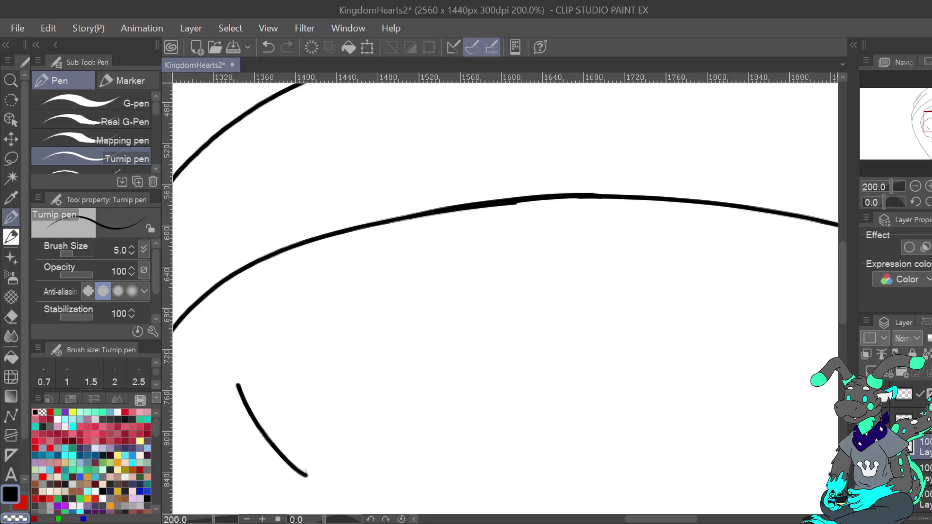
{"action": "left_click_drag", "start_coordinate": [388, 227], "coordinate": [562, 198]}
{"action": "key", "text": "ctrl+z"}
{"action": "key", "text": "ctrl+z"}
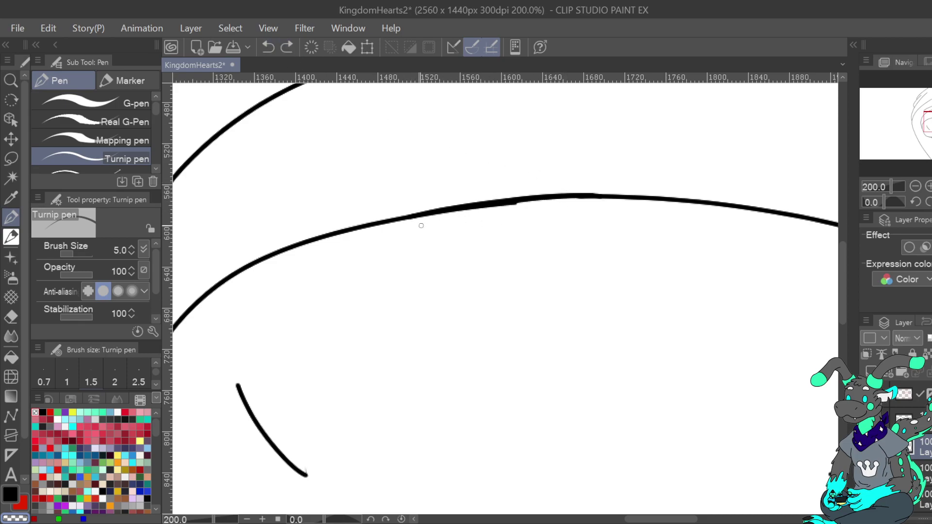
Thin the thickened stretch of the face outline's top edge with transparent colour along both sides of the line
{"action": "mouse_move", "coordinate": [417, 222]}
{"action": "left_mouse_down"}
{"action": "mouse_move", "coordinate": [551, 202]}
{"action": "mouse_move", "coordinate": [615, 201]}
{"action": "left_mouse_up"}
{"action": "left_click_drag", "start_coordinate": [417, 205], "coordinate": [602, 195]}
{"action": "left_click", "coordinate": [915, 202]}
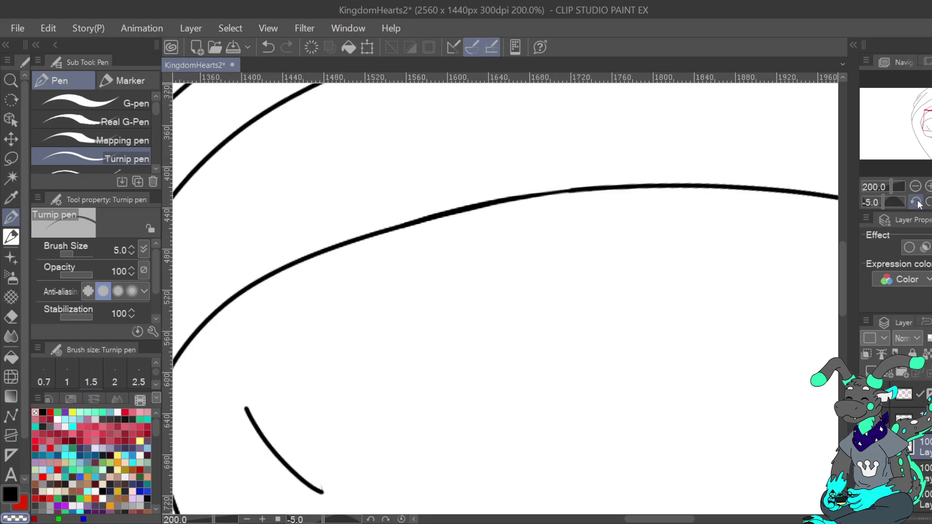
{"action": "left_click", "coordinate": [914, 202]}
{"action": "left_click", "coordinate": [915, 202]}
{"action": "left_click", "coordinate": [915, 202]}
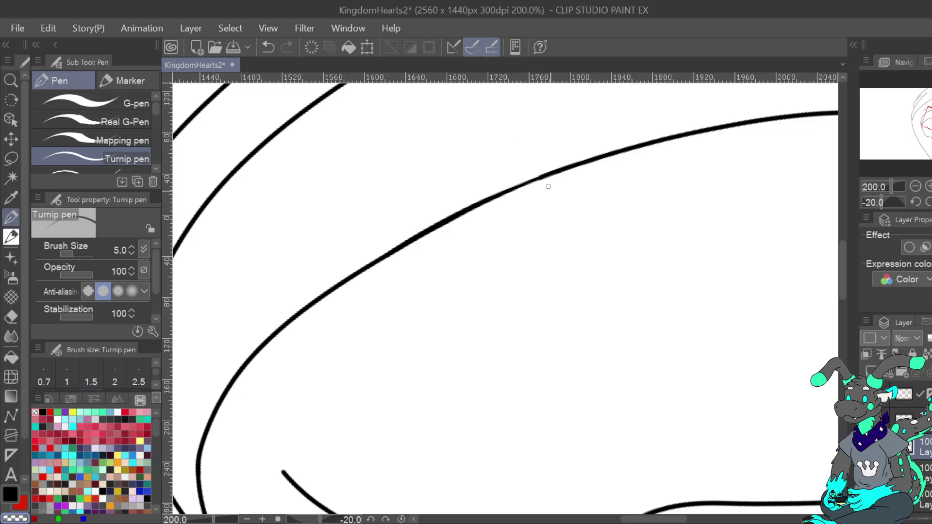
{"action": "key", "text": "ctrl+z"}
{"action": "left_click_drag", "start_coordinate": [480, 199], "coordinate": [569, 163]}
{"action": "left_click_drag", "start_coordinate": [396, 243], "coordinate": [506, 177]}
Erase the piece of the mouth line directly above the fang with transparent colour
{"action": "left_click", "coordinate": [921, 186]}
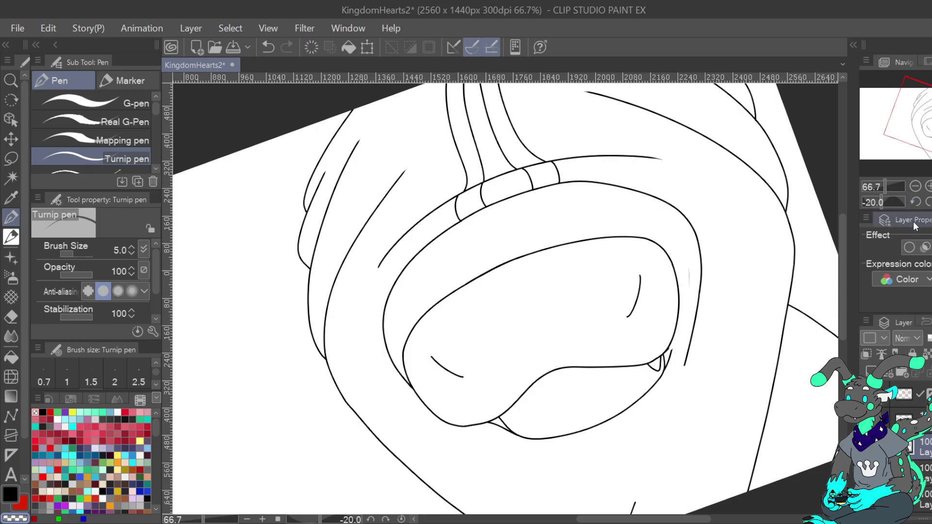
{"action": "left_click", "coordinate": [927, 187]}
{"action": "left_click", "coordinate": [927, 186]}
{"action": "left_click_drag", "start_coordinate": [776, 311], "coordinate": [344, 242]}
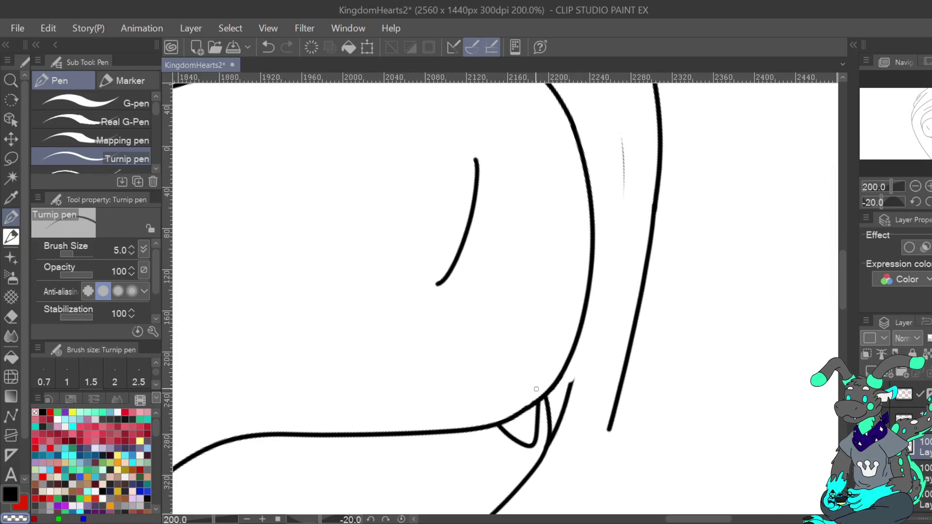
{"action": "mouse_move", "coordinate": [511, 416]}
{"action": "left_mouse_down"}
{"action": "mouse_move", "coordinate": [530, 397]}
{"action": "mouse_move", "coordinate": [508, 422]}
{"action": "left_mouse_up"}
{"action": "key", "text": "ctrl+z"}
{"action": "left_click", "coordinate": [917, 409]}
{"action": "left_click_drag", "start_coordinate": [536, 394], "coordinate": [533, 404]}
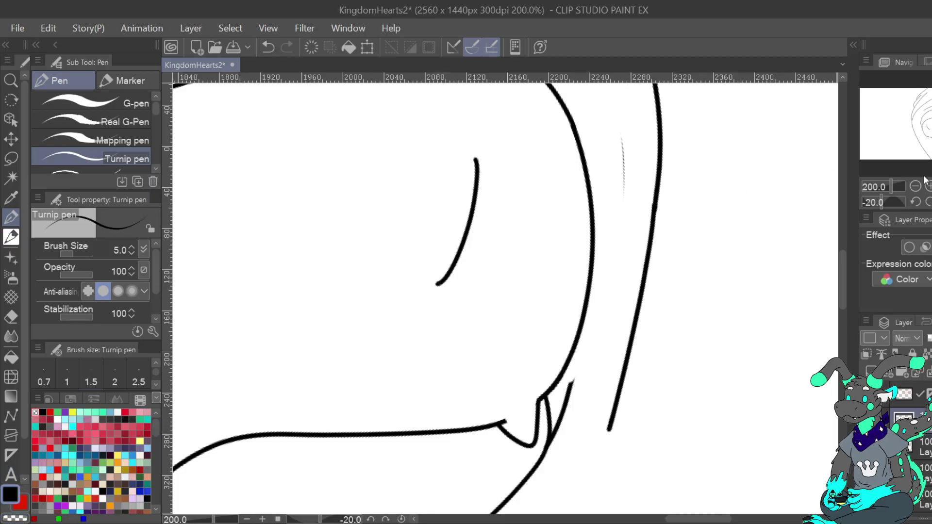
Rotate the view to 80 degrees, ink a clean line across the fang's base in black, and straighten the view
{"action": "left_click", "coordinate": [927, 201]}
{"action": "left_click", "coordinate": [928, 202]}
{"action": "left_click", "coordinate": [928, 201]}
{"action": "left_click", "coordinate": [927, 201]}
{"action": "left_click", "coordinate": [927, 202]}
{"action": "left_click", "coordinate": [928, 201]}
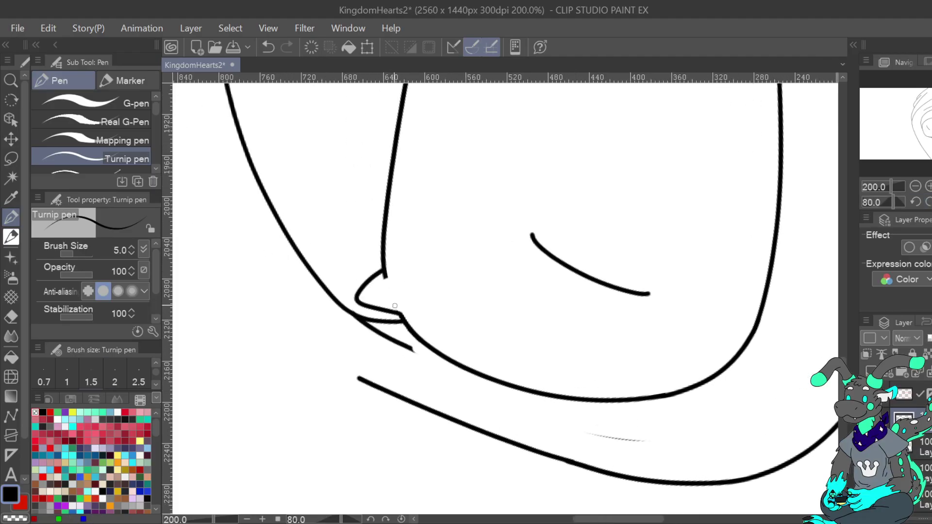
{"action": "left_click_drag", "start_coordinate": [400, 313], "coordinate": [382, 270]}
{"action": "key", "text": "ctrl+@"}
{"action": "key", "text": "ctrl+0"}
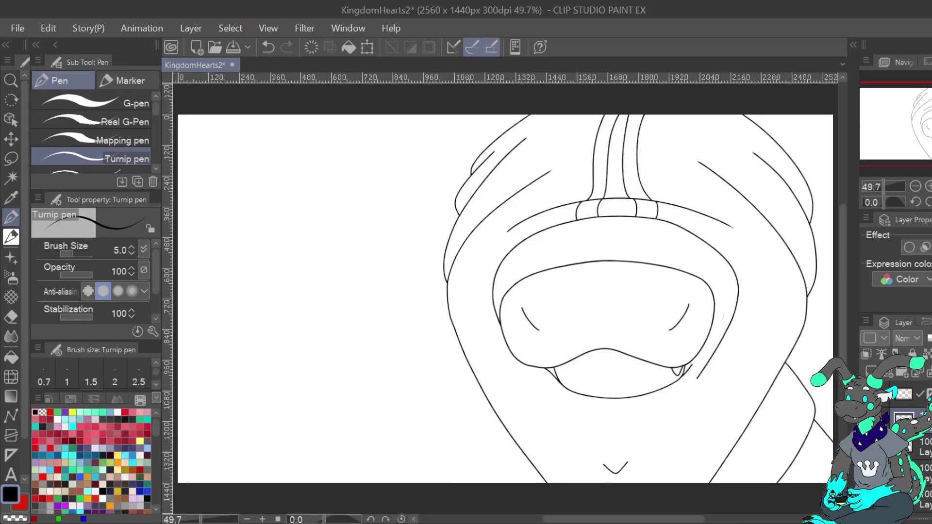
Erase the faint stray stroke between the face outline and the hood opening with transparent colour, and switch back to black
{"action": "key", "text": "ctrl+plus"}
{"action": "key", "text": "ctrl+plus"}
{"action": "key", "text": "ctrl+plus"}
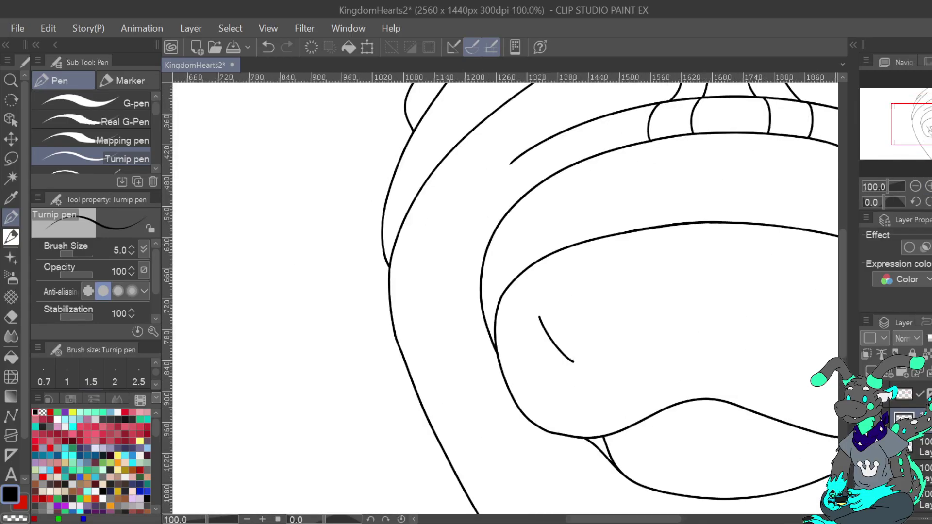
{"action": "left_click_drag", "start_coordinate": [606, 289], "coordinate": [298, 237]}
{"action": "left_click", "coordinate": [14, 518]}
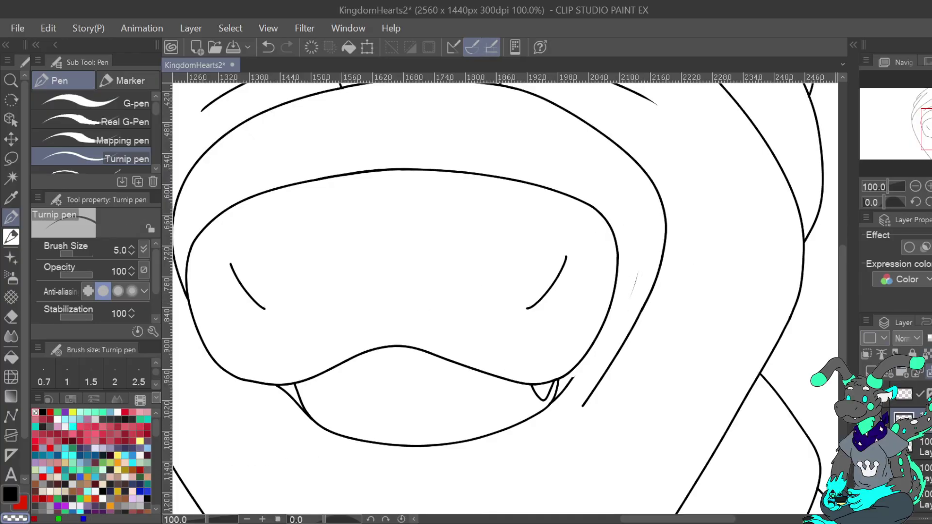
{"action": "left_click_drag", "start_coordinate": [633, 290], "coordinate": [639, 270]}
{"action": "key", "text": "c"}
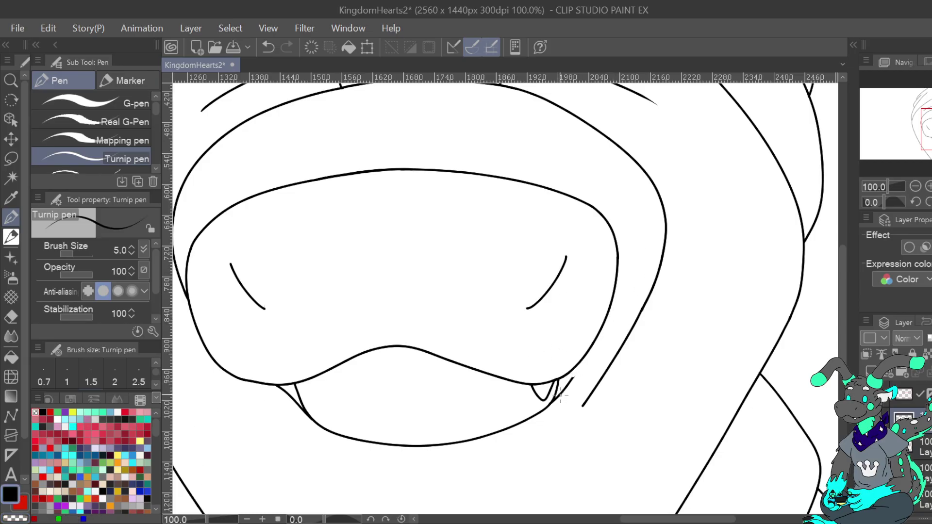
{"action": "left_click_drag", "start_coordinate": [570, 381], "coordinate": [584, 350]}
{"action": "key", "text": "ctrl+z"}
{"action": "left_click_drag", "start_coordinate": [586, 363], "coordinate": [587, 346]}
{"action": "left_click", "coordinate": [268, 47]}
Erase the overlapping lines beside the fang and the end of the lower mouth line with transparent colour, and switch back to black
{"action": "left_click", "coordinate": [23, 519]}
{"action": "left_click_drag", "start_coordinate": [572, 373], "coordinate": [554, 403]}
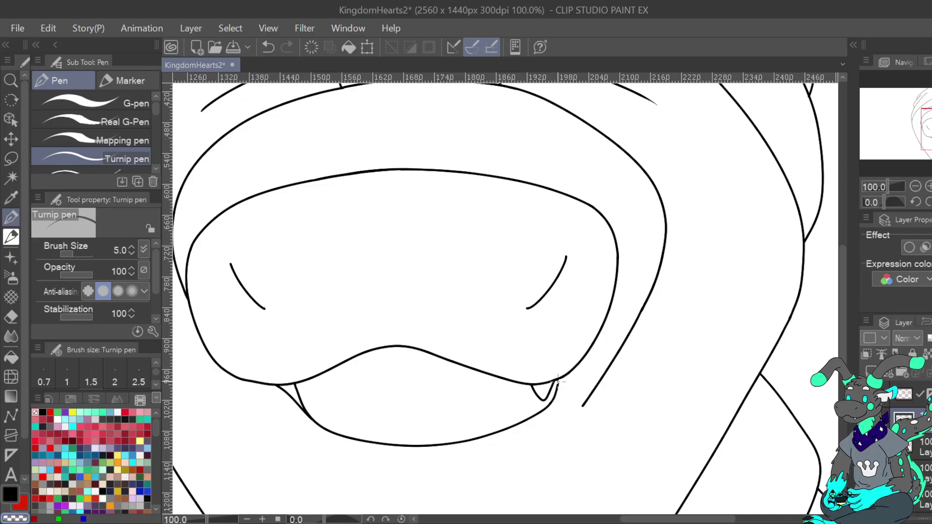
{"action": "left_click", "coordinate": [928, 186]}
{"action": "left_click_drag", "start_coordinate": [835, 396], "coordinate": [792, 193]}
{"action": "mouse_move", "coordinate": [537, 259]}
{"action": "left_mouse_down"}
{"action": "mouse_move", "coordinate": [522, 307]}
{"action": "mouse_move", "coordinate": [496, 324]}
{"action": "mouse_move", "coordinate": [515, 308]}
{"action": "left_mouse_up"}
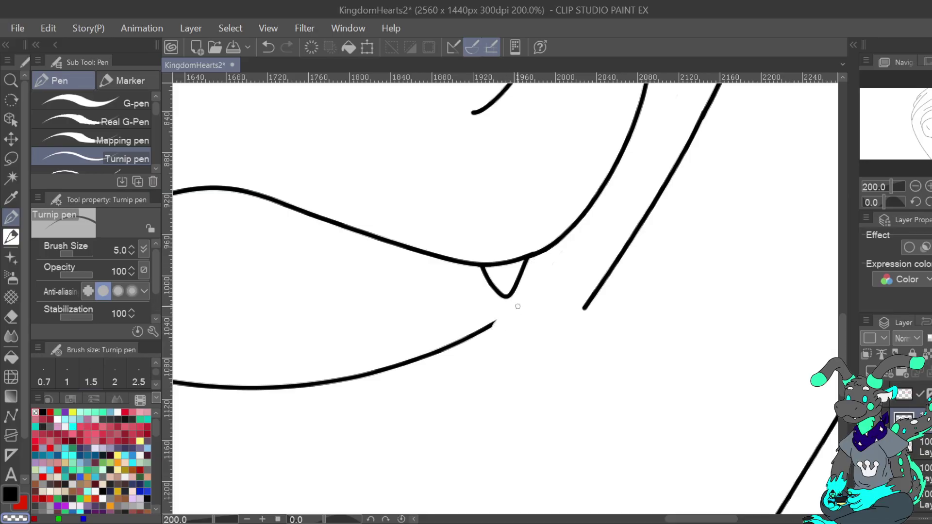
{"action": "left_click", "coordinate": [10, 494]}
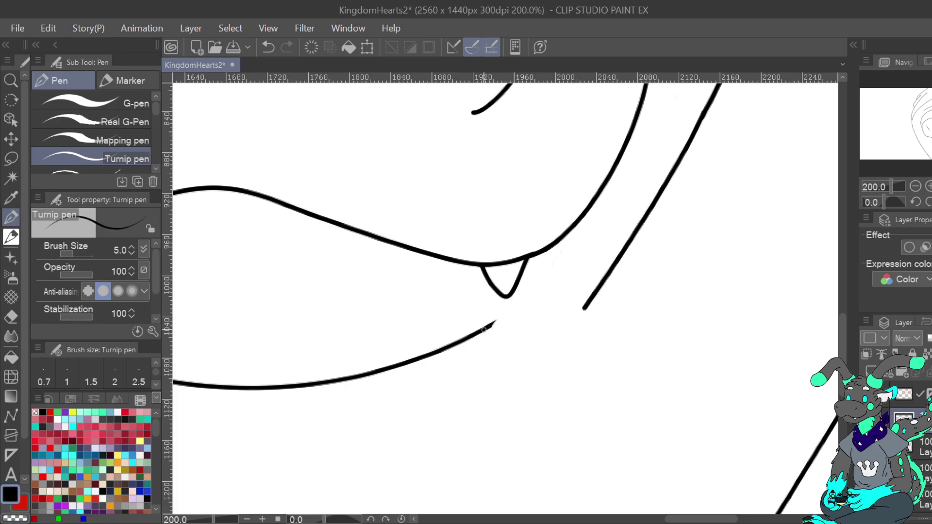
{"action": "mouse_move", "coordinate": [486, 330]}
{"action": "left_mouse_down"}
{"action": "mouse_move", "coordinate": [537, 291]}
{"action": "mouse_move", "coordinate": [617, 261]}
{"action": "left_mouse_up"}
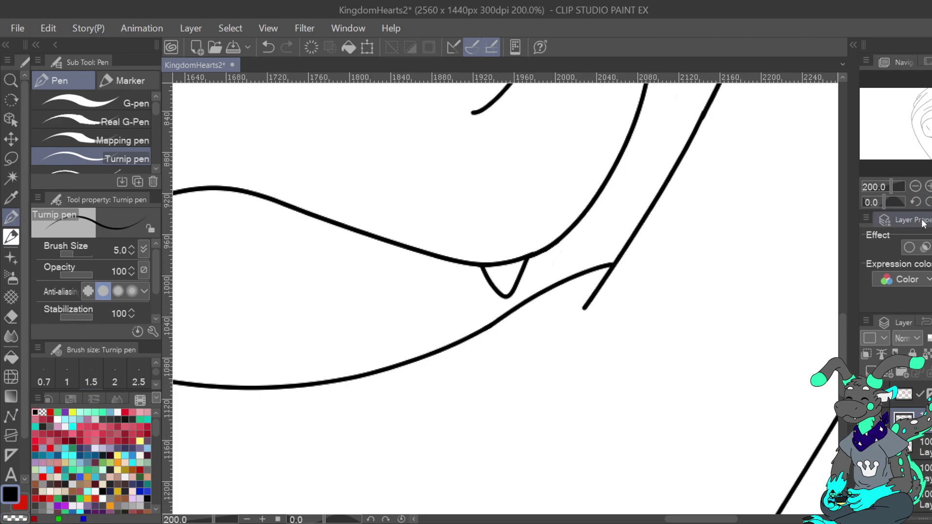
{"action": "left_click", "coordinate": [916, 186]}
{"action": "left_click", "coordinate": [915, 186]}
{"action": "left_click", "coordinate": [917, 186]}
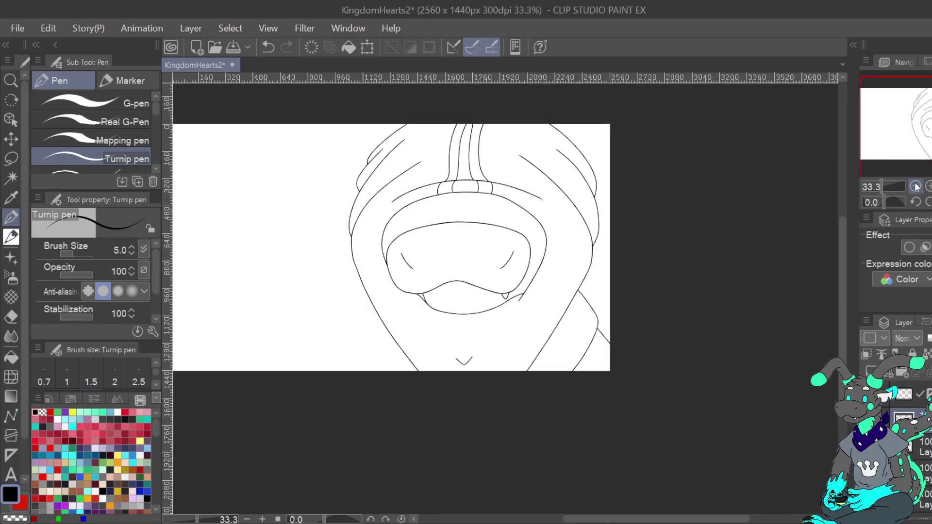
{"action": "left_click", "coordinate": [928, 187]}
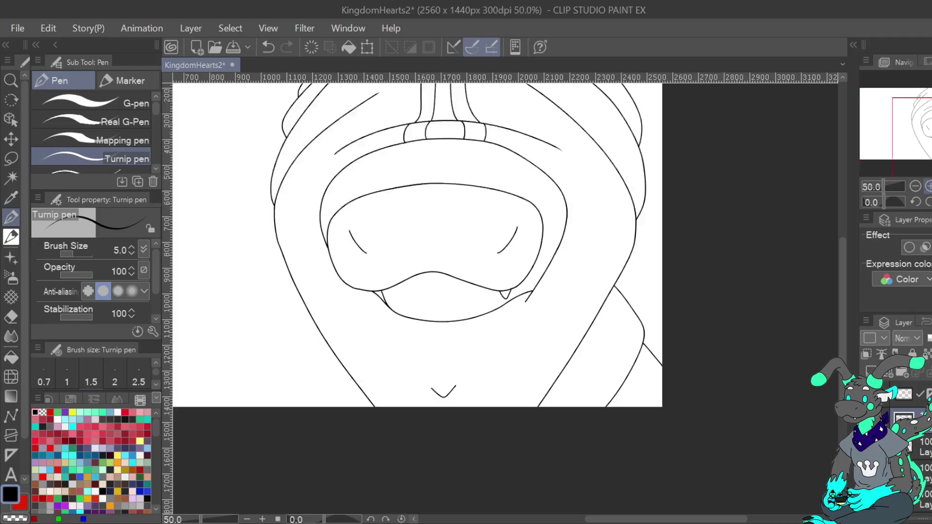
{"action": "left_click", "coordinate": [928, 186]}
{"action": "key", "text": "ctrl+z"}
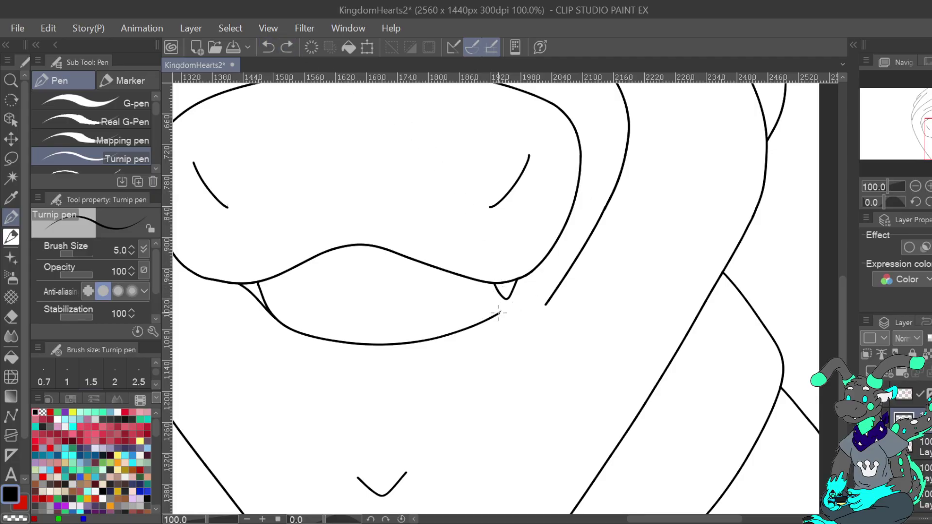
{"action": "left_click_drag", "start_coordinate": [498, 313], "coordinate": [571, 267]}
{"action": "key", "text": "ctrl+z"}
{"action": "left_click_drag", "start_coordinate": [516, 297], "coordinate": [563, 278]}
{"action": "left_click", "coordinate": [269, 48]}
Extend the lower mouth line in black past the fang to the hood opening following the red sketch, hide the sketch, and trim the overshoot
{"action": "left_click", "coordinate": [866, 447]}
{"action": "left_click_drag", "start_coordinate": [498, 315], "coordinate": [579, 259]}
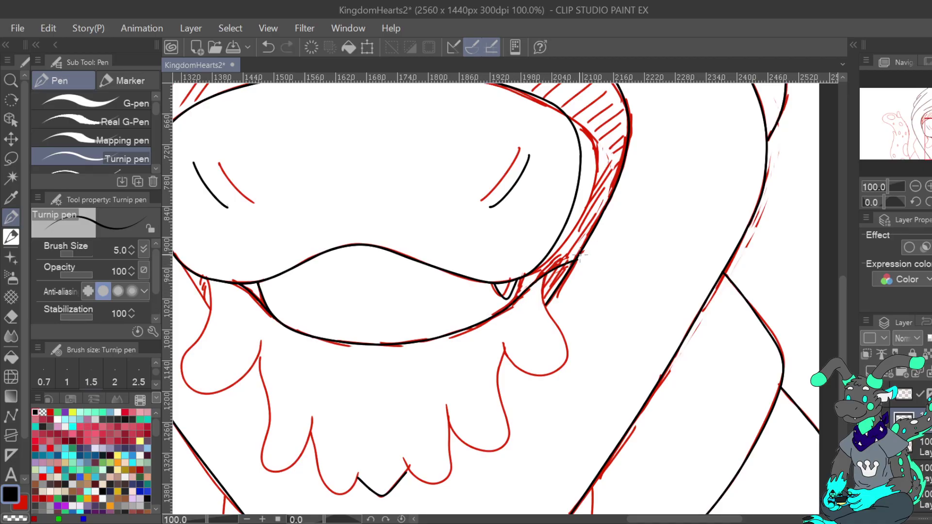
{"action": "left_click", "coordinate": [866, 447]}
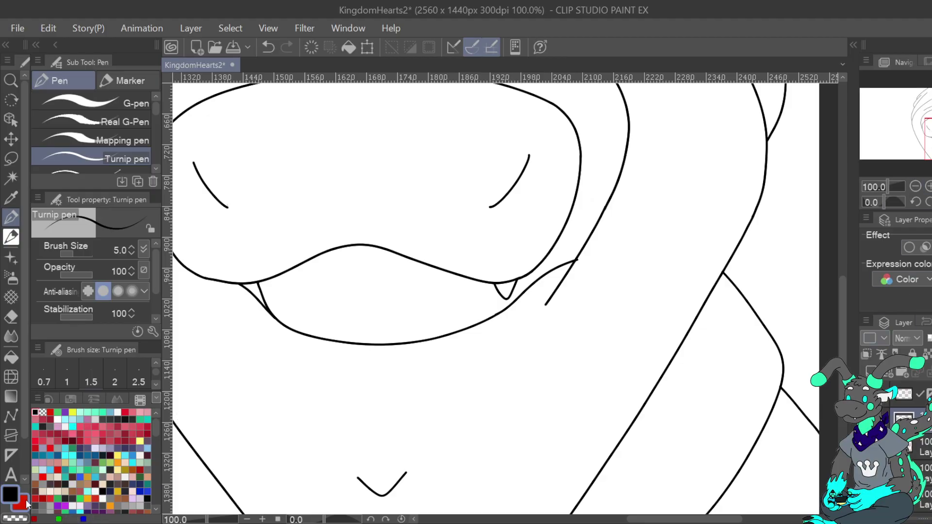
{"action": "scroll", "coordinate": [514, 306], "scroll_direction": "up", "scroll_amount": 2}
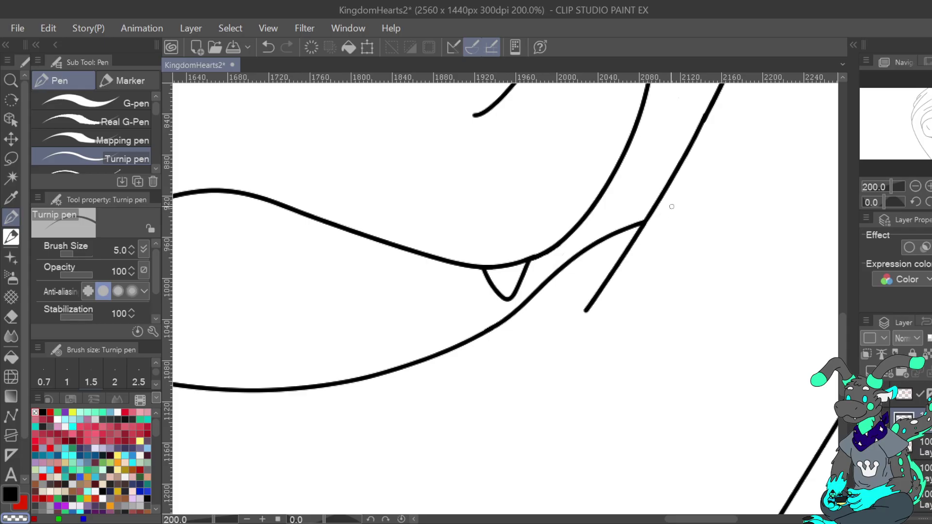
Show the red sketch and ink a small rounded curve in black against the inner edge of the hood opening, beside the face
{"action": "left_click", "coordinate": [916, 186]}
{"action": "left_click", "coordinate": [915, 186]}
{"action": "left_click", "coordinate": [916, 186]}
{"action": "left_click", "coordinate": [916, 186]}
{"action": "left_click", "coordinate": [916, 186]}
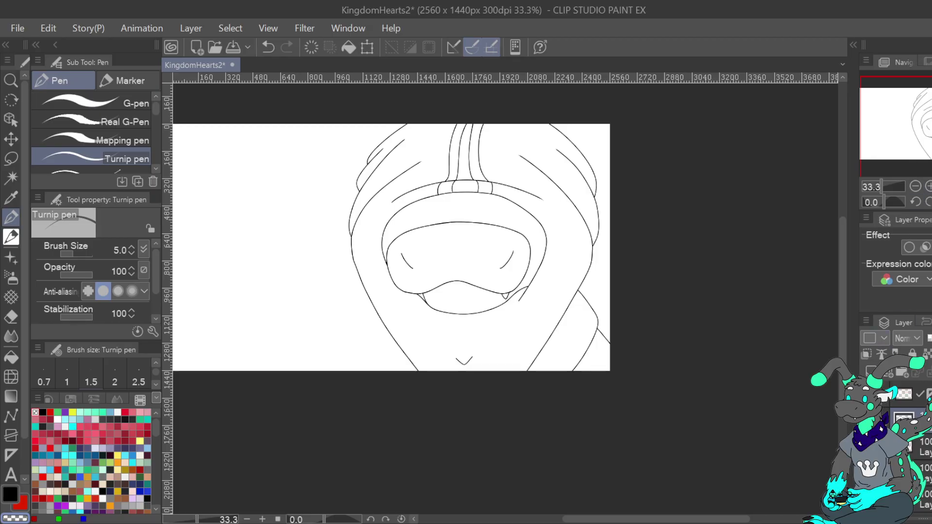
{"action": "left_click", "coordinate": [867, 447]}
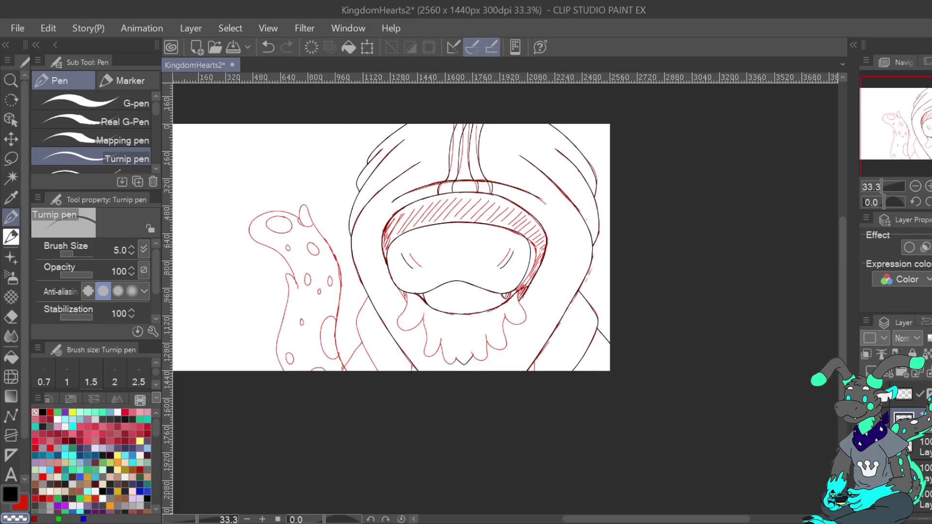
{"action": "left_click", "coordinate": [928, 186]}
{"action": "left_click", "coordinate": [929, 187]}
{"action": "left_click", "coordinate": [928, 186]}
{"action": "left_click", "coordinate": [928, 187]}
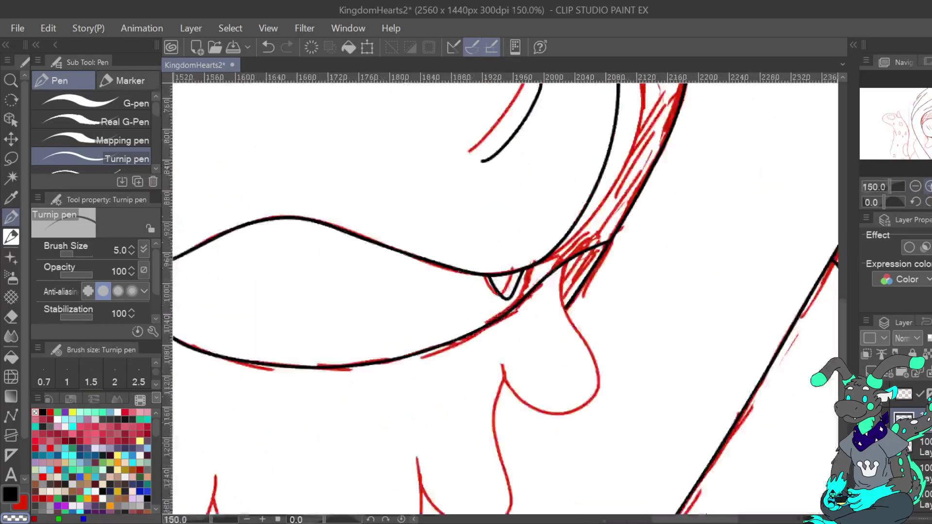
{"action": "left_click", "coordinate": [915, 186]}
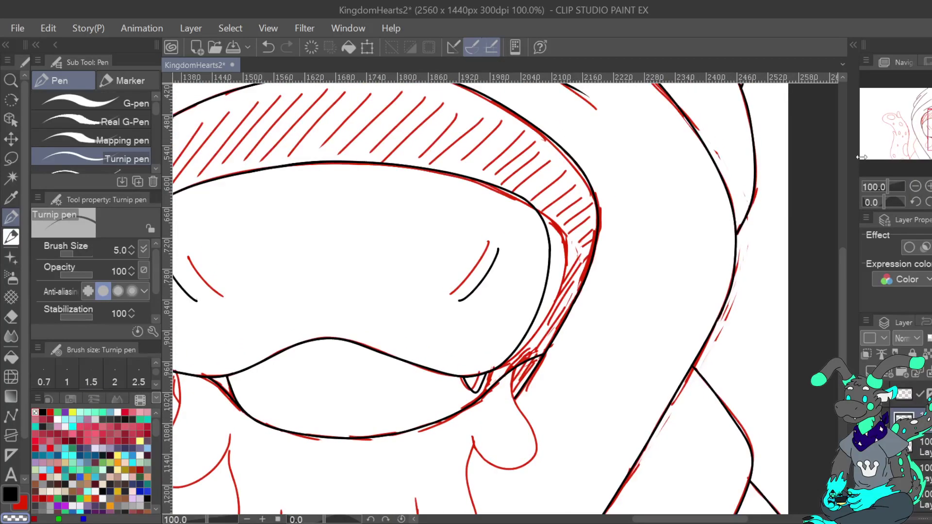
{"action": "mouse_move", "coordinate": [594, 252]}
{"action": "left_mouse_down"}
{"action": "mouse_move", "coordinate": [558, 286]}
{"action": "mouse_move", "coordinate": [562, 323]}
{"action": "left_mouse_up"}
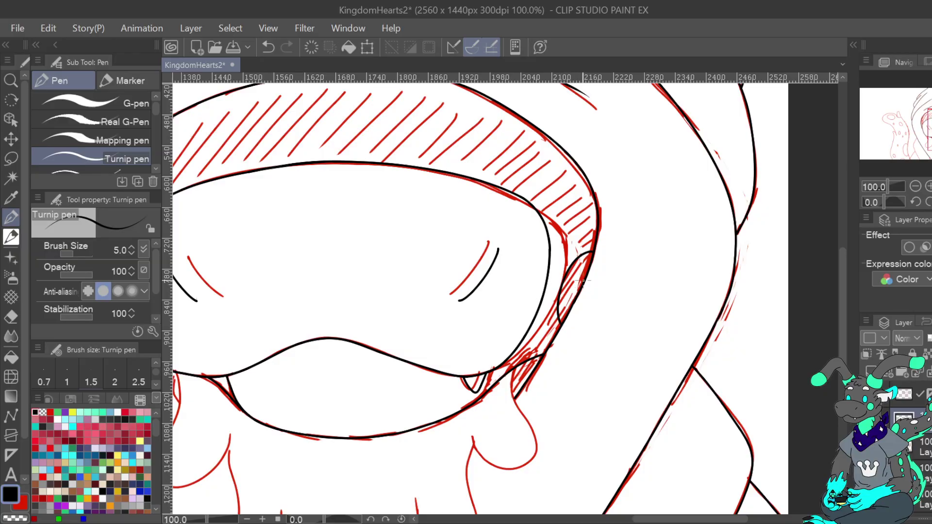
Try inking a short black line from the face outline's lower corner to the start of the sketched fringe
{"action": "left_click", "coordinate": [915, 186]}
{"action": "left_click", "coordinate": [915, 187]}
{"action": "left_click", "coordinate": [915, 186]}
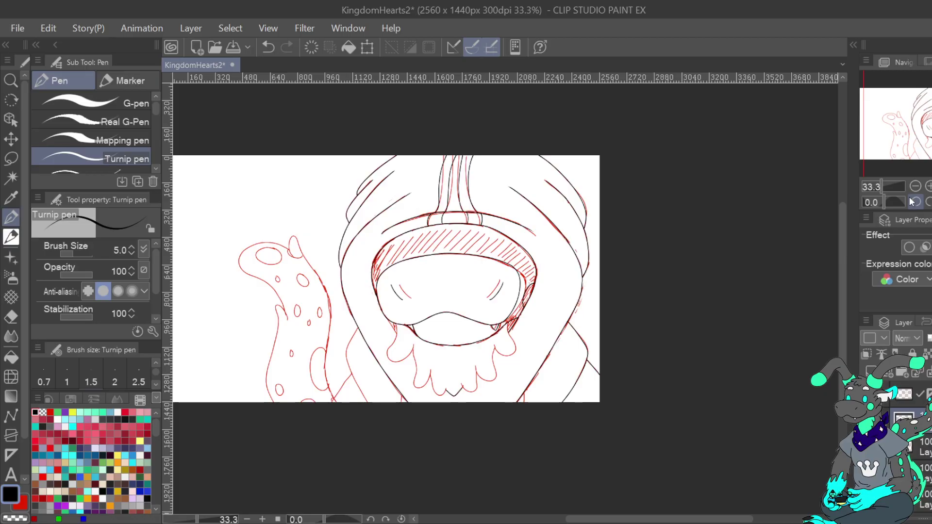
{"action": "left_click", "coordinate": [929, 186]}
{"action": "left_click", "coordinate": [928, 186]}
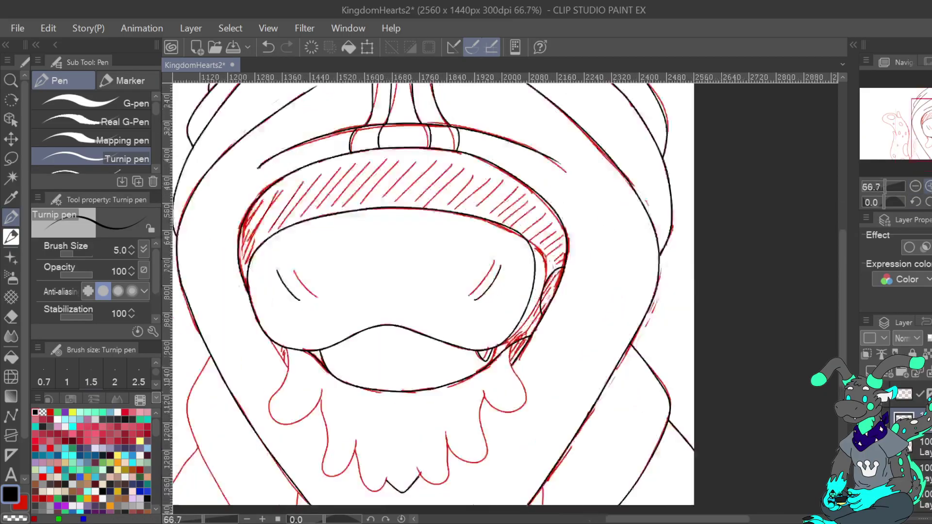
{"action": "left_click", "coordinate": [929, 186]}
{"action": "left_click", "coordinate": [929, 186]}
{"action": "left_click_drag", "start_coordinate": [931, 130], "coordinate": [931, 143]}
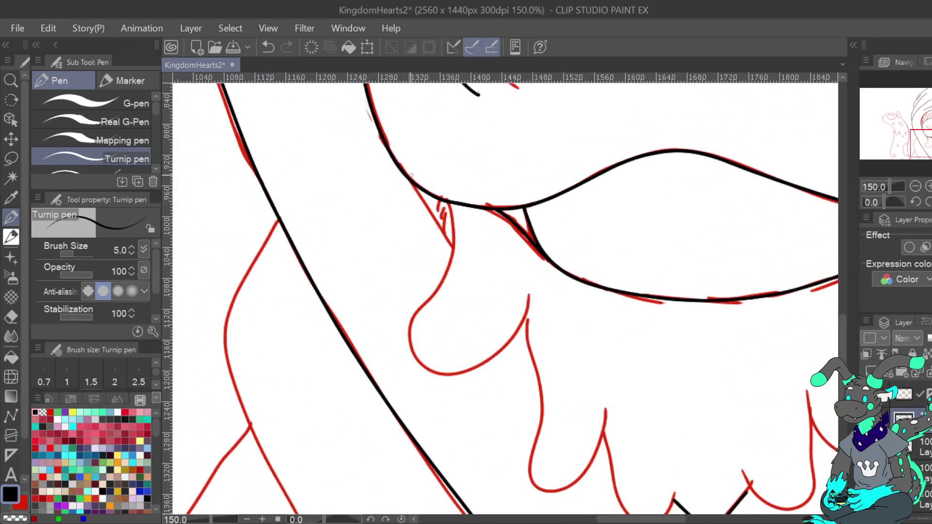
{"action": "left_click_drag", "start_coordinate": [410, 179], "coordinate": [454, 245]}
Try inking the scalloped fringe down to the chin tip with the red sketch hidden, and undo back past the short line above it
{"action": "left_click", "coordinate": [915, 186]}
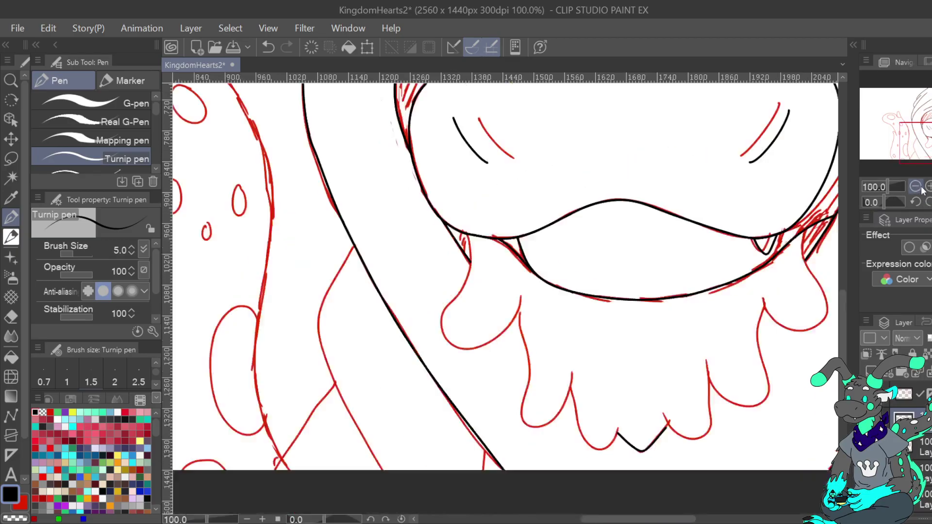
{"action": "left_click", "coordinate": [916, 186]}
{"action": "left_click_drag", "start_coordinate": [931, 143], "coordinate": [931, 143]}
{"action": "left_click", "coordinate": [867, 447]}
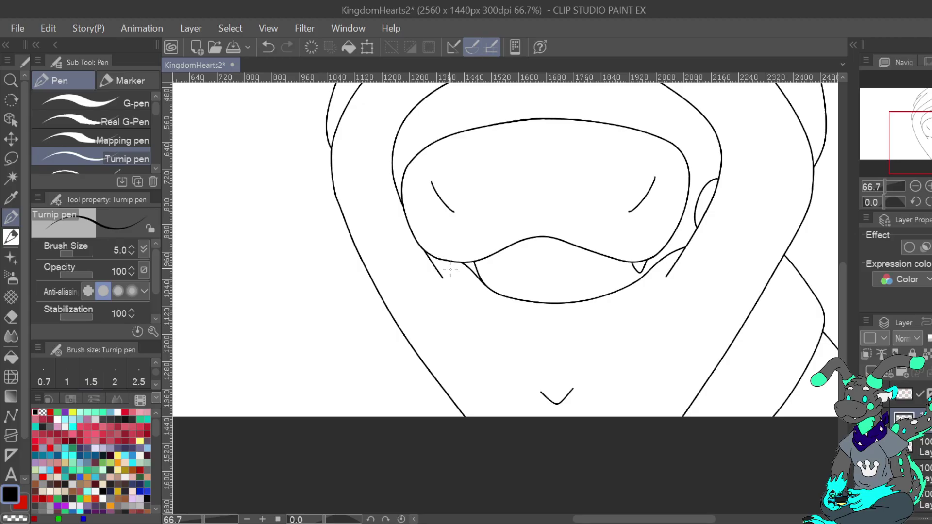
{"action": "mouse_move", "coordinate": [443, 268]}
{"action": "left_mouse_down"}
{"action": "mouse_move", "coordinate": [431, 306]}
{"action": "mouse_move", "coordinate": [446, 322]}
{"action": "mouse_move", "coordinate": [468, 314]}
{"action": "mouse_move", "coordinate": [471, 296]}
{"action": "mouse_move", "coordinate": [484, 377]}
{"action": "mouse_move", "coordinate": [507, 378]}
{"action": "mouse_move", "coordinate": [521, 350]}
{"action": "left_mouse_up"}
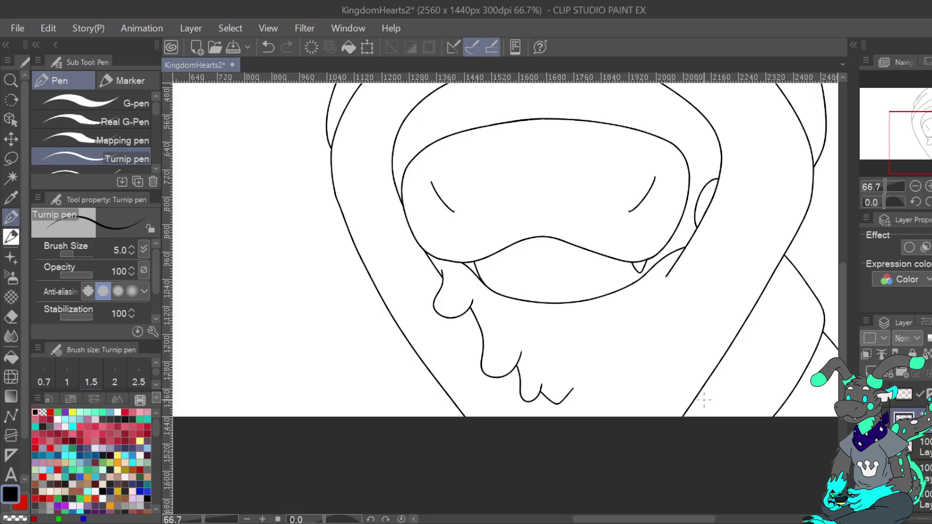
{"action": "left_click", "coordinate": [267, 48]}
{"action": "left_click", "coordinate": [267, 48]}
{"action": "left_click", "coordinate": [267, 48]}
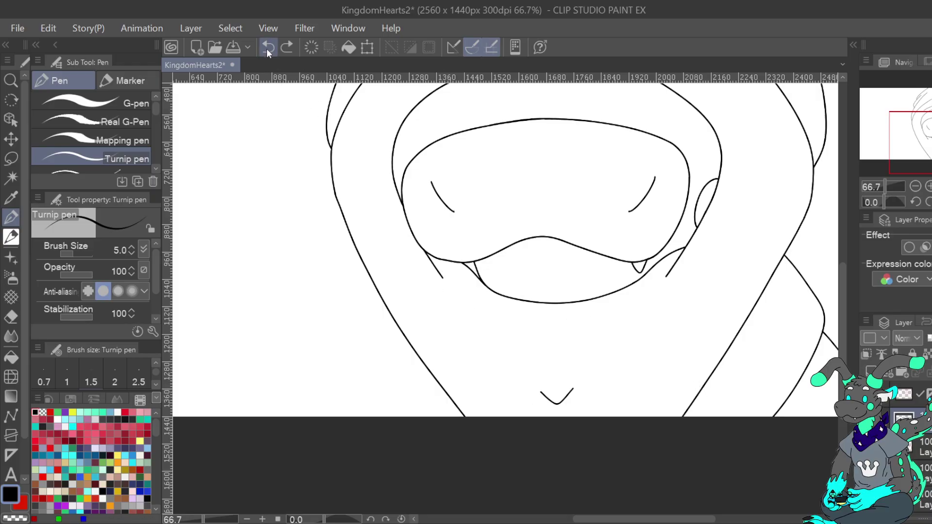
{"action": "left_click", "coordinate": [267, 48]}
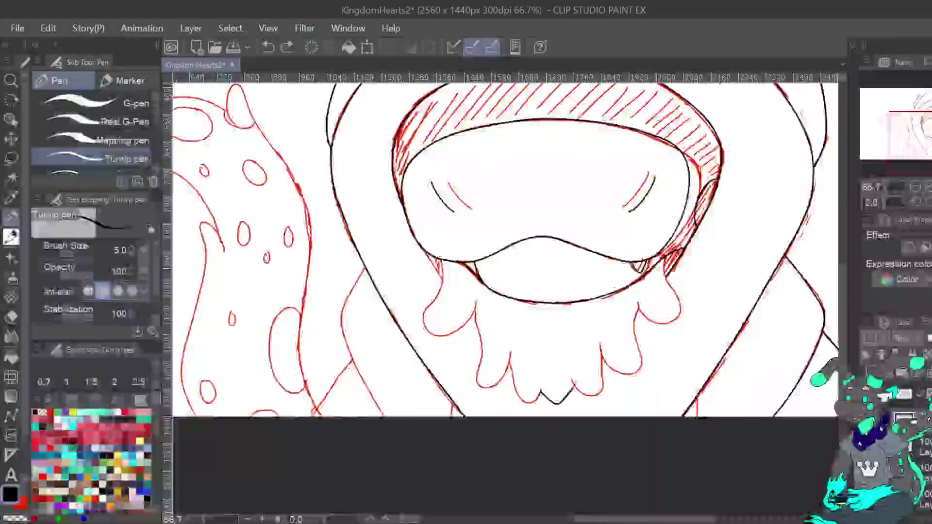
{"action": "left_click_drag", "start_coordinate": [439, 275], "coordinate": [478, 324]}
{"action": "key", "text": "ctrl+z"}
Ink a black V under the mouth, with one line from the face outline and one from the hood opening meeting at the chin tip
{"action": "left_click", "coordinate": [928, 186]}
{"action": "left_click", "coordinate": [928, 186]}
{"action": "left_click_drag", "start_coordinate": [923, 131], "coordinate": [928, 134]}
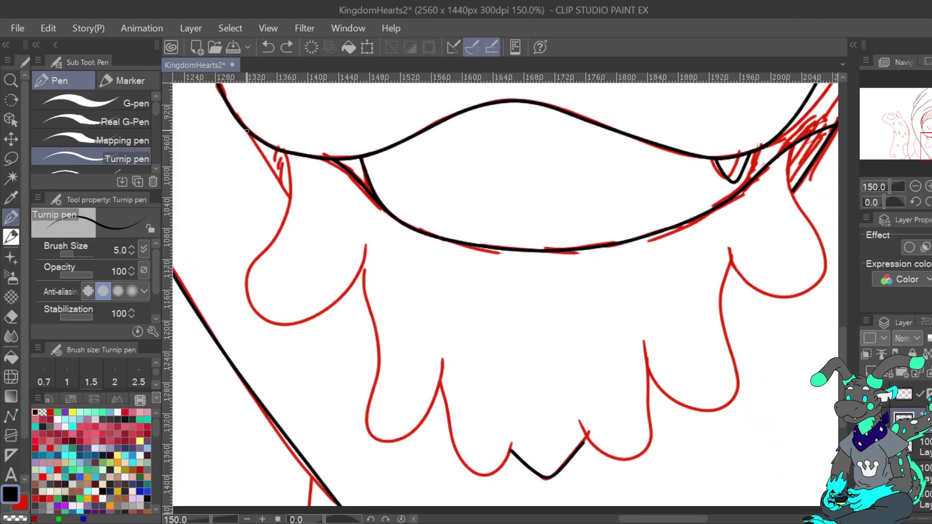
{"action": "mouse_move", "coordinate": [251, 137]}
{"action": "left_mouse_down"}
{"action": "mouse_move", "coordinate": [422, 364]}
{"action": "mouse_move", "coordinate": [546, 478]}
{"action": "left_mouse_up"}
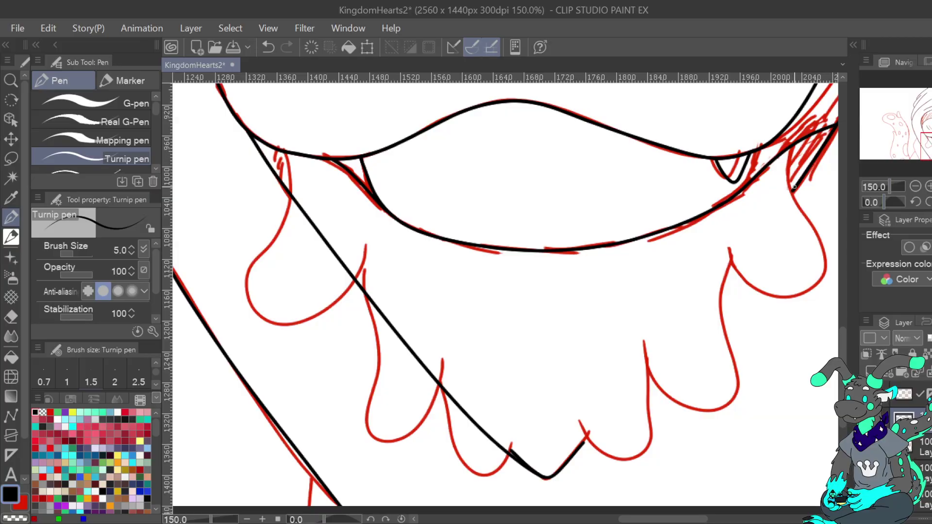
{"action": "left_click_drag", "start_coordinate": [793, 190], "coordinate": [778, 206]}
{"action": "left_click", "coordinate": [275, 49]}
{"action": "left_click_drag", "start_coordinate": [580, 447], "coordinate": [747, 250]}
{"action": "left_click_drag", "start_coordinate": [779, 209], "coordinate": [797, 182]}
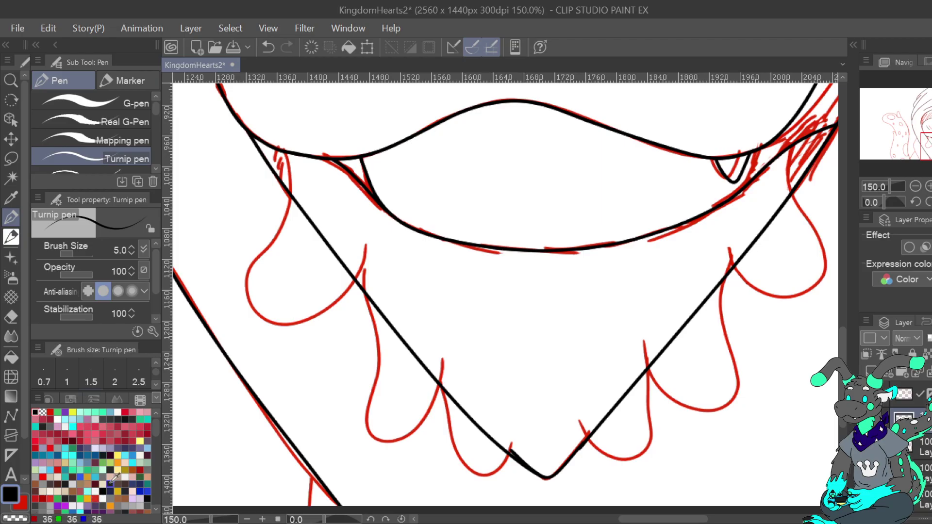
Erase the stray stub beside the chin tip with transparent colour, switch back to black, and hide the red sketch
{"action": "key", "text": "c"}
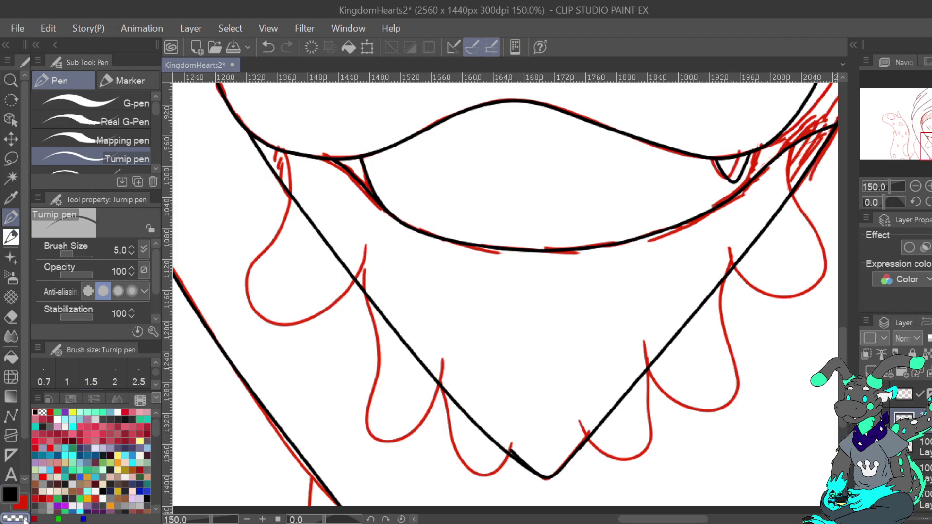
{"action": "mouse_move", "coordinate": [509, 447]}
{"action": "left_mouse_down"}
{"action": "mouse_move", "coordinate": [523, 459]}
{"action": "mouse_move", "coordinate": [516, 455]}
{"action": "left_mouse_up"}
{"action": "left_click", "coordinate": [17, 488]}
{"action": "left_click", "coordinate": [893, 411]}
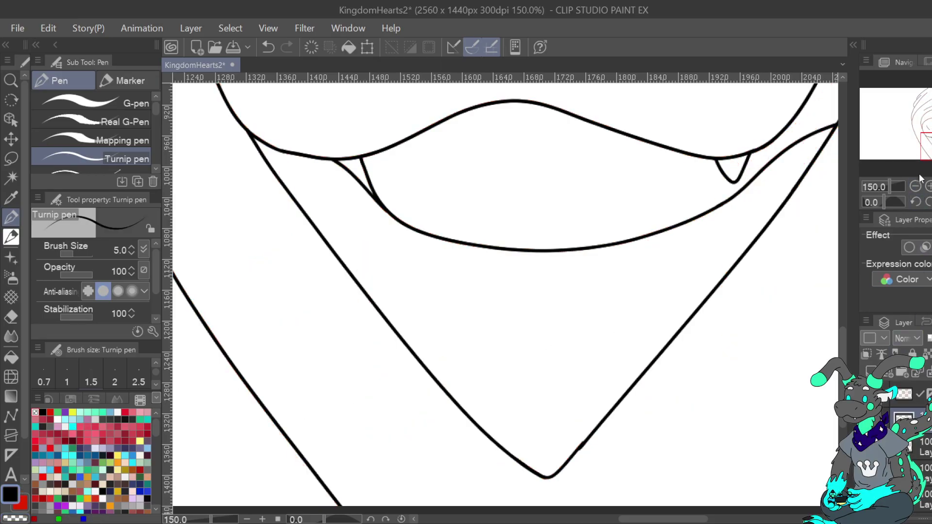
Try inking a rounded fringe scallop across each side of the V-shaped chin line
{"action": "mouse_move", "coordinate": [370, 284]}
{"action": "left_mouse_down"}
{"action": "mouse_move", "coordinate": [371, 303]}
{"action": "mouse_move", "coordinate": [352, 328]}
{"action": "mouse_move", "coordinate": [358, 354]}
{"action": "mouse_move", "coordinate": [396, 366]}
{"action": "mouse_move", "coordinate": [425, 314]}
{"action": "left_mouse_up"}
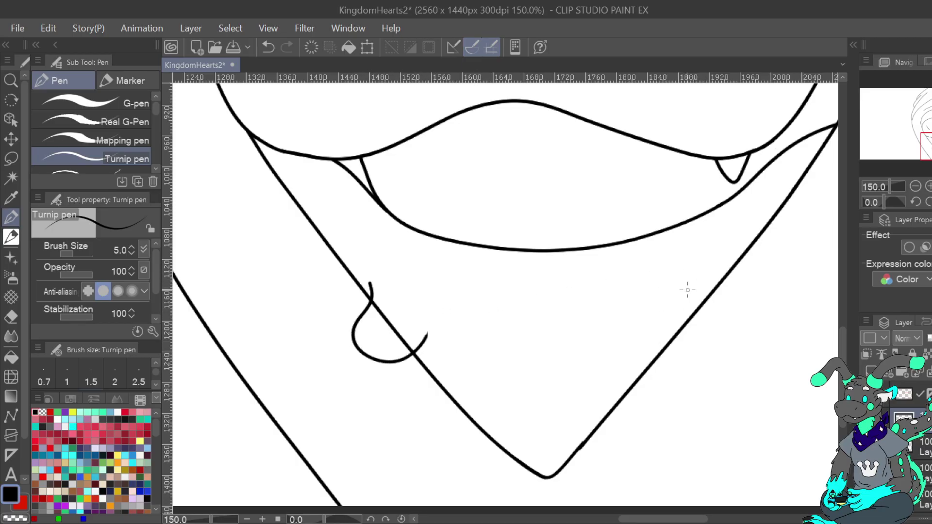
{"action": "mouse_move", "coordinate": [702, 262]}
{"action": "left_mouse_down"}
{"action": "mouse_move", "coordinate": [733, 323]}
{"action": "mouse_move", "coordinate": [707, 351]}
{"action": "mouse_move", "coordinate": [629, 326]}
{"action": "left_mouse_up"}
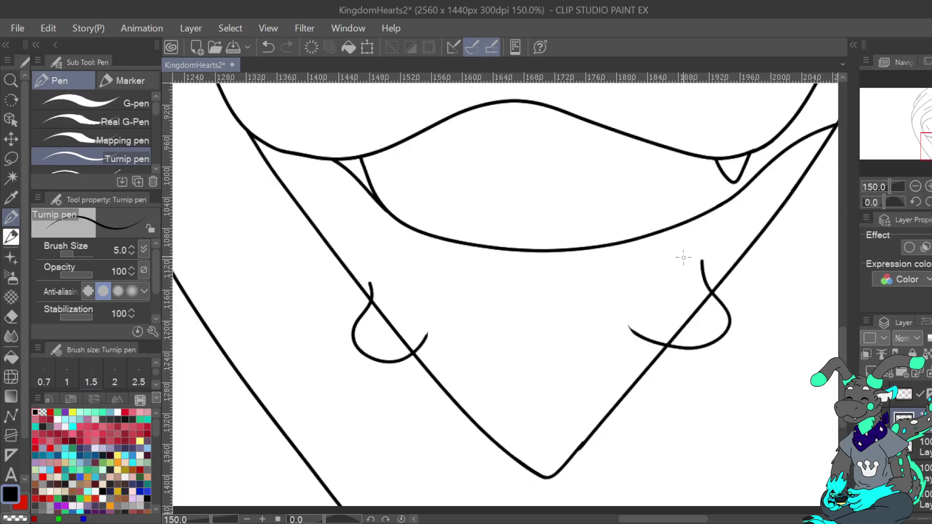
{"action": "left_click", "coordinate": [269, 47]}
{"action": "left_click", "coordinate": [268, 47]}
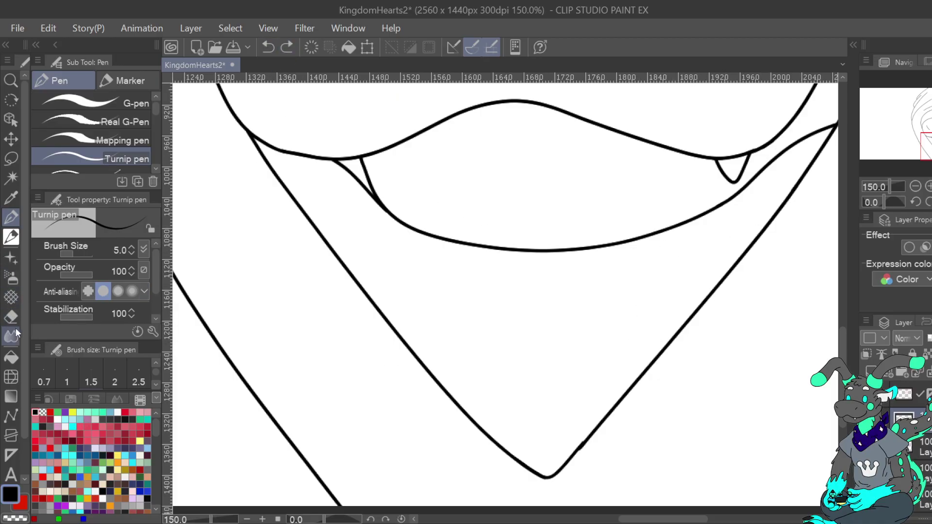
Try placing a two-line symmetrical ruler vertically through the chin tip
{"action": "left_click", "coordinate": [11, 453]}
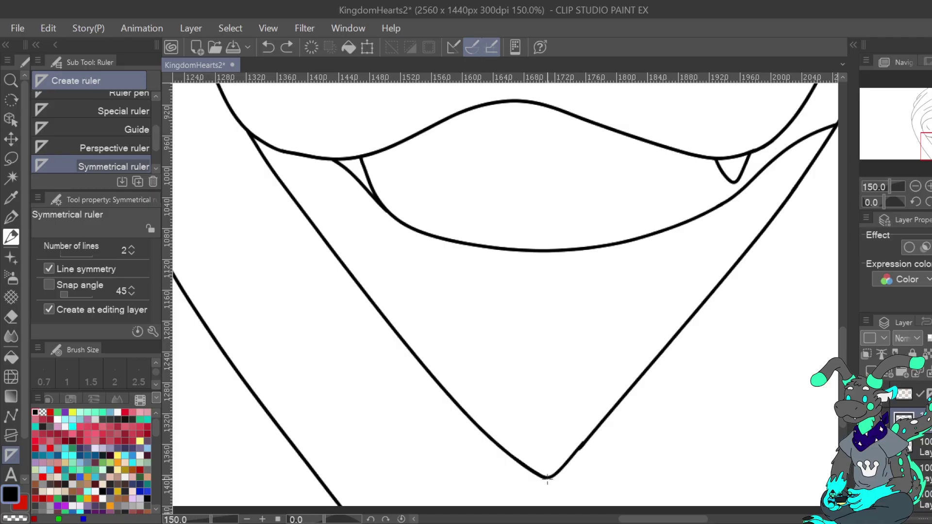
{"action": "left_click_drag", "start_coordinate": [547, 473], "coordinate": [549, 501]}
{"action": "left_click", "coordinate": [268, 47]}
{"action": "left_click_drag", "start_coordinate": [545, 477], "coordinate": [544, 439]}
{"action": "left_click", "coordinate": [268, 47]}
Erase the rough lower end of the V-shaped chin line with transparent colour and re-ink it in black to a clean tip
{"action": "key", "text": "ctrl+0"}
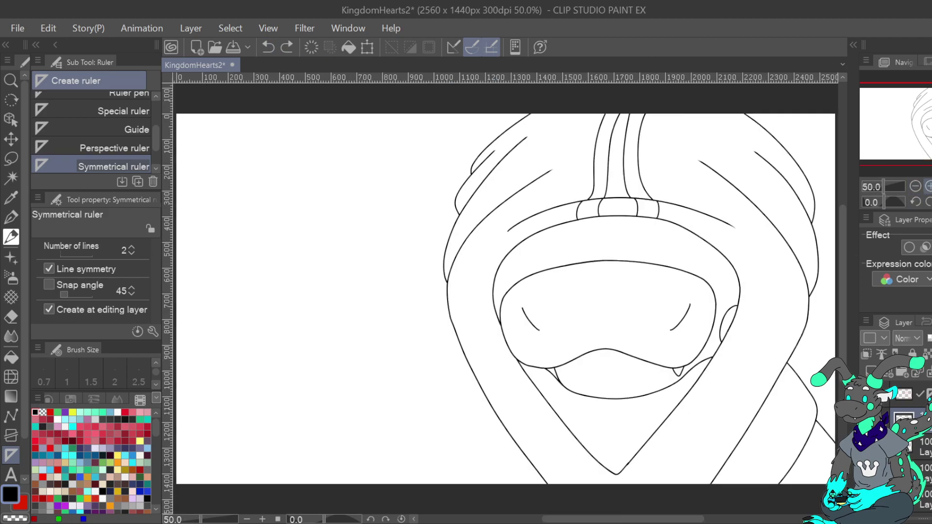
{"action": "left_click", "coordinate": [928, 186]}
{"action": "left_click", "coordinate": [927, 186]}
{"action": "left_click", "coordinate": [928, 186]}
{"action": "left_click_drag", "start_coordinate": [923, 124], "coordinate": [929, 146]}
{"action": "left_click", "coordinate": [15, 518]}
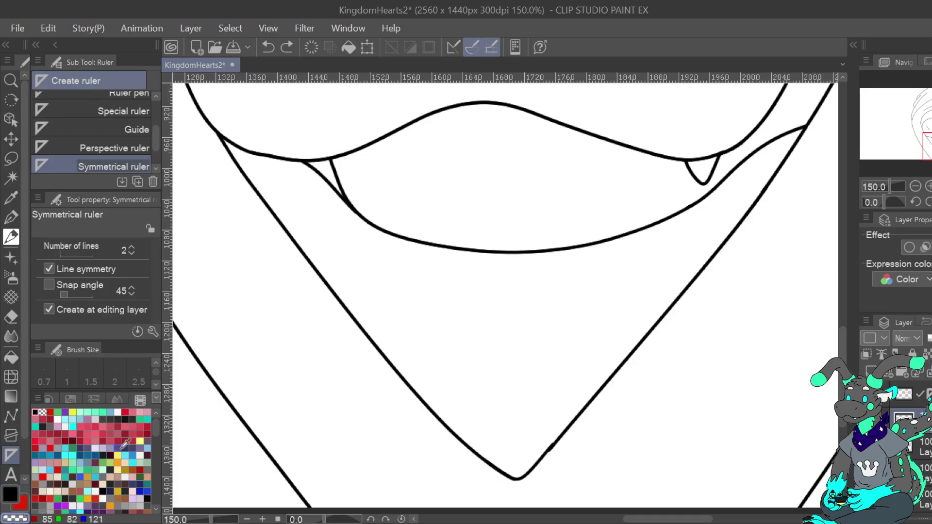
{"action": "key", "text": "p"}
{"action": "left_click", "coordinate": [920, 446]}
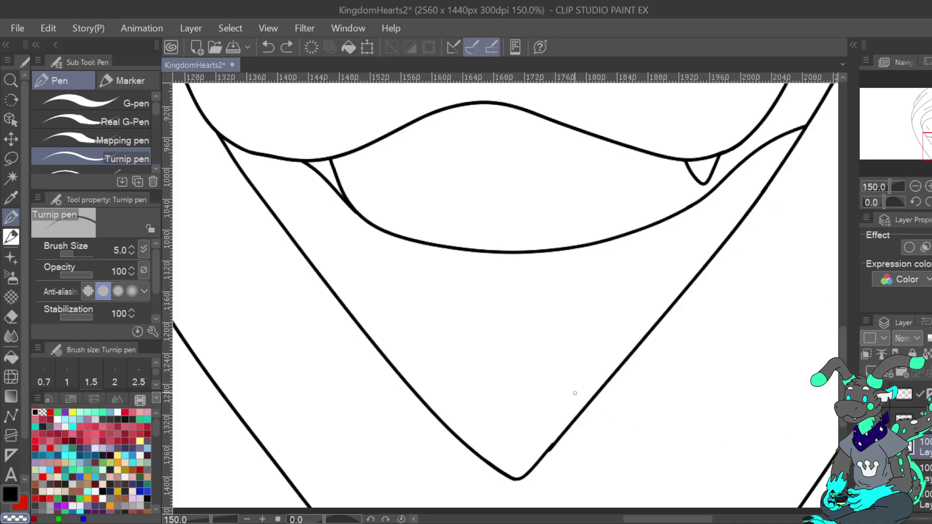
{"action": "left_click_drag", "start_coordinate": [553, 442], "coordinate": [521, 475]}
{"action": "key", "text": "c"}
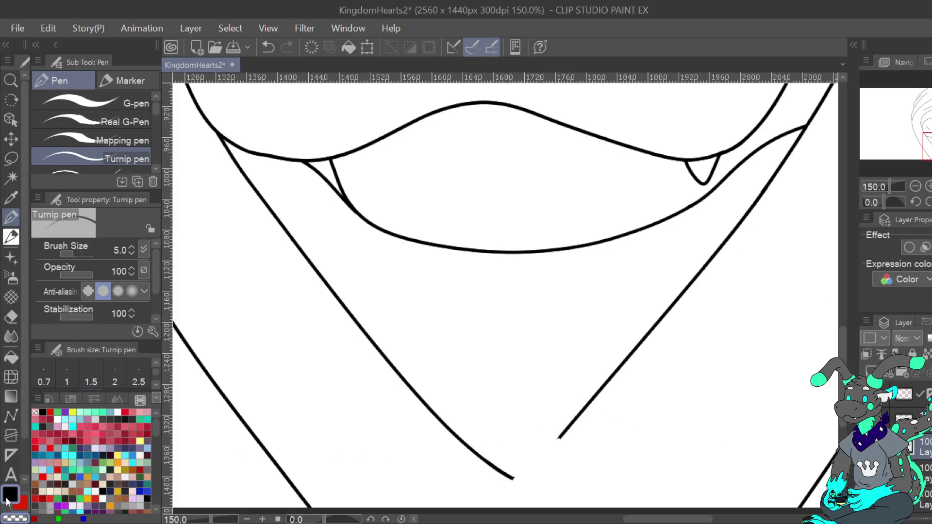
{"action": "mouse_move", "coordinate": [514, 477]}
{"action": "left_mouse_down"}
{"action": "mouse_move", "coordinate": [548, 452]}
{"action": "mouse_move", "coordinate": [575, 410]}
{"action": "left_mouse_up"}
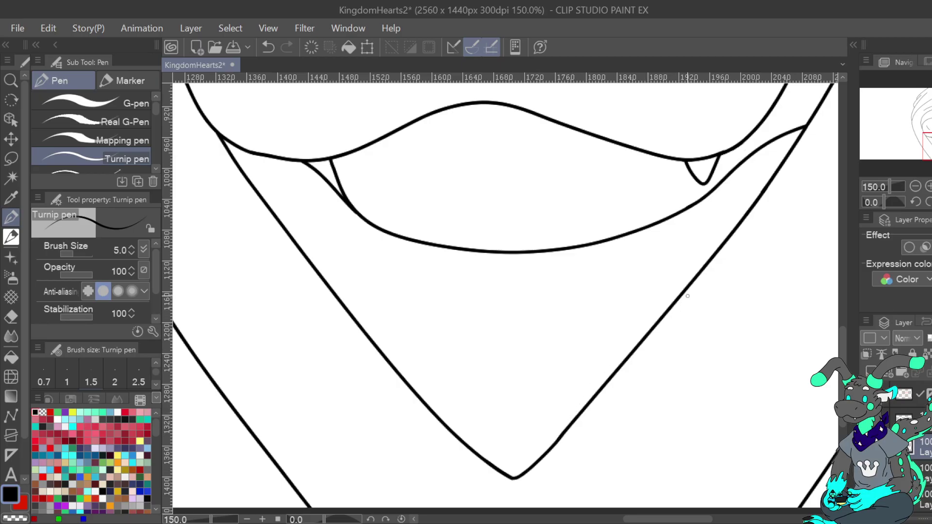
Touch up the chin tip with transparent colour and black, and undo the stray black stub beside it
{"action": "key", "text": "c"}
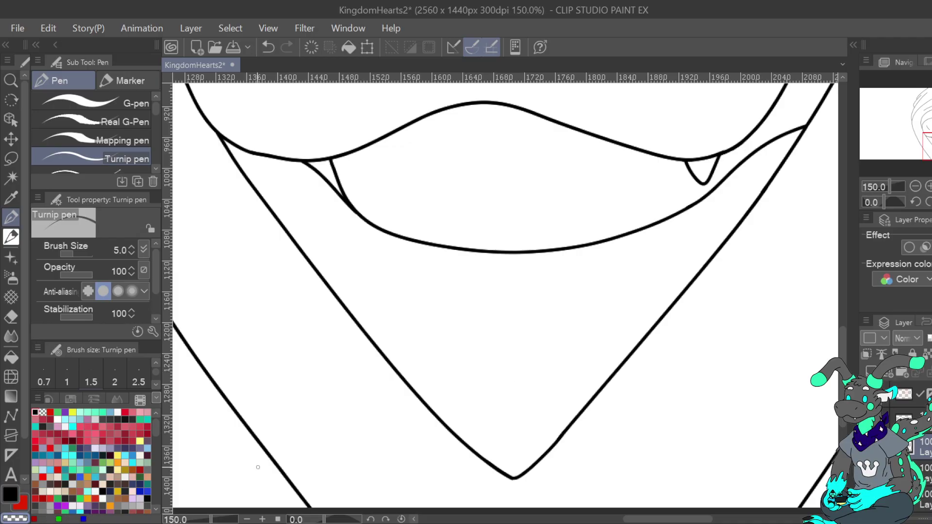
{"action": "left_click_drag", "start_coordinate": [509, 486], "coordinate": [519, 479]}
{"action": "key", "text": "c"}
{"action": "mouse_move", "coordinate": [513, 478]}
{"action": "left_mouse_down"}
{"action": "mouse_move", "coordinate": [500, 479]}
{"action": "mouse_move", "coordinate": [507, 495]}
{"action": "mouse_move", "coordinate": [533, 493]}
{"action": "left_mouse_up"}
{"action": "key", "text": "ctrl+z"}
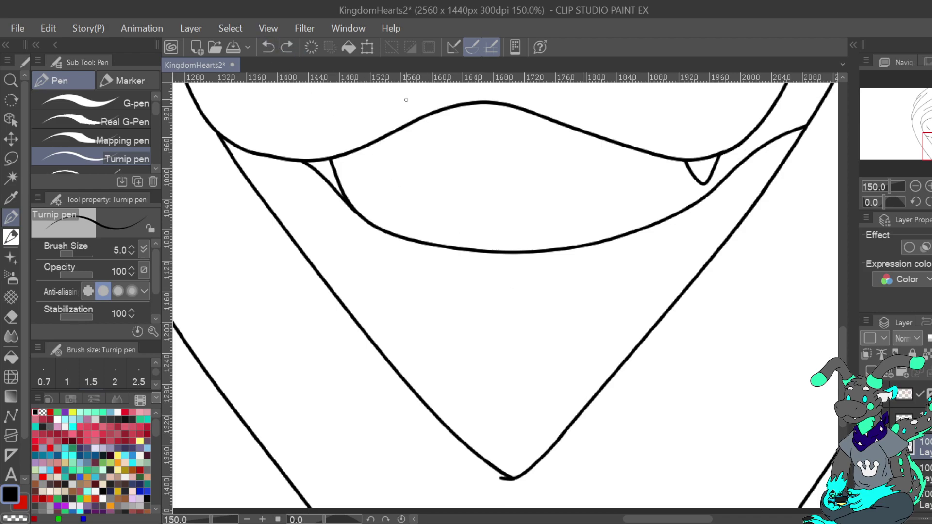
{"action": "left_click", "coordinate": [915, 187]}
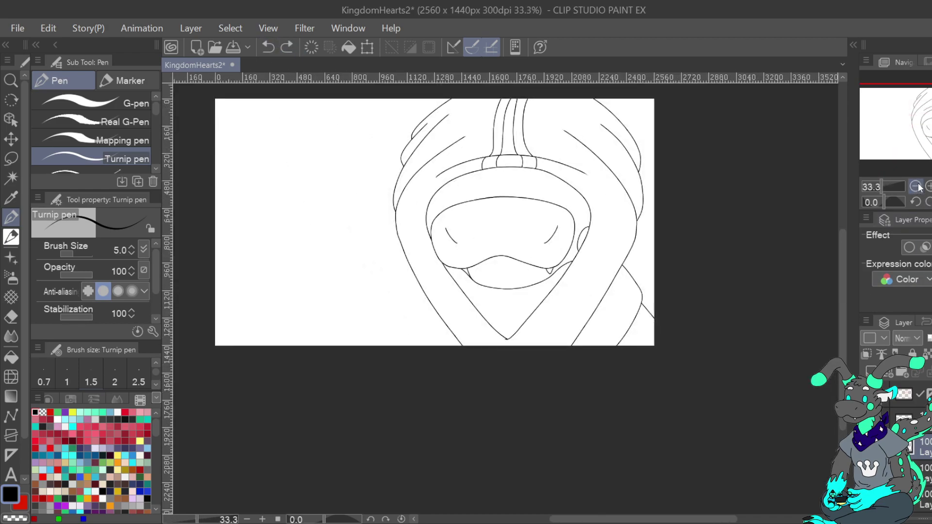
{"action": "scroll", "coordinate": [507, 290], "scroll_direction": "up", "scroll_amount": 2}
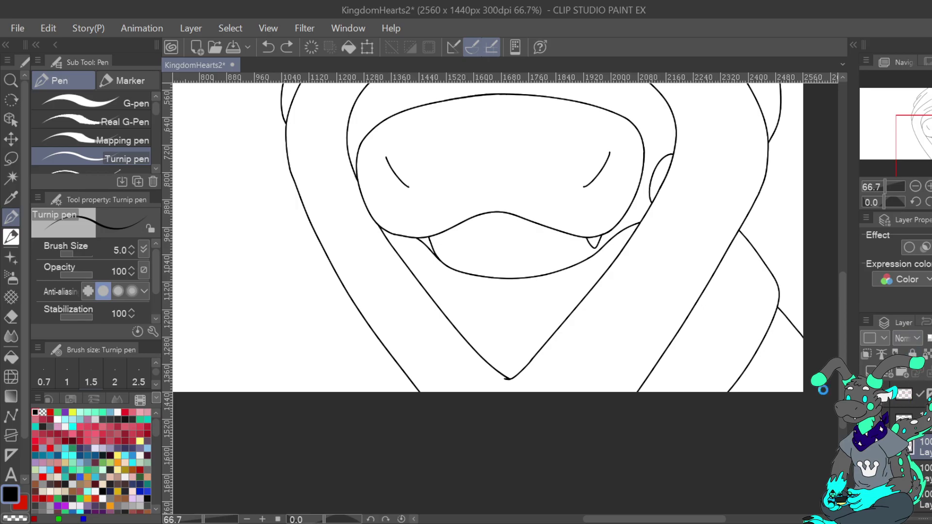
{"action": "scroll", "coordinate": [479, 266], "scroll_direction": "up", "scroll_amount": 2}
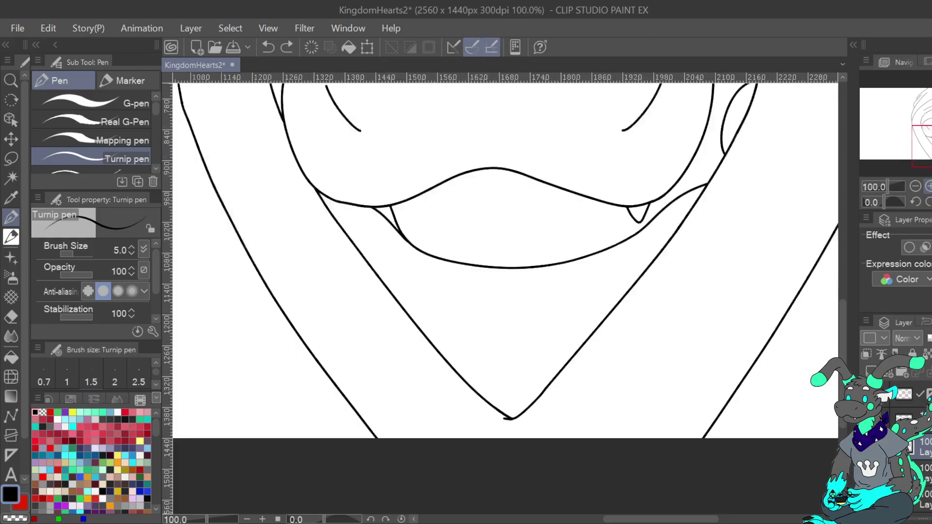
{"action": "left_click", "coordinate": [269, 47]}
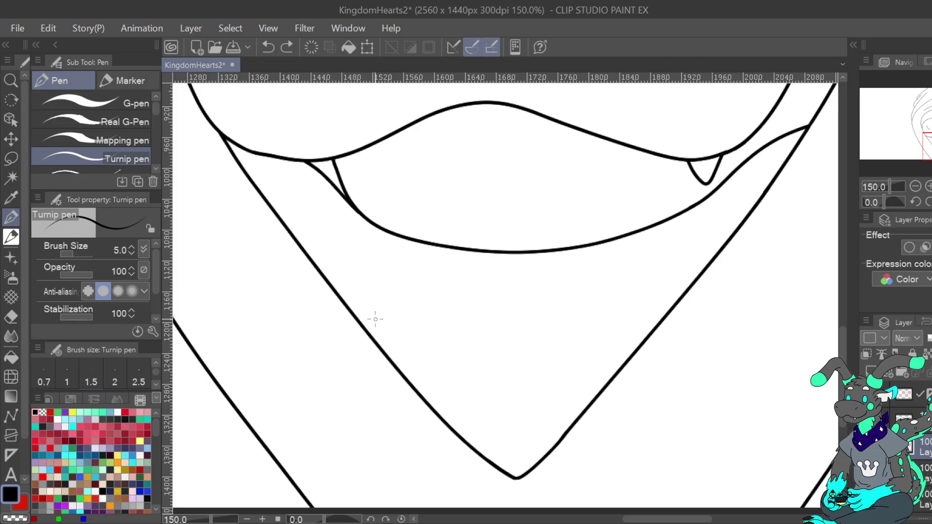
Try inking a single rounded scallop across the left side of the chin V, and starting a symmetrical ruler at its tip
{"action": "mouse_move", "coordinate": [348, 290]}
{"action": "left_mouse_down"}
{"action": "mouse_move", "coordinate": [347, 323]}
{"action": "mouse_move", "coordinate": [330, 355]}
{"action": "mouse_move", "coordinate": [351, 379]}
{"action": "mouse_move", "coordinate": [388, 376]}
{"action": "mouse_move", "coordinate": [405, 342]}
{"action": "left_mouse_up"}
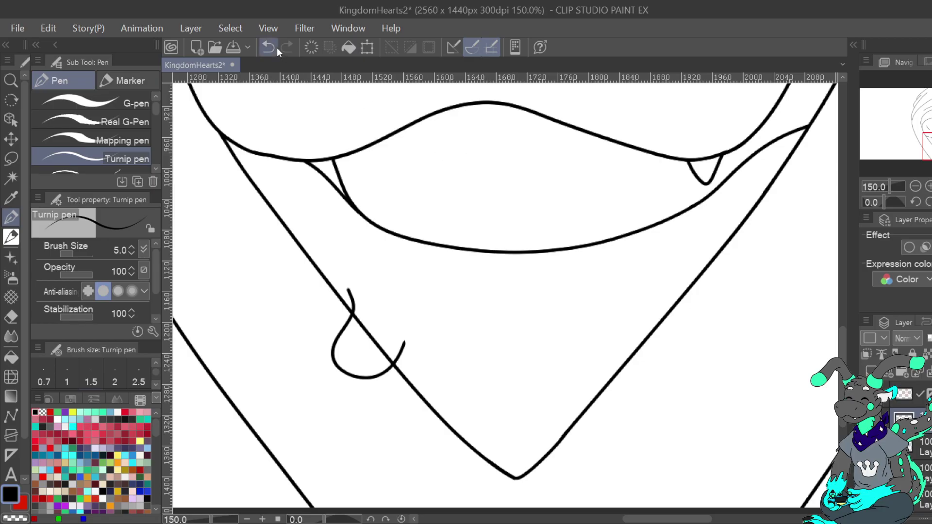
{"action": "left_click", "coordinate": [270, 48]}
{"action": "left_click", "coordinate": [11, 455]}
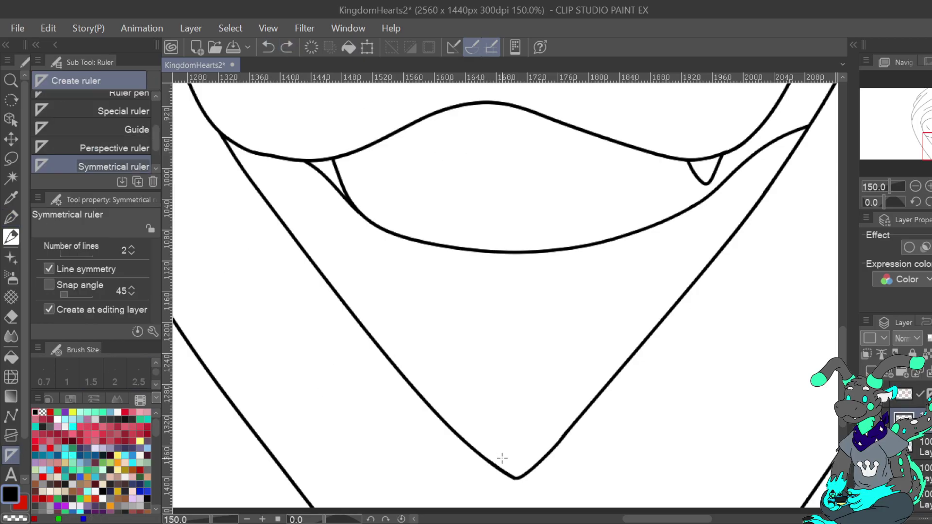
{"action": "left_click", "coordinate": [517, 484]}
{"action": "left_click", "coordinate": [270, 47]}
Try a vertical two-line symmetrical ruler through the chin tip, with a mirrored rounded scallop inked across each side of the V
{"action": "key", "text": "ctrl+0"}
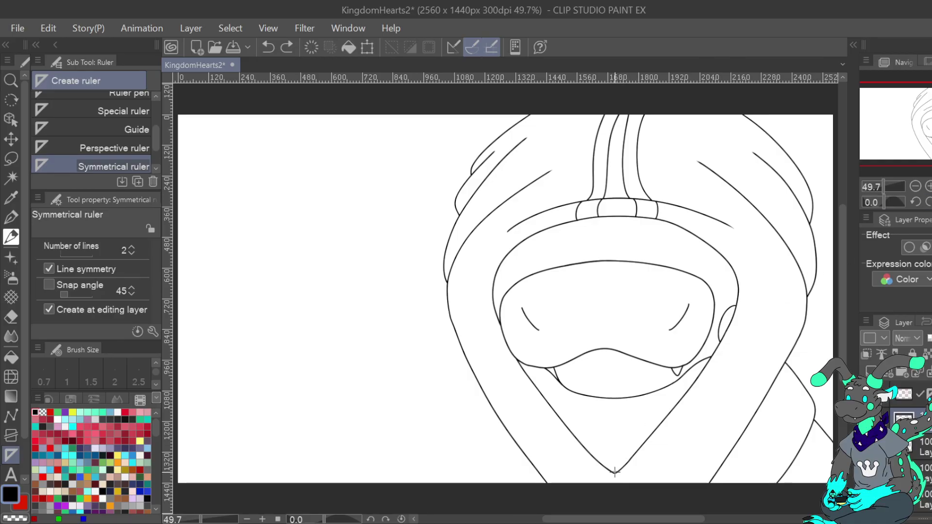
{"action": "left_click_drag", "start_coordinate": [614, 473], "coordinate": [615, 218]}
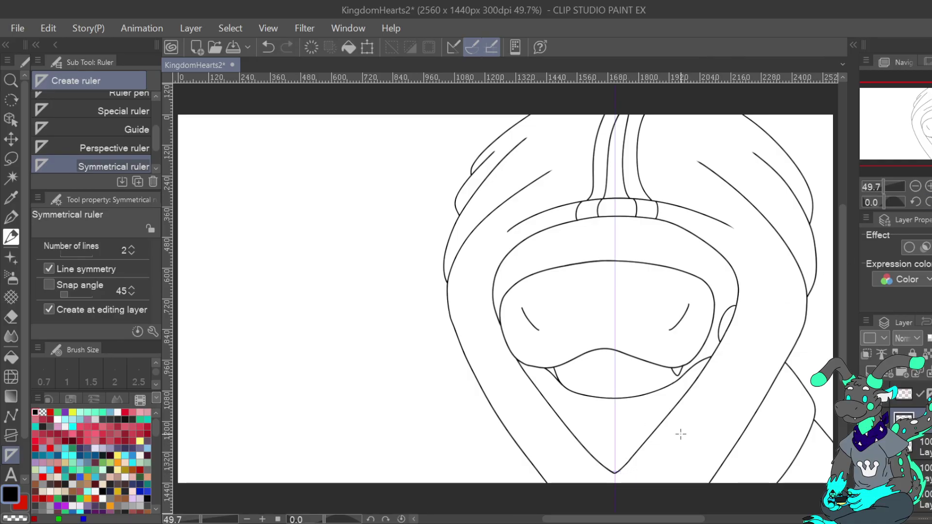
{"action": "left_click", "coordinate": [929, 186]}
{"action": "left_click", "coordinate": [929, 186]}
{"action": "left_click", "coordinate": [929, 186]}
{"action": "left_click_drag", "start_coordinate": [931, 163], "coordinate": [931, 146]}
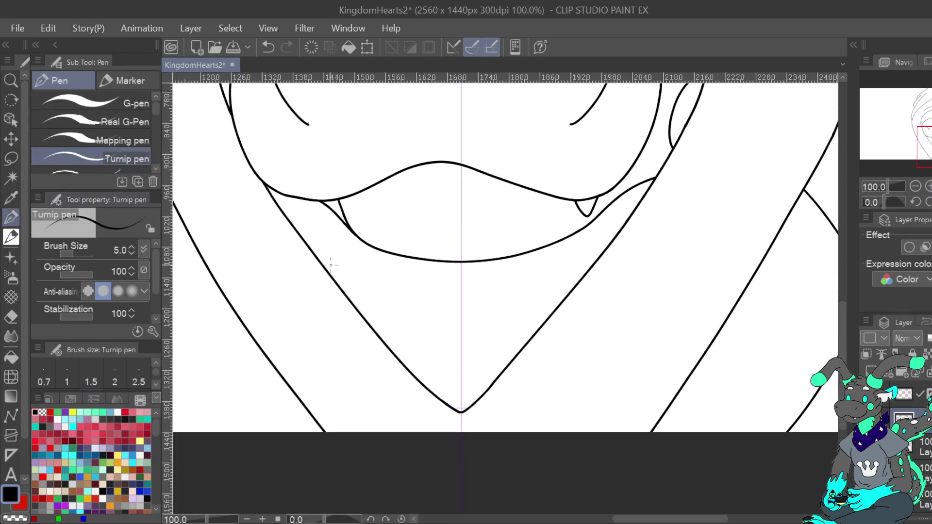
{"action": "mouse_move", "coordinate": [340, 271]}
{"action": "left_mouse_down"}
{"action": "mouse_move", "coordinate": [307, 330]}
{"action": "mouse_move", "coordinate": [343, 354]}
{"action": "mouse_move", "coordinate": [384, 313]}
{"action": "left_mouse_up"}
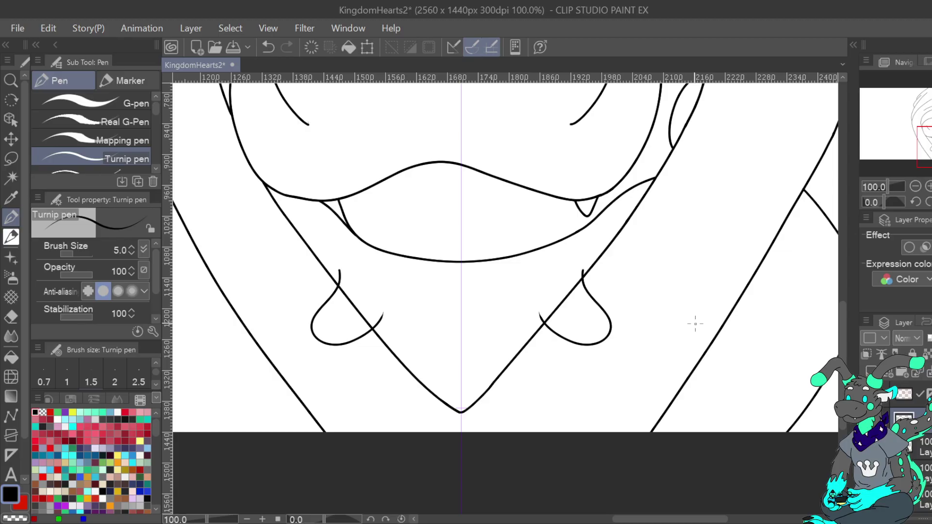
{"action": "left_click", "coordinate": [268, 48]}
{"action": "left_click", "coordinate": [269, 48]}
Try placing the two-line symmetrical ruler slightly left of the chin tip with a short stroke
{"action": "key", "text": "u"}
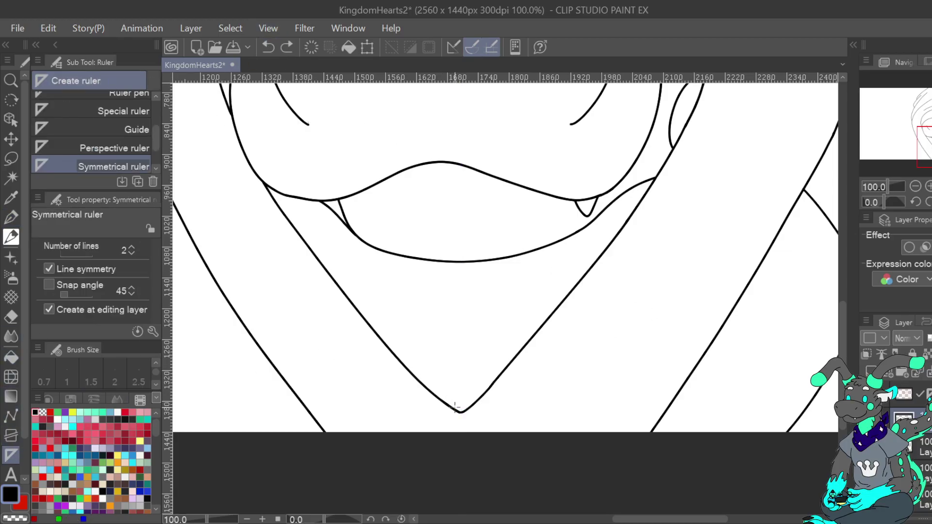
{"action": "left_click_drag", "start_coordinate": [456, 406], "coordinate": [457, 424]}
{"action": "left_click", "coordinate": [269, 48]}
{"action": "left_click_drag", "start_coordinate": [454, 407], "coordinate": [456, 427]}
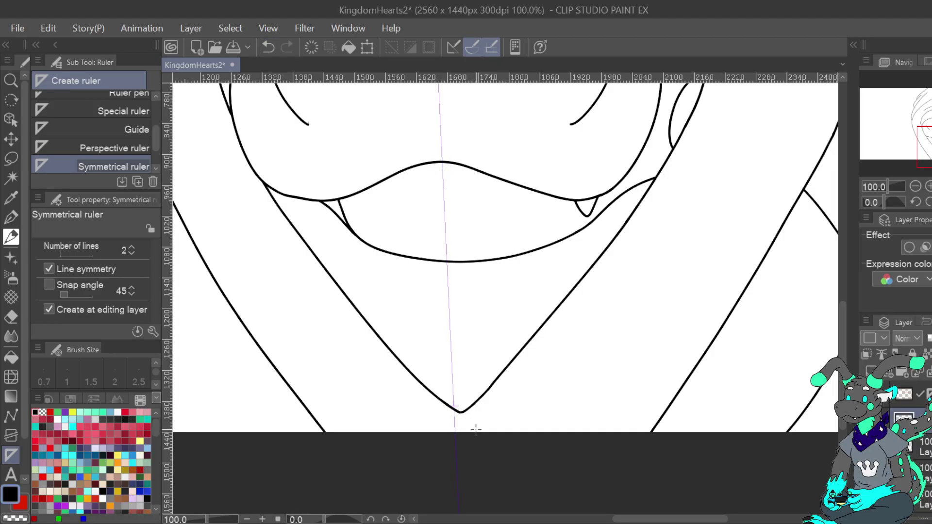
{"action": "key", "text": "ctrl+z"}
Try a vertical symmetrical ruler through the peak of the upper lip, inking mirrored scallops over the chin V
{"action": "key", "text": "ctrl+minus"}
{"action": "key", "text": "ctrl+minus"}
{"action": "key", "text": "ctrl+minus"}
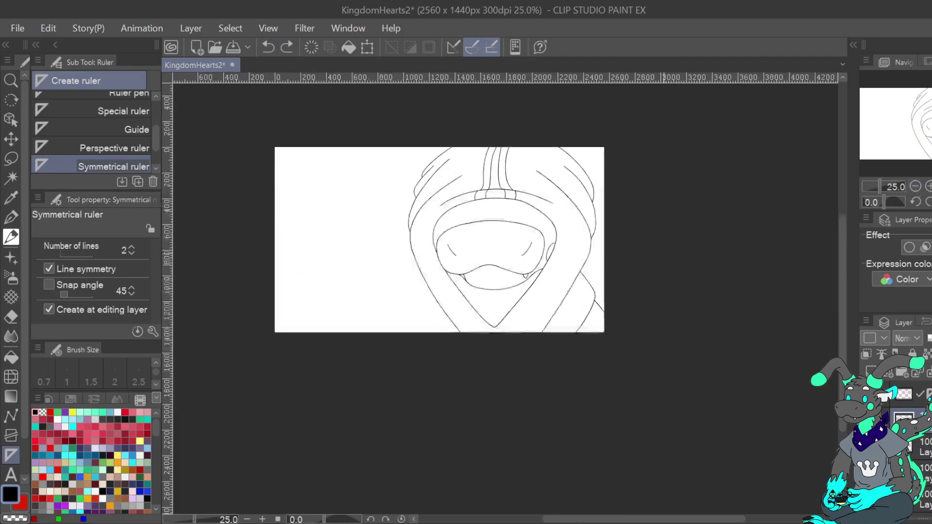
{"action": "left_click_drag", "start_coordinate": [490, 323], "coordinate": [489, 332]}
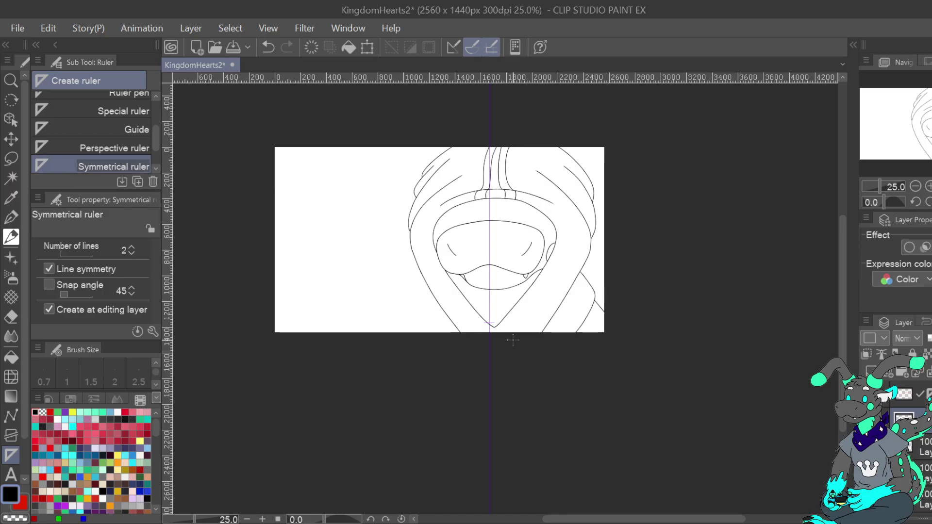
{"action": "key", "text": "ctrl+plus"}
{"action": "key", "text": "ctrl+plus"}
{"action": "key", "text": "ctrl+plus"}
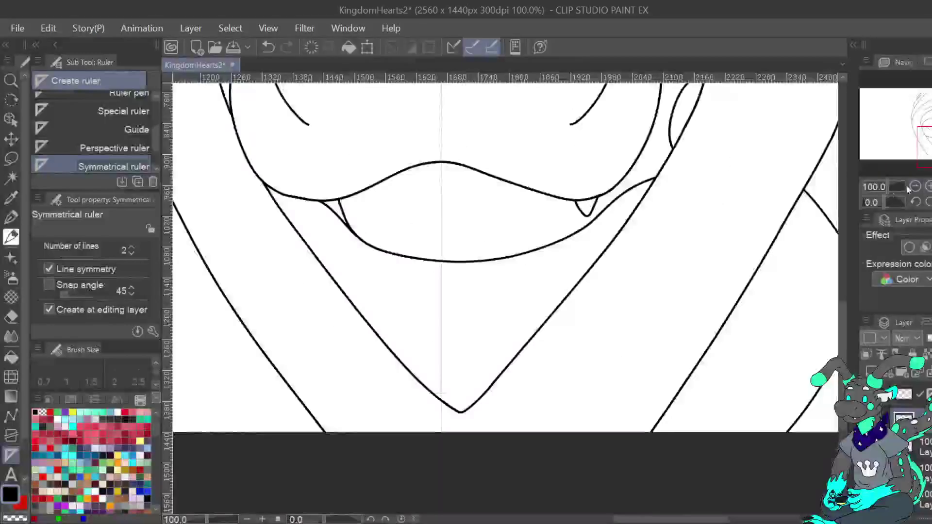
{"action": "key", "text": "p"}
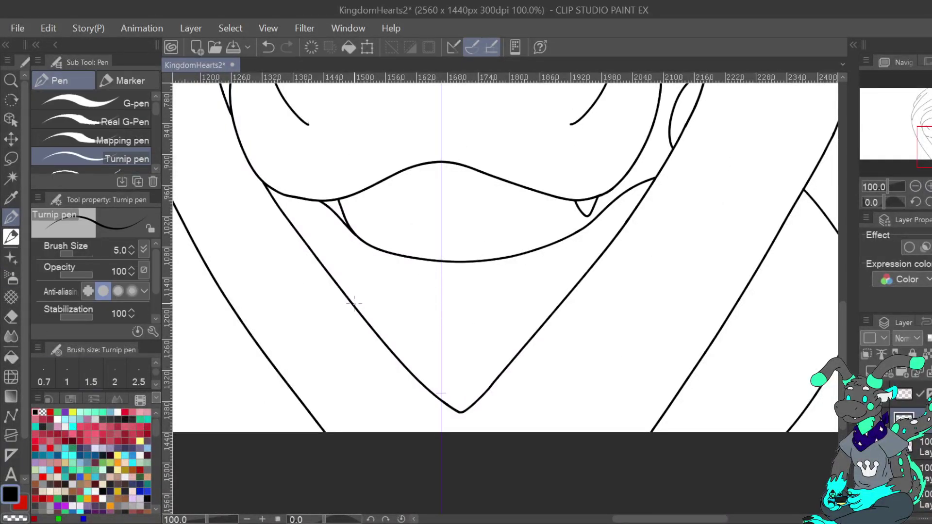
{"action": "mouse_move", "coordinate": [350, 285]}
{"action": "left_mouse_down"}
{"action": "mouse_move", "coordinate": [329, 337]}
{"action": "mouse_move", "coordinate": [355, 356]}
{"action": "mouse_move", "coordinate": [392, 326]}
{"action": "left_mouse_up"}
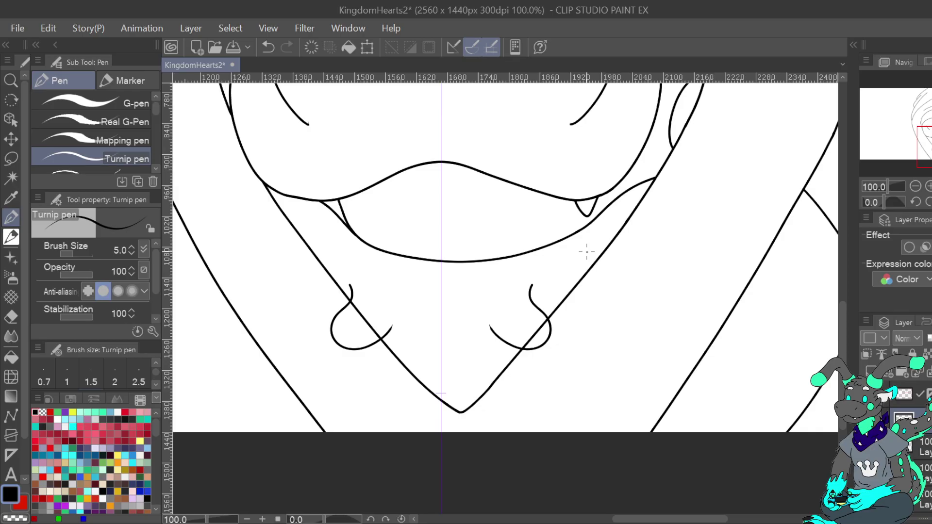
{"action": "left_click", "coordinate": [267, 49]}
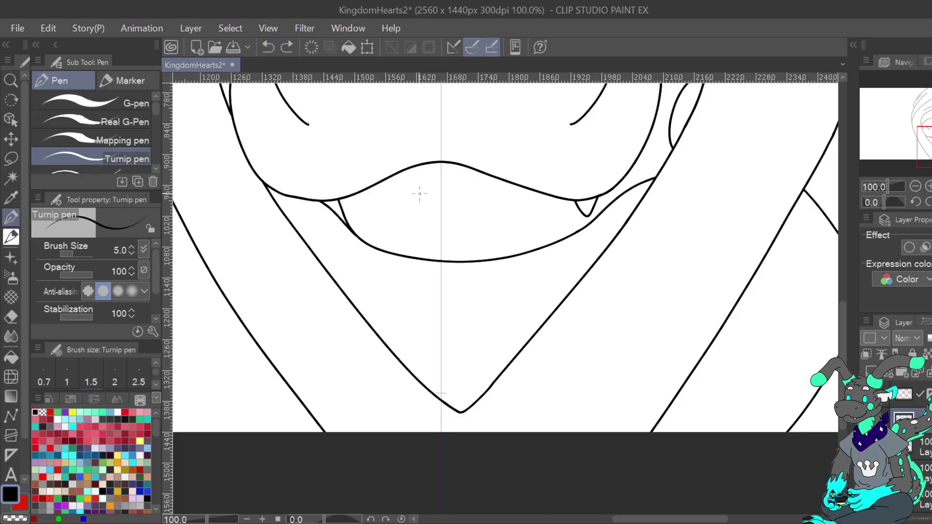
Try a slightly tilted symmetrical ruler between the lip peak and chin tip, and ink a scallop across the V with it
{"action": "left_click", "coordinate": [11, 455]}
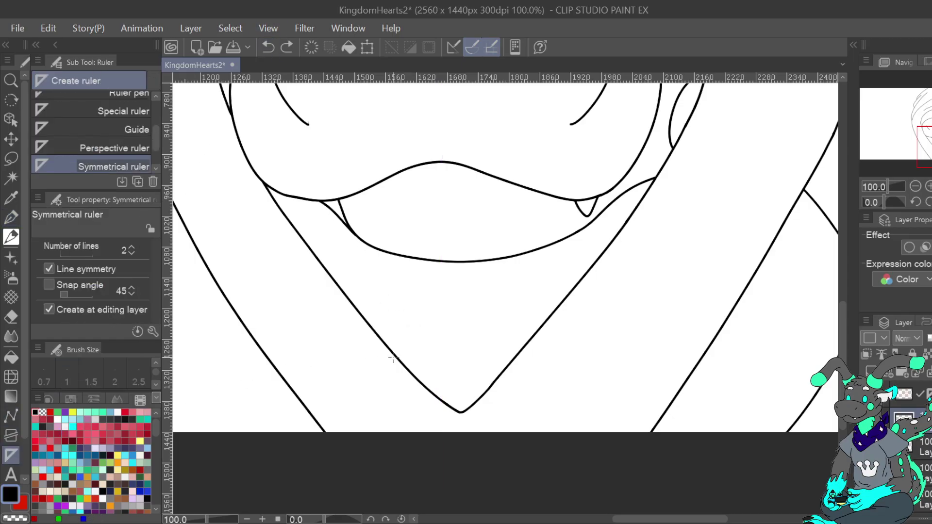
{"action": "left_click_drag", "start_coordinate": [447, 403], "coordinate": [448, 405]}
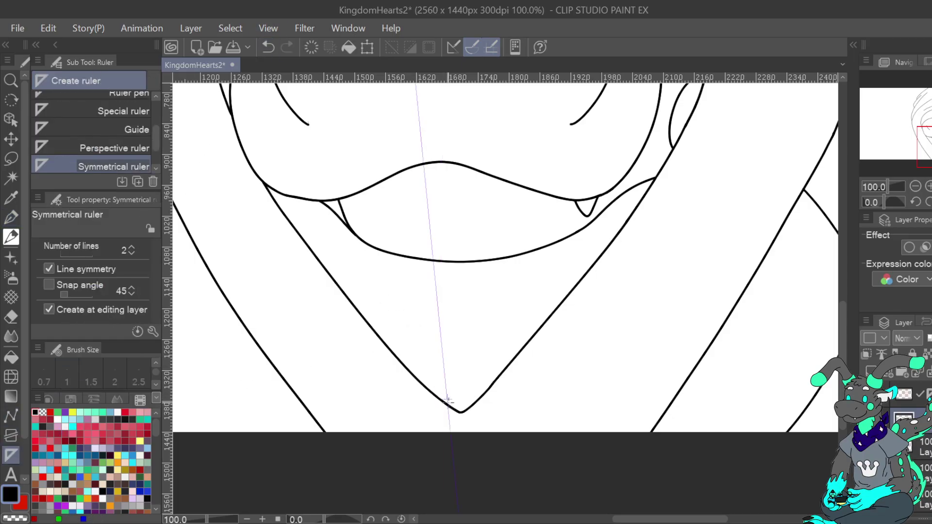
{"action": "key", "text": "ctrl+z"}
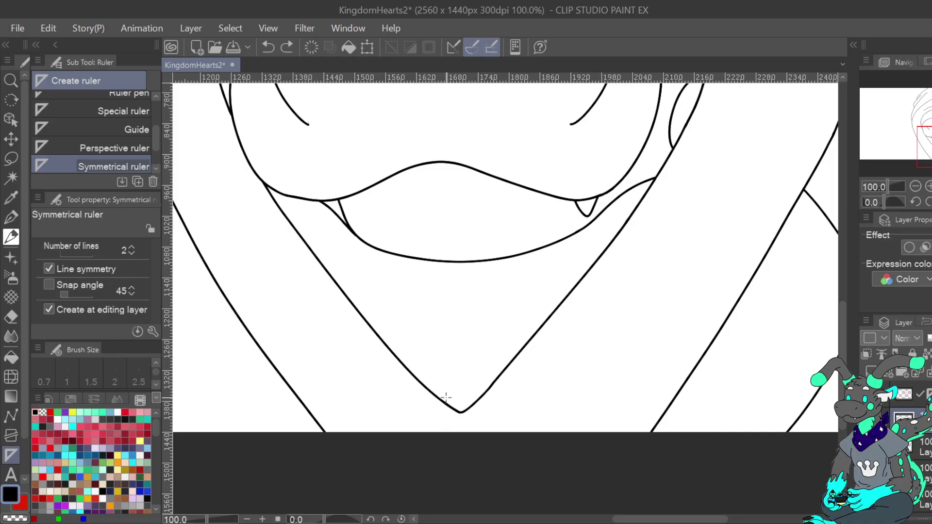
{"action": "left_click_drag", "start_coordinate": [445, 402], "coordinate": [447, 406]}
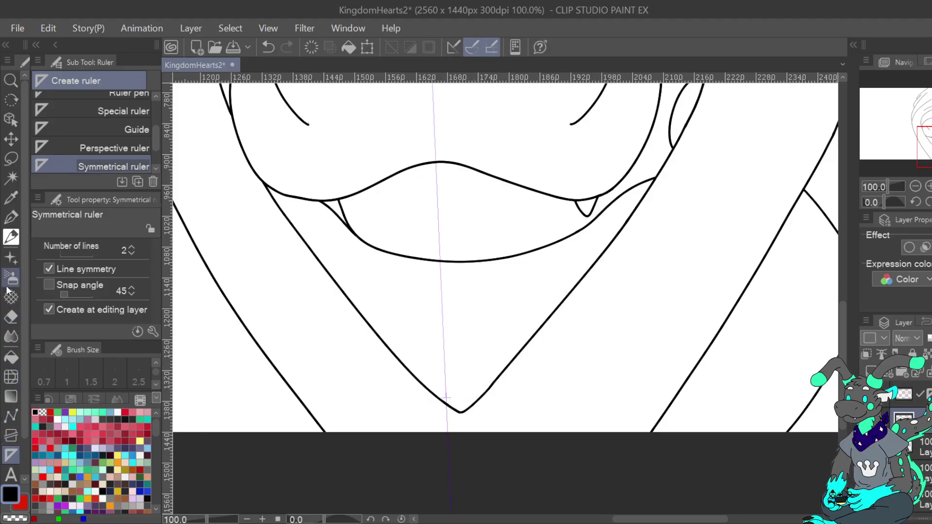
{"action": "left_click", "coordinate": [12, 217]}
{"action": "mouse_move", "coordinate": [357, 294]}
{"action": "left_mouse_down"}
{"action": "mouse_move", "coordinate": [341, 332]}
{"action": "mouse_move", "coordinate": [366, 346]}
{"action": "mouse_move", "coordinate": [390, 325]}
{"action": "left_mouse_up"}
{"action": "left_click", "coordinate": [268, 47]}
Replace the tilted ruler with a vertical two-line symmetrical ruler just left of the chin tip, and ink small mirrored scallops near the V's lower end
{"action": "scroll", "coordinate": [631, 316], "scroll_direction": "down", "scroll_amount": 3}
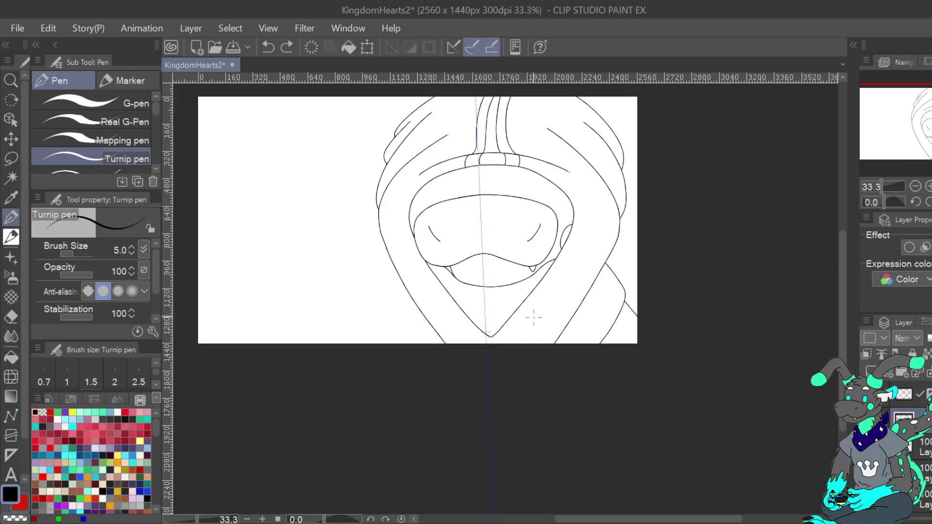
{"action": "scroll", "coordinate": [534, 319], "scroll_direction": "up", "scroll_amount": 1}
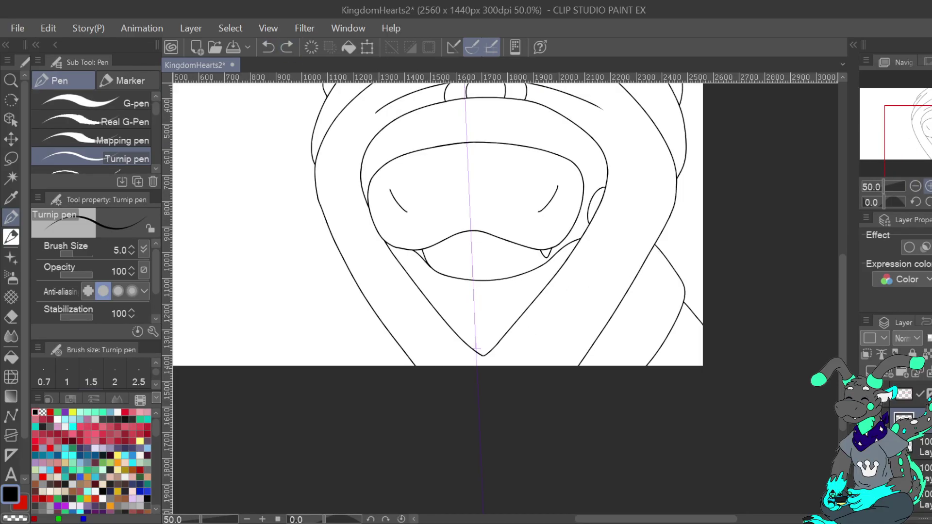
{"action": "scroll", "coordinate": [475, 348], "scroll_direction": "up", "scroll_amount": 1}
{"action": "key", "text": "u"}
{"action": "key", "text": "ctrl+z"}
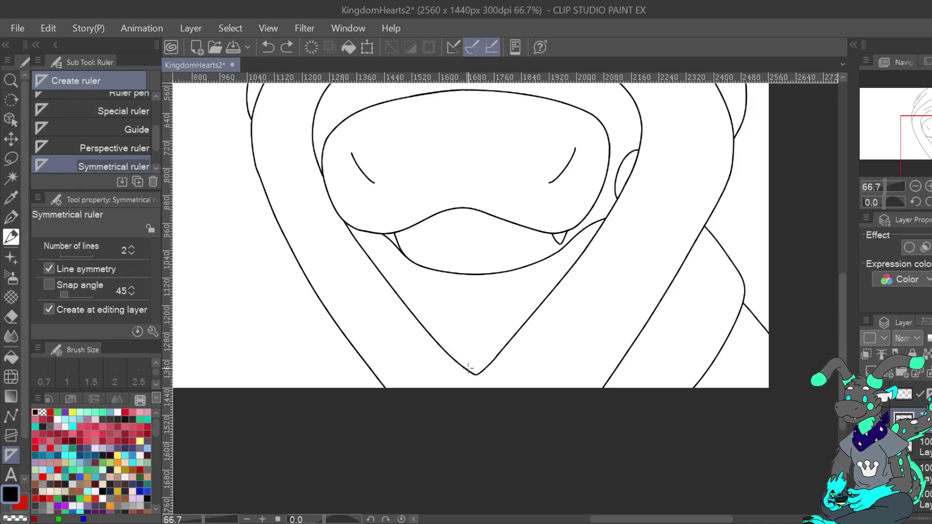
{"action": "left_click_drag", "start_coordinate": [469, 369], "coordinate": [469, 282]}
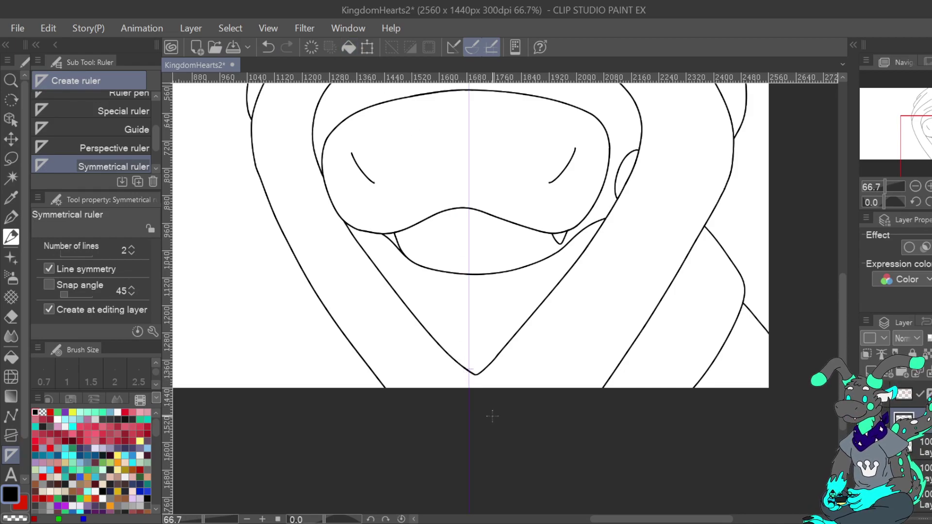
{"action": "left_click", "coordinate": [12, 218]}
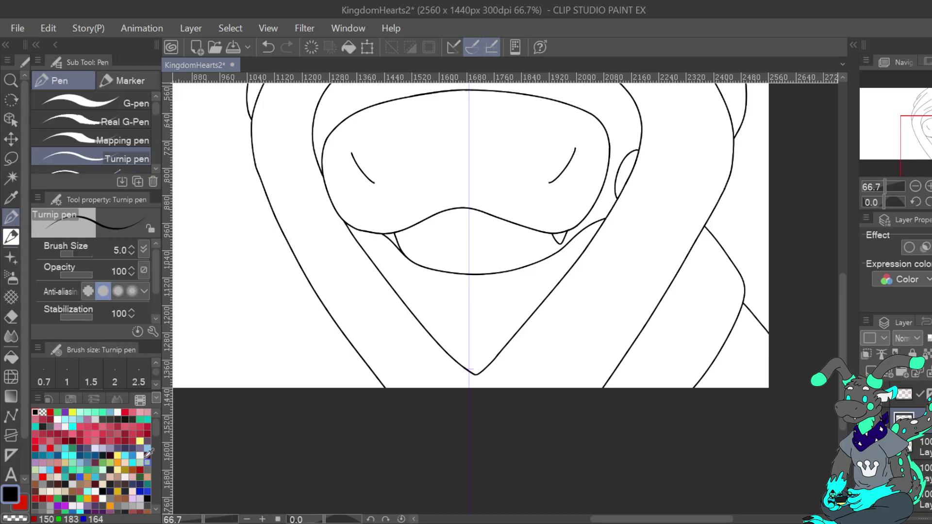
{"action": "mouse_move", "coordinate": [420, 314]}
{"action": "left_mouse_down"}
{"action": "mouse_move", "coordinate": [411, 332]}
{"action": "mouse_move", "coordinate": [445, 335]}
{"action": "left_mouse_up"}
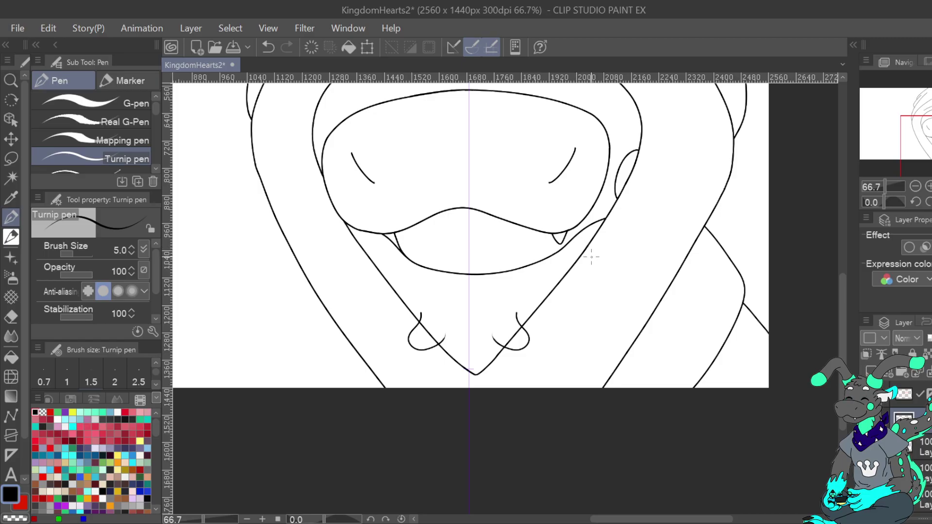
Undo the trial scallops and ink three linked, mirrored scallops down both sides of the chin V
{"action": "key", "text": "ctrl+z"}
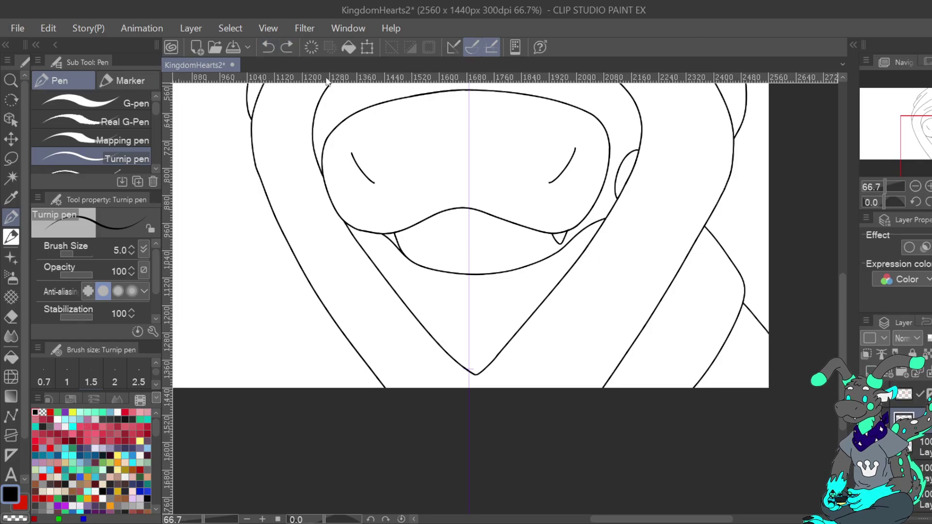
{"action": "mouse_move", "coordinate": [403, 289]}
{"action": "left_mouse_down"}
{"action": "mouse_move", "coordinate": [391, 319]}
{"action": "mouse_move", "coordinate": [405, 333]}
{"action": "mouse_move", "coordinate": [433, 316]}
{"action": "left_mouse_up"}
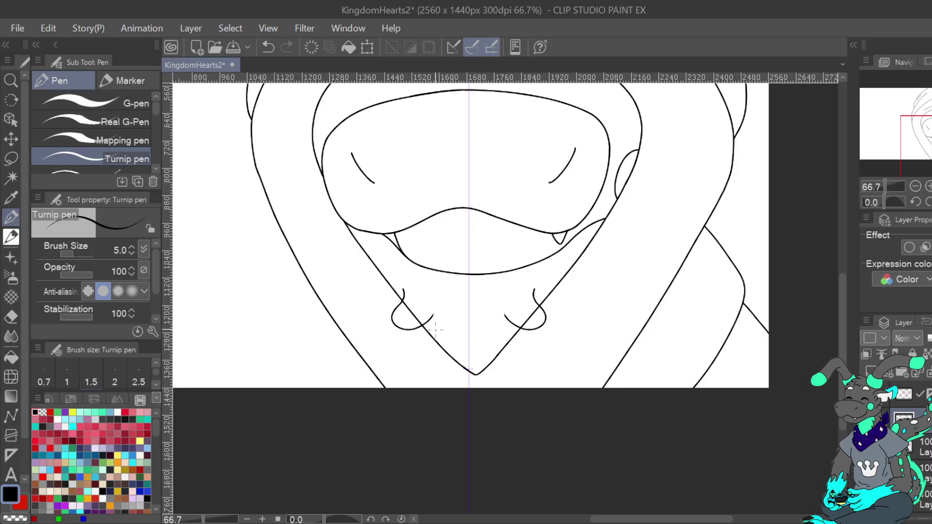
{"action": "mouse_move", "coordinate": [449, 356]}
{"action": "left_mouse_down"}
{"action": "mouse_move", "coordinate": [446, 376]}
{"action": "mouse_move", "coordinate": [466, 369]}
{"action": "mouse_move", "coordinate": [435, 365]}
{"action": "mouse_move", "coordinate": [461, 360]}
{"action": "left_mouse_up"}
{"action": "left_click", "coordinate": [269, 48]}
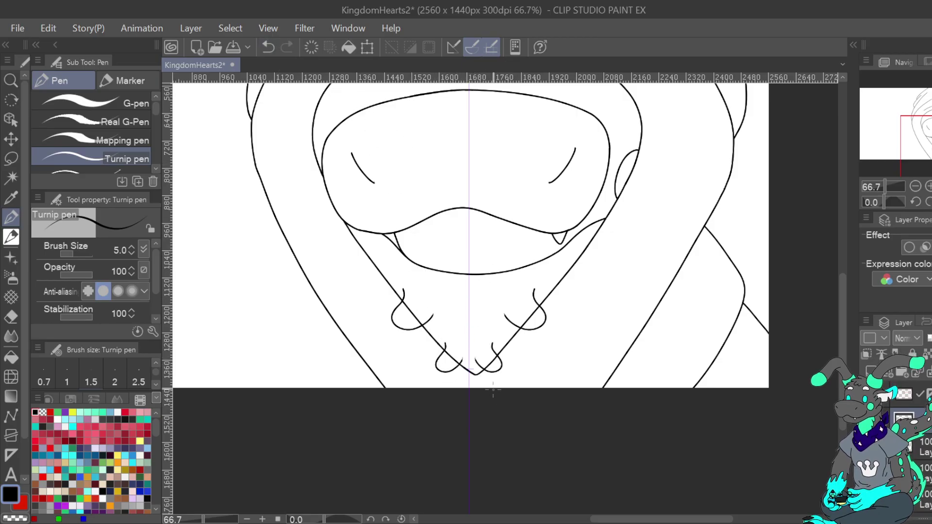
{"action": "left_click", "coordinate": [268, 47]}
{"action": "mouse_move", "coordinate": [435, 334]}
{"action": "left_mouse_down"}
{"action": "mouse_move", "coordinate": [443, 364]}
{"action": "mouse_move", "coordinate": [457, 349]}
{"action": "left_mouse_up"}
{"action": "left_click", "coordinate": [270, 47]}
{"action": "left_click", "coordinate": [269, 47]}
{"action": "mouse_move", "coordinate": [372, 253]}
{"action": "left_mouse_down"}
{"action": "mouse_move", "coordinate": [364, 279]}
{"action": "mouse_move", "coordinate": [374, 294]}
{"action": "mouse_move", "coordinate": [400, 289]}
{"action": "mouse_move", "coordinate": [401, 250]}
{"action": "mouse_move", "coordinate": [397, 341]}
{"action": "mouse_move", "coordinate": [424, 336]}
{"action": "mouse_move", "coordinate": [457, 358]}
{"action": "left_mouse_up"}
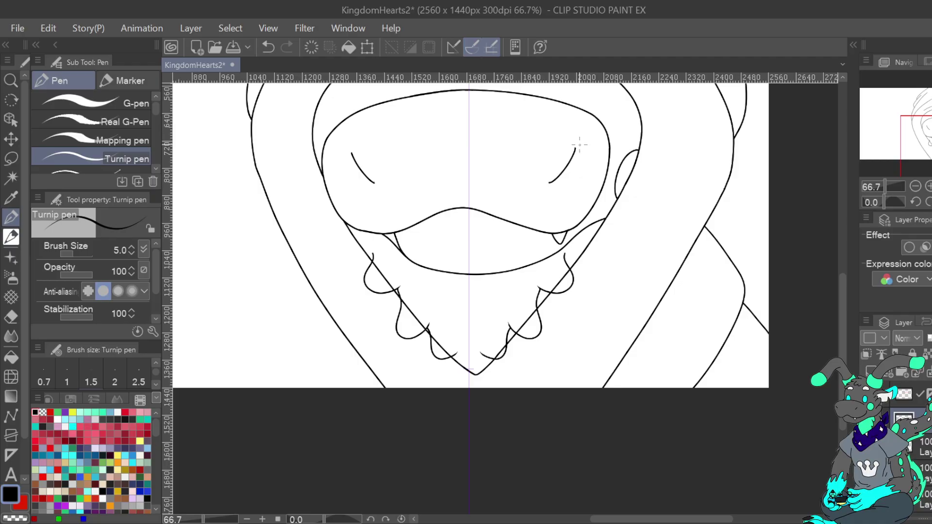
Lasso the right-hand scallops and transform them slightly to the right so they line up with the V's right edge
{"action": "left_click", "coordinate": [11, 158]}
{"action": "mouse_move", "coordinate": [569, 246]}
{"action": "left_mouse_down"}
{"action": "mouse_move", "coordinate": [501, 306]}
{"action": "mouse_move", "coordinate": [476, 348]}
{"action": "mouse_move", "coordinate": [560, 346]}
{"action": "mouse_move", "coordinate": [574, 238]}
{"action": "left_mouse_up"}
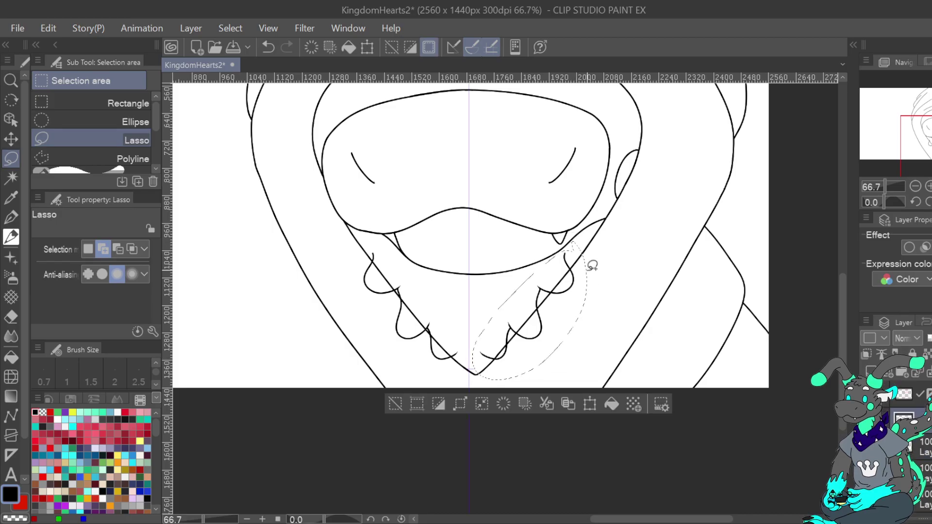
{"action": "key", "text": "ctrl+t"}
{"action": "mouse_move", "coordinate": [568, 329]}
{"action": "left_mouse_down"}
{"action": "mouse_move", "coordinate": [576, 271]}
{"action": "mouse_move", "coordinate": [578, 332]}
{"action": "left_mouse_up"}
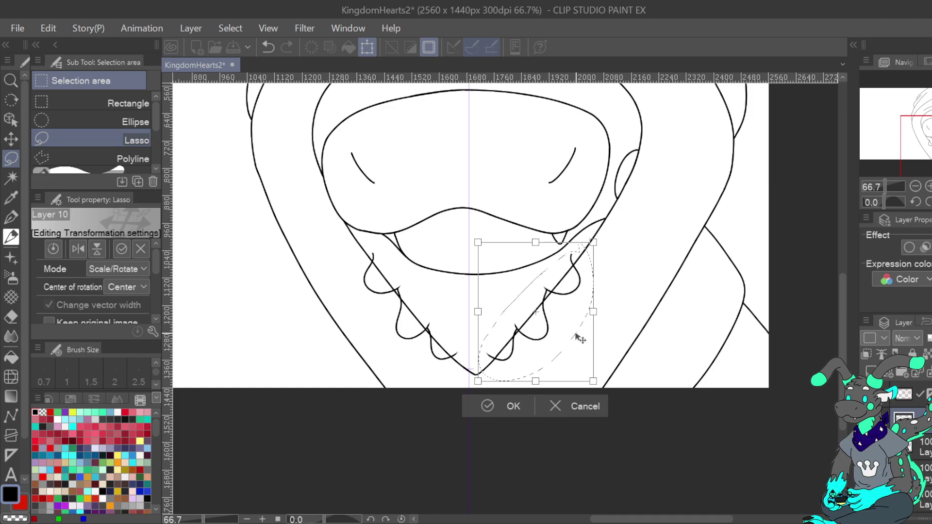
{"action": "left_click_drag", "start_coordinate": [579, 339], "coordinate": [580, 338]}
{"action": "left_click_drag", "start_coordinate": [632, 304], "coordinate": [632, 302]}
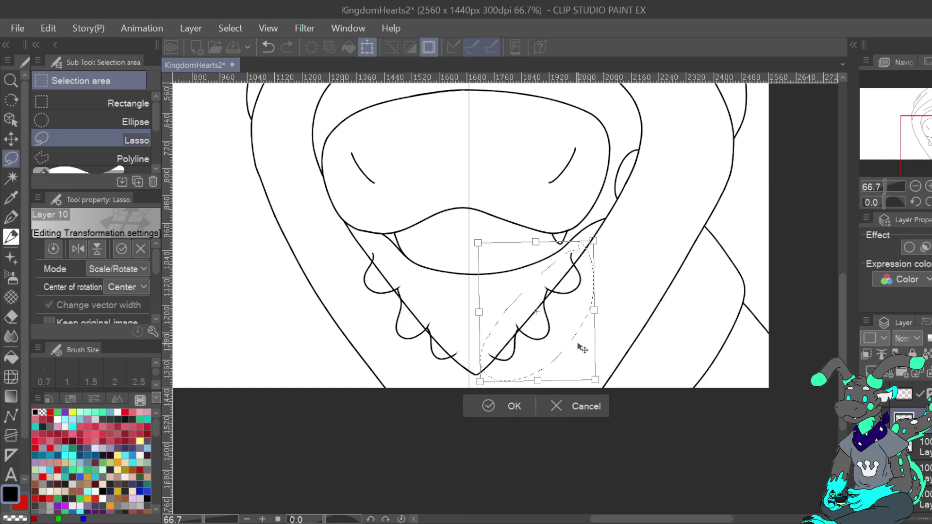
{"action": "left_click_drag", "start_coordinate": [567, 350], "coordinate": [569, 353]}
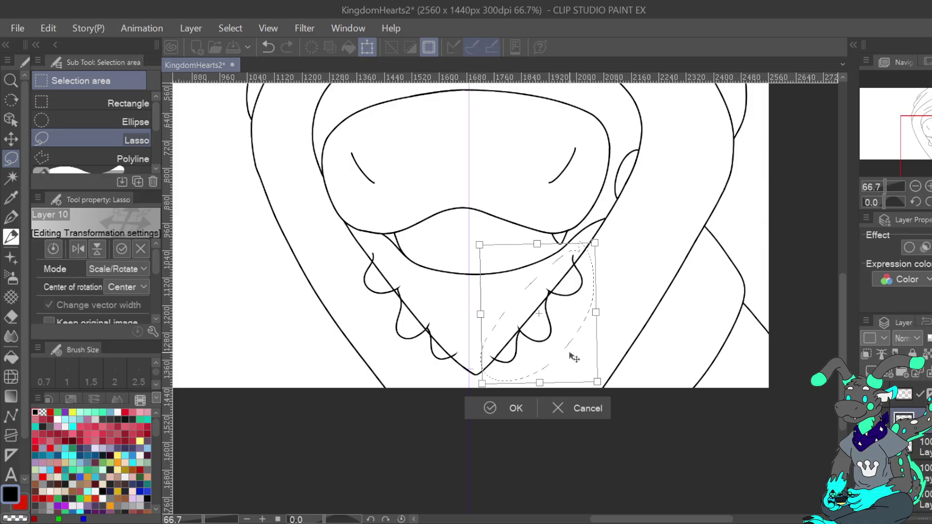
{"action": "left_click_drag", "start_coordinate": [603, 318], "coordinate": [621, 301]}
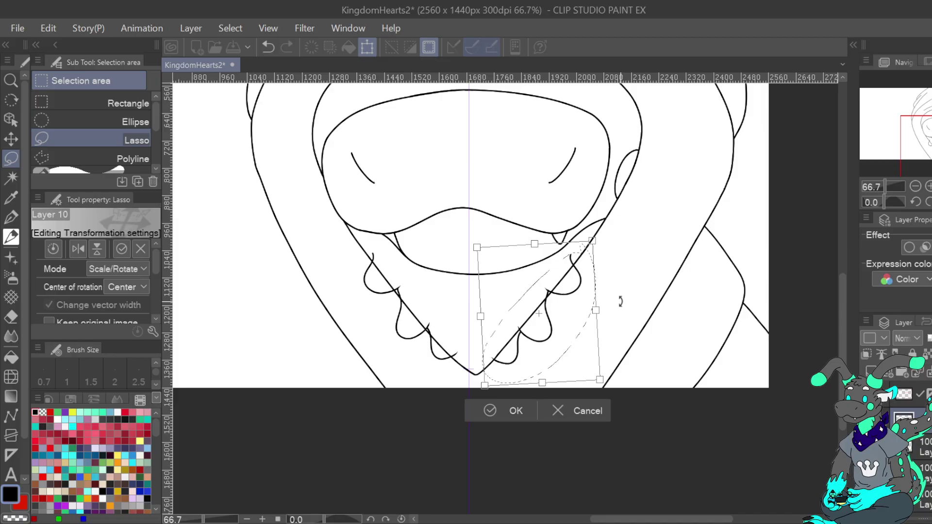
{"action": "left_click_drag", "start_coordinate": [577, 331], "coordinate": [622, 316]}
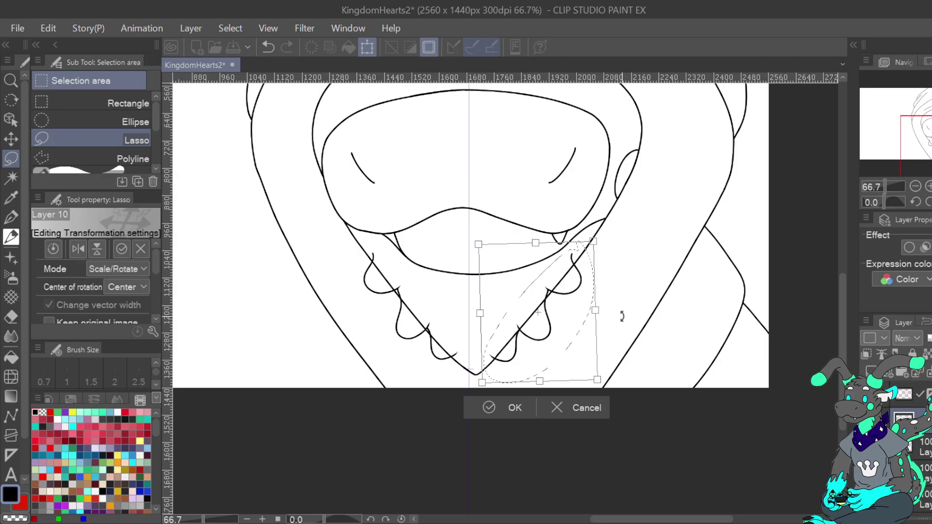
{"action": "left_click_drag", "start_coordinate": [581, 334], "coordinate": [578, 338]}
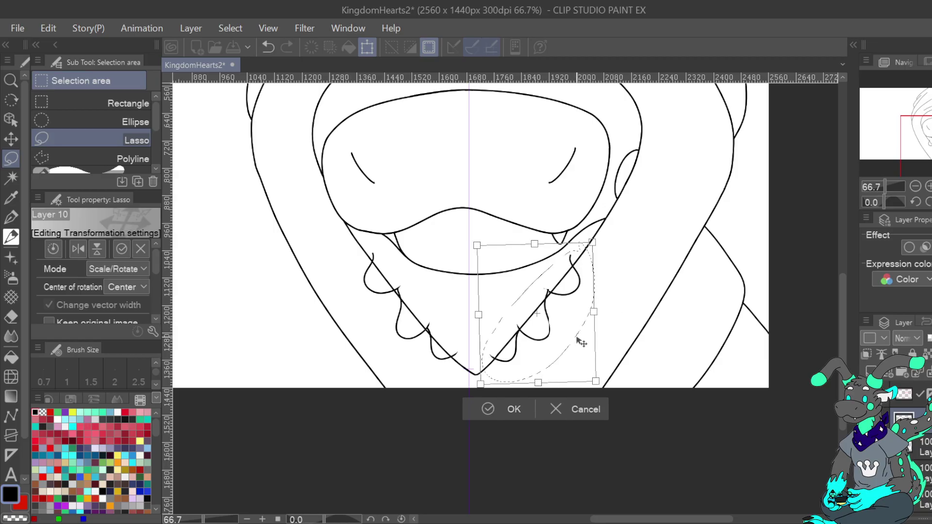
{"action": "left_click_drag", "start_coordinate": [620, 314], "coordinate": [581, 334]}
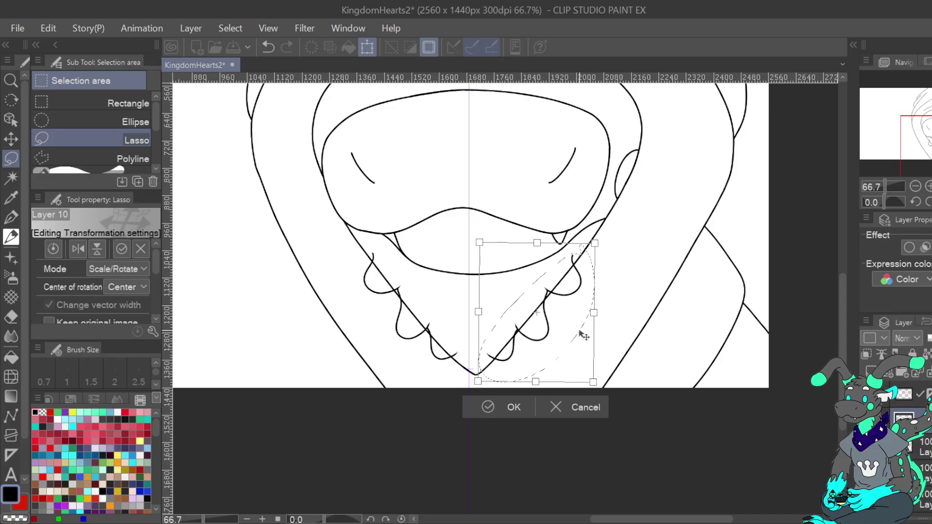
{"action": "left_click_drag", "start_coordinate": [612, 304], "coordinate": [588, 320]}
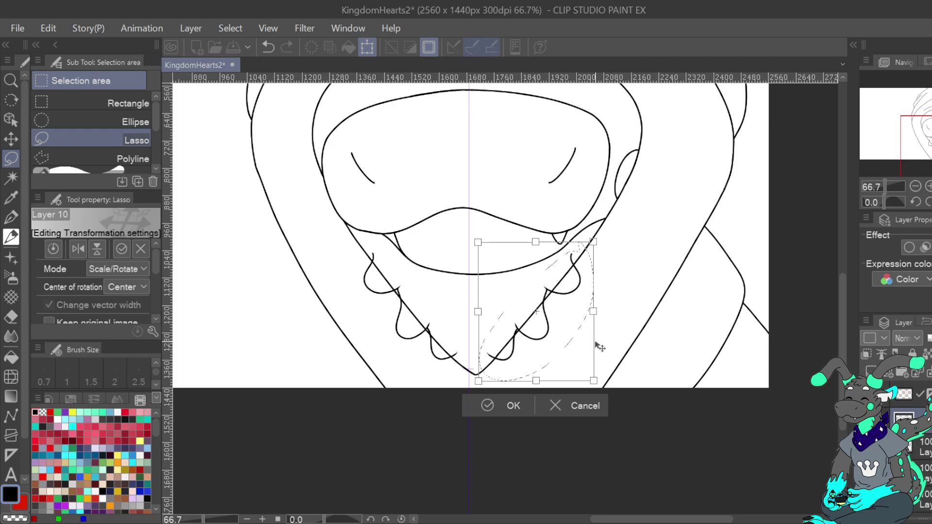
{"action": "left_click", "coordinate": [491, 408]}
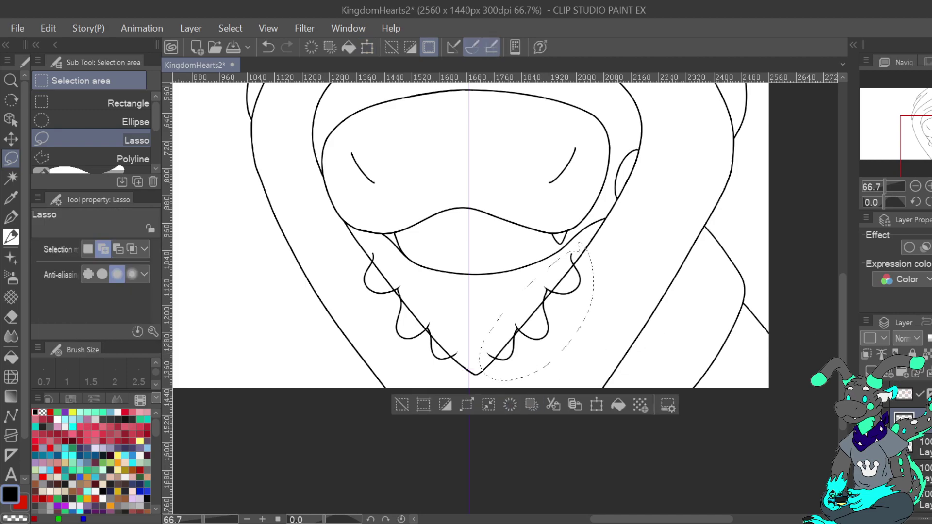
On the face line layer, erase the V line segments between the scallop ends using the Turnip pen in transparent colour at size 24.5
{"action": "left_click", "coordinate": [922, 447]}
{"action": "left_click", "coordinate": [403, 404]}
{"action": "key", "text": "p"}
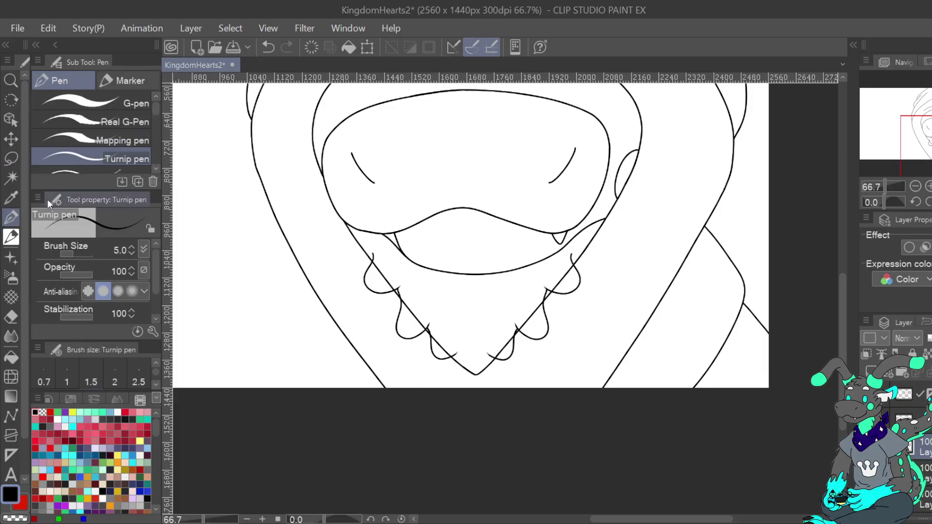
{"action": "left_click_drag", "start_coordinate": [74, 253], "coordinate": [78, 253]}
{"action": "mouse_move", "coordinate": [377, 263]}
{"action": "left_mouse_down"}
{"action": "mouse_move", "coordinate": [450, 354]}
{"action": "mouse_move", "coordinate": [459, 330]}
{"action": "mouse_move", "coordinate": [504, 348]}
{"action": "mouse_move", "coordinate": [497, 356]}
{"action": "mouse_move", "coordinate": [527, 290]}
{"action": "mouse_move", "coordinate": [521, 327]}
{"action": "mouse_move", "coordinate": [542, 302]}
{"action": "left_mouse_up"}
{"action": "key", "text": "ctrl+z"}
{"action": "left_click", "coordinate": [268, 47]}
{"action": "left_click", "coordinate": [268, 47]}
{"action": "left_click_drag", "start_coordinate": [513, 330], "coordinate": [496, 354]}
{"action": "mouse_move", "coordinate": [525, 323]}
{"action": "left_mouse_down"}
{"action": "mouse_move", "coordinate": [549, 268]}
{"action": "mouse_move", "coordinate": [553, 287]}
{"action": "mouse_move", "coordinate": [571, 267]}
{"action": "left_mouse_up"}
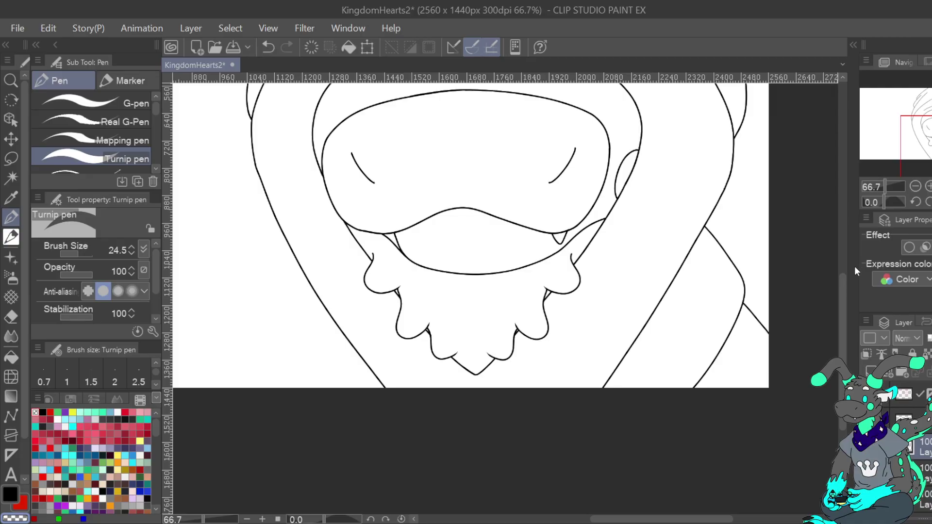
Undo the erasing of the V line with the scallops hidden
{"action": "key", "text": "ctrl+z"}
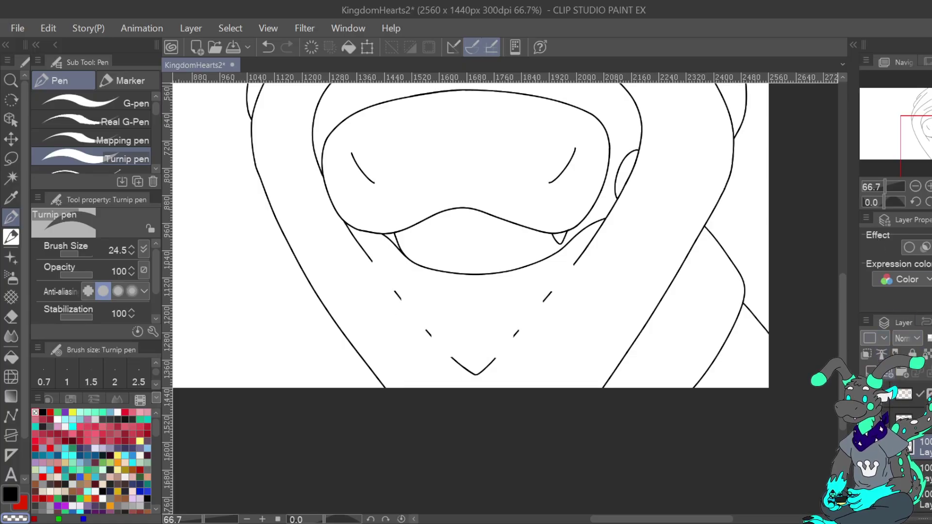
{"action": "left_click", "coordinate": [268, 43]}
{"action": "left_click", "coordinate": [268, 44]}
{"action": "left_click", "coordinate": [267, 44]}
{"action": "left_click", "coordinate": [267, 44]}
{"action": "left_click", "coordinate": [267, 43]}
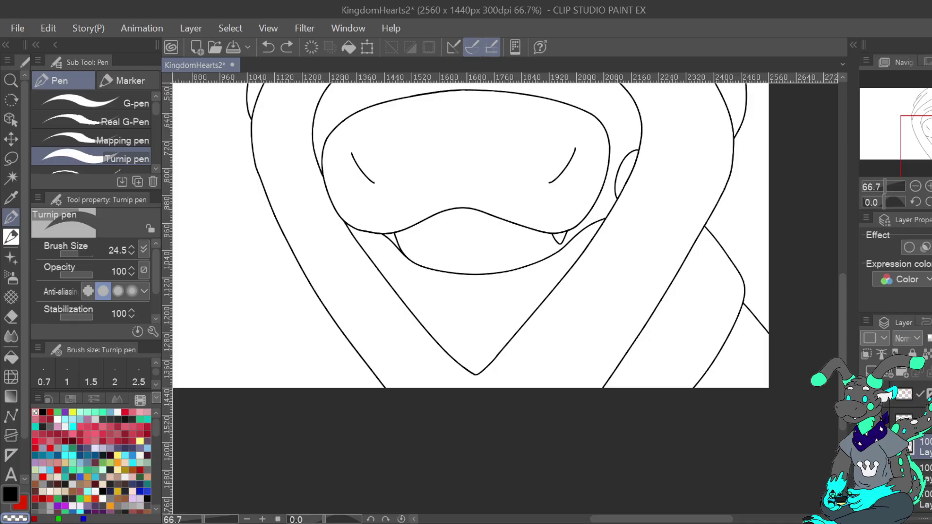
Show the red sketch beneath the line art and erase the small black scallops from their layer on both sides
{"action": "left_click", "coordinate": [867, 472]}
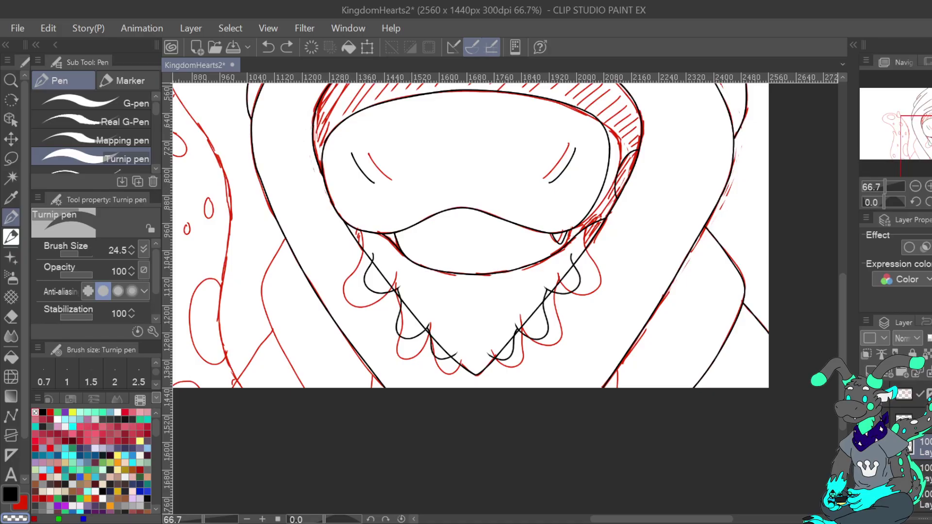
{"action": "key", "text": "ctrl+z"}
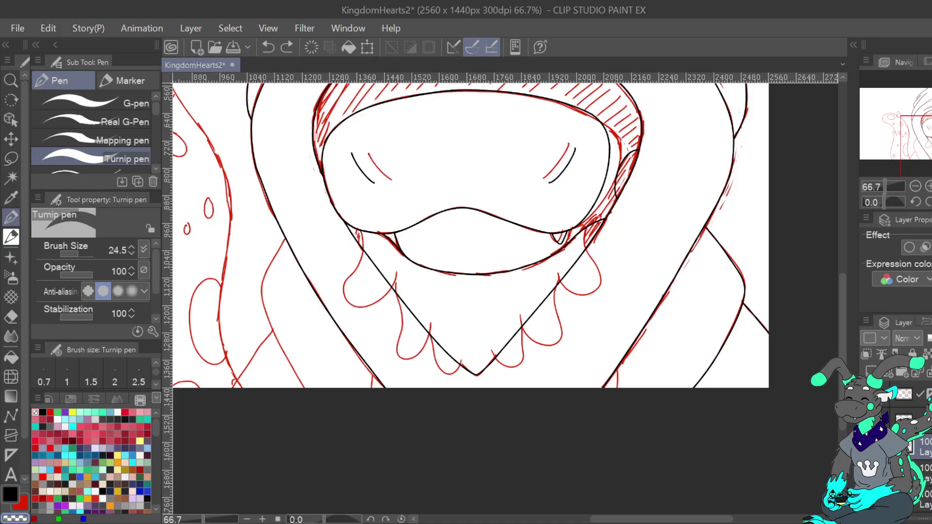
{"action": "key", "text": "ctrl+y"}
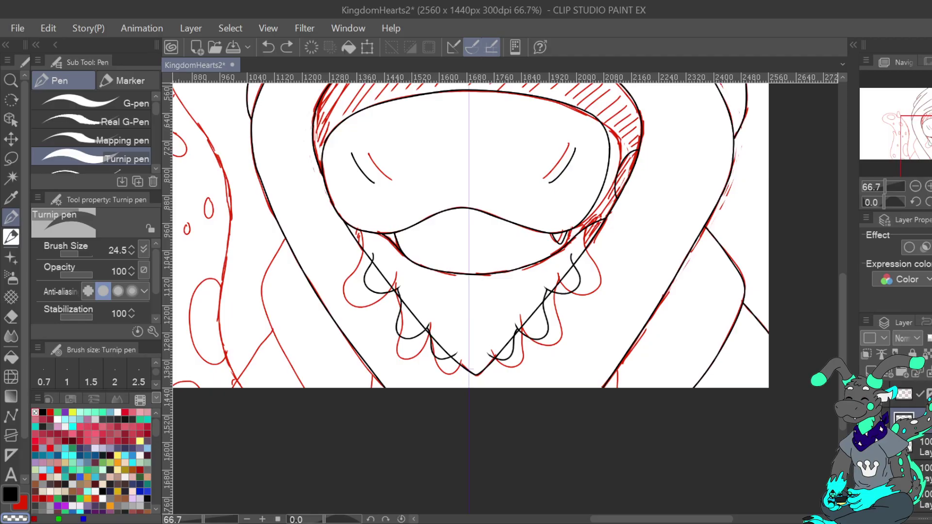
{"action": "left_click", "coordinate": [12, 198]}
{"action": "left_click", "coordinate": [13, 215]}
{"action": "mouse_move", "coordinate": [373, 256]}
{"action": "left_mouse_down"}
{"action": "mouse_move", "coordinate": [367, 287]}
{"action": "mouse_move", "coordinate": [403, 286]}
{"action": "mouse_move", "coordinate": [399, 333]}
{"action": "mouse_move", "coordinate": [411, 337]}
{"action": "mouse_move", "coordinate": [434, 322]}
{"action": "mouse_move", "coordinate": [423, 332]}
{"action": "mouse_move", "coordinate": [393, 329]}
{"action": "mouse_move", "coordinate": [396, 314]}
{"action": "mouse_move", "coordinate": [392, 328]}
{"action": "mouse_move", "coordinate": [414, 322]}
{"action": "mouse_move", "coordinate": [435, 336]}
{"action": "mouse_move", "coordinate": [429, 345]}
{"action": "mouse_move", "coordinate": [459, 353]}
{"action": "left_mouse_up"}
{"action": "mouse_move", "coordinate": [515, 339]}
{"action": "left_mouse_down"}
{"action": "mouse_move", "coordinate": [495, 356]}
{"action": "mouse_move", "coordinate": [513, 349]}
{"action": "mouse_move", "coordinate": [526, 310]}
{"action": "mouse_move", "coordinate": [540, 338]}
{"action": "mouse_move", "coordinate": [548, 277]}
{"action": "mouse_move", "coordinate": [542, 299]}
{"action": "mouse_move", "coordinate": [555, 308]}
{"action": "mouse_move", "coordinate": [575, 264]}
{"action": "left_mouse_up"}
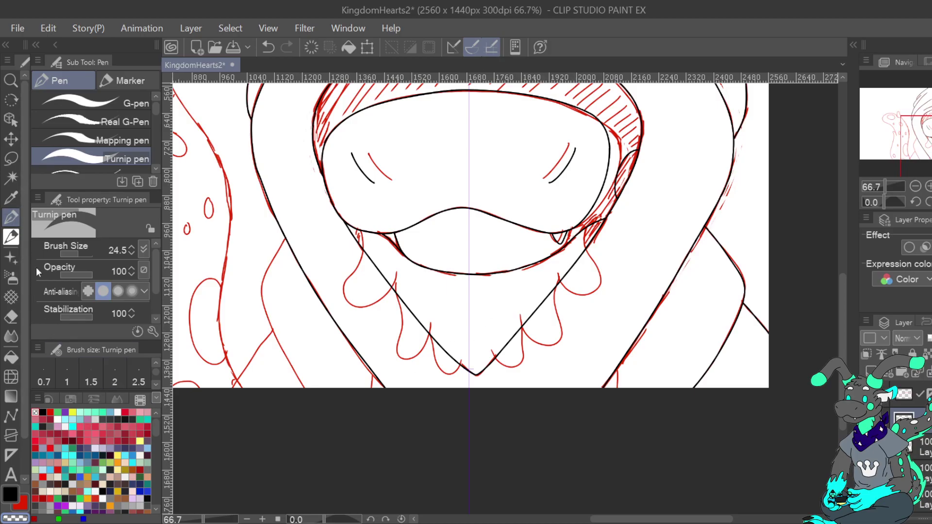
Trace the sketch's three larger left scallops in black with the size 5.0 Turnip pen, mirrored across the ruler, and hide the sketch
{"action": "left_click", "coordinate": [73, 255]}
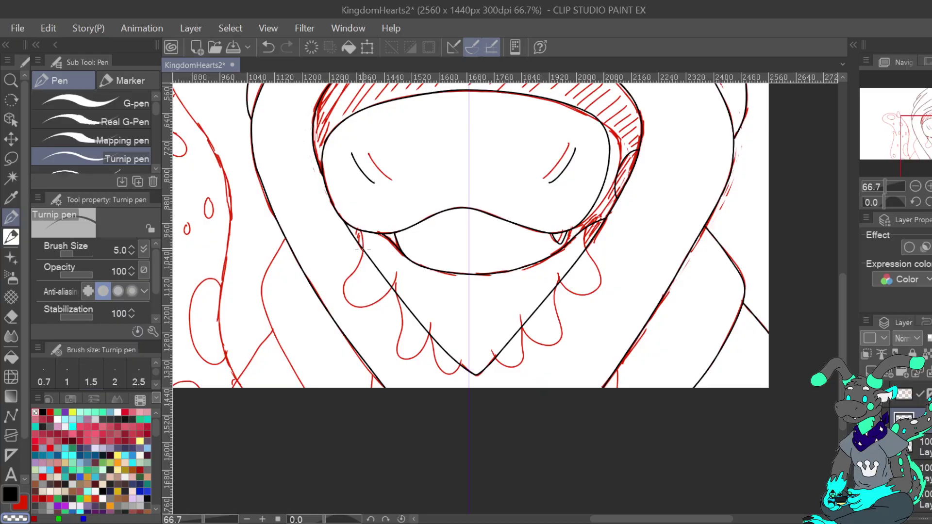
{"action": "key", "text": "x"}
{"action": "left_click_drag", "start_coordinate": [363, 238], "coordinate": [342, 283]}
{"action": "left_click", "coordinate": [267, 51]}
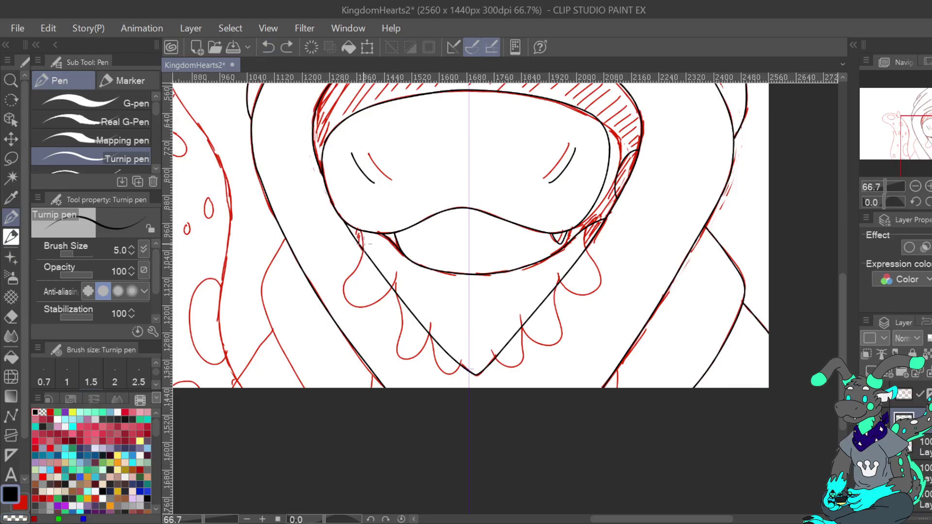
{"action": "mouse_move", "coordinate": [364, 237]}
{"action": "left_mouse_down"}
{"action": "mouse_move", "coordinate": [342, 286]}
{"action": "mouse_move", "coordinate": [346, 307]}
{"action": "mouse_move", "coordinate": [385, 301]}
{"action": "mouse_move", "coordinate": [392, 271]}
{"action": "mouse_move", "coordinate": [399, 349]}
{"action": "mouse_move", "coordinate": [417, 354]}
{"action": "mouse_move", "coordinate": [428, 318]}
{"action": "mouse_move", "coordinate": [438, 361]}
{"action": "mouse_move", "coordinate": [454, 375]}
{"action": "mouse_move", "coordinate": [462, 359]}
{"action": "left_mouse_up"}
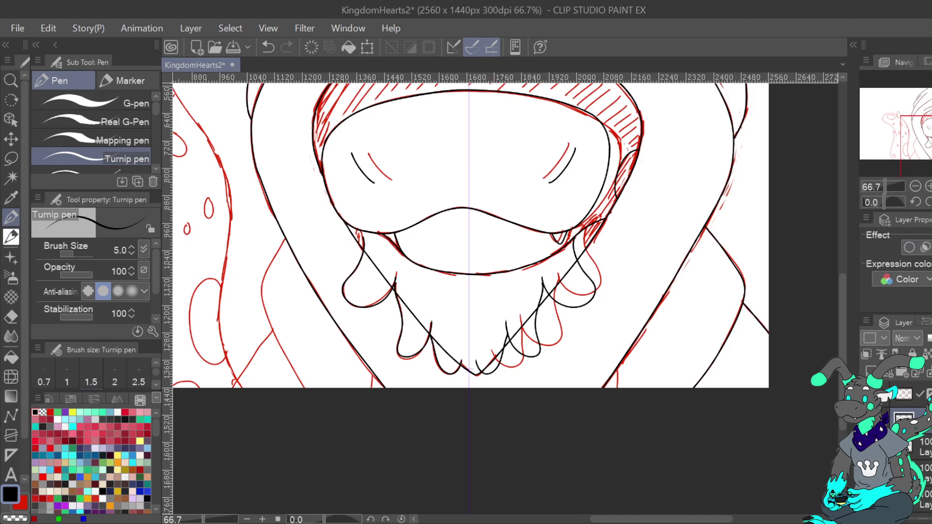
{"action": "key", "text": "Delete"}
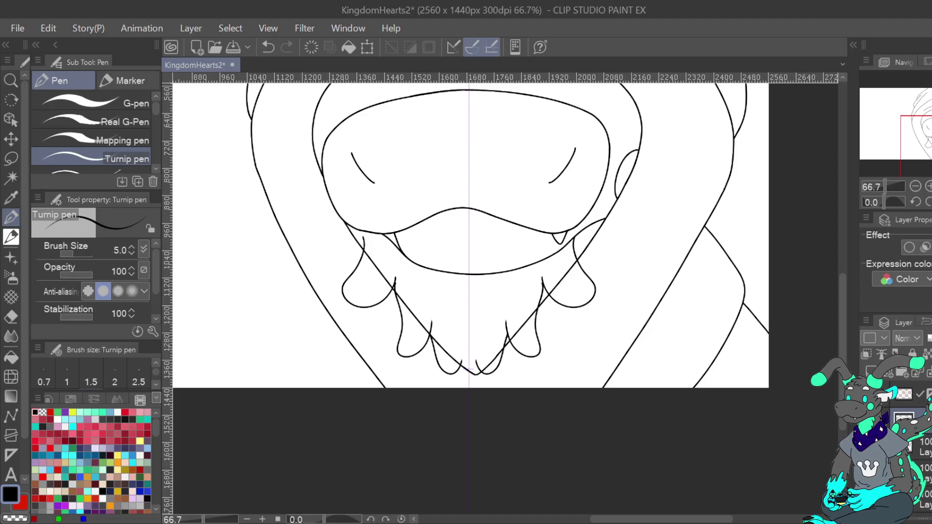
Lasso the larger right-hand scallops and transform them slightly to the right along the V's edge
{"action": "key", "text": "m"}
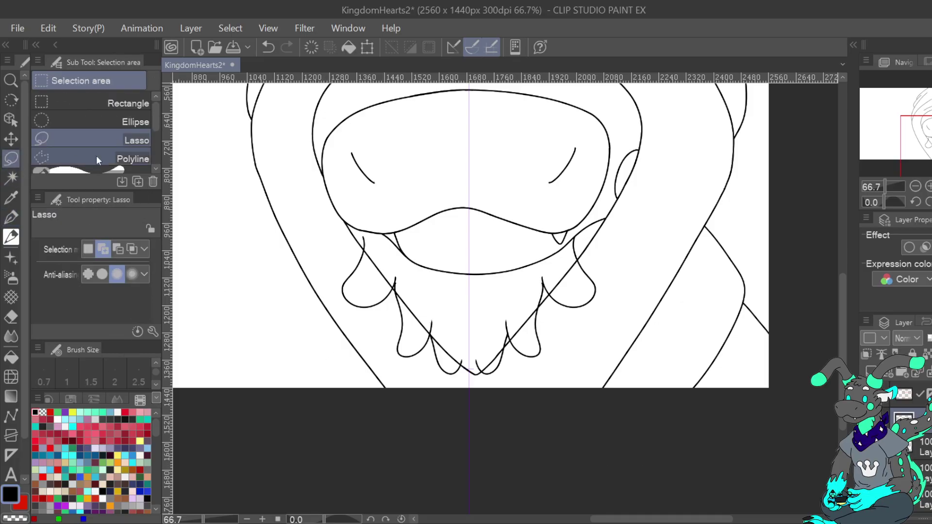
{"action": "mouse_move", "coordinate": [477, 352]}
{"action": "left_mouse_down"}
{"action": "mouse_move", "coordinate": [486, 383]}
{"action": "mouse_move", "coordinate": [517, 380]}
{"action": "mouse_move", "coordinate": [574, 333]}
{"action": "mouse_move", "coordinate": [606, 267]}
{"action": "mouse_move", "coordinate": [595, 245]}
{"action": "mouse_move", "coordinate": [583, 232]}
{"action": "mouse_move", "coordinate": [571, 237]}
{"action": "mouse_move", "coordinate": [482, 326]}
{"action": "left_mouse_up"}
{"action": "left_click", "coordinate": [335, 406]}
{"action": "left_click", "coordinate": [918, 447]}
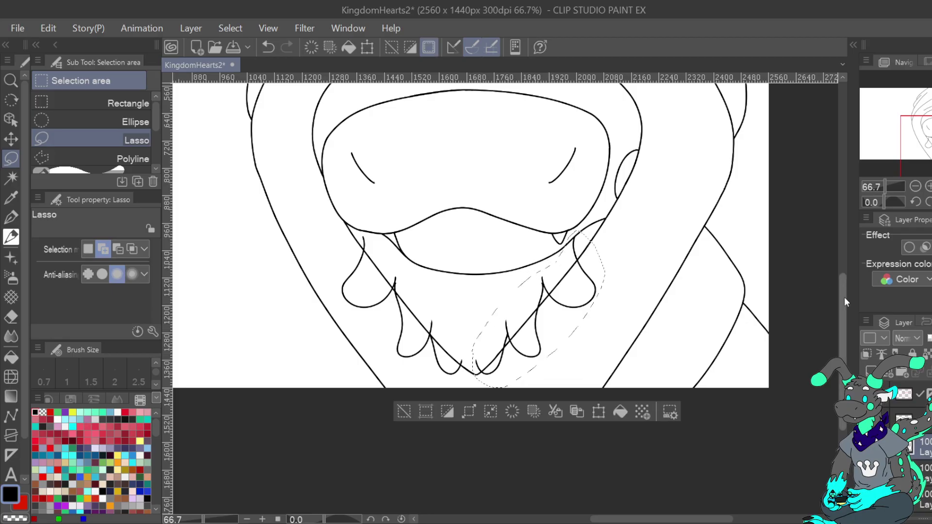
{"action": "left_click", "coordinate": [919, 420]}
{"action": "key", "text": "ctrl+t"}
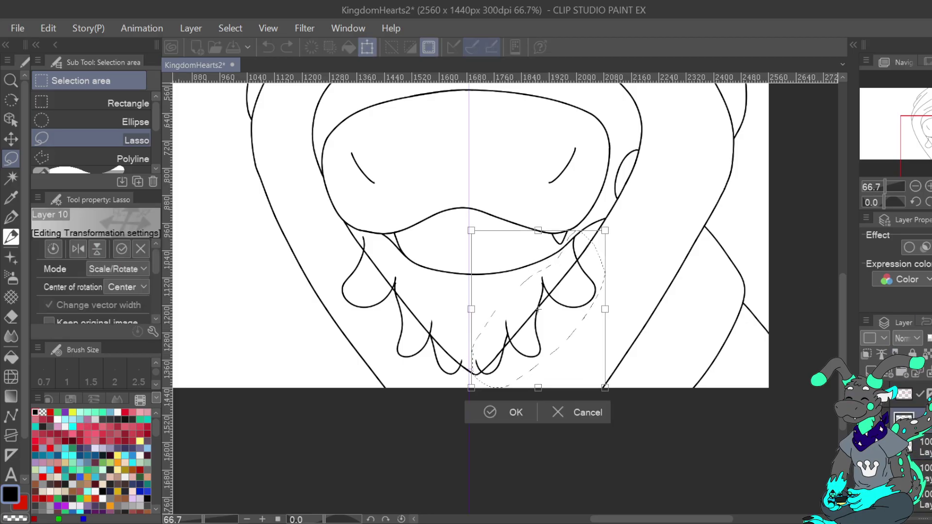
{"action": "left_click_drag", "start_coordinate": [580, 348], "coordinate": [589, 349]}
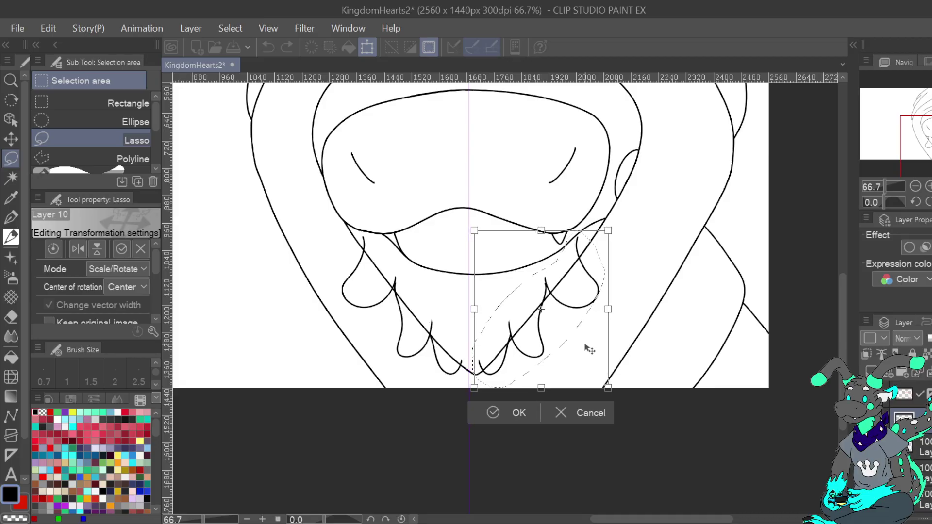
Shift the selected fur tufts on the right side of the chin slightly outward, apply the transformation and clear the selection
{"action": "left_click_drag", "start_coordinate": [589, 349], "coordinate": [594, 351]}
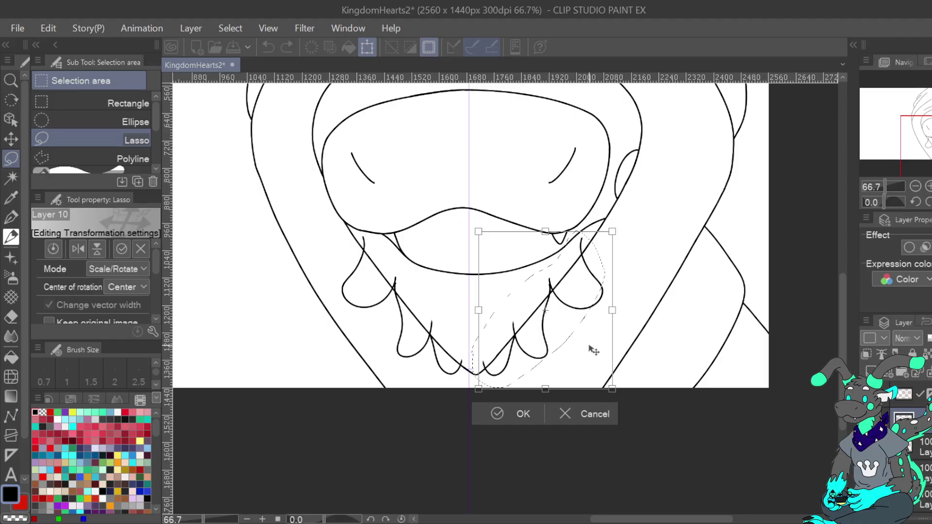
{"action": "left_click", "coordinate": [528, 409]}
{"action": "left_click", "coordinate": [412, 412]}
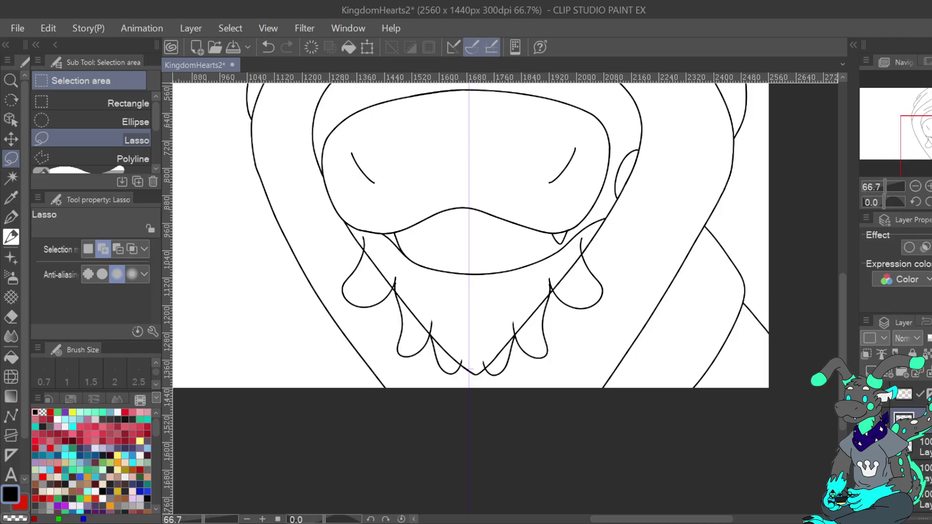
Erase the straight chin lines running through the fur tufts, using the Turnip pen at size 28.7 with transparent colour
{"action": "left_click", "coordinate": [928, 448]}
{"action": "left_click", "coordinate": [11, 217]}
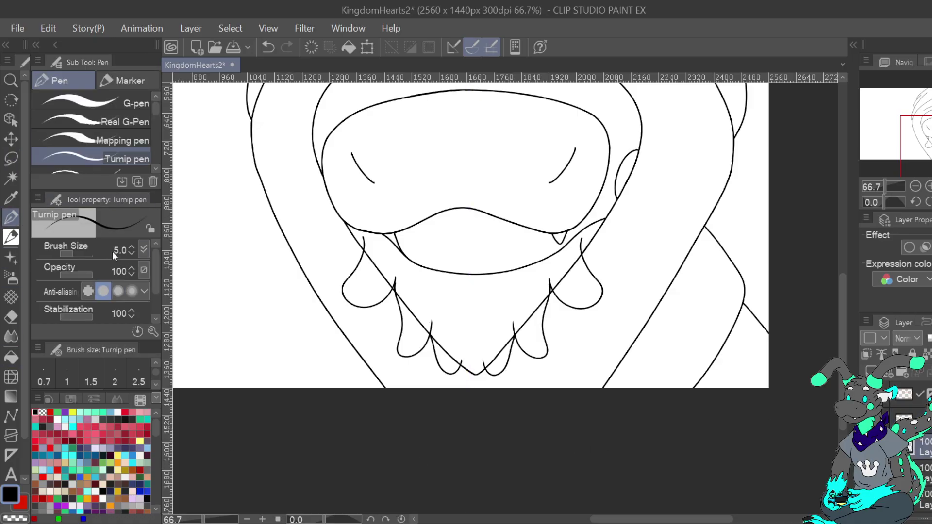
{"action": "left_click", "coordinate": [78, 251]}
{"action": "mouse_move", "coordinate": [368, 251]}
{"action": "left_mouse_down"}
{"action": "mouse_move", "coordinate": [387, 286]}
{"action": "mouse_move", "coordinate": [390, 262]}
{"action": "mouse_move", "coordinate": [401, 261]}
{"action": "mouse_move", "coordinate": [402, 297]}
{"action": "mouse_move", "coordinate": [422, 330]}
{"action": "mouse_move", "coordinate": [425, 311]}
{"action": "mouse_move", "coordinate": [456, 362]}
{"action": "mouse_move", "coordinate": [493, 359]}
{"action": "mouse_move", "coordinate": [491, 367]}
{"action": "mouse_move", "coordinate": [516, 320]}
{"action": "mouse_move", "coordinate": [523, 336]}
{"action": "mouse_move", "coordinate": [543, 297]}
{"action": "mouse_move", "coordinate": [541, 276]}
{"action": "mouse_move", "coordinate": [561, 282]}
{"action": "mouse_move", "coordinate": [575, 247]}
{"action": "left_mouse_up"}
{"action": "key", "text": "ctrl+z"}
{"action": "left_click", "coordinate": [23, 518]}
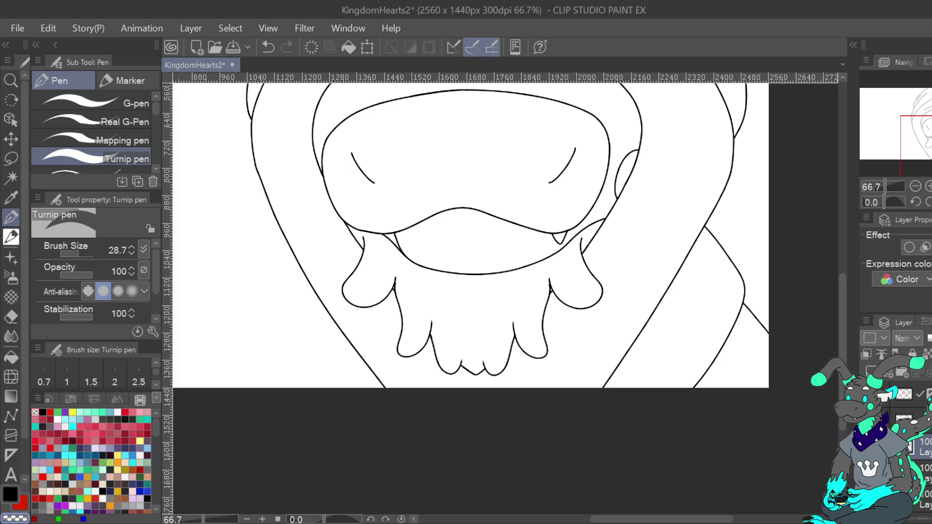
Return the Turnip pen to black at brush size 5.0 with the whole canvas in view
{"action": "key", "text": "ctrl+0"}
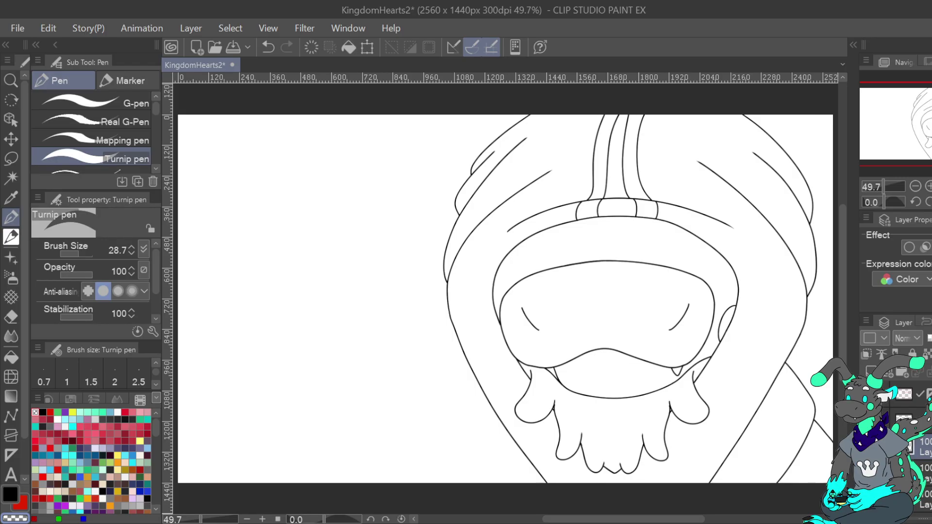
{"action": "left_click", "coordinate": [73, 252]}
{"action": "left_click", "coordinate": [132, 247]}
{"action": "mouse_move", "coordinate": [601, 407]}
{"action": "left_mouse_down"}
{"action": "mouse_move", "coordinate": [590, 425]}
{"action": "mouse_move", "coordinate": [603, 431]}
{"action": "mouse_move", "coordinate": [611, 420]}
{"action": "mouse_move", "coordinate": [616, 444]}
{"action": "left_mouse_up"}
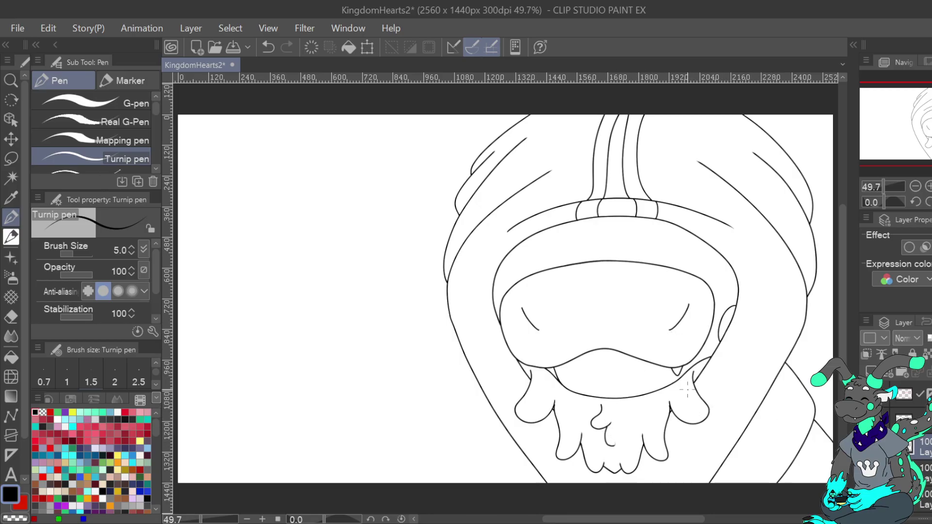
{"action": "left_click", "coordinate": [267, 47]}
{"action": "left_click_drag", "start_coordinate": [606, 429], "coordinate": [614, 444]}
{"action": "left_click_drag", "start_coordinate": [626, 405], "coordinate": [623, 423]}
{"action": "left_click", "coordinate": [268, 47]}
{"action": "left_click", "coordinate": [268, 46]}
{"action": "left_click", "coordinate": [269, 47]}
{"action": "left_click", "coordinate": [268, 47]}
Draw a short descending chain of curled fur strokes in the middle of the chin fur, below the mouth
{"action": "mouse_move", "coordinate": [598, 406]}
{"action": "left_mouse_down"}
{"action": "mouse_move", "coordinate": [592, 421]}
{"action": "mouse_move", "coordinate": [603, 425]}
{"action": "left_mouse_up"}
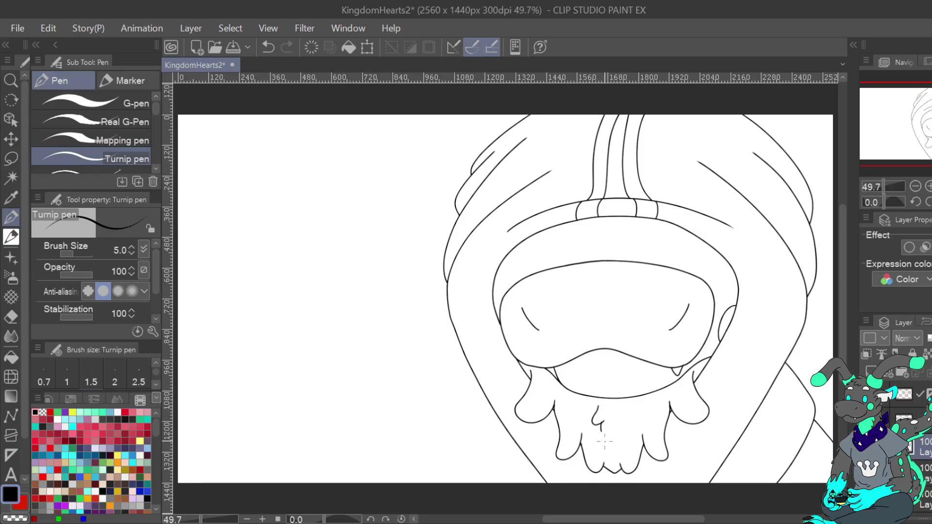
{"action": "left_click_drag", "start_coordinate": [603, 424], "coordinate": [612, 442]}
{"action": "scroll", "coordinate": [580, 415], "scroll_direction": "up", "scroll_amount": 5}
{"action": "left_click_drag", "start_coordinate": [505, 331], "coordinate": [513, 265]}
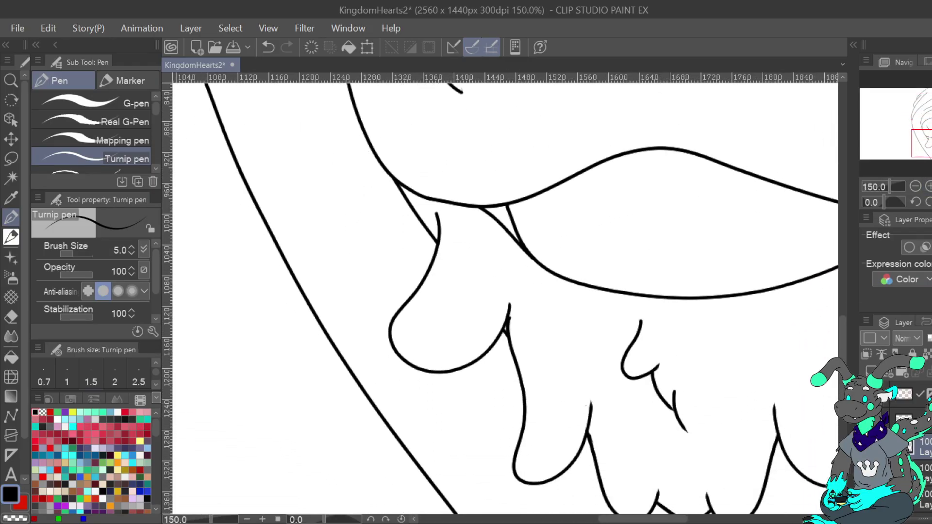
{"action": "left_click", "coordinate": [913, 418]}
{"action": "left_click", "coordinate": [15, 518]}
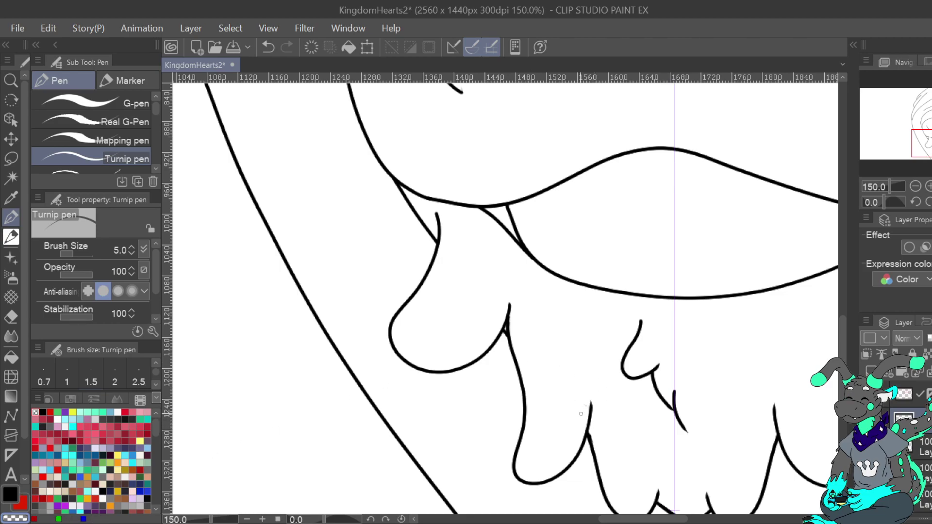
{"action": "key", "text": "c"}
{"action": "left_click_drag", "start_coordinate": [761, 429], "coordinate": [759, 436]}
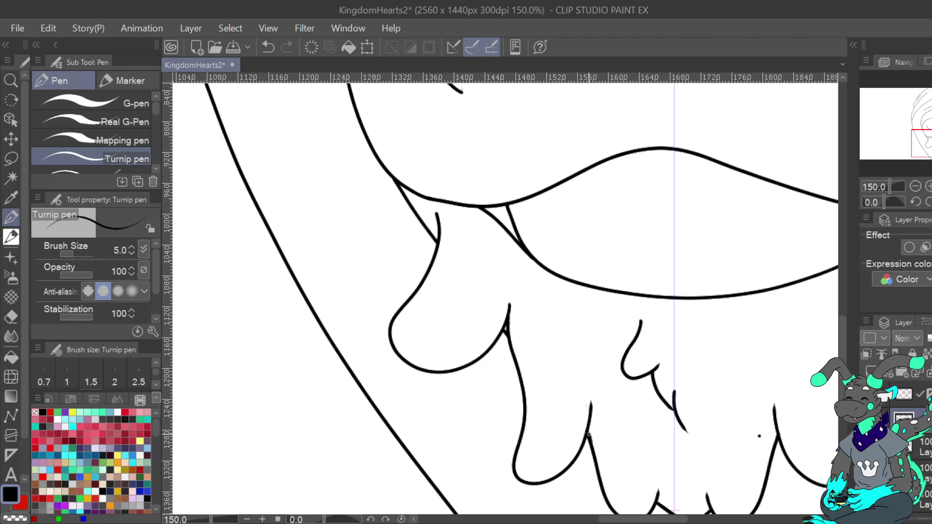
{"action": "left_click_drag", "start_coordinate": [674, 509], "coordinate": [494, 363]}
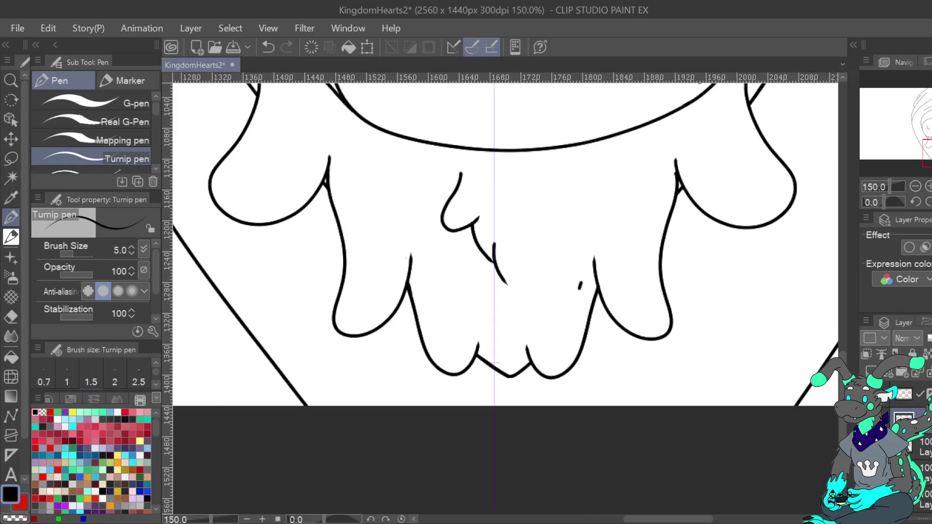
{"action": "left_click", "coordinate": [15, 518]}
{"action": "left_click_drag", "start_coordinate": [581, 291], "coordinate": [580, 281]}
{"action": "left_click", "coordinate": [269, 48]}
{"action": "left_click", "coordinate": [269, 48]}
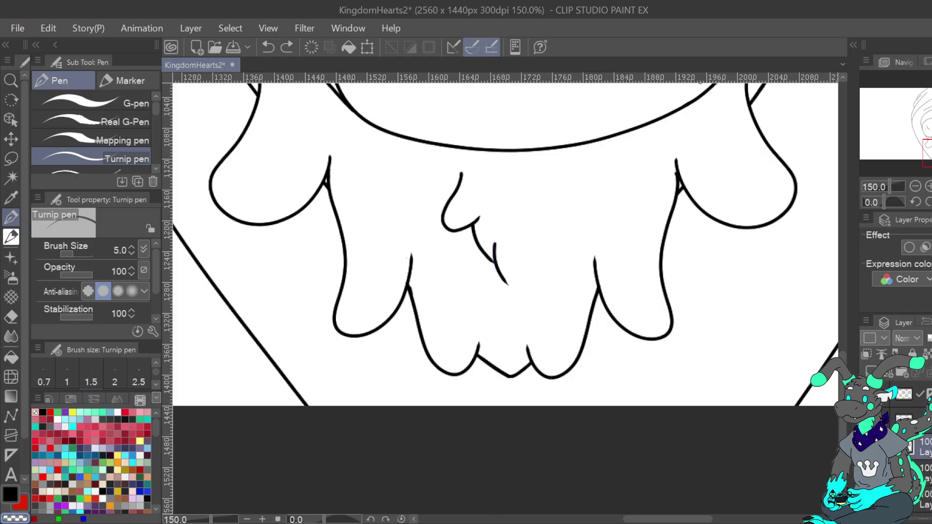
Touch up the line junctions between the chin fur tufts with small black and transparent Turnip pen marks
{"action": "left_click", "coordinate": [11, 499]}
{"action": "mouse_move", "coordinate": [412, 280]}
{"action": "left_mouse_down"}
{"action": "mouse_move", "coordinate": [408, 290]}
{"action": "mouse_move", "coordinate": [411, 276]}
{"action": "left_mouse_up"}
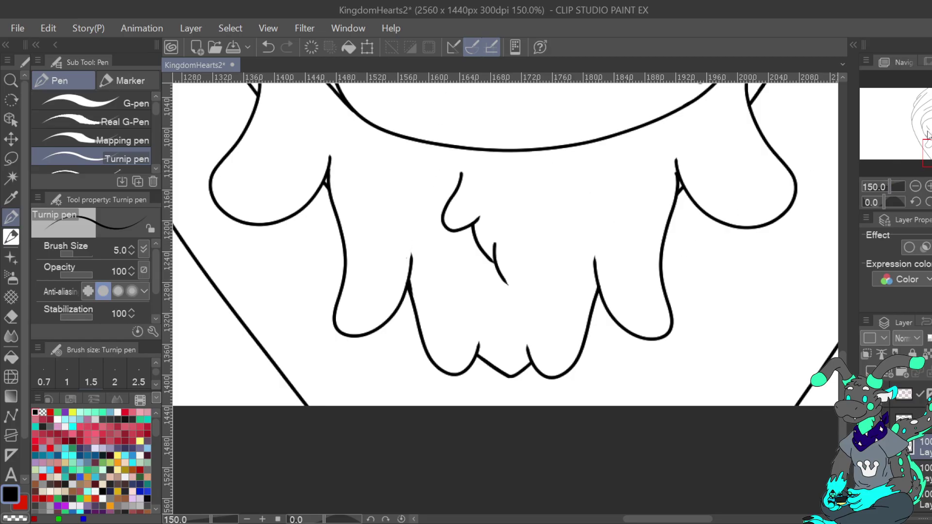
{"action": "left_click", "coordinate": [14, 518]}
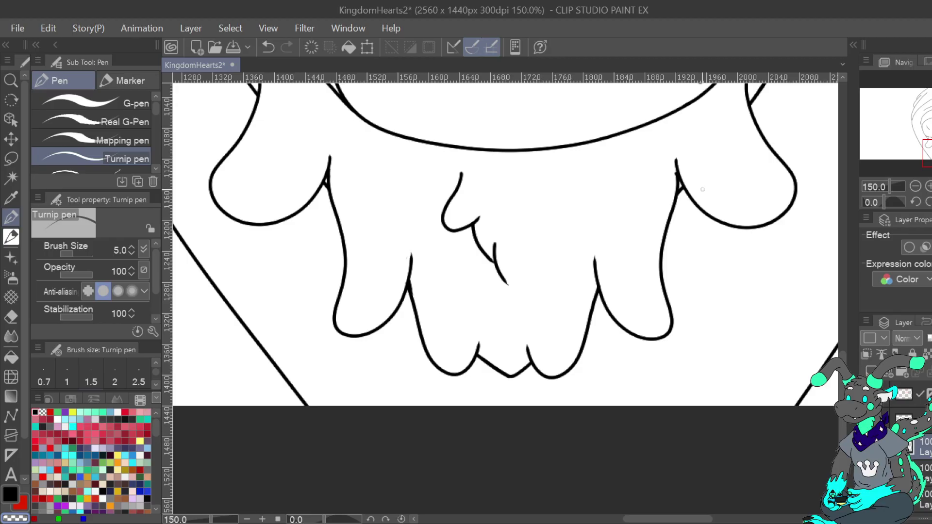
{"action": "left_click", "coordinate": [674, 172]}
Show the red sketch together with the line art and make the line art layer active with black as the drawing colour
{"action": "left_click", "coordinate": [918, 418]}
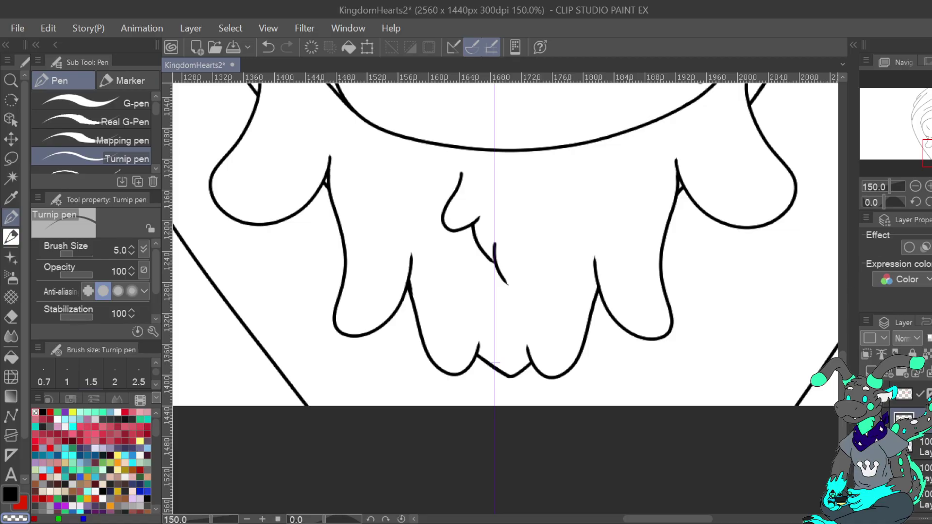
{"action": "left_click", "coordinate": [928, 202]}
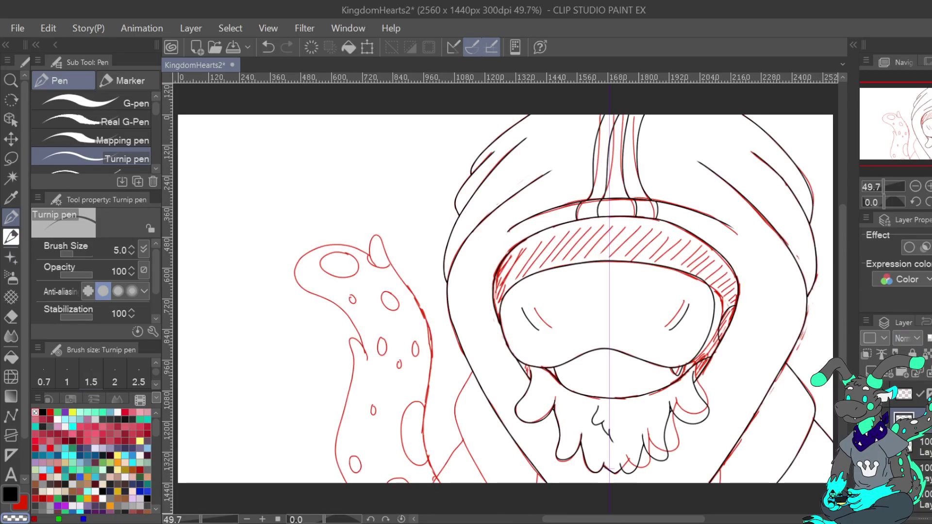
{"action": "left_click", "coordinate": [922, 446]}
{"action": "key", "text": "x"}
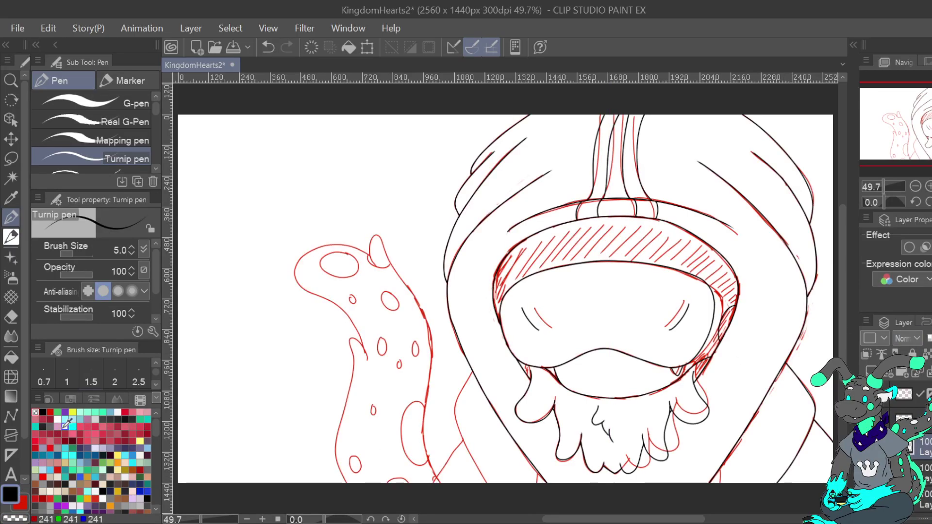
Ink the shoulder and arm lines left of the hood over the red sketch, plus the short vertical lines at the hood's lower ends
{"action": "left_click", "coordinate": [928, 186]}
{"action": "left_click", "coordinate": [927, 186]}
{"action": "left_click", "coordinate": [928, 186]}
{"action": "left_click", "coordinate": [928, 186]}
{"action": "left_click_drag", "start_coordinate": [923, 123], "coordinate": [918, 148]}
{"action": "scroll", "coordinate": [492, 205], "scroll_direction": "down", "scroll_amount": 3}
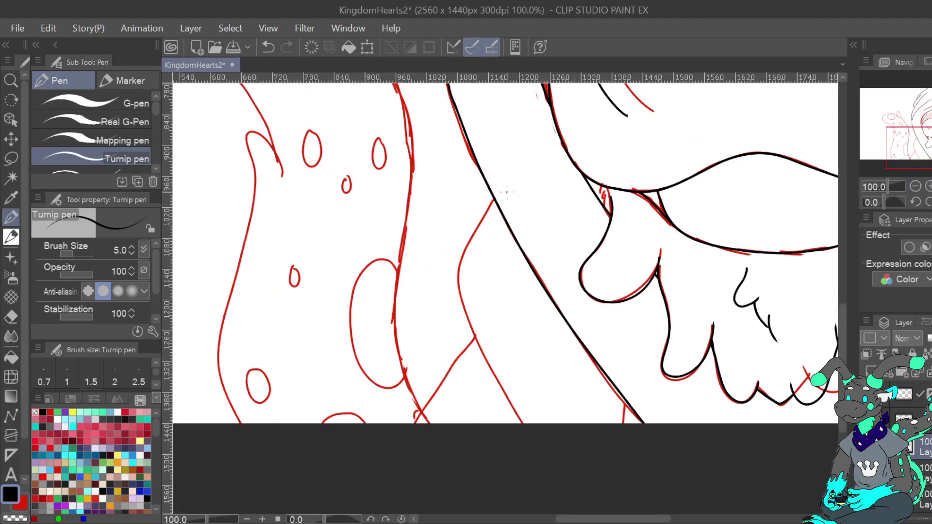
{"action": "mouse_move", "coordinate": [492, 205]}
{"action": "left_mouse_down"}
{"action": "mouse_move", "coordinate": [469, 239]}
{"action": "mouse_move", "coordinate": [459, 281]}
{"action": "mouse_move", "coordinate": [469, 335]}
{"action": "mouse_move", "coordinate": [517, 412]}
{"action": "left_mouse_up"}
{"action": "left_click_drag", "start_coordinate": [474, 337], "coordinate": [423, 413]}
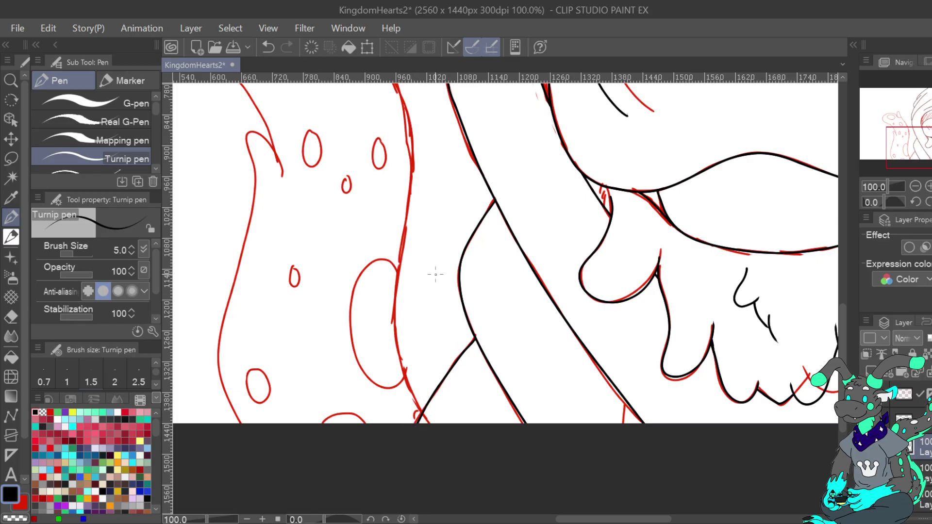
{"action": "left_click", "coordinate": [267, 47]}
{"action": "left_click_drag", "start_coordinate": [475, 337], "coordinate": [407, 427]}
{"action": "left_click_drag", "start_coordinate": [906, 146], "coordinate": [928, 154]}
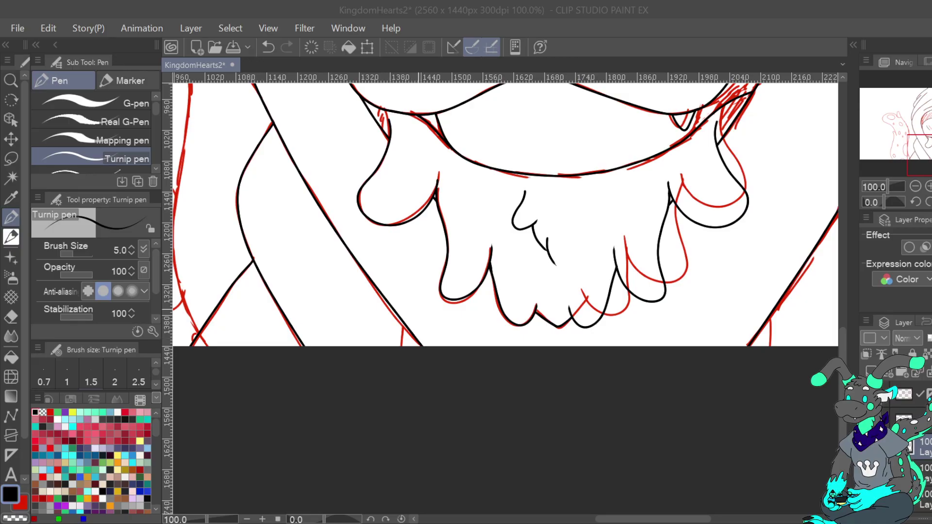
{"action": "left_click", "coordinate": [637, 24]}
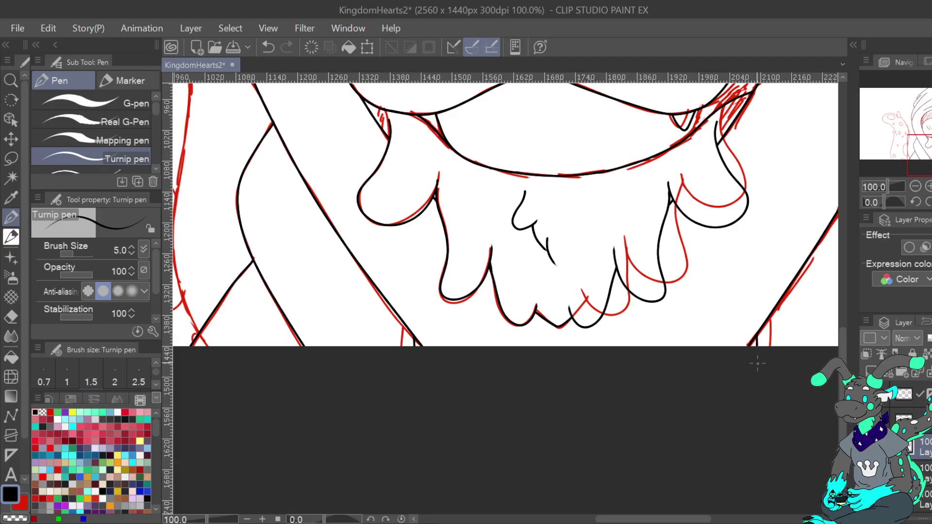
Undo the last stroke, switch to another layer and trace the spotted tail's full outline in black over the red sketch
{"action": "mouse_move", "coordinate": [928, 154]}
{"action": "left_mouse_down"}
{"action": "mouse_move", "coordinate": [931, 120]}
{"action": "mouse_move", "coordinate": [912, 144]}
{"action": "mouse_move", "coordinate": [915, 129]}
{"action": "left_mouse_up"}
{"action": "left_click", "coordinate": [915, 186]}
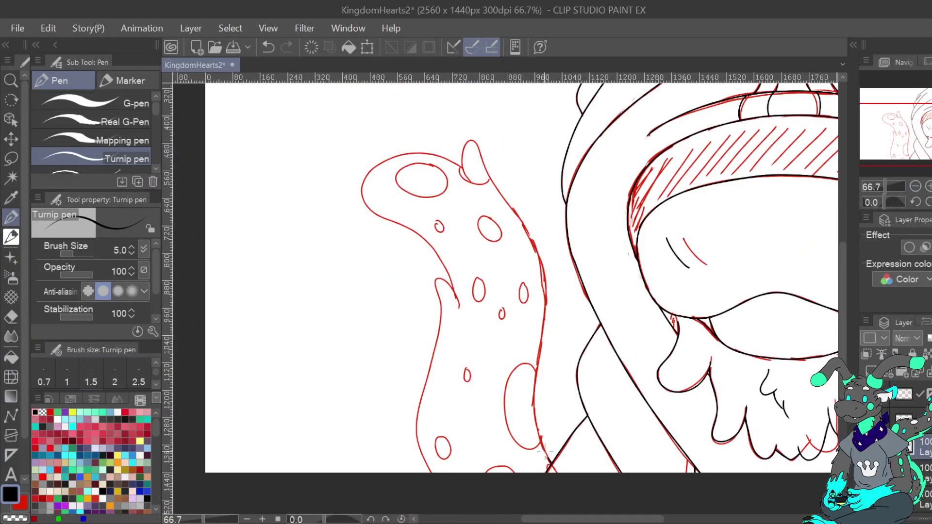
{"action": "left_click", "coordinate": [269, 48]}
{"action": "left_click", "coordinate": [912, 473]}
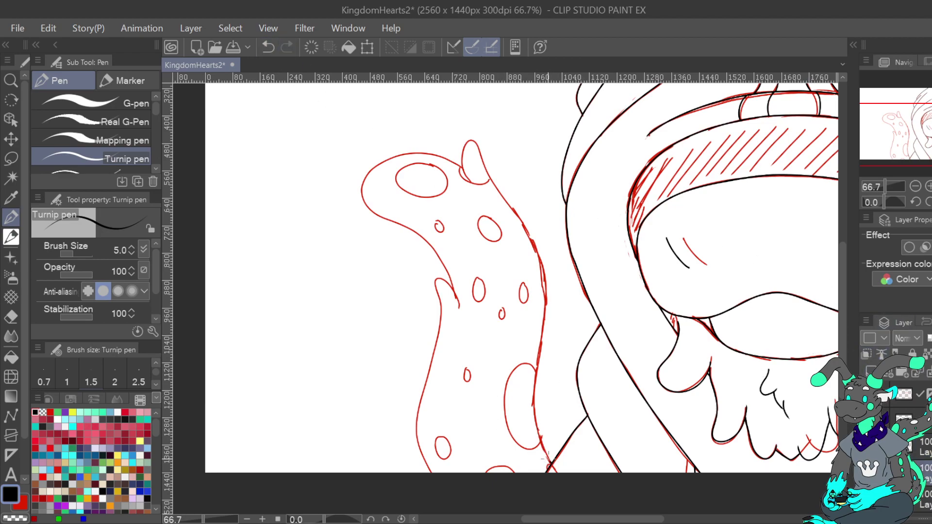
{"action": "mouse_move", "coordinate": [540, 361]}
{"action": "left_mouse_down"}
{"action": "mouse_move", "coordinate": [545, 258]}
{"action": "mouse_move", "coordinate": [494, 184]}
{"action": "mouse_move", "coordinate": [480, 126]}
{"action": "mouse_move", "coordinate": [459, 156]}
{"action": "mouse_move", "coordinate": [463, 176]}
{"action": "mouse_move", "coordinate": [448, 158]}
{"action": "mouse_move", "coordinate": [398, 152]}
{"action": "mouse_move", "coordinate": [357, 183]}
{"action": "mouse_move", "coordinate": [360, 206]}
{"action": "mouse_move", "coordinate": [428, 235]}
{"action": "mouse_move", "coordinate": [459, 302]}
{"action": "left_mouse_up"}
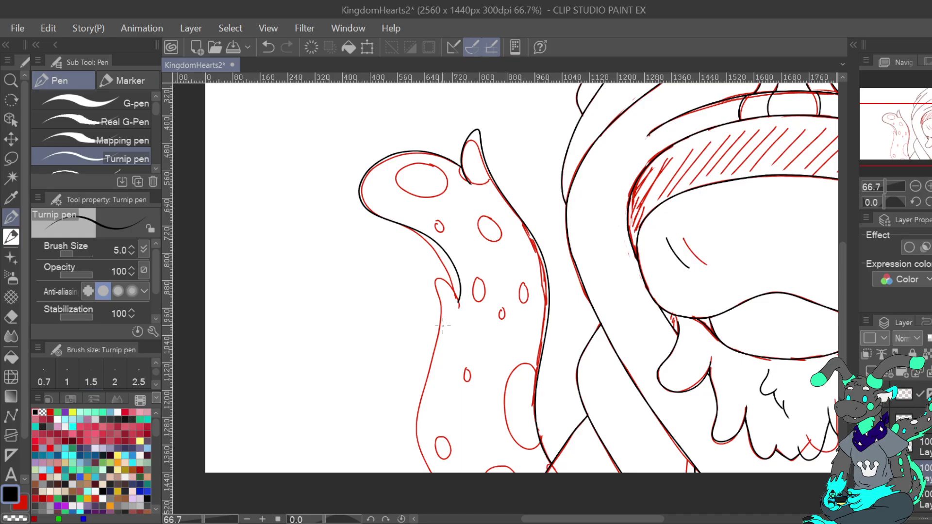
{"action": "mouse_move", "coordinate": [432, 469]}
{"action": "left_mouse_down"}
{"action": "mouse_move", "coordinate": [426, 390]}
{"action": "mouse_move", "coordinate": [445, 327]}
{"action": "mouse_move", "coordinate": [431, 281]}
{"action": "mouse_move", "coordinate": [446, 282]}
{"action": "mouse_move", "coordinate": [457, 304]}
{"action": "left_mouse_up"}
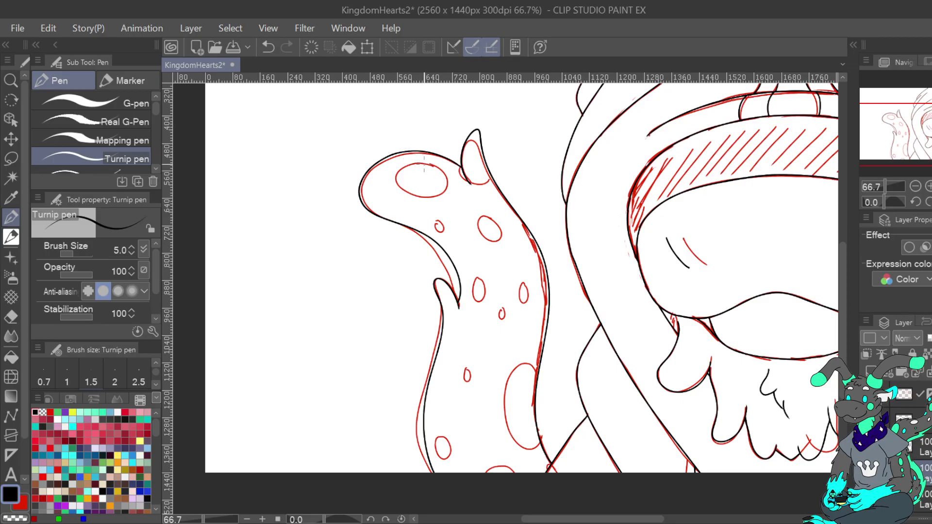
Ink the large oval at the tail's end, the curve under its pointed tip, and the small and medium spots below
{"action": "mouse_move", "coordinate": [430, 164]}
{"action": "left_mouse_down"}
{"action": "mouse_move", "coordinate": [394, 173]}
{"action": "mouse_move", "coordinate": [400, 191]}
{"action": "mouse_move", "coordinate": [442, 195]}
{"action": "mouse_move", "coordinate": [430, 165]}
{"action": "left_mouse_up"}
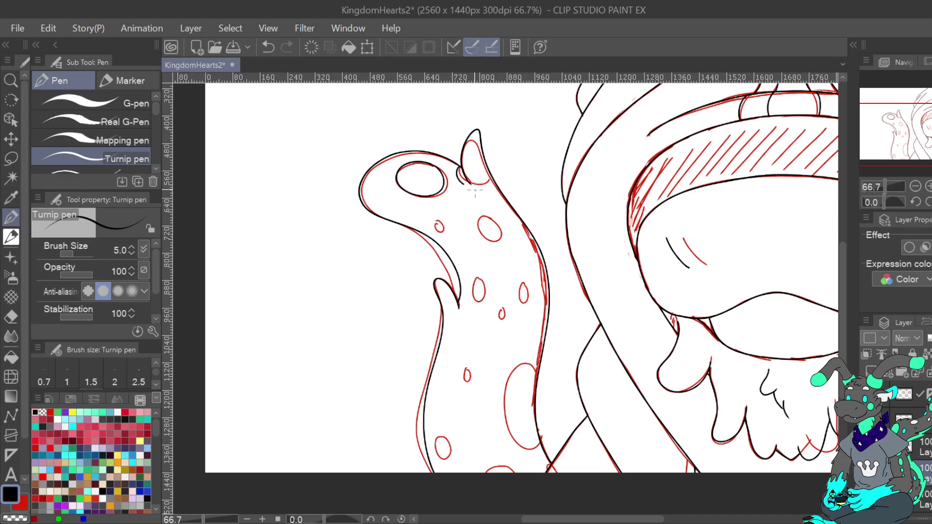
{"action": "left_click_drag", "start_coordinate": [487, 190], "coordinate": [495, 178]}
{"action": "mouse_move", "coordinate": [439, 212]}
{"action": "left_mouse_down"}
{"action": "mouse_move", "coordinate": [439, 223]}
{"action": "mouse_move", "coordinate": [451, 221]}
{"action": "mouse_move", "coordinate": [442, 213]}
{"action": "mouse_move", "coordinate": [484, 238]}
{"action": "mouse_move", "coordinate": [503, 229]}
{"action": "mouse_move", "coordinate": [491, 216]}
{"action": "left_mouse_up"}
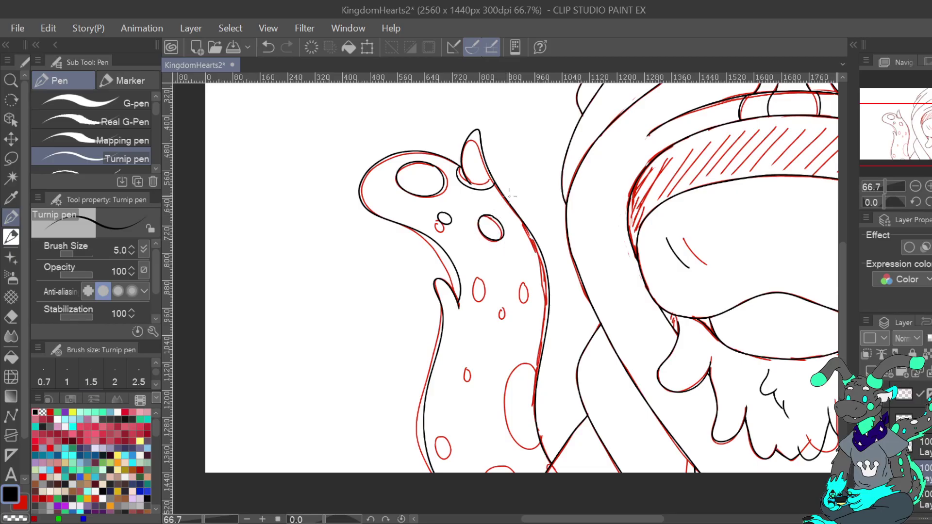
Redraw the medium oval spot on the upper tail slightly lower and to the right of its sketched position
{"action": "key", "text": "ctrl+plus"}
{"action": "key", "text": "ctrl+plus"}
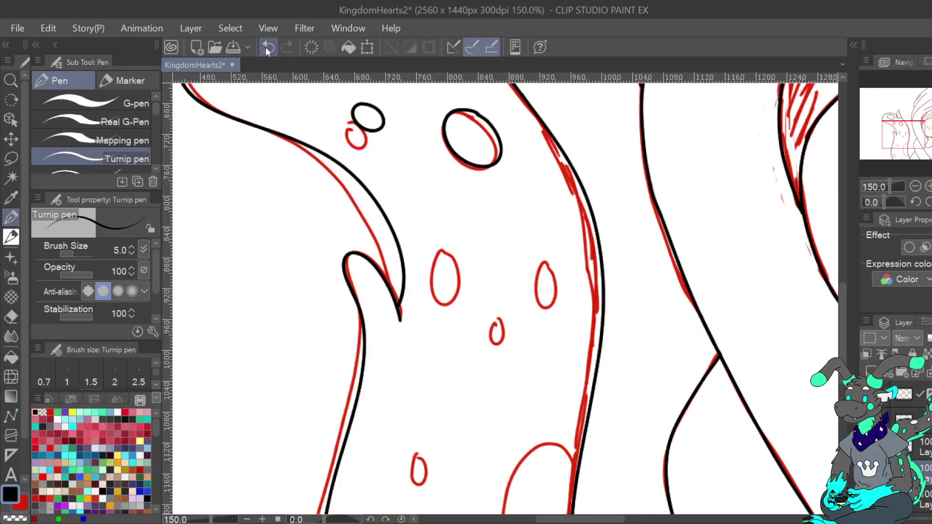
{"action": "key", "text": "ctrl+z"}
{"action": "mouse_move", "coordinate": [481, 117]}
{"action": "left_mouse_down"}
{"action": "mouse_move", "coordinate": [443, 115]}
{"action": "mouse_move", "coordinate": [443, 144]}
{"action": "mouse_move", "coordinate": [466, 173]}
{"action": "mouse_move", "coordinate": [499, 173]}
{"action": "mouse_move", "coordinate": [493, 130]}
{"action": "mouse_move", "coordinate": [480, 118]}
{"action": "mouse_move", "coordinate": [489, 128]}
{"action": "mouse_move", "coordinate": [471, 120]}
{"action": "mouse_move", "coordinate": [452, 131]}
{"action": "mouse_move", "coordinate": [454, 162]}
{"action": "mouse_move", "coordinate": [477, 185]}
{"action": "mouse_move", "coordinate": [501, 182]}
{"action": "mouse_move", "coordinate": [509, 163]}
{"action": "mouse_move", "coordinate": [489, 128]}
{"action": "left_mouse_up"}
{"action": "key", "text": "ctrl+z"}
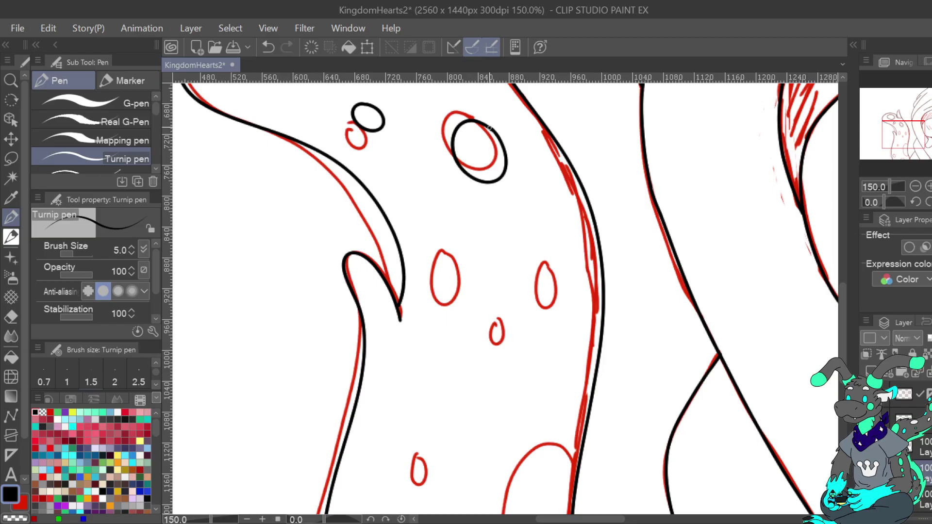
{"action": "left_click", "coordinate": [269, 49]}
{"action": "mouse_move", "coordinate": [493, 132]}
{"action": "left_mouse_down"}
{"action": "mouse_move", "coordinate": [459, 123]}
{"action": "mouse_move", "coordinate": [452, 151]}
{"action": "mouse_move", "coordinate": [470, 181]}
{"action": "mouse_move", "coordinate": [498, 189]}
{"action": "mouse_move", "coordinate": [509, 171]}
{"action": "mouse_move", "coordinate": [491, 131]}
{"action": "left_mouse_up"}
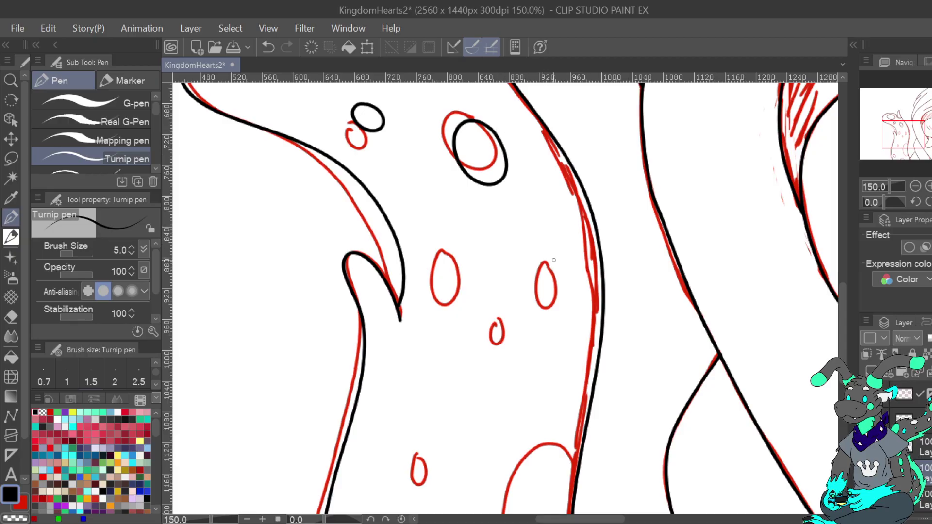
Ink the small oval near the tail's right edge and the large oval spot cut off by that edge lower down
{"action": "mouse_move", "coordinate": [545, 258]}
{"action": "left_mouse_down"}
{"action": "mouse_move", "coordinate": [557, 254]}
{"action": "mouse_move", "coordinate": [551, 232]}
{"action": "left_mouse_up"}
{"action": "scroll", "coordinate": [571, 267], "scroll_direction": "down", "scroll_amount": 5}
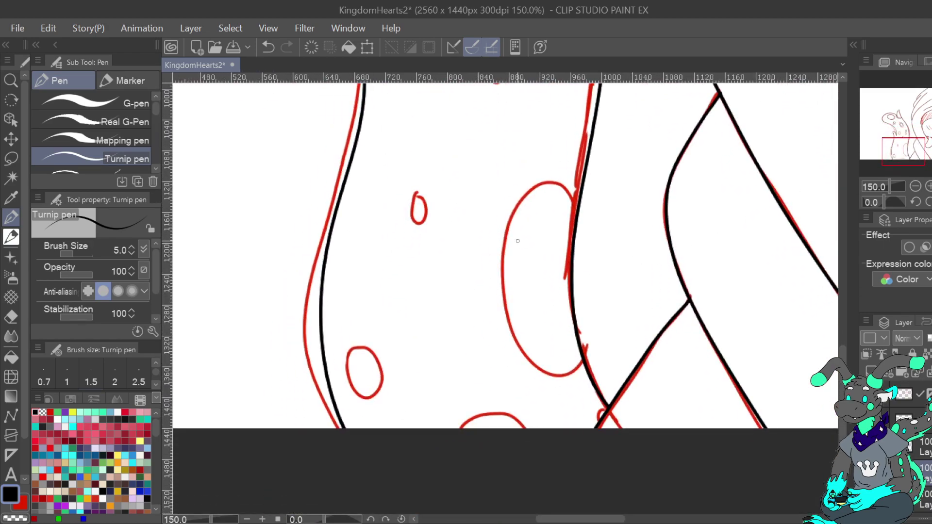
{"action": "mouse_move", "coordinate": [577, 205]}
{"action": "left_mouse_down"}
{"action": "mouse_move", "coordinate": [562, 182]}
{"action": "mouse_move", "coordinate": [533, 188]}
{"action": "mouse_move", "coordinate": [508, 233]}
{"action": "mouse_move", "coordinate": [504, 288]}
{"action": "mouse_move", "coordinate": [514, 339]}
{"action": "mouse_move", "coordinate": [538, 373]}
{"action": "mouse_move", "coordinate": [567, 381]}
{"action": "mouse_move", "coordinate": [579, 374]}
{"action": "mouse_move", "coordinate": [578, 331]}
{"action": "left_mouse_up"}
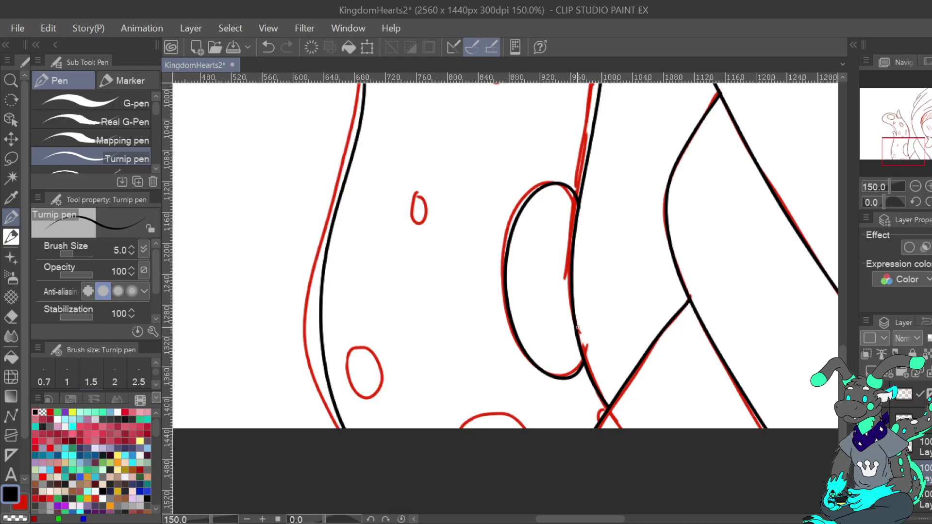
{"action": "left_click", "coordinate": [14, 518]}
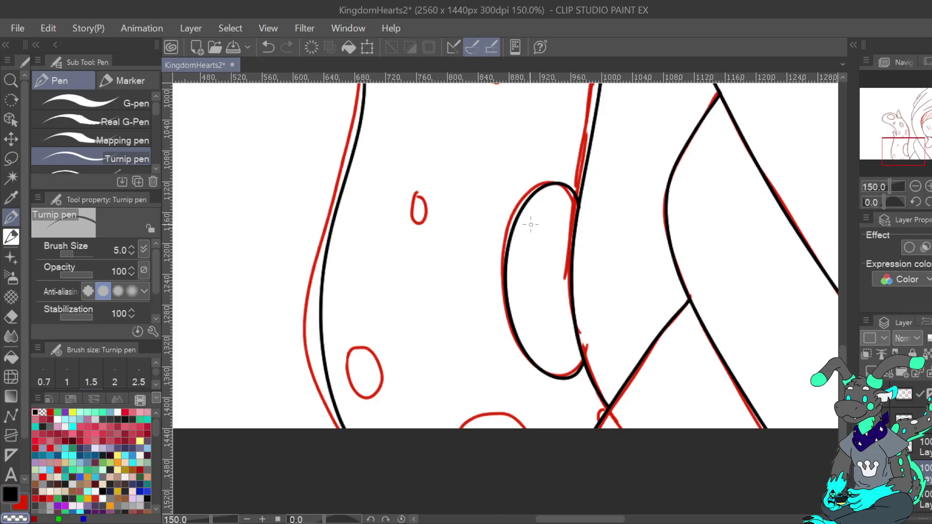
{"action": "key", "text": "c"}
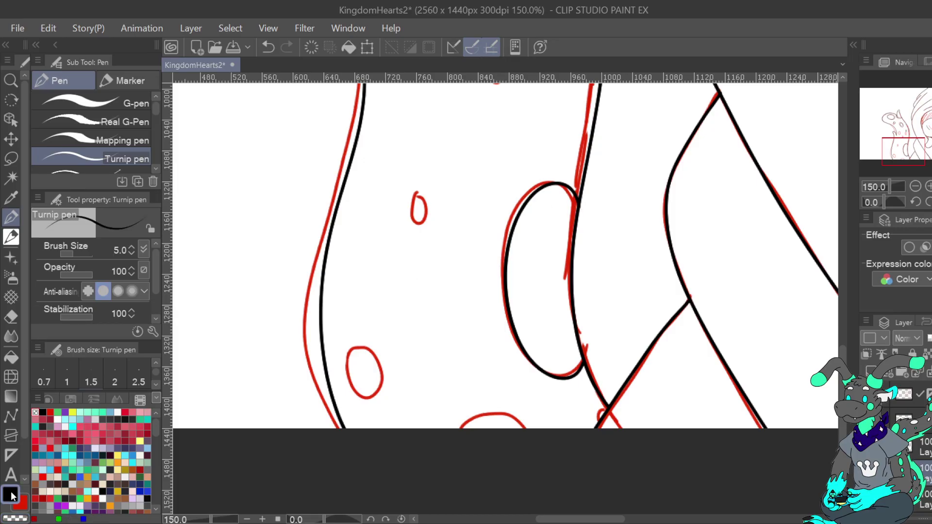
Ink the remaining lower tail spots, including the one cut by the canvas edge, and the small curve where the tail meets the arm
{"action": "mouse_move", "coordinate": [420, 196]}
{"action": "left_mouse_down"}
{"action": "mouse_move", "coordinate": [410, 213]}
{"action": "mouse_move", "coordinate": [427, 218]}
{"action": "mouse_move", "coordinate": [419, 197]}
{"action": "left_mouse_up"}
{"action": "mouse_move", "coordinate": [461, 430]}
{"action": "left_mouse_down"}
{"action": "mouse_move", "coordinate": [495, 416]}
{"action": "mouse_move", "coordinate": [520, 445]}
{"action": "left_mouse_up"}
{"action": "left_click_drag", "start_coordinate": [600, 385], "coordinate": [632, 442]}
{"action": "left_click_drag", "start_coordinate": [631, 480], "coordinate": [638, 467]}
{"action": "mouse_move", "coordinate": [404, 389]}
{"action": "left_mouse_down"}
{"action": "mouse_move", "coordinate": [525, 347]}
{"action": "mouse_move", "coordinate": [544, 259]}
{"action": "mouse_move", "coordinate": [519, 290]}
{"action": "mouse_move", "coordinate": [536, 327]}
{"action": "mouse_move", "coordinate": [552, 284]}
{"action": "mouse_move", "coordinate": [543, 273]}
{"action": "left_mouse_up"}
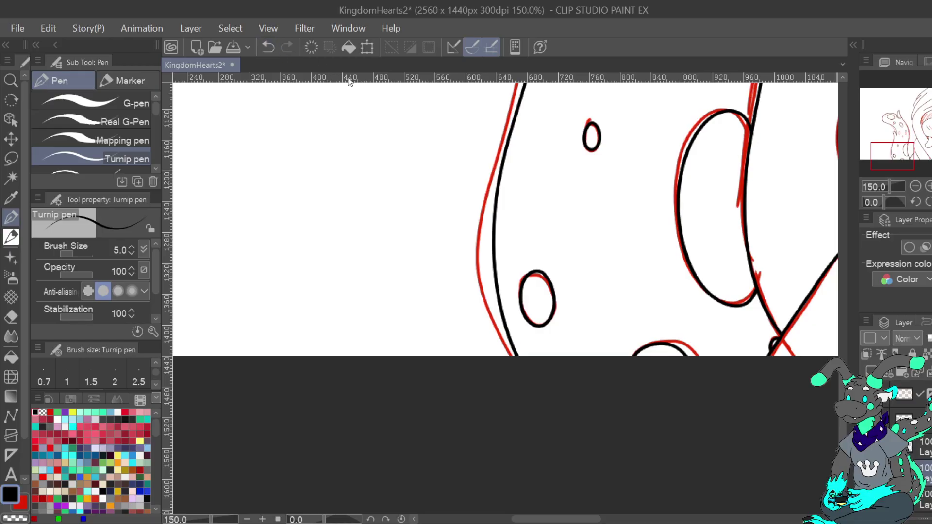
Redraw the oval spot near the tail's outer edge just above the bottom of the canvas
{"action": "key", "text": "ctrl+z"}
{"action": "mouse_move", "coordinate": [535, 269]}
{"action": "left_mouse_down"}
{"action": "mouse_move", "coordinate": [530, 324]}
{"action": "mouse_move", "coordinate": [546, 327]}
{"action": "mouse_move", "coordinate": [552, 290]}
{"action": "mouse_move", "coordinate": [540, 272]}
{"action": "mouse_move", "coordinate": [522, 306]}
{"action": "mouse_move", "coordinate": [545, 331]}
{"action": "mouse_move", "coordinate": [559, 312]}
{"action": "mouse_move", "coordinate": [555, 288]}
{"action": "mouse_move", "coordinate": [528, 272]}
{"action": "mouse_move", "coordinate": [521, 306]}
{"action": "mouse_move", "coordinate": [535, 326]}
{"action": "mouse_move", "coordinate": [553, 317]}
{"action": "mouse_move", "coordinate": [554, 293]}
{"action": "mouse_move", "coordinate": [520, 284]}
{"action": "left_mouse_up"}
{"action": "key", "text": "ctrl+z"}
{"action": "left_click", "coordinate": [267, 47]}
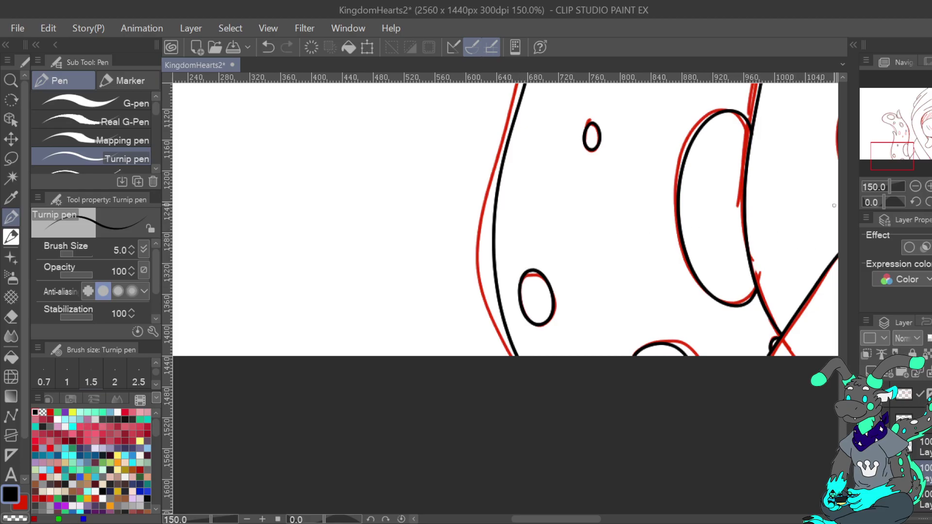
Ink two medium oval spots on the middle tail, one over the sketched oval and one just below the small sketched spot
{"action": "left_click_drag", "start_coordinate": [893, 148], "coordinate": [901, 134]}
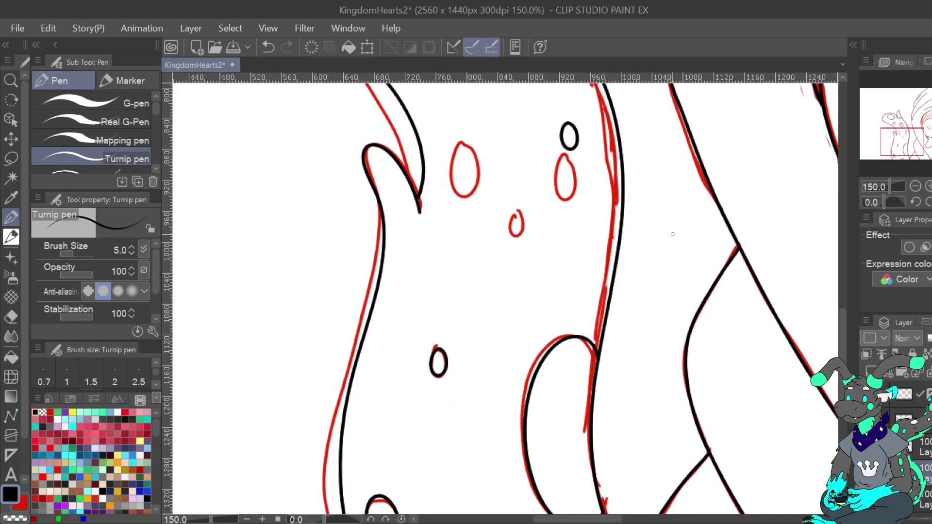
{"action": "mouse_move", "coordinate": [532, 228]}
{"action": "left_mouse_down"}
{"action": "mouse_move", "coordinate": [512, 245]}
{"action": "mouse_move", "coordinate": [514, 271]}
{"action": "mouse_move", "coordinate": [534, 276]}
{"action": "mouse_move", "coordinate": [530, 226]}
{"action": "left_mouse_up"}
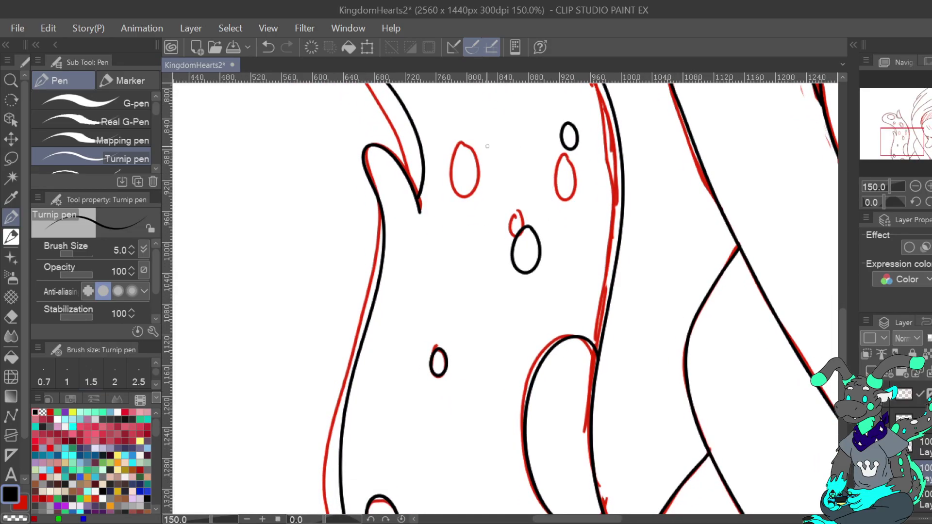
{"action": "left_click", "coordinate": [269, 44]}
{"action": "mouse_move", "coordinate": [520, 235]}
{"action": "left_mouse_down"}
{"action": "mouse_move", "coordinate": [502, 259]}
{"action": "mouse_move", "coordinate": [511, 281]}
{"action": "mouse_move", "coordinate": [527, 272]}
{"action": "mouse_move", "coordinate": [519, 235]}
{"action": "left_mouse_up"}
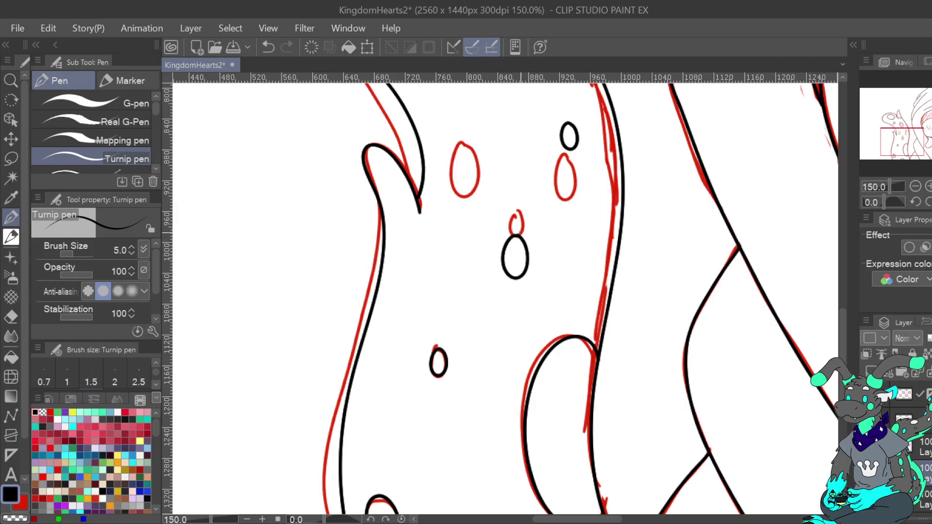
{"action": "mouse_move", "coordinate": [476, 144]}
{"action": "left_mouse_down"}
{"action": "mouse_move", "coordinate": [455, 173]}
{"action": "mouse_move", "coordinate": [467, 193]}
{"action": "mouse_move", "coordinate": [482, 182]}
{"action": "mouse_move", "coordinate": [472, 142]}
{"action": "left_mouse_up"}
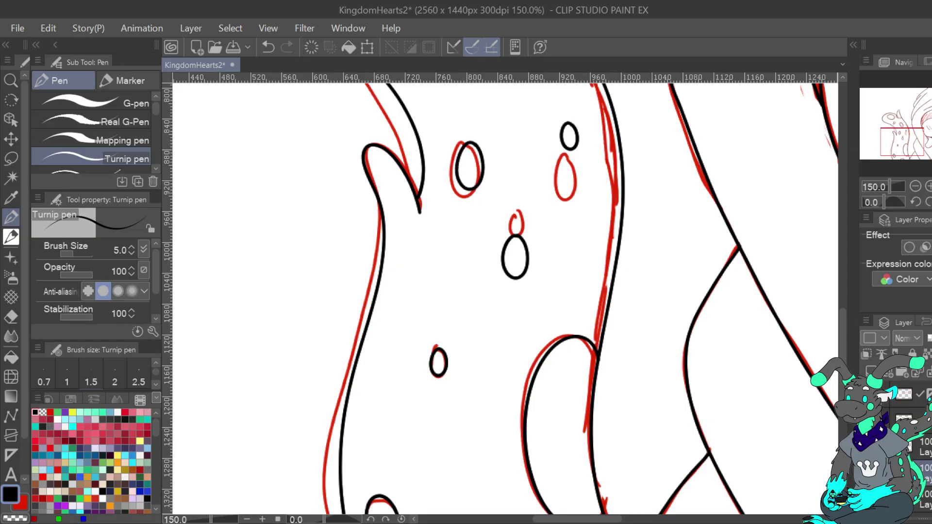
{"action": "scroll", "coordinate": [473, 145], "scroll_direction": "up", "scroll_amount": 3}
{"action": "mouse_move", "coordinate": [505, 299]}
{"action": "left_mouse_down"}
{"action": "mouse_move", "coordinate": [595, 316]}
{"action": "mouse_move", "coordinate": [538, 85]}
{"action": "mouse_move", "coordinate": [538, 94]}
{"action": "left_mouse_up"}
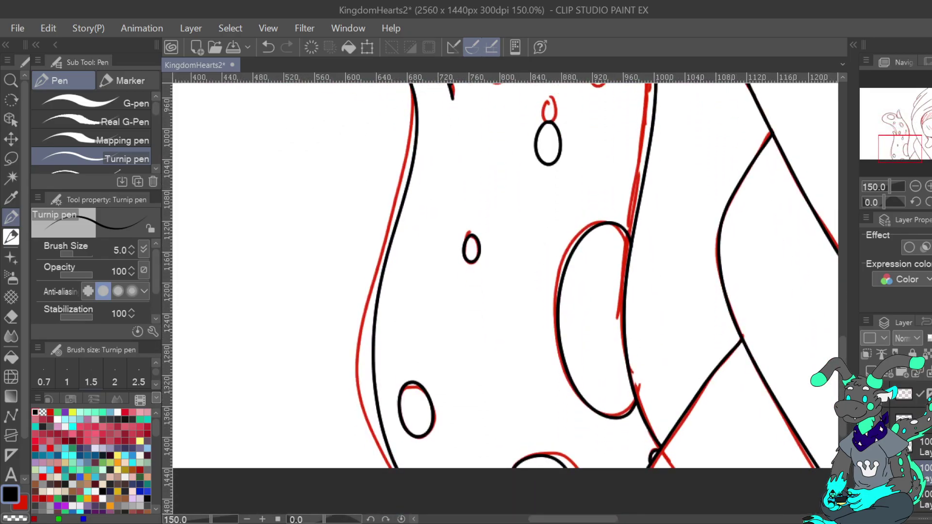
Remove the red sketch from the drawing and clean the stray line end on the large oval at the tail's end
{"action": "key", "text": "ctrl+0"}
{"action": "key", "text": "Delete"}
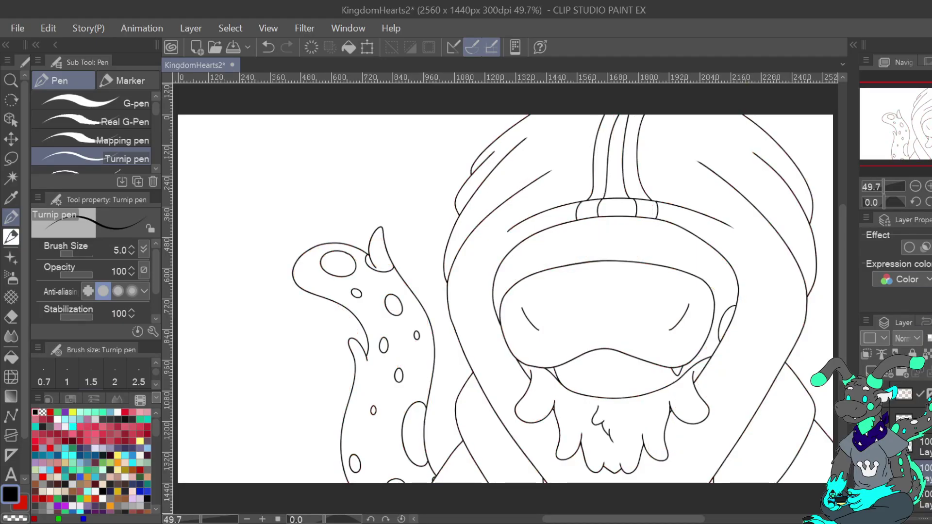
{"action": "key", "text": "ctrl+plus"}
{"action": "key", "text": "ctrl+plus"}
{"action": "mouse_move", "coordinate": [356, 385]}
{"action": "left_mouse_down"}
{"action": "mouse_move", "coordinate": [406, 343]}
{"action": "mouse_move", "coordinate": [469, 210]}
{"action": "mouse_move", "coordinate": [474, 254]}
{"action": "left_mouse_up"}
{"action": "left_click_drag", "start_coordinate": [454, 146], "coordinate": [458, 156]}
{"action": "left_click_drag", "start_coordinate": [921, 129], "coordinate": [878, 119]}
{"action": "left_click", "coordinate": [928, 186]}
{"action": "left_click", "coordinate": [928, 185]}
{"action": "key", "text": "c"}
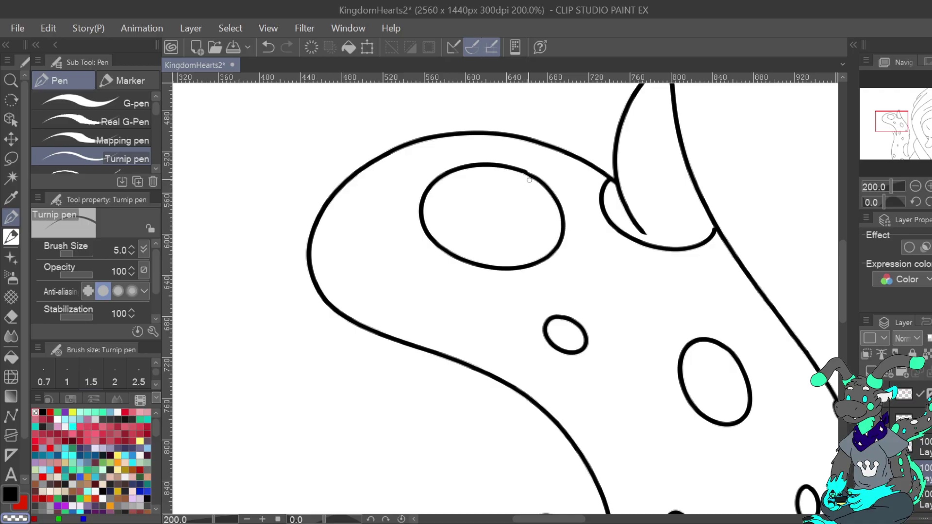
{"action": "key", "text": "c"}
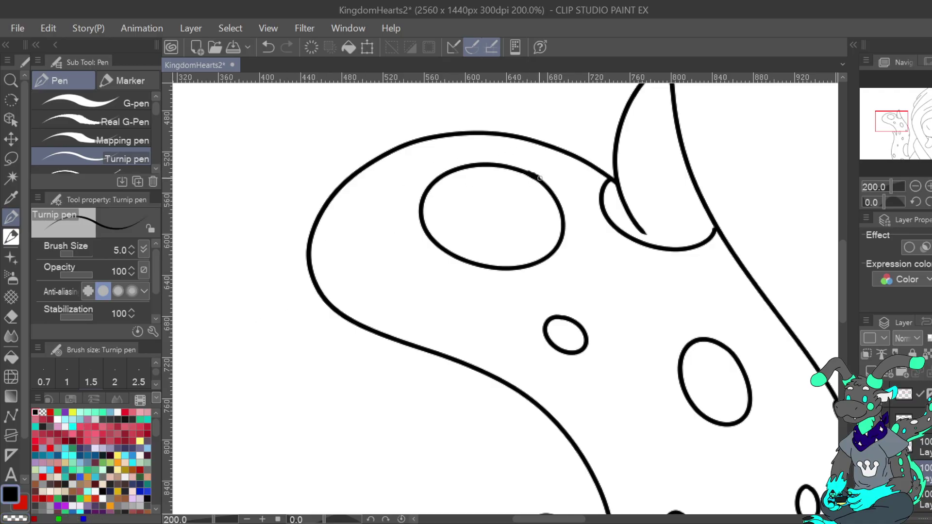
{"action": "key", "text": "c"}
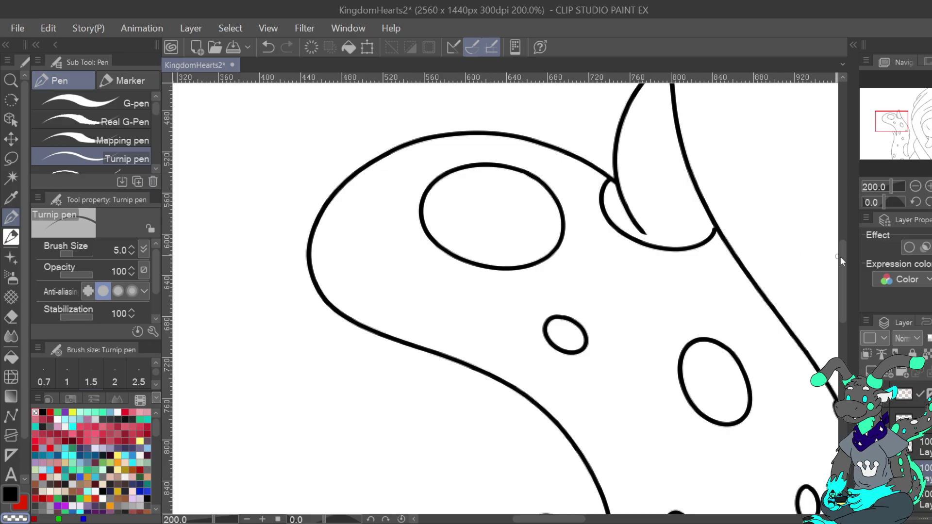
Ink two small cut-off spots in black along the tail's edge facing the character, and save the illustration
{"action": "left_click", "coordinate": [9, 497]}
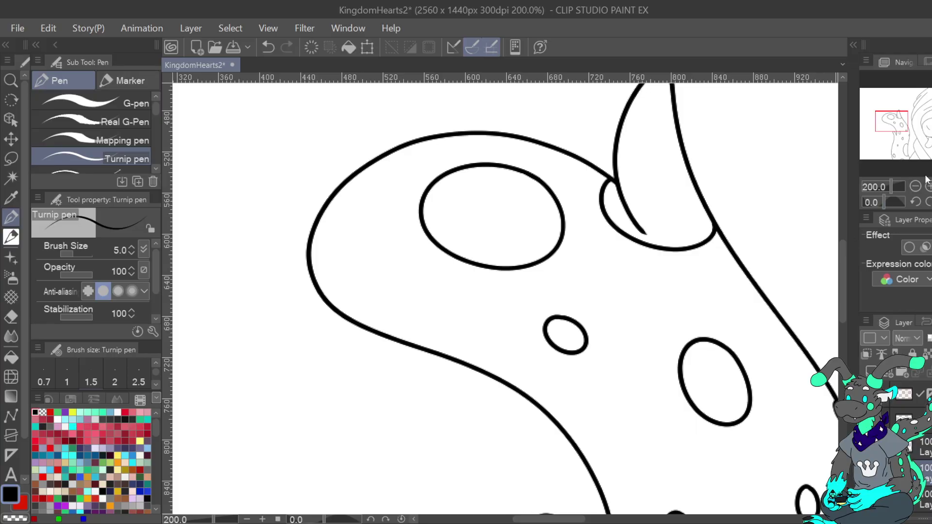
{"action": "left_click_drag", "start_coordinate": [927, 142], "coordinate": [918, 166]}
{"action": "key", "text": "ctrl+0"}
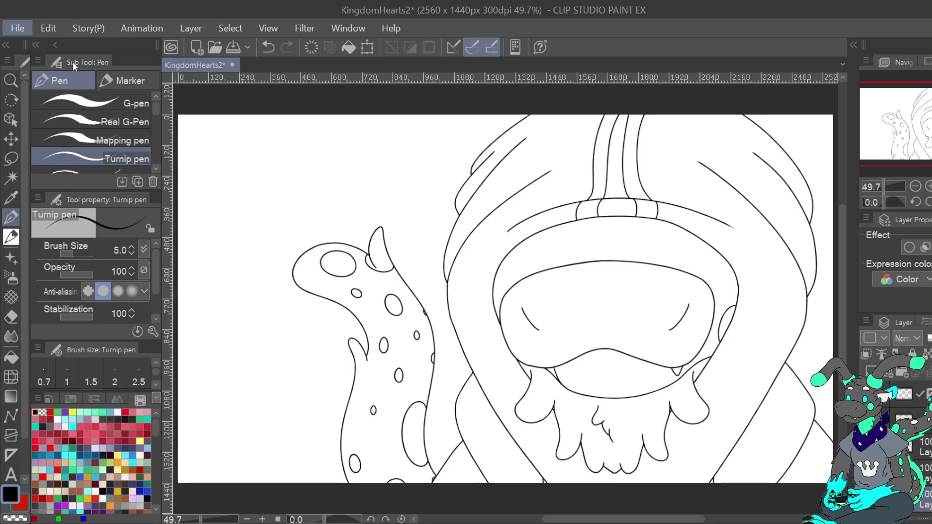
{"action": "key", "text": "ctrl+s"}
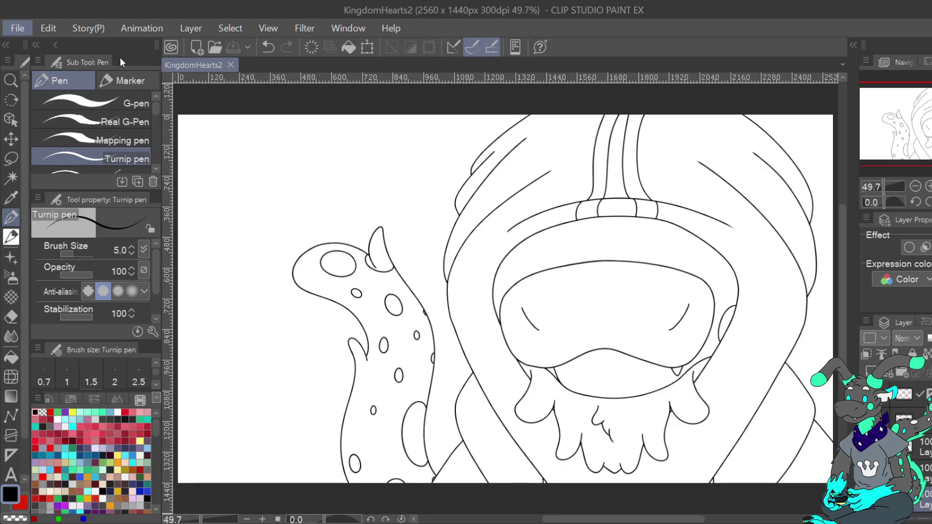
Sample the off-white wing colour from the ScribblesRef reference sheet and fill the face, muzzle, lower jaw and tail with it
{"action": "key", "text": "alt+Tab"}
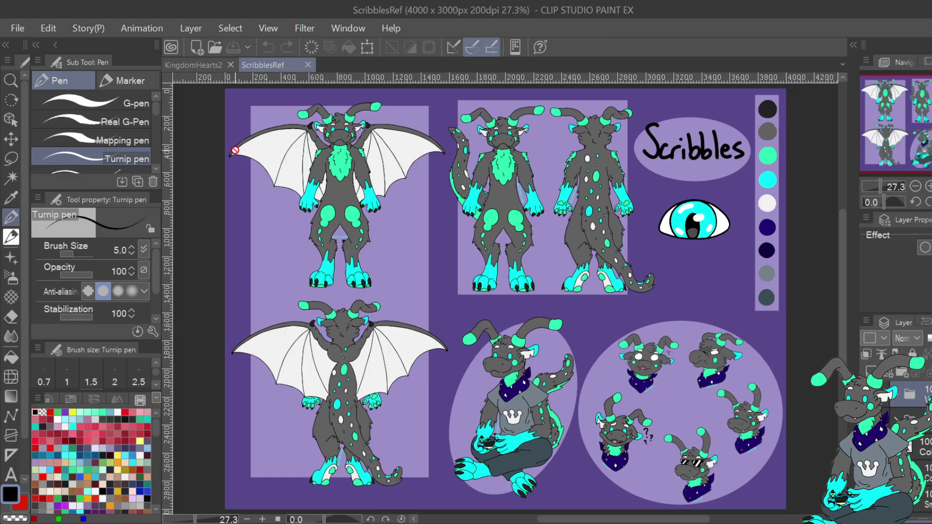
{"action": "key", "text": "i"}
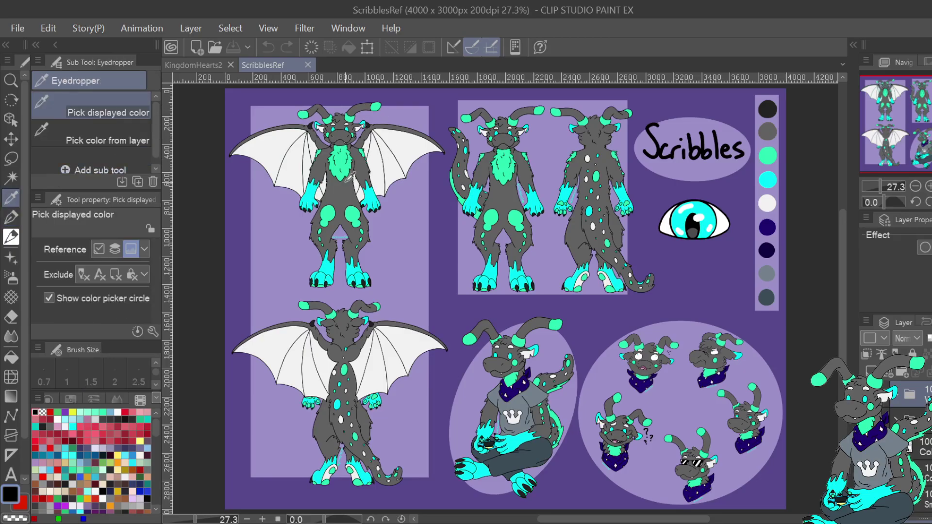
{"action": "left_click", "coordinate": [396, 142]}
{"action": "left_click", "coordinate": [197, 66]}
{"action": "left_click", "coordinate": [18, 176]}
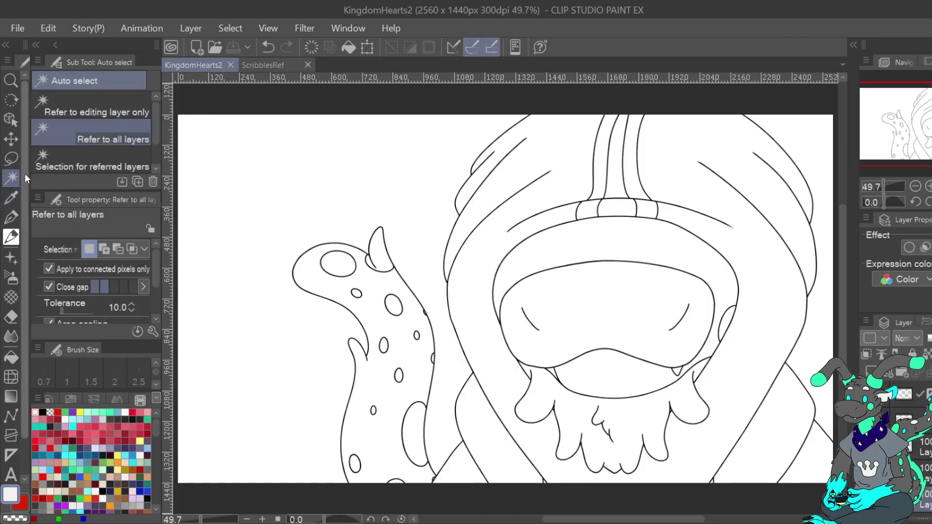
{"action": "left_click", "coordinate": [656, 318]}
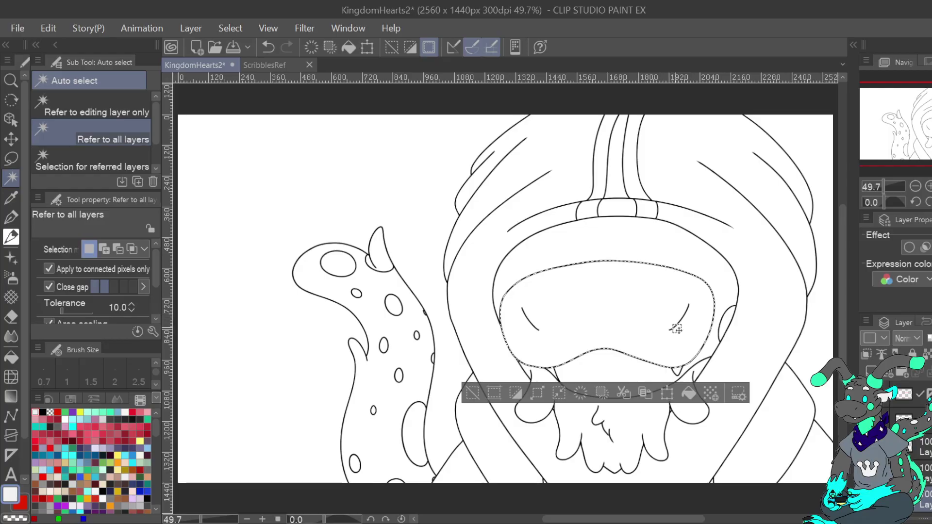
{"action": "left_click", "coordinate": [689, 392]}
{"action": "left_click", "coordinate": [671, 377]}
{"action": "left_click", "coordinate": [697, 421]}
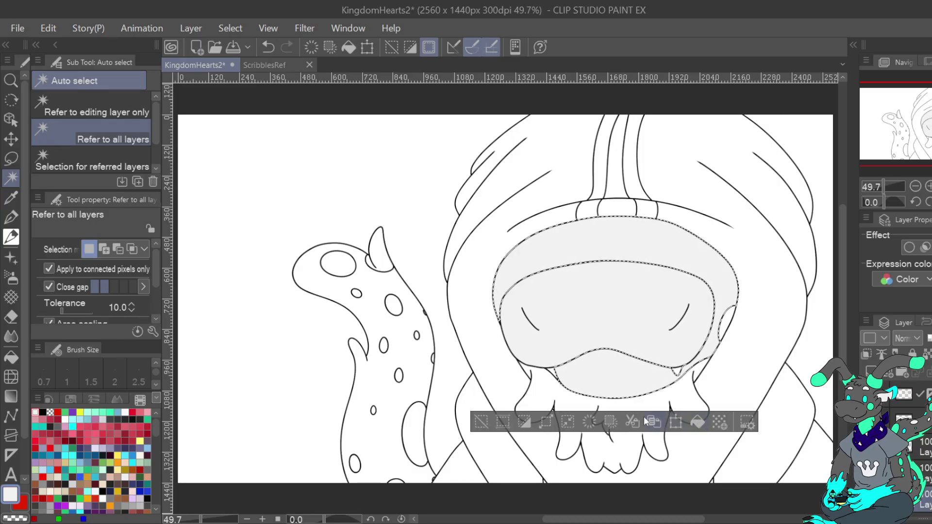
{"action": "left_click", "coordinate": [382, 431]}
{"action": "left_click", "coordinate": [447, 503]}
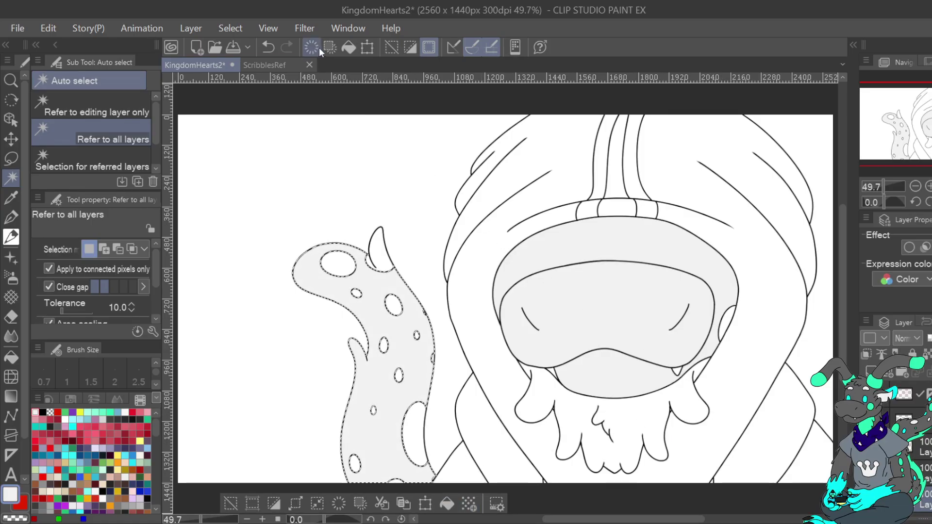
Sample the cyan arm colour from the reference sheet and fill the cheek spot and the large oval at the tail's end
{"action": "left_click", "coordinate": [288, 65]}
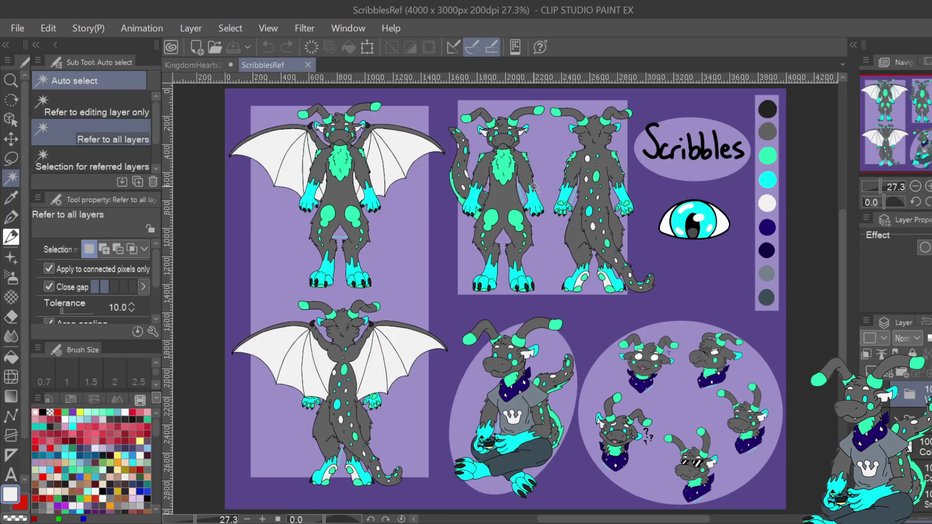
{"action": "left_click", "coordinate": [533, 201], "text": "alt"}
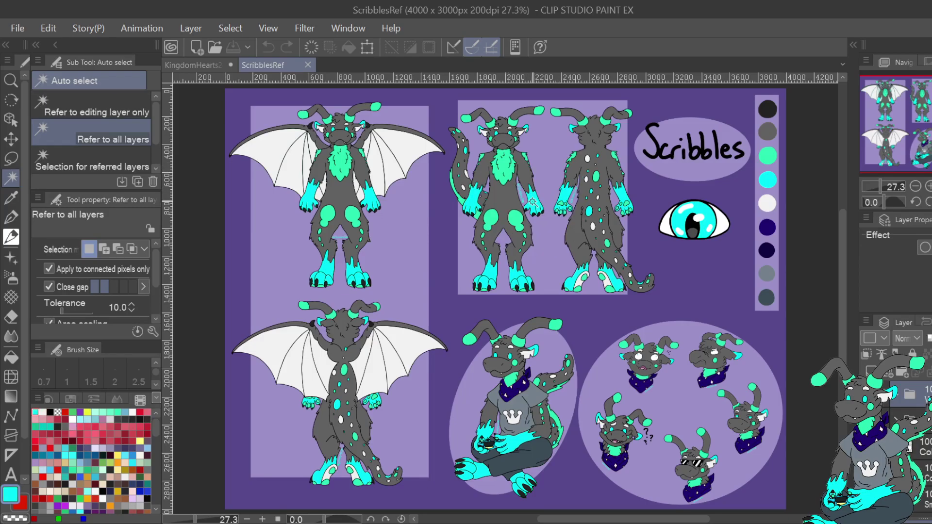
{"action": "left_click", "coordinate": [199, 68]}
{"action": "left_click", "coordinate": [729, 322]}
{"action": "left_click", "coordinate": [775, 368]}
{"action": "left_click", "coordinate": [332, 263]}
{"action": "left_click", "coordinate": [420, 301]}
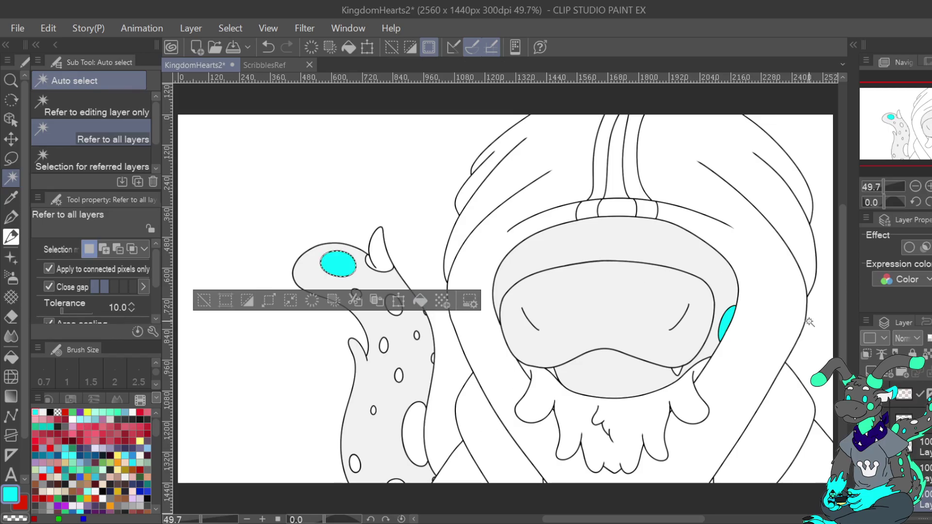
Try filling the small fang below the muzzle with the near-black colour sampled from the reference sheet
{"action": "left_click", "coordinate": [278, 62]}
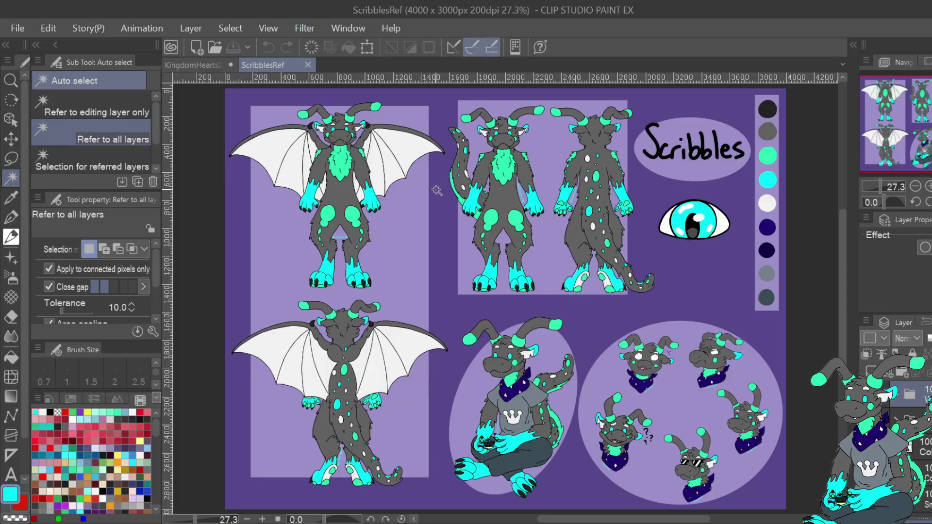
{"action": "left_click", "coordinate": [366, 127], "text": "alt"}
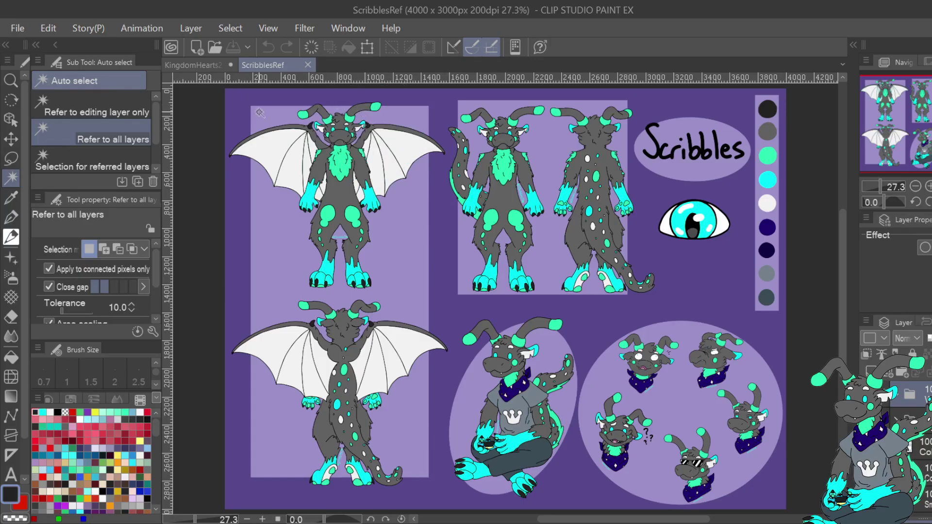
{"action": "left_click", "coordinate": [199, 64]}
{"action": "left_click", "coordinate": [757, 407]}
{"action": "left_click", "coordinate": [267, 47]}
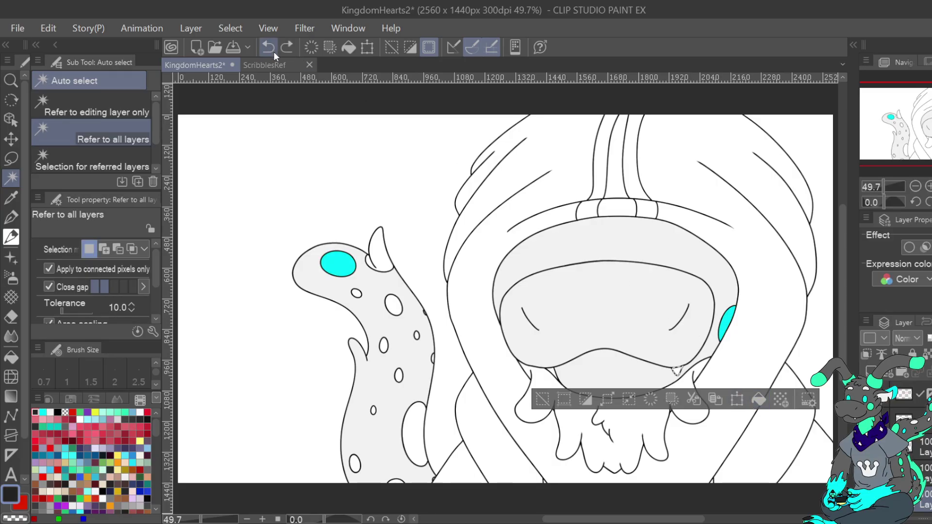
Fill the chin fur with the cyan sampled from the large tail spot and clear the selection
{"action": "left_click", "coordinate": [325, 268], "text": "alt"}
{"action": "left_click", "coordinate": [651, 432]}
{"action": "left_click", "coordinate": [694, 497]}
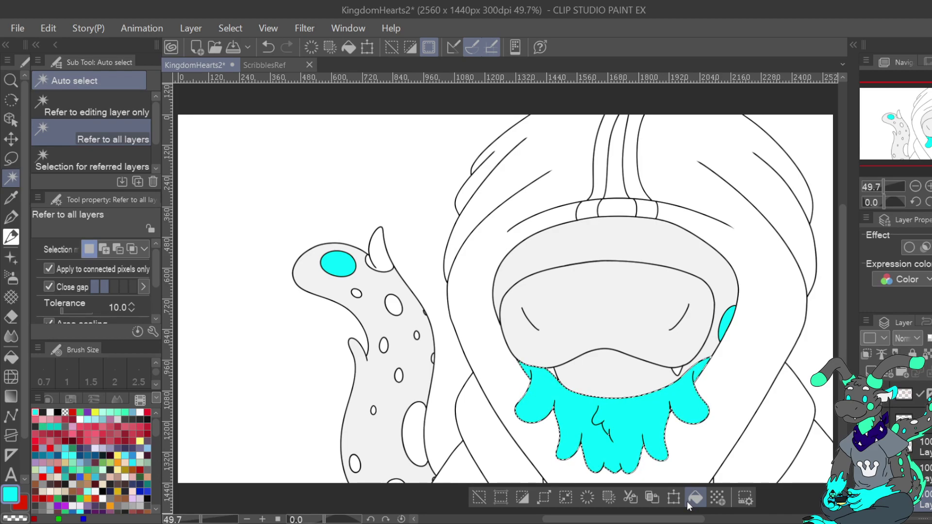
{"action": "left_click", "coordinate": [479, 497]}
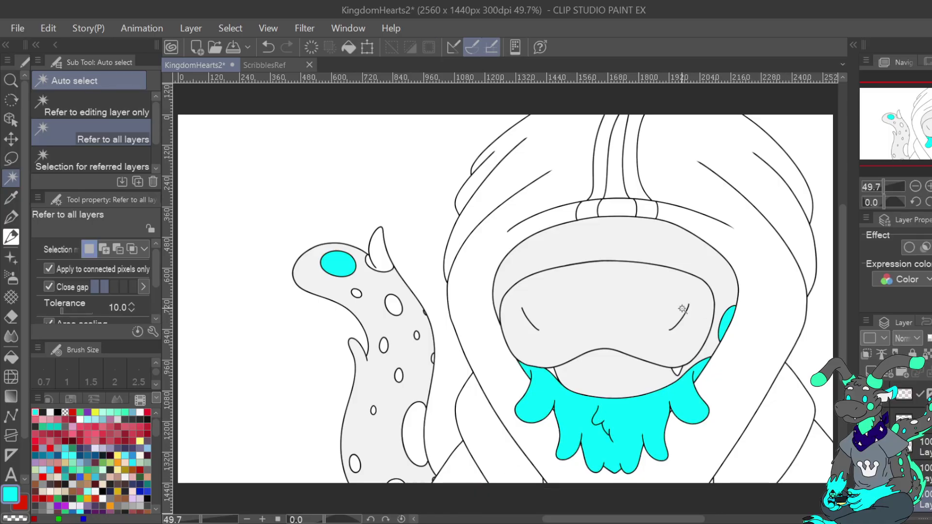
Sample the green chest colour from the reference sheet and fill the tail's upper spike with it
{"action": "left_click", "coordinate": [282, 65]}
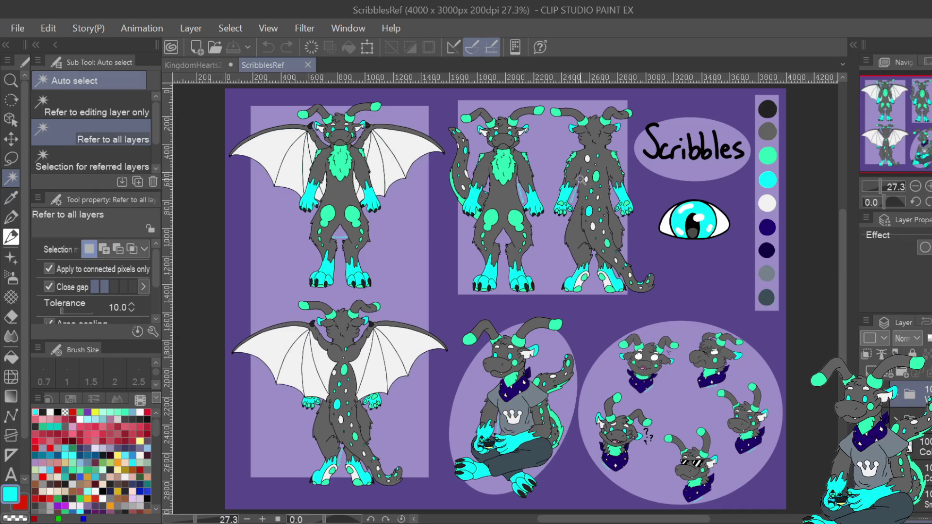
{"action": "left_click", "coordinate": [499, 162], "text": "alt"}
{"action": "left_click", "coordinate": [193, 65]}
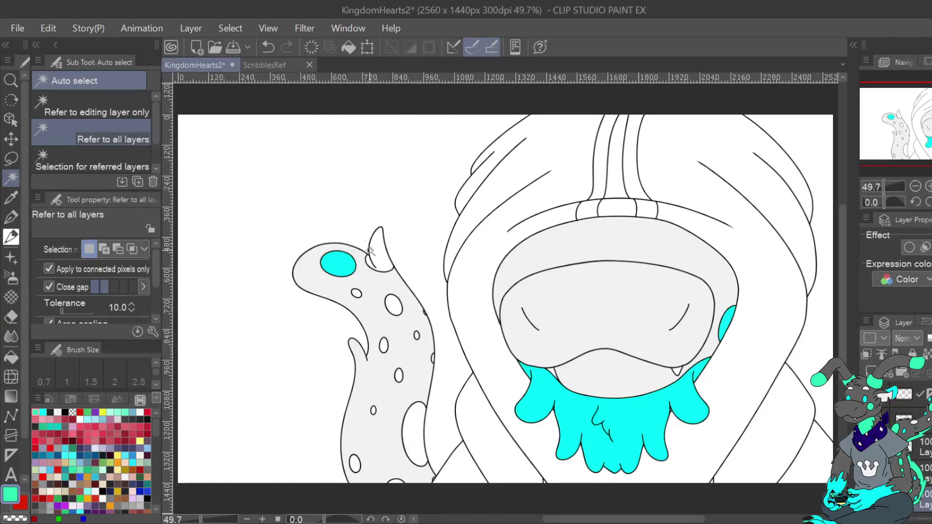
{"action": "left_click", "coordinate": [379, 252]}
{"action": "left_click", "coordinate": [461, 294]}
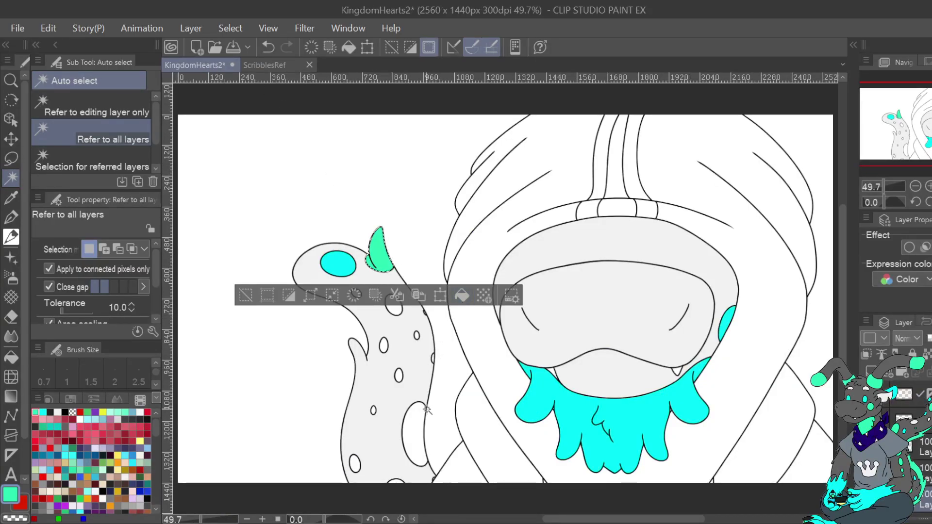
Fill the oval in the middle of the tail, the small cut-off edge spot and the large edge oval with green
{"action": "left_click", "coordinate": [383, 344]}
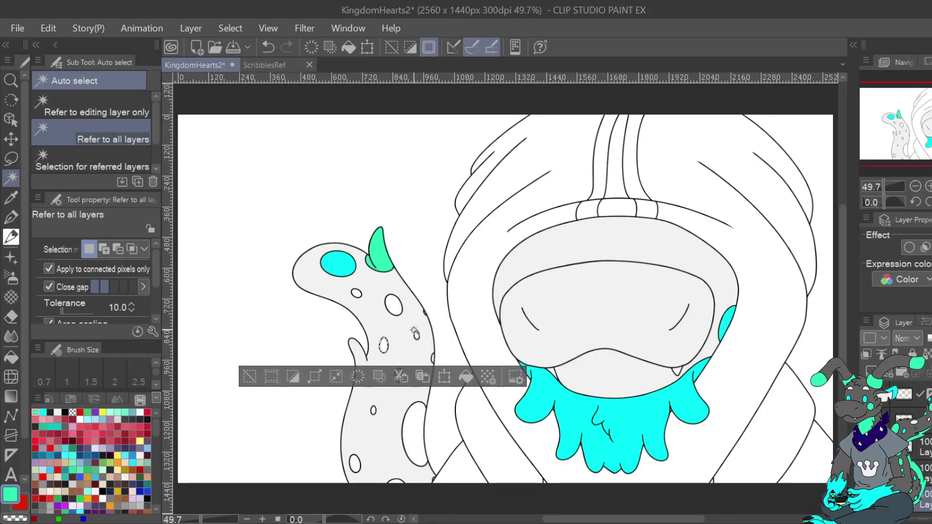
{"action": "left_click", "coordinate": [397, 308]}
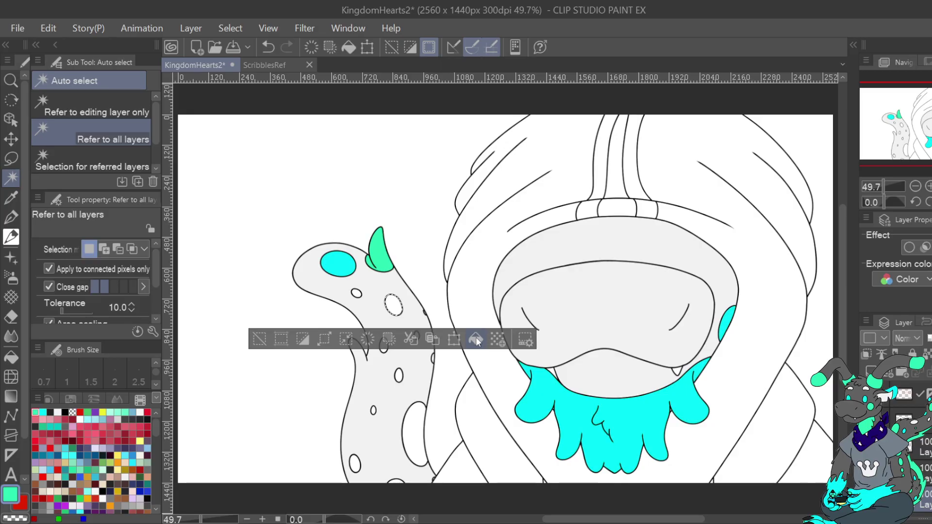
{"action": "left_click", "coordinate": [383, 347]}
{"action": "left_click", "coordinate": [466, 377]}
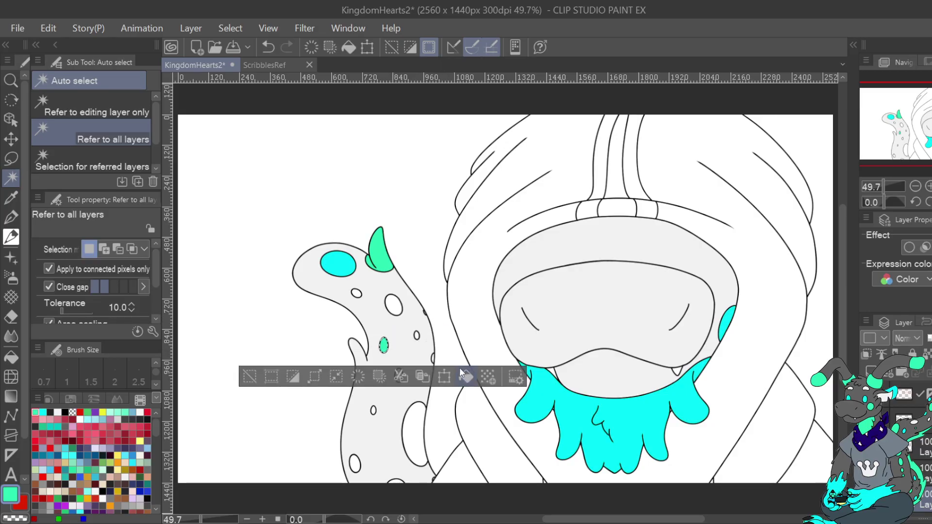
{"action": "left_click", "coordinate": [433, 357]}
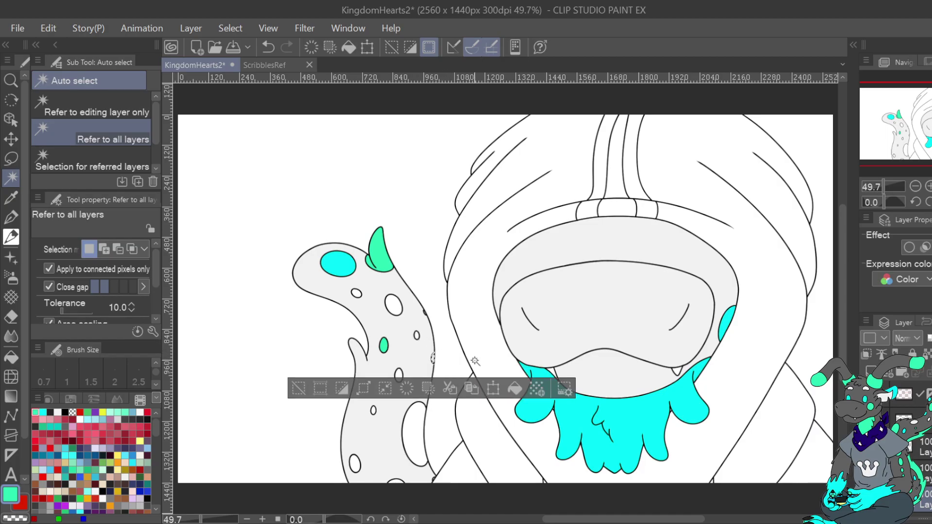
{"action": "left_click", "coordinate": [514, 388]}
{"action": "left_click", "coordinate": [415, 433]}
{"action": "left_click", "coordinate": [497, 491]}
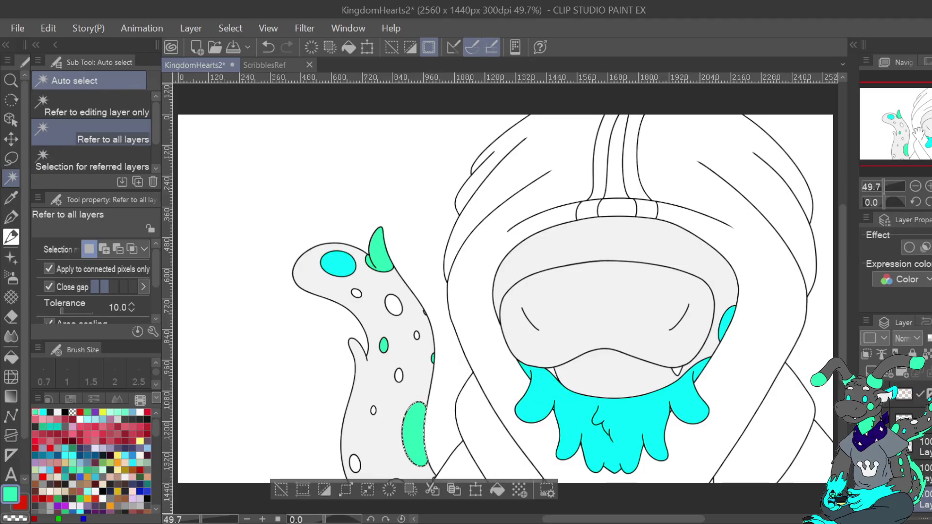
Undo the green fill of the tail's large edge oval and fill the two lowest spots on the tail with green
{"action": "left_click_drag", "start_coordinate": [494, 488], "coordinate": [524, 429]}
{"action": "left_click", "coordinate": [268, 47]}
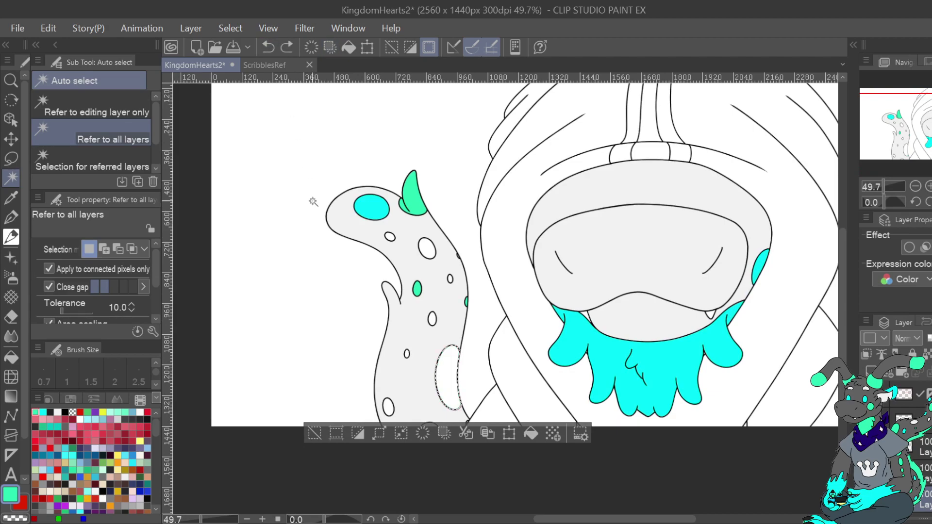
{"action": "left_click", "coordinate": [386, 405]}
{"action": "left_click", "coordinate": [478, 441]}
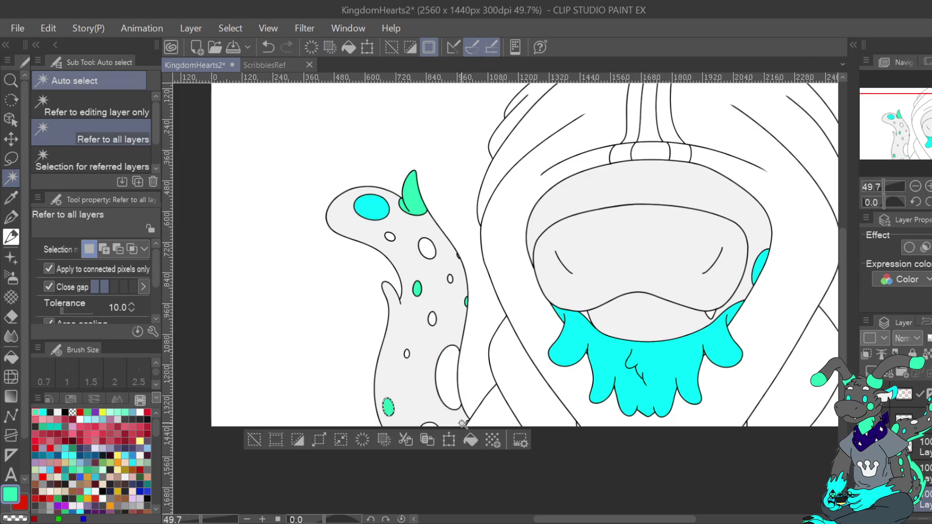
{"action": "left_click", "coordinate": [430, 425]}
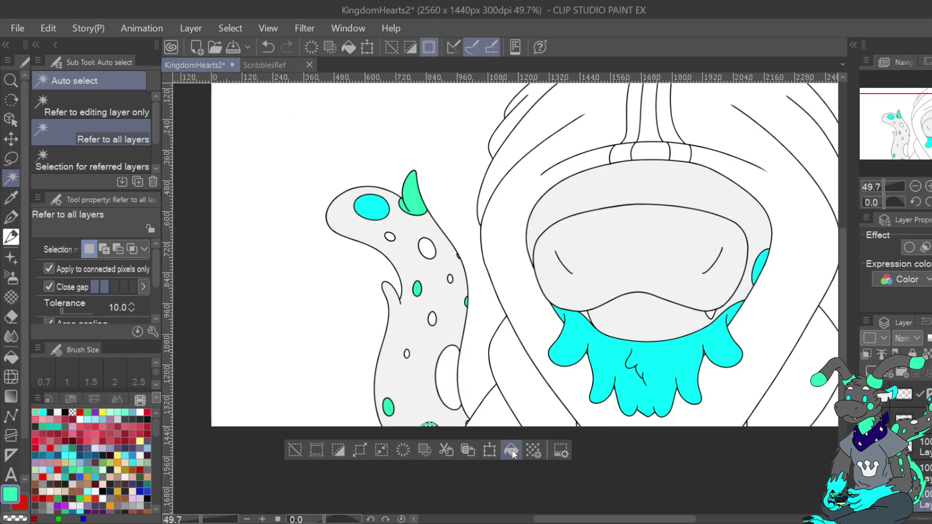
Sample the cyan from the large spot at the tail tip and fill the oval below the spike with it
{"action": "left_click", "coordinate": [374, 199], "text": "alt"}
{"action": "left_click", "coordinate": [427, 248]}
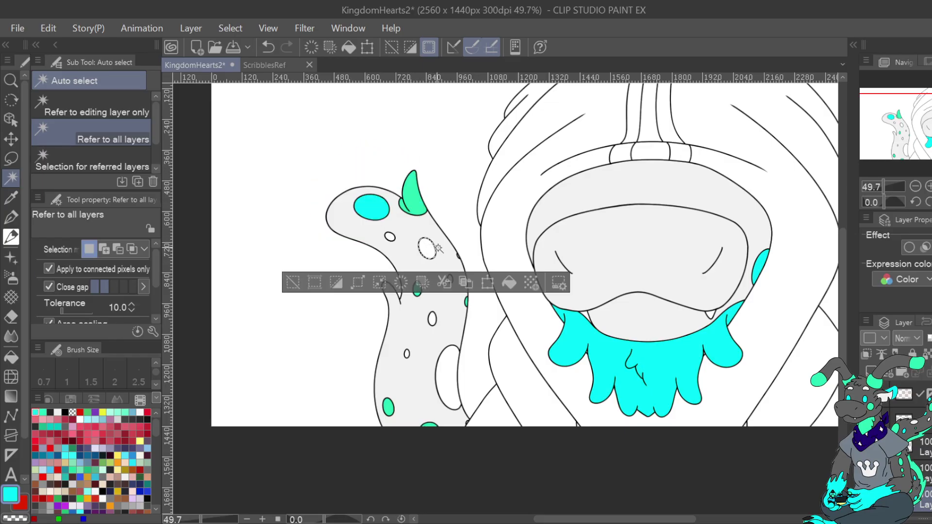
{"action": "left_click", "coordinate": [509, 283]}
Try filling the tail's large edge oval with cyan and undo that fill
{"action": "left_click", "coordinate": [451, 372]}
{"action": "left_click", "coordinate": [531, 432]}
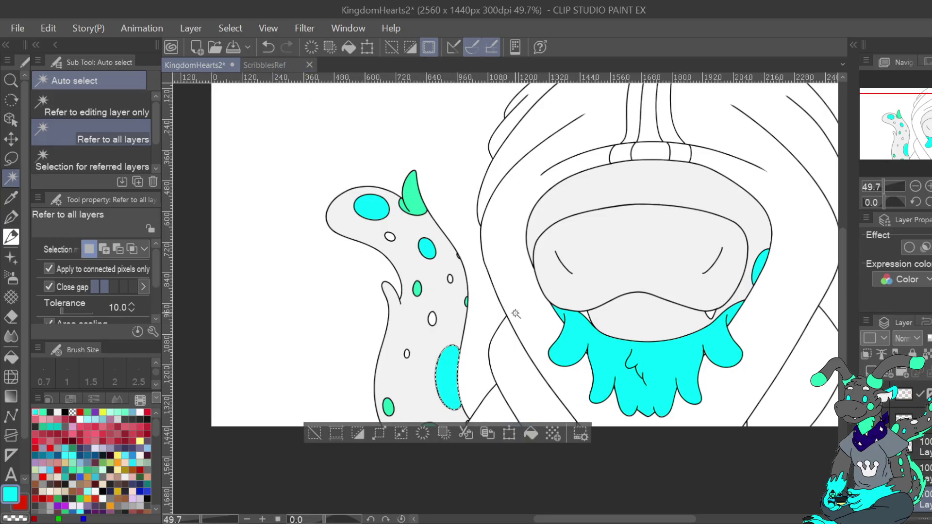
{"action": "left_click", "coordinate": [267, 47]}
Fill the small oval below the green middle oval of the tail with cyan and clear the selection
{"action": "left_click", "coordinate": [432, 319]}
{"action": "left_click", "coordinate": [515, 349]}
{"action": "left_click", "coordinate": [298, 348]}
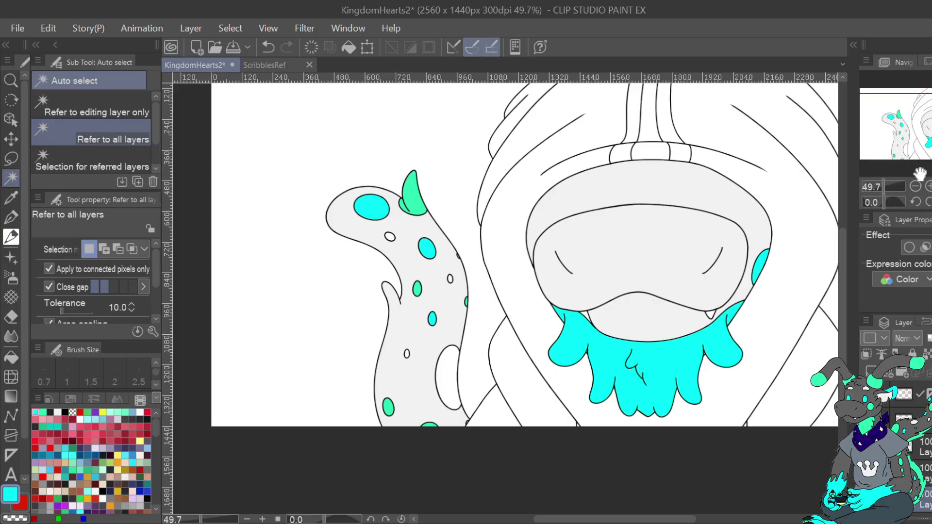
Paint the tiny cut-off spot on the tail's upper edge cyan with the Turnip pen at size 5
{"action": "left_click", "coordinate": [928, 186]}
{"action": "left_click", "coordinate": [315, 126]}
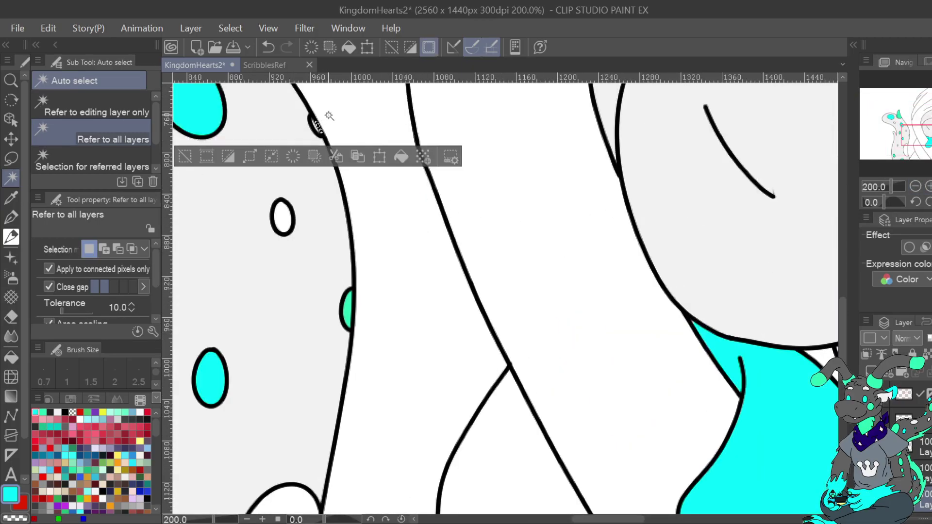
{"action": "key", "text": "p"}
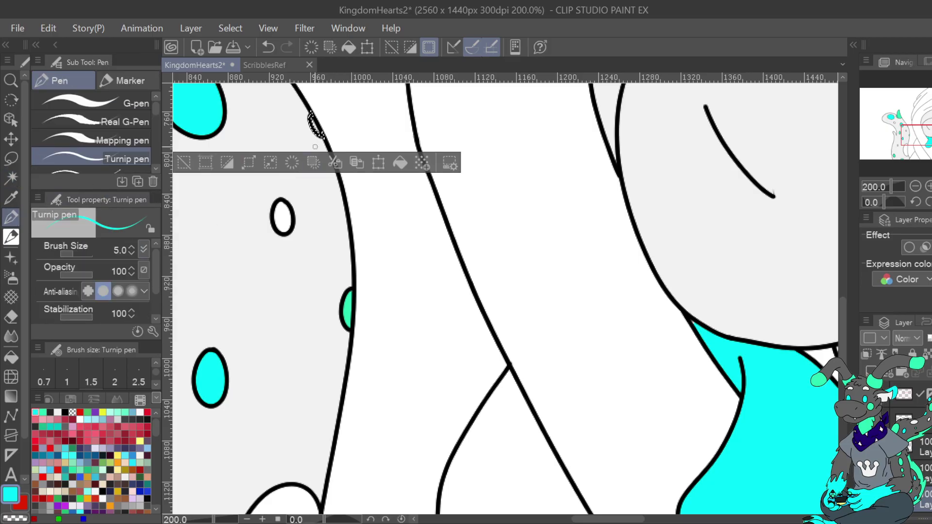
{"action": "left_click", "coordinate": [188, 164]}
{"action": "left_click_drag", "start_coordinate": [313, 119], "coordinate": [321, 136]}
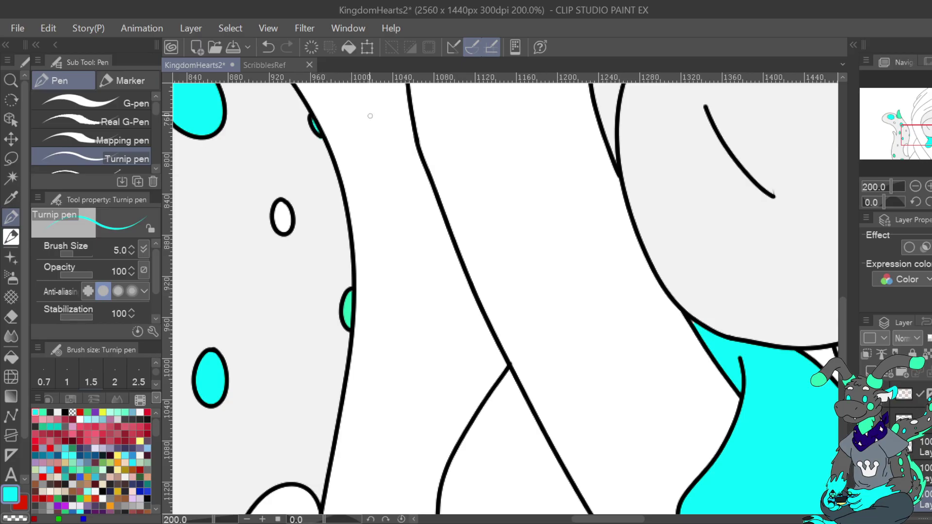
{"action": "left_click_drag", "start_coordinate": [920, 132], "coordinate": [920, 133]}
{"action": "left_click", "coordinate": [268, 47]}
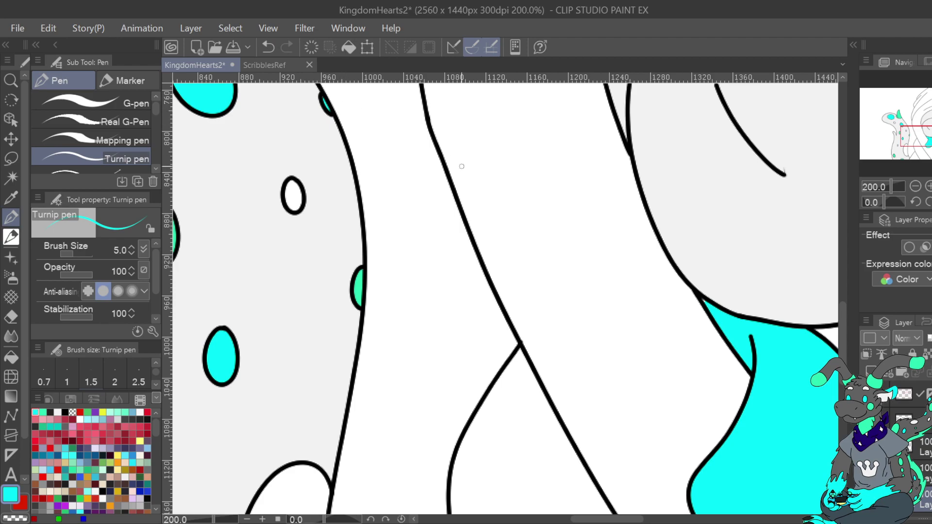
Paint the tiny spot in the tail's bottom corner, where it meets the sleeve line, with cyan
{"action": "left_click_drag", "start_coordinate": [921, 132], "coordinate": [912, 149]}
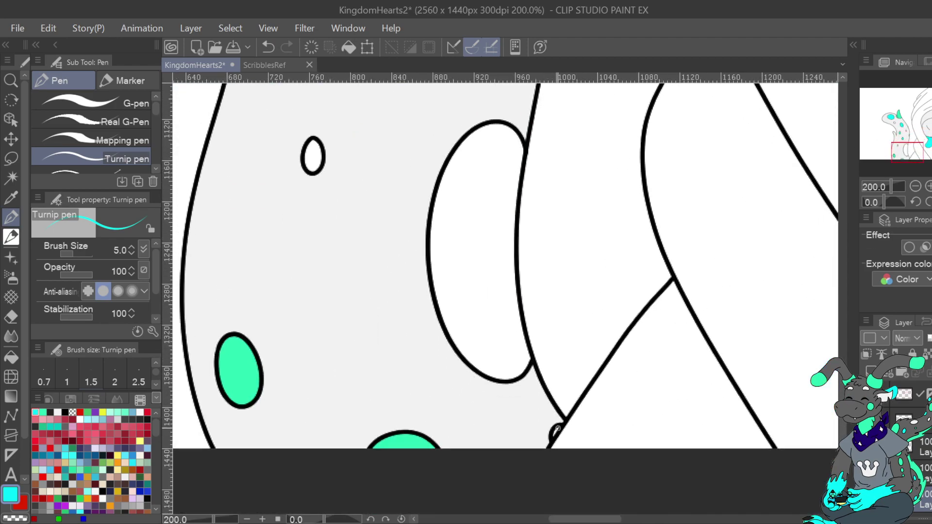
{"action": "key", "text": "ctrl+z"}
{"action": "key", "text": "ctrl+y"}
Pick the near-black colour from the colour set and fill the tail's large edge oval with it
{"action": "left_click", "coordinate": [51, 412]}
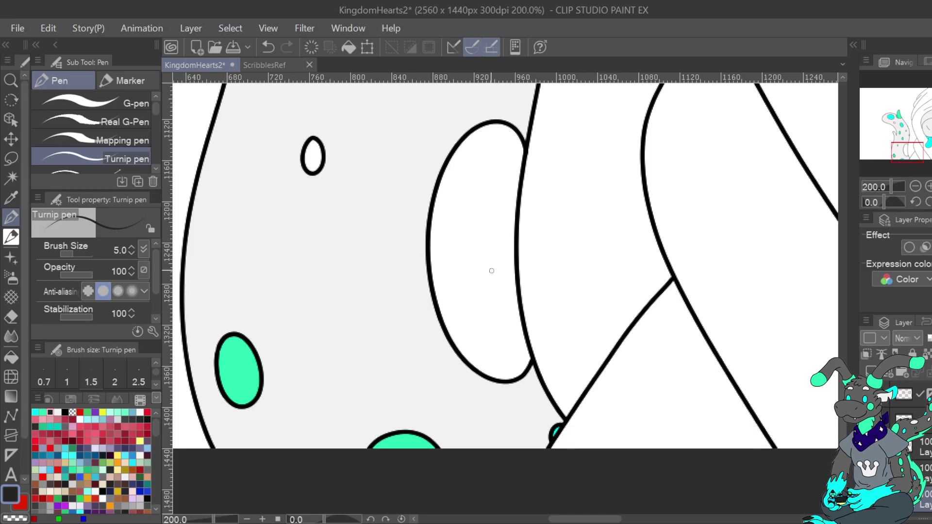
{"action": "left_click", "coordinate": [11, 177]}
{"action": "left_click", "coordinate": [489, 263]}
{"action": "left_click", "coordinate": [563, 404]}
Fill the three small white ovals remaining on the tail with near-black
{"action": "left_click", "coordinate": [903, 141]}
{"action": "left_click", "coordinate": [388, 384]}
{"action": "left_click", "coordinate": [470, 431]}
{"action": "left_click", "coordinate": [564, 94]}
{"action": "key", "text": "alt+BackSpace"}
{"action": "left_click_drag", "start_coordinate": [910, 142], "coordinate": [931, 133]}
{"action": "left_click", "coordinate": [510, 250]}
{"action": "key", "text": "alt+BackSpace"}
Fill the small fang below the muzzle with pure white and clear the selection
{"action": "left_click", "coordinate": [594, 394]}
{"action": "left_click", "coordinate": [674, 435]}
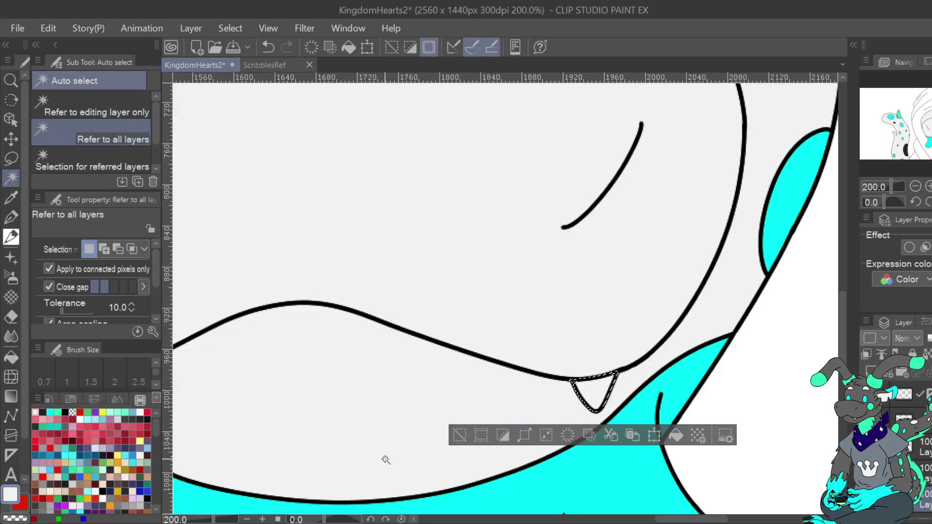
{"action": "left_click", "coordinate": [48, 399]}
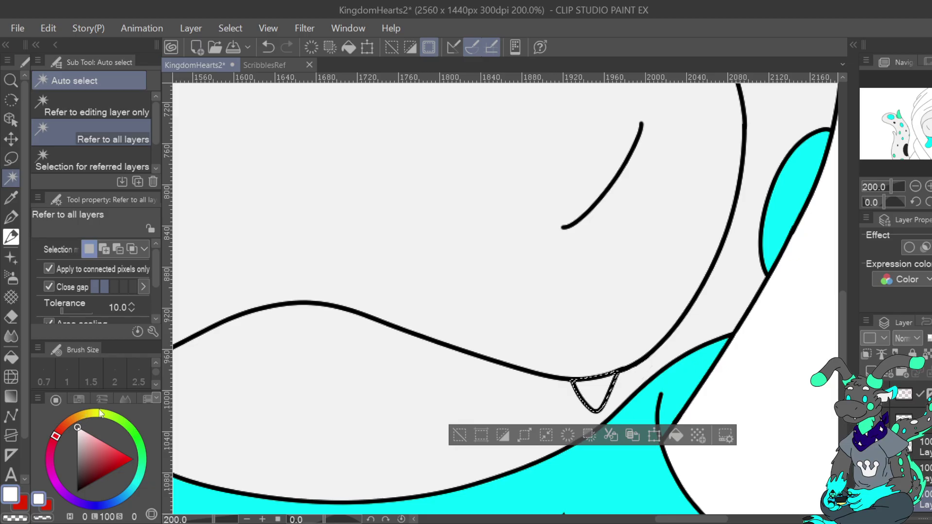
{"action": "left_click", "coordinate": [676, 436]}
{"action": "left_click", "coordinate": [461, 435]}
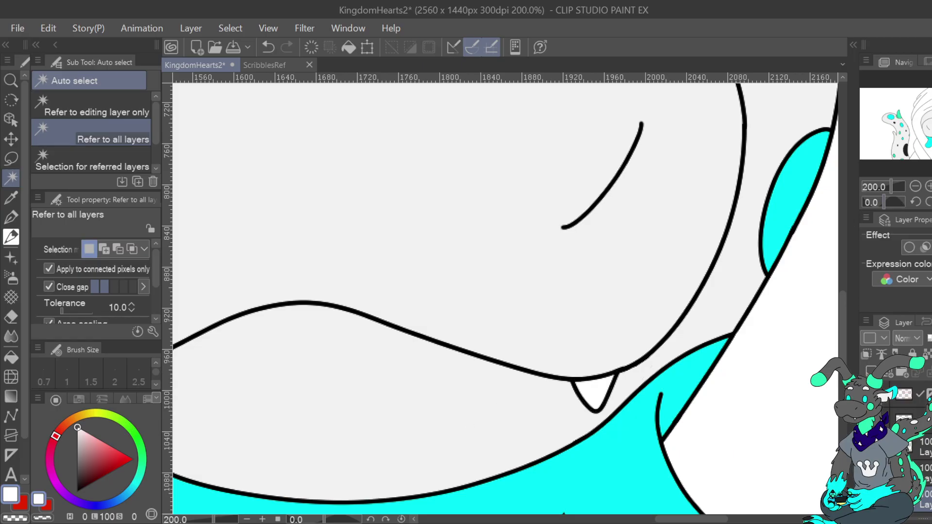
Select the face area around the muzzle and paint a dark grey shadow under the hood on a Multiply layer, with the Turnip pen at size 86.2
{"action": "scroll", "coordinate": [701, 359], "scroll_direction": "down", "scroll_amount": 8}
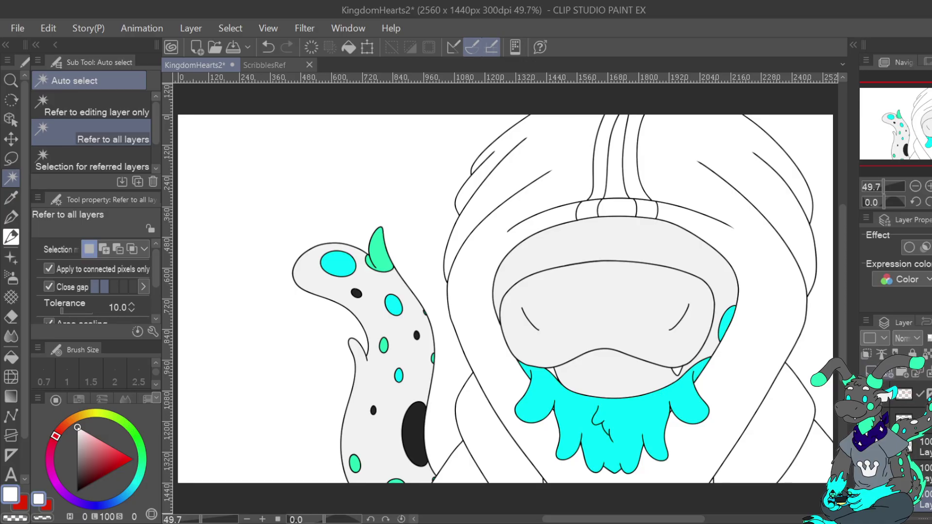
{"action": "left_click", "coordinate": [597, 244]}
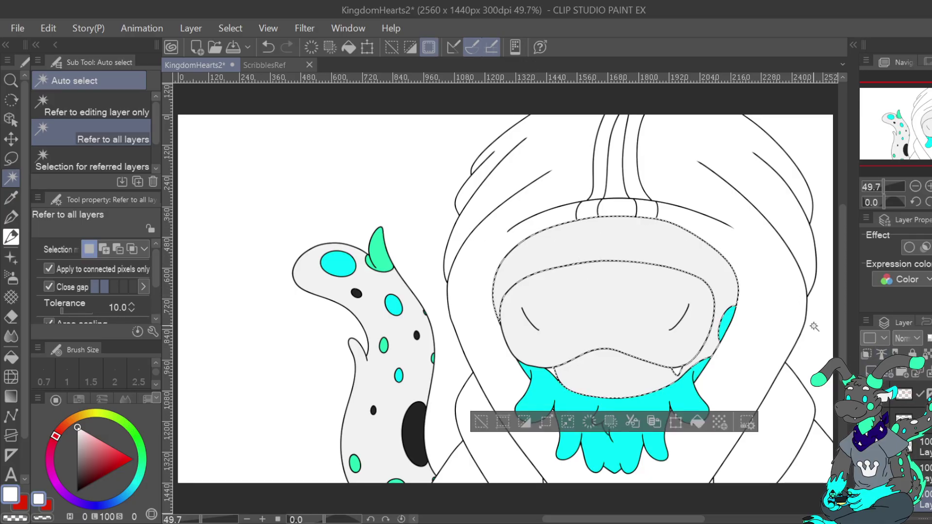
{"action": "left_click_drag", "start_coordinate": [80, 430], "coordinate": [74, 476]}
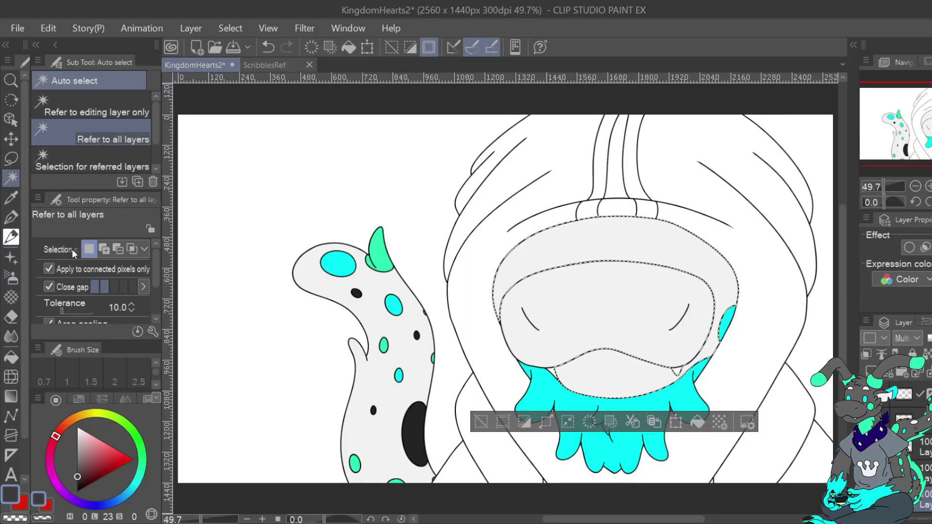
{"action": "left_click", "coordinate": [11, 217]}
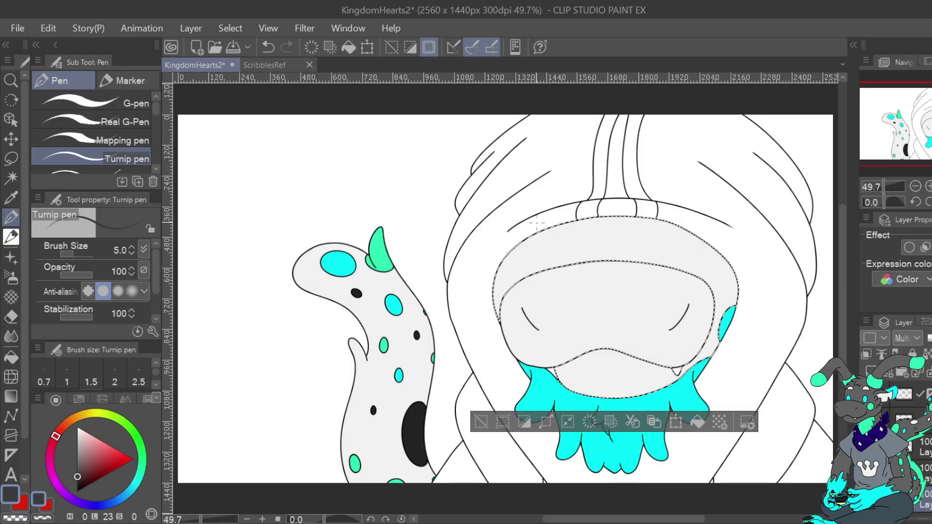
{"action": "left_click_drag", "start_coordinate": [80, 254], "coordinate": [84, 253]}
{"action": "left_click_drag", "start_coordinate": [499, 290], "coordinate": [498, 304]}
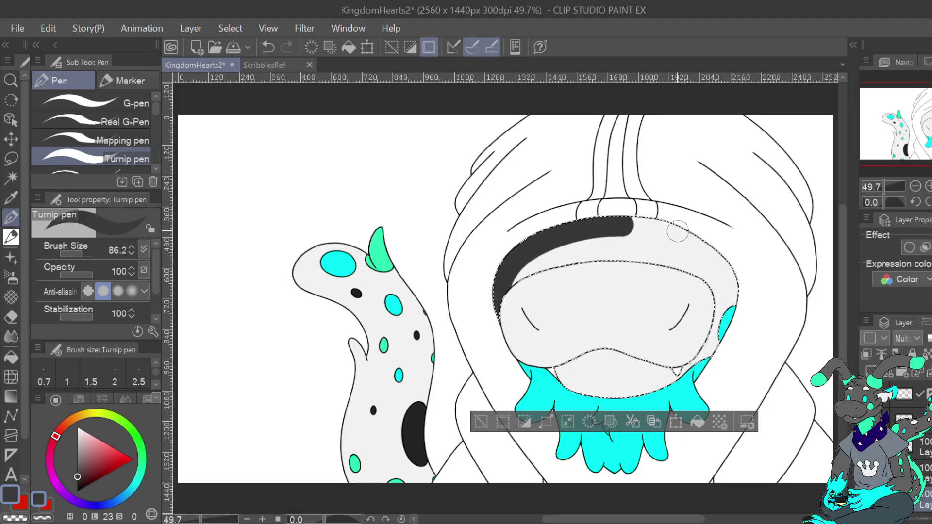
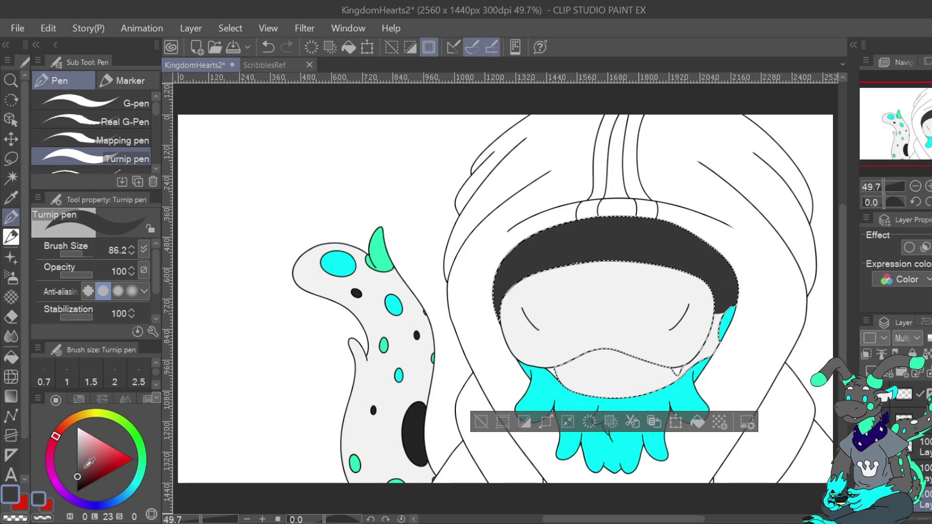
Recolour the painted hood shadow with a grey of lightness 35
{"action": "left_click_drag", "start_coordinate": [80, 473], "coordinate": [79, 466]}
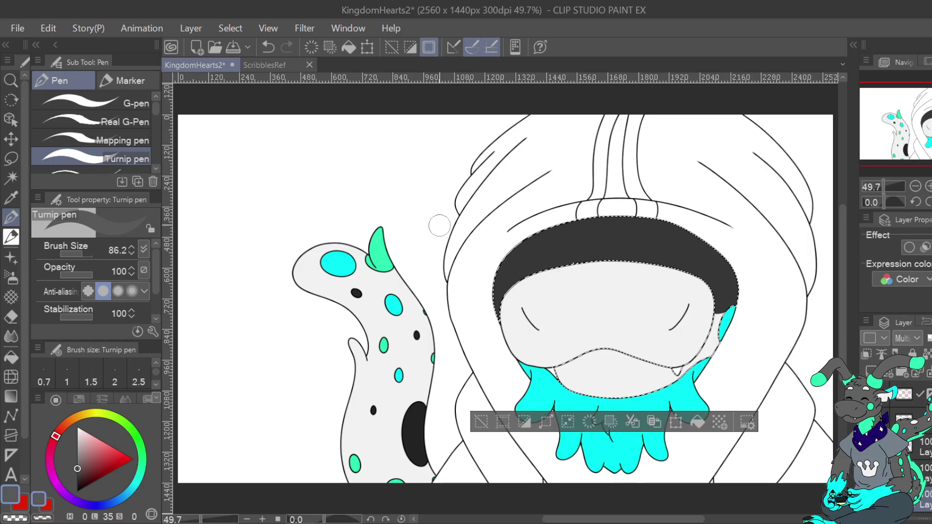
{"action": "key", "text": "alt+Delete"}
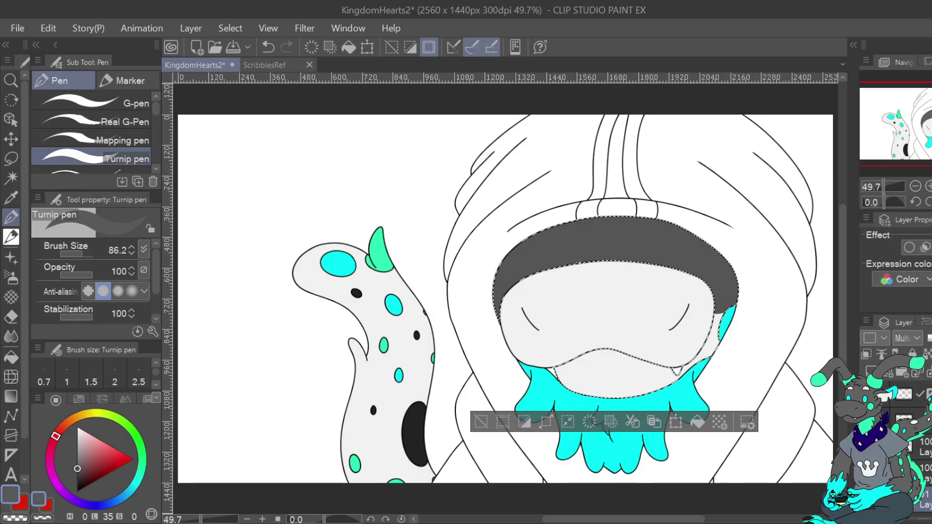
{"action": "left_click", "coordinate": [930, 338]}
{"action": "key", "text": "ctrl+z"}
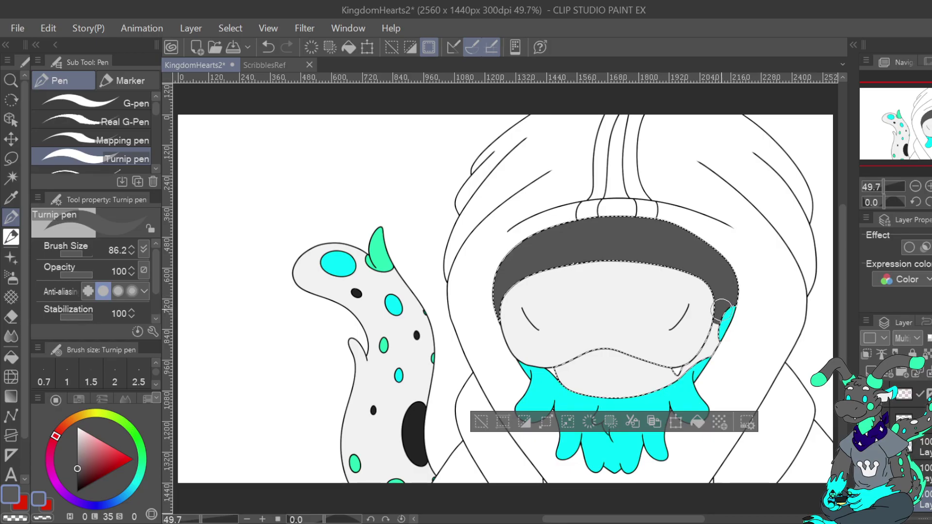
Show the red sketch and temporarily hide the flat colours to check where the shadow hatching is marked
{"action": "key", "text": "alt+bracketright"}
{"action": "key", "text": "alt+bracketright"}
{"action": "key", "text": "alt+bracketright"}
{"action": "key", "text": "alt+bracketright"}
{"action": "key", "text": "alt+bracketright"}
{"action": "key", "text": "alt+bracketright"}
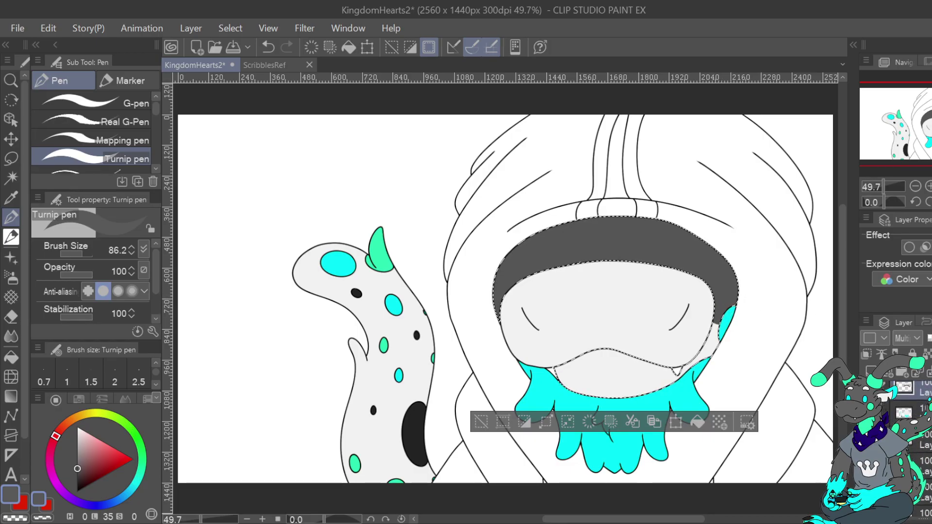
{"action": "left_click", "coordinate": [866, 402]}
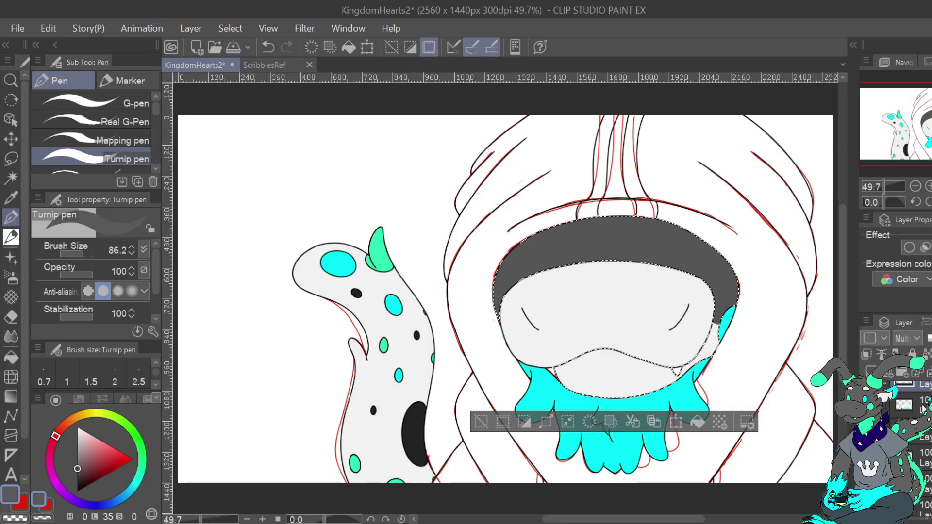
{"action": "left_click", "coordinate": [866, 457]}
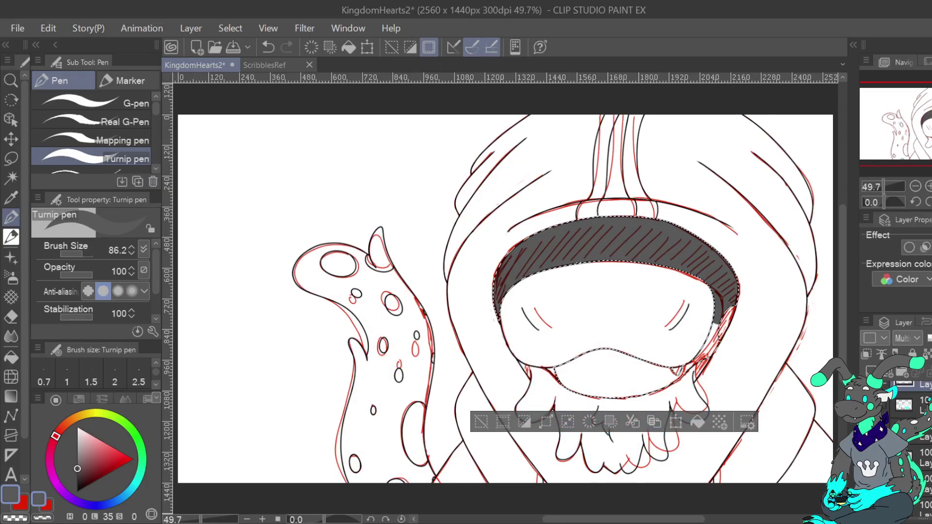
{"action": "left_click", "coordinate": [867, 404]}
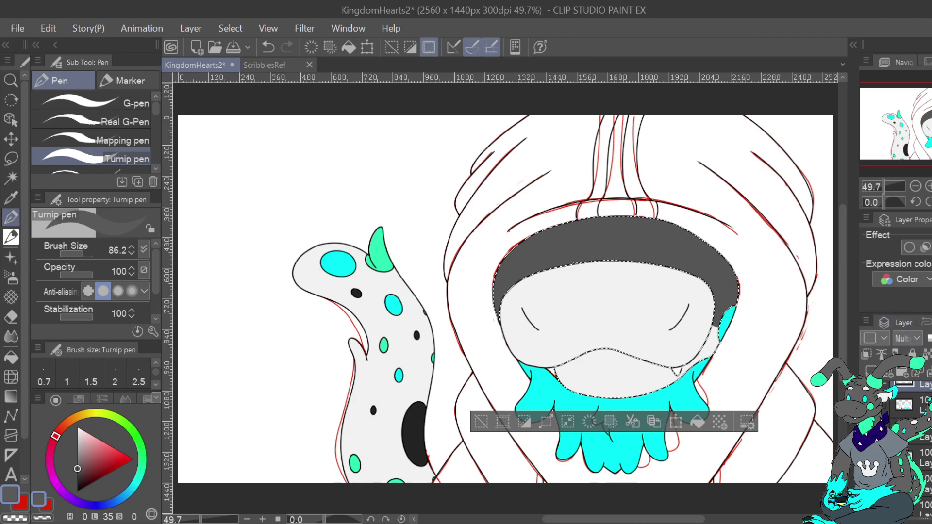
Extend the grey shadow across the upper part of the cyan cheek spot with the Turnip pen
{"action": "key", "text": "w"}
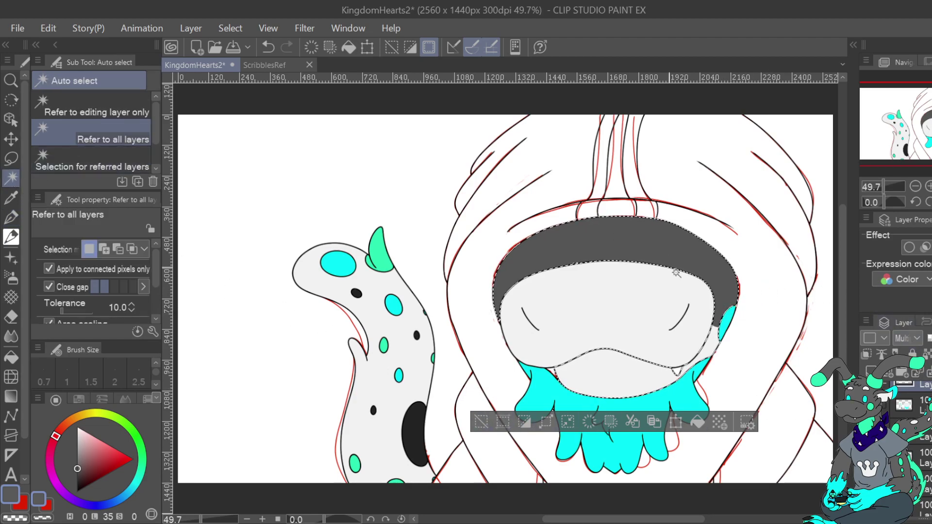
{"action": "left_click", "coordinate": [730, 321]}
{"action": "key", "text": "p"}
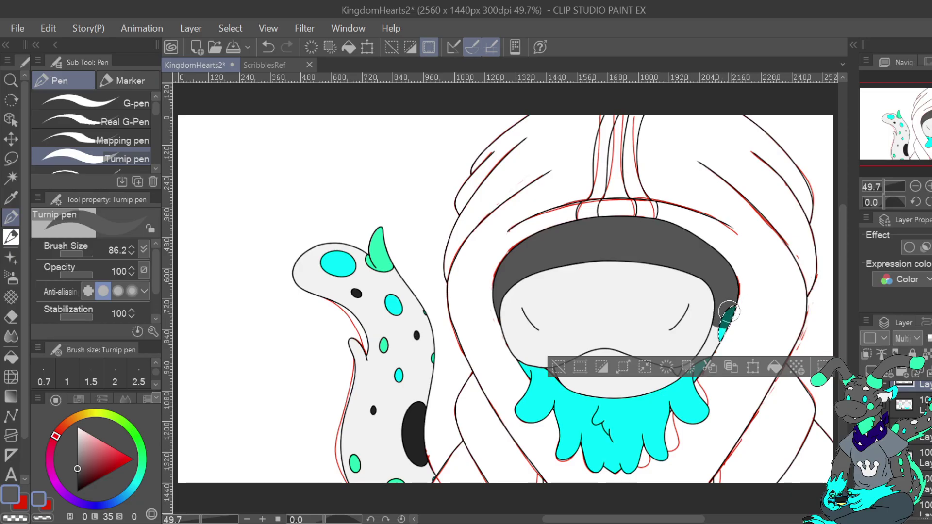
{"action": "key", "text": "ctrl+d"}
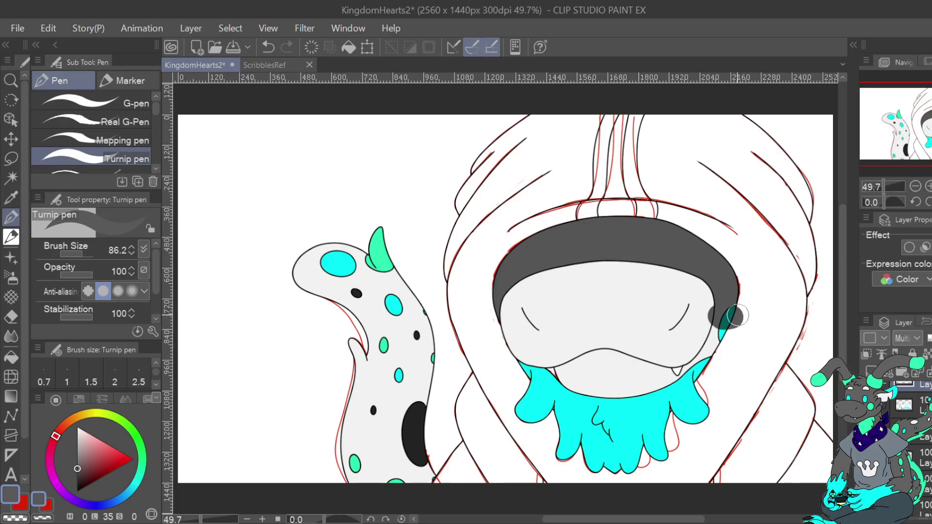
{"action": "key", "text": "ctrl+z"}
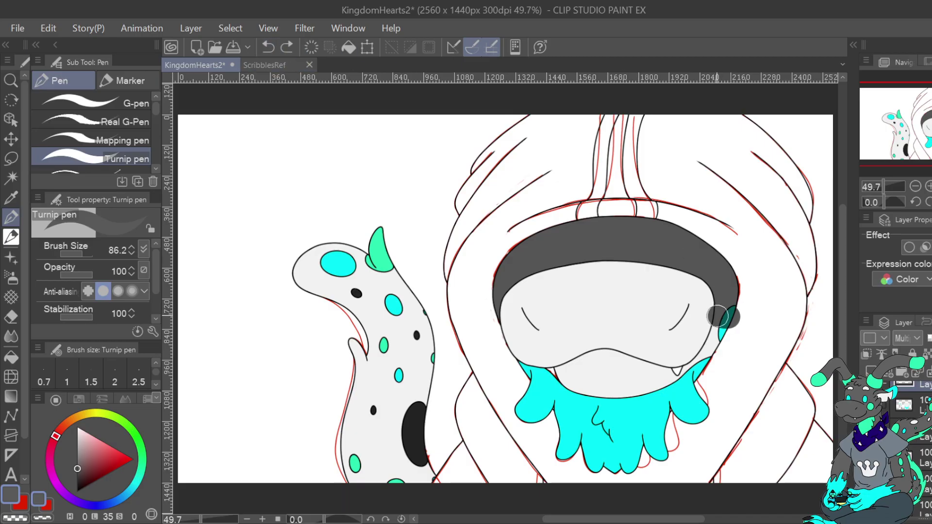
{"action": "left_click_drag", "start_coordinate": [718, 315], "coordinate": [725, 318]}
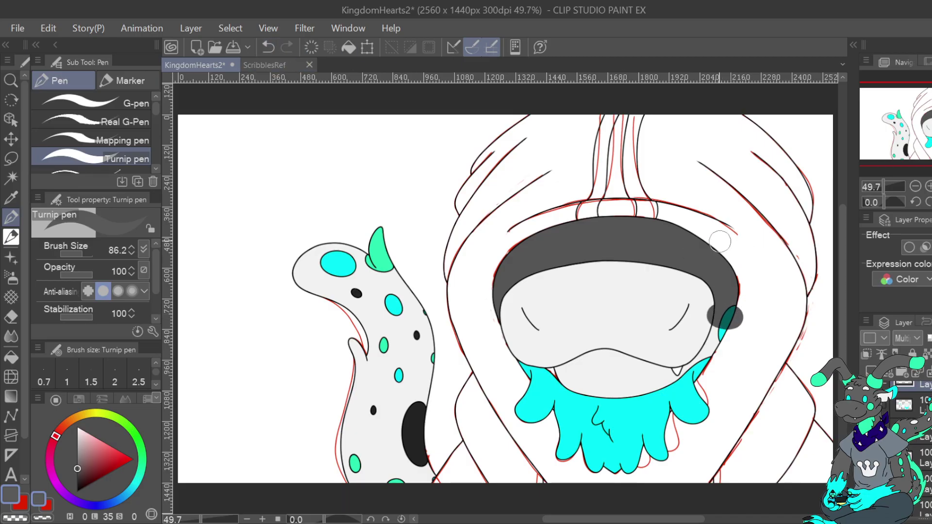
Erase the shadow that spills past the cheek spot onto the hood and muzzle using the transparent colour, and hide the red sketch
{"action": "left_click", "coordinate": [15, 518]}
{"action": "left_click_drag", "start_coordinate": [749, 308], "coordinate": [736, 340]}
{"action": "mouse_move", "coordinate": [690, 294]}
{"action": "left_mouse_down"}
{"action": "mouse_move", "coordinate": [702, 307]}
{"action": "mouse_move", "coordinate": [699, 325]}
{"action": "left_mouse_up"}
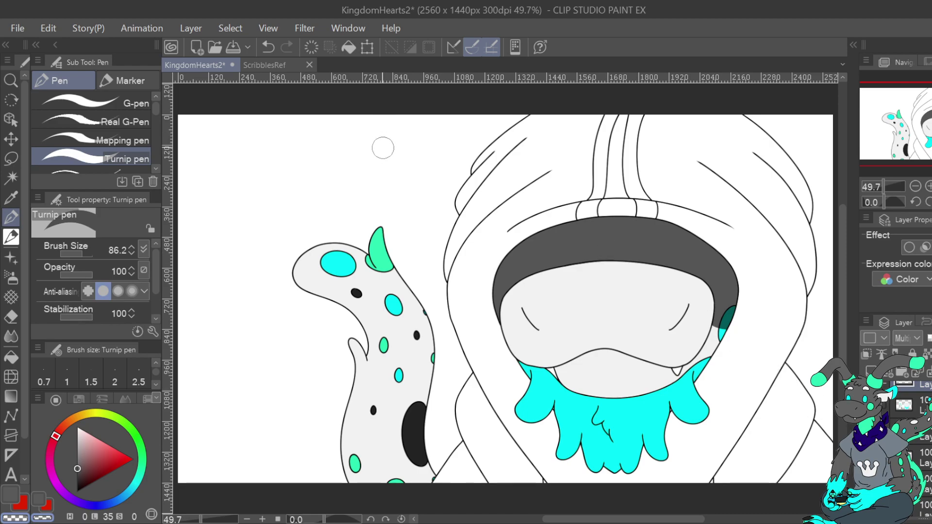
Fill the main area of the hood on the flat colour layer with a near-black grey of lightness 12
{"action": "left_click", "coordinate": [82, 473]}
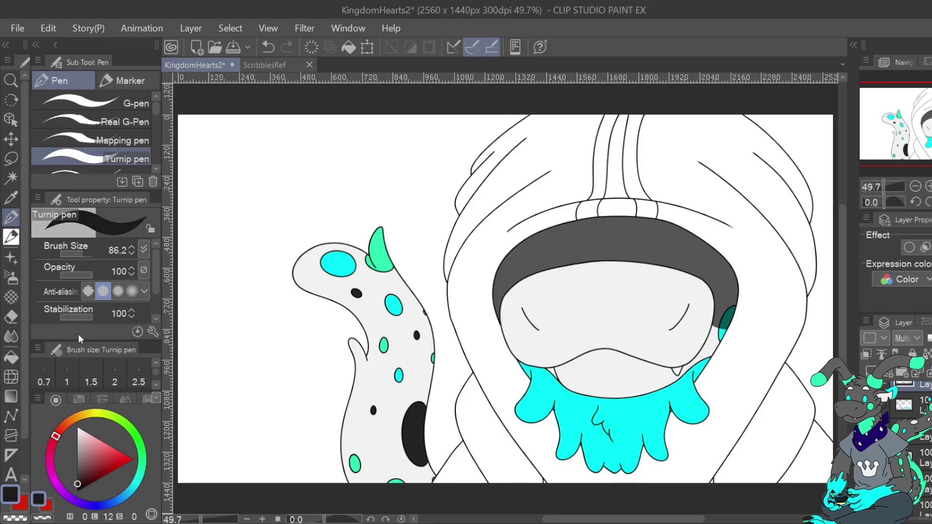
{"action": "left_click", "coordinate": [10, 177]}
{"action": "left_click", "coordinate": [740, 213]}
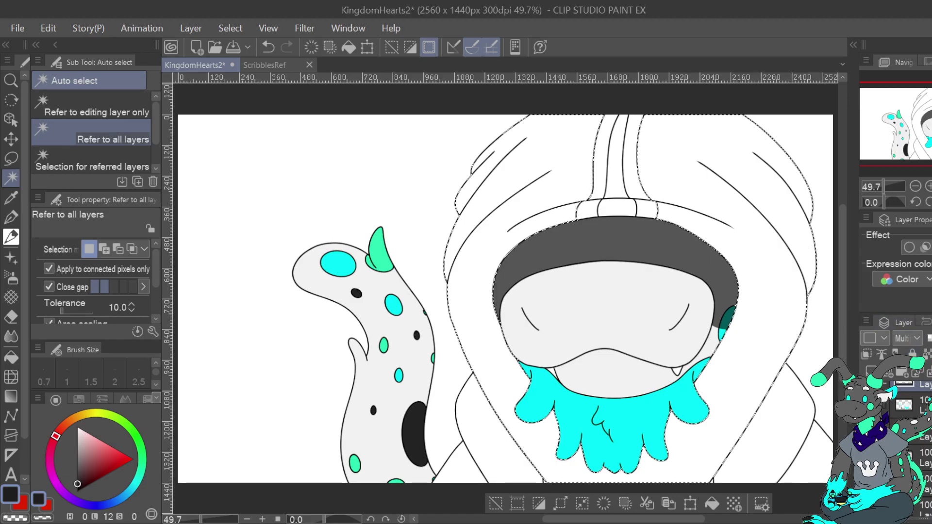
{"action": "left_click", "coordinate": [918, 405]}
{"action": "left_click", "coordinate": [711, 504]}
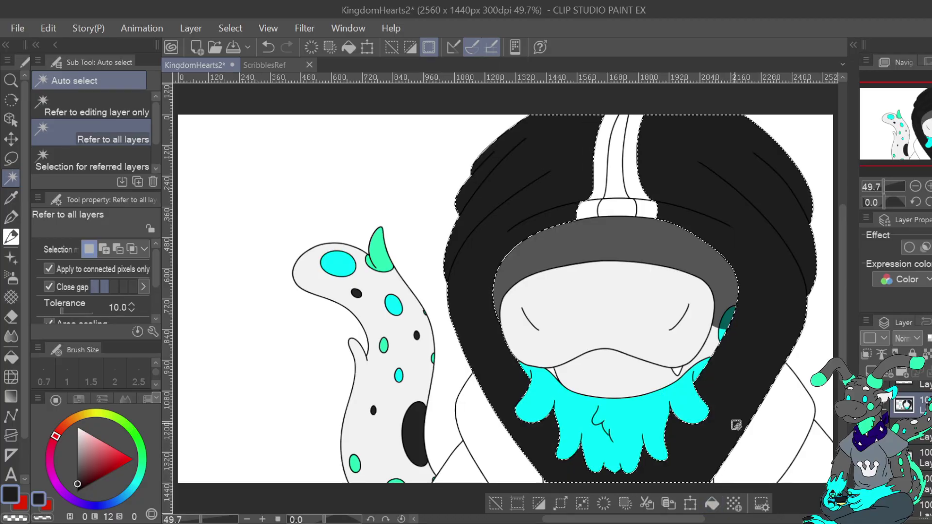
Fill the remaining white coat sections on both shoulders with the same near-black grey
{"action": "left_click", "coordinate": [787, 396]}
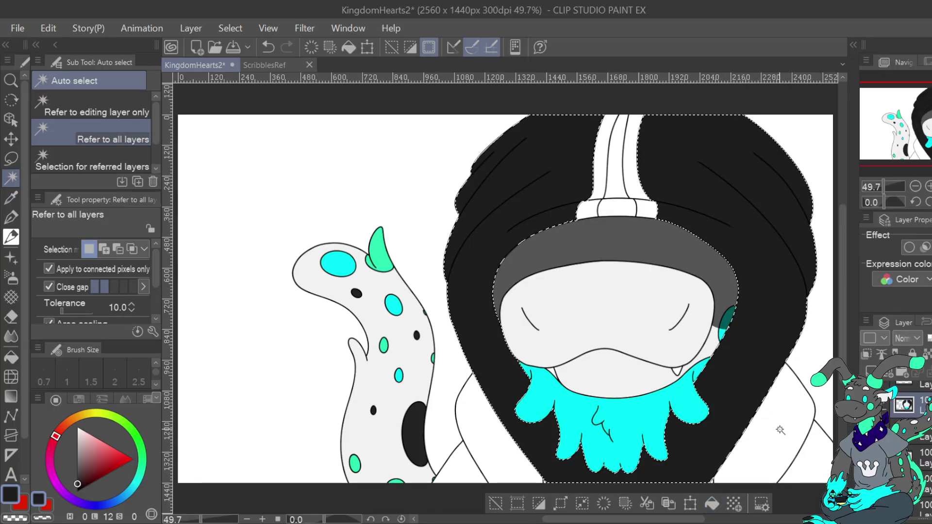
{"action": "left_click", "coordinate": [775, 503]}
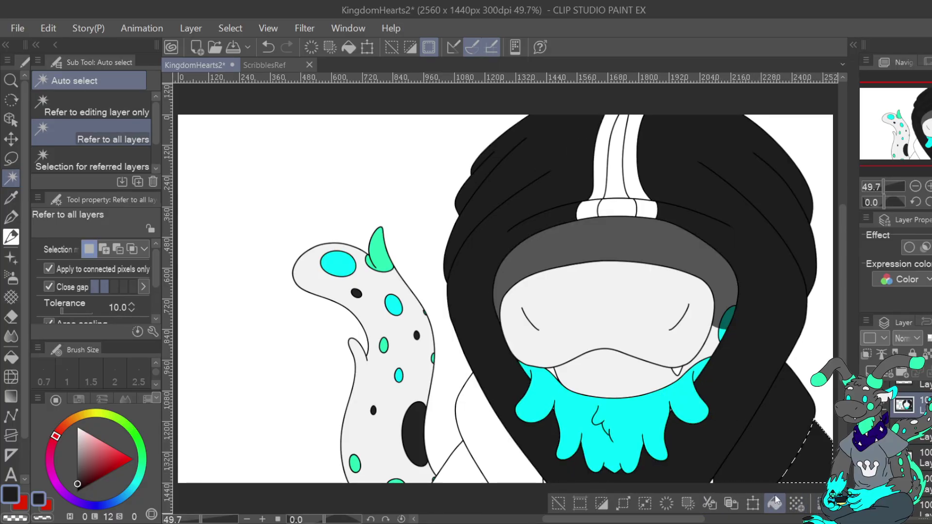
{"action": "left_click", "coordinate": [497, 437]}
{"action": "left_click", "coordinate": [582, 503]}
{"action": "left_click", "coordinate": [468, 465]}
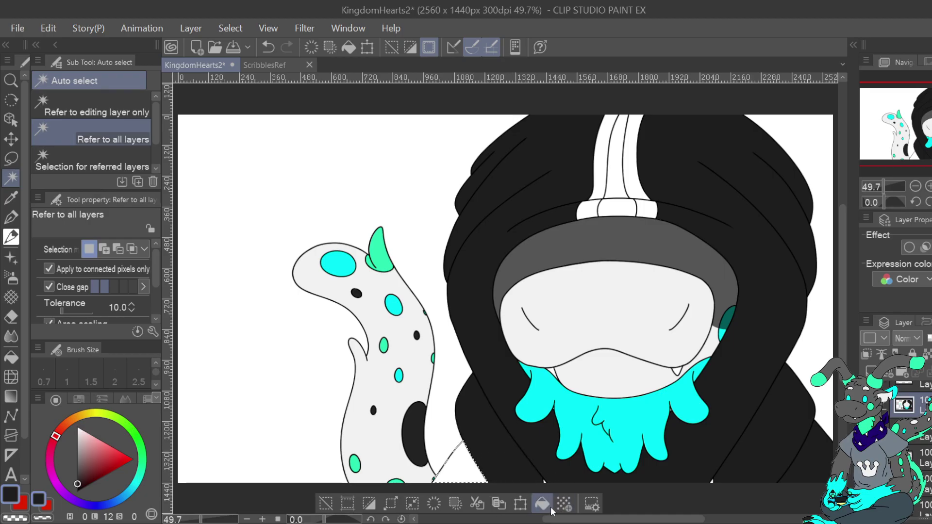
{"action": "left_click", "coordinate": [541, 503]}
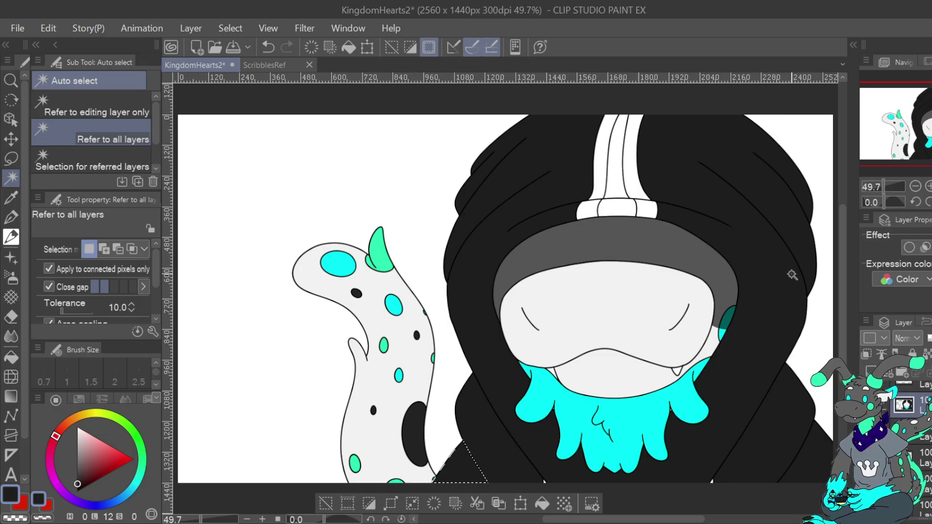
Fill the central strip on top of the hood and the middle segment of its rim band with the near-black grey
{"action": "left_click_drag", "start_coordinate": [917, 170], "coordinate": [920, 165]}
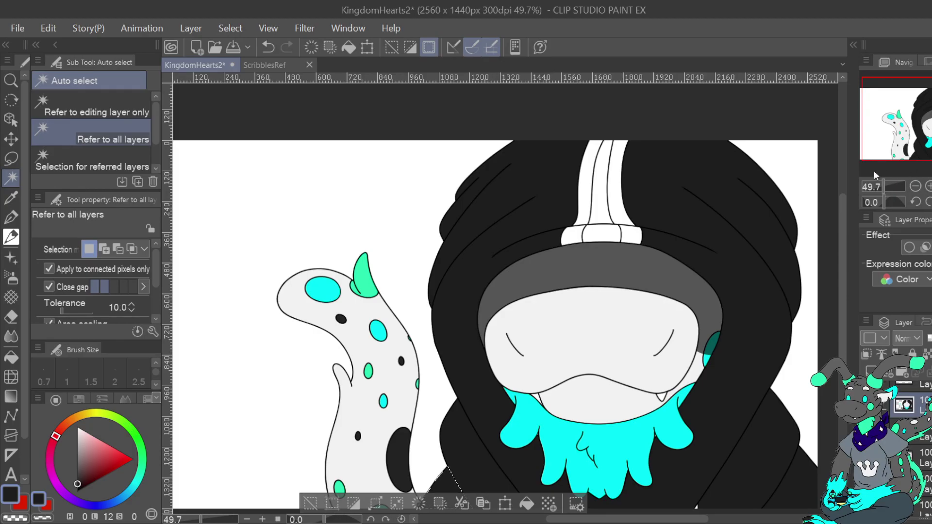
{"action": "left_click", "coordinate": [597, 213]}
{"action": "left_click", "coordinate": [683, 266]}
{"action": "left_click", "coordinate": [599, 233]}
{"action": "left_click", "coordinate": [679, 266]}
Fill the two stripes flanking the hood's central strip and their rim band segments with a grey of lightness 46
{"action": "left_click_drag", "start_coordinate": [78, 484], "coordinate": [77, 462]}
{"action": "left_click", "coordinate": [617, 208]}
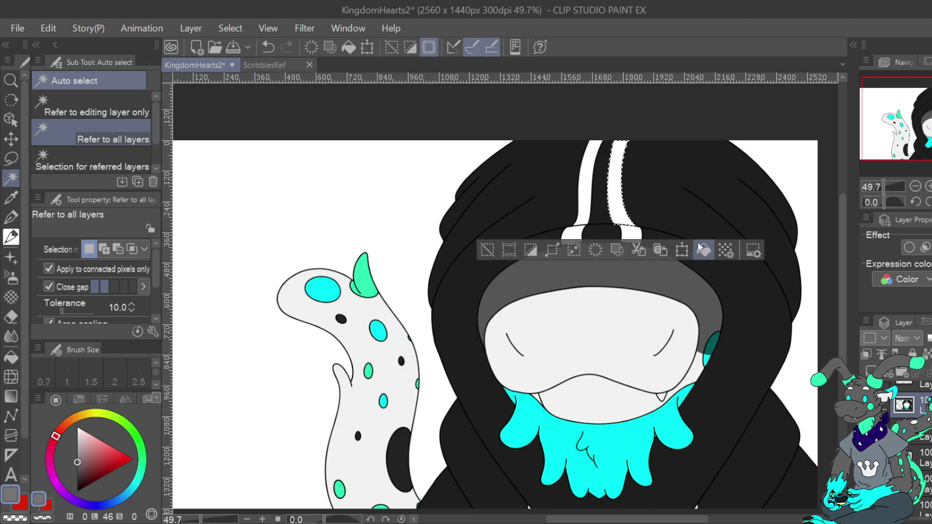
{"action": "left_click", "coordinate": [711, 267]}
{"action": "left_click", "coordinate": [631, 235]}
{"action": "left_click", "coordinate": [707, 267]}
{"action": "left_click", "coordinate": [592, 212]}
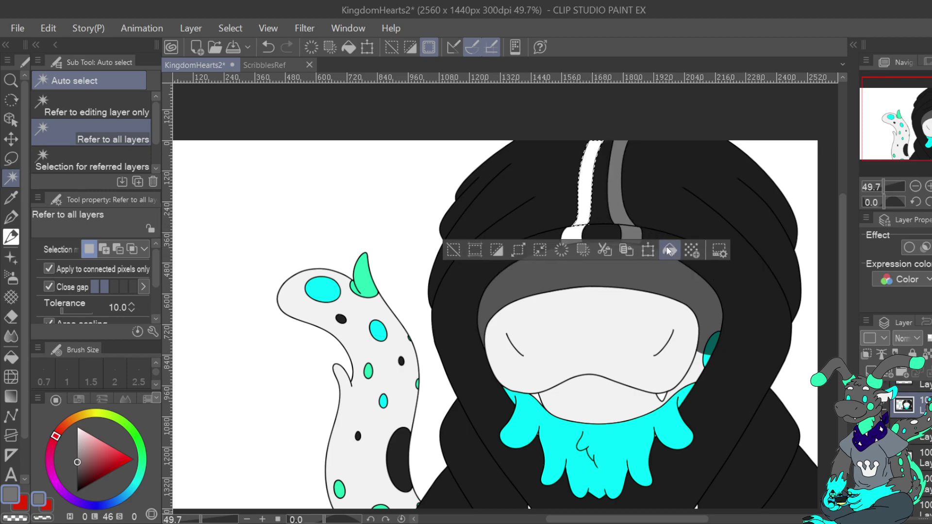
{"action": "left_click", "coordinate": [669, 250]}
{"action": "left_click", "coordinate": [573, 235]}
{"action": "left_click", "coordinate": [663, 273]}
Fill the small white gaps along the canvas's lower edge inside the coat opening with a grey of lightness 56, and clear the selection
{"action": "scroll", "coordinate": [322, 387], "scroll_direction": "down", "scroll_amount": 3}
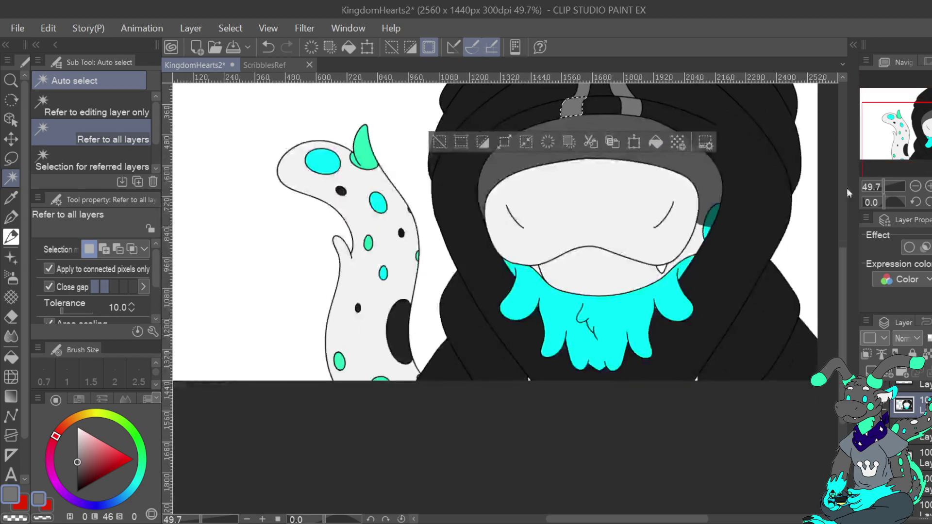
{"action": "left_click", "coordinate": [78, 452]}
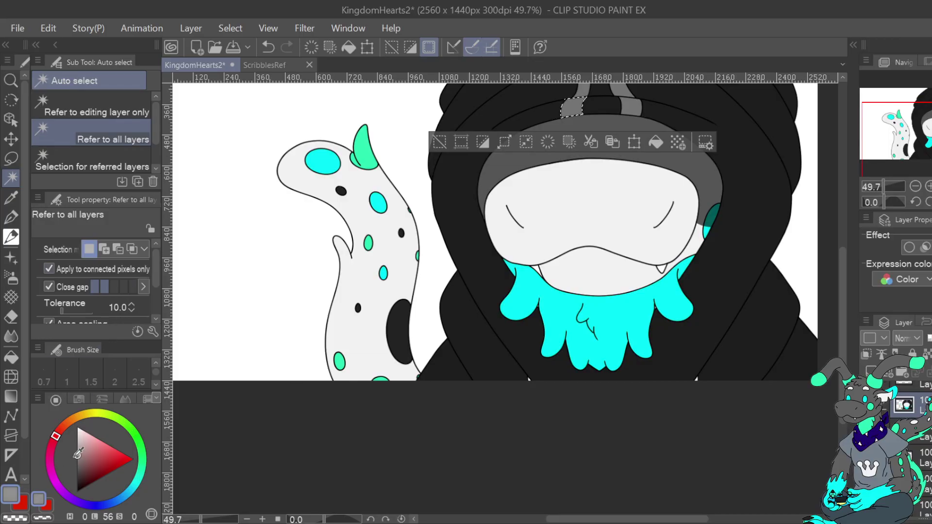
{"action": "scroll", "coordinate": [553, 261], "scroll_direction": "up", "scroll_amount": 4}
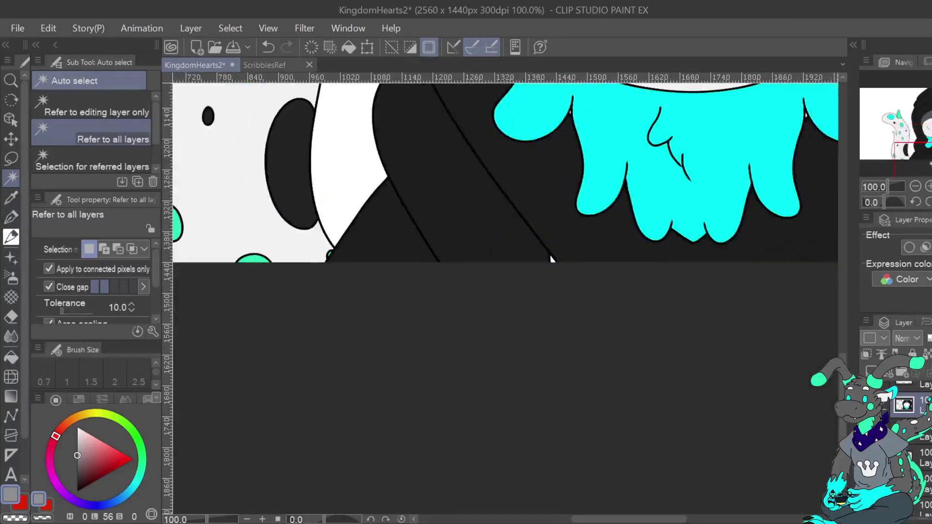
{"action": "left_click", "coordinate": [552, 259]}
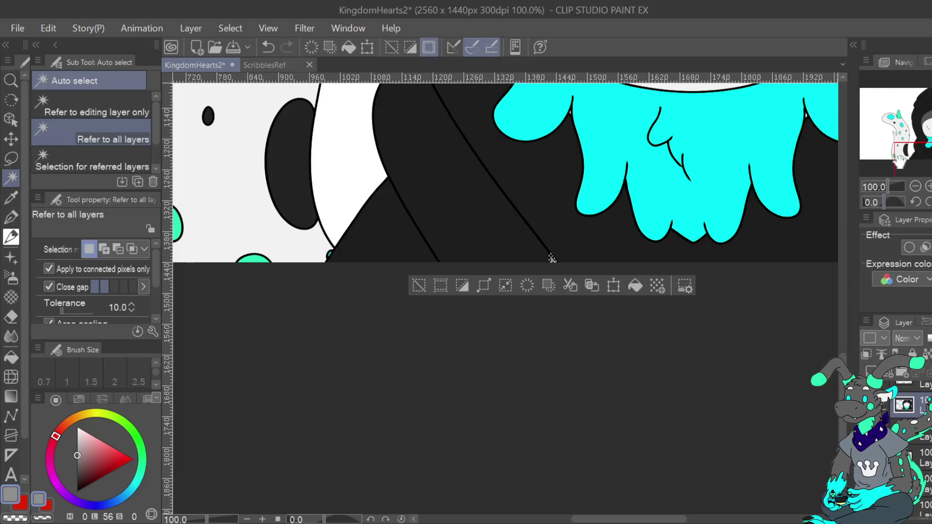
{"action": "left_click_drag", "start_coordinate": [896, 161], "coordinate": [917, 159]}
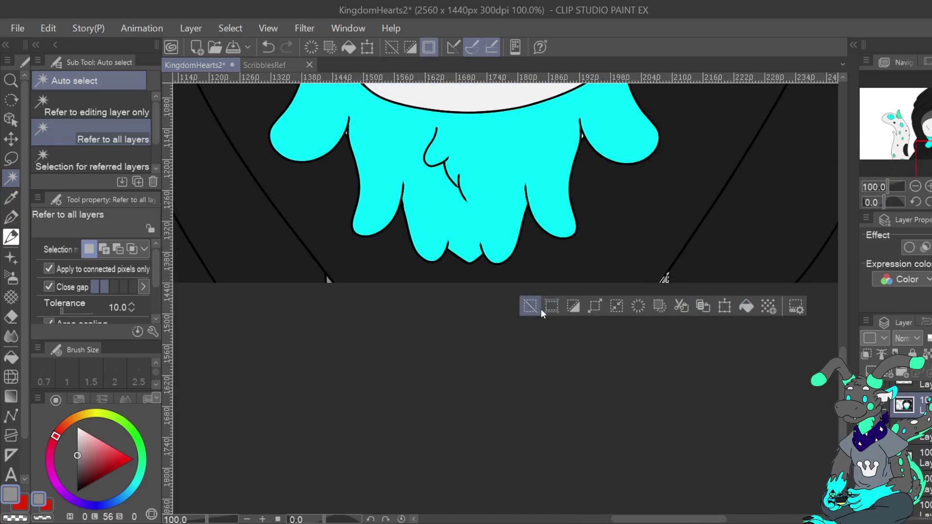
{"action": "left_click", "coordinate": [533, 305]}
{"action": "key", "text": "ctrl+0"}
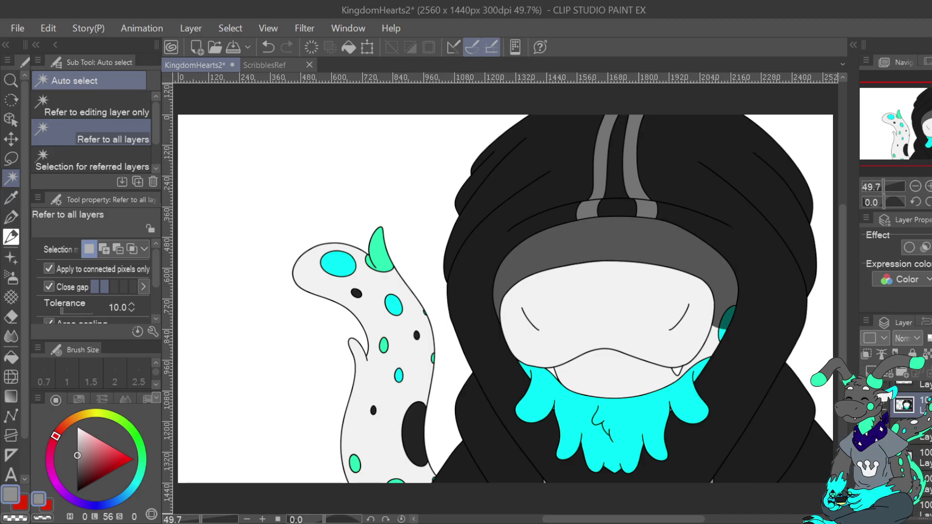
Paint a shadow across the top of the muzzle on the Multiply layer, using the Turnip pen and a grey of lightness 35
{"action": "scroll", "coordinate": [912, 437], "scroll_direction": "up", "scroll_amount": 2}
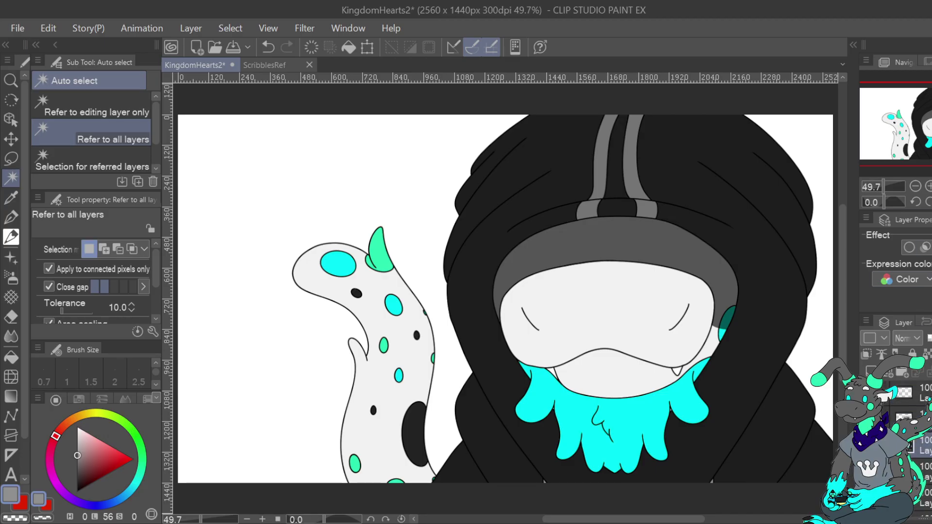
{"action": "left_click", "coordinate": [919, 443]}
{"action": "left_click", "coordinate": [143, 400]}
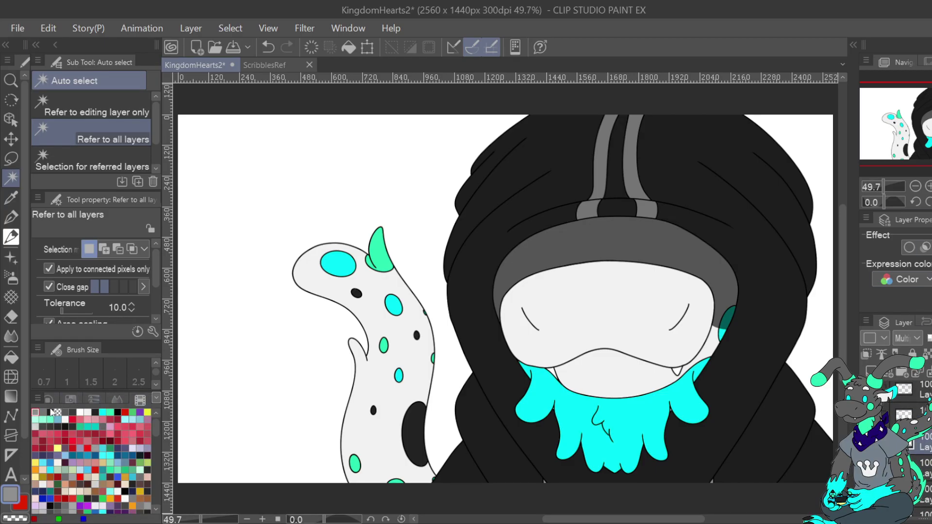
{"action": "left_click", "coordinate": [52, 398]}
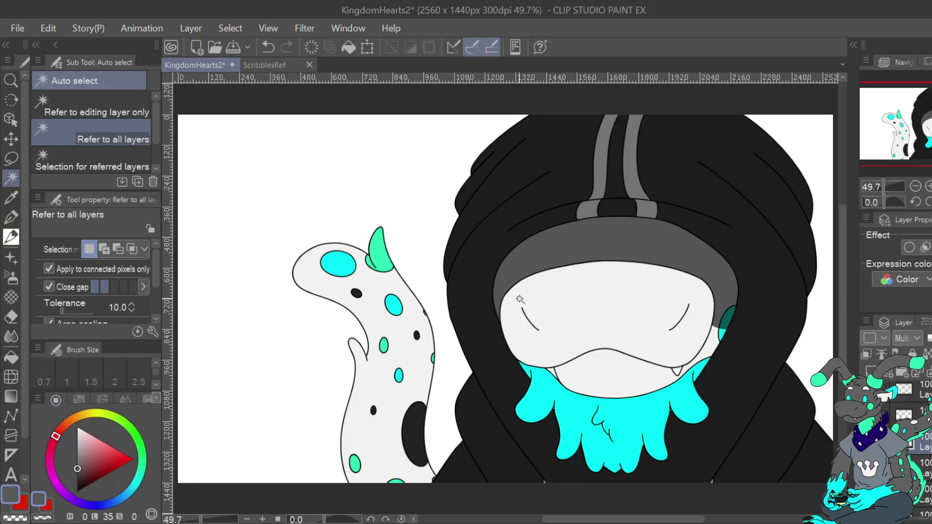
{"action": "key", "text": "p"}
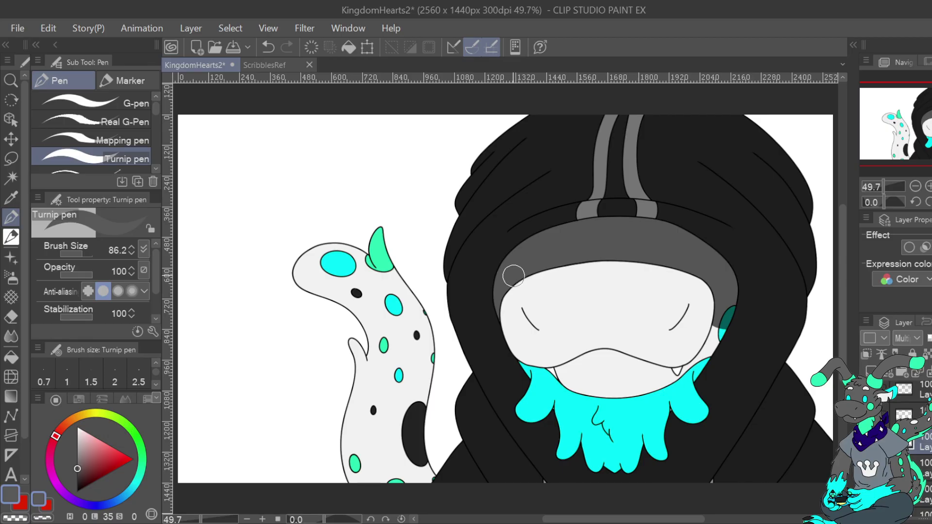
{"action": "mouse_move", "coordinate": [527, 278]}
{"action": "left_mouse_down"}
{"action": "mouse_move", "coordinate": [703, 273]}
{"action": "mouse_move", "coordinate": [560, 270]}
{"action": "mouse_move", "coordinate": [595, 265]}
{"action": "left_mouse_up"}
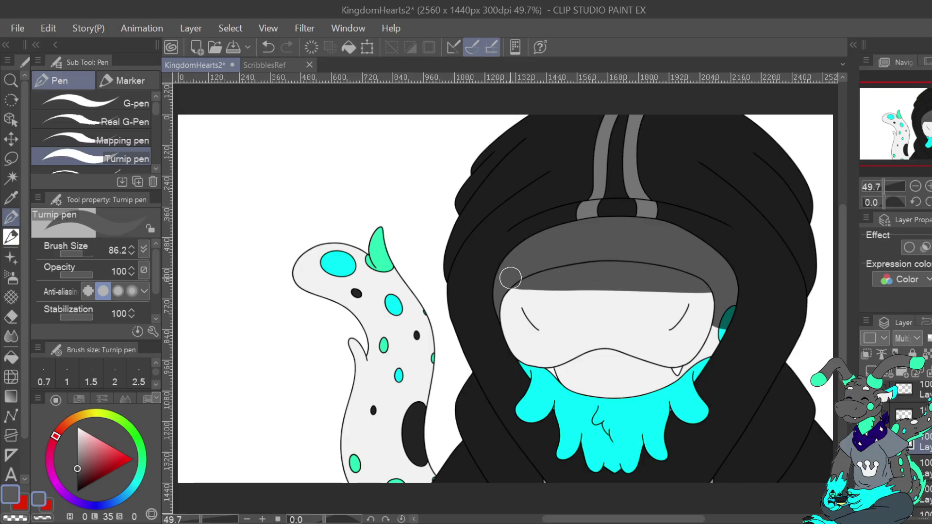
{"action": "mouse_move", "coordinate": [506, 283]}
{"action": "left_mouse_down"}
{"action": "mouse_move", "coordinate": [553, 298]}
{"action": "mouse_move", "coordinate": [655, 298]}
{"action": "mouse_move", "coordinate": [715, 287]}
{"action": "mouse_move", "coordinate": [708, 272]}
{"action": "left_mouse_up"}
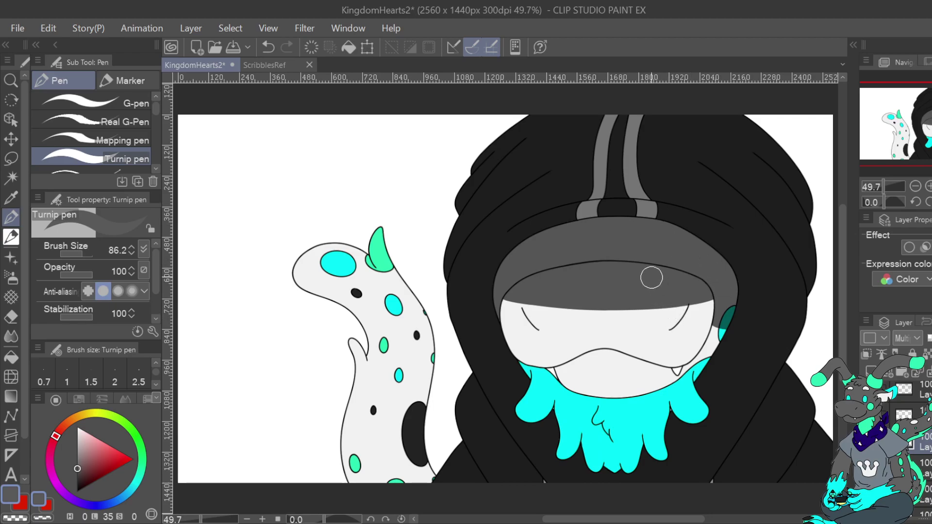
Extend the grey shadow to both sides of the muzzle and down over the nostril lines
{"action": "left_click_drag", "start_coordinate": [504, 282], "coordinate": [485, 324]}
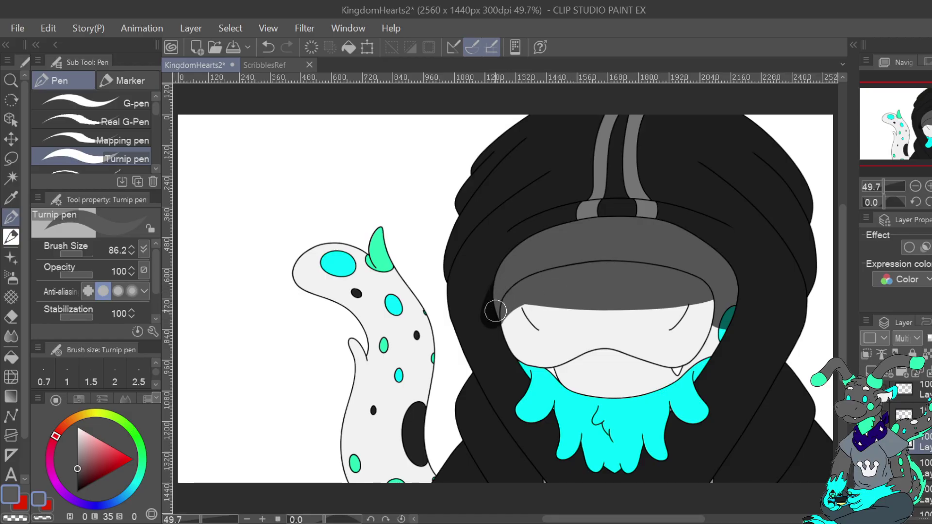
{"action": "mouse_move", "coordinate": [721, 292]}
{"action": "left_mouse_down"}
{"action": "mouse_move", "coordinate": [715, 303]}
{"action": "mouse_move", "coordinate": [729, 314]}
{"action": "mouse_move", "coordinate": [649, 295]}
{"action": "mouse_move", "coordinate": [500, 293]}
{"action": "left_mouse_up"}
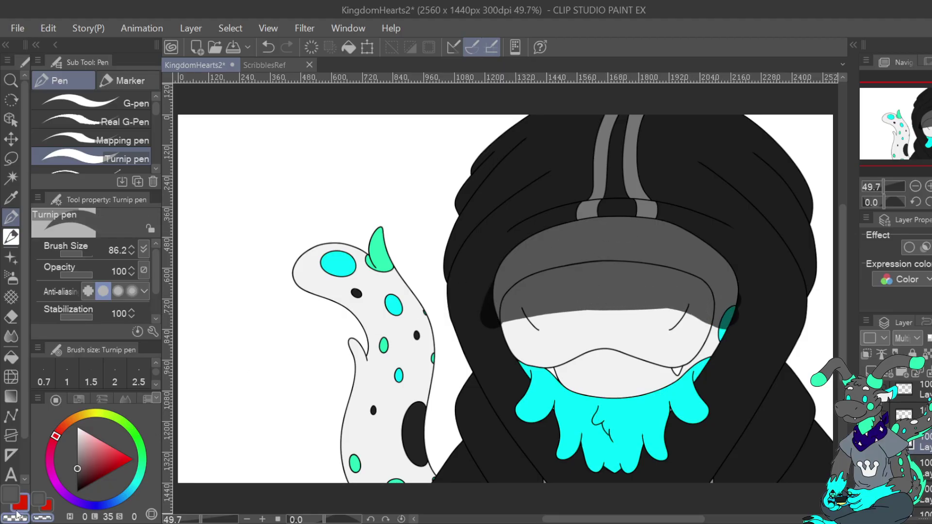
{"action": "left_click", "coordinate": [268, 47]}
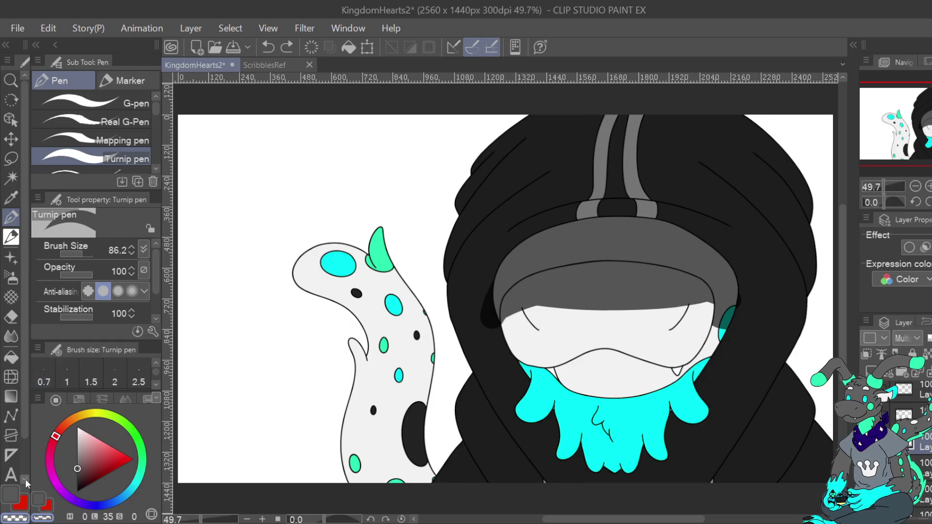
{"action": "mouse_move", "coordinate": [505, 318]}
{"action": "left_mouse_down"}
{"action": "mouse_move", "coordinate": [694, 317]}
{"action": "mouse_move", "coordinate": [706, 299]}
{"action": "mouse_move", "coordinate": [597, 309]}
{"action": "mouse_move", "coordinate": [537, 293]}
{"action": "mouse_move", "coordinate": [711, 305]}
{"action": "left_mouse_up"}
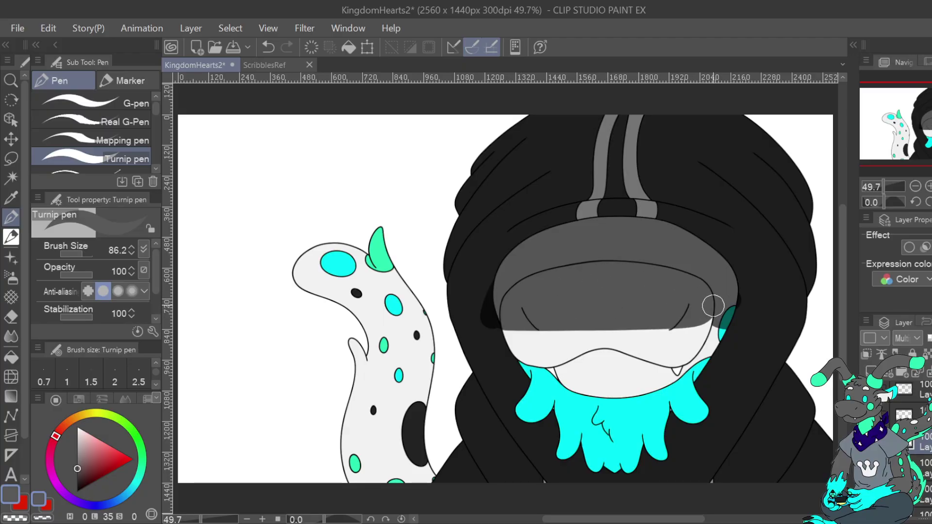
Trim the lower edge of the muzzle shadow into a gentle curve using the transparent colour
{"action": "left_click", "coordinate": [17, 516]}
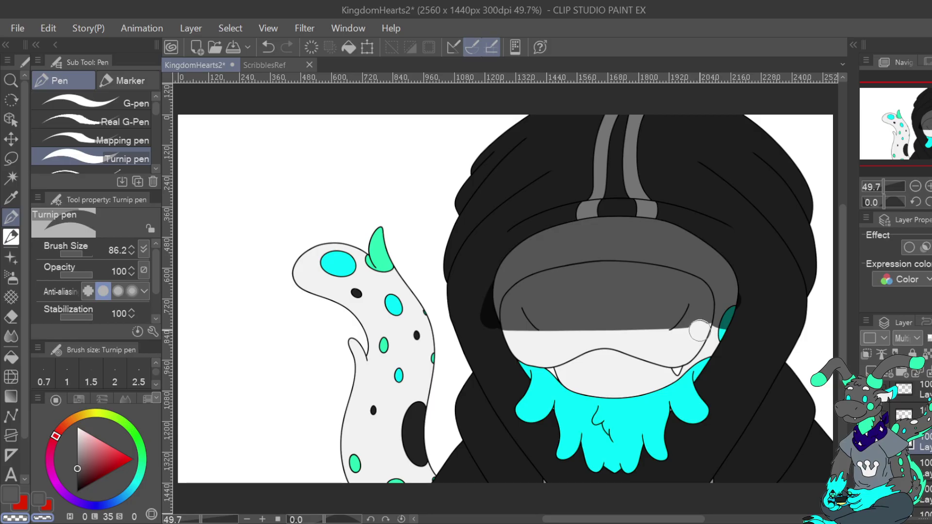
{"action": "mouse_move", "coordinate": [699, 329]}
{"action": "left_mouse_down"}
{"action": "mouse_move", "coordinate": [610, 321]}
{"action": "mouse_move", "coordinate": [489, 344]}
{"action": "left_mouse_up"}
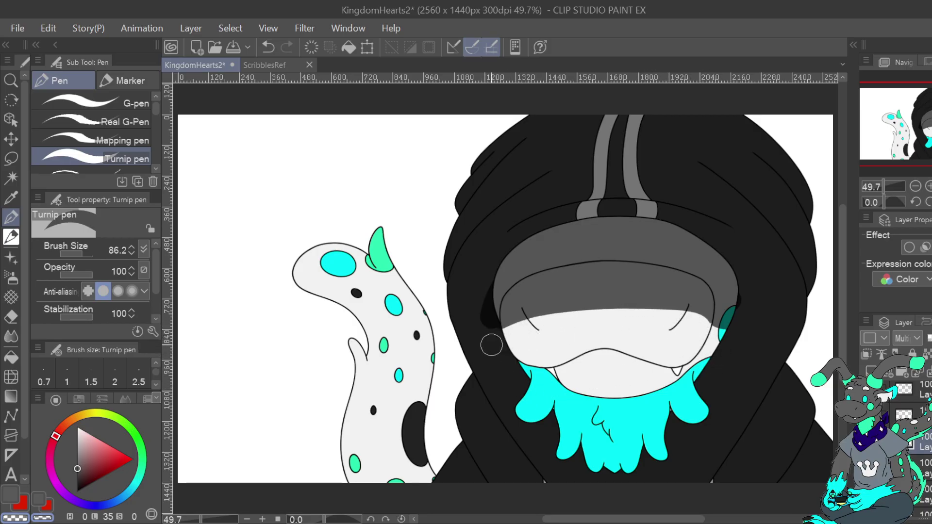
{"action": "mouse_move", "coordinate": [529, 332]}
{"action": "left_mouse_down"}
{"action": "mouse_move", "coordinate": [637, 317]}
{"action": "mouse_move", "coordinate": [747, 341]}
{"action": "left_mouse_up"}
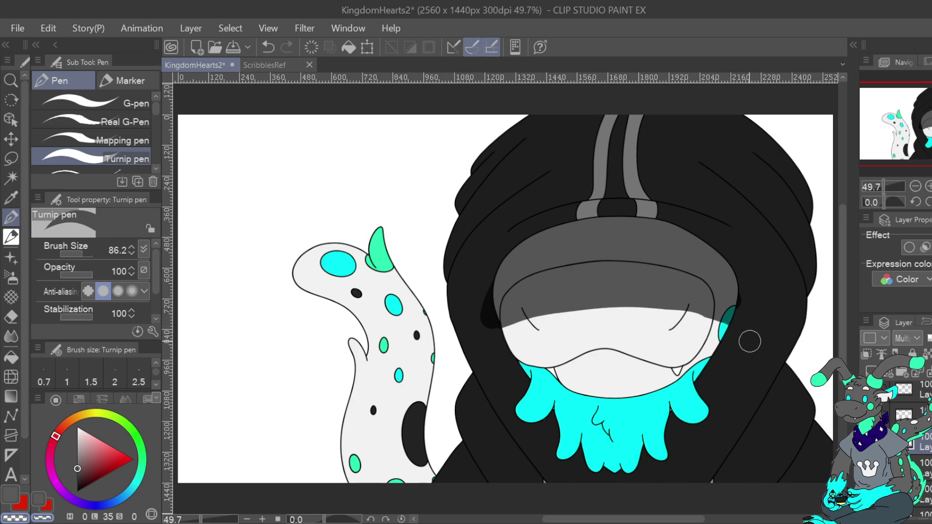
{"action": "key", "text": "ctrl+z"}
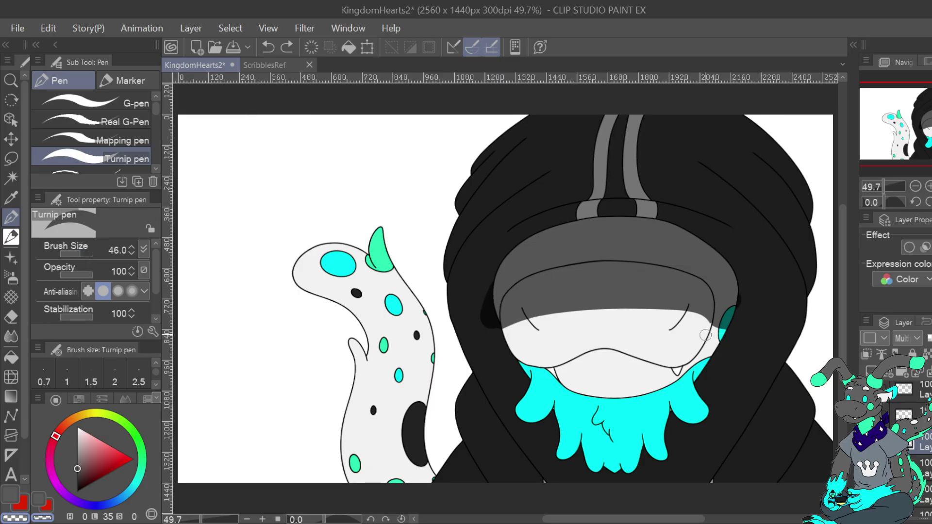
Touch up the lower edge of the shadow beside the muzzle's far nostril line with grey and the transparent colour
{"action": "left_click", "coordinate": [11, 495]}
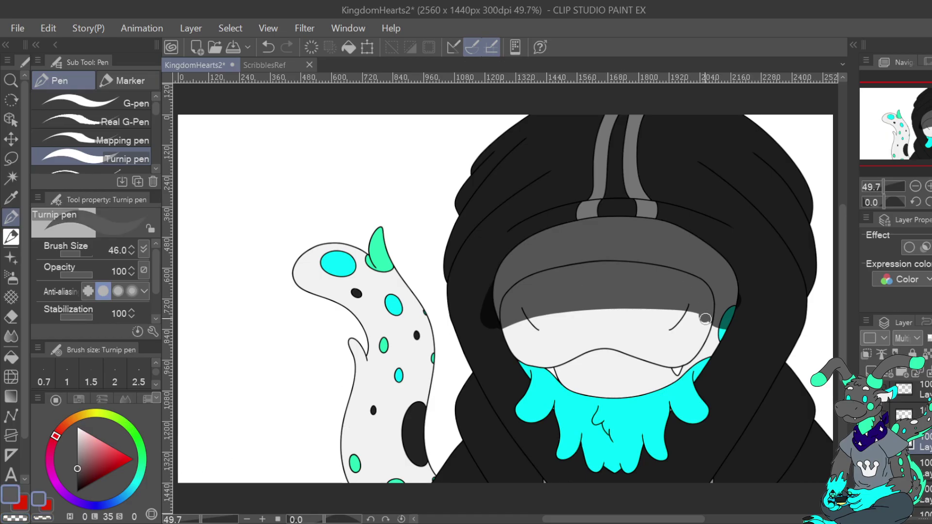
{"action": "mouse_move", "coordinate": [705, 323]}
{"action": "left_mouse_down"}
{"action": "mouse_move", "coordinate": [681, 307]}
{"action": "mouse_move", "coordinate": [697, 292]}
{"action": "left_mouse_up"}
{"action": "left_click", "coordinate": [29, 497]}
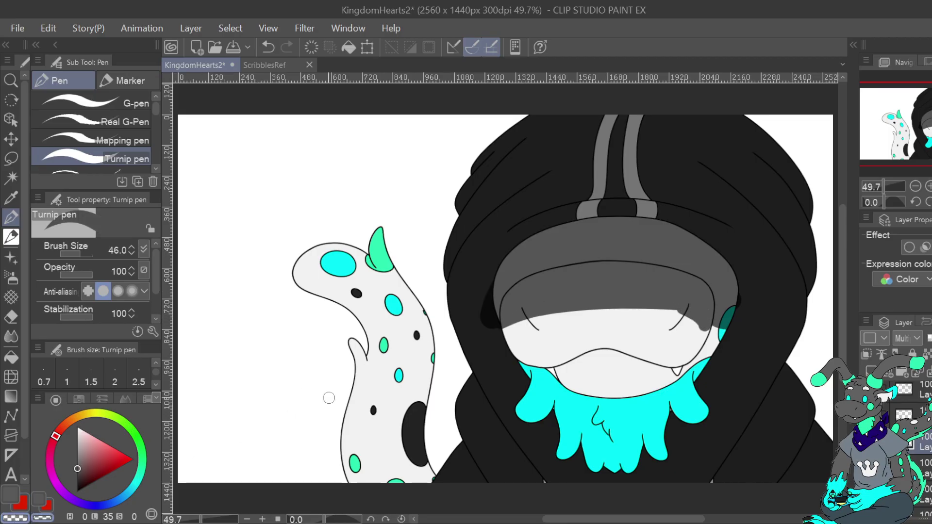
{"action": "left_click_drag", "start_coordinate": [709, 331], "coordinate": [657, 312]}
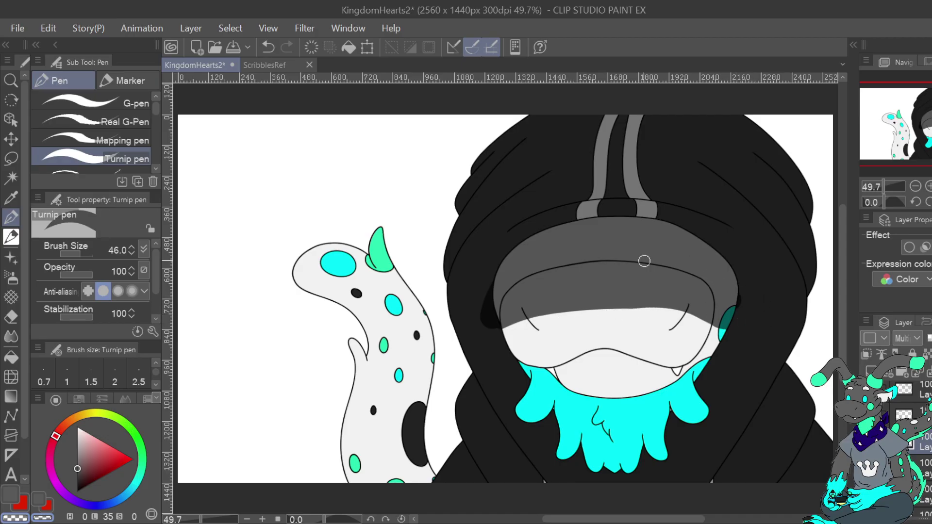
{"action": "key", "text": "x"}
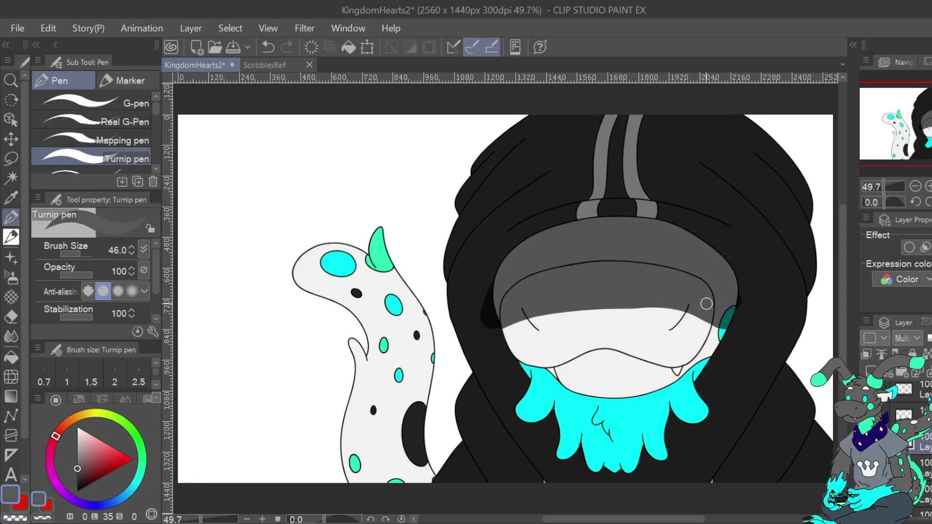
Undo the shadow strokes painted across the muzzle, back to the plain light muzzle
{"action": "left_click", "coordinate": [269, 48]}
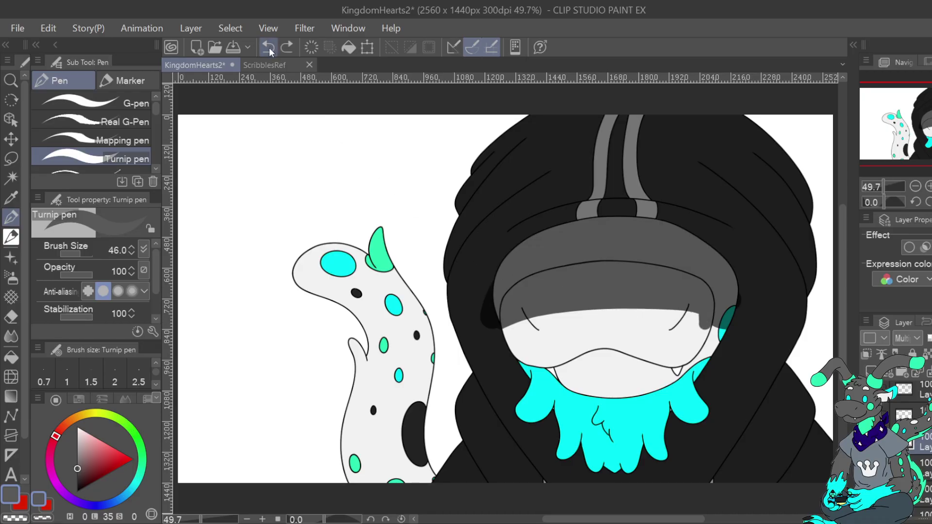
{"action": "left_click", "coordinate": [269, 49]}
{"action": "left_click", "coordinate": [269, 48]}
{"action": "left_click", "coordinate": [269, 48]}
{"action": "left_click", "coordinate": [267, 48]}
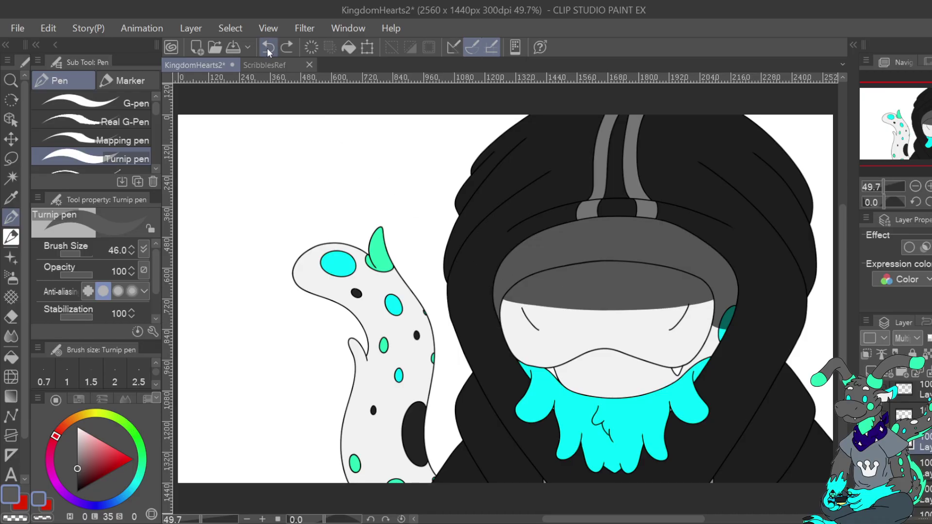
{"action": "left_click", "coordinate": [266, 48]}
Select the muzzle with Auto select referring to all layers and paint grey shadow over its upper part with the Turnip pen
{"action": "left_click", "coordinate": [10, 177]}
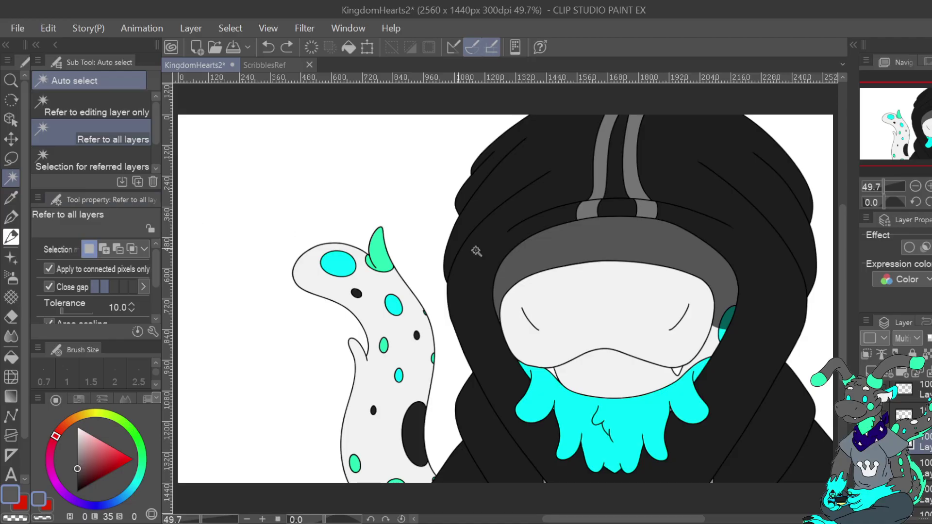
{"action": "left_click", "coordinate": [633, 305]}
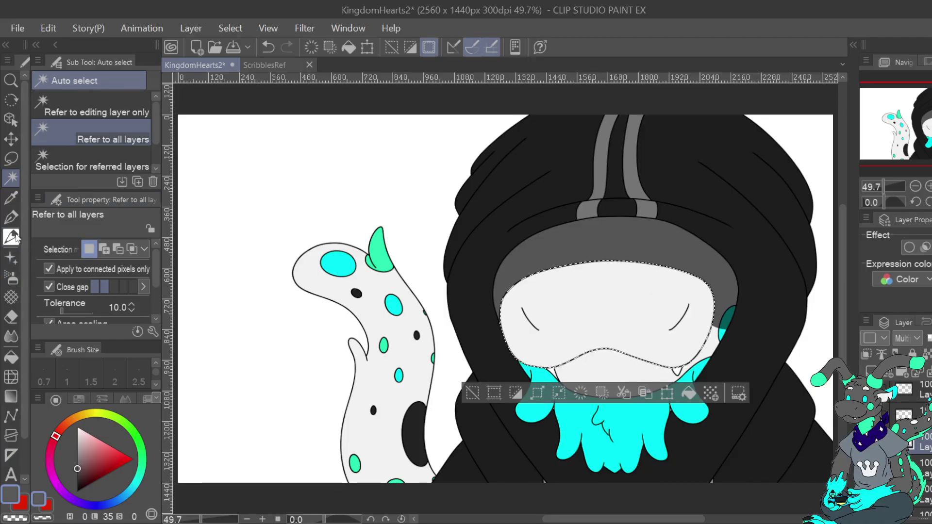
{"action": "key", "text": "p"}
{"action": "left_click_drag", "start_coordinate": [82, 253], "coordinate": [85, 253]}
{"action": "mouse_move", "coordinate": [494, 302]}
{"action": "left_mouse_down"}
{"action": "mouse_move", "coordinate": [605, 314]}
{"action": "mouse_move", "coordinate": [710, 298]}
{"action": "mouse_move", "coordinate": [673, 285]}
{"action": "mouse_move", "coordinate": [587, 282]}
{"action": "mouse_move", "coordinate": [507, 303]}
{"action": "left_mouse_up"}
Trim the lower edge of the muzzle shadow into a gentle upward curve using the transparent colour at brush size 39.3
{"action": "left_click", "coordinate": [15, 518]}
{"action": "mouse_move", "coordinate": [716, 362]}
{"action": "left_mouse_down"}
{"action": "mouse_move", "coordinate": [633, 335]}
{"action": "mouse_move", "coordinate": [511, 341]}
{"action": "mouse_move", "coordinate": [479, 356]}
{"action": "mouse_move", "coordinate": [483, 377]}
{"action": "left_mouse_up"}
{"action": "left_click", "coordinate": [268, 47]}
{"action": "left_click_drag", "start_coordinate": [85, 254], "coordinate": [79, 254]}
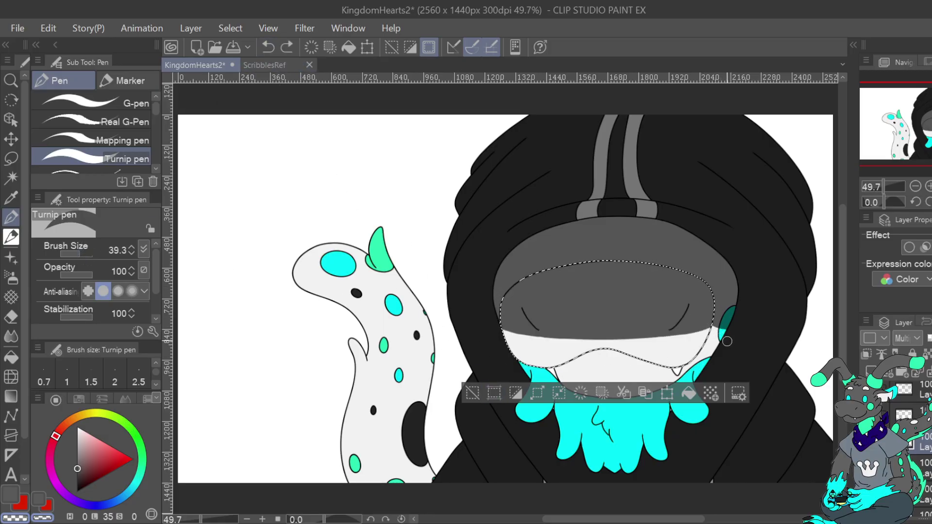
{"action": "mouse_move", "coordinate": [705, 328]}
{"action": "left_mouse_down"}
{"action": "mouse_move", "coordinate": [534, 324]}
{"action": "mouse_move", "coordinate": [465, 362]}
{"action": "mouse_move", "coordinate": [514, 369]}
{"action": "mouse_move", "coordinate": [504, 344]}
{"action": "mouse_move", "coordinate": [582, 326]}
{"action": "mouse_move", "coordinate": [713, 340]}
{"action": "mouse_move", "coordinate": [619, 333]}
{"action": "mouse_move", "coordinate": [495, 357]}
{"action": "mouse_move", "coordinate": [537, 341]}
{"action": "mouse_move", "coordinate": [721, 339]}
{"action": "mouse_move", "coordinate": [696, 320]}
{"action": "mouse_move", "coordinate": [657, 313]}
{"action": "mouse_move", "coordinate": [507, 331]}
{"action": "mouse_move", "coordinate": [645, 339]}
{"action": "left_mouse_up"}
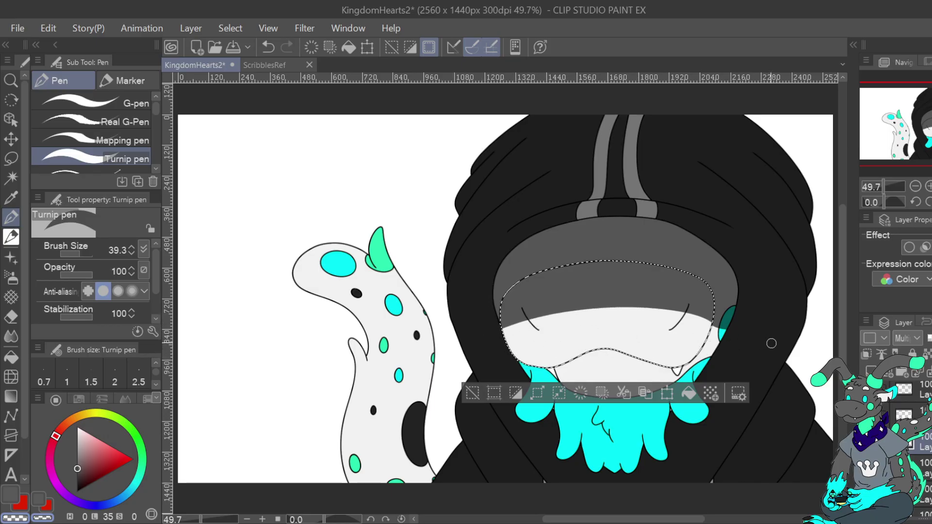
{"action": "mouse_move", "coordinate": [503, 325]}
{"action": "left_mouse_down"}
{"action": "mouse_move", "coordinate": [612, 309]}
{"action": "mouse_move", "coordinate": [706, 324]}
{"action": "left_mouse_up"}
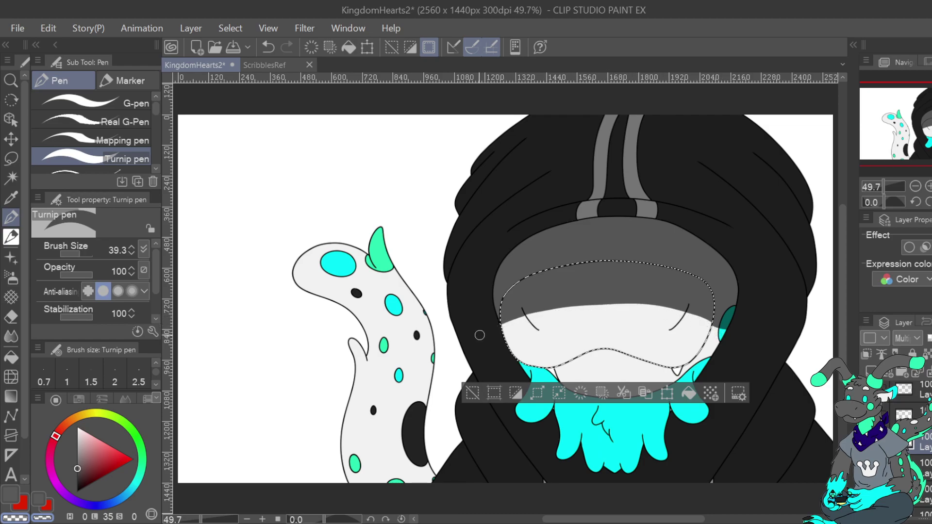
{"action": "key", "text": "c"}
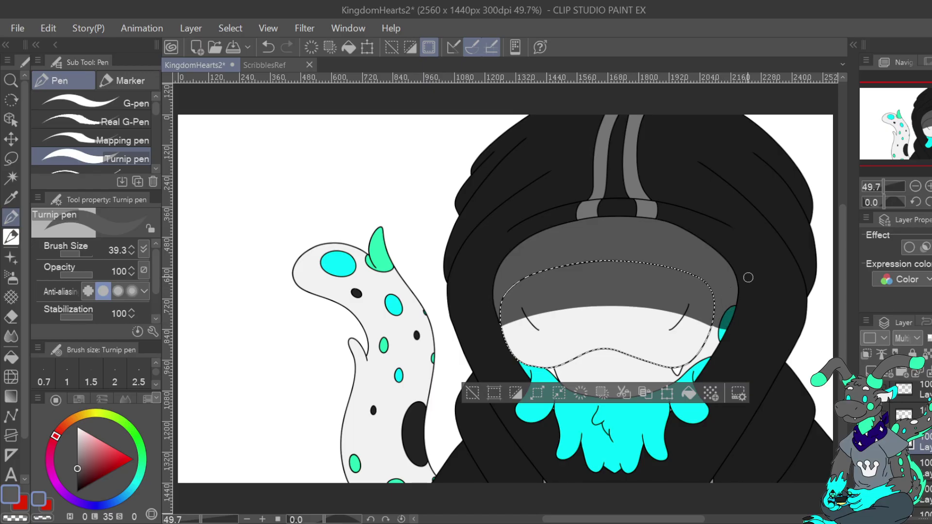
{"action": "key", "text": "ctrl+z"}
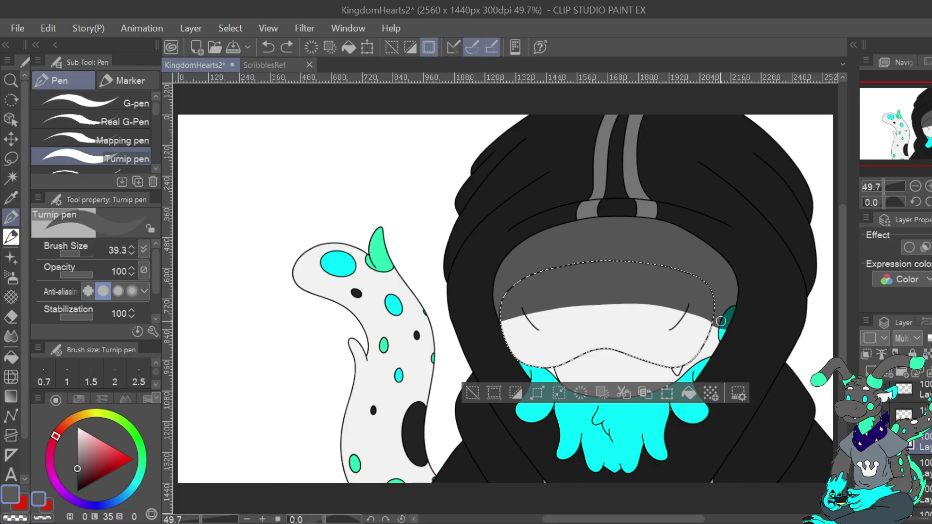
{"action": "left_click_drag", "start_coordinate": [683, 308], "coordinate": [539, 298]}
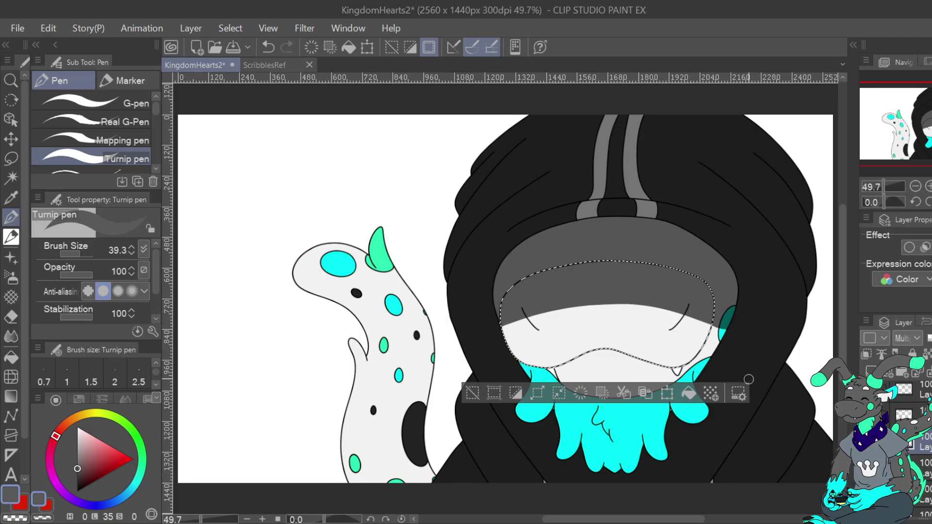
Soften the lower edge of the muzzle shadow in grey with the Soft airbrush at size 63
{"action": "left_click", "coordinate": [11, 278]}
{"action": "left_click_drag", "start_coordinate": [78, 254], "coordinate": [81, 254]}
{"action": "mouse_move", "coordinate": [502, 328]}
{"action": "left_mouse_down"}
{"action": "mouse_move", "coordinate": [582, 305]}
{"action": "mouse_move", "coordinate": [699, 315]}
{"action": "mouse_move", "coordinate": [503, 318]}
{"action": "mouse_move", "coordinate": [706, 329]}
{"action": "mouse_move", "coordinate": [655, 310]}
{"action": "mouse_move", "coordinate": [515, 322]}
{"action": "mouse_move", "coordinate": [715, 334]}
{"action": "mouse_move", "coordinate": [714, 322]}
{"action": "mouse_move", "coordinate": [597, 310]}
{"action": "mouse_move", "coordinate": [676, 310]}
{"action": "mouse_move", "coordinate": [491, 329]}
{"action": "left_mouse_up"}
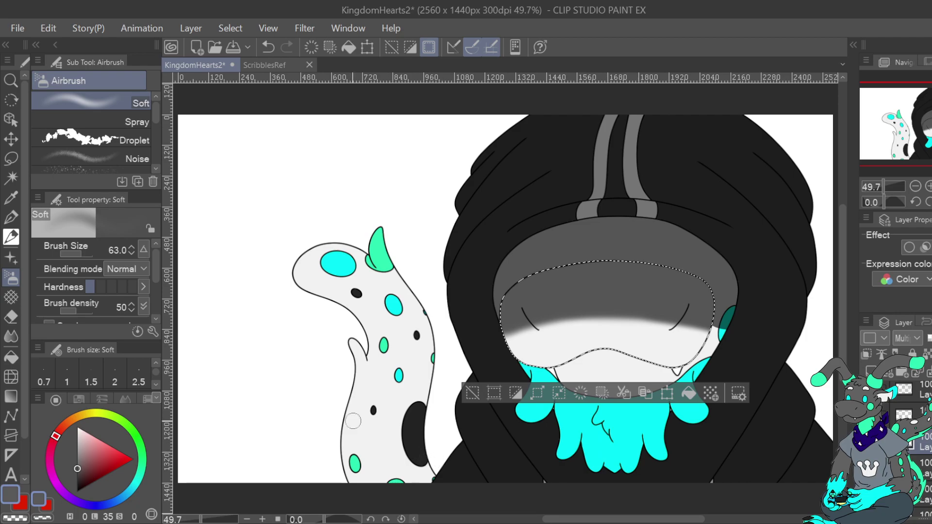
Select the bright lower part of the cyan spot beside the muzzle and shade it grey with the Soft airbrush
{"action": "key", "text": "w"}
{"action": "left_click", "coordinate": [714, 346]}
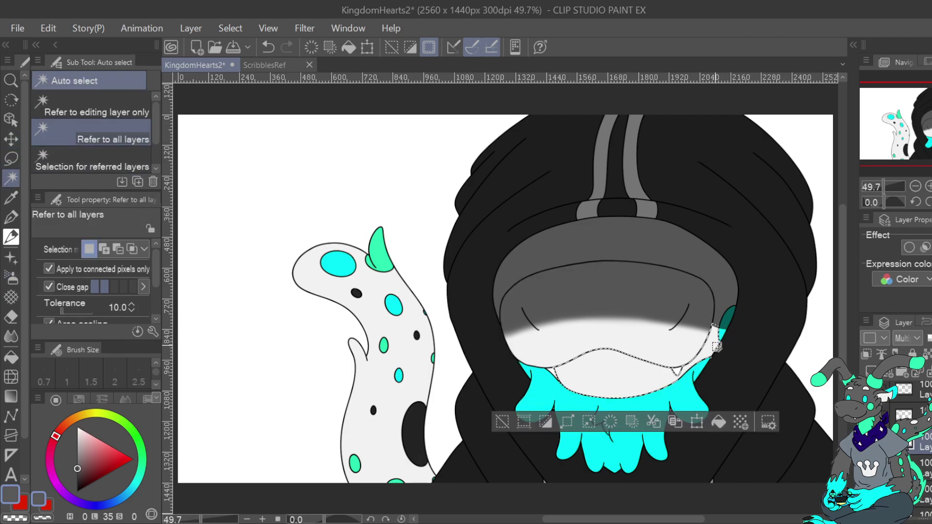
{"action": "left_click", "coordinate": [11, 276]}
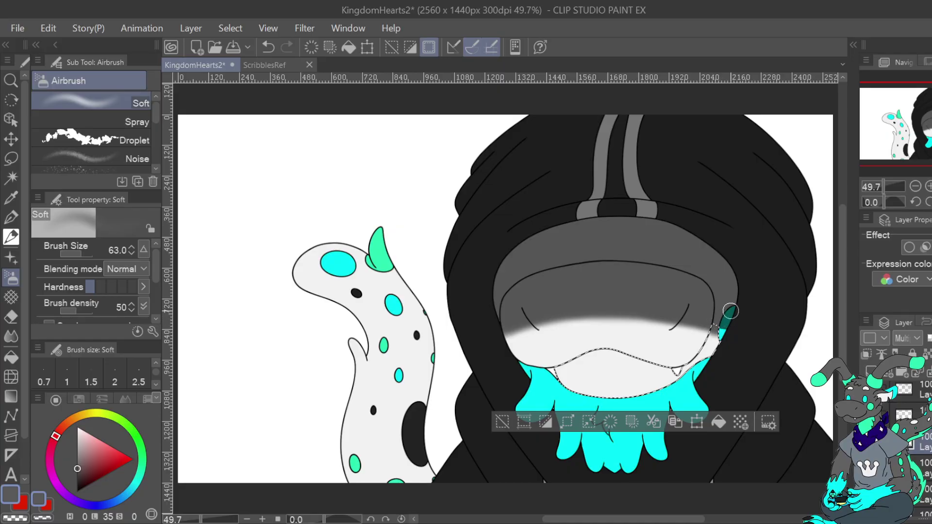
{"action": "left_click", "coordinate": [11, 177]}
{"action": "left_click", "coordinate": [722, 331]}
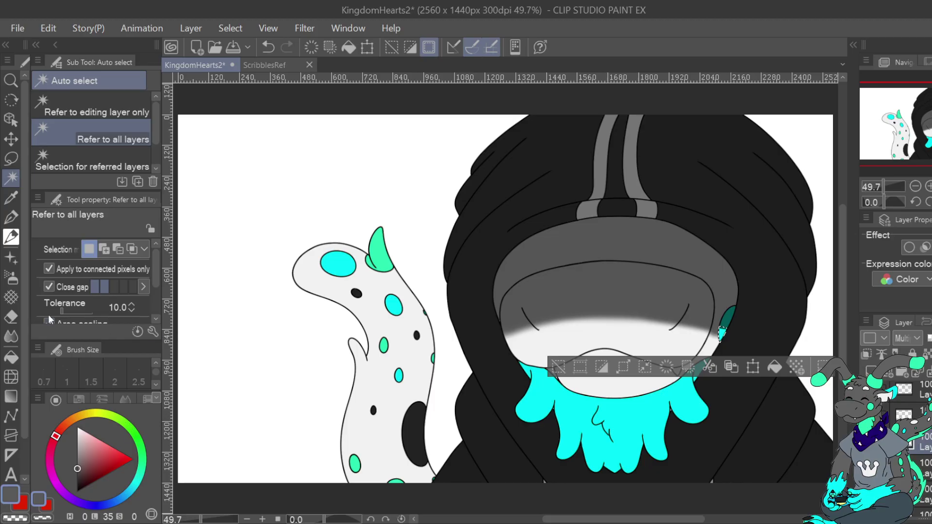
{"action": "left_click", "coordinate": [11, 277]}
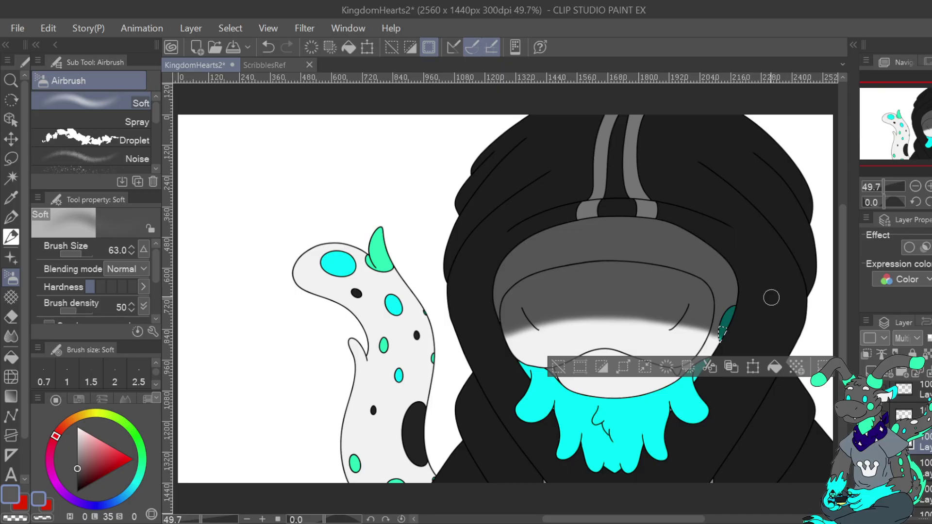
Try to fade the shadow around the cyan spot and cheek with the transparent airbrush, and clear the selection
{"action": "left_click", "coordinate": [15, 518]}
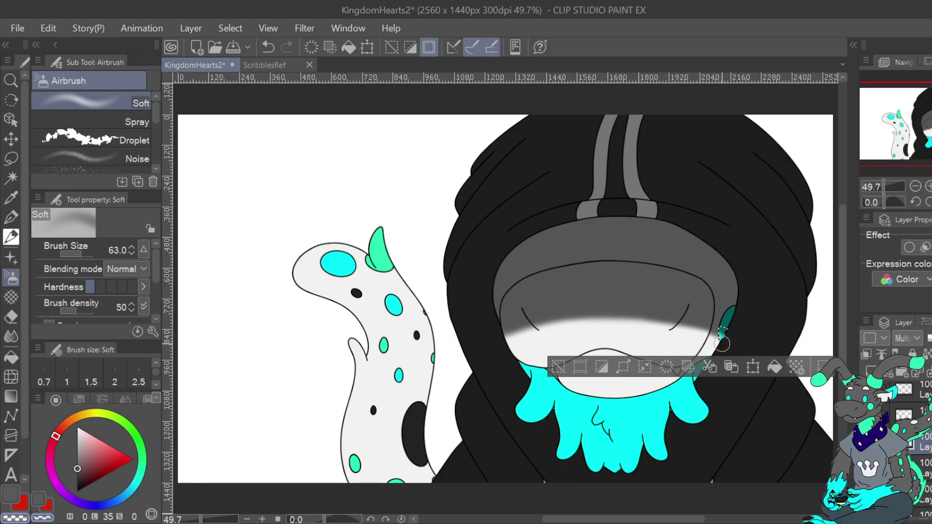
{"action": "key", "text": "ctrl+z"}
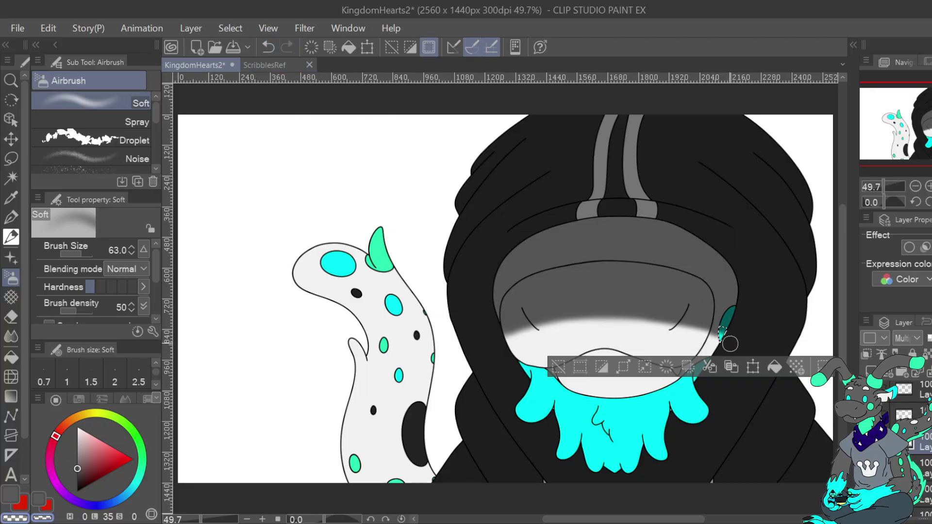
{"action": "key", "text": "w"}
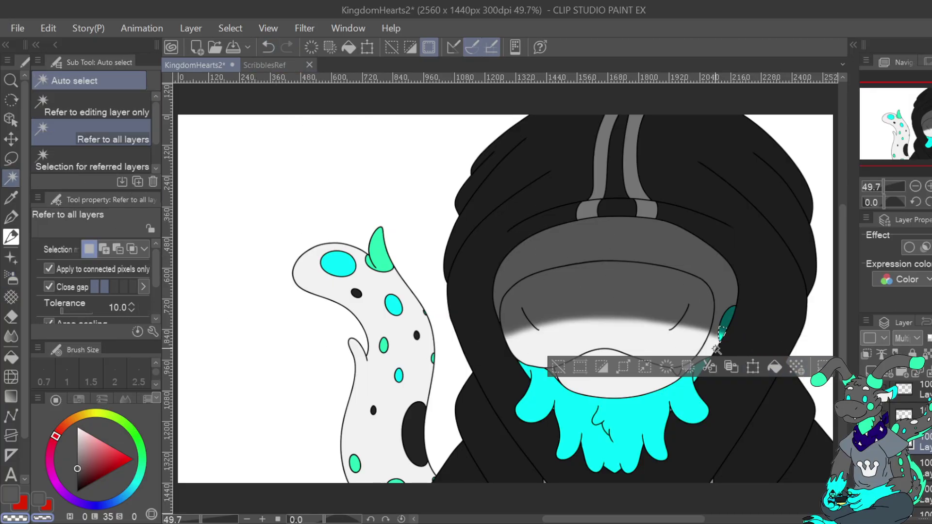
{"action": "left_click", "coordinate": [715, 349]}
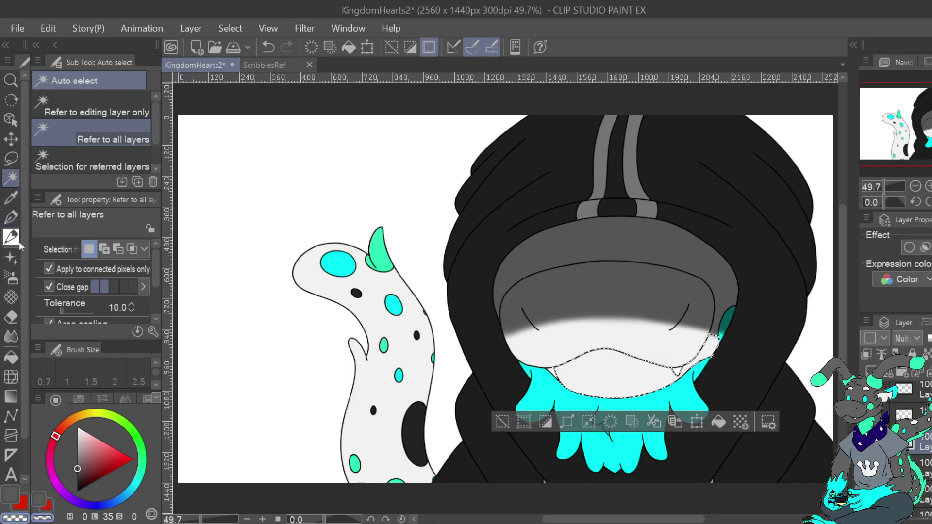
{"action": "left_click", "coordinate": [11, 277]}
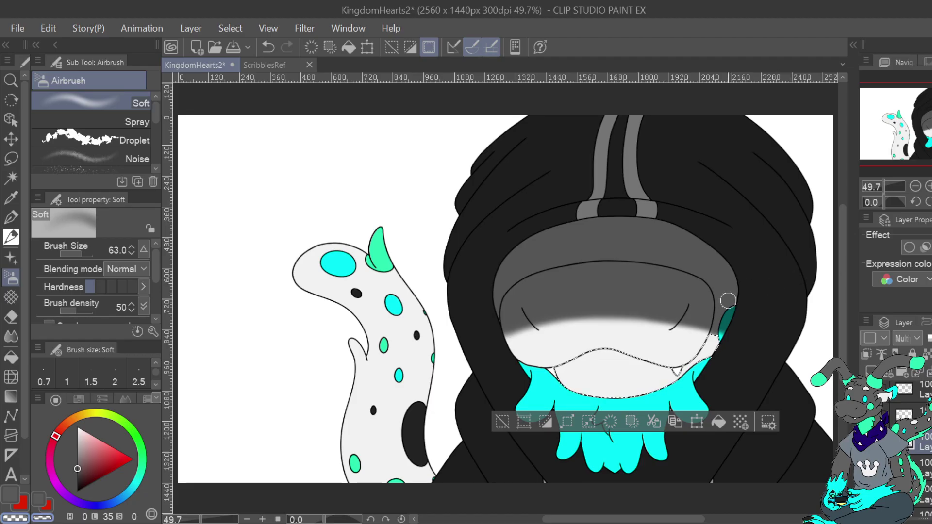
{"action": "left_click", "coordinate": [504, 422]}
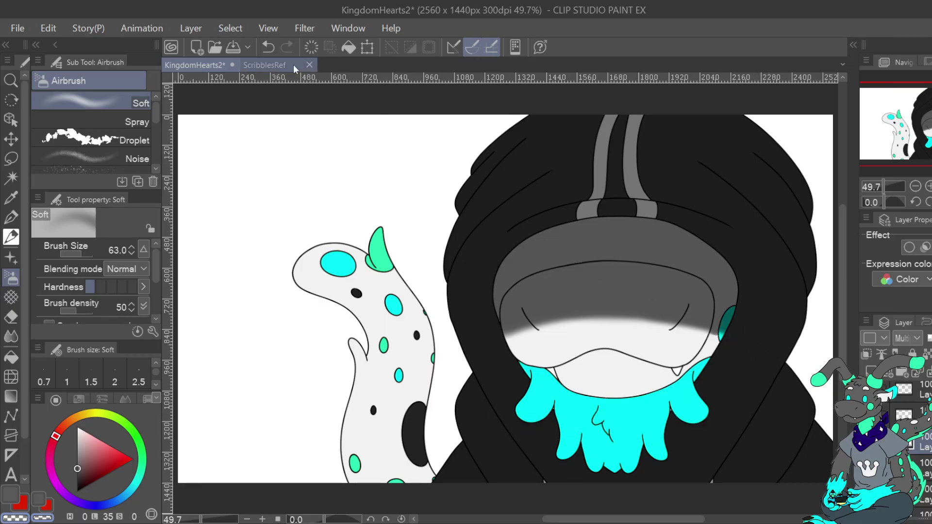
Undo the last airbrush edits around the cyan spot and clear the remaining selection
{"action": "left_click", "coordinate": [267, 50]}
{"action": "left_click", "coordinate": [265, 50]}
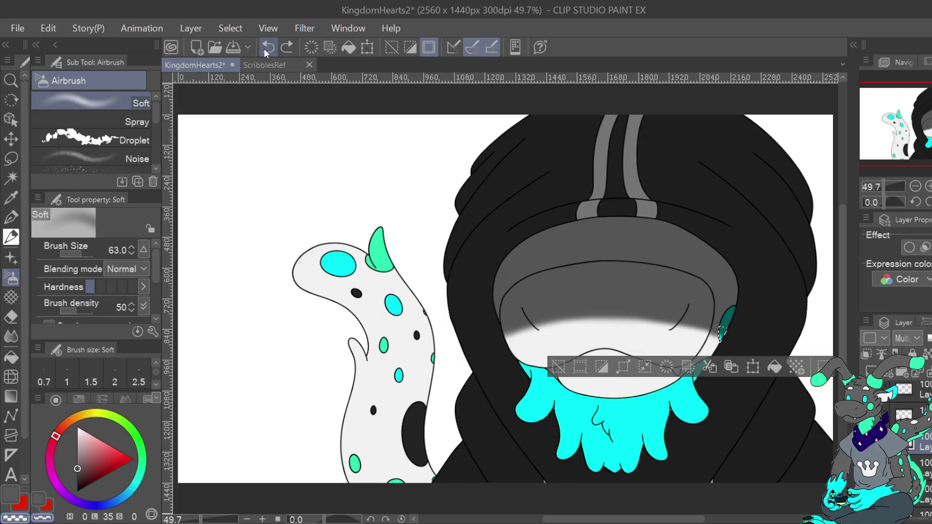
{"action": "left_click", "coordinate": [558, 367]}
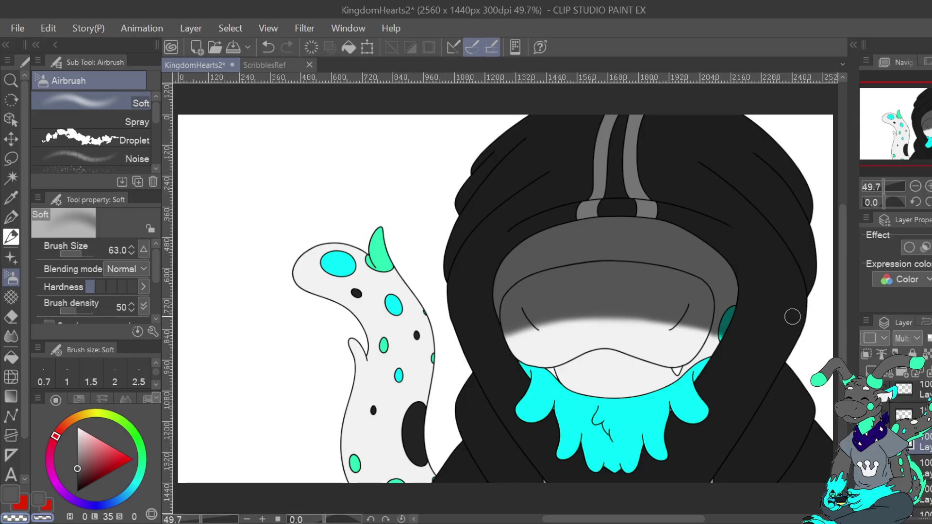
Airbrush more soft grey along the muzzle shadow's lower edge and fade it back using the transparent colour
{"action": "key", "text": "c"}
{"action": "mouse_move", "coordinate": [497, 324]}
{"action": "left_mouse_down"}
{"action": "mouse_move", "coordinate": [520, 361]}
{"action": "mouse_move", "coordinate": [501, 353]}
{"action": "mouse_move", "coordinate": [562, 331]}
{"action": "mouse_move", "coordinate": [691, 338]}
{"action": "left_mouse_up"}
{"action": "key", "text": "c"}
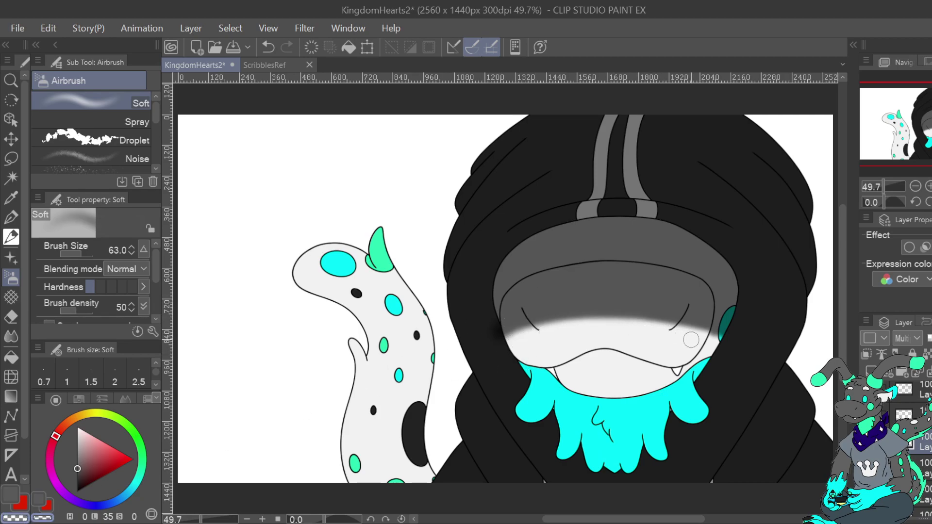
{"action": "mouse_move", "coordinate": [600, 331]}
{"action": "left_mouse_down"}
{"action": "mouse_move", "coordinate": [689, 335]}
{"action": "mouse_move", "coordinate": [713, 349]}
{"action": "mouse_move", "coordinate": [705, 339]}
{"action": "left_mouse_up"}
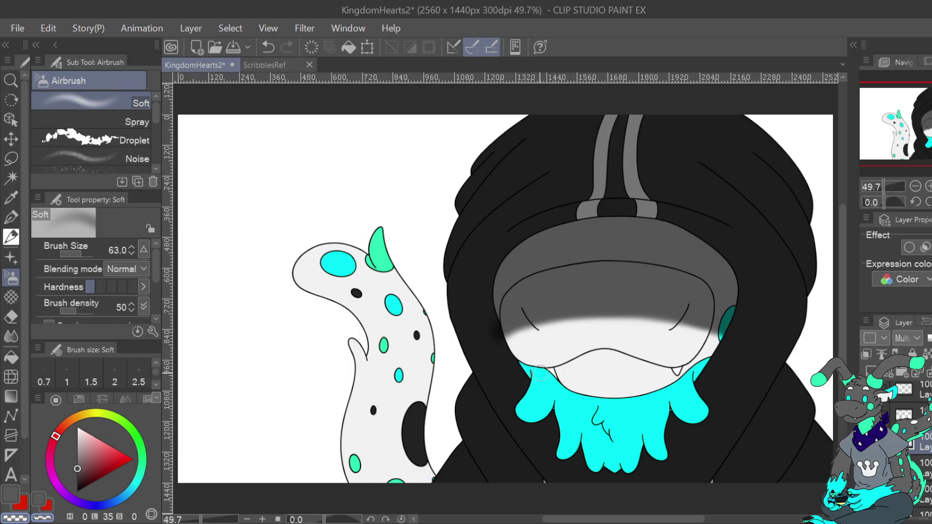
Clean the airbrushed shadow spill off the hood beside the muzzle using the Turnip pen with the transparent colour
{"action": "left_click", "coordinate": [11, 218]}
{"action": "left_click_drag", "start_coordinate": [489, 332], "coordinate": [499, 346]}
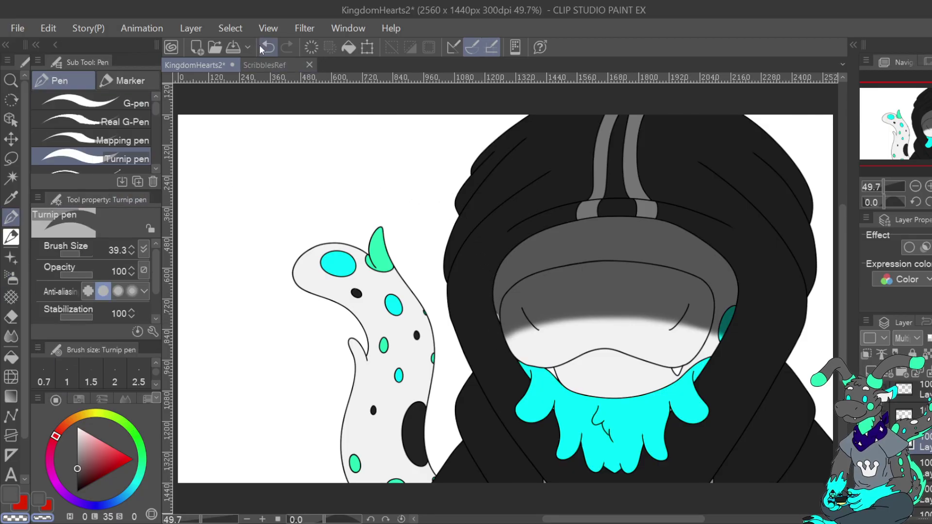
{"action": "left_click_drag", "start_coordinate": [495, 341], "coordinate": [488, 324]}
Add a new layer beneath the muzzle's Multiply shadow layer
{"action": "left_click", "coordinate": [922, 468]}
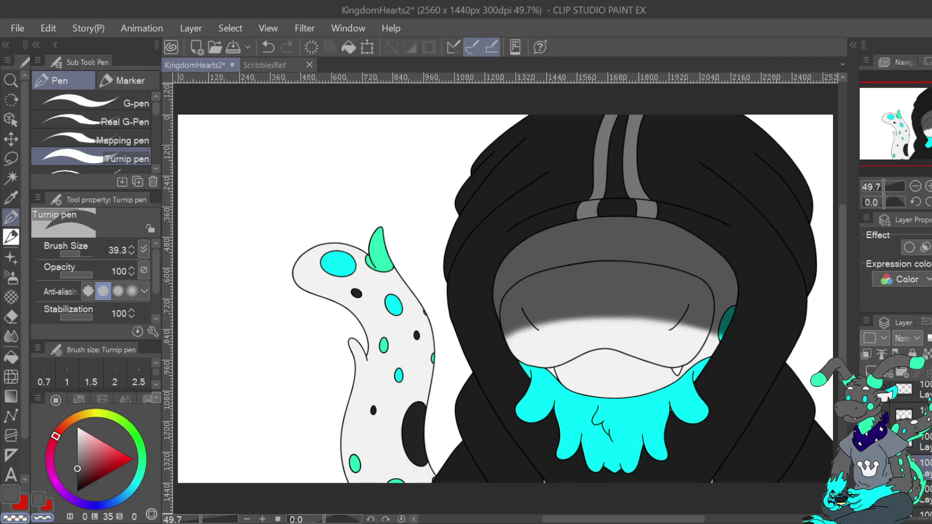
{"action": "left_click", "coordinate": [921, 442]}
{"action": "left_click", "coordinate": [873, 370]}
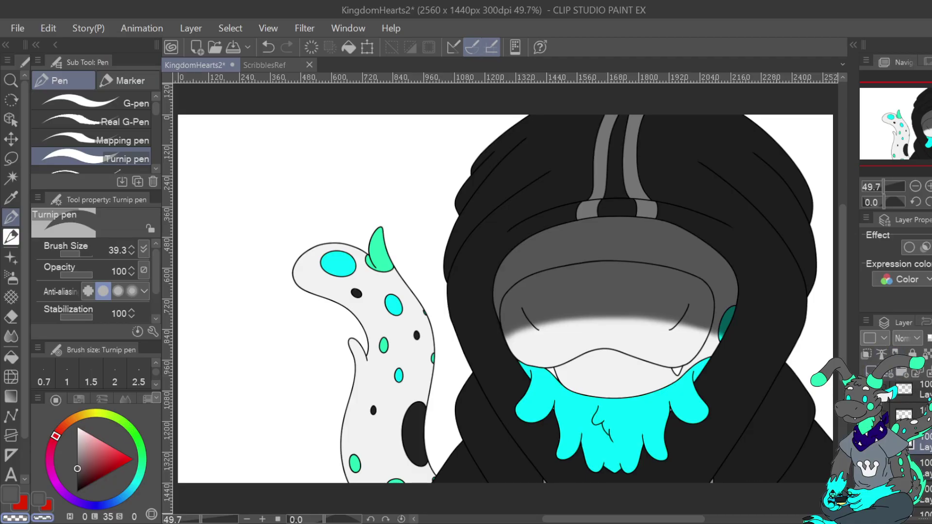
{"action": "left_click", "coordinate": [921, 467]}
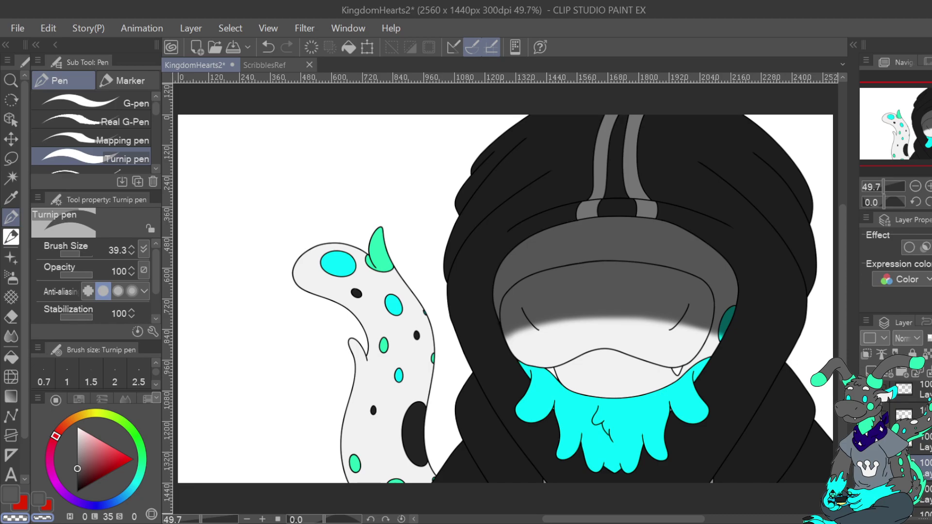
Set up the Turnip pen with black and a brush size of 5.0
{"action": "left_click", "coordinate": [11, 236]}
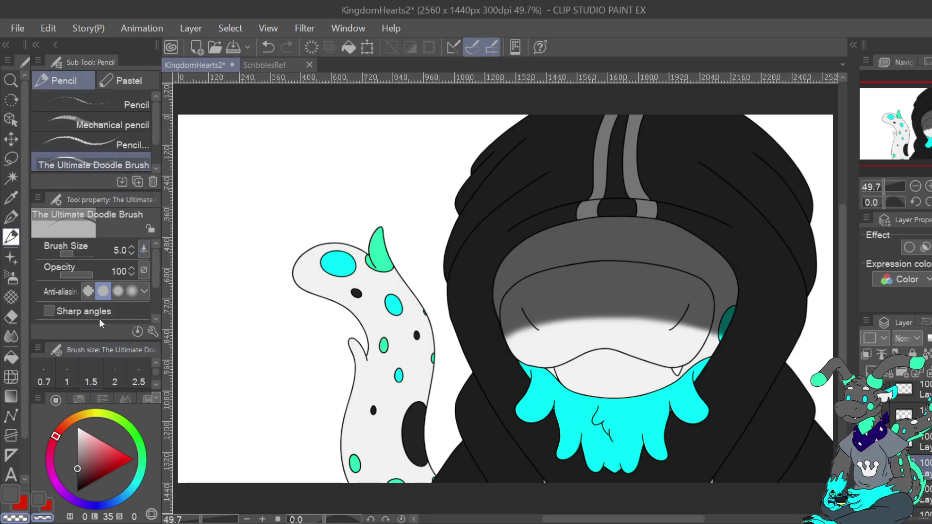
{"action": "key", "text": "p"}
{"action": "left_click_drag", "start_coordinate": [77, 256], "coordinate": [69, 255]}
{"action": "left_click", "coordinate": [132, 248]}
{"action": "left_click", "coordinate": [132, 247]}
{"action": "left_click", "coordinate": [132, 248]}
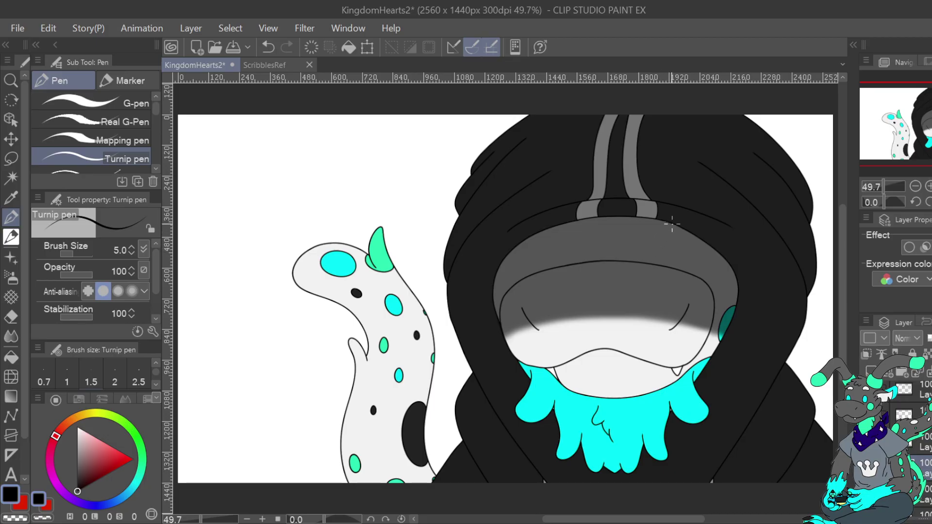
Auto-select the hood's inner lining above the muzzle and set the new layer's blending mode to Multiply
{"action": "key", "text": "w"}
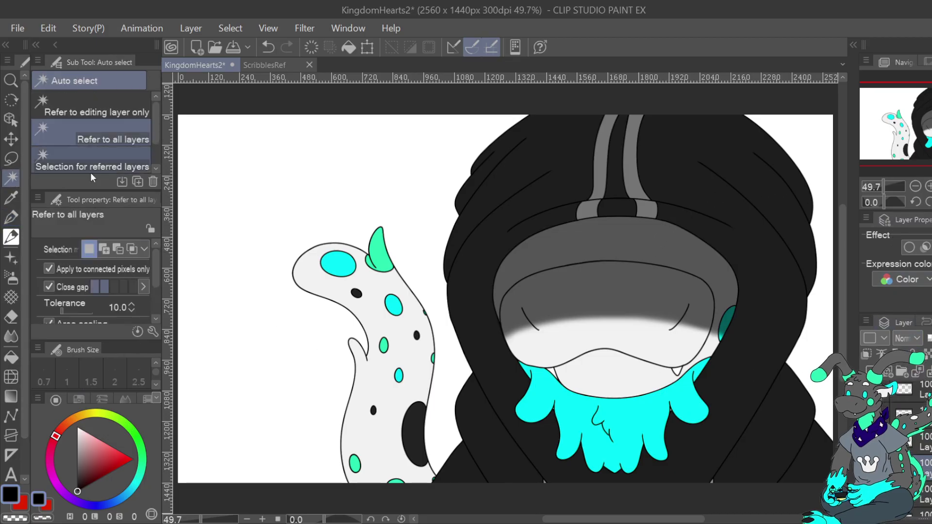
{"action": "left_click", "coordinate": [651, 241]}
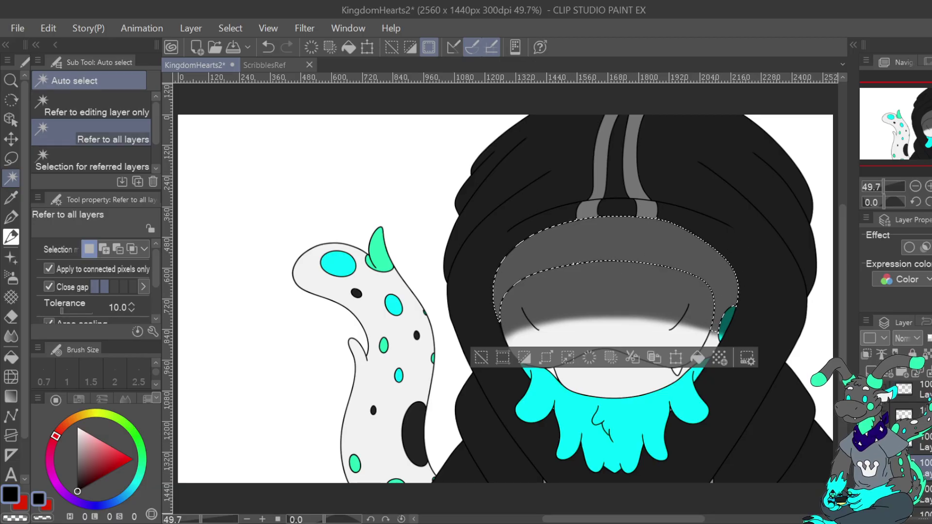
{"action": "left_click", "coordinate": [920, 442]}
{"action": "left_click", "coordinate": [920, 467]}
{"action": "left_click", "coordinate": [920, 443]}
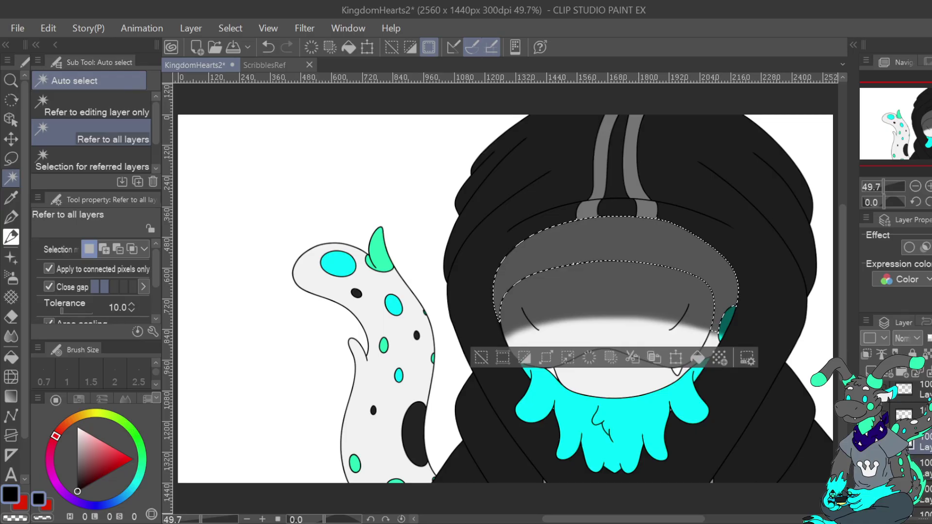
{"action": "left_click", "coordinate": [926, 45]}
Try to paint a flat grey shadow over the selected hood lining with the Turnip pen at size 118.1, and undo it
{"action": "right_click", "coordinate": [579, 235]}
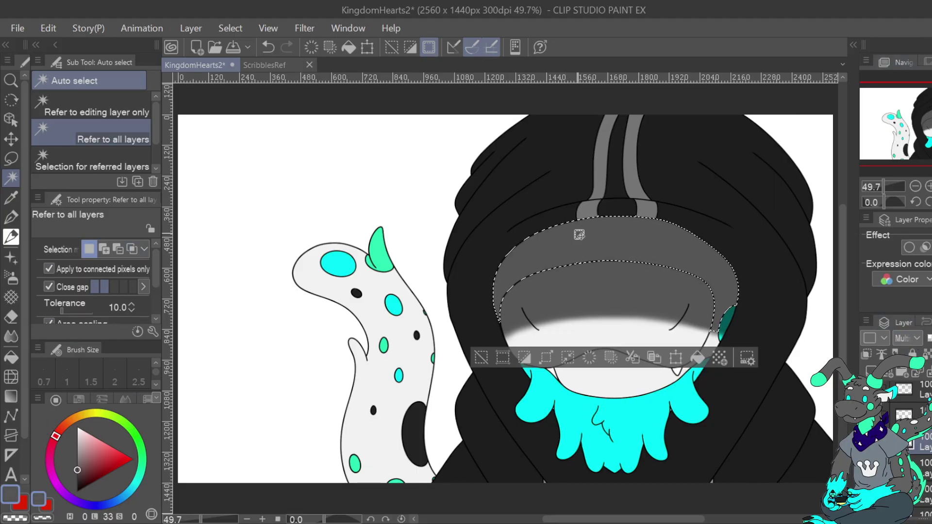
{"action": "left_click", "coordinate": [11, 217]}
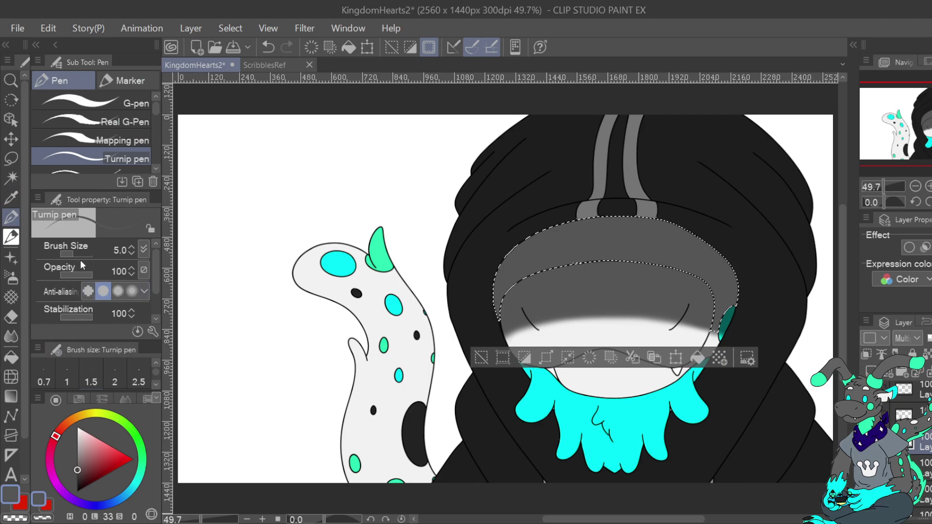
{"action": "left_click_drag", "start_coordinate": [86, 252], "coordinate": [83, 253]}
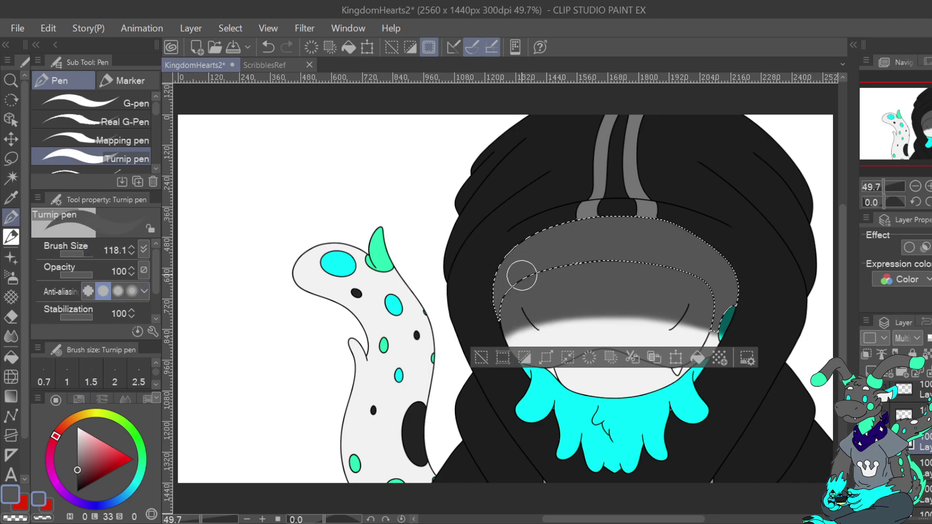
{"action": "mouse_move", "coordinate": [609, 231]}
{"action": "left_mouse_down"}
{"action": "mouse_move", "coordinate": [665, 230]}
{"action": "mouse_move", "coordinate": [718, 244]}
{"action": "mouse_move", "coordinate": [727, 277]}
{"action": "left_mouse_up"}
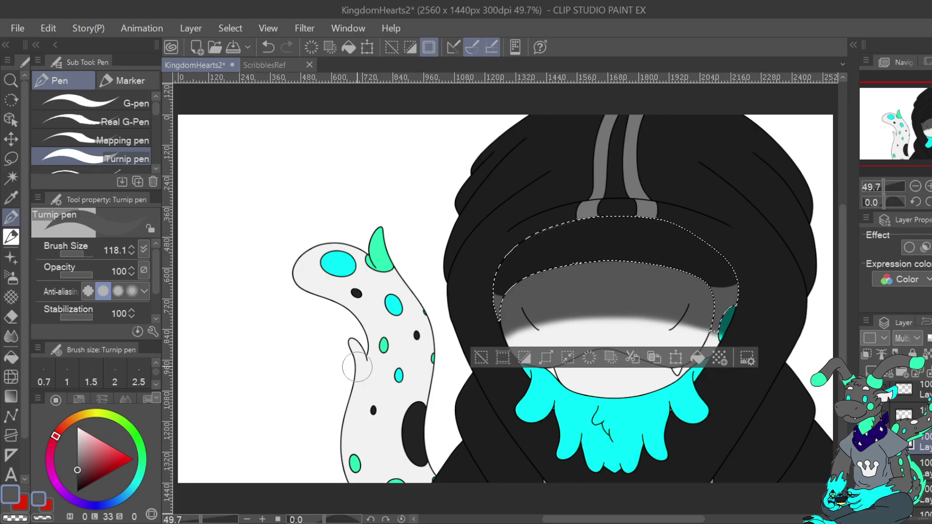
{"action": "left_click_drag", "start_coordinate": [78, 468], "coordinate": [78, 465]}
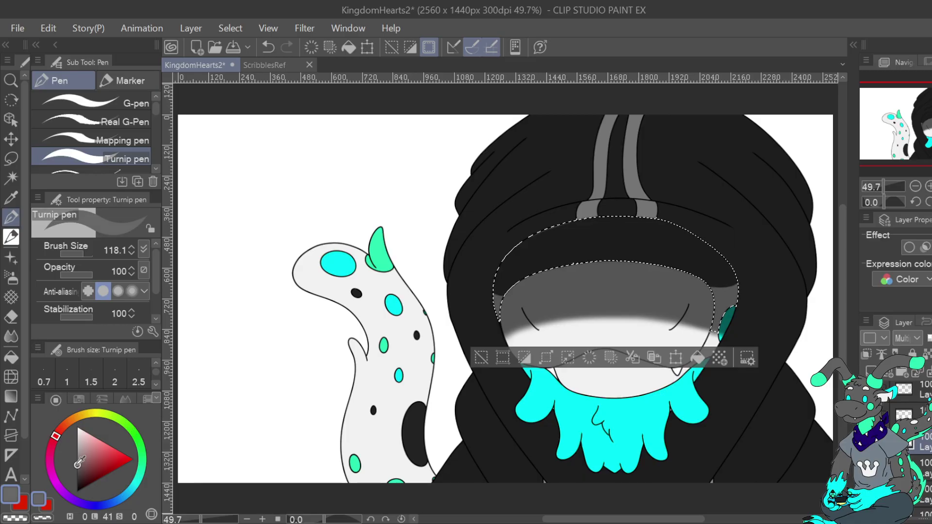
{"action": "left_click", "coordinate": [268, 47]}
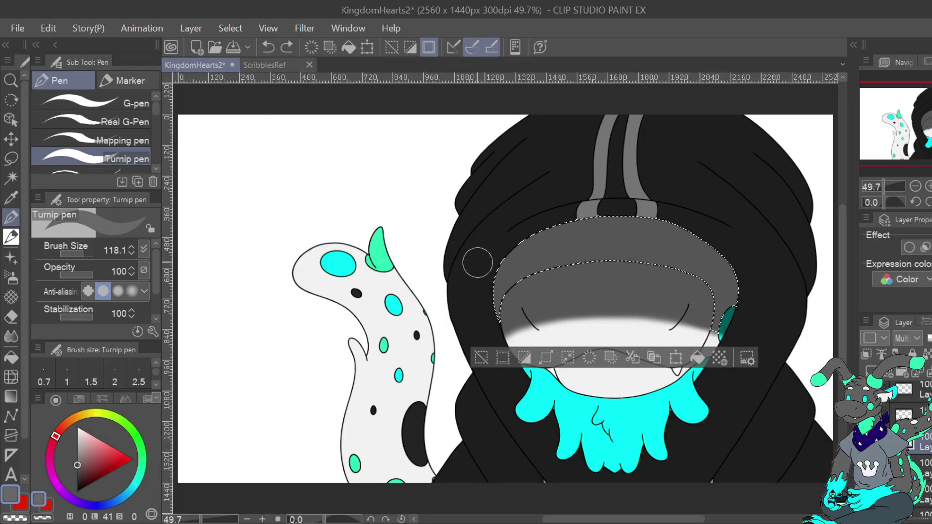
Shade the selected hood lining with the Soft airbrush at size 221.4, fading toward both lower ends, and clear the selection
{"action": "left_click", "coordinate": [11, 278]}
{"action": "left_click_drag", "start_coordinate": [89, 258], "coordinate": [103, 257]}
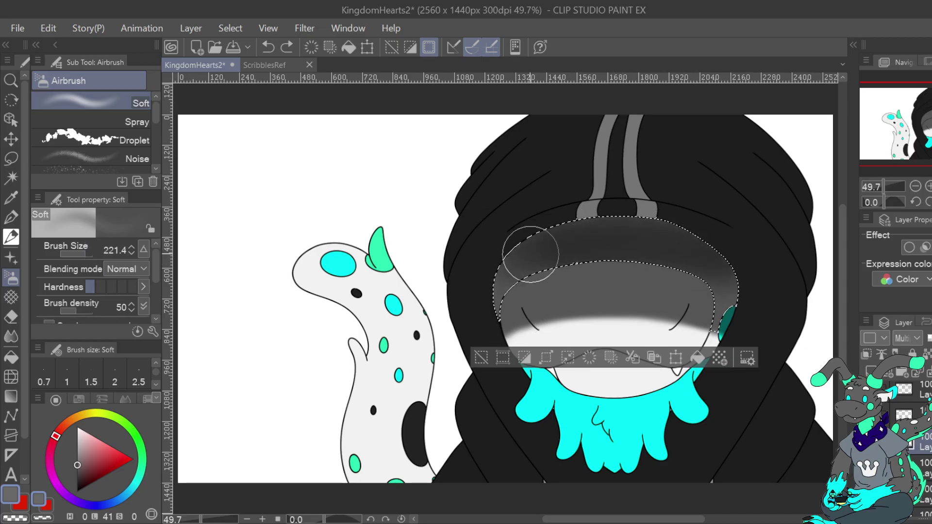
{"action": "mouse_move", "coordinate": [708, 238]}
{"action": "left_mouse_down"}
{"action": "mouse_move", "coordinate": [560, 233]}
{"action": "mouse_move", "coordinate": [489, 243]}
{"action": "mouse_move", "coordinate": [518, 260]}
{"action": "left_mouse_up"}
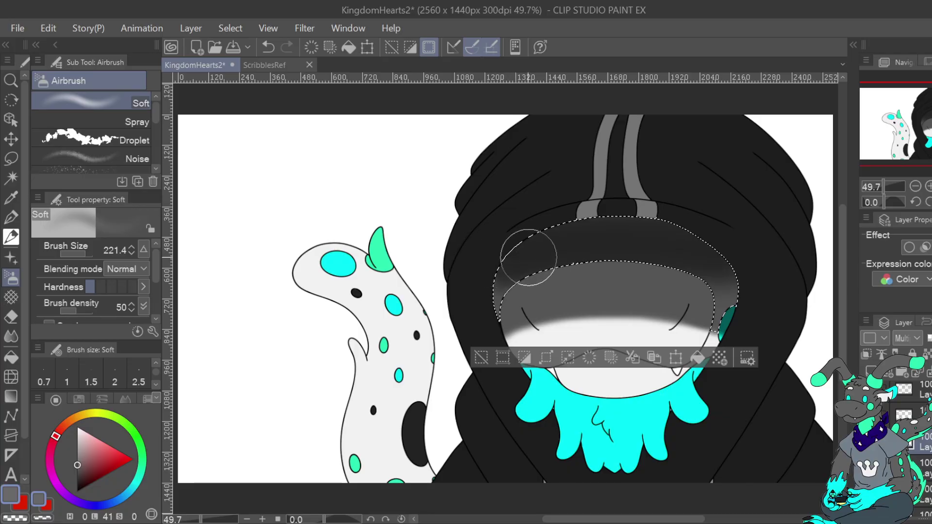
{"action": "mouse_move", "coordinate": [711, 257]}
{"action": "left_mouse_down"}
{"action": "mouse_move", "coordinate": [642, 234]}
{"action": "mouse_move", "coordinate": [536, 254]}
{"action": "mouse_move", "coordinate": [770, 223]}
{"action": "mouse_move", "coordinate": [730, 220]}
{"action": "mouse_move", "coordinate": [722, 264]}
{"action": "mouse_move", "coordinate": [588, 241]}
{"action": "mouse_move", "coordinate": [613, 240]}
{"action": "left_mouse_up"}
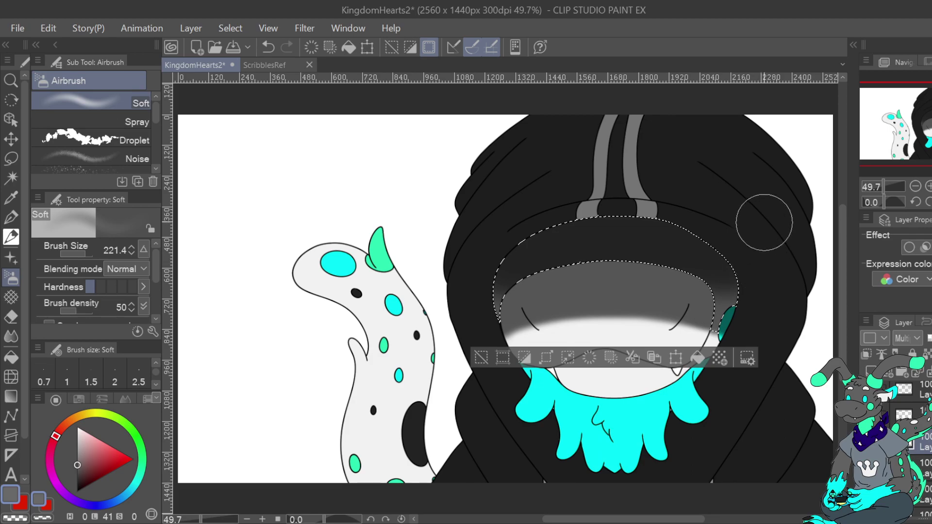
{"action": "left_click", "coordinate": [482, 357]}
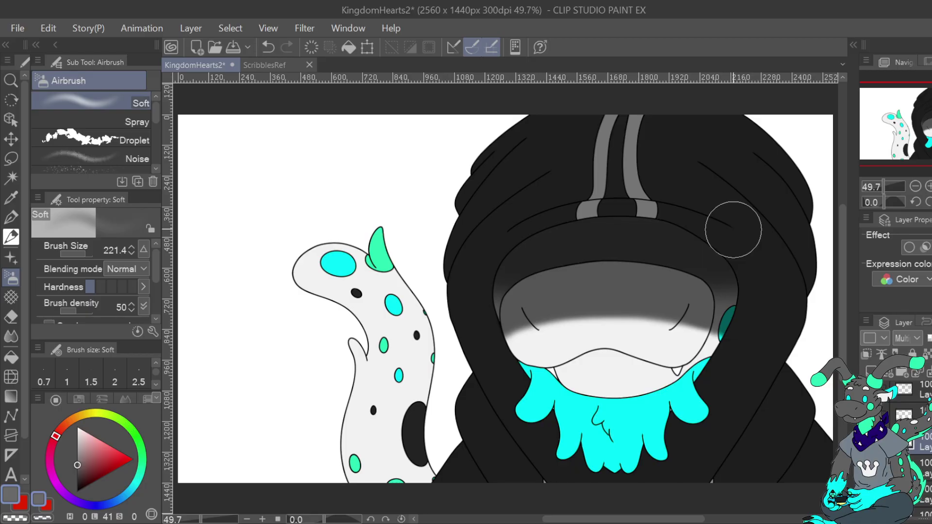
Try to fill the background around the tail with a light grey of luminosity 62
{"action": "left_click", "coordinate": [920, 467]}
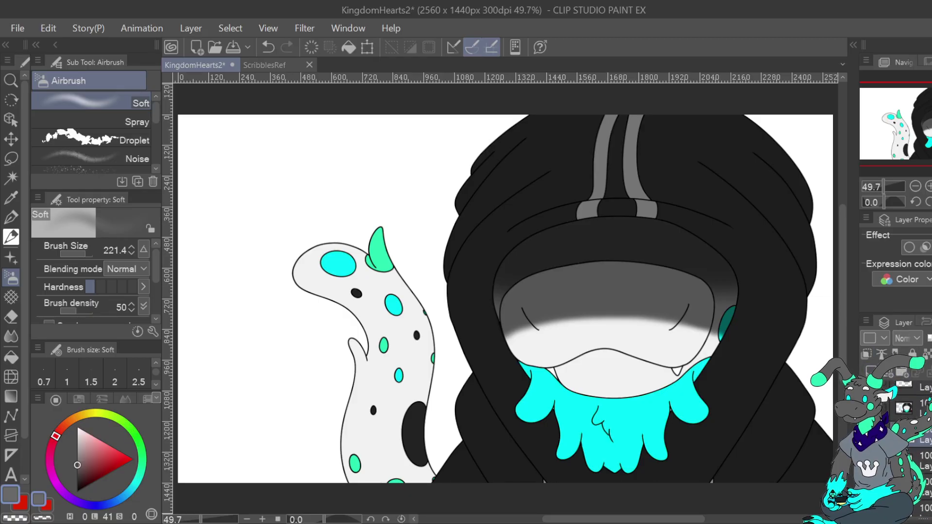
{"action": "left_click", "coordinate": [78, 460]}
{"action": "left_click", "coordinate": [11, 178]}
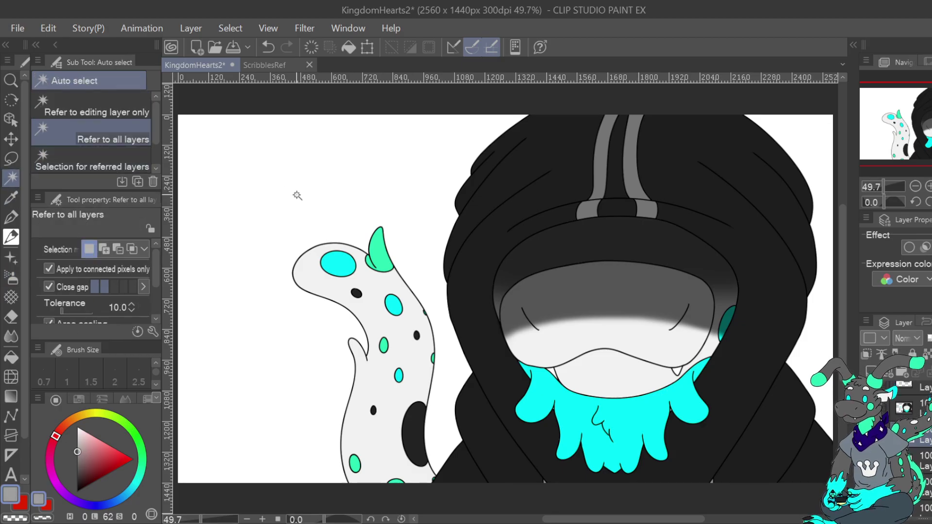
{"action": "left_click", "coordinate": [297, 194]}
{"action": "left_click", "coordinate": [440, 501]}
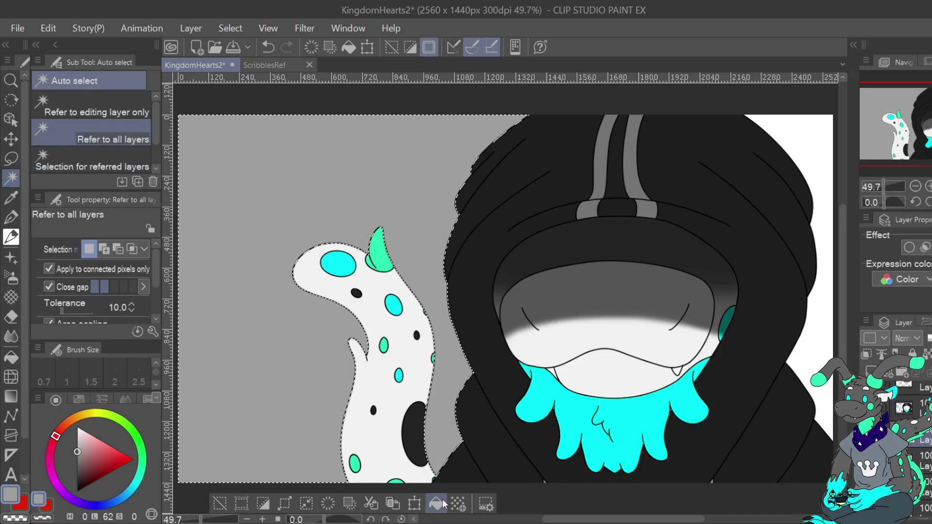
Recolour the tail's black spots with the dark grey sampled from the character in the ScribblesRef document
{"action": "left_click", "coordinate": [264, 65]}
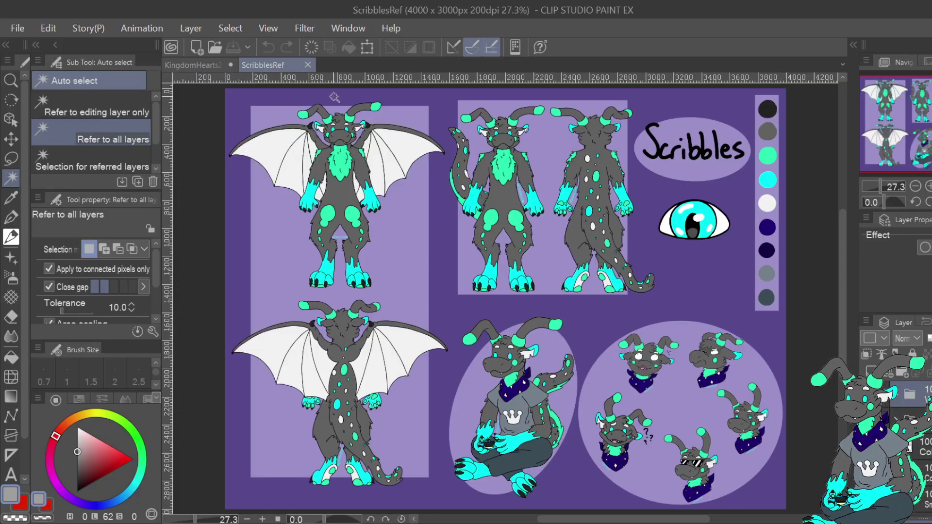
{"action": "left_click", "coordinate": [352, 334], "text": "alt"}
{"action": "left_click", "coordinate": [194, 65]}
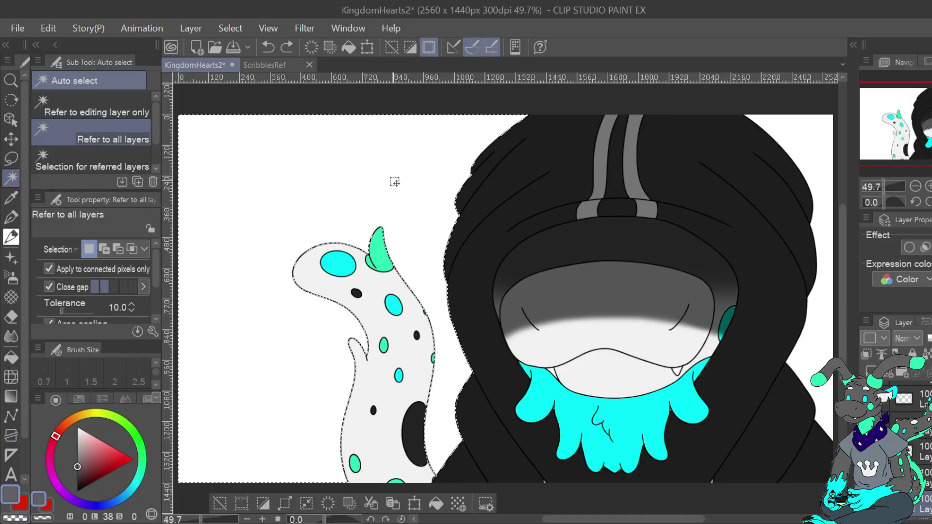
{"action": "left_click", "coordinate": [414, 433]}
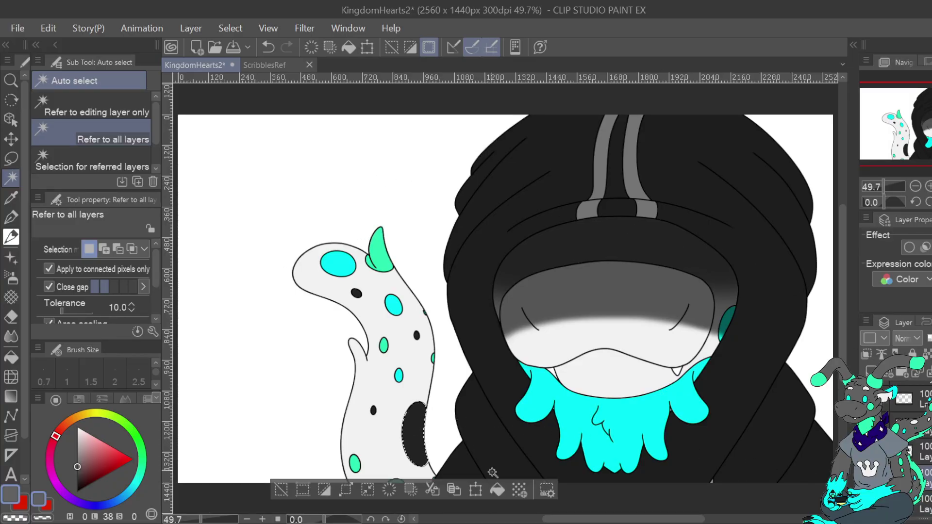
{"action": "left_click", "coordinate": [498, 488]}
{"action": "left_click", "coordinate": [373, 410]}
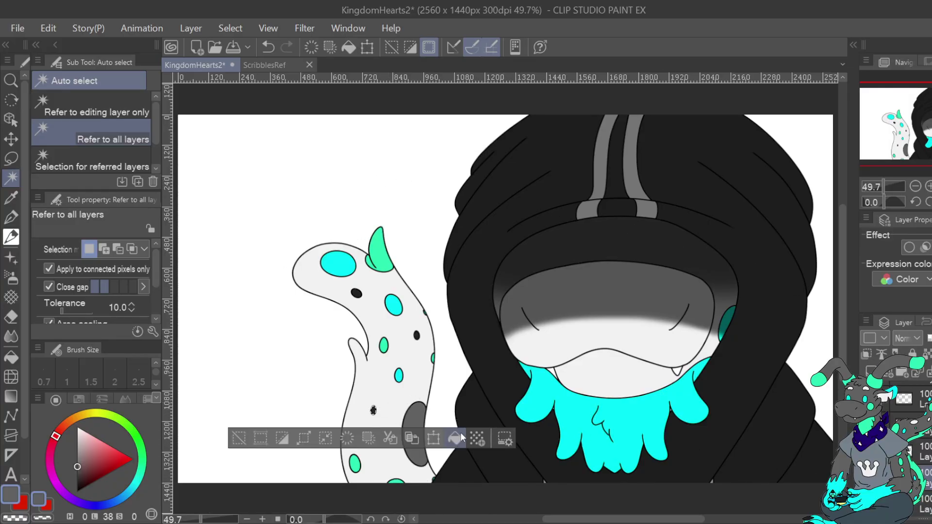
{"action": "left_click", "coordinate": [416, 334]}
{"action": "left_click", "coordinate": [498, 363]}
{"action": "left_click", "coordinate": [356, 293]}
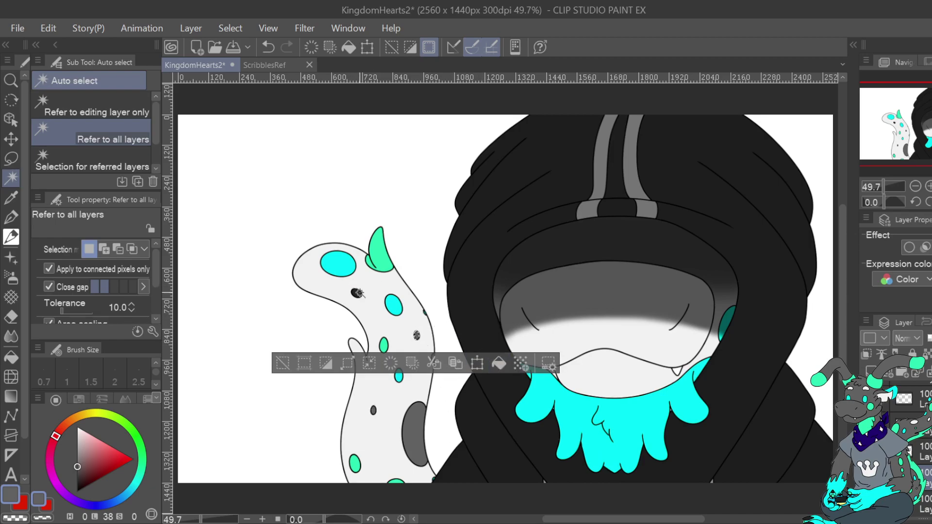
Fill the whole background behind the character with the sampled dark grey on its own layer
{"action": "left_click", "coordinate": [222, 320]}
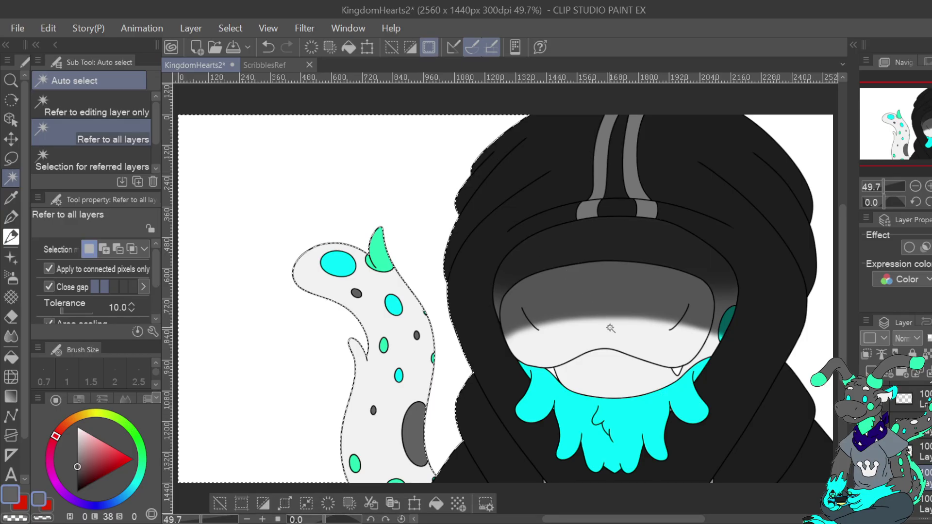
{"action": "scroll", "coordinate": [898, 437], "scroll_direction": "down", "scroll_amount": 2}
{"action": "left_click", "coordinate": [905, 441]}
{"action": "left_click", "coordinate": [11, 357]}
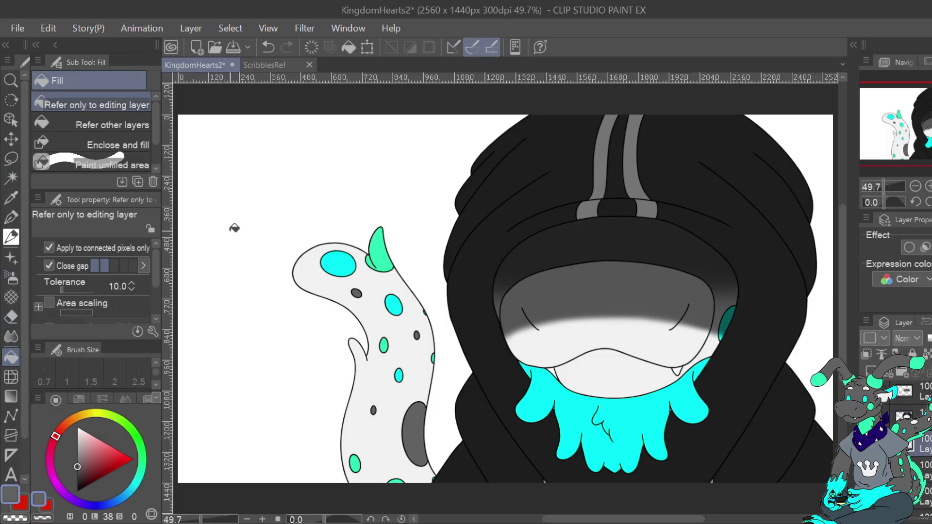
{"action": "left_click", "coordinate": [235, 227]}
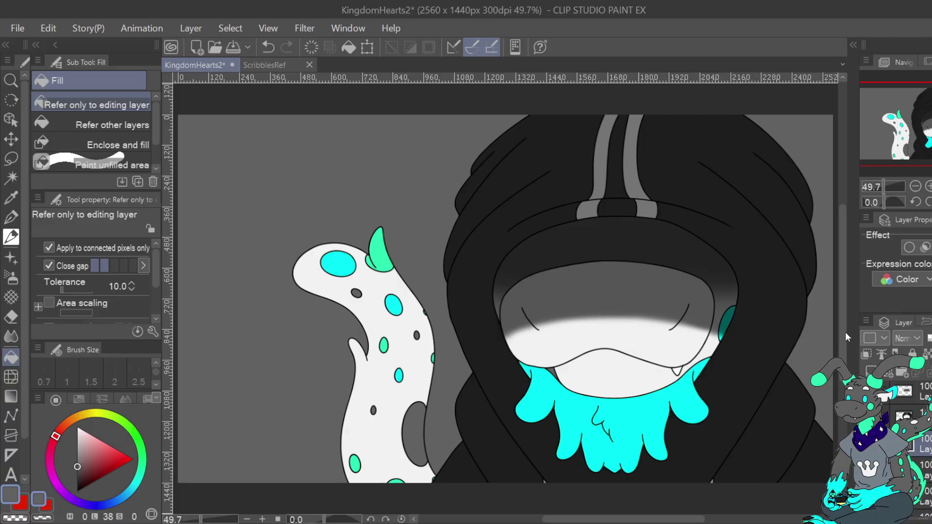
Try a darker grey of luminosity 31 and a lighter grey of luminosity 64 as the background fill
{"action": "left_click", "coordinate": [78, 471]}
{"action": "left_click", "coordinate": [258, 361]}
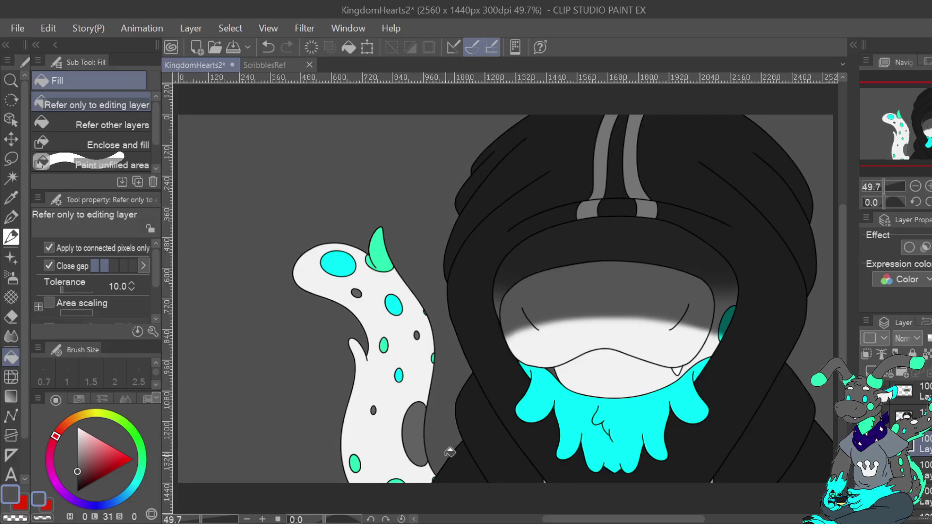
{"action": "left_click_drag", "start_coordinate": [77, 470], "coordinate": [77, 450]}
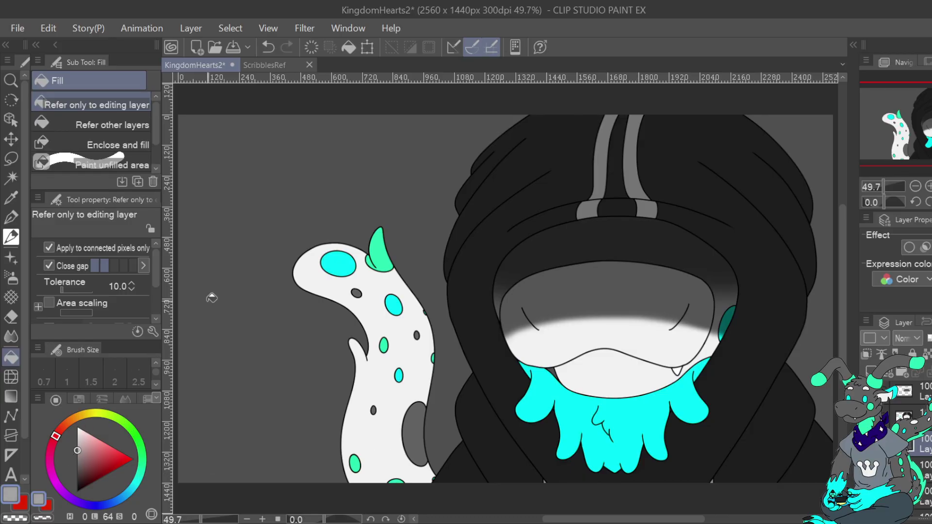
{"action": "left_click", "coordinate": [248, 288]}
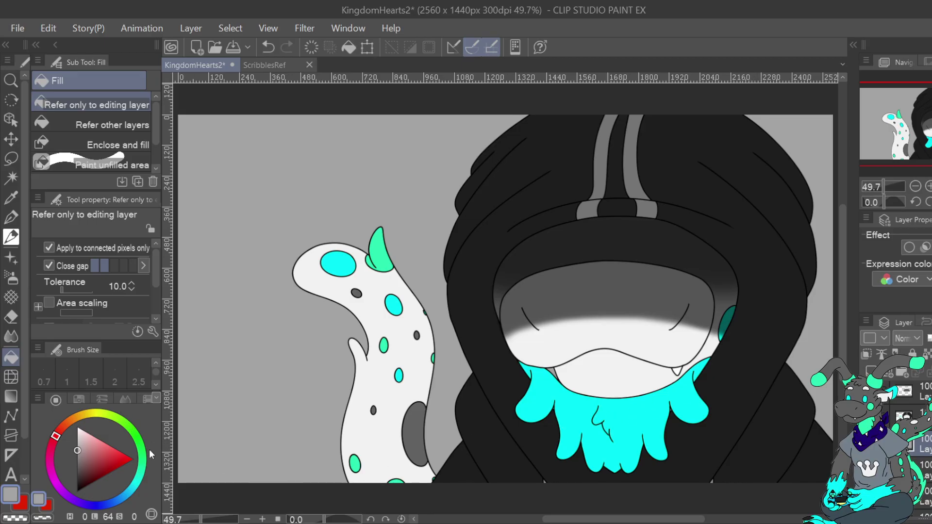
Try pinkish-purple background fills at hue 316, one with luminosity 62 and saturation 37, another with luminosity 53 and saturation 30
{"action": "left_click", "coordinate": [50, 471]}
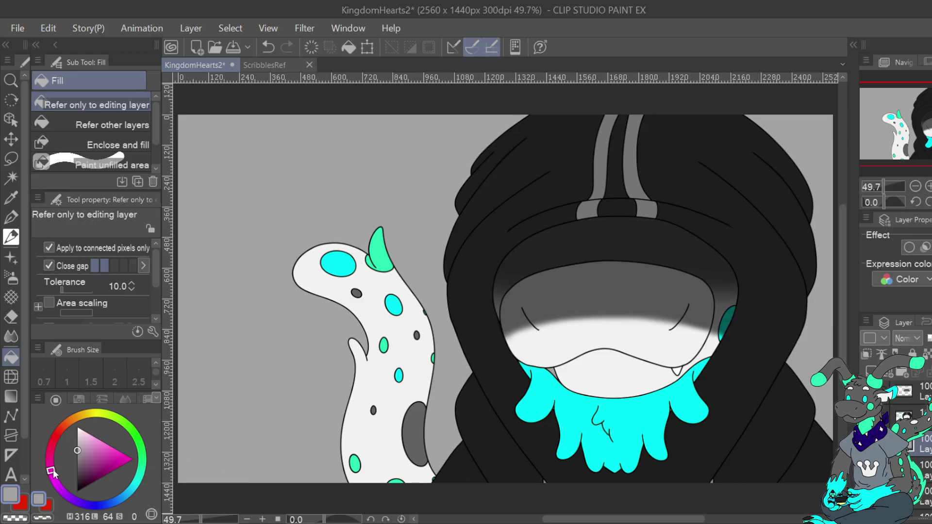
{"action": "left_click_drag", "start_coordinate": [81, 452], "coordinate": [93, 451]}
{"action": "left_click", "coordinate": [230, 369]}
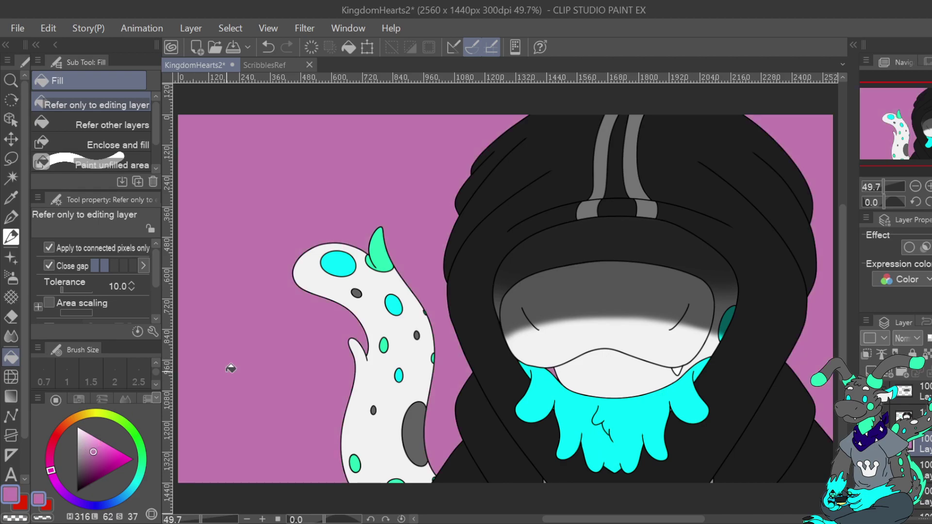
{"action": "left_click_drag", "start_coordinate": [94, 451], "coordinate": [93, 457]}
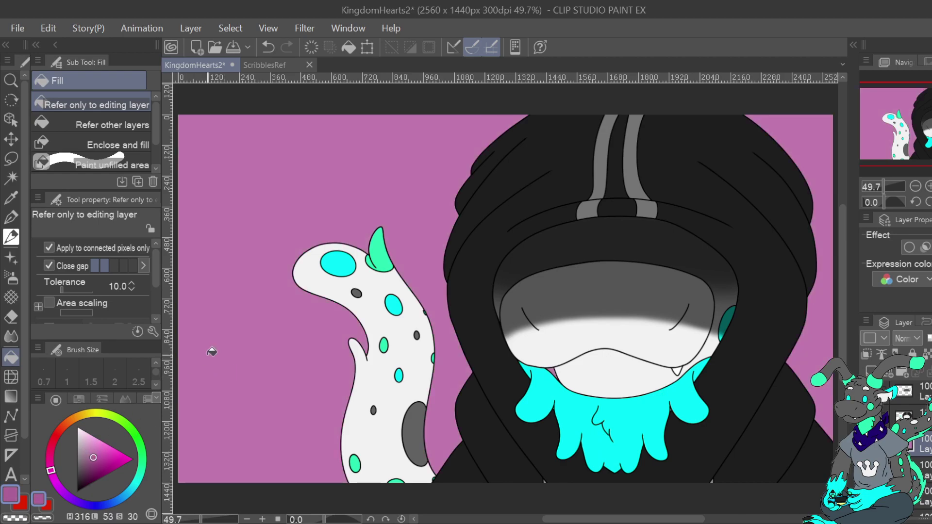
{"action": "left_click", "coordinate": [255, 356]}
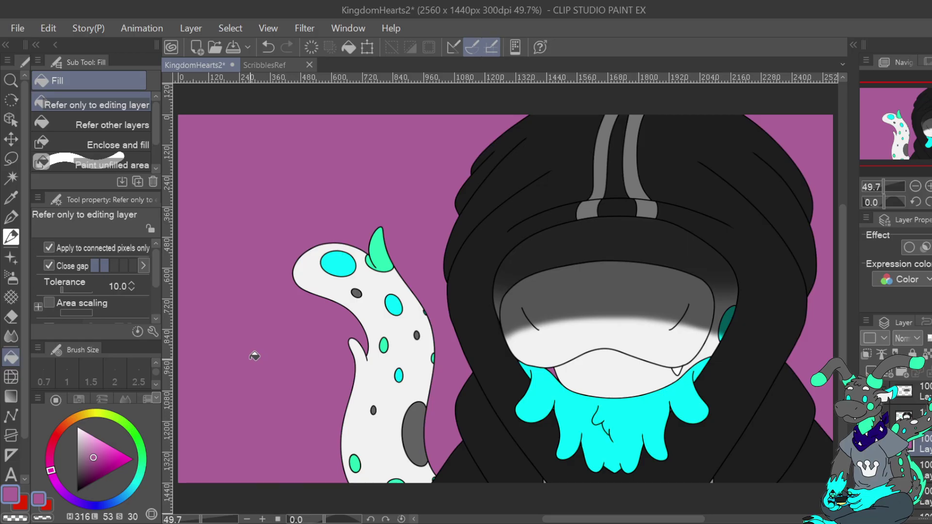
Try a duller, darker purple background fill of hue 312, luminosity 45 and saturation 24
{"action": "left_click_drag", "start_coordinate": [96, 455], "coordinate": [96, 456]}
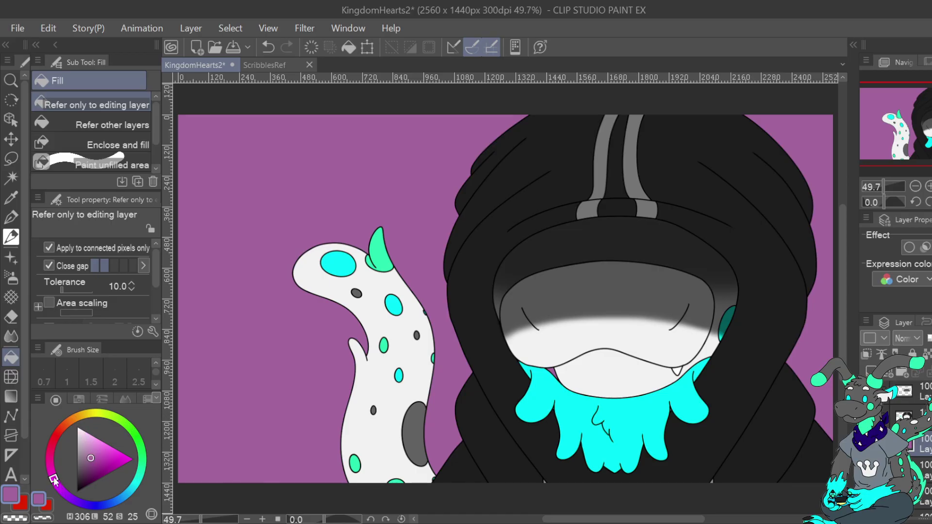
{"action": "left_click_drag", "start_coordinate": [92, 457], "coordinate": [94, 460]}
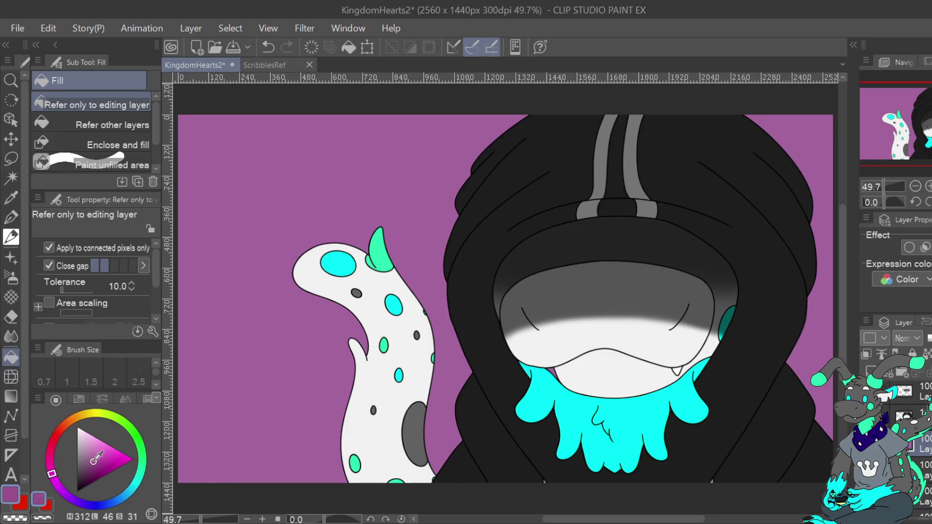
{"action": "left_click", "coordinate": [275, 310]}
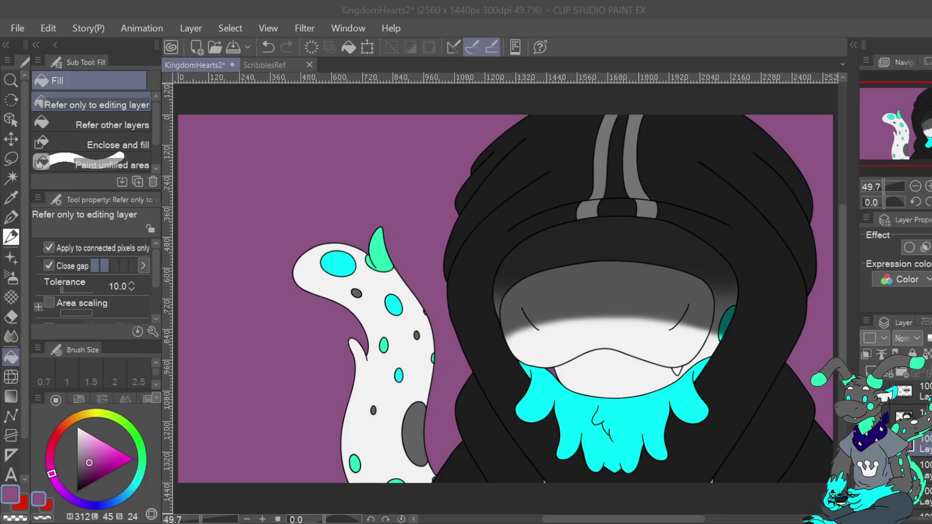
Try cyan, blue and crimson background fills with hues 185, 211 and 350 at luminosity 59 and saturation 86
{"action": "left_click", "coordinate": [134, 486]}
{"action": "left_click_drag", "start_coordinate": [111, 459], "coordinate": [116, 454]}
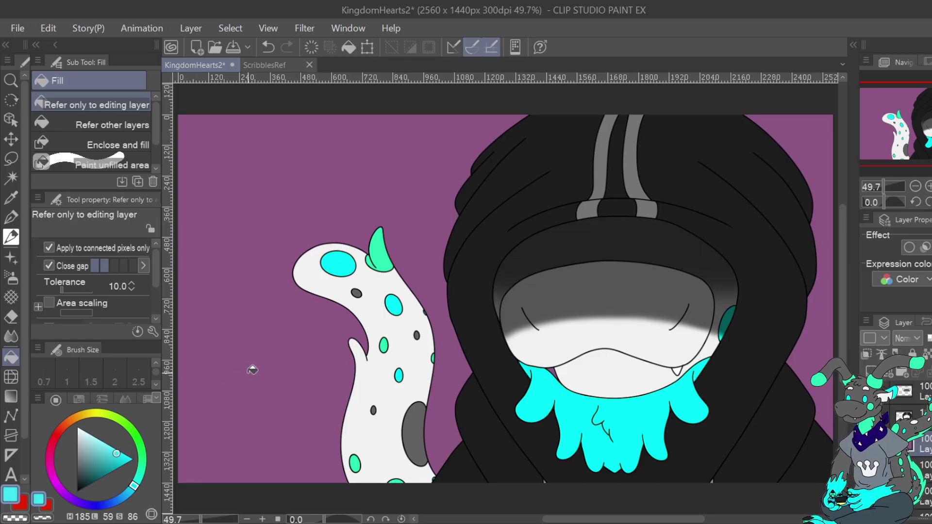
{"action": "left_click", "coordinate": [250, 370]}
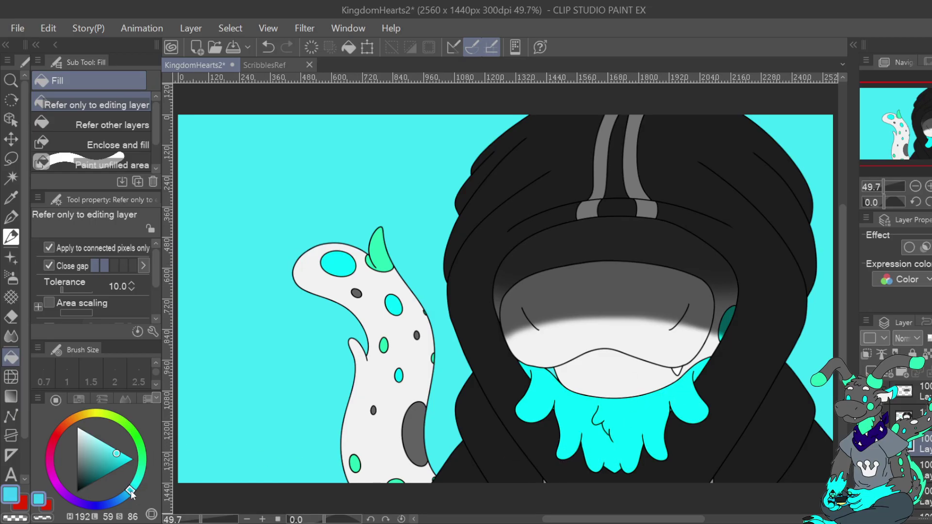
{"action": "left_click_drag", "start_coordinate": [132, 488], "coordinate": [118, 500]}
{"action": "left_click", "coordinate": [256, 426]}
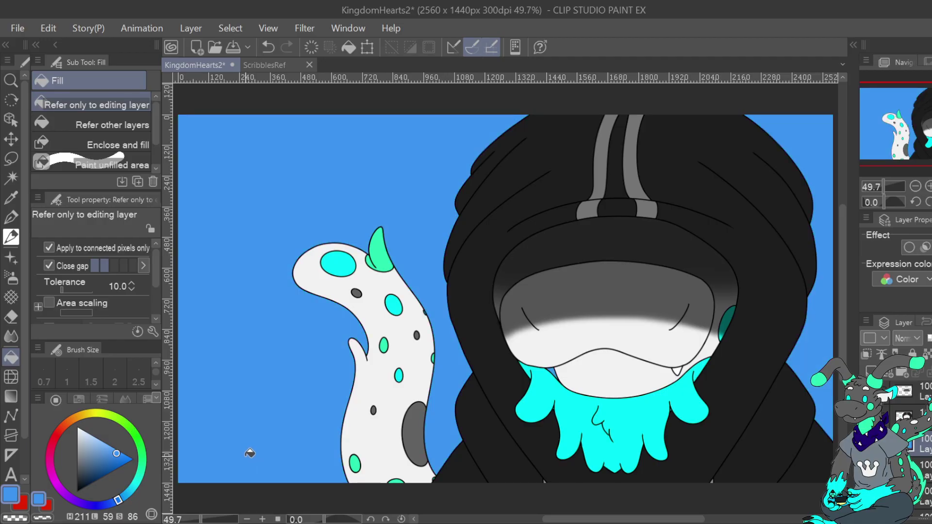
{"action": "mouse_move", "coordinate": [128, 502]}
{"action": "left_mouse_down"}
{"action": "mouse_move", "coordinate": [50, 470]}
{"action": "mouse_move", "coordinate": [52, 445]}
{"action": "left_mouse_up"}
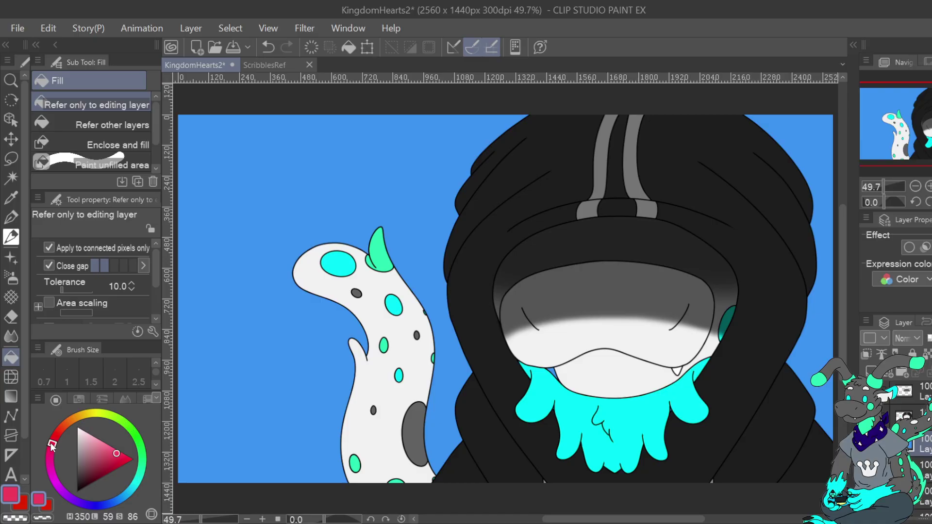
{"action": "left_click", "coordinate": [254, 373]}
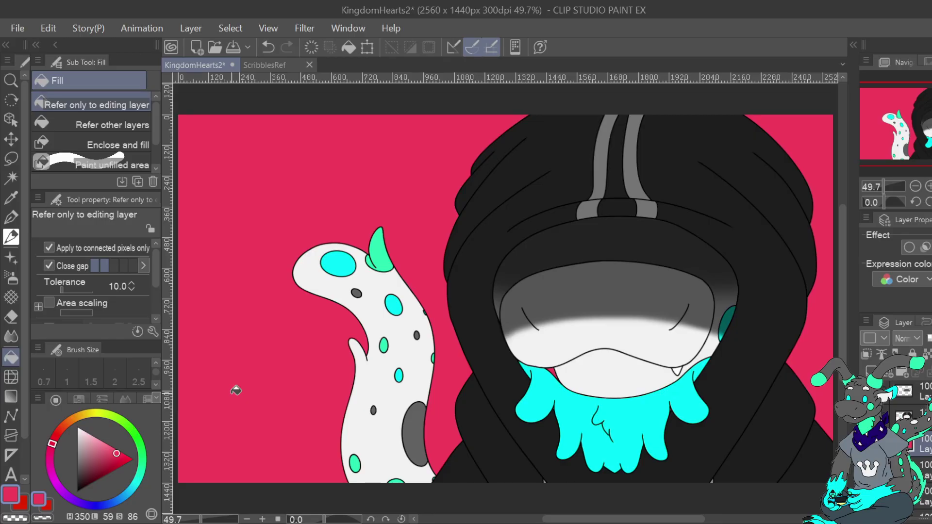
Fill the background with a burnt orange of hue 23, luminosity 41 and saturation 77
{"action": "left_click", "coordinate": [74, 418]}
{"action": "left_click_drag", "start_coordinate": [121, 447], "coordinate": [110, 466]}
{"action": "left_click", "coordinate": [269, 418]}
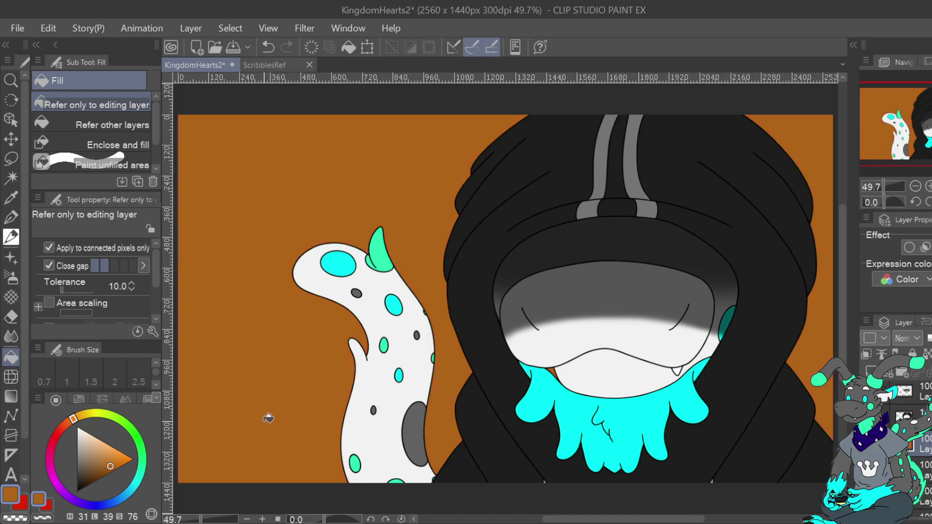
{"action": "left_click", "coordinate": [72, 418]}
{"action": "left_click", "coordinate": [250, 340]}
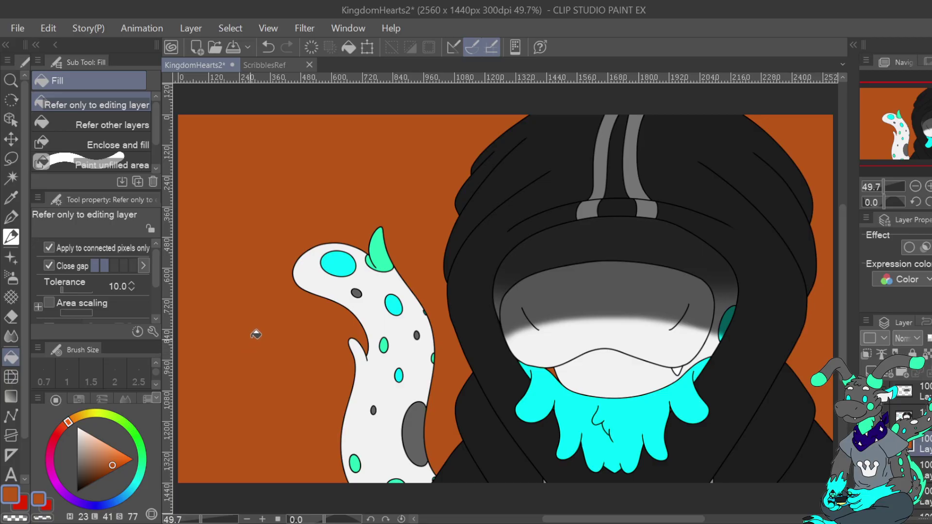
Airbrush golden yellow of hue 42, luminosity 41 and saturation 77 softly along the canvas's lower and left edges
{"action": "left_click_drag", "start_coordinate": [73, 421], "coordinate": [81, 415]}
{"action": "left_click", "coordinate": [12, 279]}
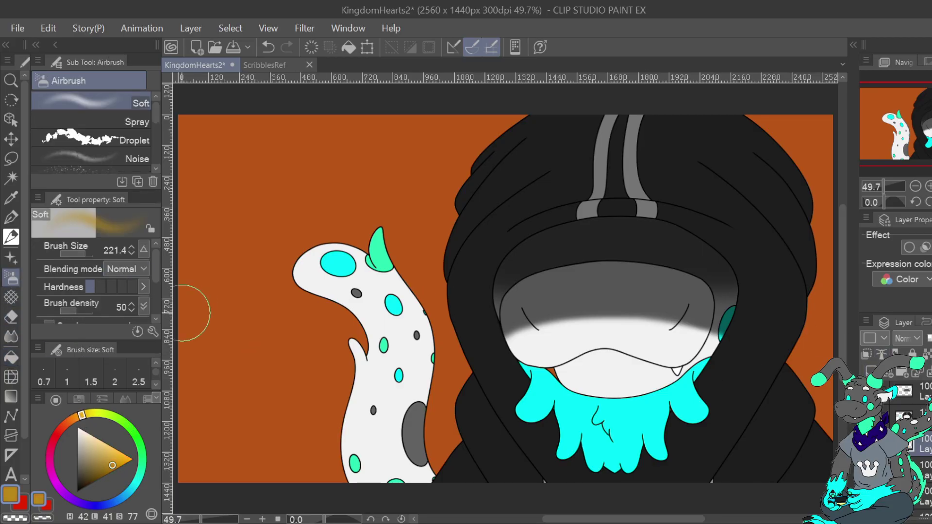
{"action": "mouse_move", "coordinate": [208, 514]}
{"action": "left_mouse_down"}
{"action": "mouse_move", "coordinate": [301, 505]}
{"action": "mouse_move", "coordinate": [204, 507]}
{"action": "left_mouse_up"}
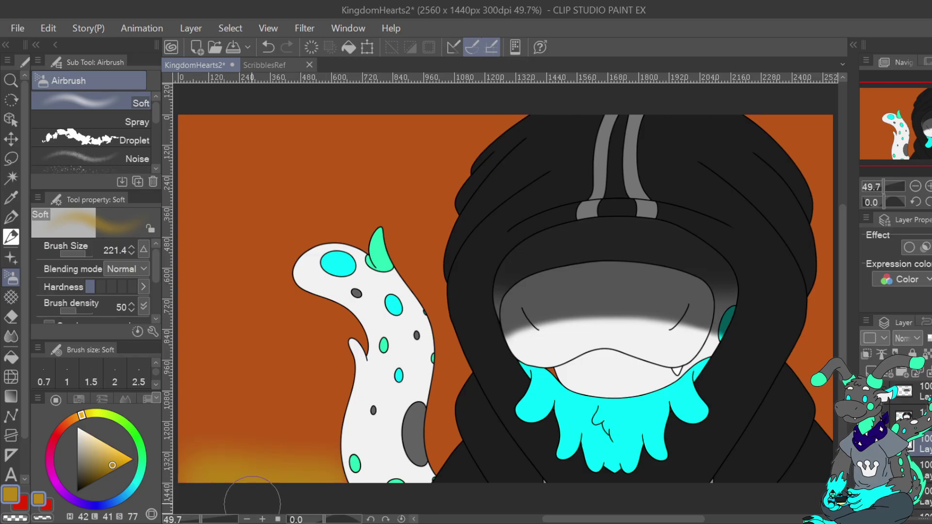
{"action": "mouse_move", "coordinate": [832, 477]}
{"action": "left_mouse_down"}
{"action": "mouse_move", "coordinate": [722, 471]}
{"action": "mouse_move", "coordinate": [362, 497]}
{"action": "mouse_move", "coordinate": [180, 487]}
{"action": "mouse_move", "coordinate": [301, 494]}
{"action": "mouse_move", "coordinate": [185, 457]}
{"action": "mouse_move", "coordinate": [242, 410]}
{"action": "mouse_move", "coordinate": [184, 408]}
{"action": "mouse_move", "coordinate": [218, 307]}
{"action": "mouse_move", "coordinate": [184, 287]}
{"action": "mouse_move", "coordinate": [191, 127]}
{"action": "mouse_move", "coordinate": [233, 107]}
{"action": "left_mouse_up"}
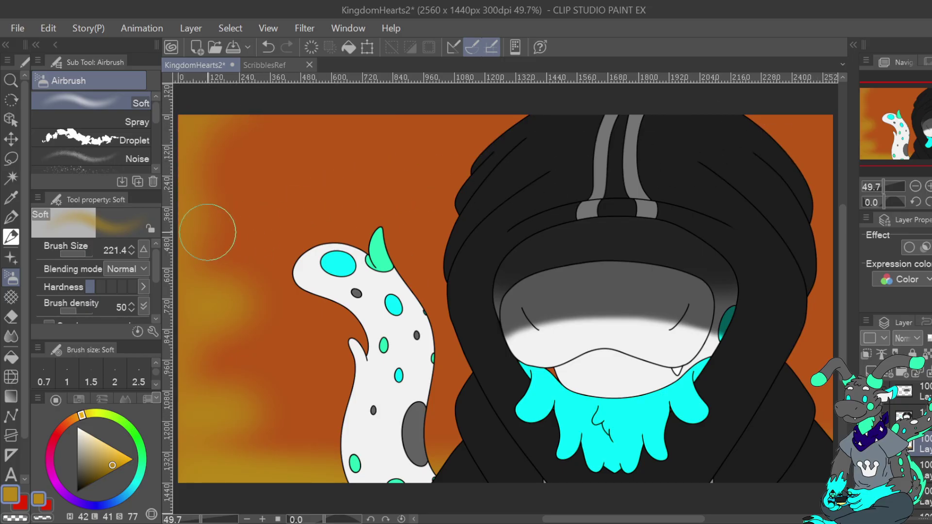
Airbrush golden yellow patches beside the hood, along the canvas's upper edge and down the background on the hood's right
{"action": "left_click_drag", "start_coordinate": [380, 217], "coordinate": [575, 220]}
{"action": "left_click_drag", "start_coordinate": [457, 220], "coordinate": [533, 202]}
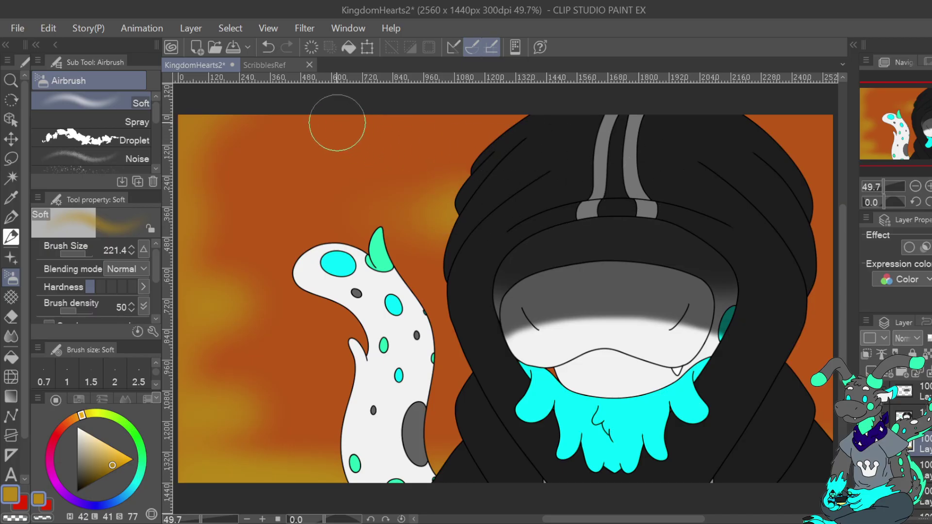
{"action": "left_click_drag", "start_coordinate": [371, 109], "coordinate": [647, 102]}
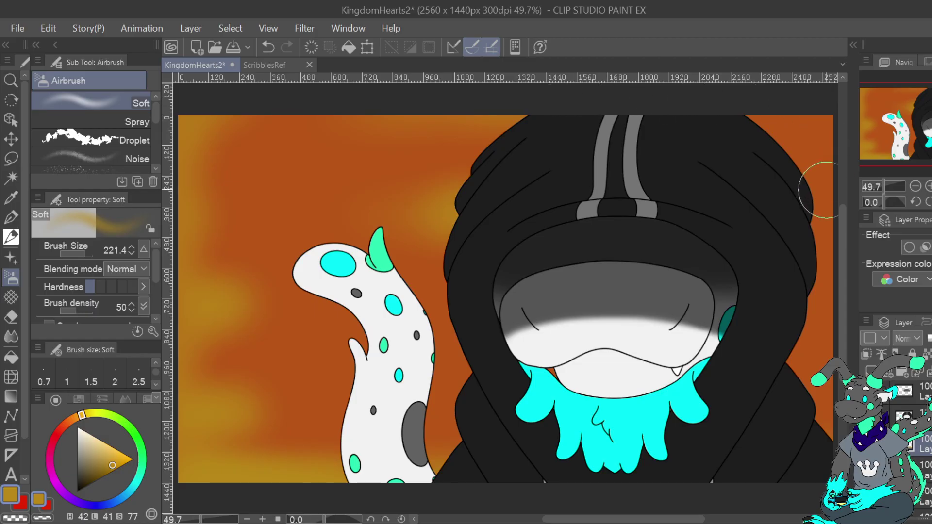
{"action": "left_click_drag", "start_coordinate": [820, 127], "coordinate": [779, 117]}
{"action": "mouse_move", "coordinate": [798, 279]}
{"action": "left_mouse_down"}
{"action": "mouse_move", "coordinate": [805, 353]}
{"action": "mouse_move", "coordinate": [835, 384]}
{"action": "mouse_move", "coordinate": [819, 444]}
{"action": "left_mouse_up"}
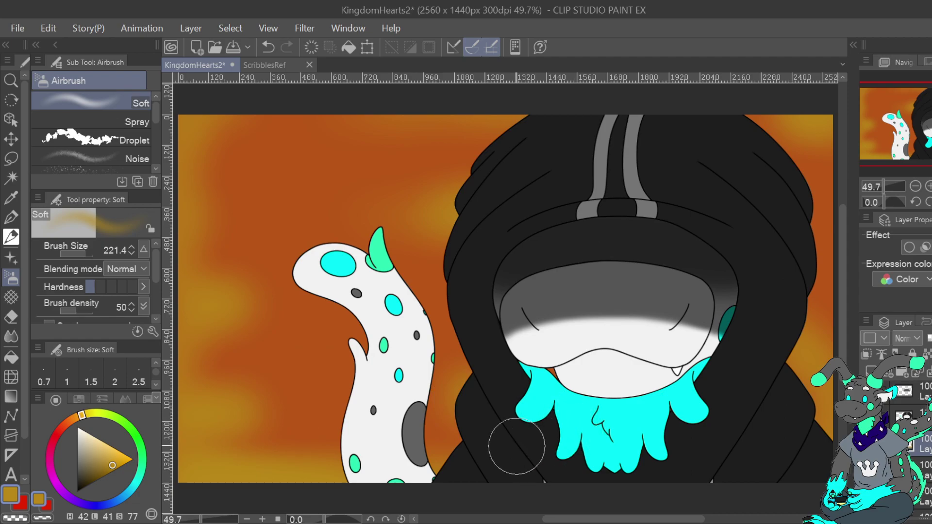
Add soft golden yellow streaks to the background left of the tail and between the tail and the hood
{"action": "left_click_drag", "start_coordinate": [231, 312], "coordinate": [377, 383]}
{"action": "left_click_drag", "start_coordinate": [281, 403], "coordinate": [359, 408]}
{"action": "left_click_drag", "start_coordinate": [336, 250], "coordinate": [427, 267]}
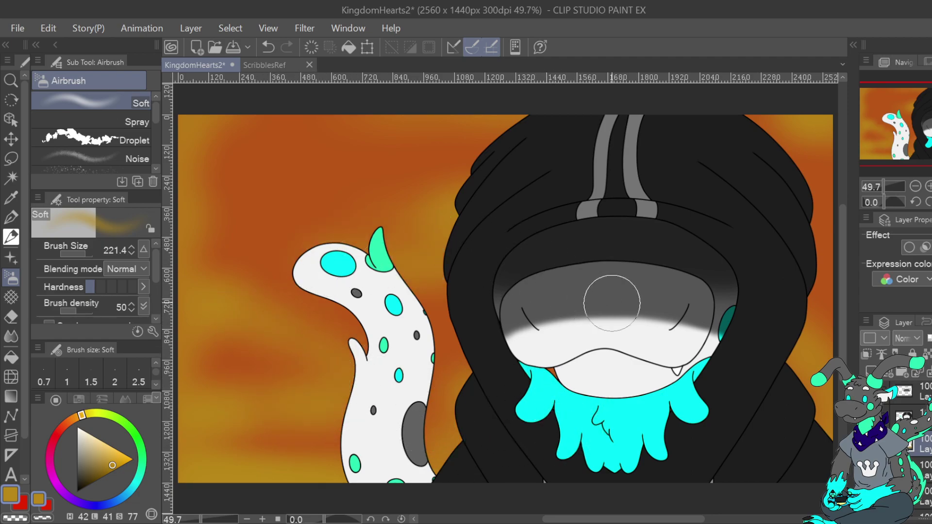
{"action": "left_click_drag", "start_coordinate": [457, 214], "coordinate": [428, 212]}
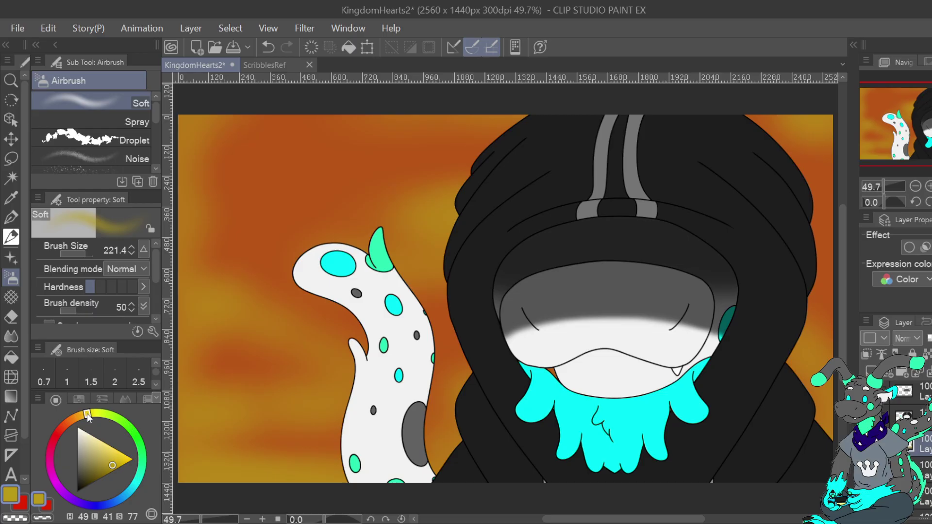
Airbrush lighter gold highlights of hue 42, luminosity 62 and saturation 74 over the yellow background areas around the tail and hood
{"action": "left_click", "coordinate": [145, 399]}
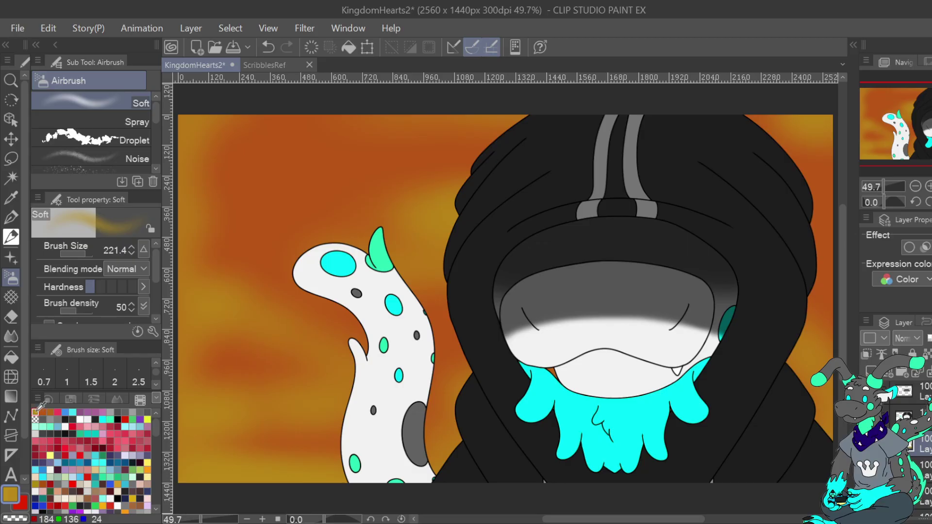
{"action": "left_click", "coordinate": [49, 399]}
{"action": "left_click_drag", "start_coordinate": [121, 458], "coordinate": [108, 449]}
{"action": "mouse_move", "coordinate": [212, 486]}
{"action": "left_mouse_down"}
{"action": "mouse_move", "coordinate": [318, 502]}
{"action": "mouse_move", "coordinate": [210, 486]}
{"action": "left_mouse_up"}
{"action": "mouse_move", "coordinate": [238, 423]}
{"action": "left_mouse_down"}
{"action": "mouse_move", "coordinate": [191, 411]}
{"action": "mouse_move", "coordinate": [319, 405]}
{"action": "mouse_move", "coordinate": [278, 360]}
{"action": "mouse_move", "coordinate": [198, 306]}
{"action": "mouse_move", "coordinate": [250, 313]}
{"action": "mouse_move", "coordinate": [256, 237]}
{"action": "left_mouse_up"}
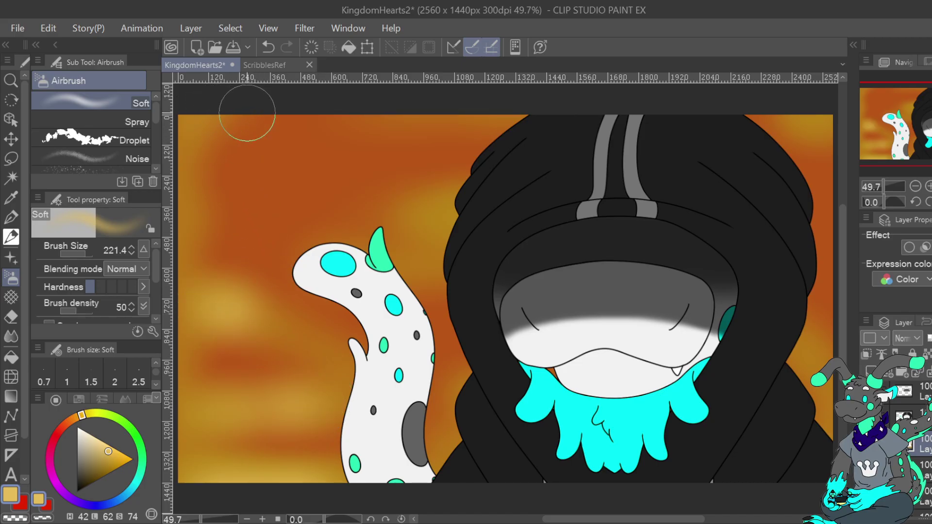
{"action": "mouse_move", "coordinate": [460, 233]}
{"action": "left_mouse_down"}
{"action": "mouse_move", "coordinate": [516, 219]}
{"action": "mouse_move", "coordinate": [462, 243]}
{"action": "left_mouse_up"}
{"action": "mouse_move", "coordinate": [792, 376]}
{"action": "left_mouse_down"}
{"action": "mouse_move", "coordinate": [824, 405]}
{"action": "mouse_move", "coordinate": [799, 433]}
{"action": "left_mouse_up"}
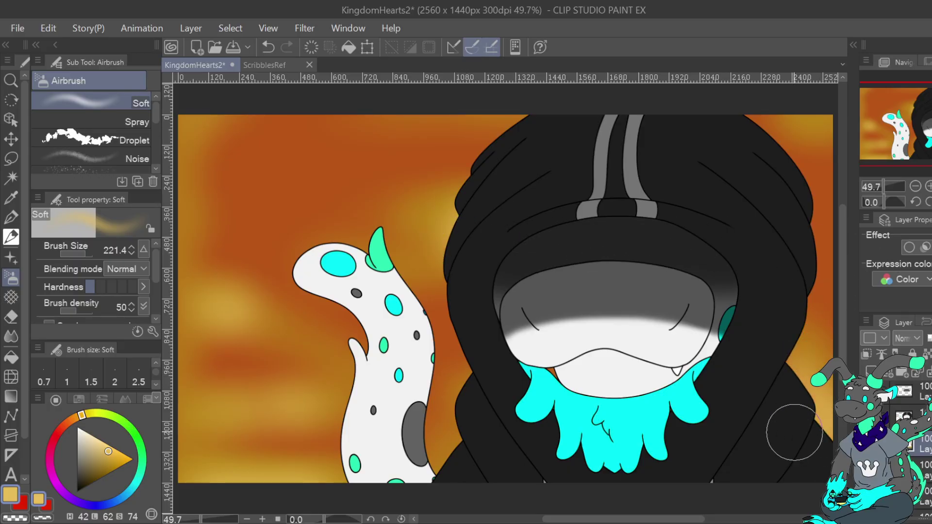
{"action": "mouse_move", "coordinate": [671, 435]}
{"action": "left_mouse_down"}
{"action": "mouse_move", "coordinate": [179, 394]}
{"action": "mouse_move", "coordinate": [234, 333]}
{"action": "mouse_move", "coordinate": [438, 383]}
{"action": "mouse_move", "coordinate": [398, 381]}
{"action": "mouse_move", "coordinate": [247, 330]}
{"action": "mouse_move", "coordinate": [348, 353]}
{"action": "mouse_move", "coordinate": [423, 386]}
{"action": "mouse_move", "coordinate": [377, 404]}
{"action": "mouse_move", "coordinate": [334, 399]}
{"action": "mouse_move", "coordinate": [444, 409]}
{"action": "mouse_move", "coordinate": [311, 402]}
{"action": "mouse_move", "coordinate": [215, 359]}
{"action": "mouse_move", "coordinate": [340, 360]}
{"action": "left_mouse_up"}
{"action": "mouse_move", "coordinate": [322, 225]}
{"action": "left_mouse_down"}
{"action": "mouse_move", "coordinate": [344, 229]}
{"action": "mouse_move", "coordinate": [423, 244]}
{"action": "mouse_move", "coordinate": [310, 256]}
{"action": "mouse_move", "coordinate": [409, 229]}
{"action": "left_mouse_up"}
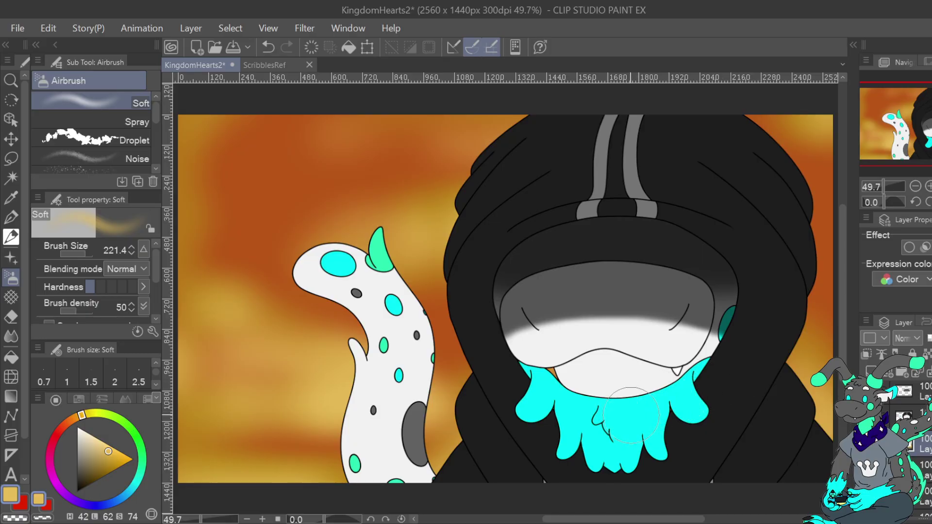
Airbrush a dark red streak of hue 12, luminosity 38 and saturation 73 across the background above the tail
{"action": "left_click_drag", "start_coordinate": [78, 418], "coordinate": [61, 428]}
{"action": "left_click_drag", "start_coordinate": [115, 459], "coordinate": [108, 467]}
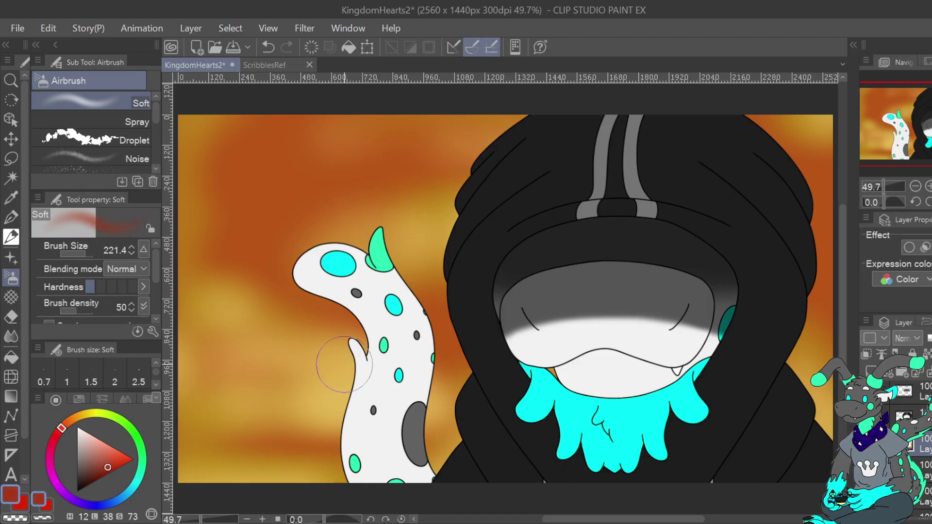
{"action": "left_click_drag", "start_coordinate": [333, 162], "coordinate": [284, 176]}
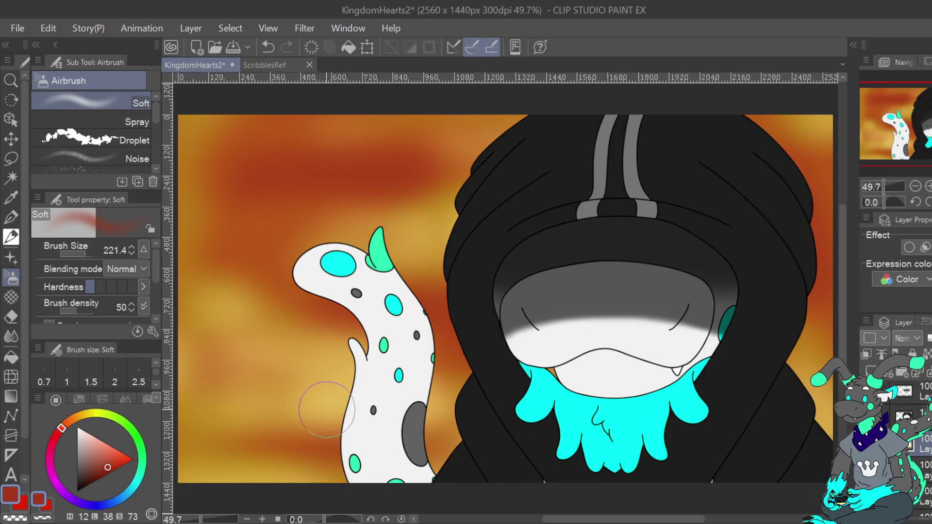
Reuse the light gold from the colour history to blend the background left of the tail's lower part
{"action": "left_click", "coordinate": [145, 399]}
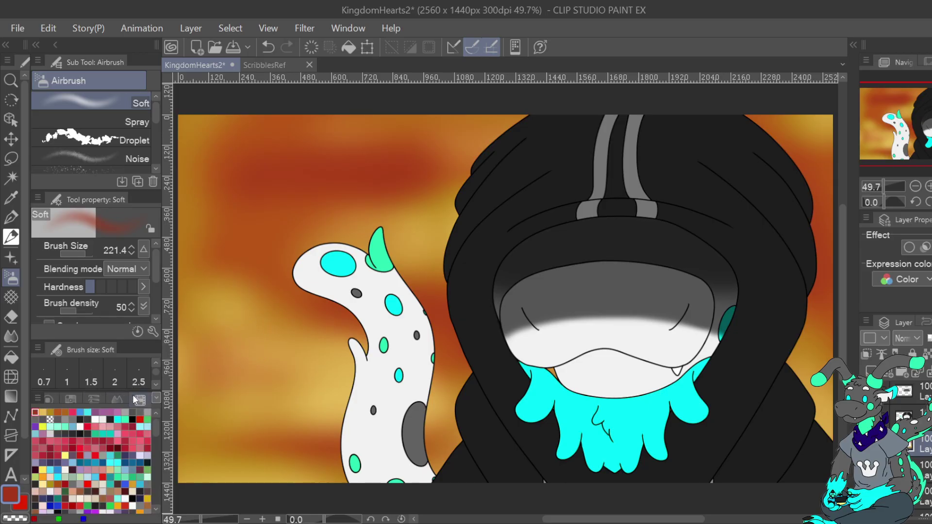
{"action": "left_click", "coordinate": [43, 412]}
{"action": "mouse_move", "coordinate": [195, 358]}
{"action": "left_mouse_down"}
{"action": "mouse_move", "coordinate": [257, 388]}
{"action": "mouse_move", "coordinate": [185, 408]}
{"action": "left_mouse_up"}
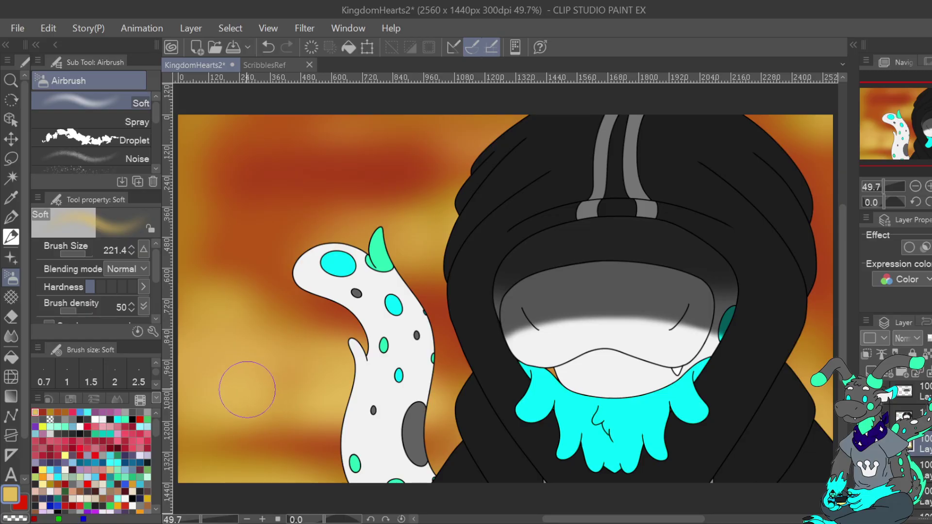
Airbrush pale cream highlights of hue 42, luminosity 79 and saturation 89 left of the tail and beside the hood
{"action": "left_click", "coordinate": [50, 399]}
{"action": "left_click", "coordinate": [98, 440]}
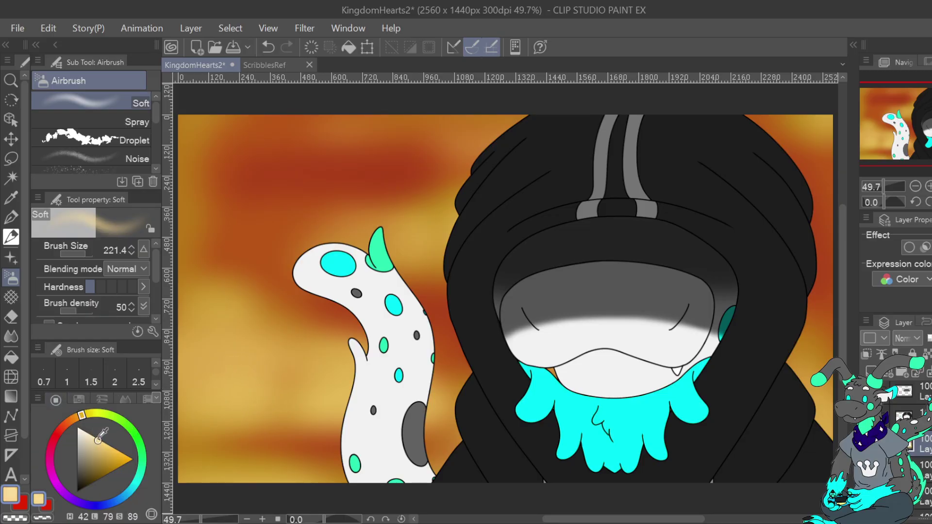
{"action": "mouse_move", "coordinate": [246, 366]}
{"action": "left_mouse_down"}
{"action": "mouse_move", "coordinate": [325, 376]}
{"action": "mouse_move", "coordinate": [291, 366]}
{"action": "left_mouse_up"}
{"action": "left_click_drag", "start_coordinate": [208, 325], "coordinate": [245, 340]}
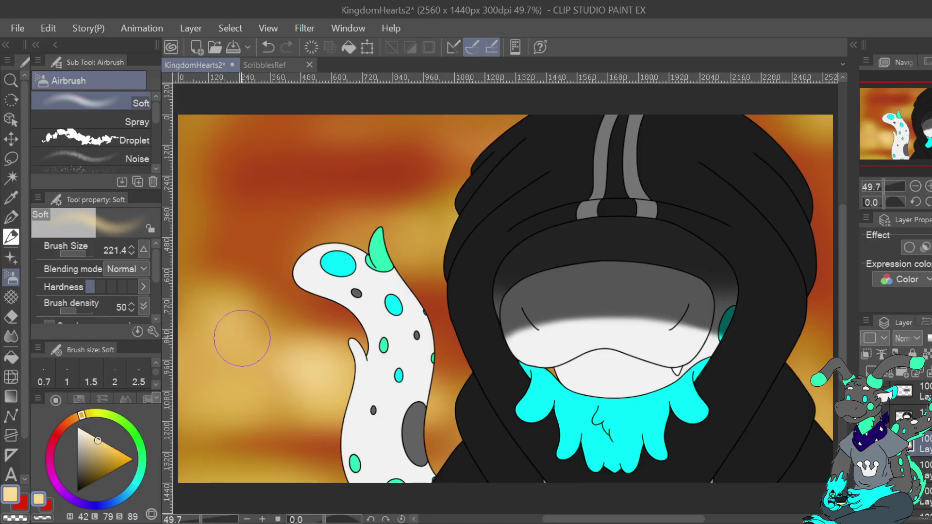
{"action": "mouse_move", "coordinate": [464, 214]}
{"action": "left_mouse_down"}
{"action": "mouse_move", "coordinate": [510, 238]}
{"action": "mouse_move", "coordinate": [437, 216]}
{"action": "left_mouse_up"}
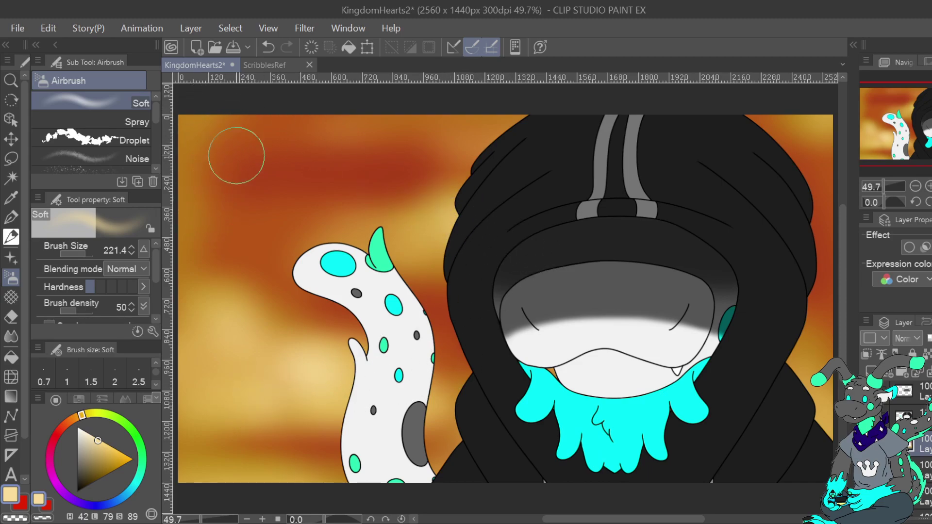
Add a pale cream airbrush glow in the canvas's upper-left corner
{"action": "left_click_drag", "start_coordinate": [202, 146], "coordinate": [240, 123]}
{"action": "mouse_move", "coordinate": [181, 159]}
{"action": "left_mouse_down"}
{"action": "mouse_move", "coordinate": [224, 151]}
{"action": "mouse_move", "coordinate": [180, 127]}
{"action": "mouse_move", "coordinate": [322, 111]}
{"action": "left_mouse_up"}
{"action": "mouse_move", "coordinate": [202, 134]}
{"action": "left_mouse_down"}
{"action": "mouse_move", "coordinate": [285, 134]}
{"action": "mouse_move", "coordinate": [199, 179]}
{"action": "left_mouse_up"}
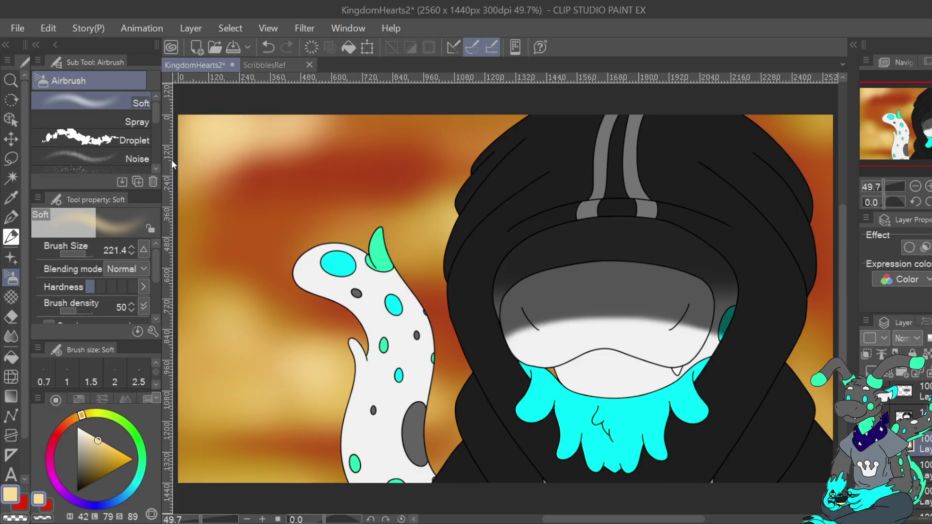
Airbrush burnt orange from the colour history over the background's left red streak, and extend that streak with its sampled dark red
{"action": "left_click", "coordinate": [133, 399]}
{"action": "left_click", "coordinate": [147, 398]}
{"action": "left_click", "coordinate": [50, 413]}
{"action": "mouse_move", "coordinate": [240, 208]}
{"action": "left_mouse_down"}
{"action": "mouse_move", "coordinate": [186, 235]}
{"action": "mouse_move", "coordinate": [177, 253]}
{"action": "mouse_move", "coordinate": [296, 259]}
{"action": "mouse_move", "coordinate": [356, 332]}
{"action": "mouse_move", "coordinate": [196, 232]}
{"action": "mouse_move", "coordinate": [242, 221]}
{"action": "mouse_move", "coordinate": [191, 259]}
{"action": "mouse_move", "coordinate": [263, 247]}
{"action": "mouse_move", "coordinate": [396, 180]}
{"action": "mouse_move", "coordinate": [402, 233]}
{"action": "mouse_move", "coordinate": [256, 251]}
{"action": "mouse_move", "coordinate": [209, 237]}
{"action": "mouse_move", "coordinate": [235, 235]}
{"action": "mouse_move", "coordinate": [240, 214]}
{"action": "mouse_move", "coordinate": [291, 212]}
{"action": "left_mouse_up"}
{"action": "left_click", "coordinate": [66, 411]}
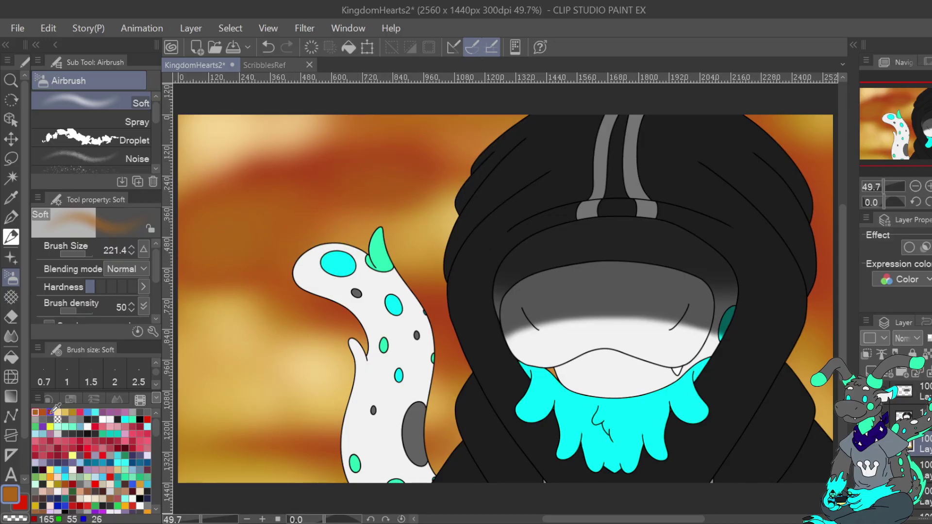
{"action": "left_click", "coordinate": [274, 184], "text": "alt"}
{"action": "mouse_move", "coordinate": [274, 184]}
{"action": "left_mouse_down"}
{"action": "mouse_move", "coordinate": [202, 202]}
{"action": "mouse_move", "coordinate": [310, 189]}
{"action": "mouse_move", "coordinate": [251, 189]}
{"action": "mouse_move", "coordinate": [194, 229]}
{"action": "mouse_move", "coordinate": [204, 250]}
{"action": "mouse_move", "coordinate": [283, 269]}
{"action": "left_mouse_up"}
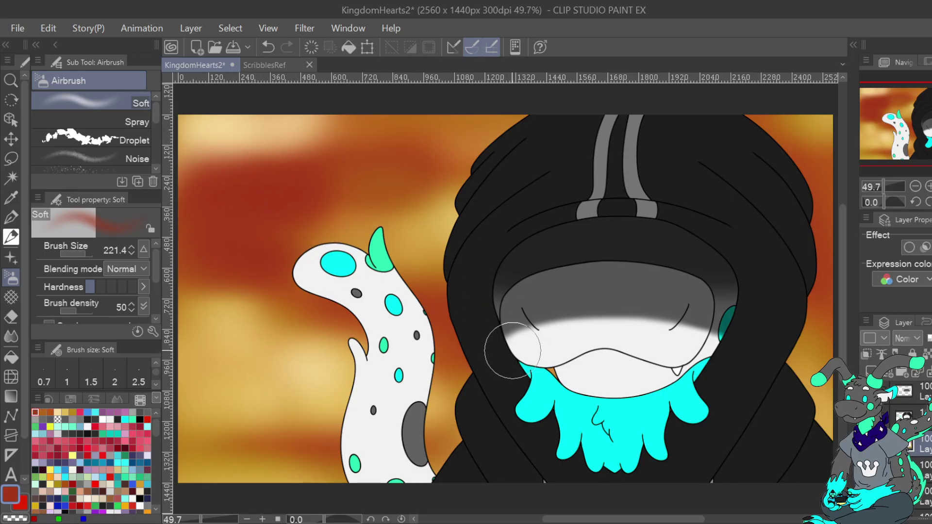
Airbrush dark gold from the colour history around the red patch at the background's left edge and above the tail tip
{"action": "left_click", "coordinate": [72, 412]}
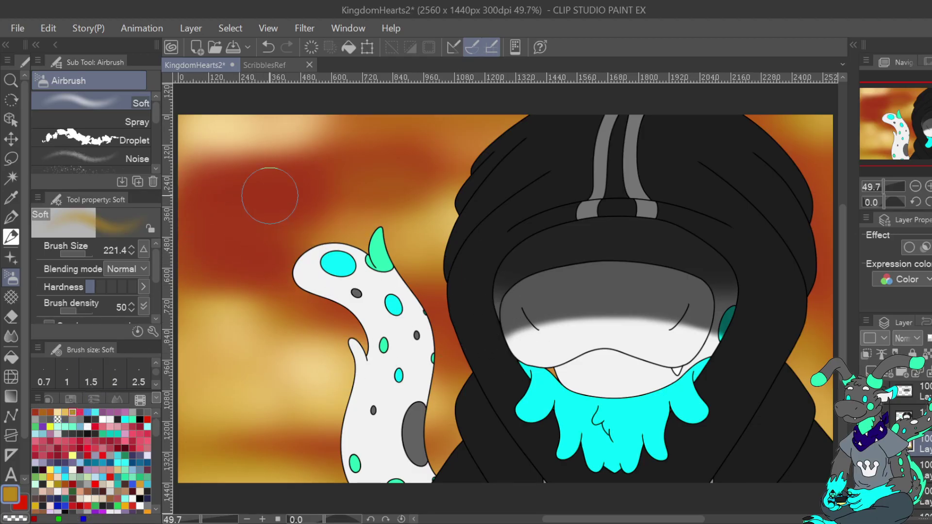
{"action": "mouse_move", "coordinate": [203, 158]}
{"action": "left_mouse_down"}
{"action": "mouse_move", "coordinate": [320, 161]}
{"action": "mouse_move", "coordinate": [324, 151]}
{"action": "mouse_move", "coordinate": [197, 173]}
{"action": "mouse_move", "coordinate": [337, 150]}
{"action": "mouse_move", "coordinate": [279, 219]}
{"action": "mouse_move", "coordinate": [185, 214]}
{"action": "left_mouse_up"}
{"action": "mouse_move", "coordinate": [312, 231]}
{"action": "left_mouse_down"}
{"action": "mouse_move", "coordinate": [329, 252]}
{"action": "mouse_move", "coordinate": [283, 253]}
{"action": "left_mouse_up"}
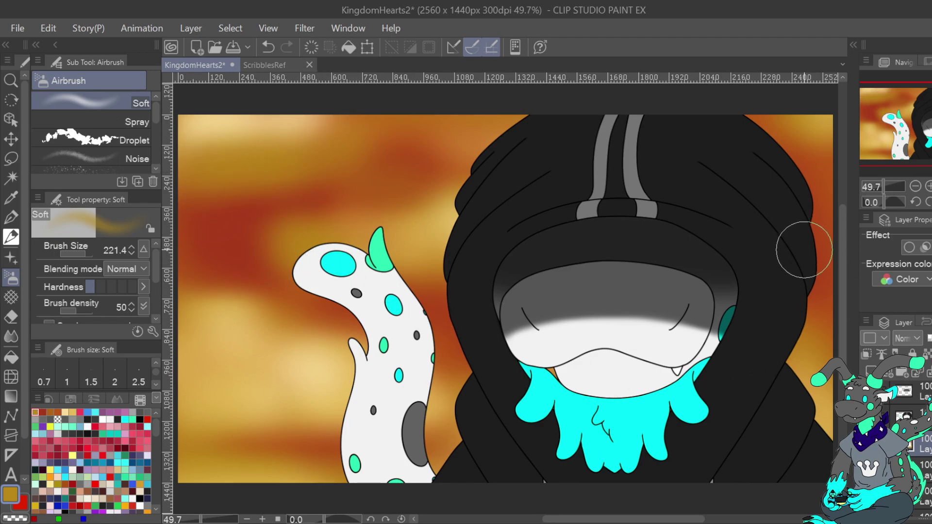
Blend light gold and pale cream from the colour history across the upper background between the left corner and the hood
{"action": "left_click", "coordinate": [72, 412]}
{"action": "mouse_move", "coordinate": [239, 167]}
{"action": "left_mouse_down"}
{"action": "mouse_move", "coordinate": [297, 159]}
{"action": "mouse_move", "coordinate": [225, 146]}
{"action": "left_mouse_up"}
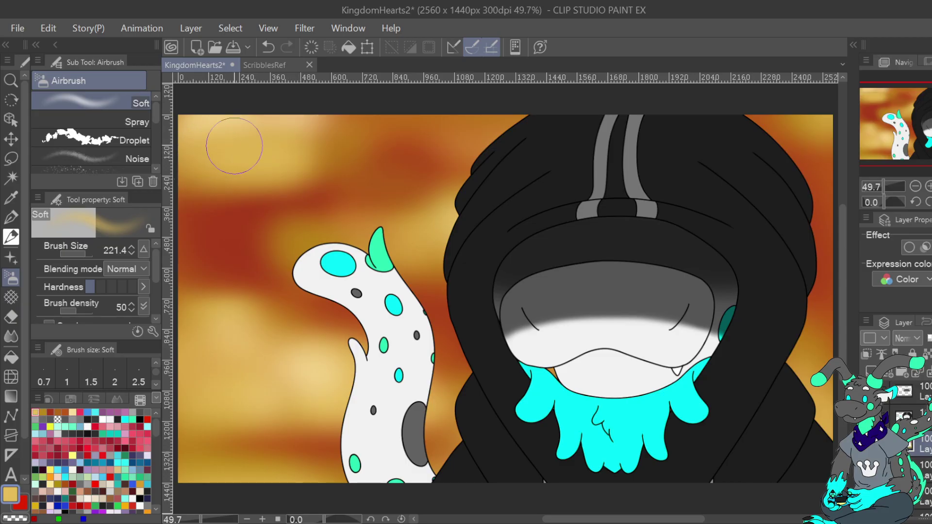
{"action": "mouse_move", "coordinate": [322, 136]}
{"action": "left_mouse_down"}
{"action": "mouse_move", "coordinate": [410, 125]}
{"action": "mouse_move", "coordinate": [454, 142]}
{"action": "mouse_move", "coordinate": [387, 143]}
{"action": "mouse_move", "coordinate": [452, 136]}
{"action": "left_mouse_up"}
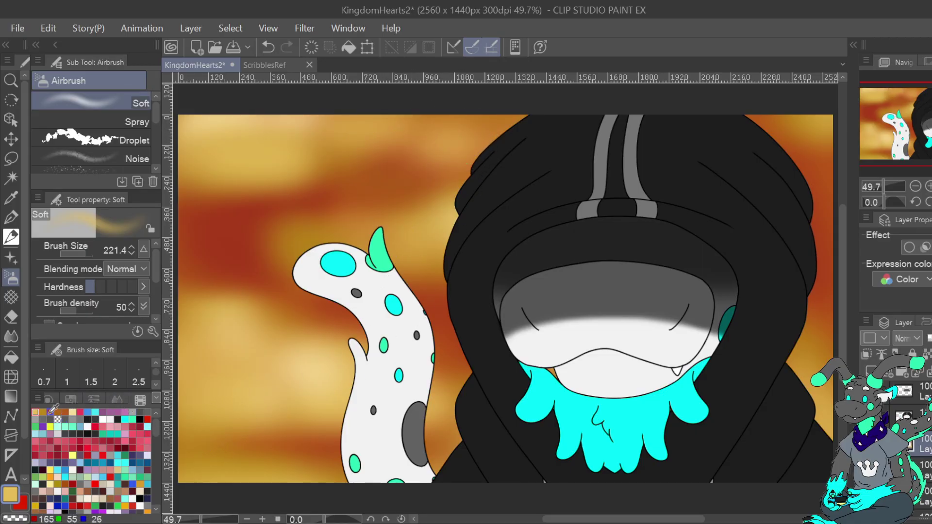
{"action": "left_click", "coordinate": [72, 412]}
{"action": "mouse_move", "coordinate": [260, 118]}
{"action": "left_mouse_down"}
{"action": "mouse_move", "coordinate": [296, 136]}
{"action": "mouse_move", "coordinate": [339, 127]}
{"action": "left_mouse_up"}
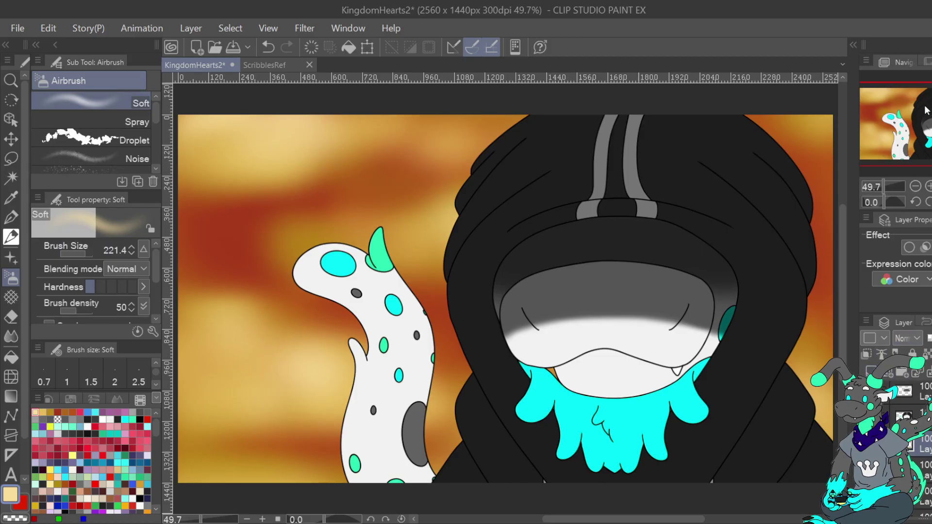
Set the Turnip pen to size 1460.5 and try a cream Overlay wash of hue 42, luminosity 94 and saturation 100 over the background
{"action": "left_click", "coordinate": [51, 399]}
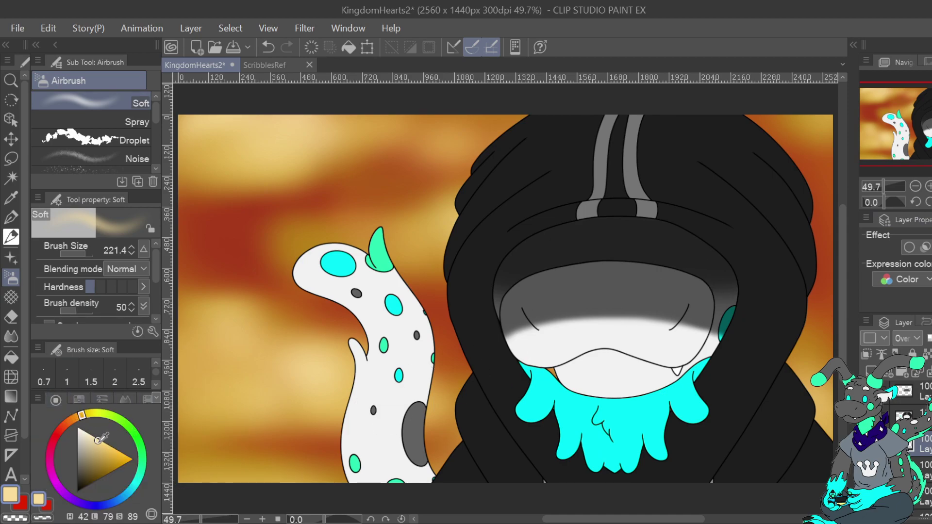
{"action": "left_click_drag", "start_coordinate": [100, 437], "coordinate": [102, 425]}
{"action": "key", "text": "p"}
{"action": "left_click_drag", "start_coordinate": [85, 255], "coordinate": [92, 251]}
{"action": "mouse_move", "coordinate": [215, 115]}
{"action": "left_mouse_down"}
{"action": "mouse_move", "coordinate": [224, 226]}
{"action": "mouse_move", "coordinate": [218, 427]}
{"action": "mouse_move", "coordinate": [246, 485]}
{"action": "mouse_move", "coordinate": [366, 218]}
{"action": "mouse_move", "coordinate": [471, 98]}
{"action": "mouse_move", "coordinate": [513, 295]}
{"action": "mouse_move", "coordinate": [586, 495]}
{"action": "mouse_move", "coordinate": [654, 299]}
{"action": "mouse_move", "coordinate": [789, 114]}
{"action": "mouse_move", "coordinate": [821, 261]}
{"action": "mouse_move", "coordinate": [828, 500]}
{"action": "left_mouse_up"}
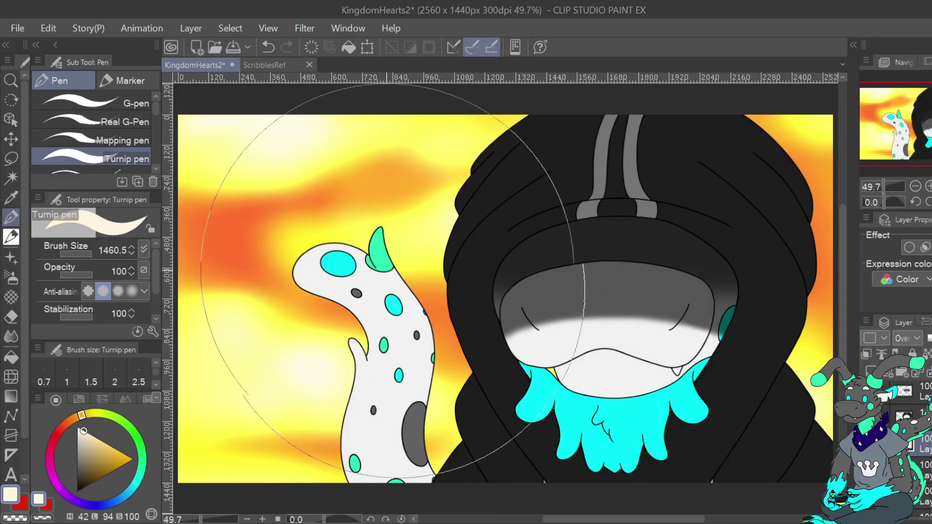
{"action": "left_click", "coordinate": [268, 47]}
Try Overlay washes over the background in cream of luminosity 83, saturation 86 and light gold of luminosity 76, saturation 95
{"action": "left_click_drag", "start_coordinate": [88, 428], "coordinate": [93, 437]}
{"action": "mouse_move", "coordinate": [262, 457]}
{"action": "left_mouse_down"}
{"action": "mouse_move", "coordinate": [339, 243]}
{"action": "mouse_move", "coordinate": [334, 382]}
{"action": "left_mouse_up"}
{"action": "key", "text": "ctrl+z"}
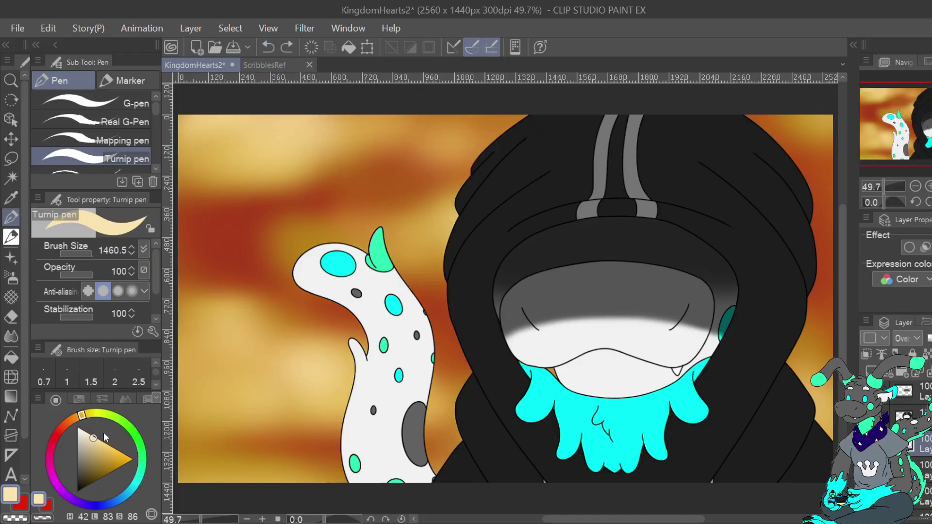
{"action": "left_click_drag", "start_coordinate": [99, 441], "coordinate": [102, 443]}
{"action": "mouse_move", "coordinate": [323, 173]}
{"action": "left_mouse_down"}
{"action": "mouse_move", "coordinate": [284, 327]}
{"action": "mouse_move", "coordinate": [297, 368]}
{"action": "left_mouse_up"}
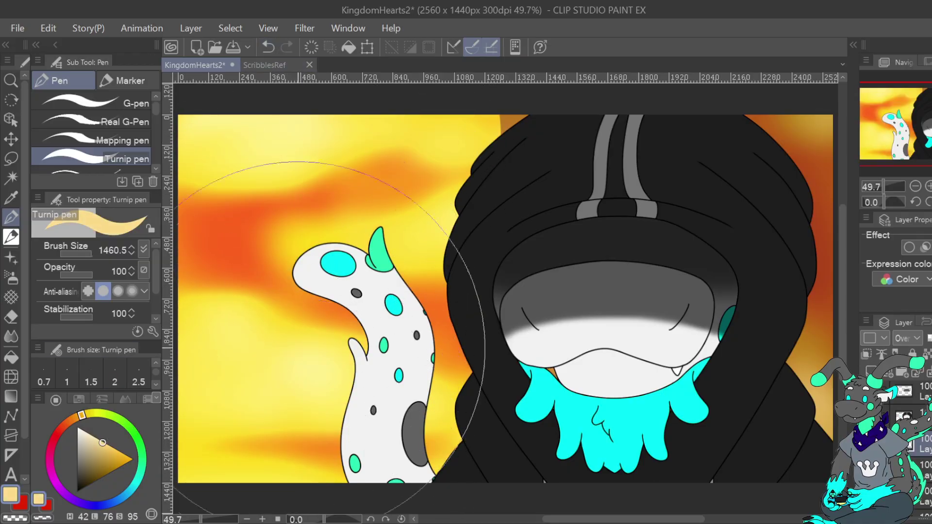
{"action": "left_click", "coordinate": [268, 47]}
Try Overlay washes over the background in golden yellow of luminosity 67, saturation 100 and light grey of luminosity 84, saturation 0
{"action": "left_click", "coordinate": [114, 449]}
{"action": "mouse_move", "coordinate": [427, 204]}
{"action": "left_mouse_down"}
{"action": "mouse_move", "coordinate": [379, 450]}
{"action": "mouse_move", "coordinate": [365, 427]}
{"action": "left_mouse_up"}
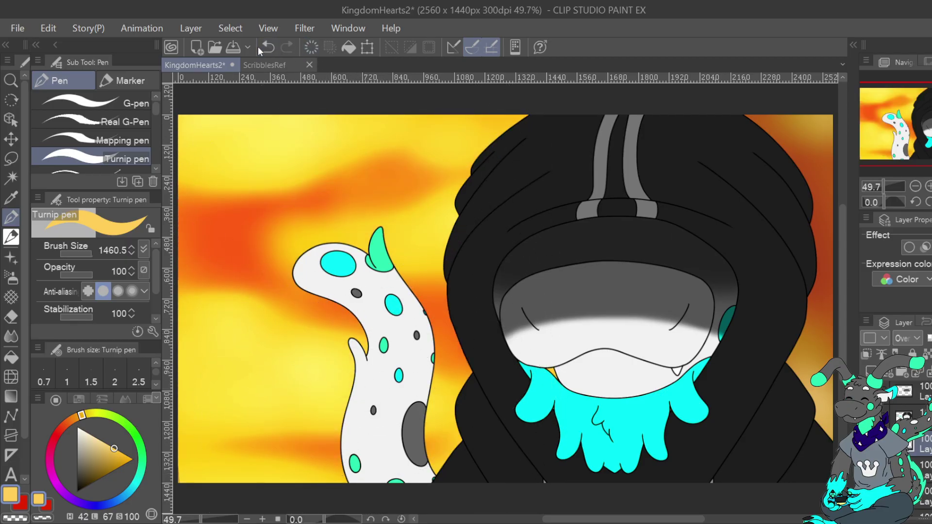
{"action": "left_click_drag", "start_coordinate": [115, 448], "coordinate": [77, 437]}
{"action": "mouse_move", "coordinate": [235, 179]}
{"action": "left_mouse_down"}
{"action": "mouse_move", "coordinate": [205, 230]}
{"action": "mouse_move", "coordinate": [254, 485]}
{"action": "mouse_move", "coordinate": [475, 114]}
{"action": "mouse_move", "coordinate": [572, 487]}
{"action": "mouse_move", "coordinate": [803, 97]}
{"action": "mouse_move", "coordinate": [825, 112]}
{"action": "left_mouse_up"}
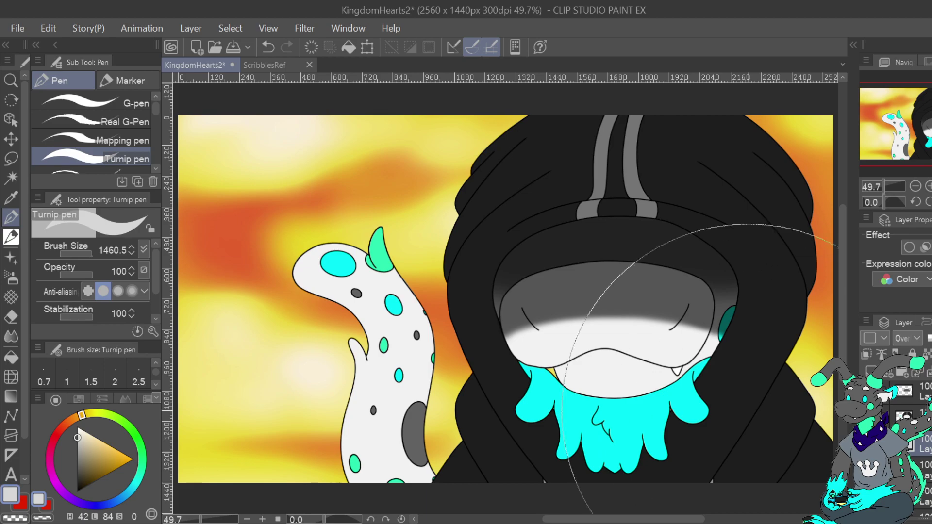
{"action": "left_click", "coordinate": [270, 47]}
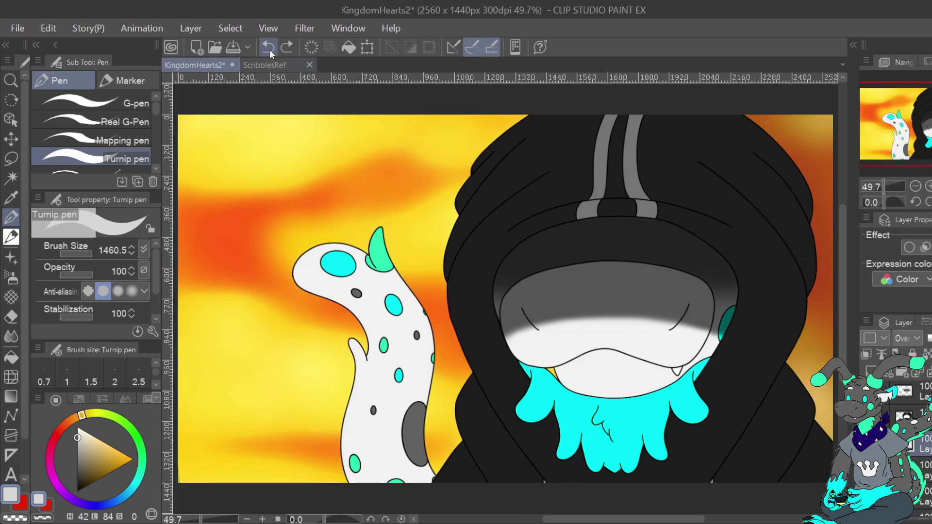
{"action": "left_click", "coordinate": [269, 49]}
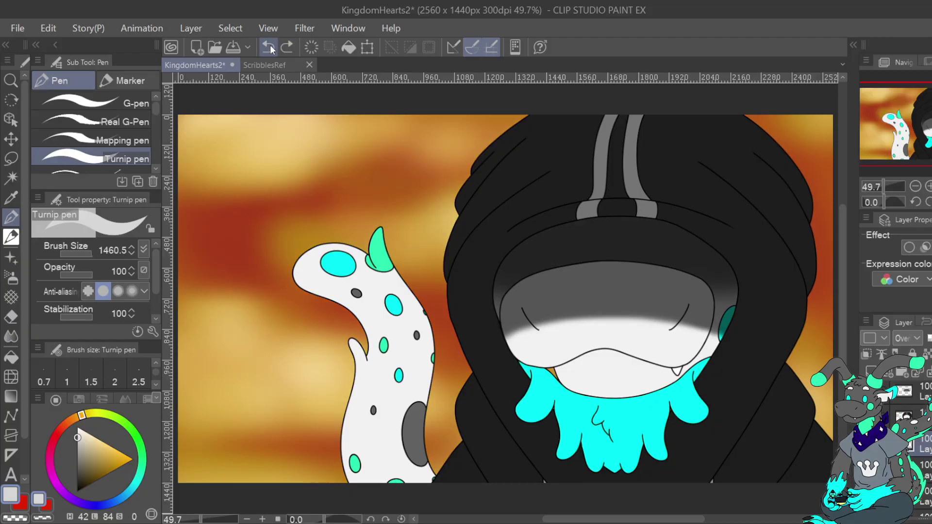
Compare Overlay washes over the background in light grey of luminosity 84 and mid grey of luminosity 68, undoing both
{"action": "mouse_move", "coordinate": [237, 147]}
{"action": "left_mouse_down"}
{"action": "mouse_move", "coordinate": [250, 463]}
{"action": "mouse_move", "coordinate": [330, 257]}
{"action": "mouse_move", "coordinate": [476, 292]}
{"action": "mouse_move", "coordinate": [614, 340]}
{"action": "mouse_move", "coordinate": [776, 262]}
{"action": "left_mouse_up"}
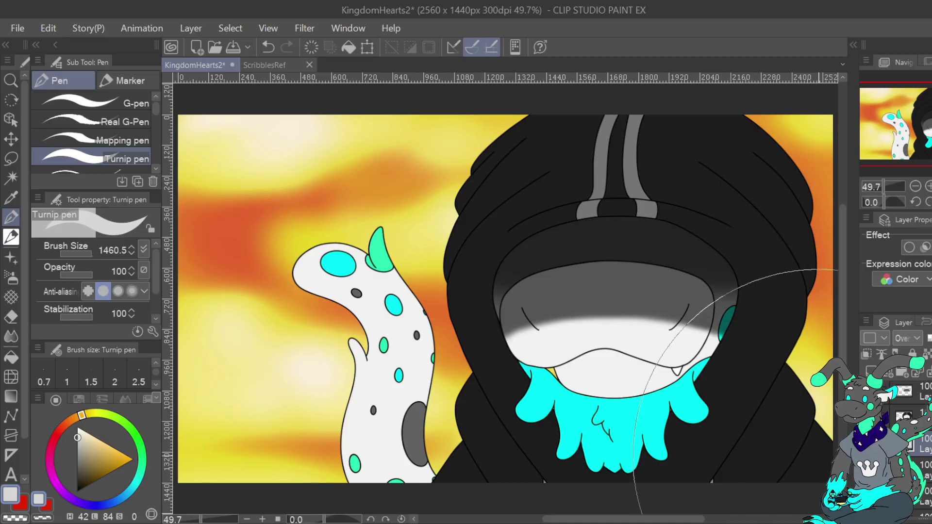
{"action": "key", "text": "ctrl+z"}
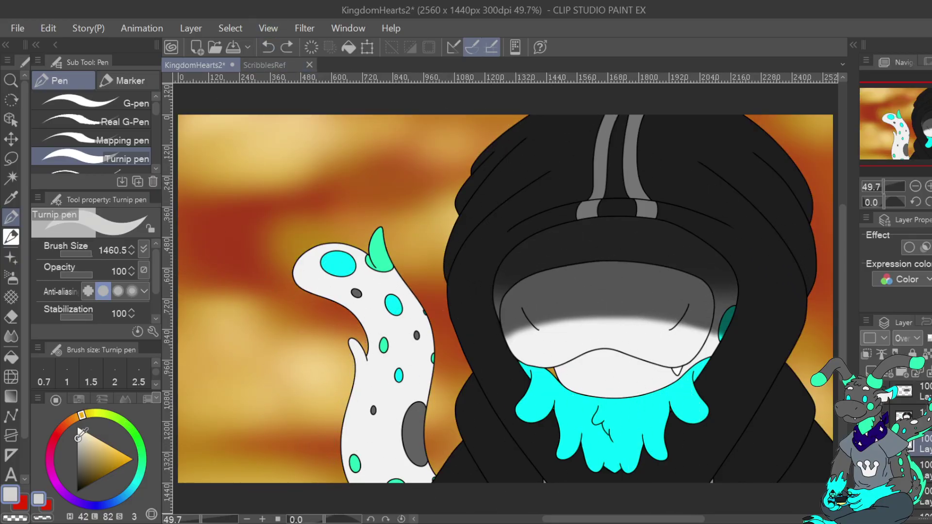
{"action": "left_click_drag", "start_coordinate": [79, 437], "coordinate": [77, 448]}
{"action": "mouse_move", "coordinate": [245, 151]}
{"action": "left_mouse_down"}
{"action": "mouse_move", "coordinate": [218, 315]}
{"action": "mouse_move", "coordinate": [262, 503]}
{"action": "mouse_move", "coordinate": [475, 118]}
{"action": "mouse_move", "coordinate": [553, 157]}
{"action": "mouse_move", "coordinate": [557, 409]}
{"action": "mouse_move", "coordinate": [662, 497]}
{"action": "mouse_move", "coordinate": [791, 191]}
{"action": "mouse_move", "coordinate": [830, 206]}
{"action": "left_mouse_up"}
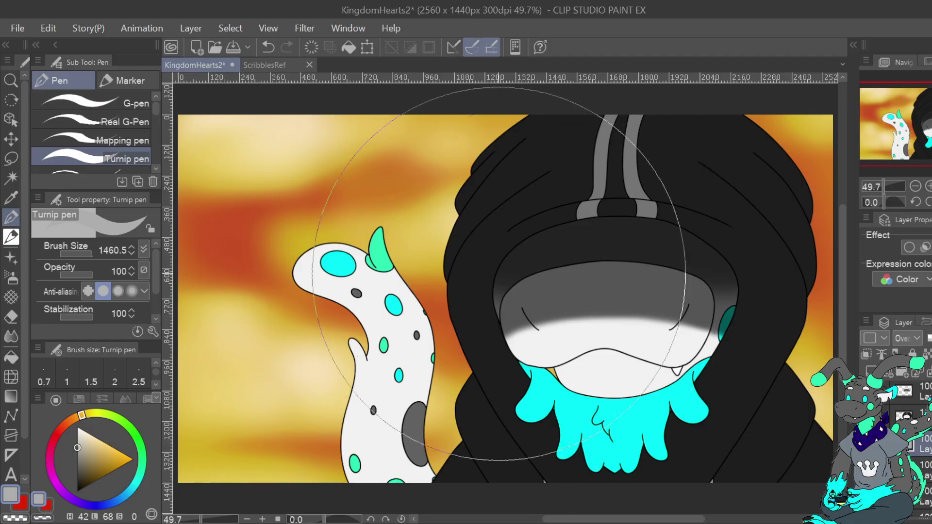
{"action": "left_click", "coordinate": [268, 47]}
{"action": "left_click", "coordinate": [287, 47]}
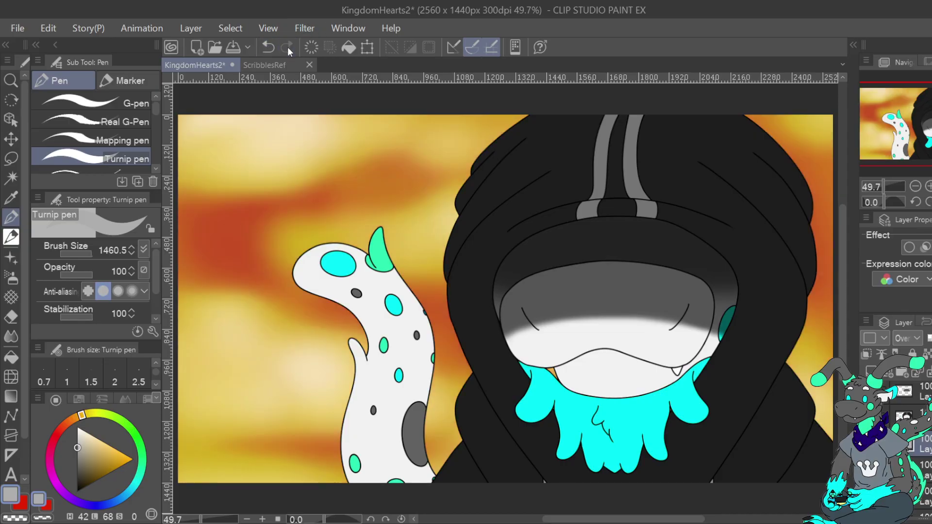
{"action": "left_click", "coordinate": [269, 47]}
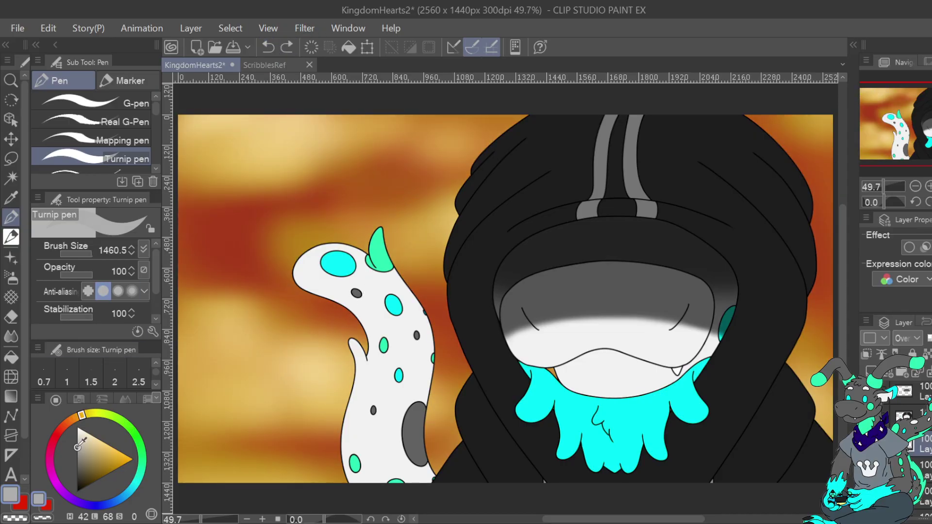
Wash the whole background with neutral grey of luminosity 55 and saturation 0 on the Overlay layer, and check the full picture
{"action": "left_click", "coordinate": [77, 456]}
{"action": "mouse_move", "coordinate": [218, 127]}
{"action": "left_mouse_down"}
{"action": "mouse_move", "coordinate": [214, 464]}
{"action": "mouse_move", "coordinate": [399, 150]}
{"action": "left_mouse_up"}
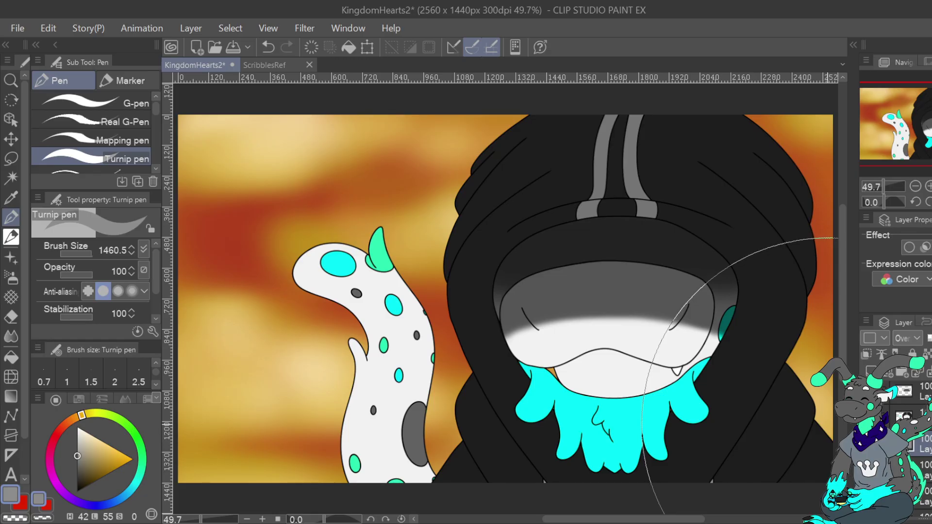
{"action": "left_click", "coordinate": [915, 186]}
{"action": "left_click", "coordinate": [915, 186]}
{"action": "left_click", "coordinate": [915, 186]}
{"action": "left_click", "coordinate": [915, 187]}
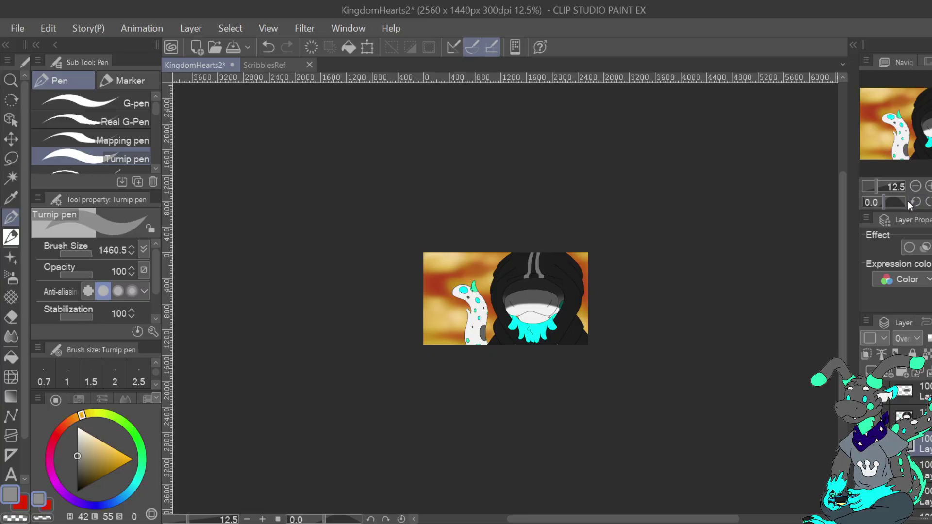
{"action": "key", "text": "ctrl+0"}
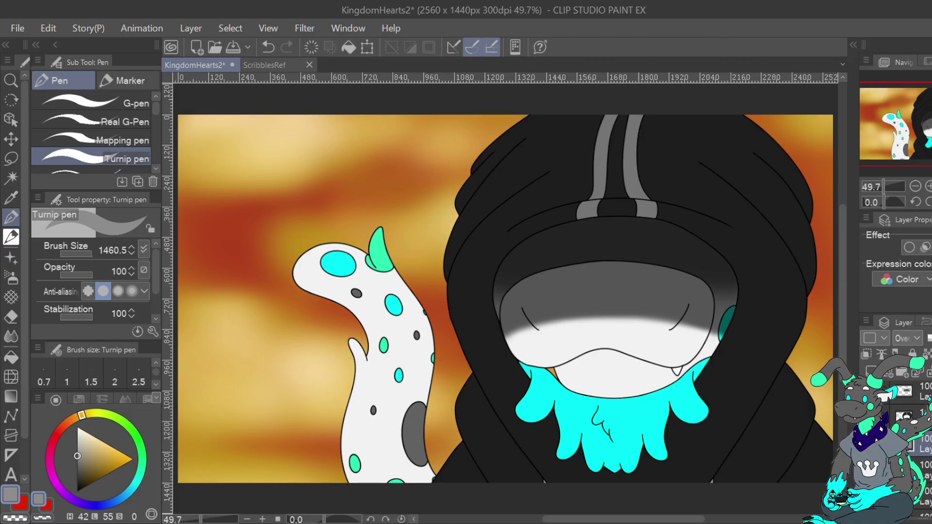
Fill the unpainted gap beside the left corner of the character's mouth with the muzzle's white of luminosity 95
{"action": "left_click", "coordinate": [592, 332], "text": "alt"}
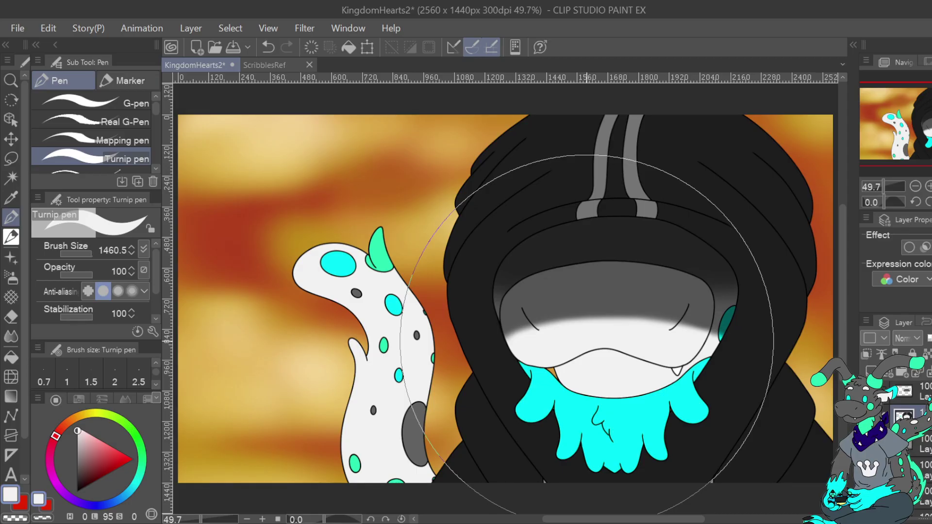
{"action": "key", "text": "w"}
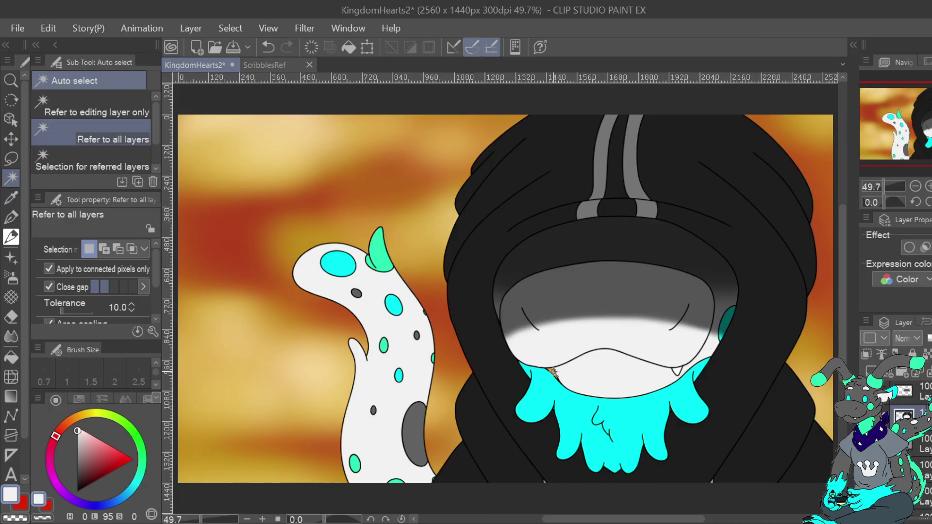
{"action": "left_click", "coordinate": [553, 372]}
{"action": "left_click", "coordinate": [634, 402]}
{"action": "left_click", "coordinate": [418, 403]}
{"action": "key", "text": "Delete"}
{"action": "key", "text": "ctrl+z"}
{"action": "key", "text": "ctrl+y"}
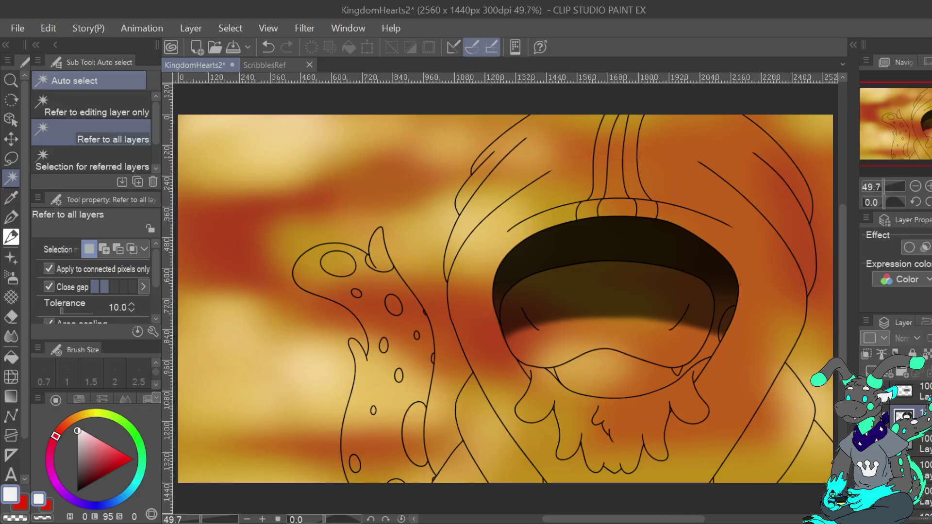
{"action": "key", "text": "ctrl+z"}
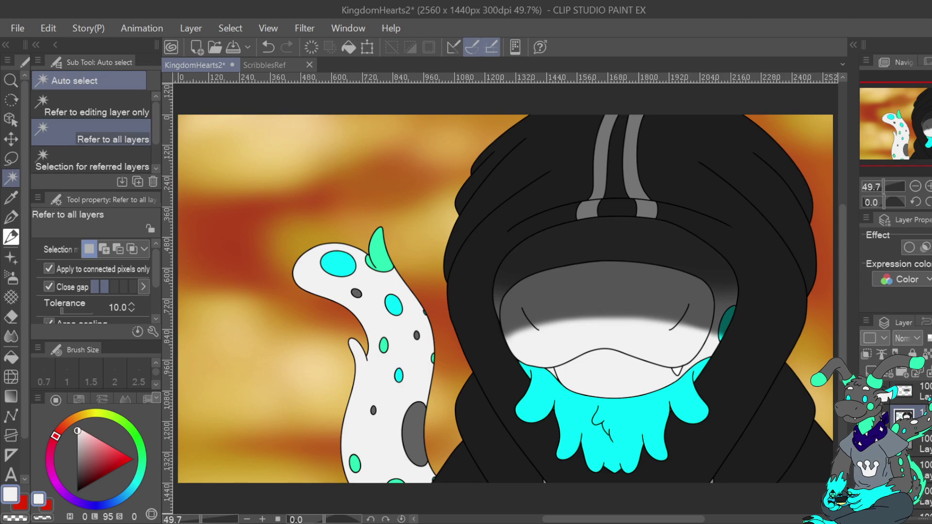
Examine the whole illustration at a reduced 12.5% view and the character close up at 66.7%
{"action": "left_click", "coordinate": [915, 186]}
{"action": "left_click", "coordinate": [915, 186]}
{"action": "left_click", "coordinate": [916, 186]}
{"action": "left_click", "coordinate": [915, 187]}
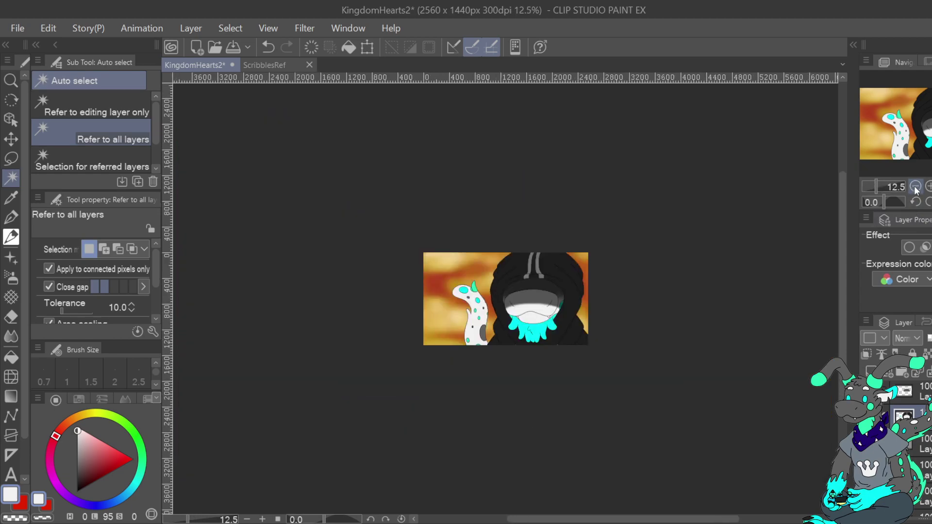
{"action": "left_click", "coordinate": [927, 188]}
{"action": "left_click", "coordinate": [927, 189]}
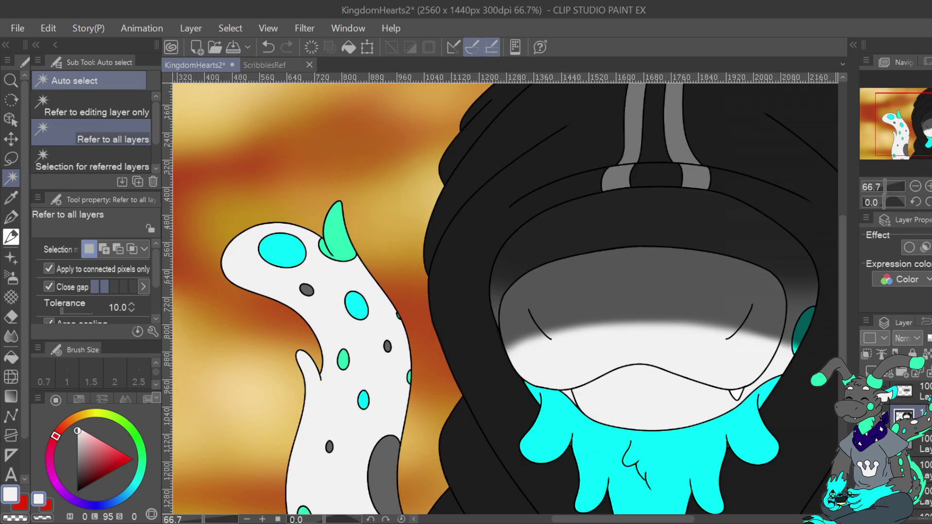
{"action": "key", "text": "ctrl+0"}
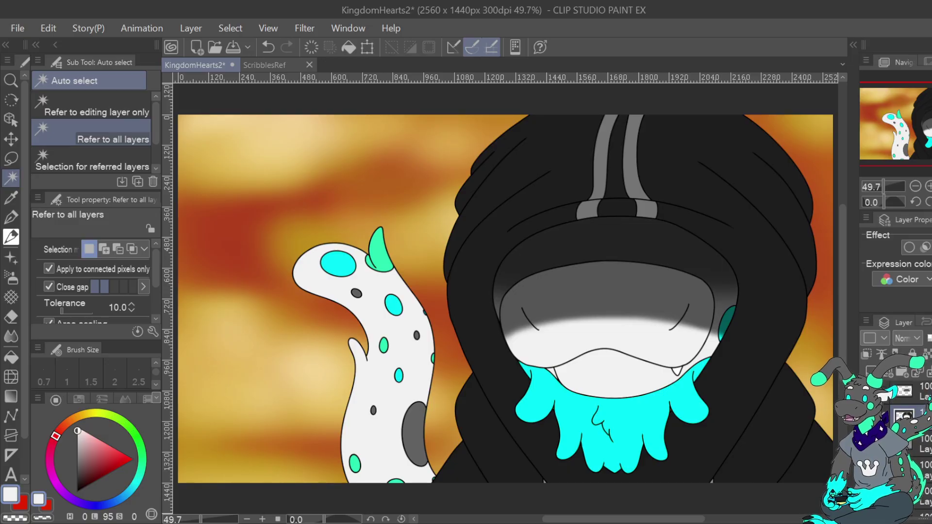
Add a new layer above the artwork and place the text "1" over the tail in Poor Richard, enlarged to size 183
{"action": "scroll", "coordinate": [903, 436], "scroll_direction": "up", "scroll_amount": 2}
{"action": "left_click", "coordinate": [907, 394]}
{"action": "left_click", "coordinate": [871, 371]}
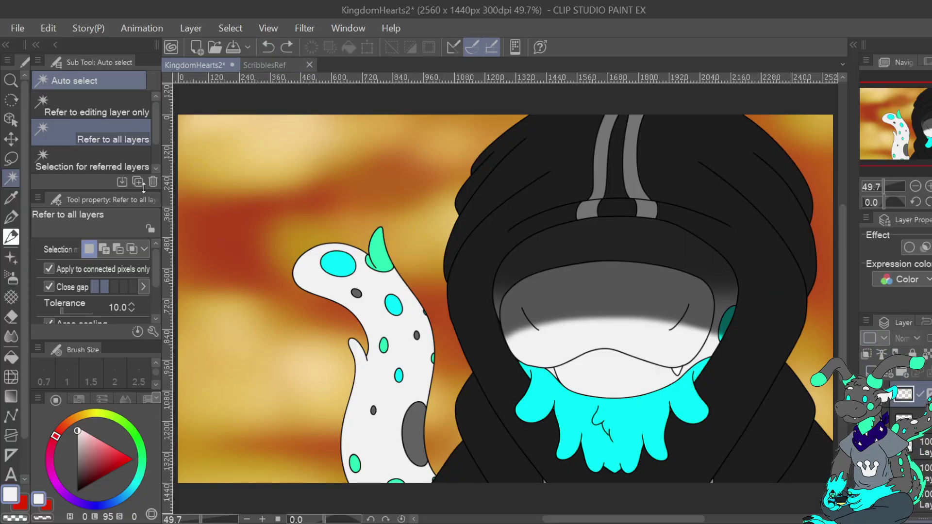
{"action": "left_click", "coordinate": [11, 473]}
{"action": "left_click", "coordinate": [248, 229]}
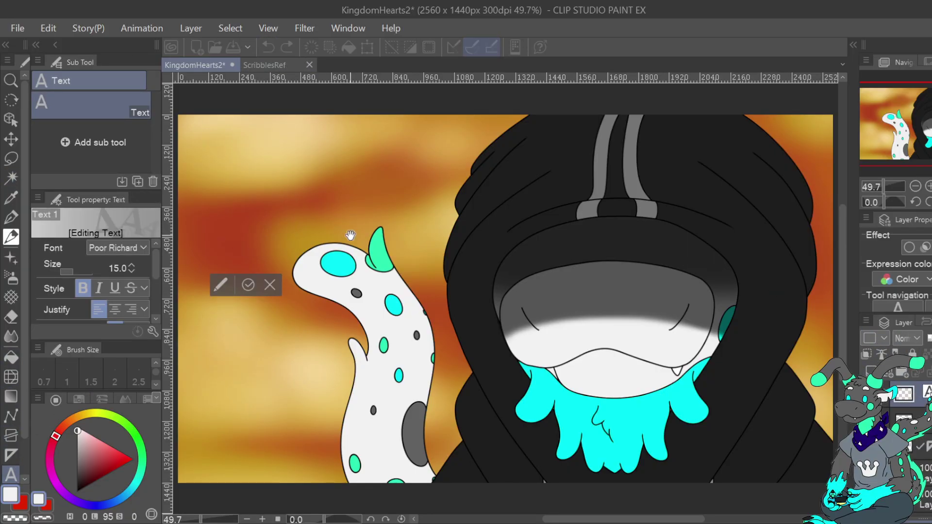
{"action": "type", "text": "1"}
{"action": "left_click_drag", "start_coordinate": [253, 244], "coordinate": [338, 445]}
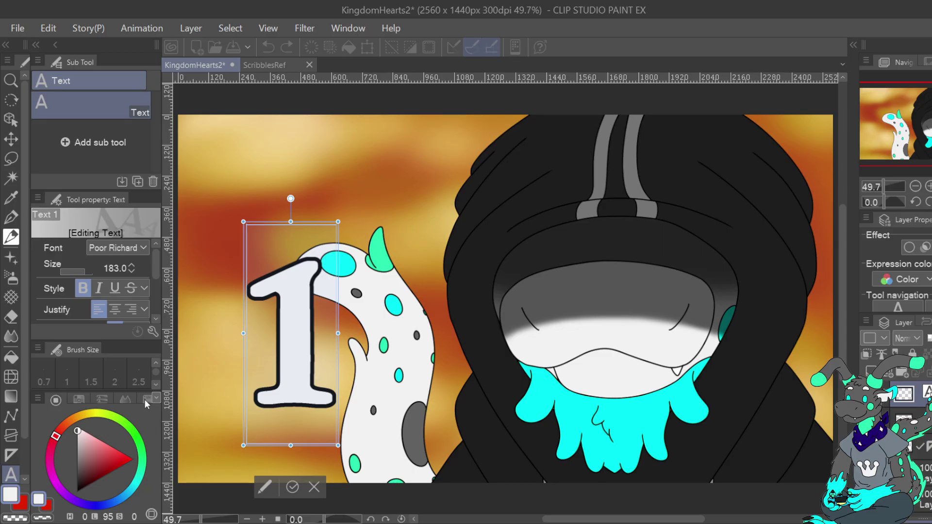
Try the fonts Stencil, Tahoma, Sylfaen, Bookman Old Style and Book Antiqua on the "1" over the tail
{"action": "left_click", "coordinate": [124, 346]}
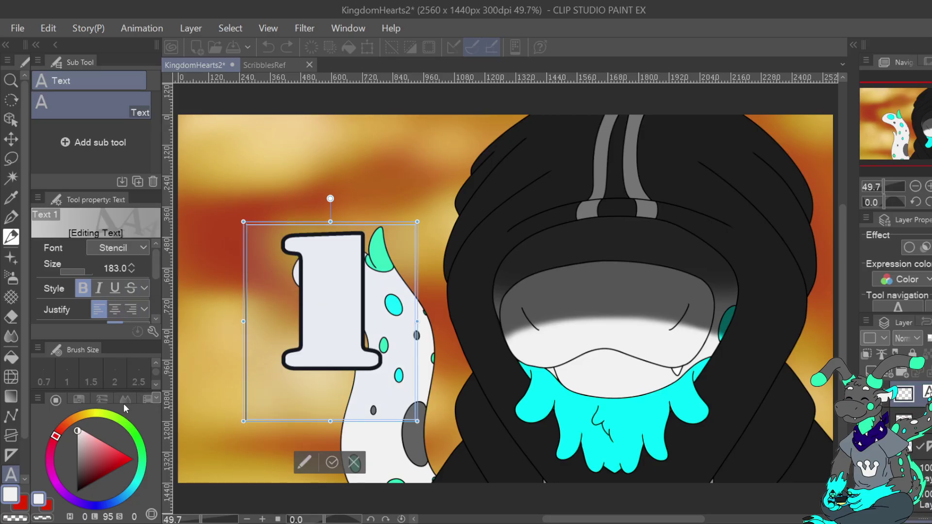
{"action": "key", "text": "Down"}
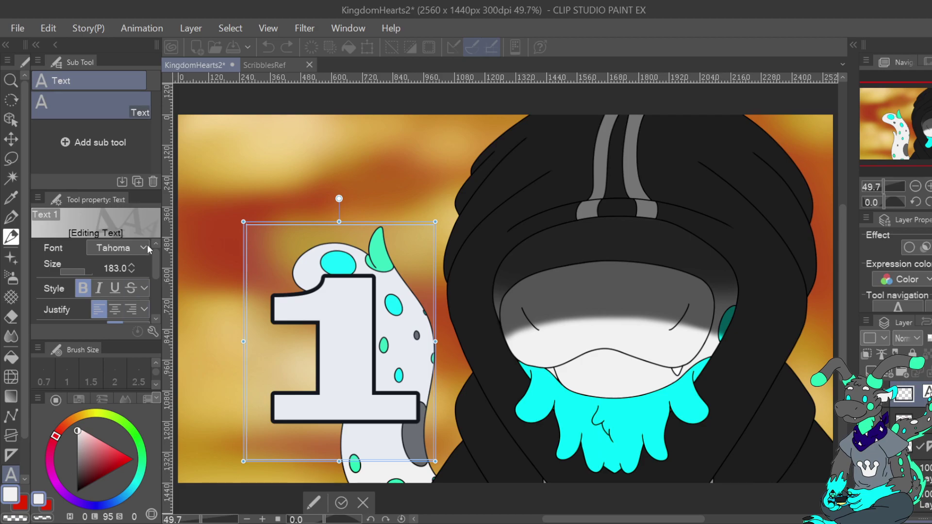
{"action": "key", "text": "Up"}
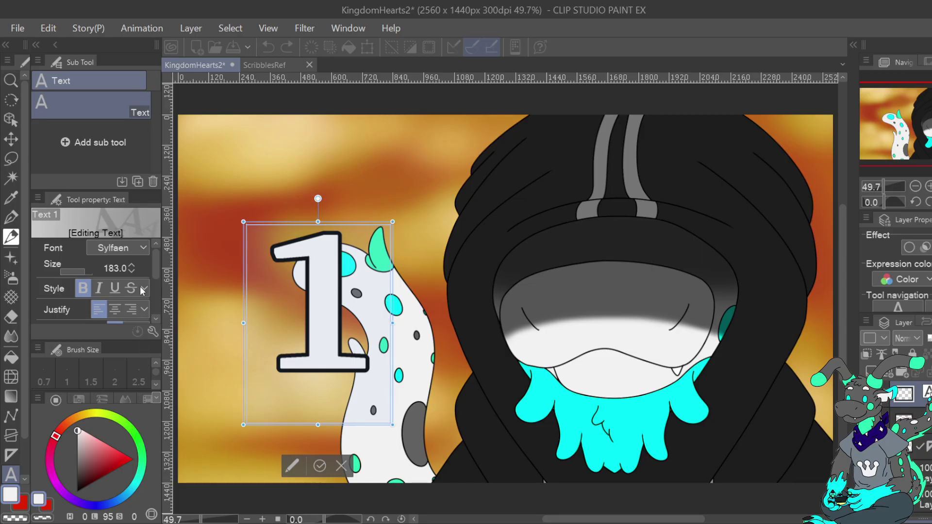
{"action": "left_click", "coordinate": [88, 432]}
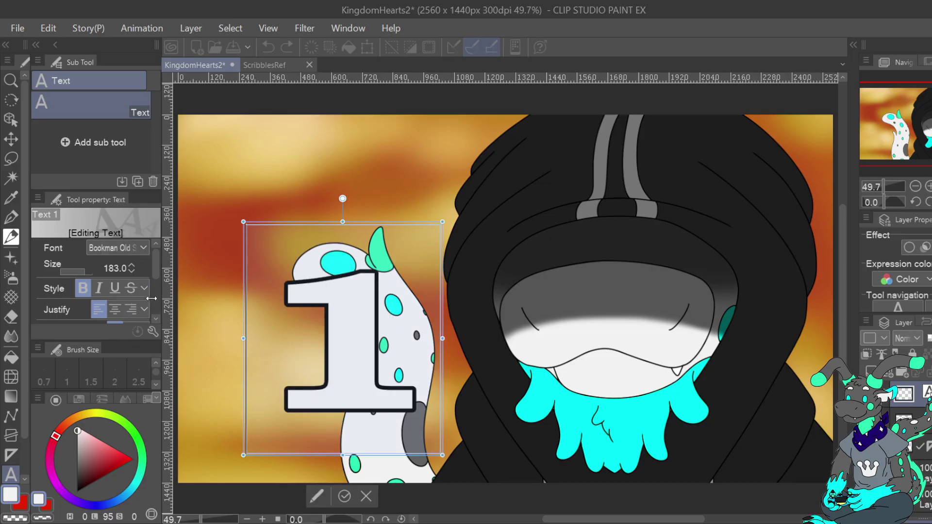
{"action": "left_click", "coordinate": [68, 436]}
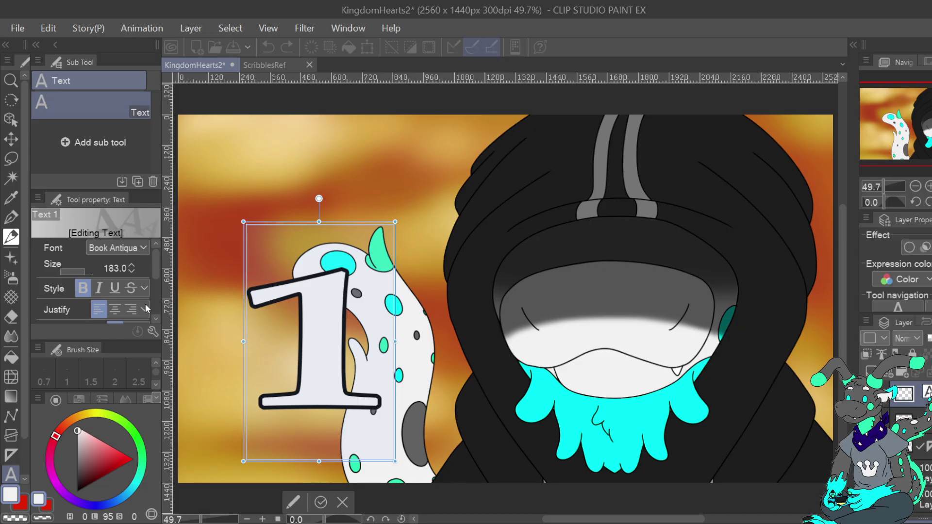
Finish editing the "1" over the tail and delete that text
{"action": "left_click", "coordinate": [30, 23]}
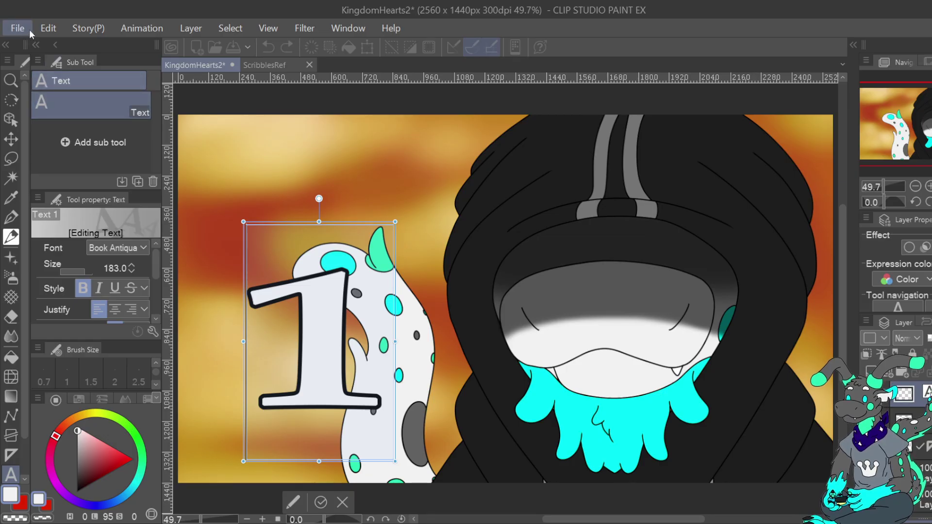
{"action": "left_click", "coordinate": [24, 27]}
{"action": "key", "text": "Escape"}
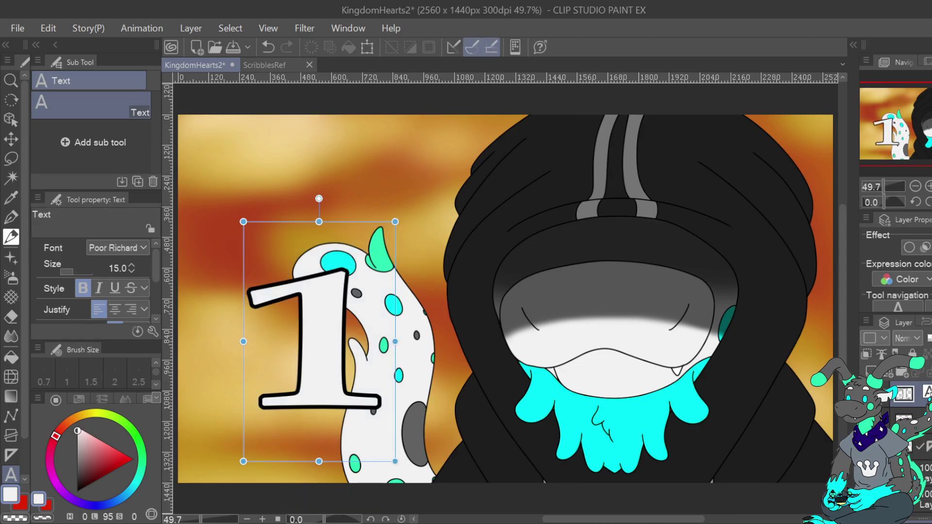
{"action": "key", "text": "Delete"}
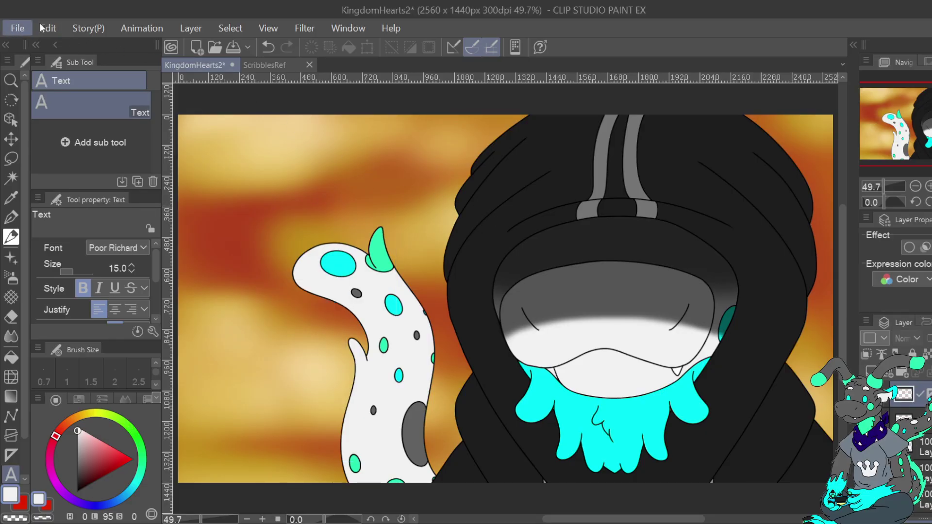
Open the KingdomHearts1 illustration, check the font settings of its "1", and return to KingdomHearts2
{"action": "left_click", "coordinate": [103, 60]}
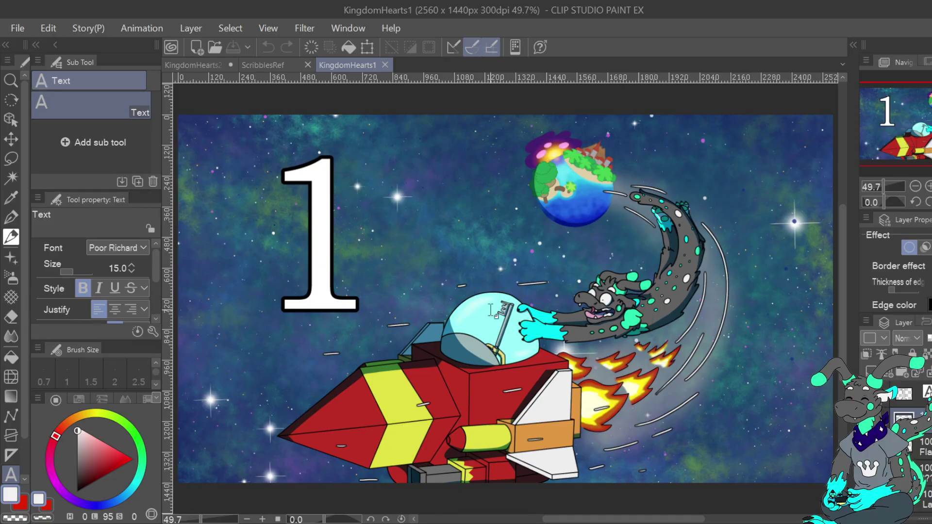
{"action": "left_click", "coordinate": [328, 237]}
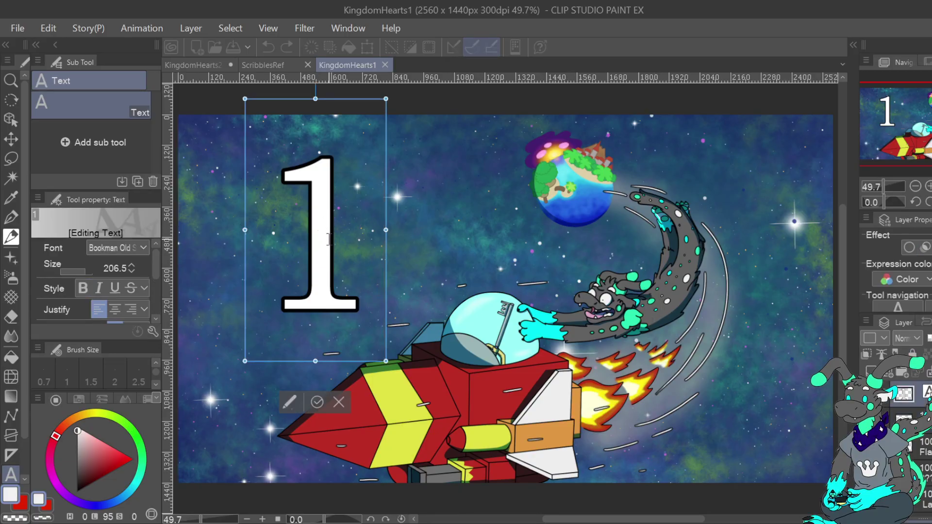
{"action": "left_click", "coordinate": [202, 63]}
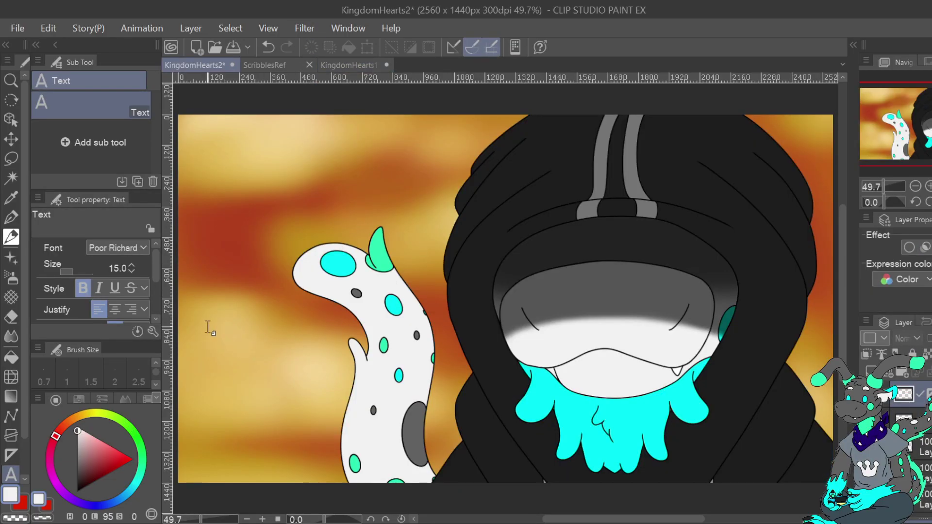
Add the text "1" in Bookman Old Style to the background beside the tail and enlarge it to size 231.1
{"action": "left_click", "coordinate": [239, 224]}
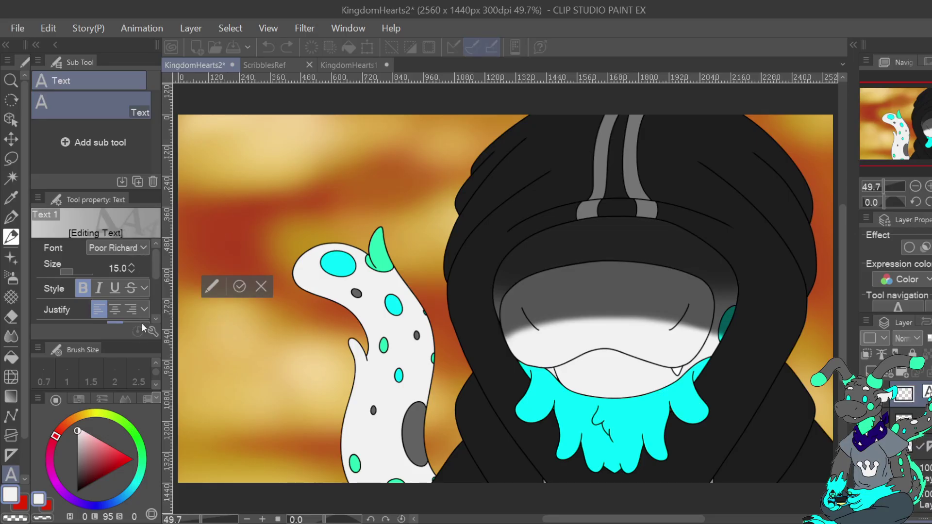
{"action": "left_click", "coordinate": [142, 291]}
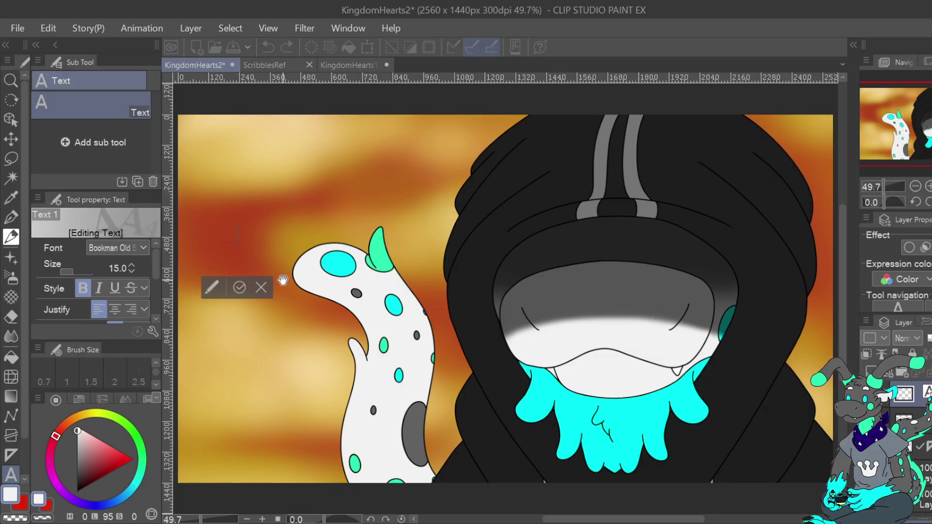
{"action": "type", "text": "1"}
{"action": "left_click_drag", "start_coordinate": [252, 249], "coordinate": [388, 514]}
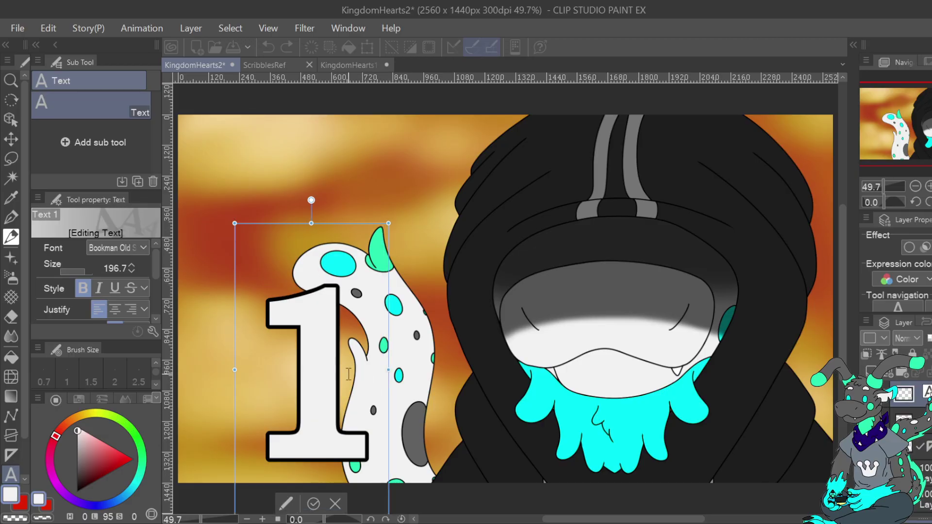
{"action": "left_click_drag", "start_coordinate": [341, 230], "coordinate": [289, 125]}
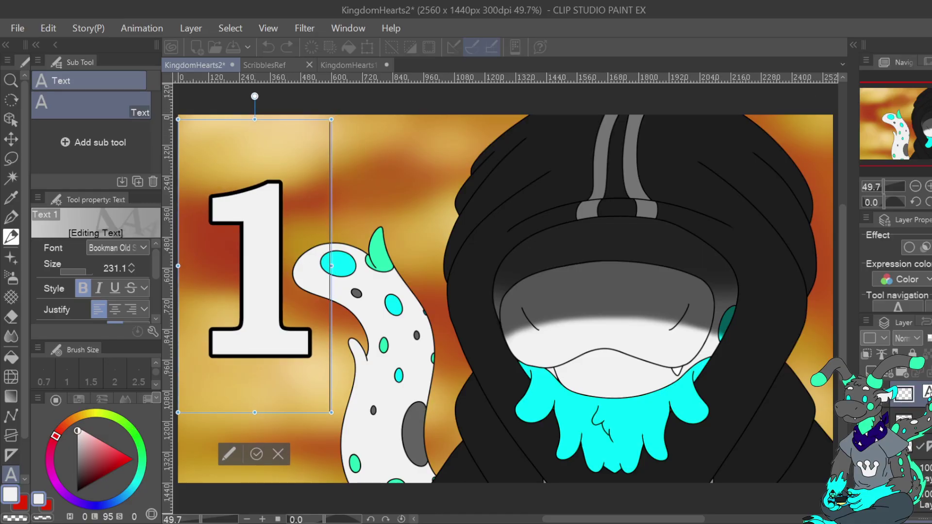
{"action": "left_click_drag", "start_coordinate": [310, 126], "coordinate": [299, 124]}
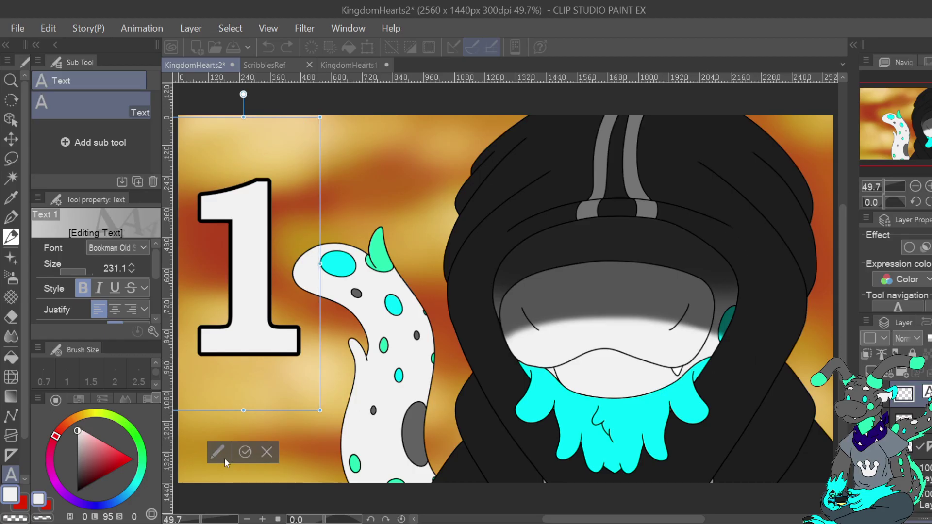
{"action": "left_click", "coordinate": [266, 452]}
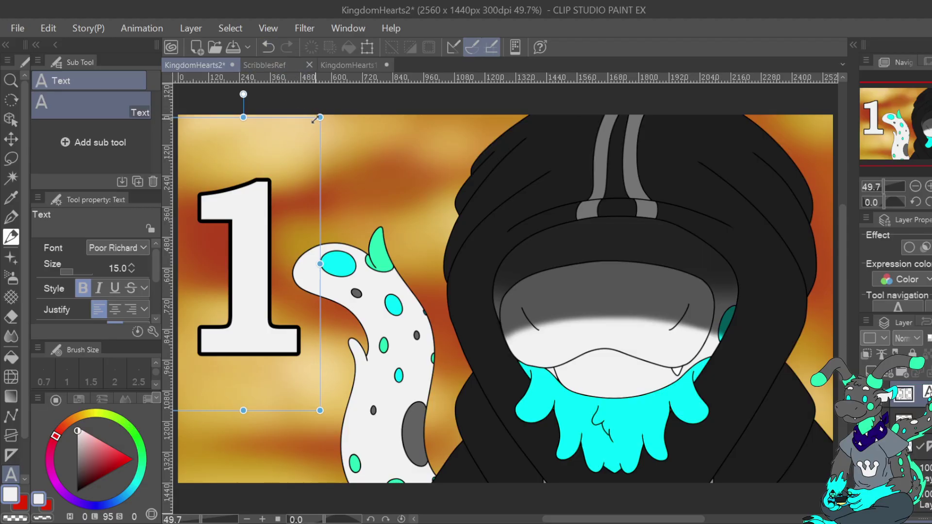
Reposition the large "1" in the upper left of the picture, clear of the tail, and narrow it slightly
{"action": "left_click_drag", "start_coordinate": [304, 122], "coordinate": [344, 127]}
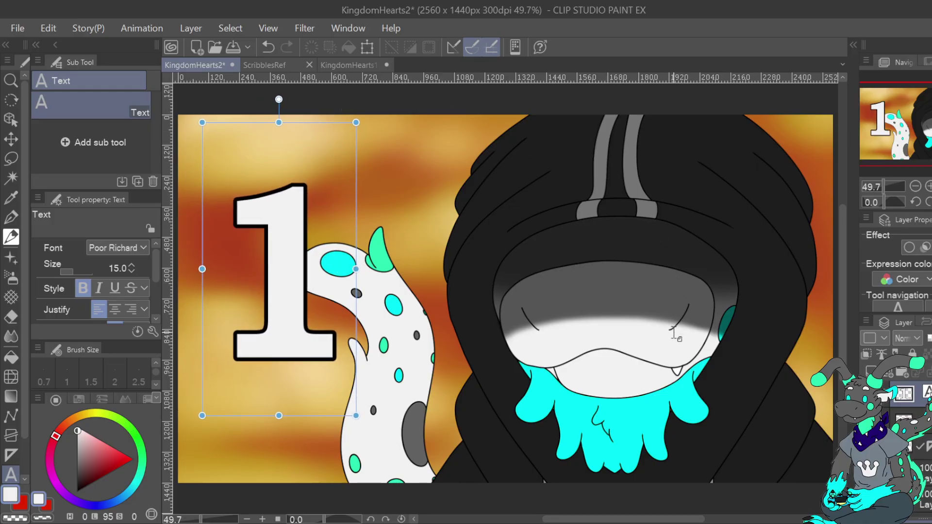
{"action": "left_click_drag", "start_coordinate": [340, 129], "coordinate": [323, 129]}
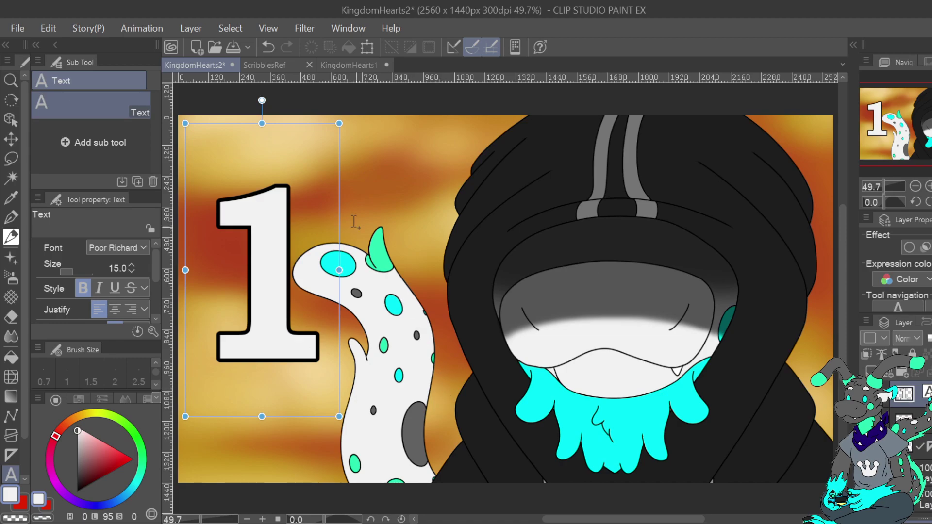
{"action": "mouse_move", "coordinate": [317, 128]}
{"action": "left_mouse_down"}
{"action": "mouse_move", "coordinate": [301, 103]}
{"action": "mouse_move", "coordinate": [301, 148]}
{"action": "mouse_move", "coordinate": [303, 124]}
{"action": "left_mouse_up"}
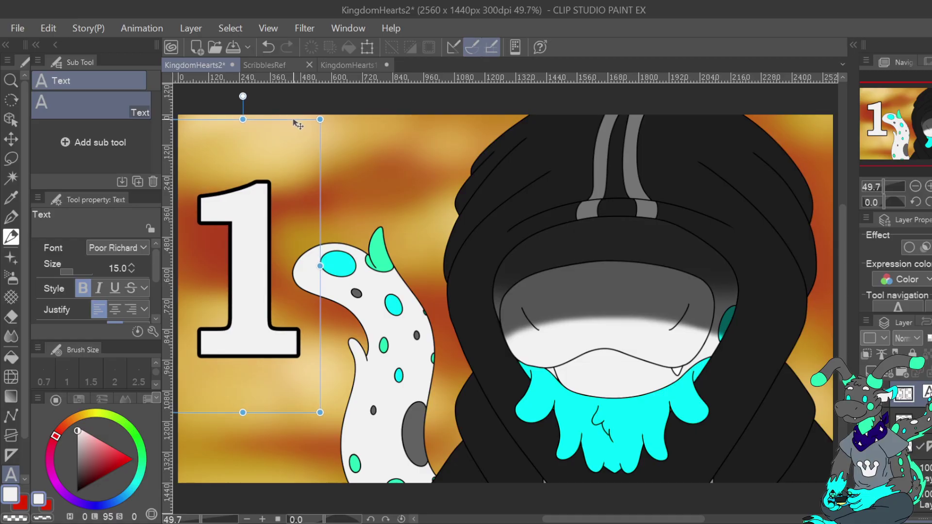
{"action": "left_click_drag", "start_coordinate": [317, 264], "coordinate": [309, 266]}
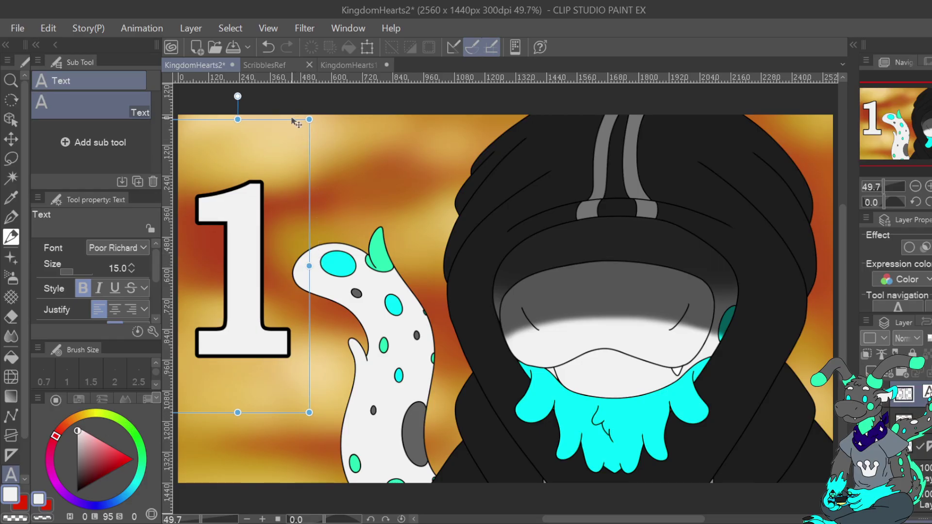
{"action": "left_click_drag", "start_coordinate": [293, 119], "coordinate": [294, 122]}
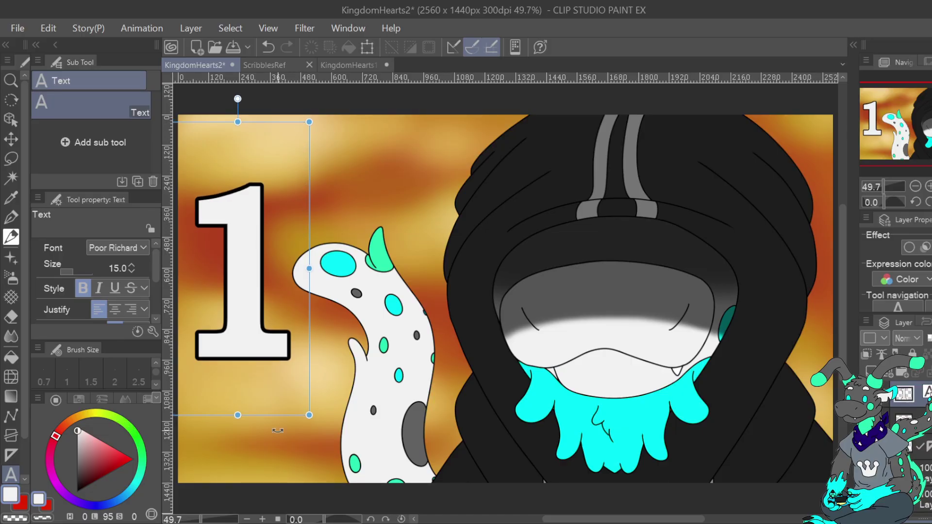
Paint shadows along the cloak's lower folds on the Multiply layer, using the background's orange and the Turnip pen at size 46
{"action": "left_click", "coordinate": [925, 473]}
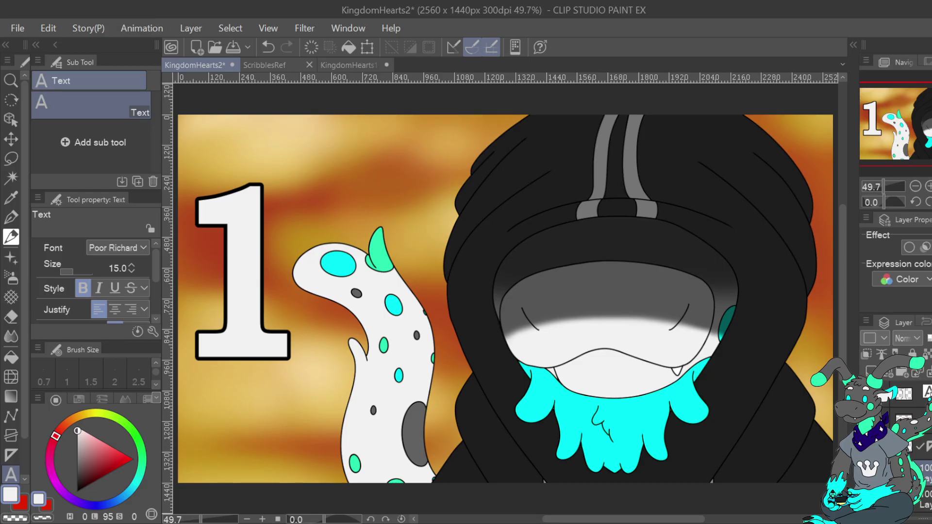
{"action": "scroll", "coordinate": [911, 437], "scroll_direction": "down", "scroll_amount": 4}
{"action": "scroll", "coordinate": [917, 437], "scroll_direction": "up", "scroll_amount": 1}
{"action": "left_click", "coordinate": [920, 460]}
{"action": "left_click", "coordinate": [920, 486]}
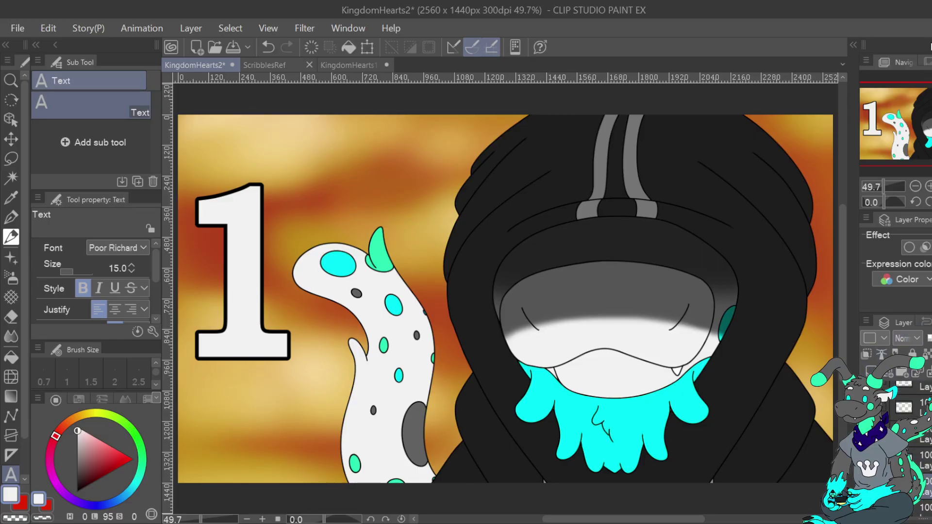
{"action": "right_click", "coordinate": [342, 319]}
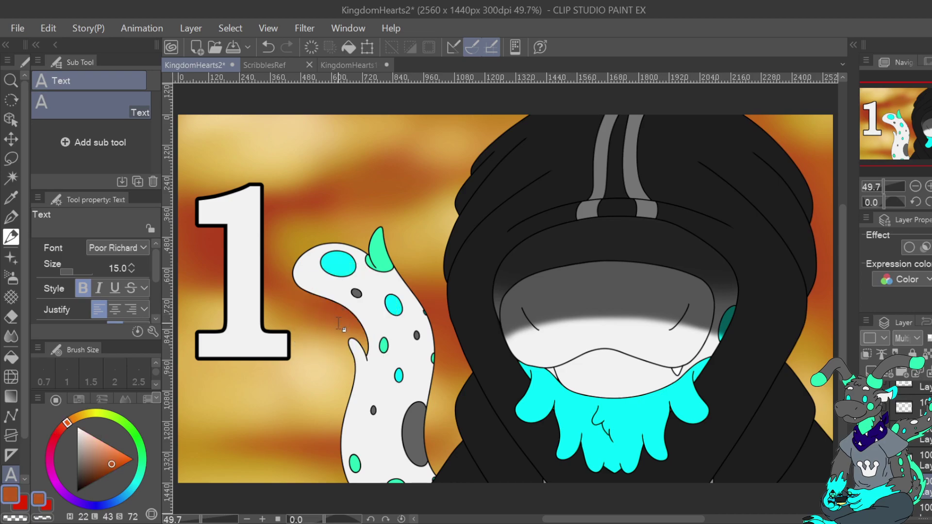
{"action": "left_click", "coordinate": [14, 219]}
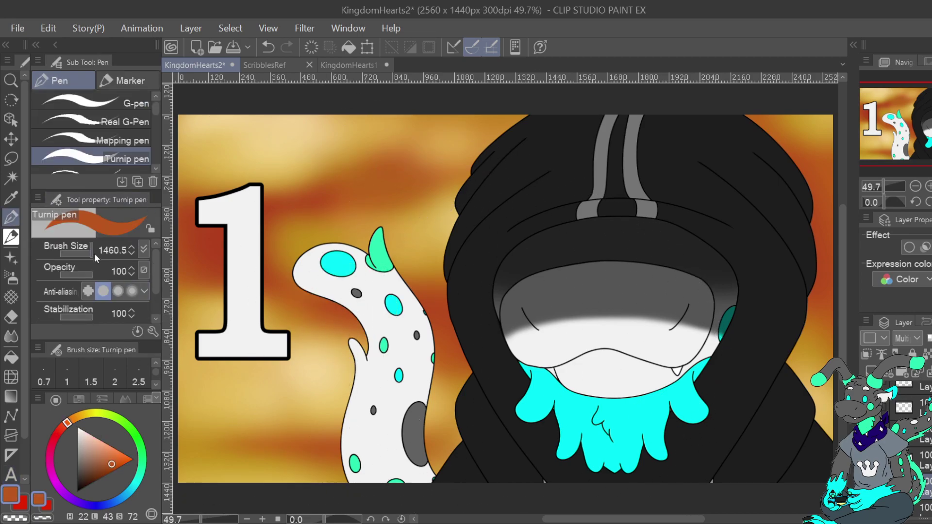
{"action": "left_click_drag", "start_coordinate": [83, 252], "coordinate": [78, 254]}
{"action": "left_click_drag", "start_coordinate": [473, 380], "coordinate": [551, 494]}
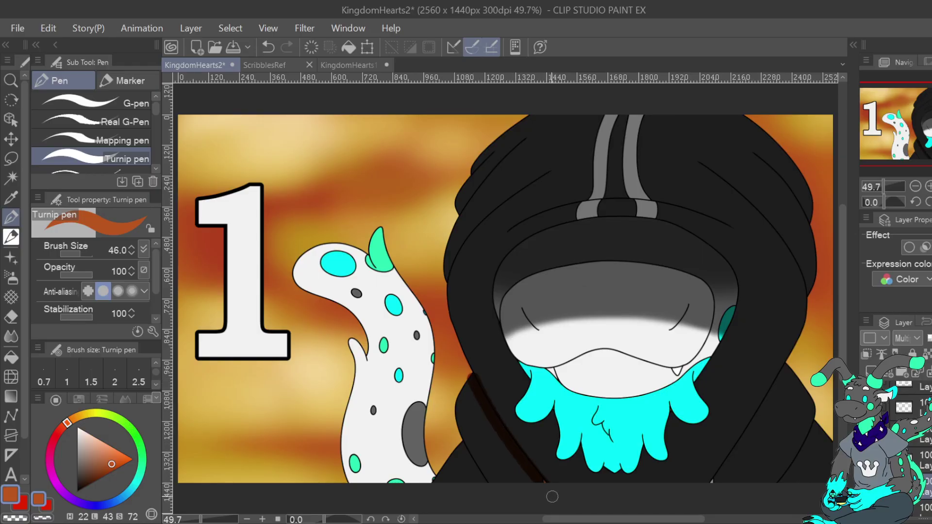
{"action": "left_click_drag", "start_coordinate": [461, 445], "coordinate": [488, 481]}
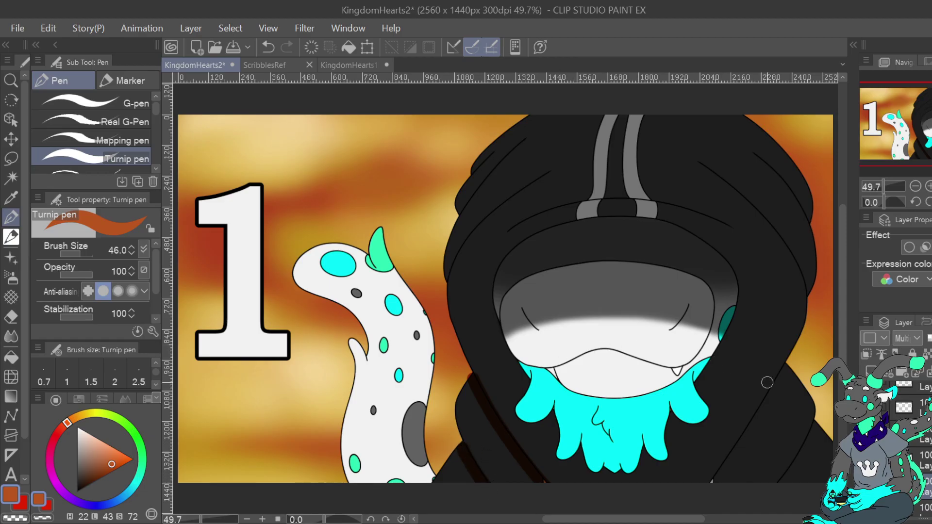
{"action": "left_click_drag", "start_coordinate": [722, 478], "coordinate": [785, 356]}
{"action": "left_click_drag", "start_coordinate": [791, 488], "coordinate": [818, 412]}
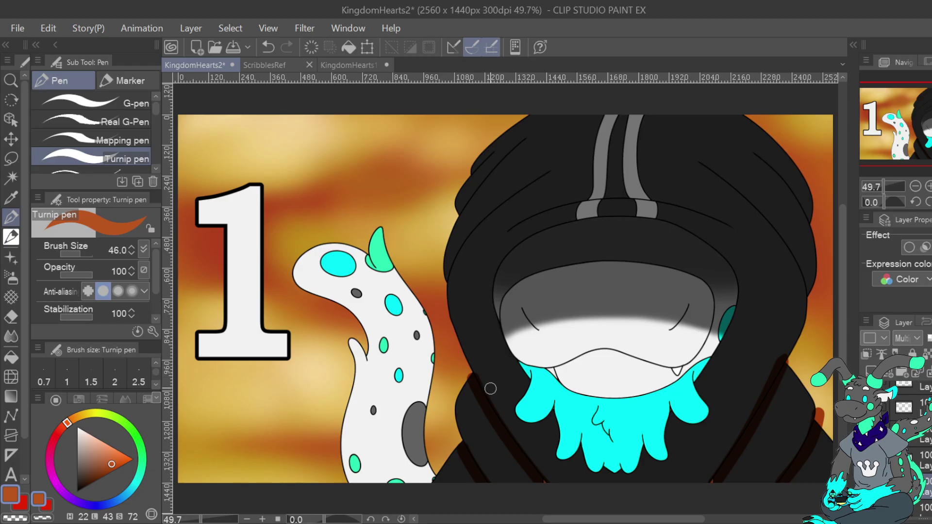
Try orange shadow strokes along the tail's outer left edge and under its curved tip, and undo each one
{"action": "left_click_drag", "start_coordinate": [350, 488], "coordinate": [348, 339]}
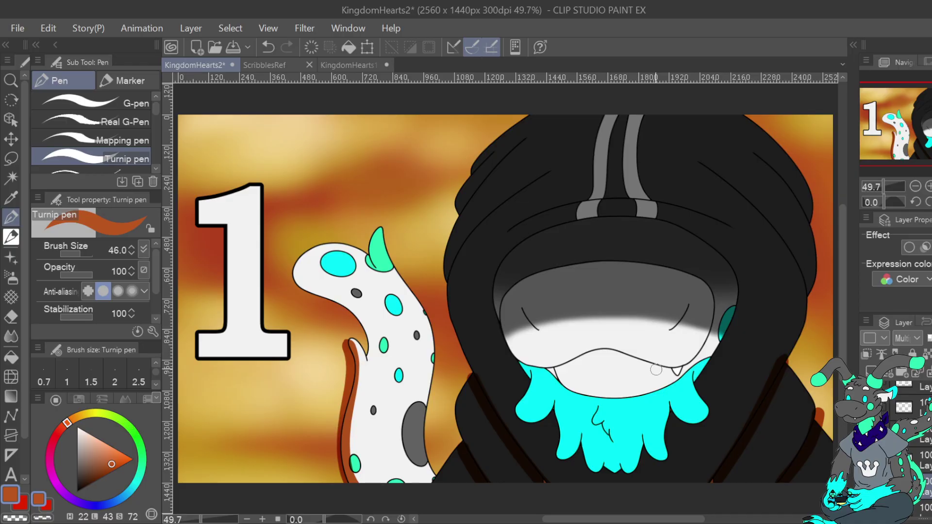
{"action": "left_click", "coordinate": [267, 47]}
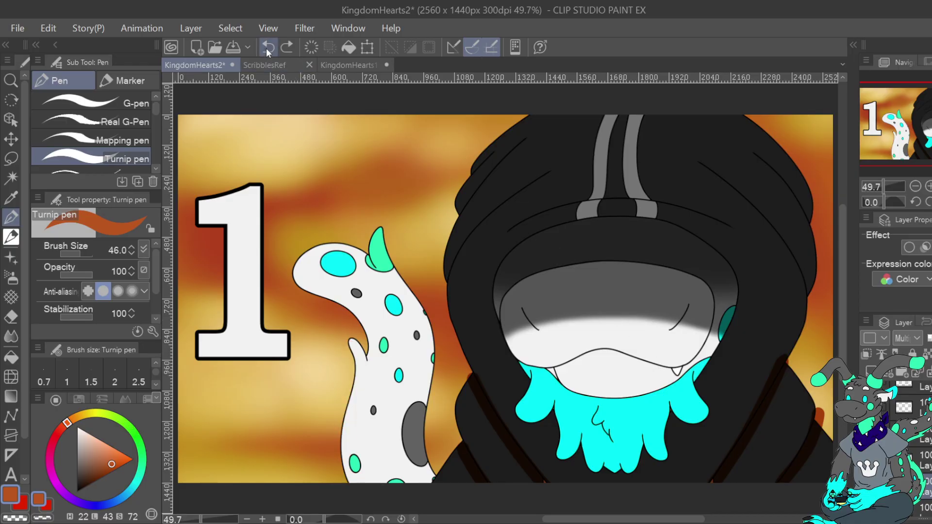
{"action": "mouse_move", "coordinate": [365, 353]}
{"action": "left_mouse_down"}
{"action": "mouse_move", "coordinate": [365, 326]}
{"action": "mouse_move", "coordinate": [307, 296]}
{"action": "left_mouse_up"}
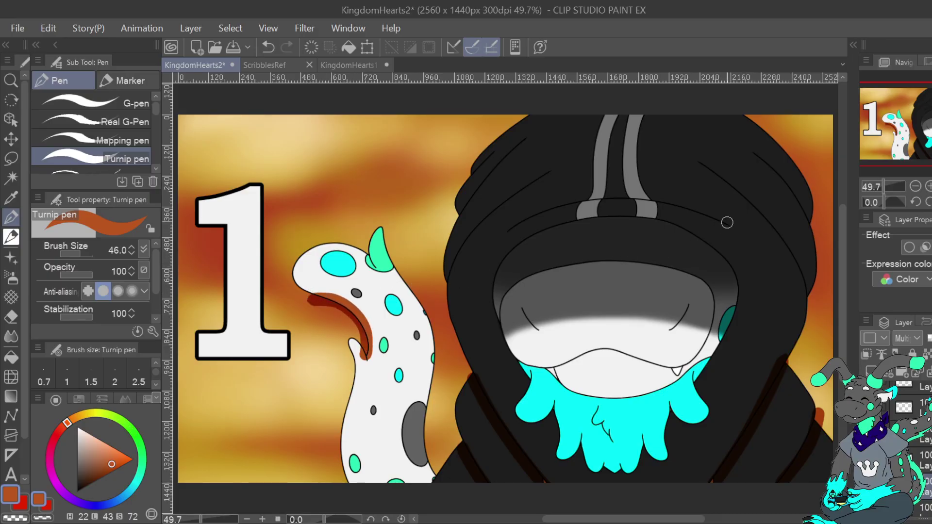
{"action": "left_click", "coordinate": [275, 48]}
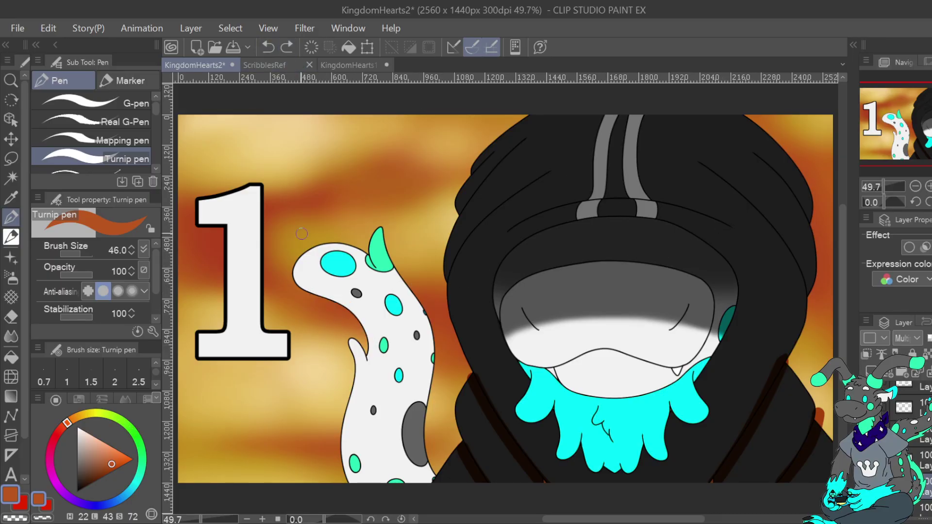
Shade the tail's left edge, the underside of its curved tip and the mouth line with neutral grey of luminosity 79
{"action": "right_click", "coordinate": [375, 380]}
{"action": "left_click_drag", "start_coordinate": [80, 427], "coordinate": [73, 462]}
{"action": "mouse_move", "coordinate": [353, 483]}
{"action": "left_mouse_down"}
{"action": "mouse_move", "coordinate": [340, 432]}
{"action": "mouse_move", "coordinate": [356, 358]}
{"action": "mouse_move", "coordinate": [344, 340]}
{"action": "left_mouse_up"}
{"action": "left_click", "coordinate": [268, 47]}
{"action": "left_click_drag", "start_coordinate": [78, 457], "coordinate": [77, 439]}
{"action": "mouse_move", "coordinate": [350, 481]}
{"action": "left_mouse_down"}
{"action": "mouse_move", "coordinate": [355, 359]}
{"action": "mouse_move", "coordinate": [347, 338]}
{"action": "mouse_move", "coordinate": [367, 354]}
{"action": "mouse_move", "coordinate": [362, 327]}
{"action": "mouse_move", "coordinate": [335, 301]}
{"action": "mouse_move", "coordinate": [291, 287]}
{"action": "left_mouse_up"}
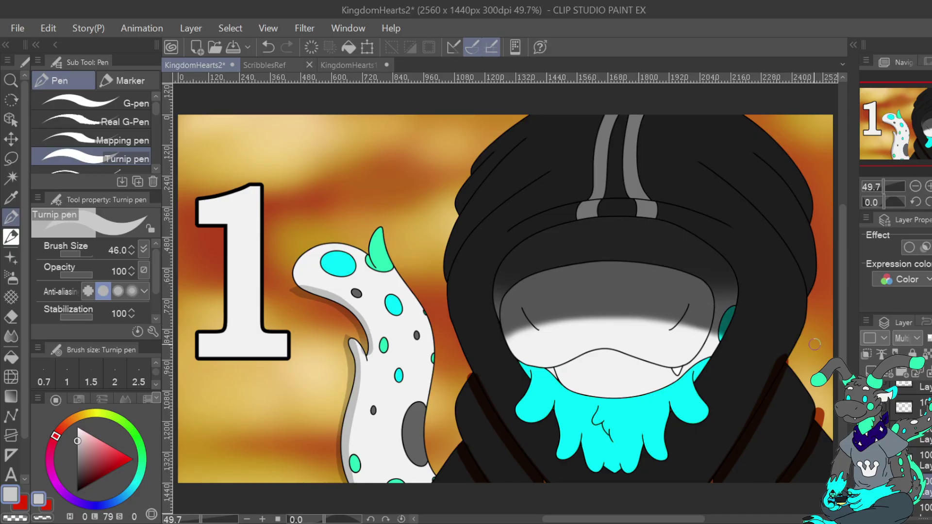
{"action": "mouse_move", "coordinate": [555, 371]}
{"action": "left_mouse_down"}
{"action": "mouse_move", "coordinate": [590, 355]}
{"action": "mouse_move", "coordinate": [640, 365]}
{"action": "mouse_move", "coordinate": [719, 347]}
{"action": "mouse_move", "coordinate": [711, 350]}
{"action": "left_mouse_up"}
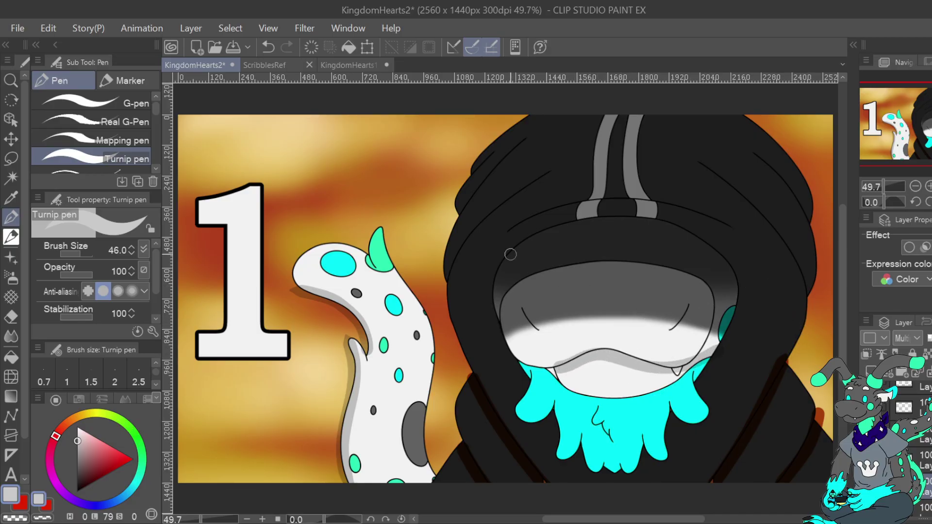
Undo the mouth-line shading and paint grey shadows at both outer corners of the mouth
{"action": "key", "text": "ctrl+z"}
{"action": "left_click_drag", "start_coordinate": [679, 378], "coordinate": [718, 351]}
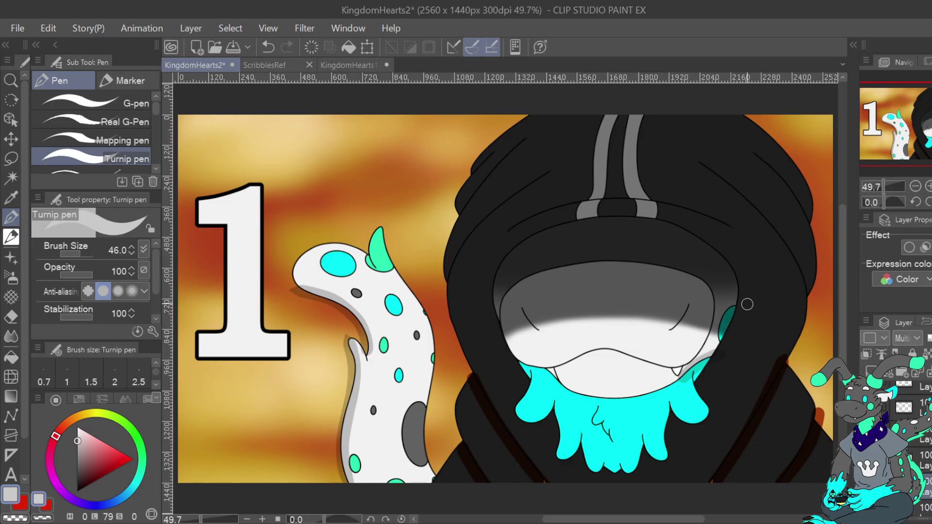
{"action": "left_click_drag", "start_coordinate": [553, 375], "coordinate": [547, 369]}
Shade the undersides of the cyan fur tufts below the chin with a darker teal of H 179, L 36, S 100
{"action": "left_click", "coordinate": [547, 397], "text": "alt"}
{"action": "left_click_drag", "start_coordinate": [134, 458], "coordinate": [118, 468]}
{"action": "left_click_drag", "start_coordinate": [556, 403], "coordinate": [525, 427]}
{"action": "mouse_move", "coordinate": [582, 437]}
{"action": "left_mouse_down"}
{"action": "mouse_move", "coordinate": [570, 457]}
{"action": "mouse_move", "coordinate": [589, 443]}
{"action": "mouse_move", "coordinate": [604, 447]}
{"action": "mouse_move", "coordinate": [600, 472]}
{"action": "left_mouse_up"}
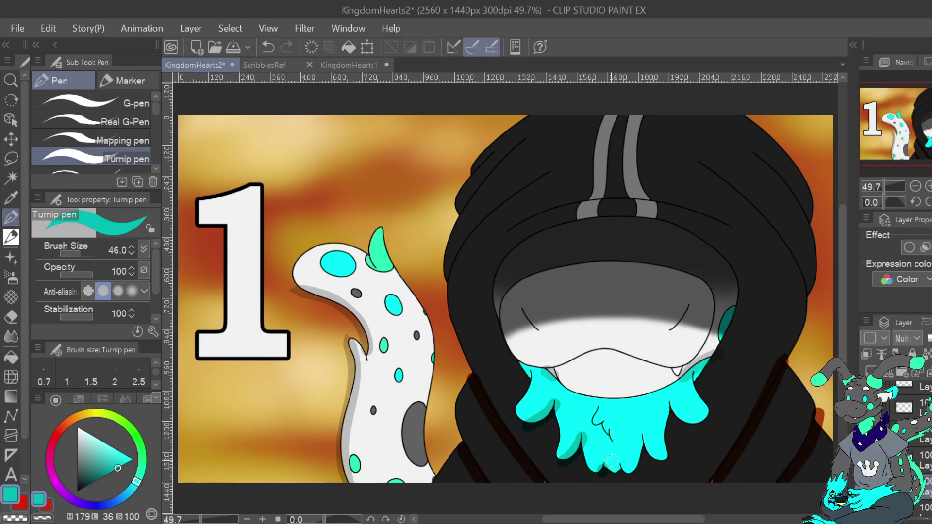
{"action": "left_click_drag", "start_coordinate": [643, 450], "coordinate": [637, 474]}
{"action": "mouse_move", "coordinate": [663, 437]}
{"action": "left_mouse_down"}
{"action": "mouse_move", "coordinate": [653, 466]}
{"action": "mouse_move", "coordinate": [666, 455]}
{"action": "left_mouse_up"}
{"action": "left_click_drag", "start_coordinate": [672, 407], "coordinate": [706, 420]}
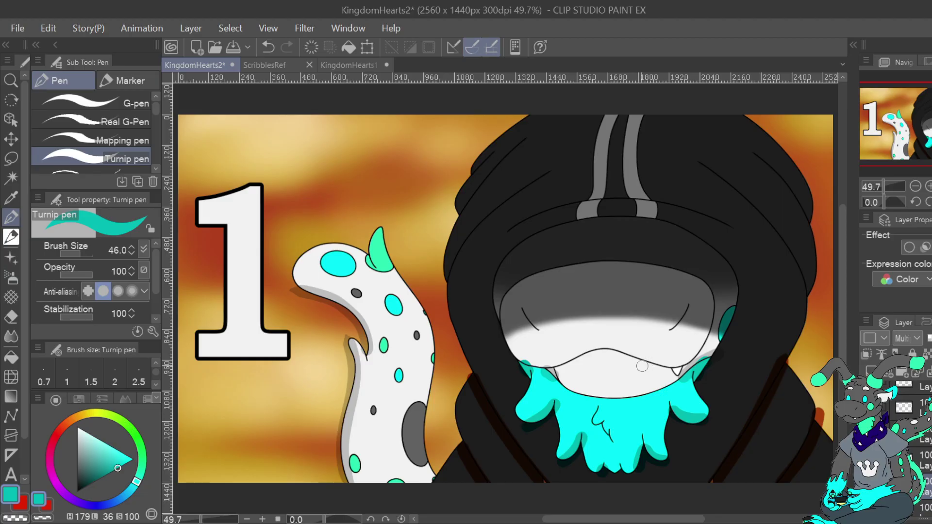
Try orange shadow strokes beneath the cyan fur tufts and undo them all
{"action": "left_click", "coordinate": [146, 399]}
{"action": "left_click", "coordinate": [72, 412]}
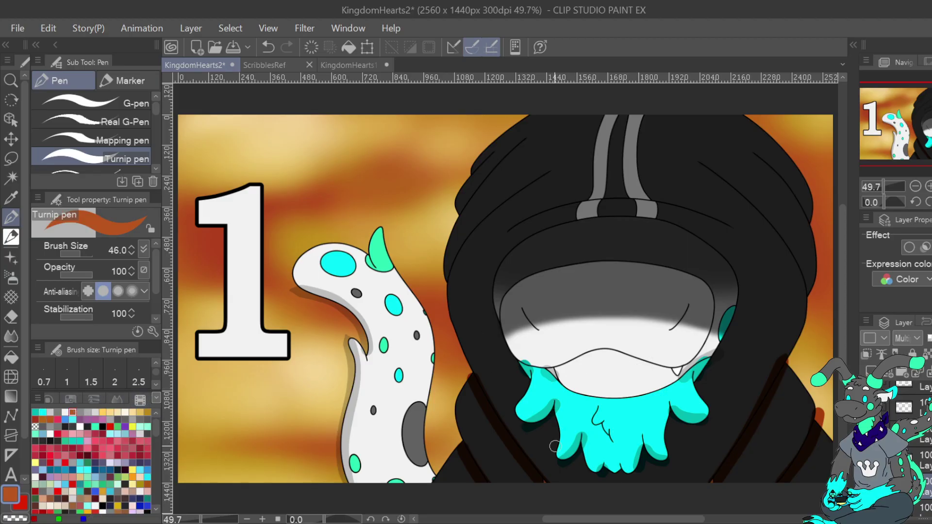
{"action": "left_click_drag", "start_coordinate": [523, 424], "coordinate": [551, 414]}
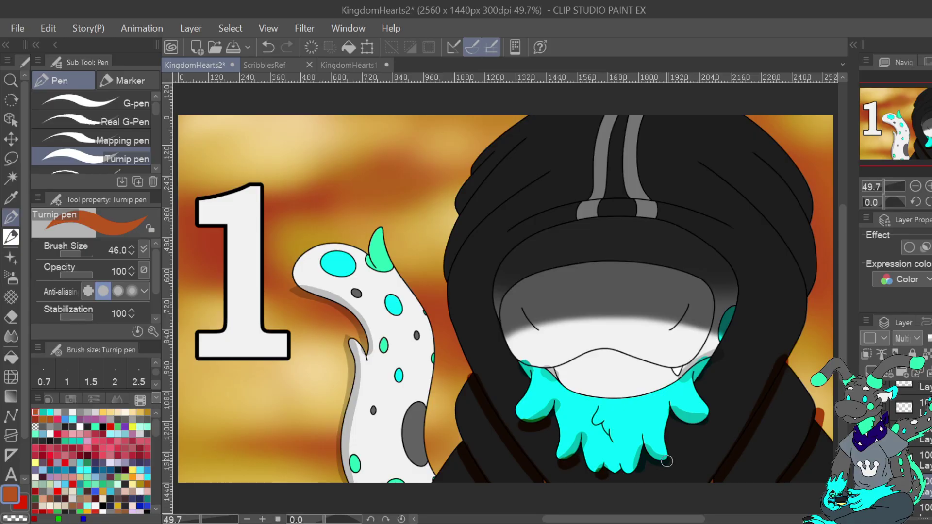
{"action": "left_click_drag", "start_coordinate": [643, 452], "coordinate": [667, 461]}
{"action": "left_click_drag", "start_coordinate": [673, 412], "coordinate": [707, 422]}
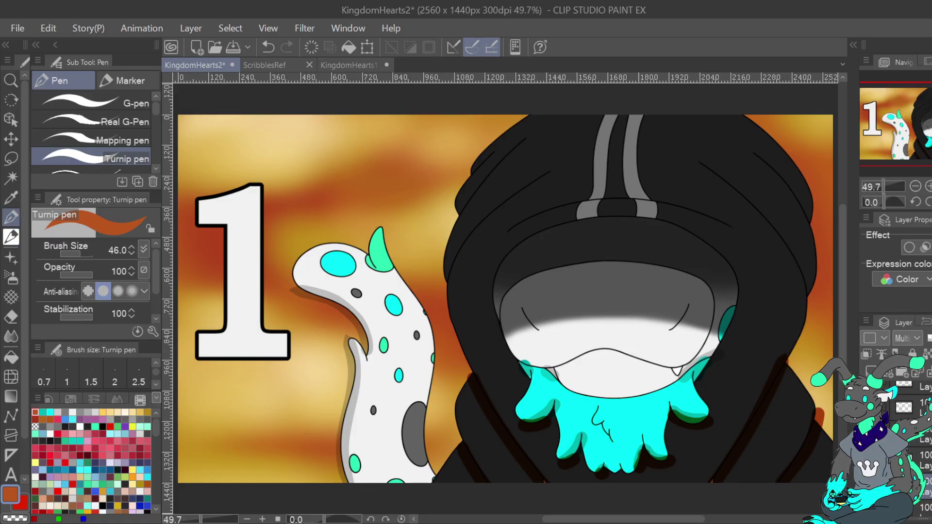
{"action": "left_click", "coordinate": [266, 47]}
{"action": "left_click", "coordinate": [266, 47]}
{"action": "left_click", "coordinate": [267, 47]}
{"action": "left_click", "coordinate": [267, 47]}
{"action": "left_click", "coordinate": [267, 47]}
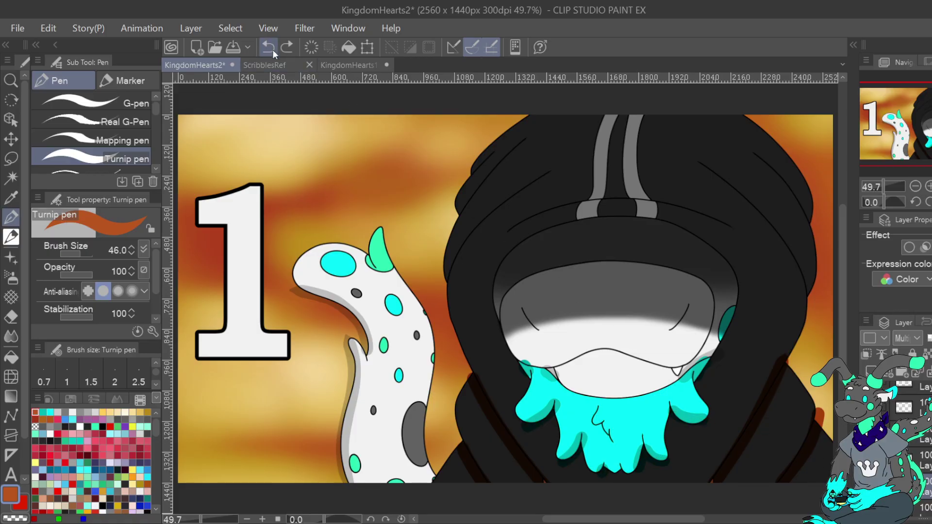
Set the Eyedropper to pick color from layer and return to the Turnip pen
{"action": "left_click", "coordinate": [11, 198]}
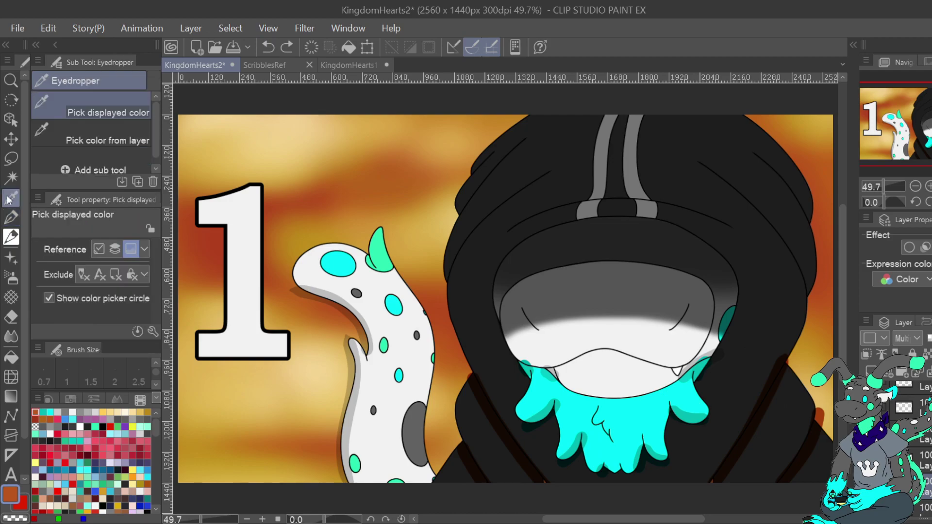
{"action": "left_click", "coordinate": [107, 135]}
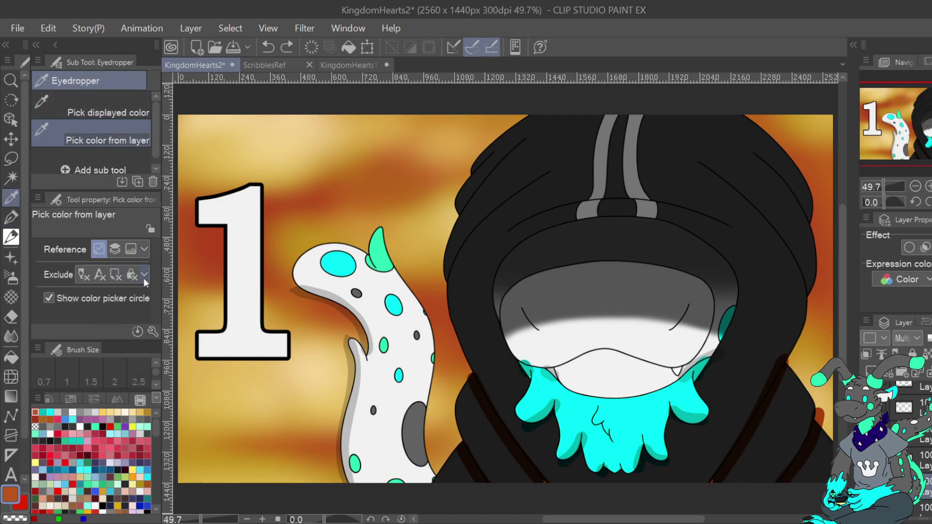
{"action": "left_click", "coordinate": [11, 217]}
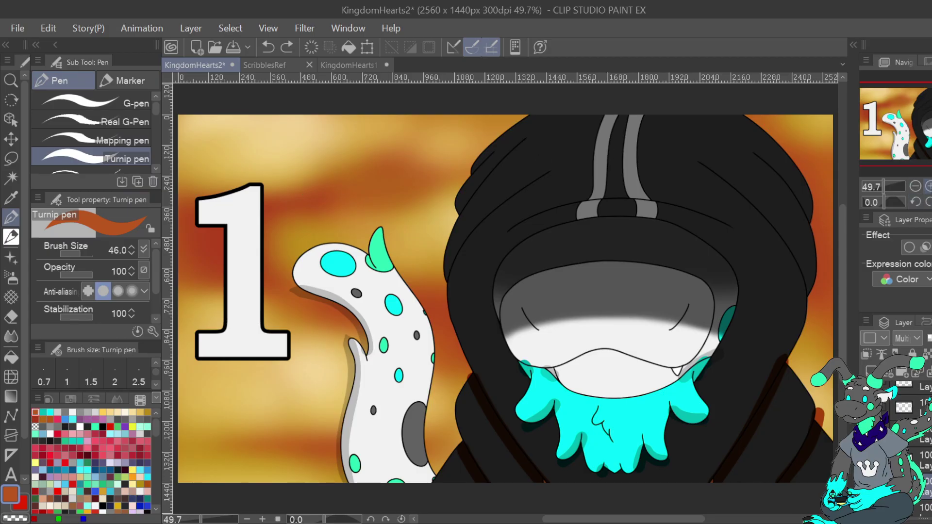
Clip the Multiply shading layer to the layer below so the shadows stay inside the character's shapes
{"action": "left_click", "coordinate": [927, 186]}
{"action": "left_click", "coordinate": [928, 185]}
{"action": "left_click", "coordinate": [928, 186]}
{"action": "left_click_drag", "start_coordinate": [919, 133], "coordinate": [931, 139]}
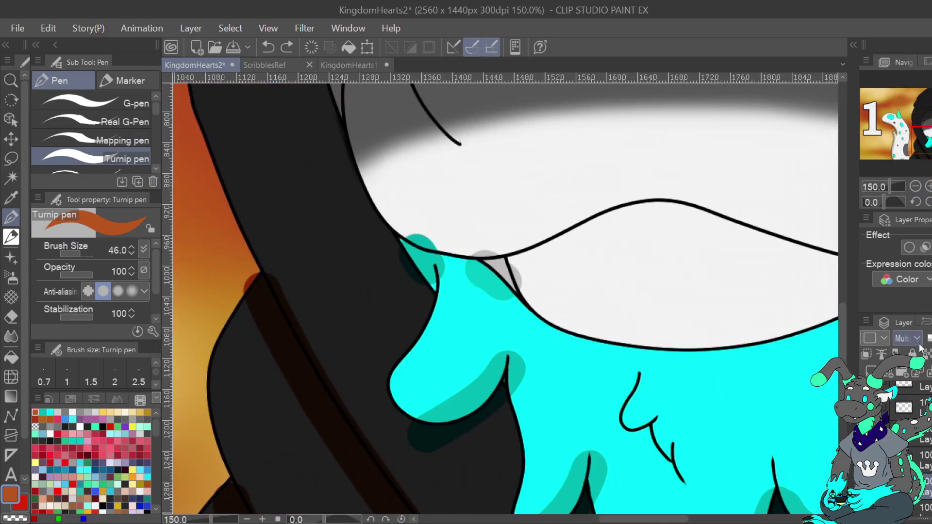
{"action": "scroll", "coordinate": [904, 411], "scroll_direction": "up", "scroll_amount": 2}
{"action": "left_click", "coordinate": [903, 411]}
{"action": "left_click", "coordinate": [867, 355]}
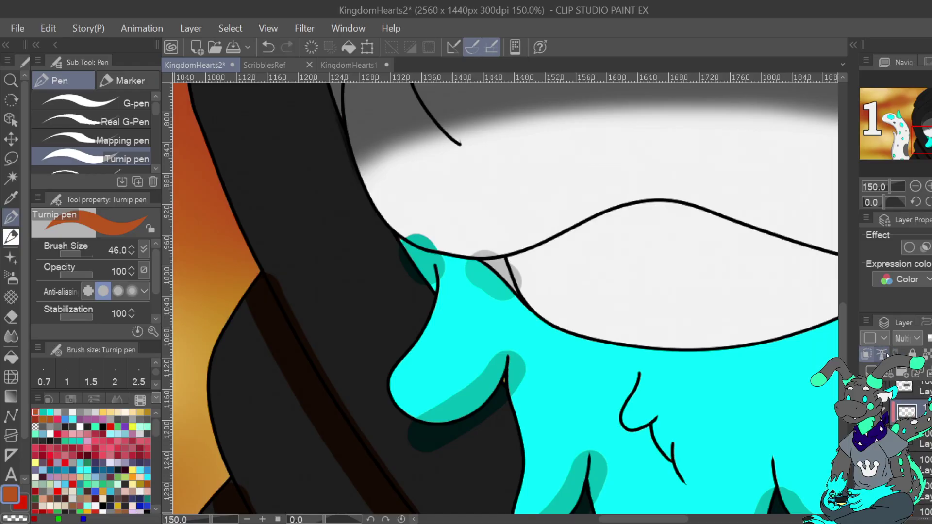
Thin the grey shadow under the tail's curved tip with the Turnip pen at size 21 and transparent colour
{"action": "left_click", "coordinate": [915, 187]}
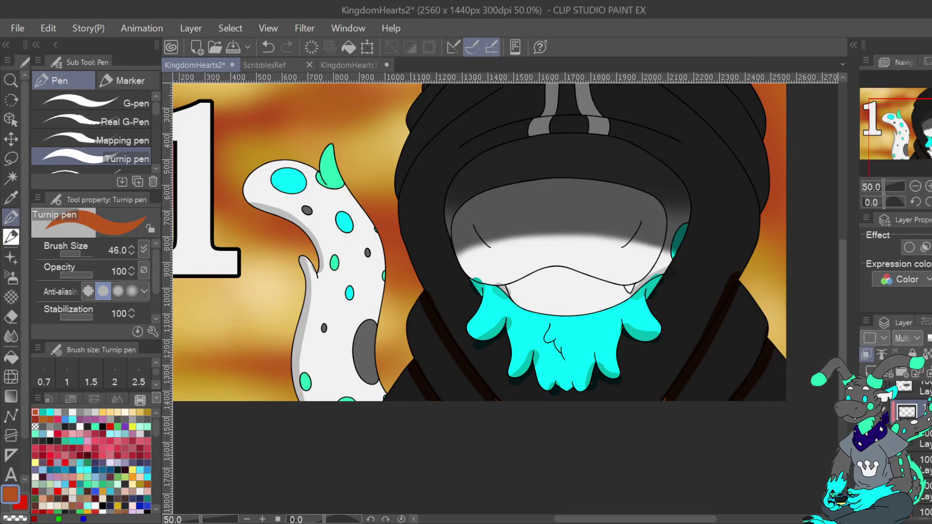
{"action": "scroll", "coordinate": [223, 182], "scroll_direction": "up", "scroll_amount": 5}
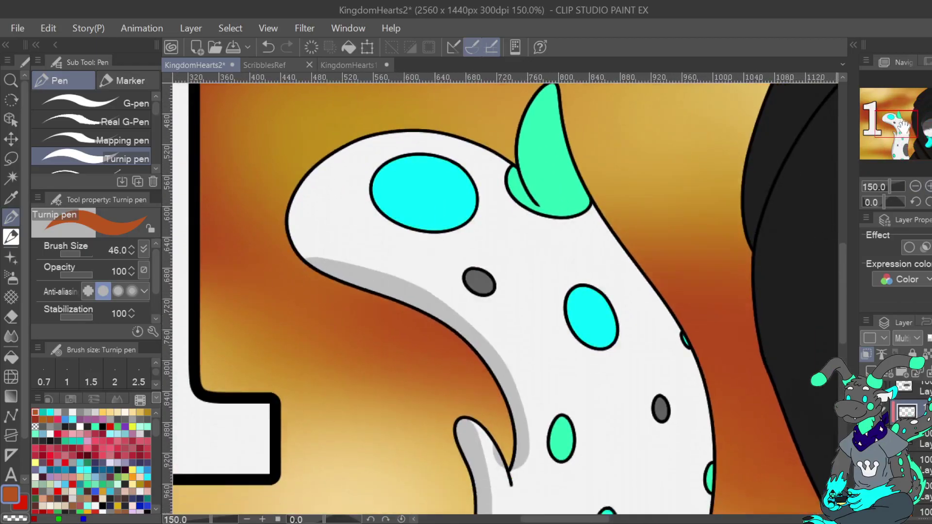
{"action": "left_click_drag", "start_coordinate": [903, 126], "coordinate": [903, 129]}
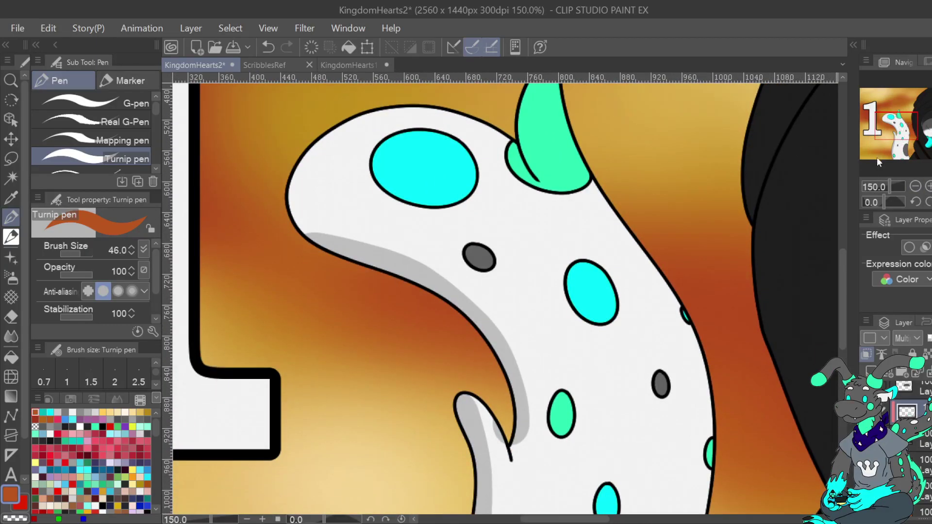
{"action": "left_click_drag", "start_coordinate": [79, 255], "coordinate": [77, 255]}
{"action": "left_click_drag", "start_coordinate": [311, 234], "coordinate": [380, 245]}
{"action": "key", "text": "ctrl+z"}
{"action": "mouse_move", "coordinate": [297, 235]}
{"action": "left_mouse_down"}
{"action": "mouse_move", "coordinate": [409, 254]}
{"action": "mouse_move", "coordinate": [487, 307]}
{"action": "mouse_move", "coordinate": [531, 402]}
{"action": "mouse_move", "coordinate": [533, 427]}
{"action": "mouse_move", "coordinate": [501, 465]}
{"action": "left_mouse_up"}
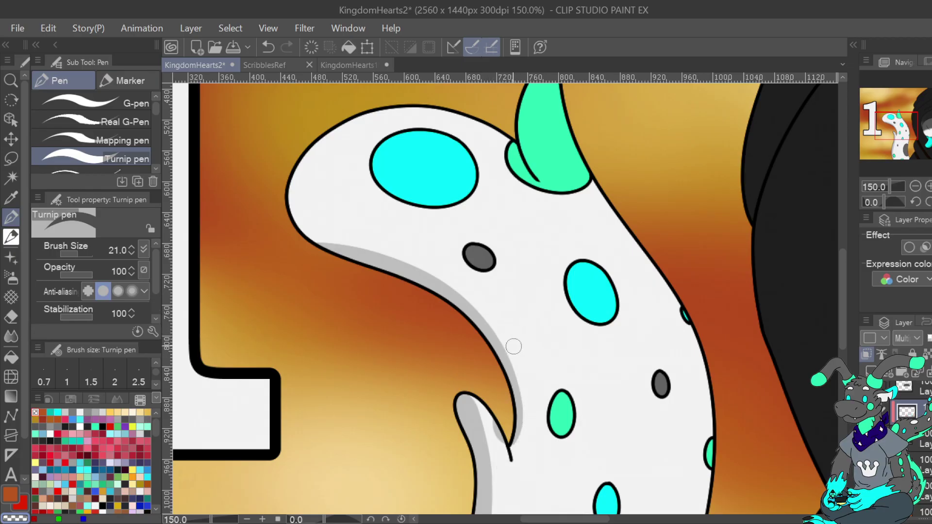
{"action": "mouse_move", "coordinate": [464, 252]}
{"action": "left_mouse_down"}
{"action": "mouse_move", "coordinate": [430, 285]}
{"action": "mouse_move", "coordinate": [495, 346]}
{"action": "mouse_move", "coordinate": [516, 414]}
{"action": "mouse_move", "coordinate": [504, 452]}
{"action": "mouse_move", "coordinate": [499, 409]}
{"action": "left_mouse_up"}
{"action": "left_click_drag", "start_coordinate": [508, 463], "coordinate": [482, 395]}
Narrow the grey shadow along the tail's lower left edge with transparent colour
{"action": "left_click_drag", "start_coordinate": [890, 130], "coordinate": [892, 145]}
{"action": "left_click", "coordinate": [899, 187]}
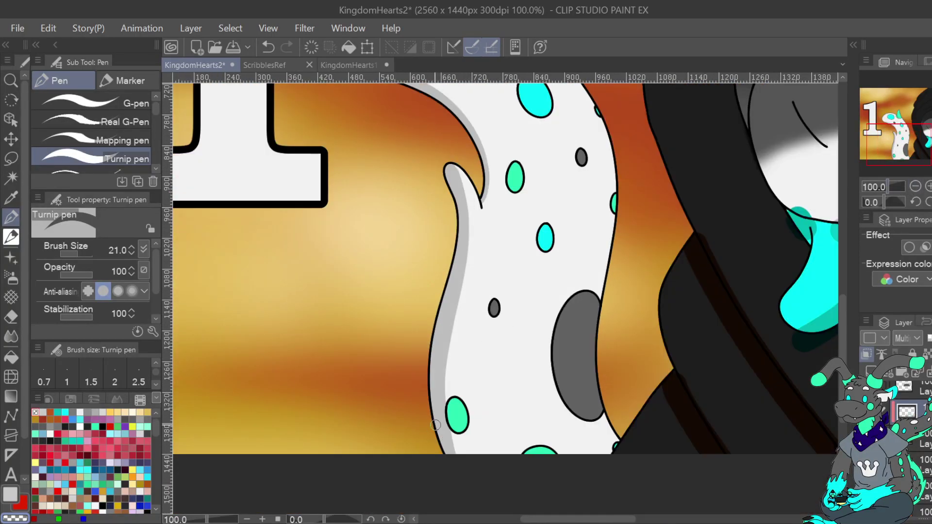
{"action": "mouse_move", "coordinate": [462, 461]}
{"action": "left_mouse_down"}
{"action": "mouse_move", "coordinate": [445, 405]}
{"action": "mouse_move", "coordinate": [473, 233]}
{"action": "mouse_move", "coordinate": [459, 177]}
{"action": "mouse_move", "coordinate": [440, 158]}
{"action": "left_mouse_up"}
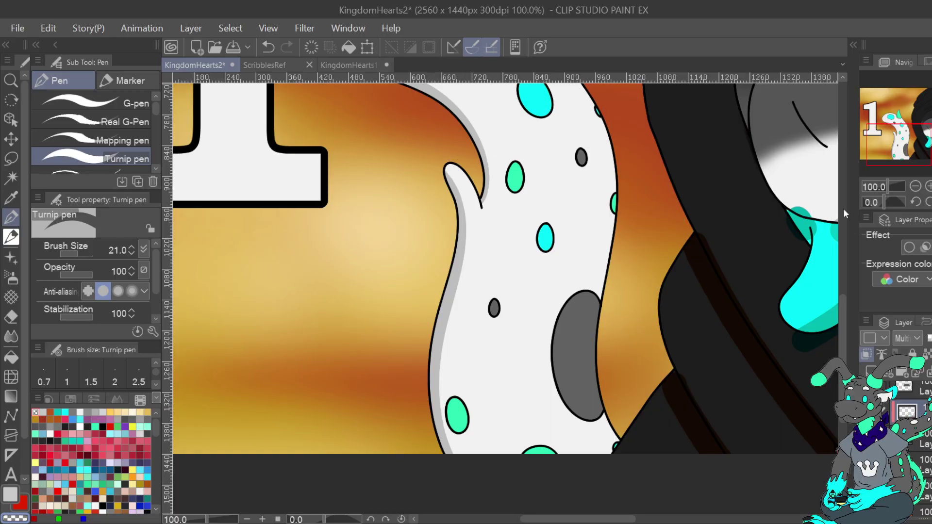
Try erasing and repainting the grey shadow under the tail's curved tip, and undo the strokes
{"action": "left_click_drag", "start_coordinate": [913, 158], "coordinate": [905, 130]}
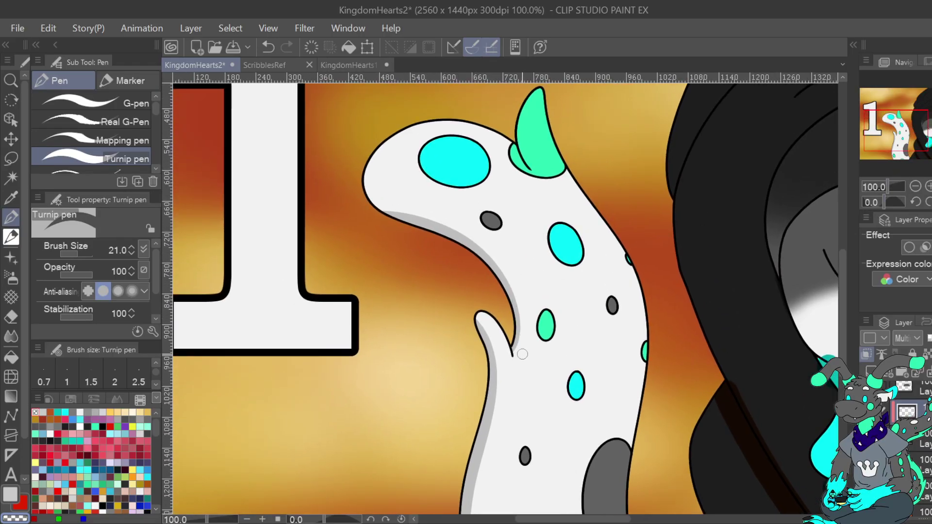
{"action": "left_click_drag", "start_coordinate": [486, 245], "coordinate": [384, 213]}
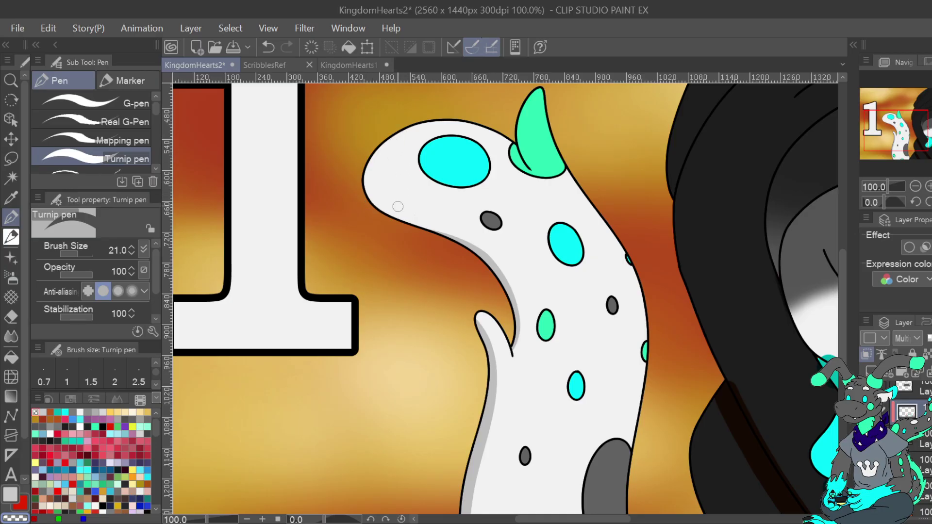
{"action": "left_click", "coordinate": [10, 494]}
{"action": "left_click_drag", "start_coordinate": [509, 352], "coordinate": [515, 341]}
{"action": "left_click_drag", "start_coordinate": [514, 295], "coordinate": [476, 250]}
{"action": "left_click_drag", "start_coordinate": [410, 226], "coordinate": [369, 221]}
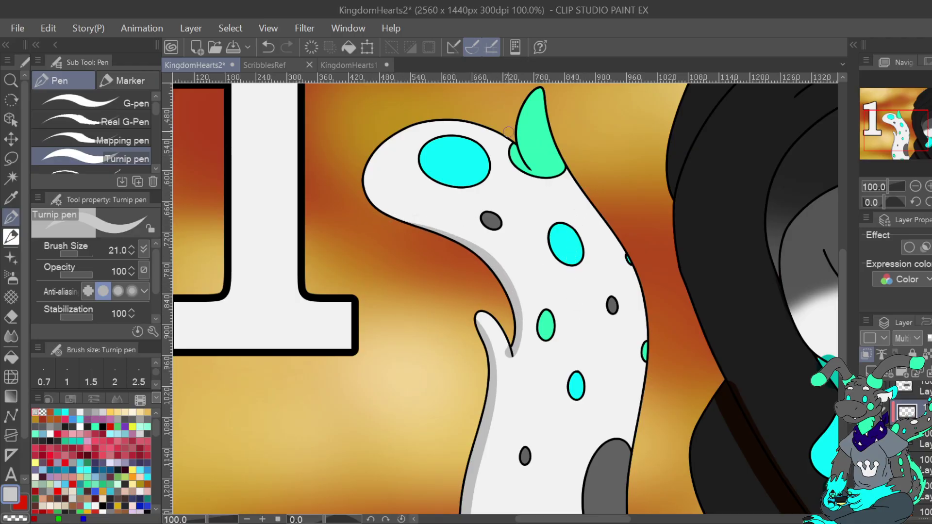
{"action": "left_click", "coordinate": [268, 48]}
{"action": "left_click", "coordinate": [267, 47]}
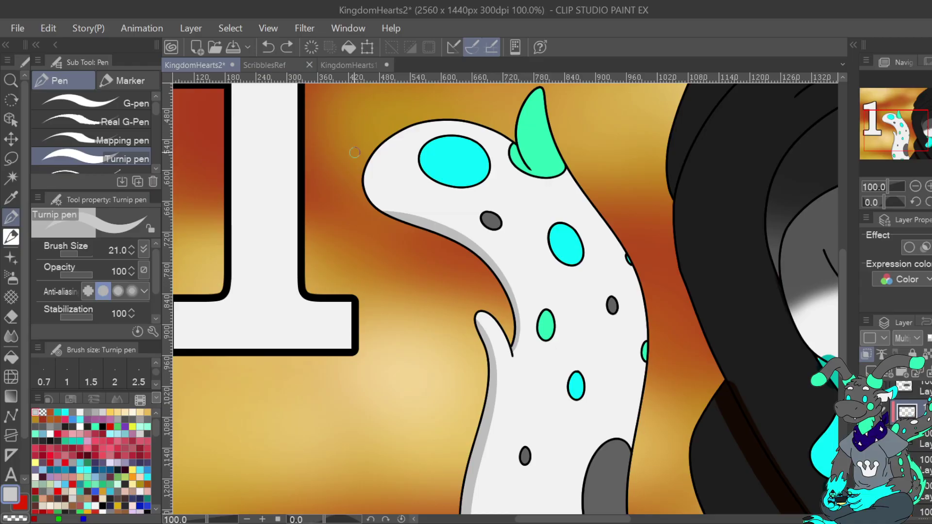
Extend the grey shadow into the notch below the tail's curved tip and trim its edge with transparent colour
{"action": "mouse_move", "coordinate": [497, 273]}
{"action": "left_mouse_down"}
{"action": "mouse_move", "coordinate": [516, 313]}
{"action": "mouse_move", "coordinate": [509, 355]}
{"action": "left_mouse_up"}
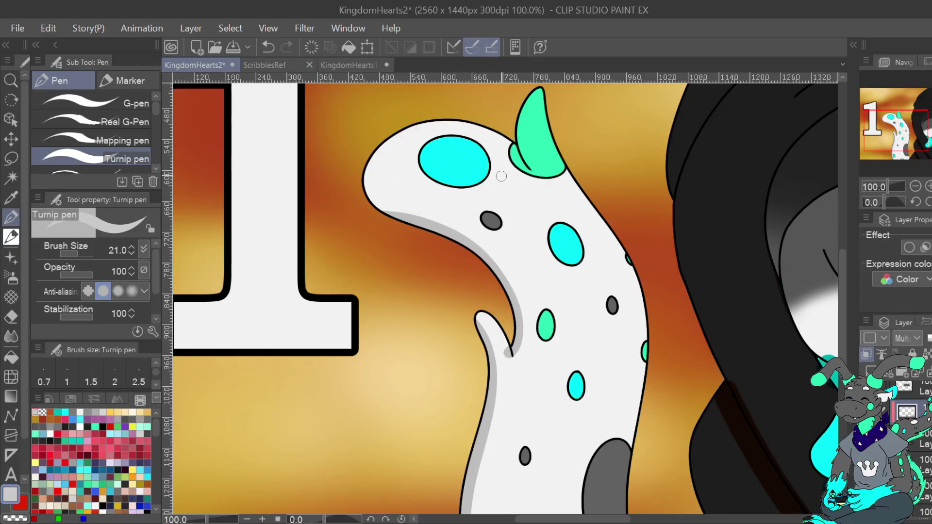
{"action": "key", "text": "c"}
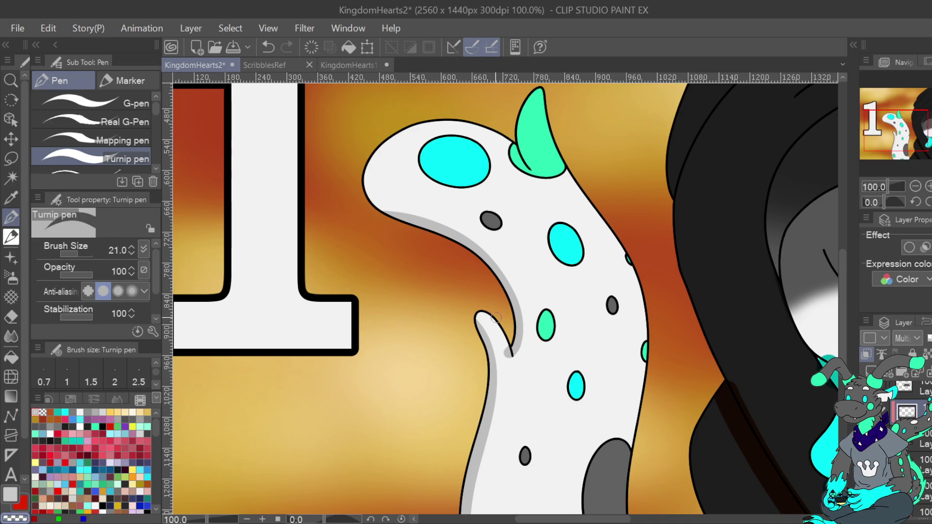
{"action": "mouse_move", "coordinate": [502, 344]}
{"action": "left_mouse_down"}
{"action": "mouse_move", "coordinate": [509, 366]}
{"action": "mouse_move", "coordinate": [526, 327]}
{"action": "mouse_move", "coordinate": [523, 301]}
{"action": "left_mouse_up"}
{"action": "key", "text": "ctrl+z"}
{"action": "mouse_move", "coordinate": [526, 342]}
{"action": "left_mouse_down"}
{"action": "mouse_move", "coordinate": [516, 280]}
{"action": "mouse_move", "coordinate": [486, 233]}
{"action": "left_mouse_up"}
Trim the orange Multiply shadows that spill past the left cloak fold lines using transparent colour
{"action": "mouse_move", "coordinate": [916, 128]}
{"action": "left_mouse_down"}
{"action": "mouse_move", "coordinate": [903, 150]}
{"action": "mouse_move", "coordinate": [930, 146]}
{"action": "mouse_move", "coordinate": [920, 141]}
{"action": "left_mouse_up"}
{"action": "left_click", "coordinate": [385, 337], "text": "alt"}
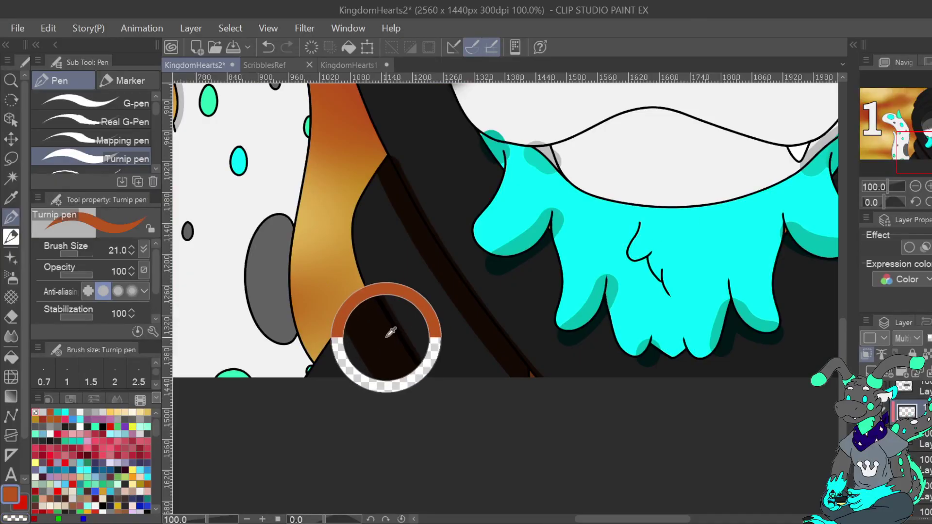
{"action": "mouse_move", "coordinate": [365, 280]}
{"action": "left_mouse_down"}
{"action": "mouse_move", "coordinate": [430, 382]}
{"action": "mouse_move", "coordinate": [422, 365]}
{"action": "left_mouse_up"}
{"action": "key", "text": "c"}
{"action": "left_click", "coordinate": [268, 47]}
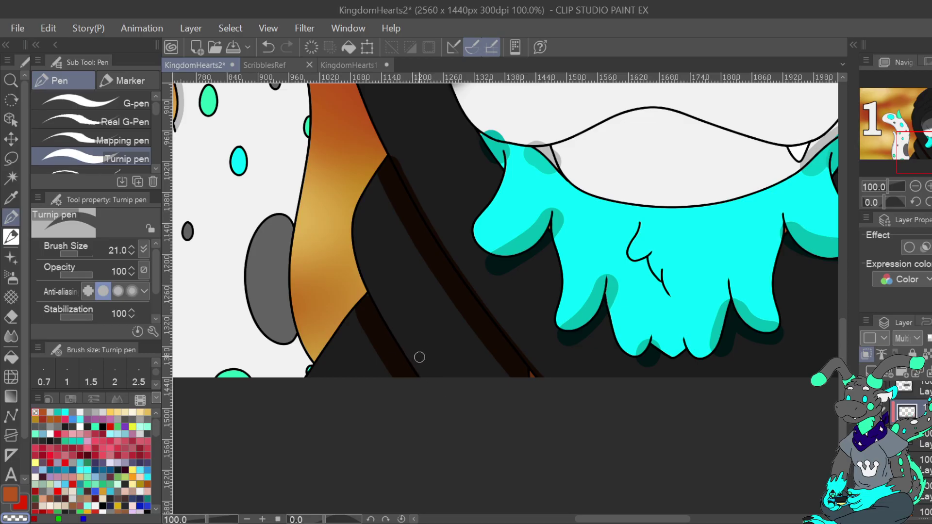
{"action": "mouse_move", "coordinate": [393, 148]}
{"action": "left_mouse_down"}
{"action": "mouse_move", "coordinate": [468, 278]}
{"action": "mouse_move", "coordinate": [561, 395]}
{"action": "mouse_move", "coordinate": [536, 370]}
{"action": "left_mouse_up"}
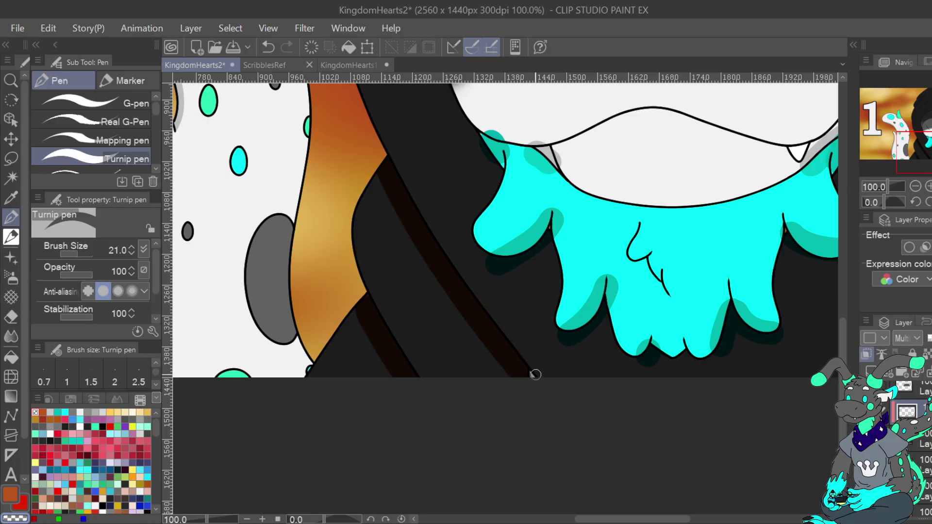
Narrow the shadow of the left cloak's inner fold to a thin strip along its line
{"action": "left_click_drag", "start_coordinate": [382, 164], "coordinate": [442, 279]}
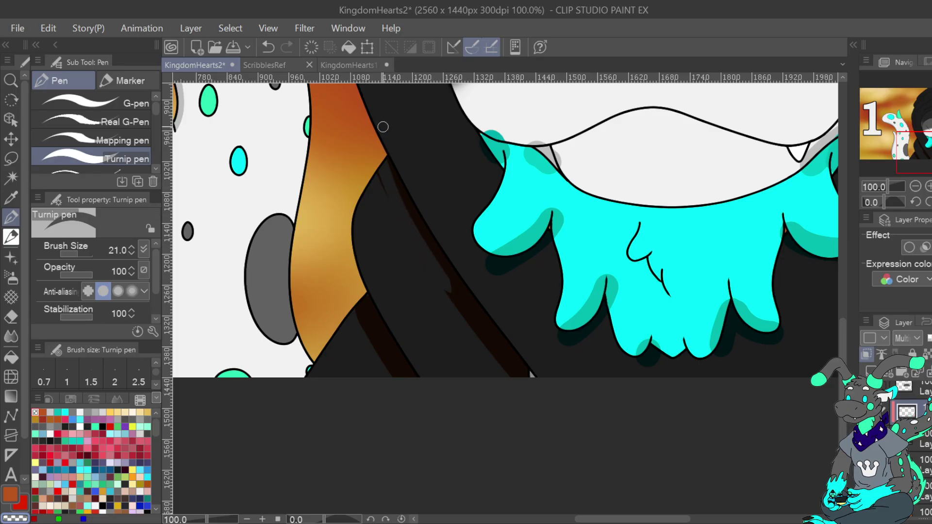
{"action": "left_click", "coordinate": [268, 47]}
{"action": "mouse_move", "coordinate": [386, 151]}
{"action": "left_mouse_down"}
{"action": "mouse_move", "coordinate": [386, 176]}
{"action": "mouse_move", "coordinate": [417, 242]}
{"action": "mouse_move", "coordinate": [503, 368]}
{"action": "mouse_move", "coordinate": [549, 416]}
{"action": "left_mouse_up"}
{"action": "left_click_drag", "start_coordinate": [384, 168], "coordinate": [399, 236]}
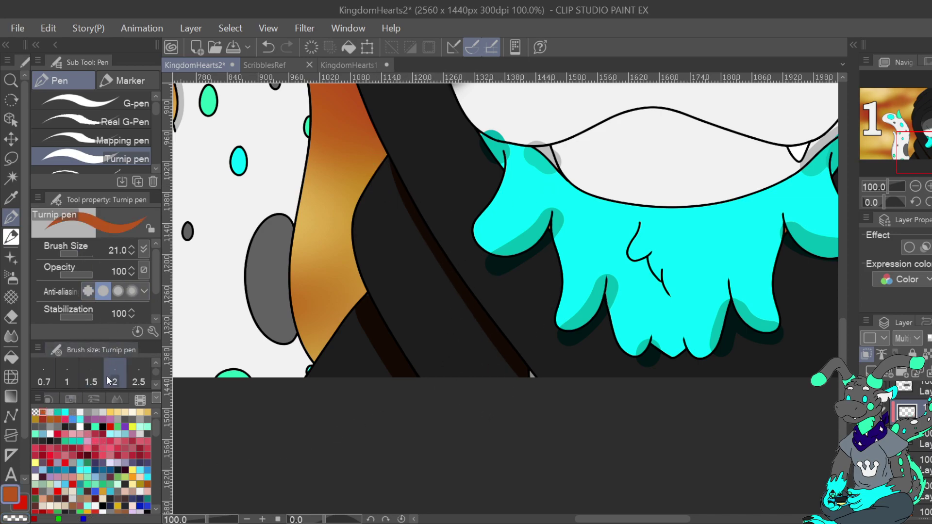
Touch up the lower end of the inner fold with a lighter orange of H 22, L 54, S 55
{"action": "left_click", "coordinate": [53, 396]}
{"action": "left_click", "coordinate": [105, 456]}
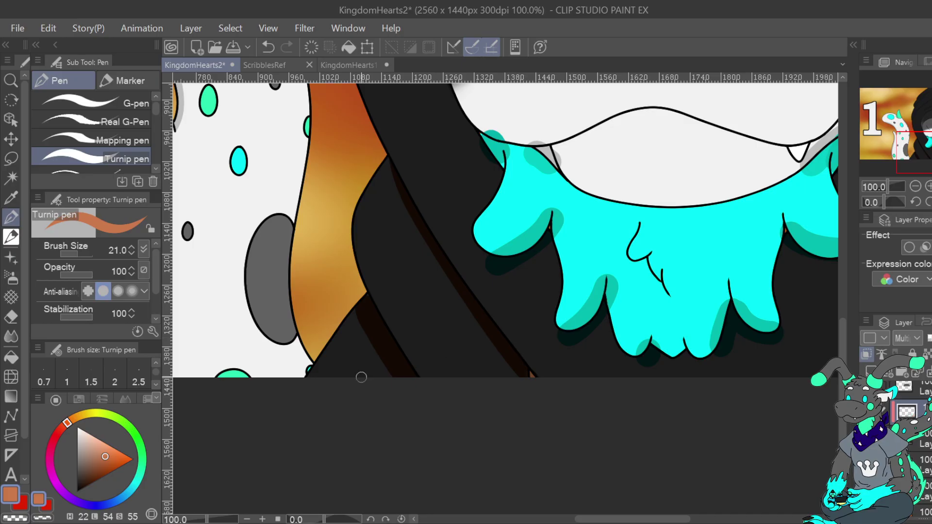
{"action": "left_click", "coordinate": [12, 519]}
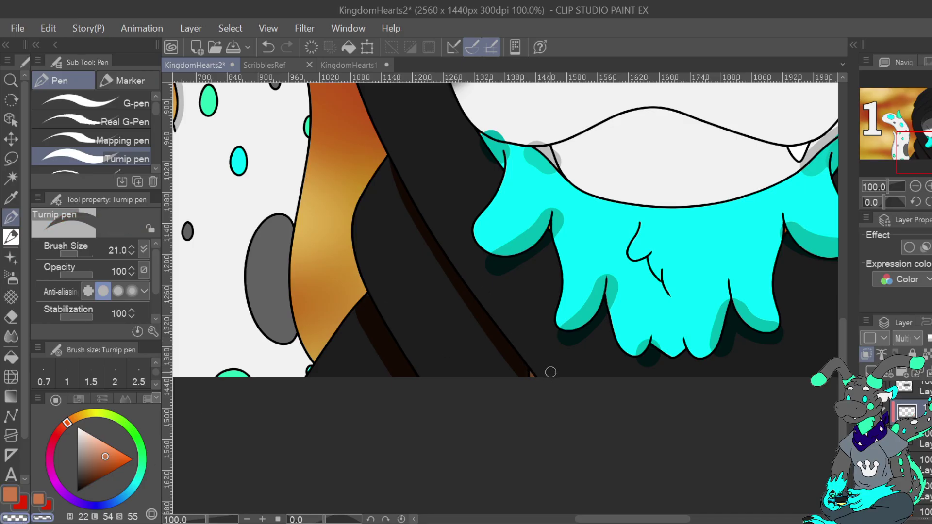
Narrow the shadow of the left cloak's outer fold along its line using transparent colour
{"action": "left_click", "coordinate": [373, 318], "text": "alt"}
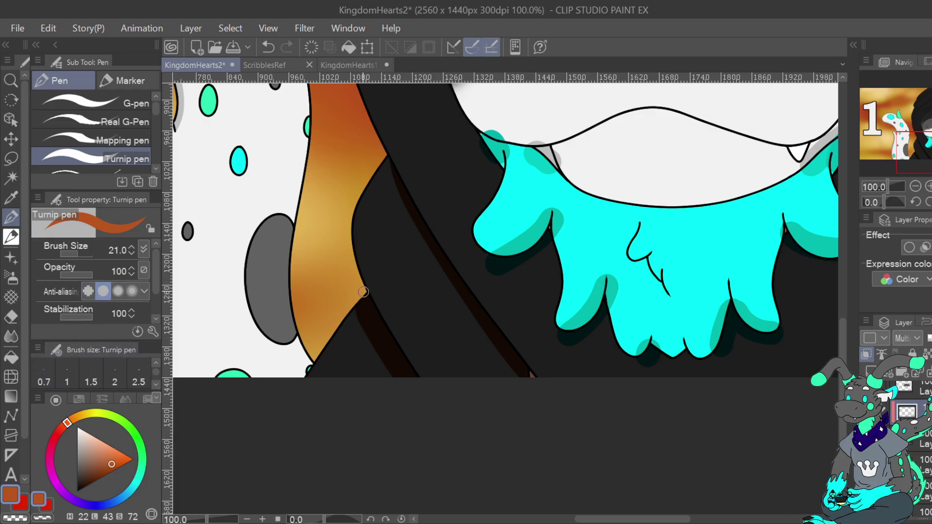
{"action": "left_click", "coordinate": [16, 519]}
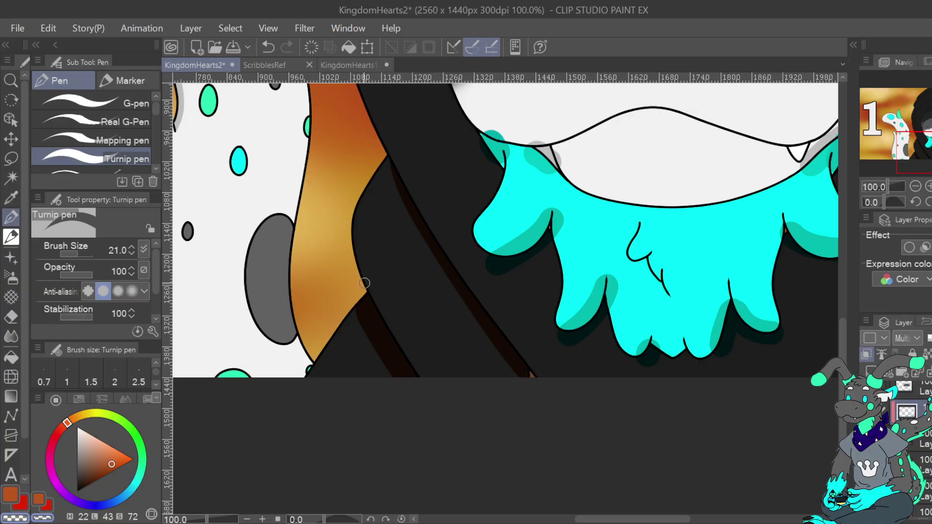
{"action": "key", "text": "ctrl+z"}
{"action": "mouse_move", "coordinate": [362, 285]}
{"action": "left_mouse_down"}
{"action": "mouse_move", "coordinate": [373, 337]}
{"action": "mouse_move", "coordinate": [407, 402]}
{"action": "left_mouse_up"}
{"action": "left_click_drag", "start_coordinate": [350, 297], "coordinate": [368, 347]}
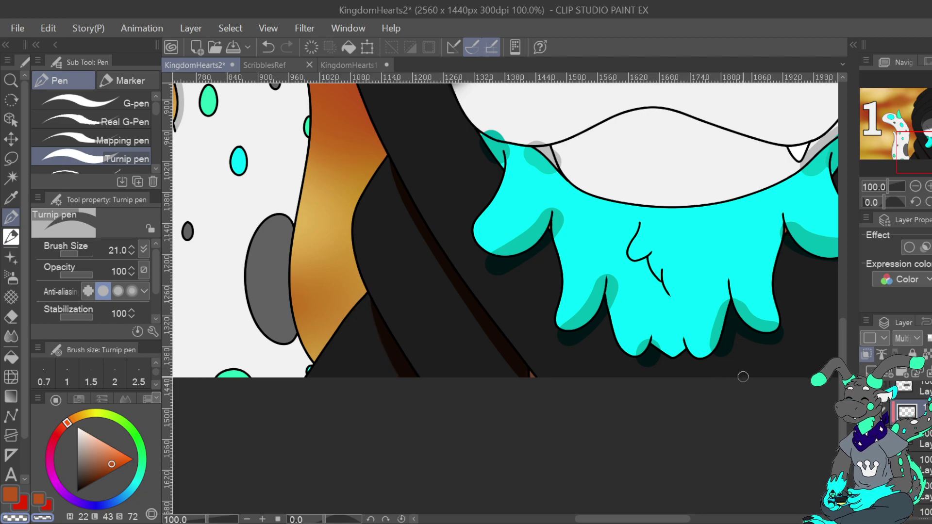
Flip the canvas view horizontally and bring the folds on the cloak's other side into view
{"action": "left_click_drag", "start_coordinate": [922, 143], "coordinate": [927, 149]}
{"action": "left_click_drag", "start_coordinate": [504, 243], "coordinate": [367, 181]}
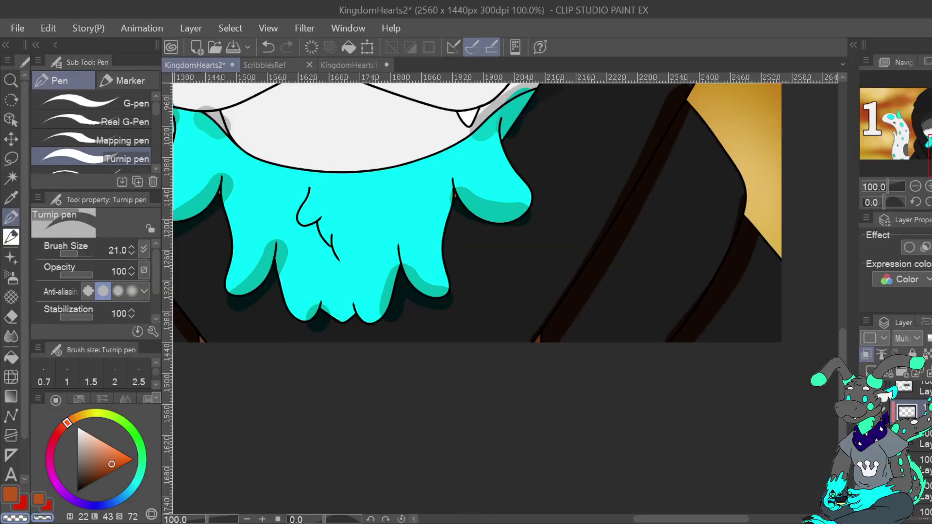
{"action": "left_click_drag", "start_coordinate": [548, 209], "coordinate": [453, 273]}
{"action": "key", "text": "h"}
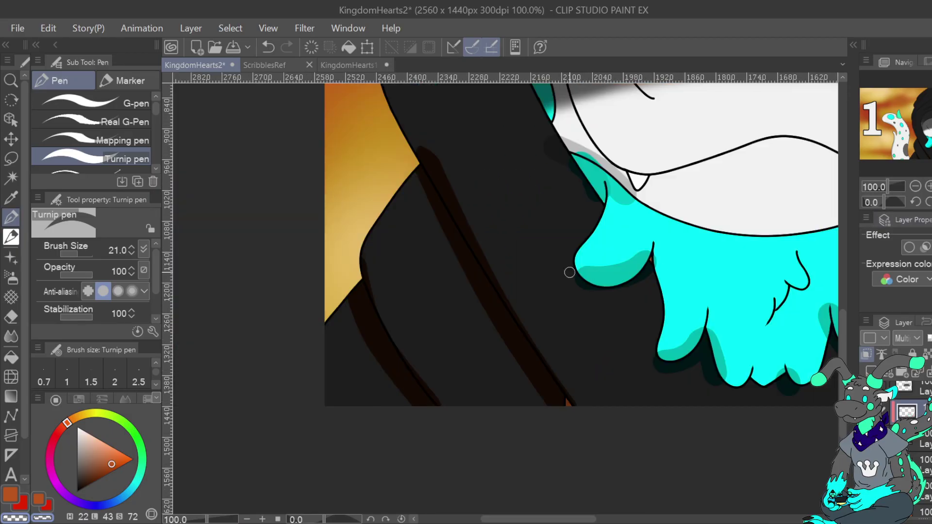
Erase the excess brown shadow around the longer coat fold line with the Turnip pen in transparent colour
{"action": "left_click_drag", "start_coordinate": [416, 142], "coordinate": [590, 418]}
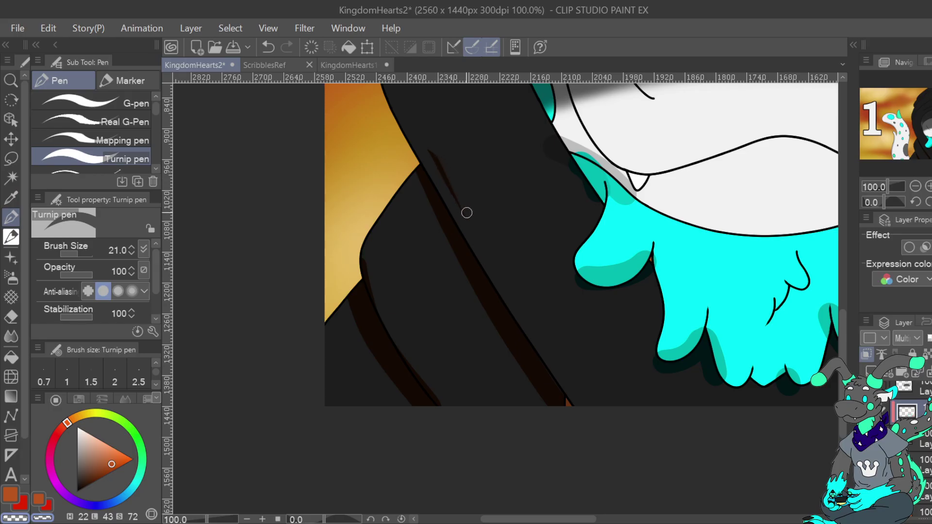
{"action": "left_click", "coordinate": [19, 493]}
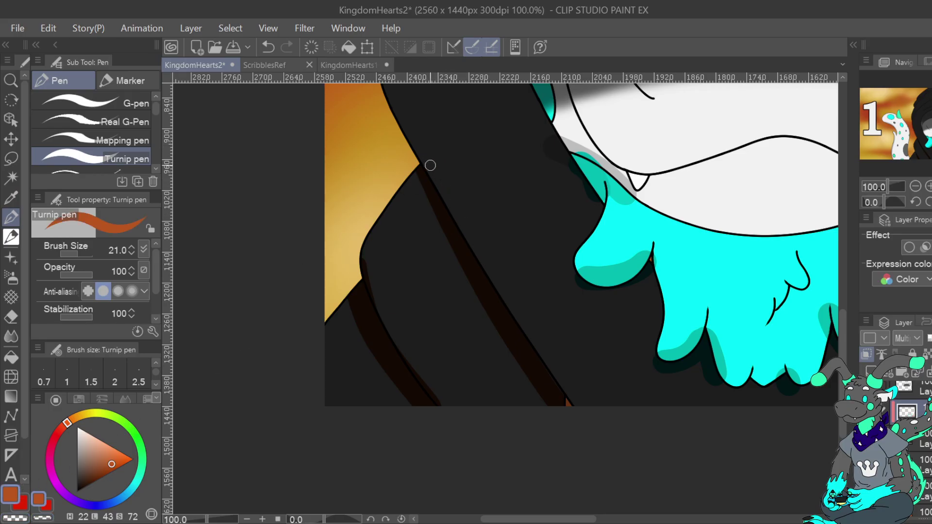
{"action": "left_click", "coordinate": [14, 517]}
{"action": "mouse_move", "coordinate": [419, 159]}
{"action": "left_mouse_down"}
{"action": "mouse_move", "coordinate": [424, 195]}
{"action": "mouse_move", "coordinate": [455, 265]}
{"action": "mouse_move", "coordinate": [551, 412]}
{"action": "left_mouse_up"}
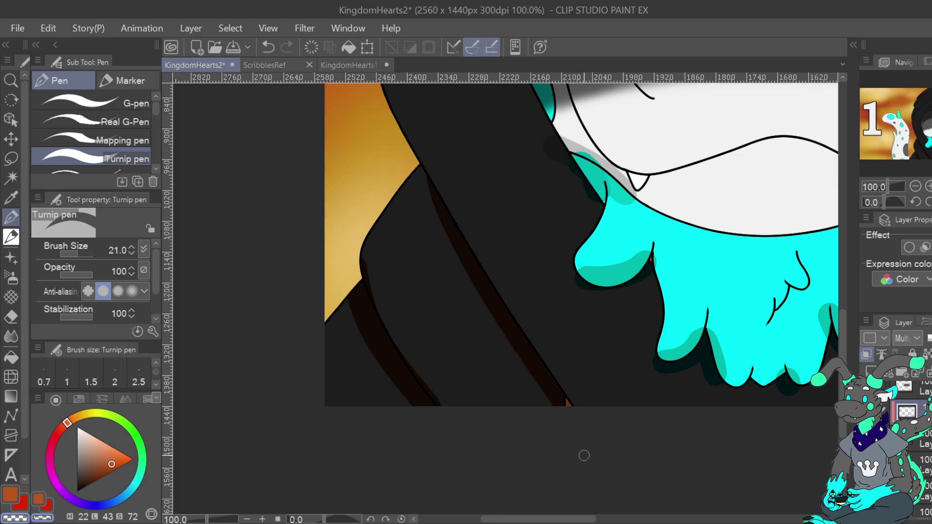
{"action": "key", "text": "ctrl+z"}
Touch up the upper tip of the longer coat fold's shadow so it tapers against the line art
{"action": "mouse_move", "coordinate": [435, 175]}
{"action": "left_mouse_down"}
{"action": "mouse_move", "coordinate": [414, 158]}
{"action": "mouse_move", "coordinate": [418, 173]}
{"action": "left_mouse_up"}
{"action": "left_click", "coordinate": [30, 503]}
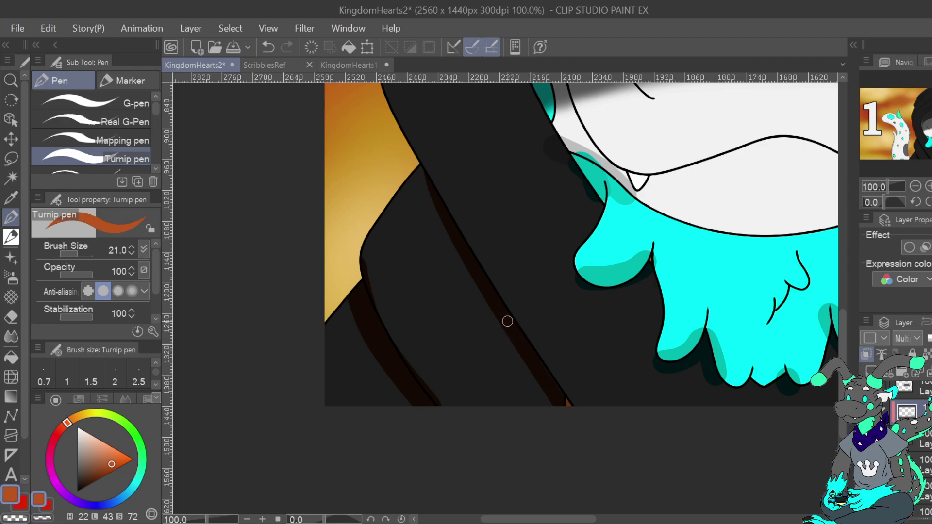
{"action": "left_click_drag", "start_coordinate": [427, 176], "coordinate": [427, 152]}
{"action": "left_click", "coordinate": [15, 517]}
{"action": "left_click_drag", "start_coordinate": [442, 189], "coordinate": [417, 144]}
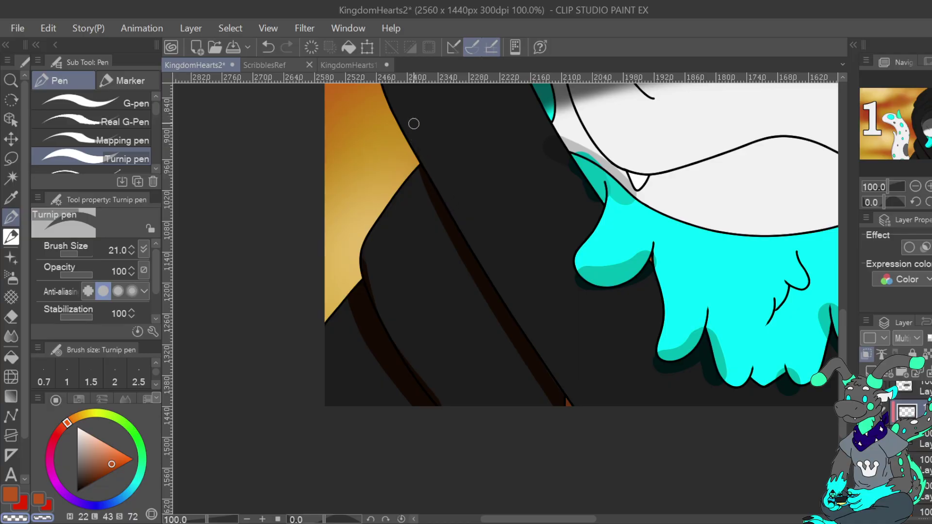
{"action": "key", "text": "c"}
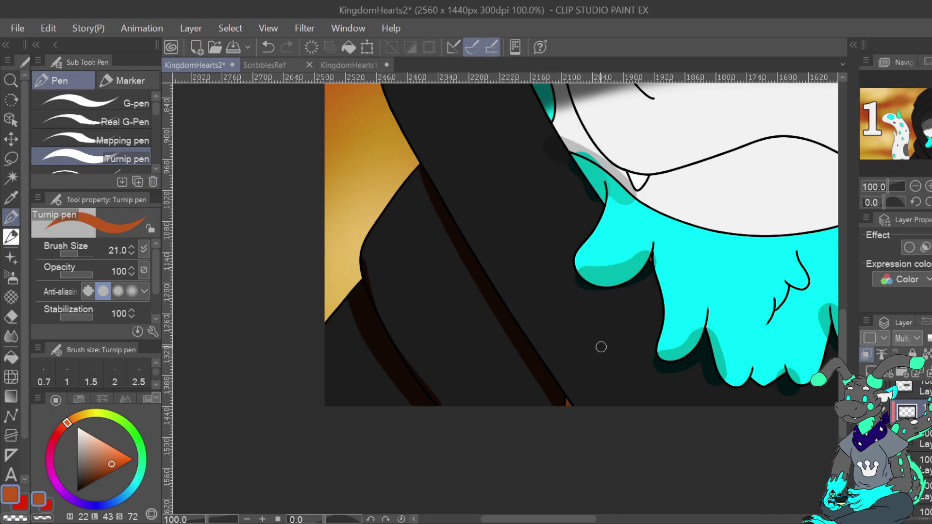
Clean up the small orange patch where the longer coat fold meets the canvas's bottom edge, using a sampled colour and erasing strokes
{"action": "left_click", "coordinate": [14, 518]}
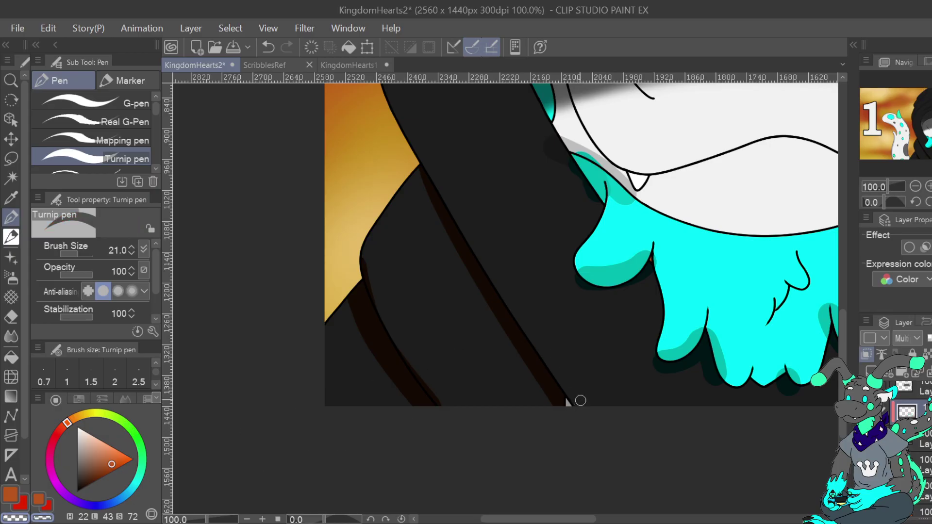
{"action": "mouse_move", "coordinate": [563, 403]}
{"action": "left_mouse_down"}
{"action": "mouse_move", "coordinate": [598, 402]}
{"action": "mouse_move", "coordinate": [313, 385]}
{"action": "left_mouse_up"}
{"action": "left_click", "coordinate": [633, 383], "text": "alt"}
{"action": "left_click_drag", "start_coordinate": [651, 384], "coordinate": [805, 352]}
{"action": "left_click_drag", "start_coordinate": [464, 353], "coordinate": [528, 335]}
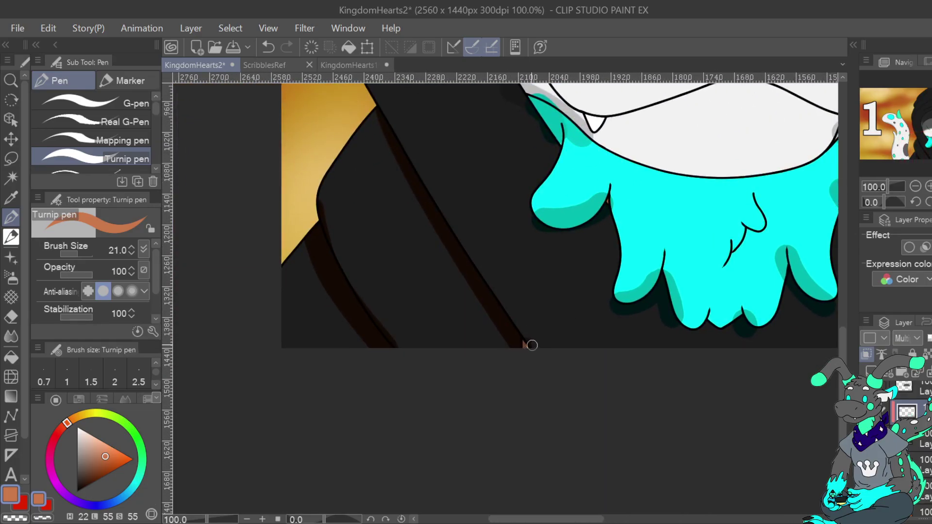
{"action": "left_click", "coordinate": [19, 518]}
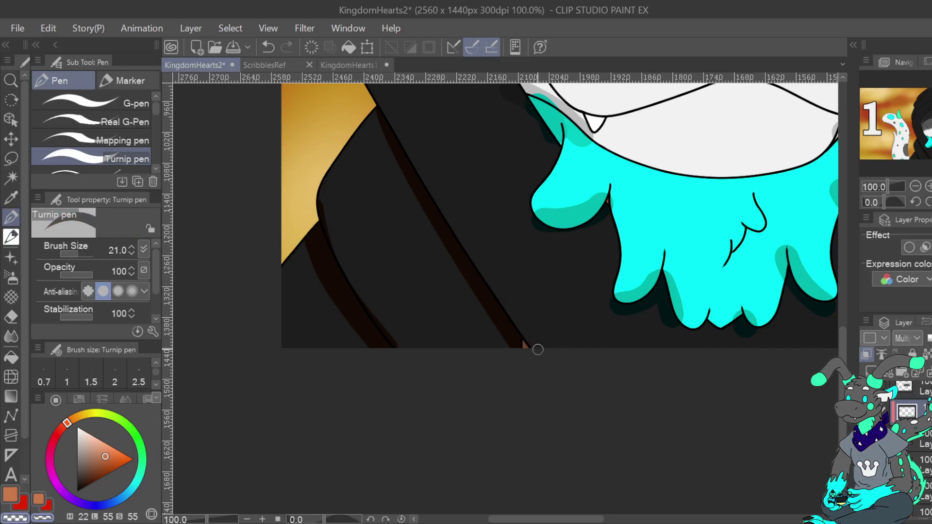
Trim the shadow of the shorter coat fold to a thin tapered band along its line
{"action": "left_click", "coordinate": [340, 272], "text": "alt"}
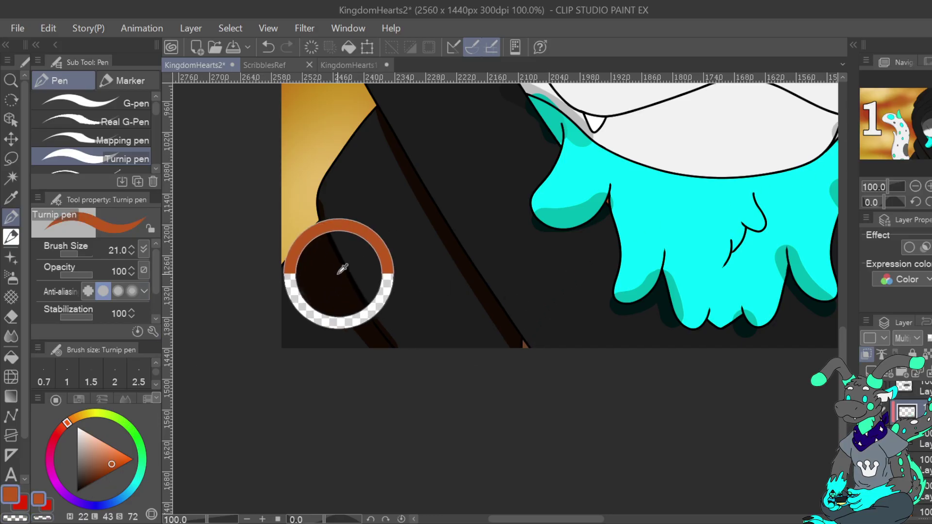
{"action": "key", "text": "c"}
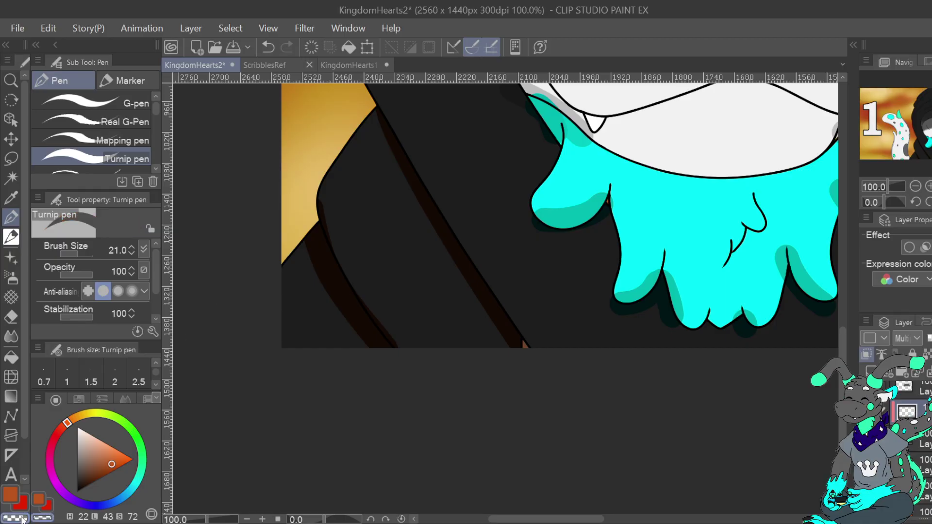
{"action": "left_click_drag", "start_coordinate": [344, 264], "coordinate": [419, 365]}
{"action": "key", "text": "c"}
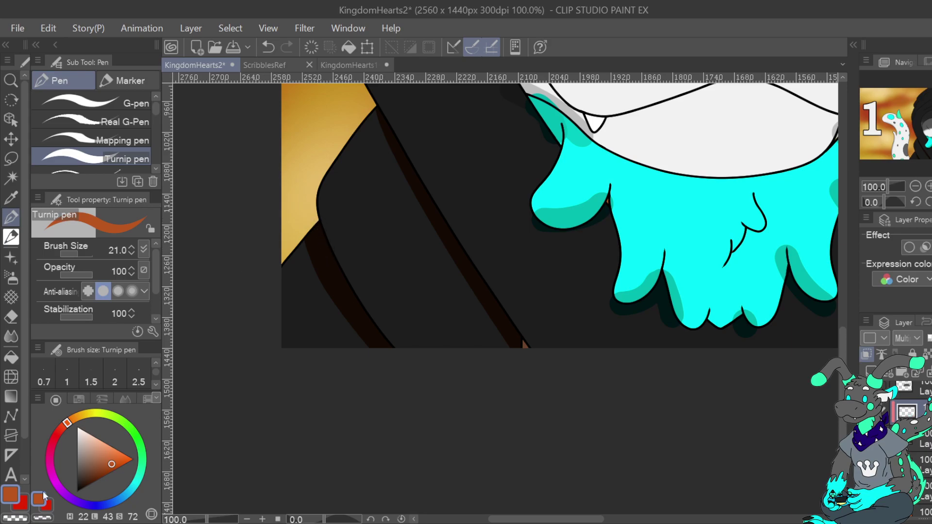
{"action": "key", "text": "c"}
{"action": "mouse_move", "coordinate": [316, 231]}
{"action": "left_mouse_down"}
{"action": "mouse_move", "coordinate": [341, 304]}
{"action": "mouse_move", "coordinate": [387, 369]}
{"action": "left_mouse_up"}
{"action": "left_click_drag", "start_coordinate": [308, 256], "coordinate": [337, 309]}
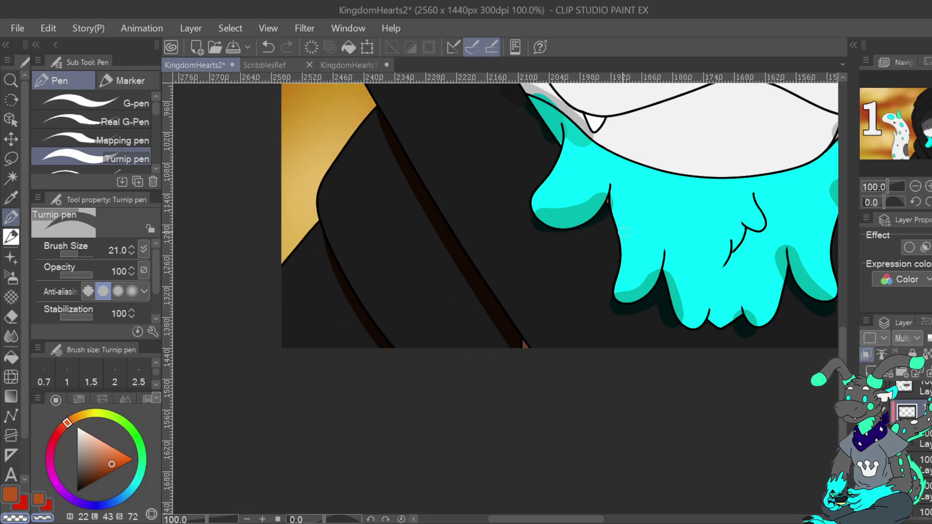
Flip the canvas view horizontally and erase the shading under both sides of the jaw and on the upper cyan fur
{"action": "mouse_move", "coordinate": [929, 146]}
{"action": "left_mouse_down"}
{"action": "mouse_move", "coordinate": [931, 101]}
{"action": "mouse_move", "coordinate": [931, 134]}
{"action": "mouse_move", "coordinate": [916, 150]}
{"action": "mouse_move", "coordinate": [913, 142]}
{"action": "left_mouse_up"}
{"action": "key", "text": "h"}
{"action": "left_click", "coordinate": [593, 272], "text": "alt"}
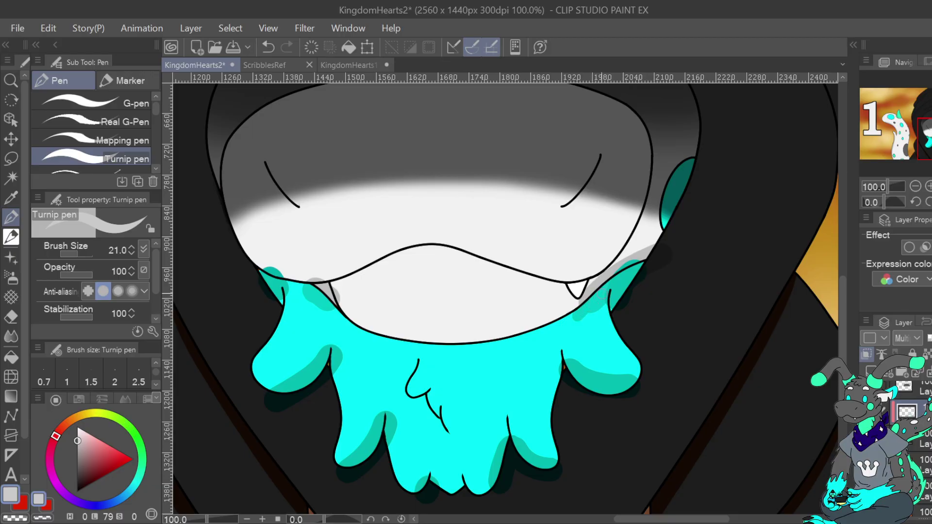
{"action": "left_click", "coordinate": [268, 47]}
{"action": "mouse_move", "coordinate": [571, 306]}
{"action": "left_mouse_down"}
{"action": "mouse_move", "coordinate": [616, 260]}
{"action": "mouse_move", "coordinate": [677, 242]}
{"action": "left_mouse_up"}
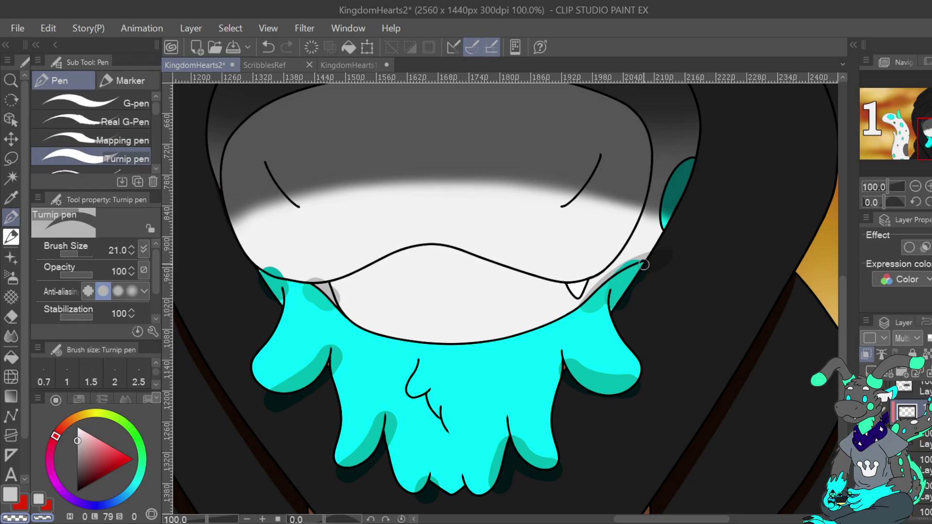
{"action": "mouse_move", "coordinate": [577, 316]}
{"action": "left_mouse_down"}
{"action": "mouse_move", "coordinate": [641, 267]}
{"action": "mouse_move", "coordinate": [616, 276]}
{"action": "mouse_move", "coordinate": [622, 268]}
{"action": "mouse_move", "coordinate": [589, 295]}
{"action": "left_mouse_up"}
{"action": "mouse_move", "coordinate": [641, 266]}
{"action": "left_mouse_down"}
{"action": "mouse_move", "coordinate": [631, 286]}
{"action": "mouse_move", "coordinate": [635, 275]}
{"action": "left_mouse_up"}
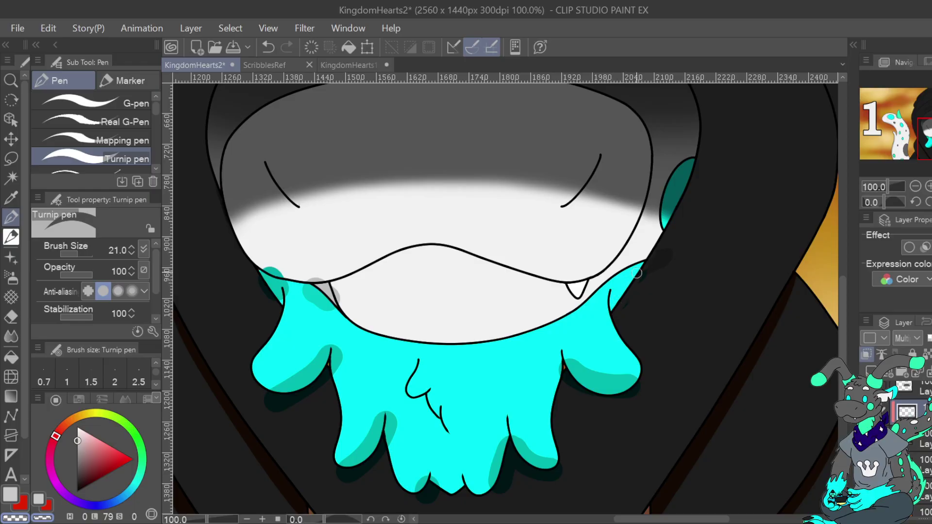
{"action": "left_click_drag", "start_coordinate": [293, 273], "coordinate": [343, 307]}
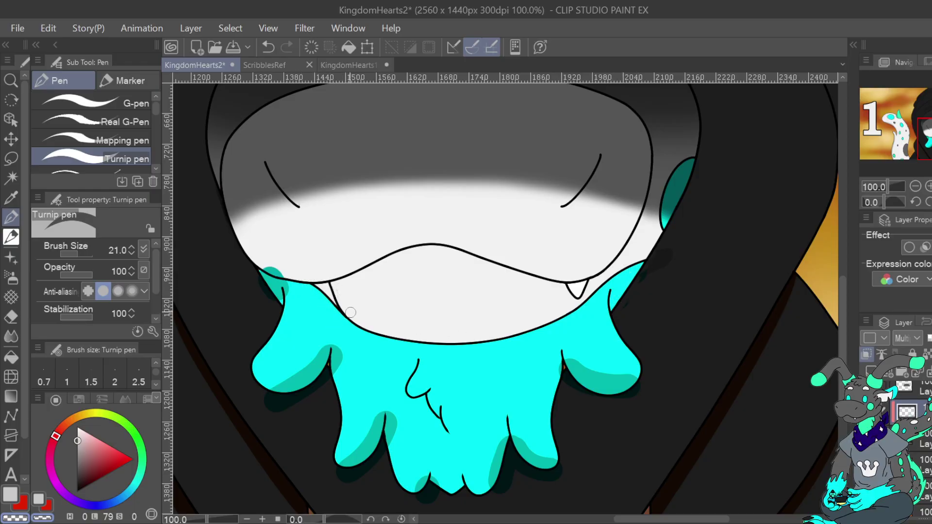
{"action": "mouse_move", "coordinate": [268, 265]}
{"action": "left_mouse_down"}
{"action": "mouse_move", "coordinate": [290, 286]}
{"action": "mouse_move", "coordinate": [262, 261]}
{"action": "mouse_move", "coordinate": [264, 284]}
{"action": "left_mouse_up"}
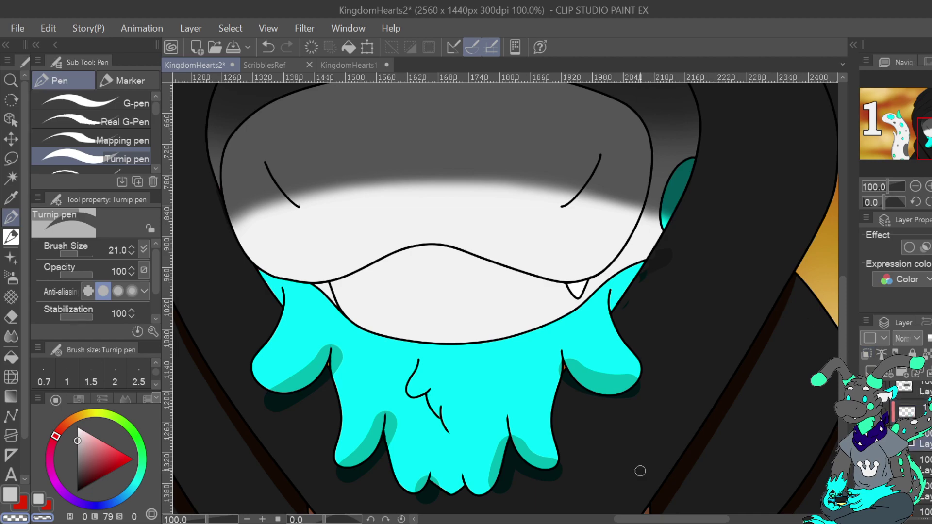
{"action": "left_click", "coordinate": [307, 304], "text": "alt"}
{"action": "left_click", "coordinate": [74, 253]}
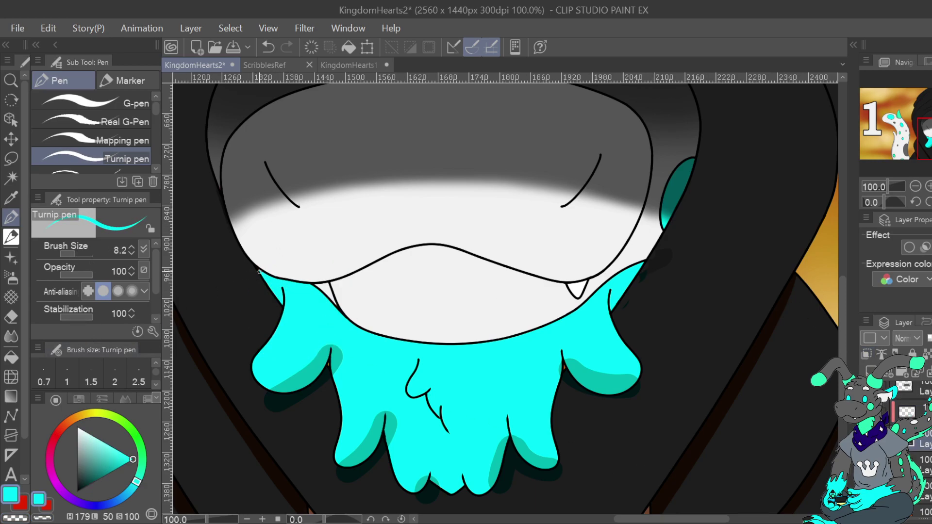
{"action": "left_click", "coordinate": [327, 371], "text": "alt"}
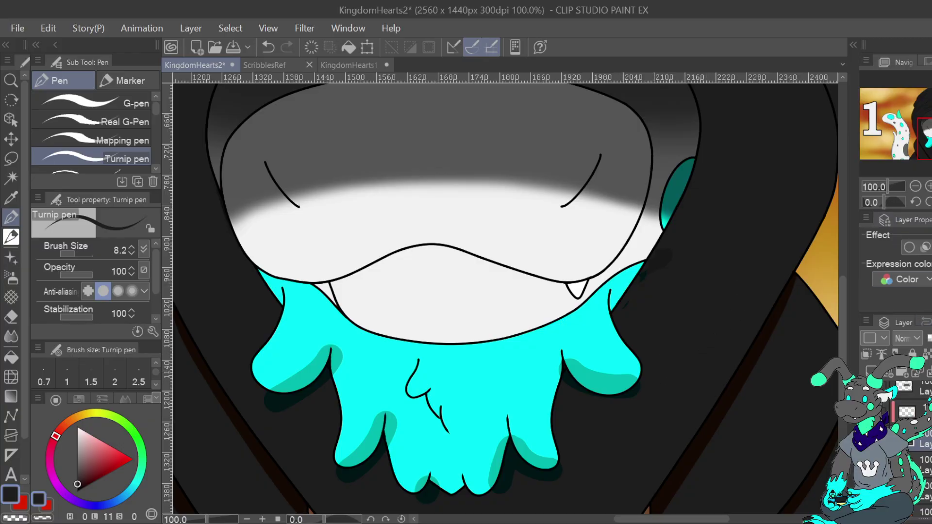
Erase the leftover shadow on the black coat beside the right cheek on the Multiply shading layer, with a 33.6 brush size
{"action": "left_click", "coordinate": [906, 411]}
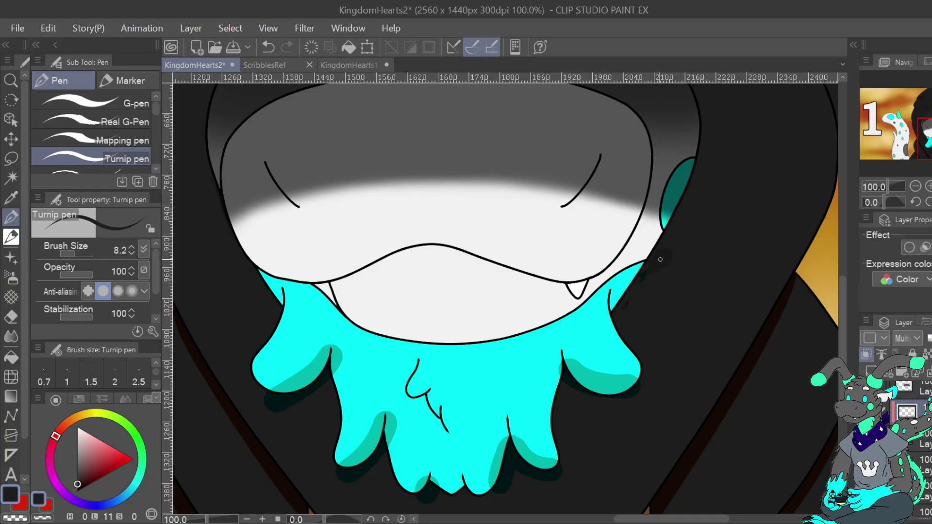
{"action": "left_click_drag", "start_coordinate": [75, 255], "coordinate": [93, 253]}
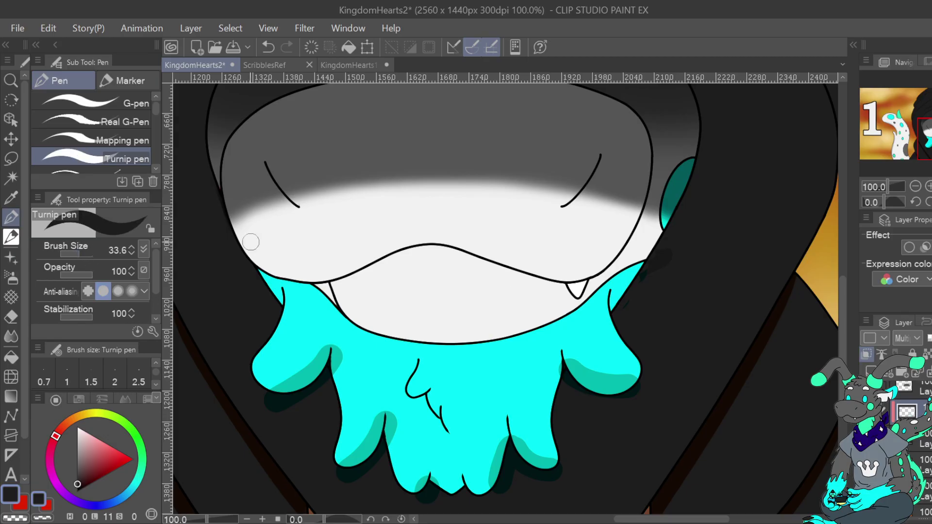
{"action": "left_click_drag", "start_coordinate": [671, 242], "coordinate": [630, 305]}
{"action": "left_click", "coordinate": [268, 47]}
{"action": "left_click", "coordinate": [16, 518]}
{"action": "mouse_move", "coordinate": [672, 242]}
{"action": "left_mouse_down"}
{"action": "mouse_move", "coordinate": [625, 307]}
{"action": "mouse_move", "coordinate": [662, 268]}
{"action": "left_mouse_up"}
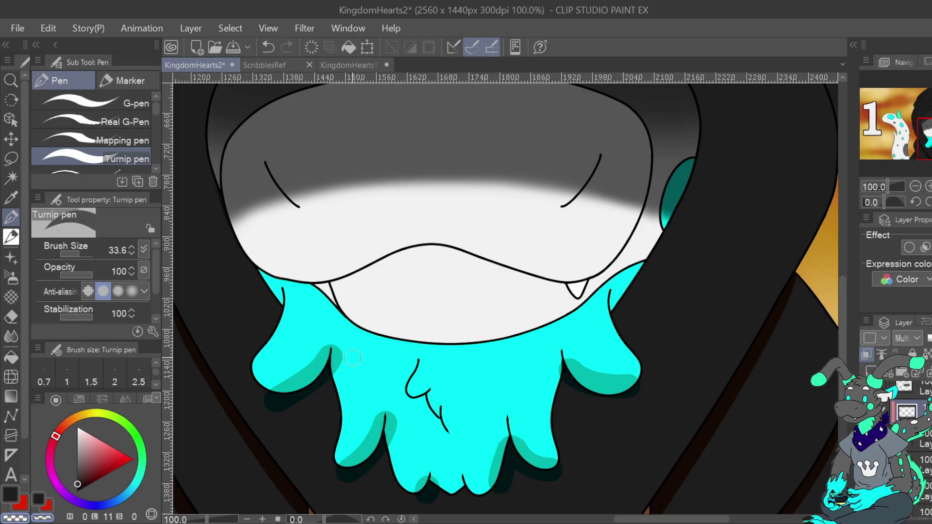
Erase the old shading from the two left tufts of the cyan chin fur
{"action": "mouse_move", "coordinate": [260, 386]}
{"action": "left_mouse_down"}
{"action": "mouse_move", "coordinate": [305, 367]}
{"action": "mouse_move", "coordinate": [331, 342]}
{"action": "mouse_move", "coordinate": [341, 382]}
{"action": "left_mouse_up"}
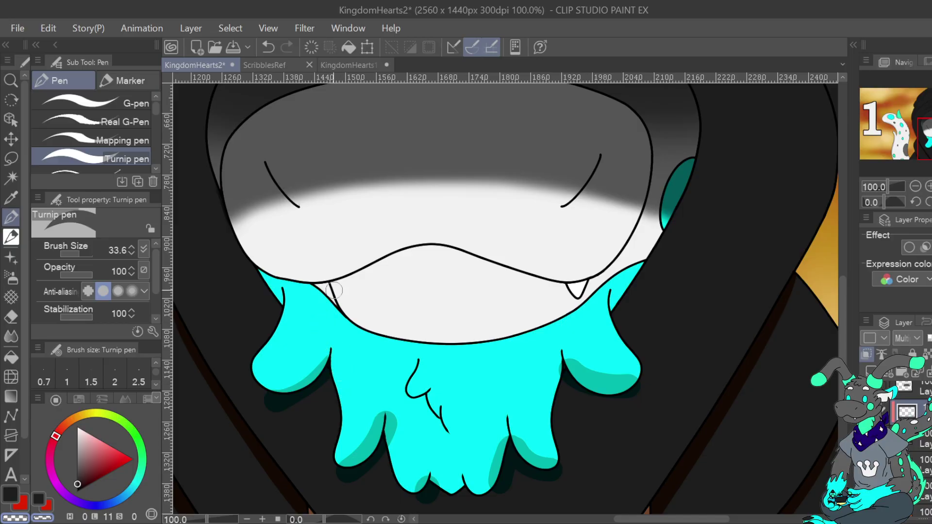
{"action": "key", "text": "ctrl+z"}
{"action": "mouse_move", "coordinate": [289, 377]}
{"action": "left_mouse_down"}
{"action": "mouse_move", "coordinate": [265, 431]}
{"action": "mouse_move", "coordinate": [310, 395]}
{"action": "left_mouse_up"}
{"action": "mouse_move", "coordinate": [374, 413]}
{"action": "left_mouse_down"}
{"action": "mouse_move", "coordinate": [400, 418]}
{"action": "mouse_move", "coordinate": [413, 436]}
{"action": "mouse_move", "coordinate": [382, 455]}
{"action": "mouse_move", "coordinate": [428, 442]}
{"action": "mouse_move", "coordinate": [418, 503]}
{"action": "left_mouse_up"}
{"action": "left_click", "coordinate": [437, 491], "text": "alt"}
{"action": "left_click_drag", "start_coordinate": [431, 467], "coordinate": [428, 491]}
{"action": "key", "text": "ctrl+z"}
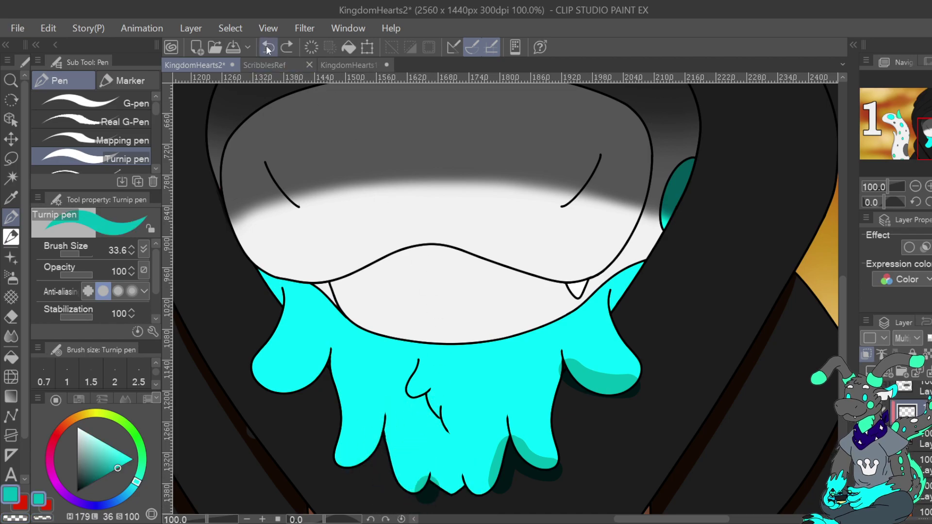
Erase the remaining old shading from the bottom and right tufts of the cyan chin fur
{"action": "mouse_move", "coordinate": [415, 481]}
{"action": "left_mouse_down"}
{"action": "mouse_move", "coordinate": [418, 501]}
{"action": "mouse_move", "coordinate": [431, 491]}
{"action": "left_mouse_up"}
{"action": "mouse_move", "coordinate": [487, 444]}
{"action": "left_mouse_down"}
{"action": "mouse_move", "coordinate": [525, 484]}
{"action": "mouse_move", "coordinate": [540, 484]}
{"action": "mouse_move", "coordinate": [560, 449]}
{"action": "left_mouse_up"}
{"action": "mouse_move", "coordinate": [586, 374]}
{"action": "left_mouse_down"}
{"action": "mouse_move", "coordinate": [572, 346]}
{"action": "mouse_move", "coordinate": [620, 410]}
{"action": "mouse_move", "coordinate": [638, 381]}
{"action": "left_mouse_up"}
Paint a thin teal shadow along the outer right fur tuft's lower edge at brush size 15.3, and trim its overlap
{"action": "left_click_drag", "start_coordinate": [95, 255], "coordinate": [77, 255]}
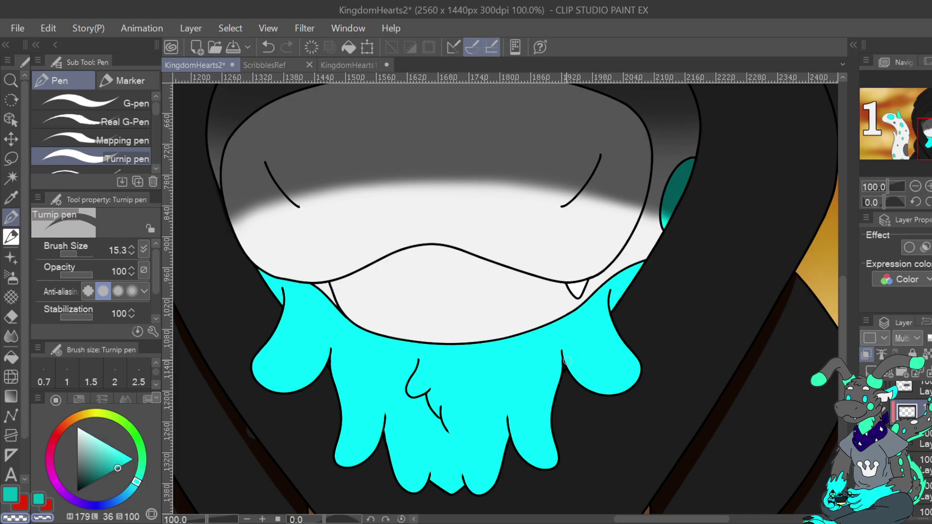
{"action": "key", "text": "c"}
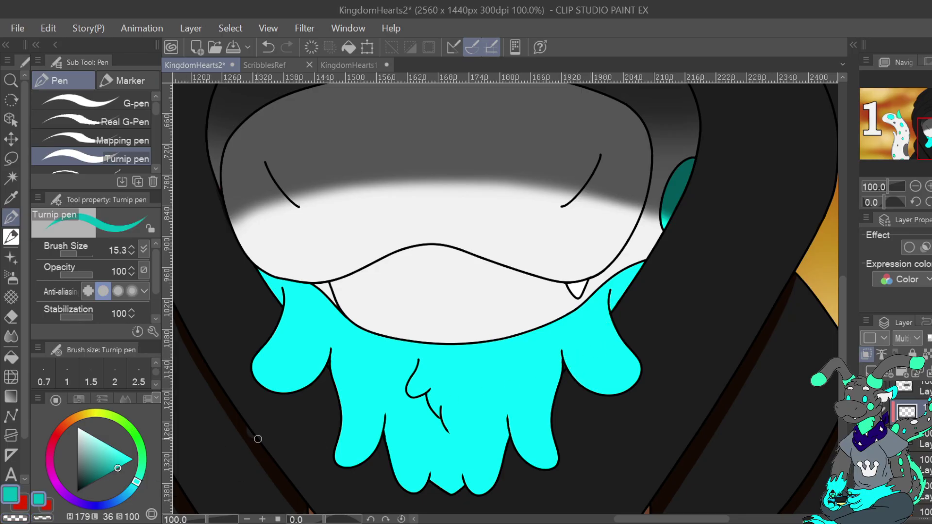
{"action": "mouse_move", "coordinate": [561, 355]}
{"action": "left_mouse_down"}
{"action": "mouse_move", "coordinate": [575, 378]}
{"action": "mouse_move", "coordinate": [602, 392]}
{"action": "mouse_move", "coordinate": [636, 379]}
{"action": "left_mouse_up"}
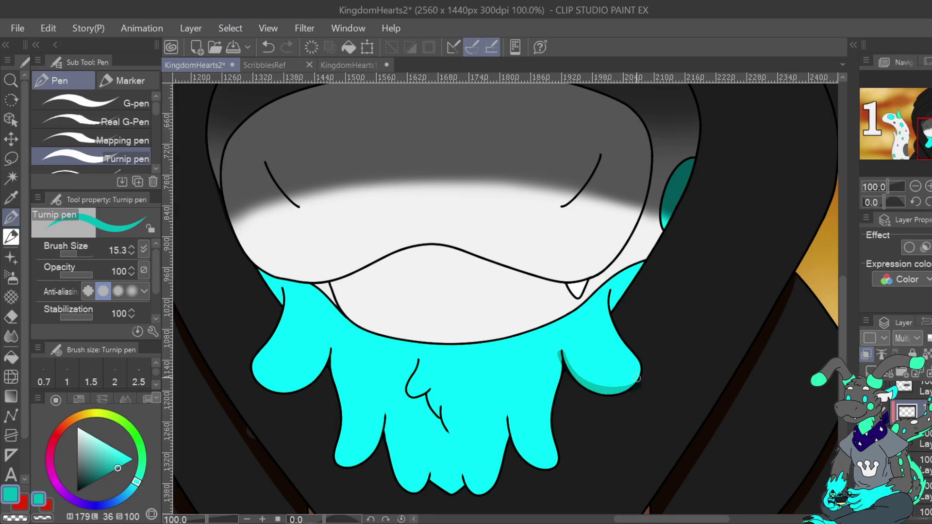
{"action": "key", "text": "c"}
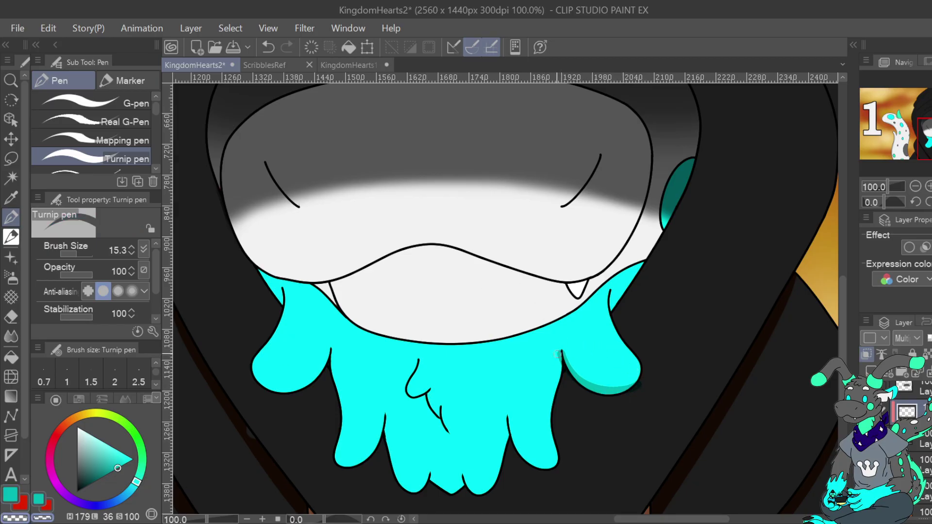
Shade the lower edge of the inner right fur tuft in teal and erase the overlap beyond its outline
{"action": "left_click", "coordinate": [6, 504]}
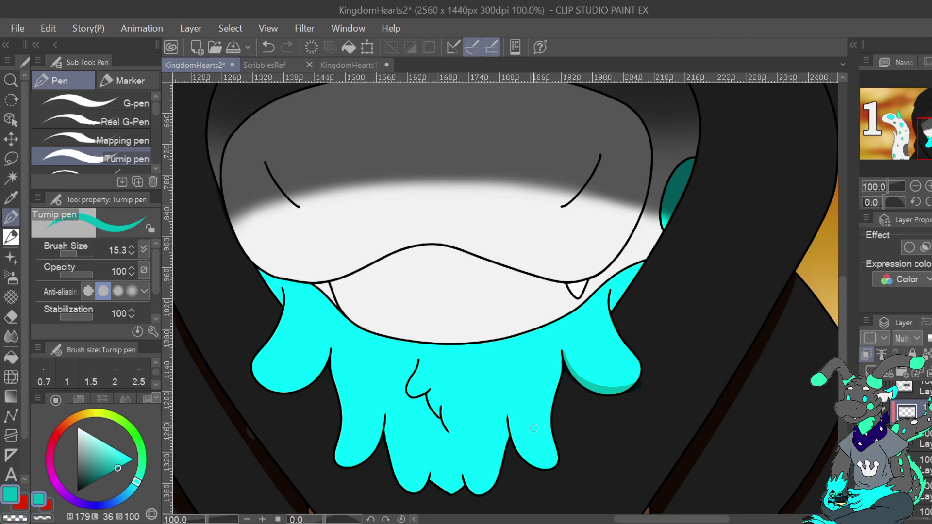
{"action": "mouse_move", "coordinate": [507, 417]}
{"action": "left_mouse_down"}
{"action": "mouse_move", "coordinate": [537, 469]}
{"action": "mouse_move", "coordinate": [564, 470]}
{"action": "left_mouse_up"}
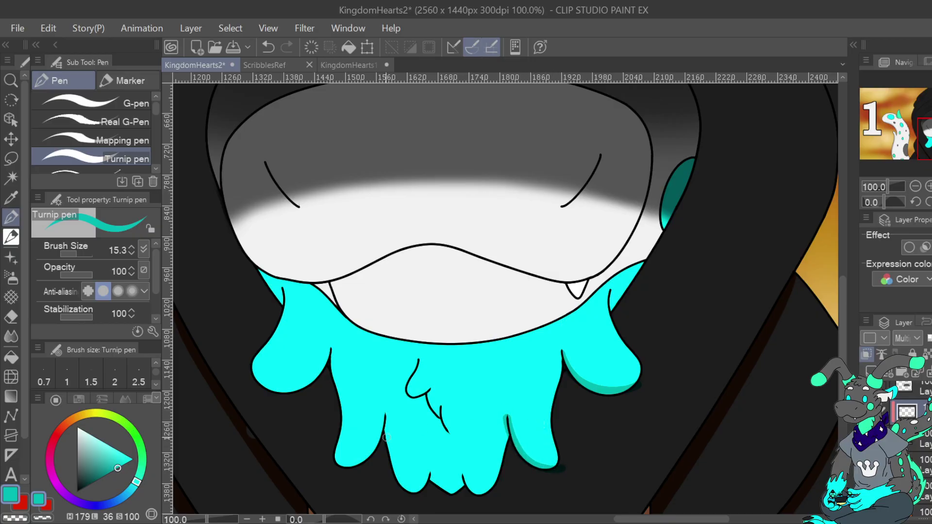
{"action": "left_click", "coordinate": [20, 520]}
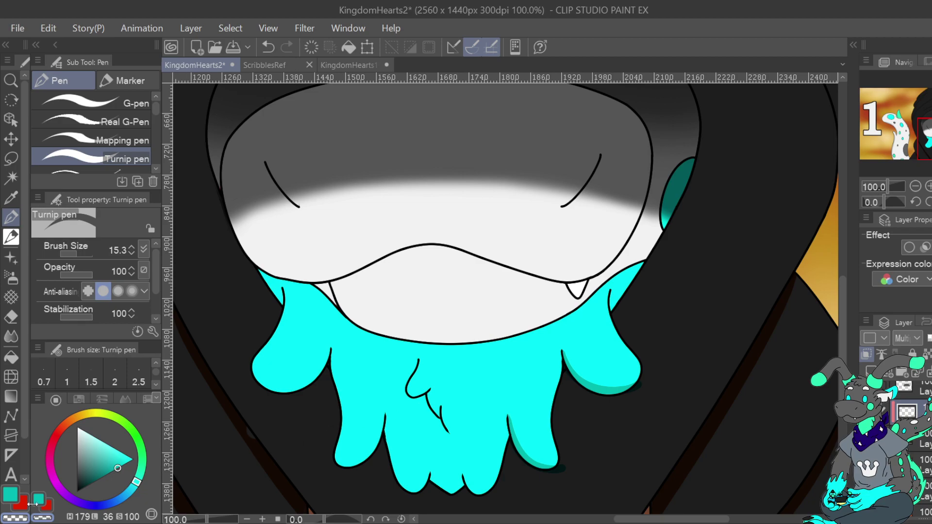
Add small teal shadows to the two central bottom fur tufts and trim the overlap
{"action": "key", "text": "c"}
{"action": "mouse_move", "coordinate": [464, 478]}
{"action": "left_mouse_down"}
{"action": "mouse_move", "coordinate": [493, 494]}
{"action": "mouse_move", "coordinate": [462, 486]}
{"action": "mouse_move", "coordinate": [479, 502]}
{"action": "mouse_move", "coordinate": [502, 487]}
{"action": "left_mouse_up"}
{"action": "key", "text": "c"}
{"action": "left_click", "coordinate": [11, 494]}
{"action": "left_click_drag", "start_coordinate": [430, 475], "coordinate": [417, 496]}
Shade the lower edges of the inner and outer left fur tufts in teal and erase the overlap at their tips
{"action": "left_click_drag", "start_coordinate": [387, 415], "coordinate": [341, 475]}
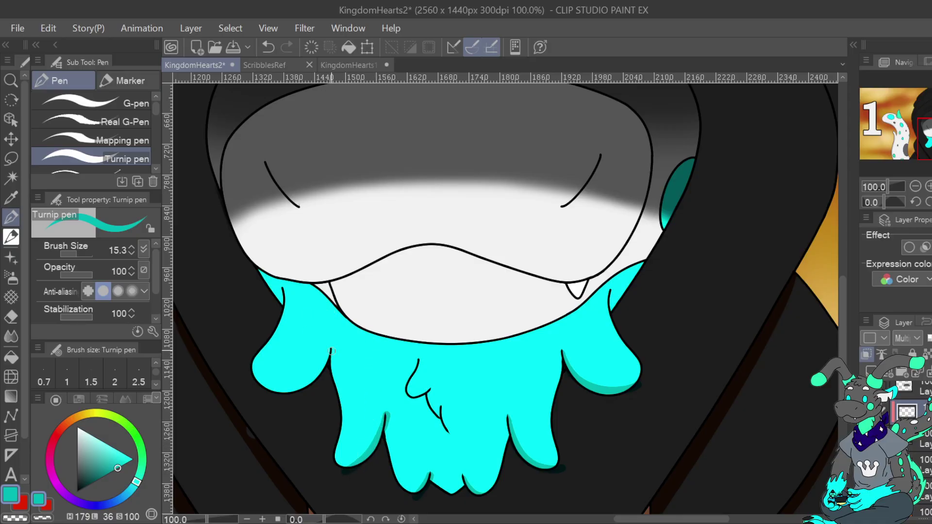
{"action": "mouse_move", "coordinate": [332, 352]}
{"action": "left_mouse_down"}
{"action": "mouse_move", "coordinate": [291, 395]}
{"action": "mouse_move", "coordinate": [282, 393]}
{"action": "left_mouse_up"}
{"action": "left_click", "coordinate": [267, 48]}
{"action": "mouse_move", "coordinate": [332, 348]}
{"action": "left_mouse_down"}
{"action": "mouse_move", "coordinate": [324, 365]}
{"action": "mouse_move", "coordinate": [274, 392]}
{"action": "left_mouse_up"}
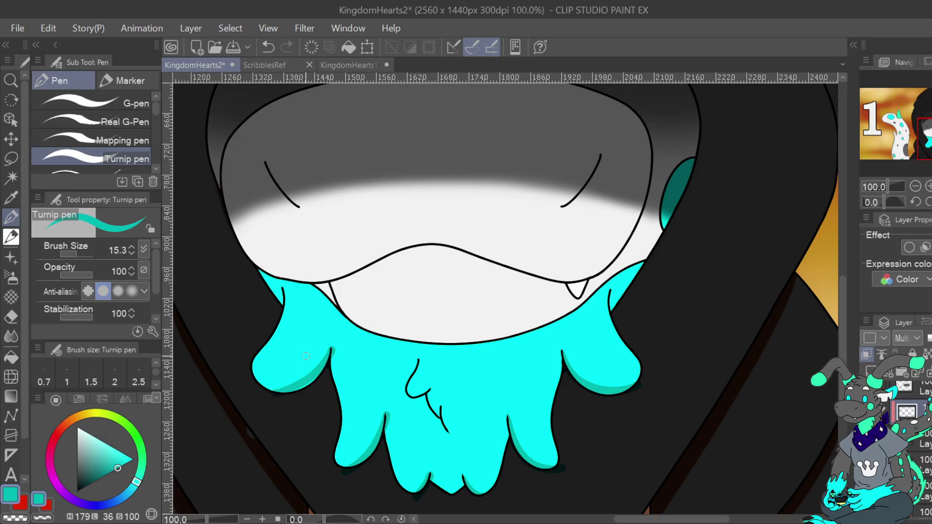
{"action": "left_click", "coordinate": [43, 517]}
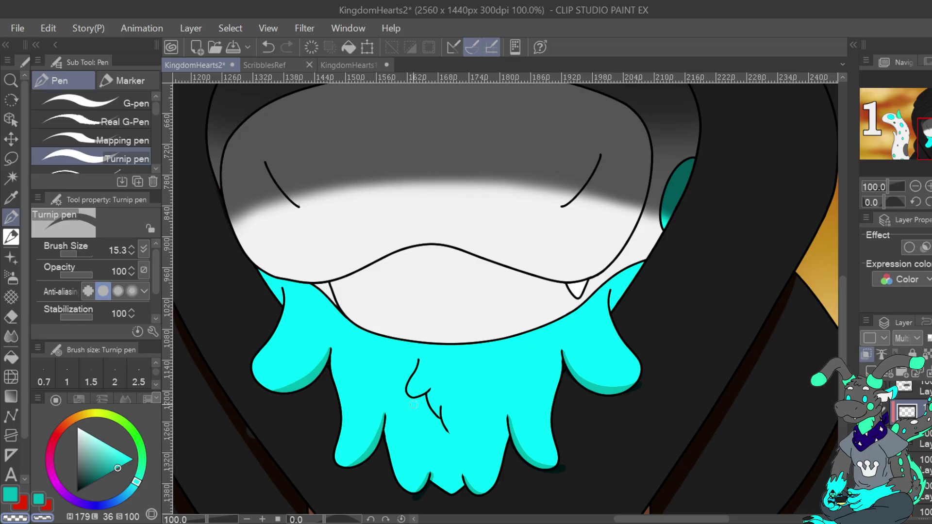
Erase the leftover shadow overlap outside the outlines of the left central bottom tuft and both right fur tufts
{"action": "mouse_move", "coordinate": [426, 494]}
{"action": "left_mouse_down"}
{"action": "mouse_move", "coordinate": [413, 498]}
{"action": "mouse_move", "coordinate": [436, 477]}
{"action": "left_mouse_up"}
{"action": "key", "text": "ctrl+z"}
{"action": "left_click_drag", "start_coordinate": [410, 498], "coordinate": [427, 491]}
{"action": "left_click", "coordinate": [268, 47]}
{"action": "left_click", "coordinate": [268, 47]}
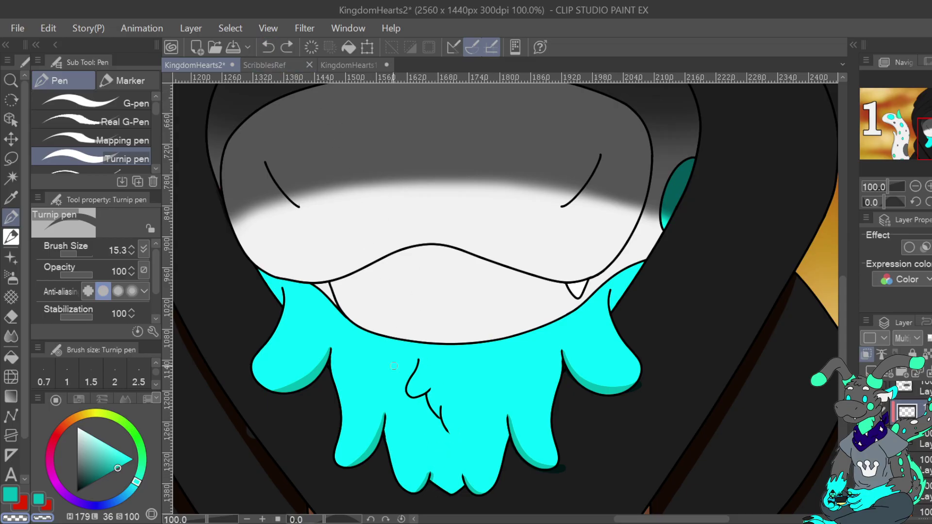
{"action": "left_click", "coordinate": [429, 490]}
{"action": "left_click_drag", "start_coordinate": [564, 470], "coordinate": [560, 474]}
{"action": "left_click_drag", "start_coordinate": [639, 383], "coordinate": [633, 394]}
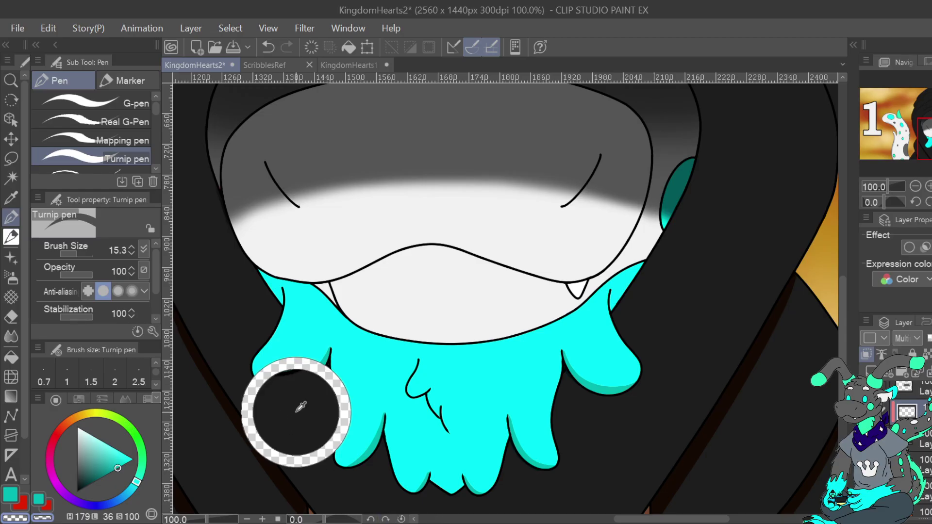
{"action": "right_click", "coordinate": [268, 460]}
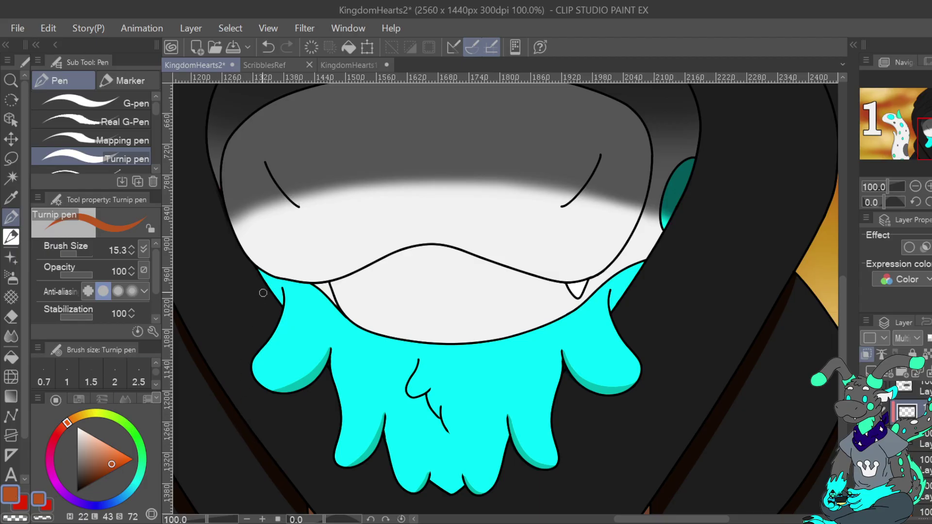
{"action": "left_click_drag", "start_coordinate": [314, 393], "coordinate": [307, 408]}
{"action": "left_click_drag", "start_coordinate": [256, 459], "coordinate": [255, 453]}
{"action": "left_click_drag", "start_coordinate": [299, 379], "coordinate": [297, 385]}
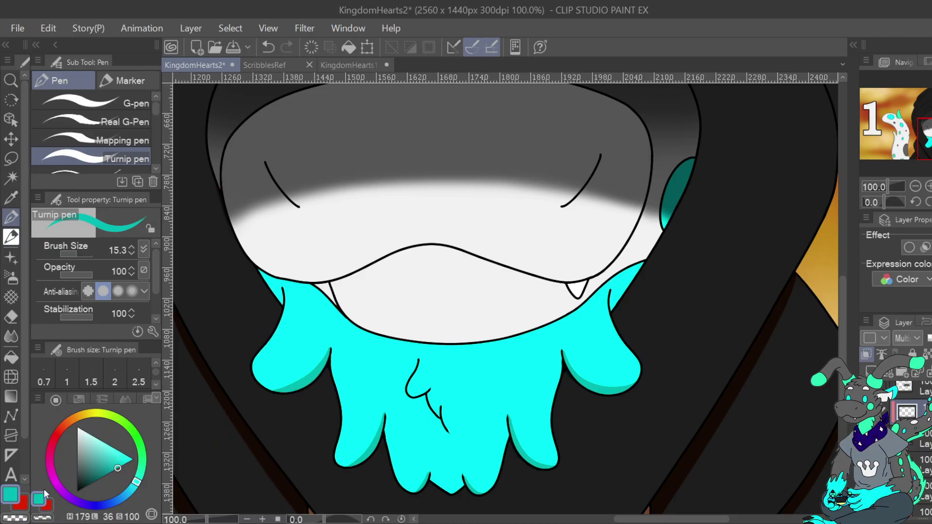
Paint thin teal drop shadows on the coat just beneath the outer and inner left fur tufts
{"action": "left_click_drag", "start_coordinate": [322, 375], "coordinate": [280, 391]}
{"action": "left_click", "coordinate": [266, 48]}
{"action": "left_click_drag", "start_coordinate": [284, 397], "coordinate": [317, 384]}
{"action": "mouse_move", "coordinate": [346, 471]}
{"action": "left_mouse_down"}
{"action": "mouse_move", "coordinate": [371, 462]}
{"action": "mouse_move", "coordinate": [382, 434]}
{"action": "left_mouse_up"}
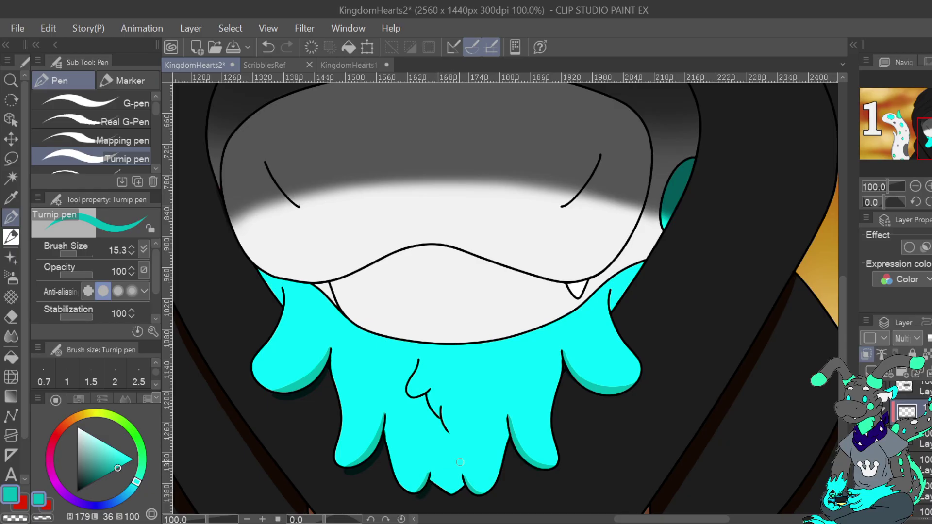
Paint thin drop shadows on the coat beneath the right central bottom tuft and the inner and outer right fur tufts
{"action": "left_click_drag", "start_coordinate": [466, 489], "coordinate": [479, 495]}
{"action": "mouse_move", "coordinate": [511, 447]}
{"action": "left_mouse_down"}
{"action": "mouse_move", "coordinate": [543, 470]}
{"action": "mouse_move", "coordinate": [553, 461]}
{"action": "left_mouse_up"}
{"action": "mouse_move", "coordinate": [565, 369]}
{"action": "left_mouse_down"}
{"action": "mouse_move", "coordinate": [594, 396]}
{"action": "mouse_move", "coordinate": [631, 387]}
{"action": "left_mouse_up"}
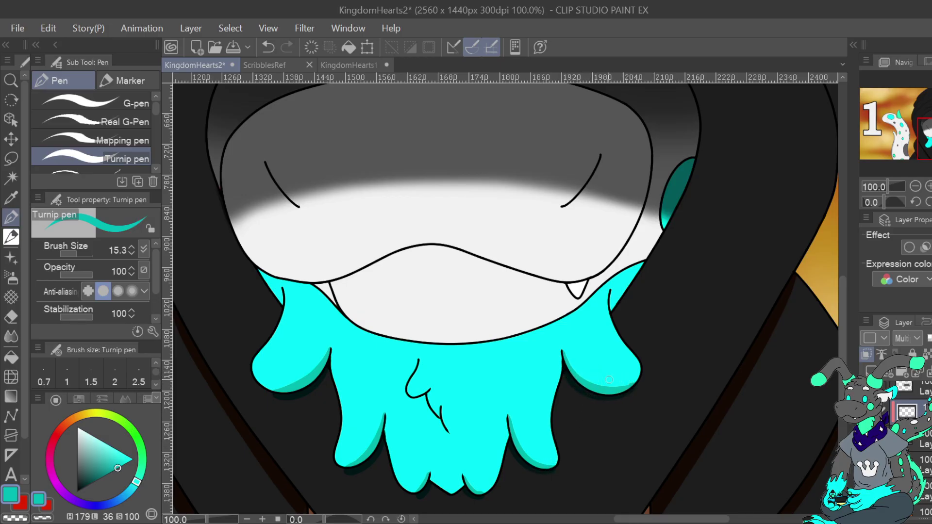
{"action": "left_click", "coordinate": [15, 518]}
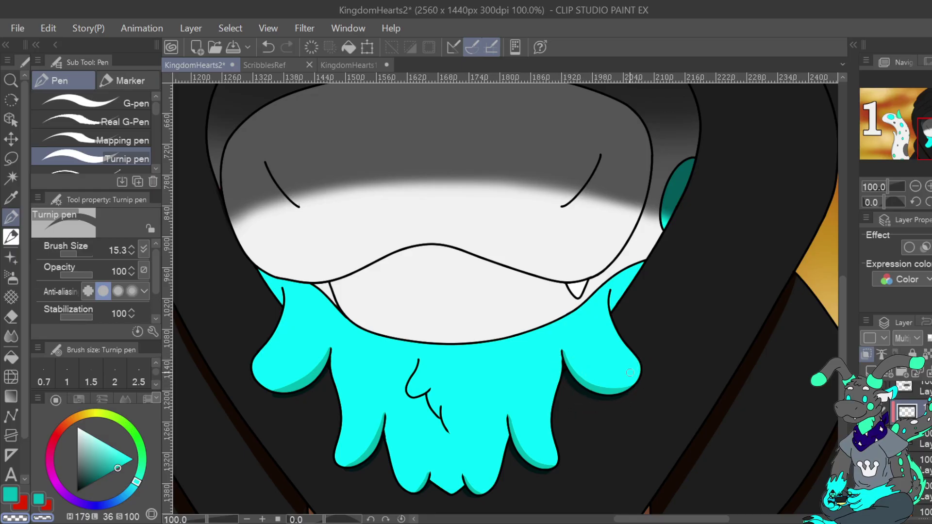
{"action": "key", "text": "c"}
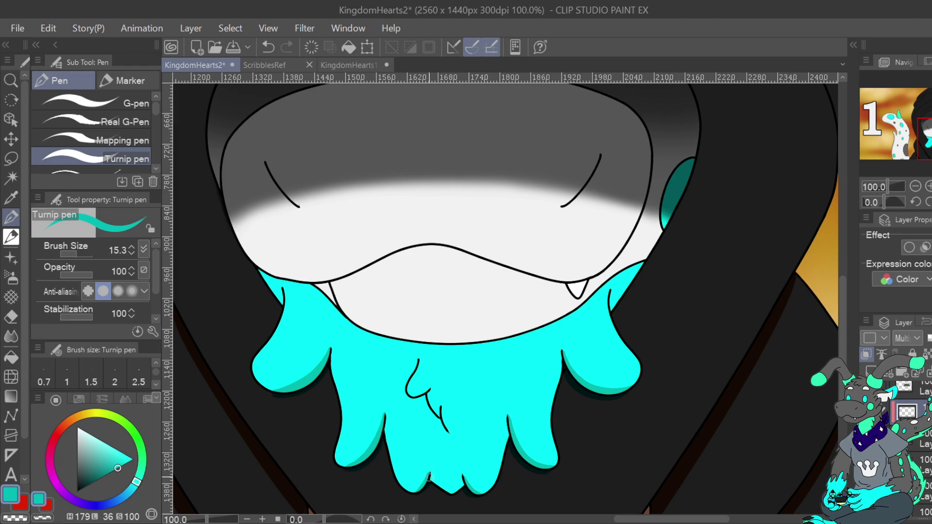
{"action": "left_click_drag", "start_coordinate": [430, 479], "coordinate": [464, 481]}
{"action": "left_click", "coordinate": [268, 46]}
Shade the small fur sections behind the outer left and right tufts, beside the hood edges, in teal
{"action": "left_click_drag", "start_coordinate": [922, 138], "coordinate": [927, 130]}
{"action": "mouse_move", "coordinate": [560, 381]}
{"action": "left_mouse_down"}
{"action": "mouse_move", "coordinate": [590, 347]}
{"action": "mouse_move", "coordinate": [569, 365]}
{"action": "left_mouse_up"}
{"action": "left_click_drag", "start_coordinate": [230, 383], "coordinate": [210, 358]}
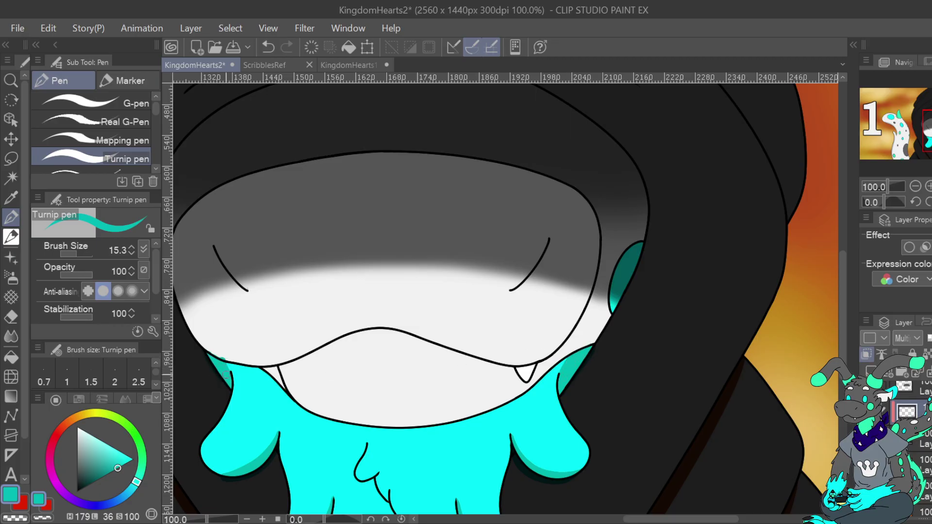
{"action": "key", "text": "c"}
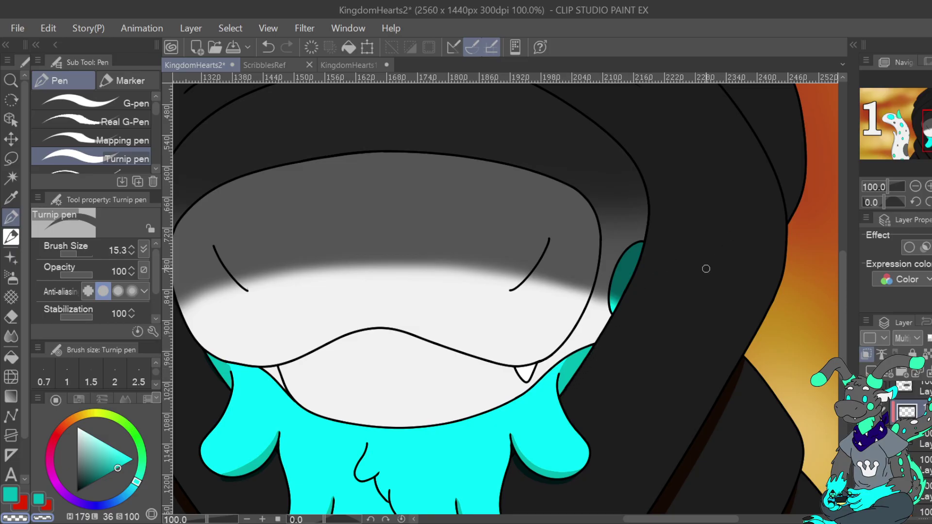
{"action": "key", "text": "c"}
{"action": "left_click", "coordinate": [223, 360]}
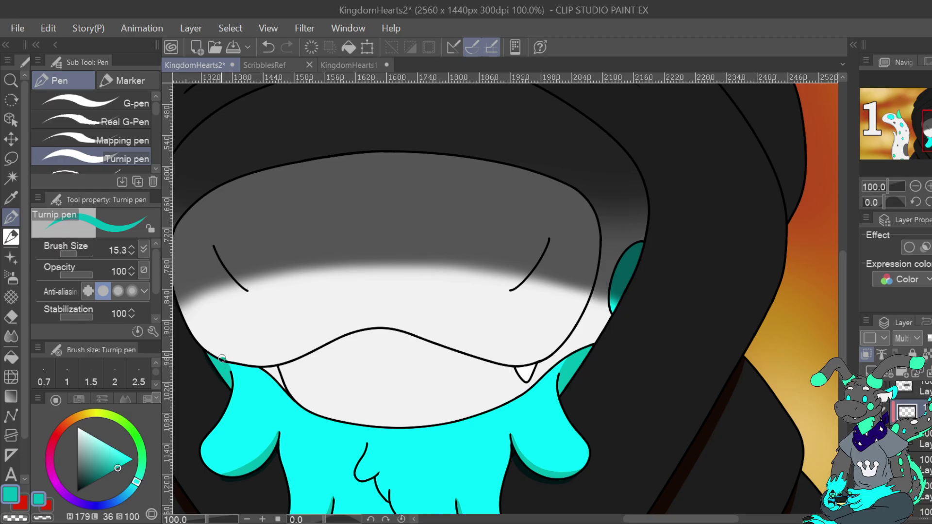
{"action": "left_click", "coordinate": [19, 518]}
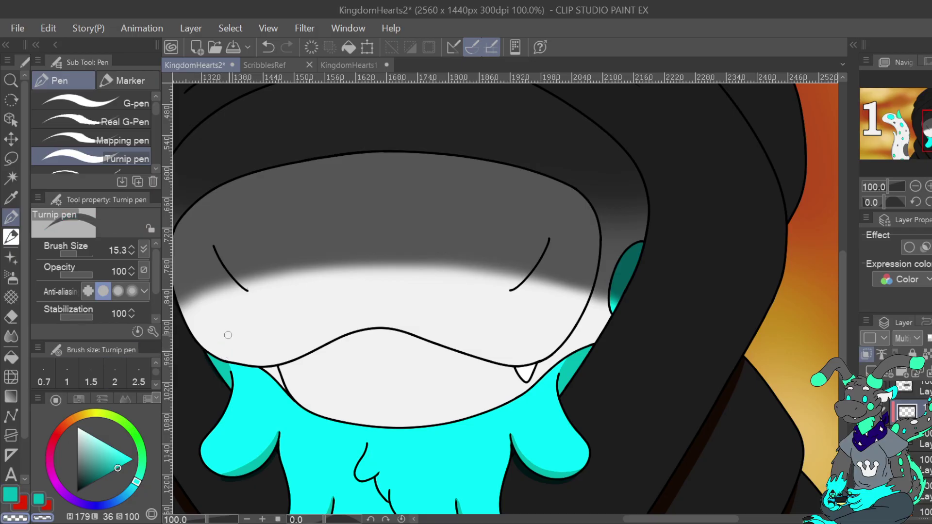
Add light grey shadows to the white right cheek above the fur and the left mouth corner, and thin the cheek shadow
{"action": "left_click", "coordinate": [501, 329], "text": "alt"}
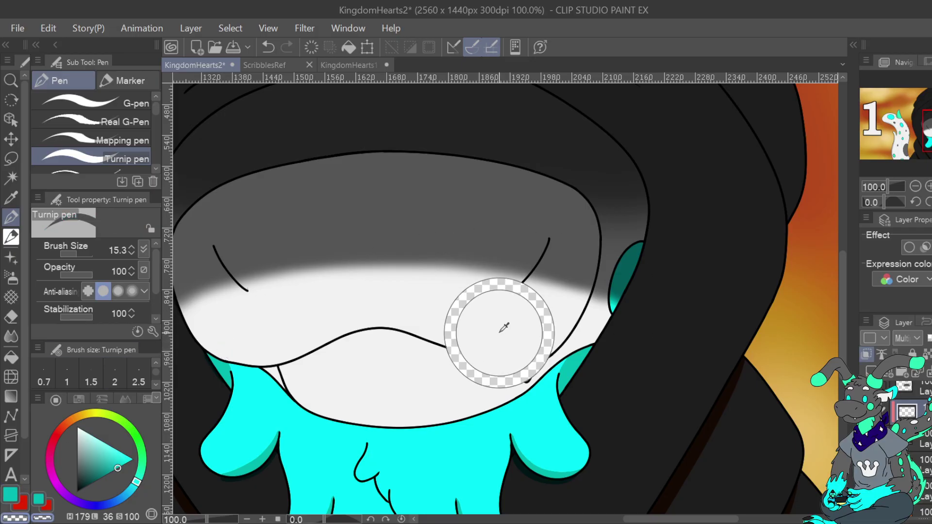
{"action": "left_click", "coordinate": [141, 399]}
{"action": "left_click", "coordinate": [72, 412]}
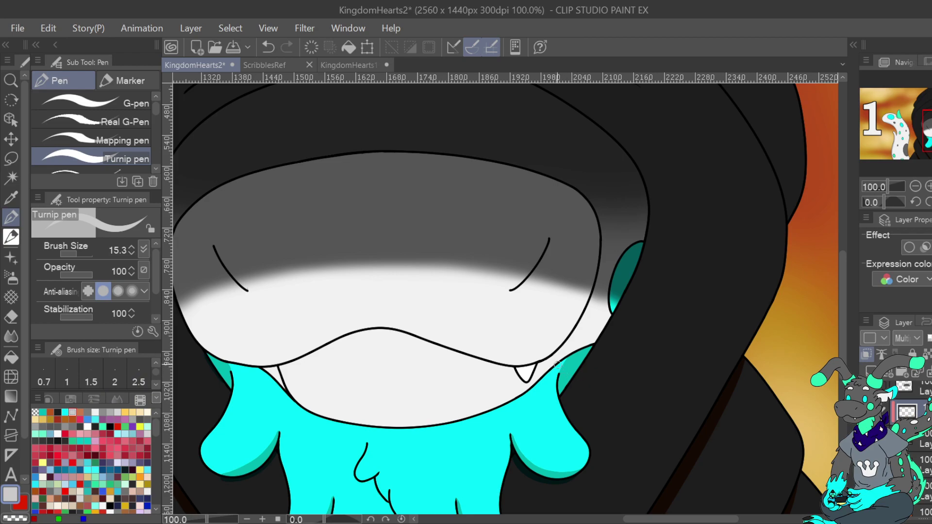
{"action": "mouse_move", "coordinate": [519, 400]}
{"action": "left_mouse_down"}
{"action": "mouse_move", "coordinate": [548, 365]}
{"action": "mouse_move", "coordinate": [614, 330]}
{"action": "left_mouse_up"}
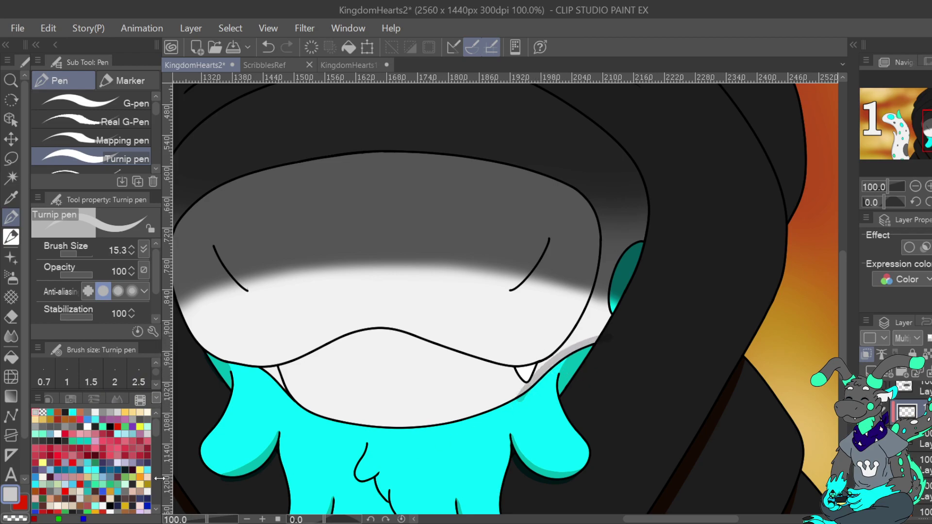
{"action": "left_click", "coordinate": [15, 518]}
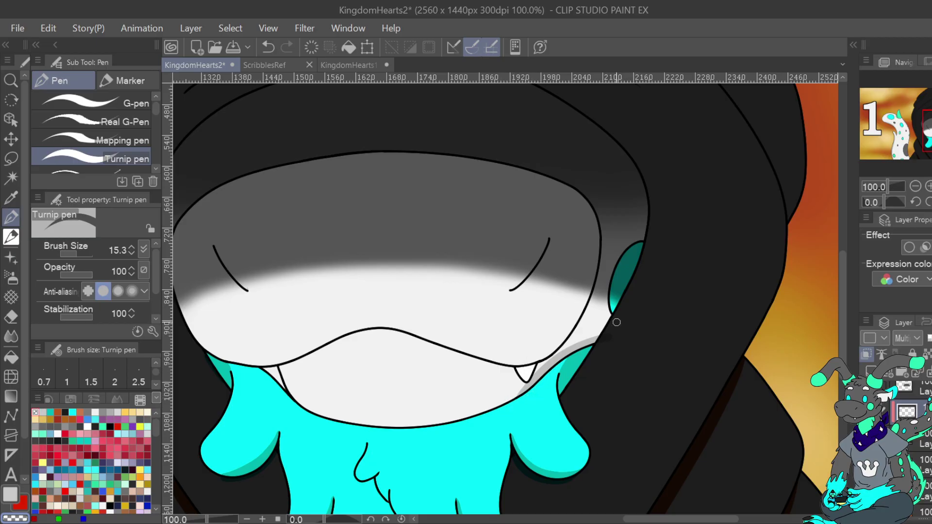
{"action": "left_click", "coordinate": [10, 494]}
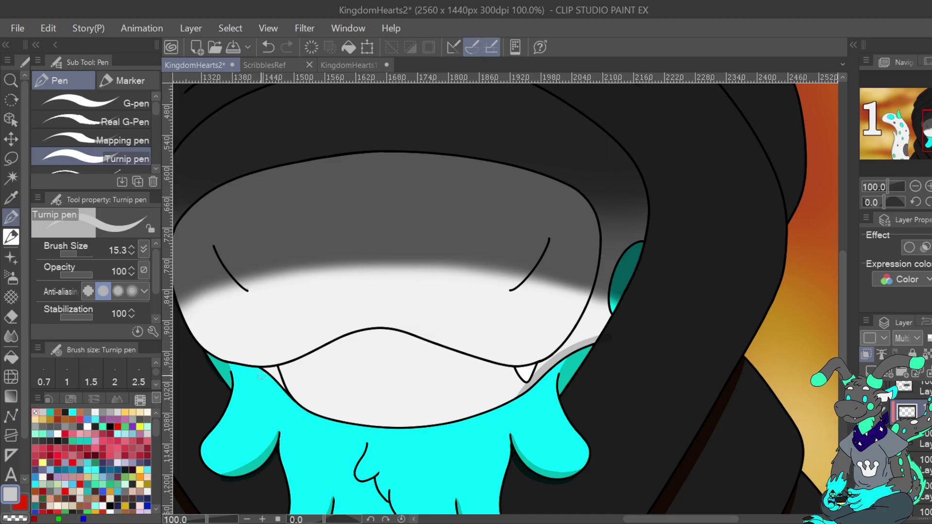
{"action": "mouse_move", "coordinate": [265, 369]}
{"action": "left_mouse_down"}
{"action": "mouse_move", "coordinate": [282, 389]}
{"action": "mouse_move", "coordinate": [275, 364]}
{"action": "left_mouse_up"}
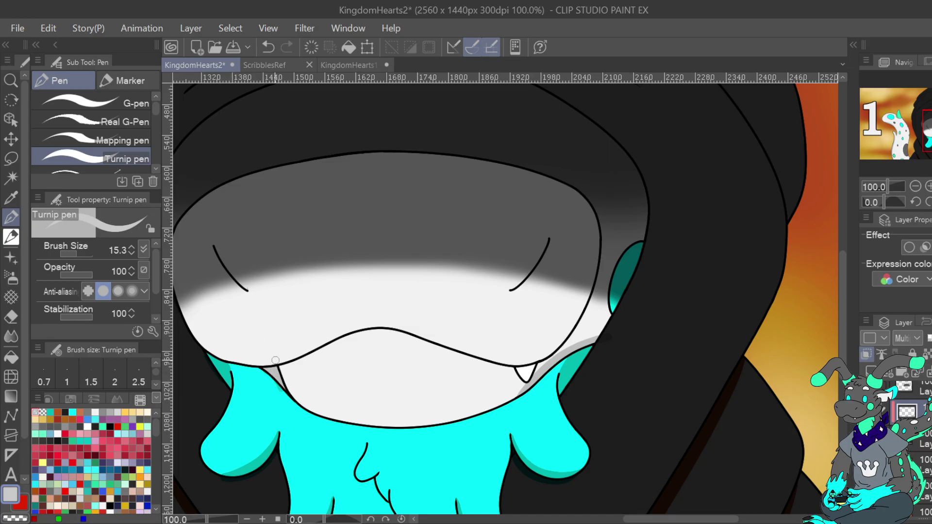
{"action": "left_click", "coordinate": [19, 517]}
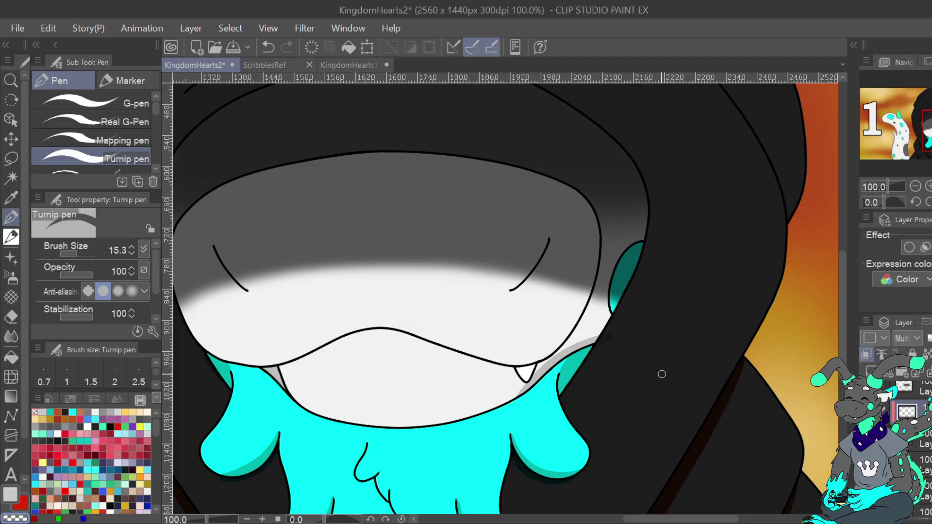
{"action": "mouse_move", "coordinate": [517, 390]}
{"action": "left_mouse_down"}
{"action": "mouse_move", "coordinate": [559, 351]}
{"action": "mouse_move", "coordinate": [627, 327]}
{"action": "left_mouse_up"}
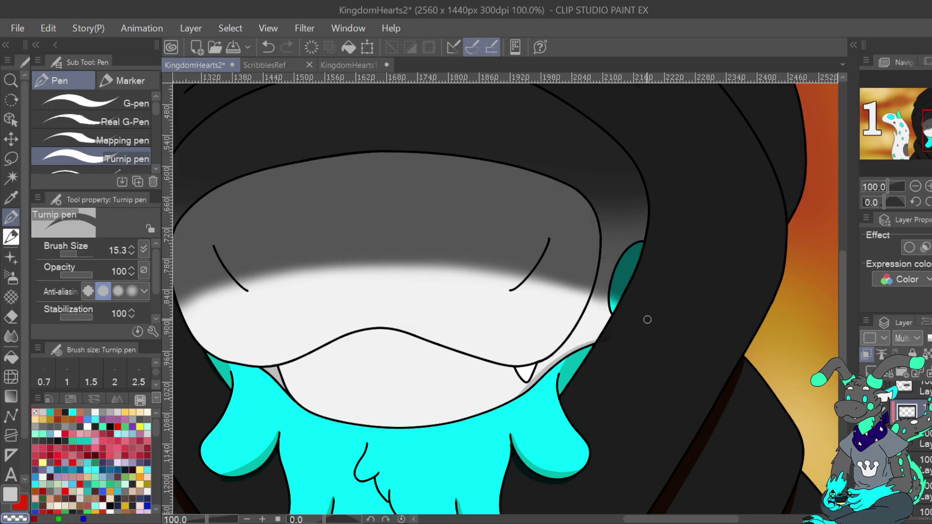
Try light grey shadows beneath both sides of the upper lip line, and undo the strokes
{"action": "left_click", "coordinate": [148, 491]}
{"action": "mouse_move", "coordinate": [415, 333]}
{"action": "left_mouse_down"}
{"action": "mouse_move", "coordinate": [481, 365]}
{"action": "mouse_move", "coordinate": [519, 370]}
{"action": "mouse_move", "coordinate": [558, 353]}
{"action": "mouse_move", "coordinate": [581, 304]}
{"action": "left_mouse_up"}
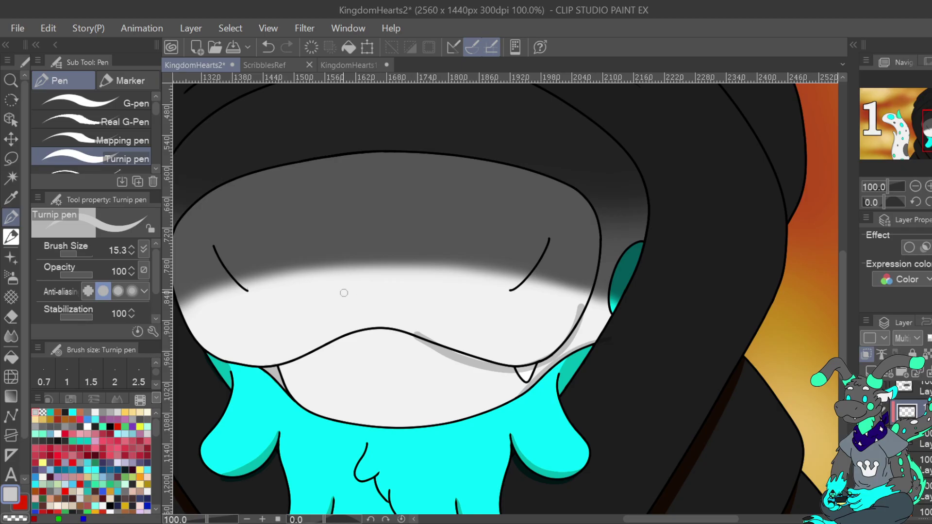
{"action": "left_click_drag", "start_coordinate": [284, 366], "coordinate": [368, 321]}
{"action": "key", "text": "ctrl+z"}
{"action": "left_click", "coordinate": [266, 48]}
{"action": "left_click_drag", "start_coordinate": [333, 335], "coordinate": [373, 321]}
{"action": "left_click", "coordinate": [268, 47]}
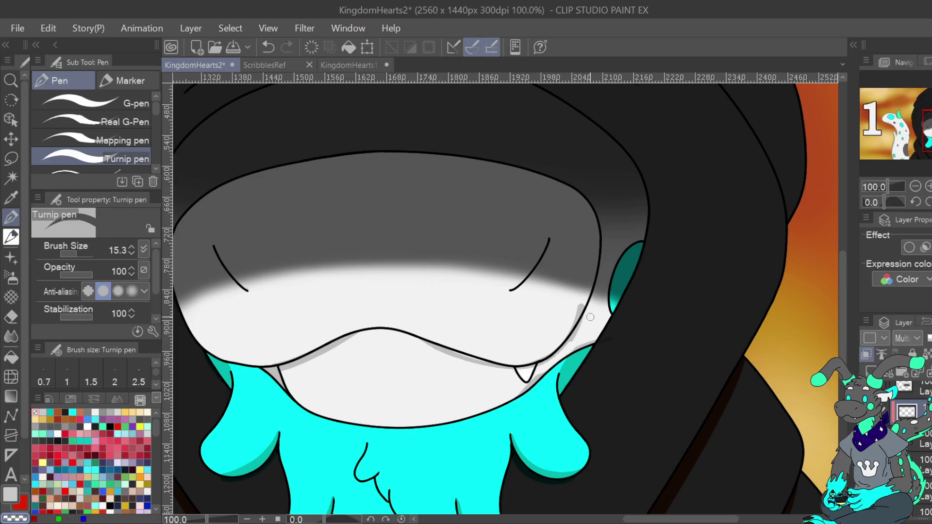
{"action": "left_click", "coordinate": [270, 45]}
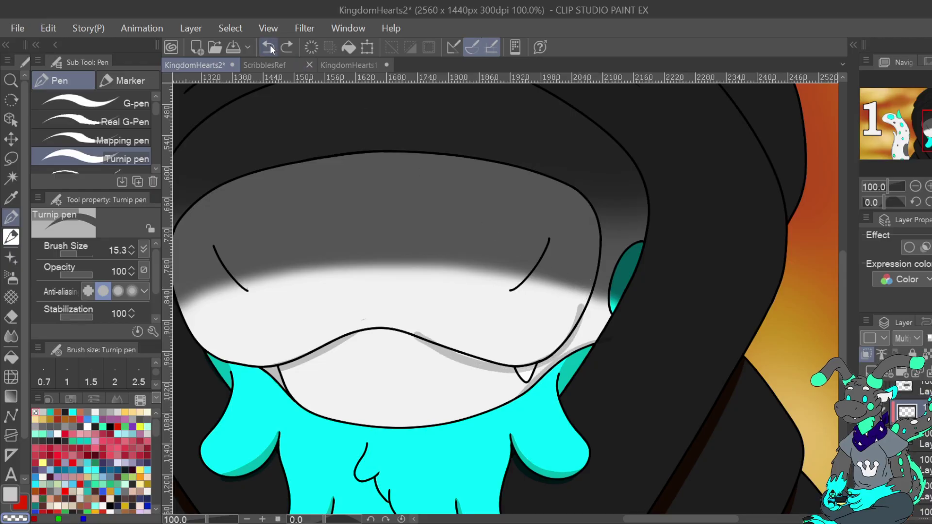
{"action": "left_click", "coordinate": [267, 45]}
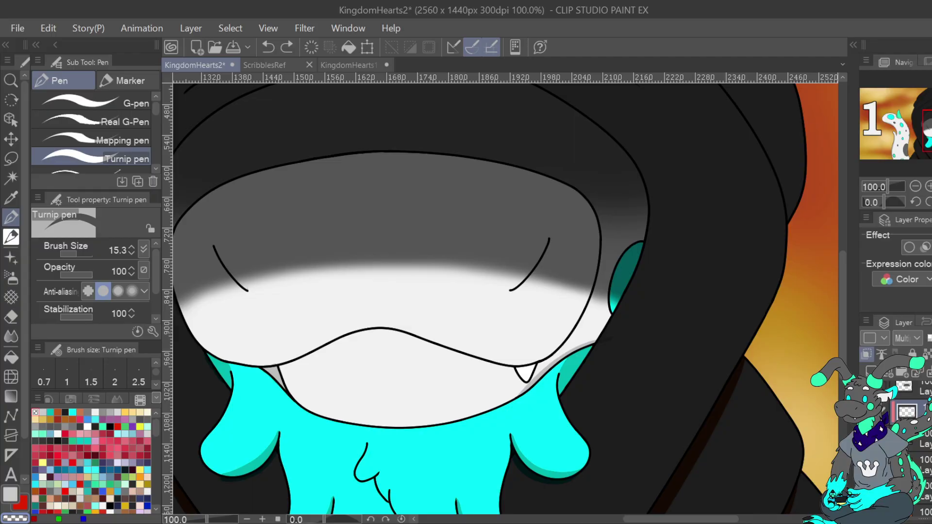
Paint a teal shadow band on the fur directly beneath the chin line at brush size 33.6
{"action": "key", "text": "ctrl+0"}
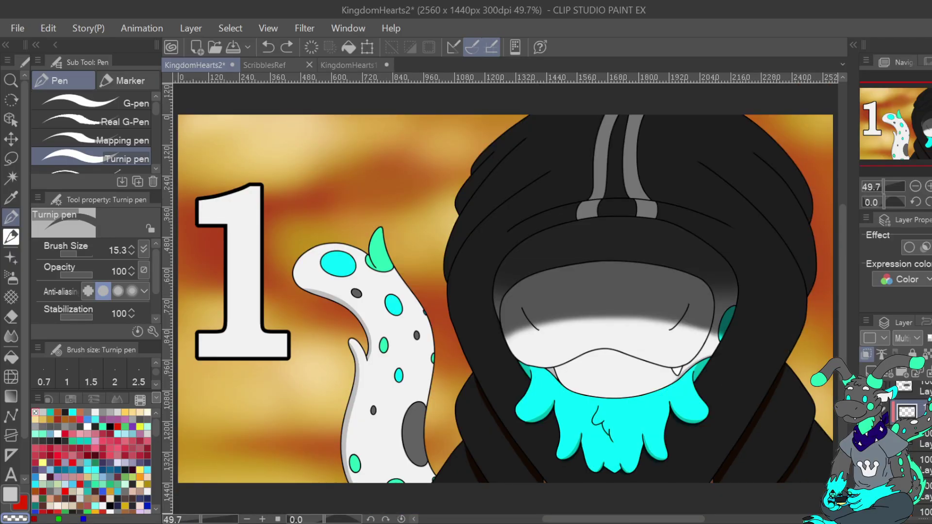
{"action": "left_click", "coordinate": [713, 376], "text": "alt"}
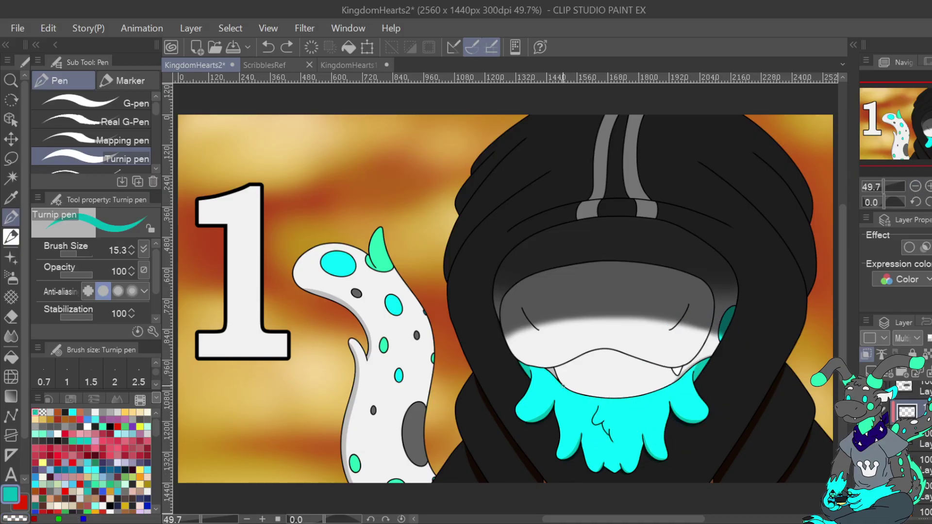
{"action": "mouse_move", "coordinate": [568, 393]}
{"action": "left_mouse_down"}
{"action": "mouse_move", "coordinate": [619, 406]}
{"action": "mouse_move", "coordinate": [675, 380]}
{"action": "left_mouse_up"}
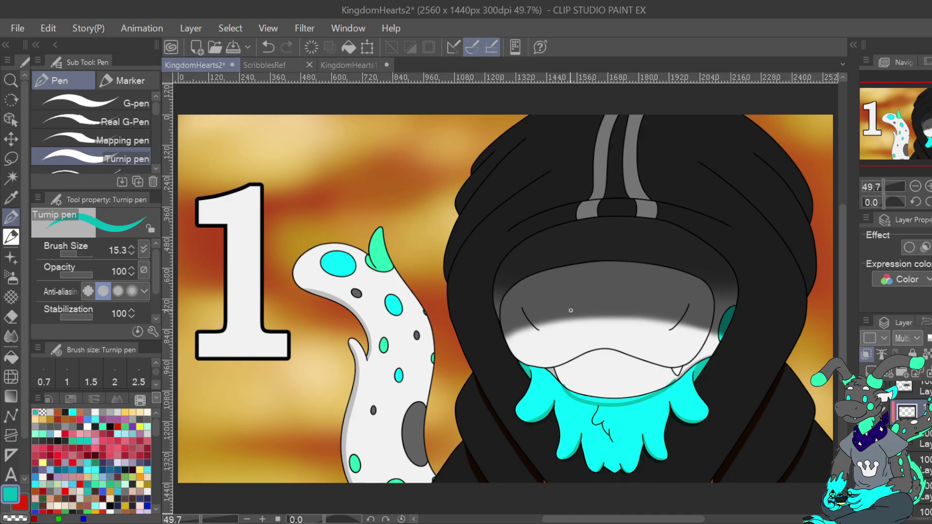
{"action": "left_click", "coordinate": [274, 47]}
{"action": "left_click", "coordinate": [79, 252]}
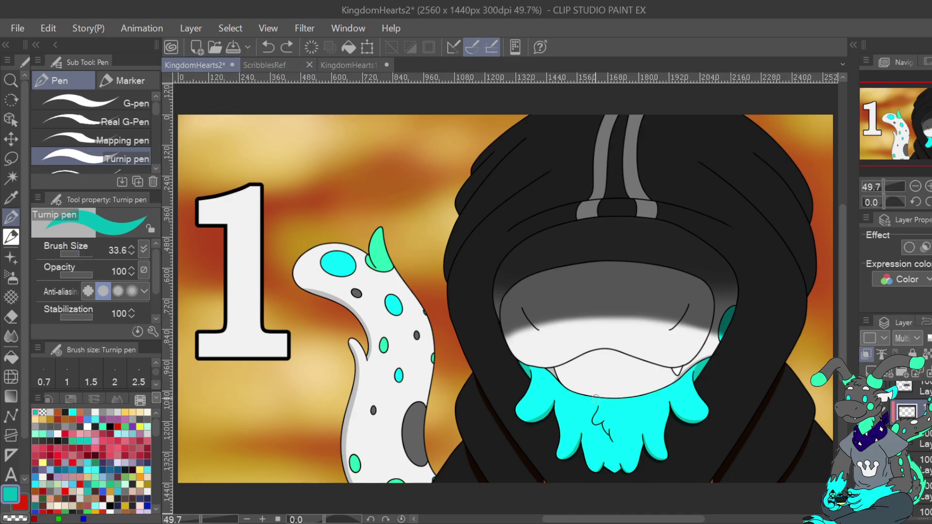
{"action": "mouse_move", "coordinate": [568, 386]}
{"action": "left_mouse_down"}
{"action": "mouse_move", "coordinate": [614, 400]}
{"action": "mouse_move", "coordinate": [655, 394]}
{"action": "mouse_move", "coordinate": [673, 380]}
{"action": "left_mouse_up"}
{"action": "left_click", "coordinate": [269, 48]}
{"action": "mouse_move", "coordinate": [568, 389]}
{"action": "left_mouse_down"}
{"action": "mouse_move", "coordinate": [598, 401]}
{"action": "mouse_move", "coordinate": [658, 396]}
{"action": "mouse_move", "coordinate": [697, 370]}
{"action": "left_mouse_up"}
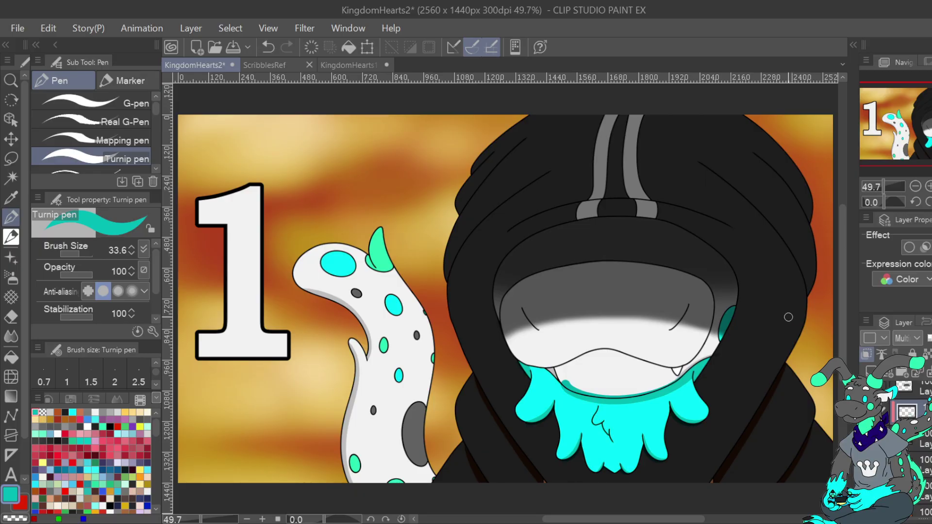
Erase the teal shadow that spills above the chin line onto the white lower jaw
{"action": "key", "text": "c"}
{"action": "left_click_drag", "start_coordinate": [568, 384], "coordinate": [611, 393]}
{"action": "left_click", "coordinate": [927, 186]}
{"action": "left_click_drag", "start_coordinate": [896, 132], "coordinate": [922, 145]}
{"action": "left_click", "coordinate": [928, 185]}
{"action": "left_click", "coordinate": [928, 186]}
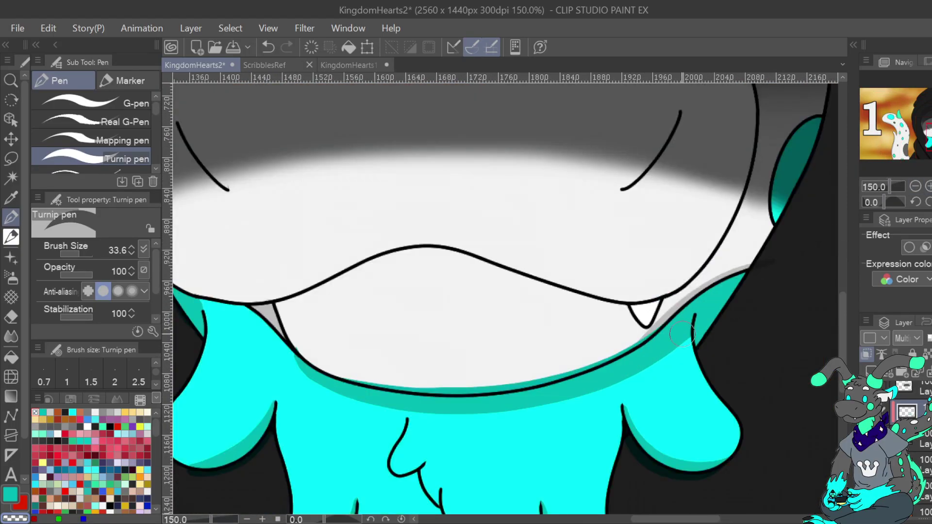
{"action": "mouse_move", "coordinate": [337, 367]}
{"action": "left_mouse_down"}
{"action": "mouse_move", "coordinate": [531, 379]}
{"action": "mouse_move", "coordinate": [638, 326]}
{"action": "left_mouse_up"}
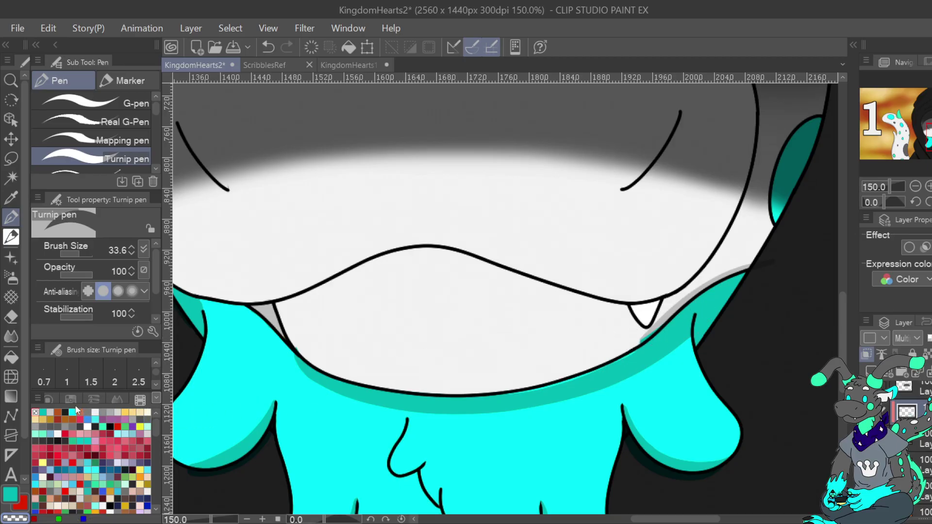
Touch up the light grey shadow near the fang and fill the teal gap along the right chin line at brush size 6.0
{"action": "left_click", "coordinate": [51, 412]}
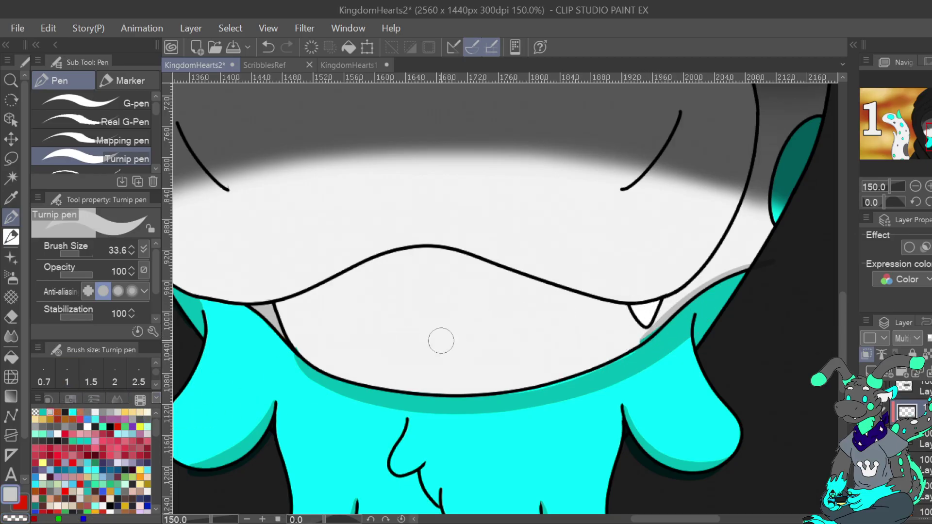
{"action": "left_click_drag", "start_coordinate": [79, 255], "coordinate": [74, 255]}
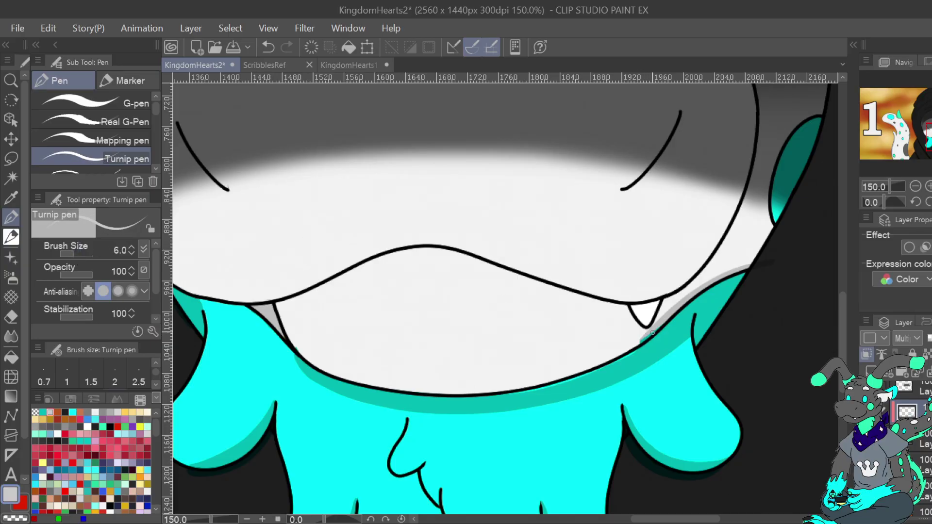
{"action": "mouse_move", "coordinate": [645, 338]}
{"action": "left_mouse_down"}
{"action": "mouse_move", "coordinate": [639, 345]}
{"action": "mouse_move", "coordinate": [648, 338]}
{"action": "left_mouse_up"}
{"action": "left_click", "coordinate": [603, 372], "text": "alt"}
{"action": "left_click_drag", "start_coordinate": [506, 397], "coordinate": [593, 373]}
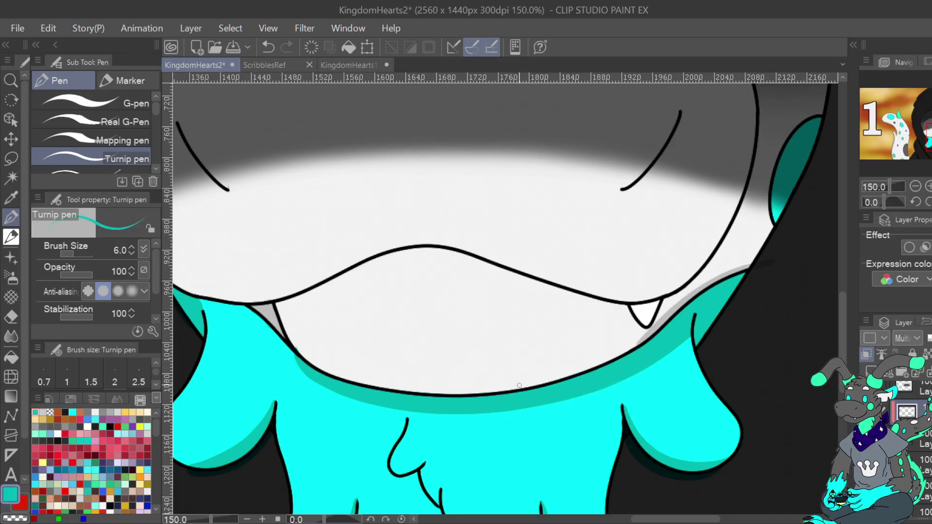
{"action": "key", "text": "c"}
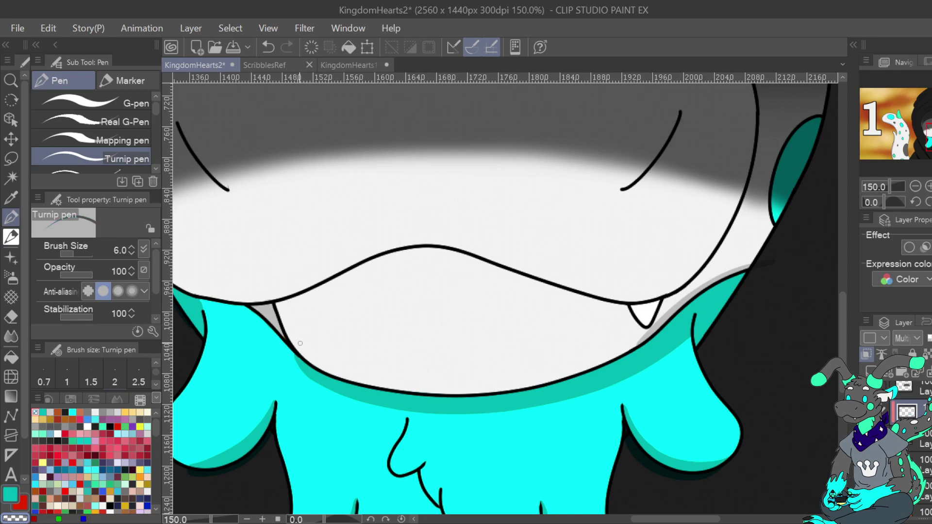
Trim the lower edge of the teal chin shadow on its left end with the transparent colour at brush size 8.0
{"action": "mouse_move", "coordinate": [294, 357]}
{"action": "left_mouse_down"}
{"action": "mouse_move", "coordinate": [343, 399]}
{"action": "mouse_move", "coordinate": [430, 422]}
{"action": "left_mouse_up"}
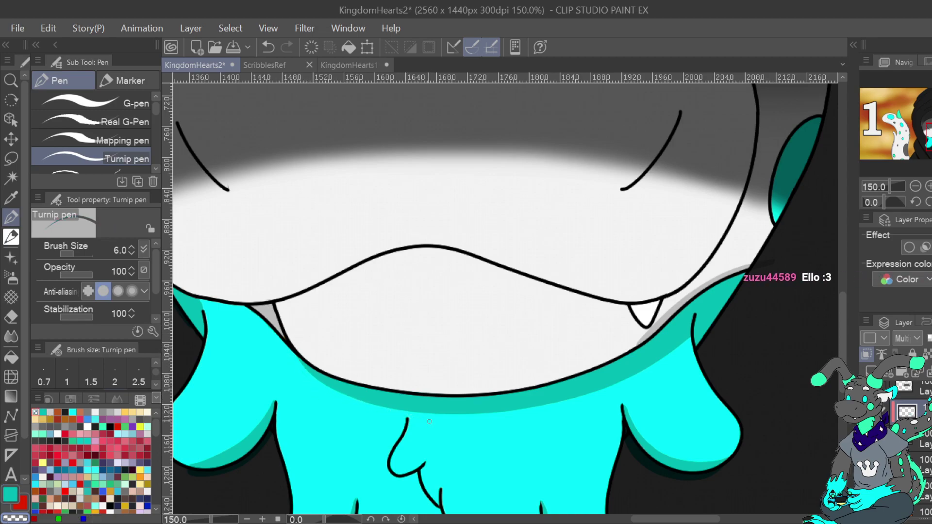
{"action": "left_click", "coordinate": [133, 246]}
{"action": "left_click", "coordinate": [133, 246]}
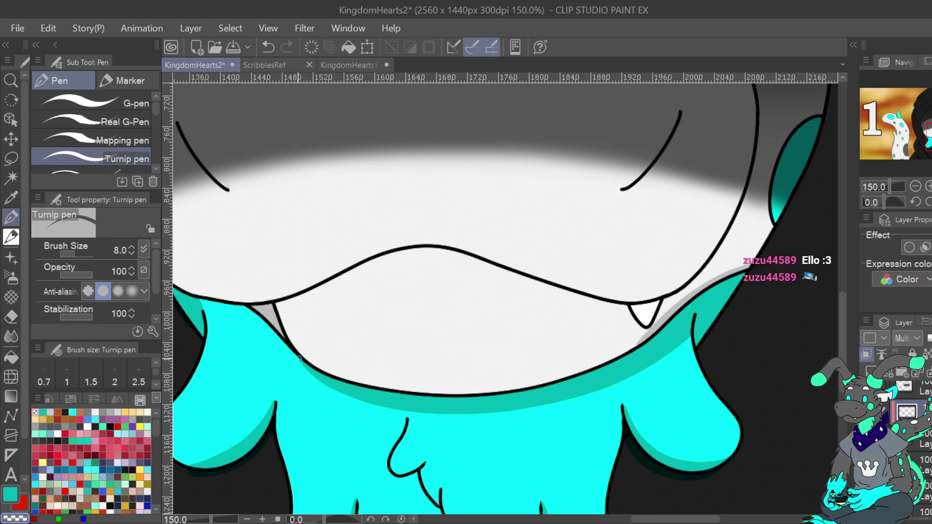
{"action": "mouse_move", "coordinate": [296, 358]}
{"action": "left_mouse_down"}
{"action": "mouse_move", "coordinate": [336, 389]}
{"action": "mouse_move", "coordinate": [413, 412]}
{"action": "left_mouse_up"}
{"action": "key", "text": "ctrl+0"}
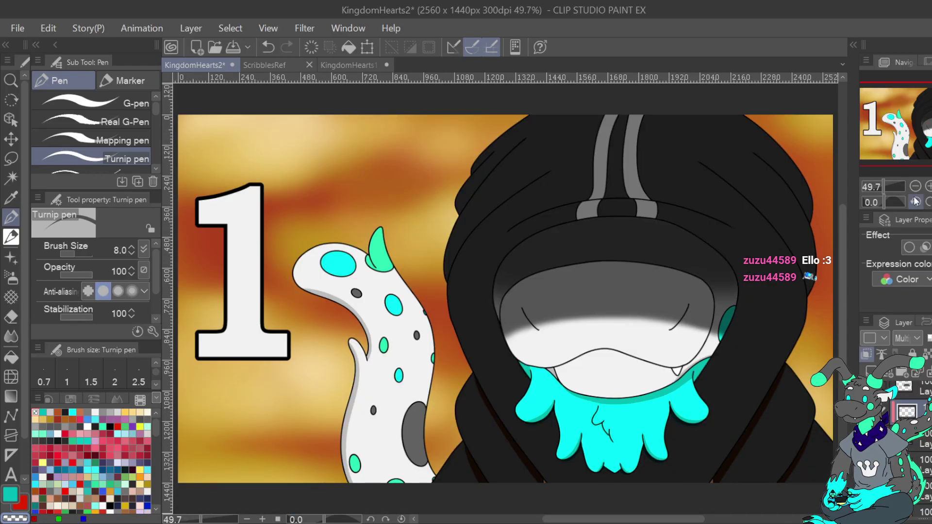
Thicken the teal shadow band on the fur beneath the chin by painting along its lower edge
{"action": "left_click", "coordinate": [10, 494]}
{"action": "left_click", "coordinate": [928, 186]}
{"action": "left_click", "coordinate": [927, 186]}
{"action": "left_click", "coordinate": [927, 186]}
{"action": "left_click", "coordinate": [927, 186]}
{"action": "left_click_drag", "start_coordinate": [912, 124], "coordinate": [930, 147]}
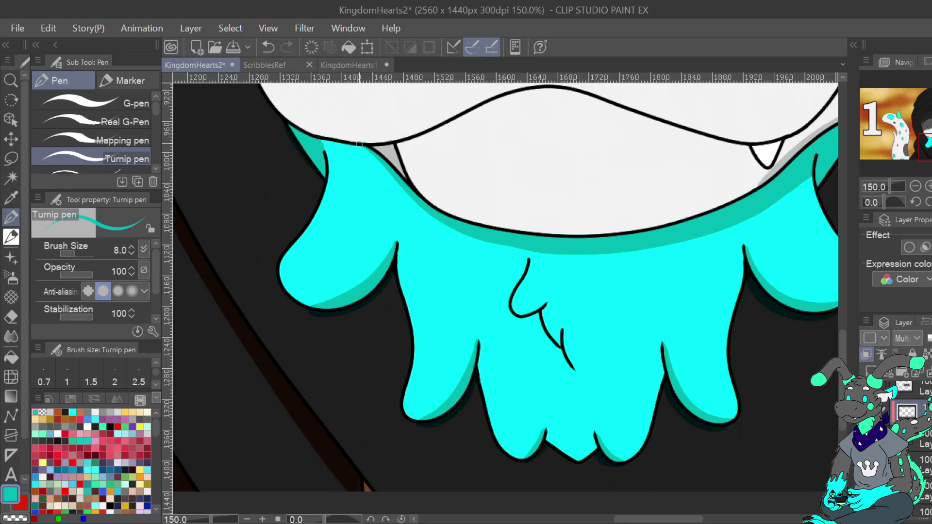
{"action": "mouse_move", "coordinate": [491, 250]}
{"action": "left_mouse_down"}
{"action": "mouse_move", "coordinate": [595, 263]}
{"action": "mouse_move", "coordinate": [660, 251]}
{"action": "mouse_move", "coordinate": [707, 226]}
{"action": "left_mouse_up"}
{"action": "mouse_move", "coordinate": [492, 239]}
{"action": "left_mouse_down"}
{"action": "mouse_move", "coordinate": [577, 247]}
{"action": "mouse_move", "coordinate": [544, 255]}
{"action": "mouse_move", "coordinate": [642, 240]}
{"action": "left_mouse_up"}
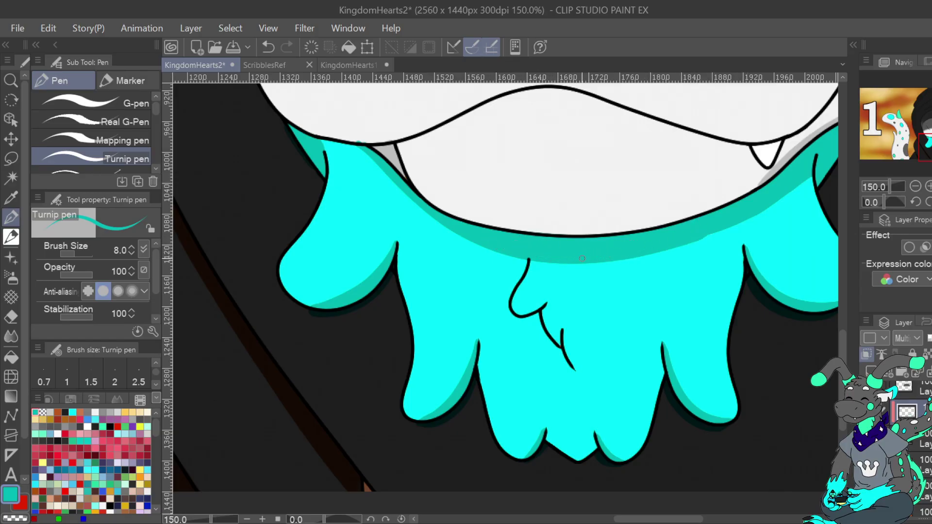
{"action": "mouse_move", "coordinate": [606, 261]}
{"action": "left_mouse_down"}
{"action": "mouse_move", "coordinate": [690, 243]}
{"action": "mouse_move", "coordinate": [761, 212]}
{"action": "left_mouse_up"}
{"action": "key", "text": "c"}
{"action": "key", "text": "ctrl+minus"}
{"action": "key", "text": "ctrl+minus"}
{"action": "key", "text": "ctrl+minus"}
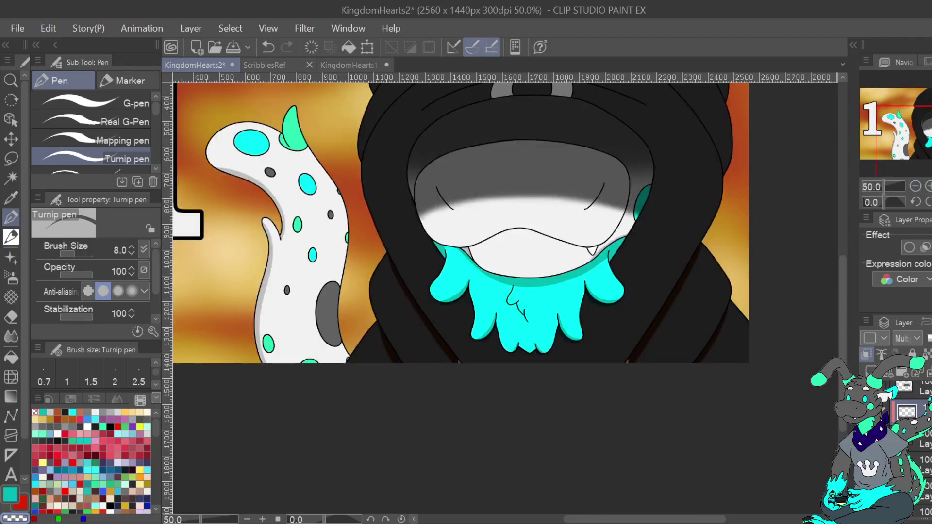
{"action": "scroll", "coordinate": [516, 309], "scroll_direction": "up", "scroll_amount": 2}
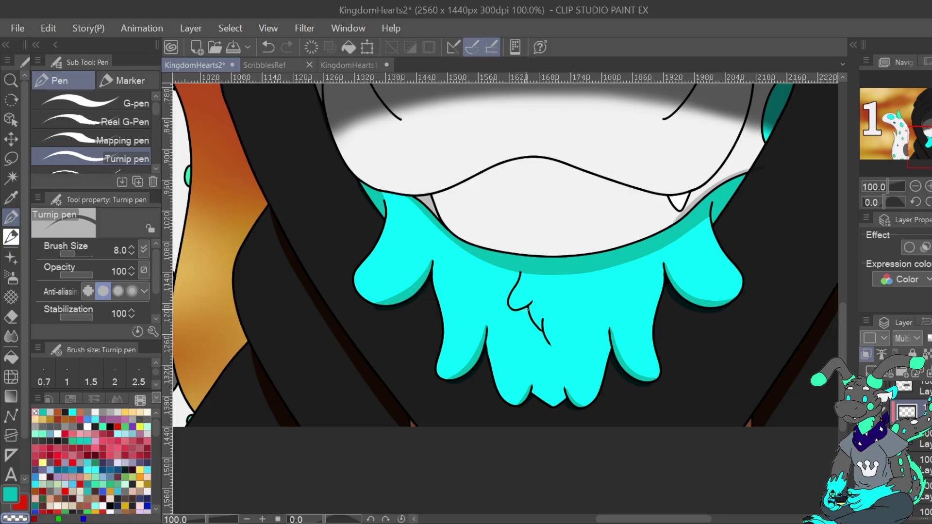
{"action": "key", "text": "c"}
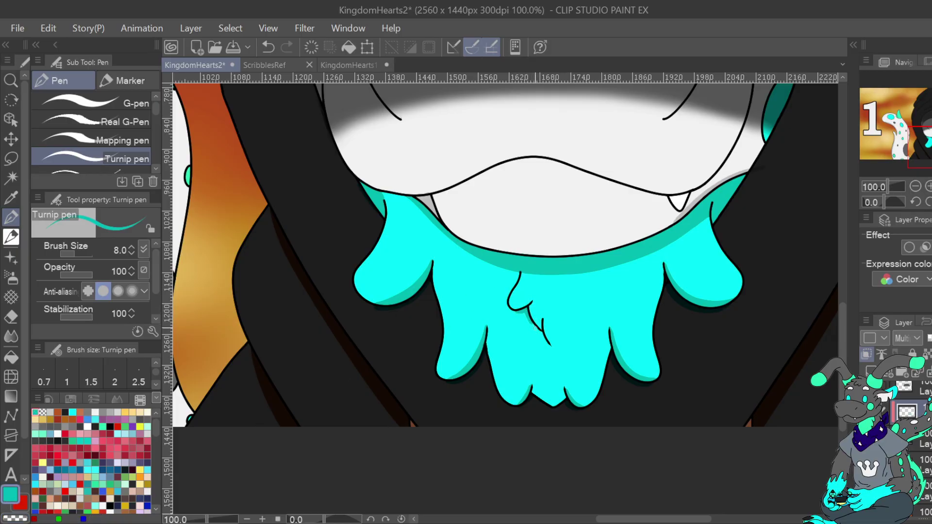
{"action": "key", "text": "ctrl+0"}
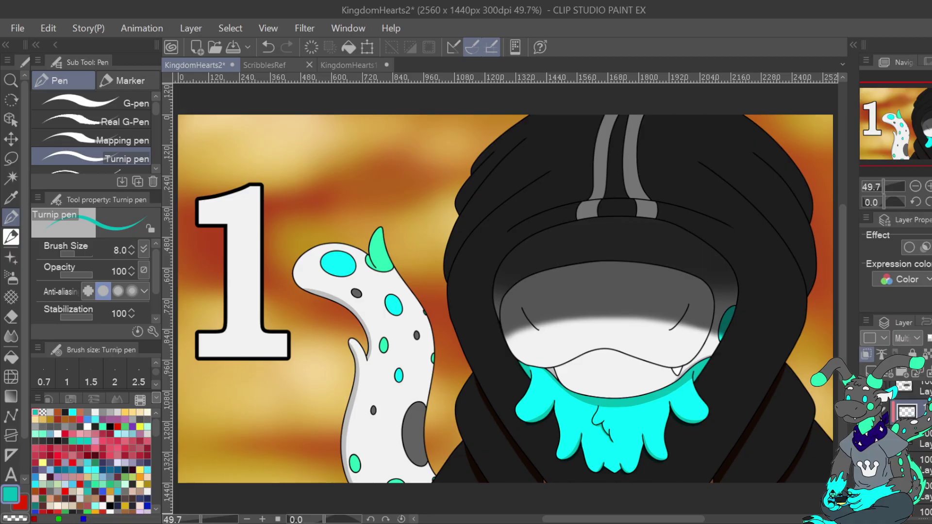
Save the KingdomHearts2 illustration and close both KingdomHearts documents, keeping ScribblesRef open
{"action": "left_click", "coordinate": [18, 26]}
{"action": "left_click", "coordinate": [209, 155]}
{"action": "key", "text": "ctrl+s"}
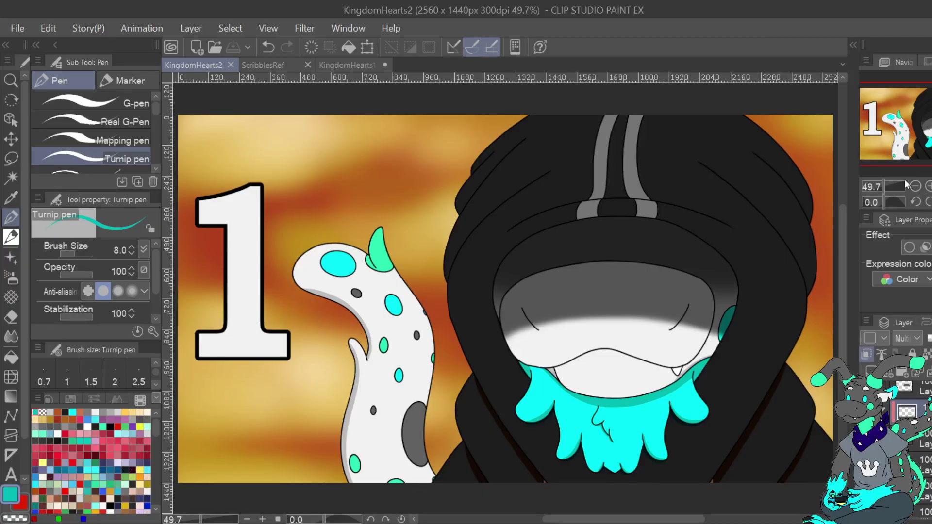
{"action": "left_click", "coordinate": [379, 66]}
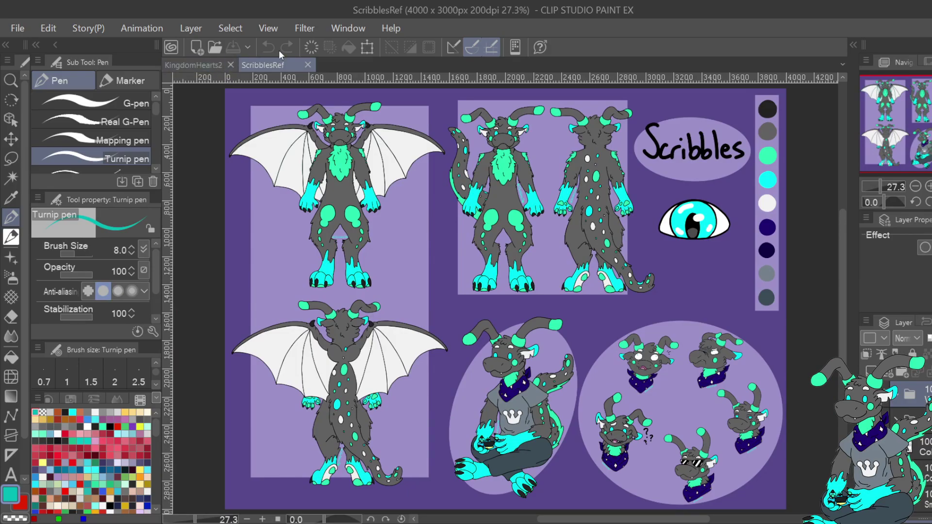
{"action": "left_click", "coordinate": [206, 65]}
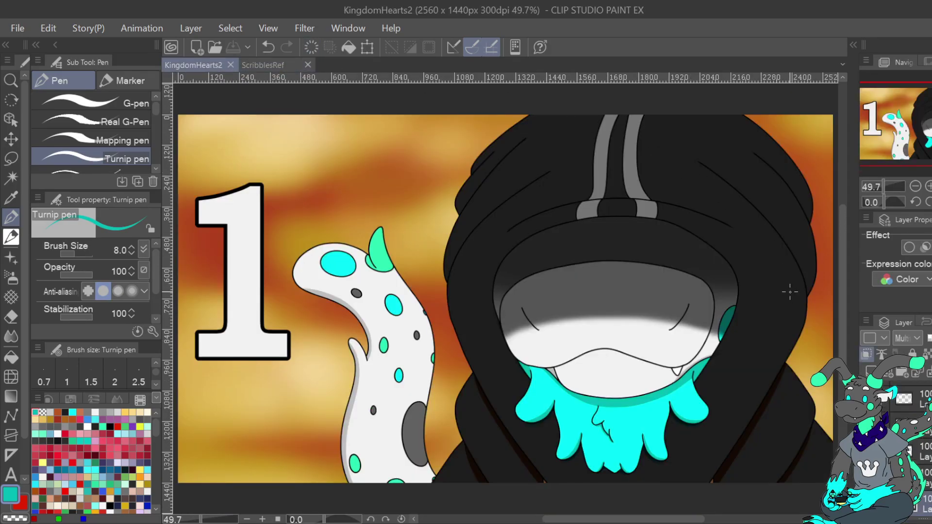
{"action": "left_click", "coordinate": [231, 64]}
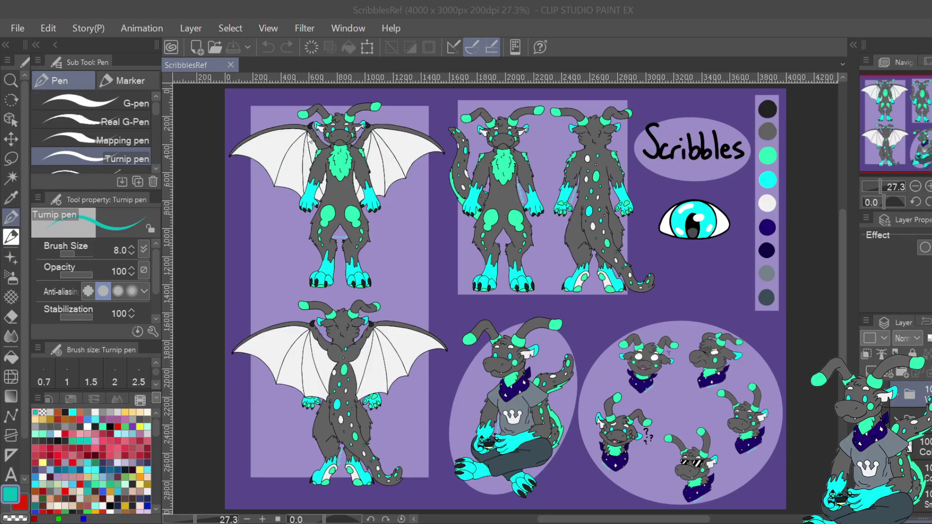
Open the ArtStream document and add a new layer above the selected sketch layer
{"action": "left_click", "coordinate": [468, 354]}
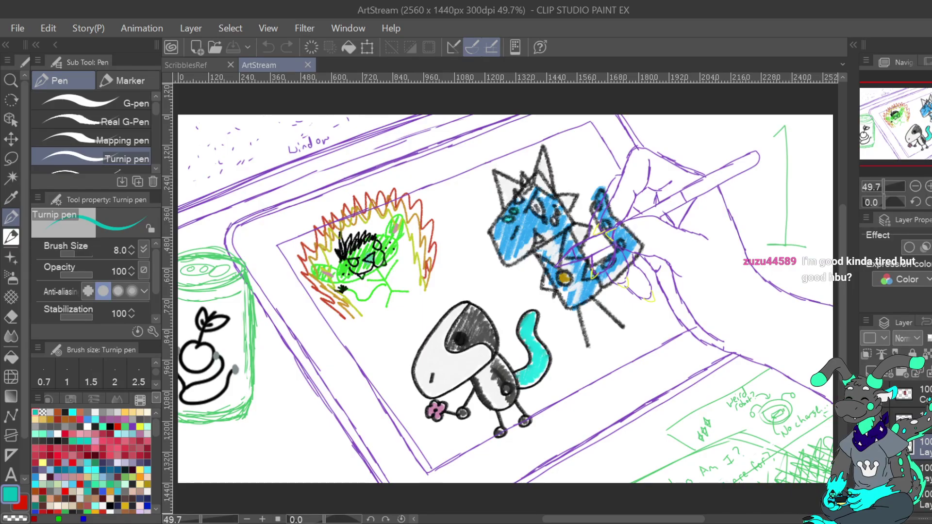
{"action": "left_click", "coordinate": [917, 418]}
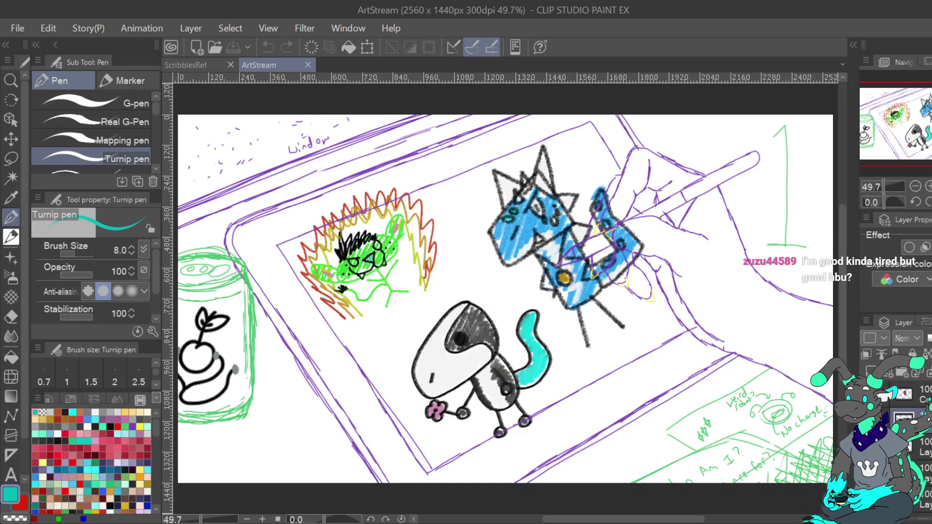
{"action": "key", "text": "ctrl+shift+n"}
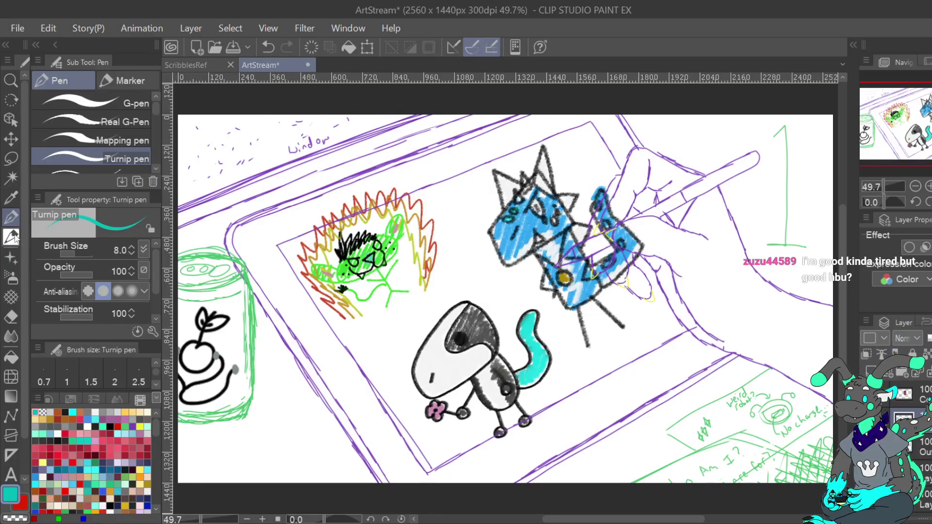
Set the Turnip pen to brush size 5.0 and choose black as the drawing colour
{"action": "left_click", "coordinate": [133, 252]}
{"action": "left_click", "coordinate": [132, 252]}
{"action": "left_click", "coordinate": [133, 252]}
{"action": "left_click", "coordinate": [49, 399]}
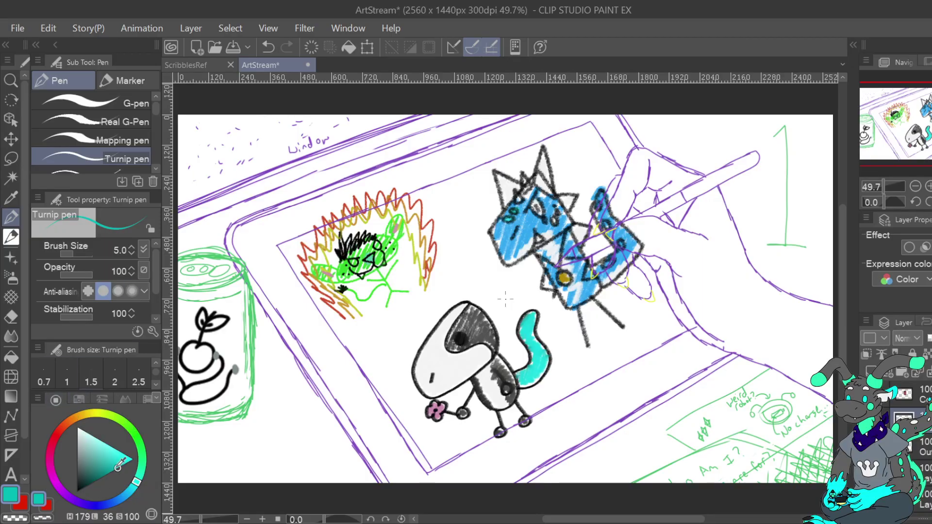
{"action": "left_click", "coordinate": [77, 491]}
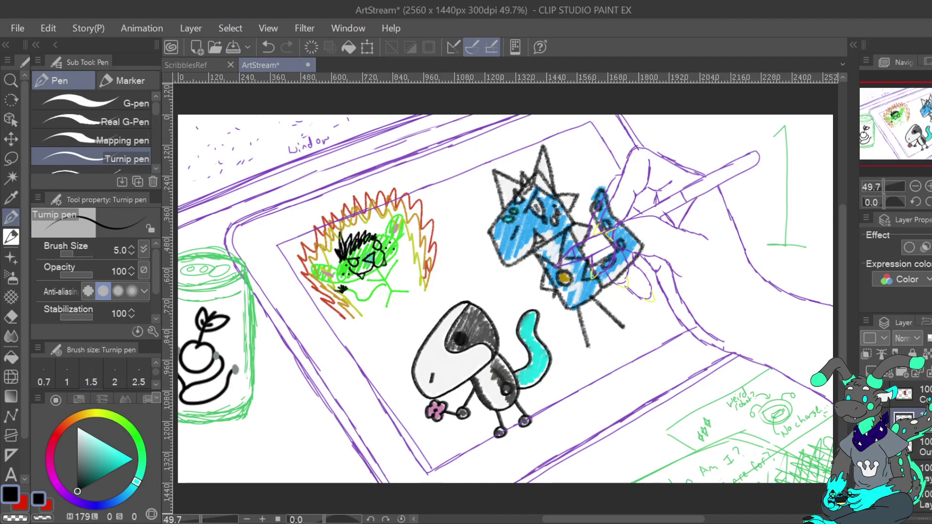
Hide the character doodles drawn on the tablet screen, keeping the hand and tablet sketch visible
{"action": "scroll", "coordinate": [910, 447], "scroll_direction": "down", "scroll_amount": 1}
{"action": "scroll", "coordinate": [903, 427], "scroll_direction": "down", "scroll_amount": 3}
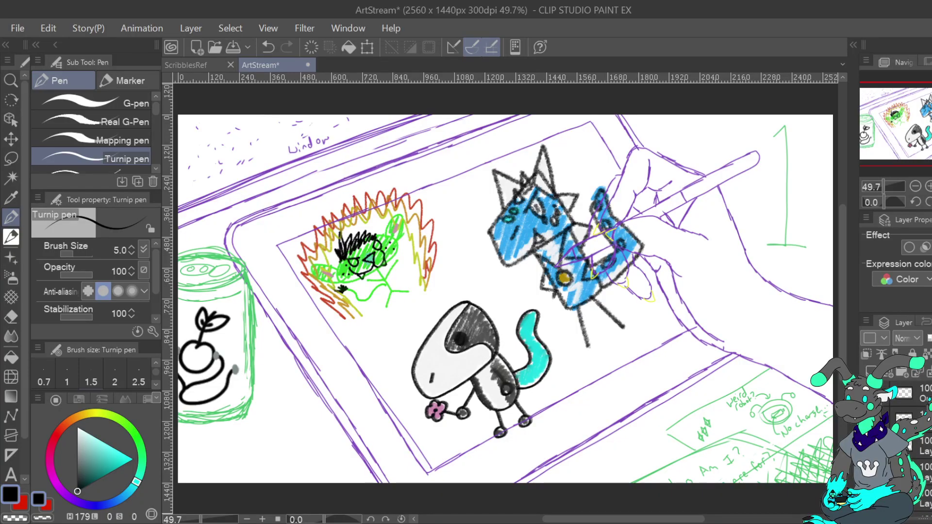
{"action": "scroll", "coordinate": [903, 437], "scroll_direction": "down", "scroll_amount": 3}
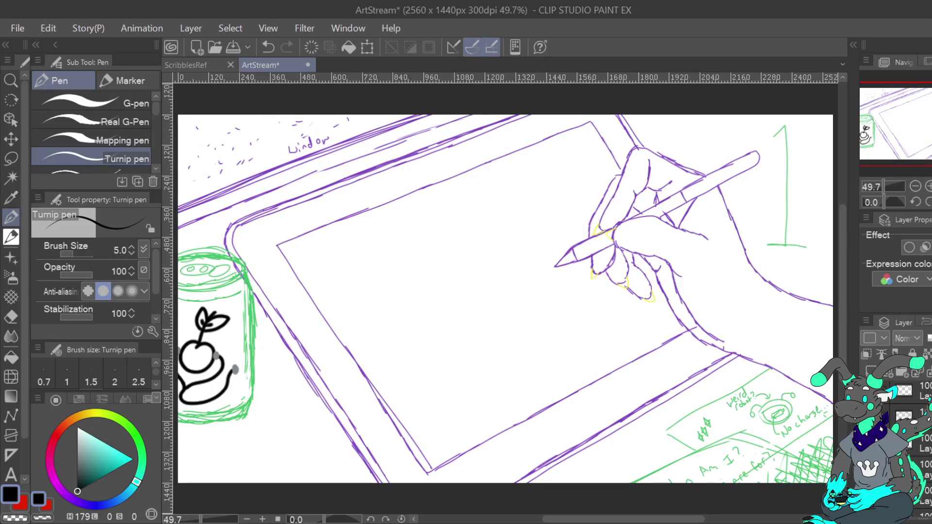
{"action": "scroll", "coordinate": [902, 437], "scroll_direction": "up", "scroll_amount": 3}
Ink the back of the hand and the index finger's outer edge in black, down to its claw
{"action": "left_click", "coordinate": [928, 186]}
{"action": "left_click", "coordinate": [928, 186]}
{"action": "left_click", "coordinate": [927, 186]}
{"action": "left_click", "coordinate": [928, 186]}
{"action": "left_click_drag", "start_coordinate": [922, 124], "coordinate": [931, 102]}
{"action": "mouse_move", "coordinate": [743, 272]}
{"action": "left_mouse_down"}
{"action": "mouse_move", "coordinate": [553, 191]}
{"action": "mouse_move", "coordinate": [528, 190]}
{"action": "mouse_move", "coordinate": [506, 208]}
{"action": "mouse_move", "coordinate": [495, 243]}
{"action": "left_mouse_up"}
{"action": "key", "text": "ctrl+z"}
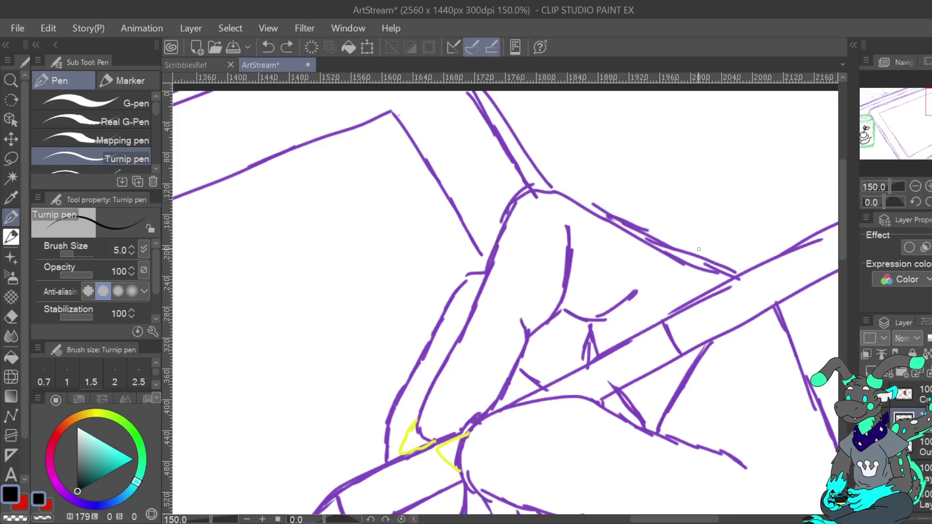
{"action": "mouse_move", "coordinate": [737, 275]}
{"action": "left_mouse_down"}
{"action": "mouse_move", "coordinate": [576, 200]}
{"action": "mouse_move", "coordinate": [527, 192]}
{"action": "mouse_move", "coordinate": [498, 227]}
{"action": "mouse_move", "coordinate": [417, 418]}
{"action": "mouse_move", "coordinate": [435, 437]}
{"action": "mouse_move", "coordinate": [417, 419]}
{"action": "mouse_move", "coordinate": [401, 449]}
{"action": "mouse_move", "coordinate": [434, 439]}
{"action": "left_mouse_up"}
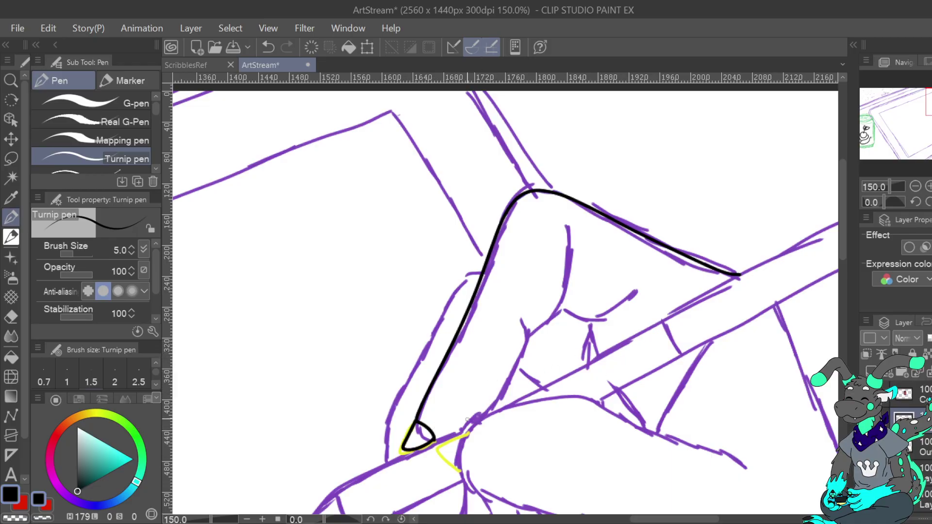
Try to ink the index finger's inner edge from the claw upward, and undo the strokes
{"action": "left_click_drag", "start_coordinate": [434, 441], "coordinate": [491, 406]}
{"action": "key", "text": "ctrl+z"}
{"action": "mouse_move", "coordinate": [436, 441]}
{"action": "left_mouse_down"}
{"action": "mouse_move", "coordinate": [483, 417]}
{"action": "mouse_move", "coordinate": [531, 332]}
{"action": "left_mouse_up"}
{"action": "left_click_drag", "start_coordinate": [755, 339], "coordinate": [778, 250]}
{"action": "left_click", "coordinate": [268, 47]}
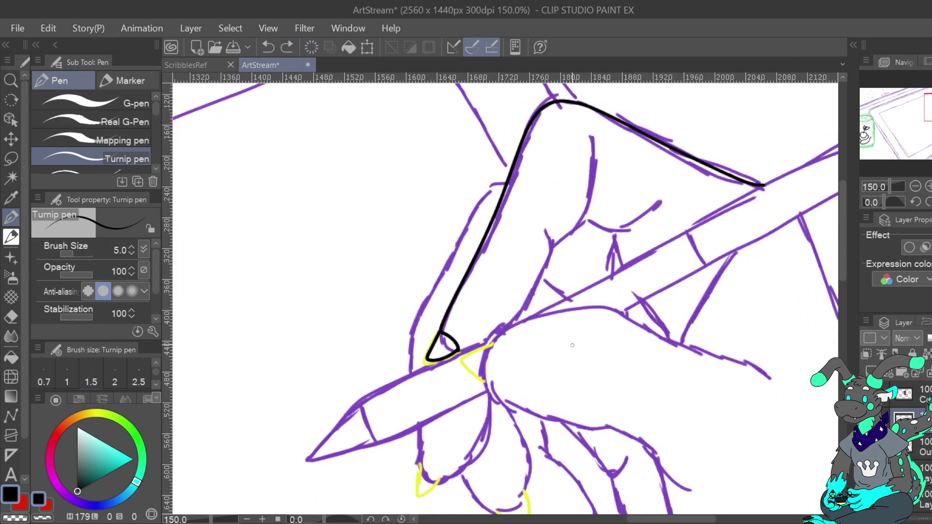
Ink the thumb's outline around its tip and back along the lower hand, and add the thumb claw
{"action": "left_click_drag", "start_coordinate": [669, 259], "coordinate": [507, 206]}
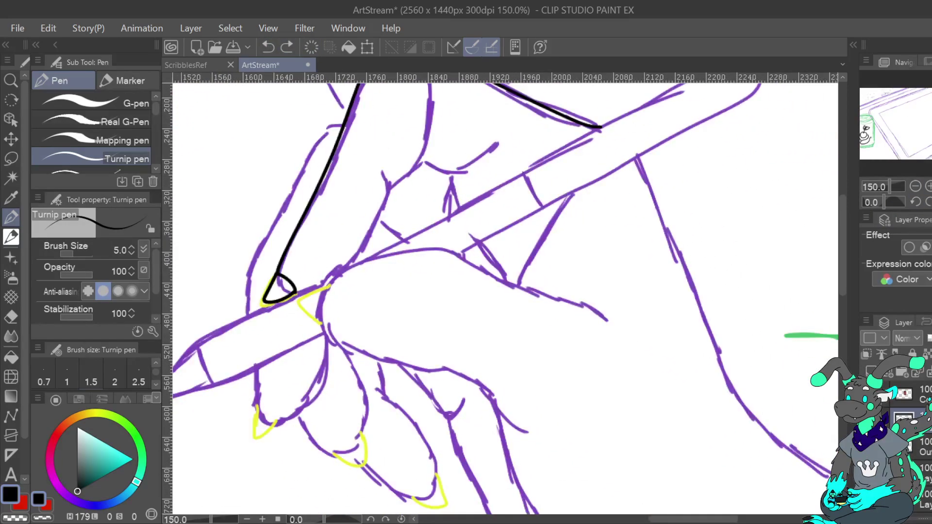
{"action": "mouse_move", "coordinate": [607, 321]}
{"action": "left_mouse_down"}
{"action": "mouse_move", "coordinate": [585, 303]}
{"action": "mouse_move", "coordinate": [436, 251]}
{"action": "mouse_move", "coordinate": [385, 255]}
{"action": "mouse_move", "coordinate": [331, 280]}
{"action": "mouse_move", "coordinate": [325, 333]}
{"action": "mouse_move", "coordinate": [391, 364]}
{"action": "mouse_move", "coordinate": [474, 383]}
{"action": "mouse_move", "coordinate": [534, 438]}
{"action": "left_mouse_up"}
{"action": "mouse_move", "coordinate": [596, 265]}
{"action": "left_mouse_down"}
{"action": "mouse_move", "coordinate": [726, 372]}
{"action": "mouse_move", "coordinate": [680, 355]}
{"action": "left_mouse_up"}
{"action": "left_click_drag", "start_coordinate": [558, 312], "coordinate": [615, 222]}
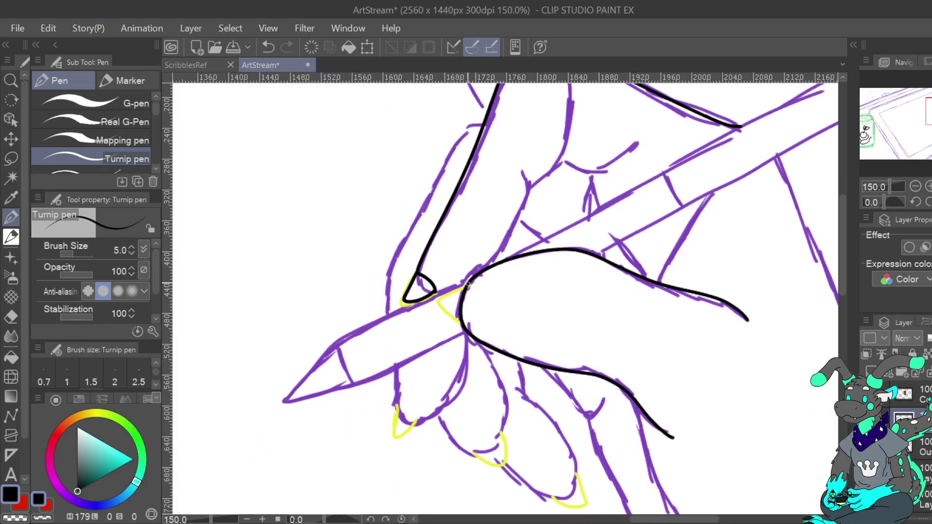
{"action": "left_click_drag", "start_coordinate": [442, 305], "coordinate": [462, 322]}
{"action": "key", "text": "ctrl+z"}
{"action": "mouse_move", "coordinate": [466, 288]}
{"action": "left_mouse_down"}
{"action": "mouse_move", "coordinate": [446, 306]}
{"action": "mouse_move", "coordinate": [462, 323]}
{"action": "left_mouse_up"}
Ink the index finger's inner edge up to the palm fold and the curved crease branching off it
{"action": "mouse_move", "coordinate": [438, 294]}
{"action": "left_mouse_down"}
{"action": "mouse_move", "coordinate": [468, 283]}
{"action": "mouse_move", "coordinate": [500, 253]}
{"action": "mouse_move", "coordinate": [524, 203]}
{"action": "mouse_move", "coordinate": [525, 171]}
{"action": "left_mouse_up"}
{"action": "left_click_drag", "start_coordinate": [926, 113], "coordinate": [931, 101]}
{"action": "mouse_move", "coordinate": [406, 365]}
{"action": "left_mouse_down"}
{"action": "mouse_move", "coordinate": [449, 312]}
{"action": "mouse_move", "coordinate": [447, 257]}
{"action": "left_mouse_up"}
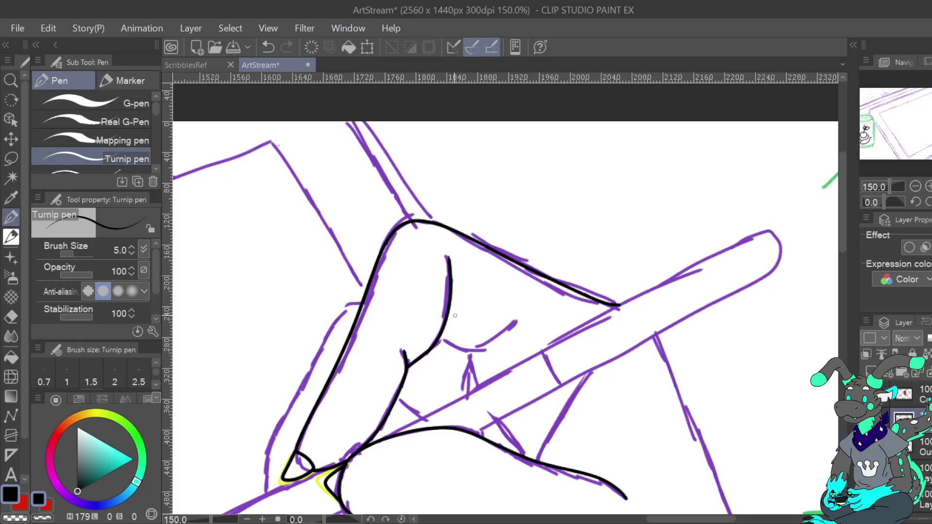
{"action": "scroll", "coordinate": [661, 155], "scroll_direction": "down", "scroll_amount": 4}
{"action": "scroll", "coordinate": [661, 155], "scroll_direction": "right", "scroll_amount": 1}
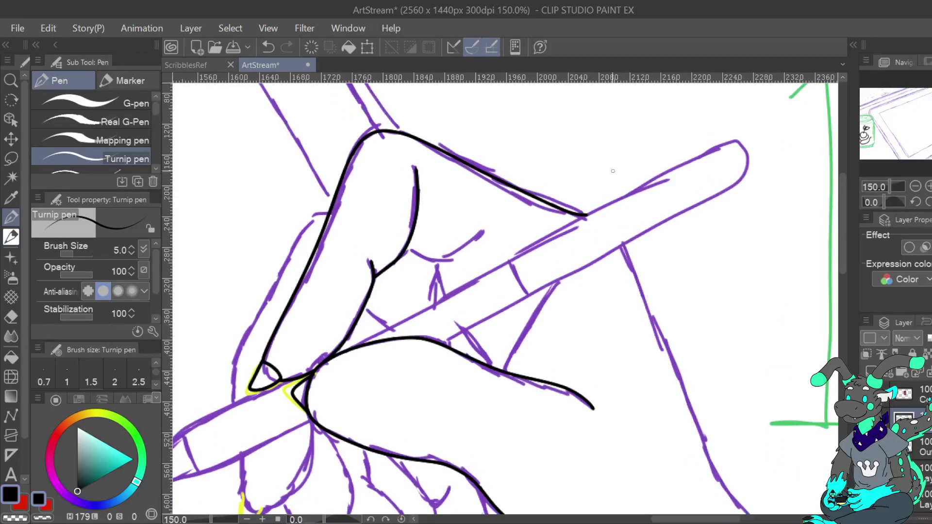
{"action": "mouse_move", "coordinate": [411, 251]}
{"action": "left_mouse_down"}
{"action": "mouse_move", "coordinate": [433, 260]}
{"action": "mouse_move", "coordinate": [480, 227]}
{"action": "left_mouse_up"}
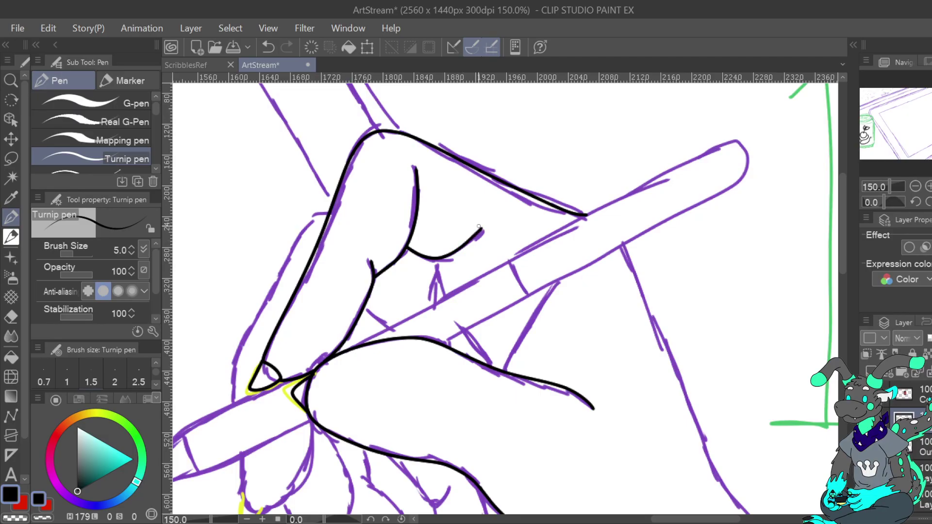
Ink the short crease lines on both sides of the stylus and the finger edge behind the index finger
{"action": "left_click_drag", "start_coordinate": [924, 110], "coordinate": [917, 117]}
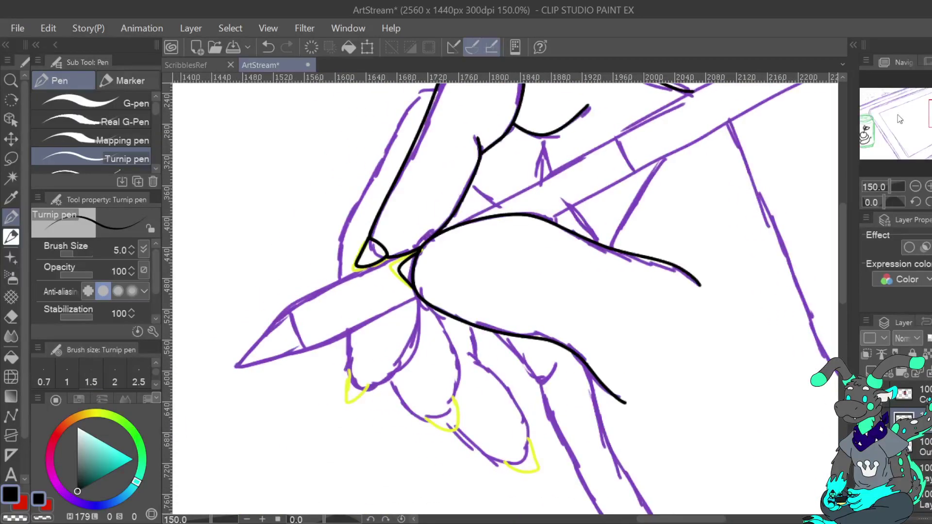
{"action": "left_click_drag", "start_coordinate": [542, 137], "coordinate": [550, 173]}
{"action": "left_click_drag", "start_coordinate": [572, 208], "coordinate": [596, 241]}
{"action": "left_click_drag", "start_coordinate": [930, 113], "coordinate": [920, 104]}
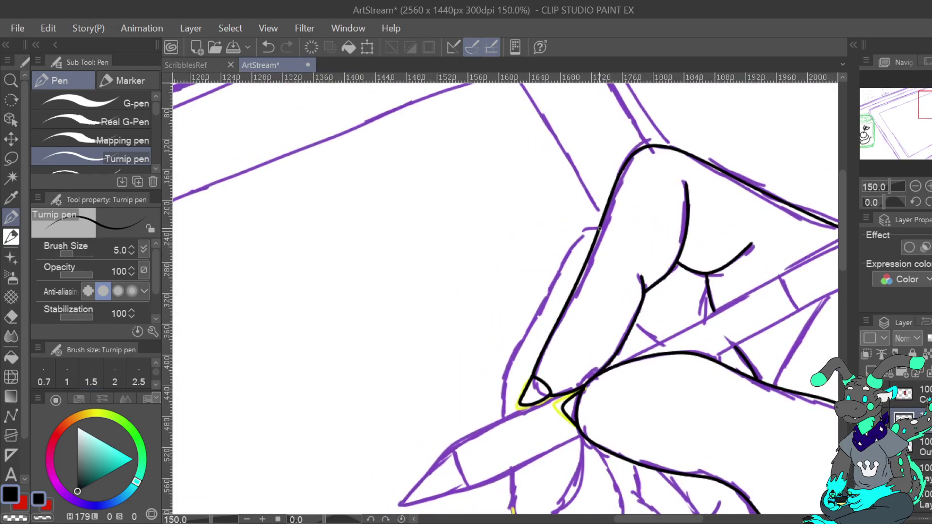
{"action": "mouse_move", "coordinate": [578, 239]}
{"action": "left_mouse_down"}
{"action": "mouse_move", "coordinate": [510, 361]}
{"action": "mouse_move", "coordinate": [504, 417]}
{"action": "left_mouse_up"}
Ink the stylus's upper edge below the fingers, its pointed tip and its lower edge back to the thumb
{"action": "mouse_move", "coordinate": [582, 339]}
{"action": "left_mouse_down"}
{"action": "mouse_move", "coordinate": [354, 199]}
{"action": "mouse_move", "coordinate": [273, 241]}
{"action": "left_mouse_up"}
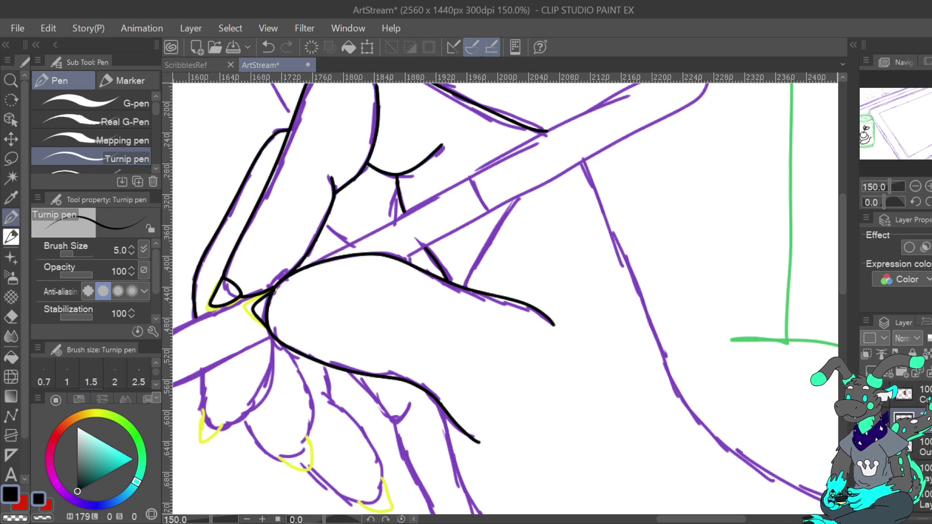
{"action": "left_click_drag", "start_coordinate": [532, 301], "coordinate": [723, 187]}
{"action": "scroll", "coordinate": [614, 189], "scroll_direction": "up", "scroll_amount": 1}
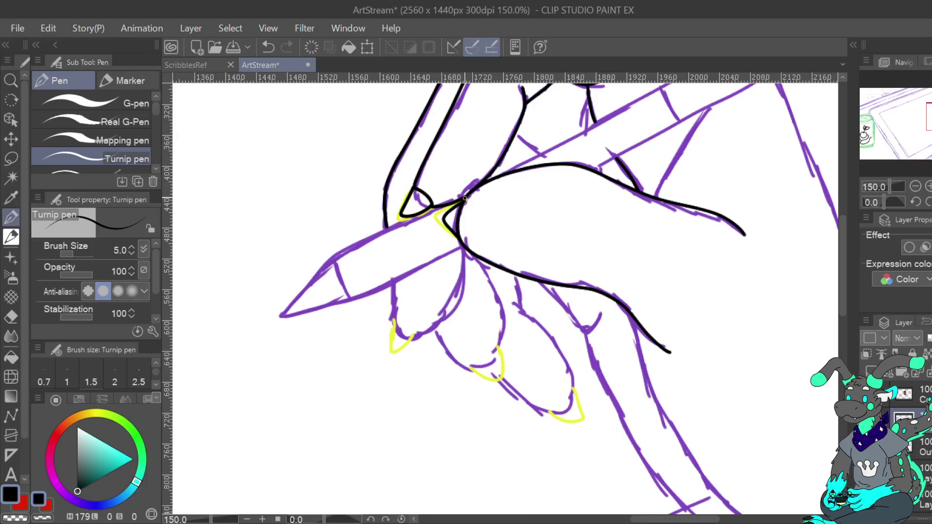
{"action": "left_click_drag", "start_coordinate": [433, 212], "coordinate": [378, 236]}
{"action": "left_click", "coordinate": [268, 51]}
{"action": "left_click_drag", "start_coordinate": [375, 236], "coordinate": [322, 259]}
{"action": "left_click", "coordinate": [267, 47]}
{"action": "left_click_drag", "start_coordinate": [331, 258], "coordinate": [465, 197]}
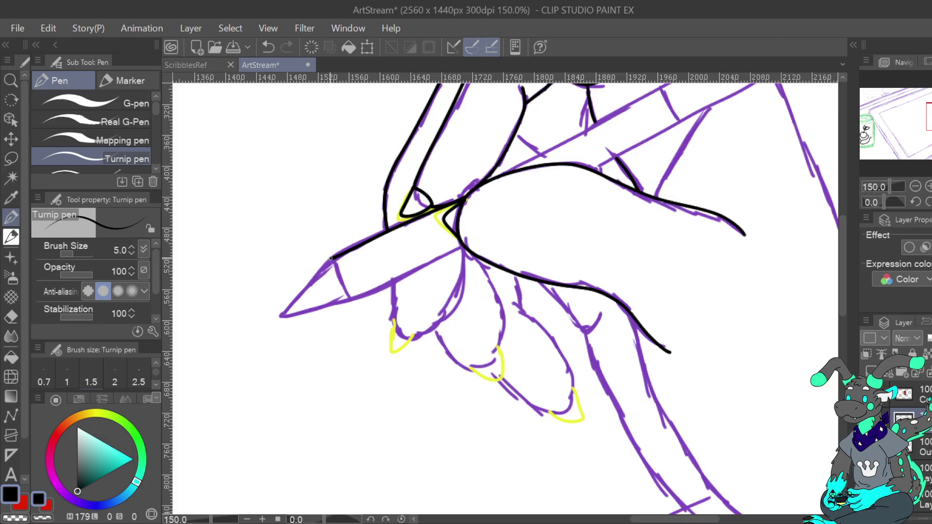
{"action": "mouse_move", "coordinate": [316, 275]}
{"action": "left_mouse_down"}
{"action": "mouse_move", "coordinate": [283, 316]}
{"action": "mouse_move", "coordinate": [367, 296]}
{"action": "mouse_move", "coordinate": [463, 245]}
{"action": "left_mouse_up"}
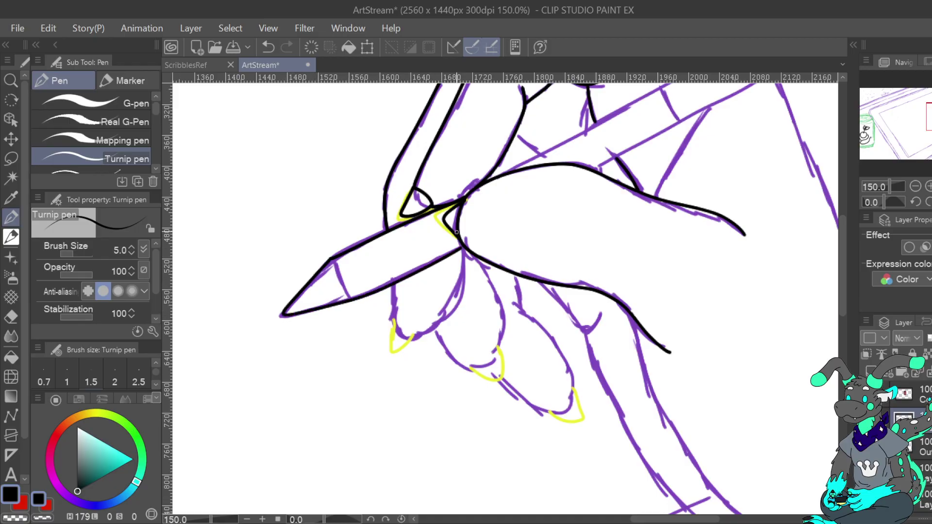
Redraw the stylus tip's outline and ink the curved line separating the tip from the barrel
{"action": "left_click", "coordinate": [268, 47]}
{"action": "mouse_move", "coordinate": [330, 258]}
{"action": "left_mouse_down"}
{"action": "mouse_move", "coordinate": [282, 316]}
{"action": "mouse_move", "coordinate": [350, 307]}
{"action": "mouse_move", "coordinate": [462, 244]}
{"action": "mouse_move", "coordinate": [351, 299]}
{"action": "mouse_move", "coordinate": [285, 313]}
{"action": "mouse_move", "coordinate": [332, 258]}
{"action": "mouse_move", "coordinate": [345, 294]}
{"action": "mouse_move", "coordinate": [332, 260]}
{"action": "left_mouse_up"}
{"action": "left_click", "coordinate": [268, 48]}
{"action": "key", "text": "ctrl+z"}
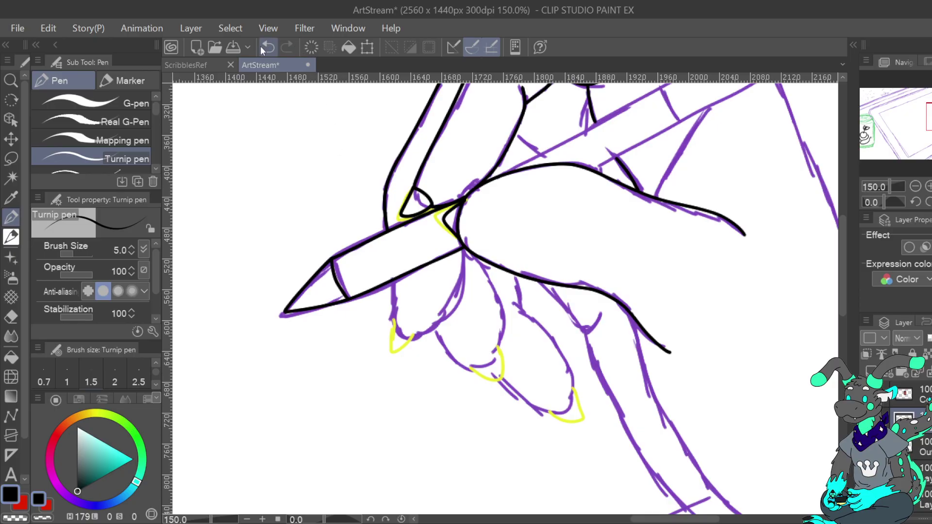
Undo the stylus tip and barrel lines, and re-ink the barrel's upper and lower edges between the tip and the thumb
{"action": "key", "text": "ctrl+z"}
{"action": "left_click", "coordinate": [270, 48]}
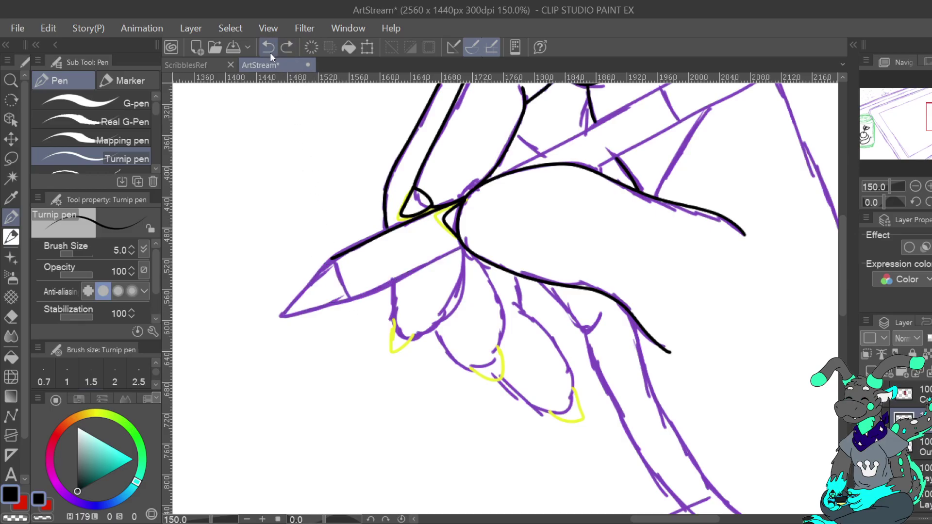
{"action": "left_click", "coordinate": [270, 50]}
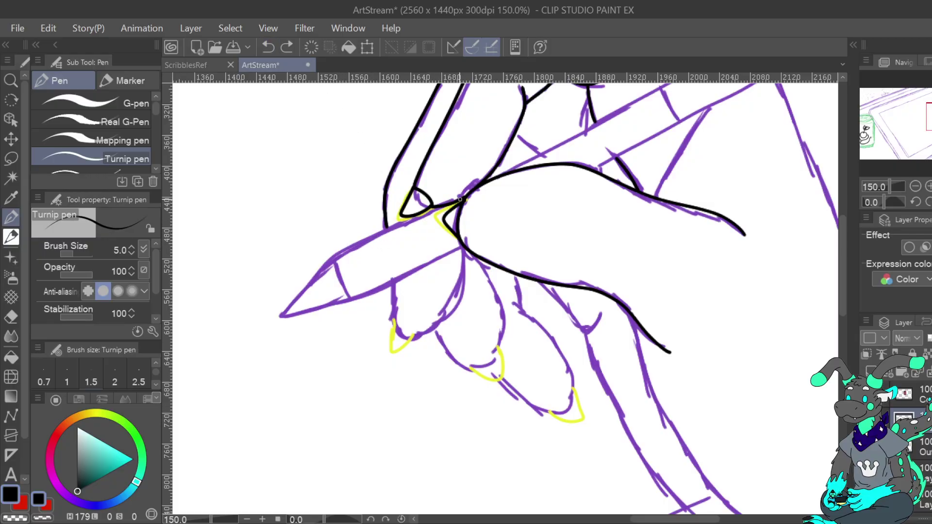
{"action": "left_click_drag", "start_coordinate": [464, 199], "coordinate": [331, 259]}
{"action": "left_click_drag", "start_coordinate": [347, 303], "coordinate": [462, 248]}
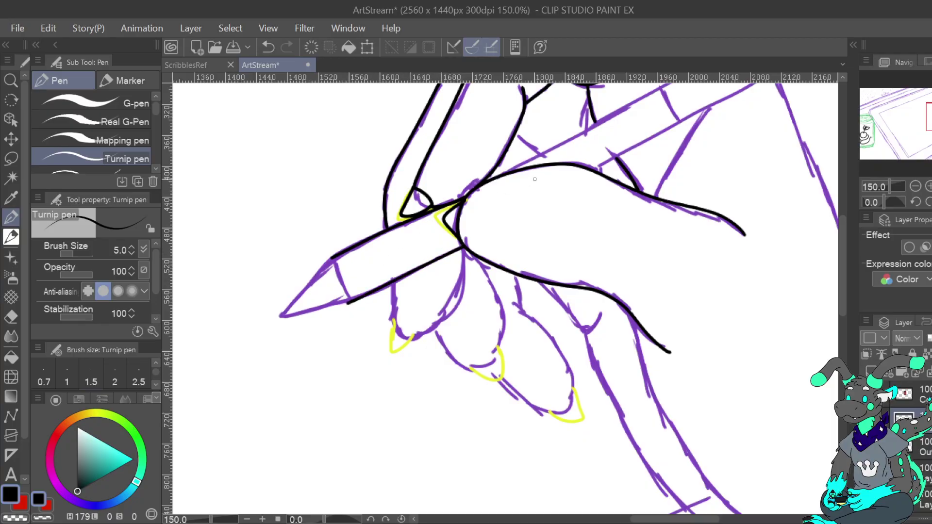
{"action": "left_click", "coordinate": [265, 53]}
{"action": "left_click_drag", "start_coordinate": [348, 302], "coordinate": [456, 240]}
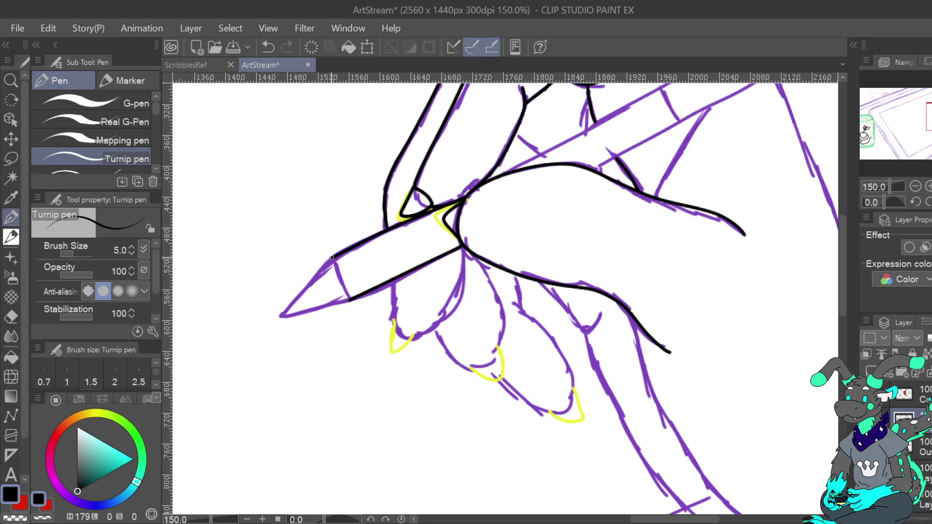
Ink the stylus's pointed tip and the curved line separating it from the barrel
{"action": "mouse_move", "coordinate": [308, 282]}
{"action": "left_mouse_down"}
{"action": "mouse_move", "coordinate": [280, 311]}
{"action": "mouse_move", "coordinate": [353, 301]}
{"action": "left_mouse_up"}
{"action": "key", "text": "ctrl+z"}
{"action": "mouse_move", "coordinate": [331, 259]}
{"action": "left_mouse_down"}
{"action": "mouse_move", "coordinate": [284, 310]}
{"action": "mouse_move", "coordinate": [353, 300]}
{"action": "left_mouse_up"}
{"action": "left_click_drag", "start_coordinate": [331, 260], "coordinate": [350, 300]}
Ink both edges of the stylus barrel behind the hand, joined by its rounded end
{"action": "left_click_drag", "start_coordinate": [927, 116], "coordinate": [931, 109]}
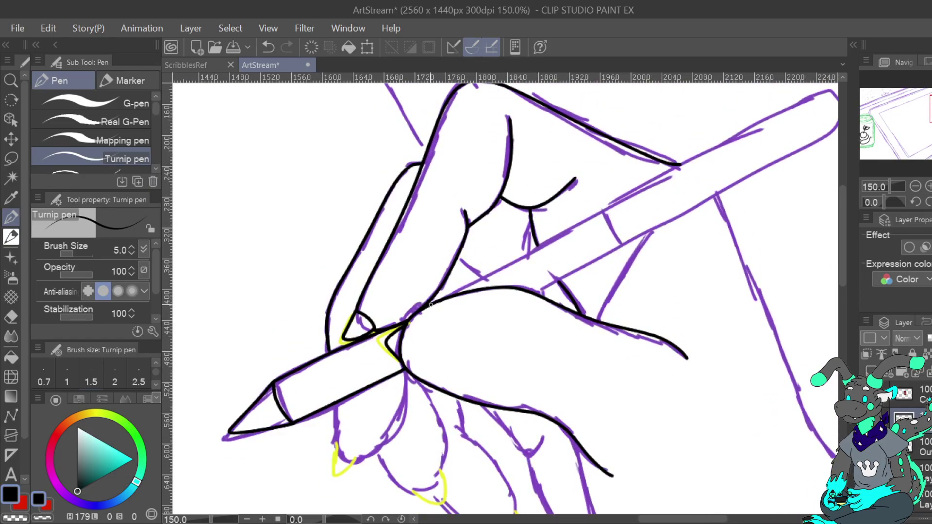
{"action": "left_click_drag", "start_coordinate": [446, 297], "coordinate": [816, 95]}
{"action": "mouse_move", "coordinate": [542, 281]}
{"action": "left_mouse_down"}
{"action": "mouse_move", "coordinate": [289, 324]}
{"action": "mouse_move", "coordinate": [388, 301]}
{"action": "mouse_move", "coordinate": [583, 192]}
{"action": "mouse_move", "coordinate": [636, 157]}
{"action": "mouse_move", "coordinate": [629, 127]}
{"action": "mouse_move", "coordinate": [612, 127]}
{"action": "left_mouse_up"}
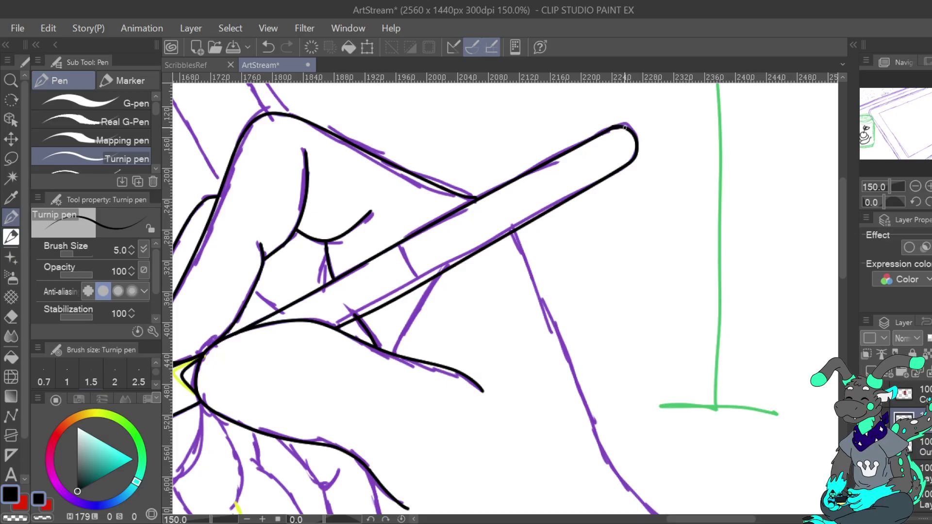
Erase the crooked part of the barrel's lower edge near the thumb with transparent colour and redraw it in black
{"action": "left_click", "coordinate": [16, 516]}
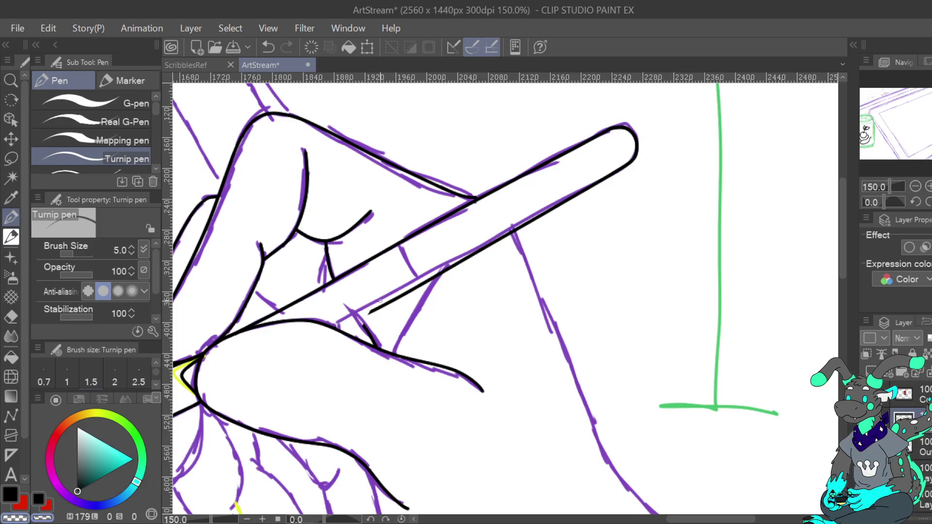
{"action": "left_click_drag", "start_coordinate": [391, 299], "coordinate": [386, 310]}
{"action": "key", "text": "c"}
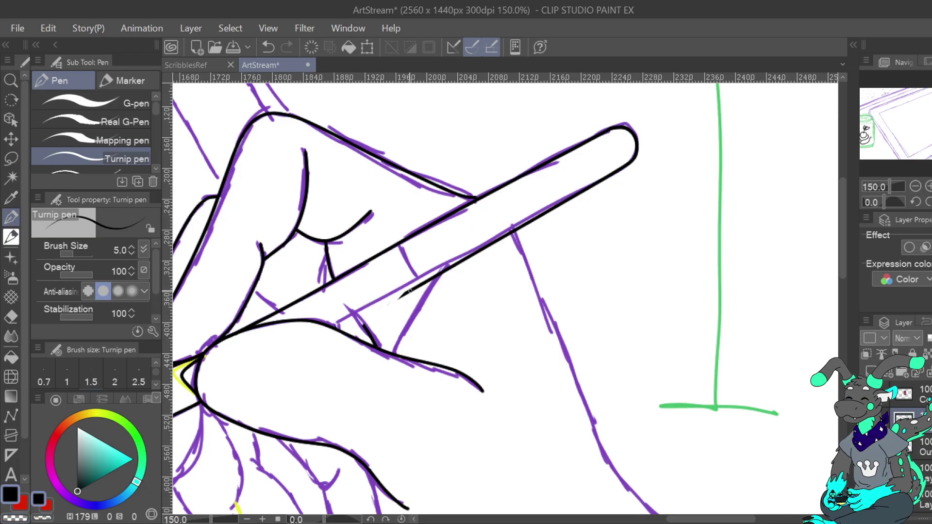
{"action": "left_click_drag", "start_coordinate": [410, 291], "coordinate": [343, 333]}
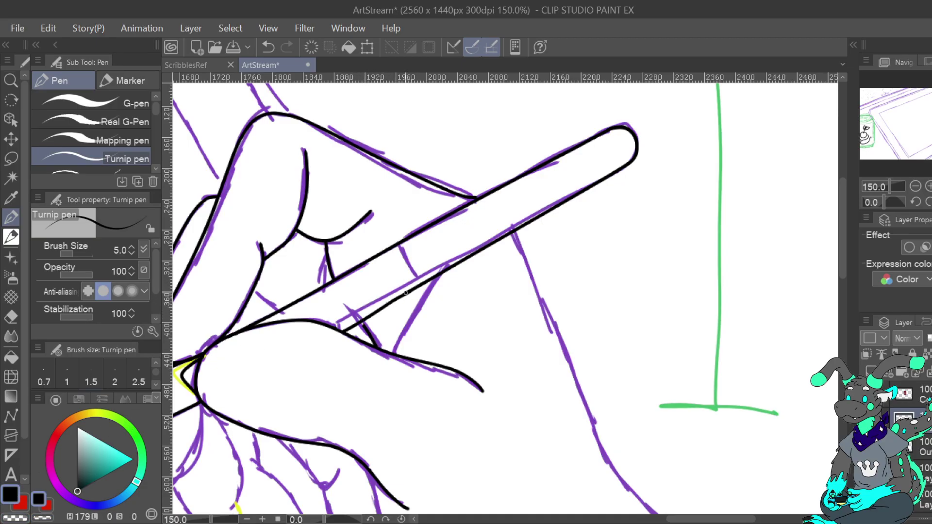
{"action": "key", "text": "ctrl+z"}
{"action": "left_click_drag", "start_coordinate": [342, 333], "coordinate": [415, 292]}
{"action": "key", "text": "ctrl+z"}
Ink the curved band across the stylus barrel and the short hand lines next to the thumb and index finger
{"action": "mouse_move", "coordinate": [399, 243]}
{"action": "left_mouse_down"}
{"action": "mouse_move", "coordinate": [422, 283]}
{"action": "mouse_move", "coordinate": [420, 275]}
{"action": "mouse_move", "coordinate": [339, 329]}
{"action": "left_mouse_up"}
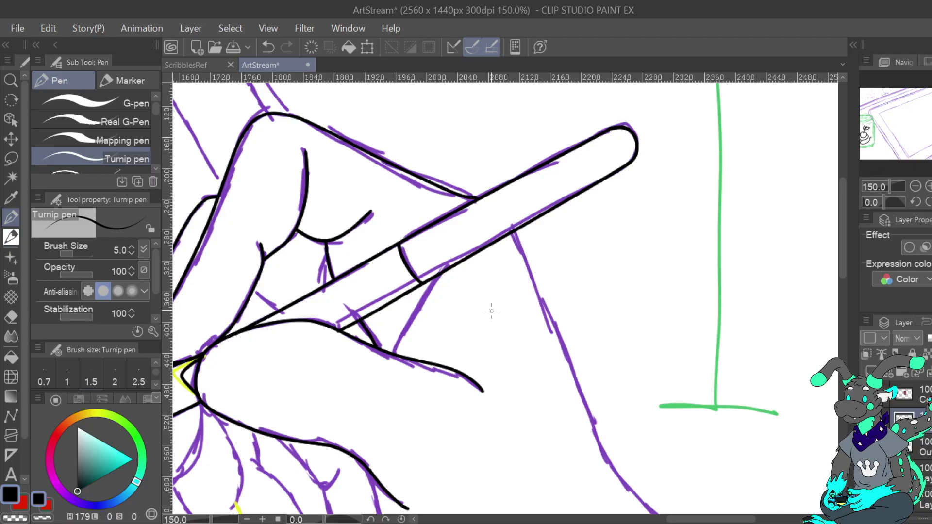
{"action": "left_click_drag", "start_coordinate": [393, 348], "coordinate": [441, 266]}
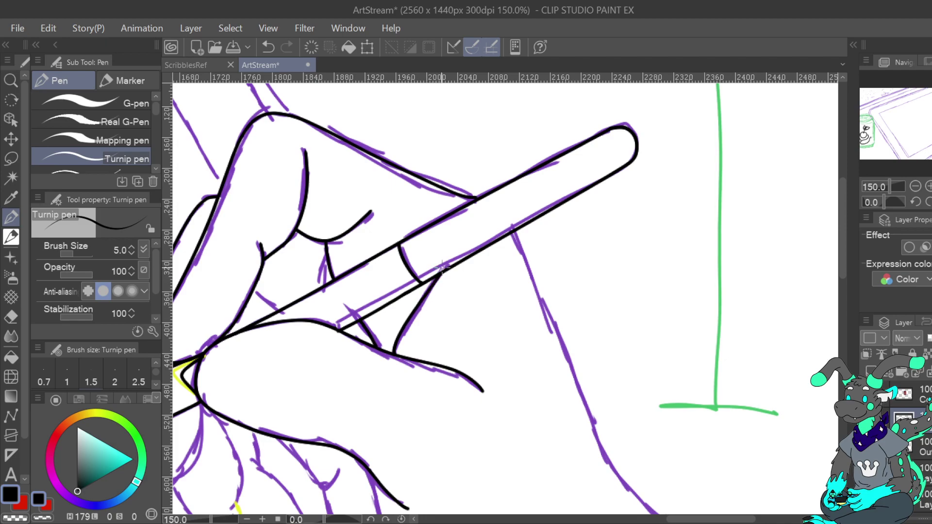
{"action": "mouse_move", "coordinate": [320, 234]}
{"action": "left_mouse_down"}
{"action": "mouse_move", "coordinate": [540, 258]}
{"action": "mouse_move", "coordinate": [596, 217]}
{"action": "mouse_move", "coordinate": [598, 272]}
{"action": "left_mouse_up"}
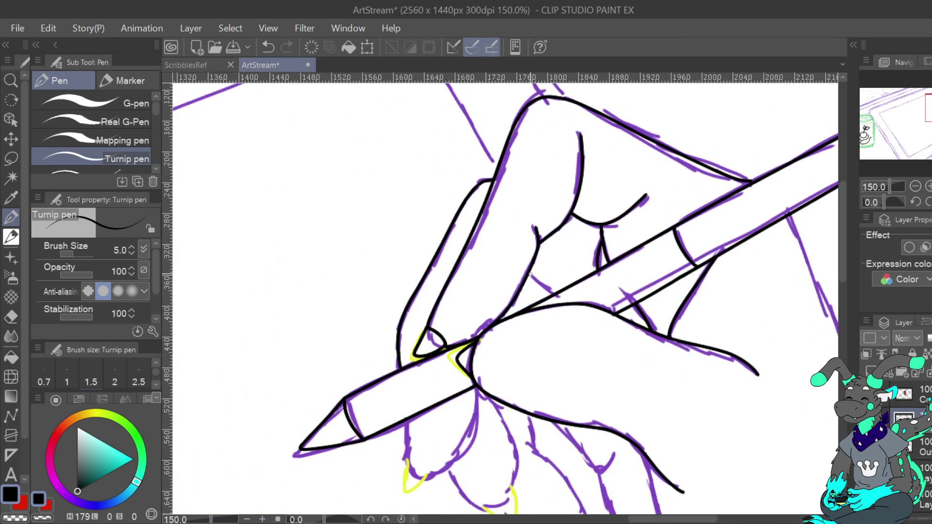
{"action": "left_click_drag", "start_coordinate": [528, 275], "coordinate": [551, 292]}
Ink the small clawed finger directly beneath the stylus barrel, closing its outline up to the thumb
{"action": "mouse_move", "coordinate": [406, 414]}
{"action": "left_mouse_down"}
{"action": "mouse_move", "coordinate": [488, 220]}
{"action": "mouse_move", "coordinate": [488, 253]}
{"action": "mouse_move", "coordinate": [507, 287]}
{"action": "mouse_move", "coordinate": [489, 291]}
{"action": "mouse_move", "coordinate": [491, 304]}
{"action": "mouse_move", "coordinate": [507, 290]}
{"action": "left_mouse_up"}
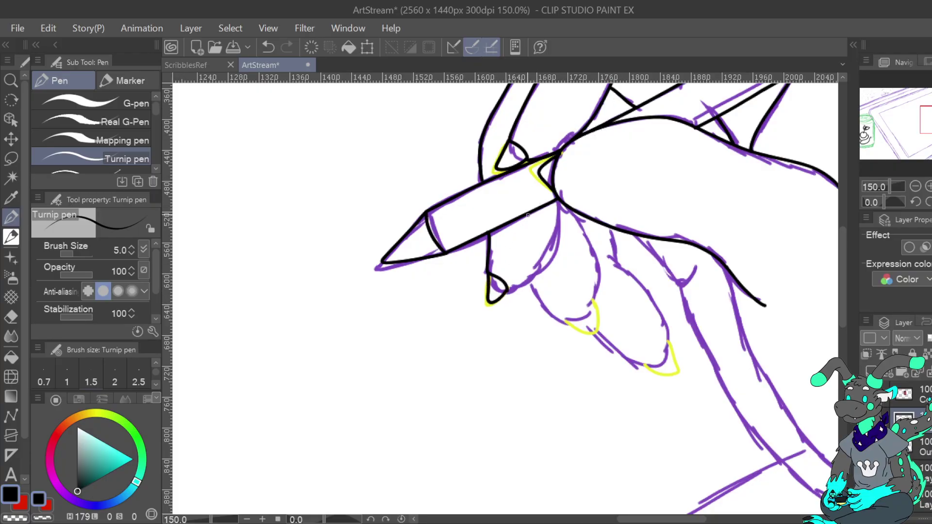
{"action": "key", "text": "ctrl+z"}
{"action": "mouse_move", "coordinate": [488, 275]}
{"action": "left_mouse_down"}
{"action": "mouse_move", "coordinate": [492, 305]}
{"action": "mouse_move", "coordinate": [534, 275]}
{"action": "mouse_move", "coordinate": [554, 240]}
{"action": "mouse_move", "coordinate": [558, 197]}
{"action": "left_mouse_up"}
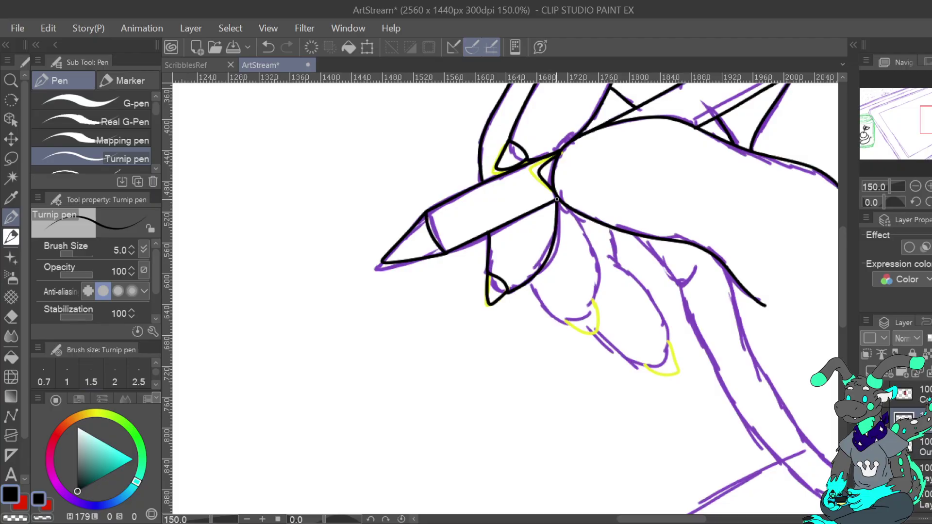
{"action": "mouse_move", "coordinate": [538, 297]}
{"action": "left_mouse_down"}
{"action": "mouse_move", "coordinate": [559, 322]}
{"action": "mouse_move", "coordinate": [593, 311]}
{"action": "mouse_move", "coordinate": [597, 263]}
{"action": "mouse_move", "coordinate": [570, 213]}
{"action": "left_mouse_up"}
{"action": "mouse_move", "coordinate": [566, 321]}
{"action": "left_mouse_down"}
{"action": "mouse_move", "coordinate": [599, 333]}
{"action": "mouse_move", "coordinate": [593, 309]}
{"action": "left_mouse_up"}
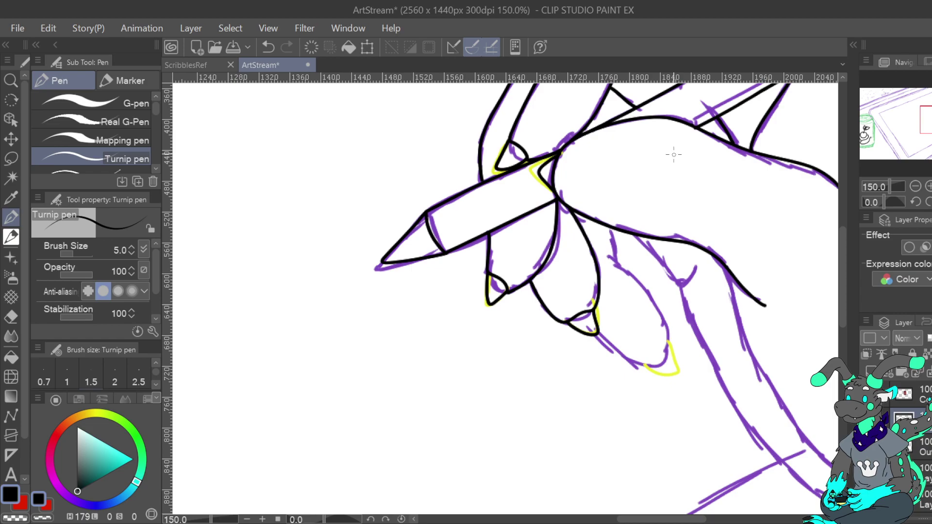
{"action": "left_click", "coordinate": [268, 47]}
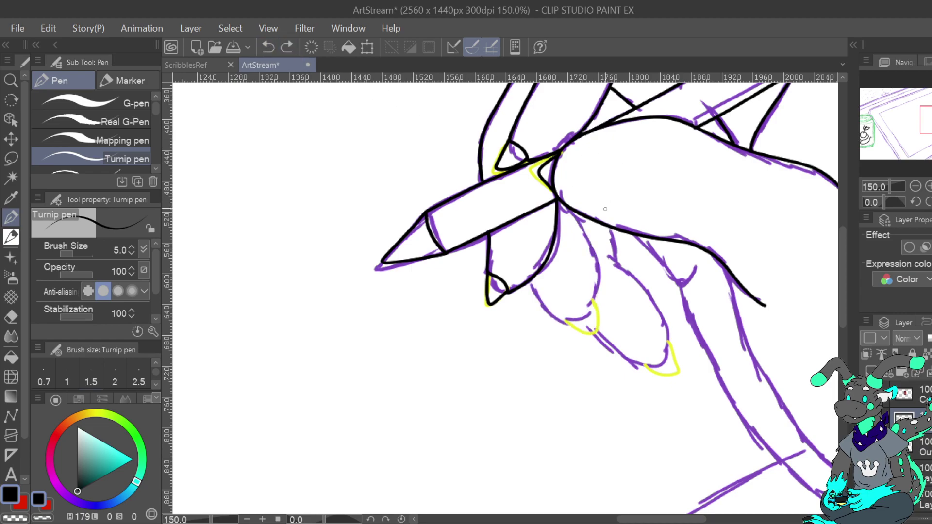
Ink the middle of the three lower fingers with a rounded claw at its end
{"action": "mouse_move", "coordinate": [529, 282]}
{"action": "left_mouse_down"}
{"action": "mouse_move", "coordinate": [558, 317]}
{"action": "mouse_move", "coordinate": [569, 302]}
{"action": "mouse_move", "coordinate": [591, 300]}
{"action": "mouse_move", "coordinate": [595, 255]}
{"action": "mouse_move", "coordinate": [562, 203]}
{"action": "left_mouse_up"}
{"action": "mouse_move", "coordinate": [560, 316]}
{"action": "left_mouse_down"}
{"action": "mouse_move", "coordinate": [593, 331]}
{"action": "mouse_move", "coordinate": [591, 297]}
{"action": "left_mouse_up"}
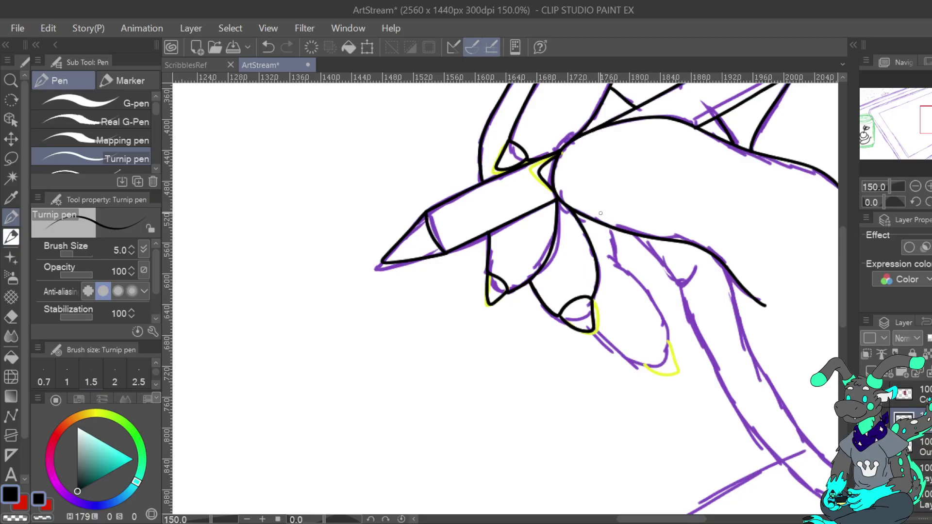
Ink the last lower finger and its claw, reshaped shorter than the sketch, and the hooked crease beside it
{"action": "mouse_move", "coordinate": [614, 242]}
{"action": "left_mouse_down"}
{"action": "mouse_move", "coordinate": [612, 258]}
{"action": "mouse_move", "coordinate": [653, 297]}
{"action": "mouse_move", "coordinate": [669, 337]}
{"action": "mouse_move", "coordinate": [650, 367]}
{"action": "mouse_move", "coordinate": [679, 374]}
{"action": "mouse_move", "coordinate": [663, 342]}
{"action": "mouse_move", "coordinate": [610, 345]}
{"action": "mouse_move", "coordinate": [594, 331]}
{"action": "left_mouse_up"}
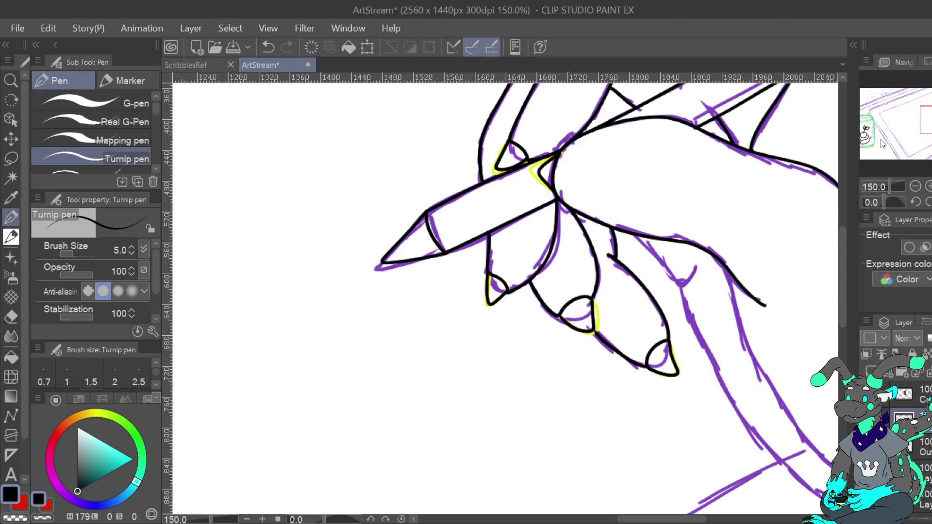
{"action": "mouse_move", "coordinate": [825, 116]}
{"action": "left_mouse_down"}
{"action": "mouse_move", "coordinate": [767, 263]}
{"action": "mouse_move", "coordinate": [670, 199]}
{"action": "mouse_move", "coordinate": [667, 181]}
{"action": "left_mouse_up"}
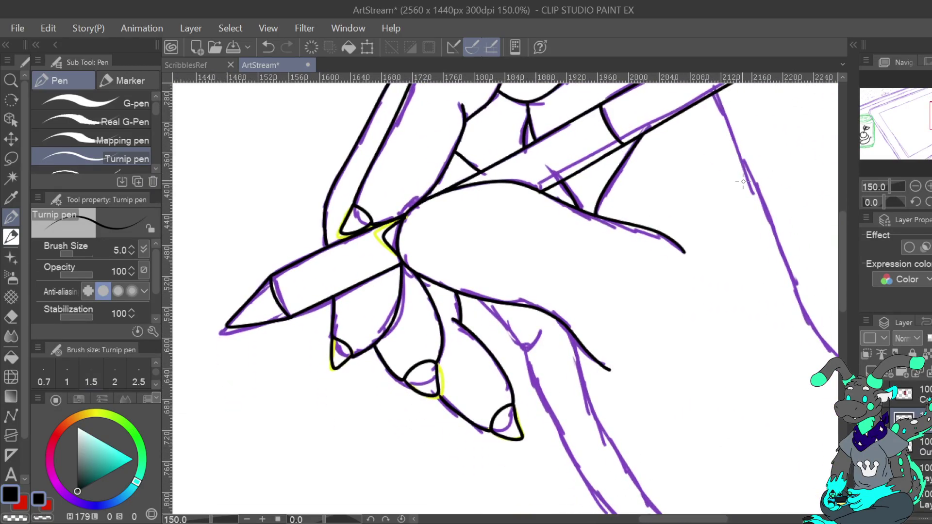
{"action": "left_click", "coordinate": [268, 47]}
{"action": "mouse_move", "coordinate": [454, 321]}
{"action": "left_mouse_down"}
{"action": "mouse_move", "coordinate": [506, 385]}
{"action": "mouse_move", "coordinate": [480, 421]}
{"action": "mouse_move", "coordinate": [441, 394]}
{"action": "mouse_move", "coordinate": [469, 415]}
{"action": "mouse_move", "coordinate": [501, 389]}
{"action": "mouse_move", "coordinate": [455, 321]}
{"action": "left_mouse_up"}
{"action": "left_click", "coordinate": [268, 47]}
{"action": "mouse_move", "coordinate": [471, 413]}
{"action": "left_mouse_down"}
{"action": "mouse_move", "coordinate": [480, 420]}
{"action": "mouse_move", "coordinate": [500, 408]}
{"action": "mouse_move", "coordinate": [497, 396]}
{"action": "left_mouse_up"}
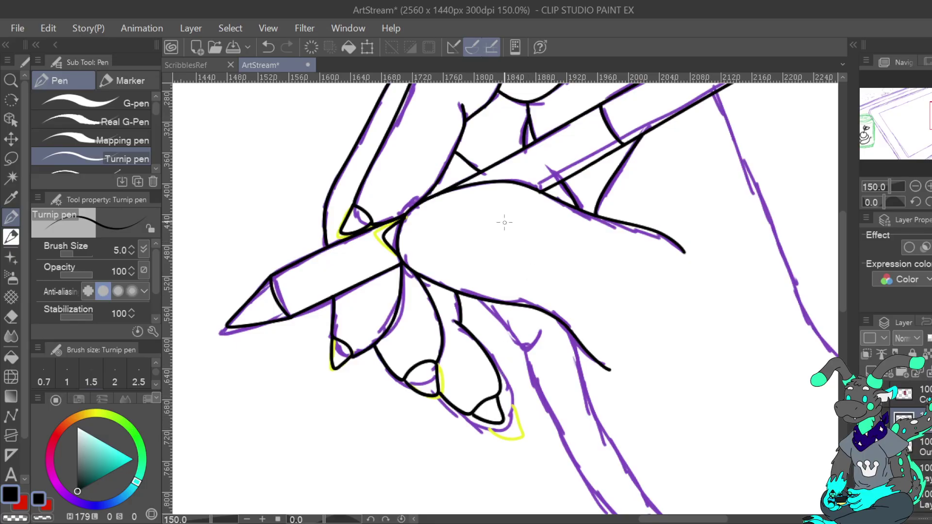
{"action": "left_click", "coordinate": [268, 48]}
{"action": "mouse_move", "coordinate": [439, 392]}
{"action": "left_mouse_down"}
{"action": "mouse_move", "coordinate": [479, 416]}
{"action": "mouse_move", "coordinate": [502, 393]}
{"action": "mouse_move", "coordinate": [491, 358]}
{"action": "mouse_move", "coordinate": [452, 320]}
{"action": "left_mouse_up"}
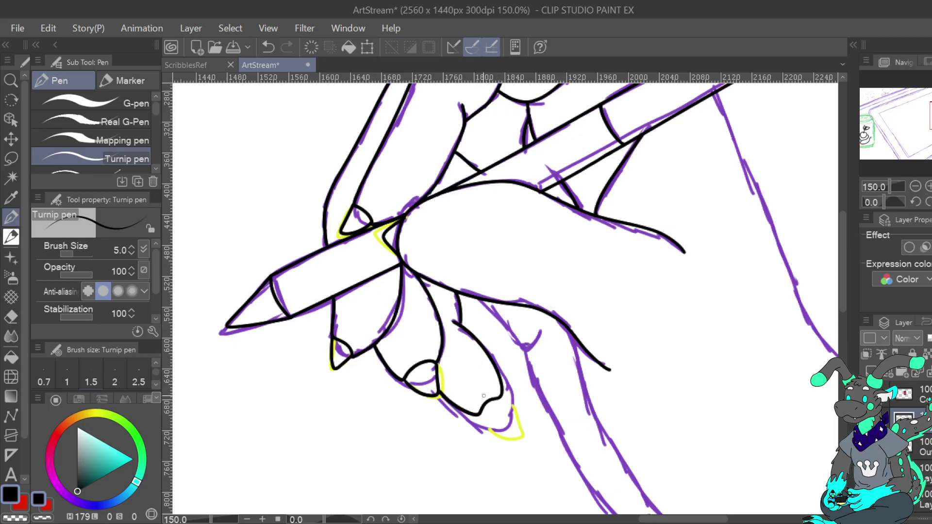
{"action": "mouse_move", "coordinate": [479, 414]}
{"action": "left_mouse_down"}
{"action": "mouse_move", "coordinate": [507, 418]}
{"action": "mouse_move", "coordinate": [498, 397]}
{"action": "mouse_move", "coordinate": [479, 415]}
{"action": "left_mouse_up"}
{"action": "mouse_move", "coordinate": [481, 301]}
{"action": "left_mouse_down"}
{"action": "mouse_move", "coordinate": [525, 351]}
{"action": "mouse_move", "coordinate": [540, 332]}
{"action": "left_mouse_up"}
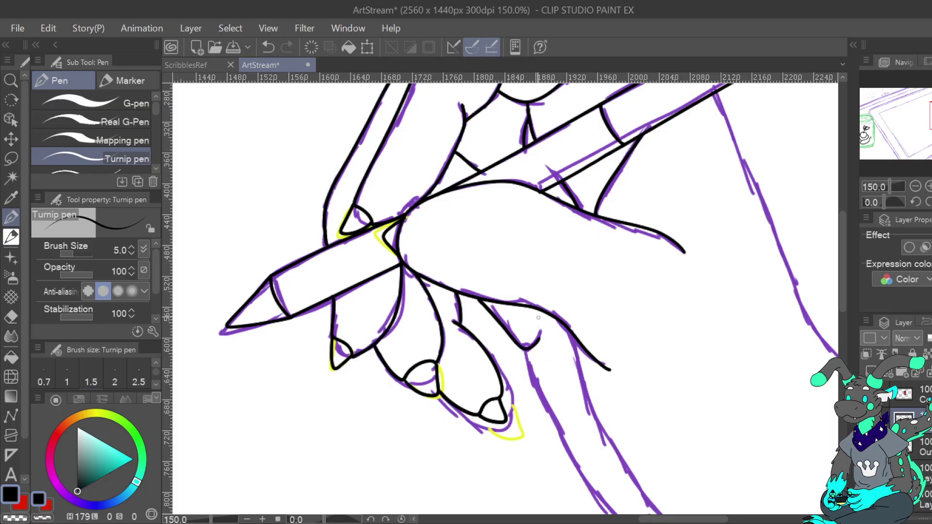
Ink the two long edges curving from the palm's heel to the wrist, and the forearm edge from the stylus to the canvas border
{"action": "mouse_move", "coordinate": [735, 403]}
{"action": "left_mouse_down"}
{"action": "mouse_move", "coordinate": [626, 207]}
{"action": "mouse_move", "coordinate": [627, 191]}
{"action": "left_mouse_up"}
{"action": "mouse_move", "coordinate": [418, 140]}
{"action": "left_mouse_down"}
{"action": "mouse_move", "coordinate": [440, 204]}
{"action": "mouse_move", "coordinate": [490, 286]}
{"action": "mouse_move", "coordinate": [577, 358]}
{"action": "mouse_move", "coordinate": [661, 382]}
{"action": "mouse_move", "coordinate": [607, 454]}
{"action": "left_mouse_up"}
{"action": "mouse_move", "coordinate": [404, 189]}
{"action": "left_mouse_down"}
{"action": "mouse_move", "coordinate": [437, 286]}
{"action": "mouse_move", "coordinate": [505, 380]}
{"action": "mouse_move", "coordinate": [569, 422]}
{"action": "left_mouse_up"}
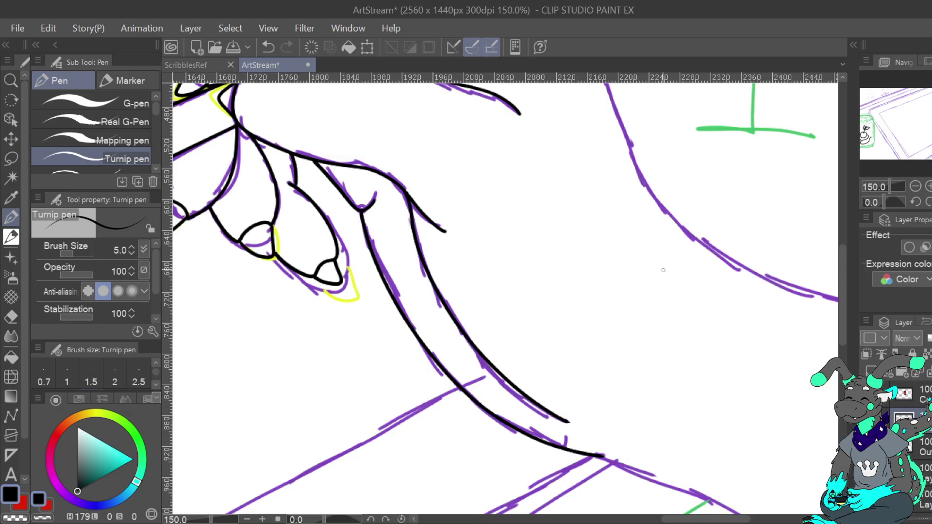
{"action": "left_click", "coordinate": [268, 47]}
{"action": "mouse_move", "coordinate": [409, 205]}
{"action": "left_mouse_down"}
{"action": "mouse_move", "coordinate": [449, 316]}
{"action": "mouse_move", "coordinate": [517, 396]}
{"action": "mouse_move", "coordinate": [567, 421]}
{"action": "left_mouse_up"}
{"action": "left_click_drag", "start_coordinate": [931, 124], "coordinate": [931, 115]}
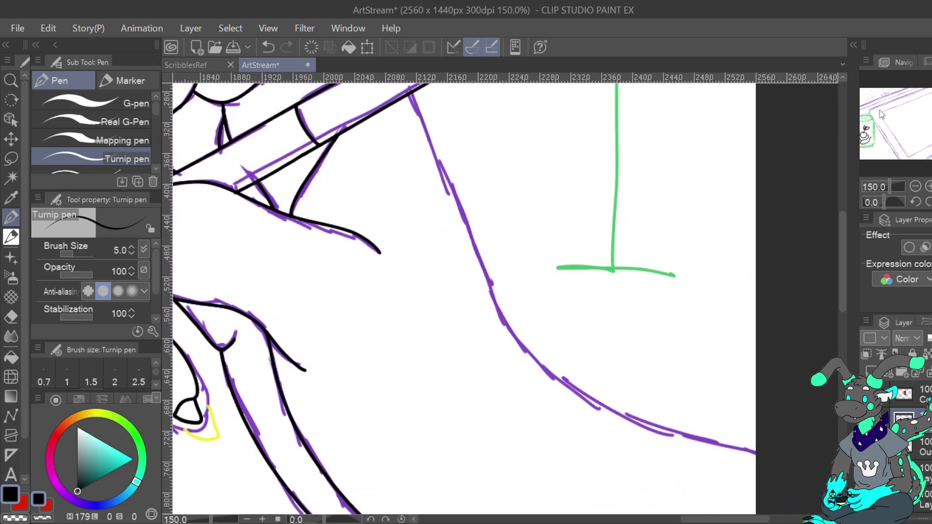
{"action": "mouse_move", "coordinate": [429, 142]}
{"action": "left_mouse_down"}
{"action": "mouse_move", "coordinate": [490, 289]}
{"action": "mouse_move", "coordinate": [537, 361]}
{"action": "mouse_move", "coordinate": [644, 429]}
{"action": "mouse_move", "coordinate": [757, 453]}
{"action": "left_mouse_up"}
{"action": "mouse_move", "coordinate": [931, 115]}
{"action": "left_mouse_down"}
{"action": "mouse_move", "coordinate": [931, 91]}
{"action": "mouse_move", "coordinate": [909, 97]}
{"action": "mouse_move", "coordinate": [931, 92]}
{"action": "left_mouse_up"}
{"action": "left_click_drag", "start_coordinate": [505, 339], "coordinate": [439, 290]}
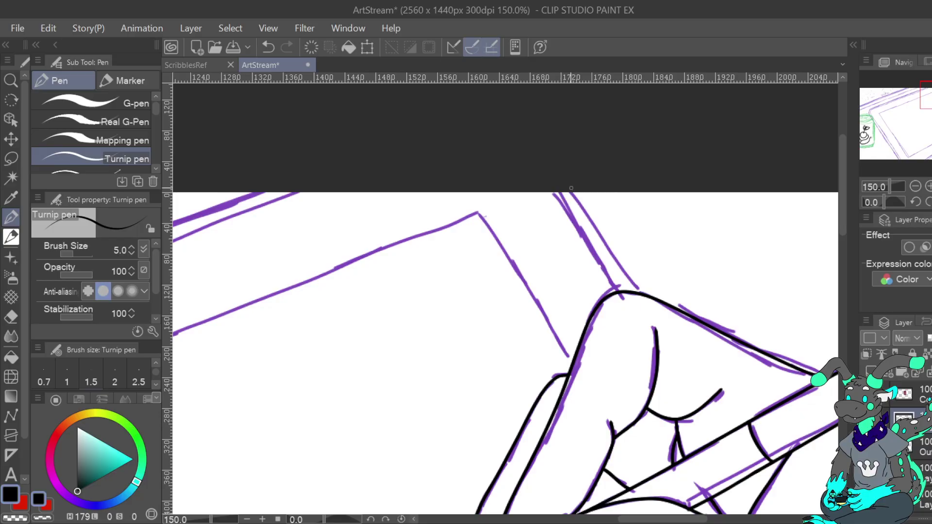
{"action": "left_click_drag", "start_coordinate": [598, 233], "coordinate": [637, 279]}
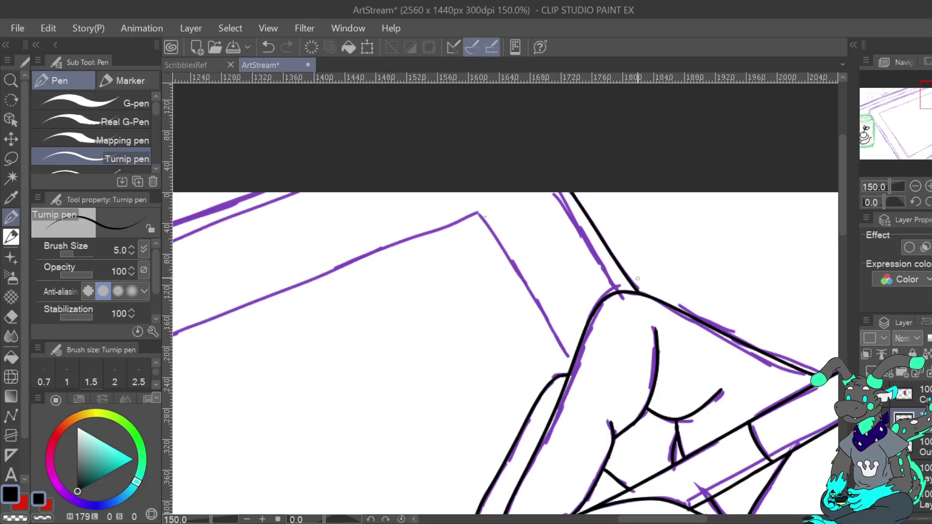
{"action": "left_click", "coordinate": [914, 186]}
{"action": "left_click", "coordinate": [915, 186]}
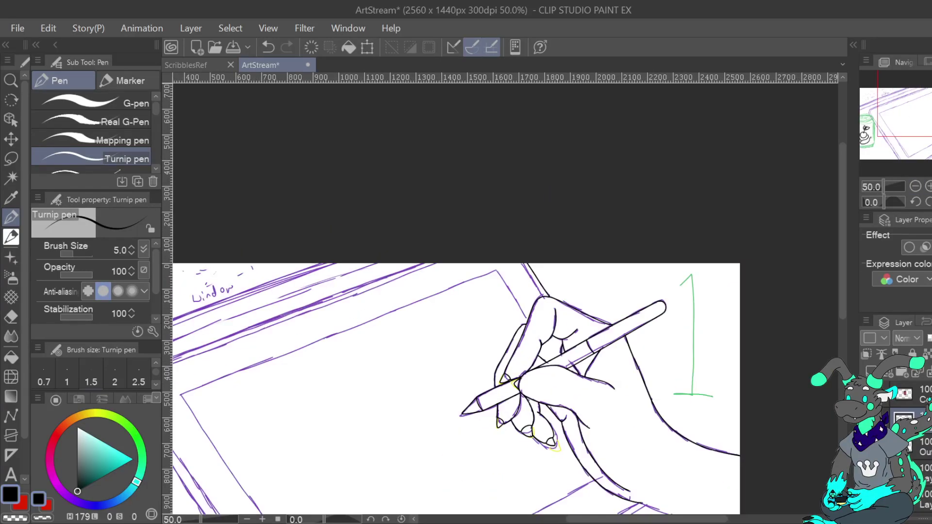
{"action": "left_click_drag", "start_coordinate": [930, 114], "coordinate": [920, 141]}
{"action": "left_click", "coordinate": [268, 47]}
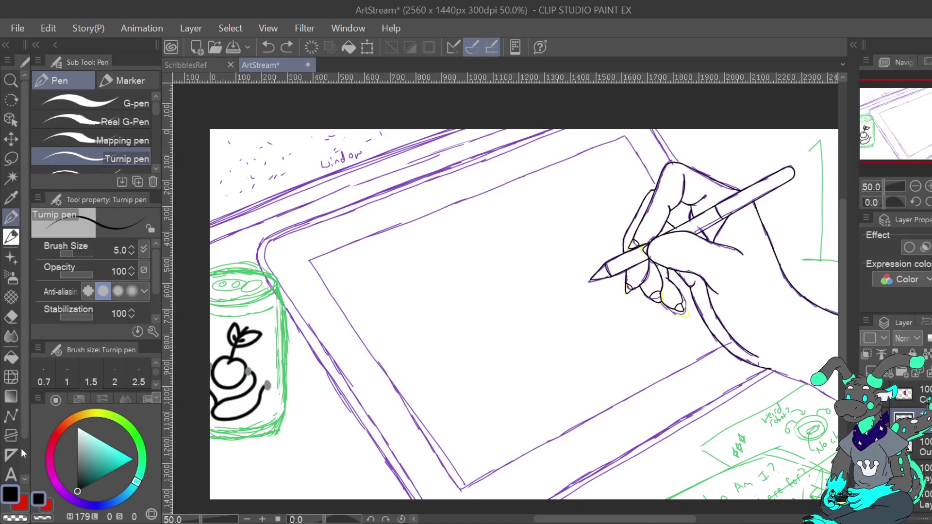
Ink the tablet's short double edge from the top knuckle to the canvas border using the Straight line tool at brush size 6
{"action": "left_click", "coordinate": [12, 416]}
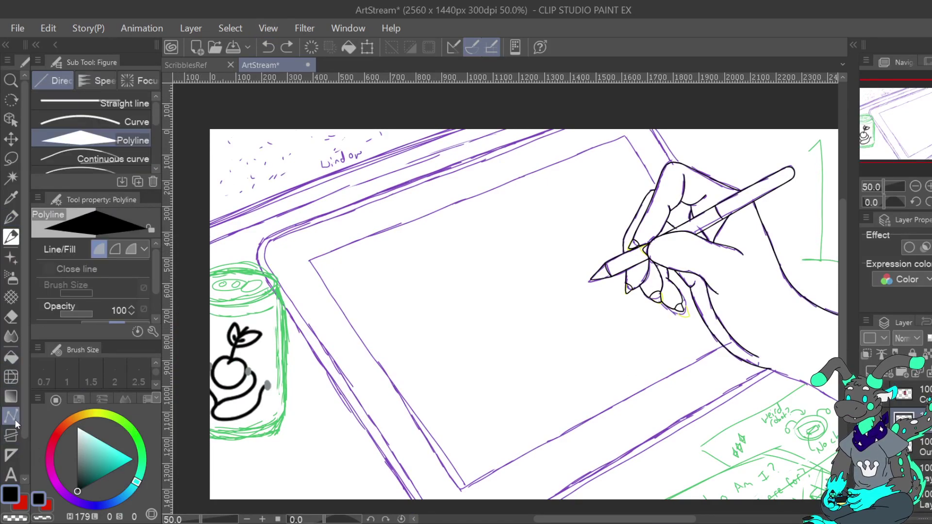
{"action": "left_click", "coordinate": [131, 104]}
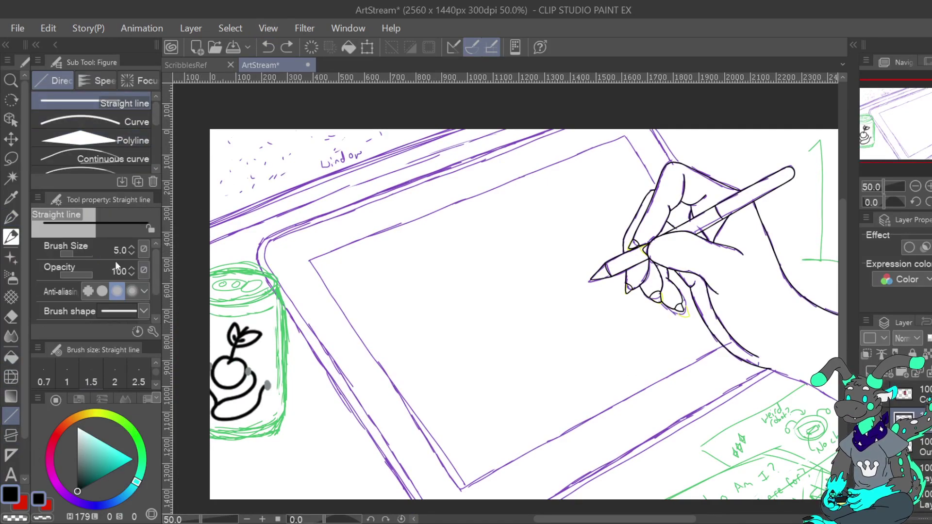
{"action": "left_click", "coordinate": [131, 247]}
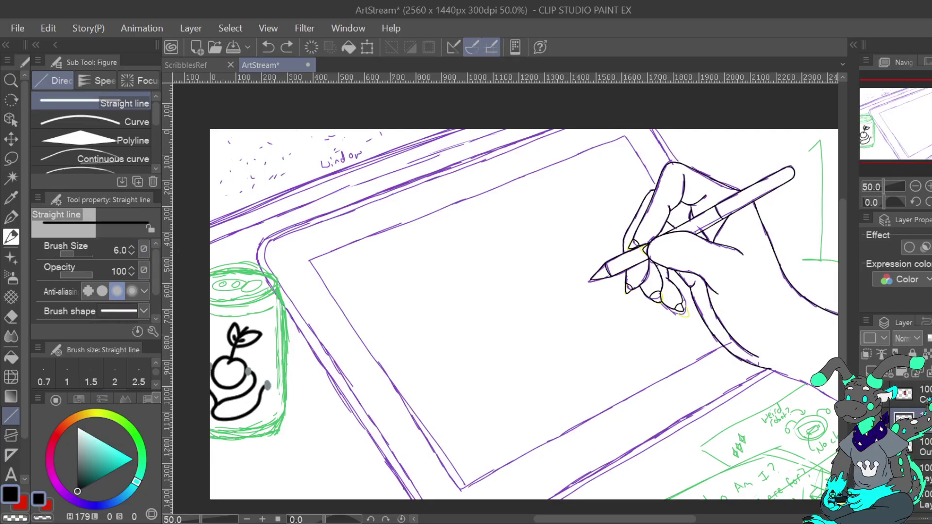
{"action": "key", "text": "ctrl+plus"}
{"action": "key", "text": "ctrl+plus"}
{"action": "left_click_drag", "start_coordinate": [766, 194], "coordinate": [460, 337]}
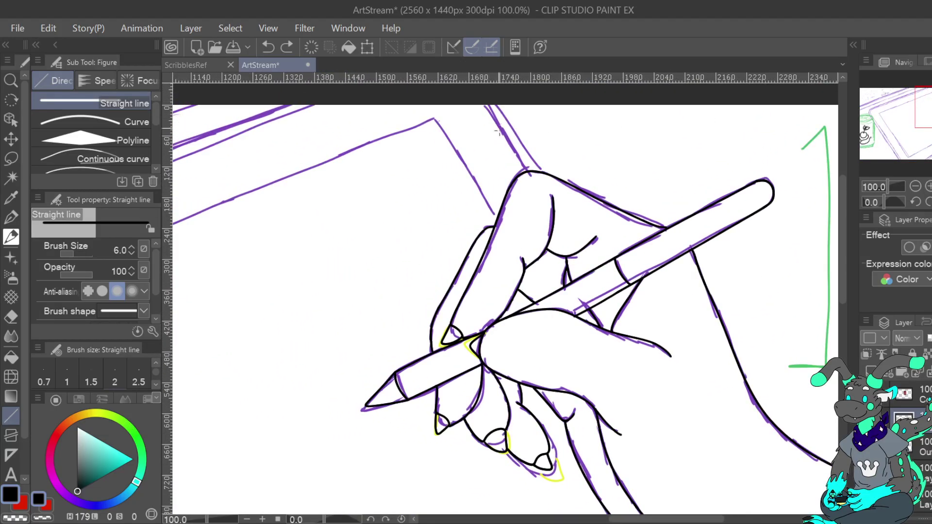
{"action": "left_click_drag", "start_coordinate": [543, 172], "coordinate": [495, 103]}
{"action": "left_click_drag", "start_coordinate": [528, 171], "coordinate": [476, 97]}
Ink the tablet's long upper edge as two parallel straight lines from the canvas border to the rounded corner near the can
{"action": "mouse_move", "coordinate": [925, 108]}
{"action": "left_mouse_down"}
{"action": "mouse_move", "coordinate": [902, 110]}
{"action": "mouse_move", "coordinate": [920, 110]}
{"action": "left_mouse_up"}
{"action": "left_click", "coordinate": [915, 186]}
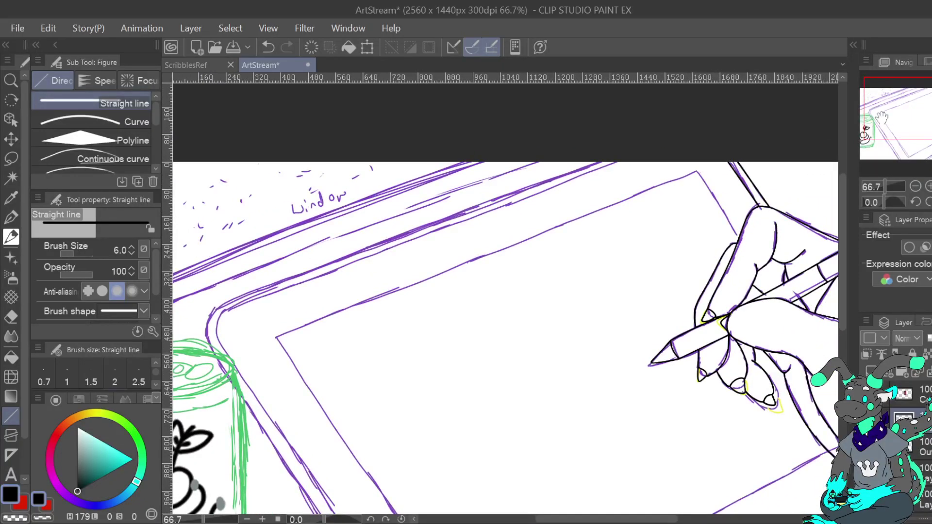
{"action": "mouse_move", "coordinate": [622, 160]}
{"action": "left_mouse_down"}
{"action": "mouse_move", "coordinate": [223, 312]}
{"action": "mouse_move", "coordinate": [231, 309]}
{"action": "left_mouse_up"}
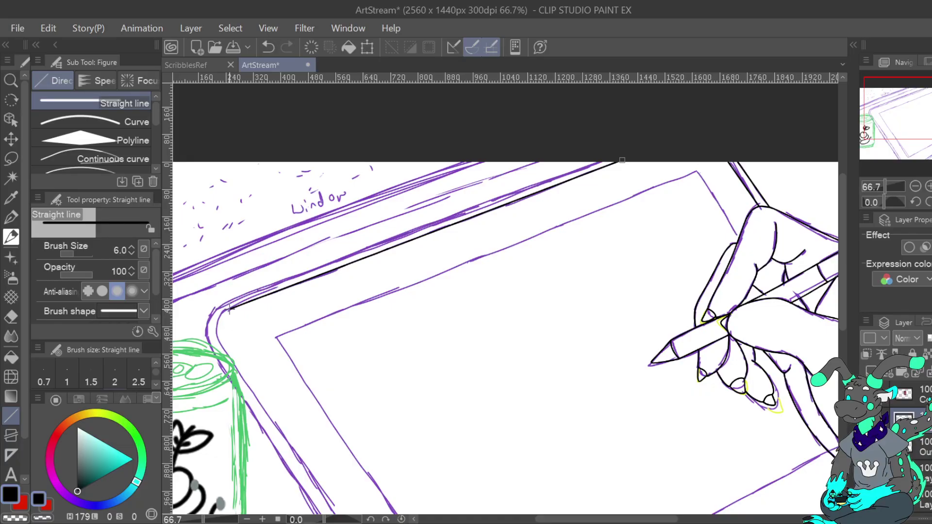
{"action": "left_click_drag", "start_coordinate": [607, 159], "coordinate": [221, 303]}
{"action": "mouse_move", "coordinate": [505, 340]}
{"action": "left_mouse_down"}
{"action": "mouse_move", "coordinate": [481, 211]}
{"action": "mouse_move", "coordinate": [486, 194]}
{"action": "mouse_move", "coordinate": [414, 268]}
{"action": "mouse_move", "coordinate": [411, 289]}
{"action": "left_mouse_up"}
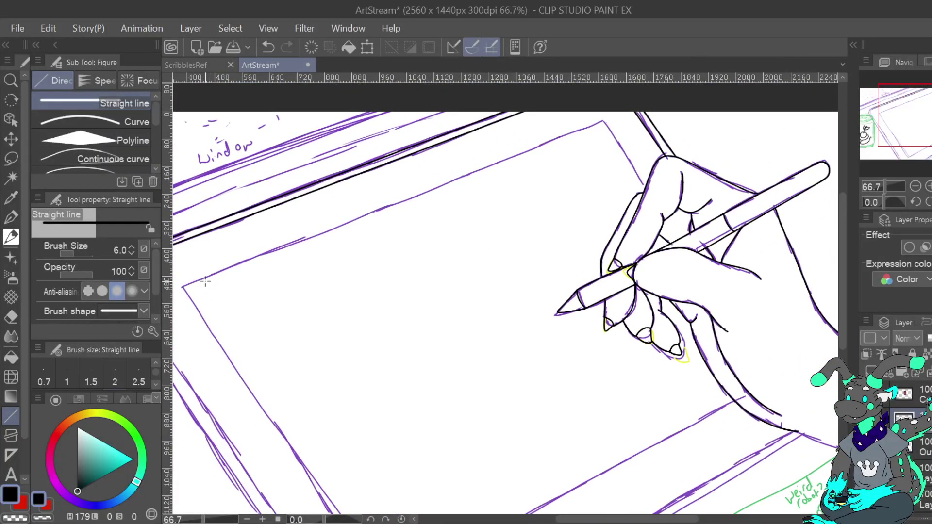
Ink the tablet screen's long upper edge and its short edge down to the index finger with straight lines
{"action": "mouse_move", "coordinate": [183, 288]}
{"action": "left_mouse_down"}
{"action": "mouse_move", "coordinate": [601, 122]}
{"action": "mouse_move", "coordinate": [644, 188]}
{"action": "left_mouse_up"}
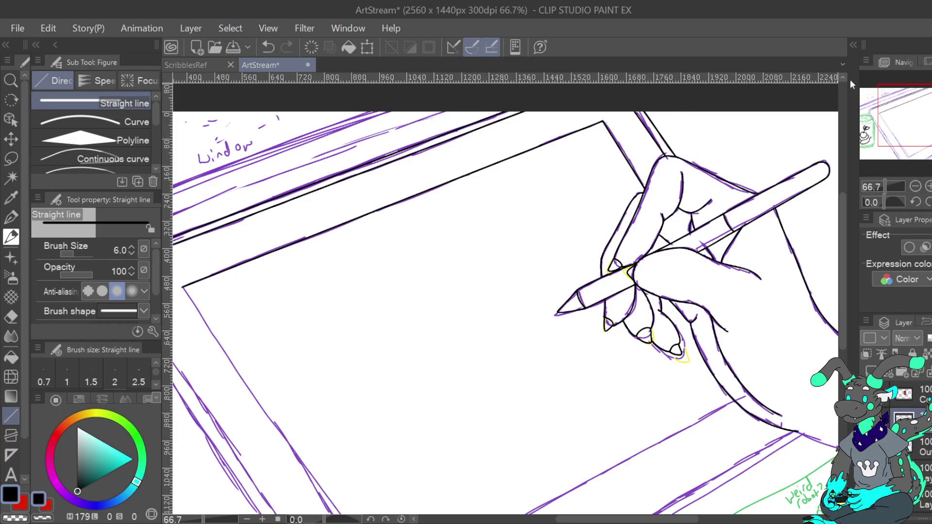
{"action": "left_click", "coordinate": [928, 186]}
{"action": "left_click", "coordinate": [928, 185]}
{"action": "left_click_drag", "start_coordinate": [912, 115], "coordinate": [930, 97]}
{"action": "left_click", "coordinate": [268, 47]}
{"action": "left_click_drag", "start_coordinate": [560, 315], "coordinate": [467, 165]}
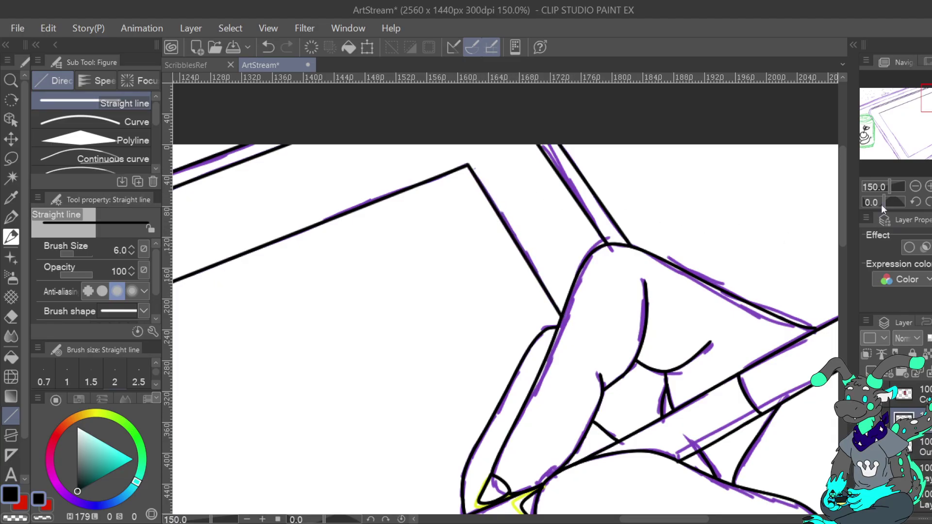
Ink the screen's lower edge from the wrist and the remaining side edge, closing the screen outline with straight lines
{"action": "left_click", "coordinate": [916, 187]}
{"action": "left_click_drag", "start_coordinate": [930, 98], "coordinate": [919, 140]}
{"action": "mouse_move", "coordinate": [786, 187]}
{"action": "left_mouse_down"}
{"action": "mouse_move", "coordinate": [277, 454]}
{"action": "mouse_move", "coordinate": [261, 474]}
{"action": "left_mouse_up"}
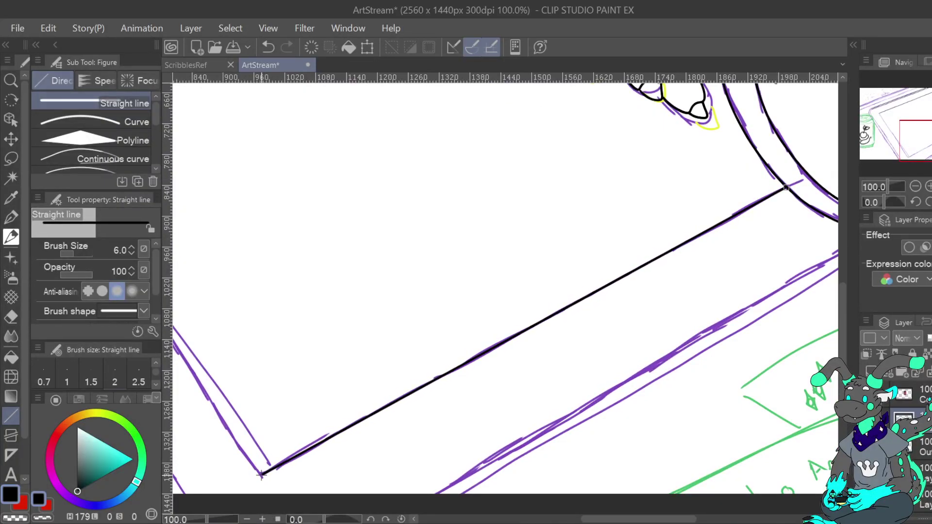
{"action": "left_click", "coordinate": [915, 186]}
{"action": "left_click_drag", "start_coordinate": [921, 139], "coordinate": [898, 134]}
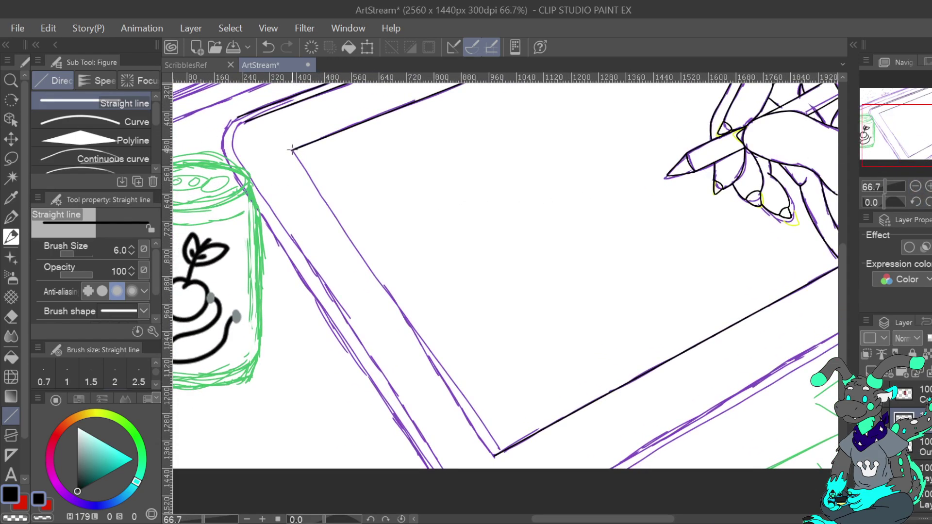
{"action": "mouse_move", "coordinate": [292, 150]}
{"action": "left_mouse_down"}
{"action": "mouse_move", "coordinate": [383, 260]}
{"action": "mouse_move", "coordinate": [494, 455]}
{"action": "left_mouse_up"}
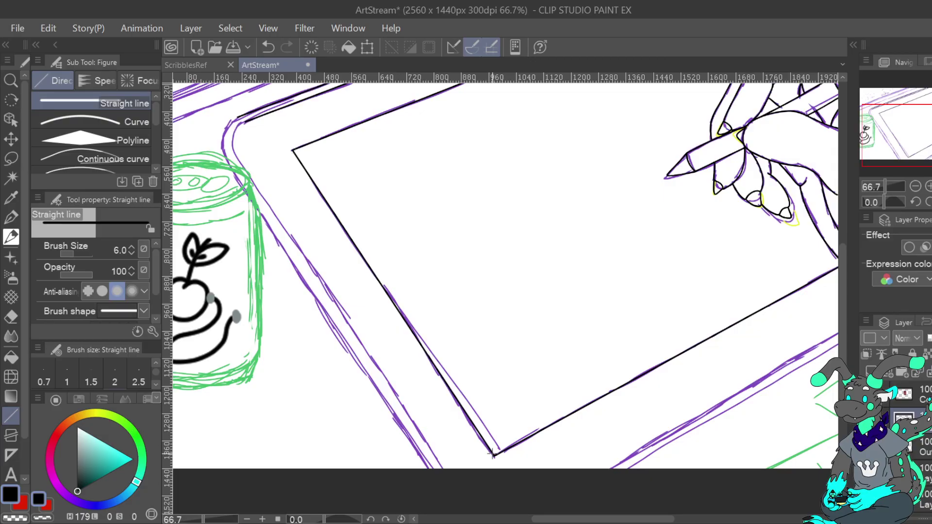
Ink the tablet's outer side beside the can as two parallel straight lines running to the lower canvas border
{"action": "left_click_drag", "start_coordinate": [235, 156], "coordinate": [405, 404]}
{"action": "left_click", "coordinate": [268, 47]}
{"action": "mouse_move", "coordinate": [446, 476]}
{"action": "left_mouse_down"}
{"action": "mouse_move", "coordinate": [384, 357]}
{"action": "mouse_move", "coordinate": [235, 156]}
{"action": "left_mouse_up"}
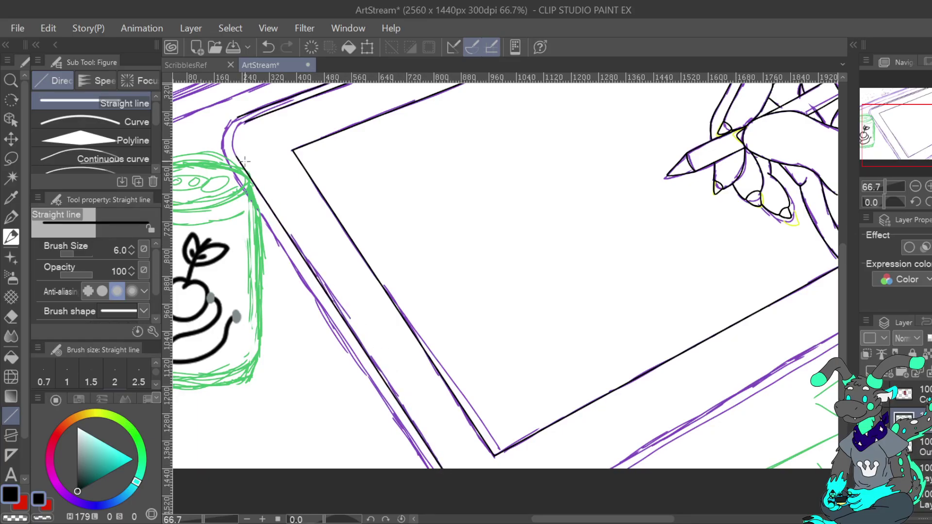
{"action": "left_click_drag", "start_coordinate": [433, 476], "coordinate": [226, 161]}
Ink the tablet's lower outer edge as two parallel straight lines from the wrist to the lower canvas border
{"action": "mouse_move", "coordinate": [921, 131]}
{"action": "left_mouse_down"}
{"action": "mouse_move", "coordinate": [929, 125]}
{"action": "mouse_move", "coordinate": [931, 145]}
{"action": "left_mouse_up"}
{"action": "left_click_drag", "start_coordinate": [363, 410], "coordinate": [681, 224]}
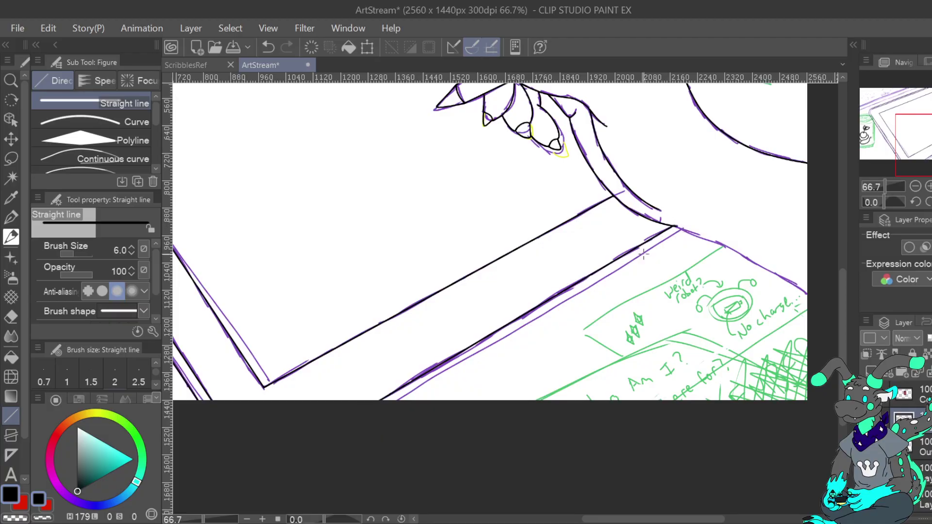
{"action": "left_click_drag", "start_coordinate": [389, 404], "coordinate": [681, 230]}
Ink the forearm's lower edge from the tablet's edge to the canvas border with the Turnip pen
{"action": "scroll", "coordinate": [434, 279], "scroll_direction": "up", "scroll_amount": 4}
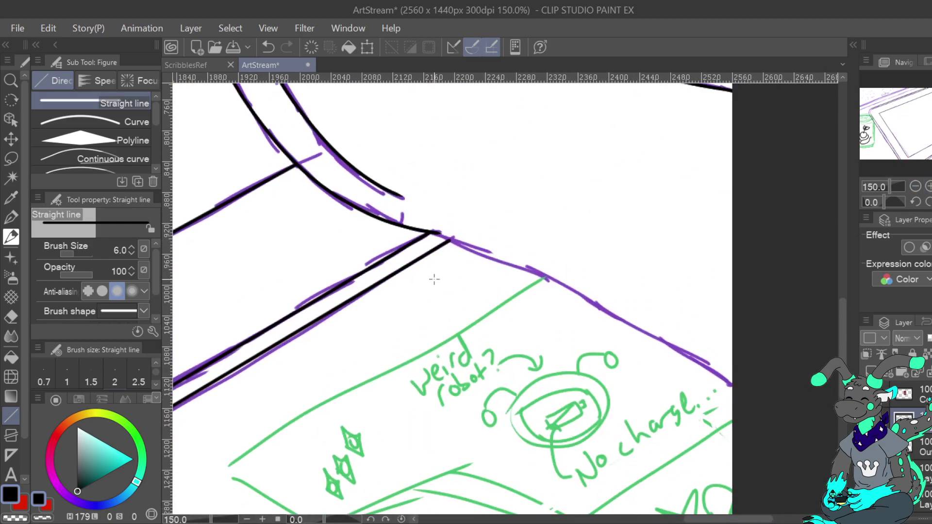
{"action": "left_click", "coordinate": [10, 217]}
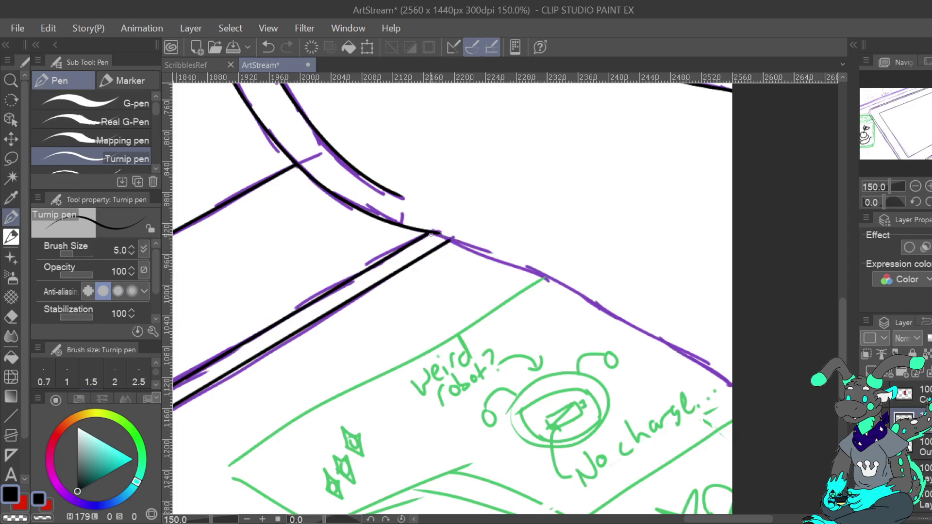
{"action": "mouse_move", "coordinate": [473, 249]}
{"action": "left_mouse_down"}
{"action": "mouse_move", "coordinate": [534, 272]}
{"action": "mouse_move", "coordinate": [732, 388]}
{"action": "left_mouse_up"}
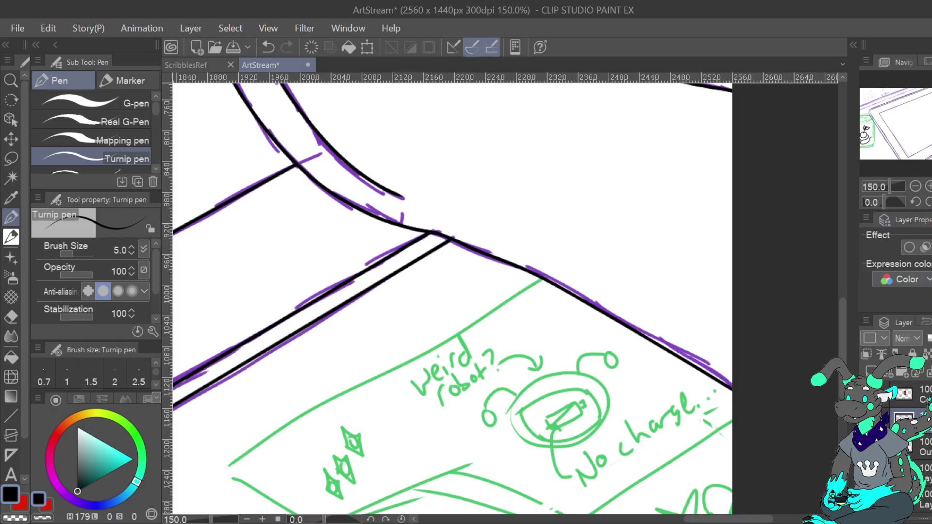
{"action": "left_click_drag", "start_coordinate": [272, 92], "coordinate": [742, 490]}
{"action": "left_click_drag", "start_coordinate": [505, 298], "coordinate": [390, 372]}
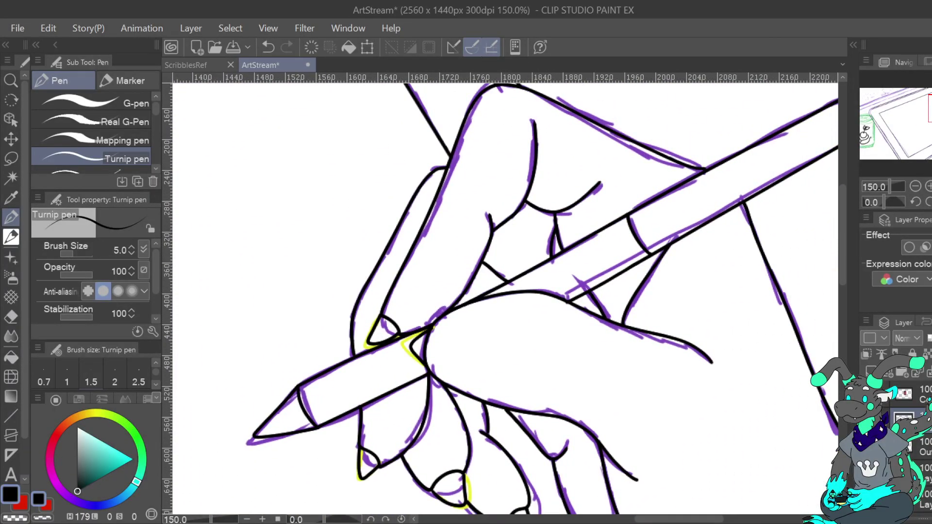
Ink the tablet's rounded corner near the can as two nested curves joining the straight edges
{"action": "left_click", "coordinate": [914, 186]}
{"action": "left_click", "coordinate": [915, 186]}
{"action": "left_click_drag", "start_coordinate": [931, 118], "coordinate": [876, 121]}
{"action": "left_click", "coordinate": [928, 186]}
{"action": "left_click", "coordinate": [927, 186]}
{"action": "left_click", "coordinate": [928, 186]}
{"action": "left_click", "coordinate": [915, 186]}
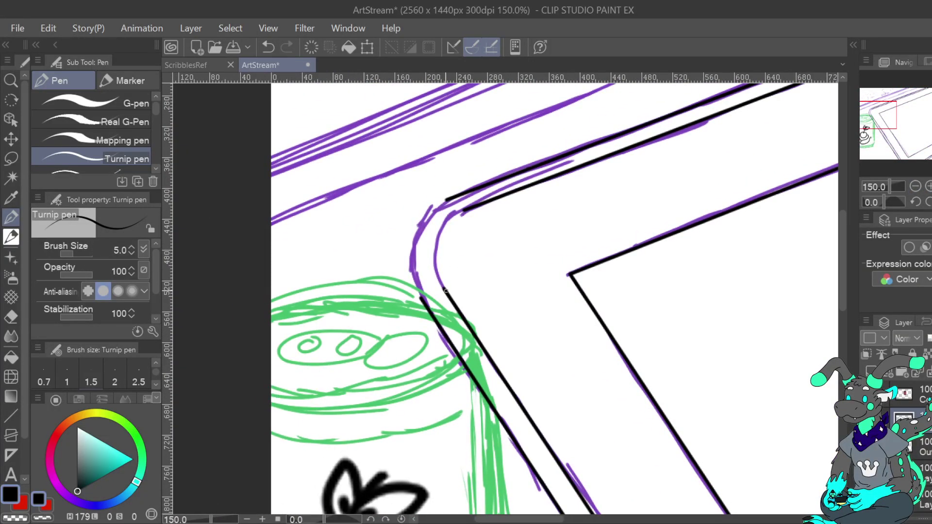
{"action": "left_click_drag", "start_coordinate": [446, 222], "coordinate": [471, 209]}
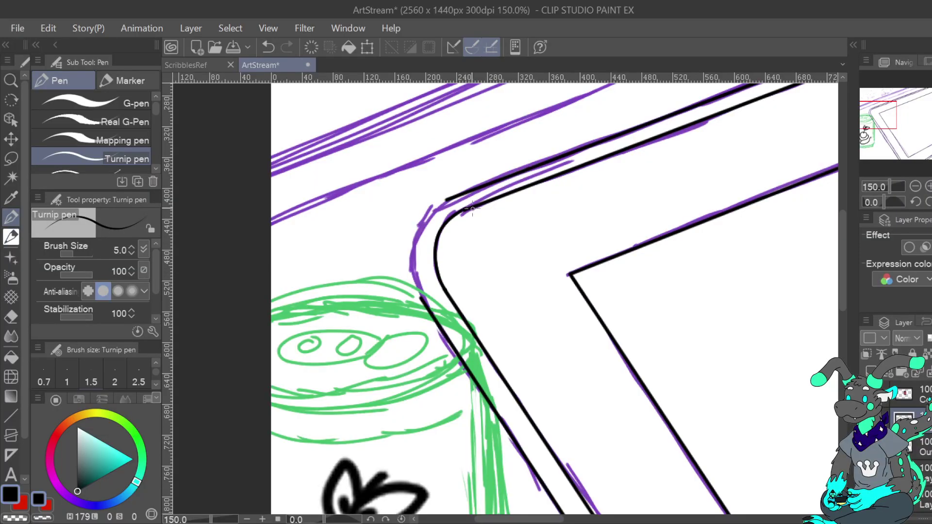
{"action": "key", "text": "ctrl+z"}
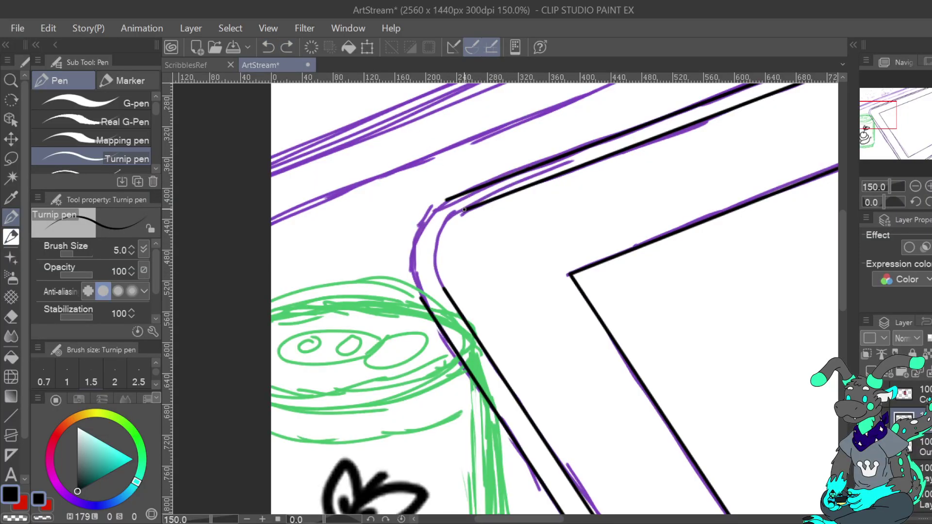
{"action": "mouse_move", "coordinate": [453, 216]}
{"action": "left_mouse_down"}
{"action": "mouse_move", "coordinate": [441, 232]}
{"action": "mouse_move", "coordinate": [443, 290]}
{"action": "left_mouse_up"}
{"action": "key", "text": "ctrl+z"}
{"action": "left_click_drag", "start_coordinate": [440, 237], "coordinate": [468, 211]}
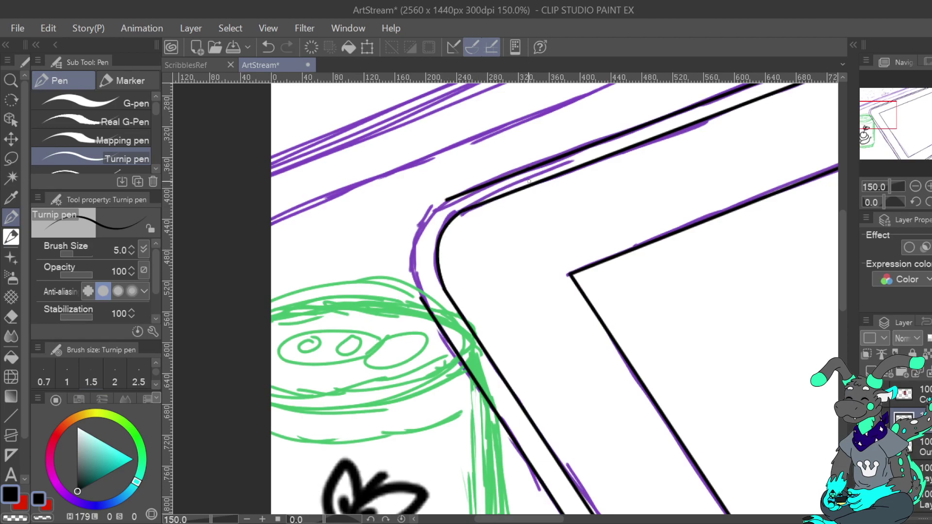
{"action": "left_click", "coordinate": [268, 51]}
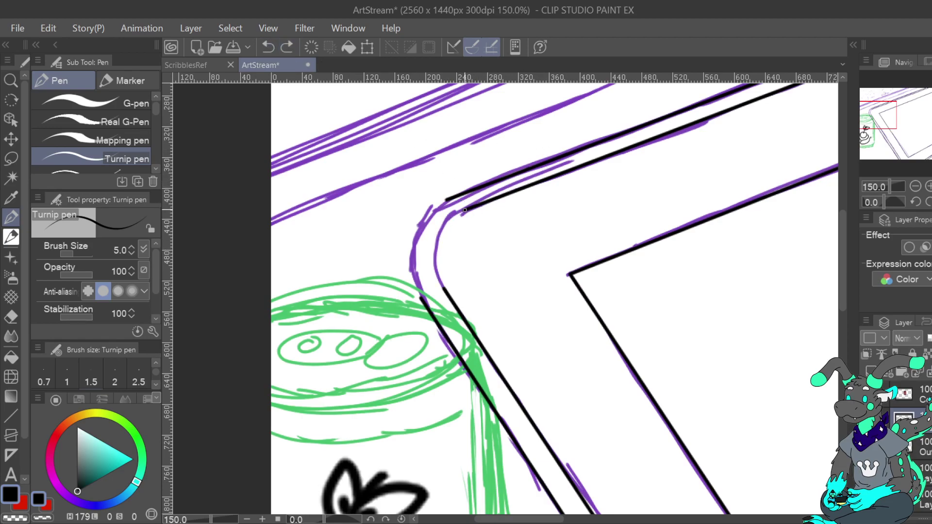
{"action": "left_click_drag", "start_coordinate": [435, 260], "coordinate": [440, 281]}
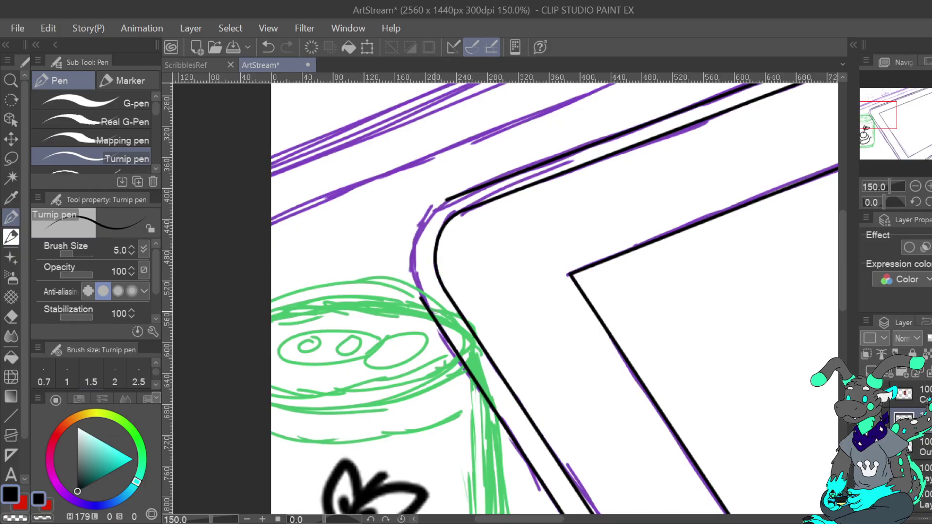
{"action": "mouse_move", "coordinate": [420, 297]}
{"action": "left_mouse_down"}
{"action": "mouse_move", "coordinate": [410, 248]}
{"action": "mouse_move", "coordinate": [447, 200]}
{"action": "left_mouse_up"}
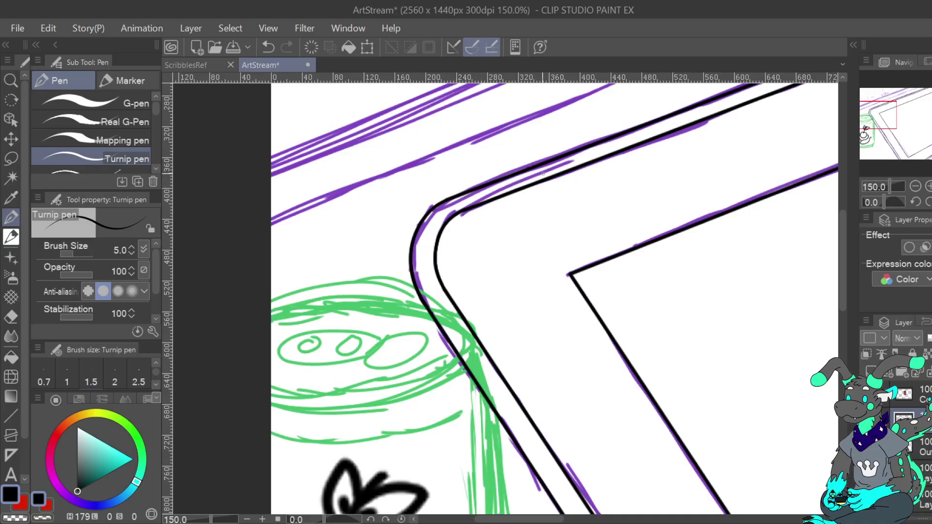
{"action": "mouse_move", "coordinate": [891, 106]}
{"action": "left_mouse_down"}
{"action": "mouse_move", "coordinate": [908, 102]}
{"action": "mouse_move", "coordinate": [922, 114]}
{"action": "mouse_move", "coordinate": [916, 151]}
{"action": "mouse_move", "coordinate": [931, 144]}
{"action": "mouse_move", "coordinate": [929, 105]}
{"action": "mouse_move", "coordinate": [931, 118]}
{"action": "left_mouse_up"}
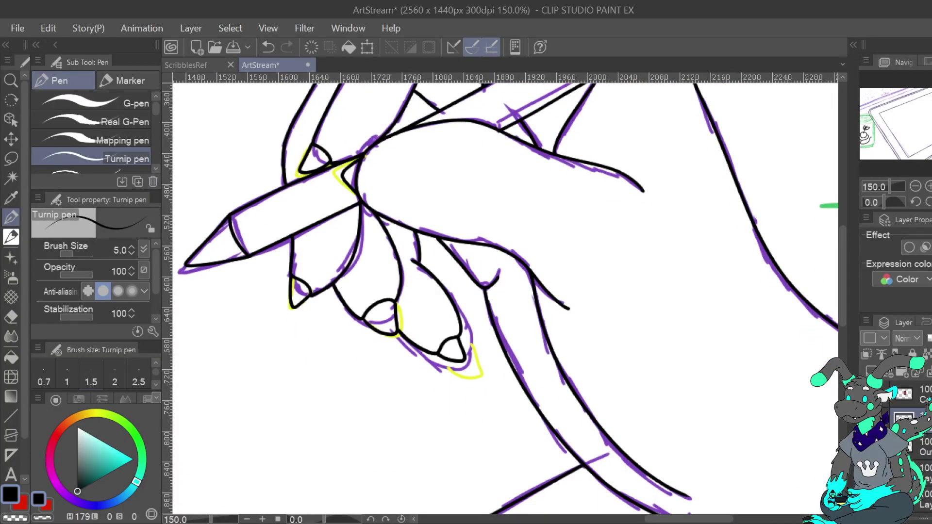
{"action": "mouse_move", "coordinate": [525, 263]}
{"action": "left_mouse_down"}
{"action": "mouse_move", "coordinate": [504, 297]}
{"action": "mouse_move", "coordinate": [509, 335]}
{"action": "mouse_move", "coordinate": [540, 379]}
{"action": "mouse_move", "coordinate": [566, 390]}
{"action": "mouse_move", "coordinate": [564, 369]}
{"action": "left_mouse_up"}
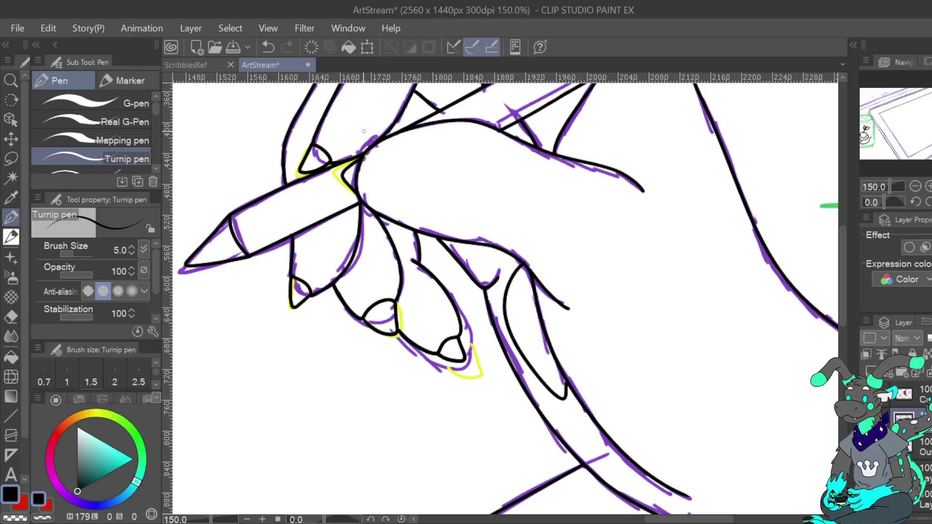
{"action": "key", "text": "ctrl+z"}
{"action": "mouse_move", "coordinate": [547, 393]}
{"action": "left_mouse_down"}
{"action": "mouse_move", "coordinate": [514, 350]}
{"action": "mouse_move", "coordinate": [507, 287]}
{"action": "mouse_move", "coordinate": [523, 262]}
{"action": "left_mouse_up"}
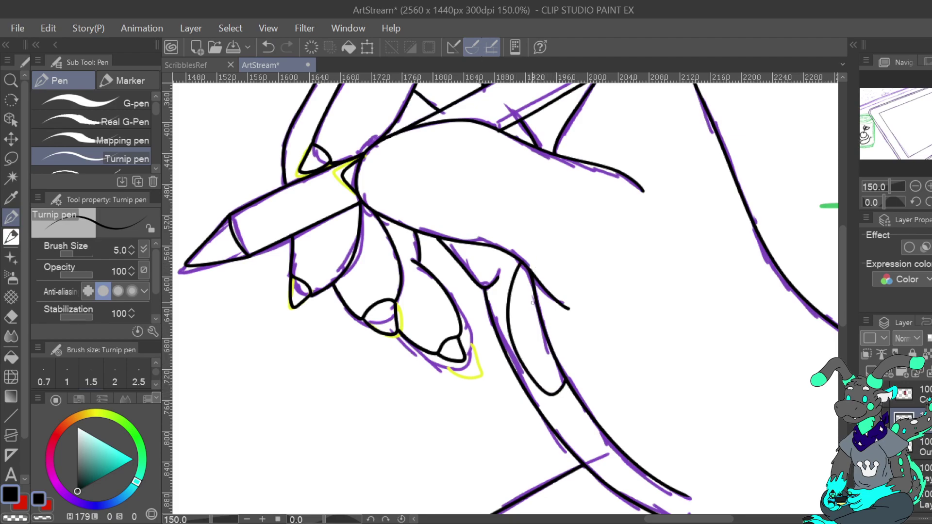
{"action": "left_click", "coordinate": [271, 46]}
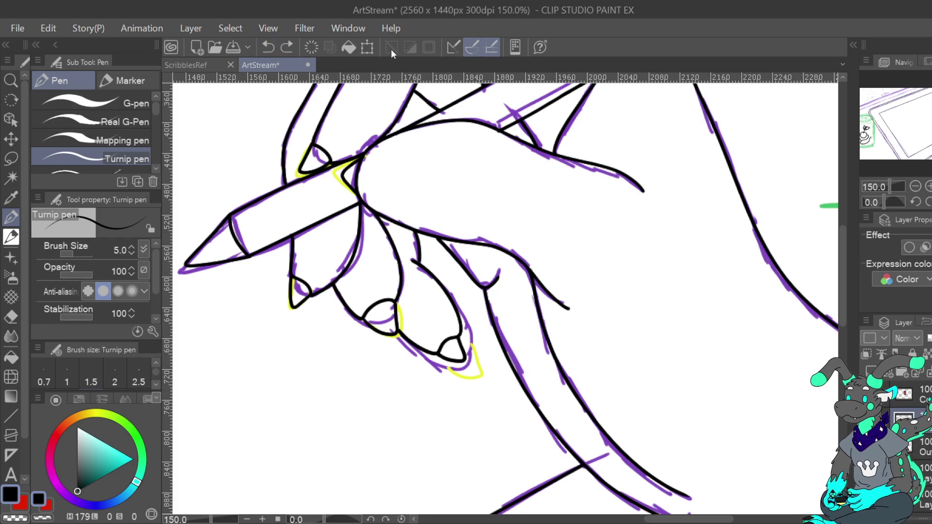
Ink the window frame's lower edges as parallel straight lines across the canvas above the tablet
{"action": "mouse_move", "coordinate": [931, 119]}
{"action": "left_mouse_down"}
{"action": "mouse_move", "coordinate": [931, 135]}
{"action": "mouse_move", "coordinate": [931, 100]}
{"action": "mouse_move", "coordinate": [864, 111]}
{"action": "mouse_move", "coordinate": [896, 97]}
{"action": "mouse_move", "coordinate": [908, 114]}
{"action": "left_mouse_up"}
{"action": "left_click", "coordinate": [914, 185]}
{"action": "left_click", "coordinate": [914, 186]}
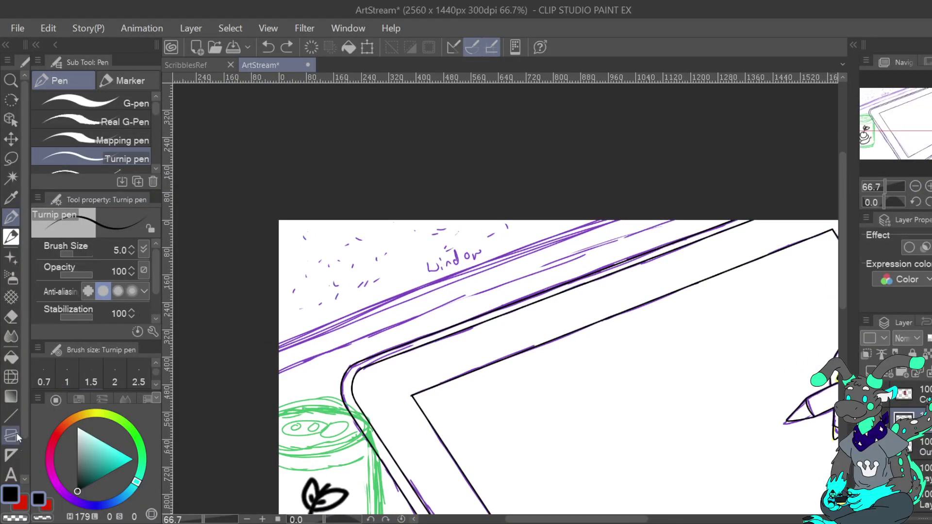
{"action": "left_click", "coordinate": [11, 416]}
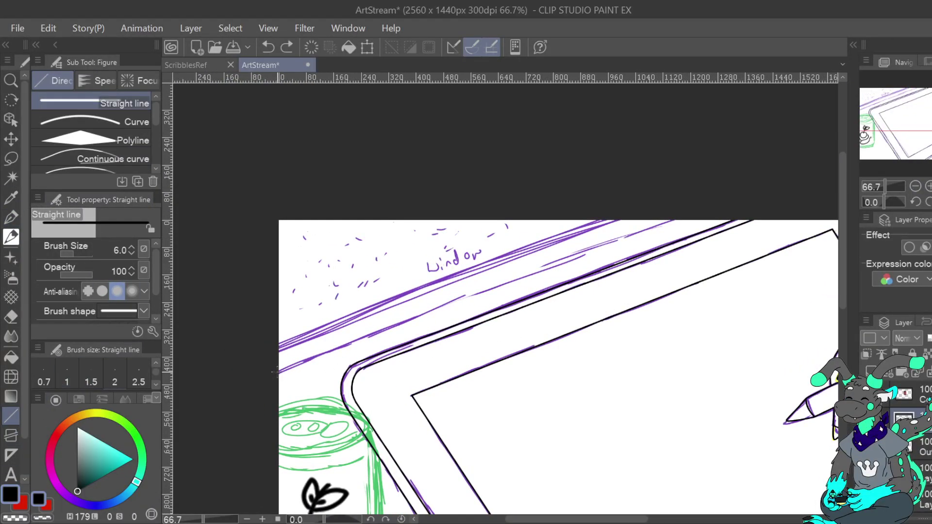
{"action": "mouse_move", "coordinate": [682, 219]}
{"action": "left_mouse_down"}
{"action": "mouse_move", "coordinate": [260, 381]}
{"action": "mouse_move", "coordinate": [261, 372]}
{"action": "left_mouse_up"}
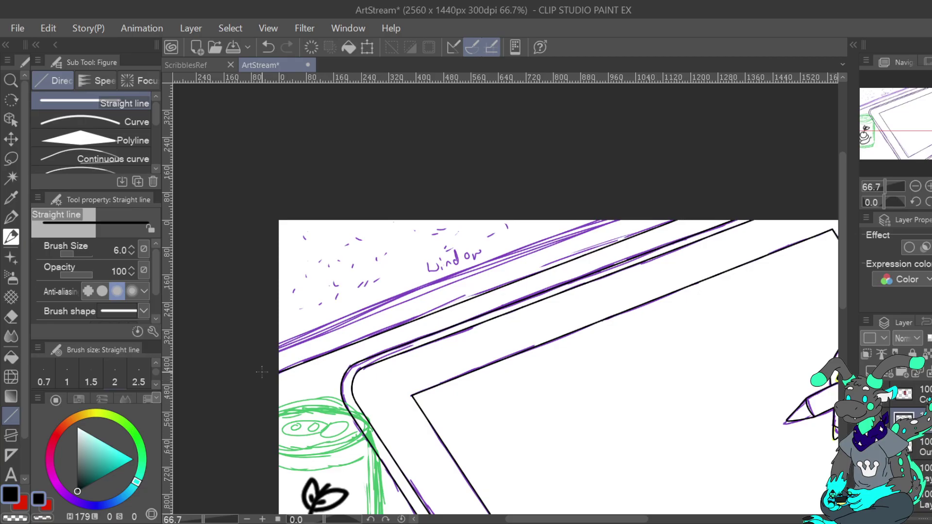
{"action": "left_click_drag", "start_coordinate": [633, 213], "coordinate": [249, 363]}
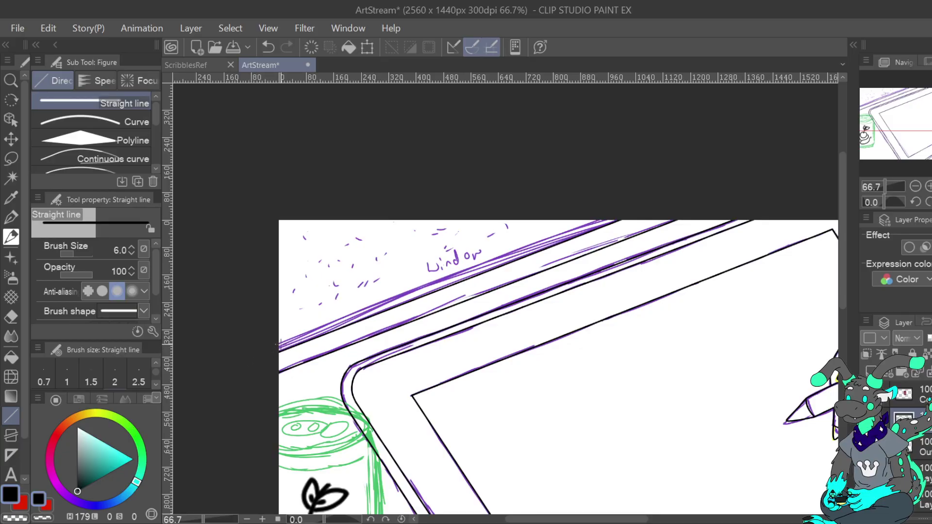
{"action": "left_click_drag", "start_coordinate": [271, 345], "coordinate": [622, 211]}
Set the Turnip pen to brush size 4 and ink a rounded paw pad on the index fingertip above the stylus
{"action": "mouse_move", "coordinate": [927, 111]}
{"action": "left_mouse_down"}
{"action": "mouse_move", "coordinate": [906, 140]}
{"action": "mouse_move", "coordinate": [931, 142]}
{"action": "mouse_move", "coordinate": [929, 114]}
{"action": "left_mouse_up"}
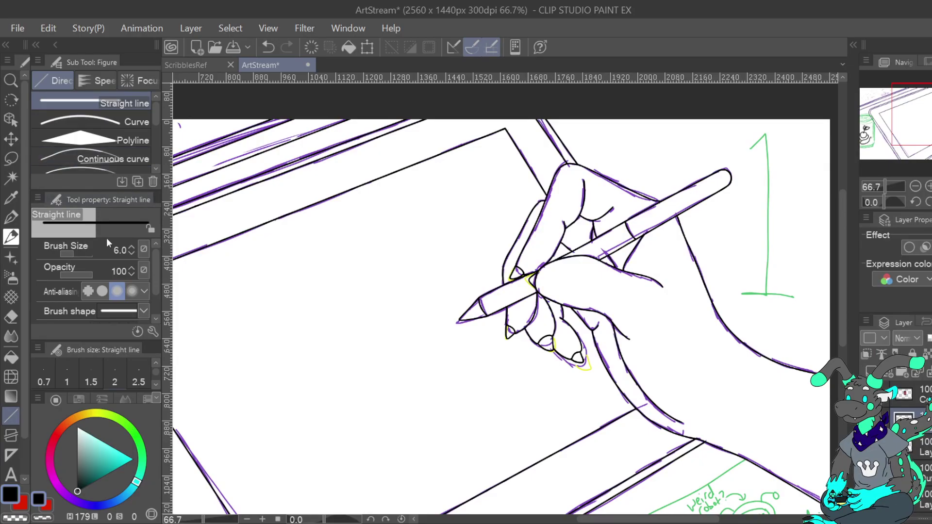
{"action": "left_click", "coordinate": [11, 216]}
{"action": "left_click", "coordinate": [131, 253]}
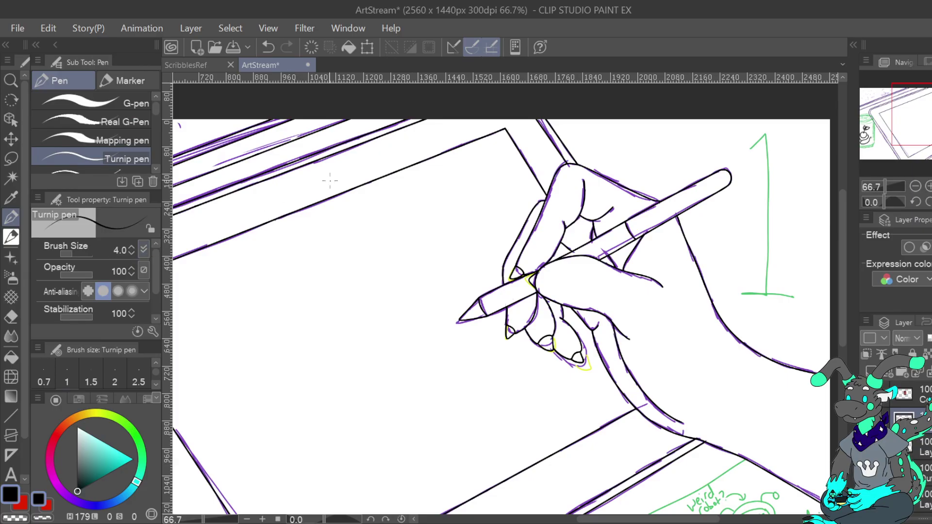
{"action": "left_click", "coordinate": [928, 186]}
{"action": "left_click", "coordinate": [929, 186]}
{"action": "left_click", "coordinate": [929, 186]}
{"action": "left_click_drag", "start_coordinate": [930, 114], "coordinate": [931, 109]}
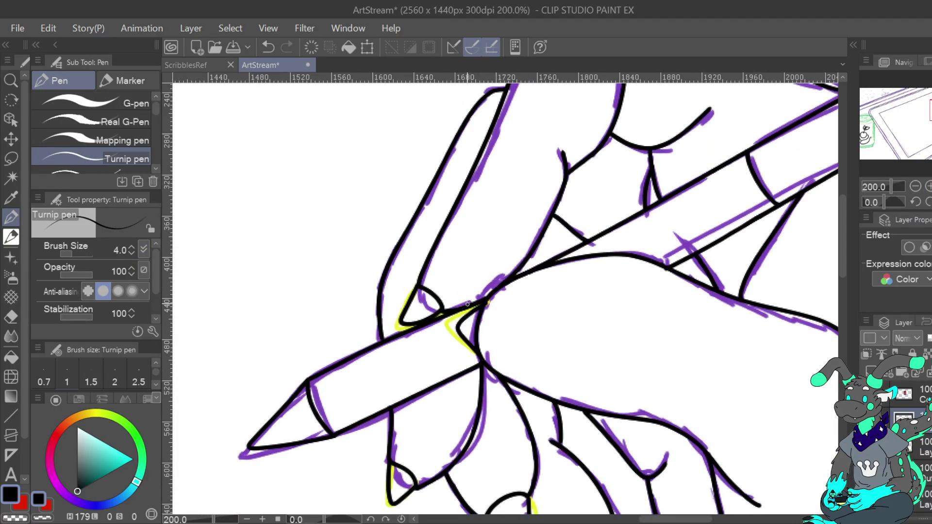
{"action": "mouse_move", "coordinate": [468, 301]}
{"action": "left_mouse_down"}
{"action": "mouse_move", "coordinate": [487, 268]}
{"action": "mouse_move", "coordinate": [517, 257]}
{"action": "mouse_move", "coordinate": [525, 268]}
{"action": "left_mouse_up"}
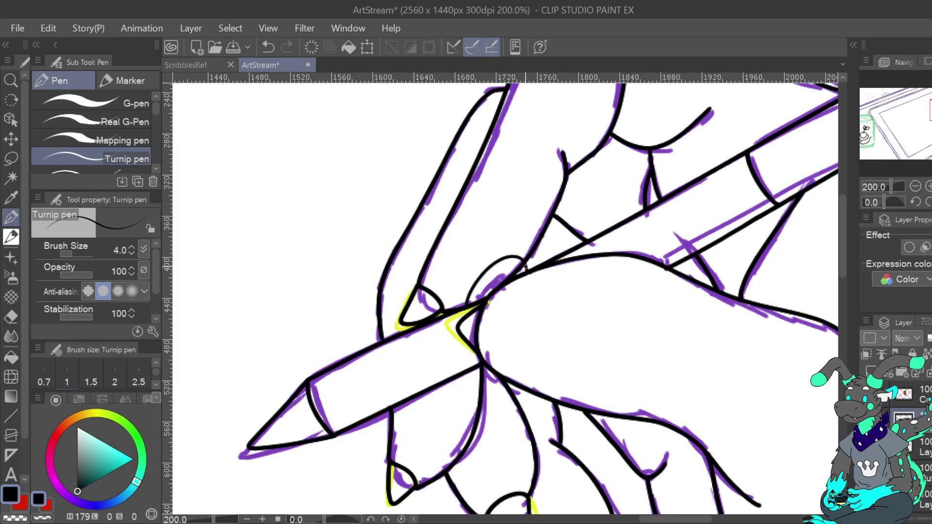
Ink an oval paw pad on each of the three lower fingers
{"action": "mouse_move", "coordinate": [436, 472]}
{"action": "left_mouse_down"}
{"action": "mouse_move", "coordinate": [440, 441]}
{"action": "mouse_move", "coordinate": [476, 410]}
{"action": "mouse_move", "coordinate": [480, 442]}
{"action": "mouse_move", "coordinate": [442, 477]}
{"action": "left_mouse_up"}
{"action": "left_click_drag", "start_coordinate": [508, 442], "coordinate": [464, 218]}
{"action": "mouse_move", "coordinate": [491, 252]}
{"action": "left_mouse_down"}
{"action": "mouse_move", "coordinate": [473, 234]}
{"action": "mouse_move", "coordinate": [474, 183]}
{"action": "mouse_move", "coordinate": [488, 183]}
{"action": "mouse_move", "coordinate": [503, 219]}
{"action": "mouse_move", "coordinate": [496, 252]}
{"action": "mouse_move", "coordinate": [487, 250]}
{"action": "mouse_move", "coordinate": [535, 252]}
{"action": "mouse_move", "coordinate": [548, 279]}
{"action": "mouse_move", "coordinate": [574, 297]}
{"action": "mouse_move", "coordinate": [567, 256]}
{"action": "mouse_move", "coordinate": [536, 239]}
{"action": "left_mouse_up"}
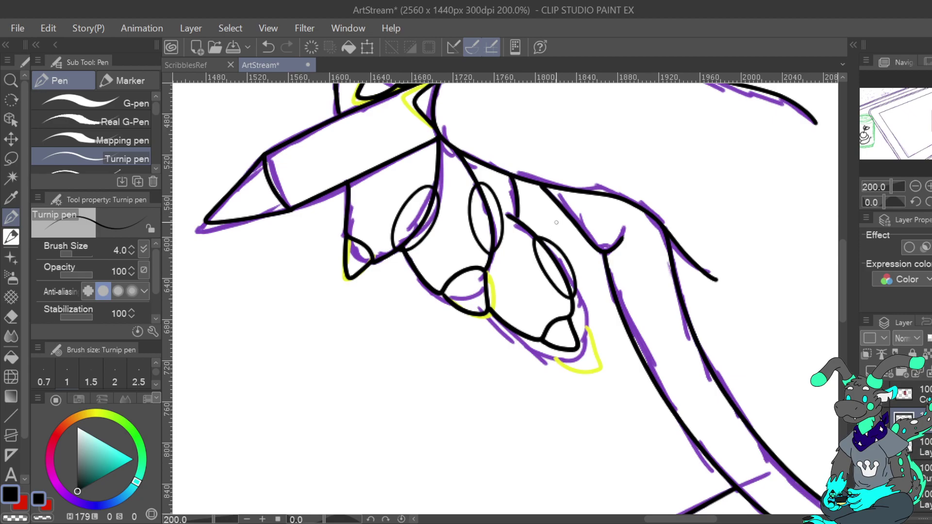
Ink a long curved pad along the palm's heel and a small half-oval pad under the palm's upper edge
{"action": "left_click_drag", "start_coordinate": [553, 176], "coordinate": [531, 314]}
{"action": "mouse_move", "coordinate": [652, 379]}
{"action": "left_mouse_down"}
{"action": "mouse_move", "coordinate": [428, 239]}
{"action": "mouse_move", "coordinate": [436, 206]}
{"action": "mouse_move", "coordinate": [406, 220]}
{"action": "mouse_move", "coordinate": [406, 298]}
{"action": "mouse_move", "coordinate": [439, 357]}
{"action": "mouse_move", "coordinate": [469, 331]}
{"action": "mouse_move", "coordinate": [470, 351]}
{"action": "mouse_move", "coordinate": [481, 341]}
{"action": "mouse_move", "coordinate": [462, 358]}
{"action": "mouse_move", "coordinate": [432, 345]}
{"action": "mouse_move", "coordinate": [404, 284]}
{"action": "mouse_move", "coordinate": [406, 213]}
{"action": "mouse_move", "coordinate": [427, 191]}
{"action": "left_mouse_up"}
{"action": "key", "text": "ctrl+z"}
{"action": "key", "text": "ctrl+z"}
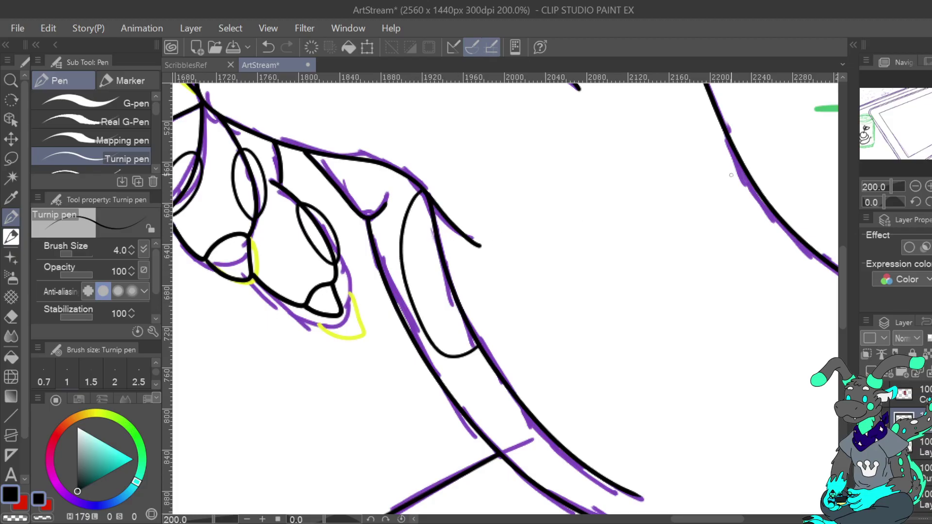
{"action": "mouse_move", "coordinate": [416, 139]}
{"action": "left_mouse_down"}
{"action": "mouse_move", "coordinate": [620, 352]}
{"action": "mouse_move", "coordinate": [630, 310]}
{"action": "left_mouse_up"}
{"action": "mouse_move", "coordinate": [561, 331]}
{"action": "left_mouse_down"}
{"action": "mouse_move", "coordinate": [576, 353]}
{"action": "mouse_move", "coordinate": [596, 359]}
{"action": "mouse_move", "coordinate": [613, 338]}
{"action": "left_mouse_up"}
Ink a short pad line between the two creases beneath the stylus, above the base of the thumb
{"action": "mouse_move", "coordinate": [543, 275]}
{"action": "left_mouse_down"}
{"action": "mouse_move", "coordinate": [466, 317]}
{"action": "mouse_move", "coordinate": [441, 349]}
{"action": "mouse_move", "coordinate": [521, 393]}
{"action": "mouse_move", "coordinate": [469, 447]}
{"action": "mouse_move", "coordinate": [436, 415]}
{"action": "left_mouse_up"}
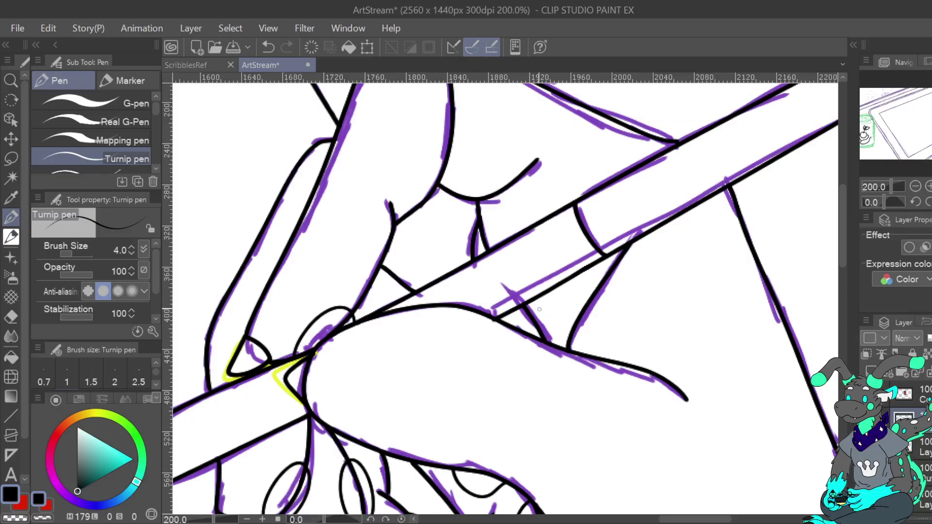
{"action": "left_click_drag", "start_coordinate": [539, 325], "coordinate": [573, 319]}
{"action": "key", "text": "ctrl+z"}
{"action": "left_click_drag", "start_coordinate": [545, 341], "coordinate": [569, 343]}
{"action": "left_click", "coordinate": [915, 186]}
{"action": "left_click", "coordinate": [915, 186]}
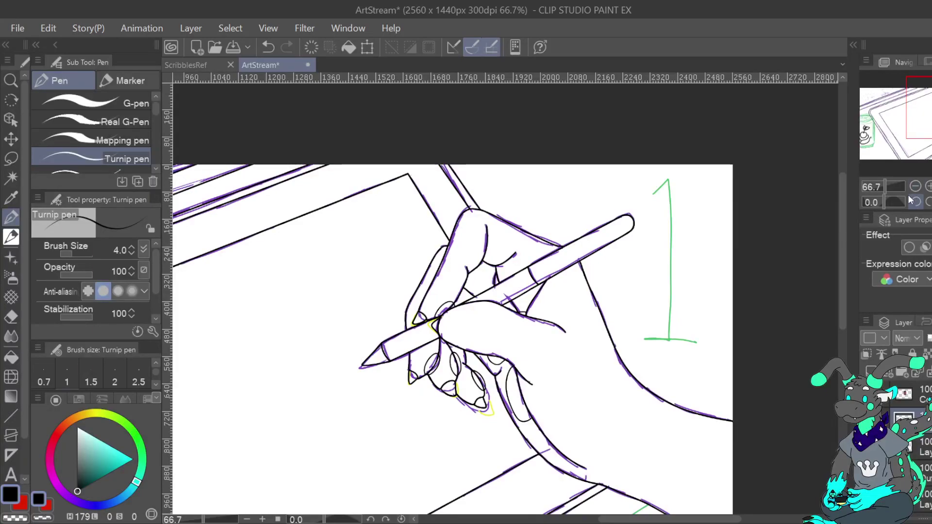
{"action": "left_click", "coordinate": [928, 186]}
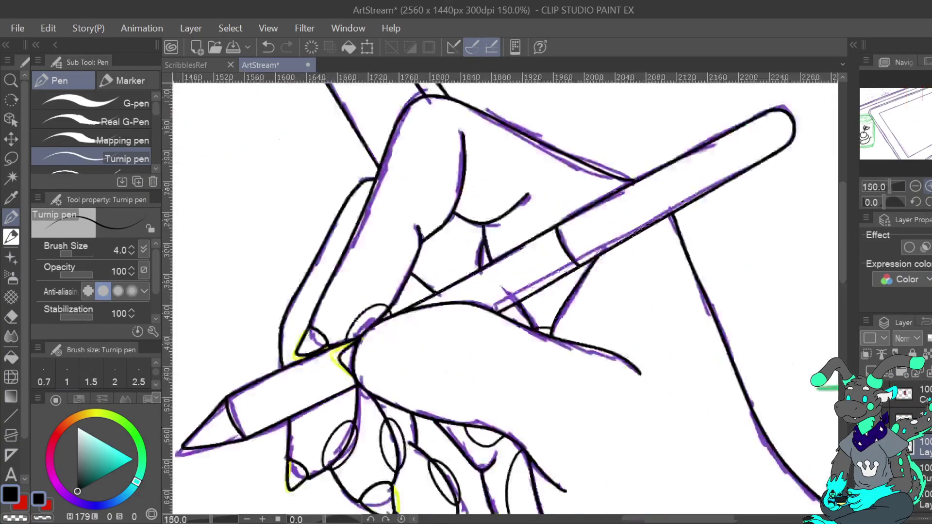
Erase the finger outline that crosses the paw pad on the index fingertip, using transparent colour
{"action": "left_click", "coordinate": [928, 187]}
{"action": "left_click", "coordinate": [24, 519]}
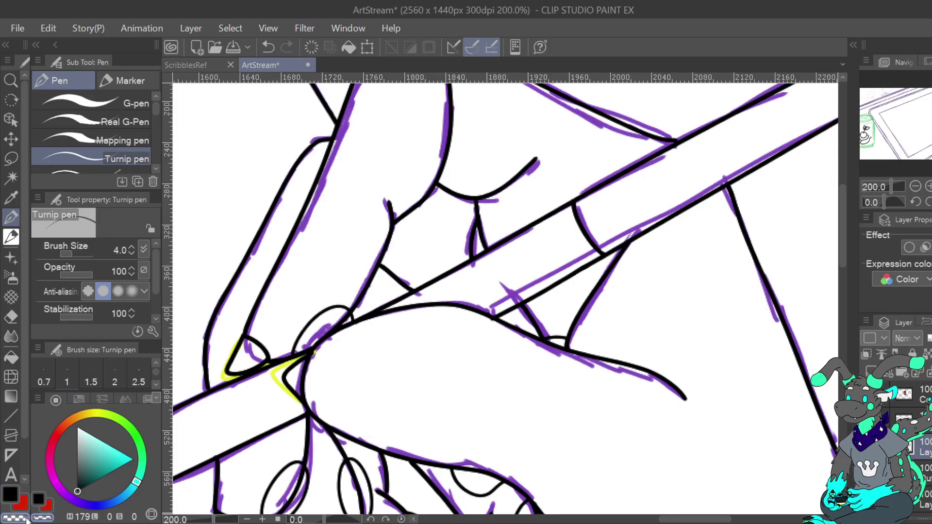
{"action": "left_click", "coordinate": [928, 186]}
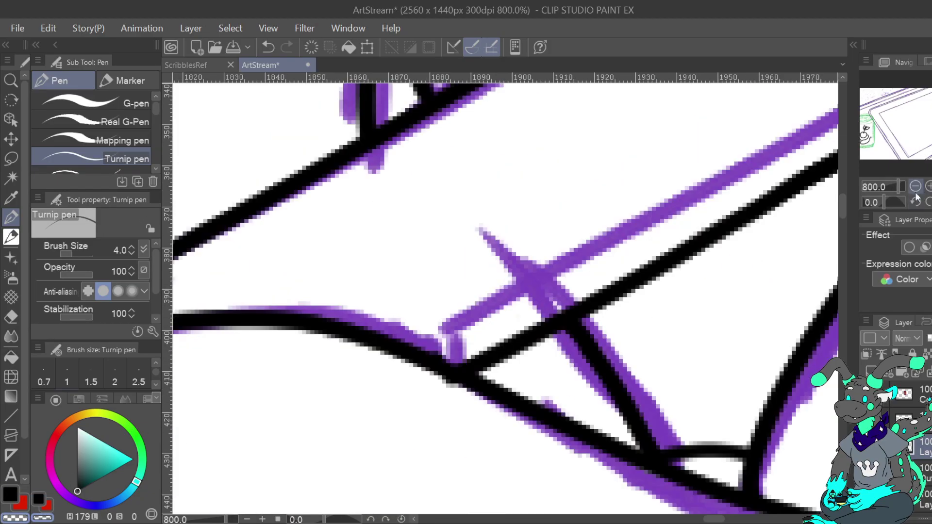
{"action": "left_click_drag", "start_coordinate": [320, 284], "coordinate": [702, 200]}
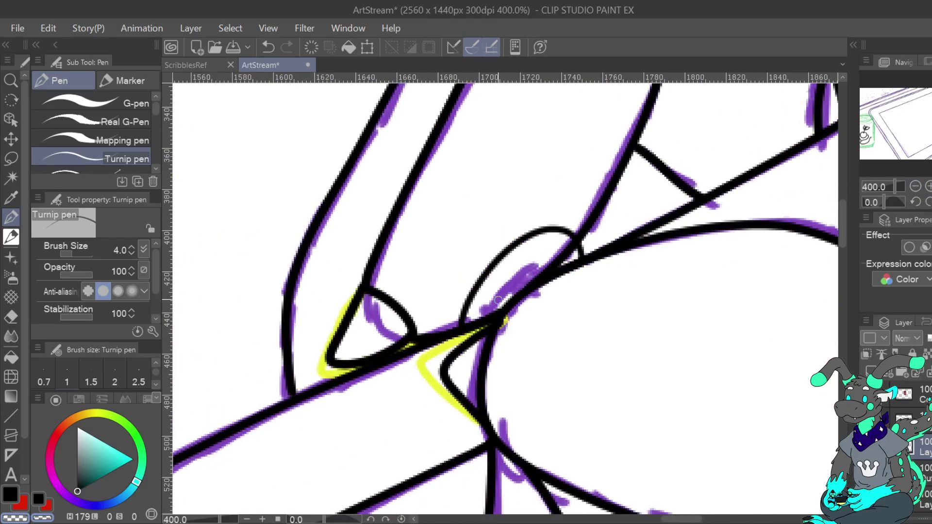
{"action": "mouse_move", "coordinate": [542, 271]}
{"action": "left_mouse_down"}
{"action": "mouse_move", "coordinate": [567, 258]}
{"action": "mouse_move", "coordinate": [569, 244]}
{"action": "mouse_move", "coordinate": [559, 257]}
{"action": "left_mouse_up"}
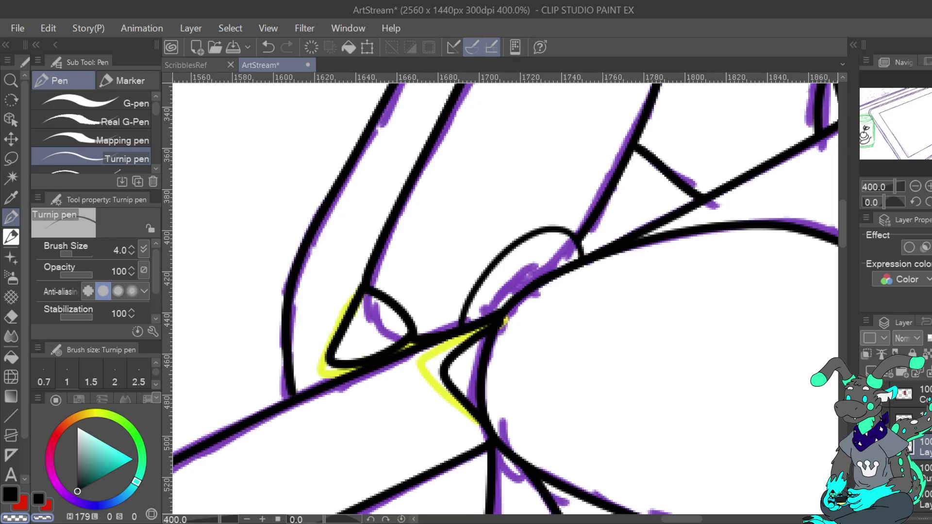
Erase the finger outlines running through the oval pads of the three lower fingers with brush size 7
{"action": "mouse_move", "coordinate": [427, 427]}
{"action": "left_mouse_down"}
{"action": "mouse_move", "coordinate": [509, 495]}
{"action": "mouse_move", "coordinate": [359, 107]}
{"action": "mouse_move", "coordinate": [387, 85]}
{"action": "left_mouse_up"}
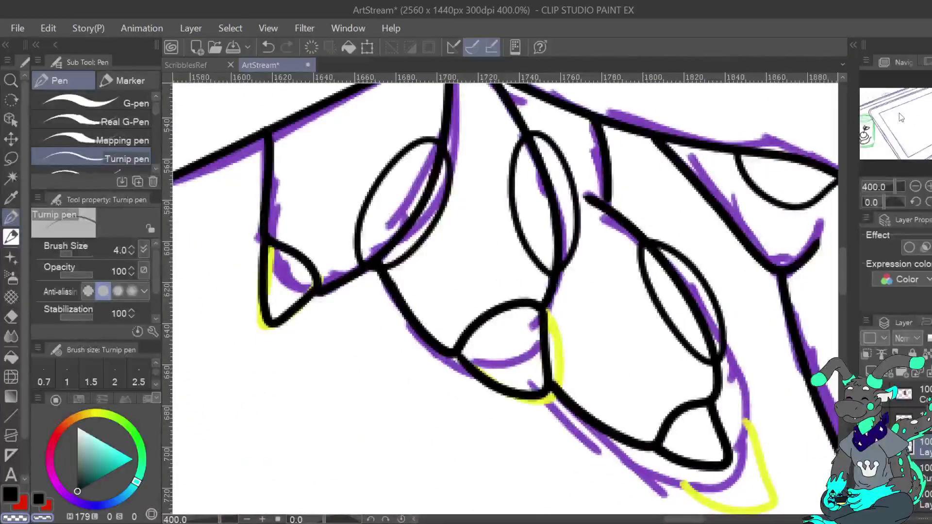
{"action": "left_click_drag", "start_coordinate": [374, 258], "coordinate": [407, 227]}
{"action": "key", "text": "bracketright"}
{"action": "key", "text": "bracketright"}
{"action": "key", "text": "bracketright"}
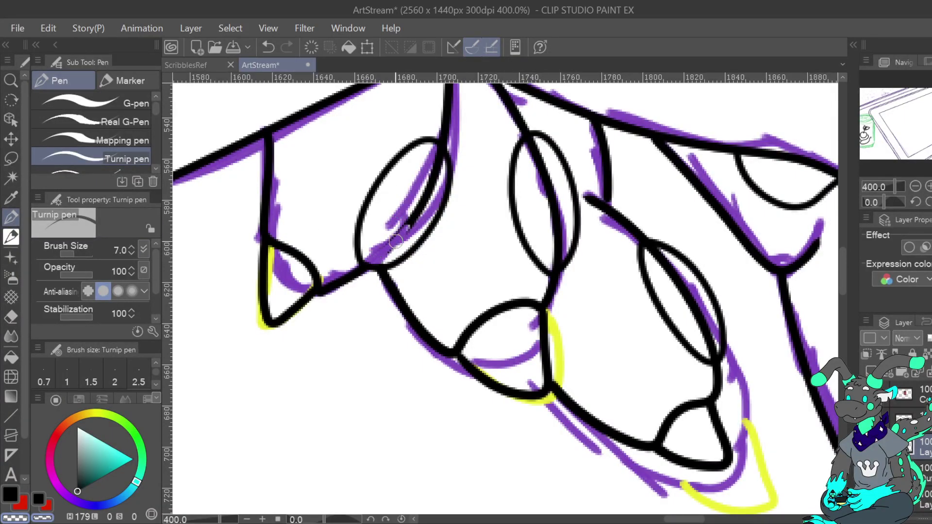
{"action": "mouse_move", "coordinate": [376, 255]}
{"action": "left_mouse_down"}
{"action": "mouse_move", "coordinate": [410, 226]}
{"action": "mouse_move", "coordinate": [439, 151]}
{"action": "mouse_move", "coordinate": [436, 165]}
{"action": "left_mouse_up"}
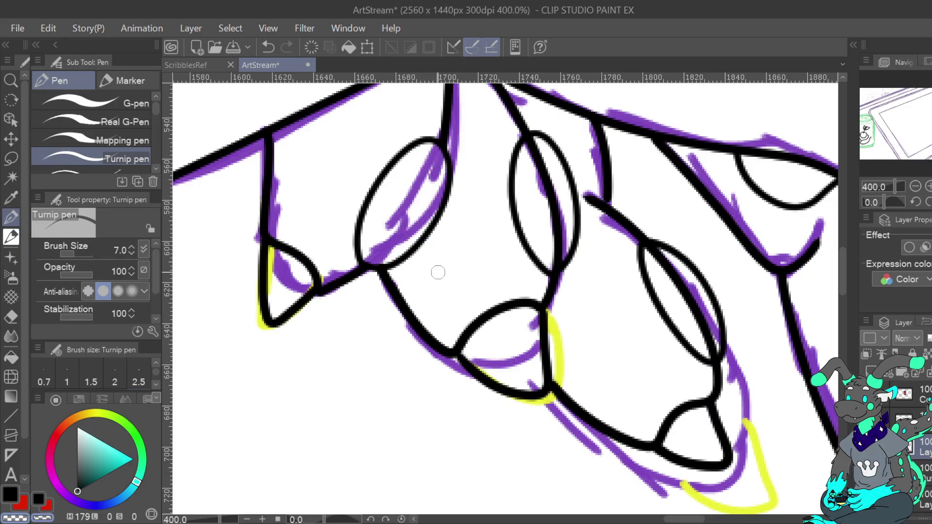
{"action": "mouse_move", "coordinate": [551, 264]}
{"action": "left_mouse_down"}
{"action": "mouse_move", "coordinate": [556, 203]}
{"action": "mouse_move", "coordinate": [555, 248]}
{"action": "mouse_move", "coordinate": [535, 146]}
{"action": "mouse_move", "coordinate": [541, 174]}
{"action": "left_mouse_up"}
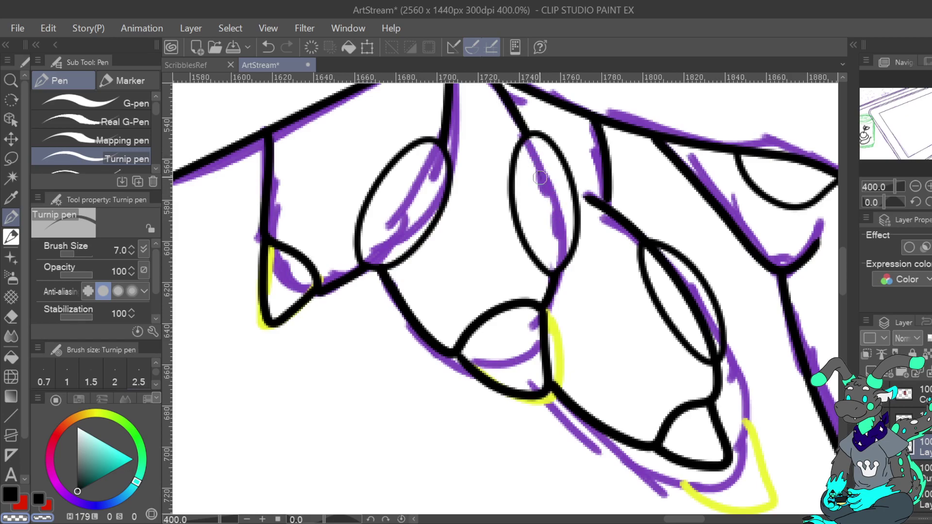
{"action": "mouse_move", "coordinate": [659, 258]}
{"action": "left_mouse_down"}
{"action": "mouse_move", "coordinate": [652, 253]}
{"action": "mouse_move", "coordinate": [676, 271]}
{"action": "mouse_move", "coordinate": [711, 352]}
{"action": "mouse_move", "coordinate": [692, 300]}
{"action": "left_mouse_up"}
{"action": "mouse_move", "coordinate": [704, 340]}
{"action": "left_mouse_down"}
{"action": "mouse_move", "coordinate": [554, 458]}
{"action": "mouse_move", "coordinate": [468, 403]}
{"action": "mouse_move", "coordinate": [406, 107]}
{"action": "mouse_move", "coordinate": [324, 151]}
{"action": "mouse_move", "coordinate": [301, 338]}
{"action": "left_mouse_up"}
{"action": "key", "text": "ctrl+0"}
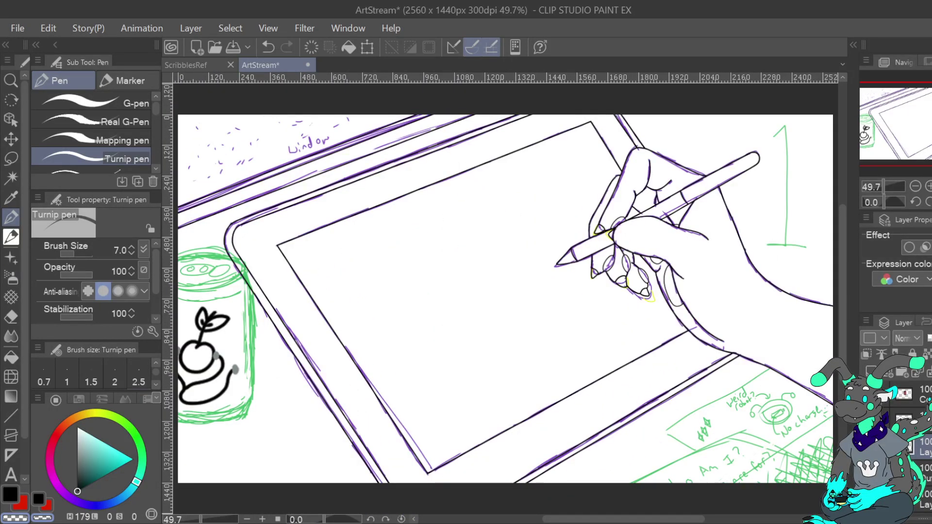
{"action": "left_click", "coordinate": [928, 186]}
{"action": "left_click", "coordinate": [928, 185]}
{"action": "left_click", "coordinate": [927, 186]}
{"action": "left_click", "coordinate": [930, 109]}
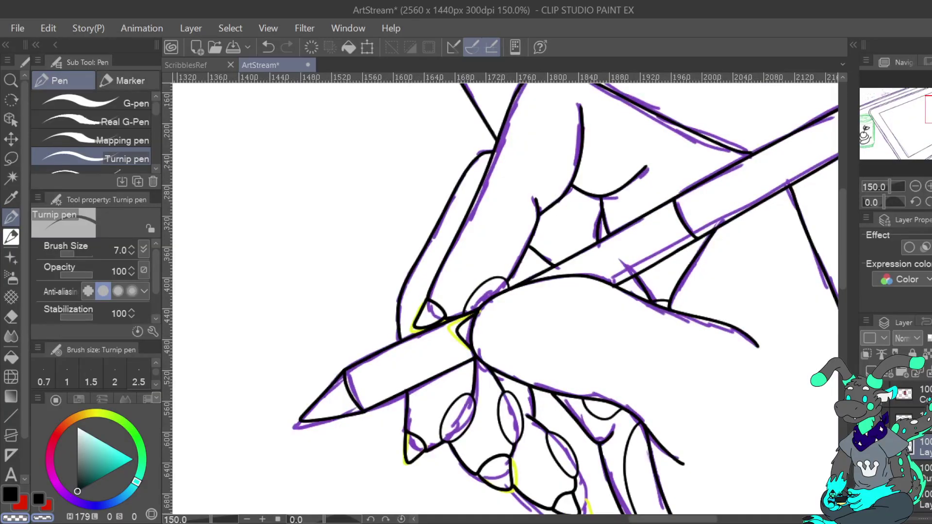
{"action": "key", "text": "ctrl+0"}
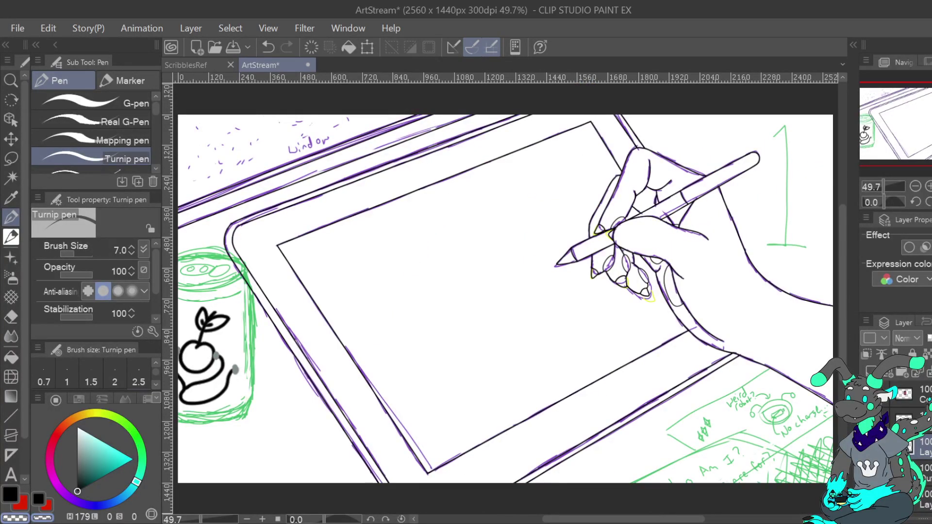
Add a new layer for the drink can and set the Turnip pen to brush size 5 with black
{"action": "left_click", "coordinate": [922, 473]}
{"action": "left_click", "coordinate": [870, 371]}
{"action": "left_click_drag", "start_coordinate": [922, 125], "coordinate": [894, 133]}
{"action": "left_click", "coordinate": [928, 186]}
{"action": "left_click", "coordinate": [927, 186]}
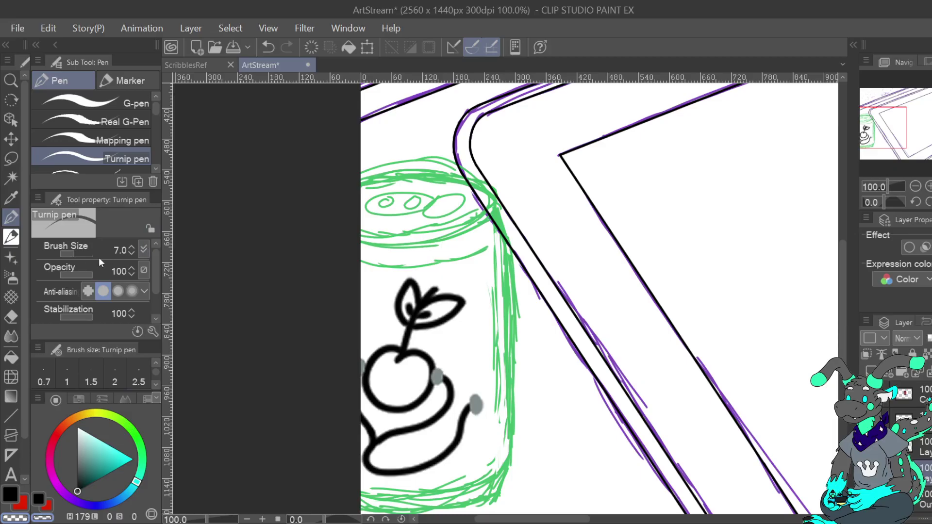
{"action": "left_click", "coordinate": [133, 252]}
{"action": "left_click", "coordinate": [133, 253]}
{"action": "left_click", "coordinate": [14, 490]}
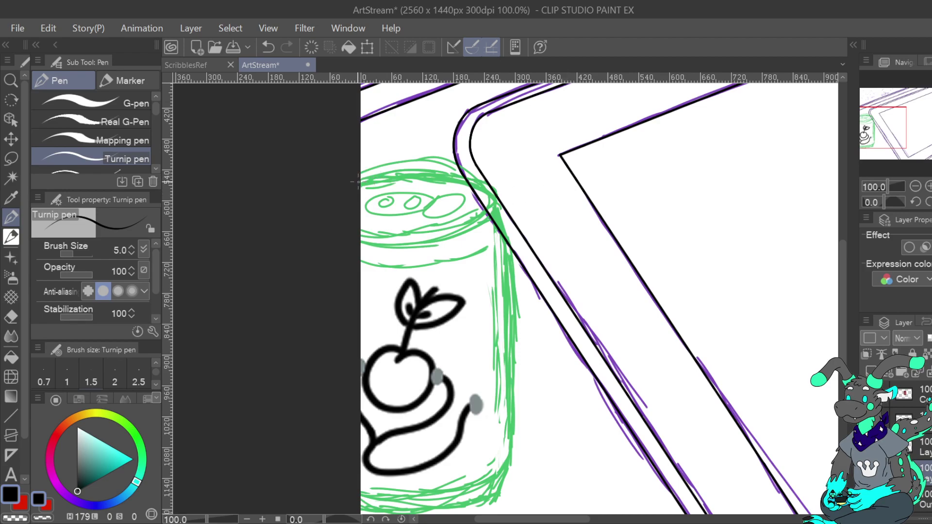
Try to ink the can's oval lid rim freehand
{"action": "mouse_move", "coordinate": [359, 179]}
{"action": "left_mouse_down"}
{"action": "mouse_move", "coordinate": [435, 169]}
{"action": "mouse_move", "coordinate": [490, 184]}
{"action": "mouse_move", "coordinate": [501, 201]}
{"action": "mouse_move", "coordinate": [463, 231]}
{"action": "mouse_move", "coordinate": [377, 245]}
{"action": "mouse_move", "coordinate": [355, 233]}
{"action": "mouse_move", "coordinate": [355, 214]}
{"action": "mouse_move", "coordinate": [399, 241]}
{"action": "mouse_move", "coordinate": [437, 236]}
{"action": "mouse_move", "coordinate": [493, 216]}
{"action": "mouse_move", "coordinate": [496, 194]}
{"action": "mouse_move", "coordinate": [437, 180]}
{"action": "mouse_move", "coordinate": [361, 184]}
{"action": "left_mouse_up"}
{"action": "key", "text": "ctrl+z"}
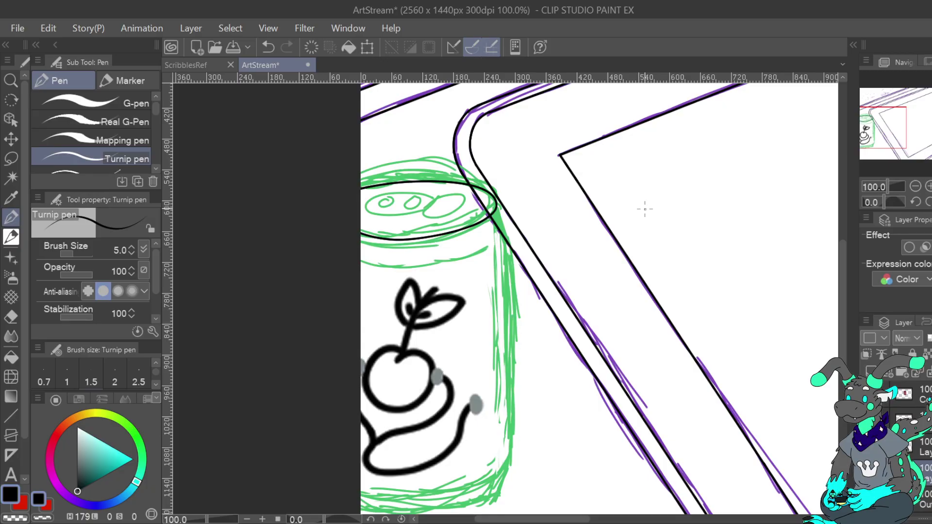
{"action": "double_click", "coordinate": [266, 48]}
Draw the can's lid as an outline ellipse at brush size 6, and ink the can's side and bottom edge with the Turnip pen
{"action": "left_click", "coordinate": [11, 415]}
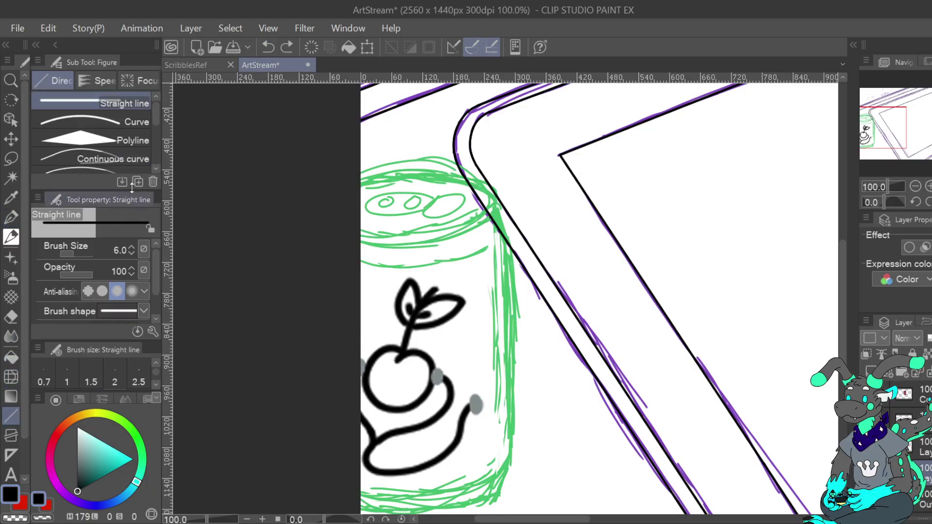
{"action": "mouse_move", "coordinate": [156, 120]}
{"action": "left_mouse_down"}
{"action": "mouse_move", "coordinate": [158, 158]}
{"action": "mouse_move", "coordinate": [153, 142]}
{"action": "left_mouse_up"}
{"action": "left_click", "coordinate": [145, 164]}
{"action": "left_click", "coordinate": [116, 249]}
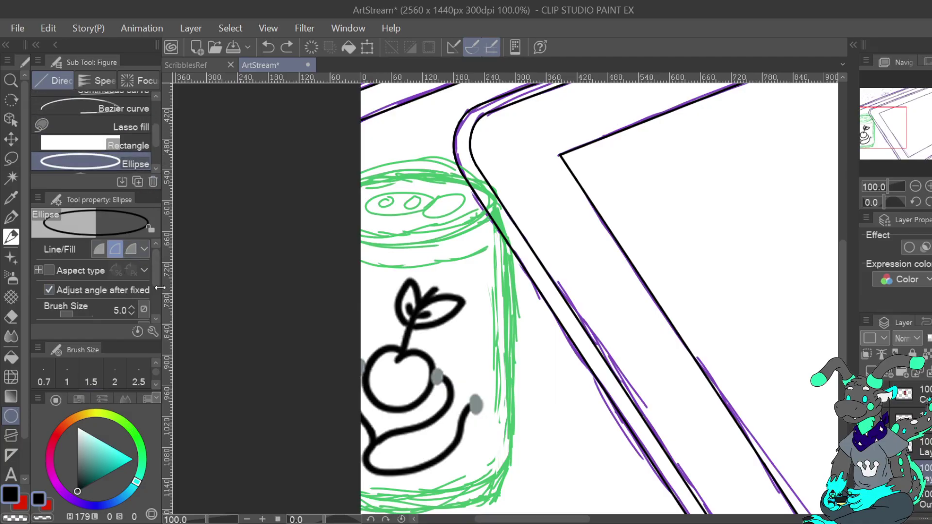
{"action": "left_click", "coordinate": [131, 313]}
{"action": "left_click", "coordinate": [131, 307]}
{"action": "left_click", "coordinate": [131, 306]}
{"action": "left_click_drag", "start_coordinate": [336, 181], "coordinate": [495, 228]}
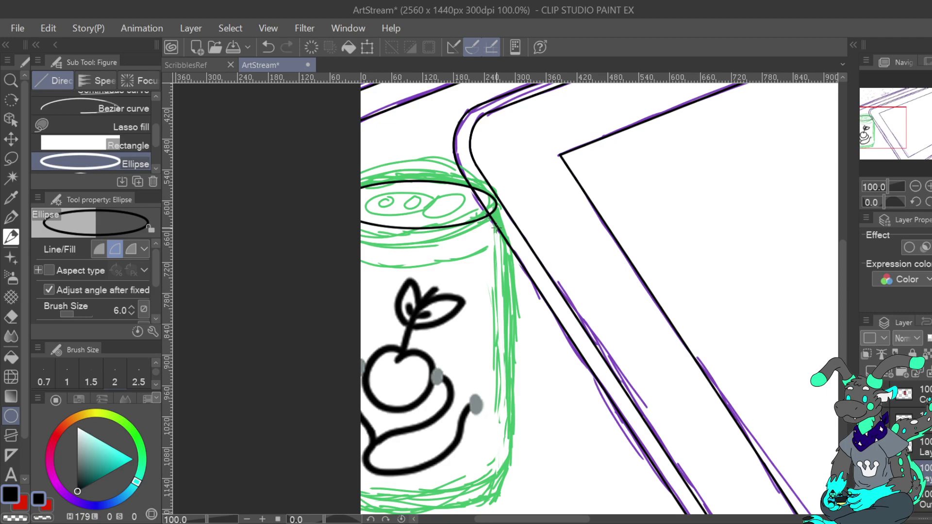
{"action": "left_click", "coordinate": [12, 216]}
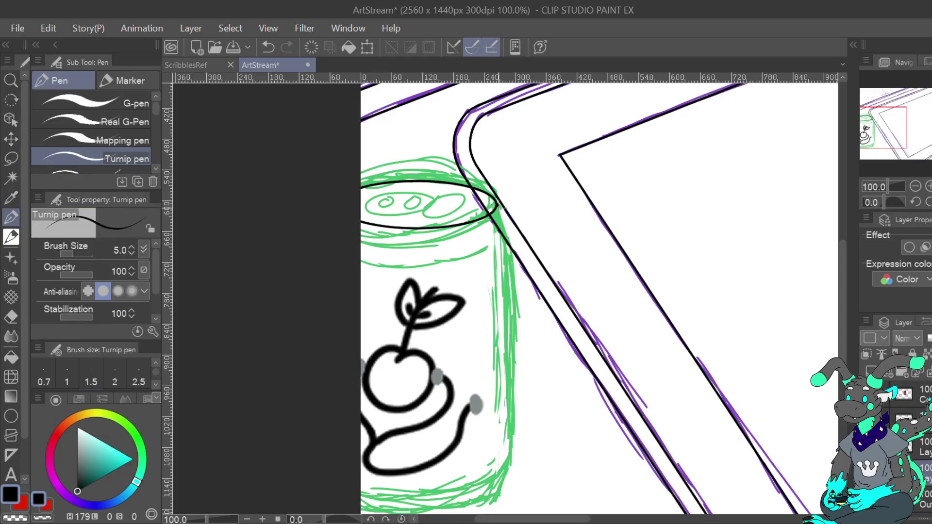
{"action": "mouse_move", "coordinate": [505, 219]}
{"action": "left_mouse_down"}
{"action": "mouse_move", "coordinate": [518, 297]}
{"action": "mouse_move", "coordinate": [511, 463]}
{"action": "mouse_move", "coordinate": [418, 498]}
{"action": "mouse_move", "coordinate": [359, 493]}
{"action": "left_mouse_up"}
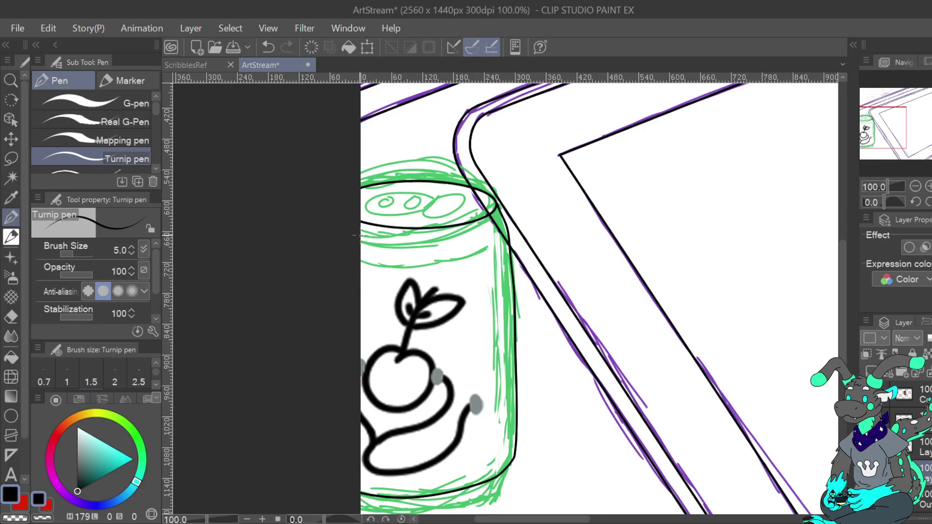
Try to ink the curved shoulder line beneath the can's lid, in both normal and flipped canvas views
{"action": "mouse_move", "coordinate": [392, 245]}
{"action": "left_mouse_down"}
{"action": "mouse_move", "coordinate": [436, 249]}
{"action": "mouse_move", "coordinate": [496, 218]}
{"action": "left_mouse_up"}
{"action": "key", "text": "ctrl+z"}
{"action": "mouse_move", "coordinate": [357, 247]}
{"action": "left_mouse_down"}
{"action": "mouse_move", "coordinate": [420, 256]}
{"action": "mouse_move", "coordinate": [488, 241]}
{"action": "left_mouse_up"}
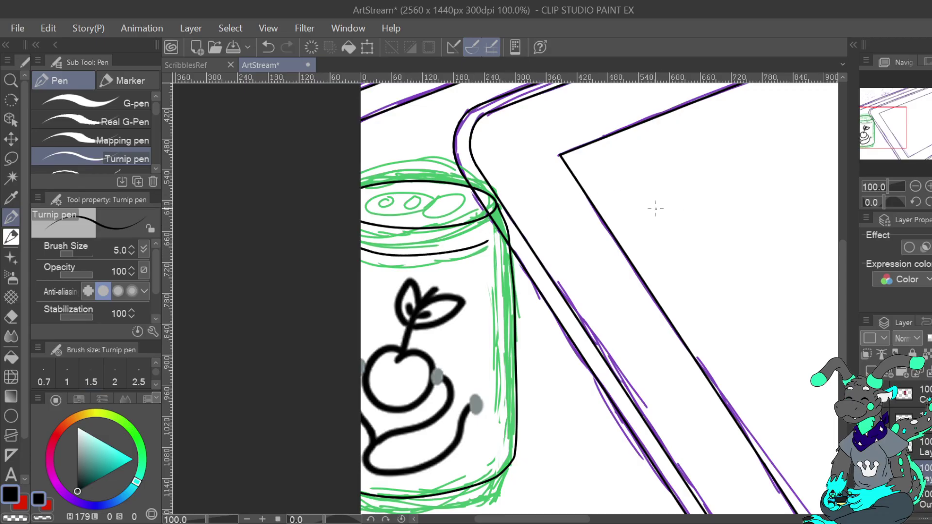
{"action": "left_click", "coordinate": [276, 45]}
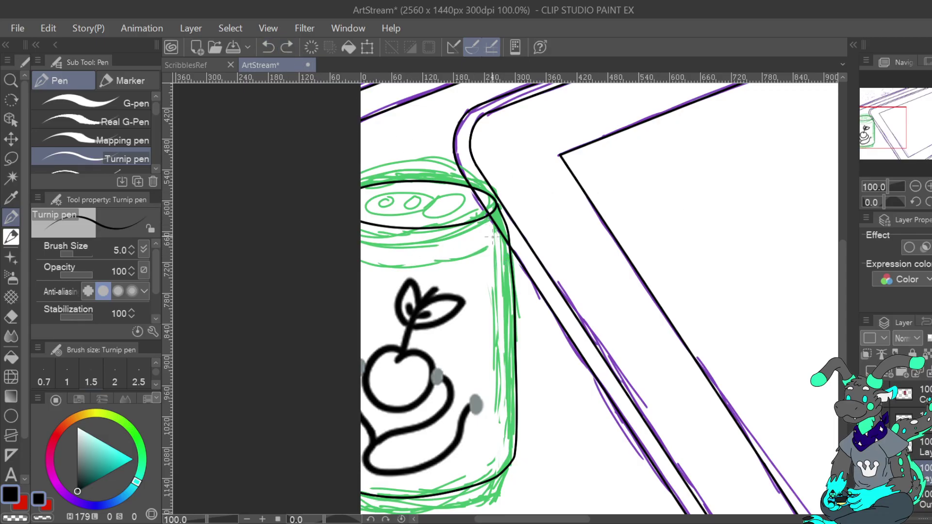
{"action": "mouse_move", "coordinate": [496, 237]}
{"action": "left_mouse_down"}
{"action": "mouse_move", "coordinate": [416, 260]}
{"action": "mouse_move", "coordinate": [361, 257]}
{"action": "left_mouse_up"}
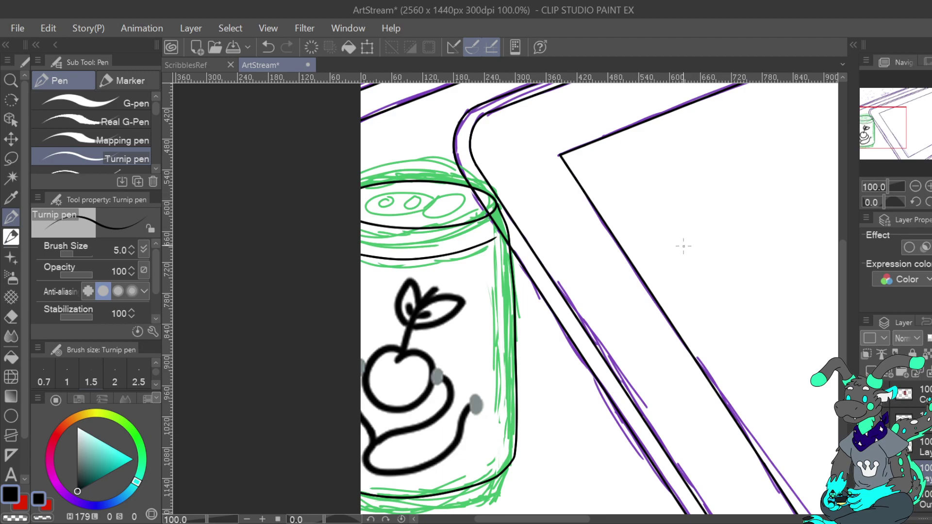
{"action": "left_click", "coordinate": [273, 47]}
{"action": "key", "text": "h"}
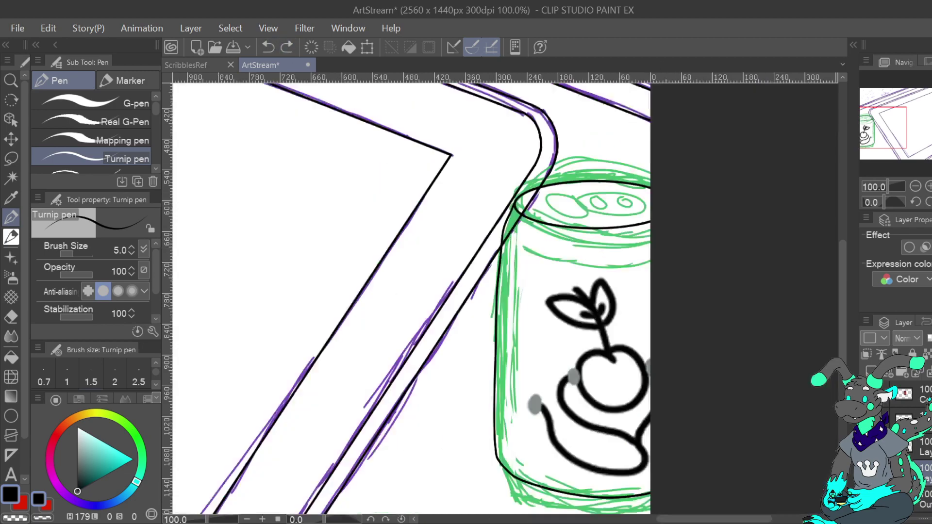
{"action": "mouse_move", "coordinate": [522, 244]}
{"action": "left_mouse_down"}
{"action": "mouse_move", "coordinate": [598, 261]}
{"action": "mouse_move", "coordinate": [669, 257]}
{"action": "mouse_move", "coordinate": [693, 244]}
{"action": "left_mouse_up"}
{"action": "key", "text": "ctrl+z"}
{"action": "key", "text": "v"}
{"action": "mouse_move", "coordinate": [523, 354]}
{"action": "left_mouse_down"}
{"action": "mouse_move", "coordinate": [617, 330]}
{"action": "mouse_move", "coordinate": [677, 346]}
{"action": "left_mouse_up"}
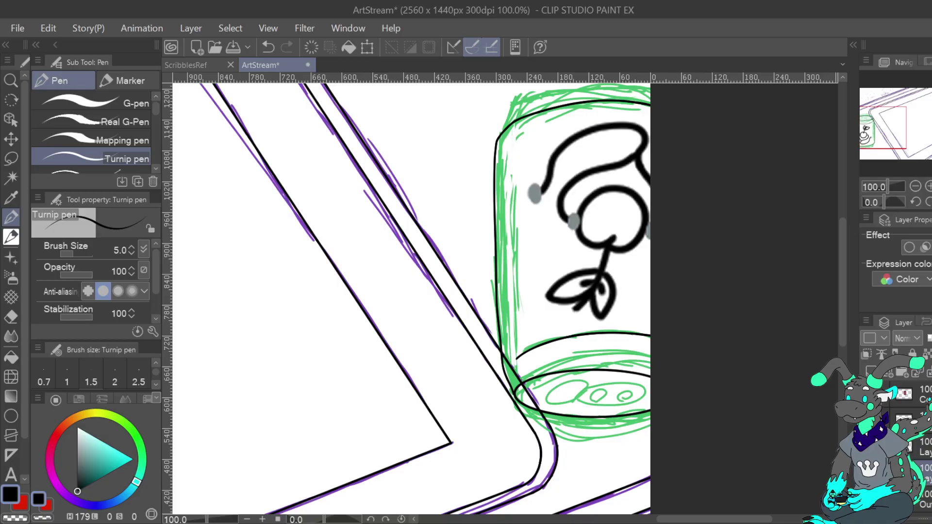
{"action": "key", "text": "v"}
{"action": "key", "text": "h"}
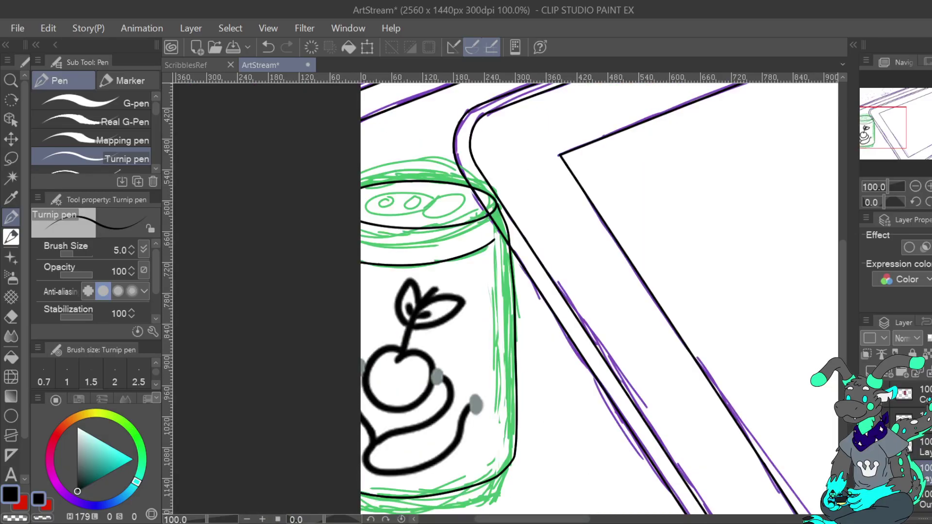
{"action": "left_click", "coordinate": [270, 48]}
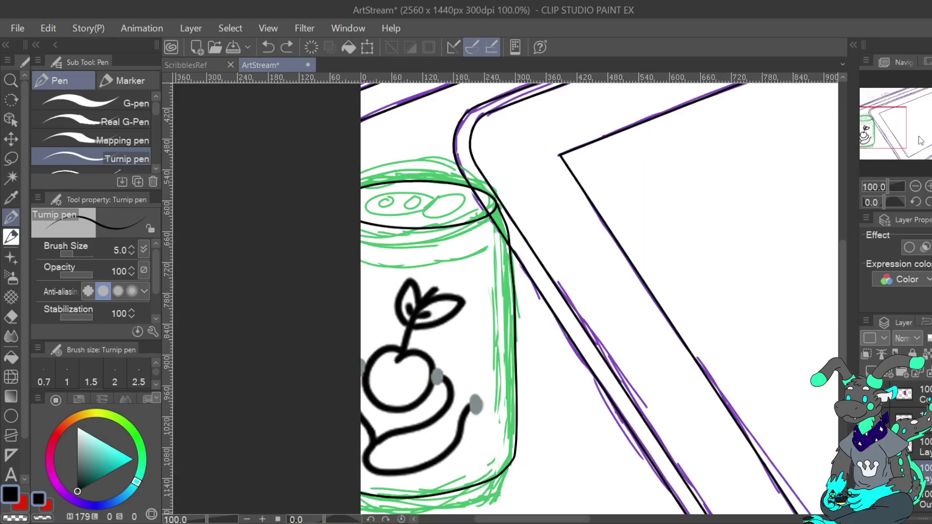
Ink the curved shoulder line beneath the can's lid with the canvas turned upside down, and restore the normal orientation
{"action": "left_click", "coordinate": [929, 202]}
{"action": "left_click", "coordinate": [929, 201]}
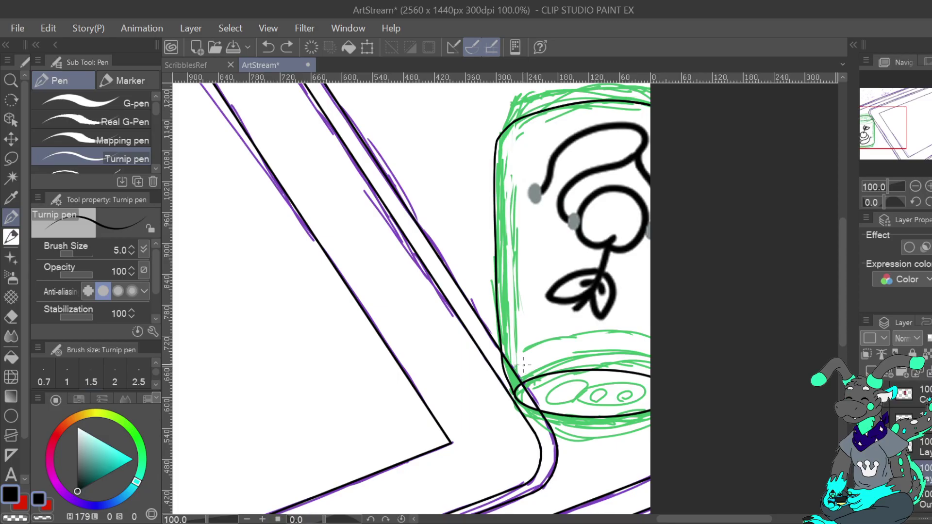
{"action": "mouse_move", "coordinate": [518, 361]}
{"action": "left_mouse_down"}
{"action": "mouse_move", "coordinate": [573, 337]}
{"action": "mouse_move", "coordinate": [658, 342]}
{"action": "left_mouse_up"}
{"action": "key", "text": "ctrl+z"}
{"action": "mouse_move", "coordinate": [650, 350]}
{"action": "left_mouse_down"}
{"action": "mouse_move", "coordinate": [582, 349]}
{"action": "mouse_move", "coordinate": [524, 366]}
{"action": "mouse_move", "coordinate": [544, 350]}
{"action": "mouse_move", "coordinate": [612, 340]}
{"action": "mouse_move", "coordinate": [671, 359]}
{"action": "left_mouse_up"}
{"action": "left_click", "coordinate": [278, 51]}
{"action": "key", "text": "v"}
{"action": "key", "text": "h"}
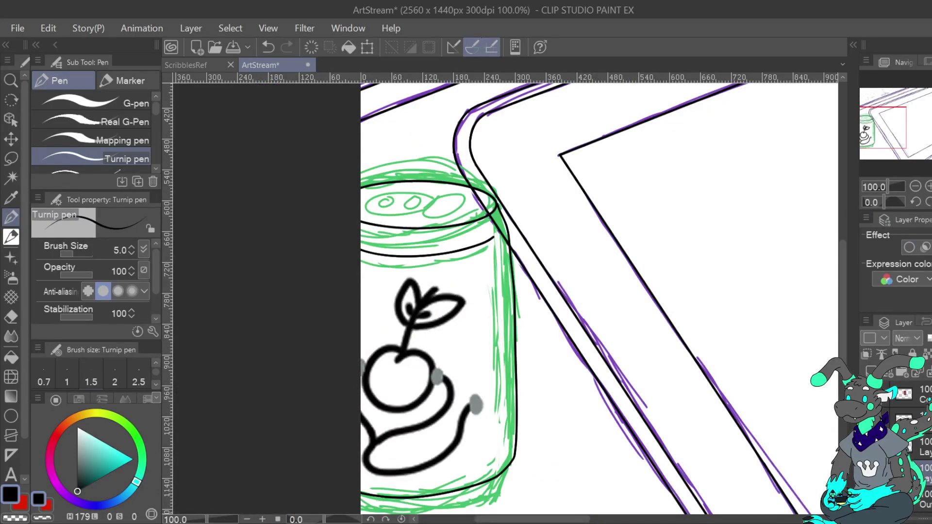
Try to ink the can's base rim below its bottom edge
{"action": "left_click_drag", "start_coordinate": [886, 121], "coordinate": [887, 136]}
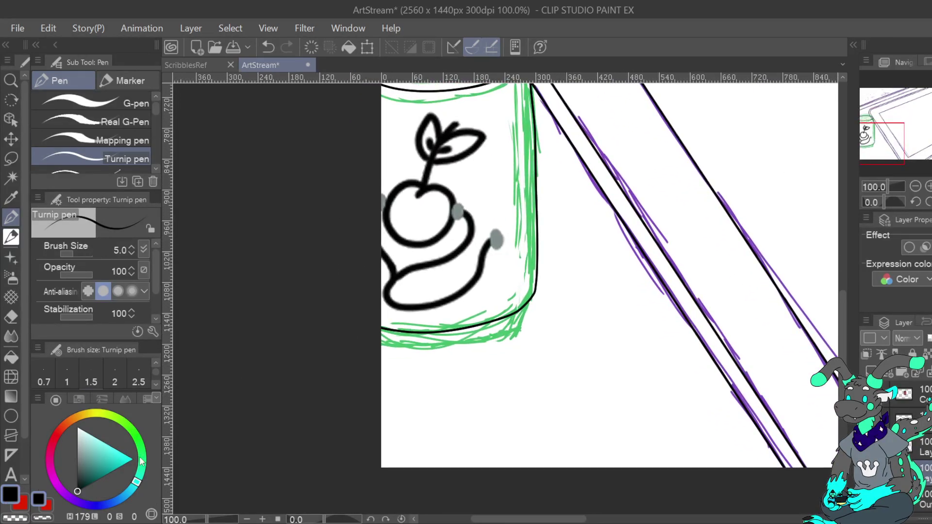
{"action": "mouse_move", "coordinate": [536, 290]}
{"action": "left_mouse_down"}
{"action": "mouse_move", "coordinate": [522, 330]}
{"action": "mouse_move", "coordinate": [509, 335]}
{"action": "mouse_move", "coordinate": [461, 347]}
{"action": "mouse_move", "coordinate": [382, 343]}
{"action": "left_mouse_up"}
{"action": "left_click", "coordinate": [268, 47]}
{"action": "left_click_drag", "start_coordinate": [387, 347], "coordinate": [502, 331]}
{"action": "left_click", "coordinate": [268, 47]}
Try to ink the can's base rim again with the canvas flipped horizontally and vertically
{"action": "key", "text": "h"}
{"action": "key", "text": "v"}
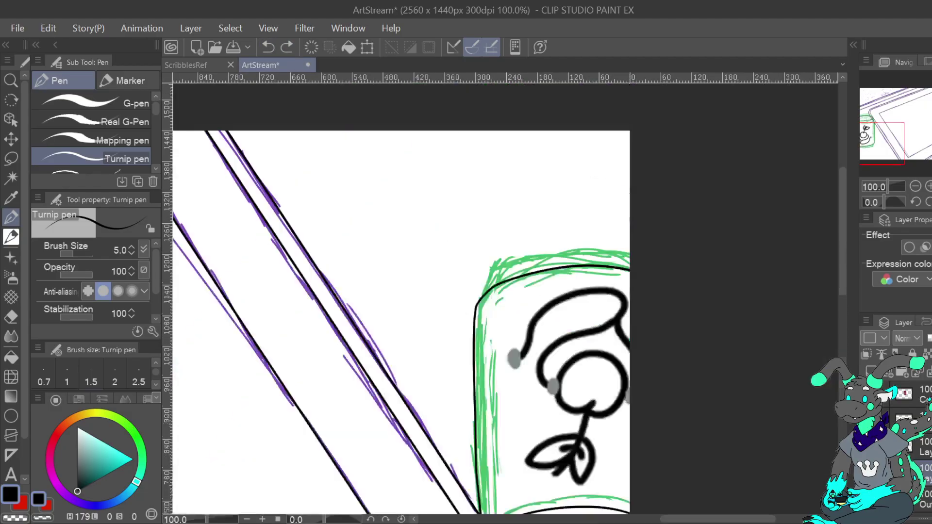
{"action": "mouse_move", "coordinate": [631, 251]}
{"action": "left_mouse_down"}
{"action": "mouse_move", "coordinate": [559, 250]}
{"action": "mouse_move", "coordinate": [513, 259]}
{"action": "mouse_move", "coordinate": [488, 275]}
{"action": "mouse_move", "coordinate": [475, 305]}
{"action": "mouse_move", "coordinate": [498, 256]}
{"action": "mouse_move", "coordinate": [482, 290]}
{"action": "mouse_move", "coordinate": [539, 254]}
{"action": "mouse_move", "coordinate": [651, 260]}
{"action": "left_mouse_up"}
{"action": "key", "text": "ctrl+z"}
{"action": "left_click", "coordinate": [269, 48]}
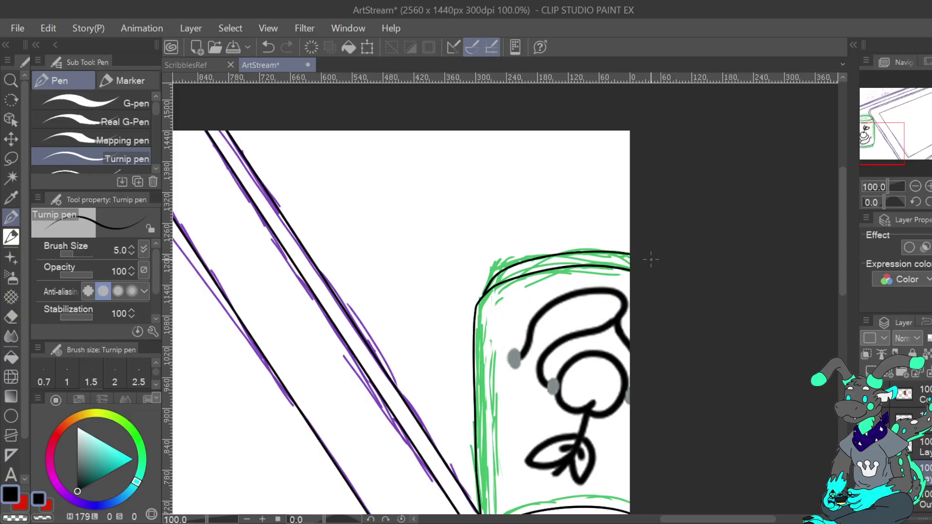
{"action": "left_click", "coordinate": [931, 201]}
{"action": "left_click", "coordinate": [931, 201]}
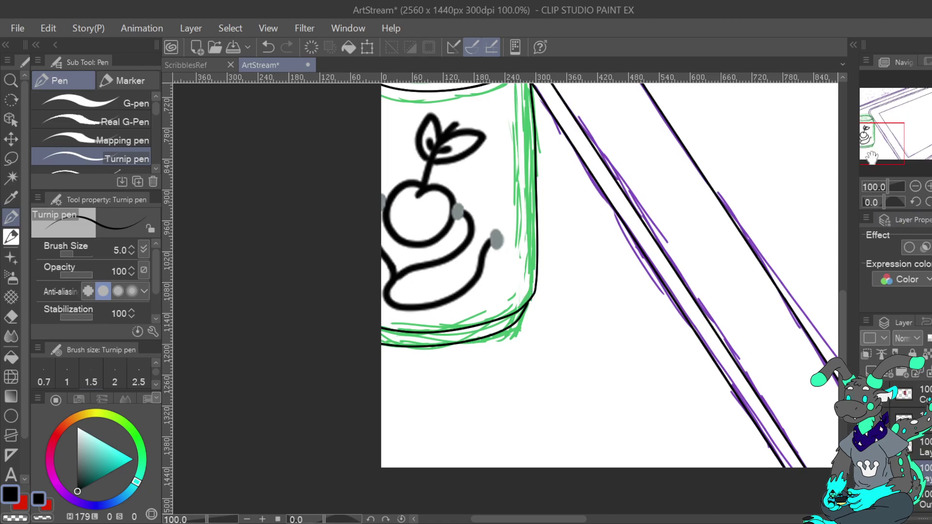
{"action": "left_click", "coordinate": [921, 185]}
{"action": "left_click", "coordinate": [922, 184]}
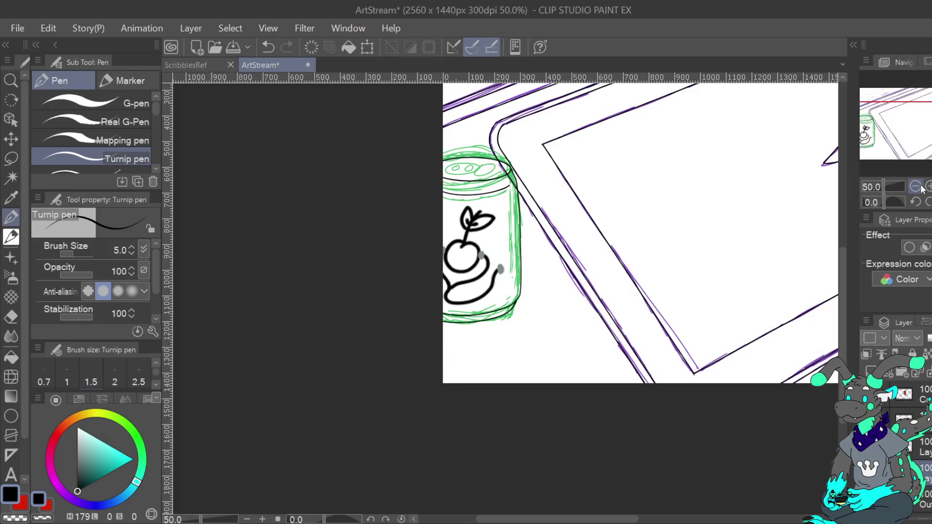
{"action": "left_click", "coordinate": [928, 186]}
{"action": "left_click", "coordinate": [928, 186]}
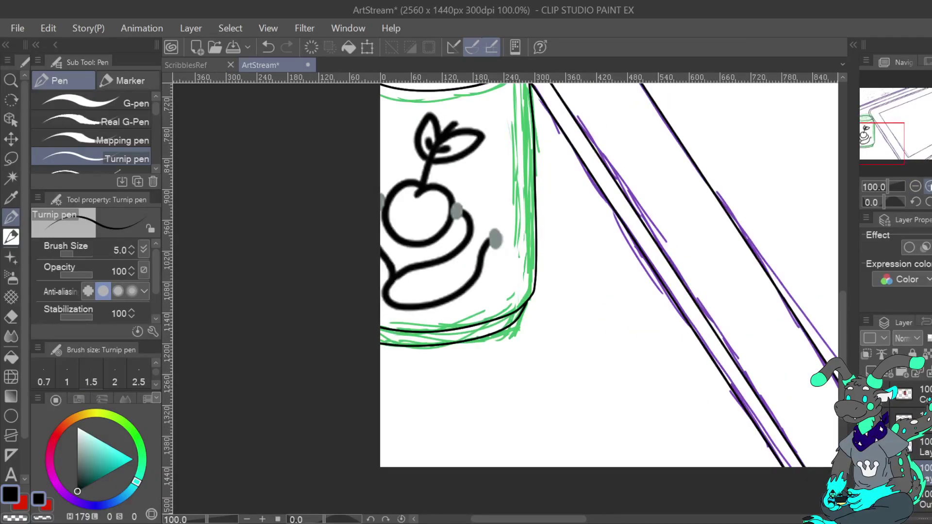
{"action": "left_click", "coordinate": [268, 47]}
Ink the can's base rim below its bottom edge with the canvas flipped both ways, and restore the normal orientation
{"action": "key", "text": "h"}
{"action": "key", "text": "v"}
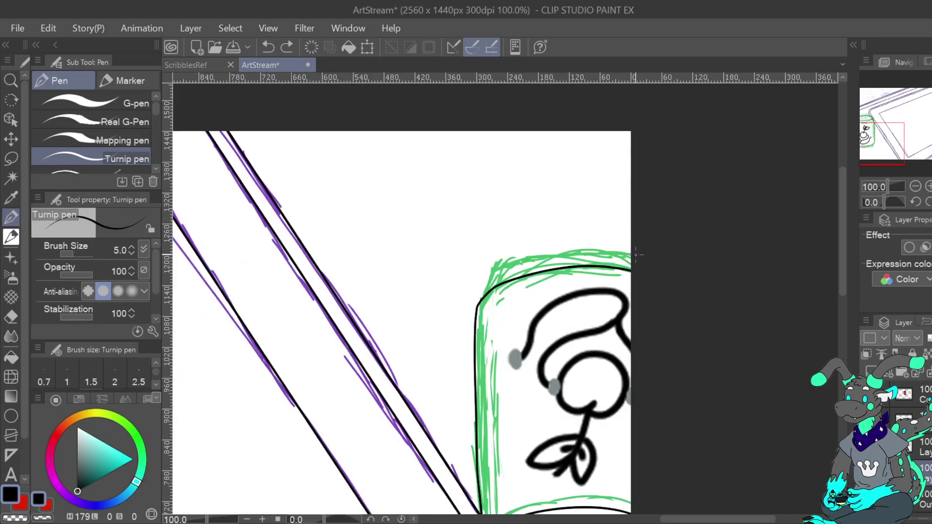
{"action": "mouse_move", "coordinate": [635, 255]}
{"action": "left_mouse_down"}
{"action": "mouse_move", "coordinate": [519, 256]}
{"action": "mouse_move", "coordinate": [497, 270]}
{"action": "mouse_move", "coordinate": [483, 298]}
{"action": "left_mouse_up"}
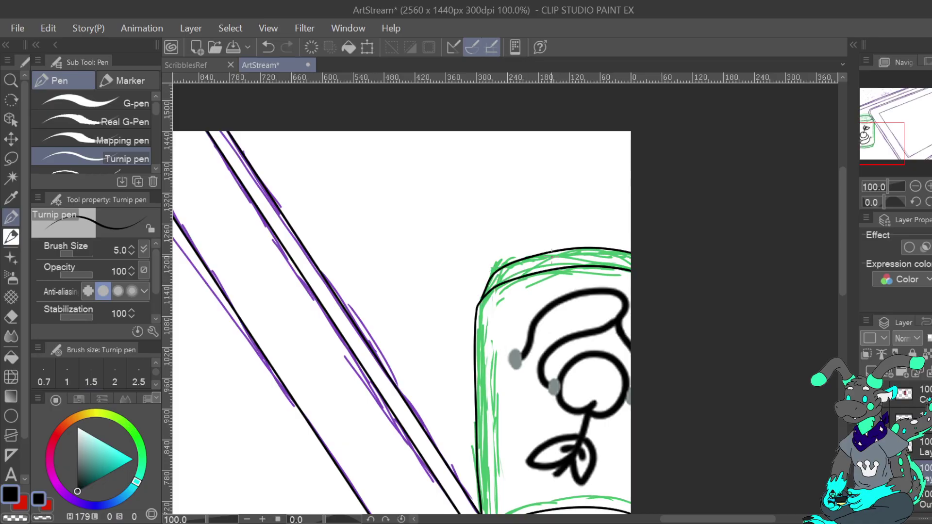
{"action": "left_click", "coordinate": [267, 47]}
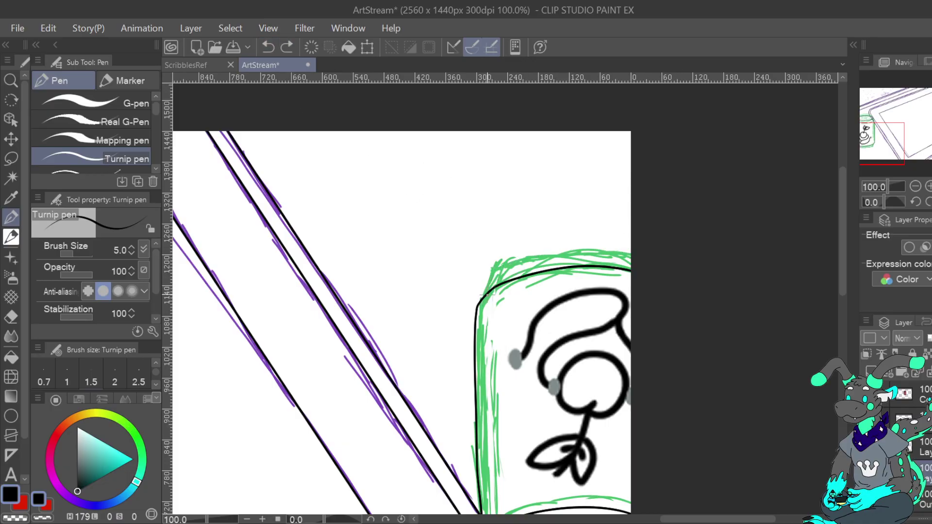
{"action": "mouse_move", "coordinate": [494, 275]}
{"action": "left_mouse_down"}
{"action": "mouse_move", "coordinate": [542, 259]}
{"action": "mouse_move", "coordinate": [630, 252]}
{"action": "left_mouse_up"}
{"action": "left_click", "coordinate": [268, 47]}
{"action": "mouse_move", "coordinate": [493, 282]}
{"action": "left_mouse_down"}
{"action": "mouse_move", "coordinate": [520, 258]}
{"action": "mouse_move", "coordinate": [630, 252]}
{"action": "left_mouse_up"}
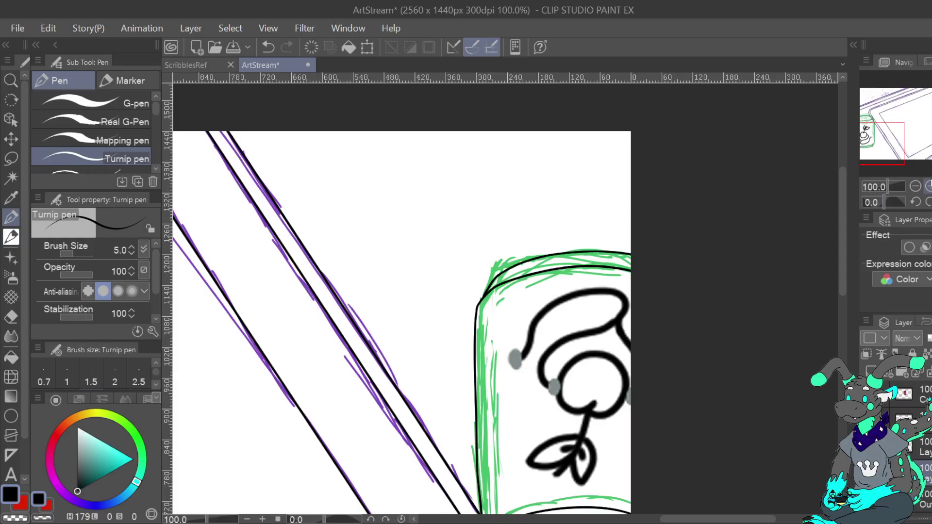
{"action": "key", "text": "h"}
{"action": "key", "text": "v"}
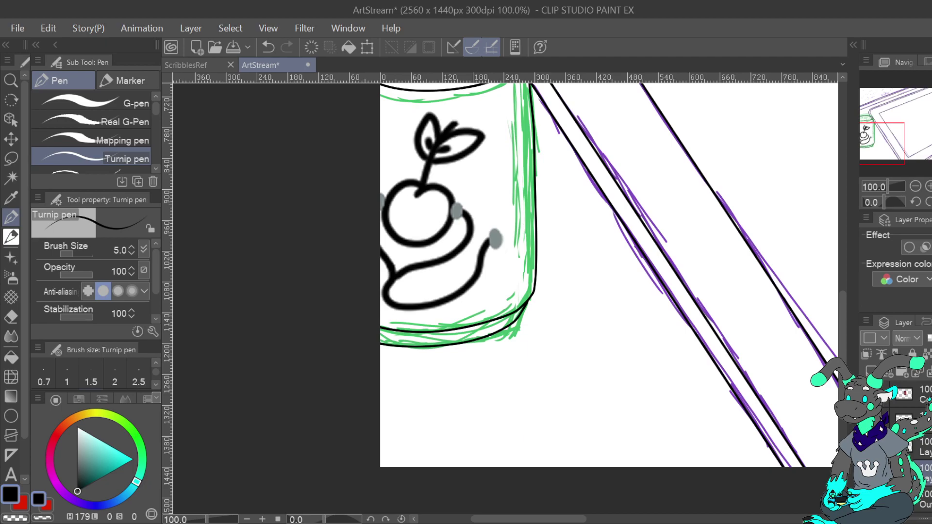
Try to ink an inner rim line inside the can's lid ellipse
{"action": "left_click_drag", "start_coordinate": [897, 142], "coordinate": [895, 126]}
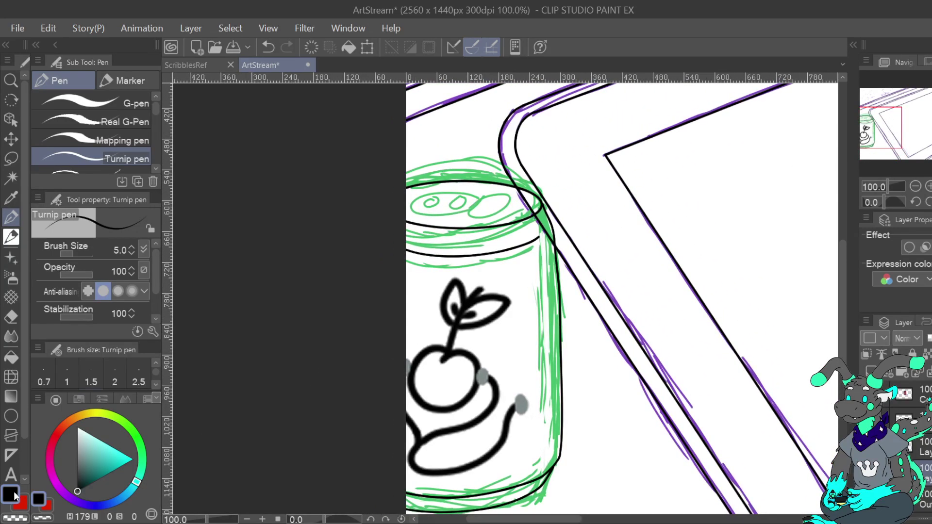
{"action": "mouse_move", "coordinate": [406, 218]}
{"action": "left_mouse_down"}
{"action": "mouse_move", "coordinate": [516, 220]}
{"action": "mouse_move", "coordinate": [537, 201]}
{"action": "mouse_move", "coordinate": [491, 187]}
{"action": "mouse_move", "coordinate": [406, 193]}
{"action": "mouse_move", "coordinate": [421, 219]}
{"action": "mouse_move", "coordinate": [441, 221]}
{"action": "mouse_move", "coordinate": [423, 220]}
{"action": "mouse_move", "coordinate": [443, 222]}
{"action": "mouse_move", "coordinate": [421, 221]}
{"action": "mouse_move", "coordinate": [480, 221]}
{"action": "left_mouse_up"}
{"action": "key", "text": "ctrl+z"}
{"action": "key", "text": "ctrl+z"}
{"action": "key", "text": "ctrl+z"}
{"action": "key", "text": "ctrl+z"}
Try to ink the lid's inner rim line again with the canvas flipped in different orientations
{"action": "key", "text": "h"}
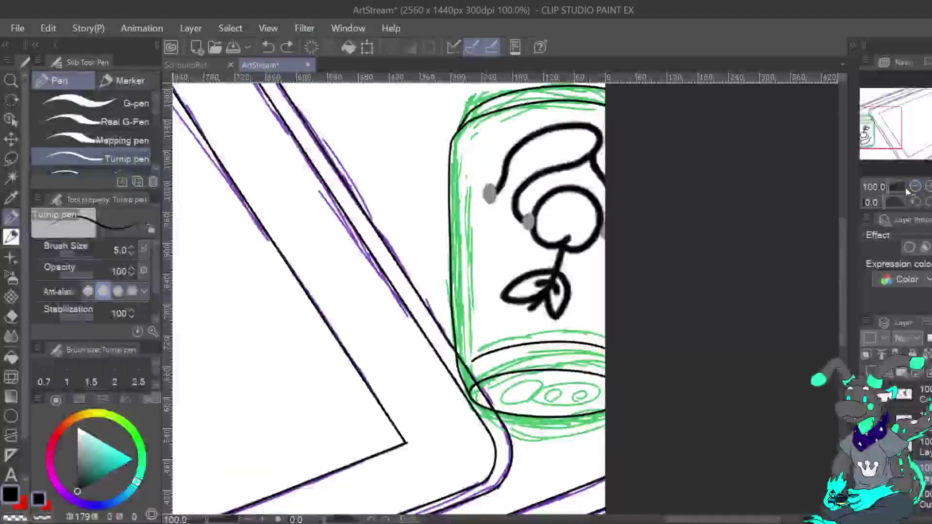
{"action": "left_click_drag", "start_coordinate": [608, 384], "coordinate": [571, 378]}
{"action": "key", "text": "h"}
{"action": "key", "text": "ctrl+z"}
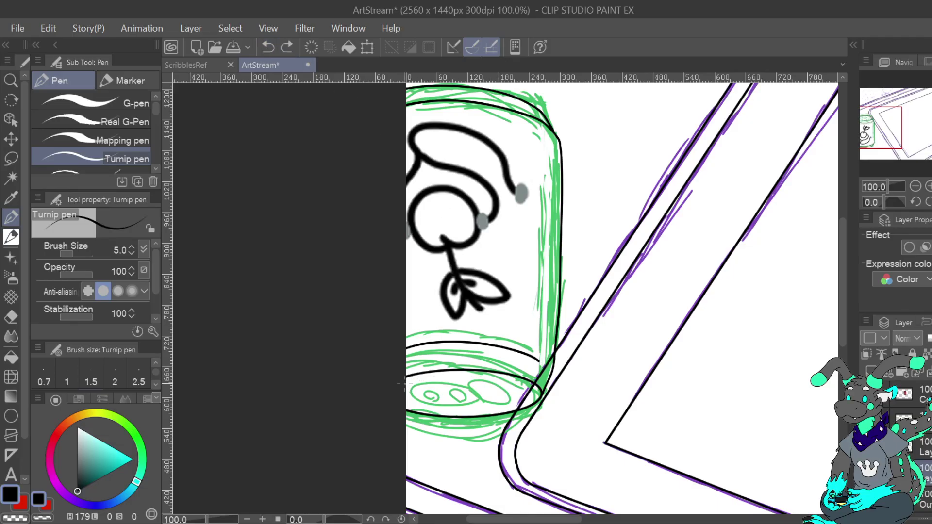
{"action": "mouse_move", "coordinate": [434, 377]}
{"action": "left_mouse_down"}
{"action": "mouse_move", "coordinate": [509, 378]}
{"action": "mouse_move", "coordinate": [542, 394]}
{"action": "left_mouse_up"}
{"action": "left_click", "coordinate": [268, 47]}
Try to ink the lid's front inner rim at 150% zoom with the upside-down canvas rotated to -15 degrees
{"action": "left_click_drag", "start_coordinate": [882, 128], "coordinate": [876, 126]}
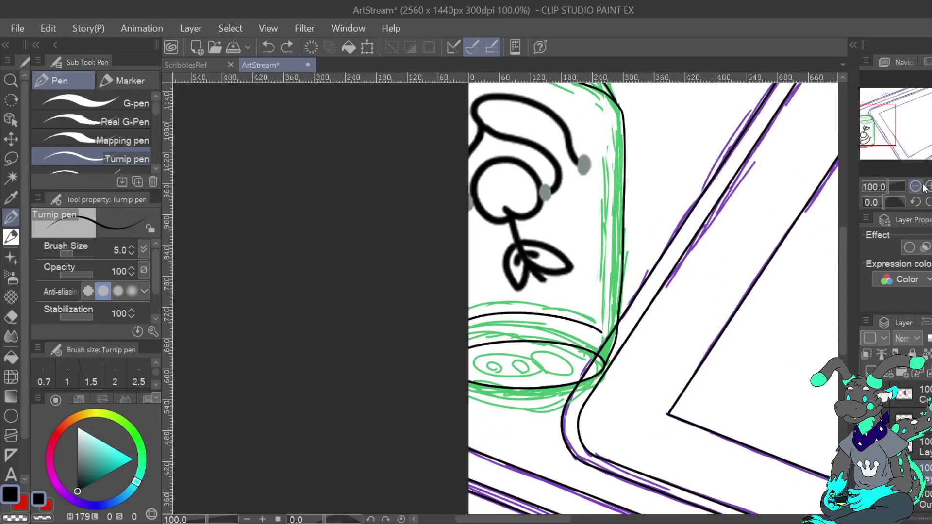
{"action": "left_click", "coordinate": [927, 186]}
{"action": "left_click", "coordinate": [926, 167]}
{"action": "left_click_drag", "start_coordinate": [916, 152], "coordinate": [858, 119]}
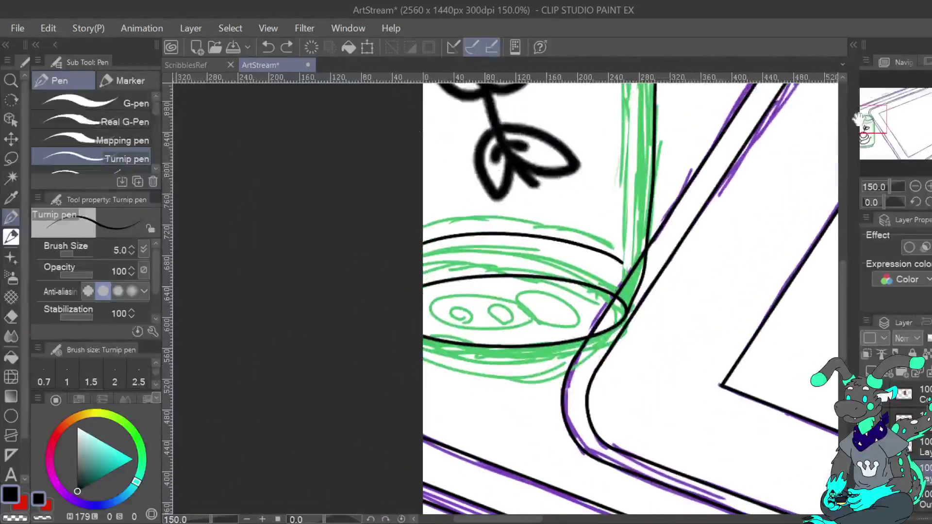
{"action": "left_click", "coordinate": [916, 200]}
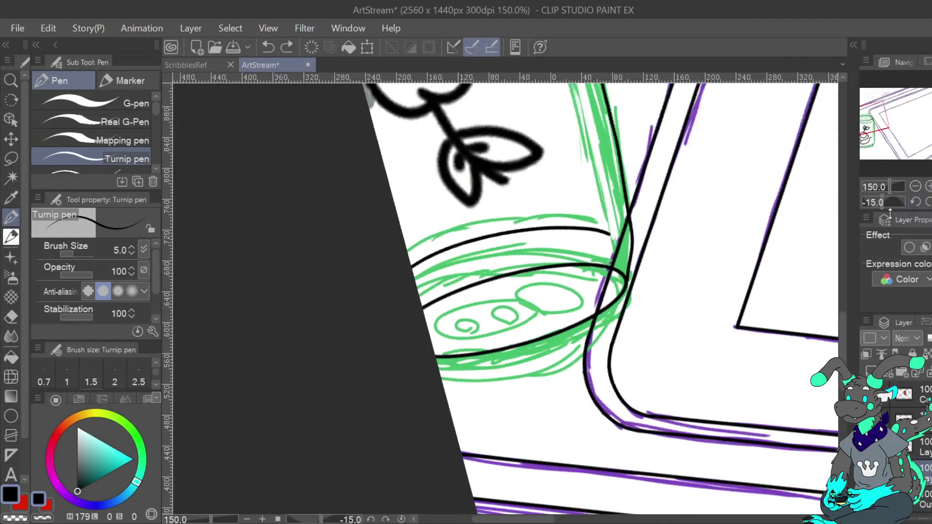
{"action": "mouse_move", "coordinate": [426, 315]}
{"action": "left_mouse_down"}
{"action": "mouse_move", "coordinate": [523, 281]}
{"action": "mouse_move", "coordinate": [591, 272]}
{"action": "mouse_move", "coordinate": [627, 281]}
{"action": "left_mouse_up"}
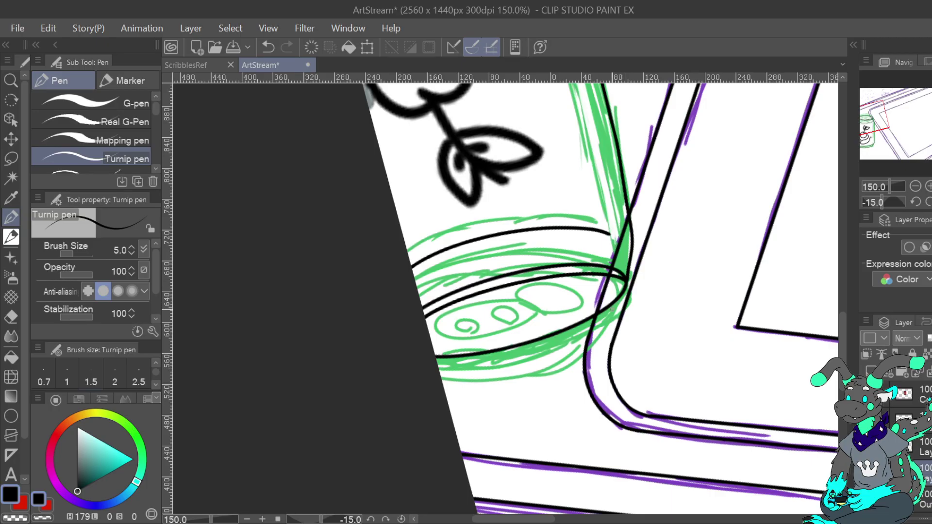
{"action": "left_click", "coordinate": [929, 201]}
{"action": "left_click", "coordinate": [930, 202]}
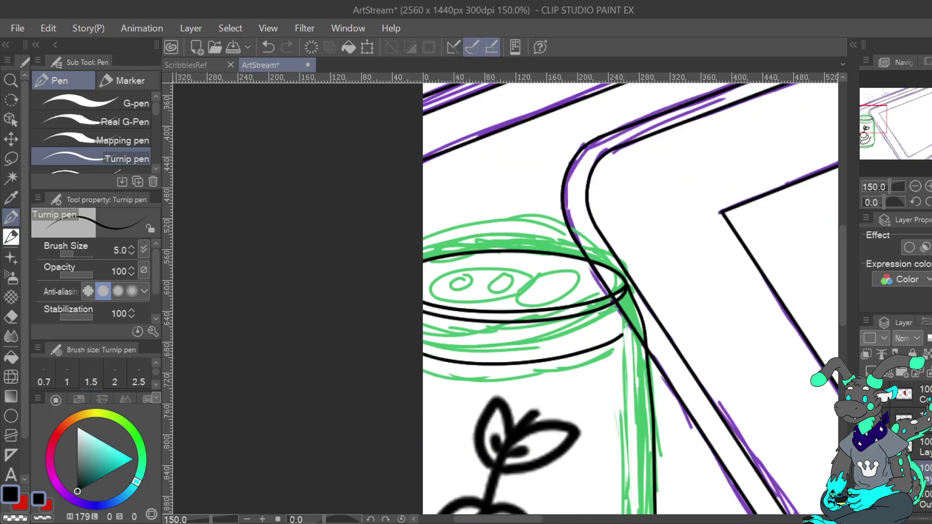
{"action": "left_click", "coordinate": [269, 48]}
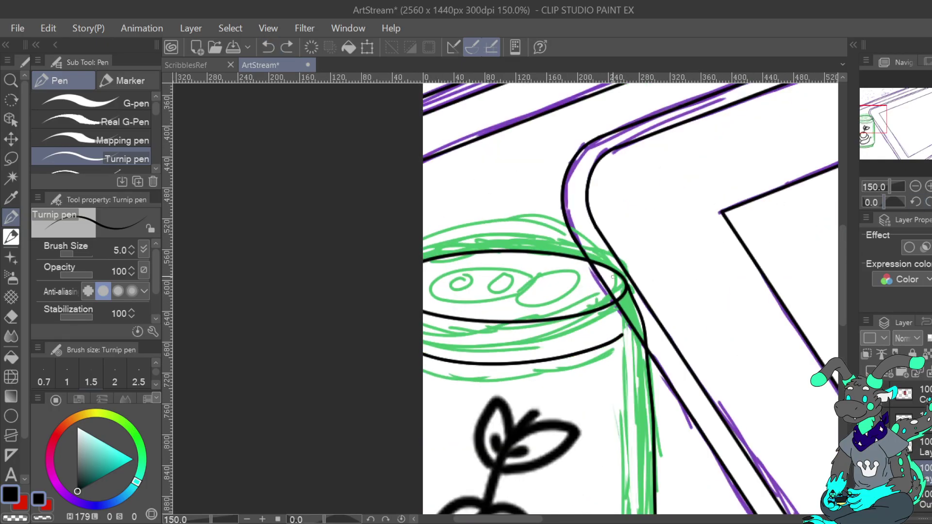
Ink the lid's inner rim, following the front edge at brush size 5 and the back edge at brush size 4
{"action": "mouse_move", "coordinate": [626, 285]}
{"action": "left_mouse_down"}
{"action": "mouse_move", "coordinate": [587, 304]}
{"action": "mouse_move", "coordinate": [502, 314]}
{"action": "mouse_move", "coordinate": [426, 303]}
{"action": "left_mouse_up"}
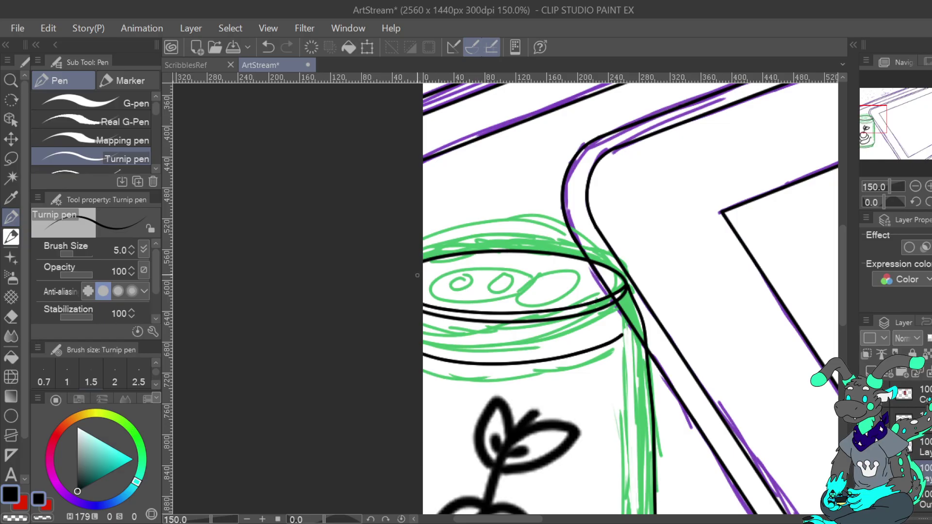
{"action": "mouse_move", "coordinate": [422, 268]}
{"action": "left_mouse_down"}
{"action": "mouse_move", "coordinate": [534, 266]}
{"action": "mouse_move", "coordinate": [611, 276]}
{"action": "mouse_move", "coordinate": [626, 293]}
{"action": "mouse_move", "coordinate": [601, 269]}
{"action": "mouse_move", "coordinate": [524, 257]}
{"action": "mouse_move", "coordinate": [422, 266]}
{"action": "mouse_move", "coordinate": [522, 258]}
{"action": "mouse_move", "coordinate": [612, 275]}
{"action": "left_mouse_up"}
{"action": "key", "text": "ctrl+z"}
{"action": "key", "text": "ctrl+z"}
{"action": "key", "text": "ctrl+z"}
{"action": "key", "text": "bracketleft"}
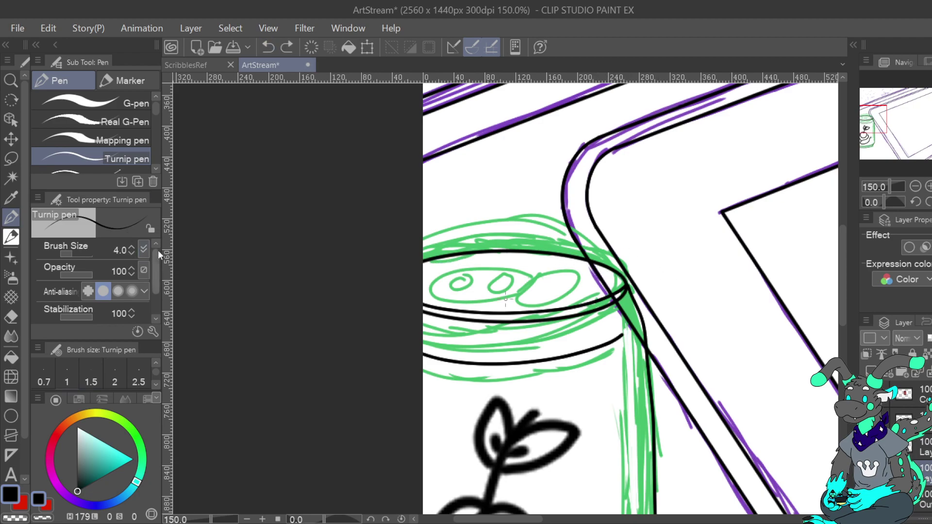
{"action": "mouse_move", "coordinate": [423, 268]}
{"action": "left_mouse_down"}
{"action": "mouse_move", "coordinate": [515, 256]}
{"action": "mouse_move", "coordinate": [587, 263]}
{"action": "mouse_move", "coordinate": [626, 284]}
{"action": "left_mouse_up"}
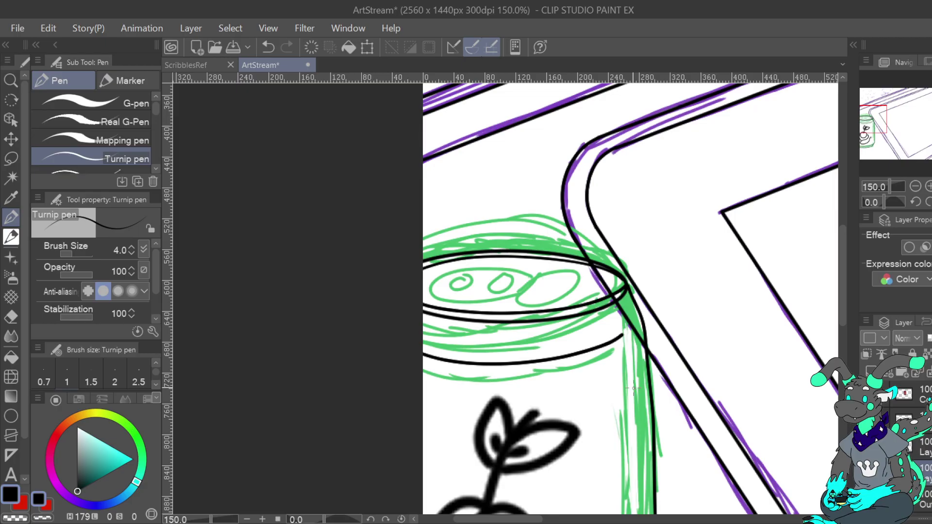
Try to ink the lid's opening as an oval with a pull-tab oval joined to it
{"action": "mouse_move", "coordinate": [545, 272]}
{"action": "left_mouse_down"}
{"action": "mouse_move", "coordinate": [514, 296]}
{"action": "mouse_move", "coordinate": [522, 304]}
{"action": "mouse_move", "coordinate": [582, 291]}
{"action": "mouse_move", "coordinate": [579, 273]}
{"action": "mouse_move", "coordinate": [544, 270]}
{"action": "left_mouse_up"}
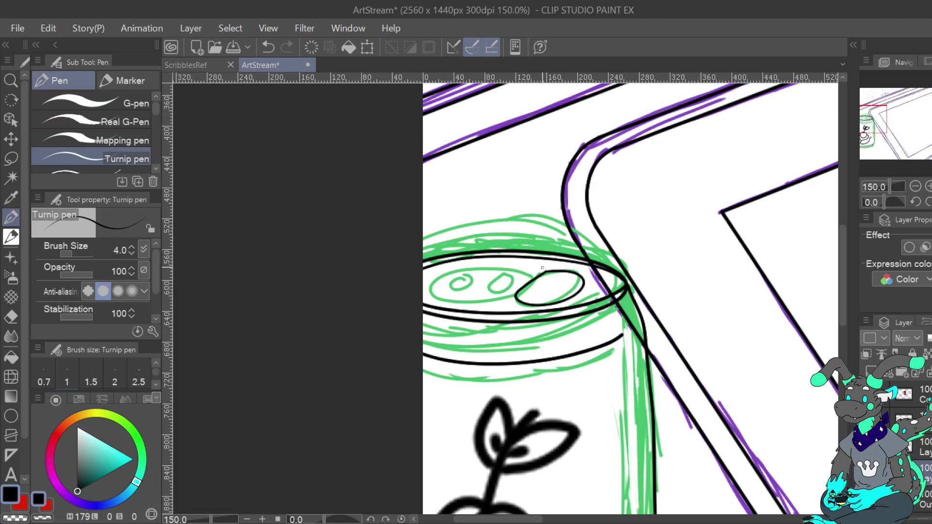
{"action": "mouse_move", "coordinate": [544, 272]}
{"action": "left_mouse_down"}
{"action": "mouse_move", "coordinate": [463, 267]}
{"action": "mouse_move", "coordinate": [441, 285]}
{"action": "mouse_move", "coordinate": [461, 296]}
{"action": "mouse_move", "coordinate": [515, 293]}
{"action": "left_mouse_up"}
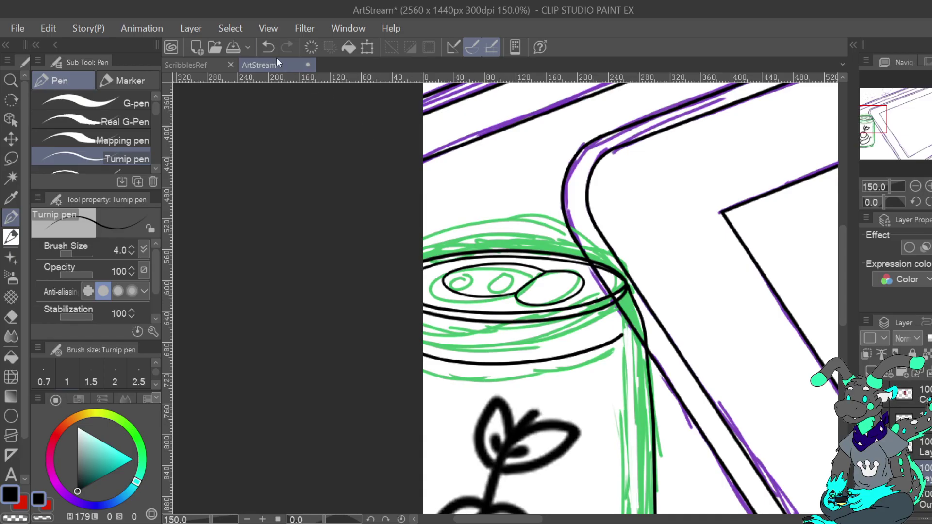
{"action": "left_click", "coordinate": [268, 47]}
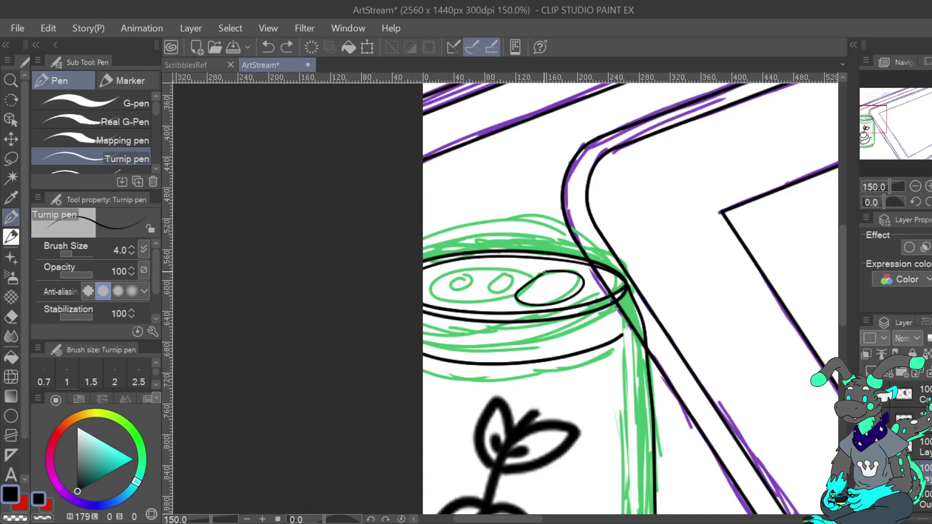
{"action": "mouse_move", "coordinate": [545, 271]}
{"action": "left_mouse_down"}
{"action": "mouse_move", "coordinate": [495, 264]}
{"action": "mouse_move", "coordinate": [466, 279]}
{"action": "mouse_move", "coordinate": [514, 293]}
{"action": "mouse_move", "coordinate": [547, 282]}
{"action": "mouse_move", "coordinate": [546, 270]}
{"action": "left_mouse_up"}
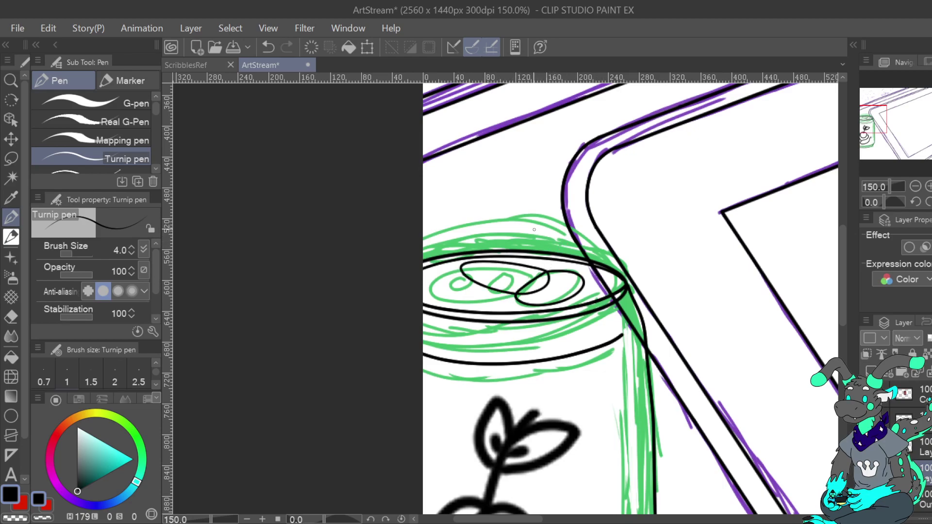
{"action": "left_click", "coordinate": [268, 46]}
{"action": "key", "text": "ctrl+z"}
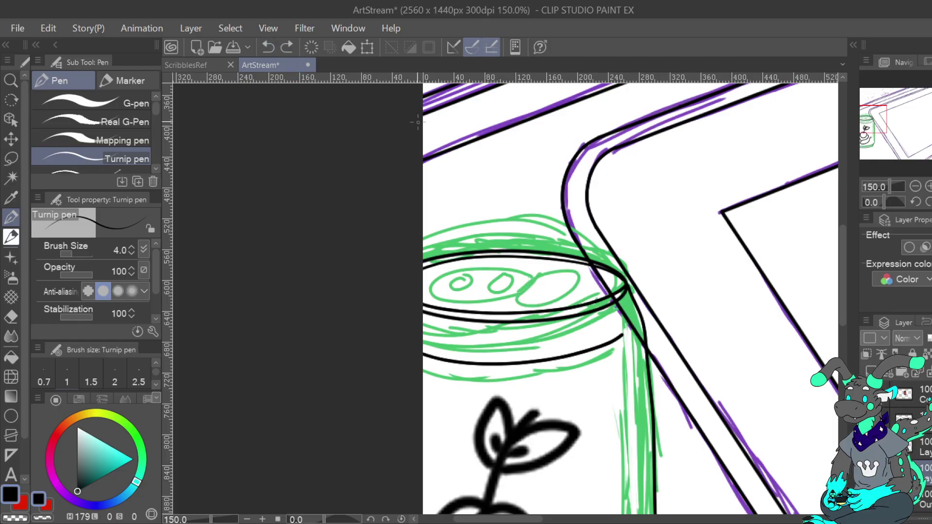
Try to ink the pull tab as a raised, tilted oval with small holes, joined to the lid's opening
{"action": "mouse_move", "coordinate": [541, 276]}
{"action": "left_mouse_down"}
{"action": "mouse_move", "coordinate": [518, 295]}
{"action": "mouse_move", "coordinate": [526, 265]}
{"action": "mouse_move", "coordinate": [491, 253]}
{"action": "mouse_move", "coordinate": [472, 266]}
{"action": "mouse_move", "coordinate": [520, 292]}
{"action": "mouse_move", "coordinate": [495, 288]}
{"action": "mouse_move", "coordinate": [471, 265]}
{"action": "mouse_move", "coordinate": [480, 238]}
{"action": "mouse_move", "coordinate": [514, 245]}
{"action": "mouse_move", "coordinate": [536, 272]}
{"action": "left_mouse_up"}
{"action": "key", "text": "ctrl+z"}
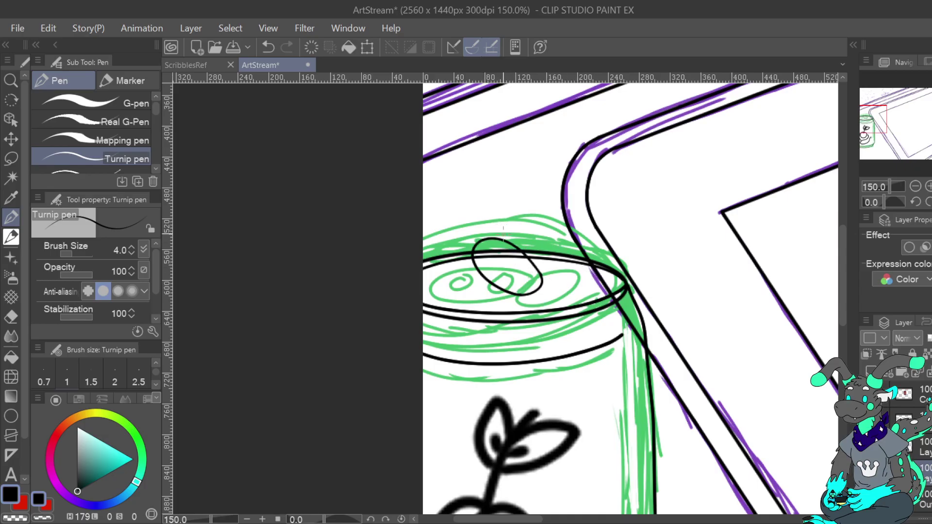
{"action": "mouse_move", "coordinate": [502, 243]}
{"action": "left_mouse_down"}
{"action": "mouse_move", "coordinate": [485, 246]}
{"action": "mouse_move", "coordinate": [480, 262]}
{"action": "mouse_move", "coordinate": [495, 266]}
{"action": "mouse_move", "coordinate": [509, 253]}
{"action": "left_mouse_up"}
{"action": "mouse_move", "coordinate": [510, 267]}
{"action": "left_mouse_down"}
{"action": "mouse_move", "coordinate": [515, 289]}
{"action": "mouse_move", "coordinate": [523, 281]}
{"action": "mouse_move", "coordinate": [517, 300]}
{"action": "mouse_move", "coordinate": [545, 305]}
{"action": "mouse_move", "coordinate": [571, 292]}
{"action": "mouse_move", "coordinate": [575, 282]}
{"action": "mouse_move", "coordinate": [551, 270]}
{"action": "left_mouse_up"}
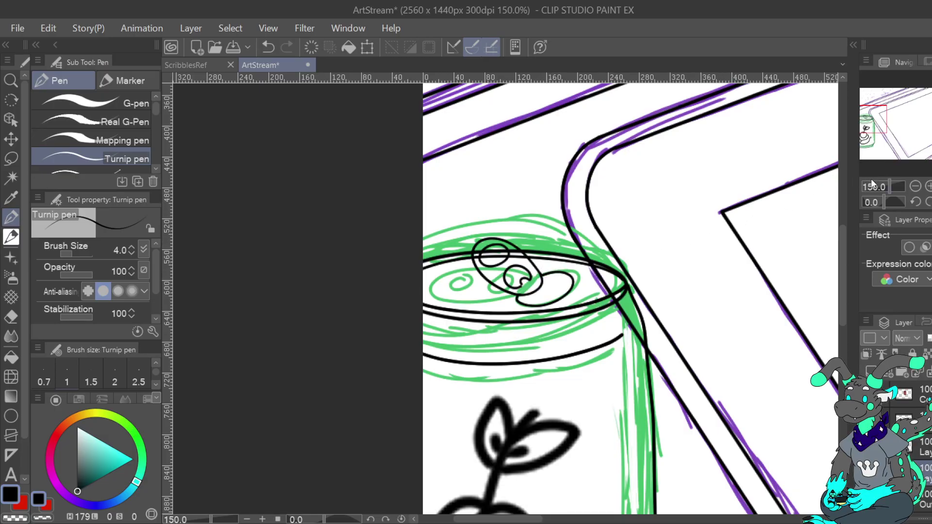
{"action": "left_click", "coordinate": [267, 47]}
{"action": "left_click", "coordinate": [268, 47]}
{"action": "left_click", "coordinate": [268, 47]}
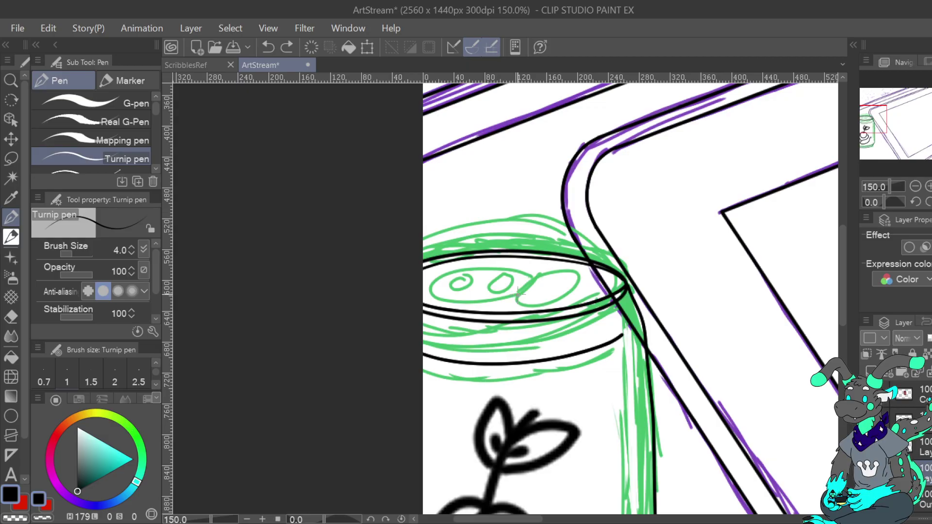
Ink the lid's opening as an oval, with a flatter pull-tab oval overlapping it
{"action": "mouse_move", "coordinate": [516, 295]}
{"action": "left_mouse_down"}
{"action": "mouse_move", "coordinate": [539, 305]}
{"action": "mouse_move", "coordinate": [573, 296]}
{"action": "mouse_move", "coordinate": [580, 276]}
{"action": "mouse_move", "coordinate": [547, 275]}
{"action": "mouse_move", "coordinate": [517, 293]}
{"action": "left_mouse_up"}
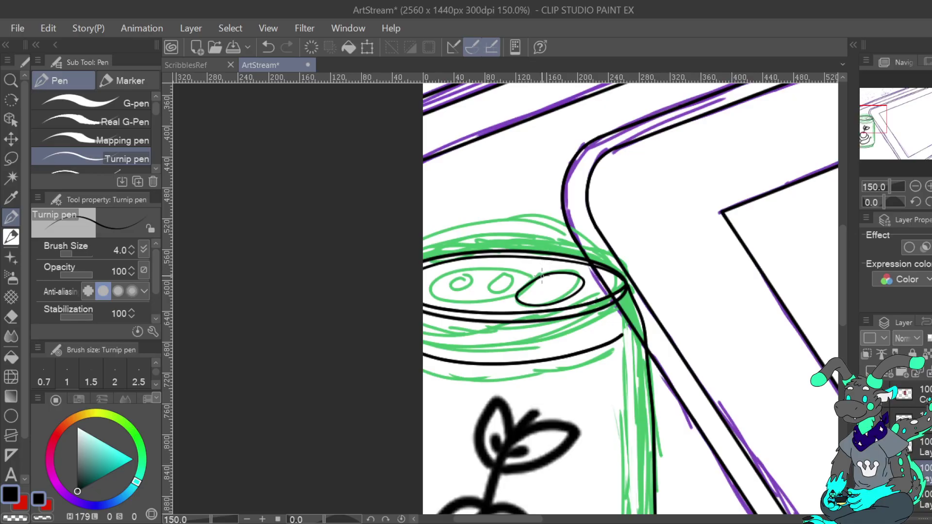
{"action": "mouse_move", "coordinate": [507, 266]}
{"action": "left_mouse_down"}
{"action": "mouse_move", "coordinate": [464, 273]}
{"action": "mouse_move", "coordinate": [504, 296]}
{"action": "mouse_move", "coordinate": [539, 292]}
{"action": "mouse_move", "coordinate": [546, 279]}
{"action": "mouse_move", "coordinate": [541, 271]}
{"action": "mouse_move", "coordinate": [479, 273]}
{"action": "mouse_move", "coordinate": [478, 285]}
{"action": "mouse_move", "coordinate": [488, 285]}
{"action": "mouse_move", "coordinate": [489, 271]}
{"action": "left_mouse_up"}
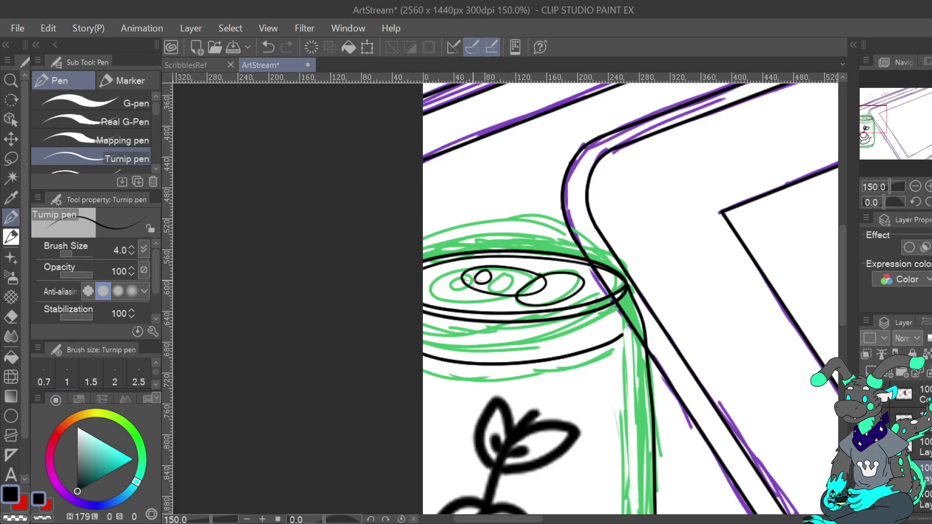
{"action": "key", "text": "ctrl+z"}
{"action": "left_click_drag", "start_coordinate": [518, 286], "coordinate": [527, 283]}
{"action": "left_click", "coordinate": [269, 48]}
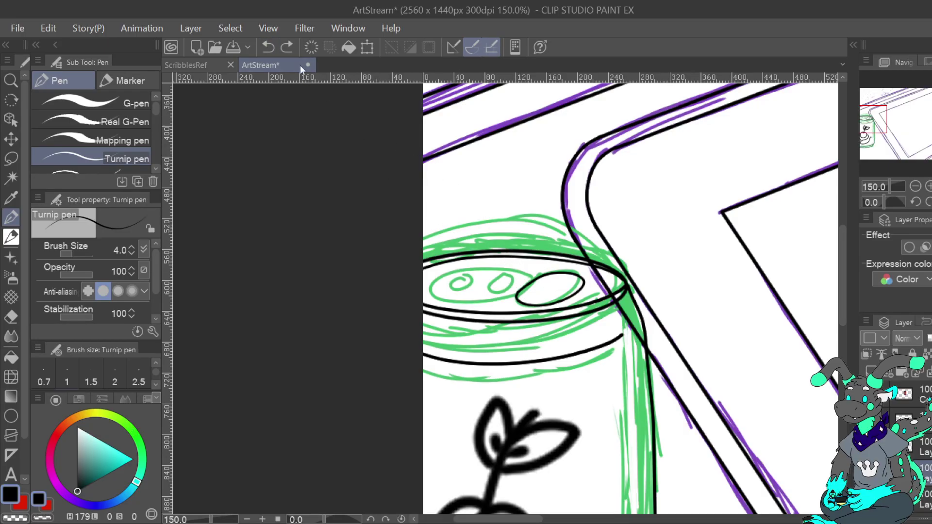
{"action": "left_click", "coordinate": [287, 47]}
Try to adjust the tilt of the pull-tab oval with a Scale/Rotate transformation
{"action": "left_click", "coordinate": [367, 47]}
{"action": "mouse_move", "coordinate": [618, 270]}
{"action": "left_mouse_down"}
{"action": "mouse_move", "coordinate": [526, 335]}
{"action": "mouse_move", "coordinate": [425, 206]}
{"action": "mouse_move", "coordinate": [399, 249]}
{"action": "mouse_move", "coordinate": [403, 283]}
{"action": "left_mouse_up"}
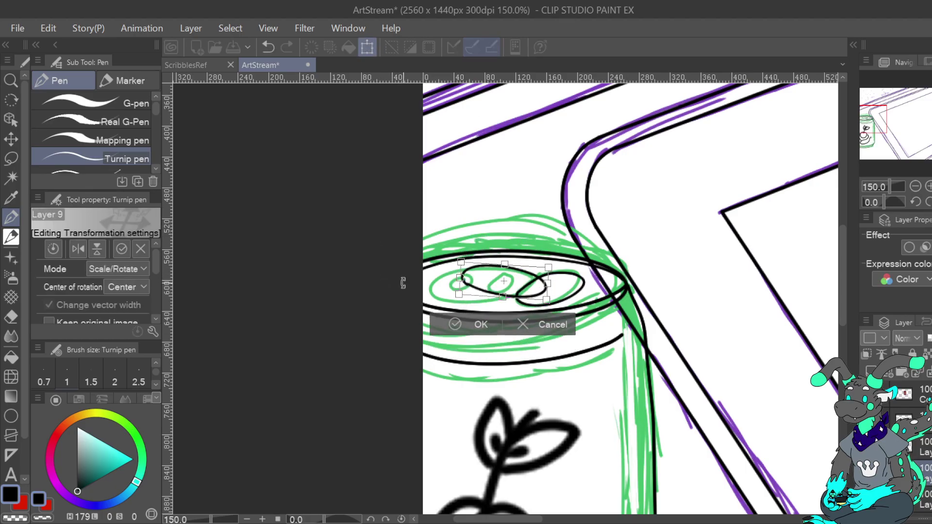
{"action": "left_click_drag", "start_coordinate": [623, 273], "coordinate": [617, 264]}
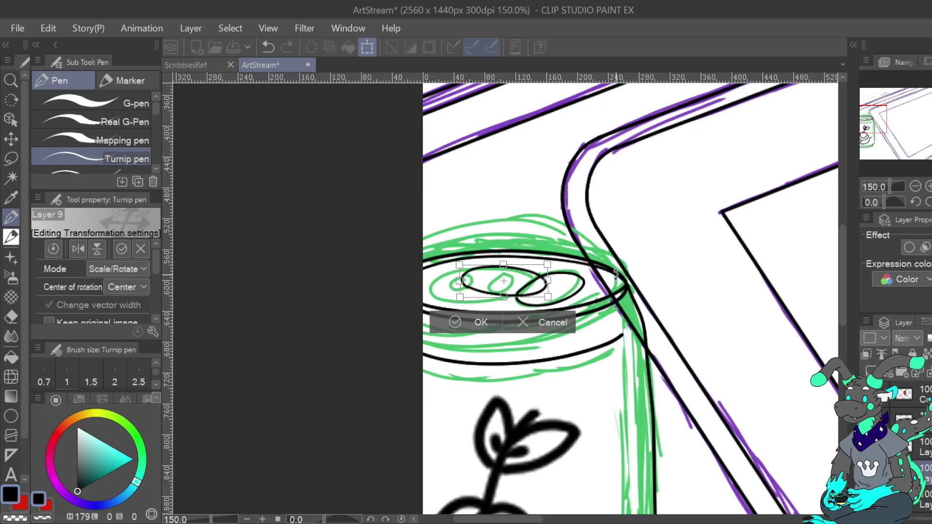
{"action": "left_click", "coordinate": [478, 322]}
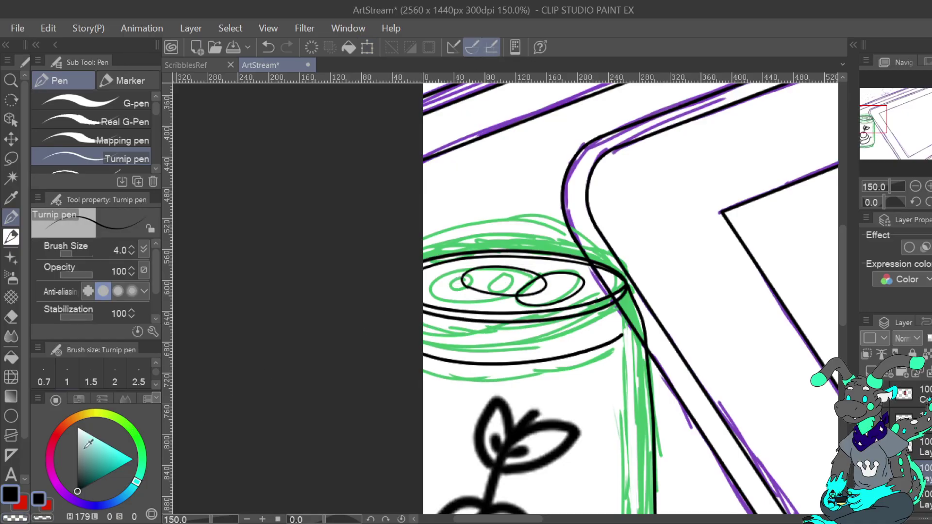
Try to refine the left end of the pull-tab oval, switching between black and the transparent colour
{"action": "key", "text": "c"}
{"action": "key", "text": "ctrl+z"}
{"action": "left_click", "coordinate": [270, 48]}
{"action": "left_click_drag", "start_coordinate": [484, 292], "coordinate": [463, 275]}
{"action": "left_click", "coordinate": [23, 518]}
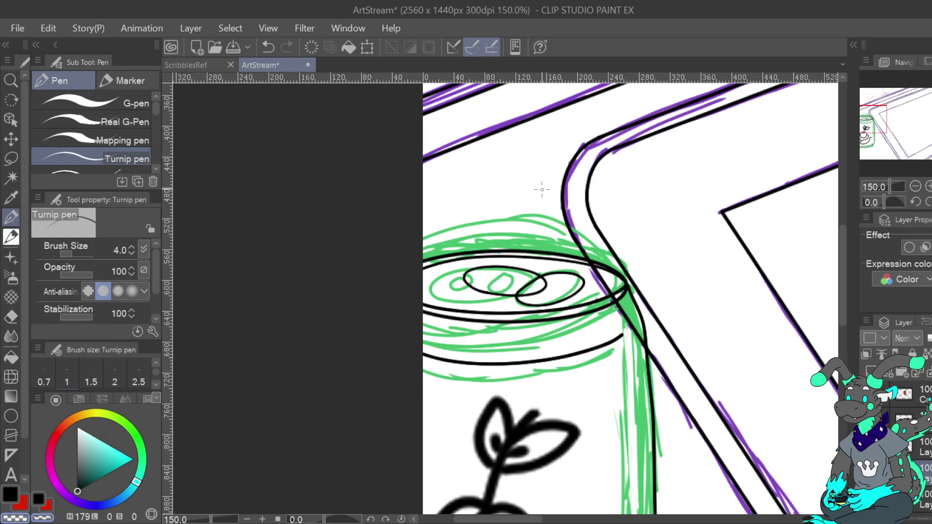
Undo the recent pull-tab edits, reselect black as the drawing colour, and bring back the pull-tab oval
{"action": "left_click", "coordinate": [268, 47]}
{"action": "left_click", "coordinate": [267, 48]}
{"action": "left_click", "coordinate": [266, 50]}
{"action": "left_click", "coordinate": [266, 49]}
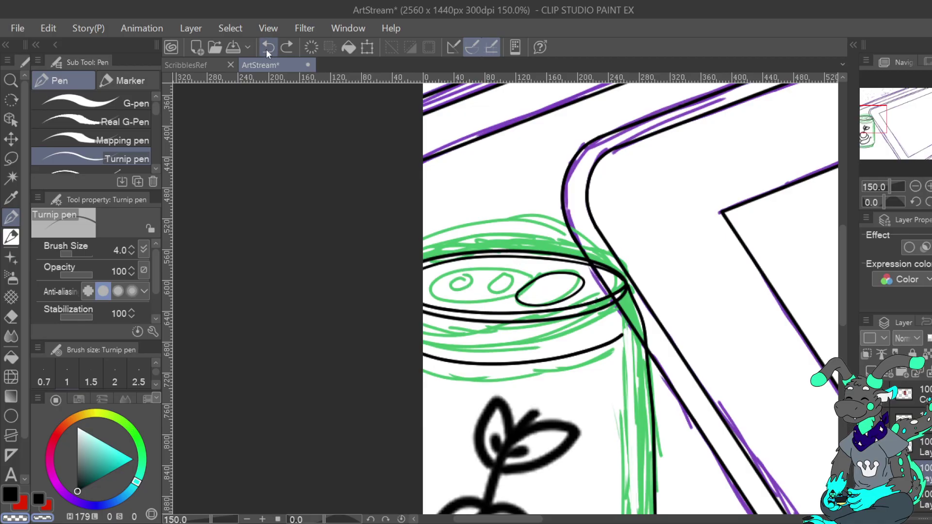
{"action": "left_click", "coordinate": [292, 47]}
{"action": "left_click", "coordinate": [267, 48]}
{"action": "left_click", "coordinate": [19, 487]}
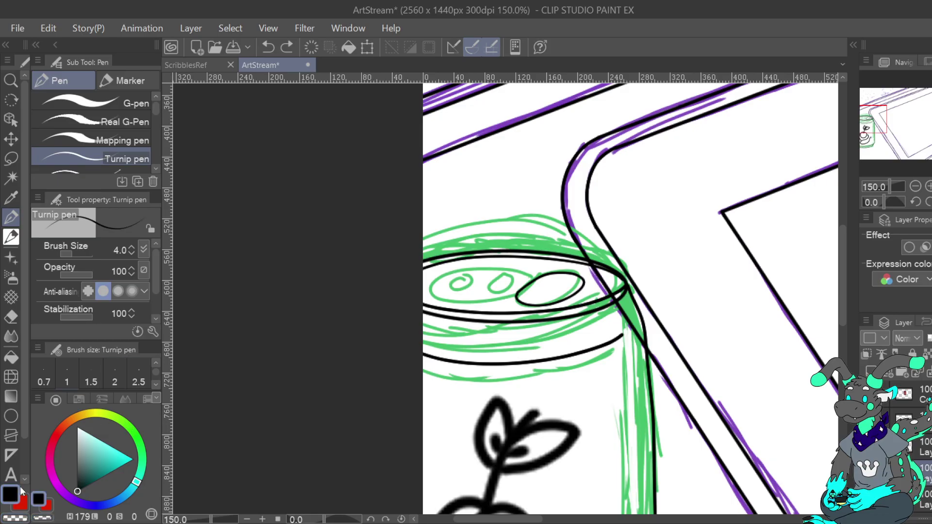
{"action": "left_click", "coordinate": [290, 49]}
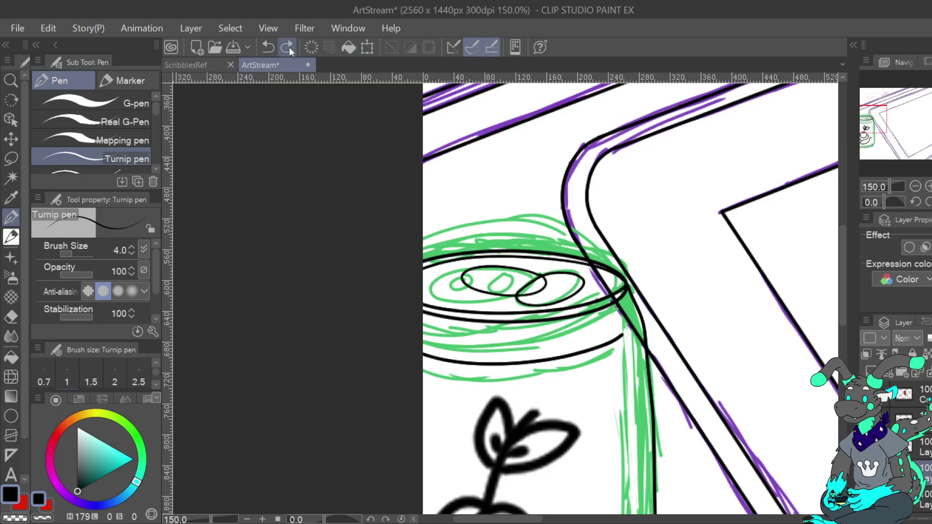
Undo the pull-tab oval on the can lid and clear the green rough sketch of the can from its layer
{"action": "left_click", "coordinate": [273, 45]}
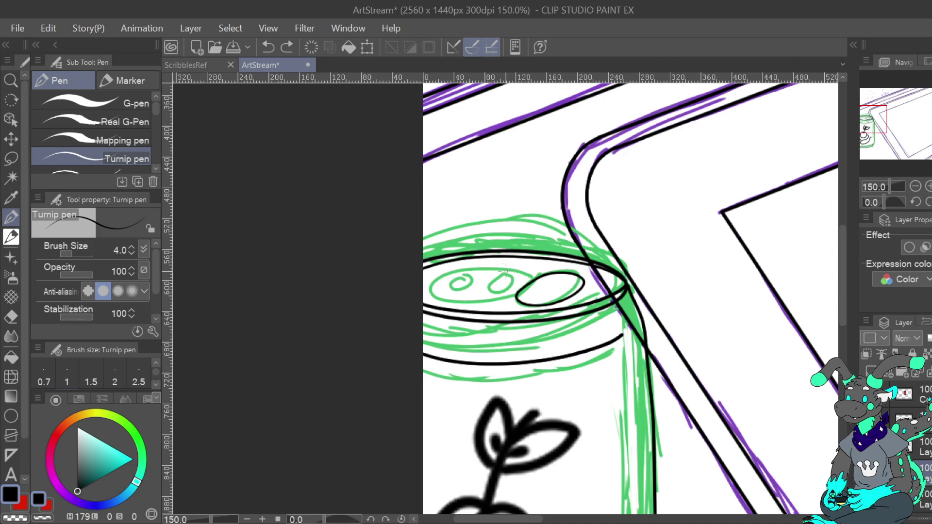
{"action": "left_click", "coordinate": [867, 472]}
{"action": "left_click", "coordinate": [866, 472]}
{"action": "left_click", "coordinate": [912, 393]}
{"action": "key", "text": "ctrl+shift+n"}
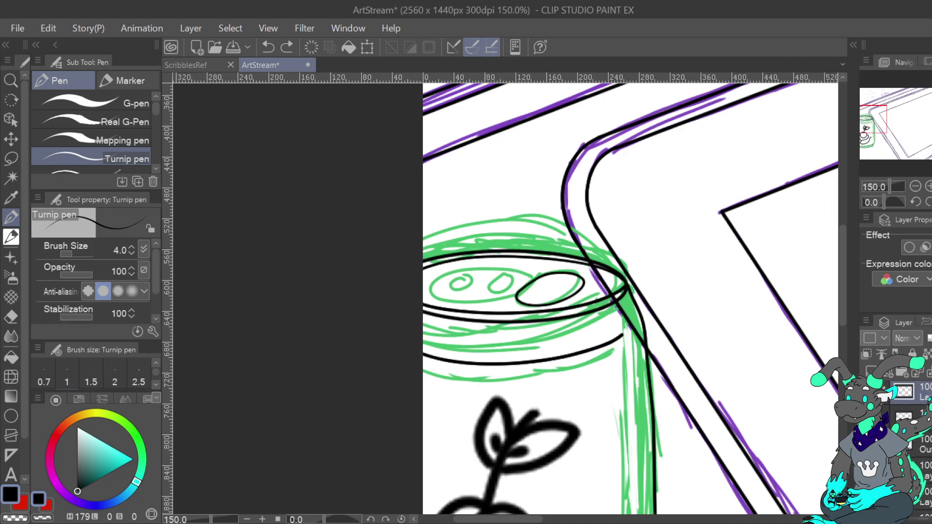
{"action": "key", "text": "ctrl+z"}
{"action": "key", "text": "ctrl+y"}
{"action": "key", "text": "Delete"}
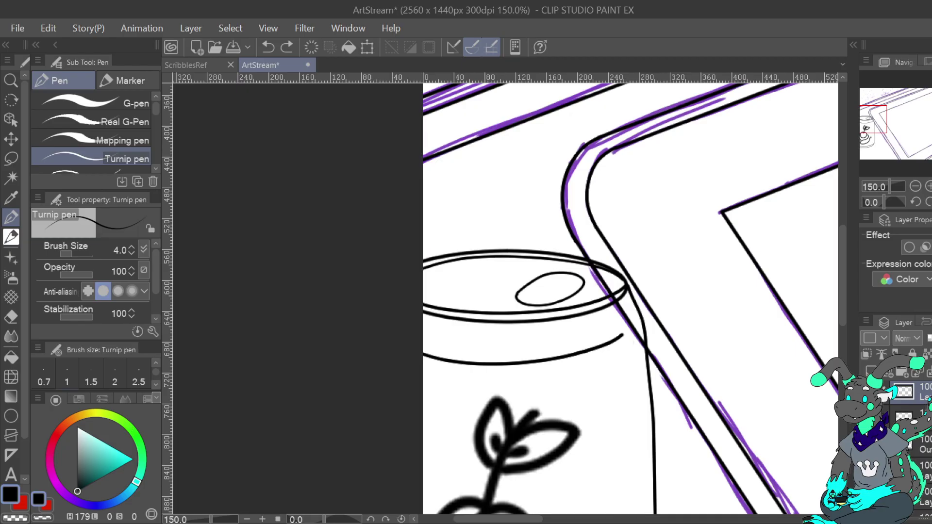
{"action": "key", "text": "ctrl+0"}
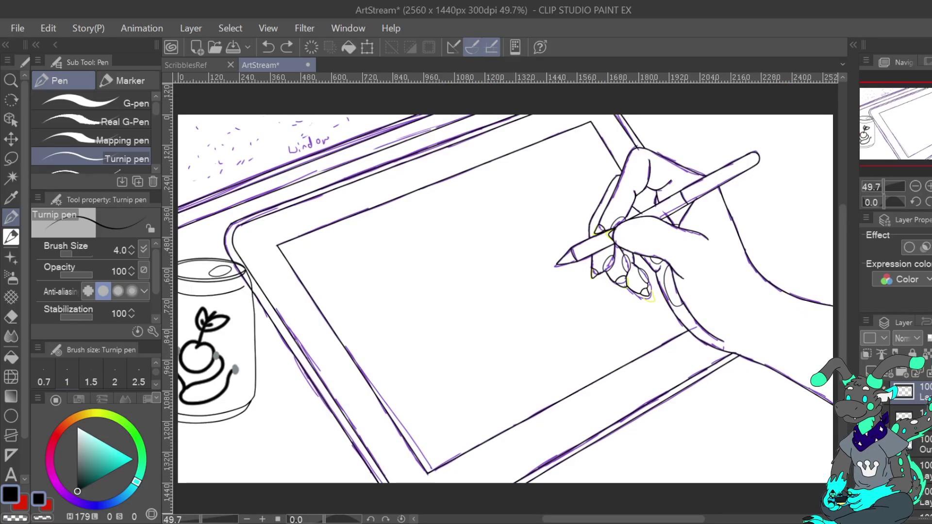
Return to the can's line-art layer and try to touch up the left end of the lid's opening oval, ending on black
{"action": "key", "text": "ctrl+plus"}
{"action": "key", "text": "ctrl+plus"}
{"action": "left_click_drag", "start_coordinate": [206, 261], "coordinate": [807, 235]}
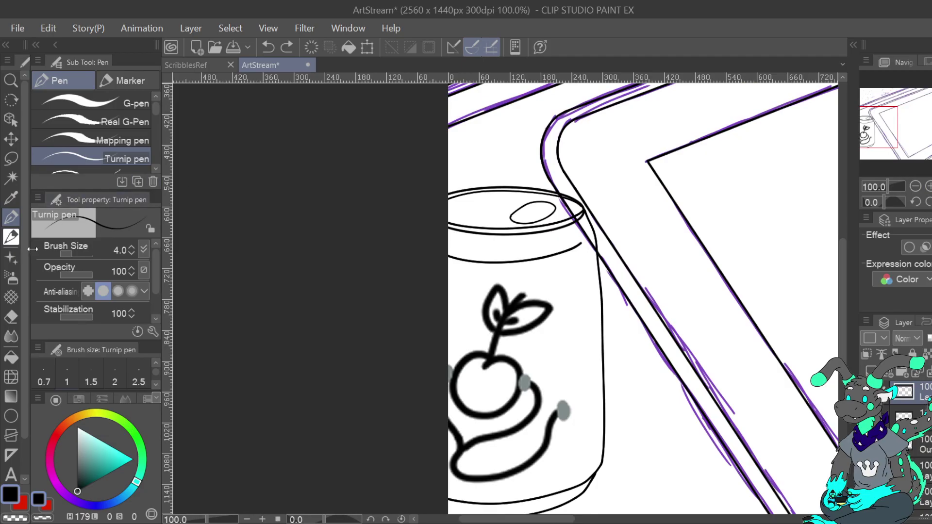
{"action": "scroll", "coordinate": [548, 247], "scroll_direction": "up", "scroll_amount": 3}
{"action": "left_click_drag", "start_coordinate": [548, 248], "coordinate": [537, 290]}
{"action": "scroll", "coordinate": [918, 437], "scroll_direction": "up", "scroll_amount": 1}
{"action": "left_click", "coordinate": [919, 468]}
{"action": "left_click", "coordinate": [866, 468]}
{"action": "left_click", "coordinate": [867, 468]}
{"action": "left_click", "coordinate": [15, 517]}
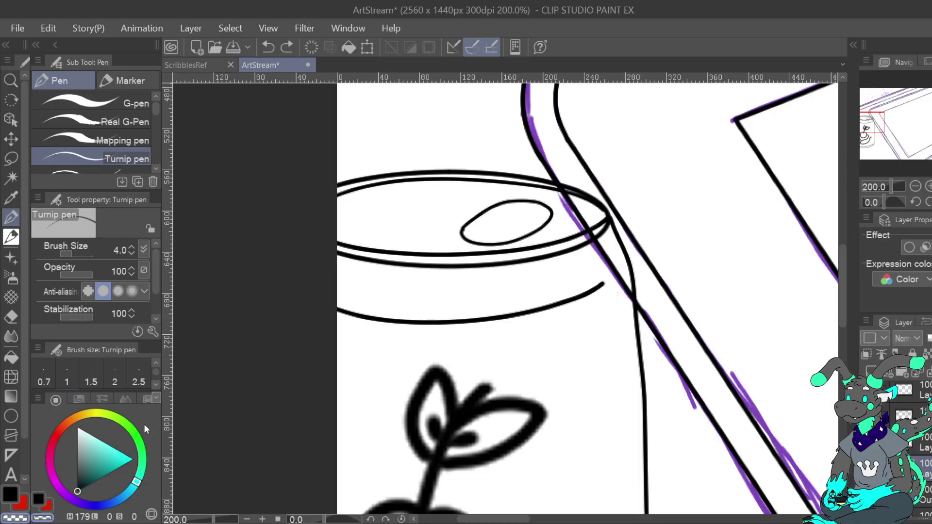
{"action": "left_click", "coordinate": [465, 229]}
{"action": "key", "text": "ctrl+z"}
{"action": "key", "text": "x"}
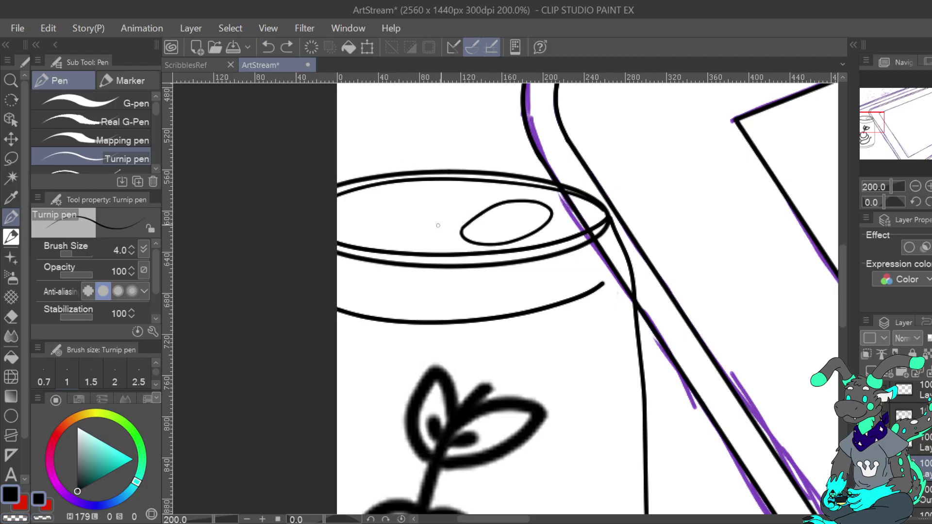
{"action": "left_click", "coordinate": [462, 228]}
Select the lid's opening oval with a freehand Lasso outline
{"action": "left_click", "coordinate": [12, 159]}
{"action": "mouse_move", "coordinate": [477, 249]}
{"action": "left_mouse_down"}
{"action": "mouse_move", "coordinate": [455, 236]}
{"action": "mouse_move", "coordinate": [479, 198]}
{"action": "mouse_move", "coordinate": [524, 186]}
{"action": "mouse_move", "coordinate": [560, 202]}
{"action": "mouse_move", "coordinate": [560, 219]}
{"action": "mouse_move", "coordinate": [535, 234]}
{"action": "mouse_move", "coordinate": [477, 246]}
{"action": "mouse_move", "coordinate": [521, 243]}
{"action": "mouse_move", "coordinate": [553, 227]}
{"action": "mouse_move", "coordinate": [561, 209]}
{"action": "mouse_move", "coordinate": [529, 192]}
{"action": "mouse_move", "coordinate": [476, 199]}
{"action": "mouse_move", "coordinate": [449, 230]}
{"action": "mouse_move", "coordinate": [493, 240]}
{"action": "left_mouse_up"}
{"action": "key", "text": "ctrl+z"}
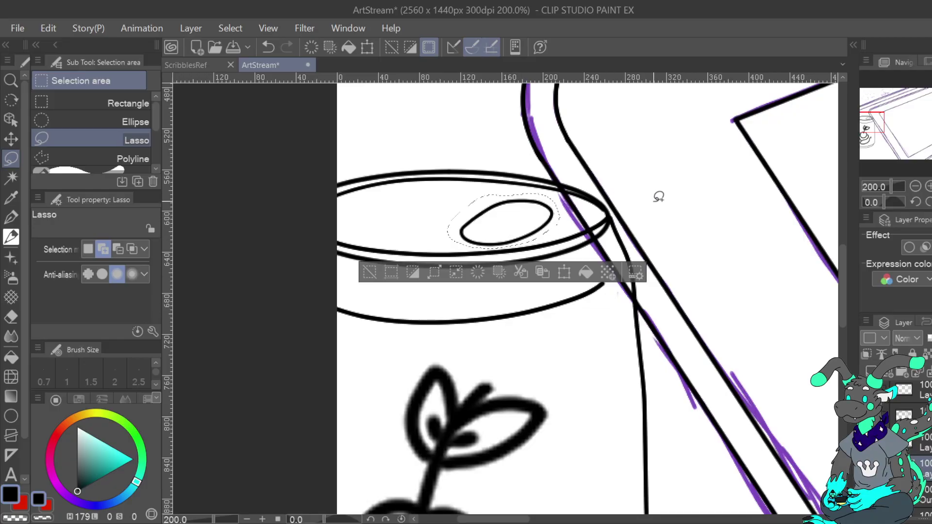
Try to shift the selected opening oval slightly with a Scale/Rotate transformation
{"action": "key", "text": "ctrl+t"}
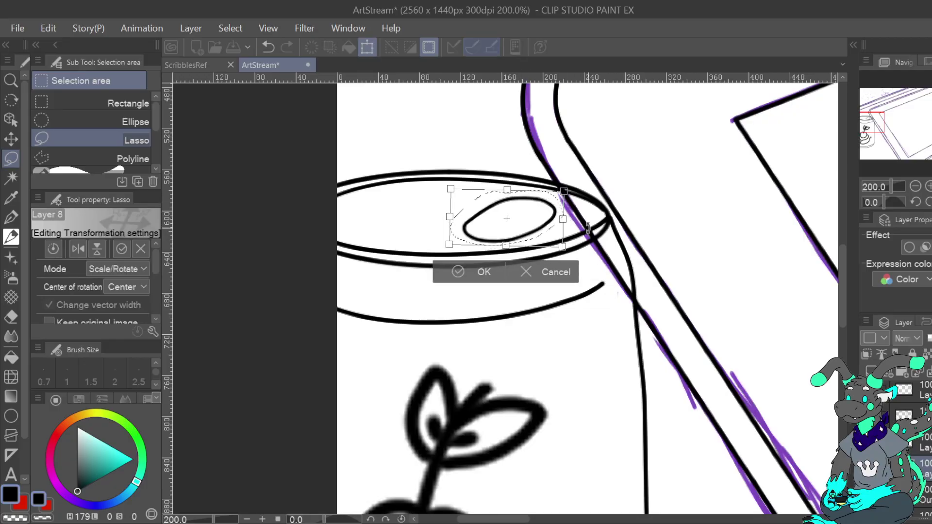
{"action": "left_click", "coordinate": [485, 273]}
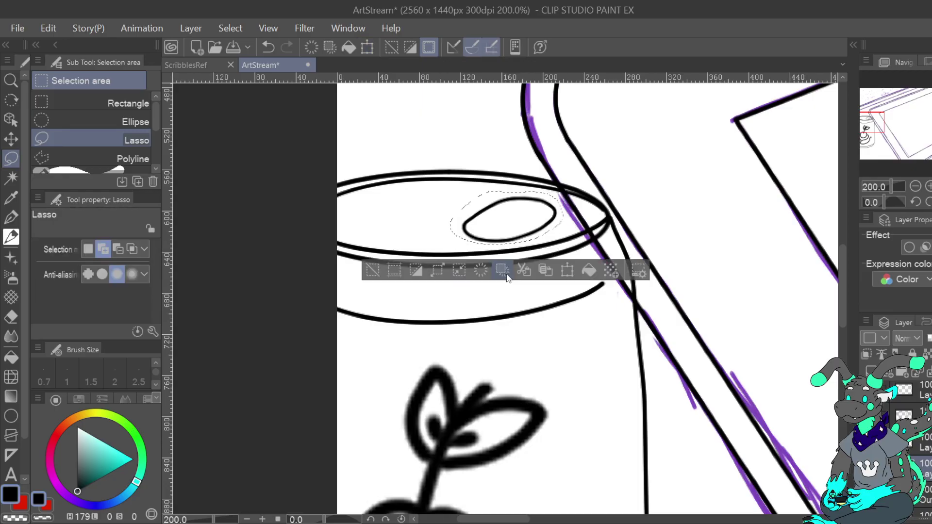
{"action": "left_click", "coordinate": [505, 273]}
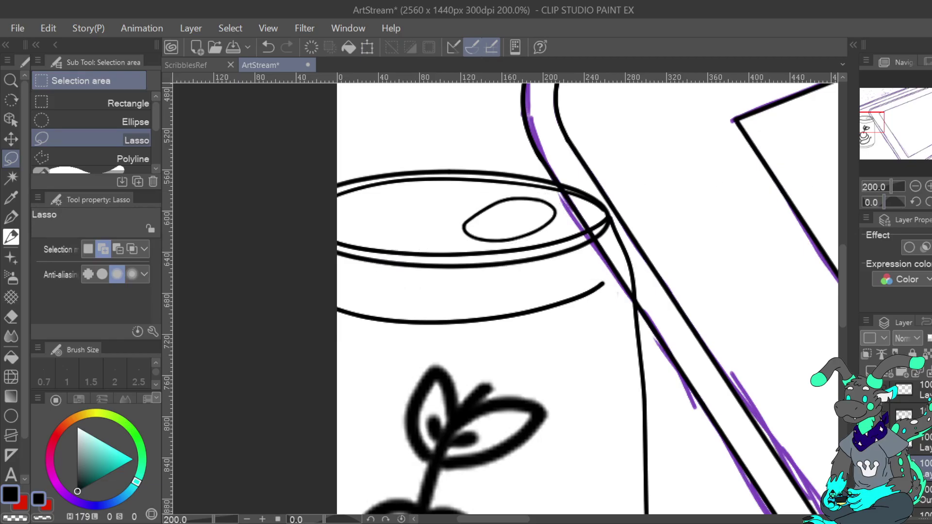
{"action": "key", "text": "ctrl+0"}
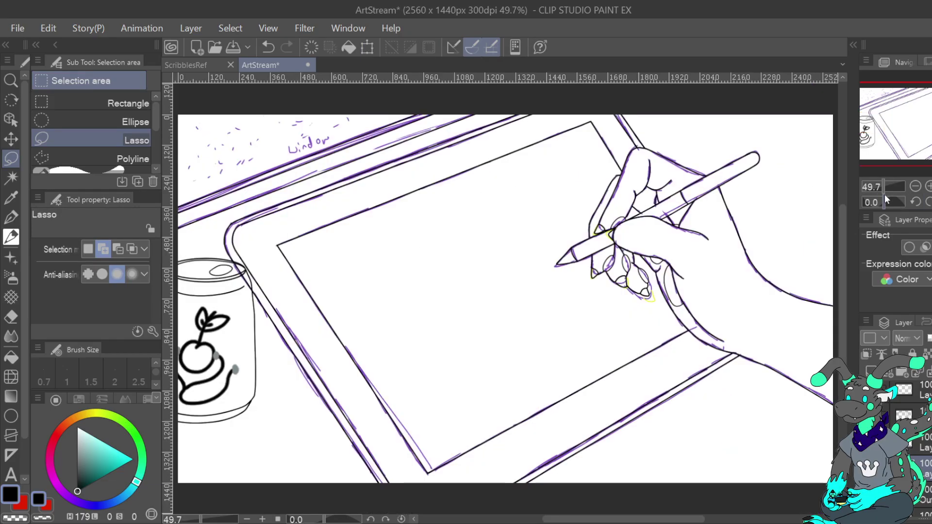
{"action": "left_click", "coordinate": [267, 48]}
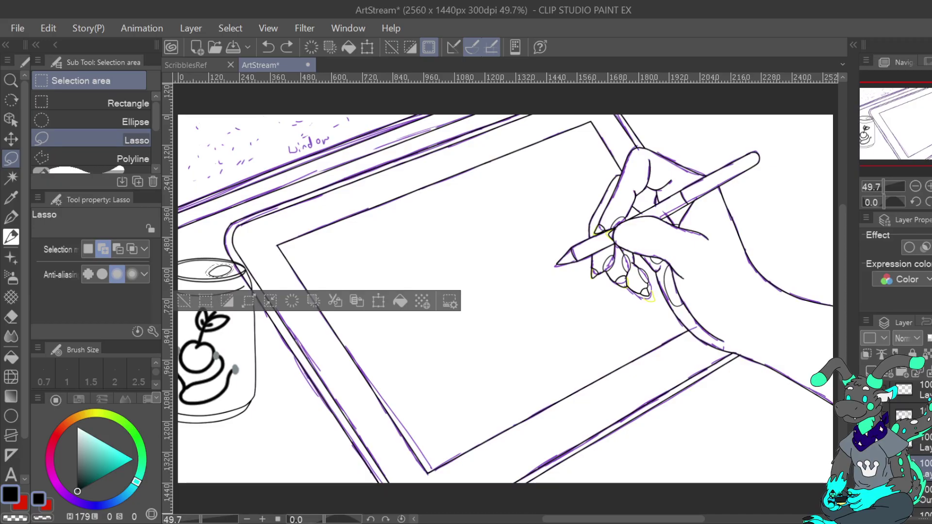
Rotate the selected opening oval slightly and nudge it with Scale/Rotate, deselect it, and return to the Turnip pen
{"action": "left_click", "coordinate": [928, 186]}
{"action": "left_click", "coordinate": [928, 186]}
{"action": "left_click_drag", "start_coordinate": [922, 125], "coordinate": [868, 120]}
{"action": "key", "text": "ctrl+plus"}
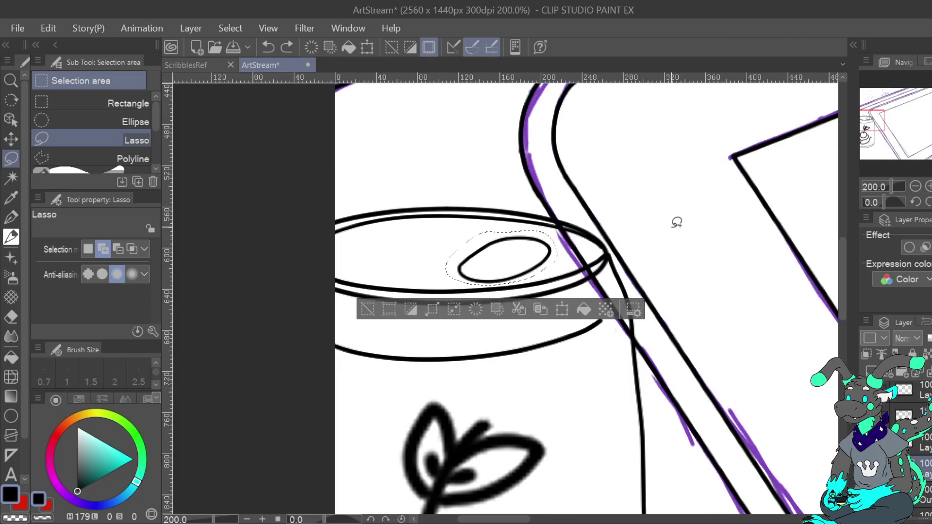
{"action": "key", "text": "ctrl+t"}
{"action": "mouse_move", "coordinate": [541, 269]}
{"action": "left_mouse_down"}
{"action": "mouse_move", "coordinate": [572, 269]}
{"action": "mouse_move", "coordinate": [542, 283]}
{"action": "left_mouse_up"}
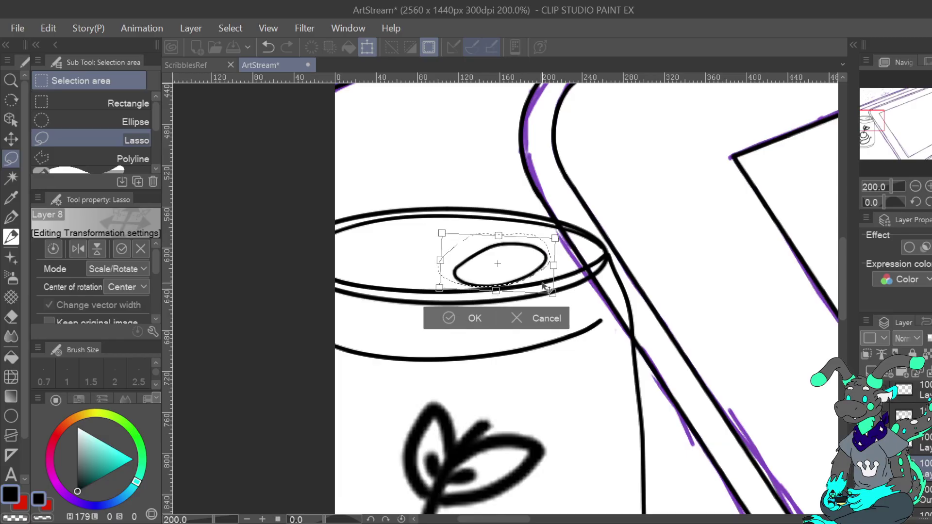
{"action": "left_click", "coordinate": [469, 318]}
{"action": "left_click", "coordinate": [363, 315]}
{"action": "left_click", "coordinate": [11, 217]}
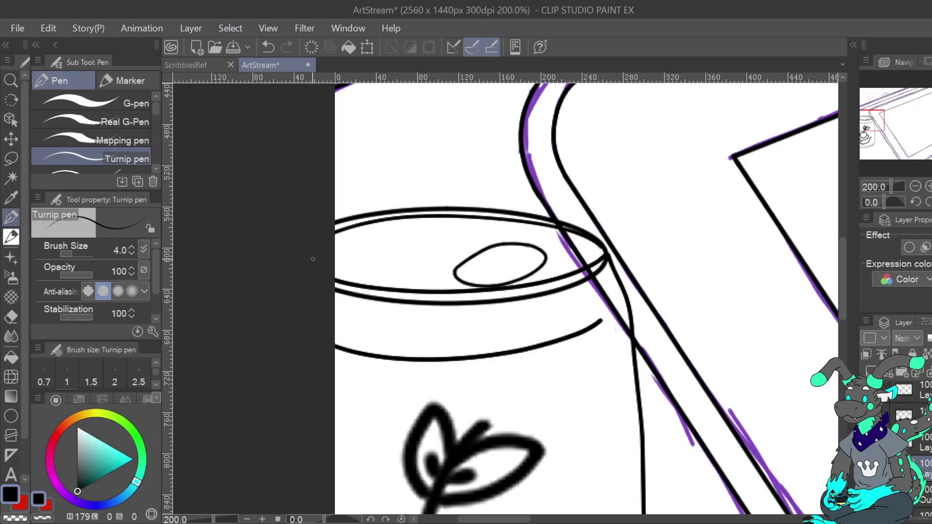
Try several times to ink a smooth upper arc just inside the lid's existing rim lines
{"action": "mouse_move", "coordinate": [341, 246]}
{"action": "left_mouse_down"}
{"action": "mouse_move", "coordinate": [432, 230]}
{"action": "mouse_move", "coordinate": [553, 244]}
{"action": "left_mouse_up"}
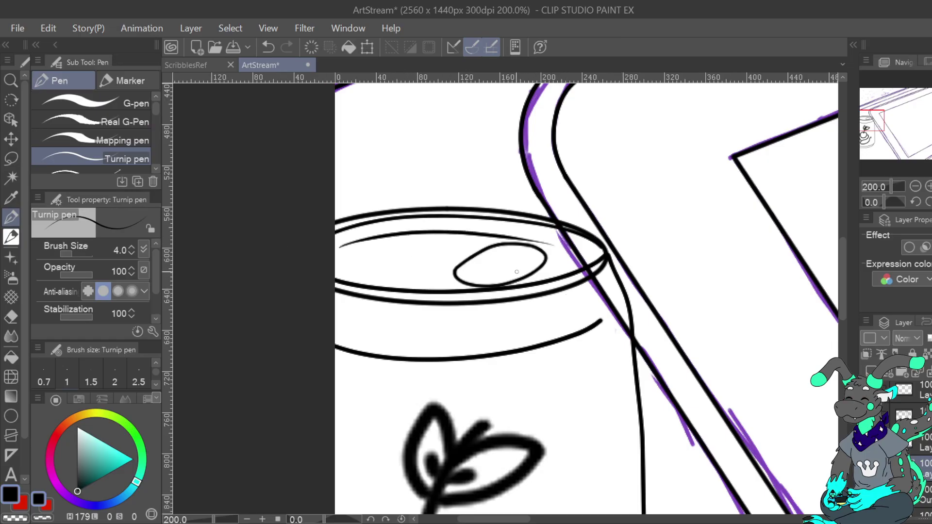
{"action": "left_click", "coordinate": [268, 53]}
{"action": "mouse_move", "coordinate": [563, 278]}
{"action": "left_mouse_down"}
{"action": "mouse_move", "coordinate": [573, 265]}
{"action": "mouse_move", "coordinate": [534, 232]}
{"action": "mouse_move", "coordinate": [368, 232]}
{"action": "mouse_move", "coordinate": [336, 241]}
{"action": "left_mouse_up"}
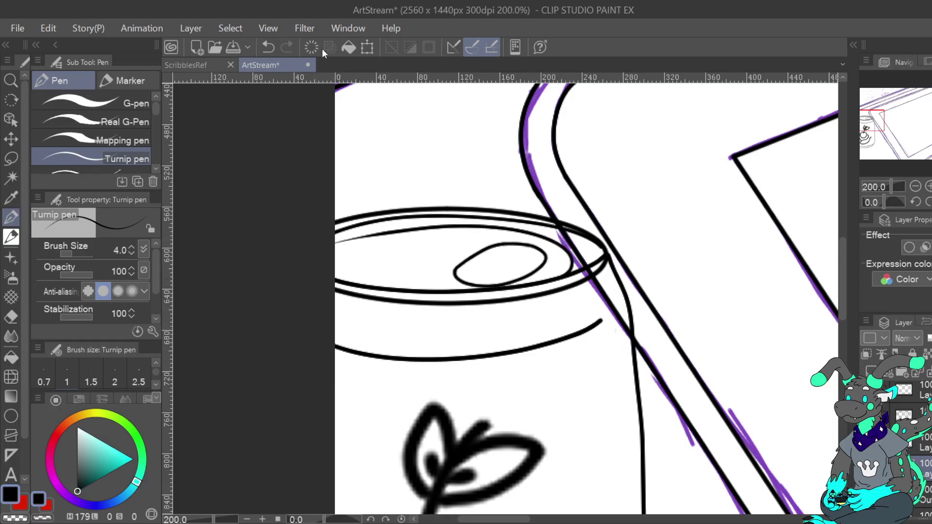
{"action": "key", "text": "ctrl+z"}
{"action": "mouse_move", "coordinate": [589, 266]}
{"action": "left_mouse_down"}
{"action": "mouse_move", "coordinate": [563, 236]}
{"action": "mouse_move", "coordinate": [491, 225]}
{"action": "mouse_move", "coordinate": [336, 240]}
{"action": "left_mouse_up"}
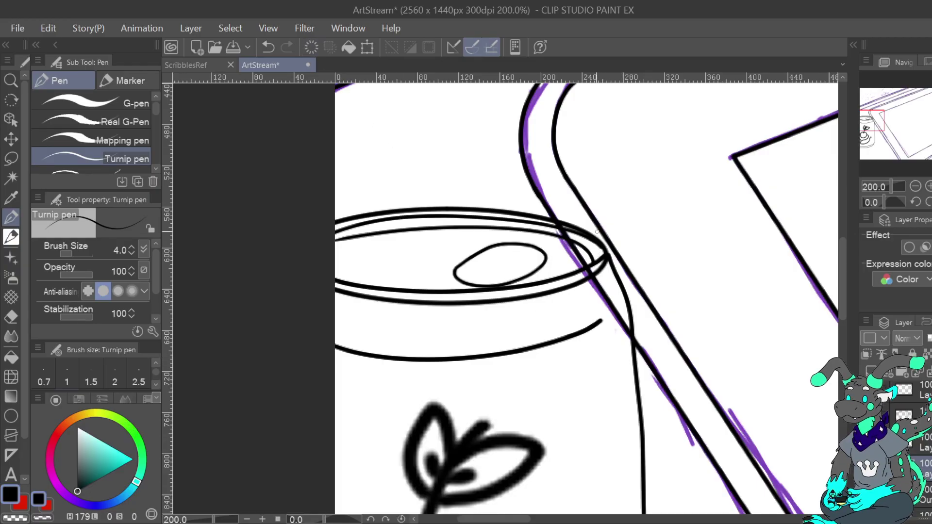
{"action": "left_click", "coordinate": [268, 47]}
{"action": "mouse_move", "coordinate": [588, 250]}
{"action": "left_mouse_down"}
{"action": "mouse_move", "coordinate": [483, 228]}
{"action": "mouse_move", "coordinate": [387, 232]}
{"action": "mouse_move", "coordinate": [308, 257]}
{"action": "left_mouse_up"}
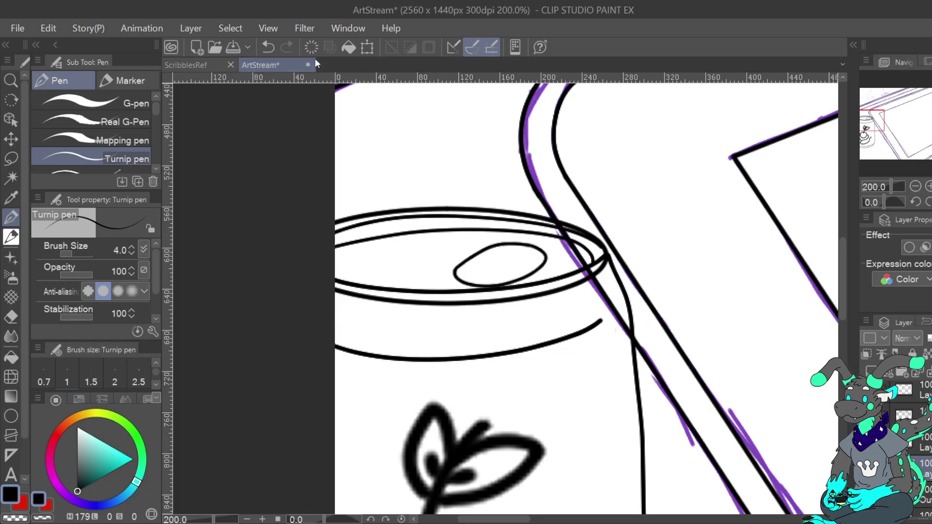
{"action": "key", "text": "ctrl+z"}
{"action": "mouse_move", "coordinate": [360, 239]}
{"action": "left_mouse_down"}
{"action": "mouse_move", "coordinate": [437, 229]}
{"action": "mouse_move", "coordinate": [544, 243]}
{"action": "mouse_move", "coordinate": [579, 262]}
{"action": "left_mouse_up"}
{"action": "key", "text": "ctrl+z"}
{"action": "left_click_drag", "start_coordinate": [332, 239], "coordinate": [492, 223]}
{"action": "mouse_move", "coordinate": [573, 245]}
{"action": "left_mouse_down"}
{"action": "mouse_move", "coordinate": [592, 256]}
{"action": "mouse_move", "coordinate": [531, 232]}
{"action": "mouse_move", "coordinate": [386, 228]}
{"action": "mouse_move", "coordinate": [335, 238]}
{"action": "left_mouse_up"}
{"action": "key", "text": "ctrl+z"}
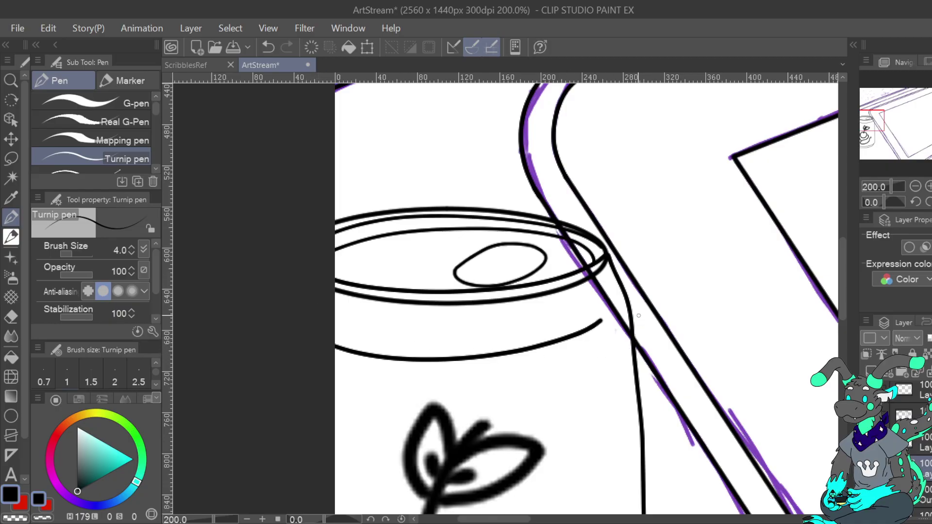
{"action": "left_click", "coordinate": [275, 47]}
{"action": "mouse_move", "coordinate": [591, 264]}
{"action": "left_mouse_down"}
{"action": "mouse_move", "coordinate": [577, 245]}
{"action": "mouse_move", "coordinate": [444, 226]}
{"action": "mouse_move", "coordinate": [333, 249]}
{"action": "left_mouse_up"}
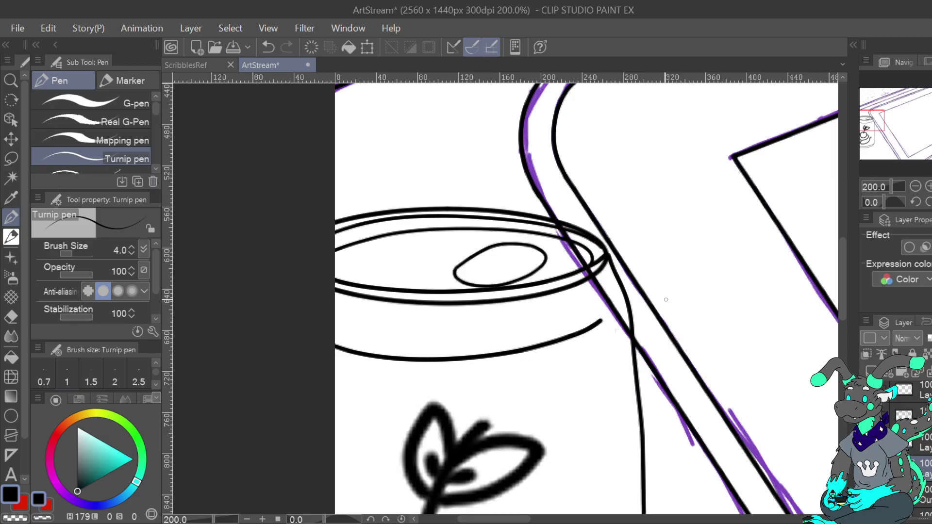
{"action": "left_click", "coordinate": [269, 53]}
With the view mirrored, ink a new upper arc for the lid's inner rim and erase the old arc with the transparent colour
{"action": "left_click", "coordinate": [929, 202]}
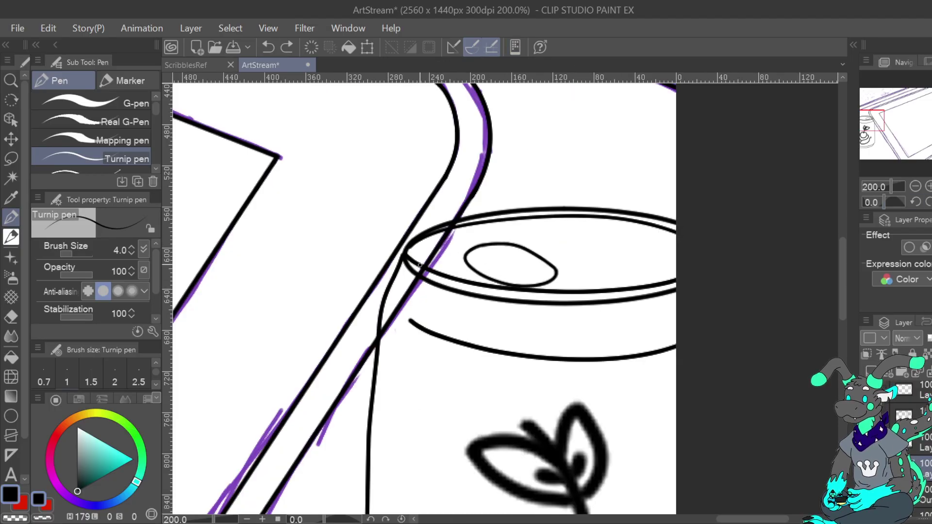
{"action": "mouse_move", "coordinate": [414, 261]}
{"action": "left_mouse_down"}
{"action": "mouse_move", "coordinate": [500, 227]}
{"action": "mouse_move", "coordinate": [565, 222]}
{"action": "mouse_move", "coordinate": [703, 241]}
{"action": "mouse_move", "coordinate": [684, 262]}
{"action": "left_mouse_up"}
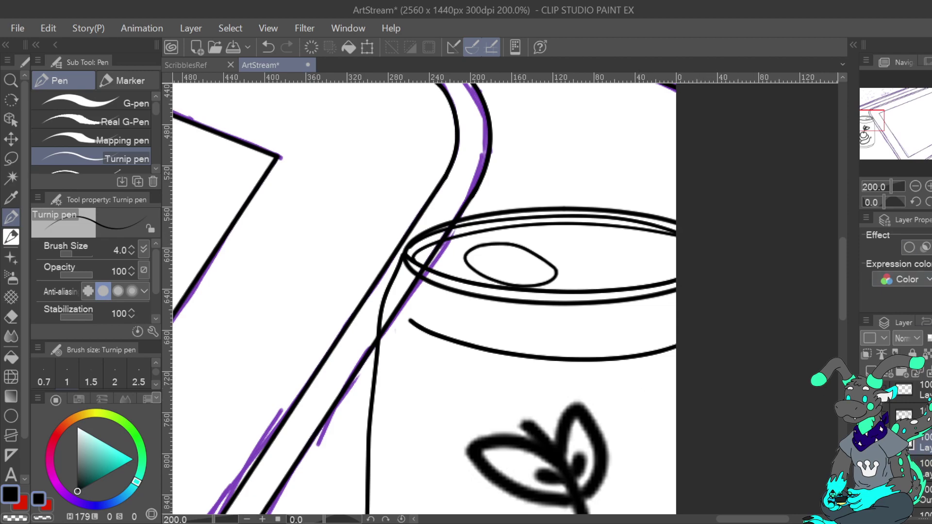
{"action": "key", "text": "c"}
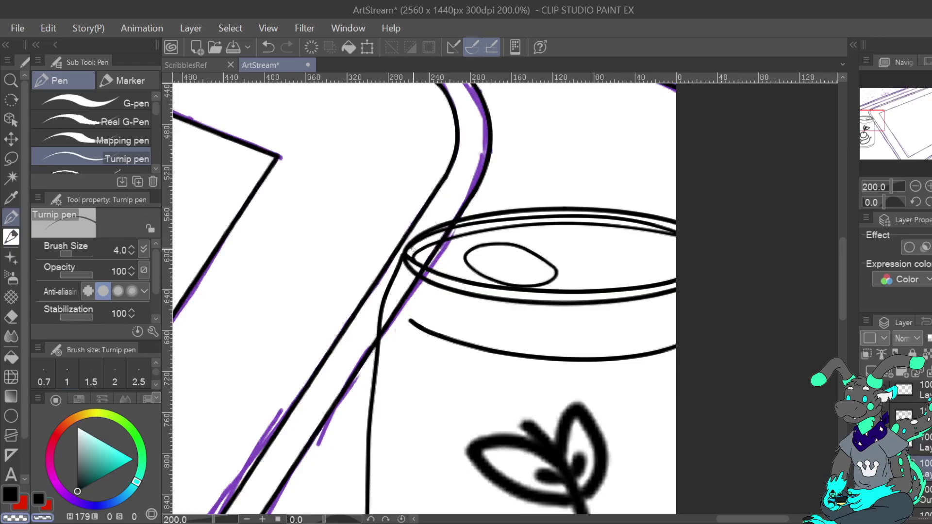
{"action": "left_click_drag", "start_coordinate": [411, 249], "coordinate": [498, 219]}
{"action": "left_click_drag", "start_coordinate": [430, 235], "coordinate": [574, 212]}
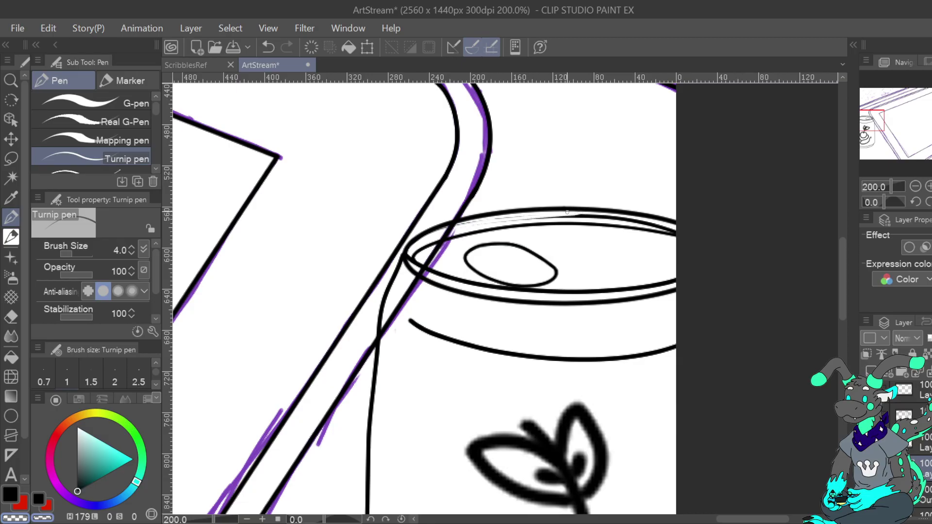
{"action": "mouse_move", "coordinate": [468, 223]}
{"action": "left_mouse_down"}
{"action": "mouse_move", "coordinate": [626, 220]}
{"action": "mouse_move", "coordinate": [566, 216]}
{"action": "mouse_move", "coordinate": [690, 235]}
{"action": "left_mouse_up"}
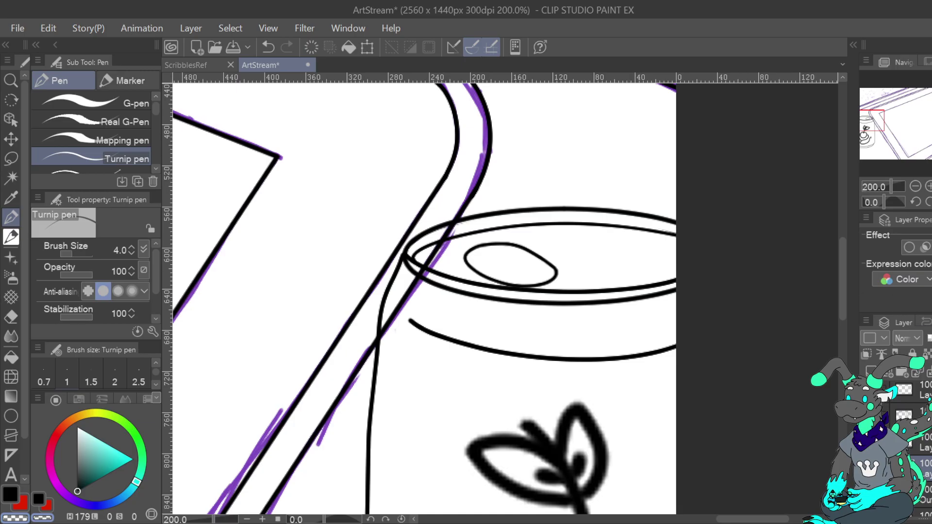
{"action": "key", "text": "h"}
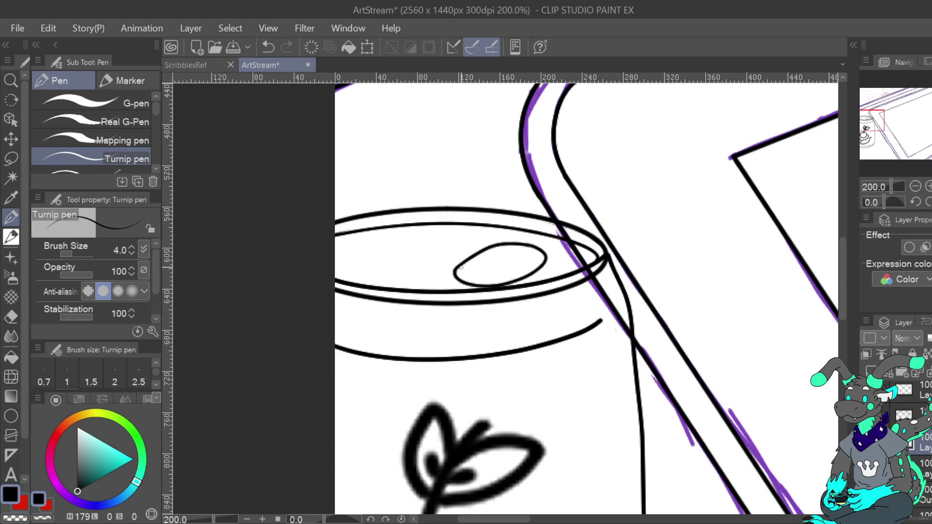
Ink a small crescent beside the opening oval's upper-left end and undo the larger tab curve drawn around it
{"action": "mouse_move", "coordinate": [459, 268]}
{"action": "left_mouse_down"}
{"action": "mouse_move", "coordinate": [487, 268]}
{"action": "mouse_move", "coordinate": [494, 252]}
{"action": "mouse_move", "coordinate": [471, 252]}
{"action": "left_mouse_up"}
{"action": "mouse_move", "coordinate": [475, 244]}
{"action": "left_mouse_down"}
{"action": "mouse_move", "coordinate": [453, 238]}
{"action": "mouse_move", "coordinate": [445, 254]}
{"action": "mouse_move", "coordinate": [455, 260]}
{"action": "mouse_move", "coordinate": [491, 247]}
{"action": "mouse_move", "coordinate": [438, 213]}
{"action": "mouse_move", "coordinate": [413, 212]}
{"action": "mouse_move", "coordinate": [414, 245]}
{"action": "mouse_move", "coordinate": [433, 261]}
{"action": "mouse_move", "coordinate": [467, 269]}
{"action": "mouse_move", "coordinate": [429, 252]}
{"action": "mouse_move", "coordinate": [418, 222]}
{"action": "mouse_move", "coordinate": [441, 208]}
{"action": "left_mouse_up"}
{"action": "left_click", "coordinate": [269, 47]}
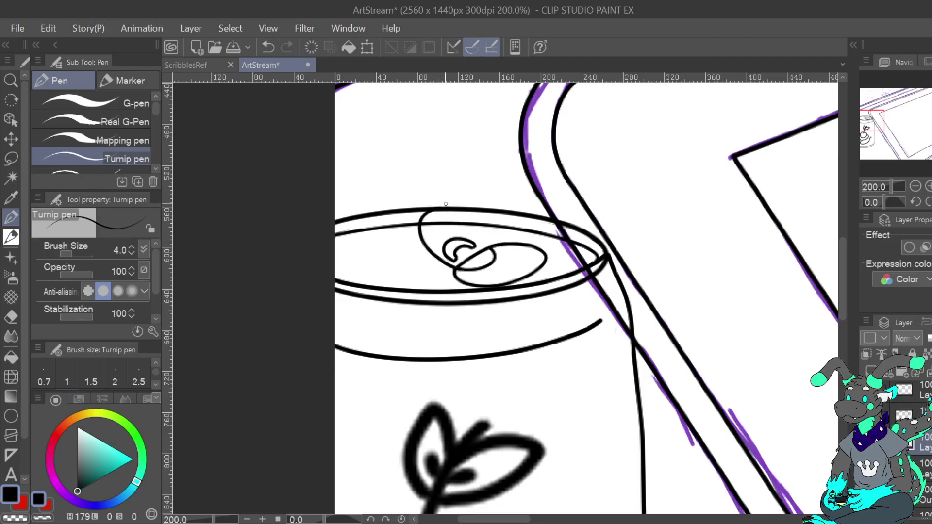
{"action": "left_click", "coordinate": [269, 48]}
{"action": "left_click", "coordinate": [271, 50]}
{"action": "left_click", "coordinate": [288, 46]}
Erase the stray crescent line inside the opening oval with the transparent colour, and switch back to black
{"action": "left_click", "coordinate": [20, 516]}
{"action": "mouse_move", "coordinate": [489, 265]}
{"action": "left_mouse_down"}
{"action": "mouse_move", "coordinate": [456, 267]}
{"action": "mouse_move", "coordinate": [498, 262]}
{"action": "mouse_move", "coordinate": [495, 248]}
{"action": "left_mouse_up"}
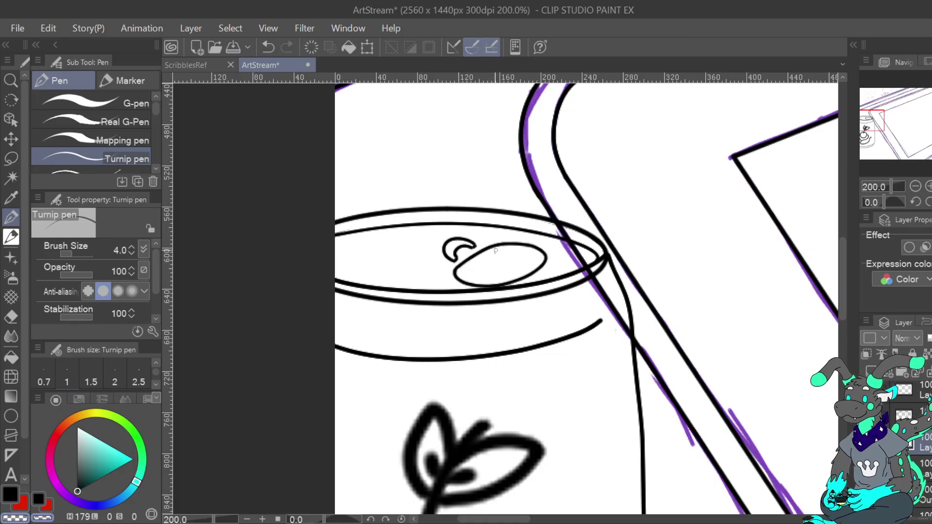
{"action": "key", "text": "c"}
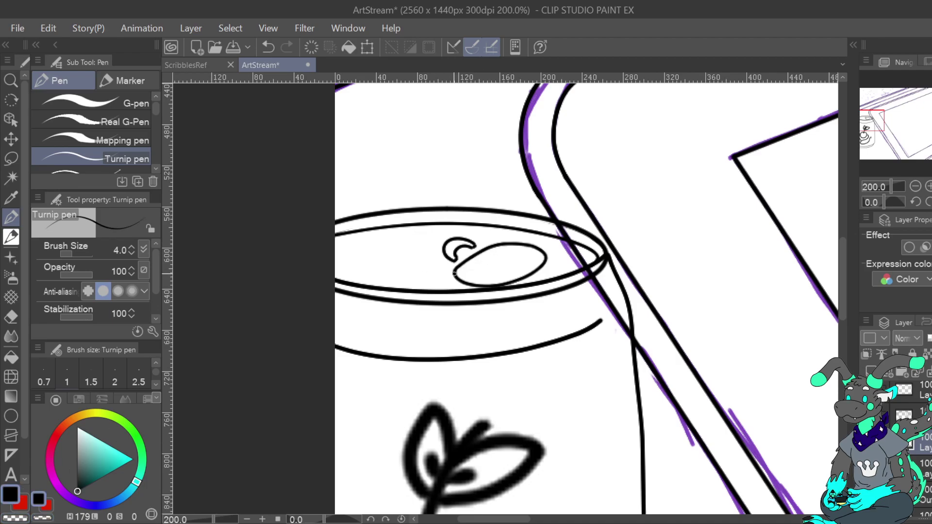
Try to ink a tilted pull-tab oval around the crescent, with a small finger-hole oval at its upper end
{"action": "mouse_move", "coordinate": [461, 274]}
{"action": "left_mouse_down"}
{"action": "mouse_move", "coordinate": [490, 259]}
{"action": "mouse_move", "coordinate": [489, 243]}
{"action": "mouse_move", "coordinate": [455, 219]}
{"action": "mouse_move", "coordinate": [412, 220]}
{"action": "mouse_move", "coordinate": [419, 252]}
{"action": "mouse_move", "coordinate": [458, 273]}
{"action": "left_mouse_up"}
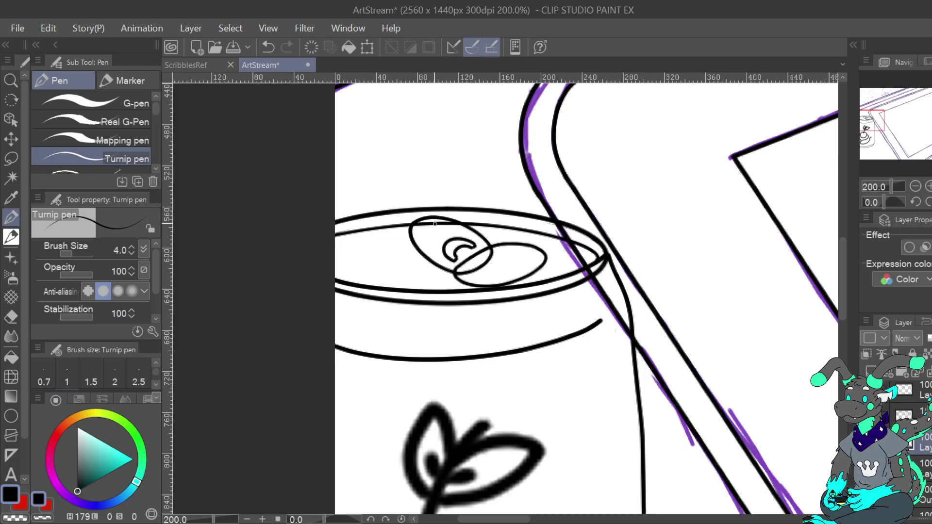
{"action": "mouse_move", "coordinate": [433, 222]}
{"action": "left_mouse_down"}
{"action": "mouse_move", "coordinate": [420, 234]}
{"action": "mouse_move", "coordinate": [430, 239]}
{"action": "mouse_move", "coordinate": [447, 224]}
{"action": "left_mouse_up"}
{"action": "key", "text": "ctrl+z"}
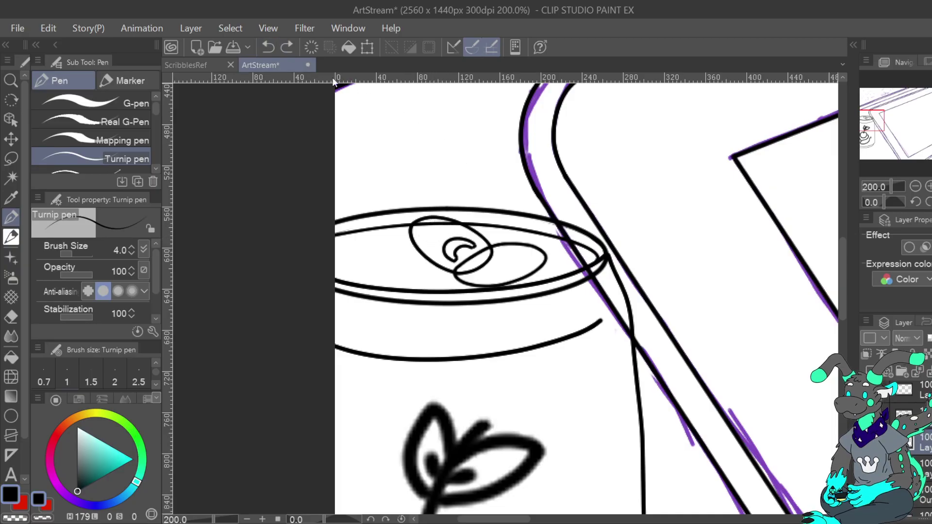
{"action": "mouse_move", "coordinate": [438, 221]}
{"action": "left_mouse_down"}
{"action": "mouse_move", "coordinate": [417, 236]}
{"action": "mouse_move", "coordinate": [432, 243]}
{"action": "mouse_move", "coordinate": [450, 225]}
{"action": "mouse_move", "coordinate": [435, 221]}
{"action": "left_mouse_up"}
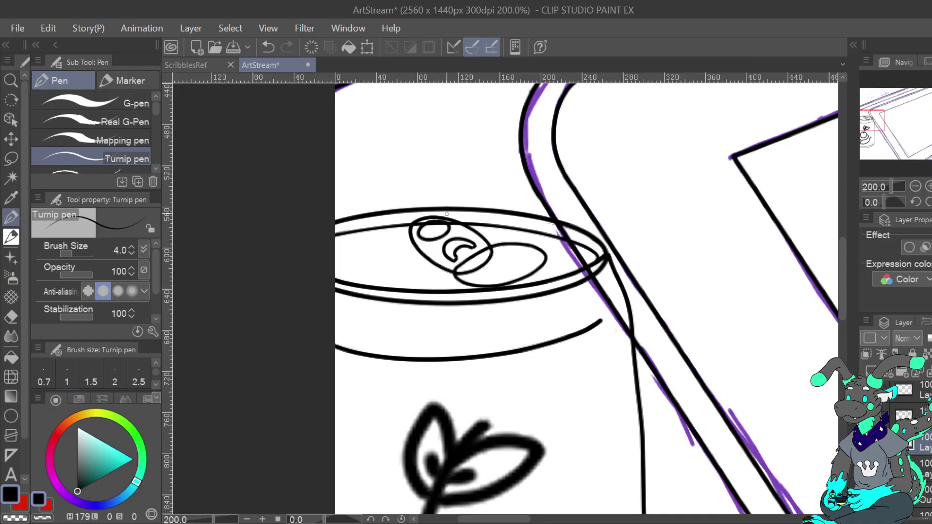
Undo the finger-hole and pull-tab ovals, and redraw the tilted pull-tab oval slightly farther left around the crescent
{"action": "left_click", "coordinate": [267, 48]}
{"action": "left_click", "coordinate": [268, 47]}
{"action": "mouse_move", "coordinate": [455, 274]}
{"action": "left_mouse_down"}
{"action": "mouse_move", "coordinate": [484, 257]}
{"action": "mouse_move", "coordinate": [483, 240]}
{"action": "mouse_move", "coordinate": [440, 216]}
{"action": "mouse_move", "coordinate": [402, 226]}
{"action": "mouse_move", "coordinate": [430, 264]}
{"action": "mouse_move", "coordinate": [460, 270]}
{"action": "left_mouse_up"}
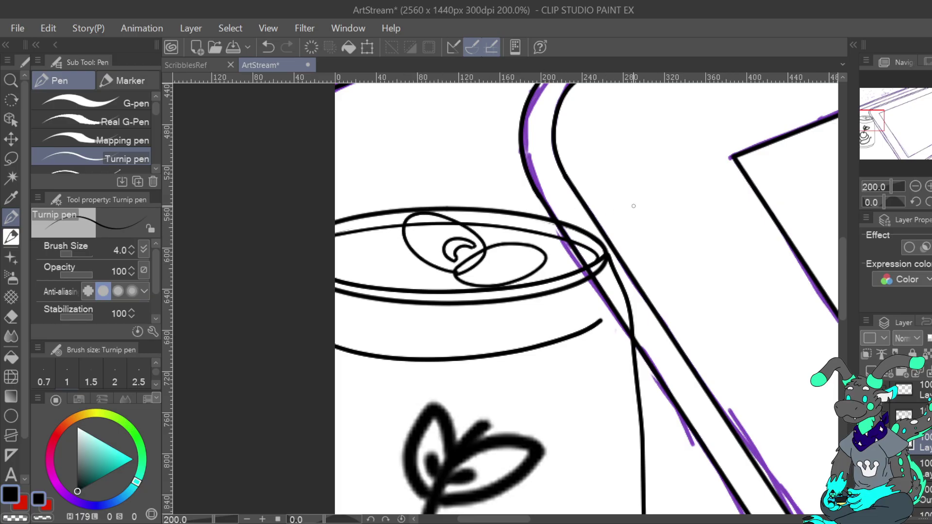
Try to ink a finger-hole oval in the pull tab's upper end and a rounder curve around the crescent, and undo both
{"action": "mouse_move", "coordinate": [432, 220]}
{"action": "left_mouse_down"}
{"action": "mouse_move", "coordinate": [416, 227]}
{"action": "mouse_move", "coordinate": [420, 243]}
{"action": "mouse_move", "coordinate": [442, 235]}
{"action": "mouse_move", "coordinate": [431, 221]}
{"action": "left_mouse_up"}
{"action": "mouse_move", "coordinate": [454, 262]}
{"action": "left_mouse_down"}
{"action": "mouse_move", "coordinate": [439, 258]}
{"action": "mouse_move", "coordinate": [438, 243]}
{"action": "mouse_move", "coordinate": [458, 233]}
{"action": "mouse_move", "coordinate": [475, 245]}
{"action": "mouse_move", "coordinate": [467, 234]}
{"action": "left_mouse_up"}
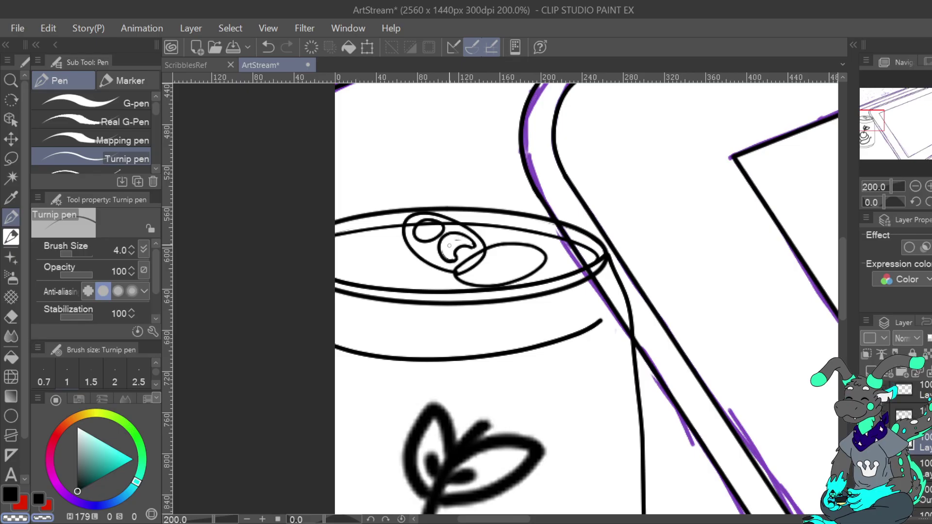
{"action": "left_click", "coordinate": [268, 47]}
{"action": "left_click", "coordinate": [268, 50]}
{"action": "left_click", "coordinate": [268, 48]}
{"action": "left_click", "coordinate": [268, 49]}
{"action": "left_click", "coordinate": [287, 48]}
{"action": "left_click", "coordinate": [287, 48]}
{"action": "left_click", "coordinate": [270, 45]}
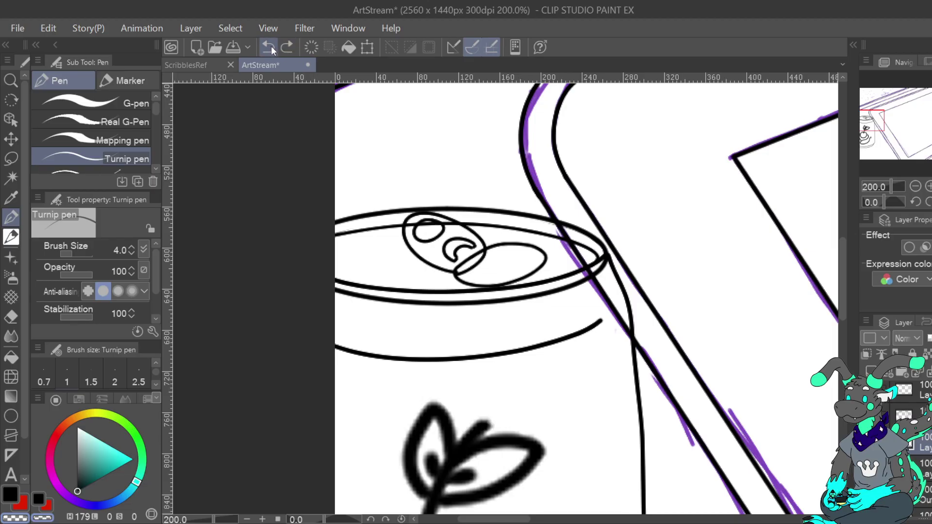
{"action": "left_click", "coordinate": [269, 45]}
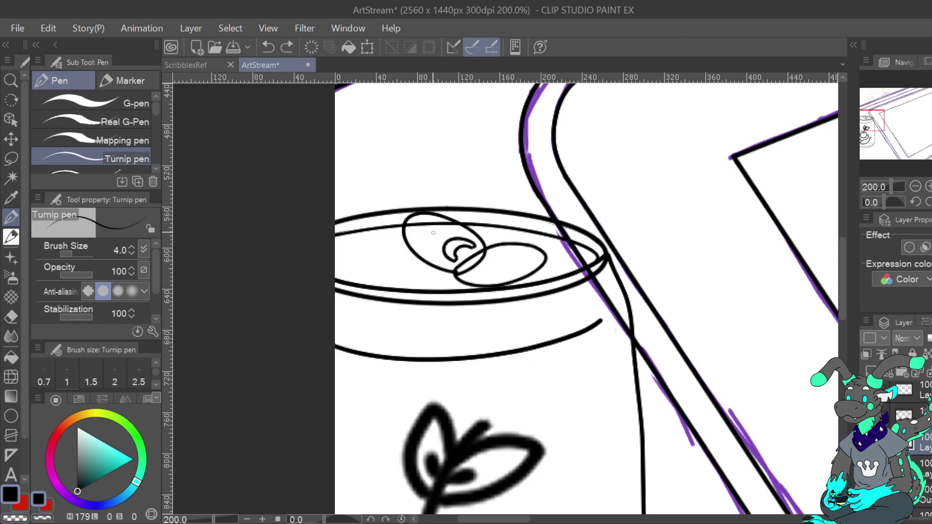
Redraw the finger-hole oval in the pull tab's upper end, and erase the line overlap between the tab and the can opening
{"action": "mouse_move", "coordinate": [423, 242]}
{"action": "left_mouse_down"}
{"action": "mouse_move", "coordinate": [443, 226]}
{"action": "mouse_move", "coordinate": [419, 221]}
{"action": "mouse_move", "coordinate": [423, 241]}
{"action": "mouse_move", "coordinate": [422, 220]}
{"action": "mouse_move", "coordinate": [412, 234]}
{"action": "mouse_move", "coordinate": [436, 238]}
{"action": "mouse_move", "coordinate": [439, 222]}
{"action": "mouse_move", "coordinate": [428, 219]}
{"action": "left_mouse_up"}
{"action": "left_click", "coordinate": [269, 47]}
{"action": "left_click", "coordinate": [922, 464]}
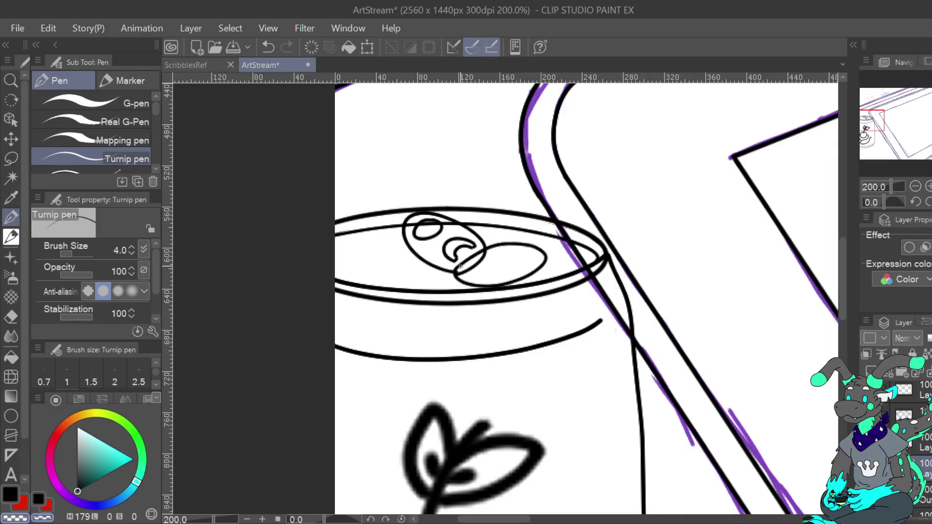
{"action": "left_click_drag", "start_coordinate": [450, 269], "coordinate": [476, 257]}
{"action": "left_click_drag", "start_coordinate": [460, 267], "coordinate": [457, 273]}
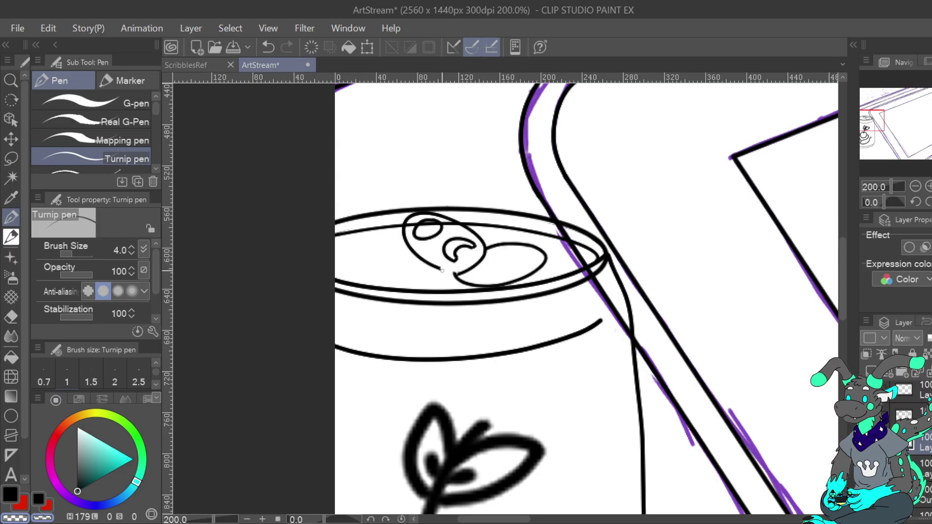
Redraw the erased piece of the pull tab's lower edge in black so it meets the can opening's outline
{"action": "left_click", "coordinate": [12, 493]}
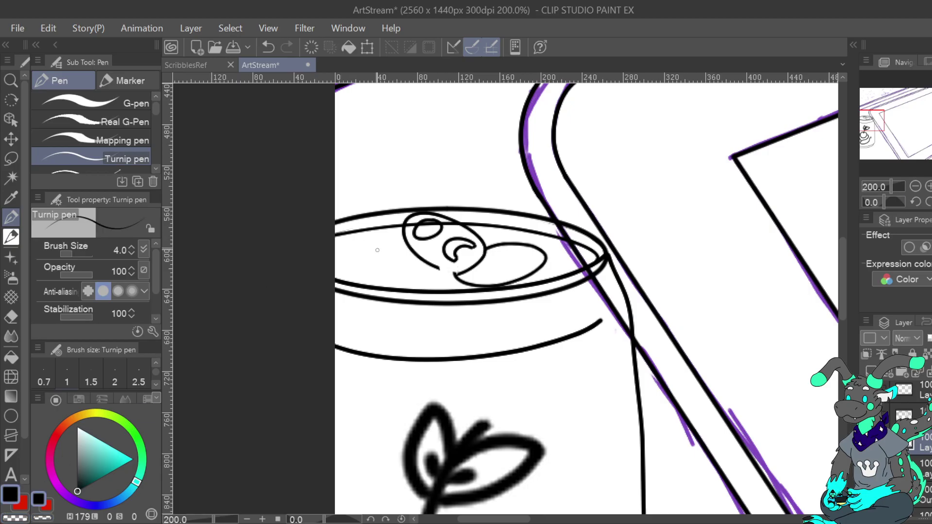
{"action": "left_click_drag", "start_coordinate": [462, 273], "coordinate": [432, 265]}
{"action": "left_click", "coordinate": [268, 47]}
{"action": "left_click_drag", "start_coordinate": [437, 268], "coordinate": [462, 275]}
{"action": "key", "text": "c"}
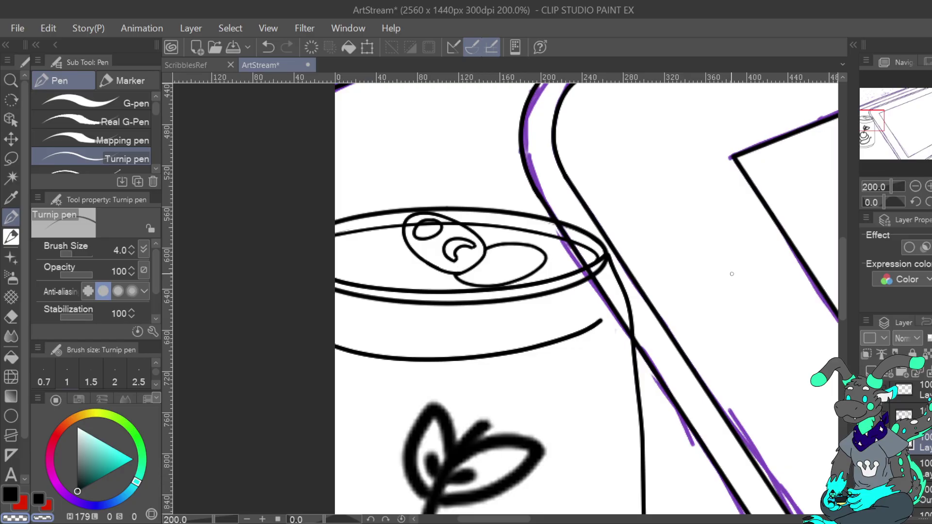
Ink a short black curve inside the can opening, from the pull tab's end down to the opening's lower edge
{"action": "left_click", "coordinate": [10, 494]}
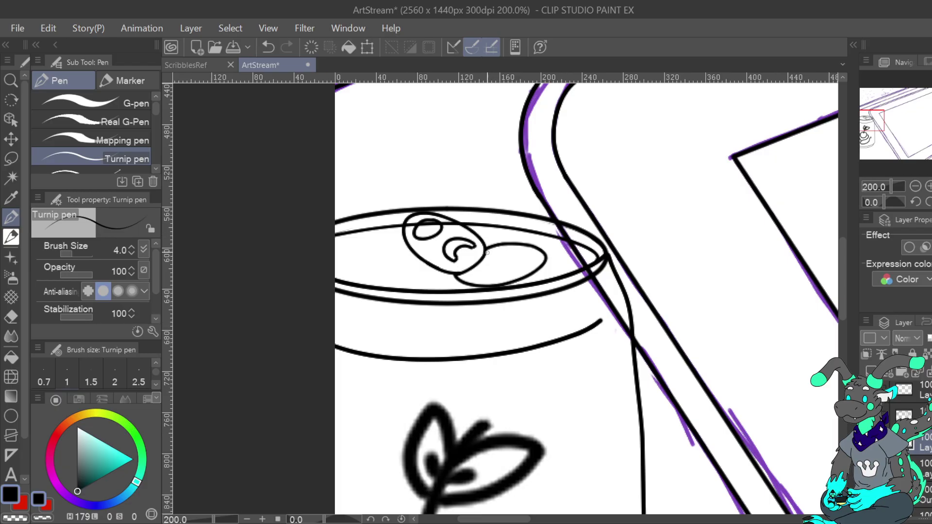
{"action": "left_click_drag", "start_coordinate": [486, 251], "coordinate": [505, 286]}
{"action": "key", "text": "ctrl+0"}
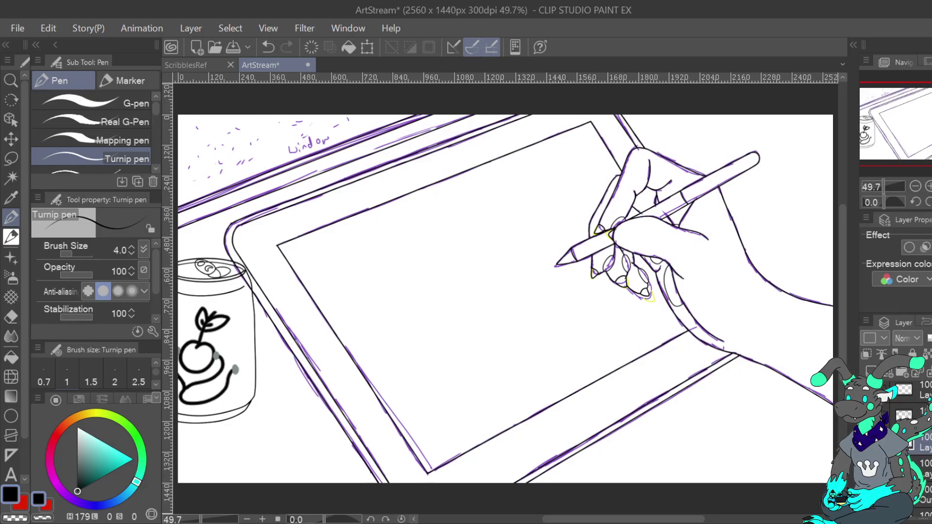
Show the green sketch layer with the can and notes, and select the ink layer again
{"action": "scroll", "coordinate": [907, 425], "scroll_direction": "down", "scroll_amount": 3}
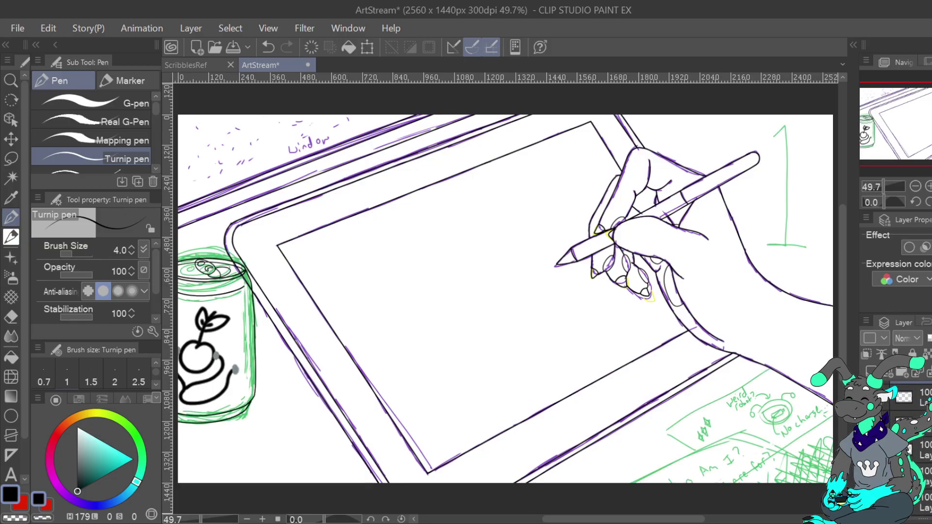
{"action": "scroll", "coordinate": [906, 425], "scroll_direction": "up", "scroll_amount": 3}
{"action": "left_click", "coordinate": [920, 461]}
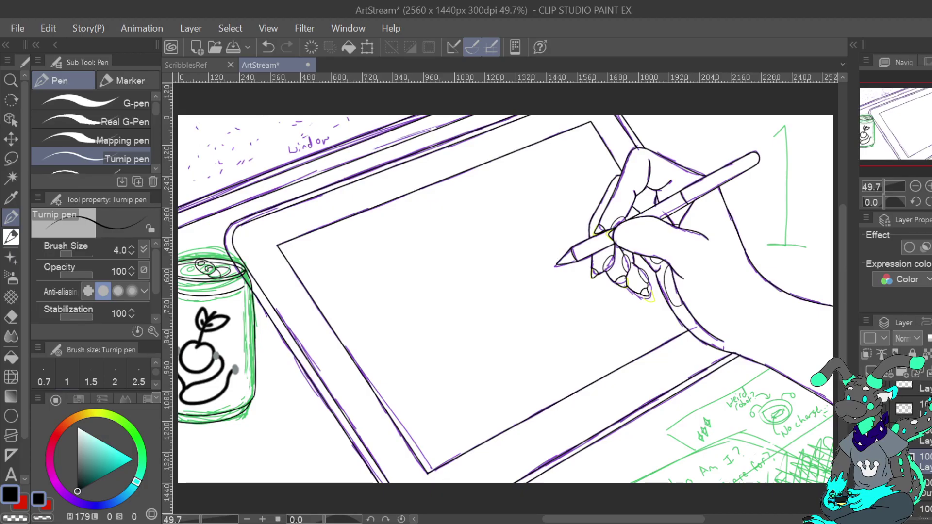
Set the Turnip pen's brush size to 5 for inking the sketched notes in the canvas's lower-right corner
{"action": "left_click", "coordinate": [929, 186]}
{"action": "left_click", "coordinate": [928, 186]}
{"action": "left_click", "coordinate": [929, 186]}
{"action": "left_click", "coordinate": [928, 186]}
{"action": "left_click_drag", "start_coordinate": [876, 141], "coordinate": [871, 115]}
{"action": "left_click", "coordinate": [14, 517]}
{"action": "left_click", "coordinate": [131, 247]}
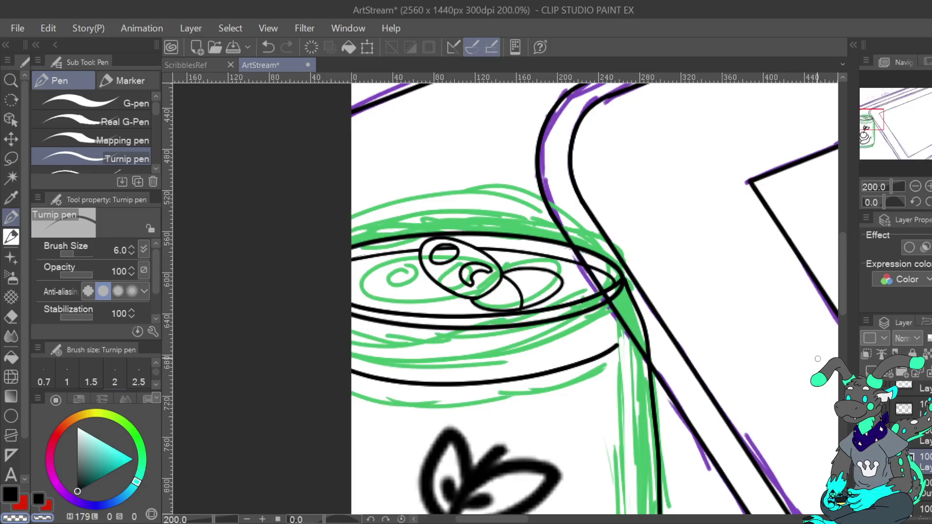
{"action": "mouse_move", "coordinate": [874, 123]}
{"action": "left_mouse_down"}
{"action": "mouse_move", "coordinate": [931, 131]}
{"action": "mouse_move", "coordinate": [931, 144]}
{"action": "left_mouse_up"}
{"action": "left_click", "coordinate": [916, 186]}
{"action": "left_click_drag", "start_coordinate": [305, 335], "coordinate": [348, 326]}
{"action": "left_click", "coordinate": [131, 253]}
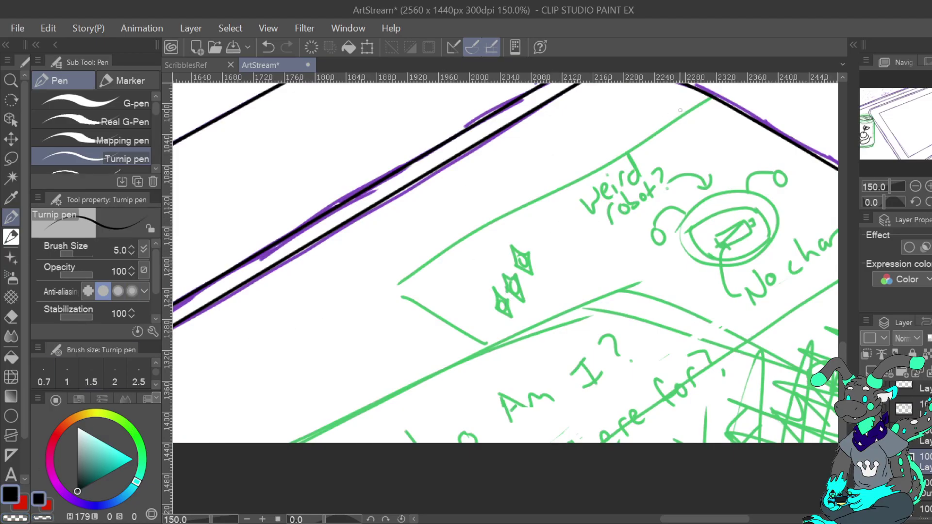
Try to ink the upper note sheet's long edge and short side over the green sketch, and undo the strokes
{"action": "left_click_drag", "start_coordinate": [711, 96], "coordinate": [453, 238]}
{"action": "mouse_move", "coordinate": [405, 272]}
{"action": "left_mouse_down"}
{"action": "mouse_move", "coordinate": [388, 288]}
{"action": "mouse_move", "coordinate": [505, 346]}
{"action": "left_mouse_up"}
{"action": "left_click", "coordinate": [269, 50]}
{"action": "mouse_move", "coordinate": [491, 347]}
{"action": "left_mouse_down"}
{"action": "mouse_move", "coordinate": [412, 316]}
{"action": "mouse_move", "coordinate": [394, 286]}
{"action": "left_mouse_up"}
{"action": "left_click_drag", "start_coordinate": [447, 254], "coordinate": [713, 96]}
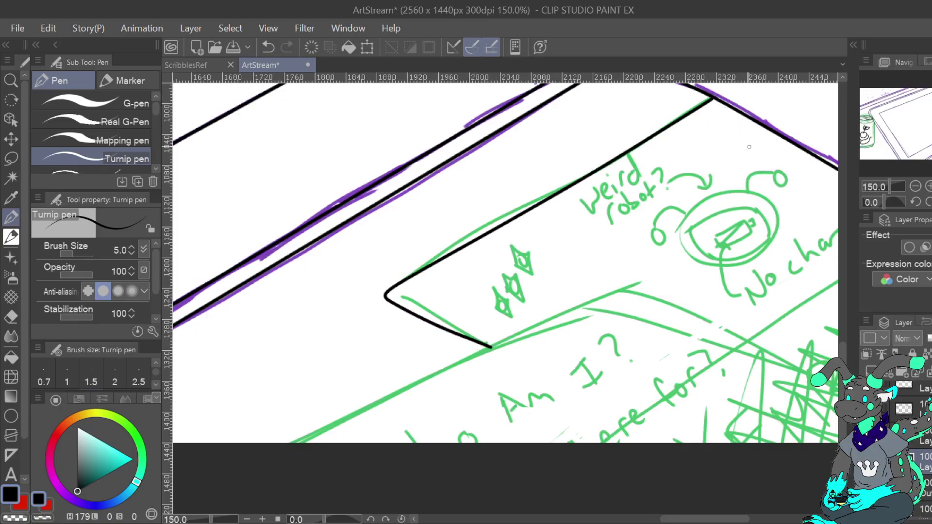
{"action": "left_click", "coordinate": [268, 47]}
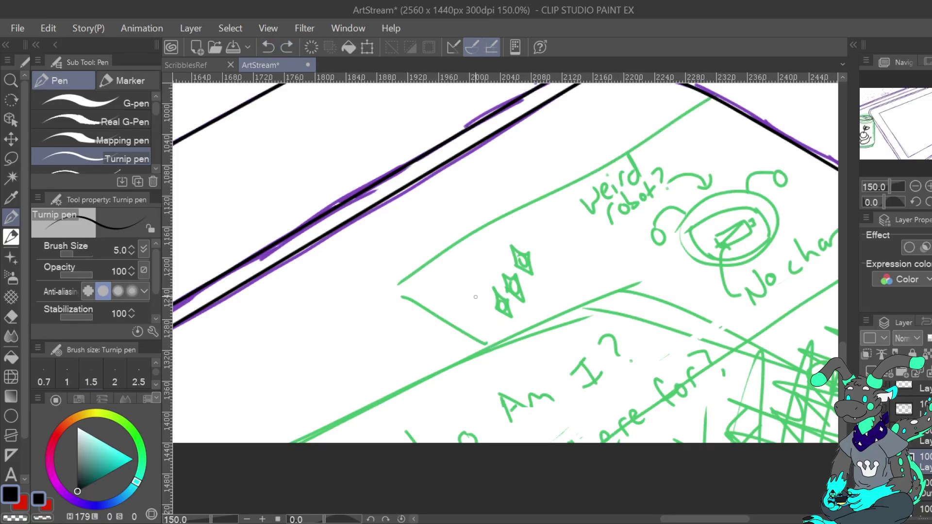
Ink the upper note sheet's two straight edges with a sharp corner, and the lower sheet's top edge rising to a rounded peak
{"action": "mouse_move", "coordinate": [492, 348]}
{"action": "left_mouse_down"}
{"action": "mouse_move", "coordinate": [394, 290]}
{"action": "mouse_move", "coordinate": [717, 97]}
{"action": "left_mouse_up"}
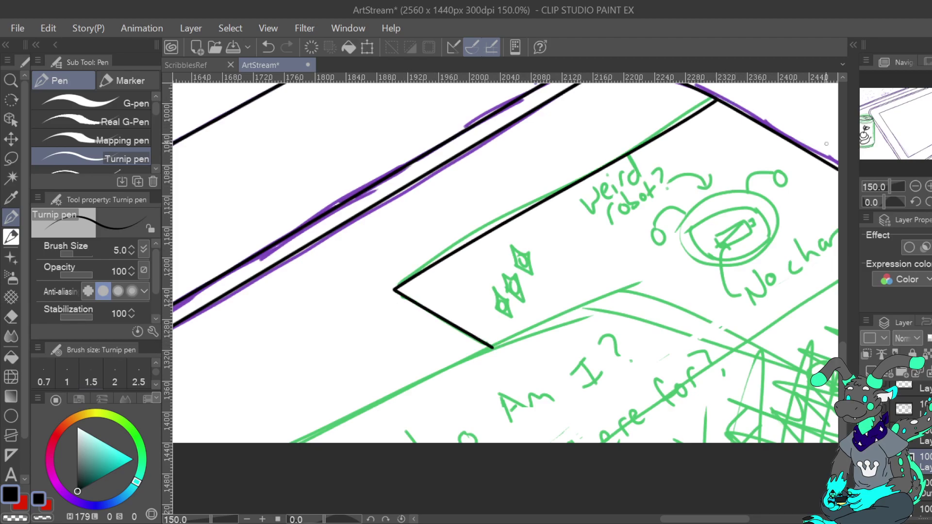
{"action": "left_click_drag", "start_coordinate": [287, 443], "coordinate": [491, 346]}
{"action": "key", "text": "ctrl+z"}
{"action": "mouse_move", "coordinate": [289, 443]}
{"action": "left_mouse_down"}
{"action": "mouse_move", "coordinate": [625, 284]}
{"action": "mouse_move", "coordinate": [687, 300]}
{"action": "mouse_move", "coordinate": [756, 338]}
{"action": "left_mouse_up"}
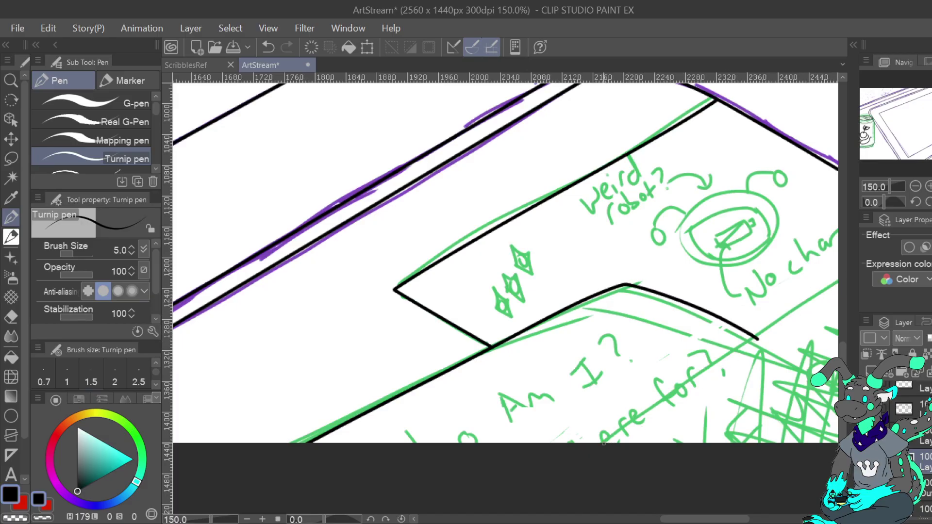
Ink the long straight diagonal edge below the notes, from the canvas's bottom edge up to its right edge
{"action": "left_click_drag", "start_coordinate": [586, 449], "coordinate": [856, 280]}
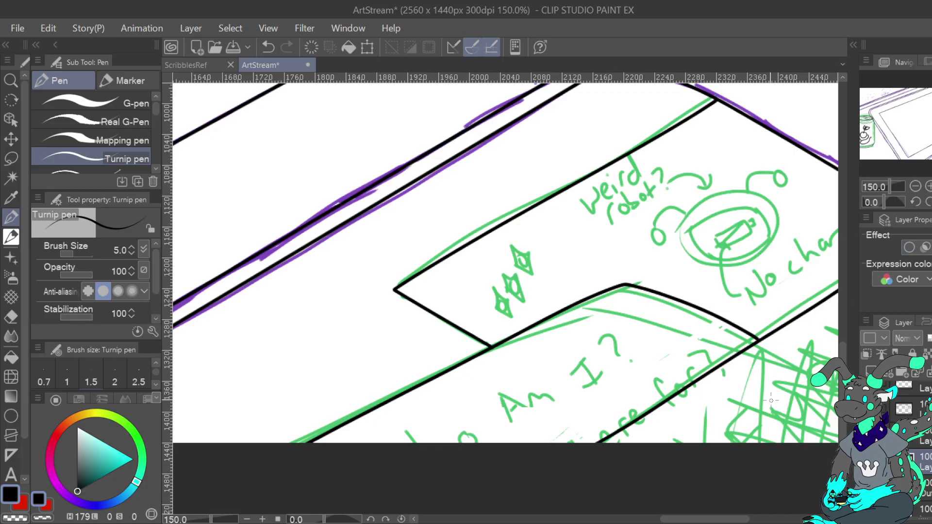
{"action": "key", "text": "ctrl+0"}
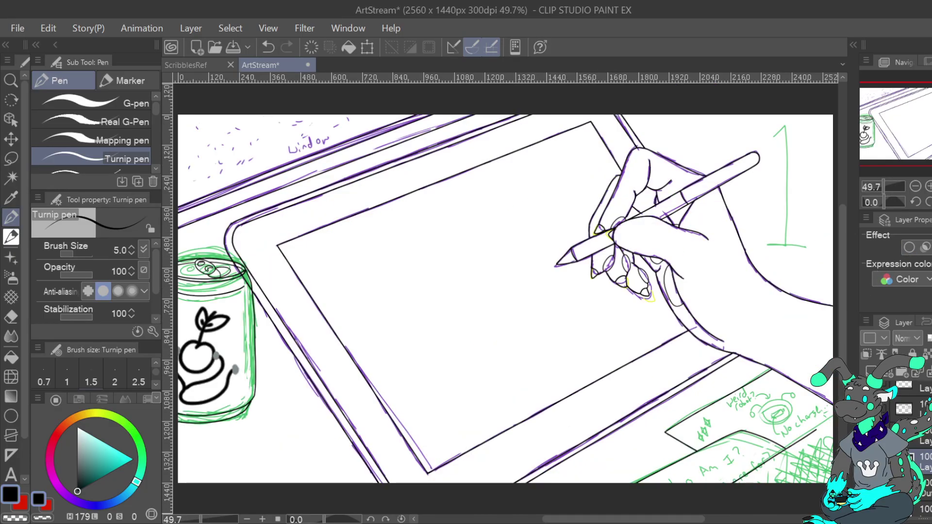
{"action": "left_click_drag", "start_coordinate": [905, 123], "coordinate": [929, 146]}
{"action": "left_click", "coordinate": [928, 186]}
{"action": "left_click", "coordinate": [928, 185]}
{"action": "key", "text": "ctrl+plus"}
{"action": "key", "text": "ctrl+plus"}
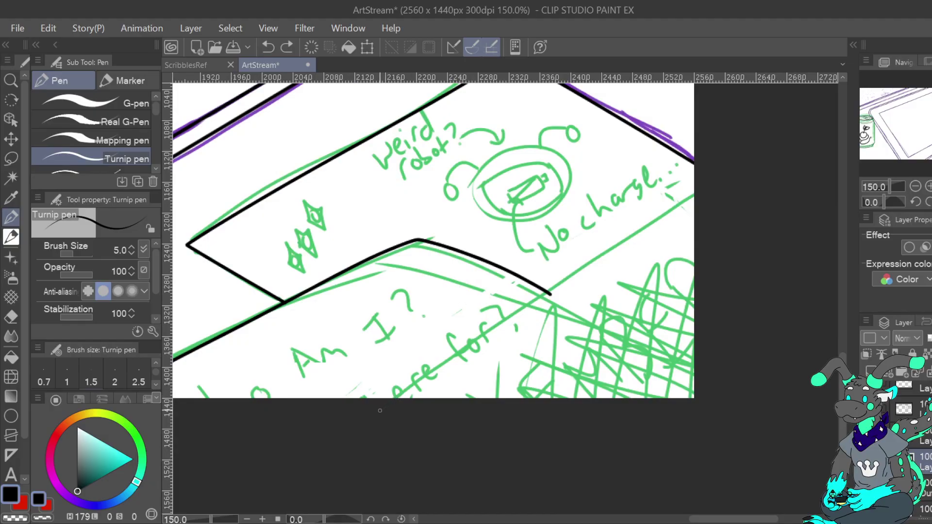
{"action": "left_click_drag", "start_coordinate": [421, 381], "coordinate": [748, 172]}
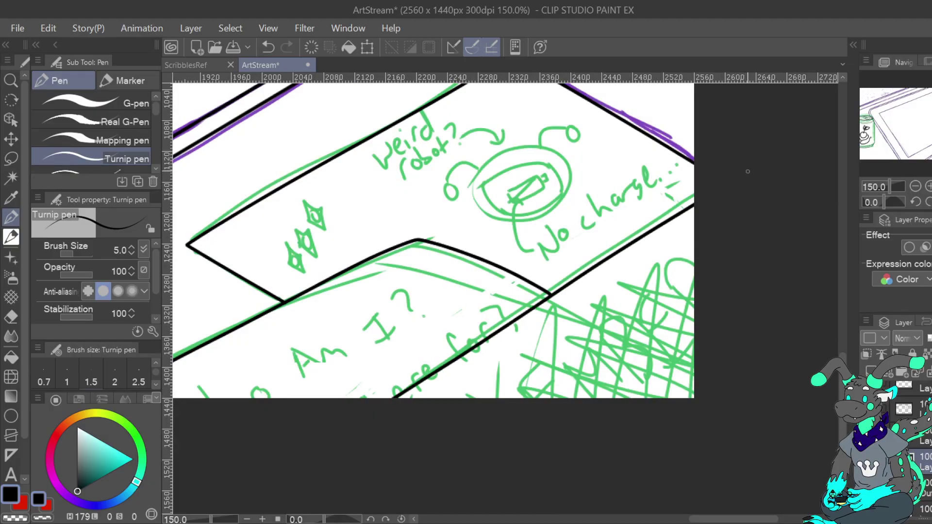
{"action": "key", "text": "ctrl+0"}
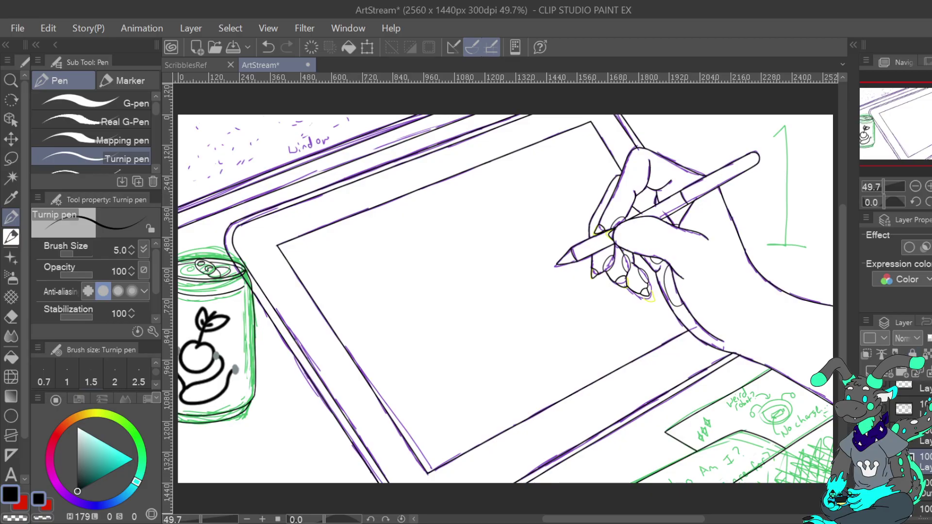
Lower the opacity of the can's fruit logo layer so it shows as a faded guide, and select the ink layer
{"action": "left_click", "coordinate": [925, 438]}
{"action": "left_click_drag", "start_coordinate": [927, 128], "coordinate": [931, 156]}
{"action": "left_click", "coordinate": [928, 186]}
{"action": "left_click", "coordinate": [928, 187]}
{"action": "left_click", "coordinate": [929, 187]}
{"action": "left_click", "coordinate": [915, 202]}
{"action": "left_click", "coordinate": [915, 201]}
{"action": "left_click", "coordinate": [915, 202]}
{"action": "left_click", "coordinate": [928, 202]}
{"action": "left_click", "coordinate": [928, 201]}
{"action": "left_click", "coordinate": [929, 202]}
{"action": "left_click", "coordinate": [929, 202]}
{"action": "left_click_drag", "start_coordinate": [887, 148], "coordinate": [868, 135]}
{"action": "left_click", "coordinate": [925, 487]}
{"action": "left_click_drag", "start_coordinate": [931, 338], "coordinate": [929, 339]}
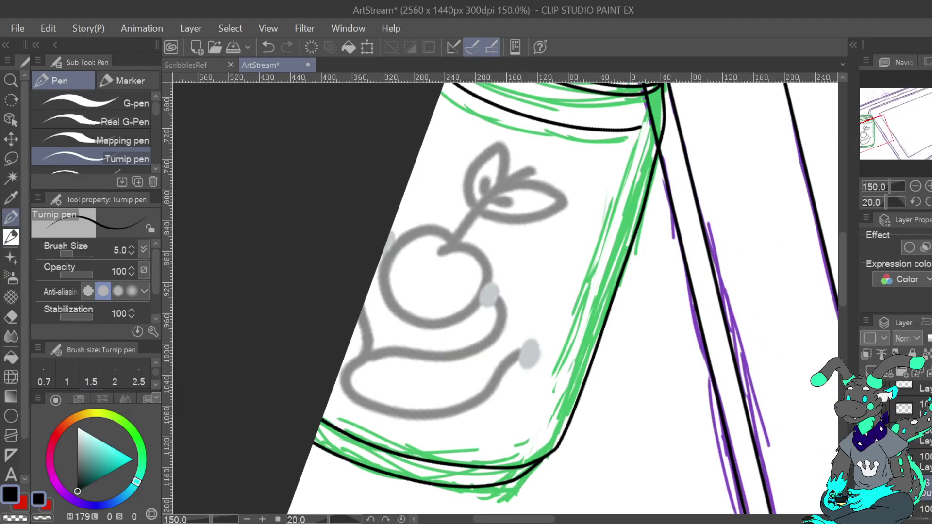
{"action": "left_click", "coordinate": [924, 439]}
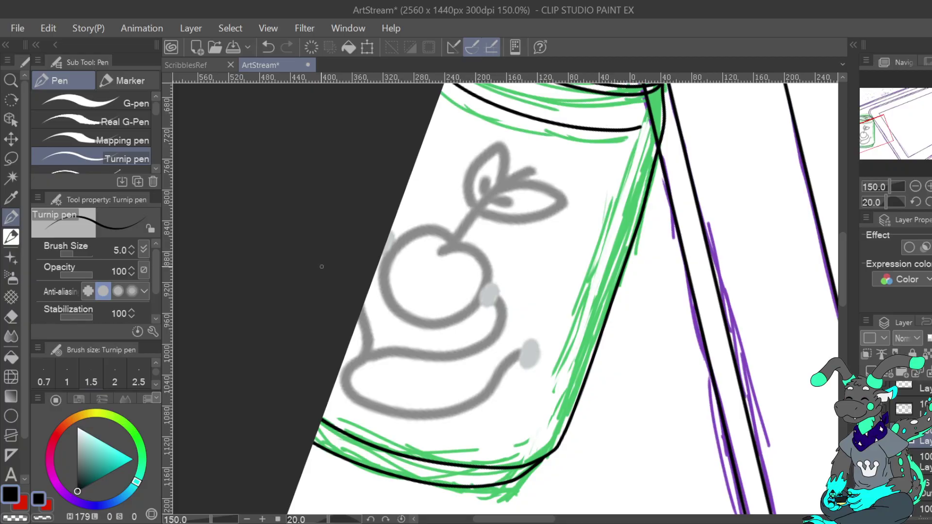
Try to ink the logo's fruit outline and double-lined stem over the faded guide, and undo all of it
{"action": "mouse_move", "coordinate": [441, 251]}
{"action": "left_mouse_down"}
{"action": "mouse_move", "coordinate": [478, 250]}
{"action": "mouse_move", "coordinate": [489, 268]}
{"action": "mouse_move", "coordinate": [467, 312]}
{"action": "mouse_move", "coordinate": [423, 326]}
{"action": "mouse_move", "coordinate": [388, 305]}
{"action": "mouse_move", "coordinate": [381, 268]}
{"action": "mouse_move", "coordinate": [393, 247]}
{"action": "mouse_move", "coordinate": [430, 229]}
{"action": "mouse_move", "coordinate": [455, 246]}
{"action": "mouse_move", "coordinate": [479, 209]}
{"action": "mouse_move", "coordinate": [531, 171]}
{"action": "left_mouse_up"}
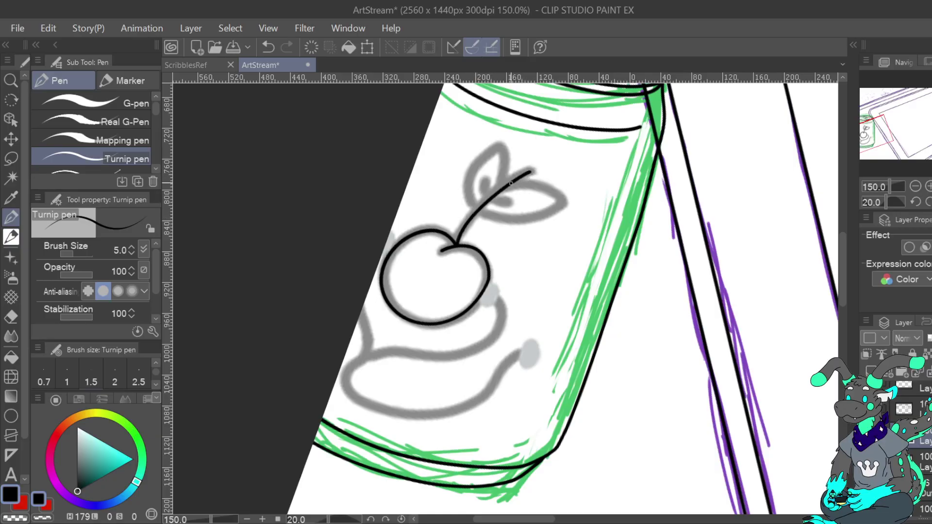
{"action": "mouse_move", "coordinate": [455, 242]}
{"action": "left_mouse_down"}
{"action": "mouse_move", "coordinate": [478, 204]}
{"action": "mouse_move", "coordinate": [532, 170]}
{"action": "left_mouse_up"}
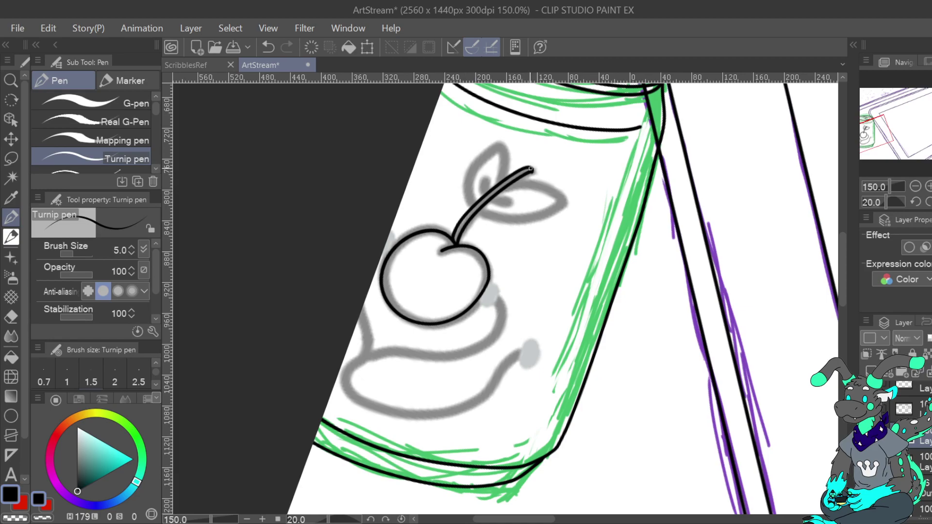
{"action": "left_click", "coordinate": [262, 52]}
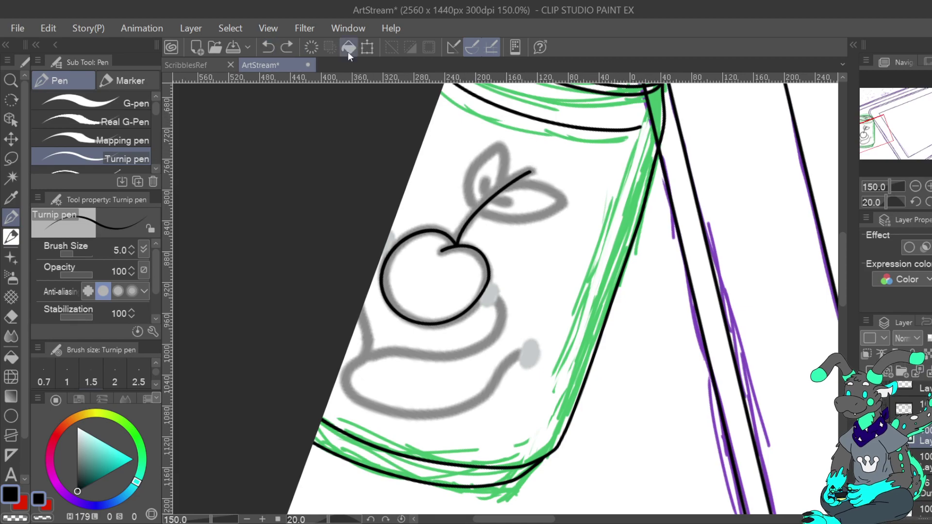
{"action": "mouse_move", "coordinate": [531, 171]}
{"action": "left_mouse_down"}
{"action": "mouse_move", "coordinate": [479, 198]}
{"action": "mouse_move", "coordinate": [455, 242]}
{"action": "left_mouse_up"}
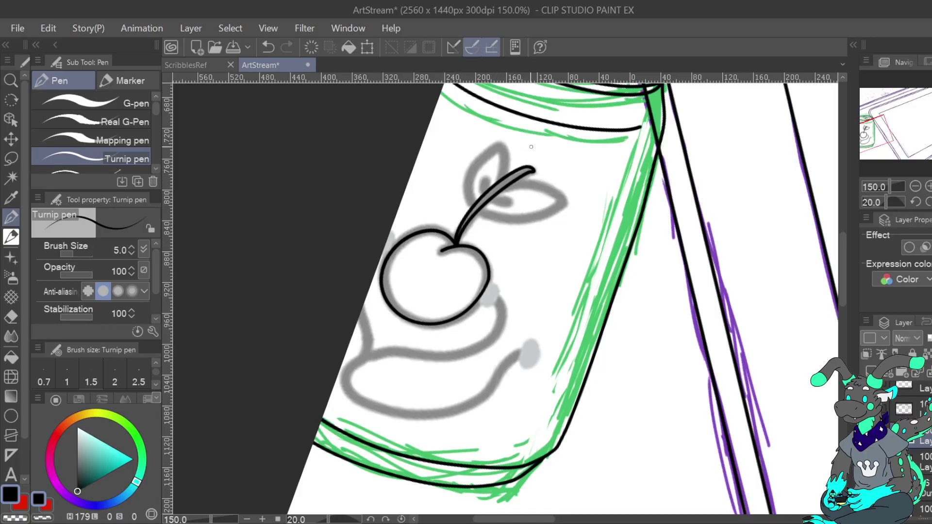
{"action": "left_click", "coordinate": [268, 47]}
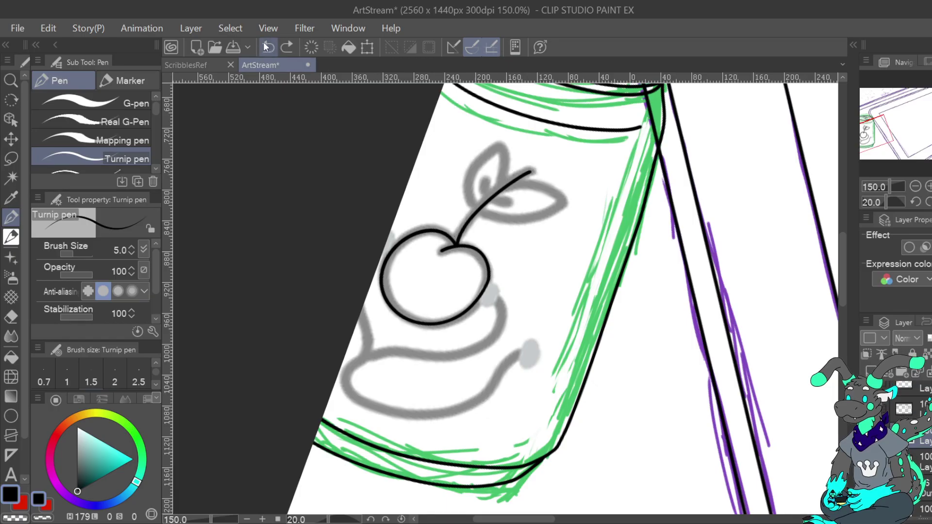
{"action": "left_click", "coordinate": [269, 47]}
{"action": "mouse_move", "coordinate": [456, 228]}
{"action": "left_mouse_down"}
{"action": "mouse_move", "coordinate": [495, 187]}
{"action": "mouse_move", "coordinate": [531, 170]}
{"action": "mouse_move", "coordinate": [474, 209]}
{"action": "mouse_move", "coordinate": [456, 243]}
{"action": "left_mouse_up"}
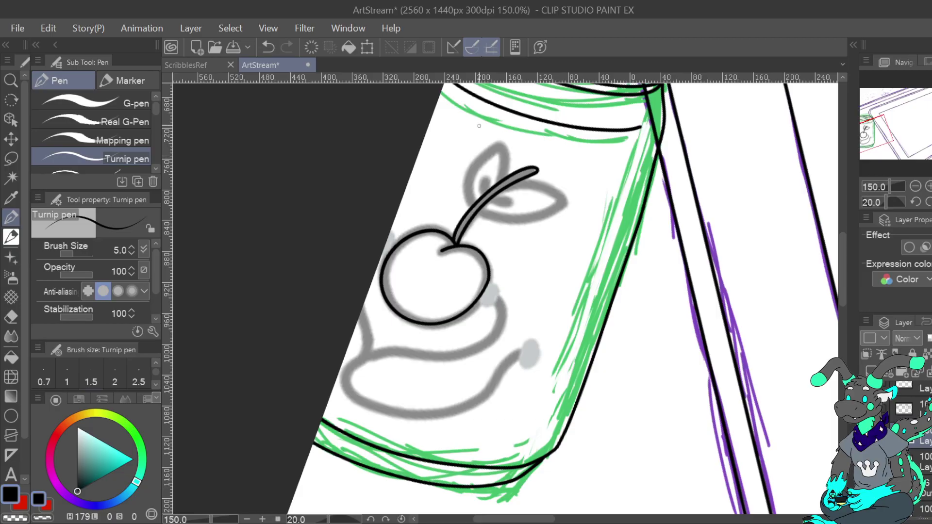
{"action": "key", "text": "ctrl+z"}
{"action": "key", "text": "ctrl+z"}
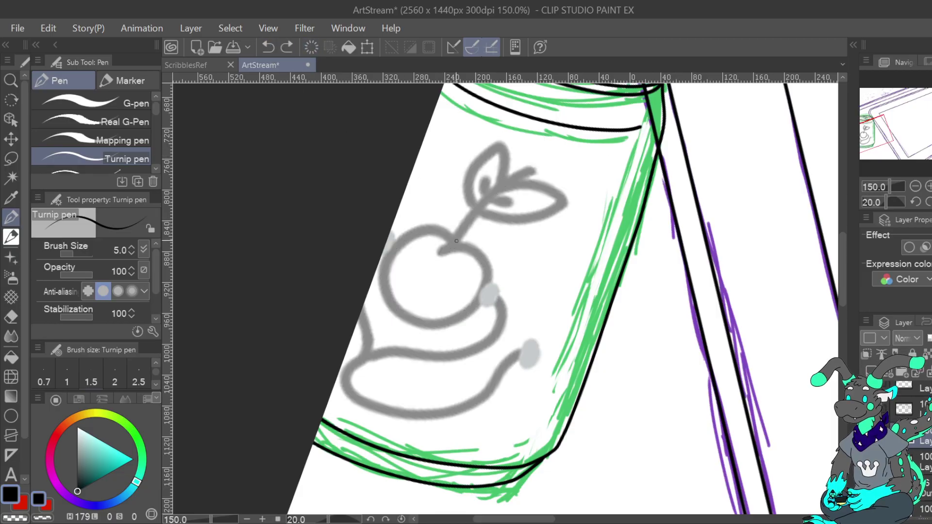
Ink the logo fruit's round outline along the guide's outer edge with a notch at the top, and add a double-lined stem
{"action": "mouse_move", "coordinate": [456, 239]}
{"action": "left_mouse_down"}
{"action": "mouse_move", "coordinate": [435, 225]}
{"action": "mouse_move", "coordinate": [408, 229]}
{"action": "mouse_move", "coordinate": [386, 253]}
{"action": "mouse_move", "coordinate": [393, 310]}
{"action": "mouse_move", "coordinate": [410, 324]}
{"action": "mouse_move", "coordinate": [451, 328]}
{"action": "mouse_move", "coordinate": [486, 300]}
{"action": "mouse_move", "coordinate": [489, 260]}
{"action": "mouse_move", "coordinate": [457, 241]}
{"action": "mouse_move", "coordinate": [446, 249]}
{"action": "left_mouse_up"}
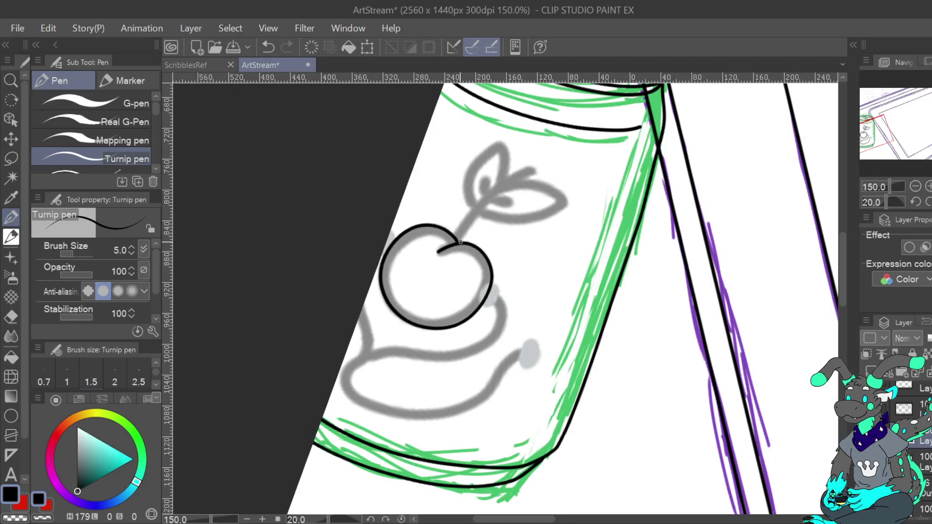
{"action": "mouse_move", "coordinate": [460, 238]}
{"action": "left_mouse_down"}
{"action": "mouse_move", "coordinate": [490, 194]}
{"action": "mouse_move", "coordinate": [532, 170]}
{"action": "left_mouse_up"}
{"action": "left_click", "coordinate": [268, 47]}
{"action": "mouse_move", "coordinate": [458, 241]}
{"action": "left_mouse_down"}
{"action": "mouse_move", "coordinate": [468, 214]}
{"action": "mouse_move", "coordinate": [518, 170]}
{"action": "mouse_move", "coordinate": [533, 170]}
{"action": "mouse_move", "coordinate": [465, 228]}
{"action": "mouse_move", "coordinate": [457, 249]}
{"action": "left_mouse_up"}
Ink the two pointed leaves on either side of the stem, with small vein marks inside them
{"action": "mouse_move", "coordinate": [506, 176]}
{"action": "left_mouse_down"}
{"action": "mouse_move", "coordinate": [506, 150]}
{"action": "mouse_move", "coordinate": [486, 147]}
{"action": "mouse_move", "coordinate": [466, 180]}
{"action": "mouse_move", "coordinate": [472, 206]}
{"action": "mouse_move", "coordinate": [467, 186]}
{"action": "mouse_move", "coordinate": [501, 142]}
{"action": "mouse_move", "coordinate": [506, 181]}
{"action": "left_mouse_up"}
{"action": "key", "text": "ctrl+z"}
{"action": "mouse_move", "coordinate": [479, 212]}
{"action": "left_mouse_down"}
{"action": "mouse_move", "coordinate": [524, 220]}
{"action": "mouse_move", "coordinate": [565, 202]}
{"action": "mouse_move", "coordinate": [523, 185]}
{"action": "mouse_move", "coordinate": [485, 194]}
{"action": "mouse_move", "coordinate": [490, 182]}
{"action": "left_mouse_up"}
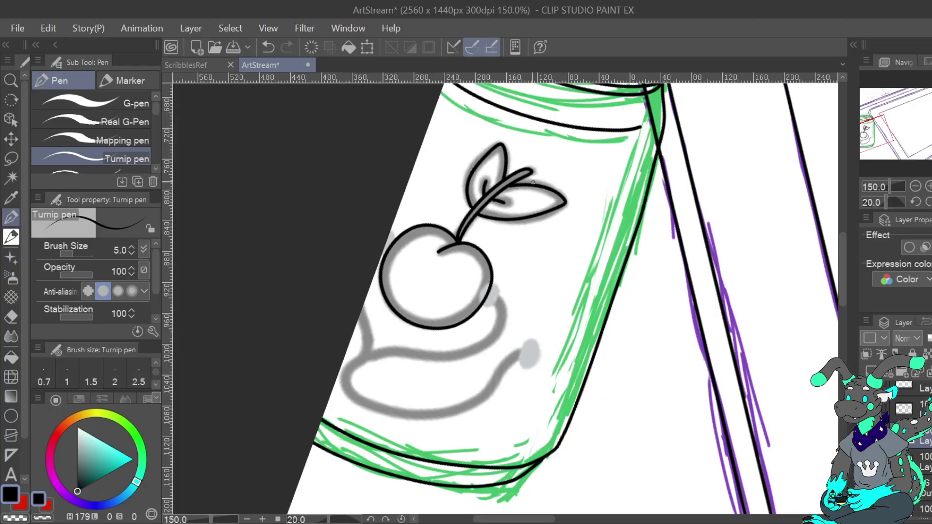
{"action": "key", "text": "ctrl+z"}
{"action": "left_click_drag", "start_coordinate": [502, 201], "coordinate": [505, 201]}
Set the pen size to 4 and ink small ovals over the guide spots on the fruit's lower right and upper left edges
{"action": "left_click_drag", "start_coordinate": [501, 297], "coordinate": [570, 194]}
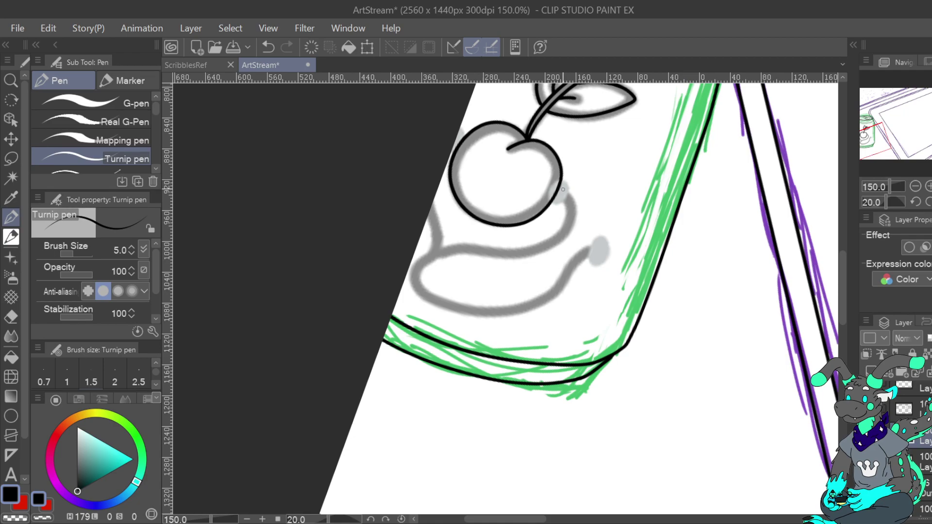
{"action": "left_click", "coordinate": [132, 252]}
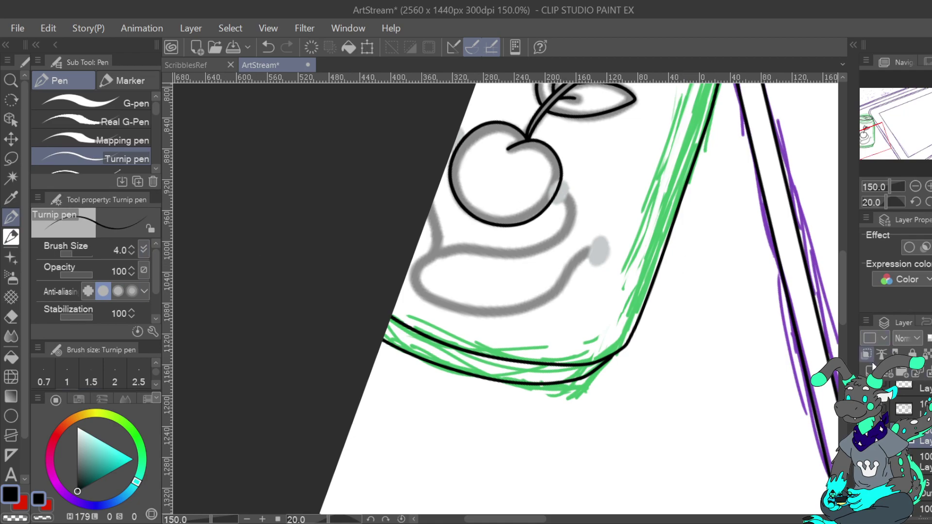
{"action": "mouse_move", "coordinate": [564, 180]}
{"action": "left_mouse_down"}
{"action": "mouse_move", "coordinate": [548, 196]}
{"action": "mouse_move", "coordinate": [561, 204]}
{"action": "mouse_move", "coordinate": [568, 184]}
{"action": "mouse_move", "coordinate": [552, 180]}
{"action": "mouse_move", "coordinate": [546, 190]}
{"action": "mouse_move", "coordinate": [559, 204]}
{"action": "mouse_move", "coordinate": [562, 176]}
{"action": "left_mouse_up"}
{"action": "left_click", "coordinate": [268, 47]}
{"action": "key", "text": "ctrl+z"}
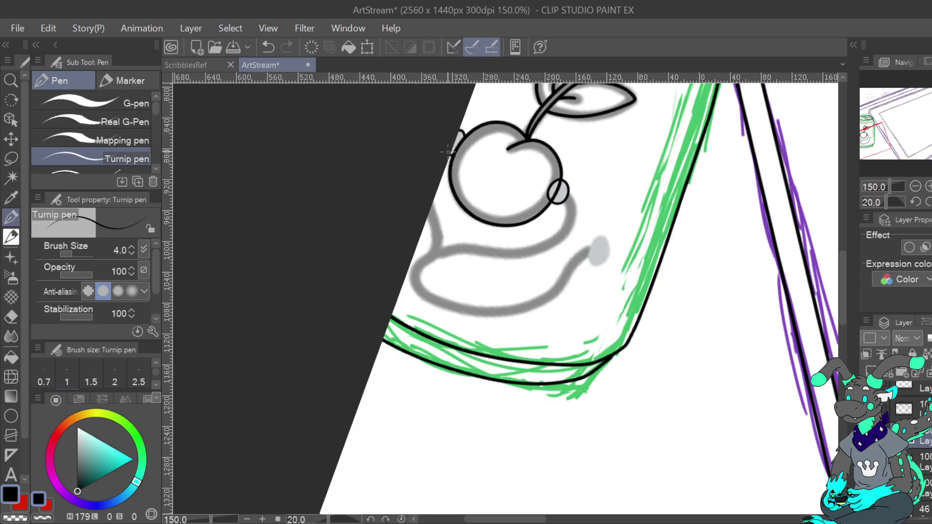
{"action": "key", "text": "ctrl+z"}
{"action": "key", "text": "ctrl+z"}
{"action": "mouse_move", "coordinate": [550, 189]}
{"action": "left_mouse_down"}
{"action": "mouse_move", "coordinate": [551, 203]}
{"action": "mouse_move", "coordinate": [563, 204]}
{"action": "mouse_move", "coordinate": [562, 182]}
{"action": "left_mouse_up"}
{"action": "left_click_drag", "start_coordinate": [464, 137], "coordinate": [446, 151]}
{"action": "left_click", "coordinate": [278, 45]}
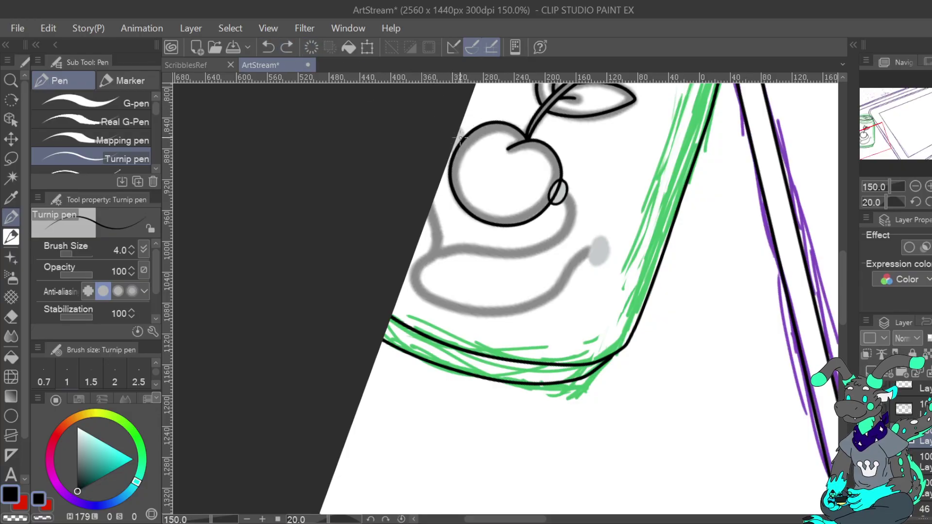
{"action": "left_click_drag", "start_coordinate": [453, 151], "coordinate": [449, 159]}
Erase the fruit outline inside the small lower right oval on the fruit's line layer, using the transparent pen at size 5
{"action": "left_click", "coordinate": [920, 461]}
{"action": "left_click", "coordinate": [131, 247]}
{"action": "left_click", "coordinate": [268, 47]}
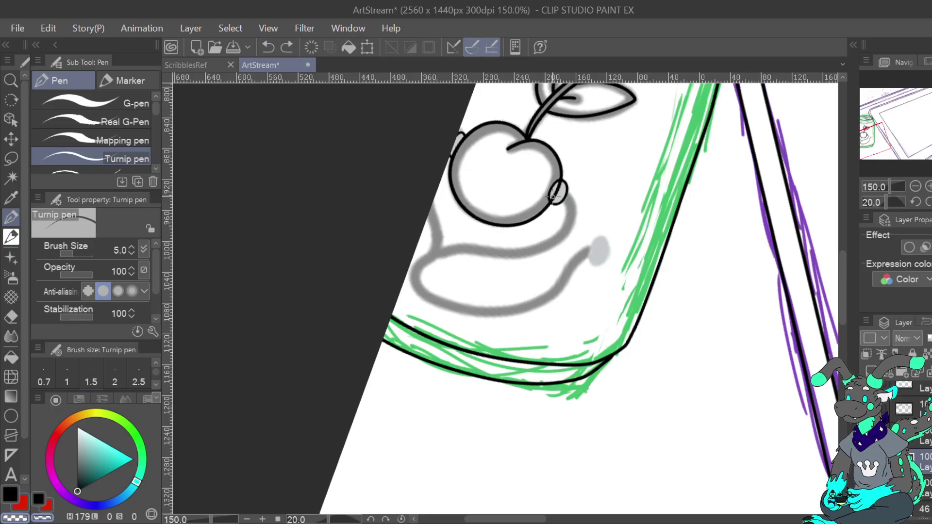
{"action": "left_click_drag", "start_coordinate": [552, 194], "coordinate": [554, 201]}
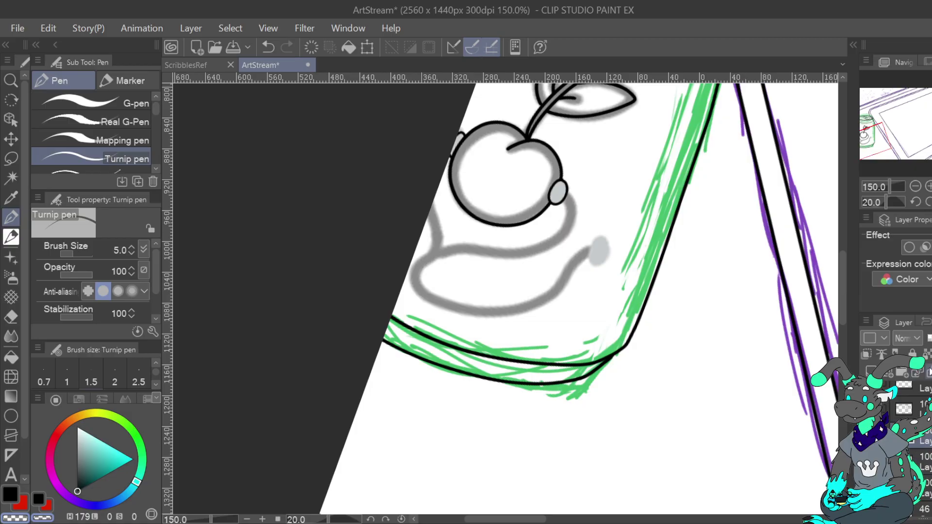
{"action": "key", "text": "c"}
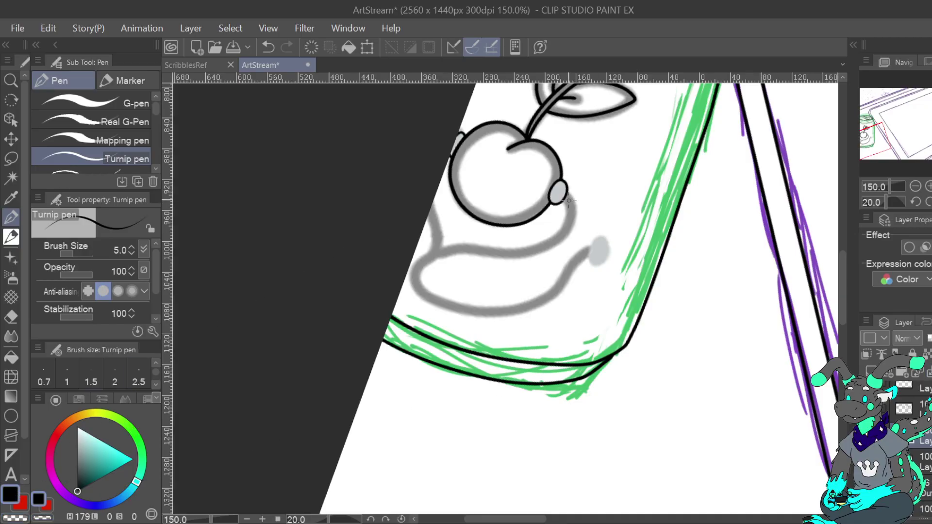
Ink both edges of the logo's curving tube, from the fruit's right oval past the fork near the canvas edge to its free end
{"action": "left_click_drag", "start_coordinate": [564, 201], "coordinate": [556, 237]}
{"action": "mouse_move", "coordinate": [511, 249]}
{"action": "left_mouse_down"}
{"action": "mouse_move", "coordinate": [445, 248]}
{"action": "mouse_move", "coordinate": [550, 241]}
{"action": "mouse_move", "coordinate": [565, 230]}
{"action": "mouse_move", "coordinate": [570, 195]}
{"action": "left_mouse_up"}
{"action": "key", "text": "ctrl+z"}
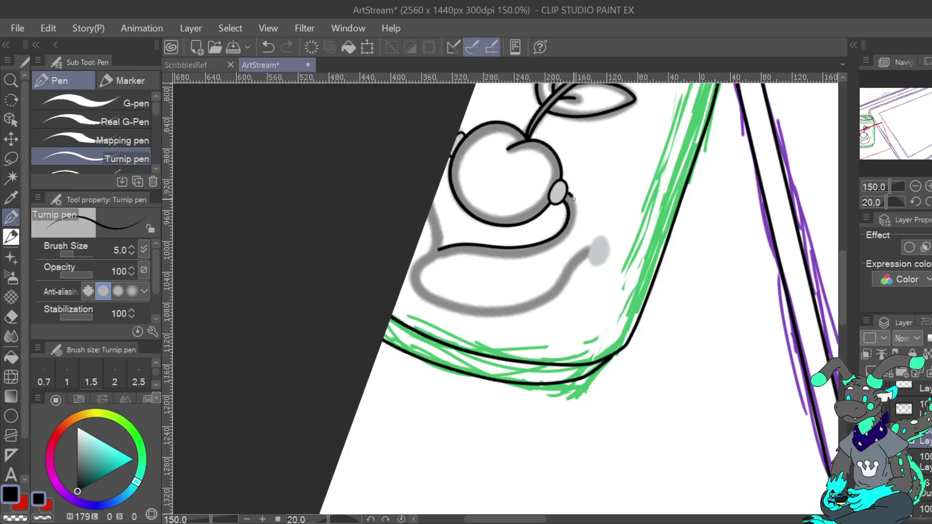
{"action": "mouse_move", "coordinate": [548, 249]}
{"action": "left_mouse_down"}
{"action": "mouse_move", "coordinate": [446, 254]}
{"action": "mouse_move", "coordinate": [424, 266]}
{"action": "mouse_move", "coordinate": [421, 283]}
{"action": "mouse_move", "coordinate": [449, 301]}
{"action": "mouse_move", "coordinate": [501, 309]}
{"action": "mouse_move", "coordinate": [547, 293]}
{"action": "mouse_move", "coordinate": [587, 245]}
{"action": "left_mouse_up"}
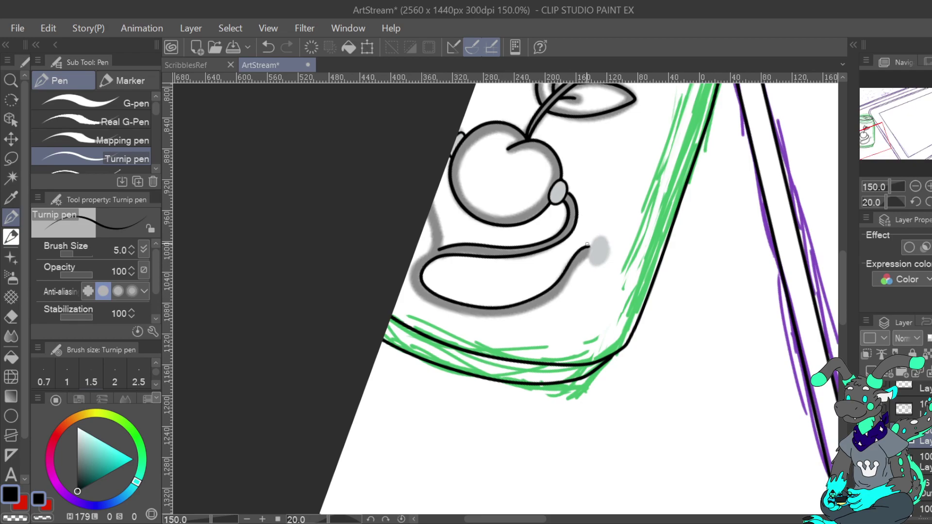
{"action": "left_click_drag", "start_coordinate": [440, 248], "coordinate": [435, 210]}
{"action": "mouse_move", "coordinate": [410, 275]}
{"action": "left_mouse_down"}
{"action": "mouse_move", "coordinate": [420, 296]}
{"action": "mouse_move", "coordinate": [466, 317]}
{"action": "mouse_move", "coordinate": [517, 315]}
{"action": "mouse_move", "coordinate": [566, 286]}
{"action": "mouse_move", "coordinate": [589, 254]}
{"action": "left_mouse_up"}
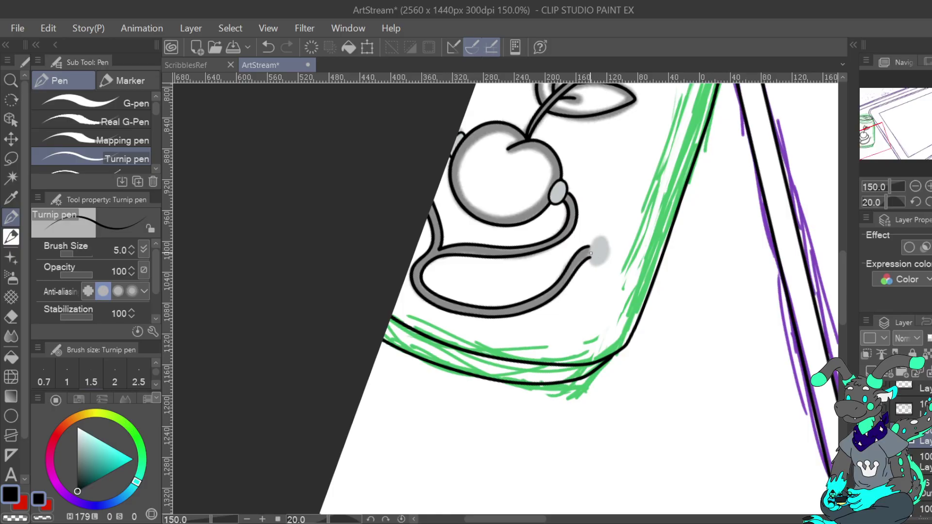
Ink an oval end piece with a smaller inner oval on the tube's free end, using pen size 4
{"action": "key", "text": "bracketleft"}
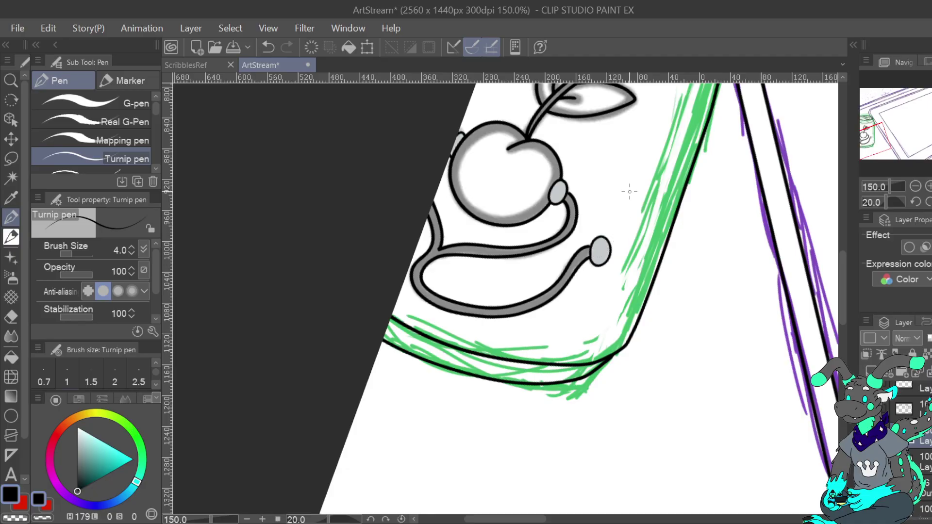
{"action": "key", "text": "ctrl+z"}
{"action": "key", "text": "ctrl+z"}
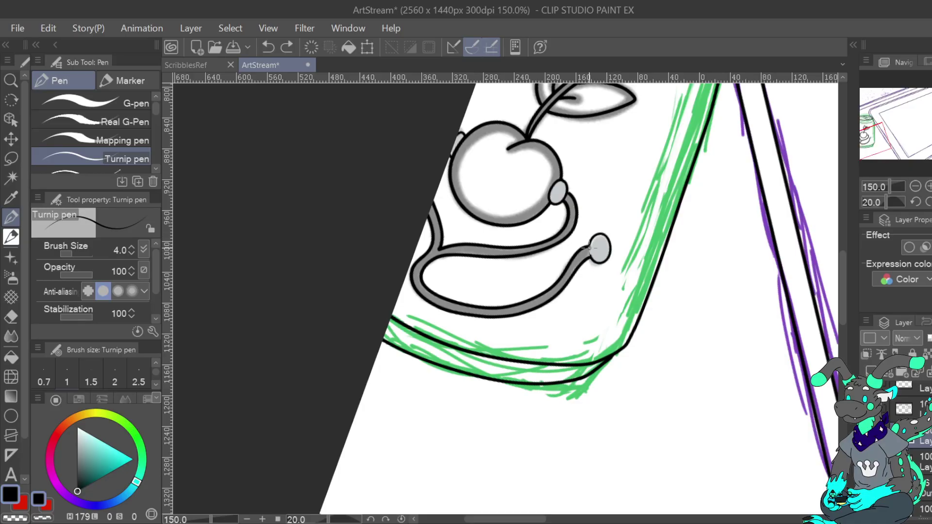
{"action": "left_click_drag", "start_coordinate": [599, 242], "coordinate": [598, 254]}
{"action": "left_click_drag", "start_coordinate": [598, 255], "coordinate": [600, 239]}
Examine the whole inked drawing and the sketched doodles and text on the note sheets up close
{"action": "key", "text": "ctrl+0"}
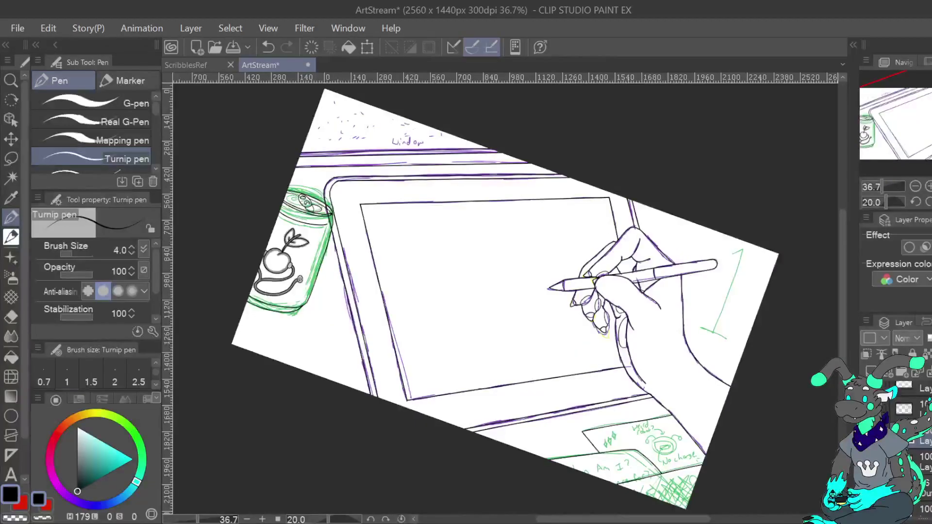
{"action": "key", "text": "ctrl+at"}
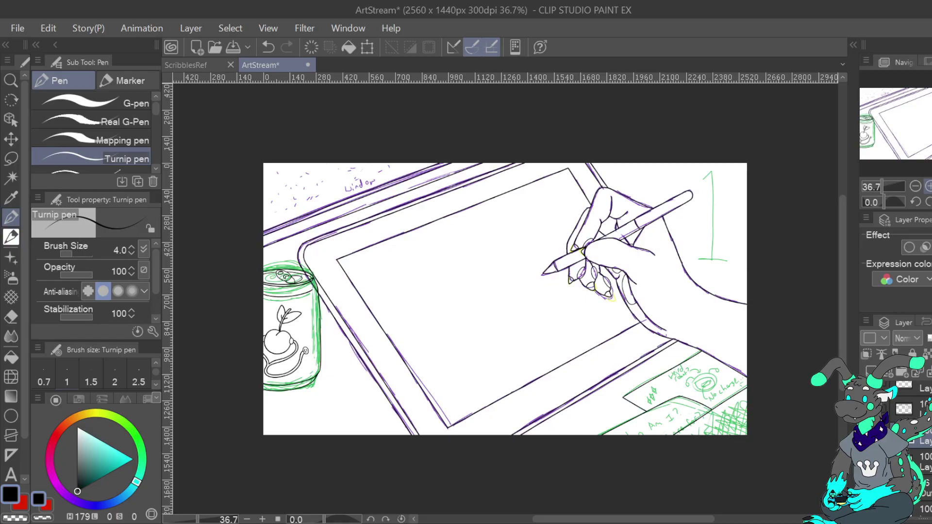
{"action": "left_click", "coordinate": [927, 202]}
{"action": "left_click", "coordinate": [927, 201]}
{"action": "left_click", "coordinate": [927, 201]}
{"action": "left_click", "coordinate": [927, 201]}
{"action": "left_click", "coordinate": [927, 201]}
{"action": "left_click", "coordinate": [927, 202]}
{"action": "left_click", "coordinate": [927, 201]}
{"action": "left_click_drag", "start_coordinate": [505, 340], "coordinate": [479, 235]}
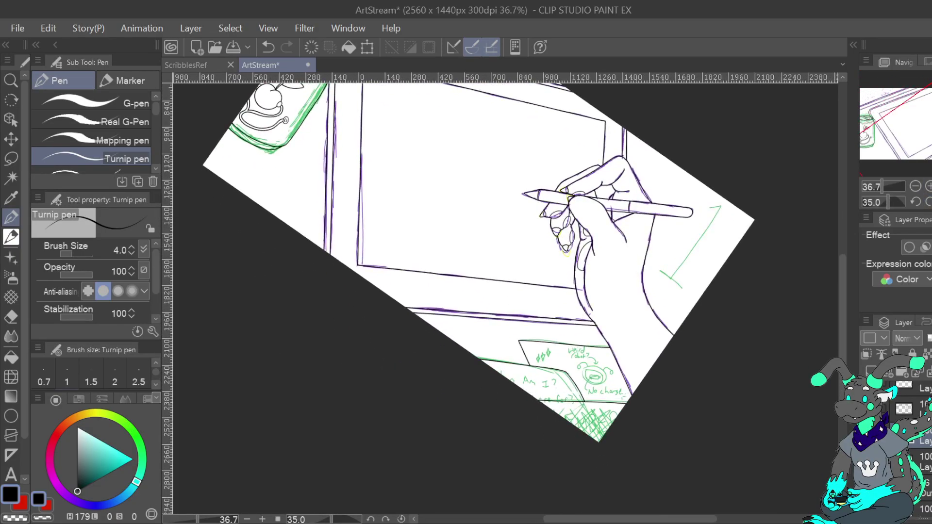
{"action": "left_click", "coordinate": [927, 186]}
{"action": "left_click", "coordinate": [927, 186]}
{"action": "left_click", "coordinate": [927, 186]}
{"action": "left_click", "coordinate": [926, 186]}
{"action": "mouse_move", "coordinate": [655, 437]}
{"action": "left_mouse_down"}
{"action": "mouse_move", "coordinate": [644, 351]}
{"action": "mouse_move", "coordinate": [333, 122]}
{"action": "mouse_move", "coordinate": [351, 155]}
{"action": "left_mouse_up"}
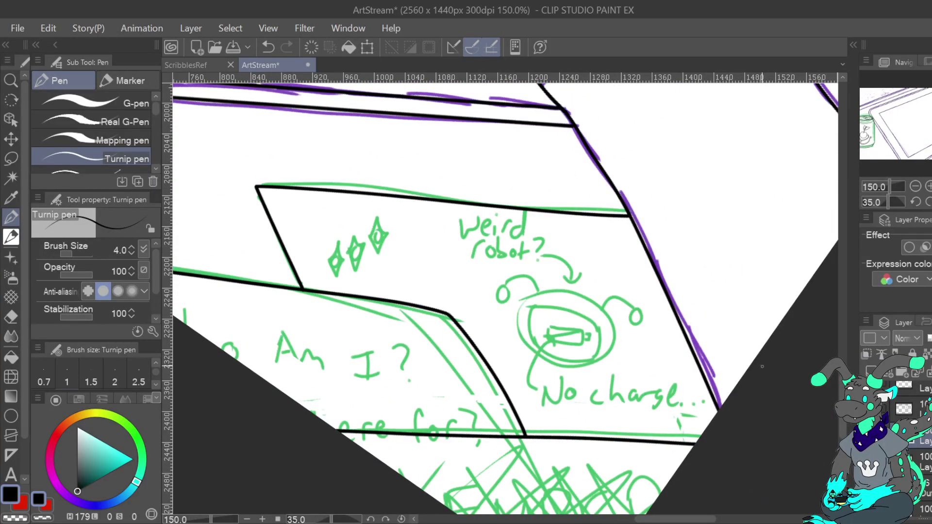
{"action": "key", "text": "ctrl+0"}
{"action": "key", "text": "ctrl+@"}
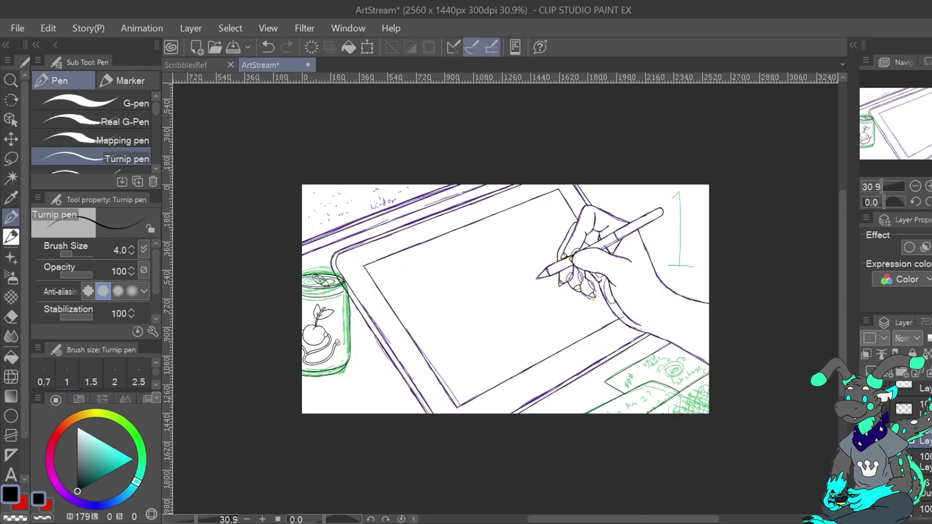
{"action": "key", "text": "ctrl+0"}
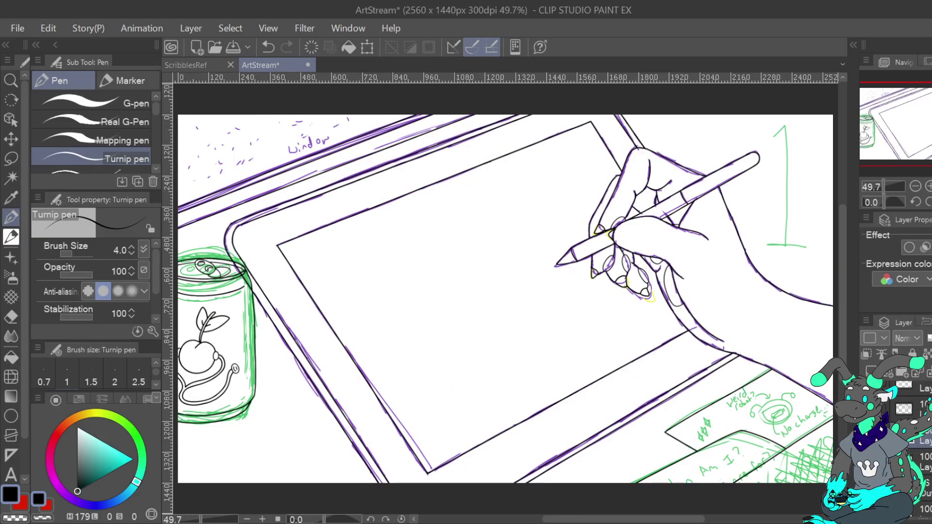
Show the coloured scribble characters on the tablet screen and hide the purple, yellow and green sketch layers
{"action": "scroll", "coordinate": [905, 446], "scroll_direction": "down", "scroll_amount": 3}
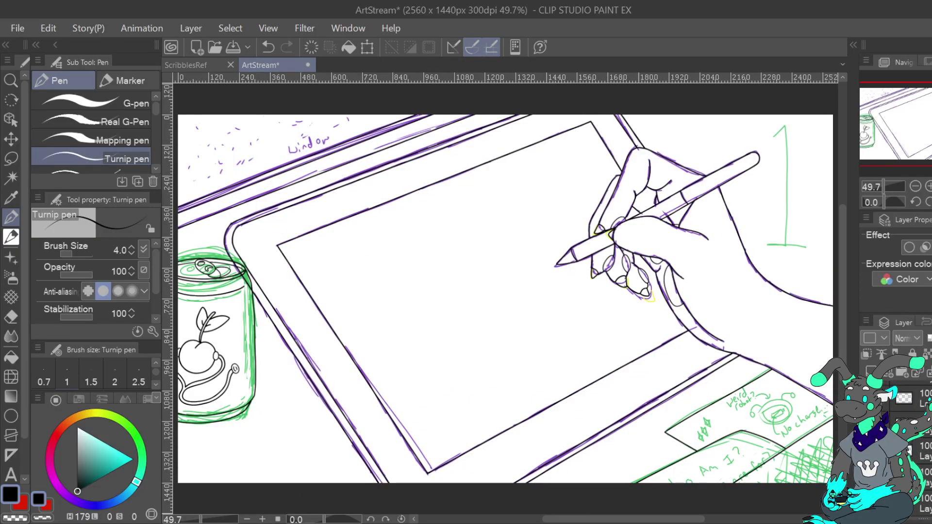
{"action": "key", "text": "ctrl+v"}
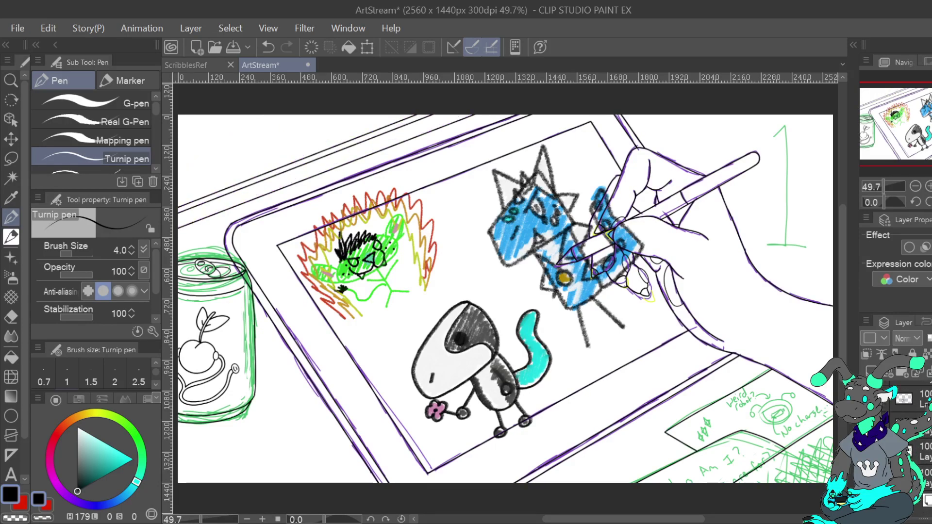
{"action": "scroll", "coordinate": [913, 437], "scroll_direction": "up", "scroll_amount": 2}
{"action": "scroll", "coordinate": [912, 437], "scroll_direction": "up", "scroll_amount": 3}
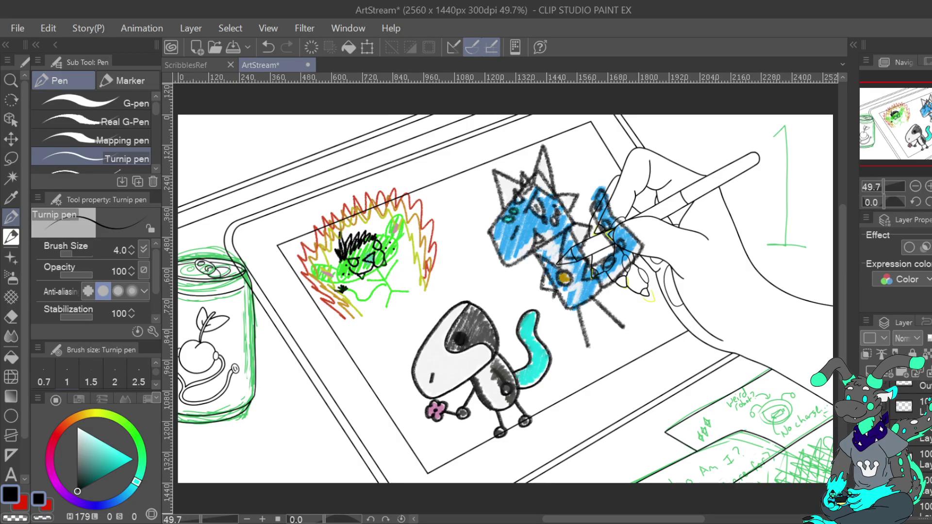
{"action": "scroll", "coordinate": [913, 437], "scroll_direction": "up", "scroll_amount": 3}
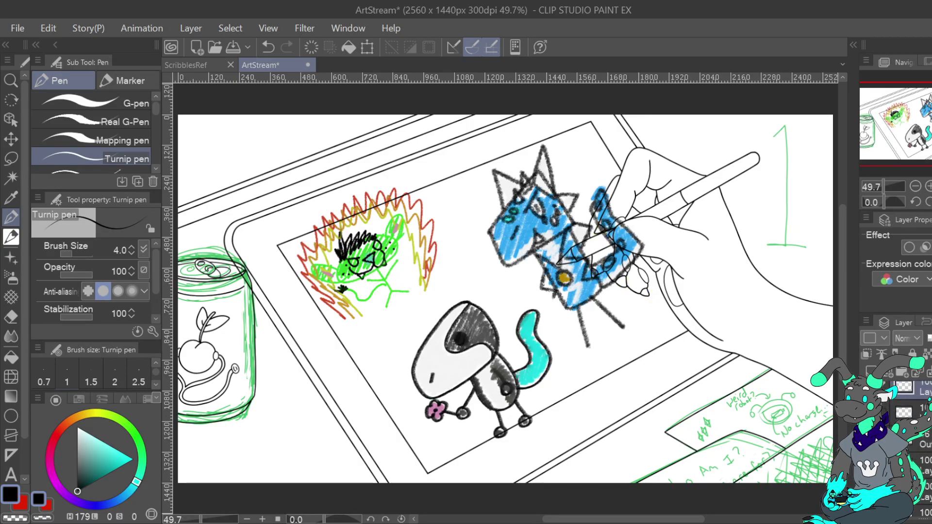
{"action": "key", "text": "Delete"}
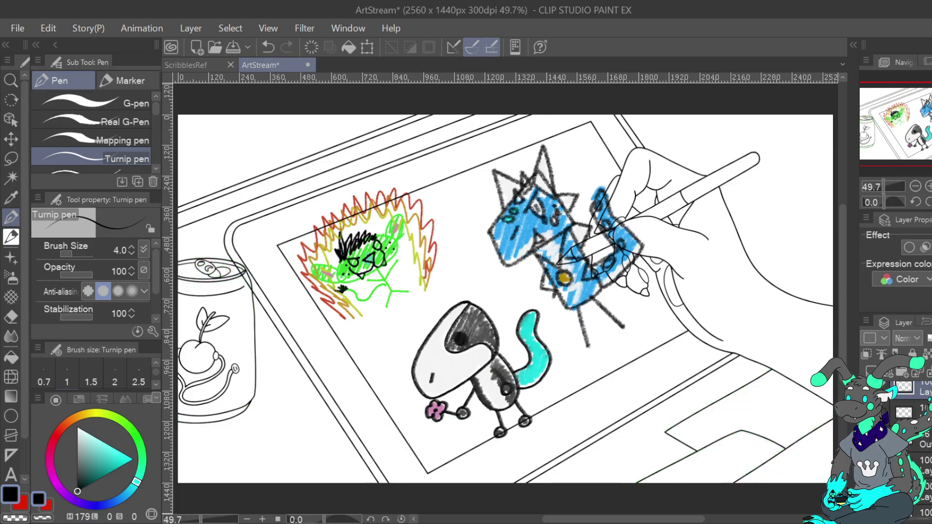
Toggle layer visibility to identify the tablet line art layer, and select it for editing
{"action": "key", "text": "ctrl+z"}
{"action": "key", "text": "ctrl+y"}
{"action": "left_click", "coordinate": [908, 412]}
{"action": "left_click", "coordinate": [866, 412]}
{"action": "left_click", "coordinate": [866, 412]}
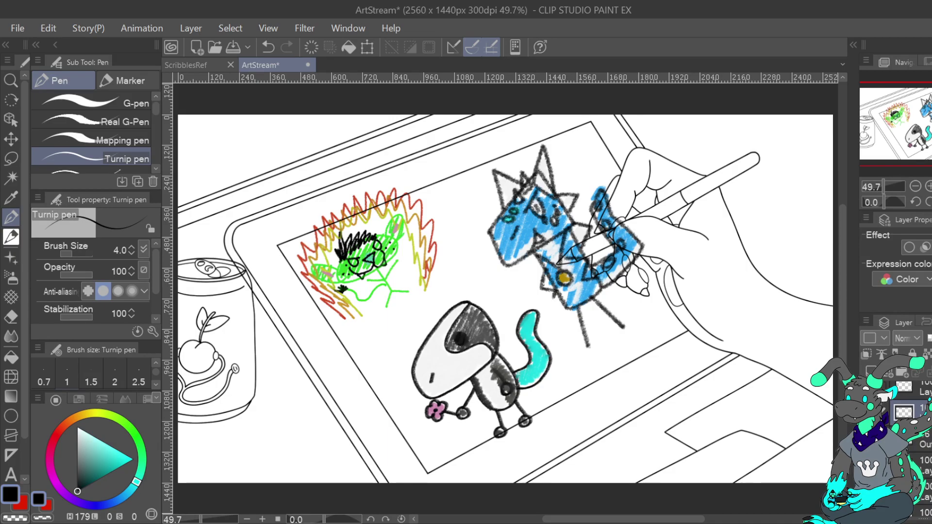
{"action": "scroll", "coordinate": [908, 437], "scroll_direction": "down", "scroll_amount": 5}
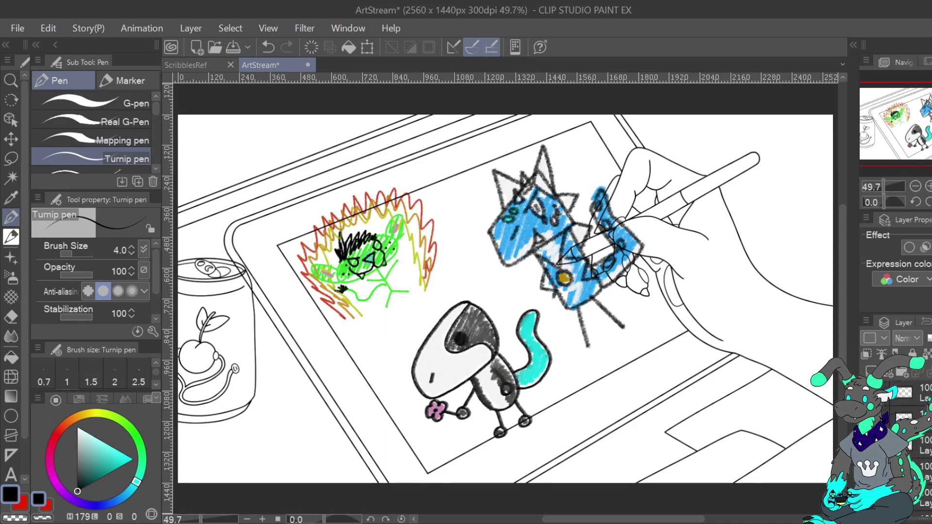
{"action": "scroll", "coordinate": [907, 437], "scroll_direction": "up", "scroll_amount": 4}
{"action": "left_click", "coordinate": [867, 418]}
{"action": "left_click", "coordinate": [867, 418]}
{"action": "left_click", "coordinate": [908, 418]}
Erase the tablet outline where it overlaps the can's rim, using the Turnip pen with transparent color at brush size 8
{"action": "key", "text": "c"}
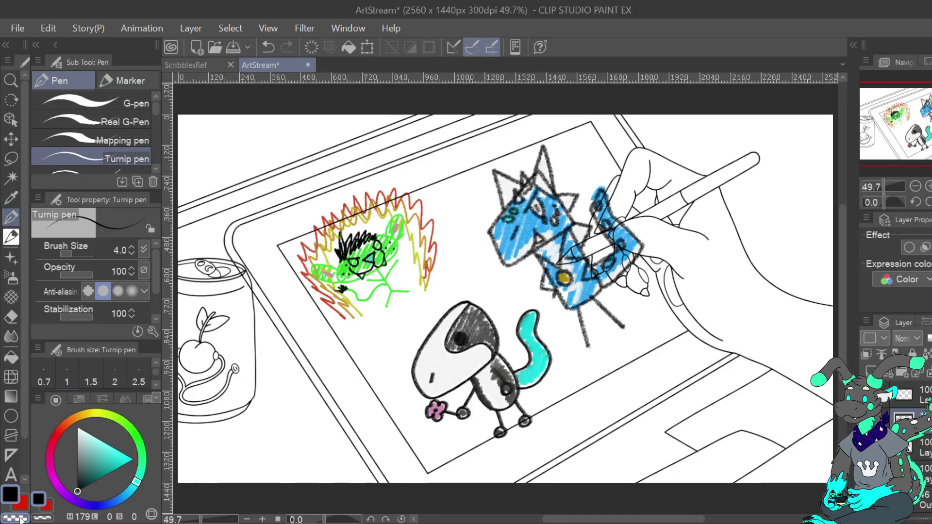
{"action": "left_click", "coordinate": [132, 246]}
{"action": "left_click", "coordinate": [131, 247]}
{"action": "left_click", "coordinate": [131, 246]}
{"action": "left_click", "coordinate": [132, 246]}
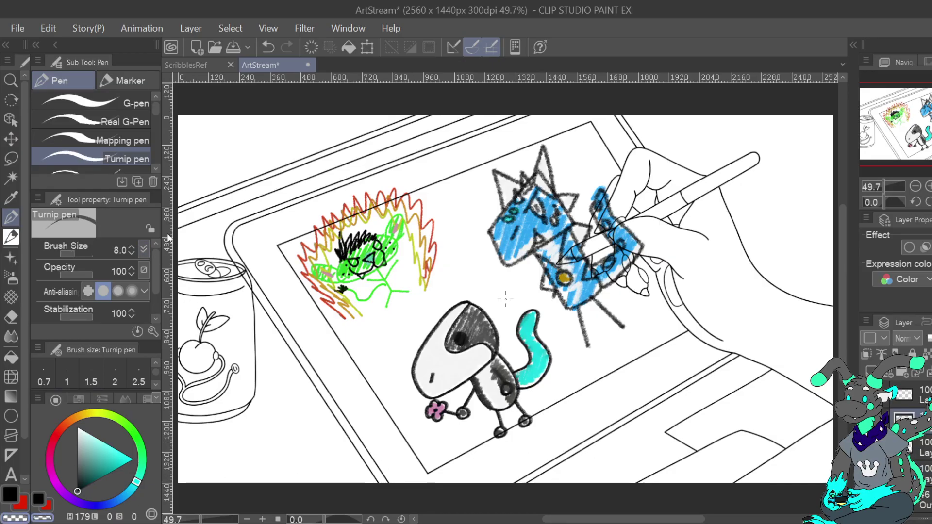
{"action": "left_click", "coordinate": [928, 186]}
{"action": "left_click", "coordinate": [928, 185]}
{"action": "left_click", "coordinate": [928, 186]}
{"action": "left_click", "coordinate": [927, 186]}
{"action": "left_click_drag", "start_coordinate": [919, 125], "coordinate": [873, 115]}
{"action": "left_click_drag", "start_coordinate": [438, 327], "coordinate": [481, 387]}
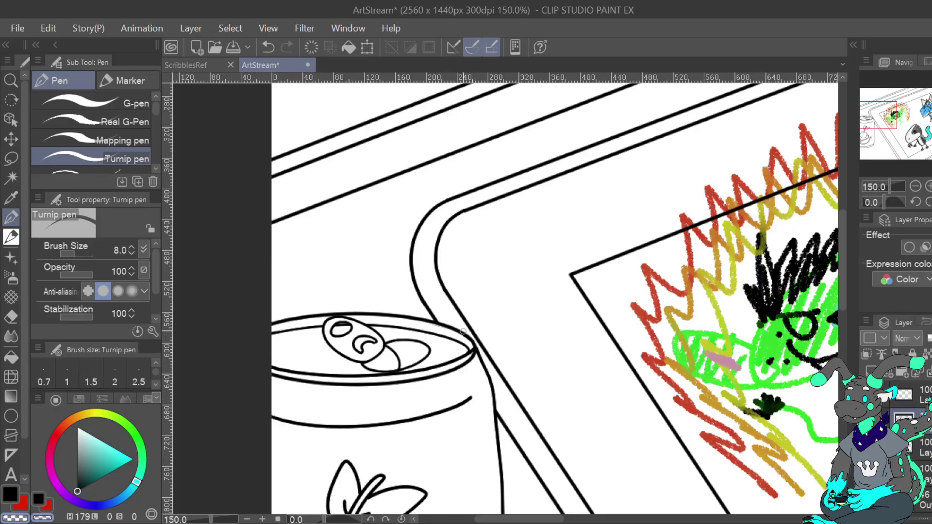
Remove the crayon-style doodles from the drawn tablet's screen, leaving only the line art
{"action": "left_click_drag", "start_coordinate": [892, 108], "coordinate": [931, 143]}
{"action": "key", "text": "ctrl+0"}
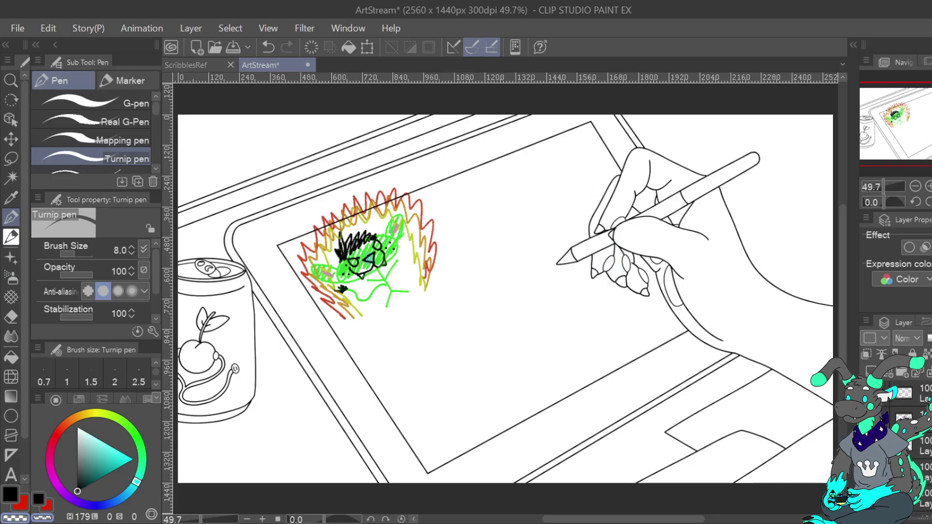
{"action": "key", "text": "Delete"}
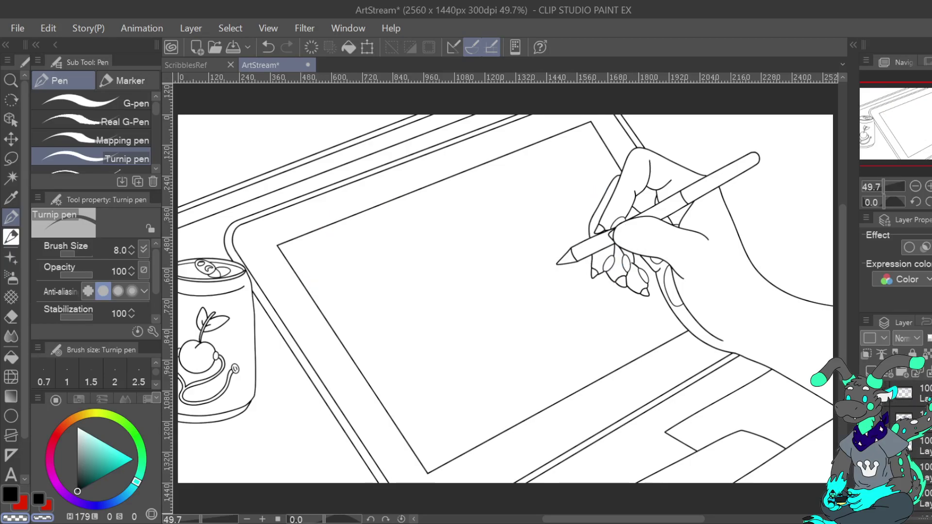
Select a lower layer in the stack and add a new layer for the flat colors
{"action": "scroll", "coordinate": [913, 436], "scroll_direction": "down", "scroll_amount": 5}
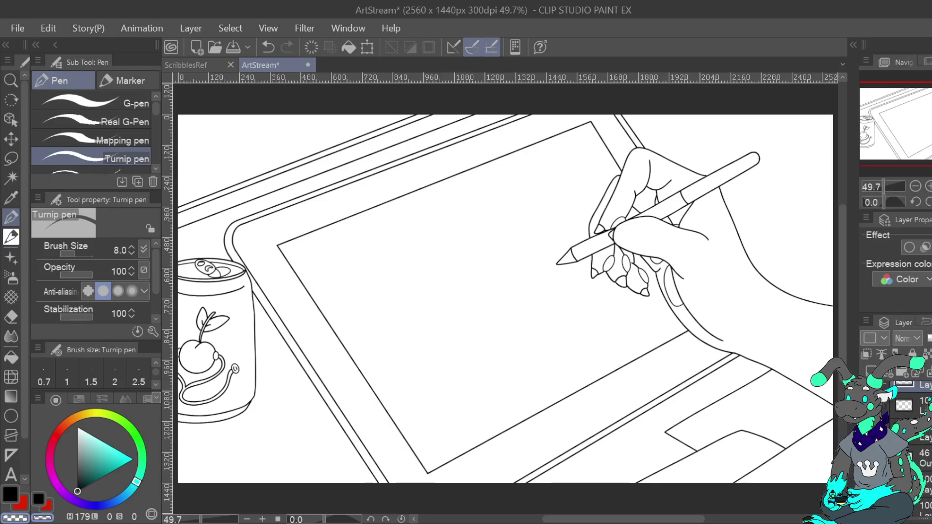
{"action": "left_click", "coordinate": [922, 461]}
{"action": "left_click", "coordinate": [871, 372]}
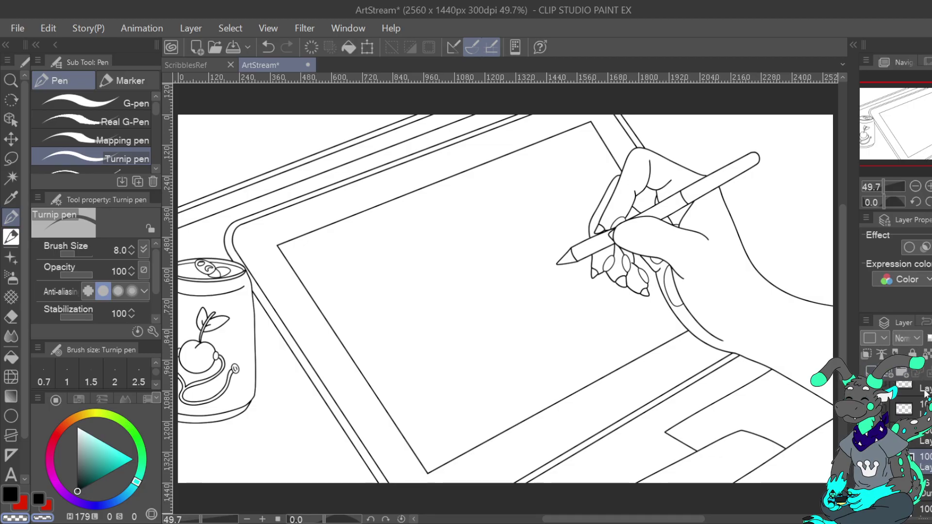
Sample the cyan of the character's hand from the ScribblesRef sheet and fill the ArtStream drawing's forearm and upper hand with it
{"action": "left_click", "coordinate": [219, 66]}
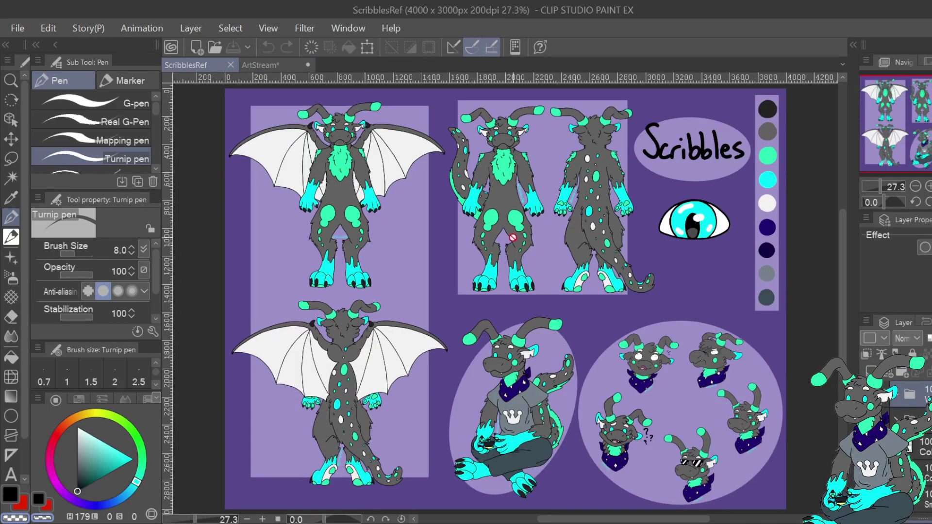
{"action": "key", "text": "i"}
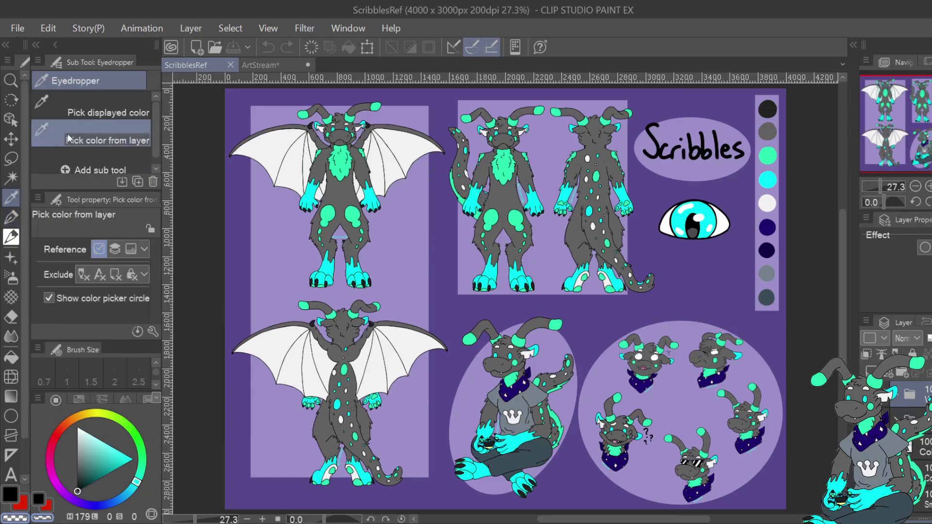
{"action": "key", "text": "i"}
{"action": "left_click", "coordinate": [481, 197]}
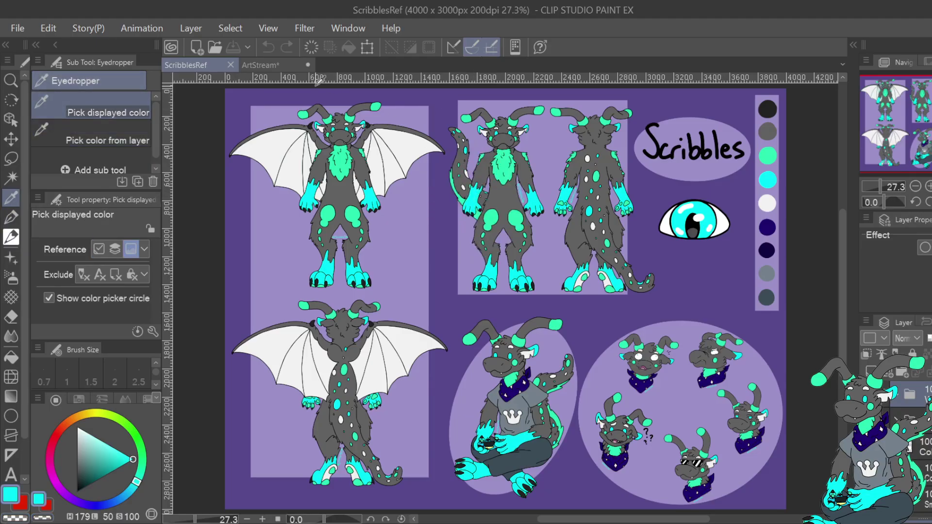
{"action": "left_click", "coordinate": [260, 65]}
{"action": "left_click", "coordinate": [10, 177]}
{"action": "left_click", "coordinate": [669, 229]}
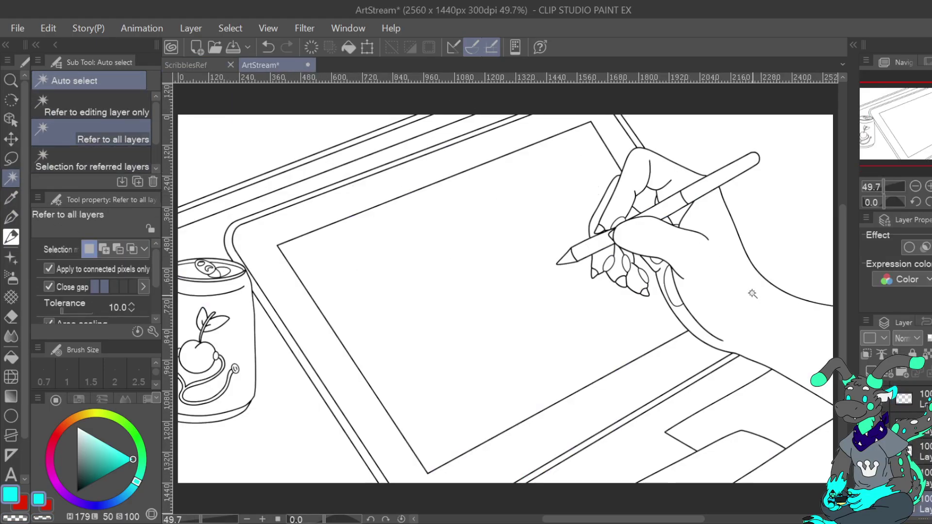
{"action": "left_click", "coordinate": [773, 426]}
{"action": "left_click", "coordinate": [673, 175]}
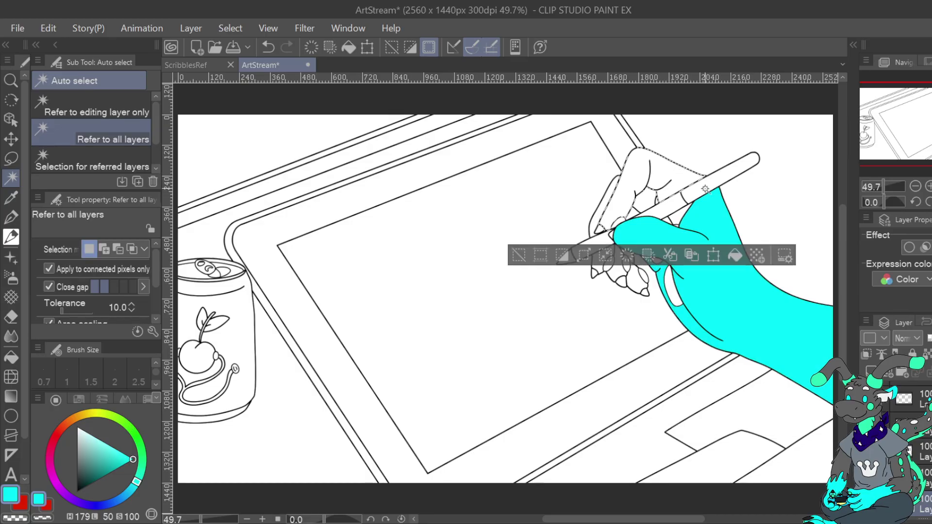
{"action": "left_click", "coordinate": [735, 254]}
Fill the small enclosed gaps of the hand around the stylus with the same cyan
{"action": "left_click", "coordinate": [682, 217]}
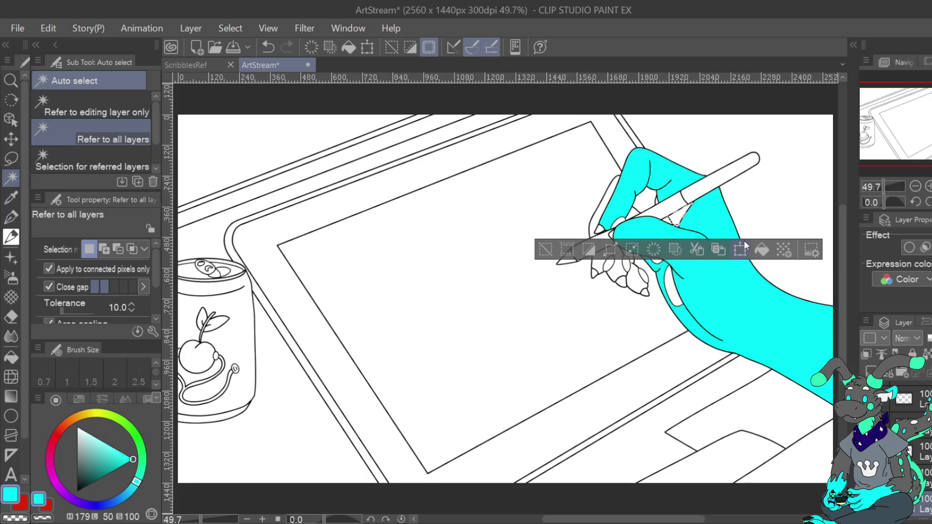
{"action": "left_click", "coordinate": [657, 197]}
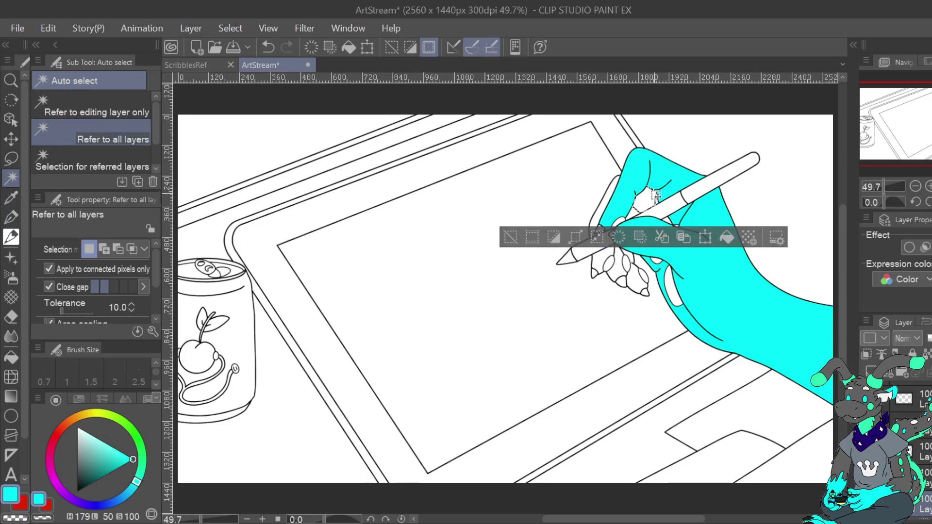
{"action": "left_click", "coordinate": [659, 201]}
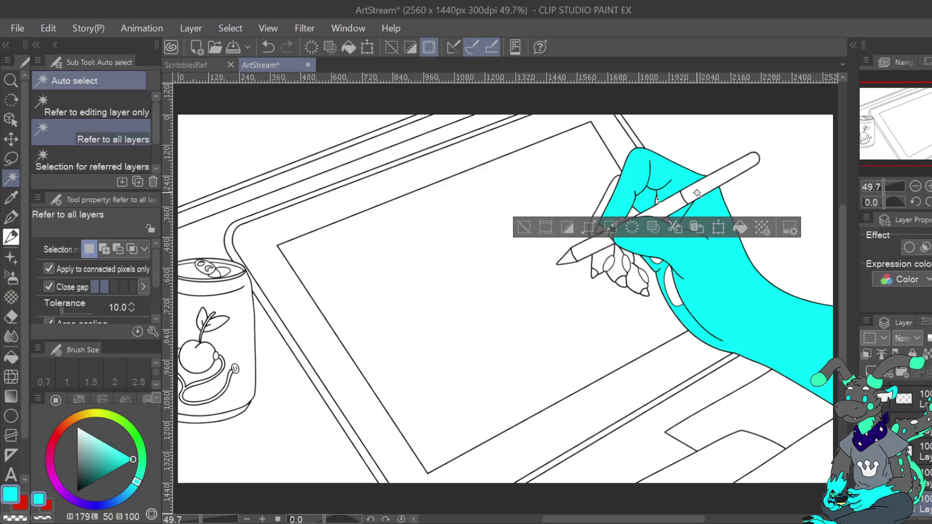
{"action": "left_click", "coordinate": [660, 201]}
{"action": "left_click", "coordinate": [730, 222]}
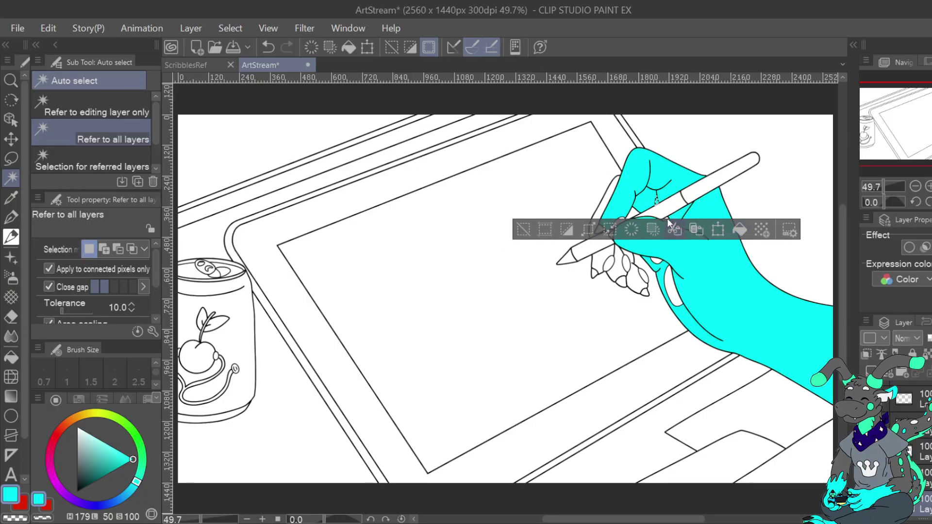
{"action": "left_click", "coordinate": [670, 217]}
{"action": "left_click", "coordinate": [668, 219]}
{"action": "left_click", "coordinate": [751, 250]}
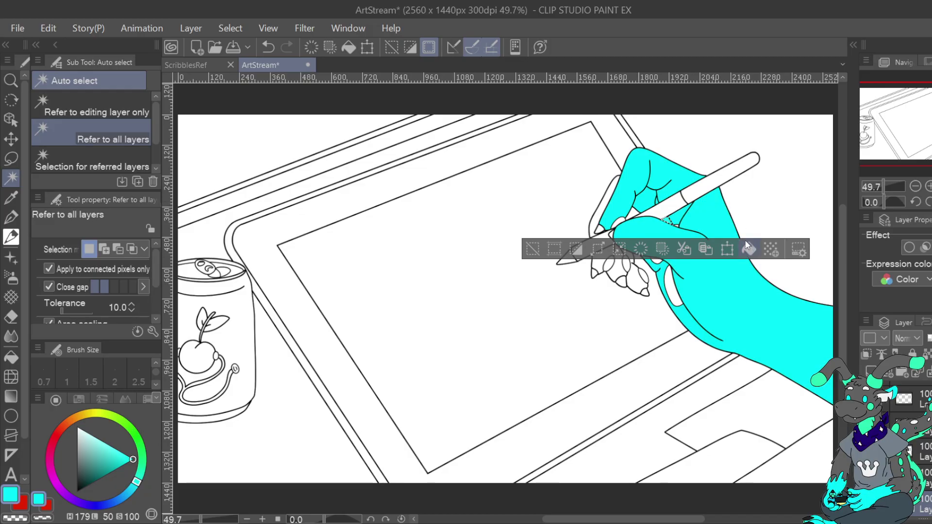
{"action": "left_click", "coordinate": [632, 215]}
{"action": "left_click", "coordinate": [715, 245]}
Fill the finger behind the stylus and the curled fingers below it with cyan
{"action": "left_click", "coordinate": [607, 202]}
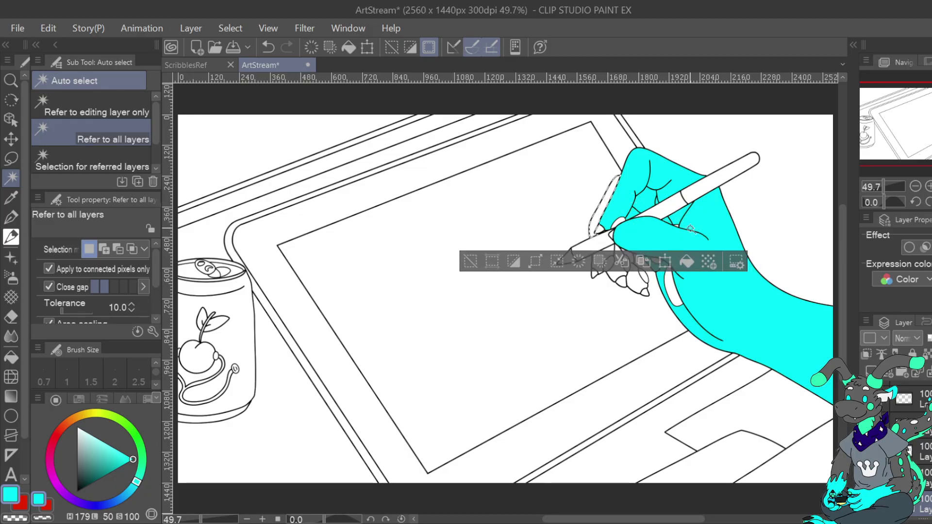
{"action": "left_click", "coordinate": [611, 250]}
{"action": "left_click", "coordinate": [685, 298]}
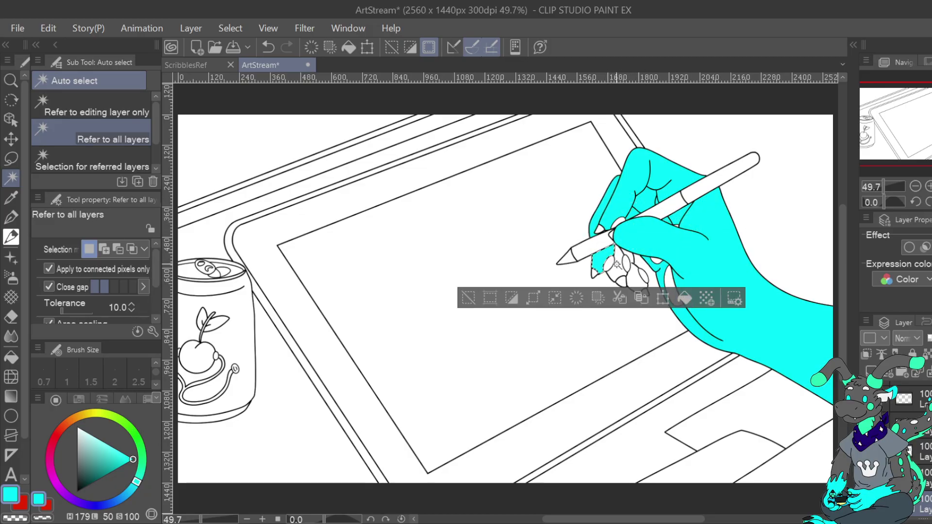
{"action": "left_click", "coordinate": [616, 265]}
{"action": "left_click", "coordinate": [699, 306]}
{"action": "left_click", "coordinate": [627, 253]}
{"action": "left_click", "coordinate": [707, 283]}
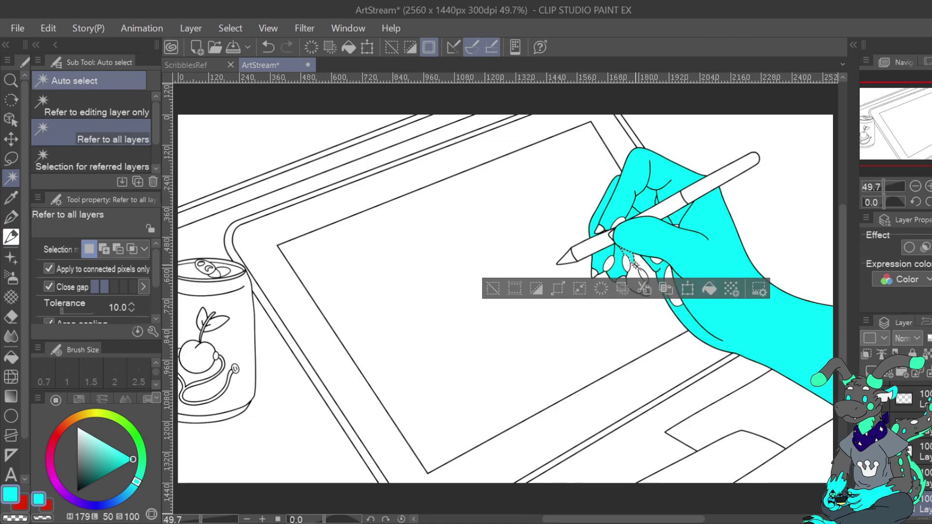
{"action": "left_click", "coordinate": [635, 272]}
{"action": "left_click", "coordinate": [717, 317]}
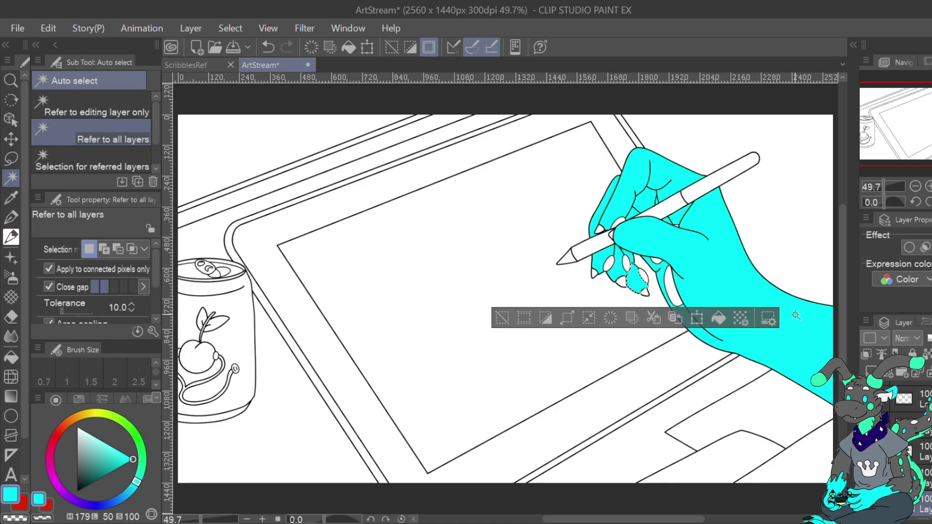
Sample the mint green from the ScribblesRef sheet and fill the palm pads of the ArtStream hand with it
{"action": "left_click", "coordinate": [203, 65]}
{"action": "left_click", "coordinate": [626, 201]}
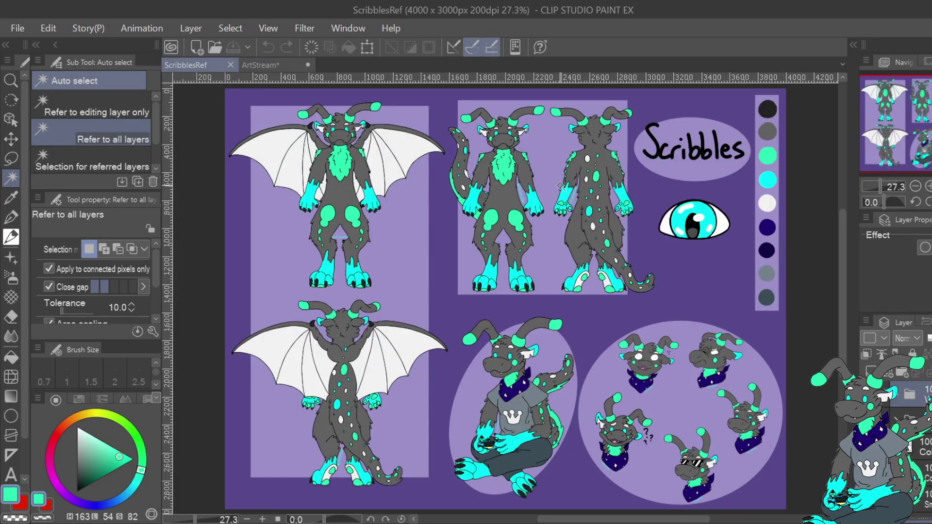
{"action": "left_click", "coordinate": [260, 65]}
{"action": "left_click", "coordinate": [675, 284]}
{"action": "left_click", "coordinate": [755, 329]}
{"action": "left_click", "coordinate": [658, 258]}
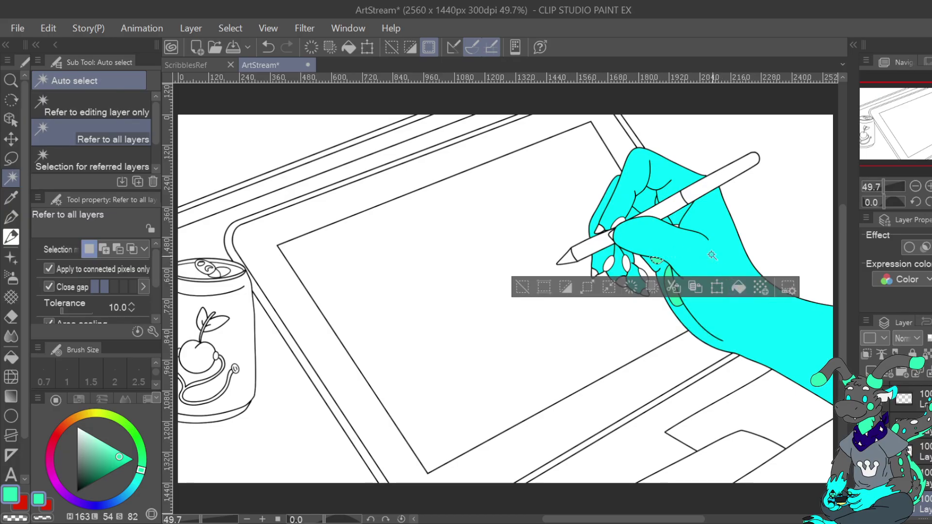
{"action": "left_click", "coordinate": [678, 226]}
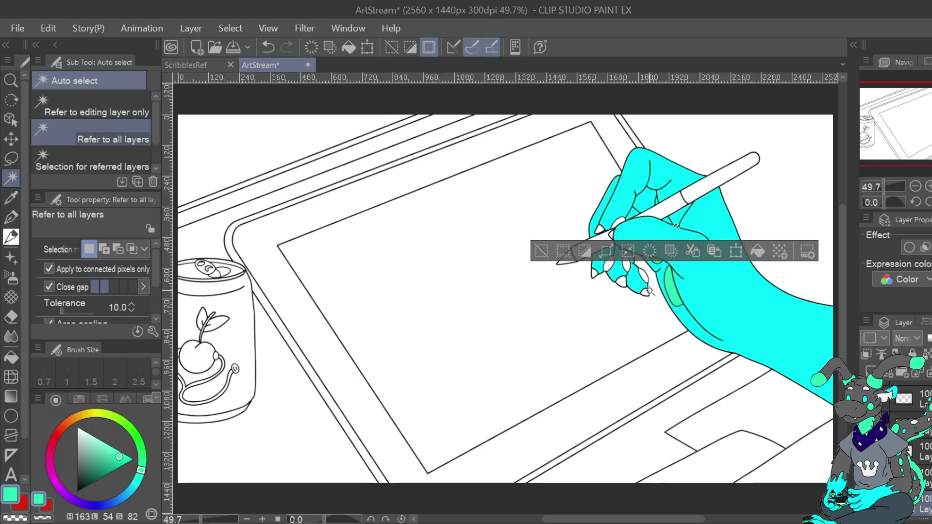
Fill the finger pads of the hand with the same mint green
{"action": "left_click", "coordinate": [643, 275]}
{"action": "left_click", "coordinate": [626, 264]}
{"action": "left_click", "coordinate": [708, 296]}
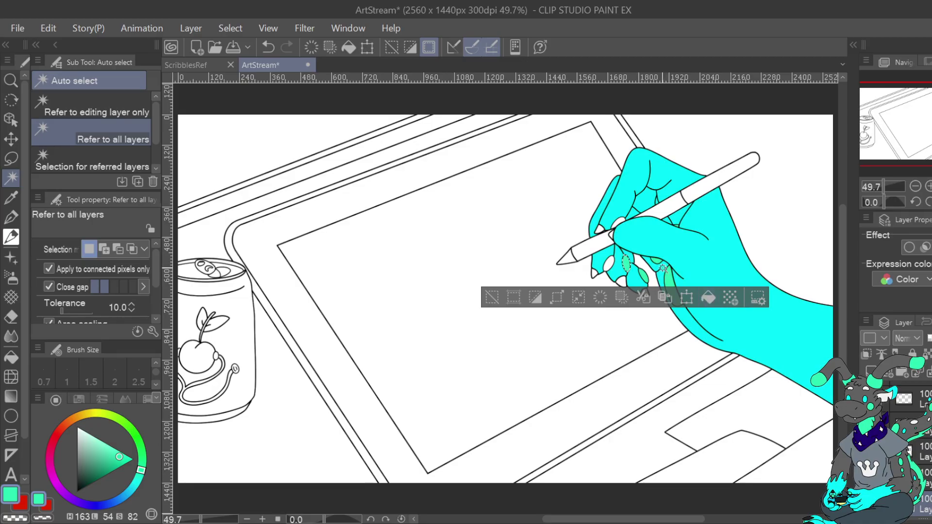
{"action": "left_click", "coordinate": [609, 264]}
{"action": "left_click", "coordinate": [691, 296]}
{"action": "left_click", "coordinate": [621, 221]}
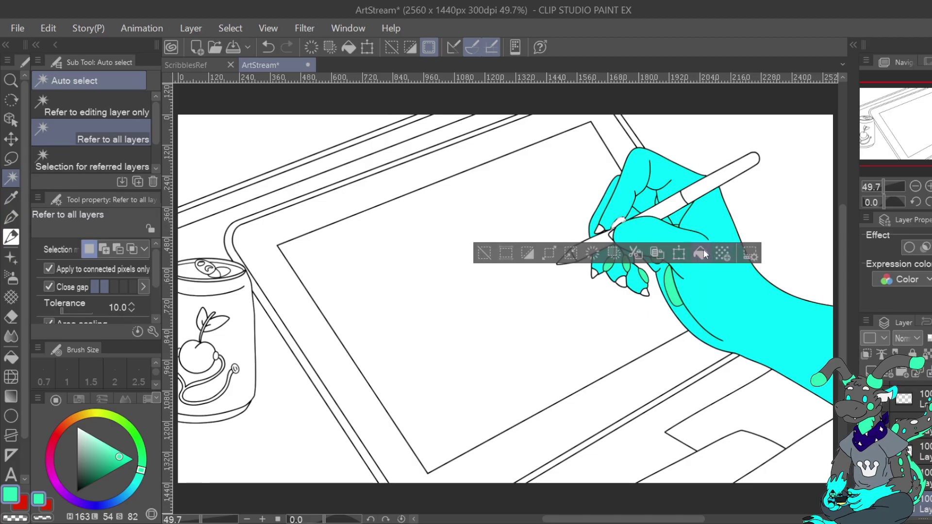
Sample the near-black claw color from the ScribblesRef sheet, fill the claws of the ArtStream hand with it, and clear the selection
{"action": "left_click", "coordinate": [199, 68]}
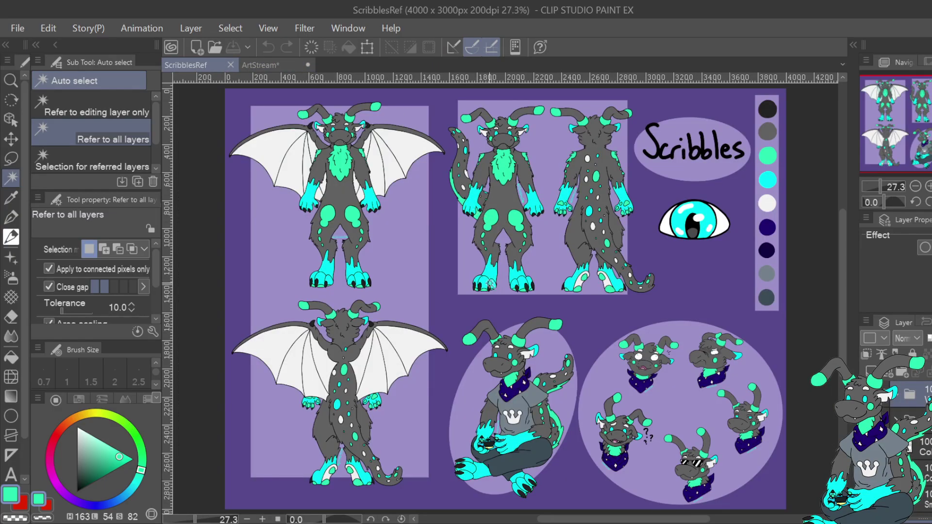
{"action": "left_click", "coordinate": [484, 280], "text": "alt"}
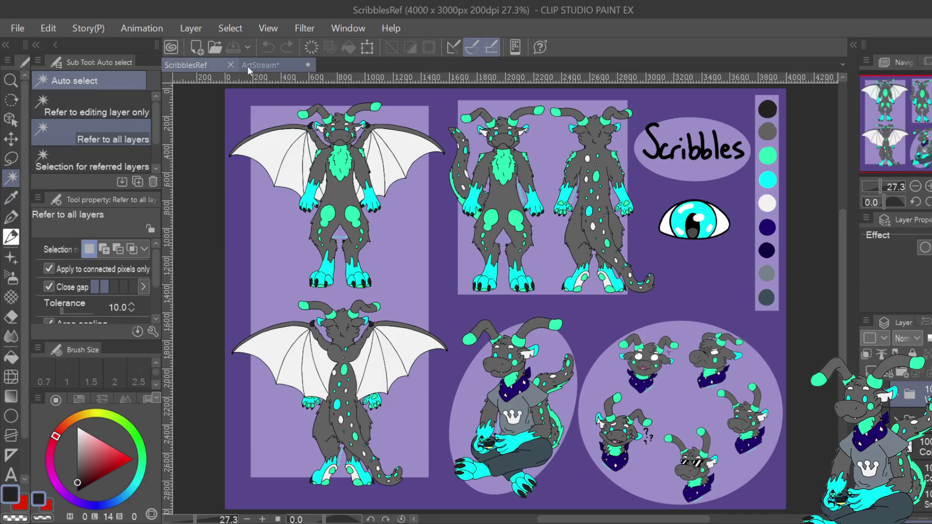
{"action": "left_click", "coordinate": [272, 65]}
{"action": "left_click", "coordinate": [701, 253]}
{"action": "left_click", "coordinate": [644, 292]}
{"action": "left_click", "coordinate": [727, 320]}
{"action": "left_click", "coordinate": [621, 281]}
{"action": "left_click", "coordinate": [702, 309]}
{"action": "left_click", "coordinate": [595, 273]}
{"action": "left_click", "coordinate": [690, 300]}
{"action": "left_click", "coordinate": [611, 235]}
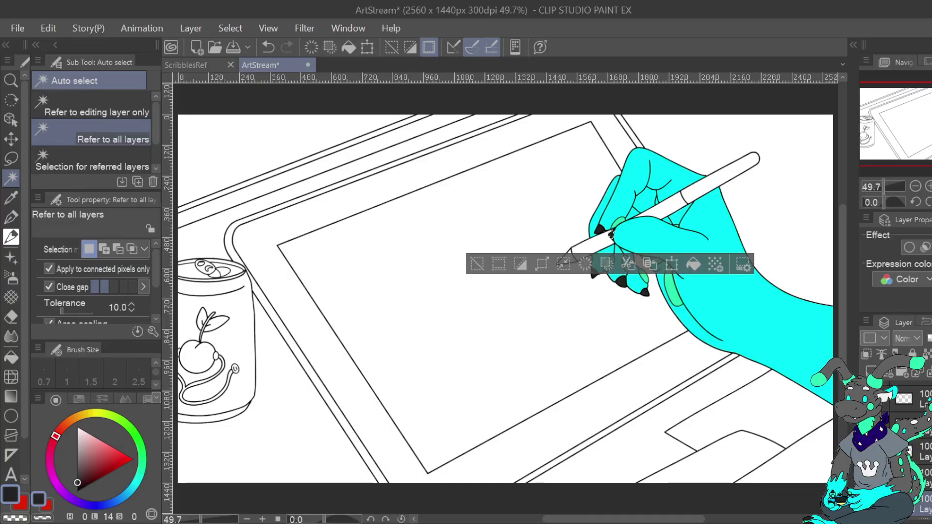
{"action": "left_click_drag", "start_coordinate": [612, 235], "coordinate": [671, 236]}
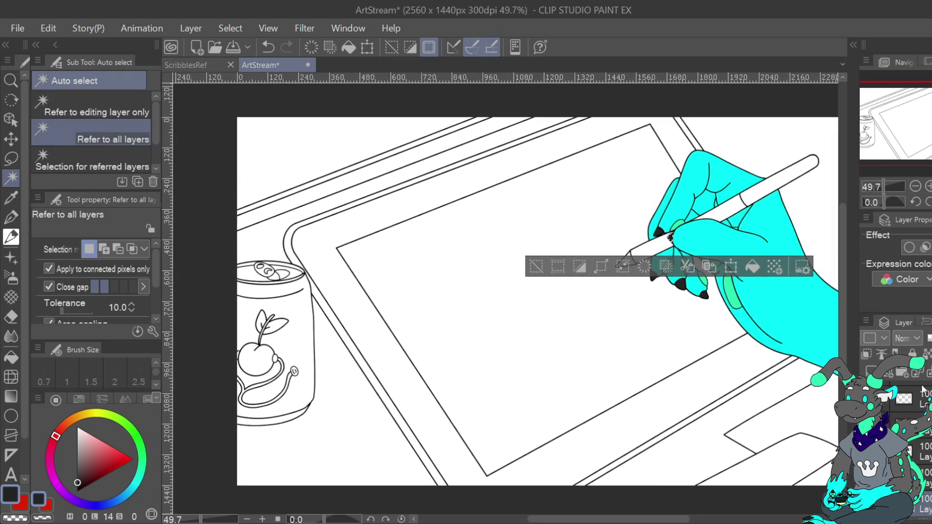
{"action": "left_click", "coordinate": [541, 267]}
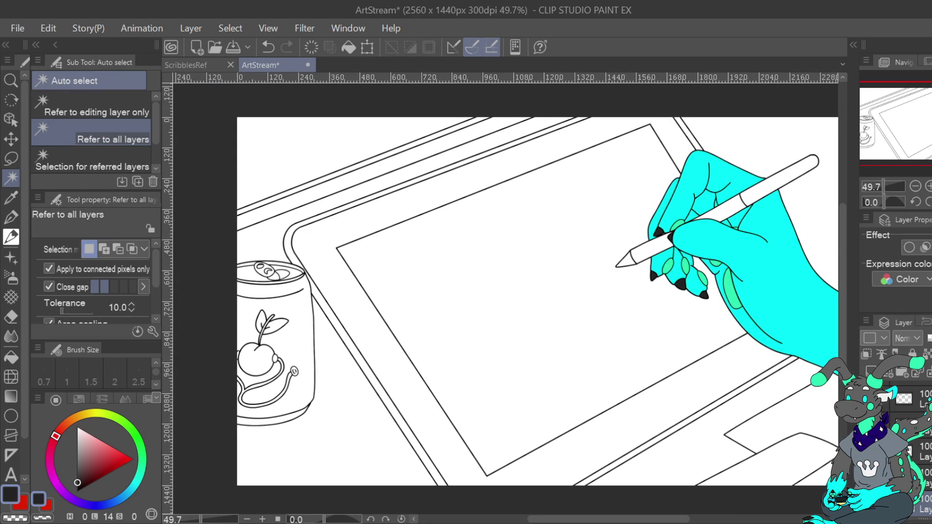
Lighten the drawing color to a dark gray with luminosity 23 and fill the tablet's bezel around the screen
{"action": "left_click_drag", "start_coordinate": [89, 491], "coordinate": [77, 476]}
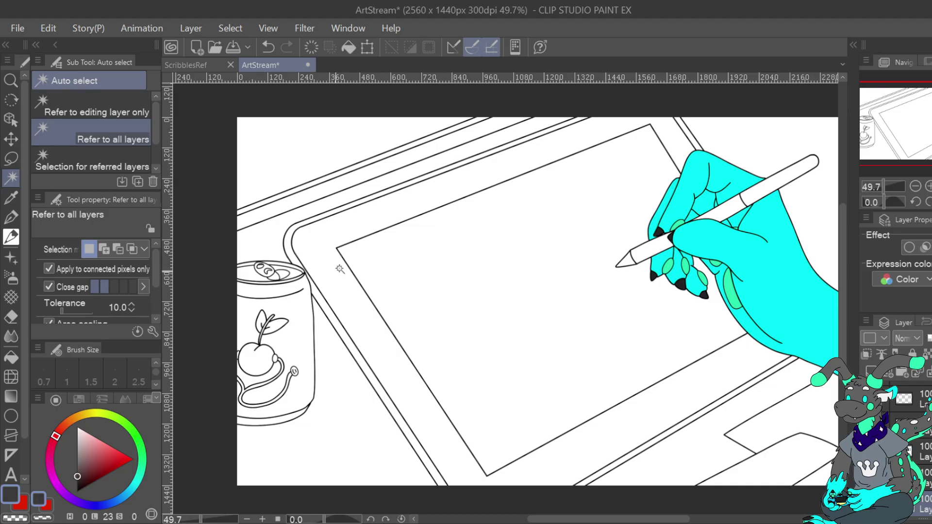
{"action": "left_click", "coordinate": [584, 437]}
{"action": "left_click", "coordinate": [629, 497]}
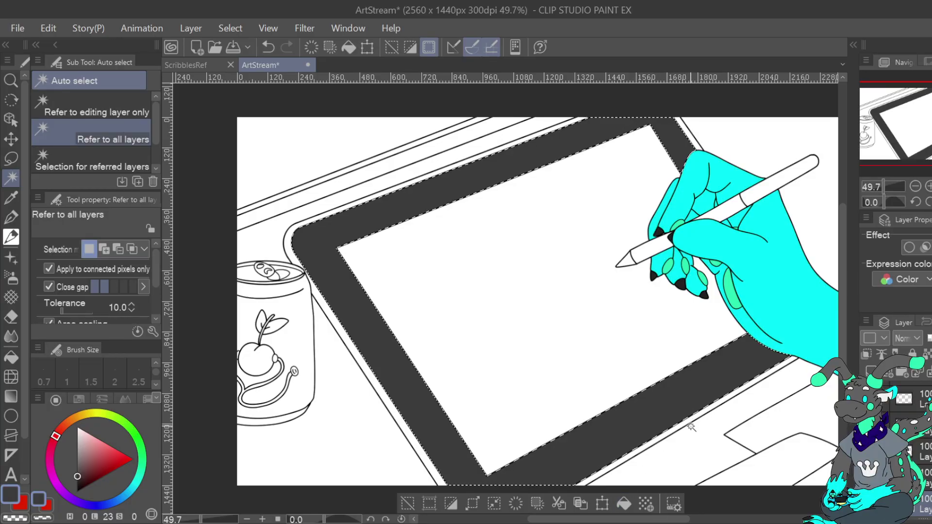
Darken the drawing color to luminosity 16, fill the thin outer edges around the tablet with it, and clear the selection
{"action": "left_click", "coordinate": [77, 481]}
{"action": "left_click", "coordinate": [306, 273]}
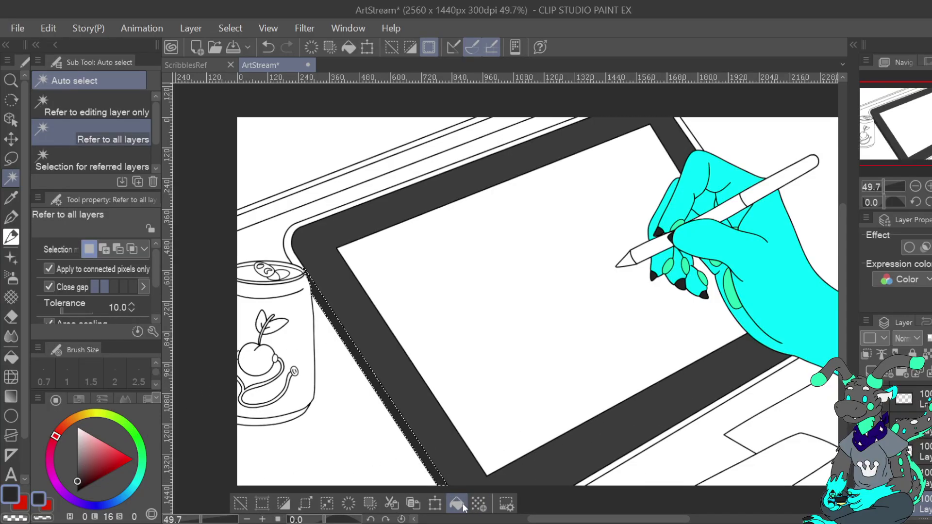
{"action": "left_click", "coordinate": [292, 255]}
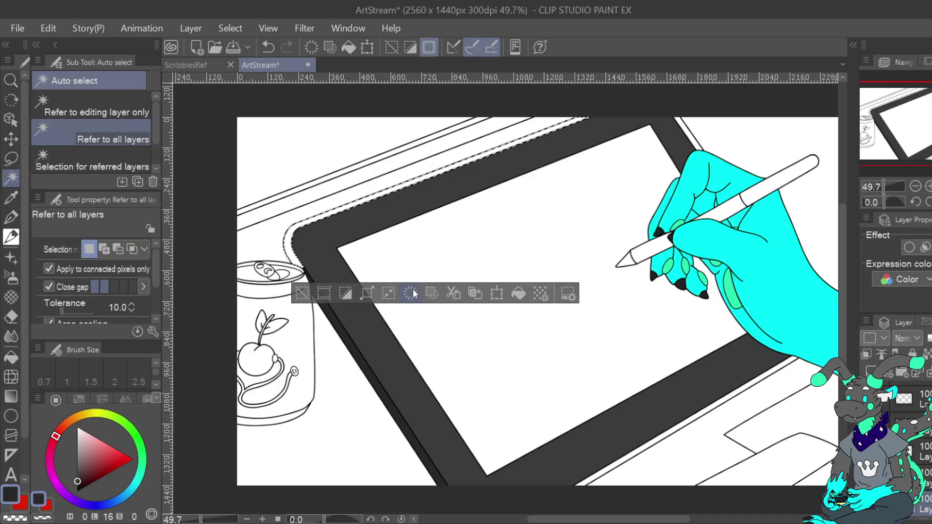
{"action": "left_click", "coordinate": [526, 299]}
{"action": "left_click", "coordinate": [644, 452]}
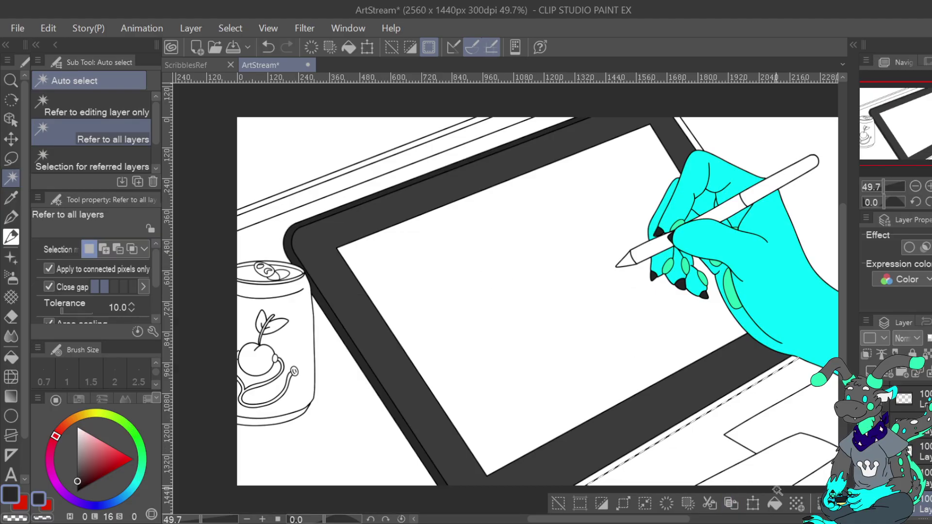
{"action": "left_click", "coordinate": [774, 503]}
{"action": "left_click", "coordinate": [270, 50]}
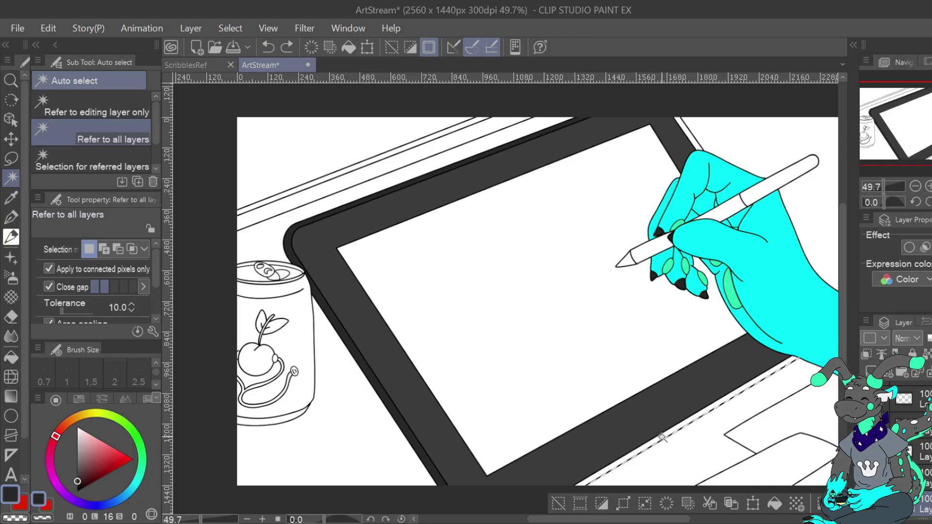
{"action": "left_click", "coordinate": [769, 503]}
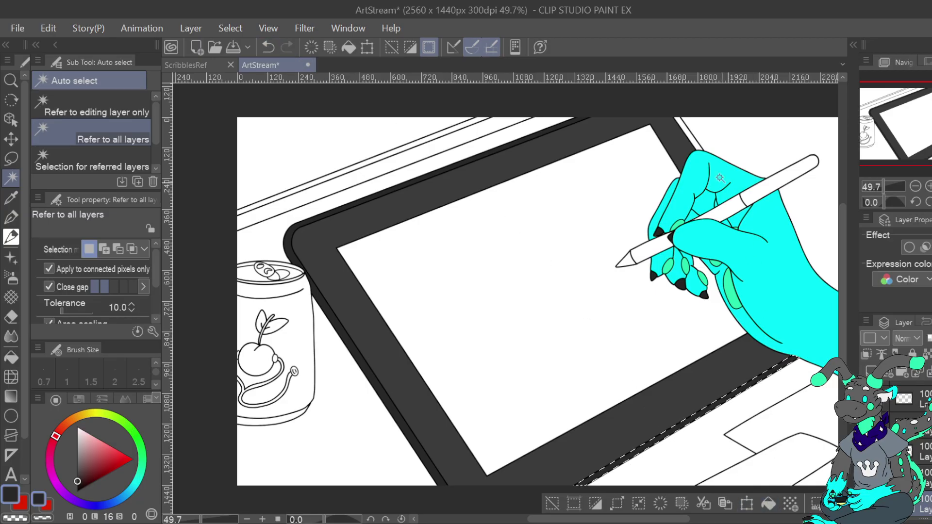
{"action": "left_click", "coordinate": [694, 133]}
{"action": "left_click", "coordinate": [773, 178]}
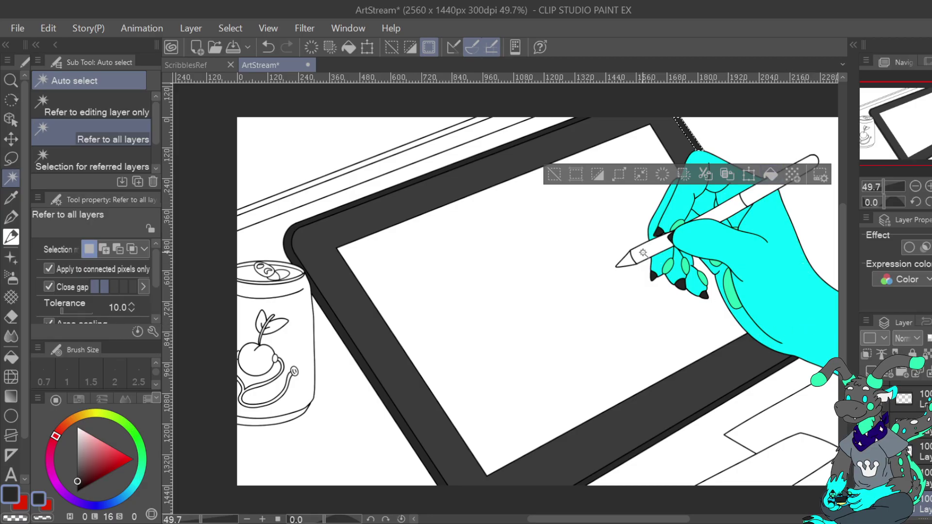
{"action": "key", "text": "ctrl+d"}
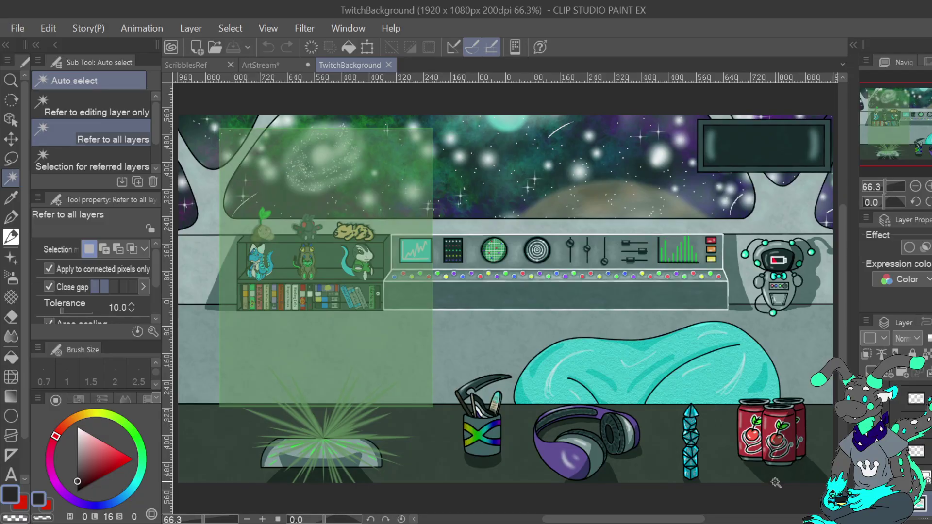
Sample the dark green desk color from TwitchBackground and fill all the desk surface areas around the tablet in ArtStream with it
{"action": "left_click", "coordinate": [721, 448], "text": "alt"}
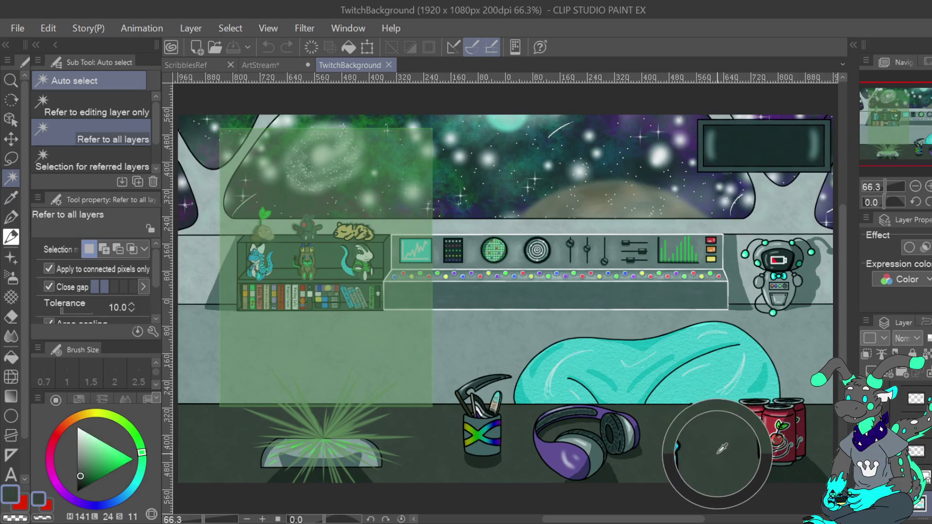
{"action": "left_click", "coordinate": [186, 65]}
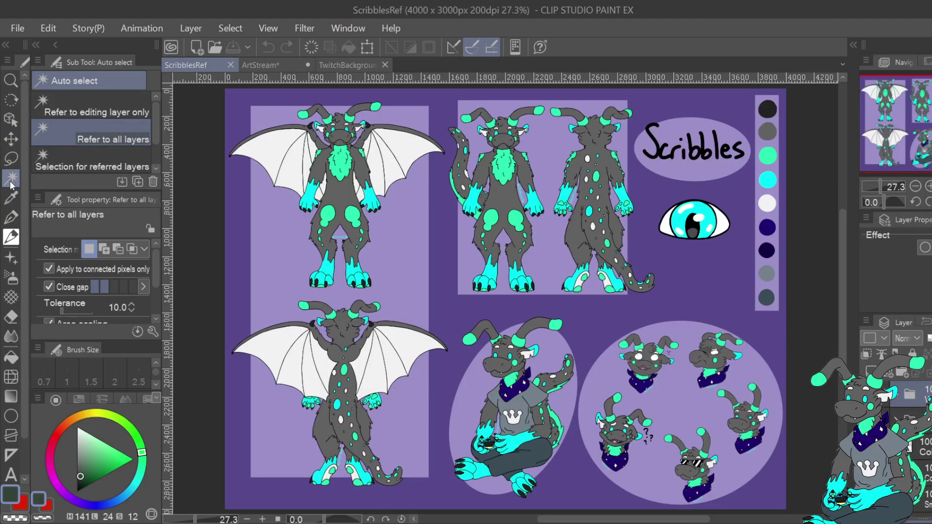
{"action": "left_click", "coordinate": [301, 65]}
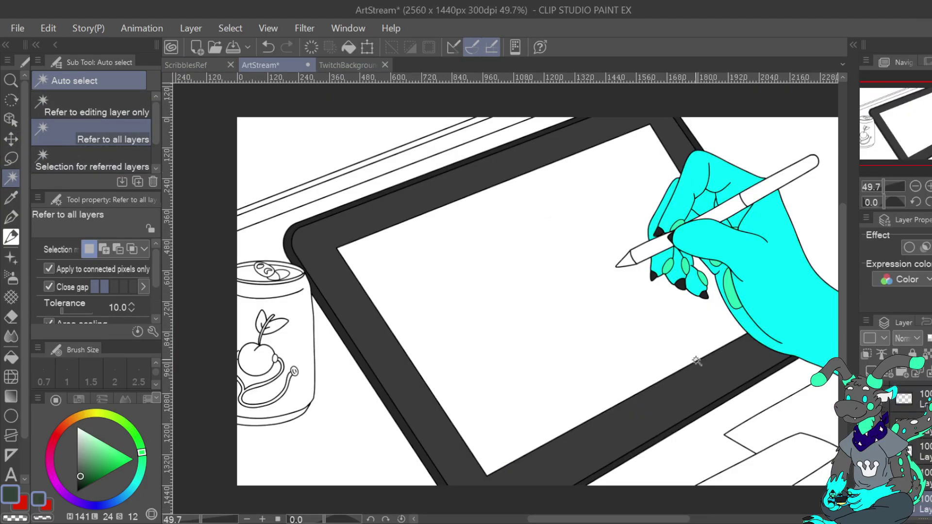
{"action": "left_click", "coordinate": [690, 454]}
{"action": "left_click", "coordinate": [774, 504]}
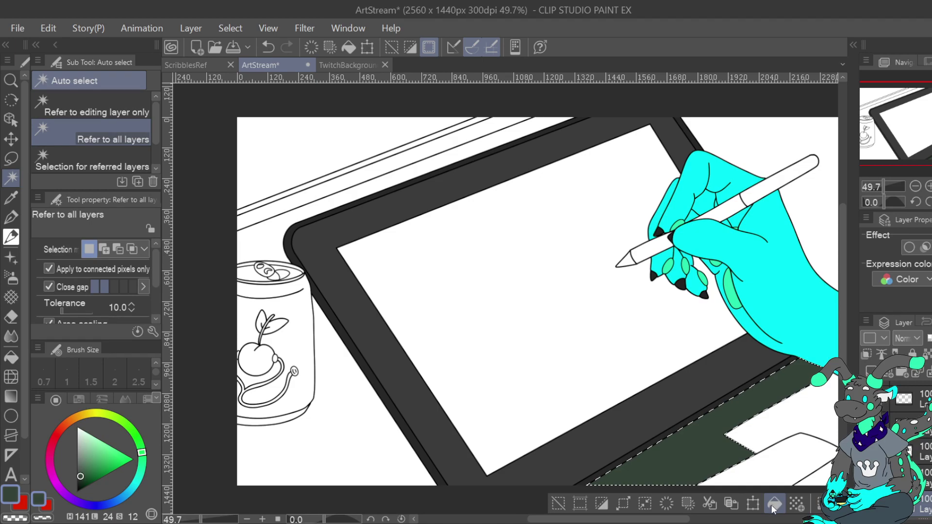
{"action": "left_click", "coordinate": [820, 245]}
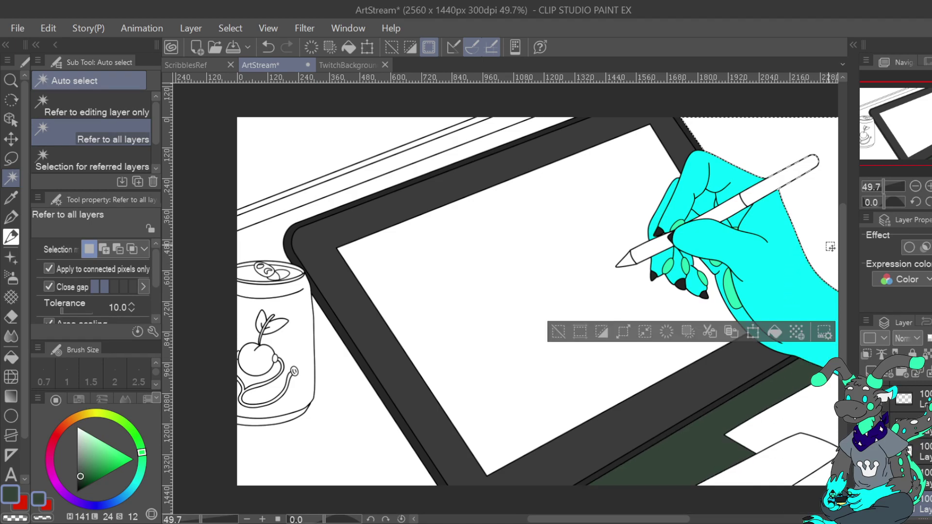
{"action": "left_click", "coordinate": [776, 332]}
{"action": "left_click", "coordinate": [349, 454]}
{"action": "left_click", "coordinate": [418, 504]}
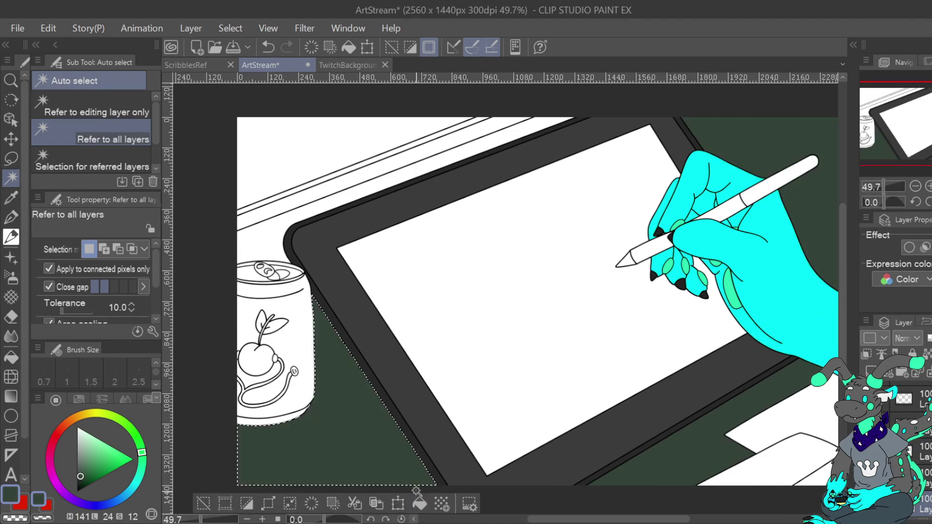
{"action": "left_click", "coordinate": [275, 246]}
{"action": "left_click", "coordinate": [486, 290]}
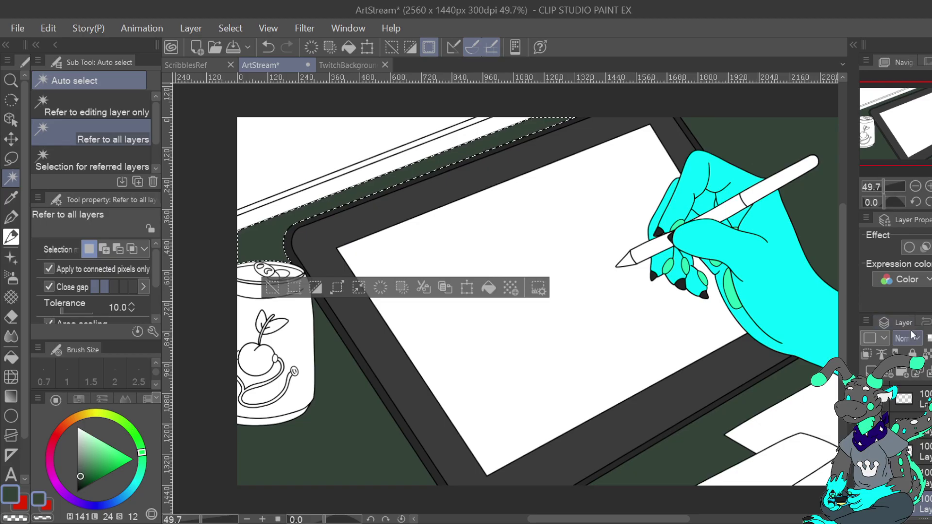
Sample the light gray-green wall color from TwitchBackground and reorder the open documents so ArtStream comes before ScribblesRef
{"action": "left_click", "coordinate": [345, 64]}
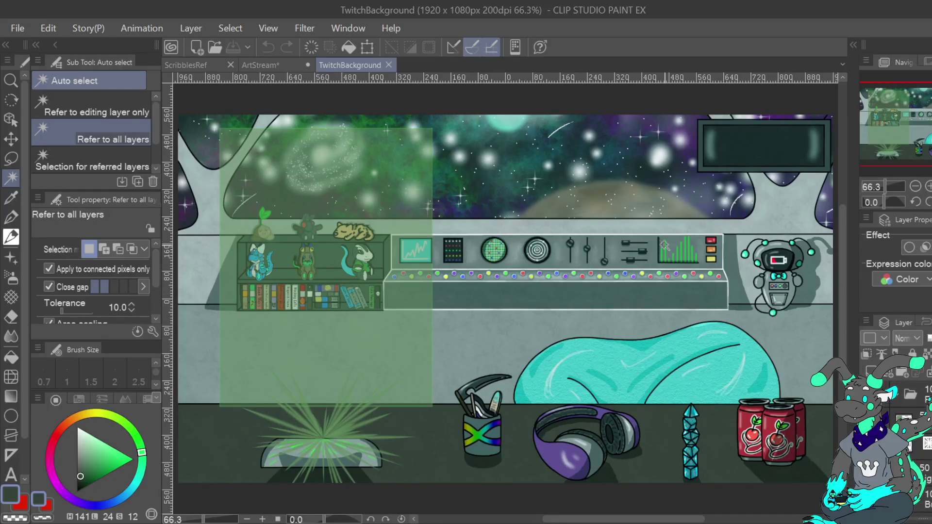
{"action": "right_click", "coordinate": [784, 198]}
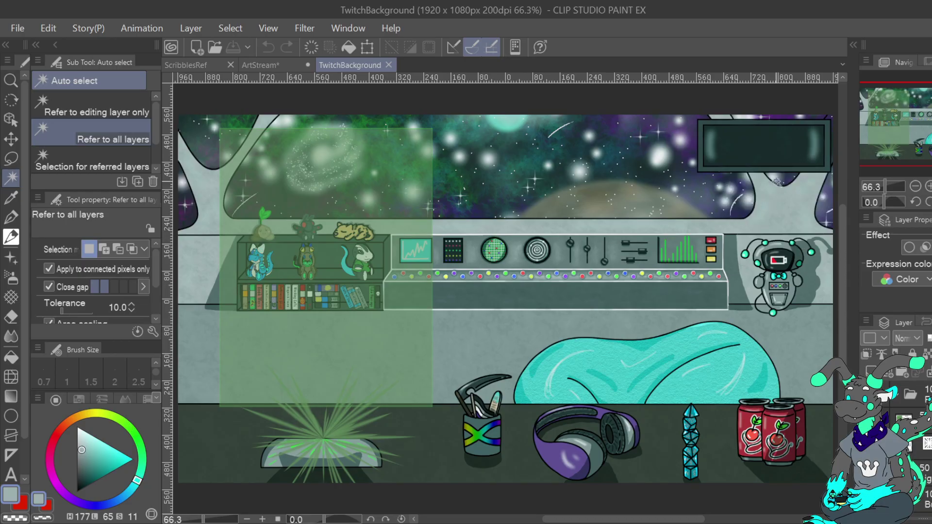
{"action": "left_click", "coordinate": [191, 65]}
{"action": "left_click", "coordinate": [258, 66]}
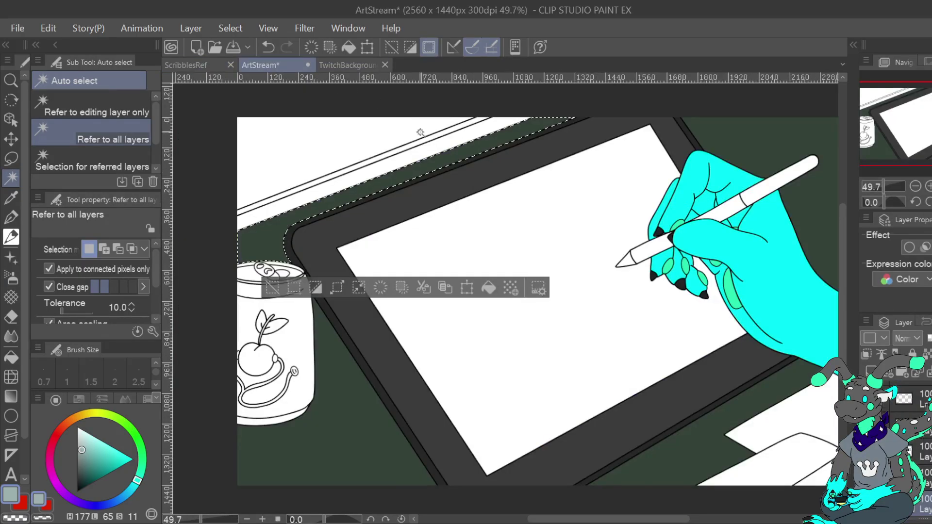
{"action": "left_click_drag", "start_coordinate": [246, 66], "coordinate": [171, 66]}
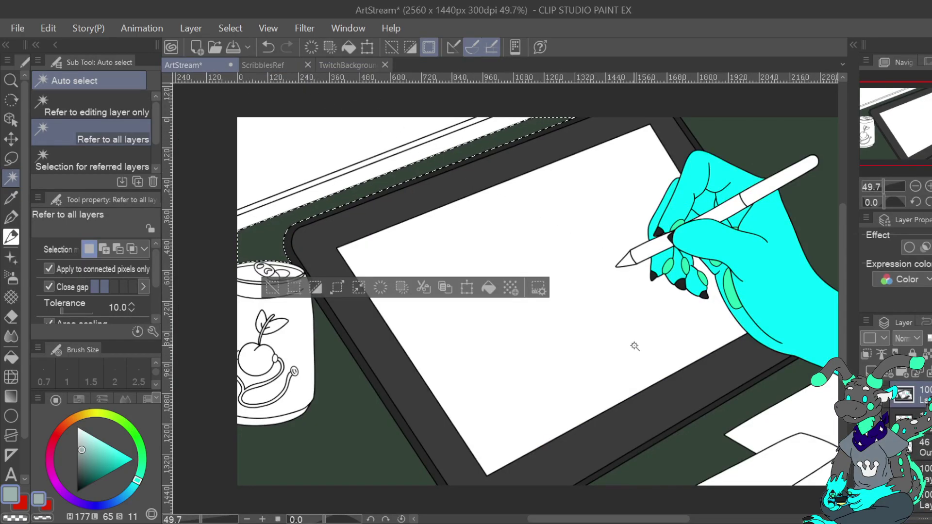
Fill the two narrow strips along the desk's far edge with the light gray-green and clear the selection
{"action": "left_click", "coordinate": [346, 180]}
{"action": "left_click", "coordinate": [467, 253]}
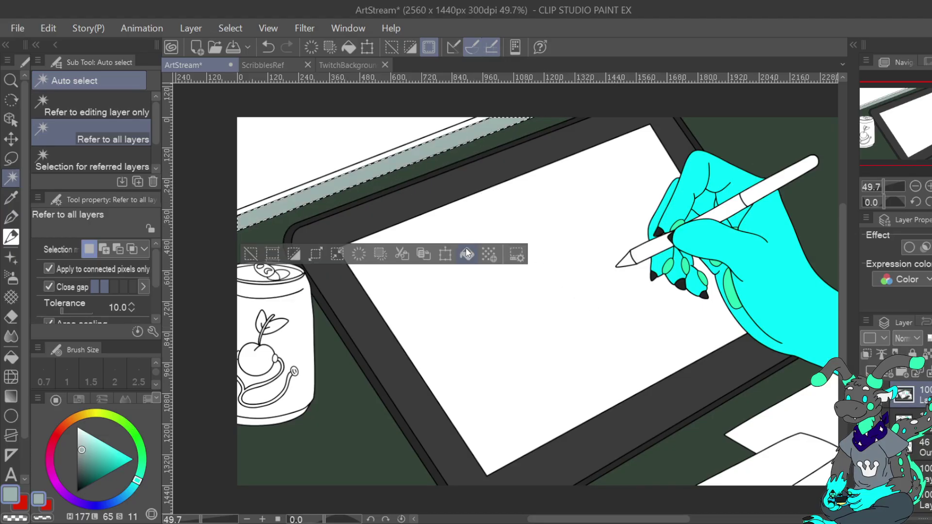
{"action": "left_click", "coordinate": [368, 161]}
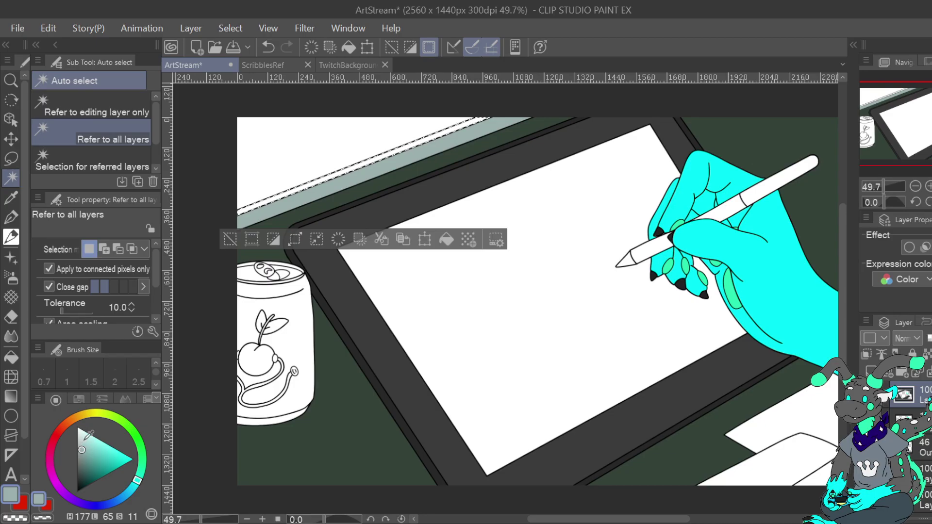
{"action": "left_click", "coordinate": [446, 238]}
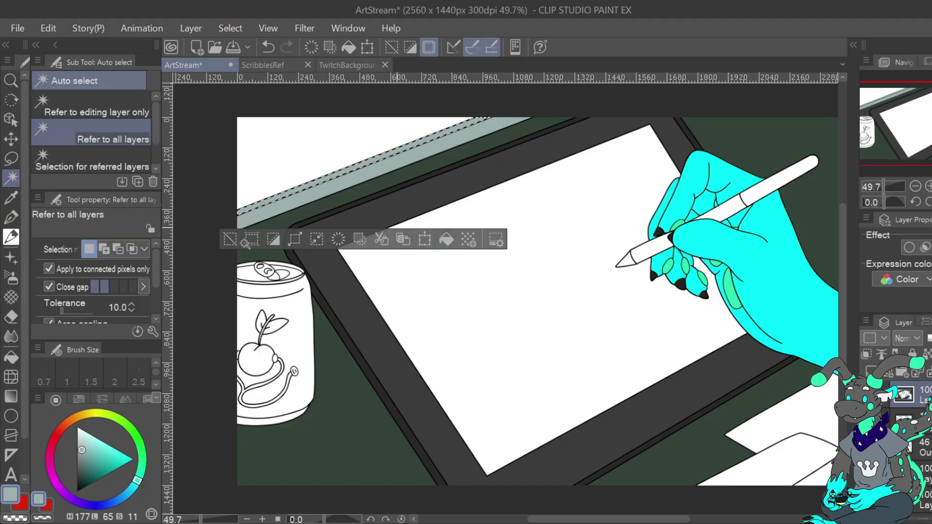
{"action": "left_click", "coordinate": [231, 240]}
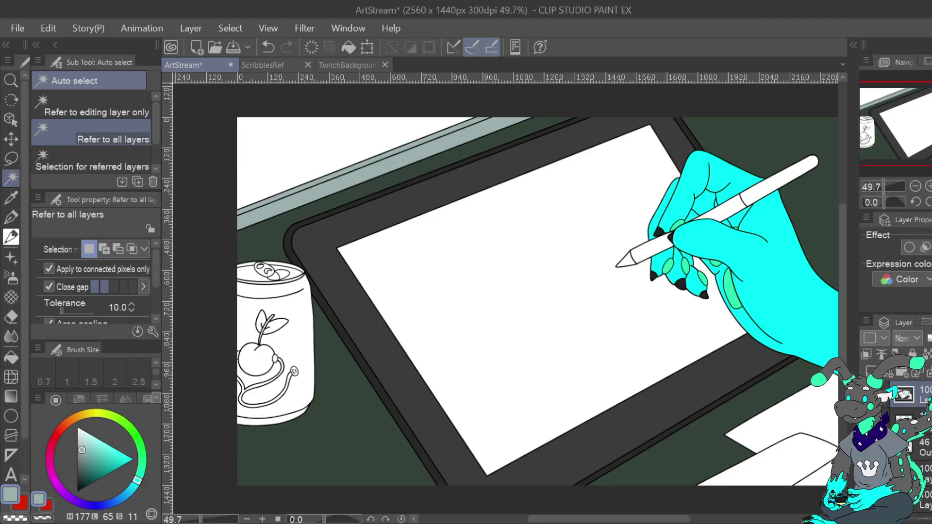
Sample a darker gray-green from the wall below the console in TwitchBackground and reduce its saturation to 4
{"action": "left_click", "coordinate": [345, 64]}
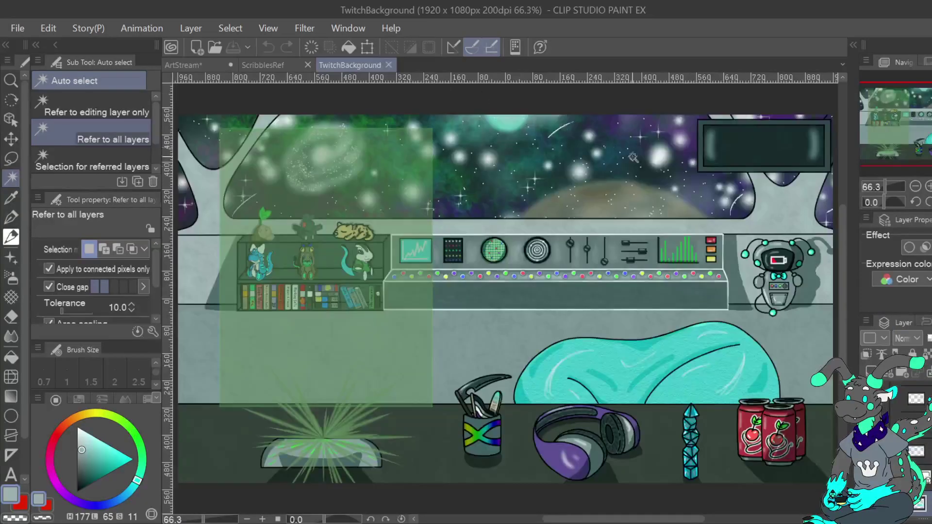
{"action": "left_click", "coordinate": [644, 319], "text": "alt"}
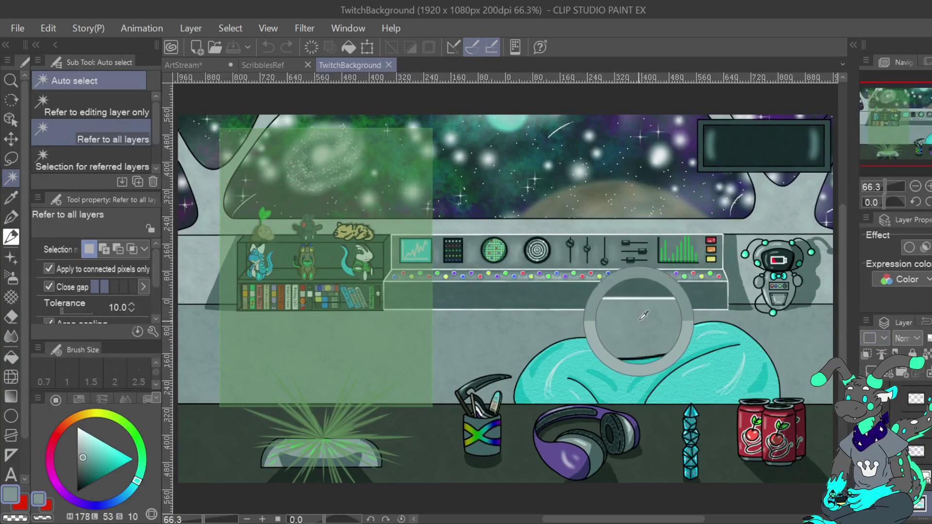
{"action": "left_click_drag", "start_coordinate": [644, 318], "coordinate": [637, 326]}
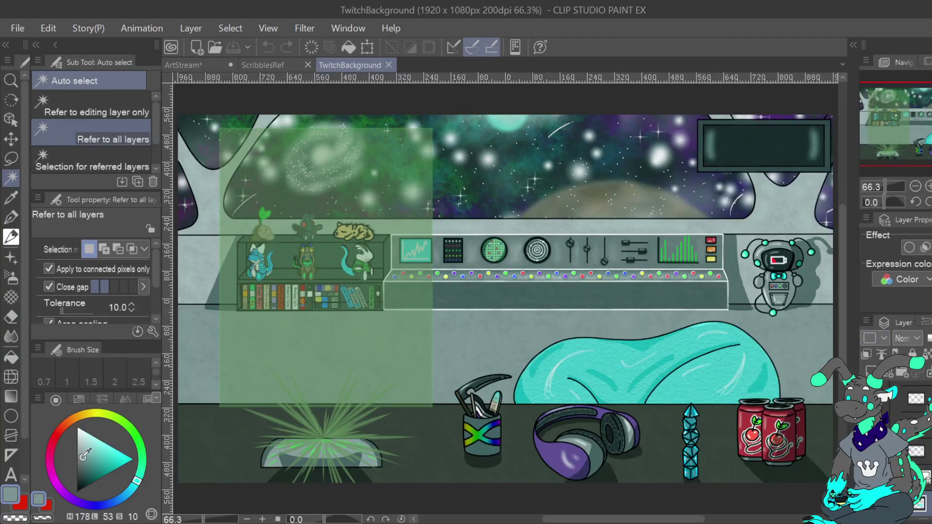
{"action": "left_click_drag", "start_coordinate": [84, 455], "coordinate": [79, 457]}
{"action": "left_click", "coordinate": [212, 64]}
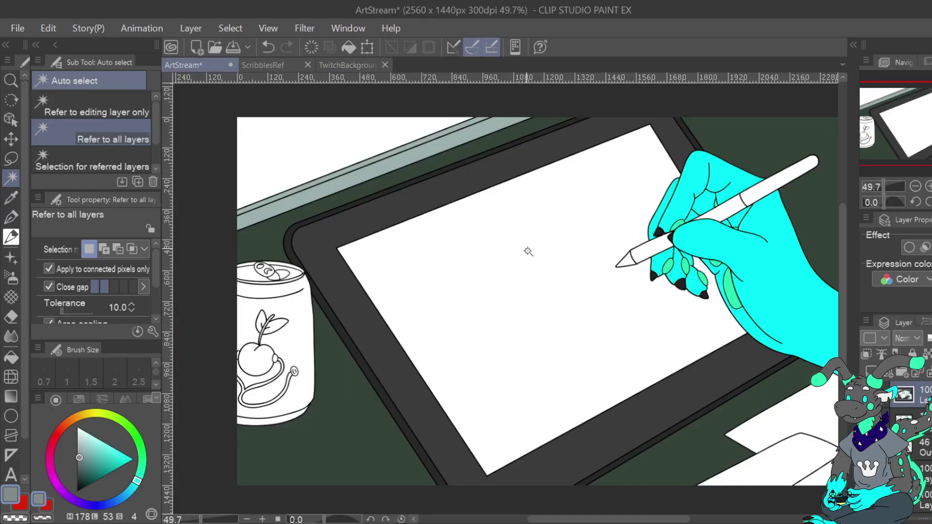
Resample the light wall color from TwitchBackground, reduce its saturation to 4, and refill both strips along the desk's far edge in ArtStream
{"action": "left_click", "coordinate": [383, 164]}
{"action": "left_click", "coordinate": [348, 64]}
{"action": "left_click", "coordinate": [791, 204], "text": "alt"}
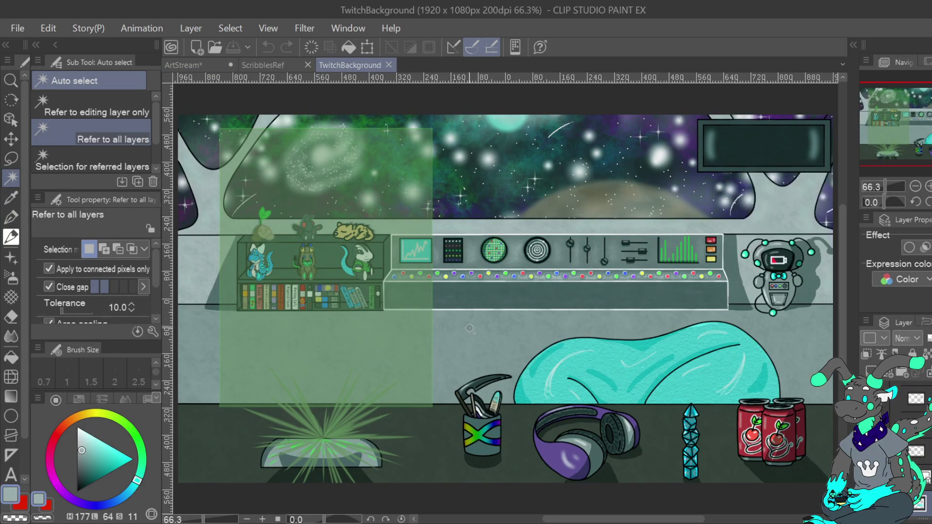
{"action": "left_click", "coordinate": [183, 64]}
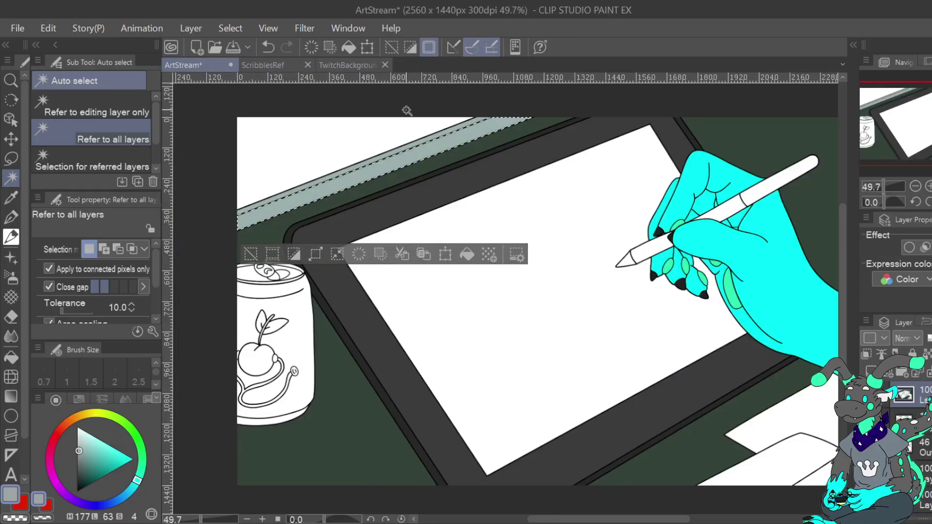
{"action": "left_click", "coordinate": [372, 146]}
{"action": "left_click", "coordinate": [449, 240]}
{"action": "key", "text": "ctrl+d"}
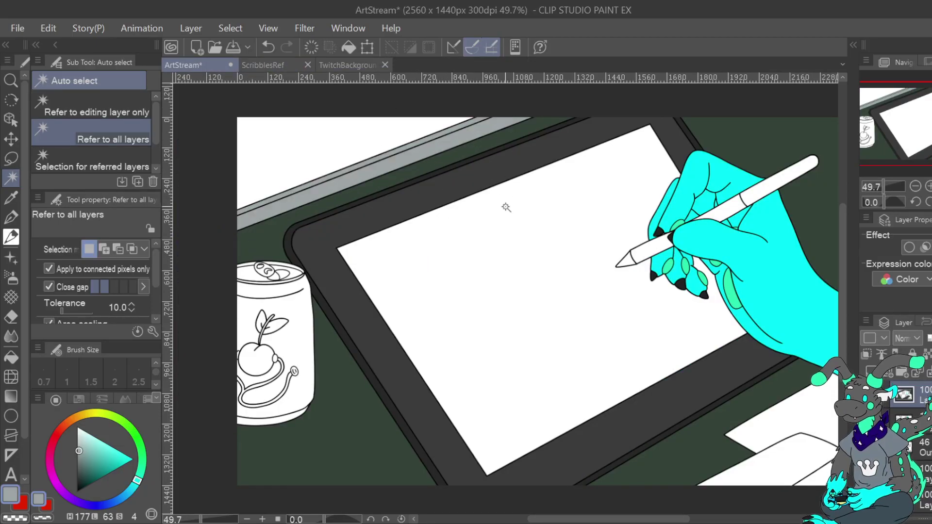
Sample the desk's dark green, reduce its saturation to 0, and refill all the desk surface areas with the resulting dark gray
{"action": "left_click", "coordinate": [271, 239], "text": "alt"}
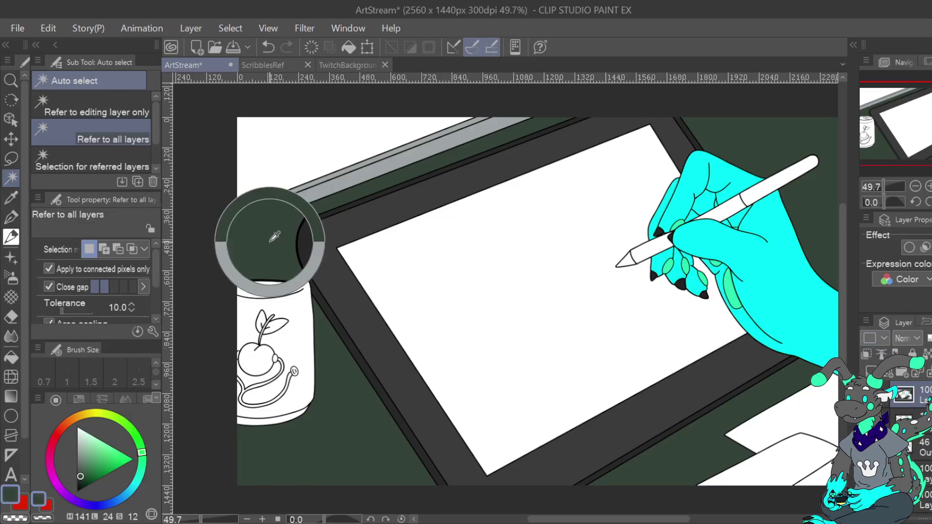
{"action": "left_click_drag", "start_coordinate": [81, 474], "coordinate": [77, 476]}
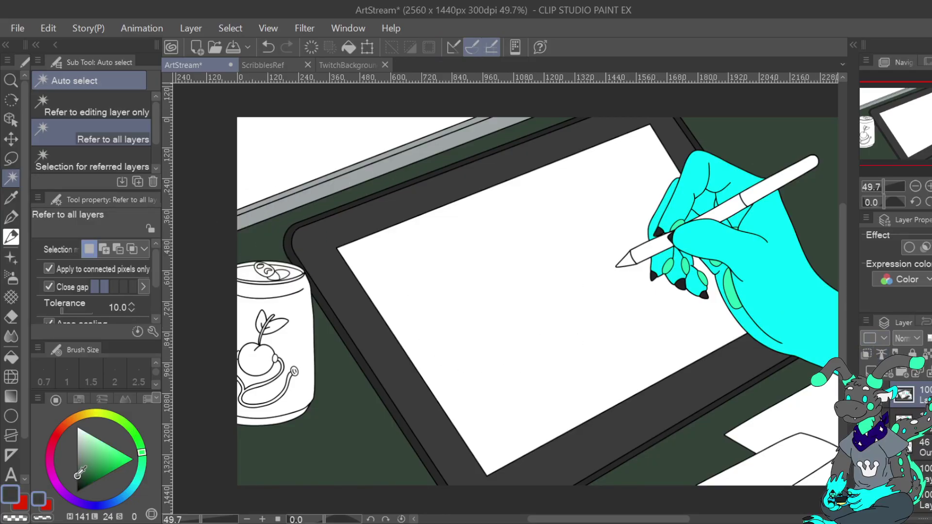
{"action": "left_click", "coordinate": [311, 346]}
{"action": "left_click", "coordinate": [420, 504]}
{"action": "left_click", "coordinate": [272, 242]}
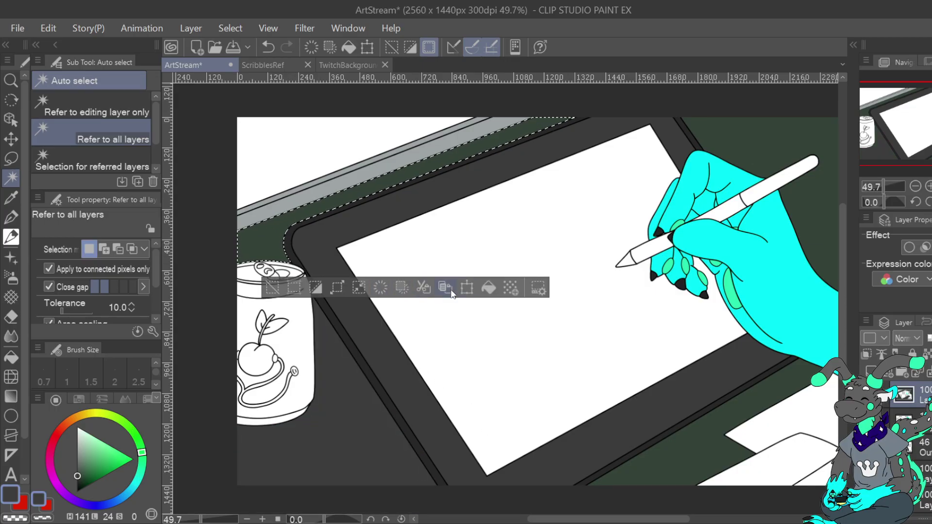
{"action": "left_click", "coordinate": [488, 288]}
{"action": "left_click", "coordinate": [831, 221]}
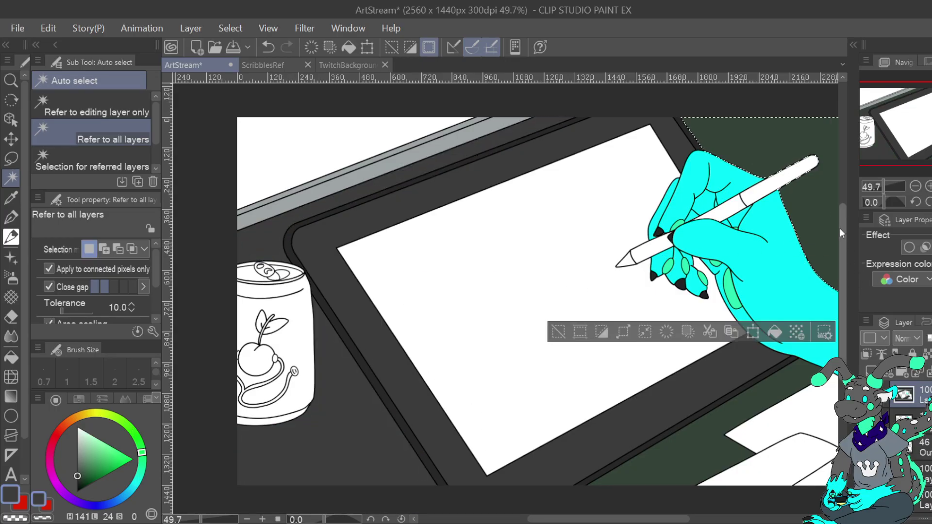
{"action": "left_click", "coordinate": [757, 403]}
{"action": "left_click", "coordinate": [775, 503]}
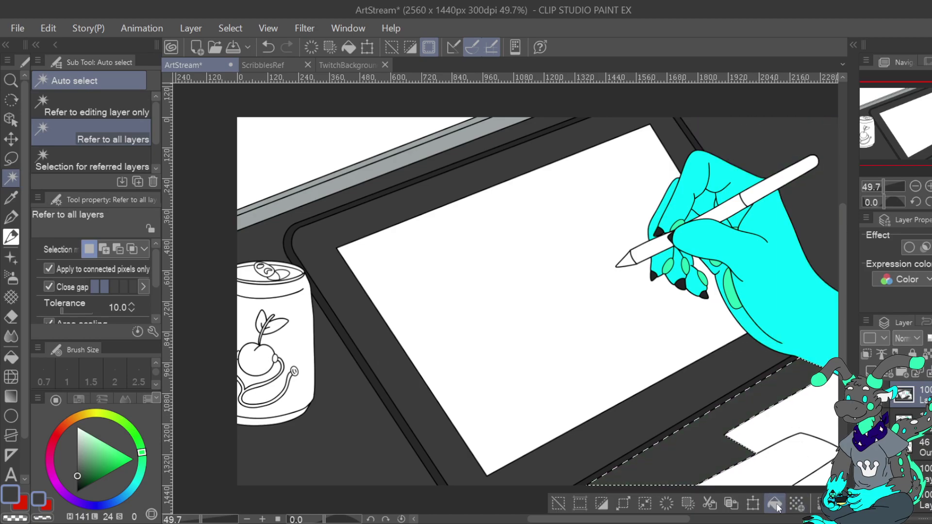
{"action": "left_click", "coordinate": [558, 503]}
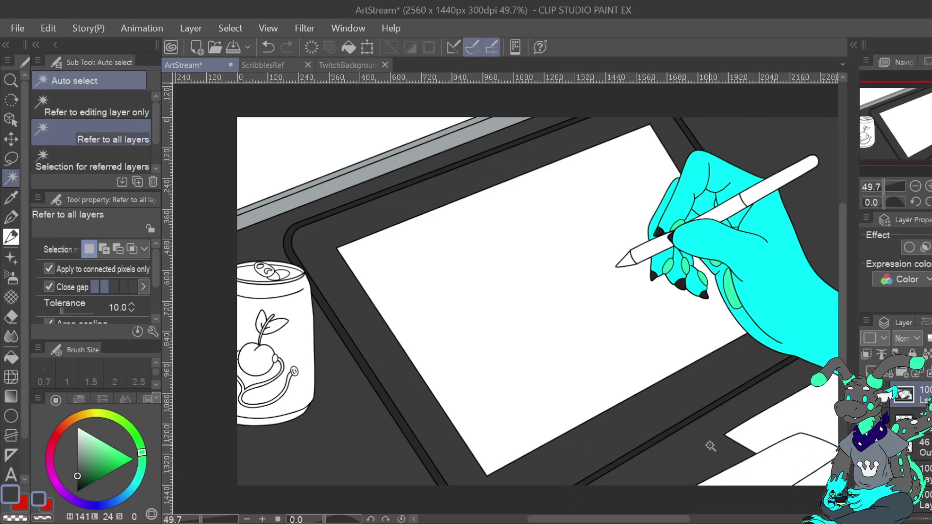
Sample a gray-green from the console in TwitchBackground, reduce its saturation to 4, and return to ArtStream
{"action": "left_click", "coordinate": [323, 65]}
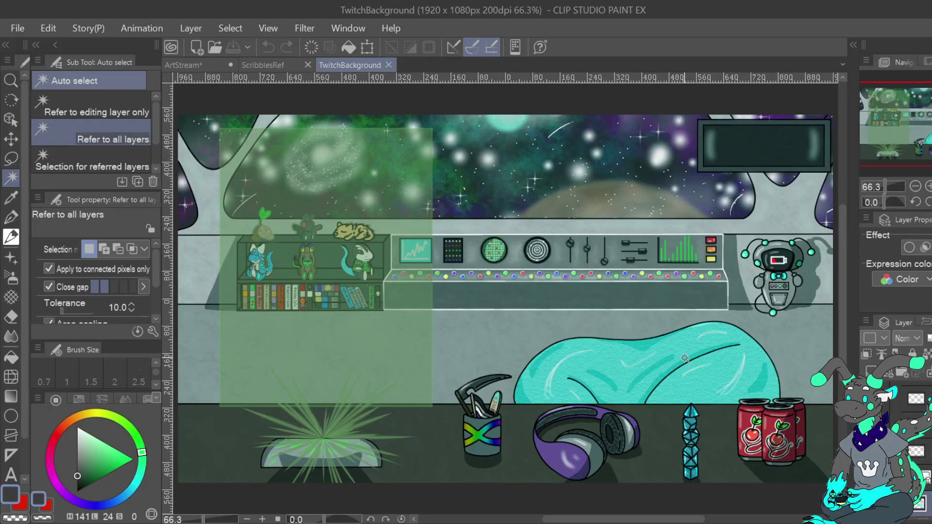
{"action": "left_click", "coordinate": [648, 249], "text": "alt"}
{"action": "left_click_drag", "start_coordinate": [83, 464], "coordinate": [81, 466]}
{"action": "left_click", "coordinate": [184, 65]}
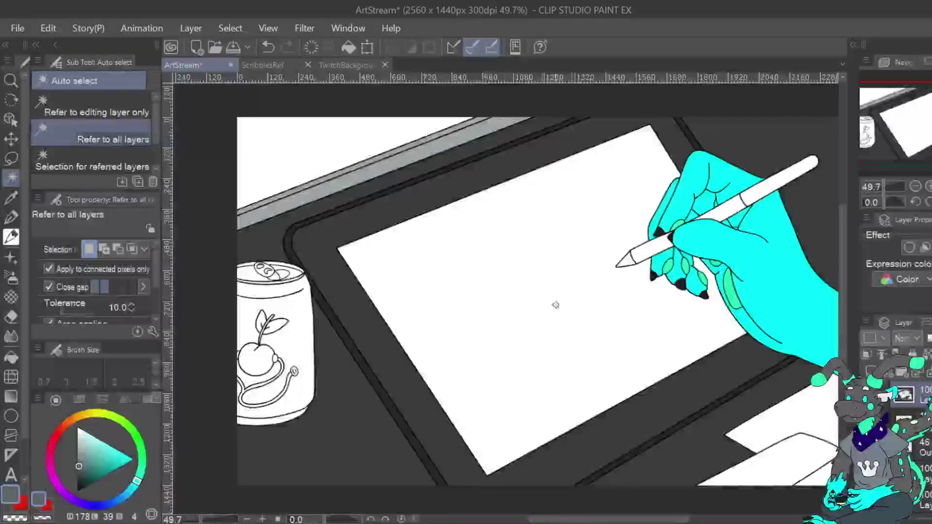
Refill all the desk surface areas around the tablet with the desaturated gray-green and clear the selection
{"action": "left_click", "coordinate": [775, 507]}
{"action": "left_click", "coordinate": [372, 444]}
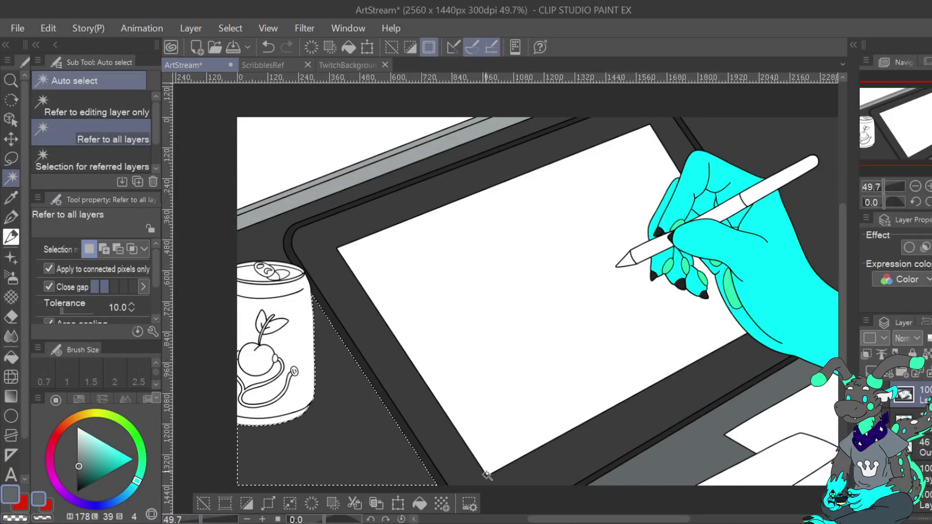
{"action": "left_click", "coordinate": [420, 504]}
{"action": "left_click", "coordinate": [274, 242]}
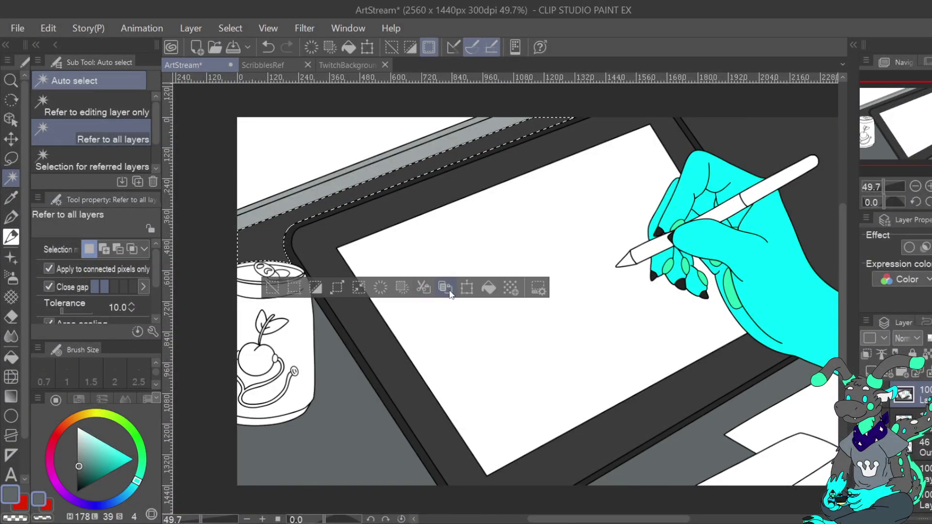
{"action": "left_click", "coordinate": [490, 288]}
{"action": "left_click", "coordinate": [785, 149]}
{"action": "left_click", "coordinate": [775, 332]}
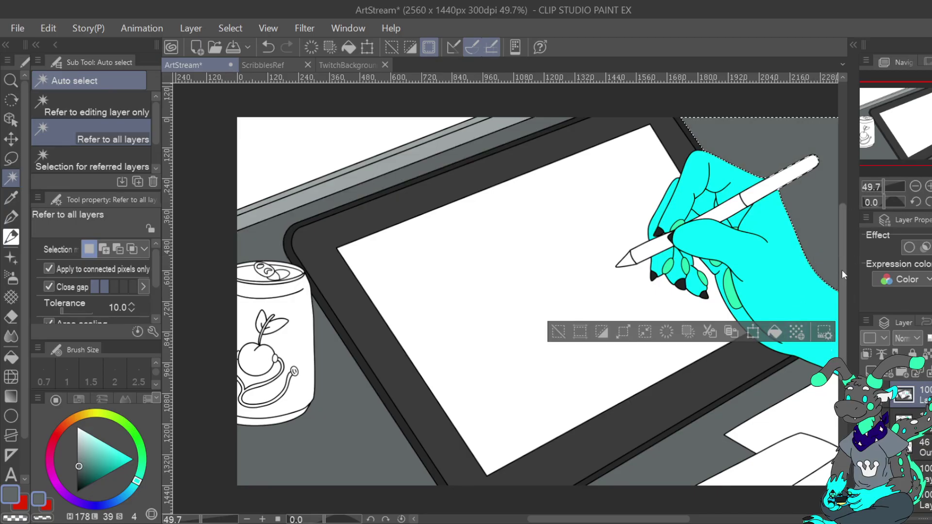
{"action": "left_click", "coordinate": [558, 332]}
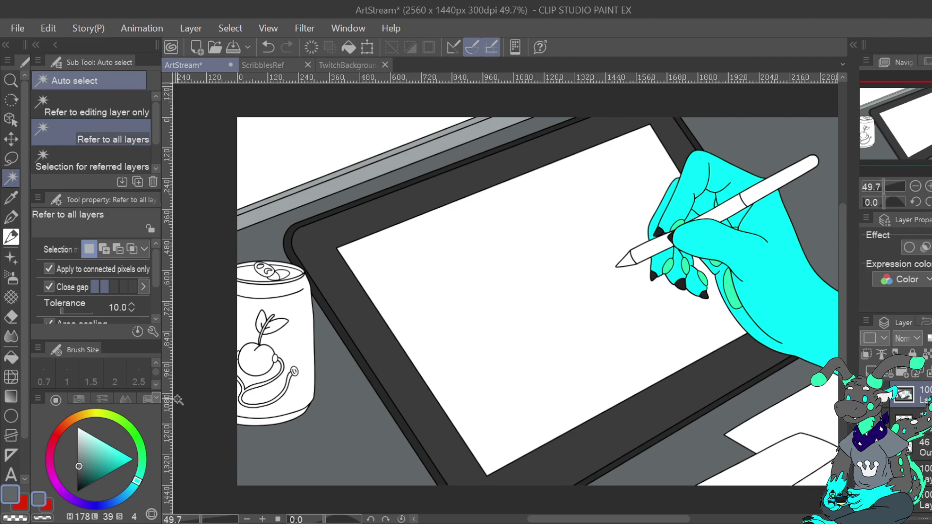
Sample the tablet frame's dark gray and fill the stylus's tip and rear barrel section with it
{"action": "left_click", "coordinate": [393, 360], "text": "alt"}
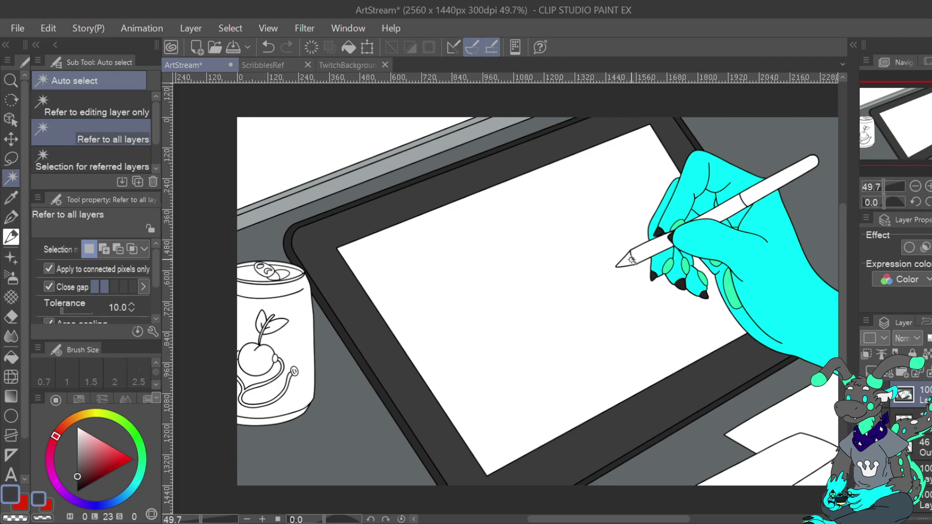
{"action": "left_click", "coordinate": [631, 260]}
{"action": "left_click", "coordinate": [710, 290]}
{"action": "left_click", "coordinate": [758, 193]}
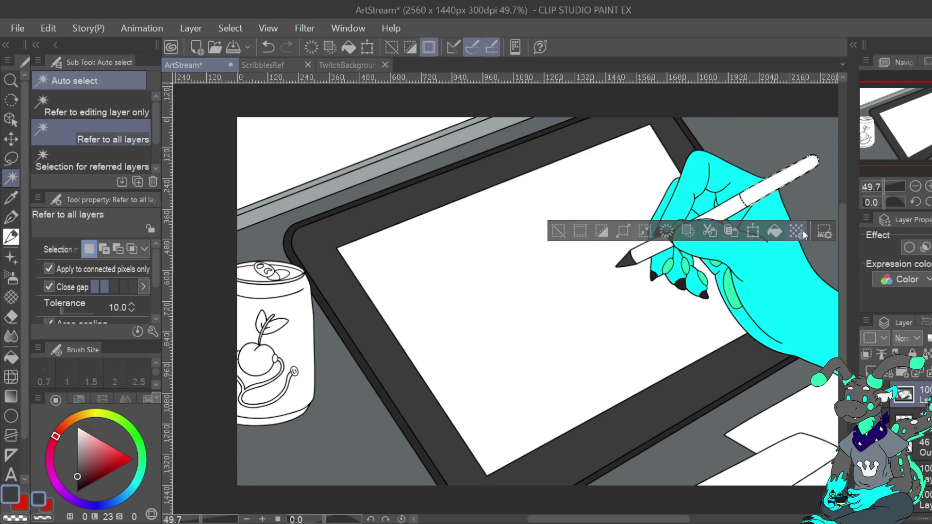
{"action": "left_click", "coordinate": [775, 231]}
Sample the darker gray of the tablet's outer edge, fill the stylus's grip and middle section, and clear the selection
{"action": "left_click", "coordinate": [717, 403], "text": "alt"}
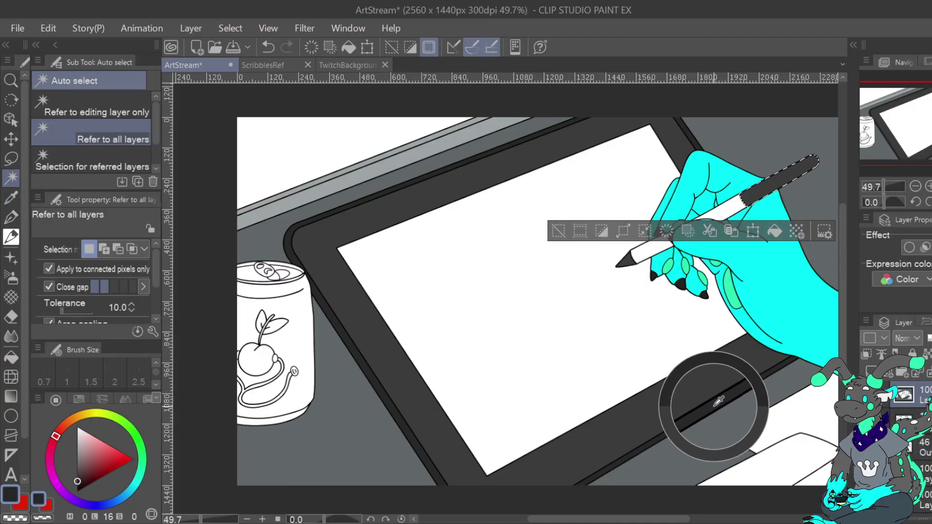
{"action": "left_click", "coordinate": [652, 249]}
{"action": "left_click", "coordinate": [735, 287]}
{"action": "left_click", "coordinate": [725, 211]}
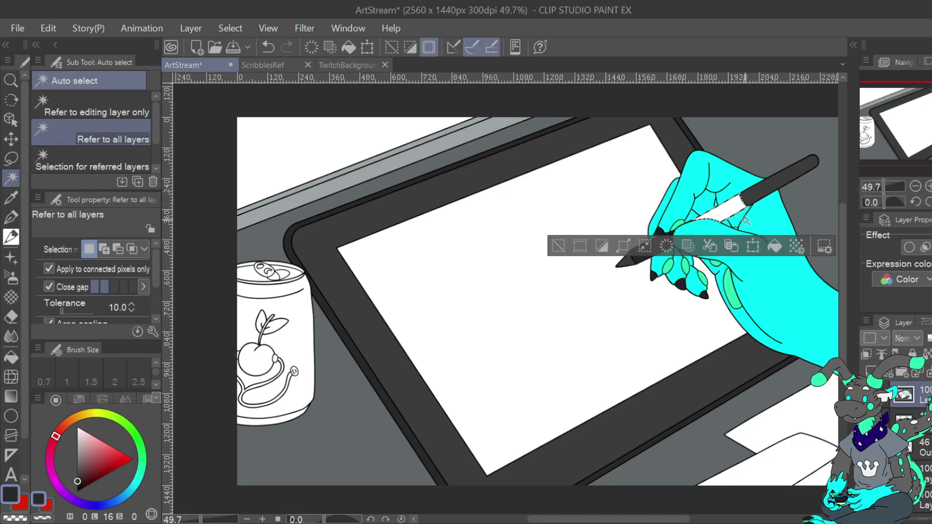
{"action": "left_click", "coordinate": [775, 246]}
{"action": "left_click", "coordinate": [560, 246]}
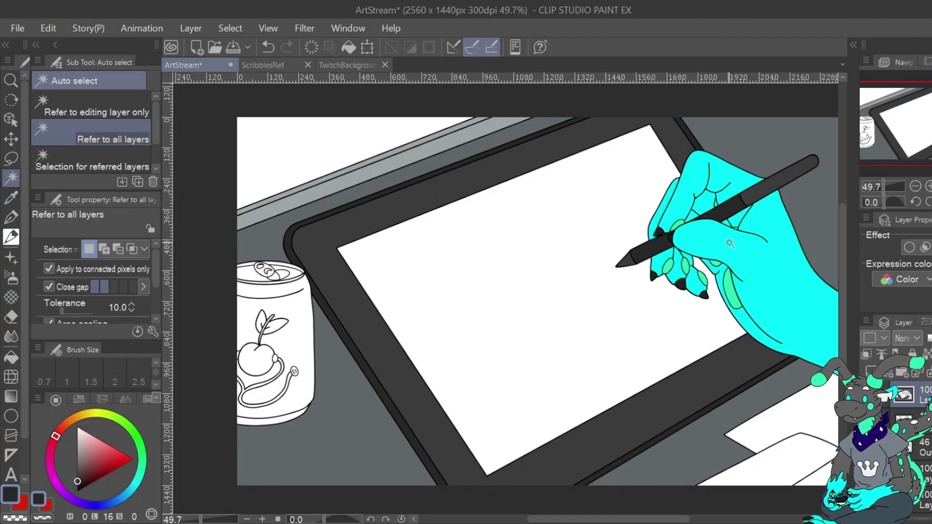
Show the layer with the colored can reference, sample its red, and fill the line-art can's body
{"action": "scroll", "coordinate": [908, 436], "scroll_direction": "down", "scroll_amount": 3}
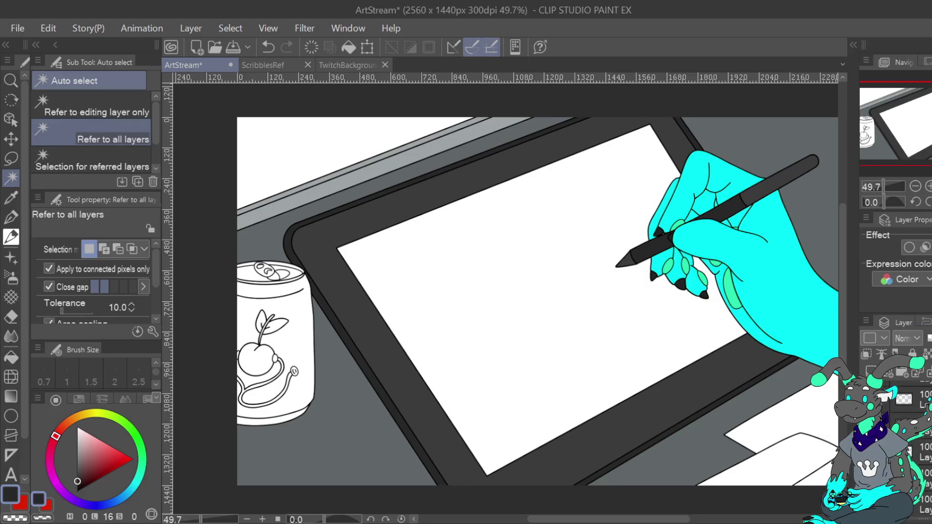
{"action": "scroll", "coordinate": [908, 437], "scroll_direction": "down", "scroll_amount": 6}
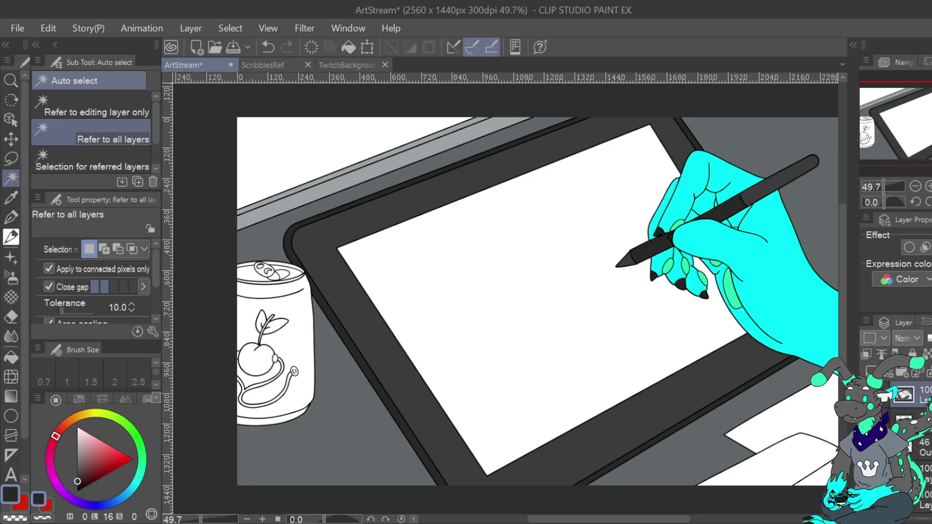
{"action": "scroll", "coordinate": [907, 436], "scroll_direction": "up", "scroll_amount": 8}
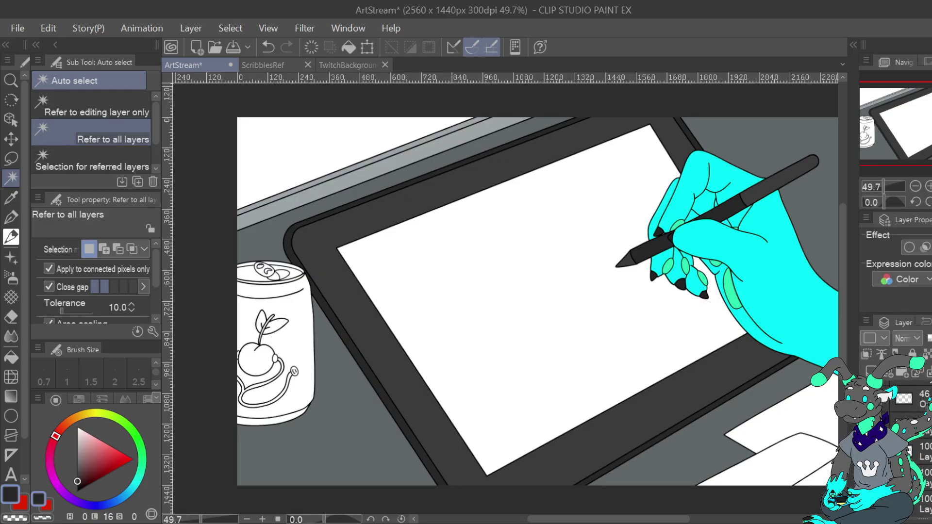
{"action": "scroll", "coordinate": [907, 437], "scroll_direction": "up", "scroll_amount": 1}
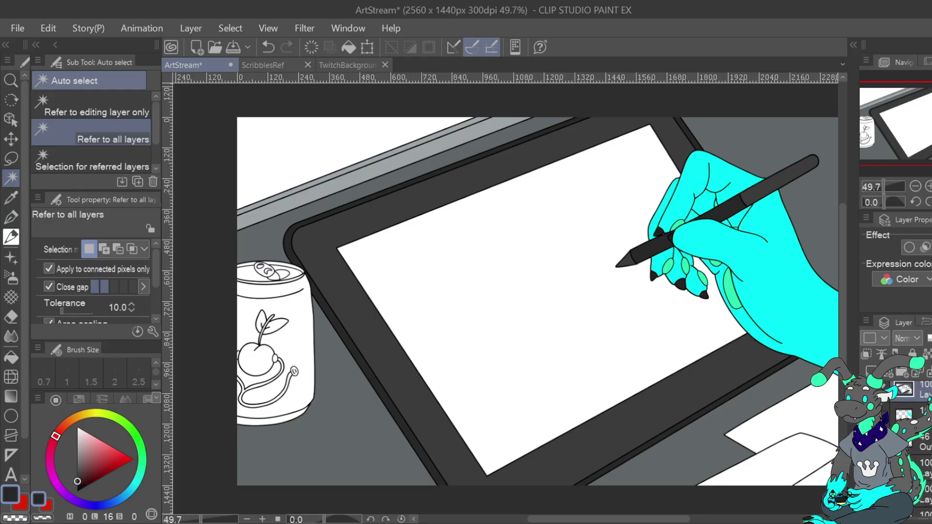
{"action": "scroll", "coordinate": [908, 437], "scroll_direction": "down", "scroll_amount": 5}
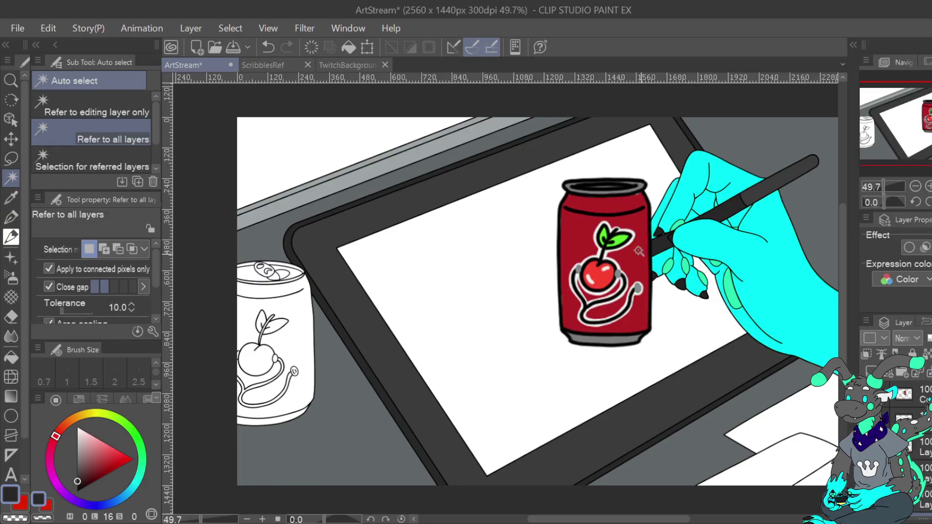
{"action": "left_click", "coordinate": [576, 224], "text": "alt"}
{"action": "left_click", "coordinate": [284, 304]}
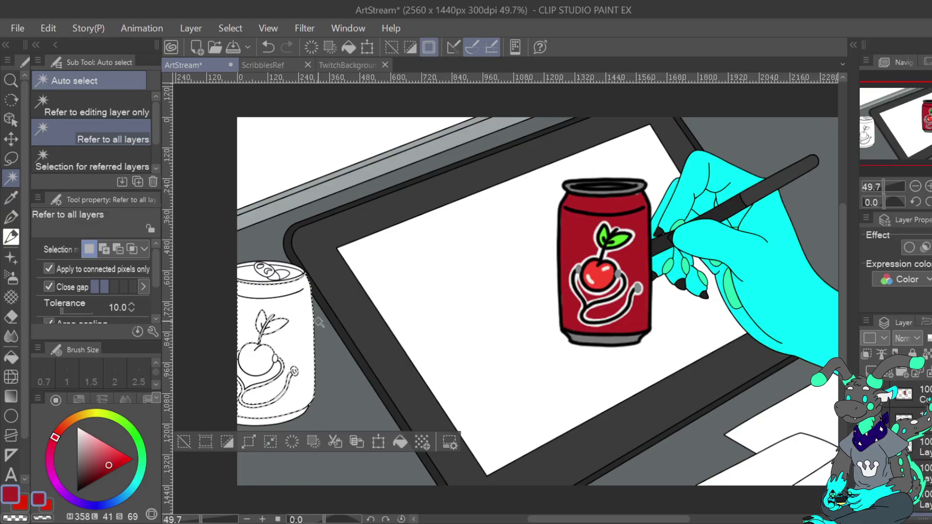
{"action": "left_click", "coordinate": [400, 442]}
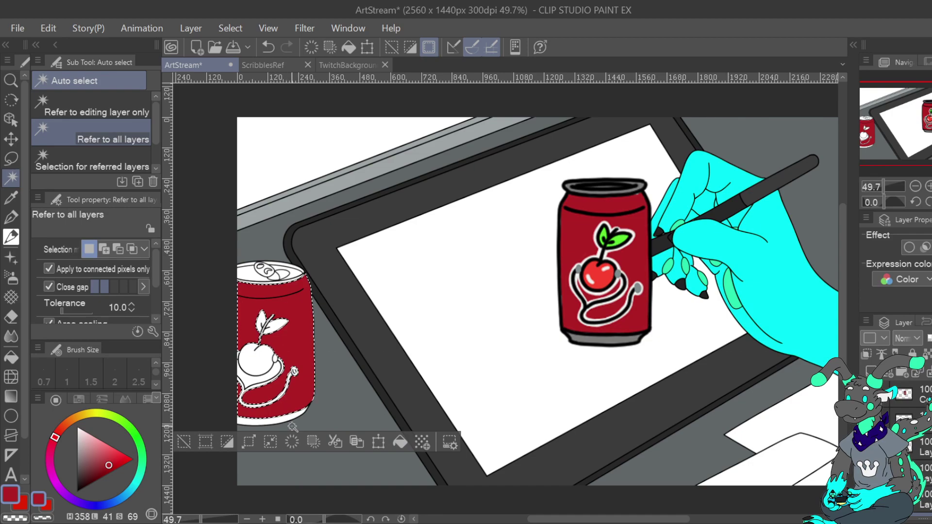
Sample the gray of the reference can's bottom rim, lighten it to luminosity 62, and fill the can's bottom rim
{"action": "left_click", "coordinate": [610, 334], "text": "alt"}
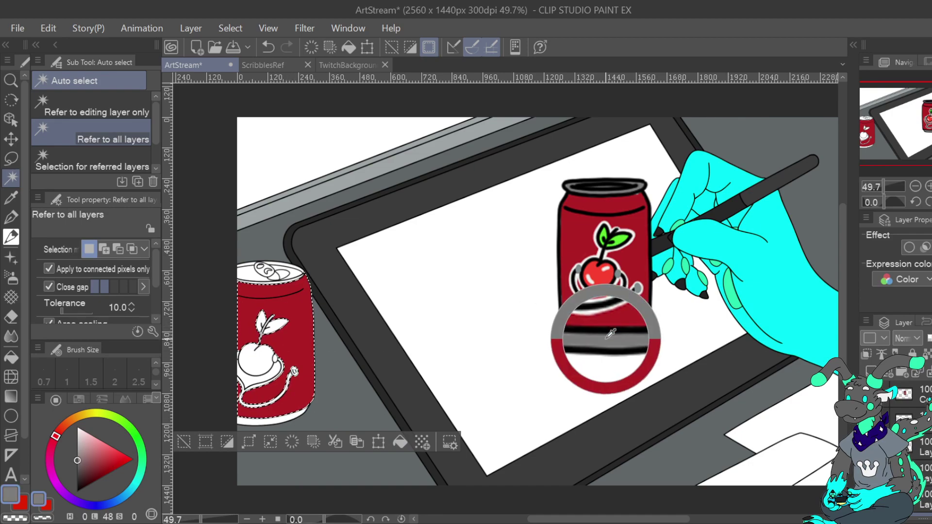
{"action": "left_click", "coordinate": [272, 417]}
{"action": "left_click", "coordinate": [394, 447]}
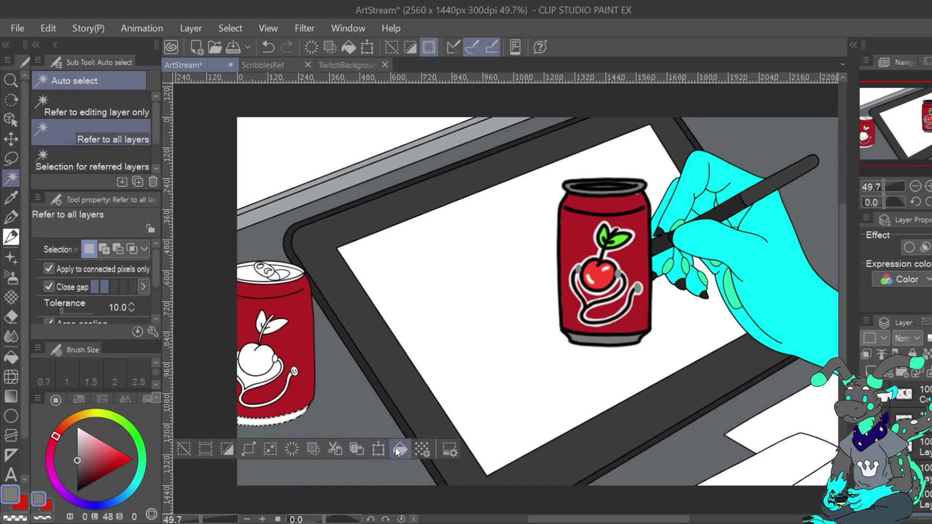
{"action": "left_click", "coordinate": [77, 452]}
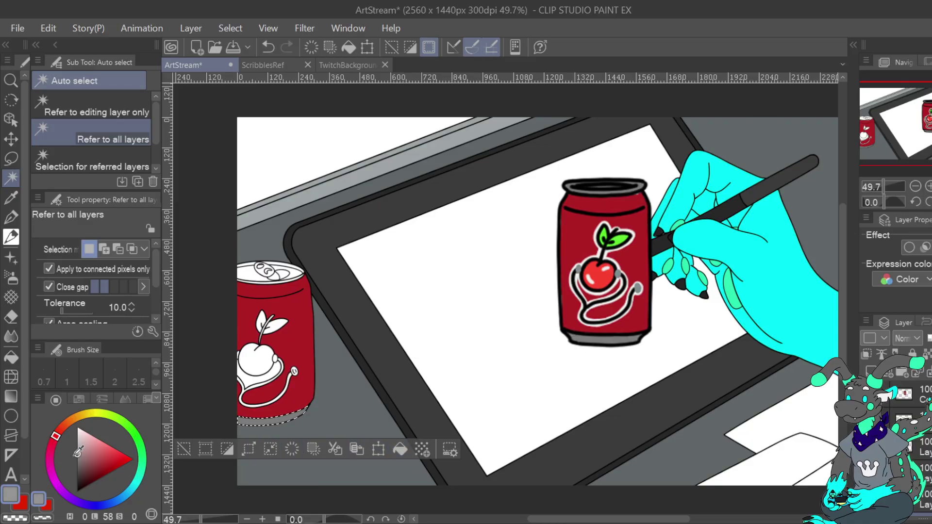
{"action": "left_click", "coordinate": [400, 448]}
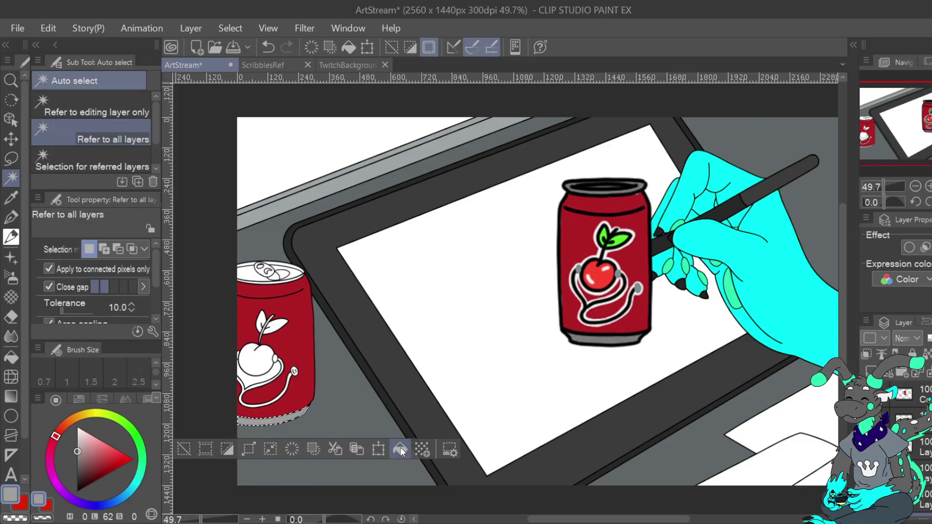
Fill the can's top rim with the luminosity 62 gray and the lid surface with a lighter gray of luminosity 72
{"action": "left_click", "coordinate": [269, 284]}
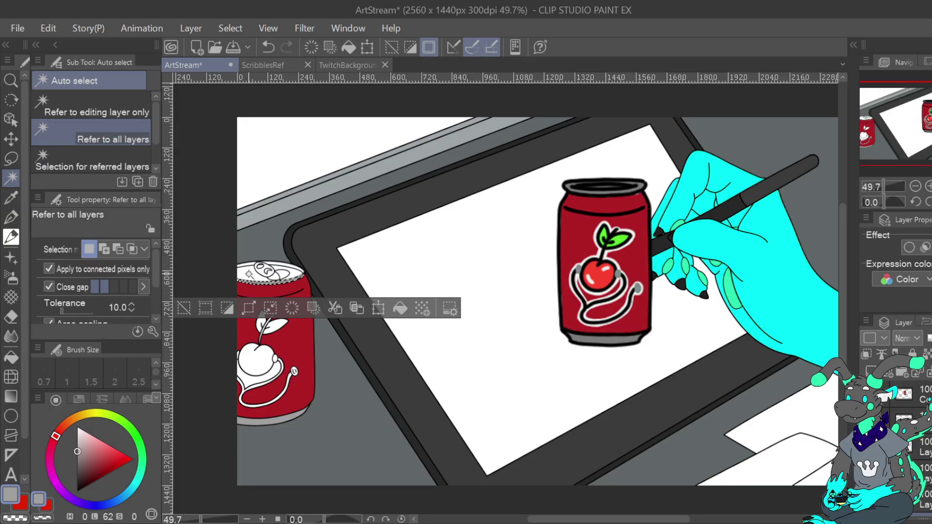
{"action": "left_click", "coordinate": [249, 274]}
{"action": "left_click", "coordinate": [400, 305]}
{"action": "left_click", "coordinate": [80, 447]}
{"action": "left_click", "coordinate": [78, 445]}
{"action": "left_click", "coordinate": [400, 305]}
{"action": "left_click_drag", "start_coordinate": [274, 275], "coordinate": [277, 421]}
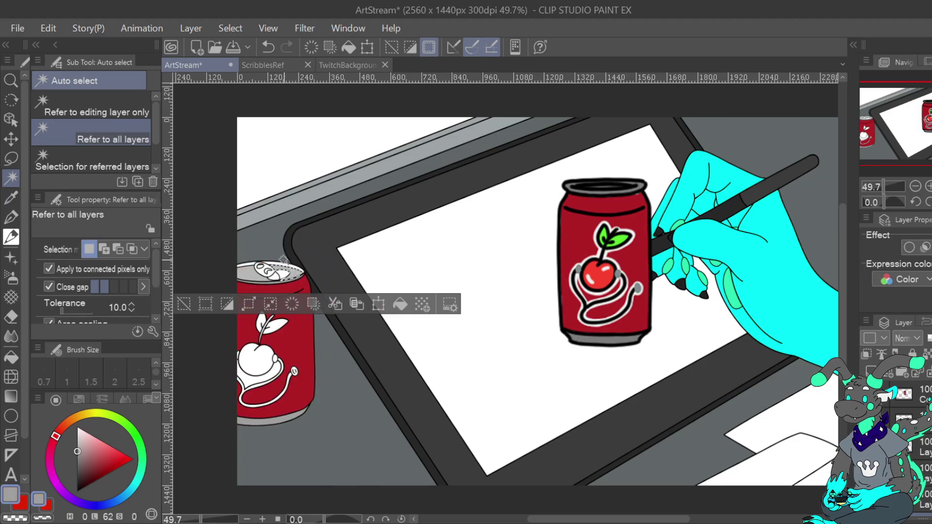
{"action": "left_click", "coordinate": [290, 266]}
{"action": "left_click", "coordinate": [251, 265]}
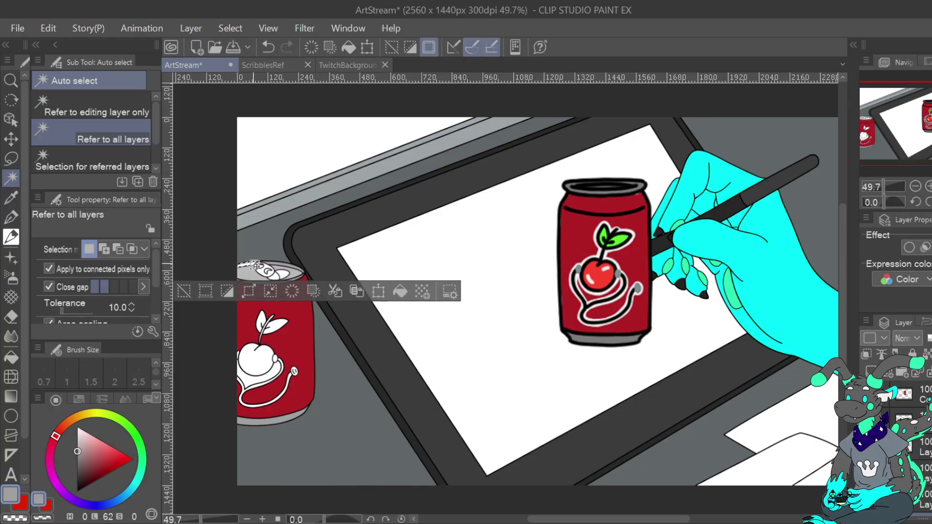
Fill the parts of the can's pull tab, using the rim gray and the lighter gray sampled from the lid
{"action": "left_click", "coordinate": [269, 267]}
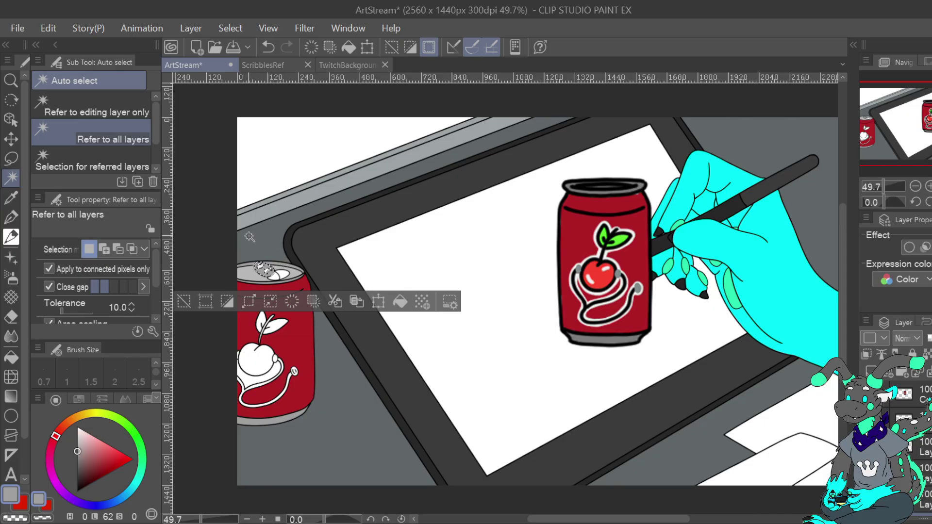
{"action": "left_click", "coordinate": [267, 265]}
{"action": "left_click", "coordinate": [243, 271], "text": "alt"}
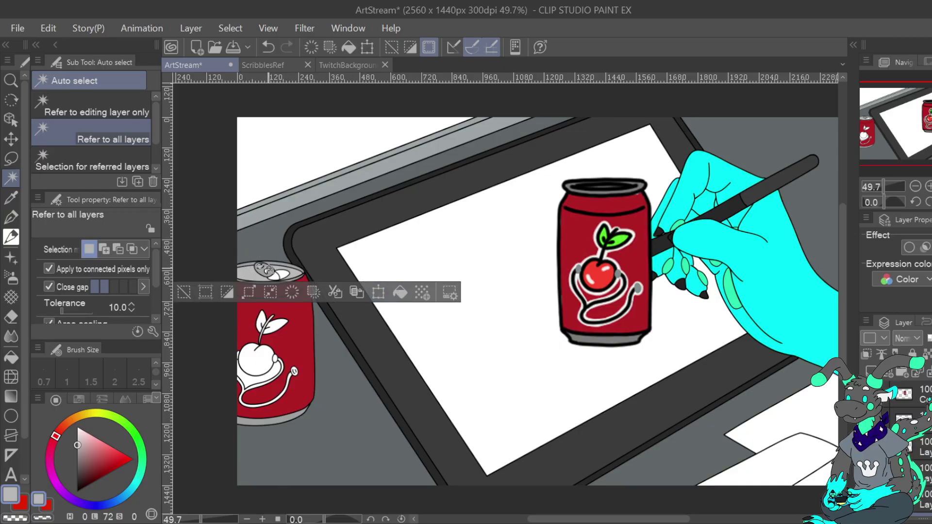
{"action": "left_click", "coordinate": [270, 270]}
{"action": "left_click", "coordinate": [265, 271]}
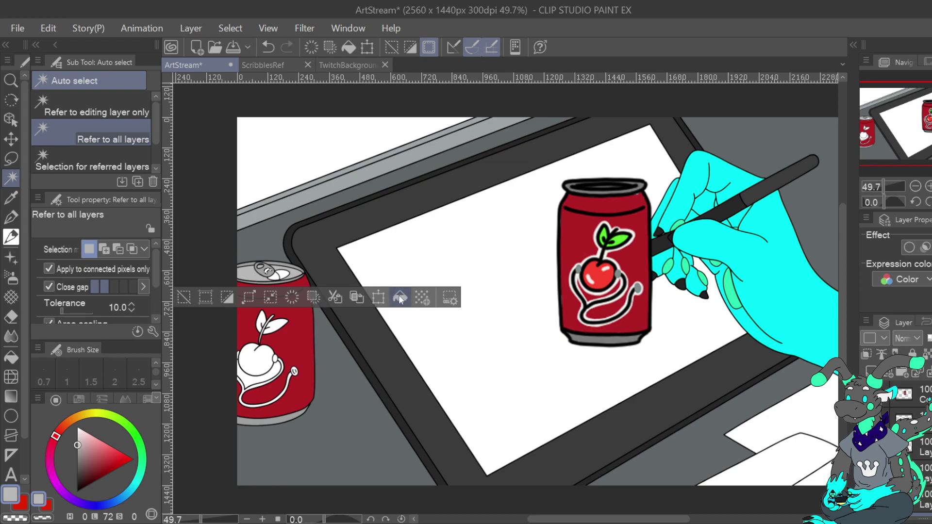
{"action": "left_click", "coordinate": [273, 271]}
{"action": "left_click", "coordinate": [274, 271], "text": "alt"}
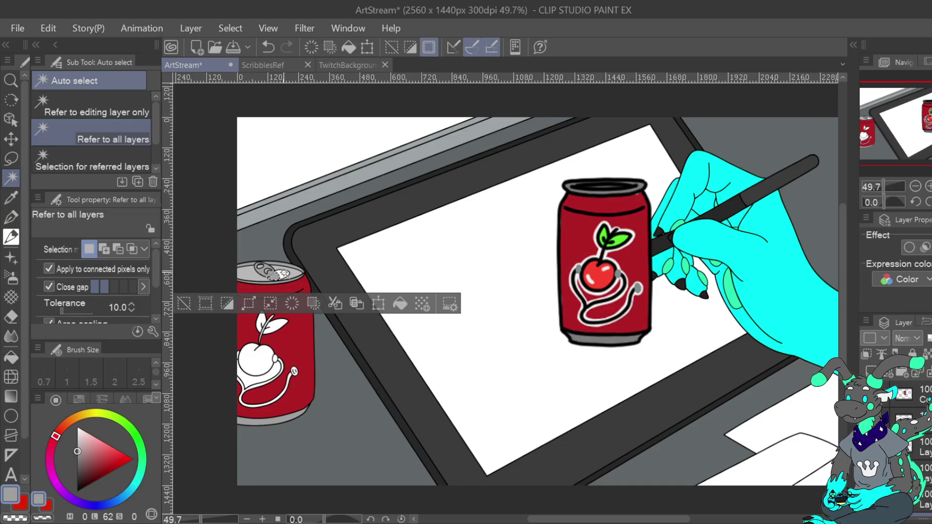
Darken the lid gray to luminosity 47, fill the can's drinking opening, and clear the selection
{"action": "left_click", "coordinate": [260, 281], "text": "alt"}
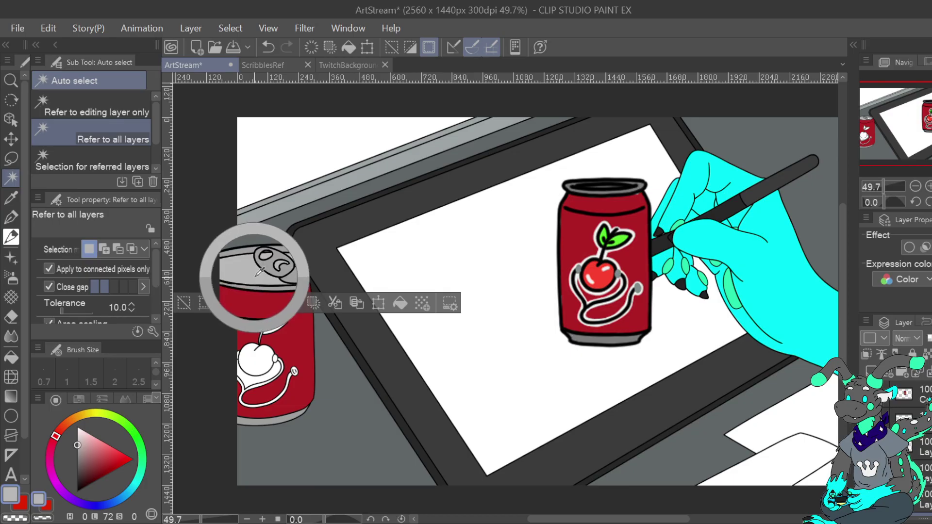
{"action": "left_click_drag", "start_coordinate": [77, 452], "coordinate": [77, 461]}
{"action": "left_click", "coordinate": [400, 306]}
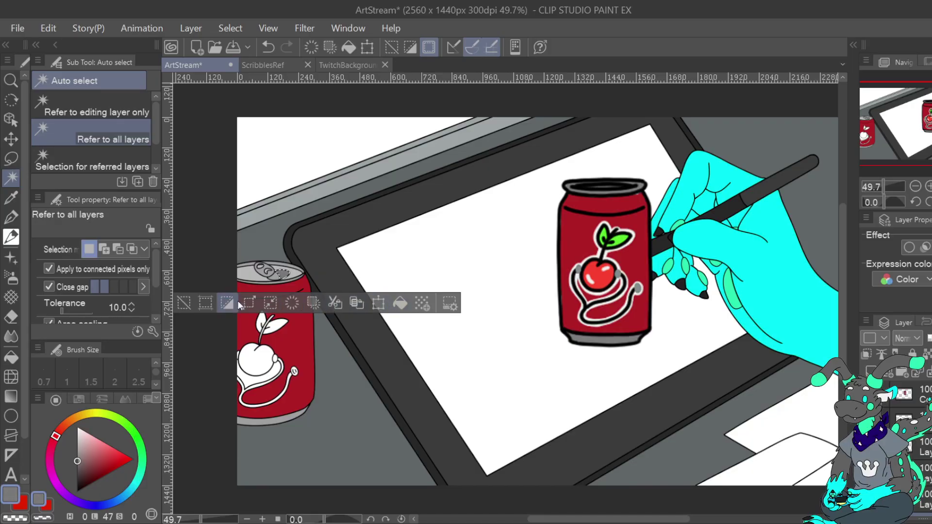
{"action": "key", "text": "ctrl+d"}
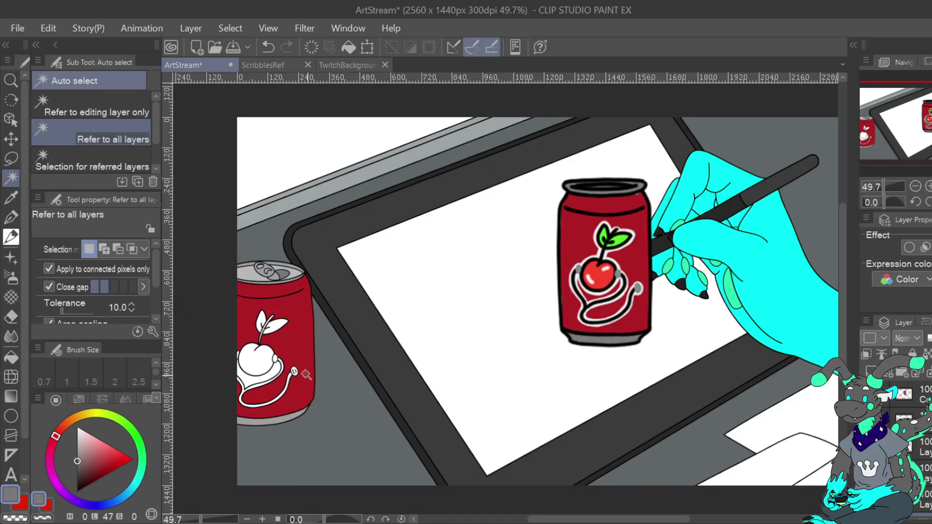
Sample the can's red and fill the white gap below the cherry between the stethoscope tubes
{"action": "right_click", "coordinate": [293, 340]}
{"action": "left_click", "coordinate": [248, 382]}
{"action": "left_click", "coordinate": [394, 409]}
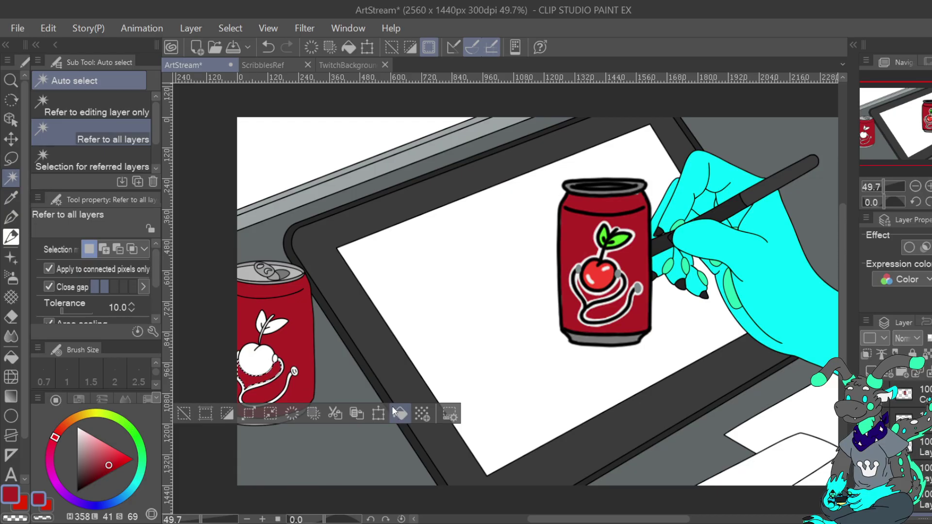
Sample the gray of the reference can's stethoscope and fill the earpiece beside the cherry on the line-art can
{"action": "left_click", "coordinate": [603, 288], "text": "alt"}
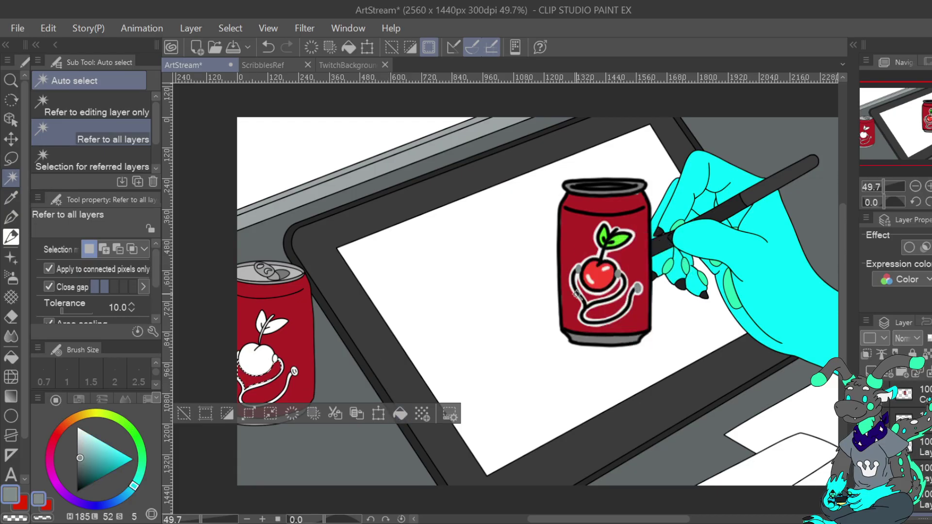
{"action": "left_click", "coordinate": [275, 358]}
{"action": "left_click", "coordinate": [395, 383]}
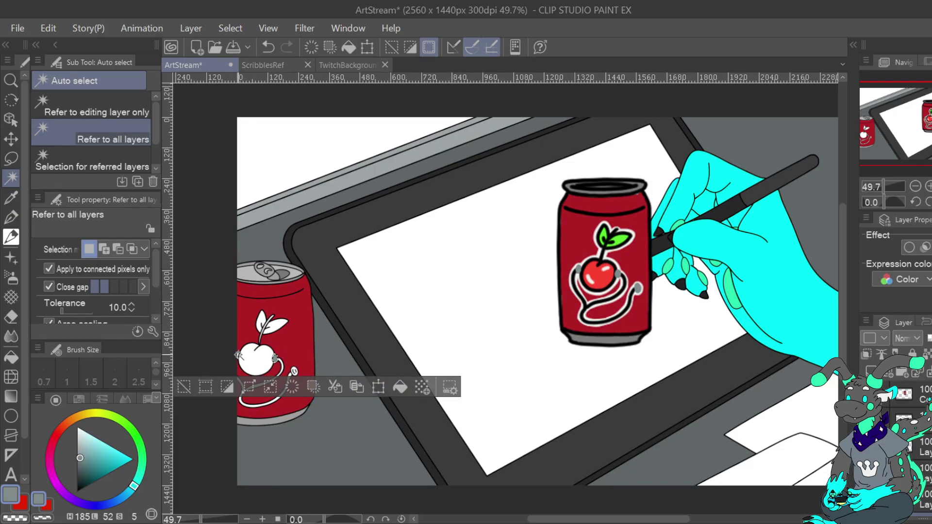
Fill the earpiece at the canvas edge and the stethoscope's chest piece on the line-art can with the sampled gray
{"action": "key", "text": "ctrl+d"}
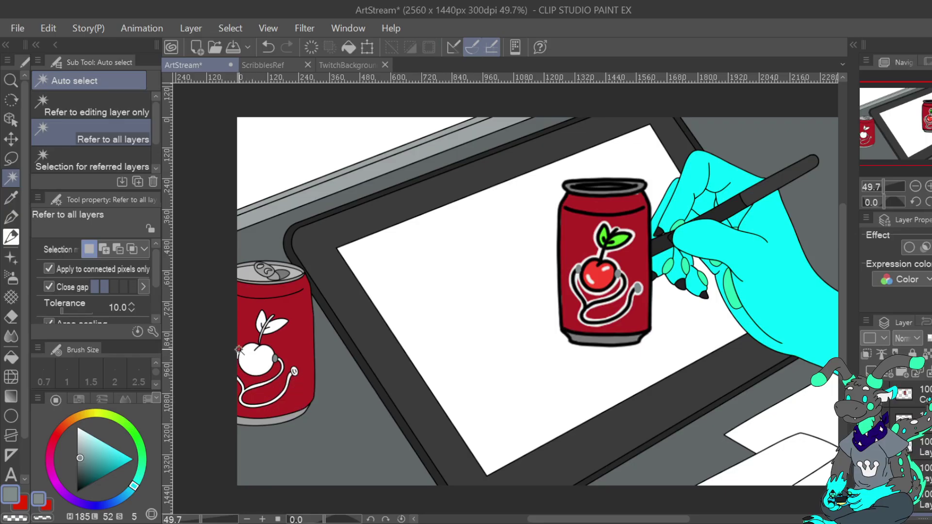
{"action": "left_click", "coordinate": [239, 353]}
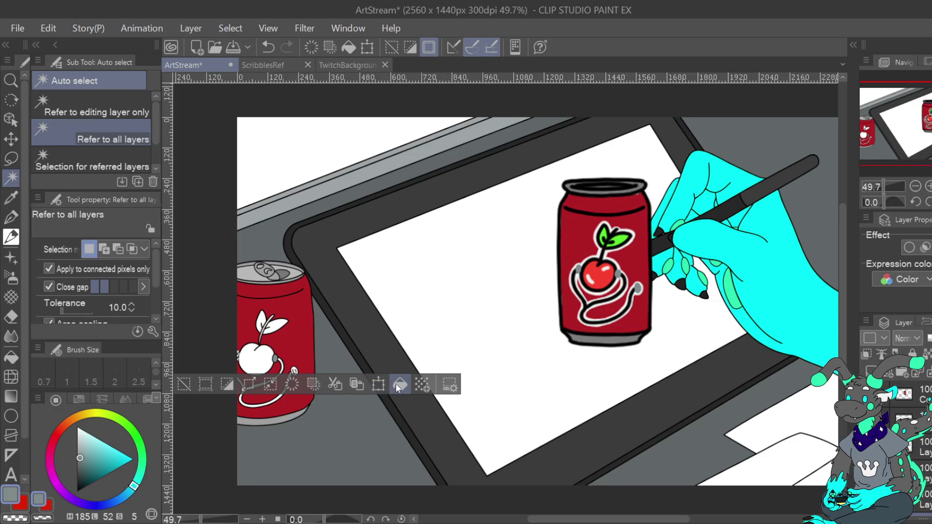
{"action": "left_click", "coordinate": [294, 371]}
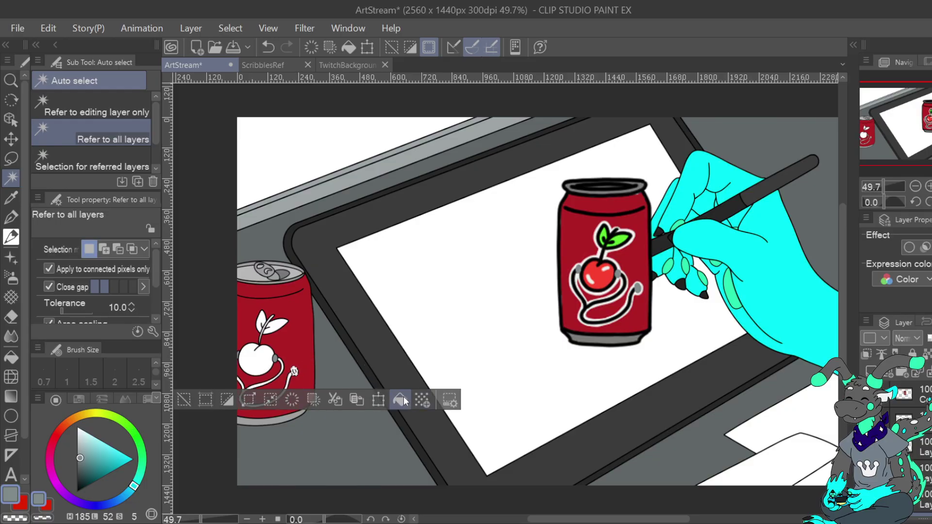
Sample the reference stethoscope's black, lighten it to luminosity 16, and fill all the tube sections on the line-art can
{"action": "left_click", "coordinate": [590, 305], "text": "alt"}
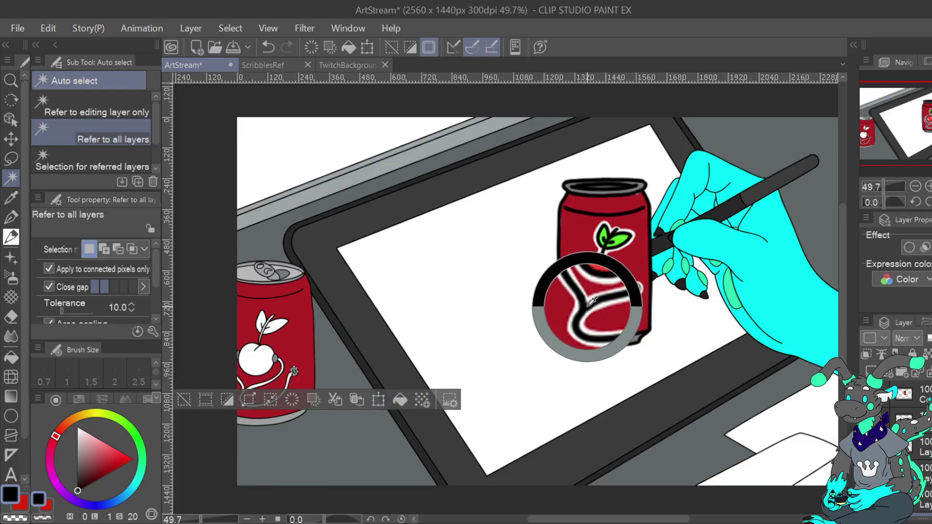
{"action": "left_click", "coordinate": [77, 482]}
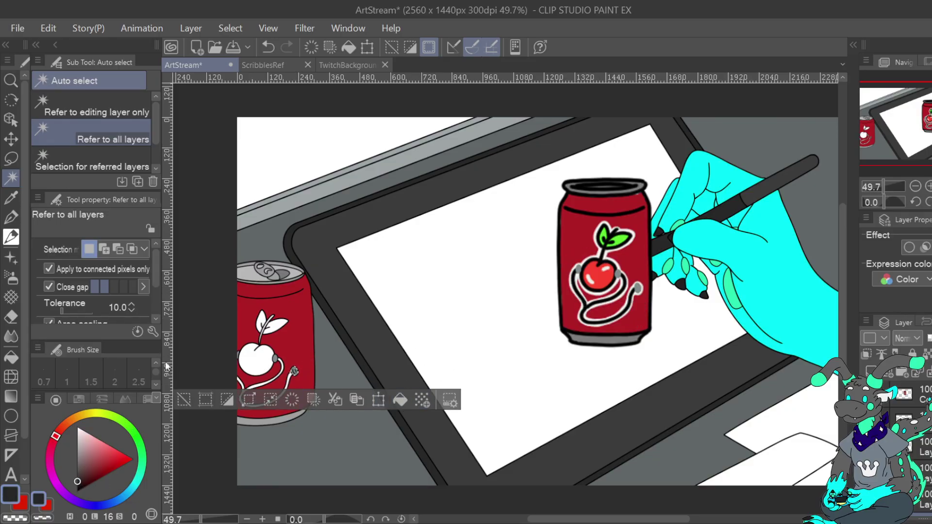
{"action": "left_click", "coordinate": [251, 368]}
{"action": "left_click", "coordinate": [400, 430]}
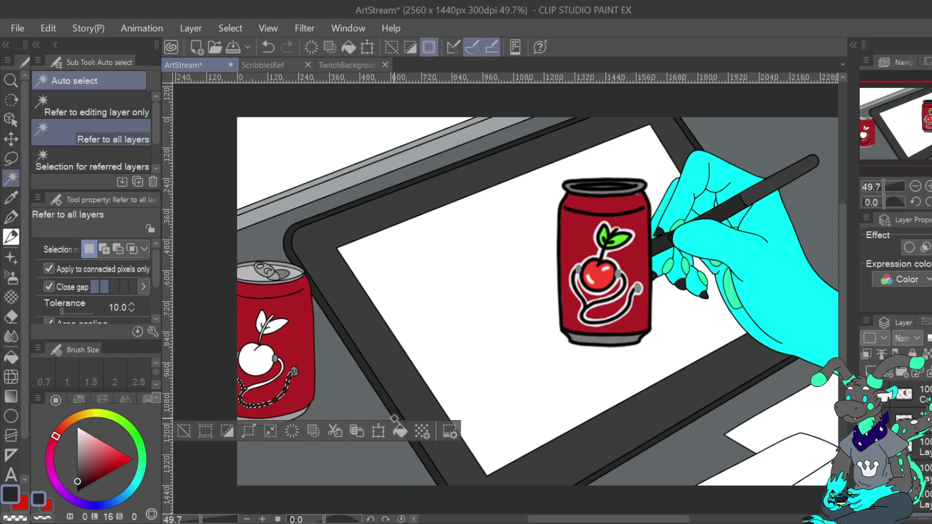
{"action": "left_click", "coordinate": [262, 385]}
{"action": "left_click", "coordinate": [400, 414]}
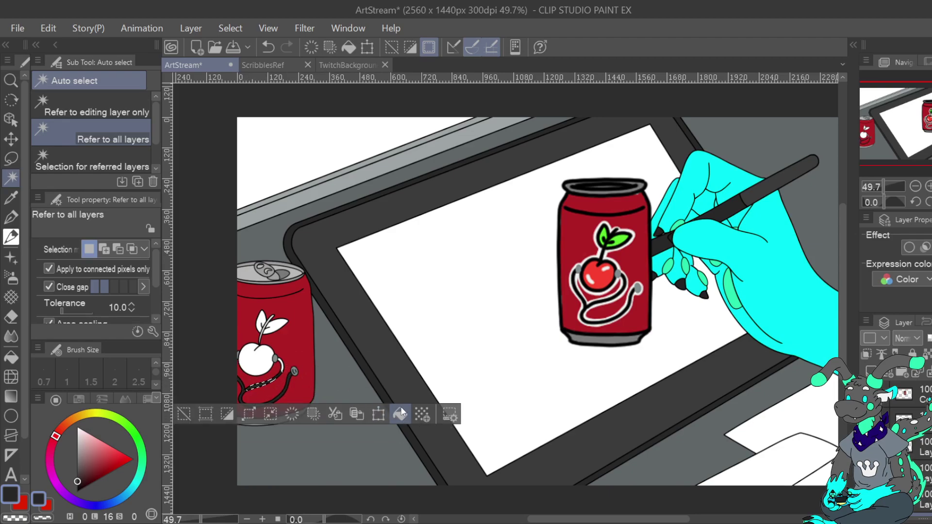
{"action": "left_click", "coordinate": [282, 364]}
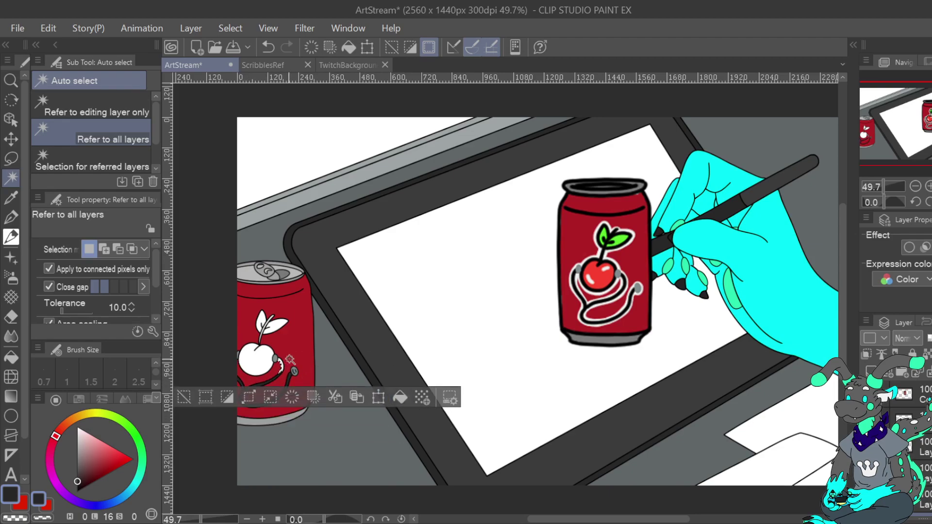
{"action": "left_click", "coordinate": [399, 396]}
Sample the reference cherry's red and fill the cherry on the line-art can
{"action": "left_click", "coordinate": [599, 272], "text": "alt"}
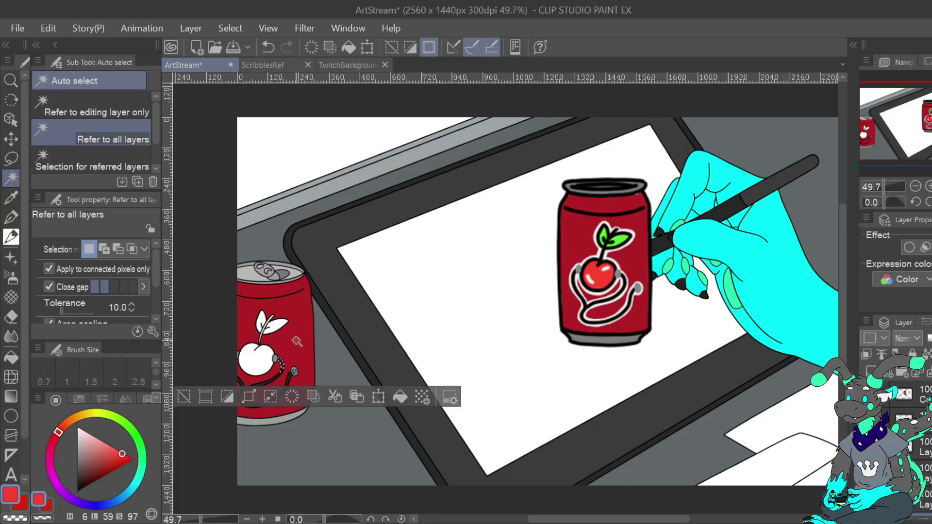
{"action": "left_click", "coordinate": [256, 359]}
{"action": "left_click", "coordinate": [396, 400]}
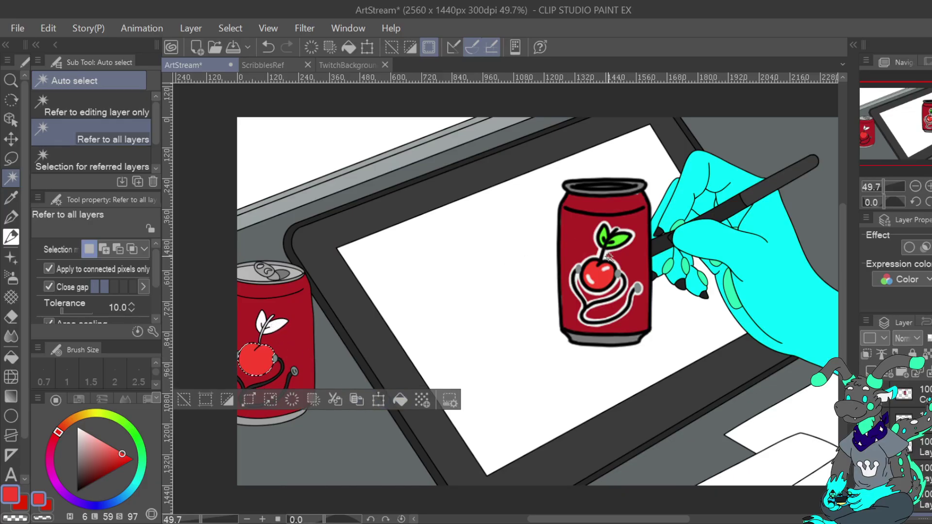
Set a bright green with hue 107, luminosity 52 and saturation 61, and fill the cherry's leaves
{"action": "left_click", "coordinate": [620, 236], "text": "alt"}
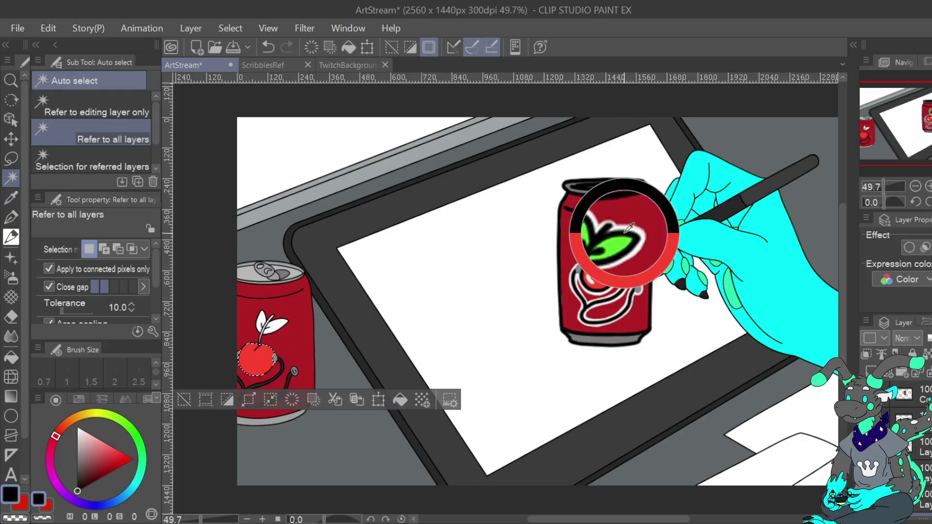
{"action": "left_click_drag", "start_coordinate": [125, 449], "coordinate": [110, 458]}
{"action": "left_click", "coordinate": [284, 321]}
{"action": "left_click", "coordinate": [399, 359]}
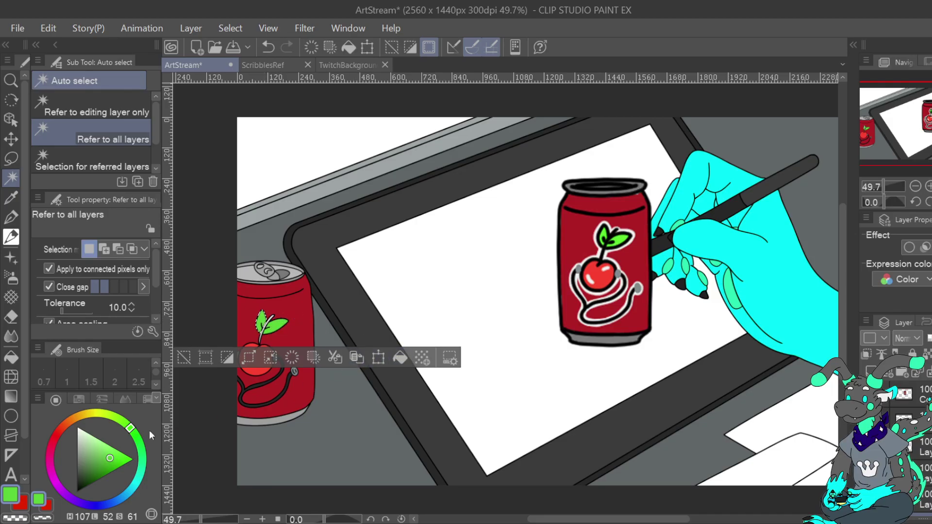
Choose a muted brown with hue 7, luminosity 38 and saturation 27, fill the cherry's stem, and clear the selection
{"action": "left_click", "coordinate": [59, 433]}
{"action": "left_click", "coordinate": [89, 460]}
{"action": "left_click", "coordinate": [88, 466]}
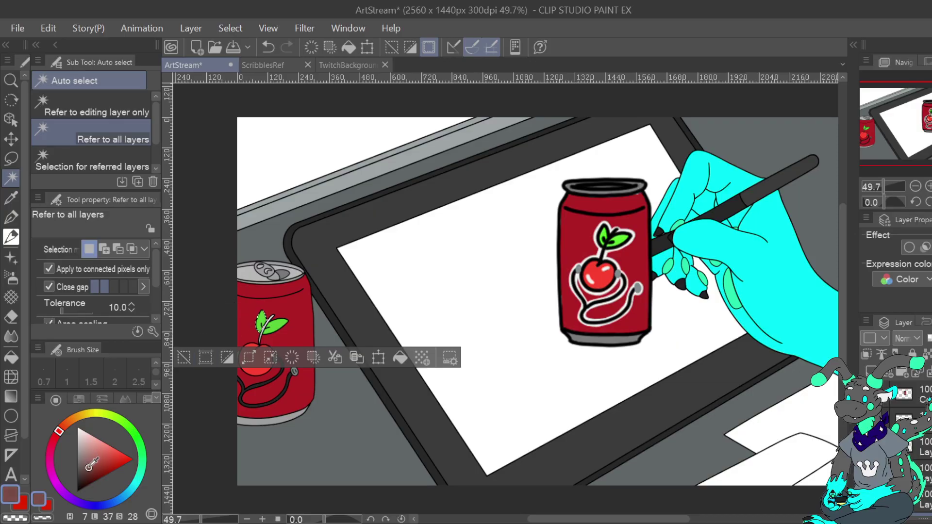
{"action": "left_click", "coordinate": [269, 321]}
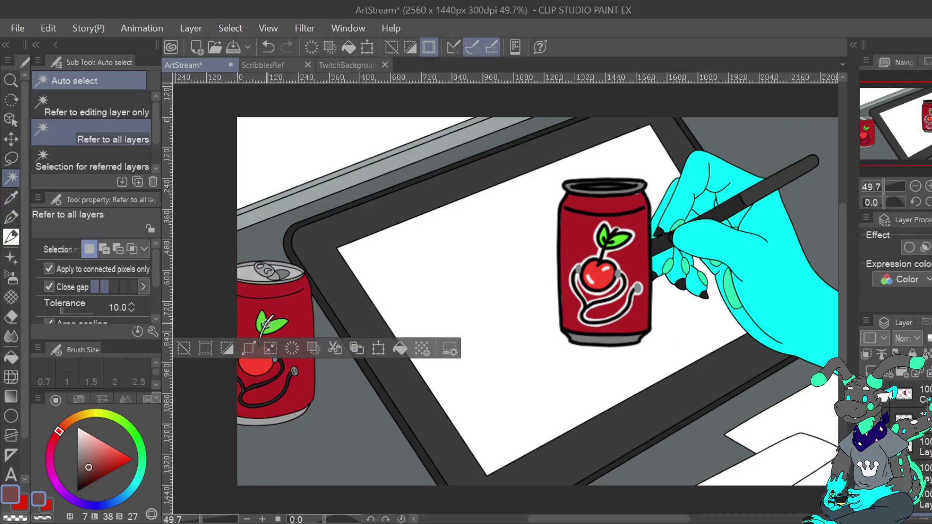
{"action": "left_click", "coordinate": [272, 318]}
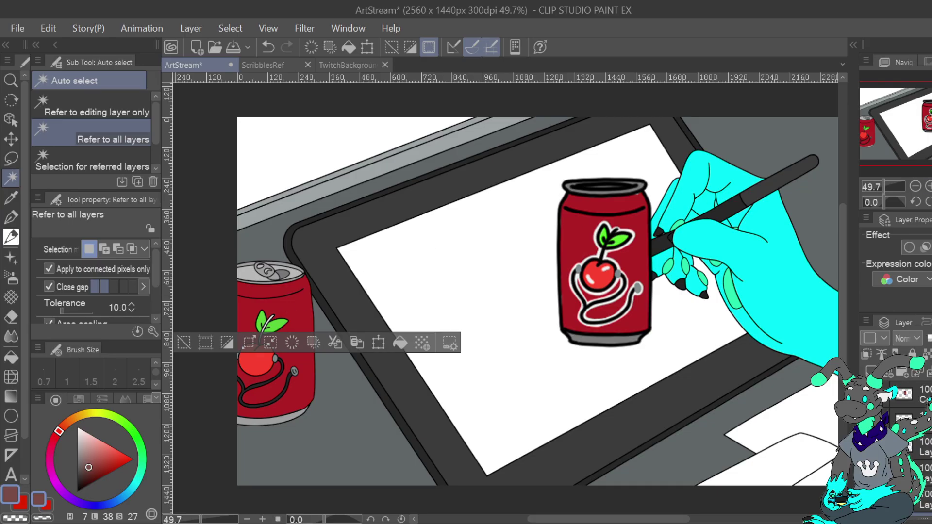
{"action": "left_click", "coordinate": [928, 186]}
{"action": "left_click", "coordinate": [927, 185]}
{"action": "left_click_drag", "start_coordinate": [929, 132], "coordinate": [911, 139]}
{"action": "left_click", "coordinate": [395, 281]}
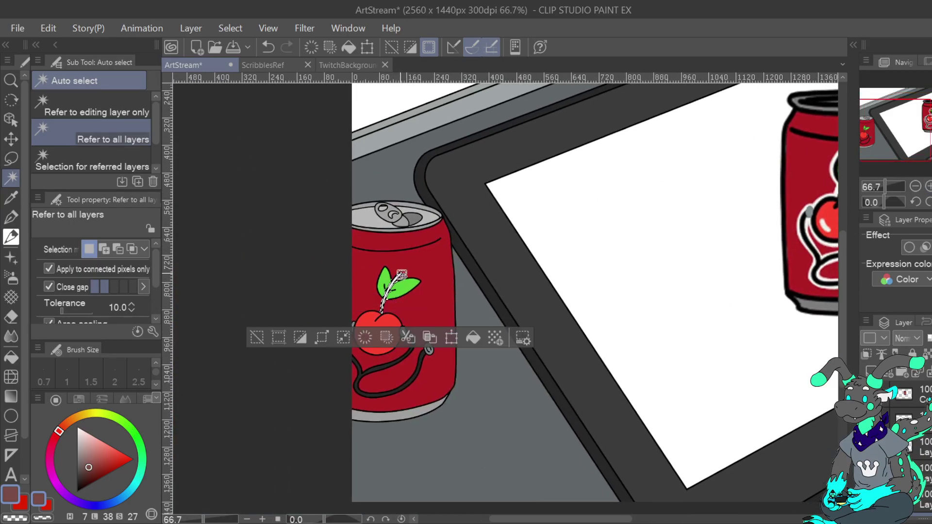
{"action": "left_click", "coordinate": [257, 338]}
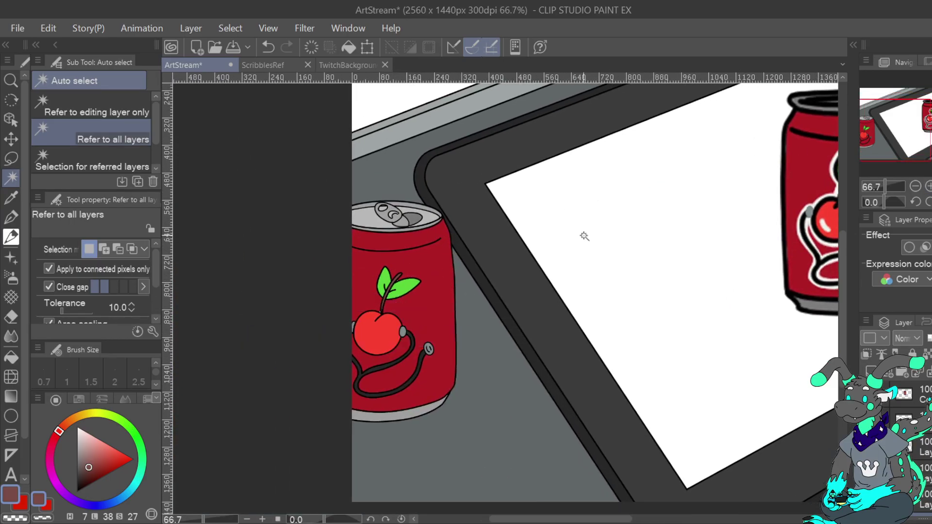
Set the drawing color to white and switch to the Turnip pen for the cherry's highlights
{"action": "left_click_drag", "start_coordinate": [904, 139], "coordinate": [921, 135]}
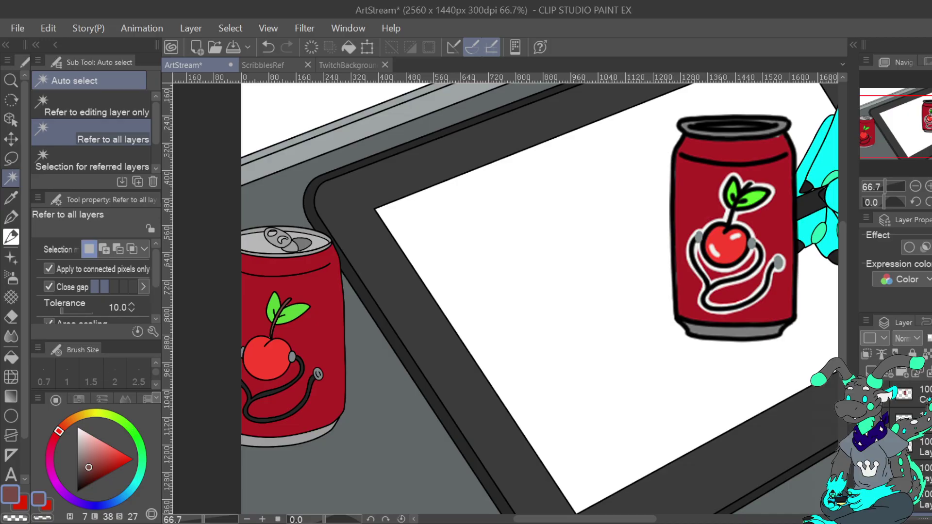
{"action": "scroll", "coordinate": [913, 446], "scroll_direction": "down", "scroll_amount": 3}
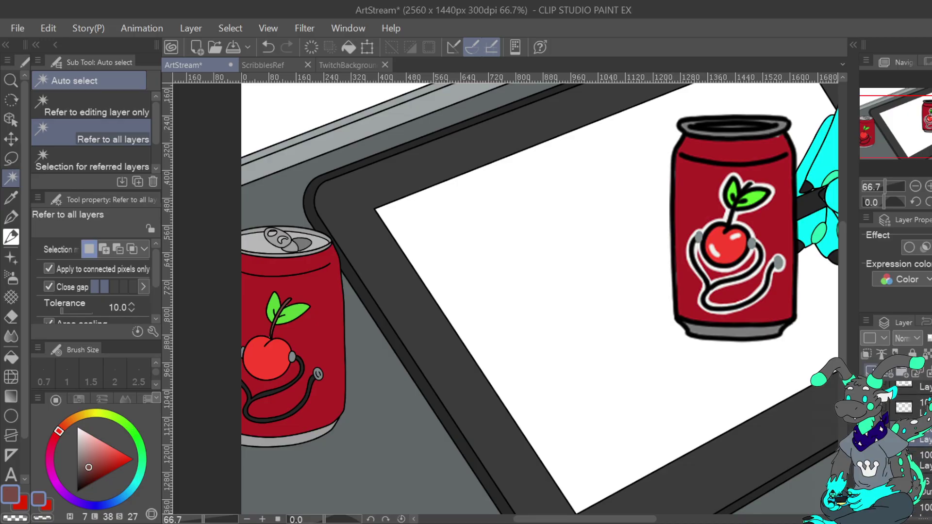
{"action": "left_click_drag", "start_coordinate": [78, 429], "coordinate": [73, 415]}
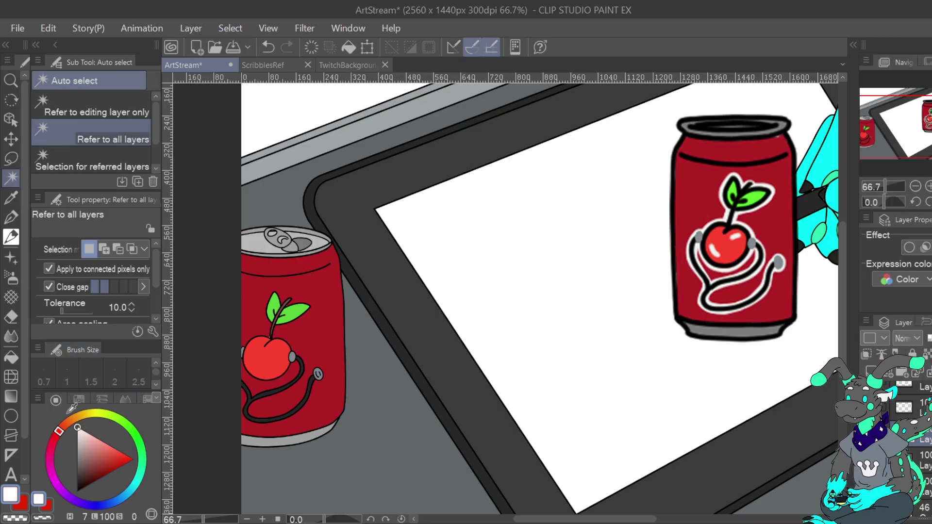
{"action": "left_click", "coordinate": [13, 214]}
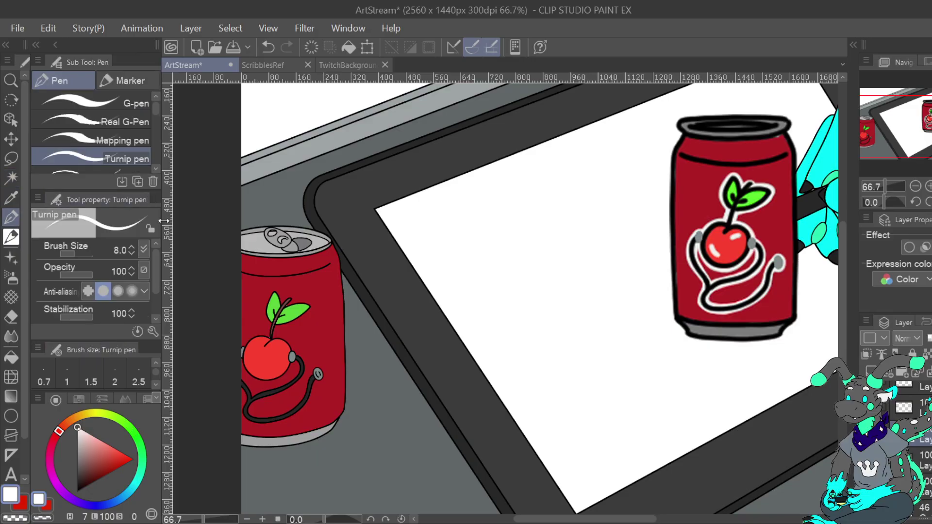
Try drawing a white highlight on the cherry at brush size 24.5, and undo it
{"action": "left_click", "coordinate": [77, 252]}
{"action": "left_click_drag", "start_coordinate": [278, 349], "coordinate": [267, 374]}
{"action": "left_click", "coordinate": [267, 49]}
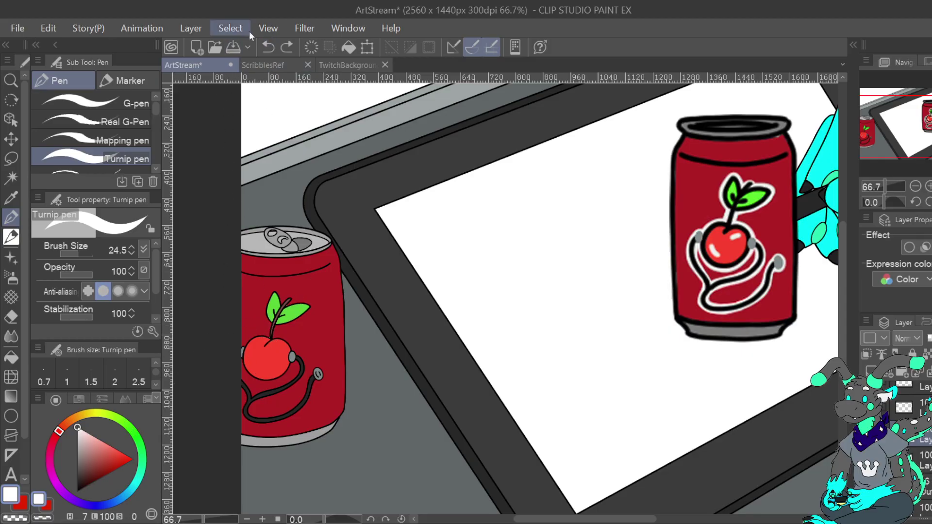
Reduce the brush size to 19, paint white highlights on the cherry, and switch to the transparent color to trim them
{"action": "left_click", "coordinate": [132, 253]}
{"action": "left_click", "coordinate": [132, 253]}
{"action": "left_click", "coordinate": [132, 252]}
{"action": "left_click", "coordinate": [132, 252]}
{"action": "left_click_drag", "start_coordinate": [275, 346], "coordinate": [256, 372]}
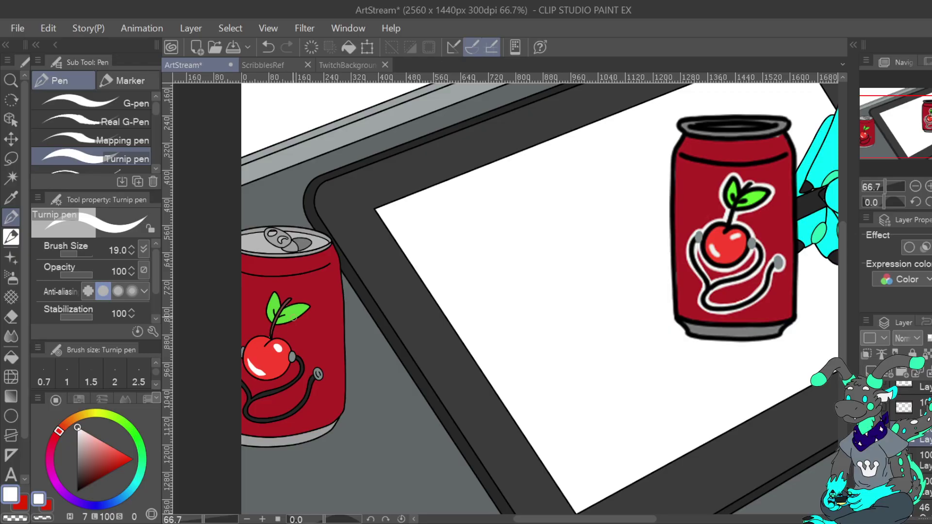
{"action": "left_click", "coordinate": [15, 517]}
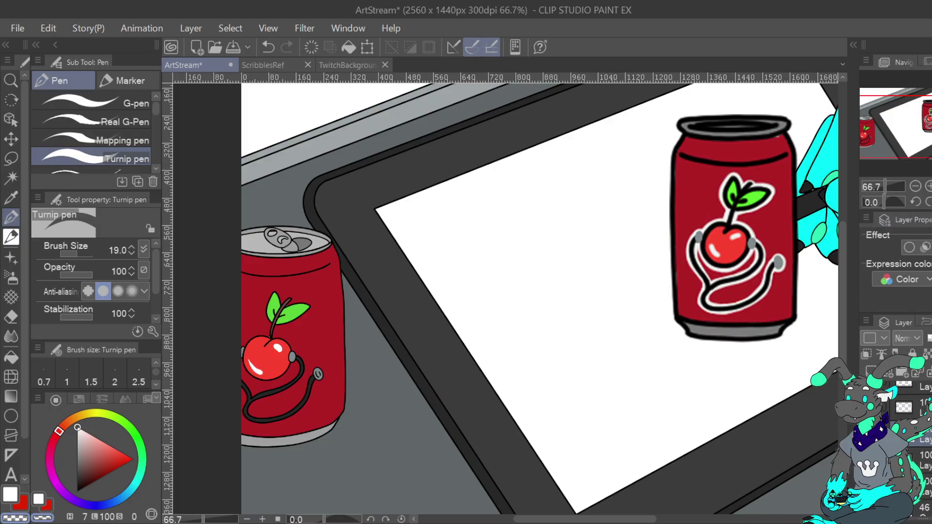
Sample the can's red, mute it to luminosity 46 and saturation 36, and try it as a fill on the can body
{"action": "key", "text": "ctrl+0"}
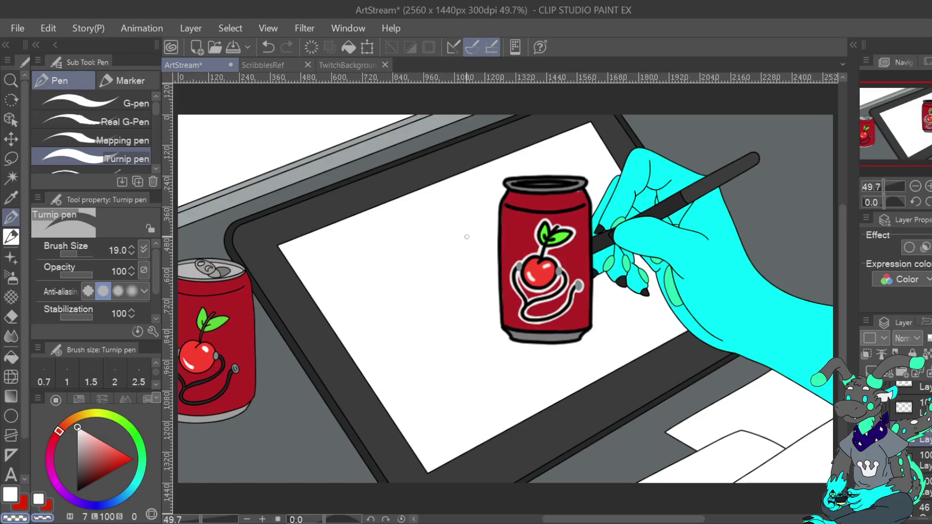
{"action": "left_click_drag", "start_coordinate": [77, 426], "coordinate": [77, 433]}
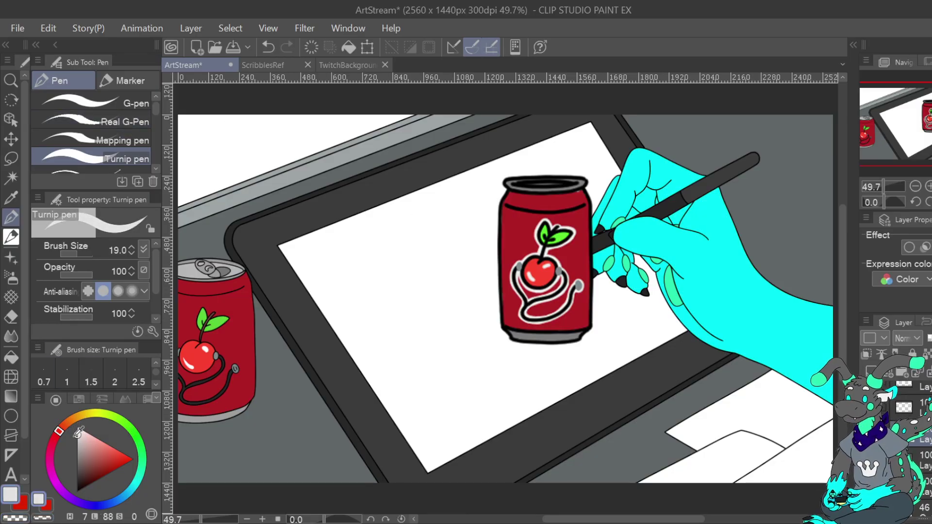
{"action": "left_click", "coordinate": [48, 28]}
{"action": "left_click", "coordinate": [237, 333], "text": "alt"}
{"action": "left_click_drag", "start_coordinate": [113, 463], "coordinate": [98, 462]}
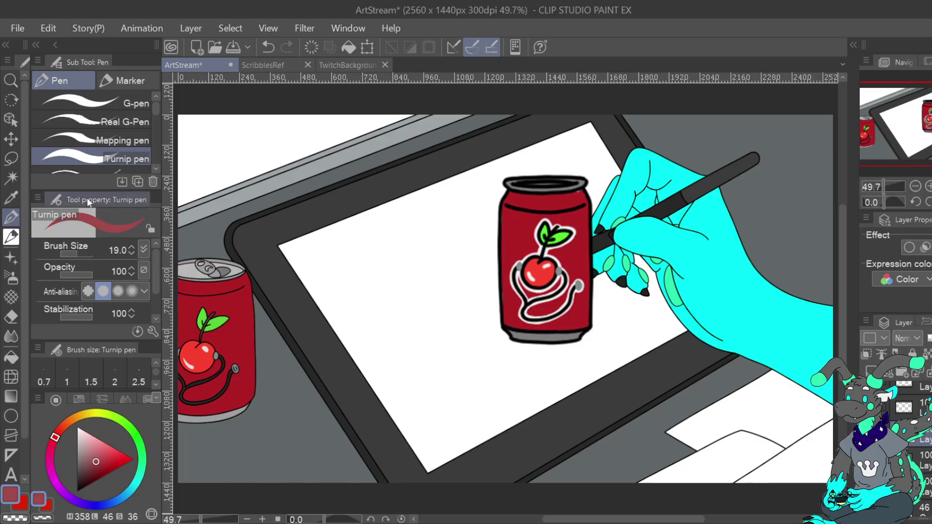
{"action": "key", "text": "w"}
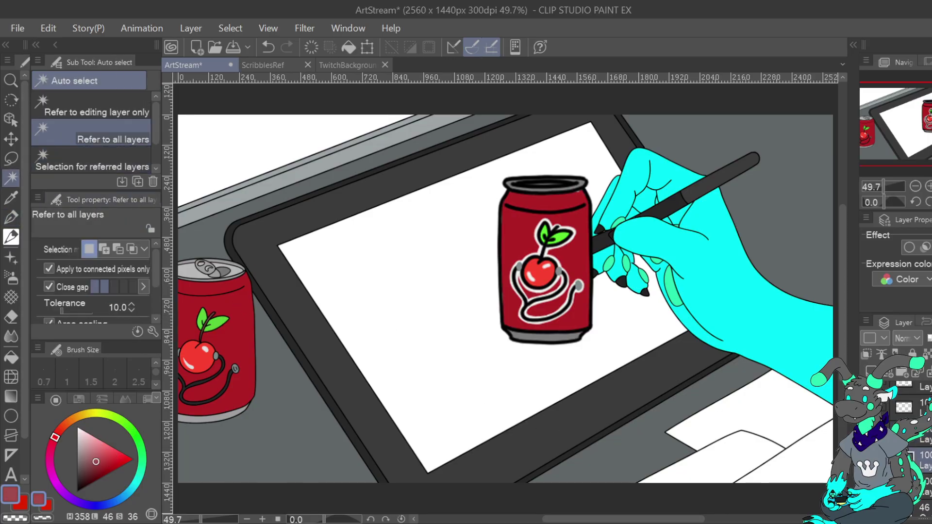
{"action": "left_click", "coordinate": [235, 327]}
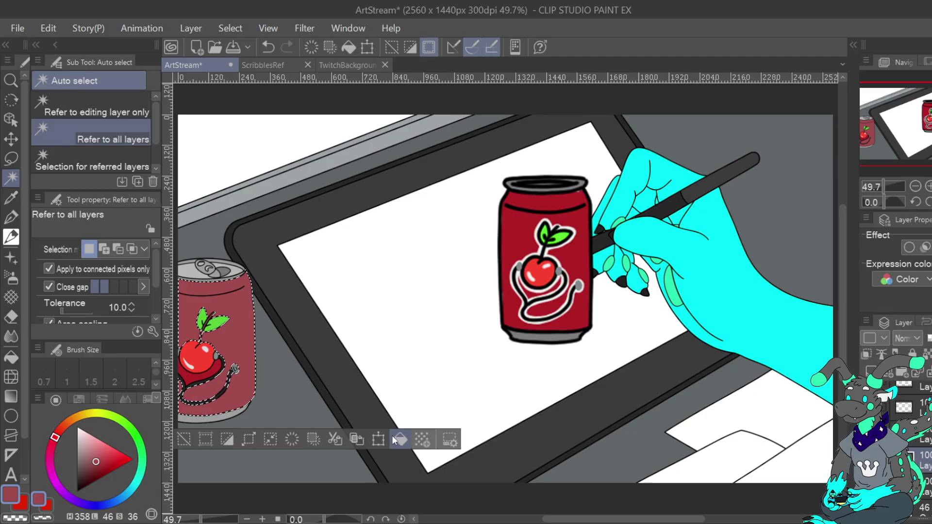
Try more vivid reds on the can body, with saturation 55 and 75
{"action": "left_click_drag", "start_coordinate": [113, 457], "coordinate": [106, 459]}
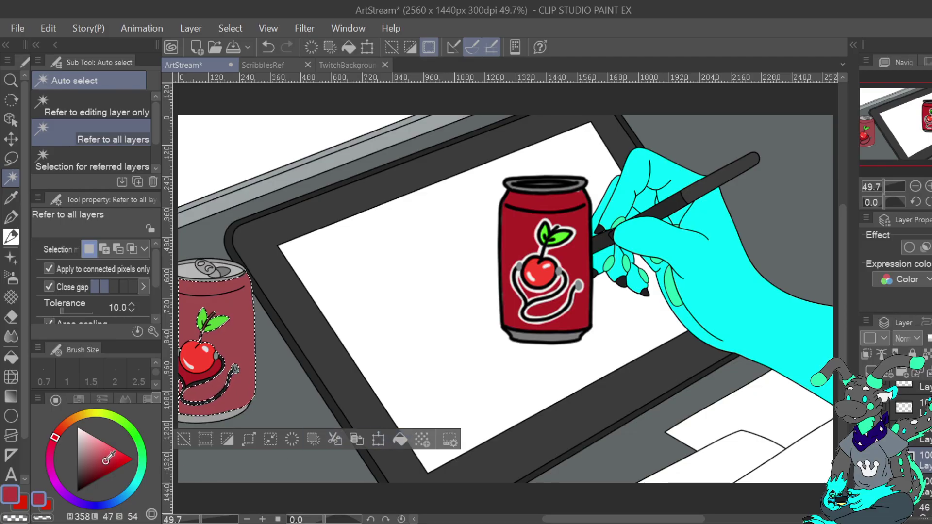
{"action": "left_click", "coordinate": [398, 440]}
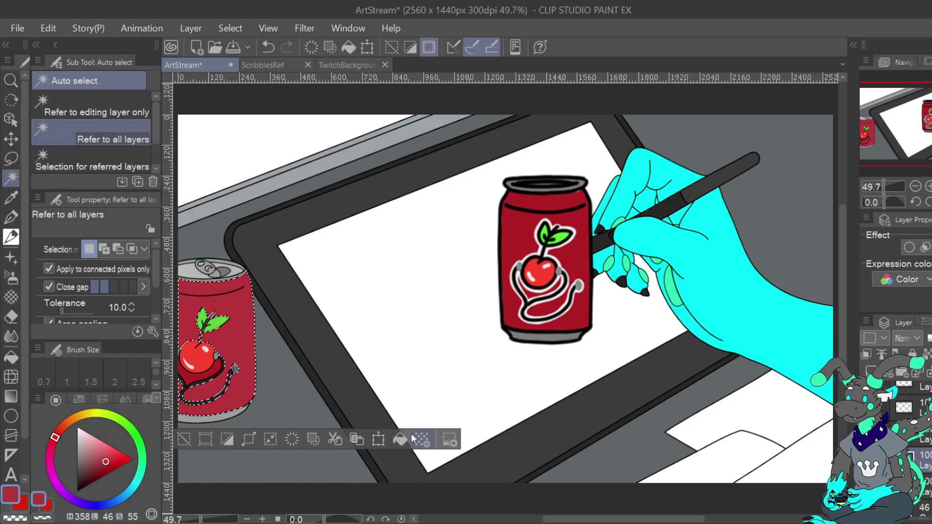
{"action": "left_click_drag", "start_coordinate": [108, 457], "coordinate": [117, 461]}
{"action": "left_click", "coordinate": [399, 439]}
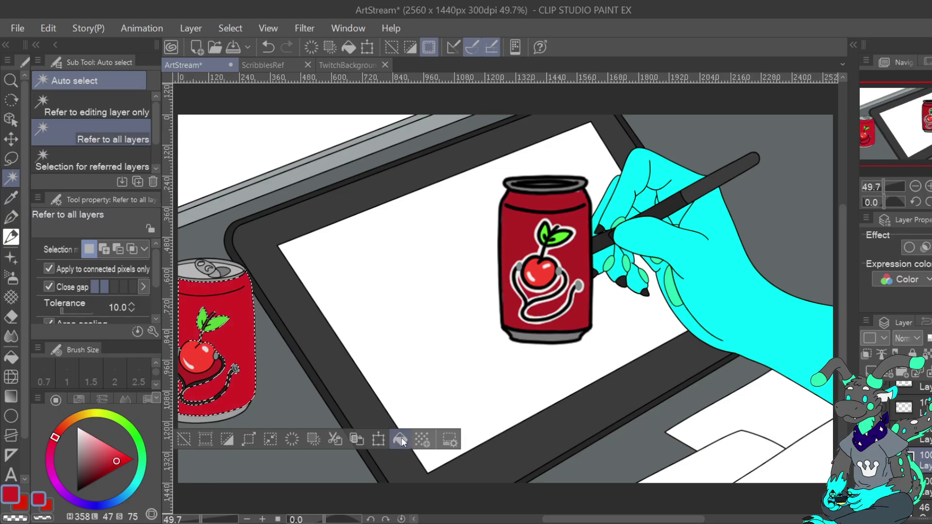
Undo the trial red fills on the can body and clear the selection
{"action": "left_click", "coordinate": [269, 49]}
{"action": "left_click", "coordinate": [270, 49]}
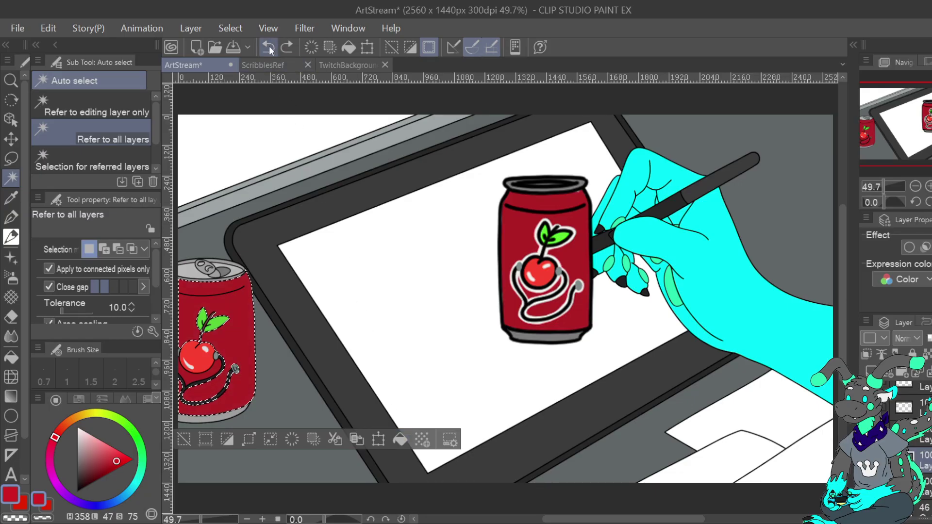
{"action": "left_click", "coordinate": [186, 438]}
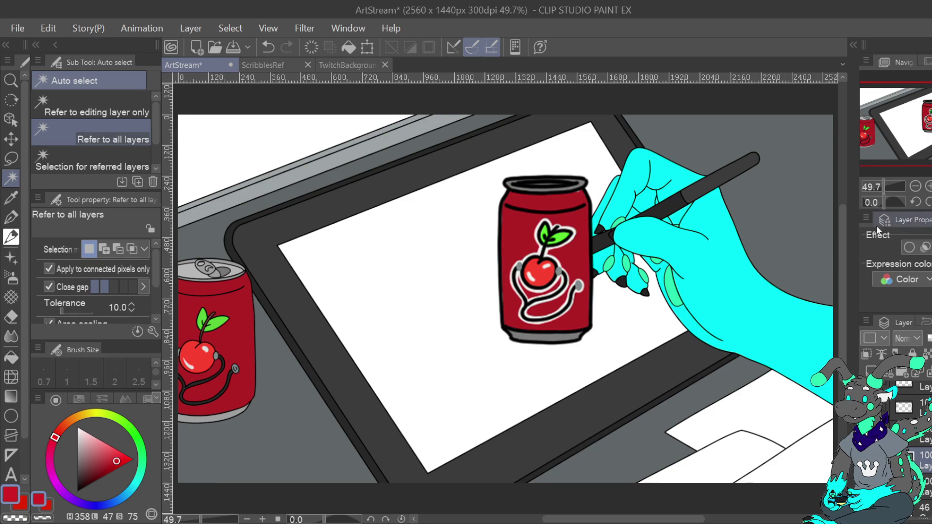
Choose a tan with hue 40, luminosity 81 and saturation 63, and fill the white paper sheets on the desk
{"action": "mouse_move", "coordinate": [116, 456]}
{"action": "left_mouse_down"}
{"action": "mouse_move", "coordinate": [77, 444]}
{"action": "mouse_move", "coordinate": [82, 414]}
{"action": "left_mouse_up"}
{"action": "left_click", "coordinate": [93, 442]}
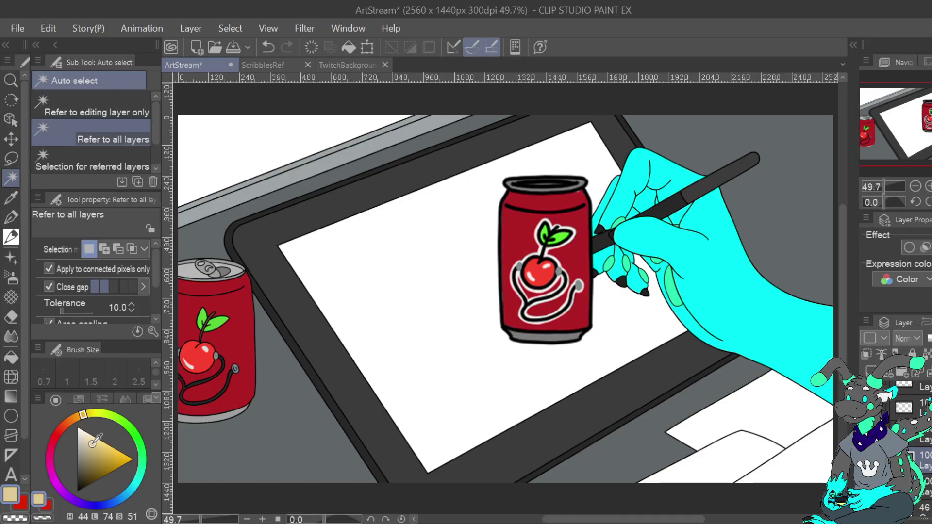
{"action": "left_click_drag", "start_coordinate": [95, 440], "coordinate": [88, 449]}
{"action": "left_click_drag", "start_coordinate": [83, 415], "coordinate": [90, 436]}
{"action": "left_click", "coordinate": [755, 431]}
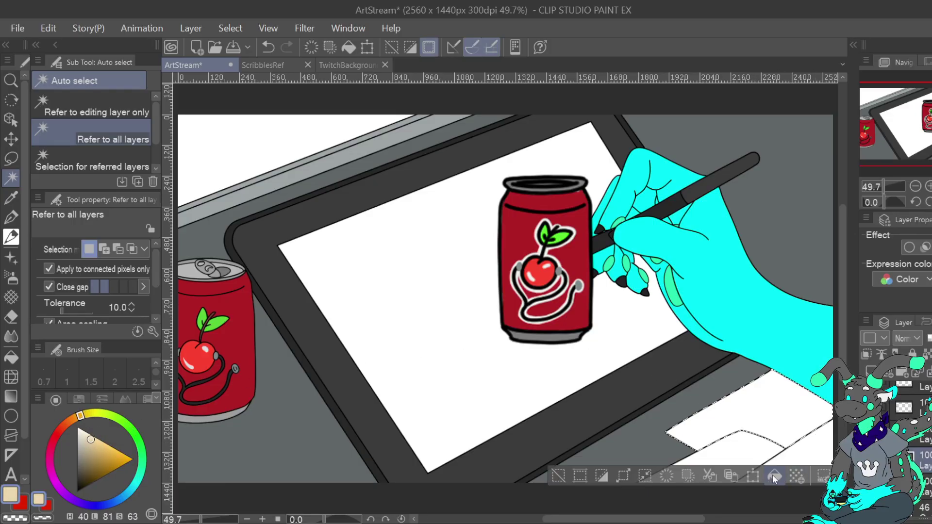
{"action": "left_click", "coordinate": [774, 476]}
{"action": "left_click", "coordinate": [749, 451]}
{"action": "left_click", "coordinate": [774, 503]}
{"action": "left_click", "coordinate": [821, 457]}
{"action": "left_click", "coordinate": [775, 504]}
Try a lighter beige, luminosity 86 and saturation 62, on all the paper sheets and clear the selection
{"action": "left_click_drag", "start_coordinate": [93, 437], "coordinate": [90, 432]}
{"action": "left_click", "coordinate": [741, 412]}
{"action": "left_click", "coordinate": [775, 474]}
{"action": "left_click", "coordinate": [744, 453]}
{"action": "left_click", "coordinate": [775, 503]}
{"action": "left_click", "coordinate": [806, 461]}
{"action": "left_click", "coordinate": [774, 503]}
{"action": "left_click", "coordinate": [558, 503]}
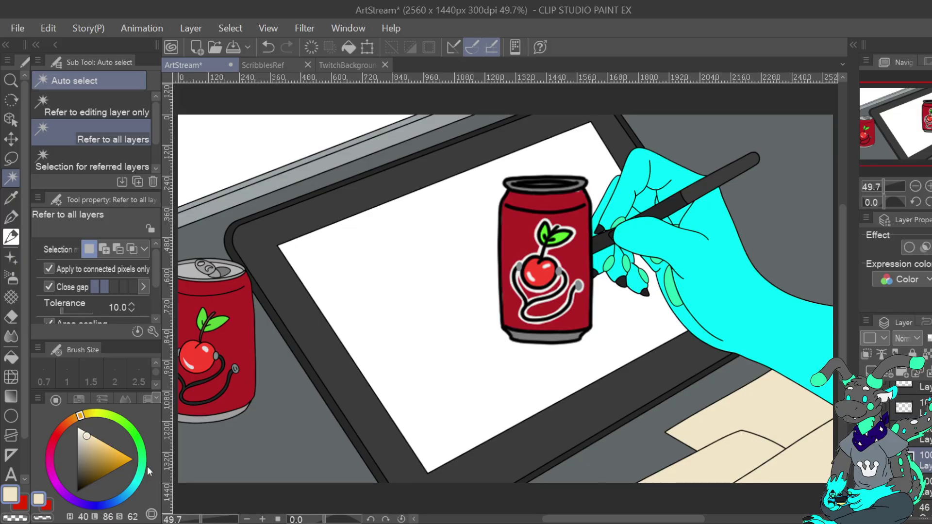
Refill the paper sheets with a pale cream of luminosity 94 and saturation 100, and clear the selection
{"action": "left_click_drag", "start_coordinate": [89, 432], "coordinate": [84, 431]}
{"action": "left_click", "coordinate": [720, 463]}
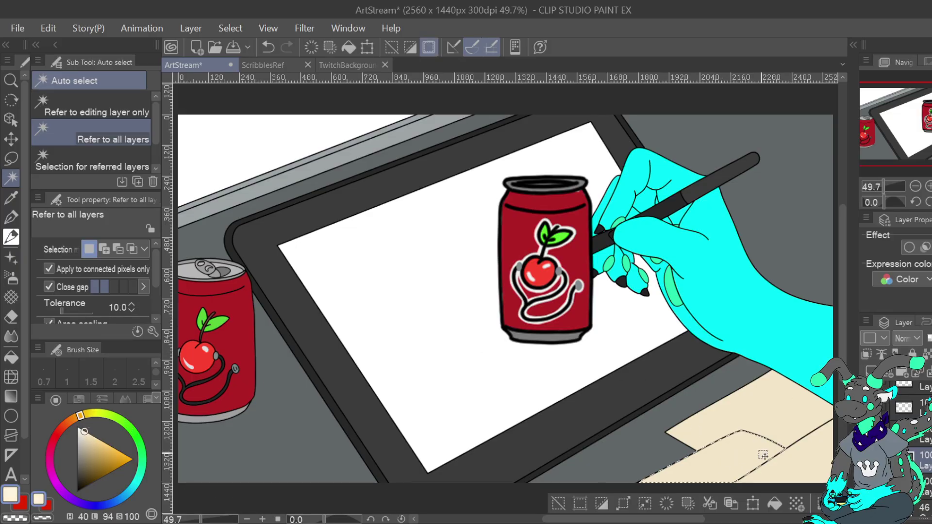
{"action": "left_click", "coordinate": [775, 498]}
{"action": "left_click", "coordinate": [772, 411]}
{"action": "left_click", "coordinate": [778, 474]}
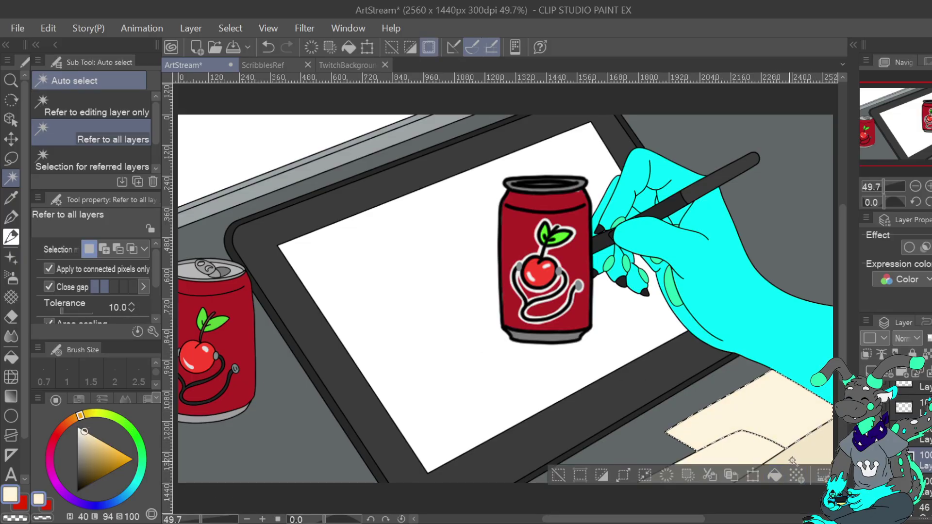
{"action": "left_click", "coordinate": [818, 447]}
{"action": "left_click", "coordinate": [558, 503]}
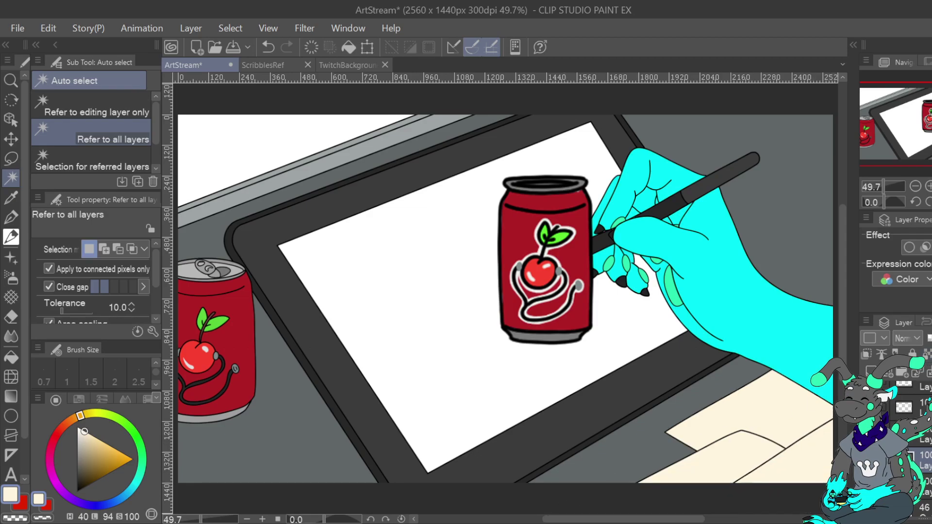
Hide the can reference, fill the white corner behind the desk edge with black, and clear the selection
{"action": "scroll", "coordinate": [913, 437], "scroll_direction": "up", "scroll_amount": 3}
{"action": "left_click", "coordinate": [866, 393]}
{"action": "scroll", "coordinate": [912, 437], "scroll_direction": "down", "scroll_amount": 3}
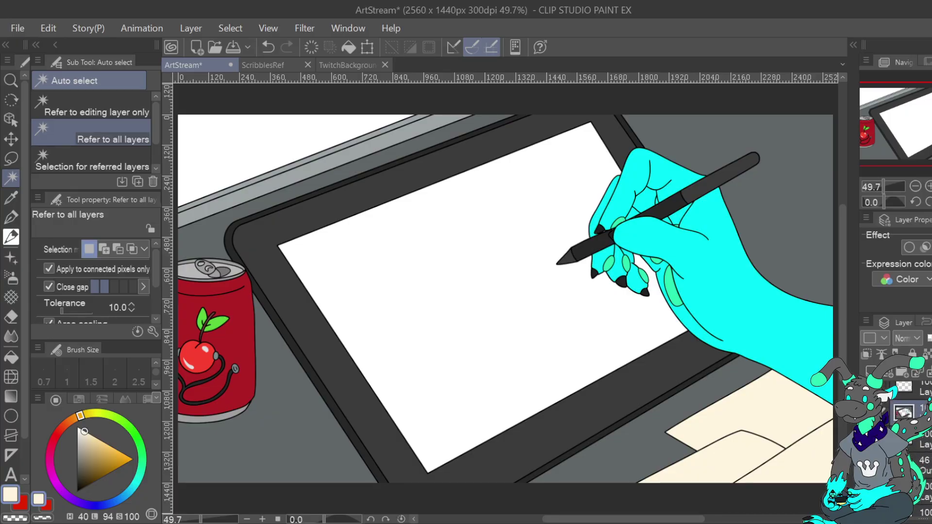
{"action": "scroll", "coordinate": [912, 413], "scroll_direction": "down", "scroll_amount": 1}
{"action": "mouse_move", "coordinate": [504, 298]}
{"action": "left_mouse_down"}
{"action": "mouse_move", "coordinate": [563, 313]}
{"action": "mouse_move", "coordinate": [508, 303]}
{"action": "left_mouse_up"}
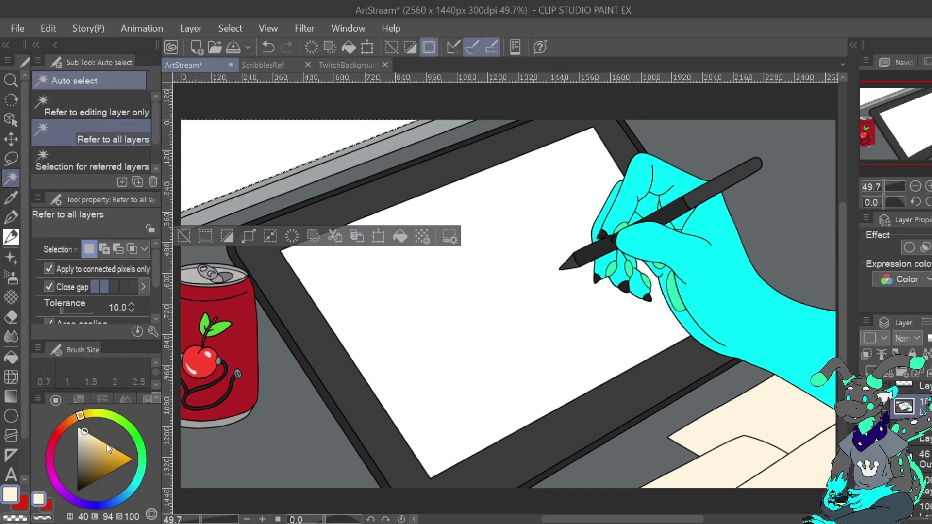
{"action": "left_click", "coordinate": [77, 491]}
{"action": "left_click", "coordinate": [400, 237]}
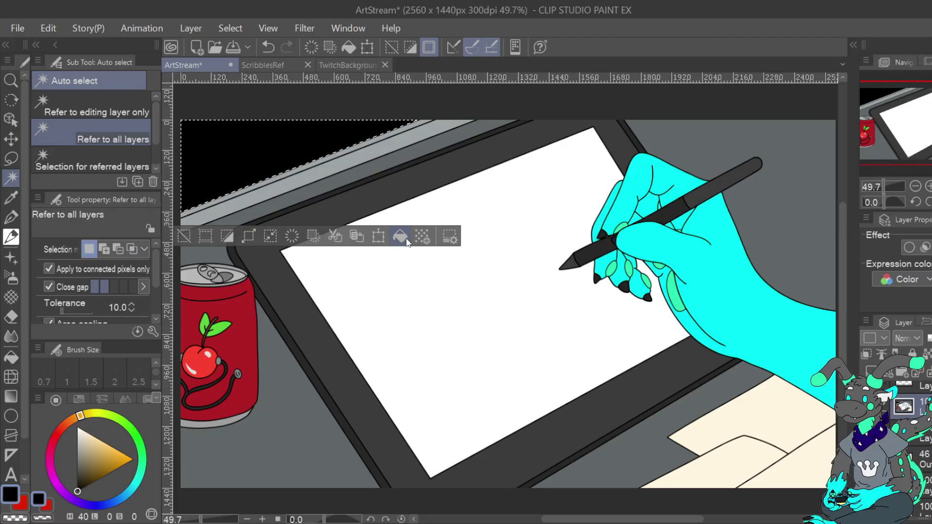
{"action": "left_click", "coordinate": [183, 236]}
{"action": "left_click_drag", "start_coordinate": [484, 326], "coordinate": [471, 305]}
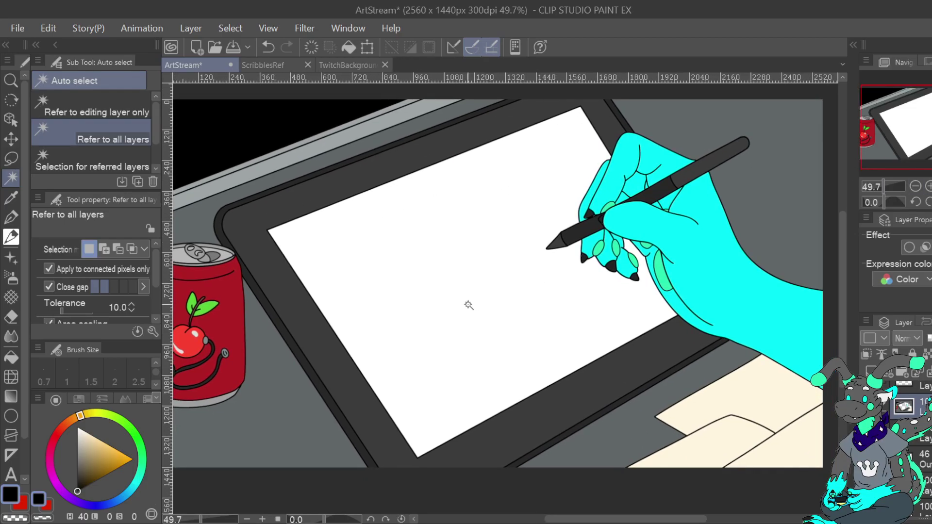
Select the tablet's screen area, set the color to pure white and fill the screen, then deselect
{"action": "left_click", "coordinate": [487, 323]}
{"action": "left_click", "coordinate": [77, 433]}
{"action": "left_click", "coordinate": [77, 427]}
{"action": "left_click", "coordinate": [339, 482]}
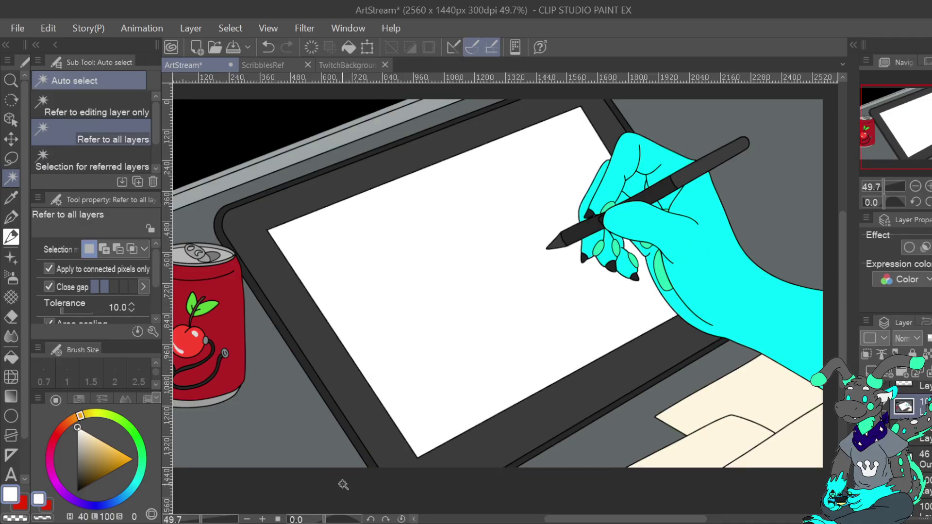
Try changing the doodle layer's place in the layer order so the drawings show on the tablet, and undo the moves
{"action": "scroll", "coordinate": [930, 447], "scroll_direction": "up", "scroll_amount": 6}
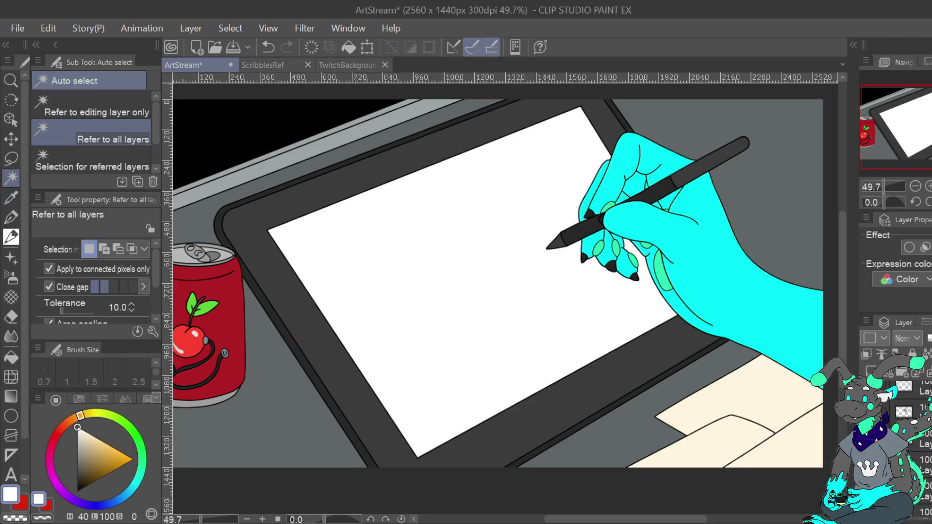
{"action": "left_click", "coordinate": [923, 464]}
{"action": "mouse_move", "coordinate": [923, 465]}
{"action": "left_mouse_down"}
{"action": "mouse_move", "coordinate": [910, 385]}
{"action": "mouse_move", "coordinate": [910, 407]}
{"action": "left_mouse_up"}
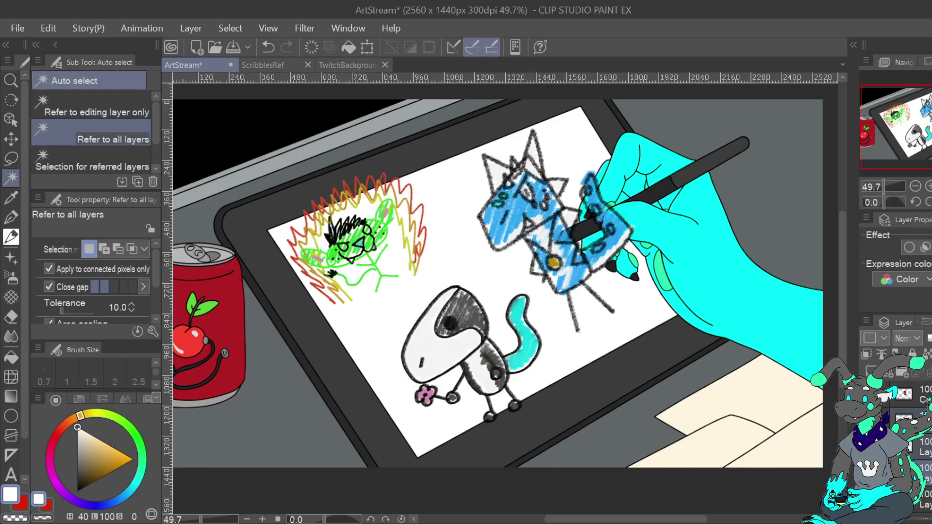
{"action": "scroll", "coordinate": [910, 437], "scroll_direction": "down", "scroll_amount": 3}
{"action": "left_click_drag", "start_coordinate": [919, 497], "coordinate": [919, 386]}
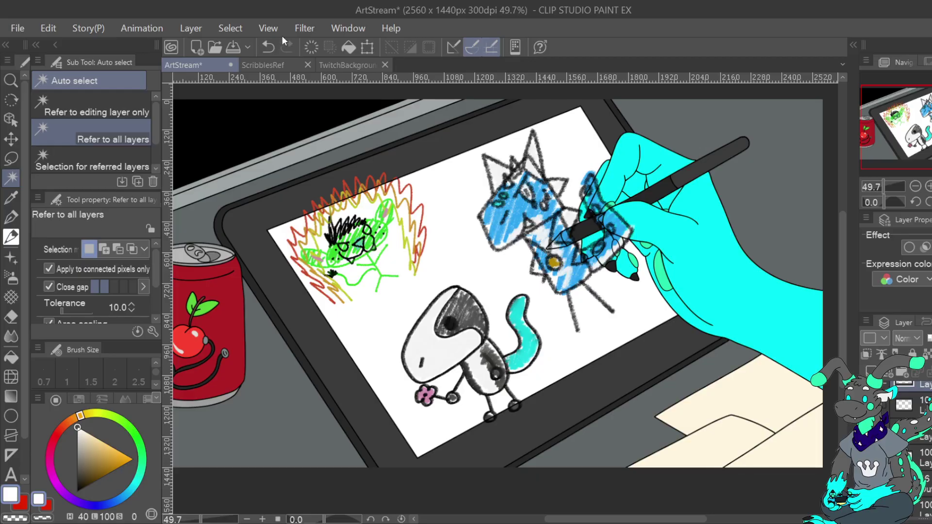
{"action": "left_click", "coordinate": [269, 48]}
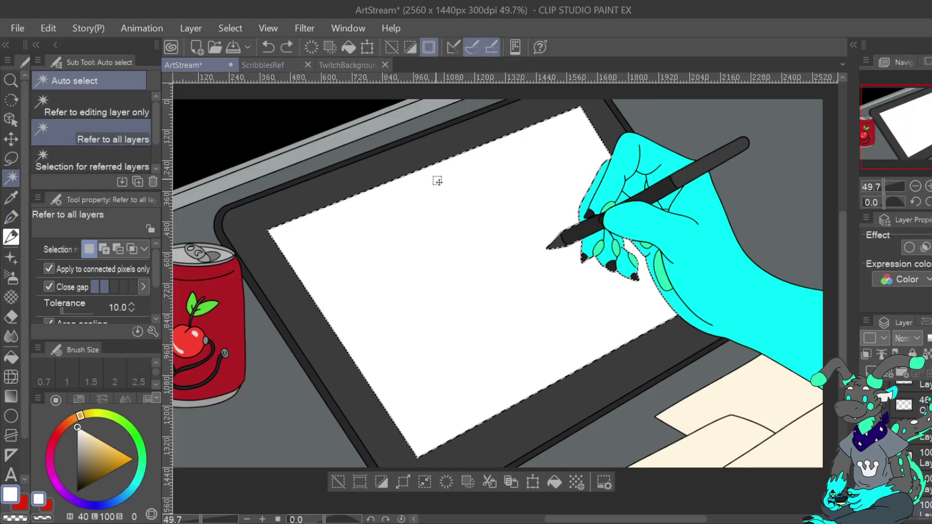
Toggle the color layers' visibility to identify the one holding the hand's color, select that layer and clear the selection
{"action": "mouse_move", "coordinate": [919, 444]}
{"action": "left_mouse_down"}
{"action": "mouse_move", "coordinate": [918, 405]}
{"action": "mouse_move", "coordinate": [918, 461]}
{"action": "left_mouse_up"}
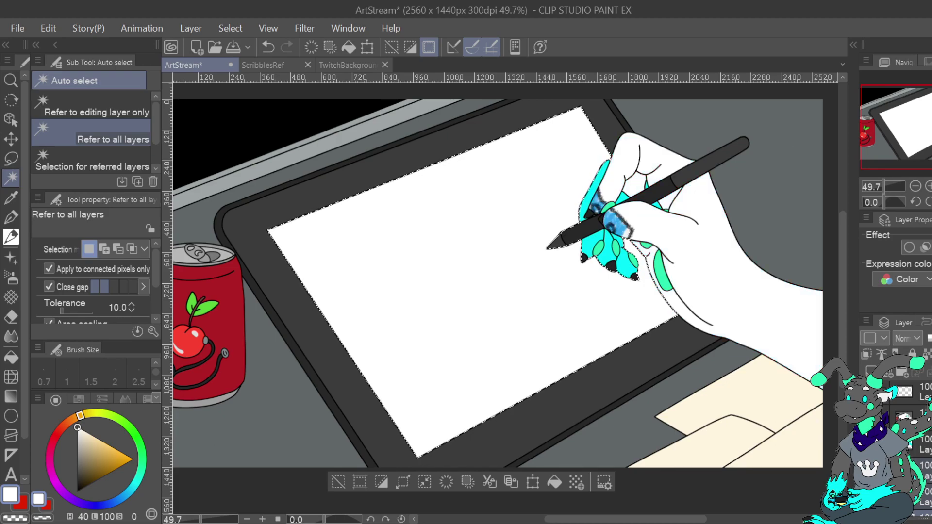
{"action": "left_click", "coordinate": [866, 443]}
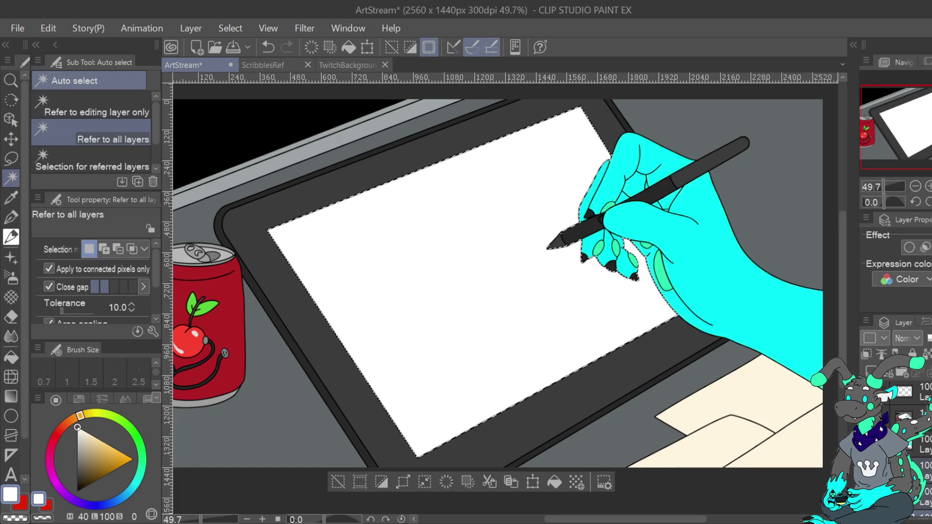
{"action": "left_click", "coordinate": [867, 418]}
{"action": "left_click", "coordinate": [866, 418]}
{"action": "left_click", "coordinate": [867, 417]}
{"action": "left_click", "coordinate": [866, 418]}
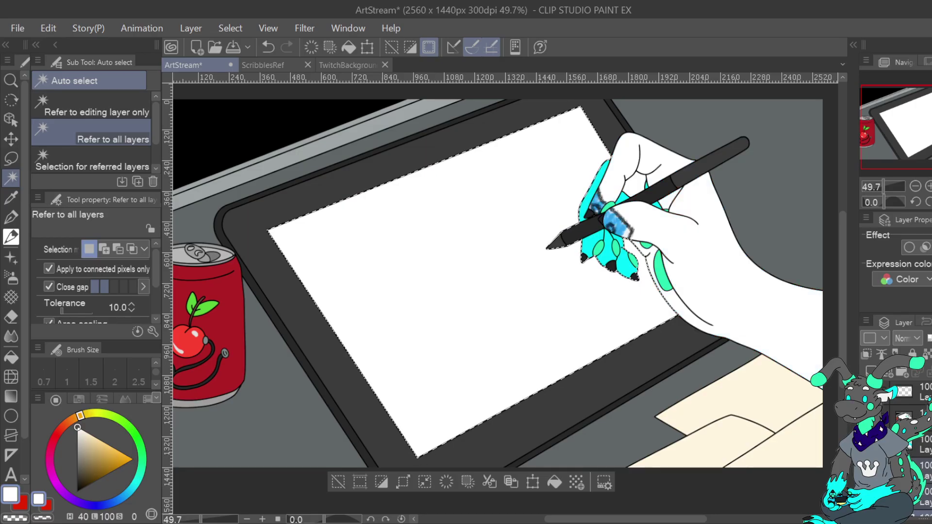
{"action": "left_click", "coordinate": [866, 417]}
{"action": "left_click", "coordinate": [866, 417]}
{"action": "left_click", "coordinate": [866, 417]}
{"action": "left_click", "coordinate": [917, 416]}
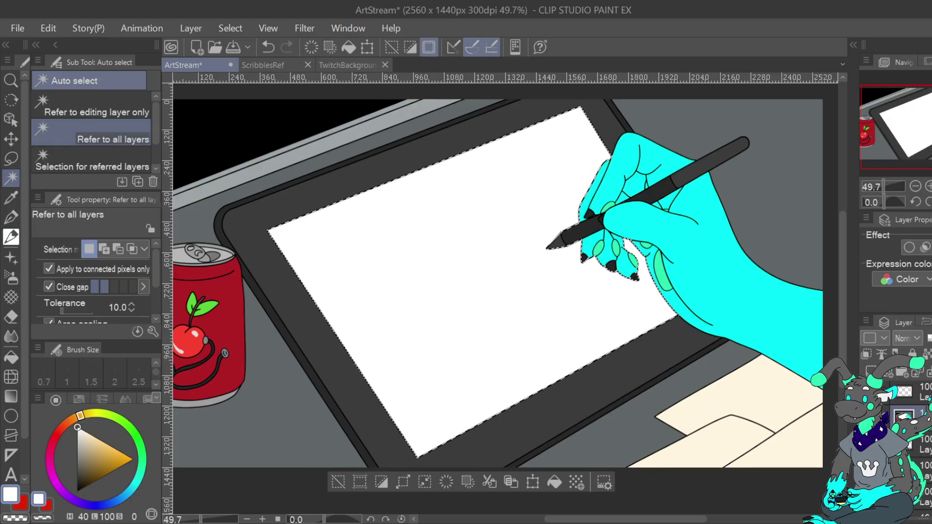
{"action": "left_click", "coordinate": [337, 482]}
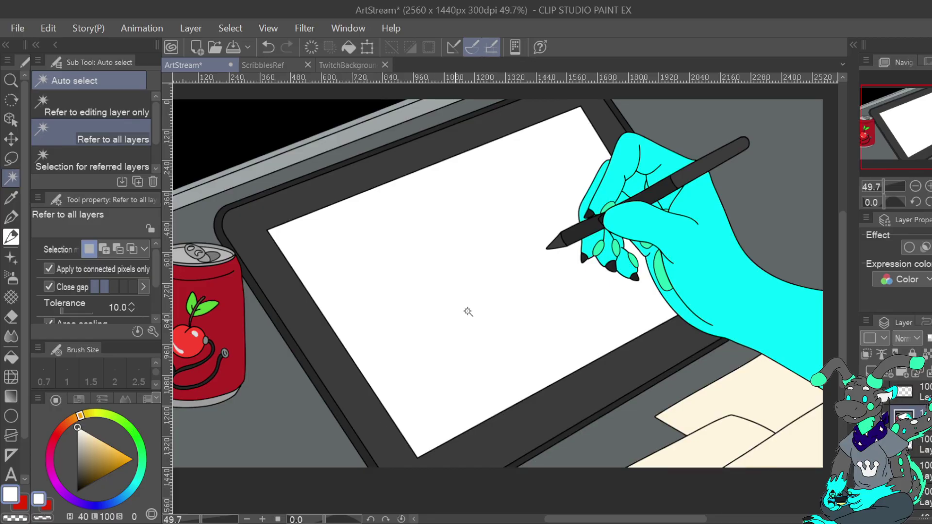
Remove the white fill covering the doodles by filling the tablet's screen area with the transparent color, and deselect
{"action": "left_click", "coordinate": [467, 311]}
{"action": "key", "text": "c"}
{"action": "left_click", "coordinate": [556, 478]}
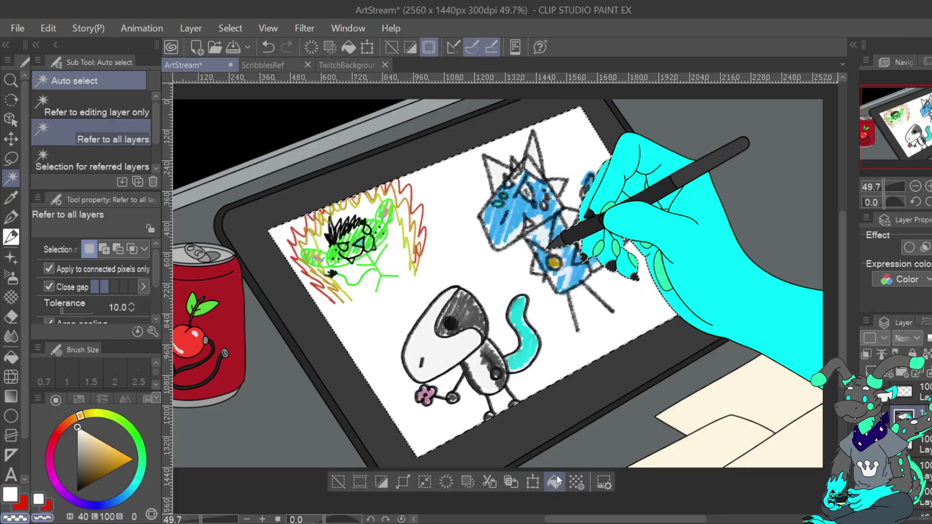
{"action": "left_click", "coordinate": [348, 477]}
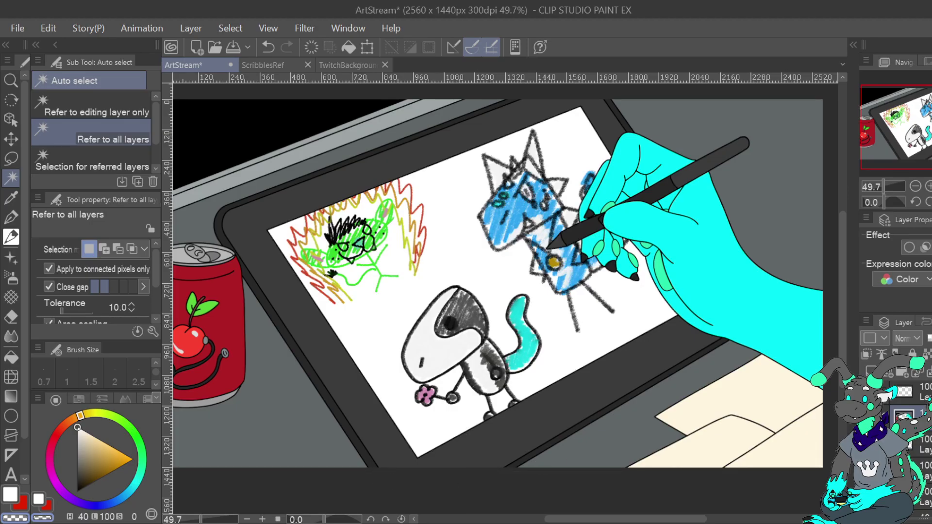
Try clearing the tablet's screen area on a lower layer with the doodles hidden, deselect, and show the doodles again
{"action": "scroll", "coordinate": [917, 437], "scroll_direction": "down", "scroll_amount": 2}
{"action": "left_click", "coordinate": [920, 453]}
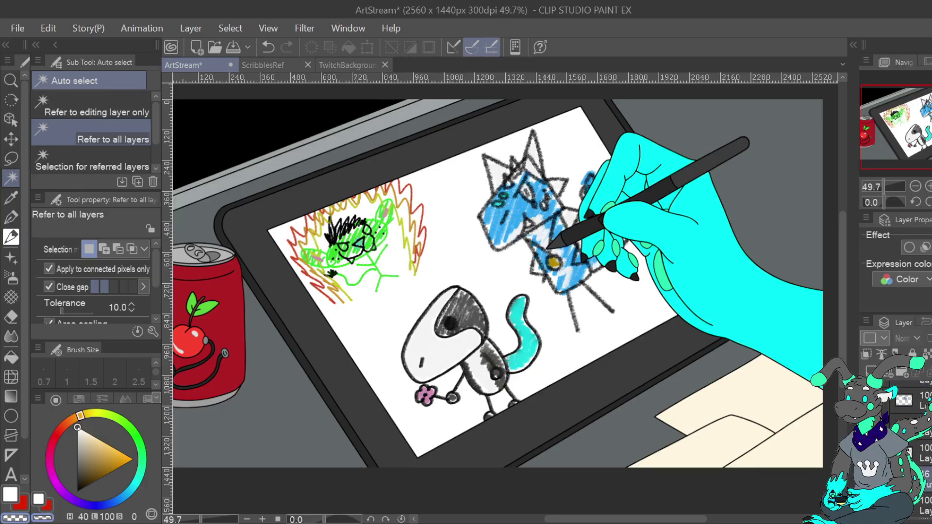
{"action": "left_click", "coordinate": [920, 479]}
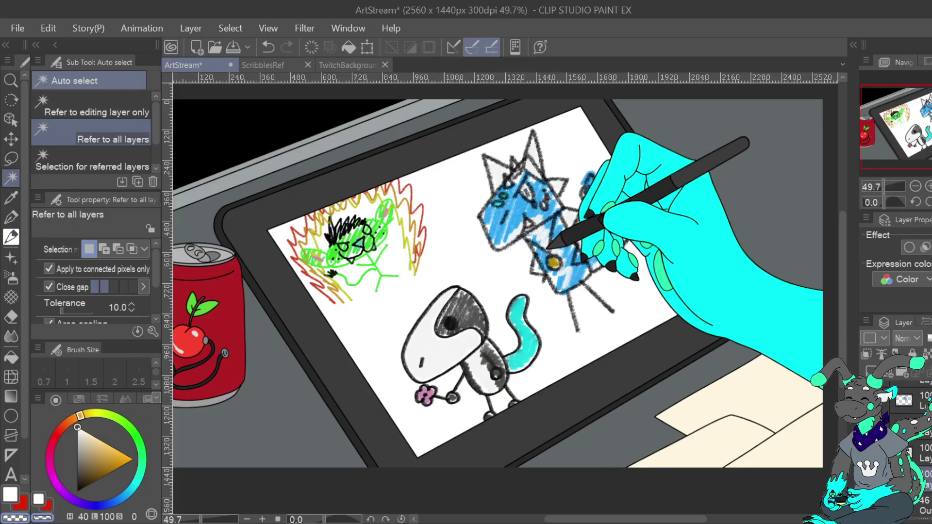
{"action": "key", "text": "Delete"}
{"action": "left_click", "coordinate": [576, 323]}
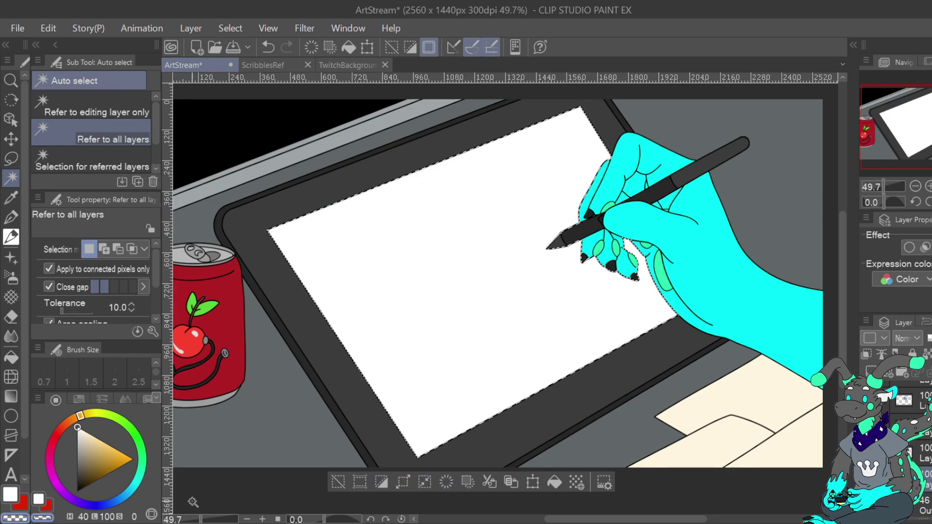
{"action": "left_click", "coordinate": [337, 483]}
{"action": "left_click", "coordinate": [866, 453]}
{"action": "left_click", "coordinate": [866, 427]}
{"action": "left_click", "coordinate": [866, 401]}
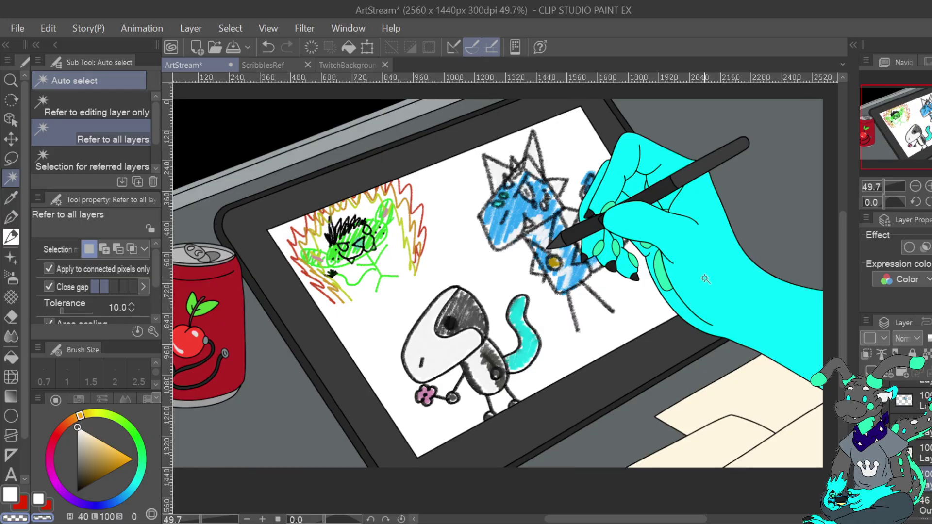
Set the drawing color to a light neutral grey with luminosity 89 and saturation 0
{"action": "scroll", "coordinate": [911, 444], "scroll_direction": "down", "scroll_amount": 4}
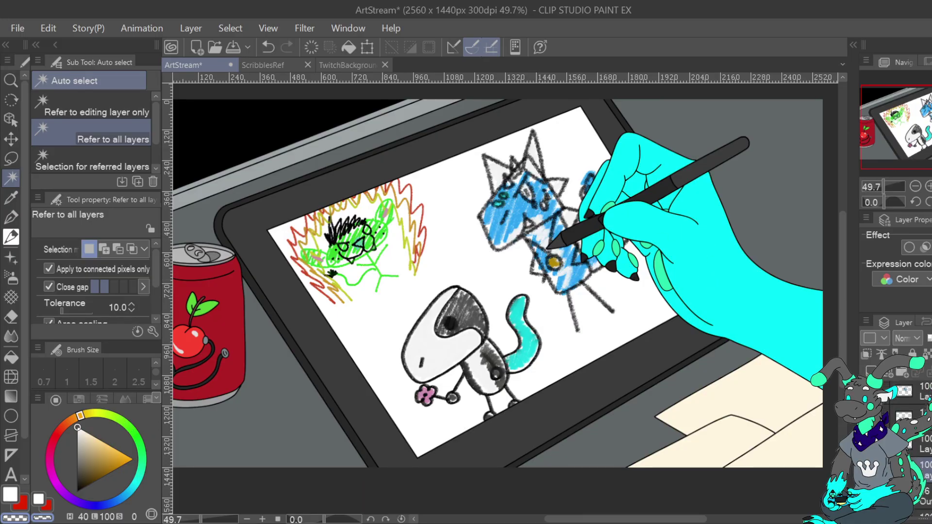
{"action": "scroll", "coordinate": [911, 444], "scroll_direction": "up", "scroll_amount": 1}
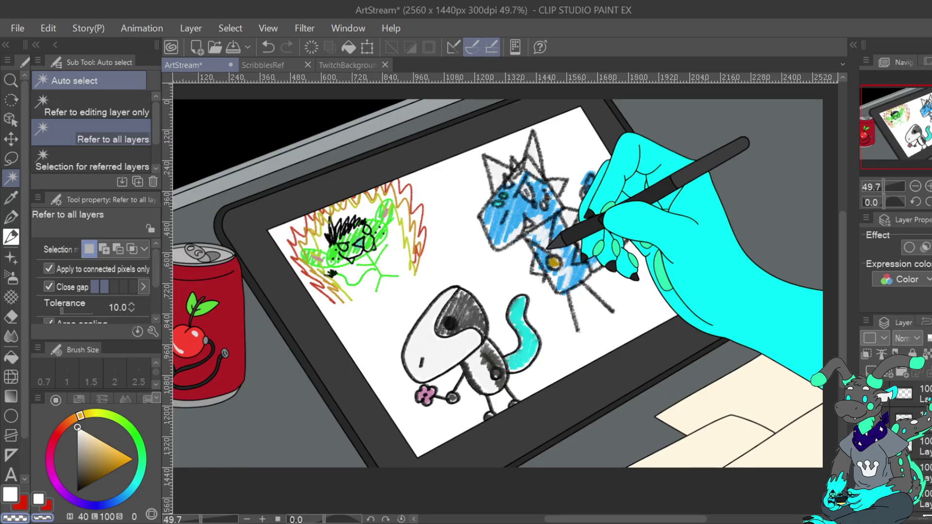
{"action": "scroll", "coordinate": [910, 444], "scroll_direction": "up", "scroll_amount": 2}
{"action": "left_click", "coordinate": [77, 430]}
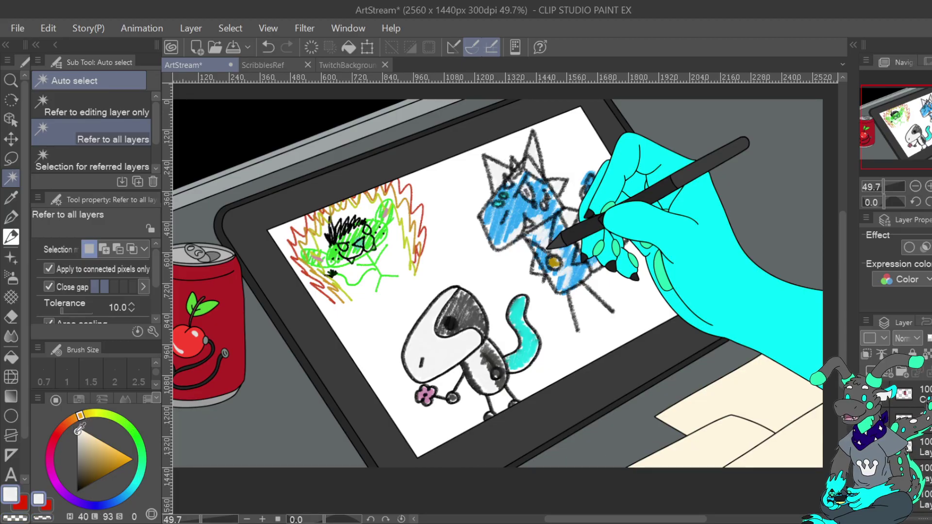
{"action": "left_click", "coordinate": [77, 434]}
{"action": "scroll", "coordinate": [911, 444], "scroll_direction": "up", "scroll_amount": 3}
{"action": "left_click", "coordinate": [57, 28]}
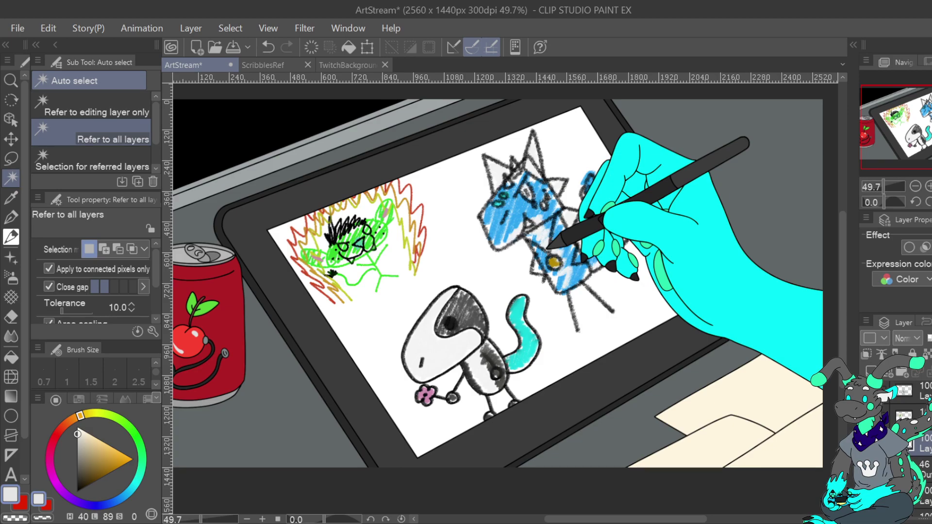
Show the green sketch over the illustration and select the layer for drawing the paper notes
{"action": "scroll", "coordinate": [910, 444], "scroll_direction": "down", "scroll_amount": 3}
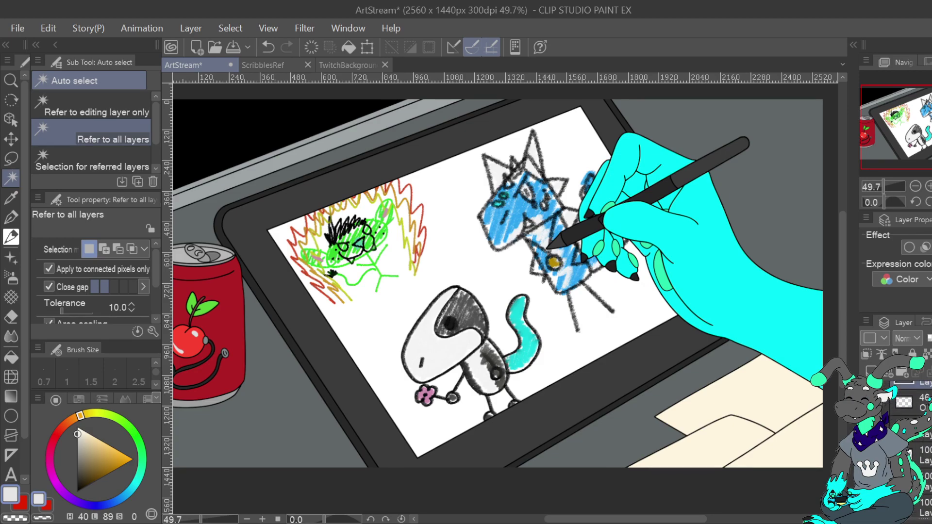
{"action": "left_click_drag", "start_coordinate": [915, 425], "coordinate": [915, 396]}
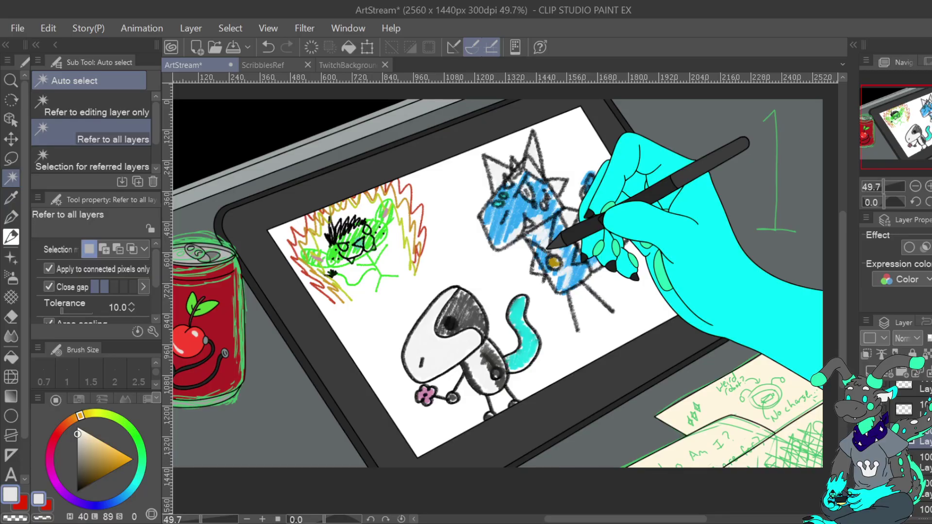
{"action": "left_click", "coordinate": [919, 462]}
{"action": "left_click", "coordinate": [913, 409]}
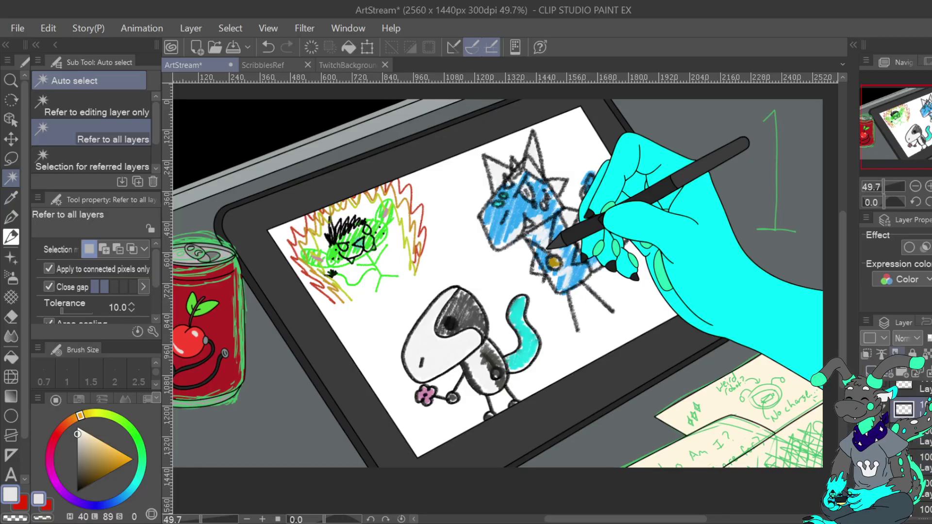
Choose the pencil brush listed above The Ultimate Doodle Brush, set its size to 7 and the drawing color to black
{"action": "key", "text": "p"}
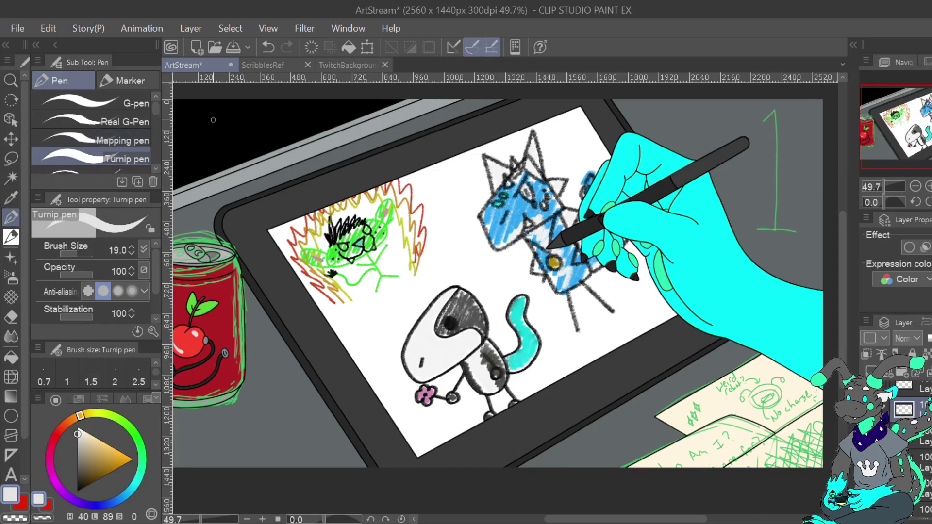
{"action": "mouse_move", "coordinate": [156, 115]}
{"action": "left_mouse_down"}
{"action": "mouse_move", "coordinate": [156, 138]}
{"action": "mouse_move", "coordinate": [155, 121]}
{"action": "left_mouse_up"}
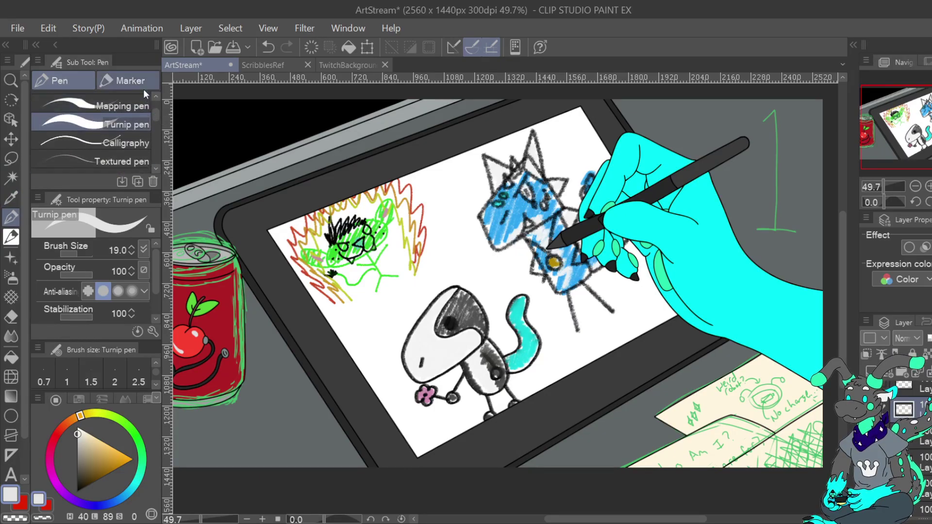
{"action": "left_click", "coordinate": [108, 80]}
{"action": "key", "text": "p"}
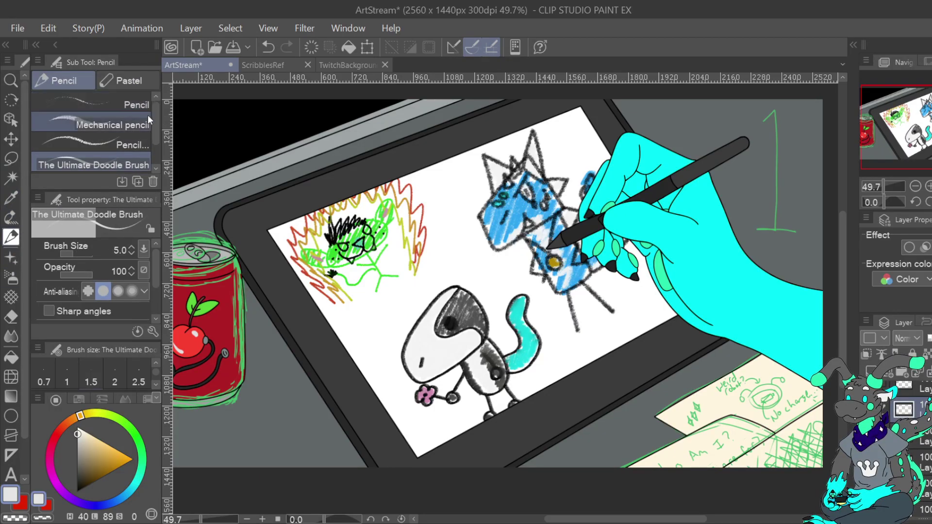
{"action": "left_click", "coordinate": [107, 141]}
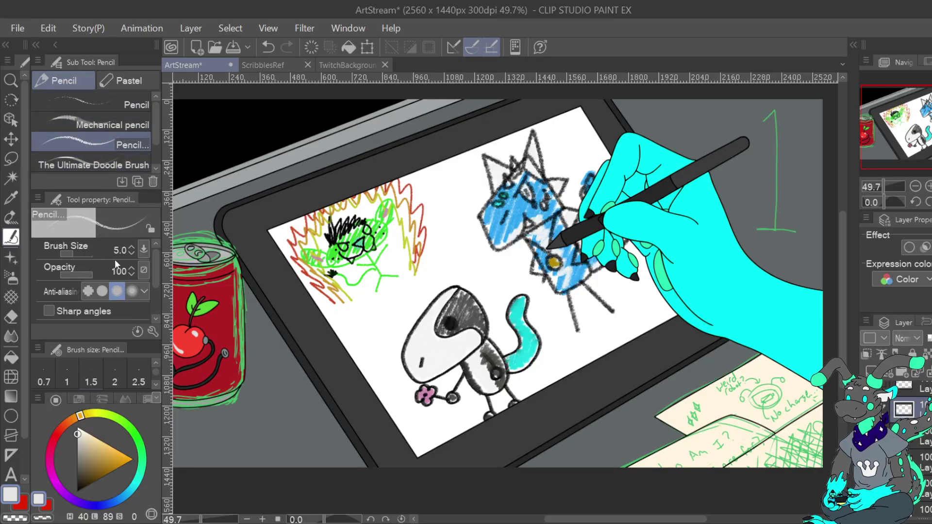
{"action": "triple_click", "coordinate": [133, 246]}
{"action": "left_click", "coordinate": [132, 254]}
{"action": "left_click", "coordinate": [77, 490]}
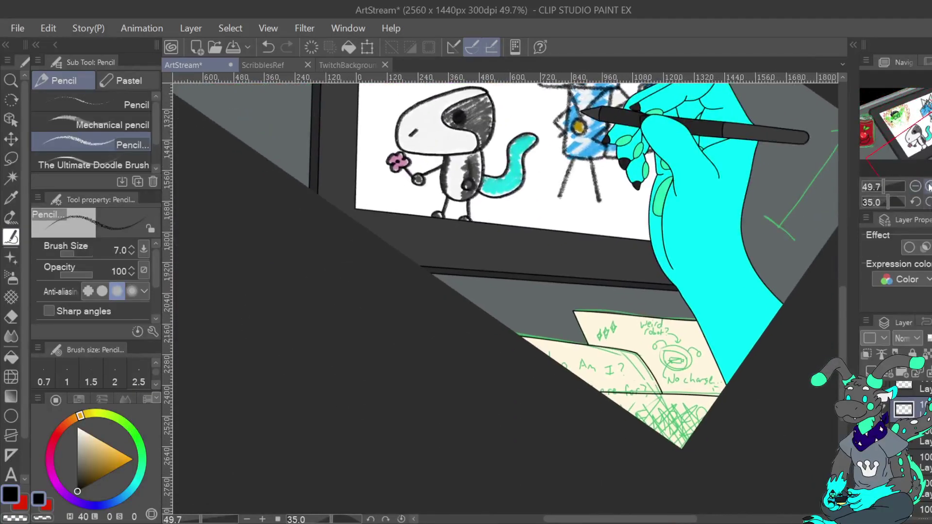
Reduce the pencil size to 5 and trace the visible end of the first word on the front paper's upper line
{"action": "left_click", "coordinate": [929, 187]}
{"action": "left_click", "coordinate": [928, 187]}
{"action": "left_click", "coordinate": [928, 186]}
{"action": "left_click", "coordinate": [928, 186]}
{"action": "left_click_drag", "start_coordinate": [429, 206], "coordinate": [600, 261]}
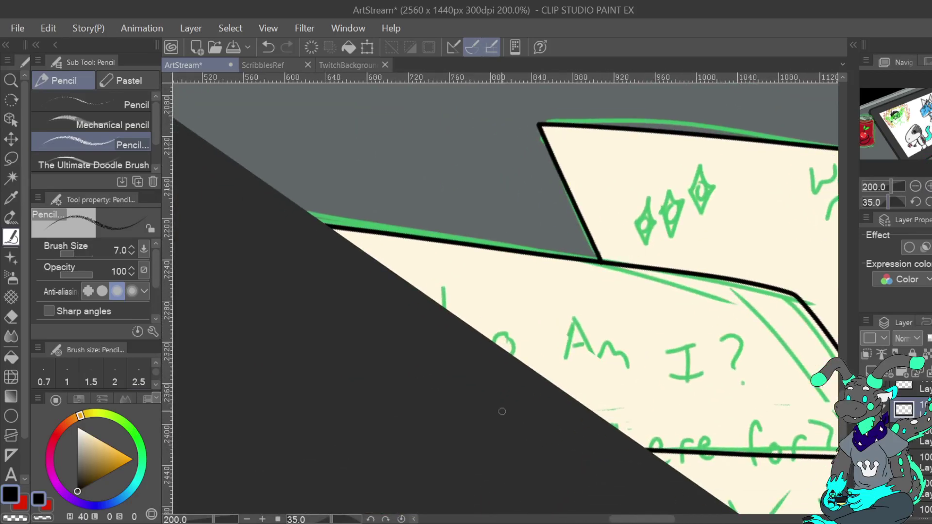
{"action": "left_click", "coordinate": [131, 253]}
{"action": "left_click_drag", "start_coordinate": [442, 285], "coordinate": [443, 307]}
{"action": "mouse_move", "coordinate": [506, 338]}
{"action": "left_mouse_down"}
{"action": "mouse_move", "coordinate": [493, 342]}
{"action": "mouse_move", "coordinate": [510, 334]}
{"action": "left_mouse_up"}
{"action": "left_click", "coordinate": [269, 52]}
Trace the words "am I?" in black over the green lettering, redrawing the "m"
{"action": "mouse_move", "coordinate": [583, 340]}
{"action": "left_mouse_down"}
{"action": "mouse_move", "coordinate": [568, 362]}
{"action": "mouse_move", "coordinate": [593, 364]}
{"action": "mouse_move", "coordinate": [613, 342]}
{"action": "mouse_move", "coordinate": [632, 363]}
{"action": "left_mouse_up"}
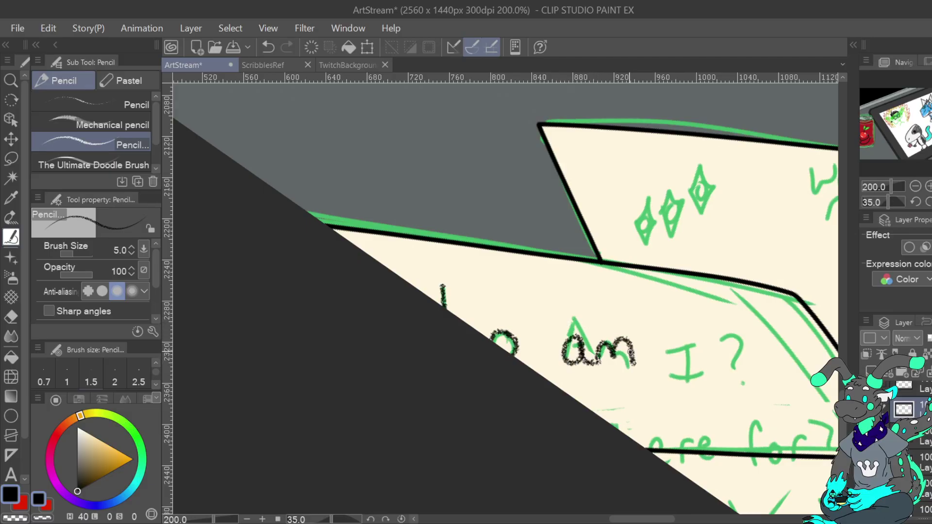
{"action": "left_click", "coordinate": [268, 47]}
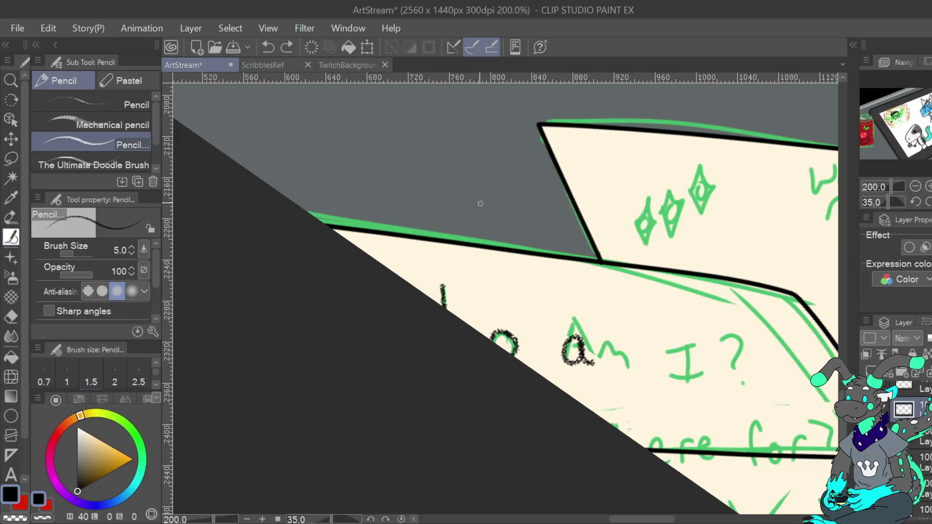
{"action": "mouse_move", "coordinate": [596, 364]}
{"action": "left_mouse_down"}
{"action": "mouse_move", "coordinate": [619, 344]}
{"action": "mouse_move", "coordinate": [631, 372]}
{"action": "left_mouse_up"}
{"action": "mouse_move", "coordinate": [688, 333]}
{"action": "left_mouse_down"}
{"action": "mouse_move", "coordinate": [688, 377]}
{"action": "mouse_move", "coordinate": [707, 335]}
{"action": "left_mouse_up"}
{"action": "left_click_drag", "start_coordinate": [673, 371], "coordinate": [709, 374]}
{"action": "mouse_move", "coordinate": [729, 334]}
{"action": "left_mouse_down"}
{"action": "mouse_move", "coordinate": [745, 352]}
{"action": "mouse_move", "coordinate": [737, 373]}
{"action": "left_mouse_up"}
{"action": "left_click", "coordinate": [741, 385]}
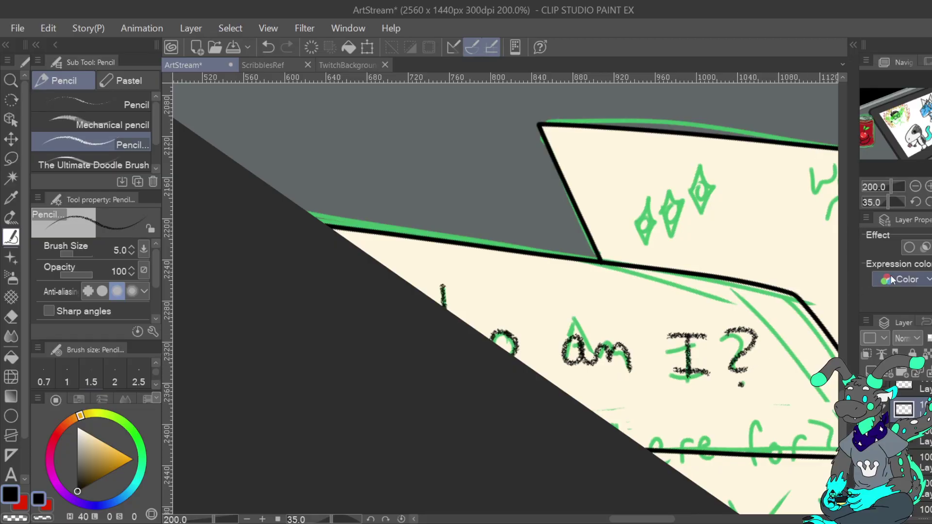
Trace the visible lettering "ere for?" in black on the line below "am I?"
{"action": "key", "text": "ctrl+at"}
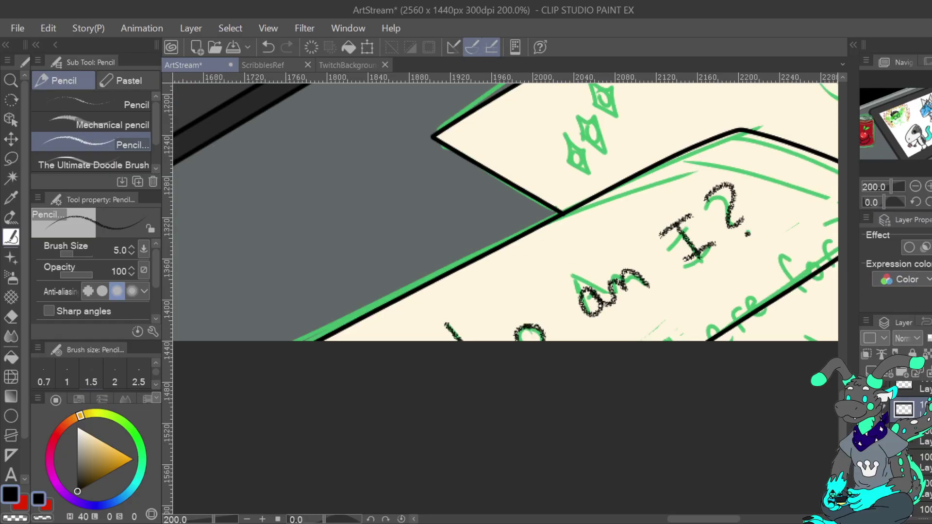
{"action": "left_click", "coordinate": [927, 201]}
{"action": "mouse_move", "coordinate": [631, 378]}
{"action": "left_mouse_down"}
{"action": "mouse_move", "coordinate": [463, 144]}
{"action": "mouse_move", "coordinate": [360, 308]}
{"action": "left_mouse_up"}
{"action": "left_click_drag", "start_coordinate": [418, 405], "coordinate": [437, 391]}
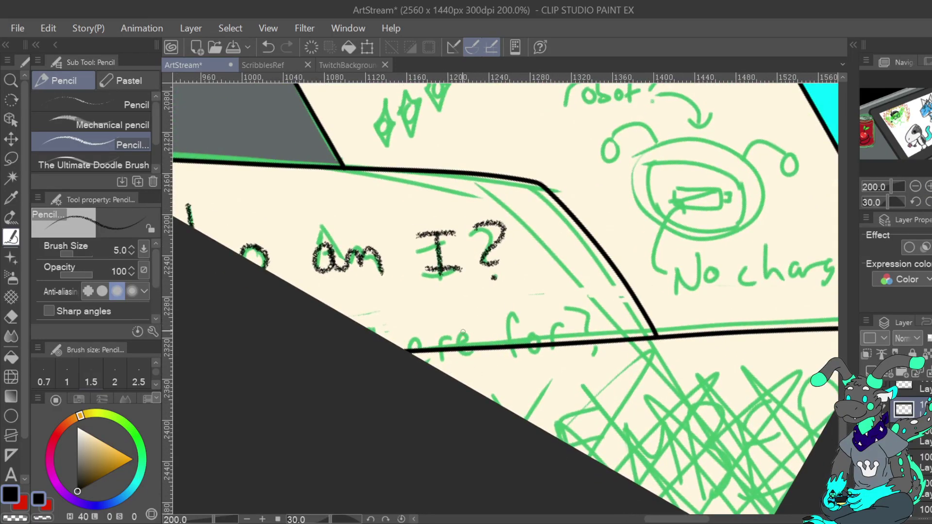
{"action": "mouse_move", "coordinate": [421, 347]}
{"action": "left_mouse_down"}
{"action": "mouse_move", "coordinate": [406, 344]}
{"action": "mouse_move", "coordinate": [453, 334]}
{"action": "left_mouse_up"}
{"action": "left_click", "coordinate": [268, 47]}
{"action": "key", "text": "ctrl+y"}
{"action": "mouse_move", "coordinate": [461, 344]}
{"action": "left_mouse_down"}
{"action": "mouse_move", "coordinate": [467, 334]}
{"action": "mouse_move", "coordinate": [472, 346]}
{"action": "left_mouse_up"}
{"action": "left_click_drag", "start_coordinate": [519, 318], "coordinate": [509, 345]}
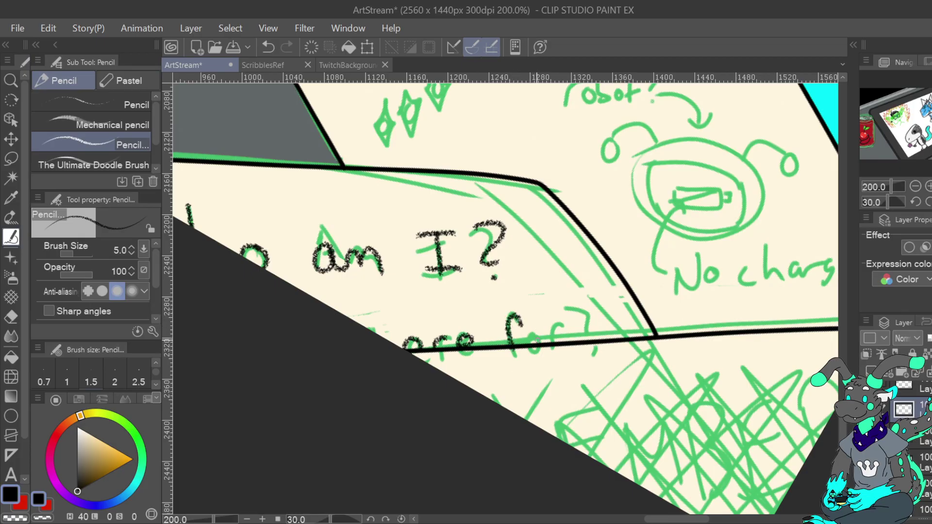
{"action": "key", "text": "ctrl+z"}
{"action": "mouse_move", "coordinate": [538, 337]}
{"action": "left_mouse_down"}
{"action": "mouse_move", "coordinate": [563, 331]}
{"action": "mouse_move", "coordinate": [568, 313]}
{"action": "mouse_move", "coordinate": [590, 311]}
{"action": "mouse_move", "coordinate": [588, 341]}
{"action": "mouse_move", "coordinate": [571, 319]}
{"action": "mouse_move", "coordinate": [582, 317]}
{"action": "mouse_move", "coordinate": [587, 340]}
{"action": "left_mouse_up"}
{"action": "left_click", "coordinate": [271, 48]}
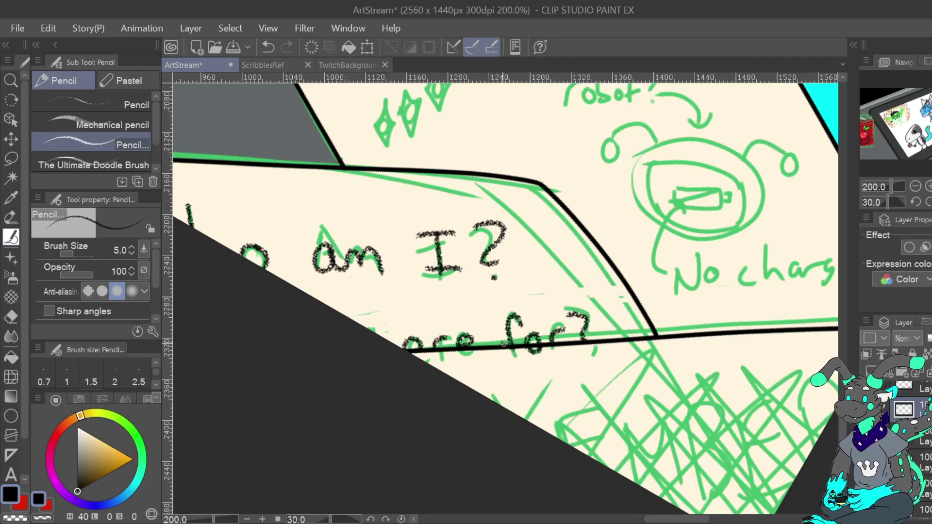
Check the robot's design in the TwitchBackground image and draw its head outline as a black oval over the ArtStream sketch
{"action": "key", "text": "c"}
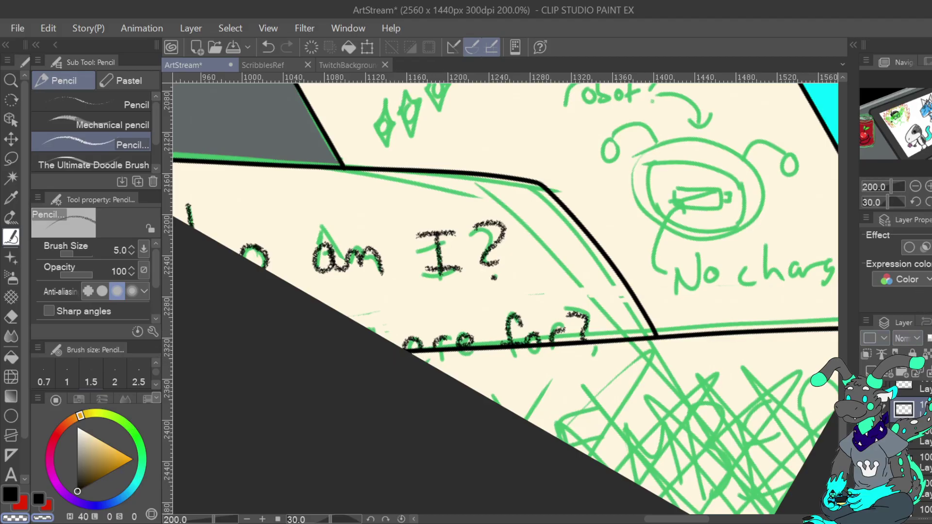
{"action": "key", "text": "ctrl+at"}
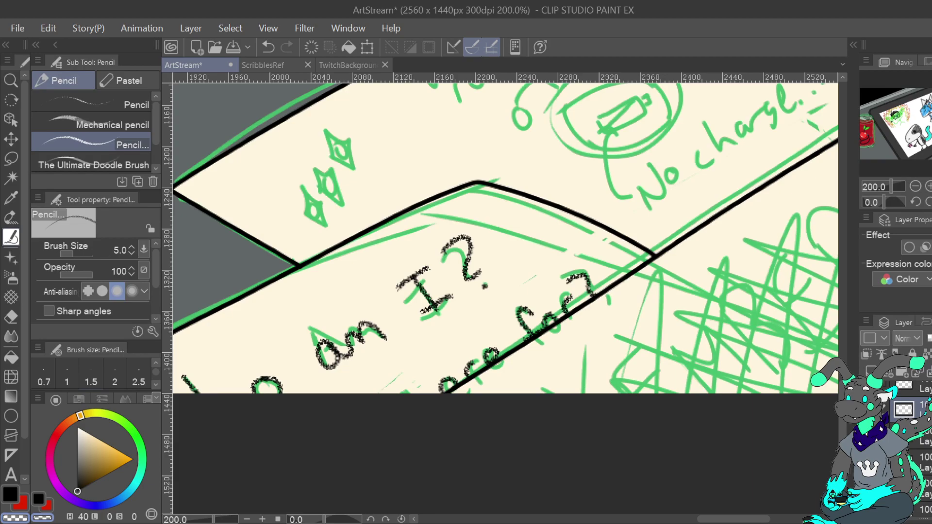
{"action": "left_click", "coordinate": [928, 201]}
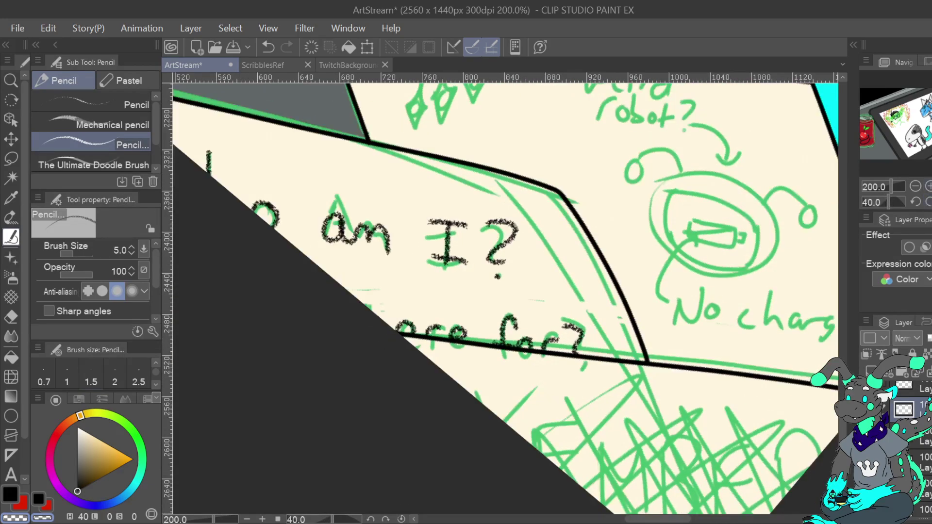
{"action": "left_click_drag", "start_coordinate": [647, 364], "coordinate": [450, 350]}
{"action": "left_click_drag", "start_coordinate": [816, 130], "coordinate": [798, 185]}
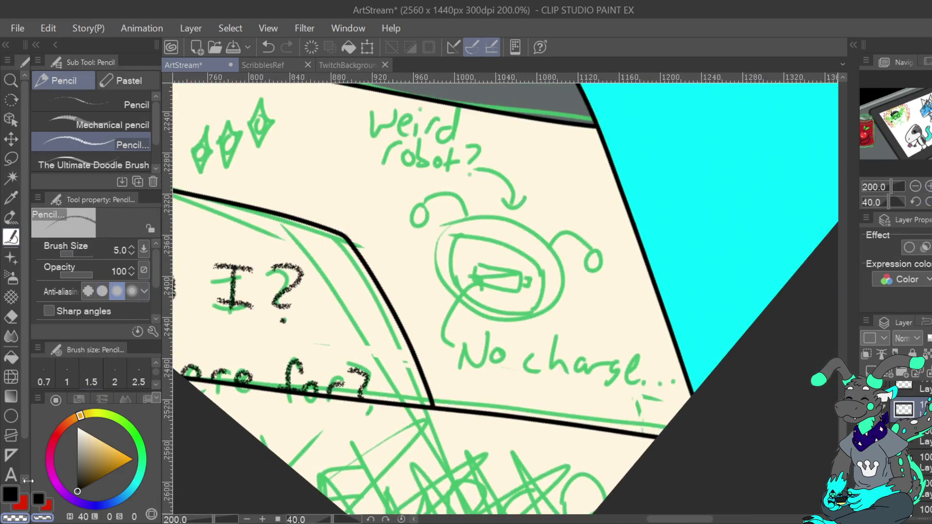
{"action": "left_click", "coordinate": [355, 64]}
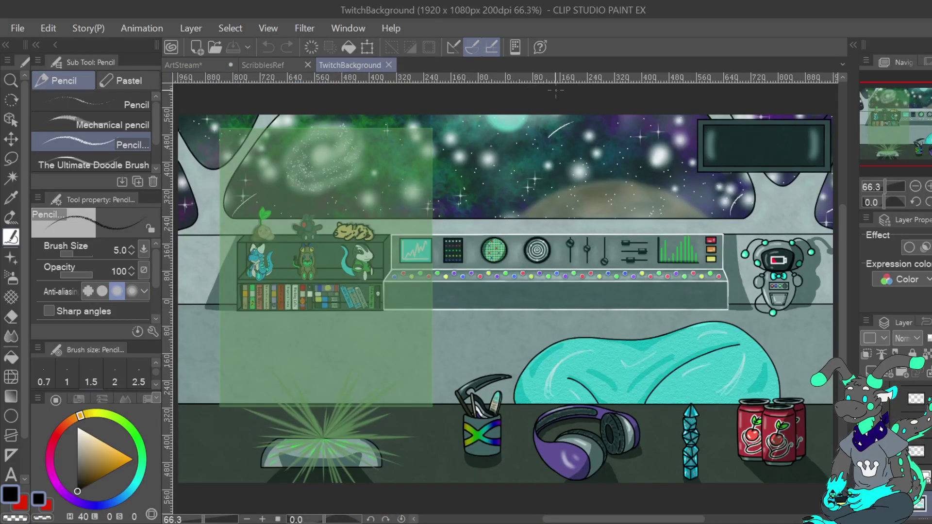
{"action": "left_click", "coordinate": [192, 65]}
{"action": "mouse_move", "coordinate": [549, 241]}
{"action": "left_mouse_down"}
{"action": "mouse_move", "coordinate": [534, 231]}
{"action": "mouse_move", "coordinate": [420, 253]}
{"action": "mouse_move", "coordinate": [527, 320]}
{"action": "mouse_move", "coordinate": [543, 239]}
{"action": "left_mouse_up"}
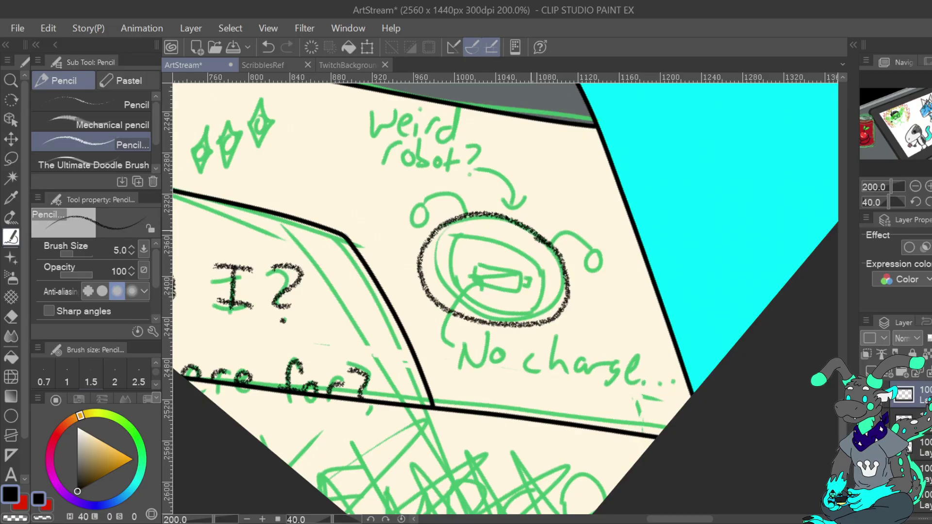
Undo the robot's head outline and redraw the oval over the green sketch
{"action": "left_click", "coordinate": [274, 65]}
{"action": "left_click", "coordinate": [204, 66]}
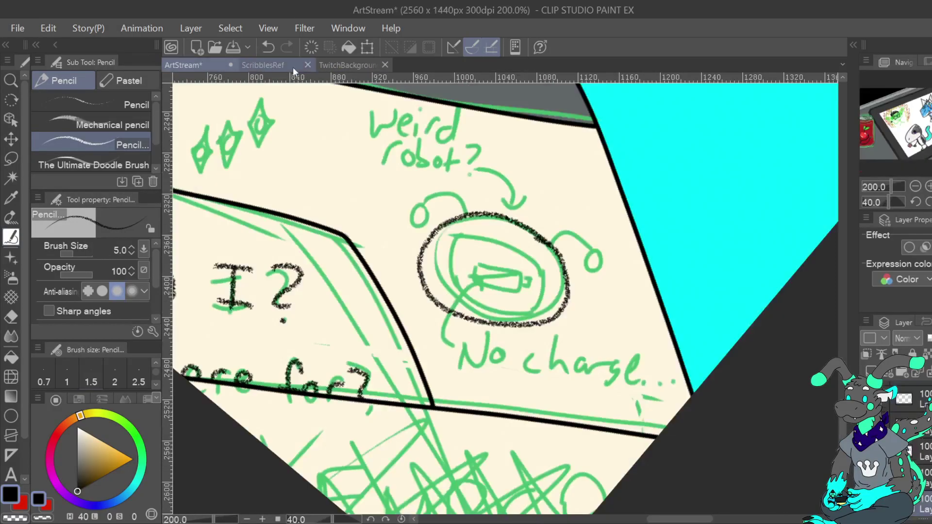
{"action": "key", "text": "ctrl+z"}
{"action": "mouse_move", "coordinate": [547, 243]}
{"action": "left_mouse_down"}
{"action": "mouse_move", "coordinate": [432, 235]}
{"action": "mouse_move", "coordinate": [436, 295]}
{"action": "mouse_move", "coordinate": [516, 322]}
{"action": "mouse_move", "coordinate": [564, 297]}
{"action": "mouse_move", "coordinate": [554, 250]}
{"action": "mouse_move", "coordinate": [538, 234]}
{"action": "mouse_move", "coordinate": [466, 214]}
{"action": "mouse_move", "coordinate": [422, 263]}
{"action": "mouse_move", "coordinate": [472, 315]}
{"action": "mouse_move", "coordinate": [564, 301]}
{"action": "mouse_move", "coordinate": [554, 239]}
{"action": "mouse_move", "coordinate": [514, 220]}
{"action": "mouse_move", "coordinate": [427, 235]}
{"action": "mouse_move", "coordinate": [440, 310]}
{"action": "mouse_move", "coordinate": [545, 314]}
{"action": "mouse_move", "coordinate": [549, 253]}
{"action": "left_mouse_up"}
{"action": "key", "text": "ctrl+z"}
{"action": "key", "text": "ctrl+z"}
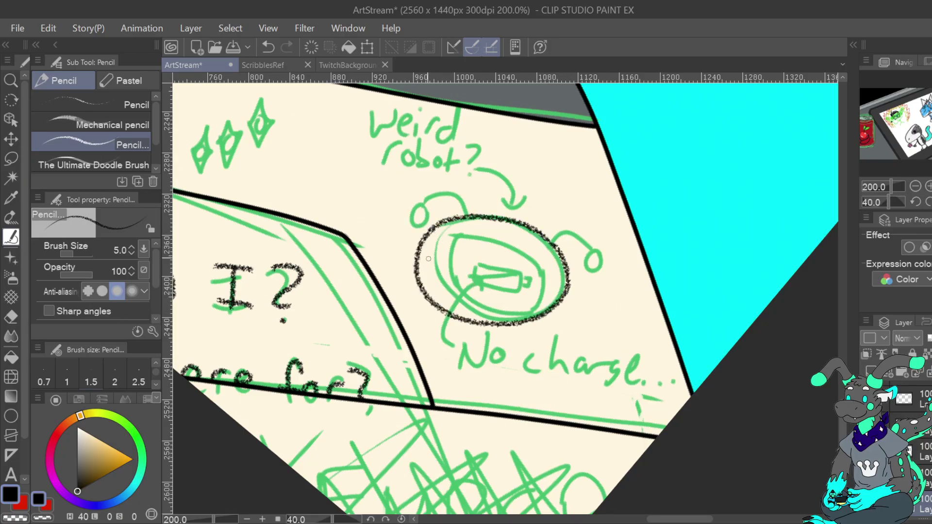
Compare with the robot in TwitchBackground and draw the curved visor line inside its head, redoing unsatisfactory strokes
{"action": "left_click", "coordinate": [348, 64]}
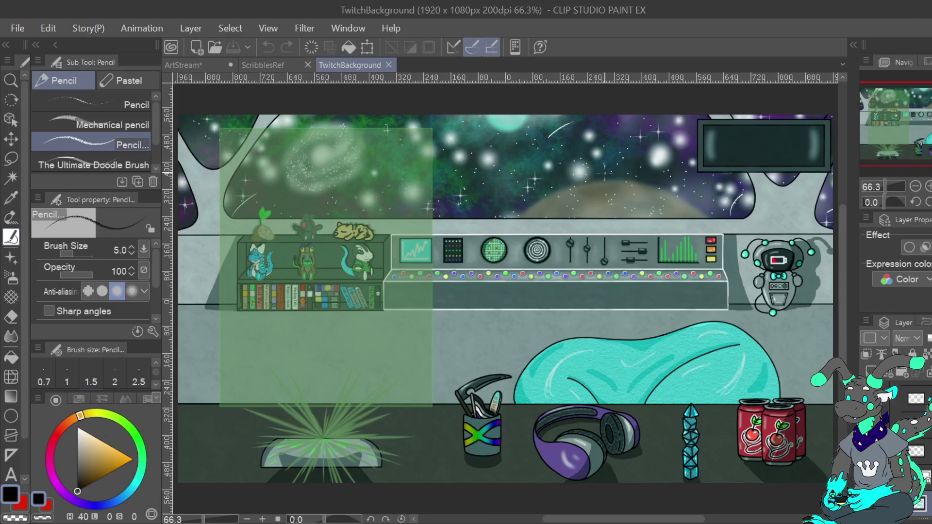
{"action": "left_click", "coordinate": [212, 63]}
{"action": "mouse_move", "coordinate": [429, 304]}
{"action": "left_mouse_down"}
{"action": "mouse_move", "coordinate": [437, 240]}
{"action": "mouse_move", "coordinate": [526, 241]}
{"action": "mouse_move", "coordinate": [553, 293]}
{"action": "mouse_move", "coordinate": [538, 316]}
{"action": "left_mouse_up"}
{"action": "left_click", "coordinate": [268, 47]}
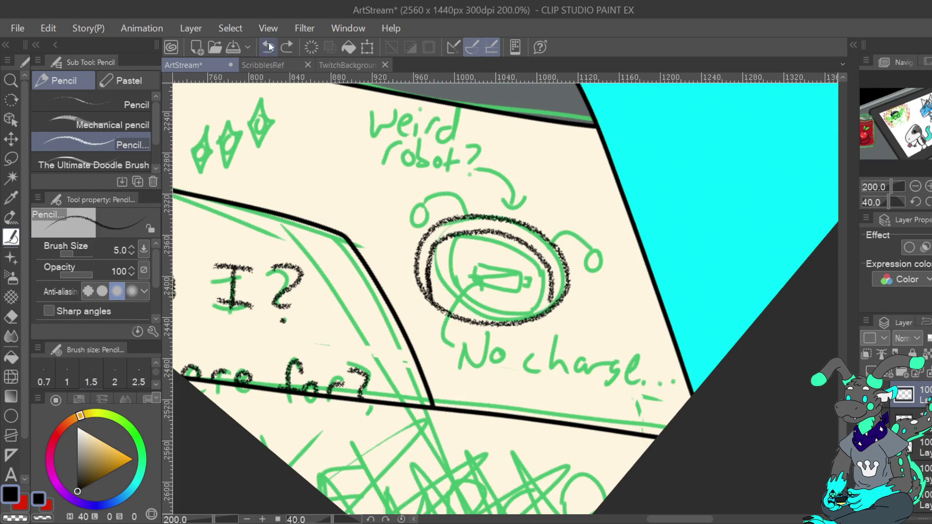
{"action": "left_click", "coordinate": [267, 47]}
{"action": "left_click", "coordinate": [268, 46]}
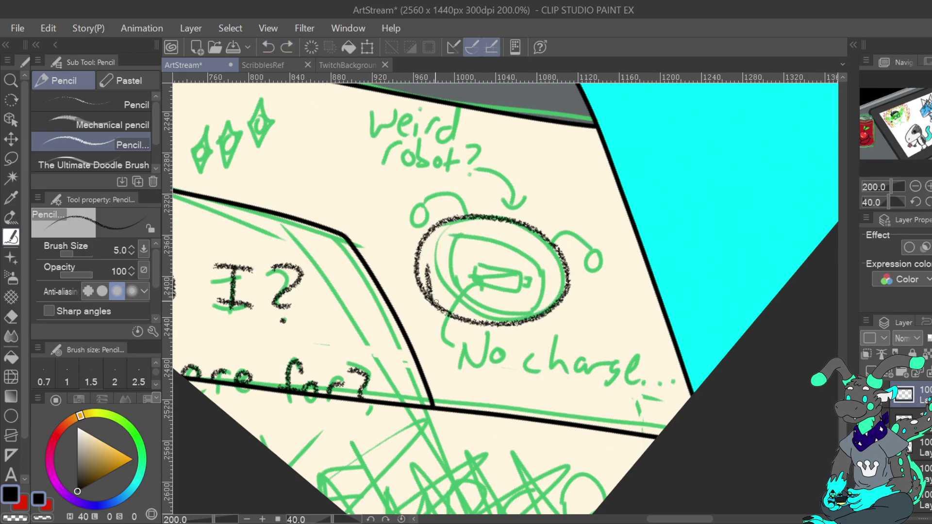
{"action": "left_click", "coordinate": [277, 47]}
{"action": "mouse_move", "coordinate": [435, 306]}
{"action": "left_mouse_down"}
{"action": "mouse_move", "coordinate": [433, 282]}
{"action": "mouse_move", "coordinate": [436, 259]}
{"action": "left_mouse_up"}
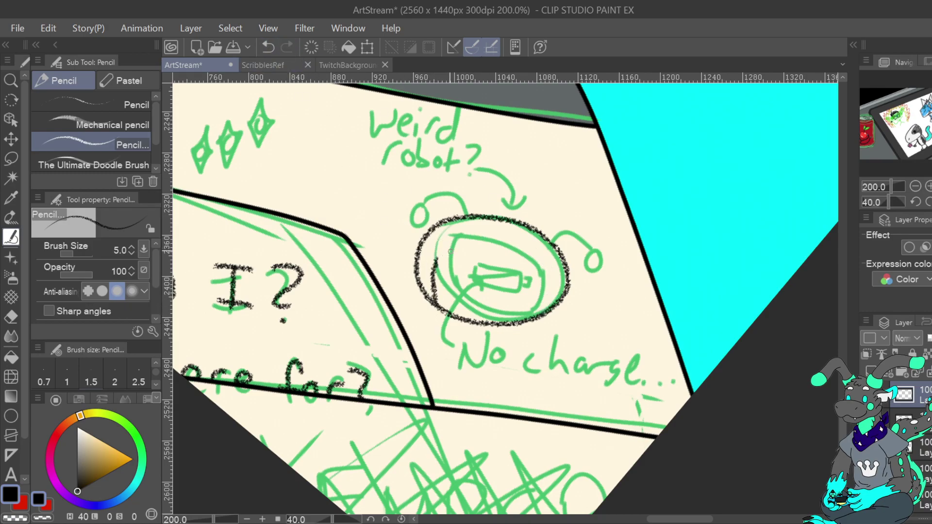
{"action": "left_click", "coordinate": [267, 47]}
{"action": "mouse_move", "coordinate": [445, 310]}
{"action": "left_mouse_down"}
{"action": "mouse_move", "coordinate": [433, 262]}
{"action": "mouse_move", "coordinate": [462, 240]}
{"action": "mouse_move", "coordinate": [496, 236]}
{"action": "mouse_move", "coordinate": [545, 268]}
{"action": "mouse_move", "coordinate": [547, 297]}
{"action": "mouse_move", "coordinate": [533, 320]}
{"action": "left_mouse_up"}
Add a small round ear to each side of the robot's head and erase the head lines inside them with the transparent color
{"action": "mouse_move", "coordinate": [419, 270]}
{"action": "left_mouse_down"}
{"action": "mouse_move", "coordinate": [428, 286]}
{"action": "mouse_move", "coordinate": [427, 272]}
{"action": "left_mouse_up"}
{"action": "left_click_drag", "start_coordinate": [553, 296], "coordinate": [560, 291]}
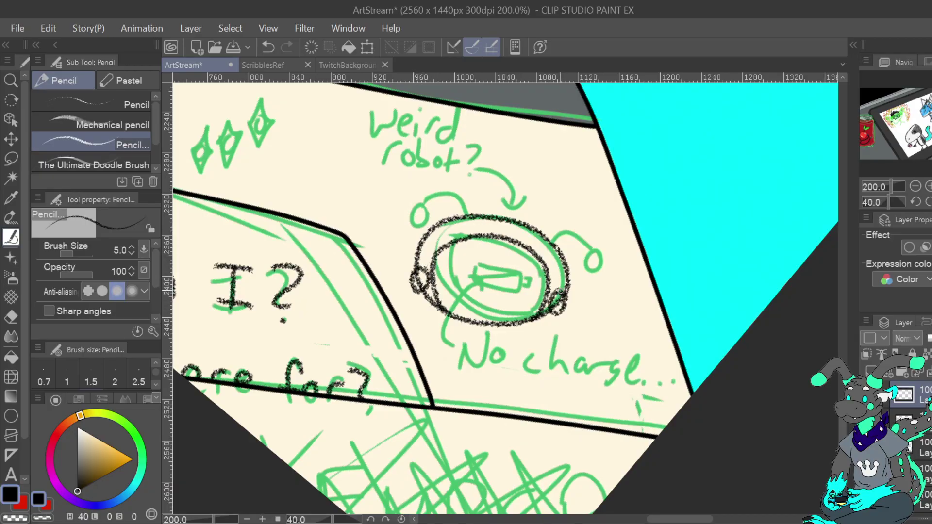
{"action": "left_click", "coordinate": [15, 518]}
{"action": "mouse_move", "coordinate": [419, 274]}
{"action": "left_mouse_down"}
{"action": "mouse_move", "coordinate": [420, 284]}
{"action": "mouse_move", "coordinate": [418, 274]}
{"action": "left_mouse_up"}
{"action": "left_click_drag", "start_coordinate": [556, 302], "coordinate": [559, 304]}
Draw the robot's two curved antennae with round tips in black
{"action": "key", "text": "c"}
{"action": "mouse_move", "coordinate": [467, 217]}
{"action": "left_mouse_down"}
{"action": "mouse_move", "coordinate": [461, 197]}
{"action": "mouse_move", "coordinate": [393, 220]}
{"action": "mouse_move", "coordinate": [410, 211]}
{"action": "left_mouse_up"}
{"action": "mouse_move", "coordinate": [547, 234]}
{"action": "left_mouse_down"}
{"action": "mouse_move", "coordinate": [572, 216]}
{"action": "mouse_move", "coordinate": [606, 244]}
{"action": "mouse_move", "coordinate": [596, 265]}
{"action": "mouse_move", "coordinate": [604, 243]}
{"action": "left_mouse_up"}
Add round joints where the antennae meet the head, erase the lines inside them, and compare with the robot in TwitchBackground
{"action": "left_click", "coordinate": [370, 65]}
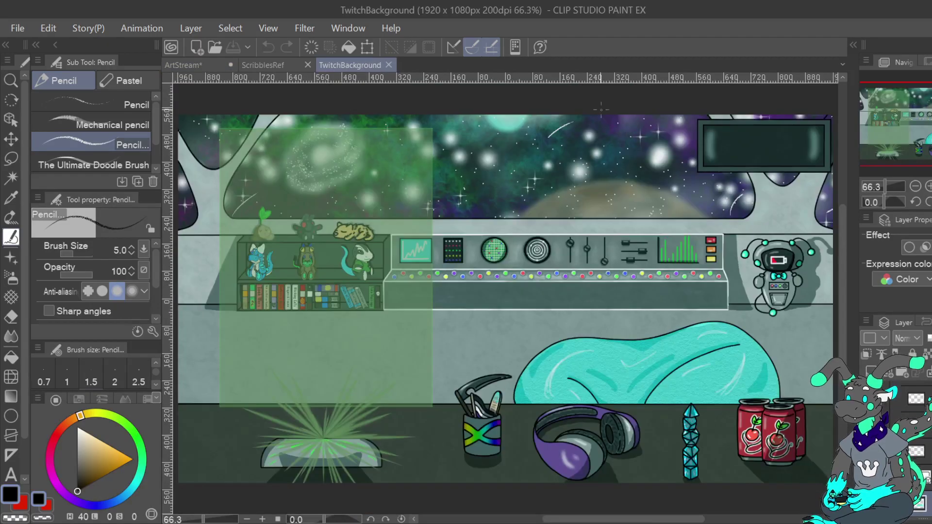
{"action": "left_click", "coordinate": [199, 64]}
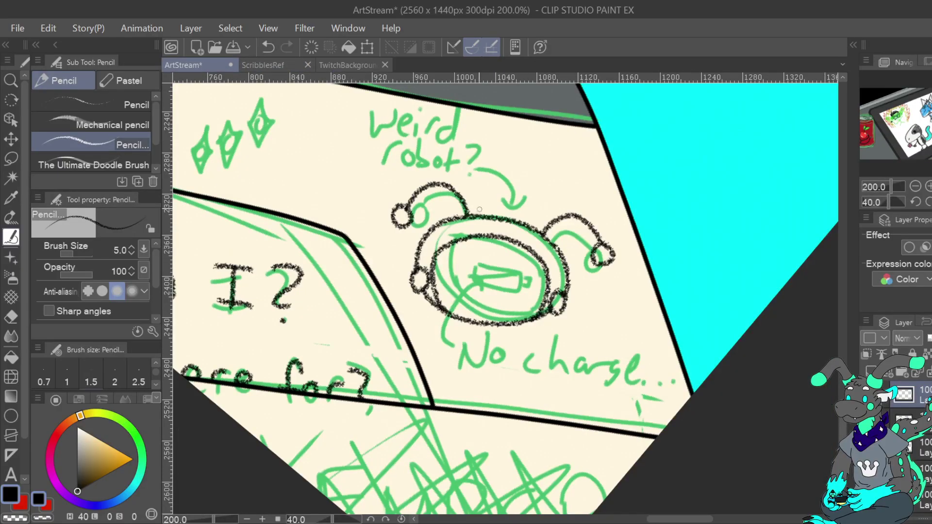
{"action": "mouse_move", "coordinate": [458, 208]}
{"action": "left_mouse_down"}
{"action": "mouse_move", "coordinate": [477, 216]}
{"action": "mouse_move", "coordinate": [459, 209]}
{"action": "mouse_move", "coordinate": [473, 213]}
{"action": "mouse_move", "coordinate": [464, 221]}
{"action": "mouse_move", "coordinate": [459, 209]}
{"action": "left_mouse_up"}
{"action": "left_click", "coordinate": [268, 46]}
{"action": "left_click_drag", "start_coordinate": [545, 224], "coordinate": [539, 238]}
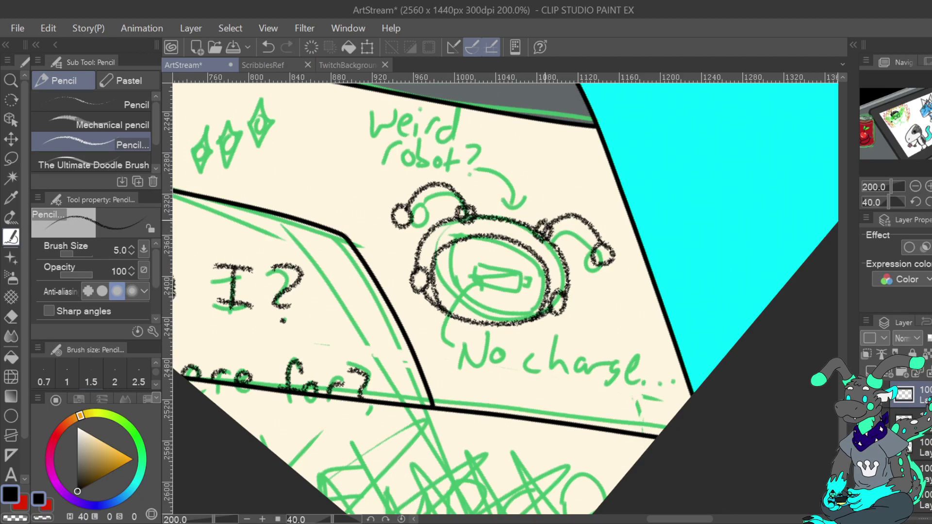
{"action": "key", "text": "ctrl+z"}
{"action": "mouse_move", "coordinate": [551, 243]}
{"action": "left_mouse_down"}
{"action": "mouse_move", "coordinate": [534, 233]}
{"action": "mouse_move", "coordinate": [542, 220]}
{"action": "left_mouse_up"}
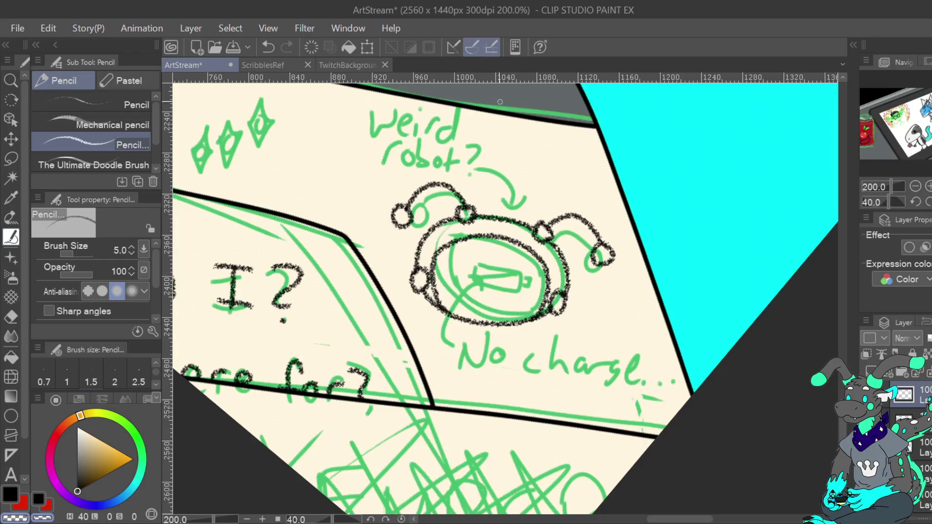
{"action": "left_click", "coordinate": [343, 63]}
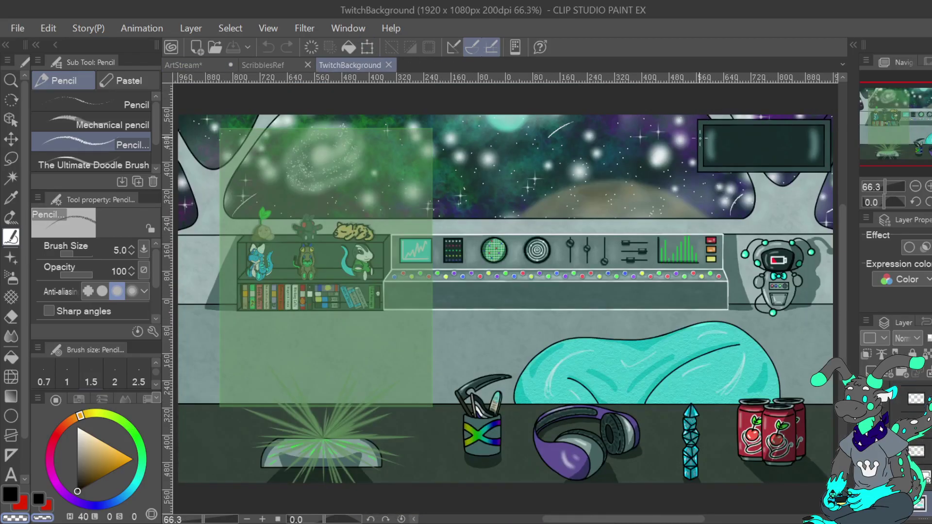
{"action": "left_click", "coordinate": [208, 65]}
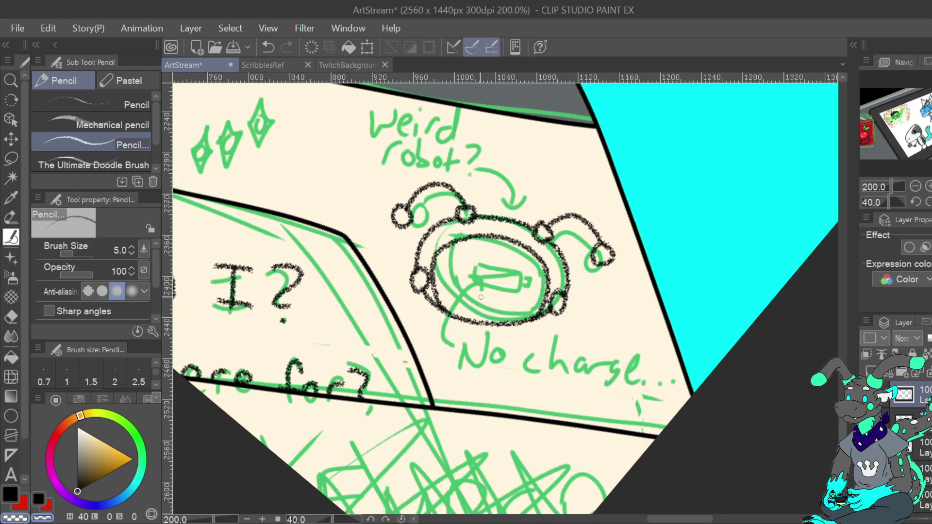
Draw a bow tie under the robot's head and a battery symbol inside its visor, checking against the robot in TwitchBackground
{"action": "key", "text": "ctrl+z"}
{"action": "mouse_move", "coordinate": [478, 333]}
{"action": "left_mouse_down"}
{"action": "mouse_move", "coordinate": [499, 333]}
{"action": "mouse_move", "coordinate": [457, 343]}
{"action": "mouse_move", "coordinate": [511, 332]}
{"action": "mouse_move", "coordinate": [518, 350]}
{"action": "mouse_move", "coordinate": [525, 305]}
{"action": "mouse_move", "coordinate": [472, 313]}
{"action": "mouse_move", "coordinate": [471, 332]}
{"action": "mouse_move", "coordinate": [513, 330]}
{"action": "left_mouse_up"}
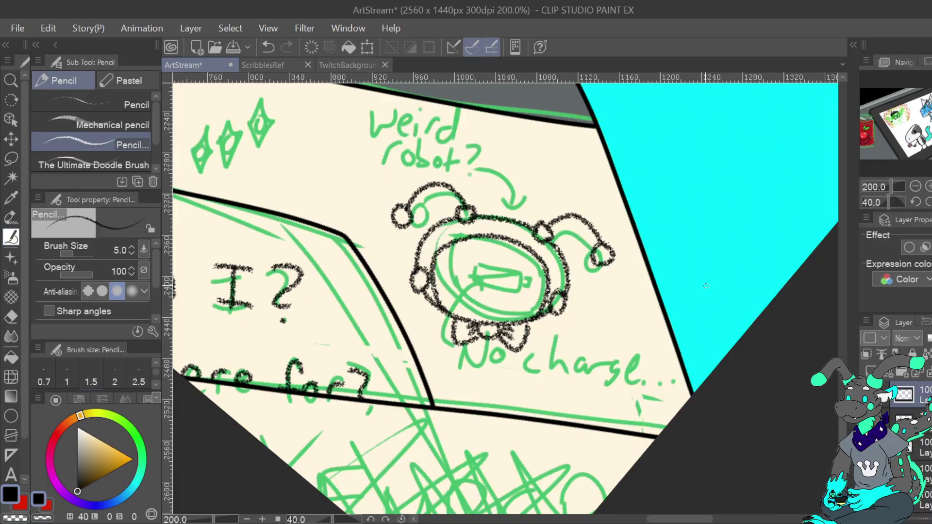
{"action": "mouse_move", "coordinate": [460, 269]}
{"action": "left_mouse_down"}
{"action": "mouse_move", "coordinate": [459, 290]}
{"action": "mouse_move", "coordinate": [488, 269]}
{"action": "mouse_move", "coordinate": [514, 279]}
{"action": "mouse_move", "coordinate": [495, 296]}
{"action": "mouse_move", "coordinate": [459, 291]}
{"action": "left_mouse_up"}
{"action": "mouse_move", "coordinate": [514, 279]}
{"action": "left_mouse_down"}
{"action": "mouse_move", "coordinate": [527, 284]}
{"action": "mouse_move", "coordinate": [515, 290]}
{"action": "left_mouse_up"}
{"action": "left_click", "coordinate": [340, 65]}
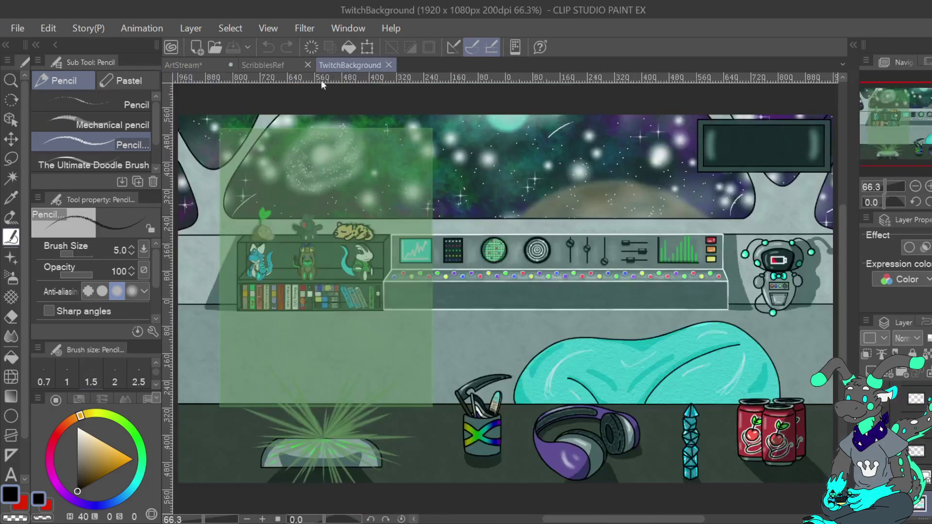
{"action": "left_click", "coordinate": [183, 65]}
{"action": "left_click_drag", "start_coordinate": [464, 276], "coordinate": [495, 293]}
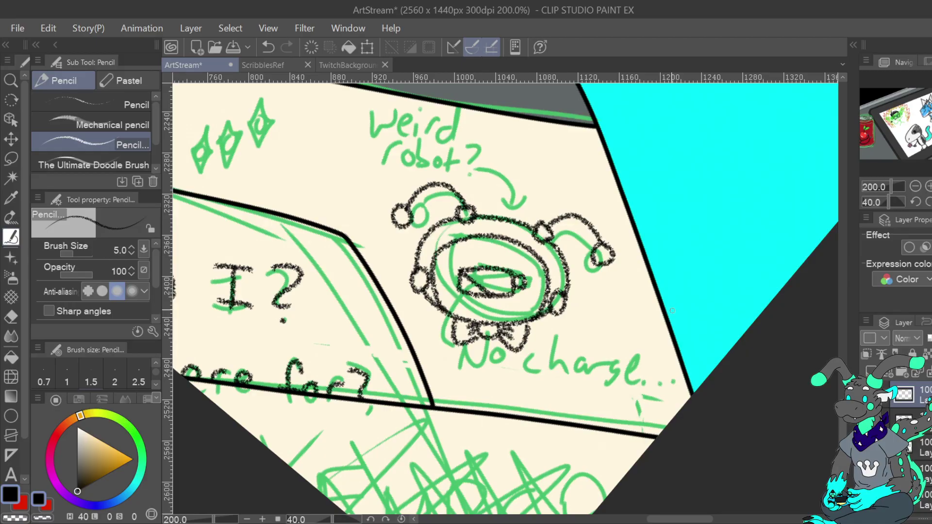
Letter "Weird robot?" in black above the robot and draw the curved arrow from it toward the doodle
{"action": "mouse_move", "coordinate": [367, 112]}
{"action": "left_mouse_down"}
{"action": "mouse_move", "coordinate": [372, 136]}
{"action": "mouse_move", "coordinate": [412, 131]}
{"action": "mouse_move", "coordinate": [410, 124]}
{"action": "mouse_move", "coordinate": [423, 138]}
{"action": "mouse_move", "coordinate": [453, 142]}
{"action": "left_mouse_up"}
{"action": "mouse_move", "coordinate": [384, 168]}
{"action": "left_mouse_down"}
{"action": "mouse_move", "coordinate": [401, 149]}
{"action": "mouse_move", "coordinate": [412, 167]}
{"action": "left_mouse_up"}
{"action": "mouse_move", "coordinate": [417, 143]}
{"action": "left_mouse_down"}
{"action": "mouse_move", "coordinate": [454, 152]}
{"action": "mouse_move", "coordinate": [462, 162]}
{"action": "mouse_move", "coordinate": [466, 149]}
{"action": "mouse_move", "coordinate": [472, 168]}
{"action": "mouse_move", "coordinate": [499, 147]}
{"action": "mouse_move", "coordinate": [487, 167]}
{"action": "mouse_move", "coordinate": [507, 169]}
{"action": "mouse_move", "coordinate": [513, 202]}
{"action": "left_mouse_up"}
{"action": "mouse_move", "coordinate": [503, 195]}
{"action": "left_mouse_down"}
{"action": "mouse_move", "coordinate": [512, 206]}
{"action": "mouse_move", "coordinate": [525, 194]}
{"action": "left_mouse_up"}
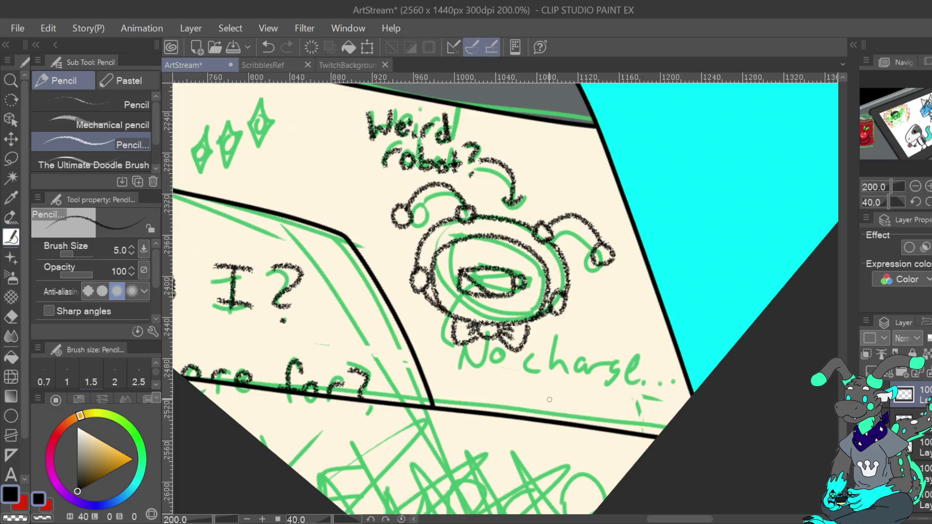
Draw a curved pointer line from the robot's visor and letter "No charge..." in black below the robot
{"action": "mouse_move", "coordinate": [449, 295]}
{"action": "left_mouse_down"}
{"action": "mouse_move", "coordinate": [489, 357]}
{"action": "mouse_move", "coordinate": [531, 377]}
{"action": "mouse_move", "coordinate": [571, 391]}
{"action": "mouse_move", "coordinate": [613, 383]}
{"action": "mouse_move", "coordinate": [611, 409]}
{"action": "mouse_move", "coordinate": [644, 384]}
{"action": "left_mouse_up"}
{"action": "left_click", "coordinate": [651, 403]}
{"action": "left_click", "coordinate": [659, 403]}
{"action": "left_click", "coordinate": [667, 401]}
{"action": "left_click_drag", "start_coordinate": [342, 173], "coordinate": [667, 420]}
{"action": "left_click_drag", "start_coordinate": [505, 500], "coordinate": [514, 94]}
{"action": "left_click_drag", "start_coordinate": [582, 440], "coordinate": [427, 156]}
{"action": "left_click_drag", "start_coordinate": [582, 165], "coordinate": [476, 474]}
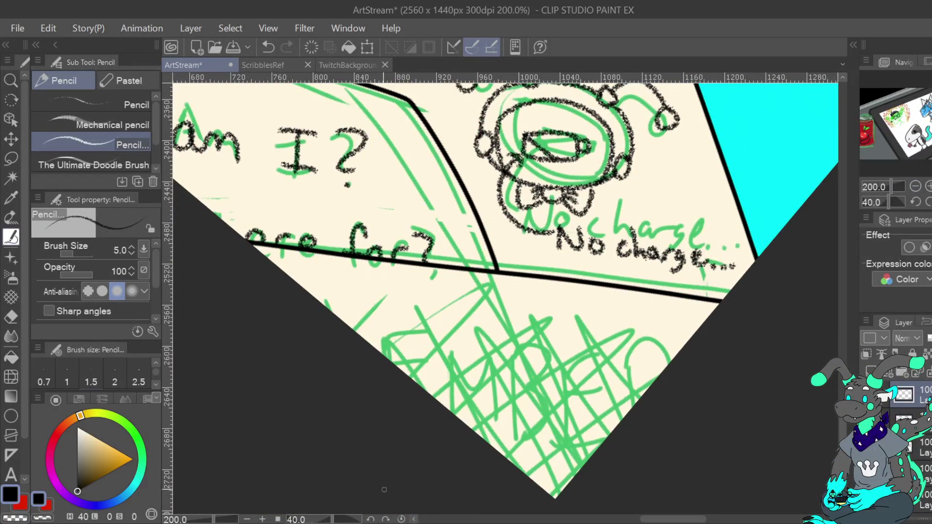
{"action": "mouse_move", "coordinate": [387, 341]}
{"action": "left_mouse_down"}
{"action": "mouse_move", "coordinate": [391, 360]}
{"action": "mouse_move", "coordinate": [442, 335]}
{"action": "left_mouse_up"}
{"action": "left_click_drag", "start_coordinate": [393, 361], "coordinate": [433, 360]}
{"action": "left_click_drag", "start_coordinate": [420, 386], "coordinate": [436, 380]}
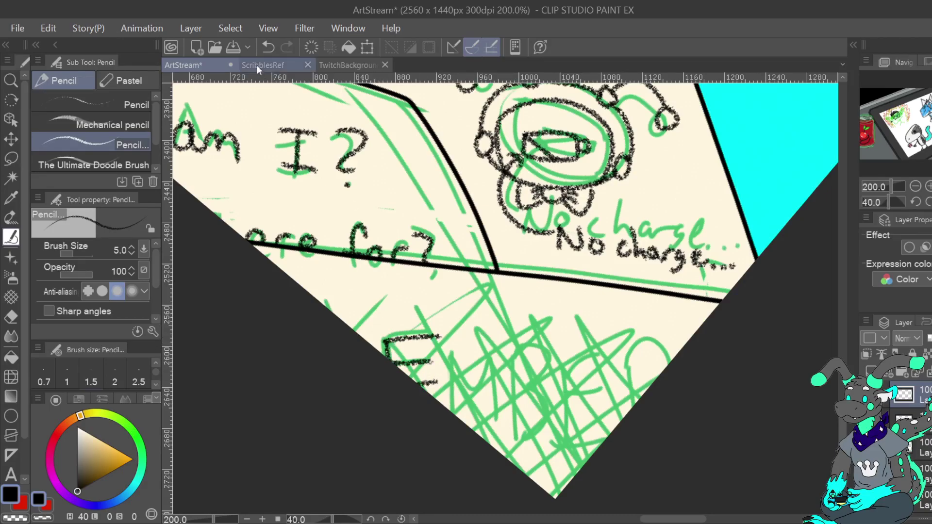
{"action": "left_click", "coordinate": [267, 47]}
{"action": "left_click", "coordinate": [267, 47]}
{"action": "left_click", "coordinate": [267, 47]}
{"action": "left_click", "coordinate": [268, 47]}
{"action": "left_click_drag", "start_coordinate": [387, 333], "coordinate": [389, 359]}
{"action": "left_click_drag", "start_coordinate": [387, 333], "coordinate": [459, 330]}
{"action": "mouse_move", "coordinate": [401, 368]}
{"action": "left_mouse_down"}
{"action": "mouse_move", "coordinate": [454, 377]}
{"action": "mouse_move", "coordinate": [445, 382]}
{"action": "left_mouse_up"}
{"action": "key", "text": "ctrl+z"}
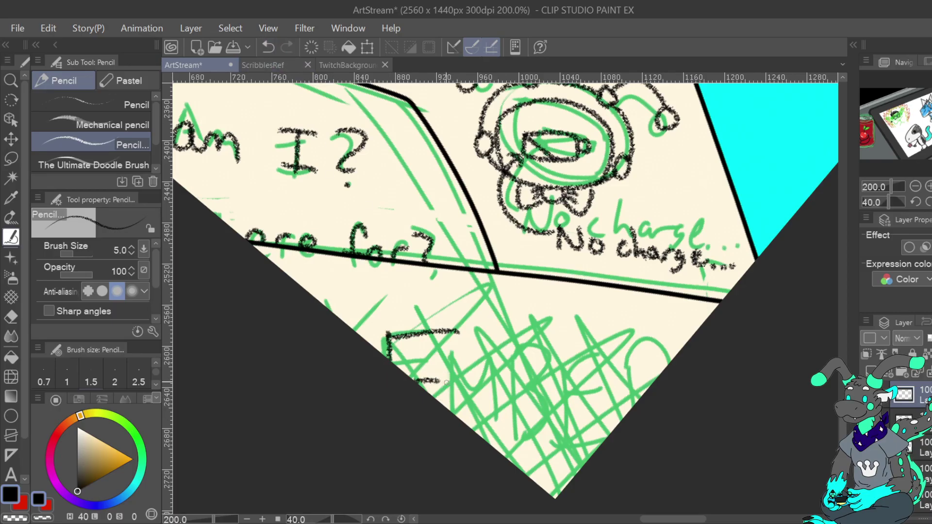
{"action": "mouse_move", "coordinate": [480, 333]}
{"action": "left_mouse_down"}
{"action": "mouse_move", "coordinate": [499, 383]}
{"action": "mouse_move", "coordinate": [549, 439]}
{"action": "left_mouse_up"}
{"action": "left_click_drag", "start_coordinate": [555, 347], "coordinate": [567, 426]}
{"action": "left_click_drag", "start_coordinate": [553, 348], "coordinate": [618, 347]}
{"action": "left_click_drag", "start_coordinate": [563, 394], "coordinate": [602, 389]}
{"action": "left_click_drag", "start_coordinate": [558, 425], "coordinate": [616, 428]}
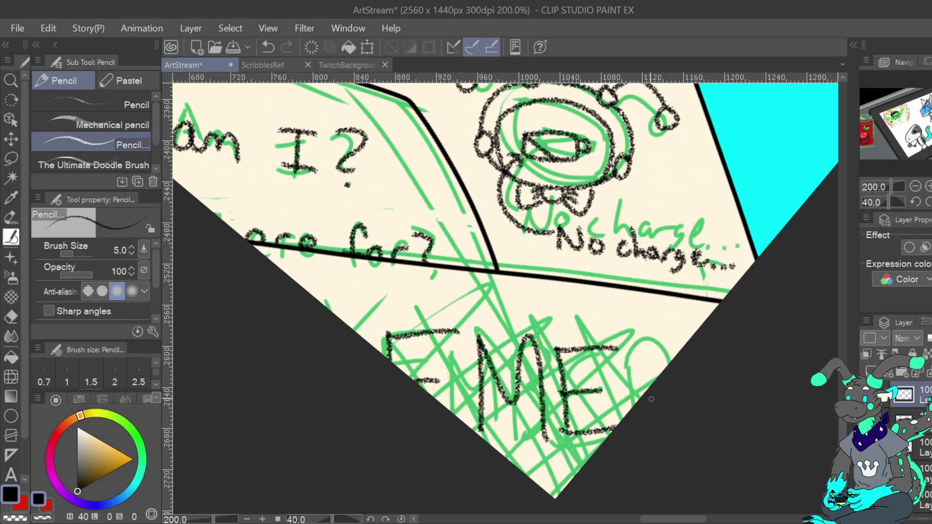
{"action": "mouse_move", "coordinate": [641, 351]}
{"action": "left_mouse_down"}
{"action": "mouse_move", "coordinate": [644, 394]}
{"action": "mouse_move", "coordinate": [686, 342]}
{"action": "left_mouse_up"}
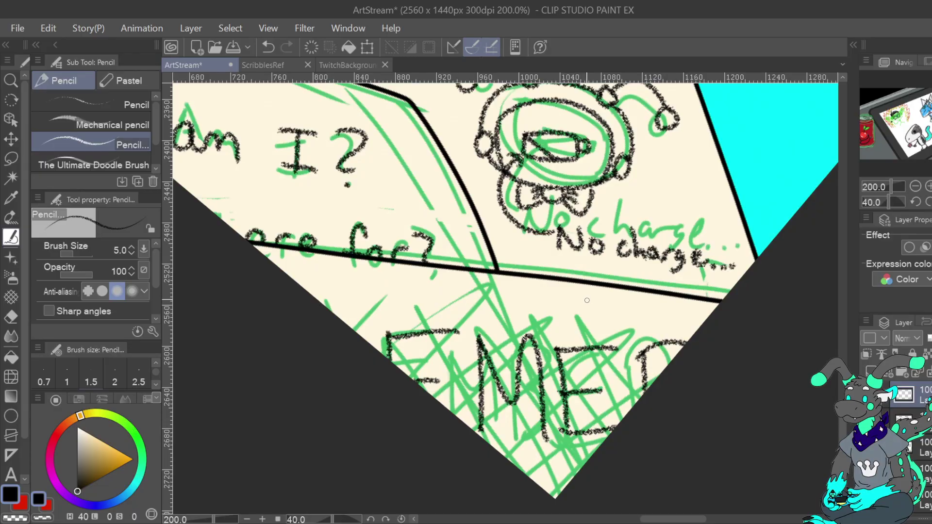
{"action": "left_click", "coordinate": [268, 47]}
{"action": "left_click", "coordinate": [268, 47]}
{"action": "left_click", "coordinate": [269, 47]}
{"action": "left_click", "coordinate": [269, 47]}
{"action": "left_click", "coordinate": [268, 47]}
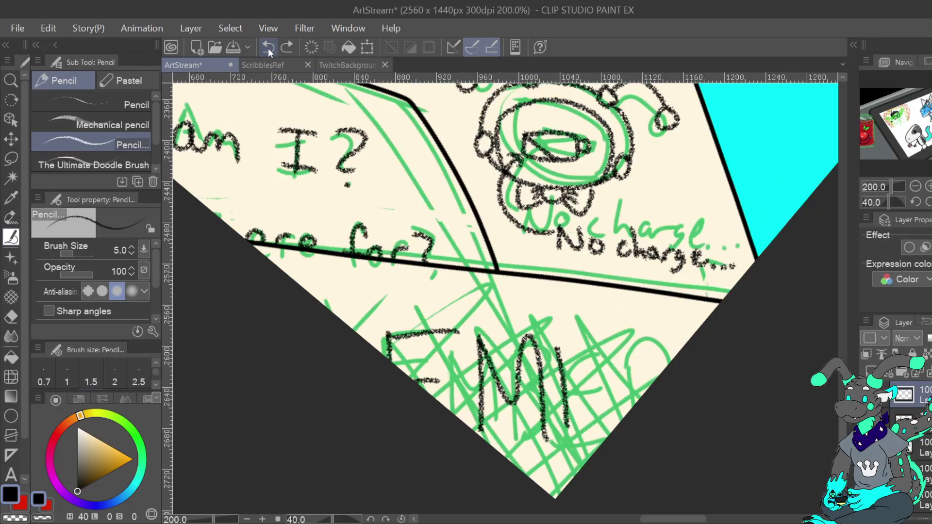
{"action": "left_click", "coordinate": [267, 47]}
{"action": "left_click", "coordinate": [267, 47]}
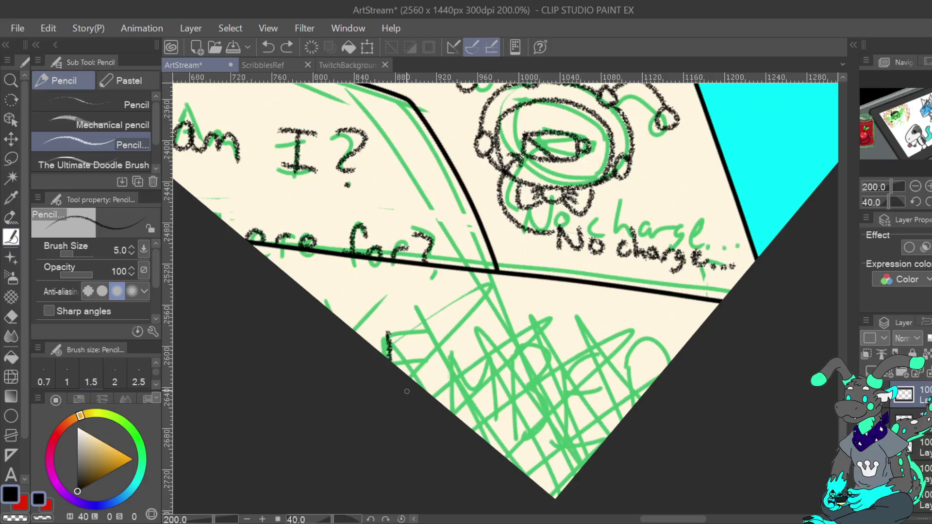
Letter "EMBER" in large black capitals across the lower paper, cut off by the canvas edge, redoing unsatisfactory strokes
{"action": "mouse_move", "coordinate": [392, 366]}
{"action": "left_mouse_down"}
{"action": "mouse_move", "coordinate": [387, 341]}
{"action": "mouse_move", "coordinate": [439, 335]}
{"action": "mouse_move", "coordinate": [428, 365]}
{"action": "left_mouse_up"}
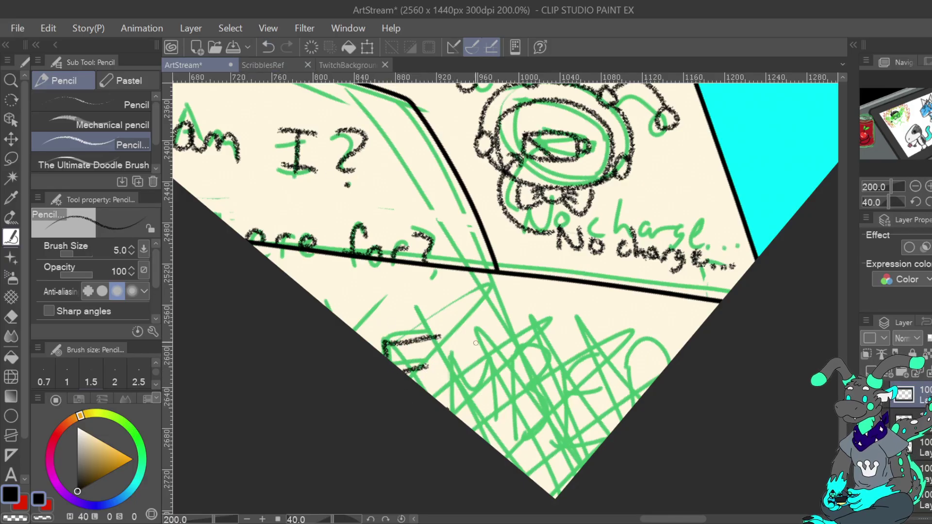
{"action": "left_click_drag", "start_coordinate": [462, 346], "coordinate": [464, 413]}
{"action": "left_click_drag", "start_coordinate": [462, 344], "coordinate": [509, 423]}
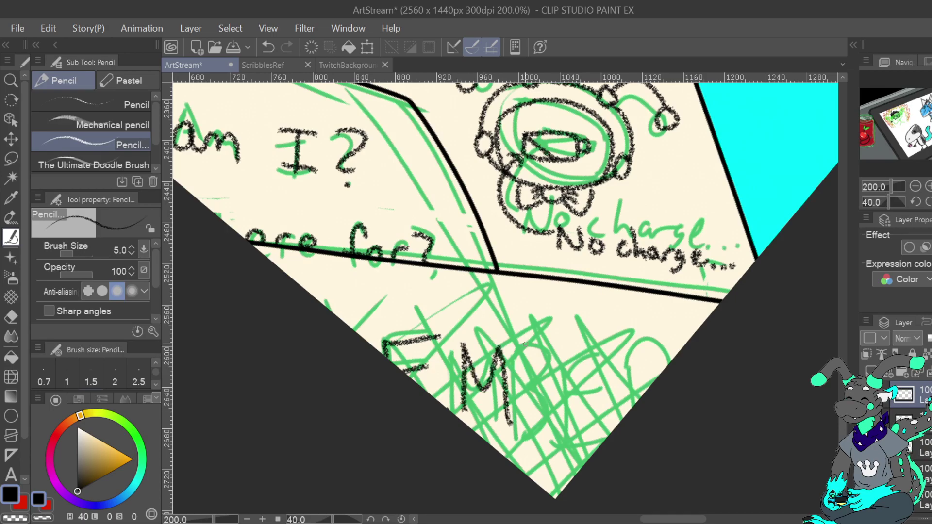
{"action": "mouse_move", "coordinate": [533, 346]}
{"action": "left_mouse_down"}
{"action": "mouse_move", "coordinate": [535, 425]}
{"action": "mouse_move", "coordinate": [553, 396]}
{"action": "mouse_move", "coordinate": [530, 421]}
{"action": "left_mouse_up"}
{"action": "mouse_move", "coordinate": [598, 356]}
{"action": "left_mouse_down"}
{"action": "mouse_move", "coordinate": [603, 427]}
{"action": "mouse_move", "coordinate": [644, 372]}
{"action": "mouse_move", "coordinate": [640, 393]}
{"action": "left_mouse_up"}
{"action": "left_click", "coordinate": [269, 47]}
{"action": "left_click", "coordinate": [268, 47]}
{"action": "left_click_drag", "start_coordinate": [593, 352], "coordinate": [634, 359]}
{"action": "left_click_drag", "start_coordinate": [602, 390], "coordinate": [634, 387]}
{"action": "left_click_drag", "start_coordinate": [599, 423], "coordinate": [622, 418]}
{"action": "mouse_move", "coordinate": [653, 359]}
{"action": "left_mouse_down"}
{"action": "mouse_move", "coordinate": [654, 378]}
{"action": "mouse_move", "coordinate": [685, 400]}
{"action": "left_mouse_up"}
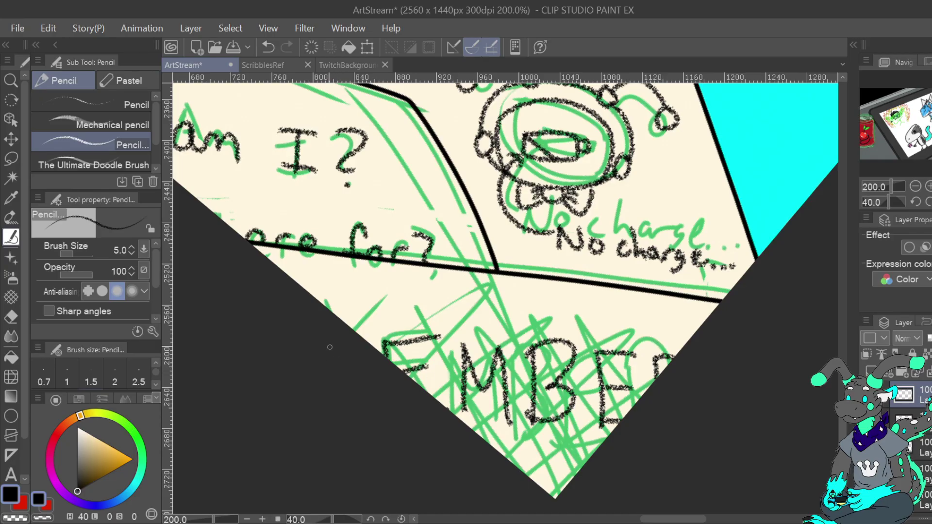
Scribble densely over the large lettering on the lower paper with overlapping black zigzag strokes
{"action": "left_click_drag", "start_coordinate": [350, 325], "coordinate": [371, 343]}
{"action": "mouse_move", "coordinate": [369, 297]}
{"action": "left_mouse_down"}
{"action": "mouse_move", "coordinate": [434, 304]}
{"action": "mouse_move", "coordinate": [455, 434]}
{"action": "mouse_move", "coordinate": [631, 369]}
{"action": "mouse_move", "coordinate": [583, 479]}
{"action": "left_mouse_up"}
{"action": "mouse_move", "coordinate": [349, 311]}
{"action": "left_mouse_down"}
{"action": "mouse_move", "coordinate": [554, 387]}
{"action": "mouse_move", "coordinate": [675, 339]}
{"action": "left_mouse_up"}
{"action": "mouse_move", "coordinate": [426, 286]}
{"action": "left_mouse_down"}
{"action": "mouse_move", "coordinate": [490, 339]}
{"action": "mouse_move", "coordinate": [550, 420]}
{"action": "mouse_move", "coordinate": [606, 436]}
{"action": "left_mouse_up"}
{"action": "mouse_move", "coordinate": [352, 310]}
{"action": "left_mouse_down"}
{"action": "mouse_move", "coordinate": [383, 342]}
{"action": "mouse_move", "coordinate": [452, 320]}
{"action": "mouse_move", "coordinate": [564, 427]}
{"action": "mouse_move", "coordinate": [645, 349]}
{"action": "mouse_move", "coordinate": [698, 325]}
{"action": "left_mouse_up"}
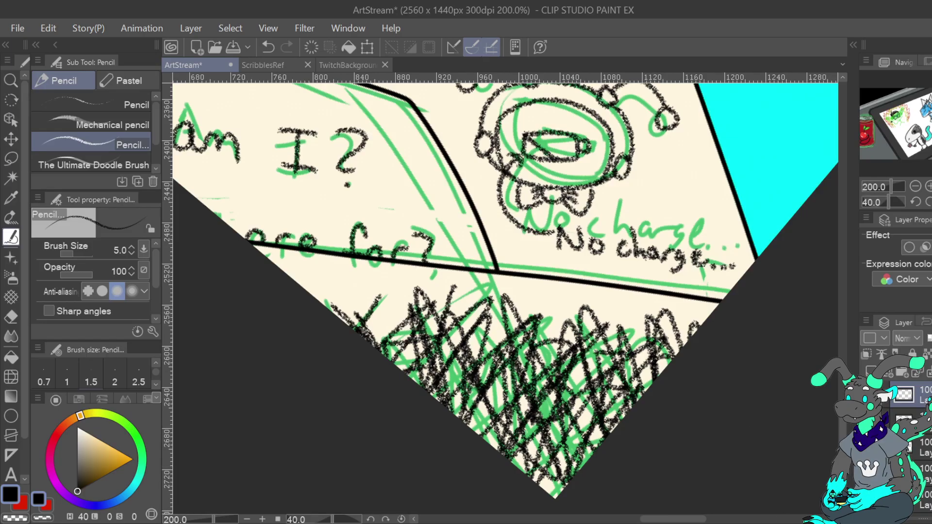
Review the whole illustration with the green sketch temporarily hidden to check for untraced paper details
{"action": "key", "text": "ctrl+0"}
{"action": "key", "text": "ctrl+@"}
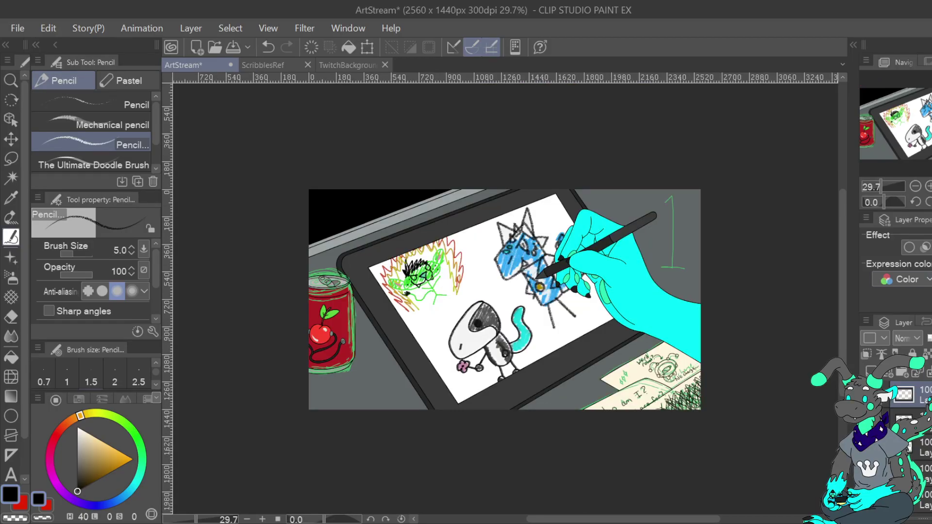
{"action": "scroll", "coordinate": [913, 447], "scroll_direction": "down", "scroll_amount": 2}
{"action": "scroll", "coordinate": [913, 446], "scroll_direction": "up", "scroll_amount": 3}
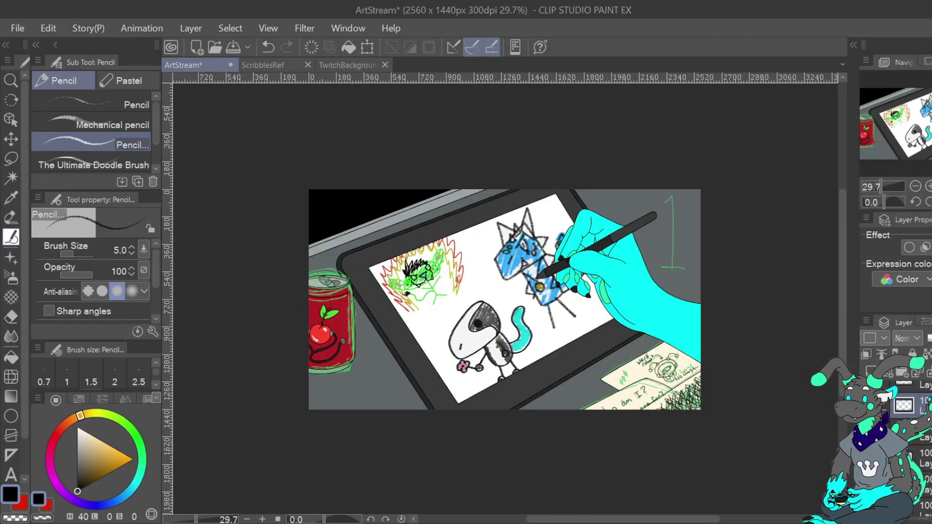
{"action": "scroll", "coordinate": [913, 446], "scroll_direction": "down", "scroll_amount": 1}
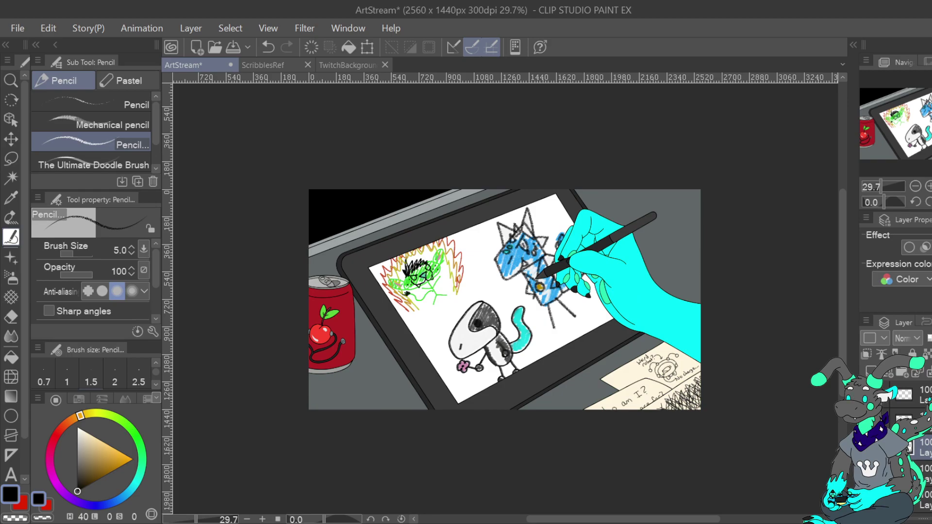
{"action": "key", "text": "ctrl+z"}
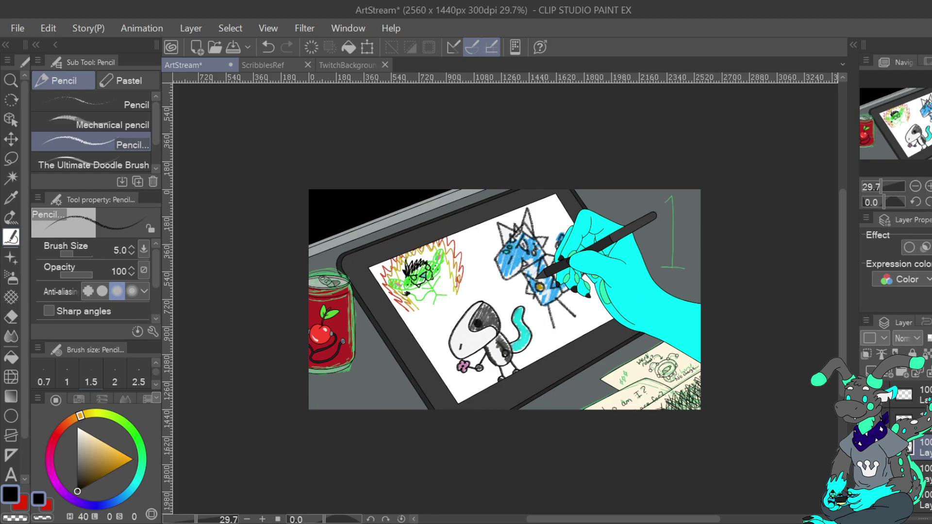
Trace the three small diamond sparkles on the upper paper in black, beside the "Weird robot?" note
{"action": "key", "text": "ctrl+plus"}
{"action": "key", "text": "ctrl+plus"}
{"action": "key", "text": "ctrl+plus"}
{"action": "key", "text": "ctrl+plus"}
{"action": "key", "text": "ctrl+plus"}
{"action": "left_click_drag", "start_coordinate": [825, 427], "coordinate": [201, 119]}
{"action": "left_click", "coordinate": [927, 201]}
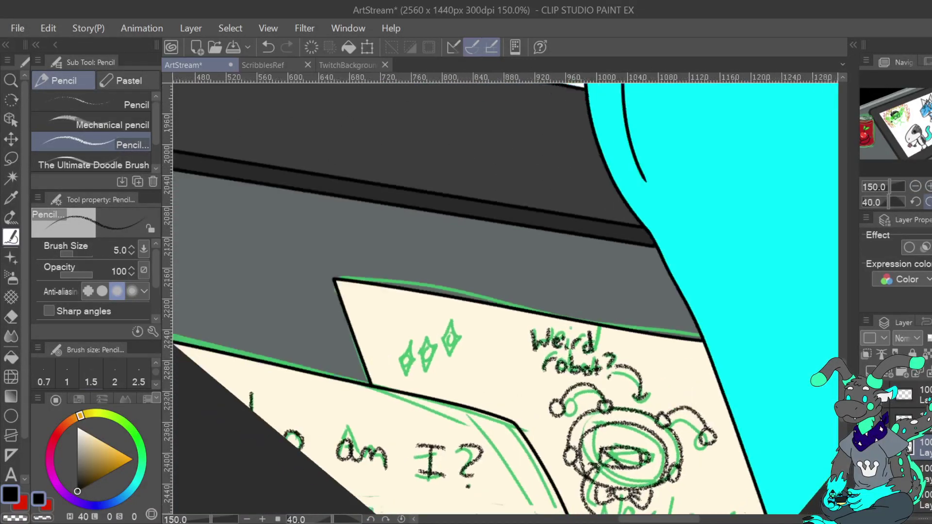
{"action": "mouse_move", "coordinate": [399, 356]}
{"action": "left_mouse_down"}
{"action": "mouse_move", "coordinate": [407, 346]}
{"action": "mouse_move", "coordinate": [415, 363]}
{"action": "mouse_move", "coordinate": [408, 344]}
{"action": "left_mouse_up"}
{"action": "left_click", "coordinate": [268, 47]}
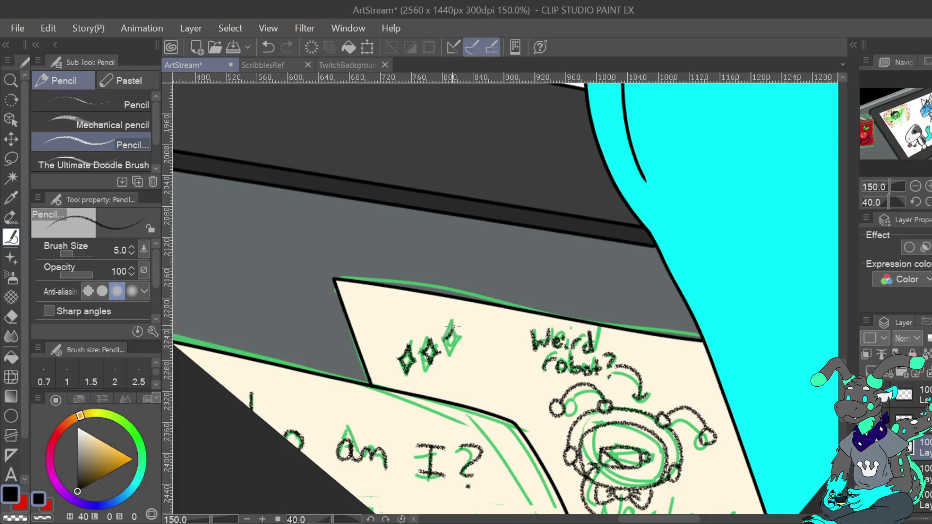
{"action": "left_click_drag", "start_coordinate": [442, 341], "coordinate": [459, 345]}
Hide the green sketch guide over the whole illustration
{"action": "key", "text": "ctrl+at"}
{"action": "key", "text": "ctrl+0"}
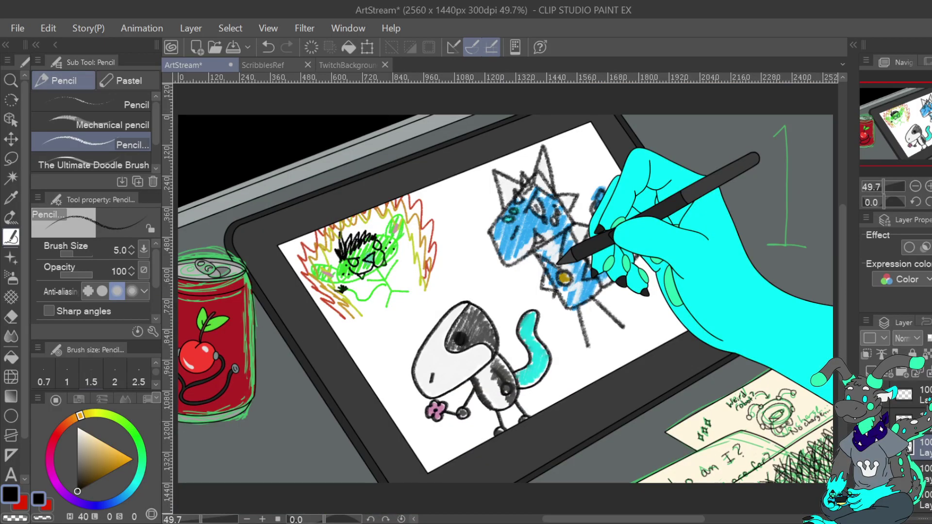
{"action": "left_click", "coordinate": [865, 398]}
{"action": "scroll", "coordinate": [911, 444], "scroll_direction": "up", "scroll_amount": 1}
{"action": "left_click", "coordinate": [910, 419]}
Add the text "1" in the Stencil font over the desk area above the hand and color it white
{"action": "key", "text": "t"}
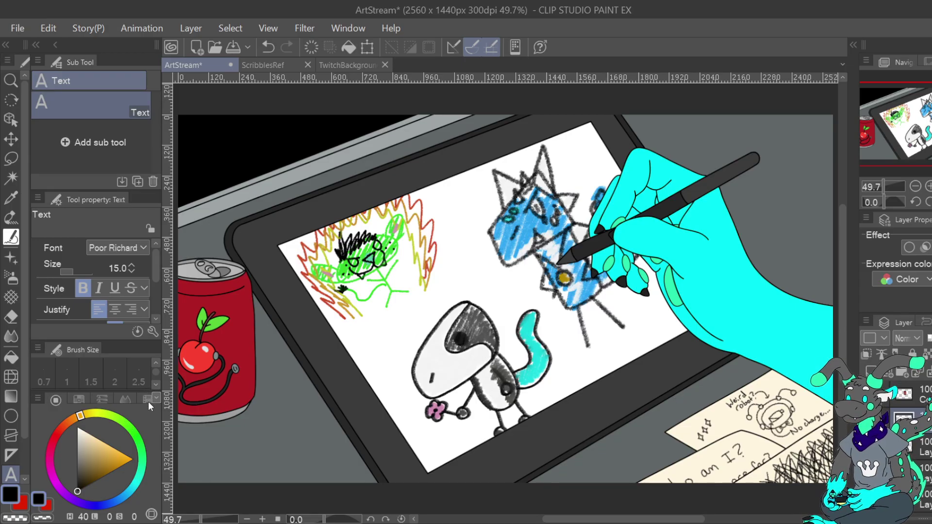
{"action": "left_click", "coordinate": [121, 385]}
{"action": "left_click", "coordinate": [782, 168]}
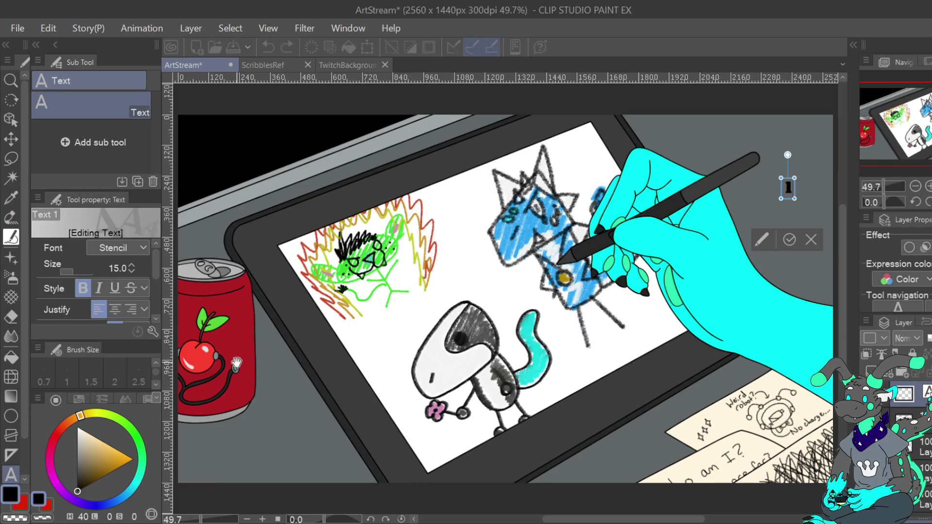
{"action": "left_click_drag", "start_coordinate": [77, 488], "coordinate": [77, 427]}
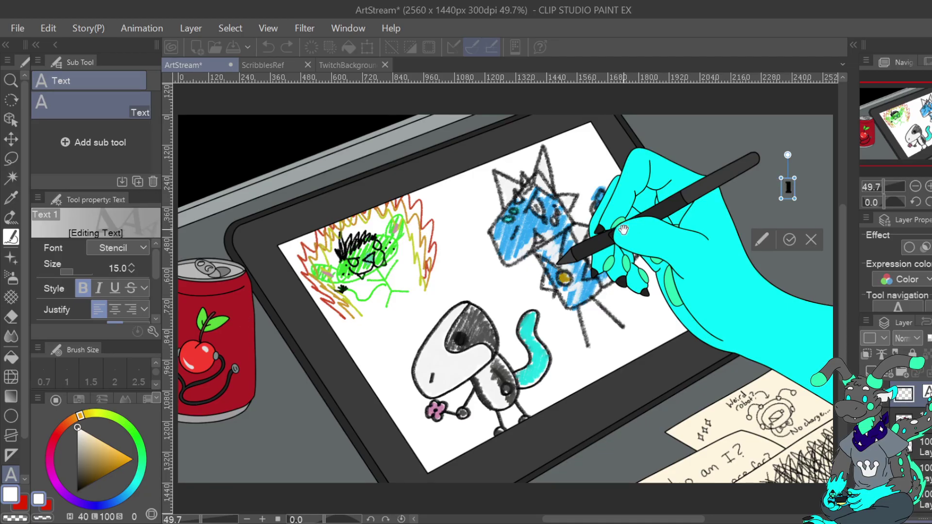
{"action": "left_click", "coordinate": [787, 189]}
{"action": "left_click_drag", "start_coordinate": [83, 486], "coordinate": [77, 427]}
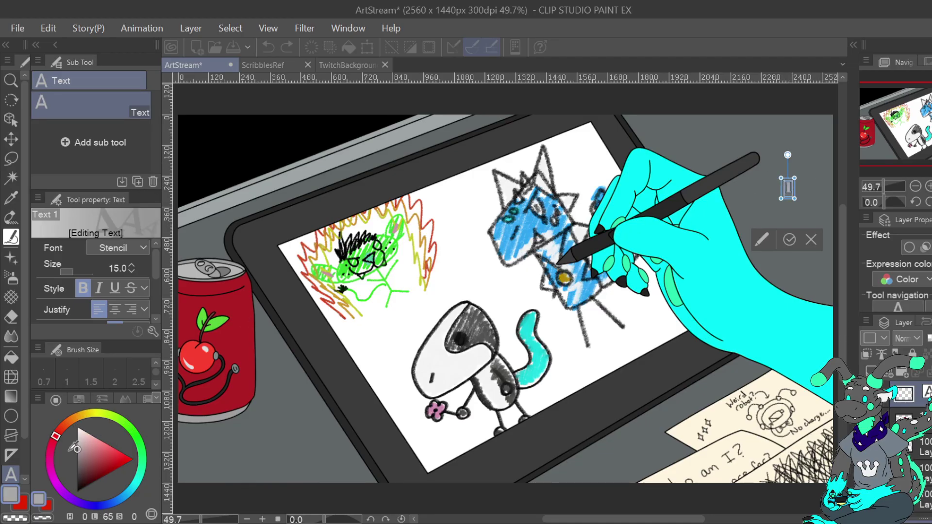
Enlarge the number 1 to a text size of about 196, place it over the pen's end, and commit the text
{"action": "mouse_move", "coordinate": [794, 199]}
{"action": "left_mouse_down"}
{"action": "mouse_move", "coordinate": [810, 281]}
{"action": "mouse_move", "coordinate": [837, 305]}
{"action": "left_mouse_up"}
{"action": "left_click_drag", "start_coordinate": [821, 179], "coordinate": [799, 133]}
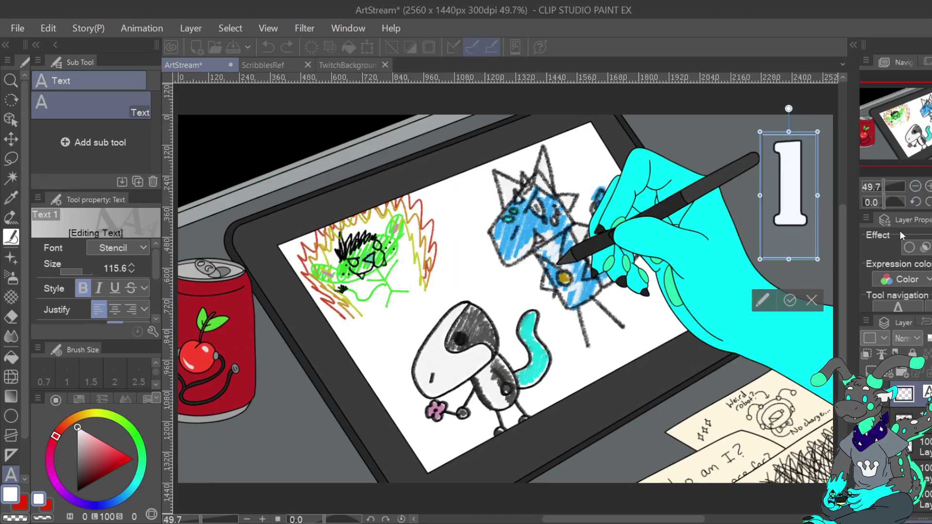
{"action": "left_click_drag", "start_coordinate": [759, 259], "coordinate": [703, 324]}
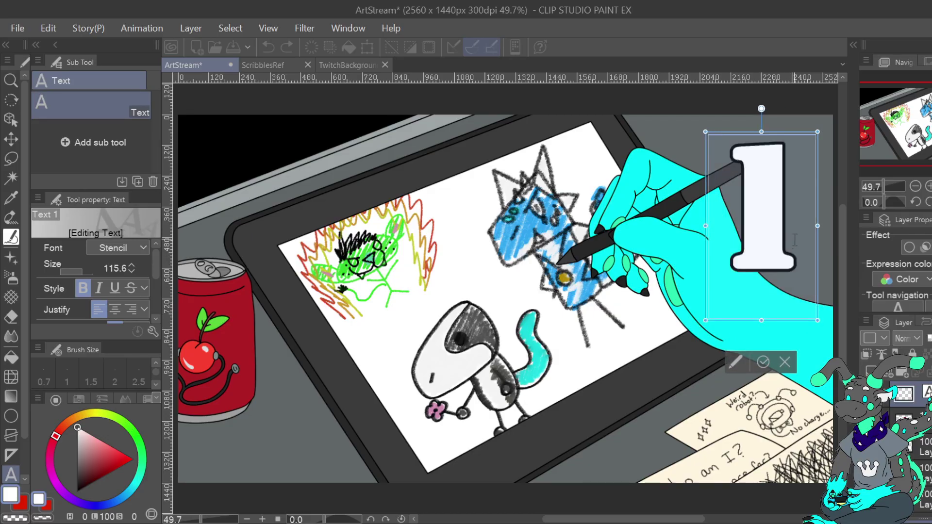
{"action": "left_click_drag", "start_coordinate": [820, 322], "coordinate": [797, 346]}
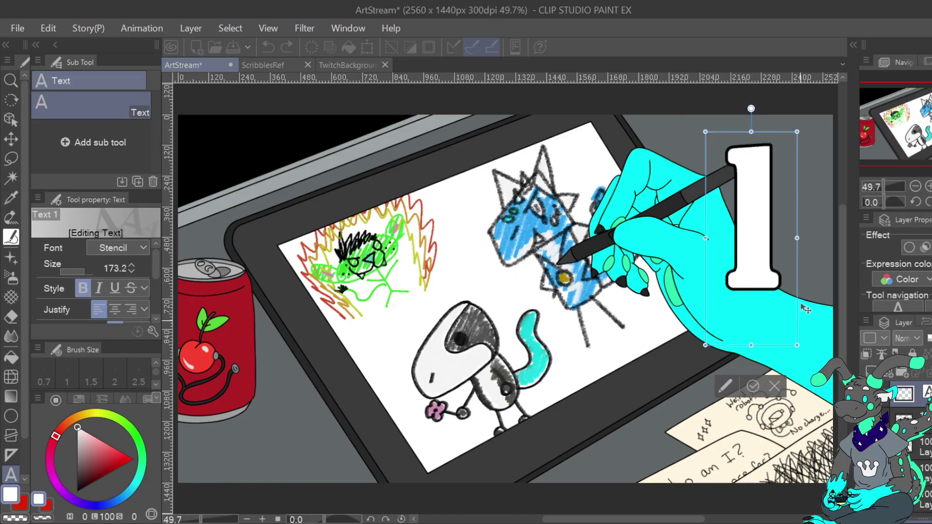
{"action": "left_click_drag", "start_coordinate": [787, 139], "coordinate": [805, 120]}
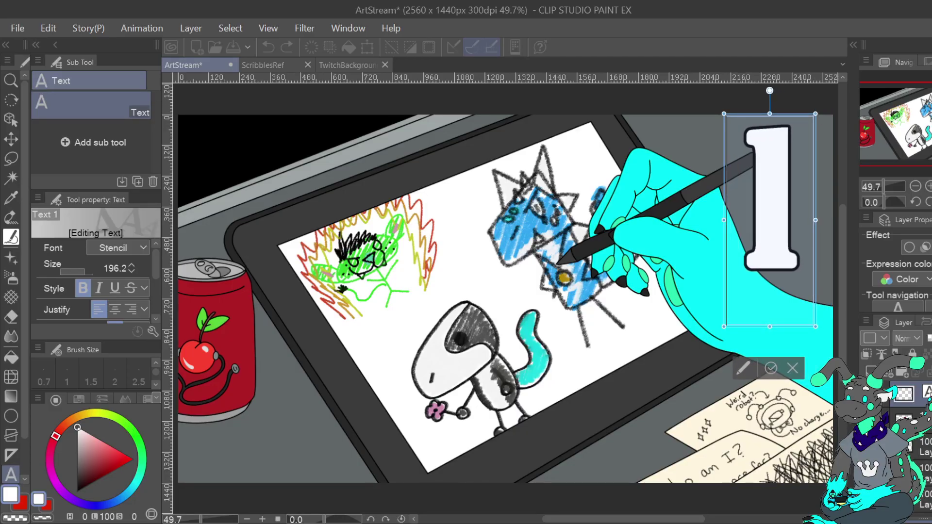
{"action": "left_click", "coordinate": [771, 369]}
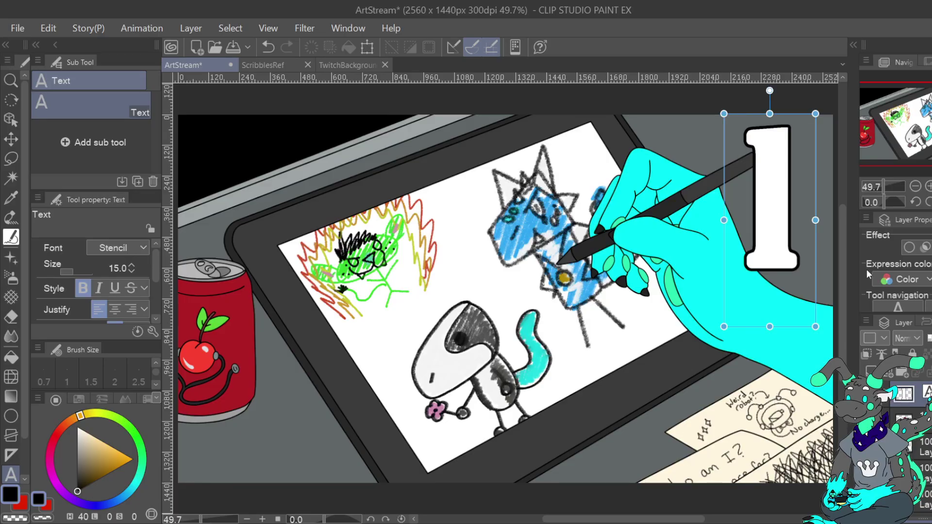
Hide the flat colors of the scene, leaving the line art, tablet doodles and number 1 displayed
{"action": "scroll", "coordinate": [911, 432], "scroll_direction": "down", "scroll_amount": 3}
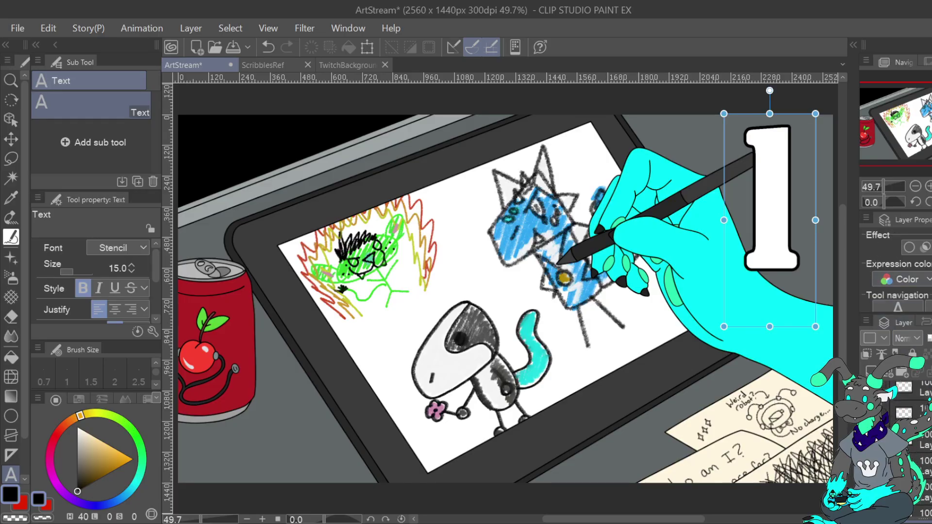
{"action": "scroll", "coordinate": [911, 432], "scroll_direction": "down", "scroll_amount": 5}
{"action": "scroll", "coordinate": [922, 437], "scroll_direction": "down", "scroll_amount": 1}
{"action": "scroll", "coordinate": [911, 432], "scroll_direction": "down", "scroll_amount": 3}
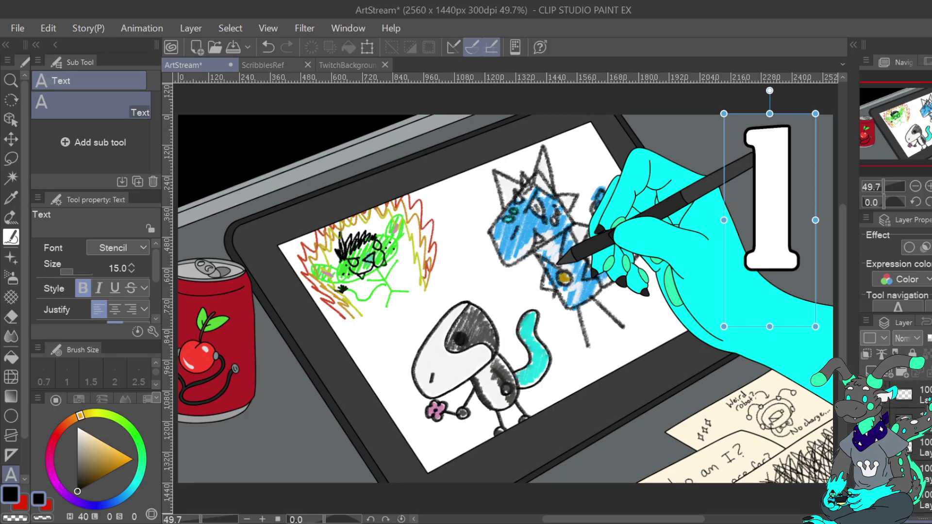
{"action": "left_click", "coordinate": [866, 456]}
{"action": "scroll", "coordinate": [911, 432], "scroll_direction": "up", "scroll_amount": 3}
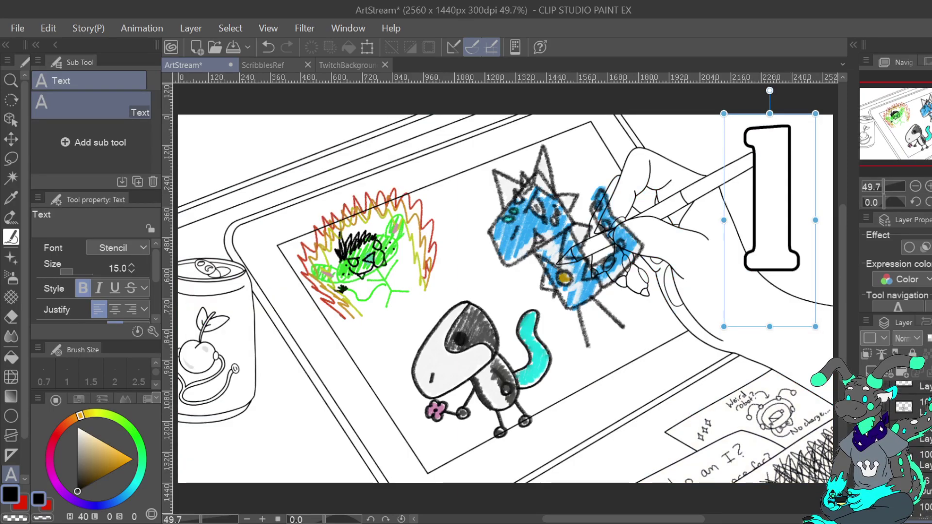
{"action": "left_click", "coordinate": [868, 458]}
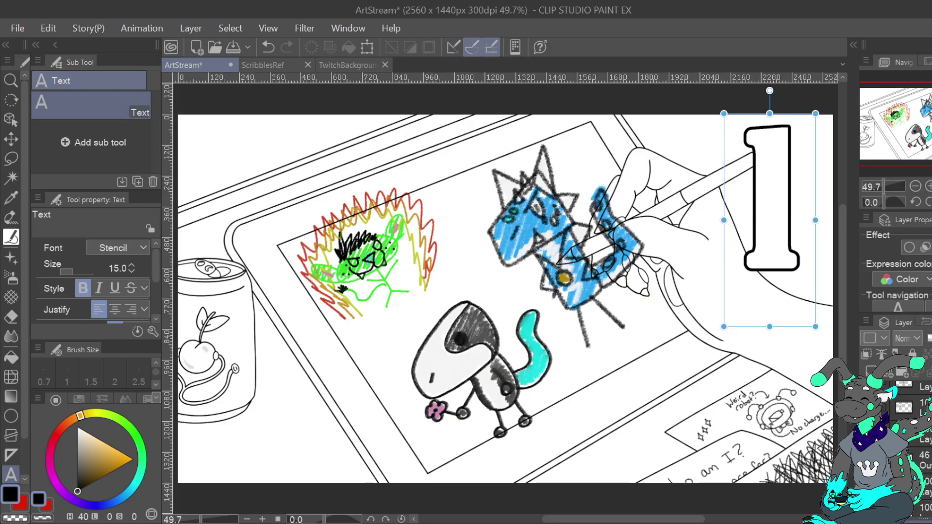
Display the scene's flat colors again beneath the line art and the number 1
{"action": "scroll", "coordinate": [911, 432], "scroll_direction": "down", "scroll_amount": 2}
{"action": "left_click", "coordinate": [865, 399]}
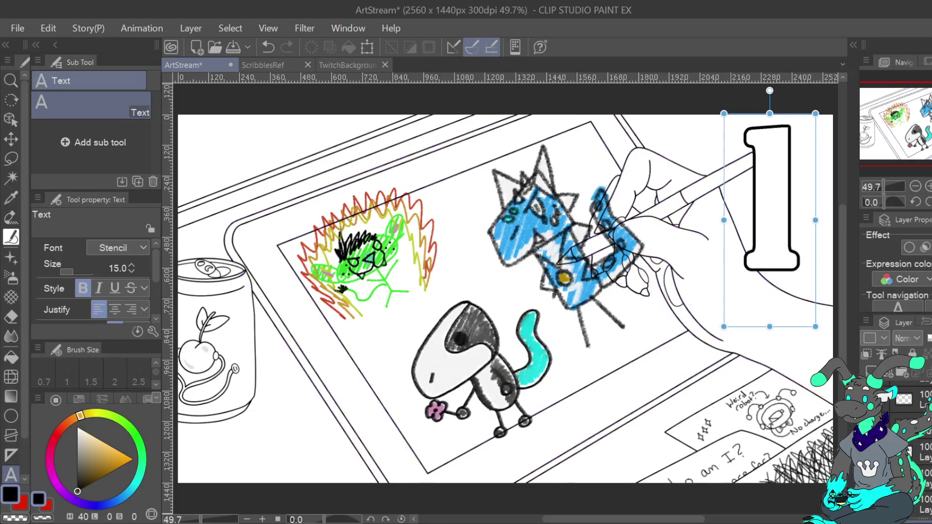
{"action": "scroll", "coordinate": [911, 432], "scroll_direction": "down", "scroll_amount": 2}
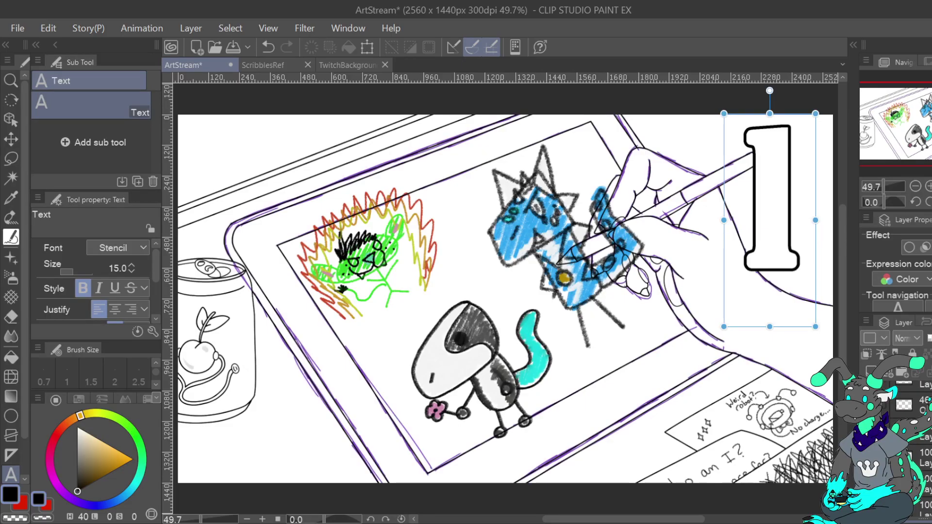
{"action": "scroll", "coordinate": [911, 432], "scroll_direction": "down", "scroll_amount": 2}
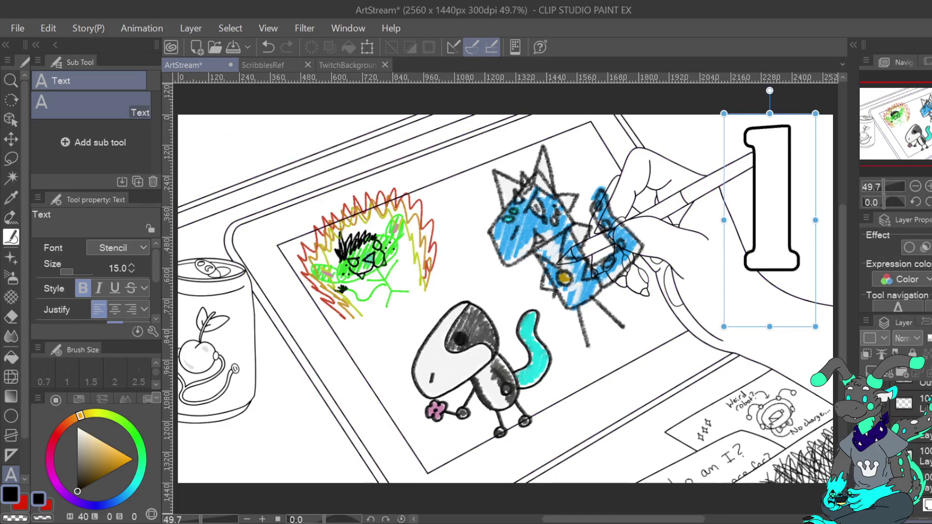
{"action": "scroll", "coordinate": [911, 437], "scroll_direction": "up", "scroll_amount": 2}
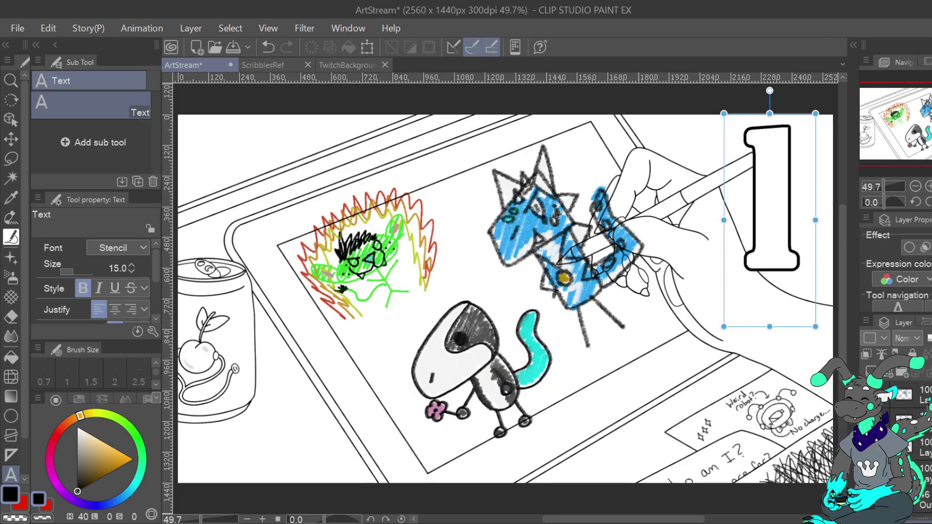
{"action": "left_click", "coordinate": [918, 497]}
{"action": "left_click", "coordinate": [871, 372]}
{"action": "scroll", "coordinate": [911, 436], "scroll_direction": "up", "scroll_amount": 3}
{"action": "left_click", "coordinate": [867, 404]}
{"action": "left_click", "coordinate": [866, 430]}
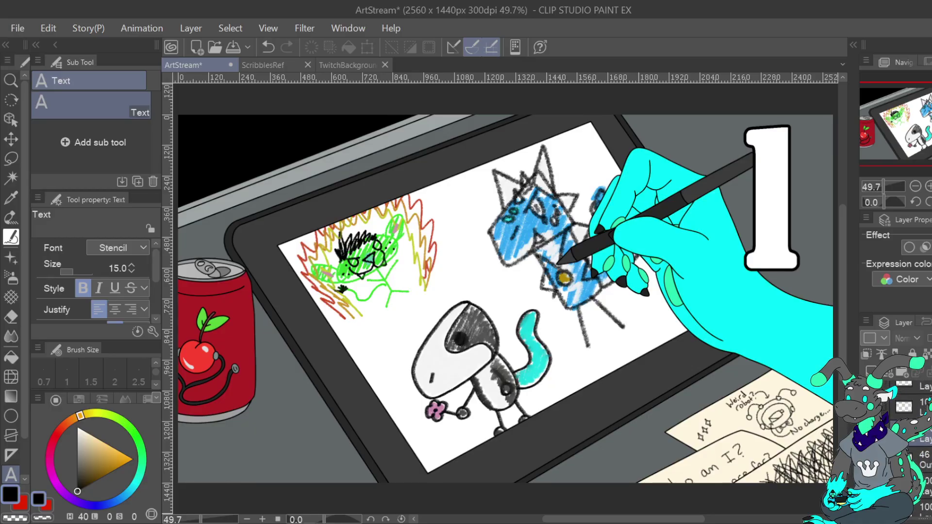
Select the black area beyond the desk with Auto select and set the Stars brush to white at size about 86
{"action": "left_click", "coordinate": [919, 407]}
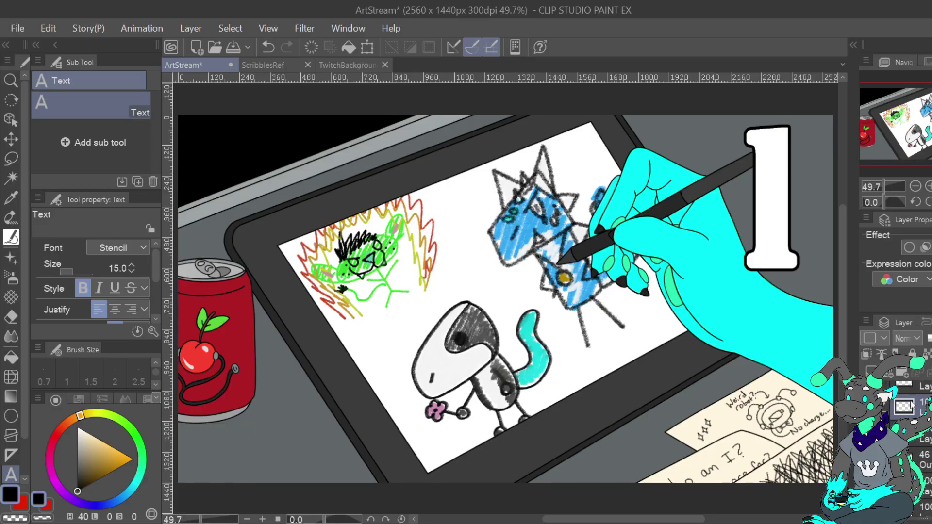
{"action": "key", "text": "w"}
{"action": "left_click", "coordinate": [292, 133]}
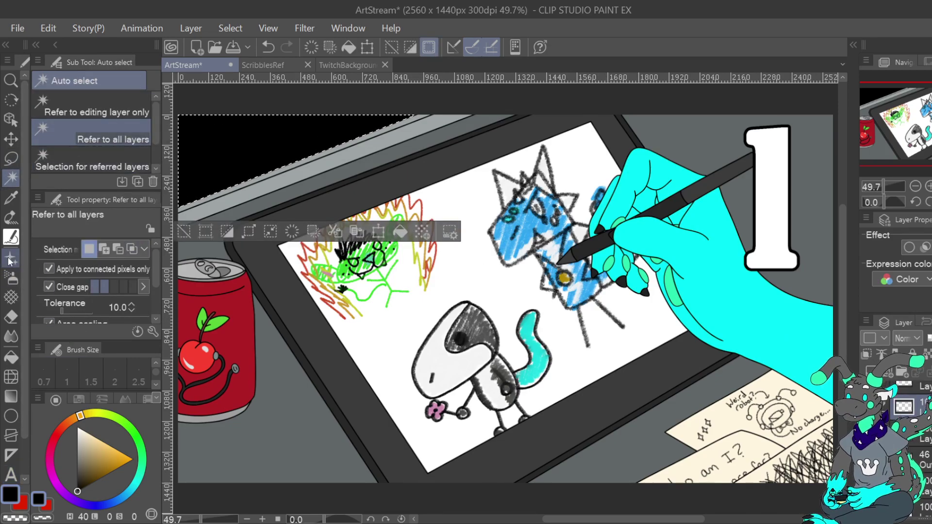
{"action": "key", "text": "b"}
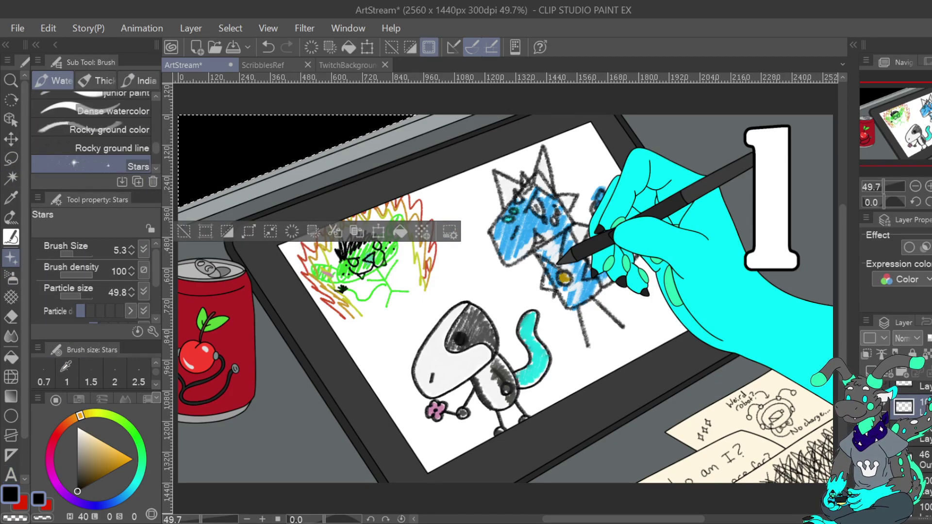
{"action": "left_click", "coordinate": [78, 429]}
{"action": "left_click", "coordinate": [74, 252]}
{"action": "left_click_drag", "start_coordinate": [74, 252], "coordinate": [81, 254]}
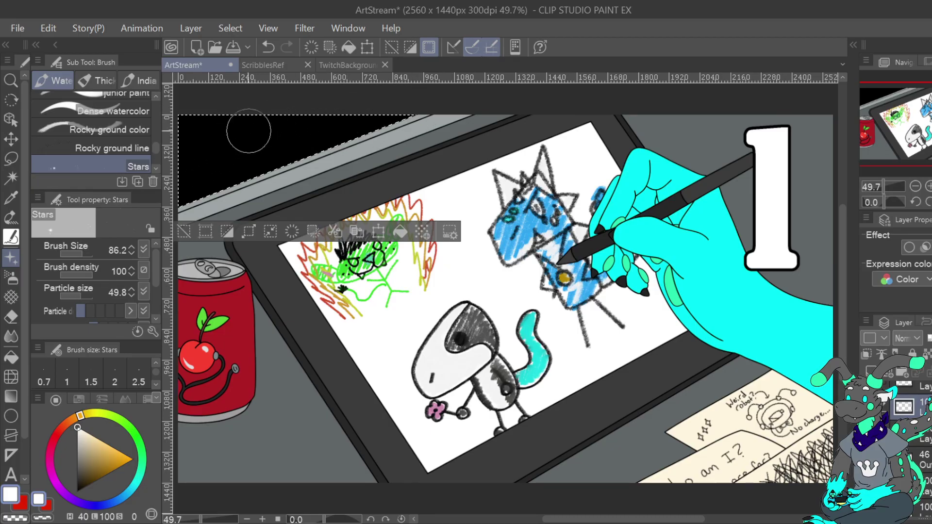
Try the Stars brush on the selected black corner at sizes of about 46 and 259
{"action": "left_click_drag", "start_coordinate": [235, 179], "coordinate": [437, 240]}
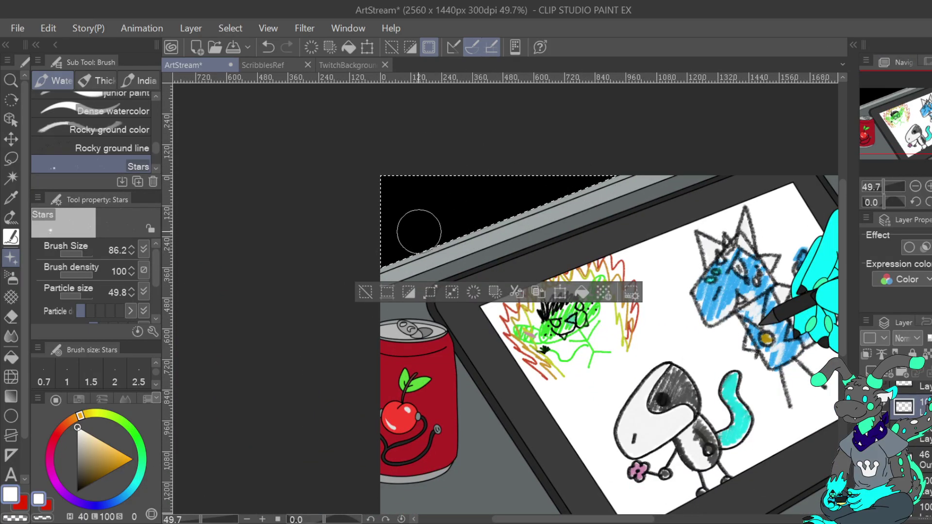
{"action": "left_click_drag", "start_coordinate": [82, 252], "coordinate": [80, 254]}
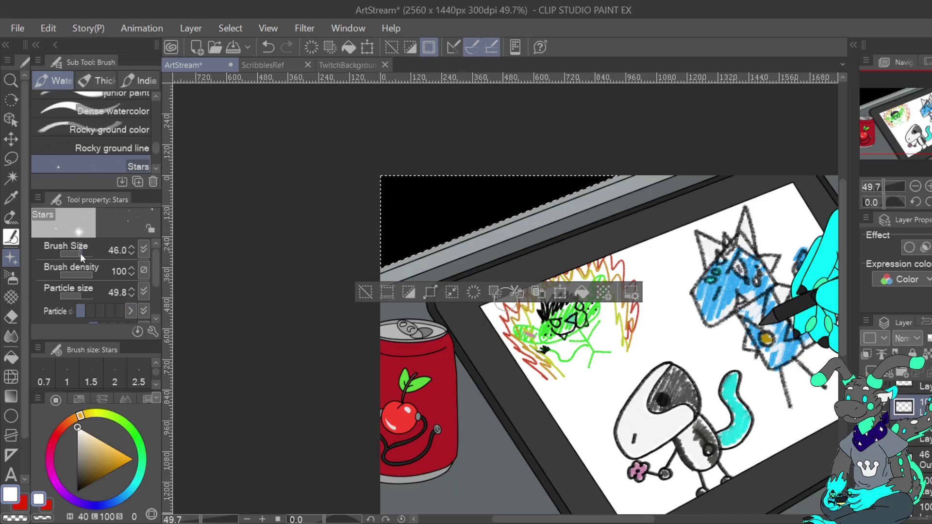
{"action": "left_click", "coordinate": [268, 48]}
{"action": "left_click_drag", "start_coordinate": [85, 255], "coordinate": [86, 253]}
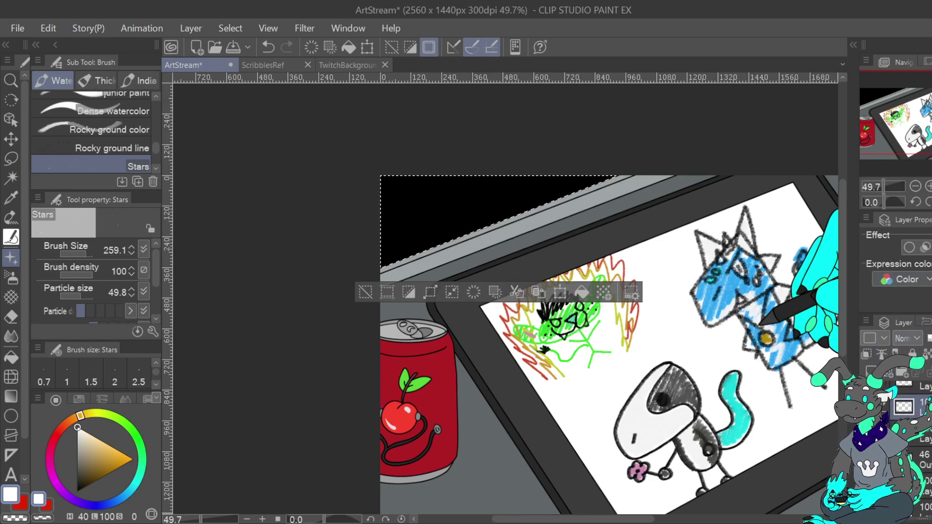
Clear the black fill from the selected corner on the flat color layer
{"action": "scroll", "coordinate": [912, 446], "scroll_direction": "up", "scroll_amount": 5}
{"action": "left_click", "coordinate": [913, 411]}
{"action": "left_click", "coordinate": [268, 47]}
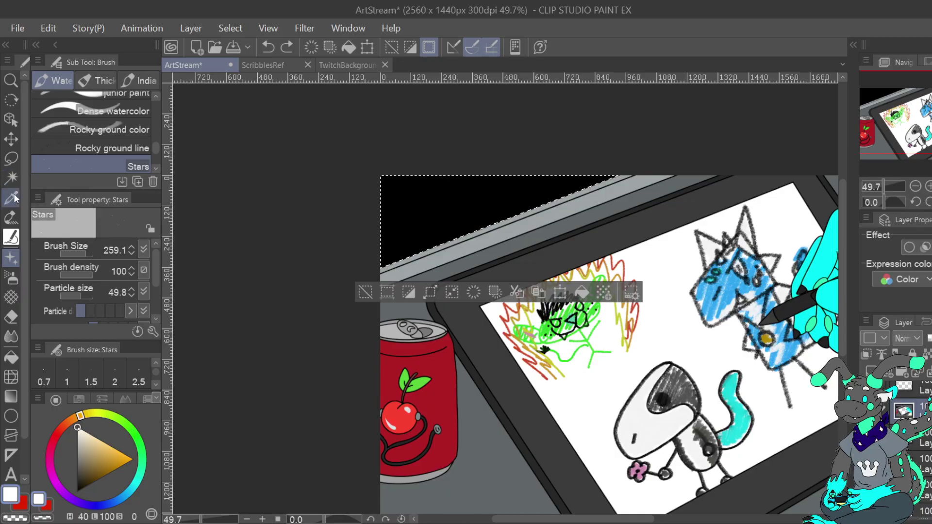
{"action": "left_click", "coordinate": [11, 178]}
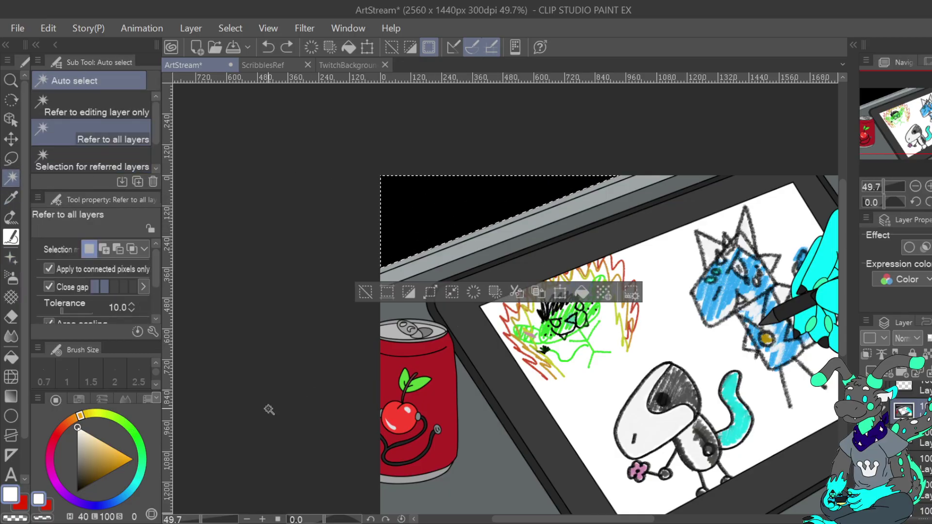
{"action": "left_click", "coordinate": [582, 292]}
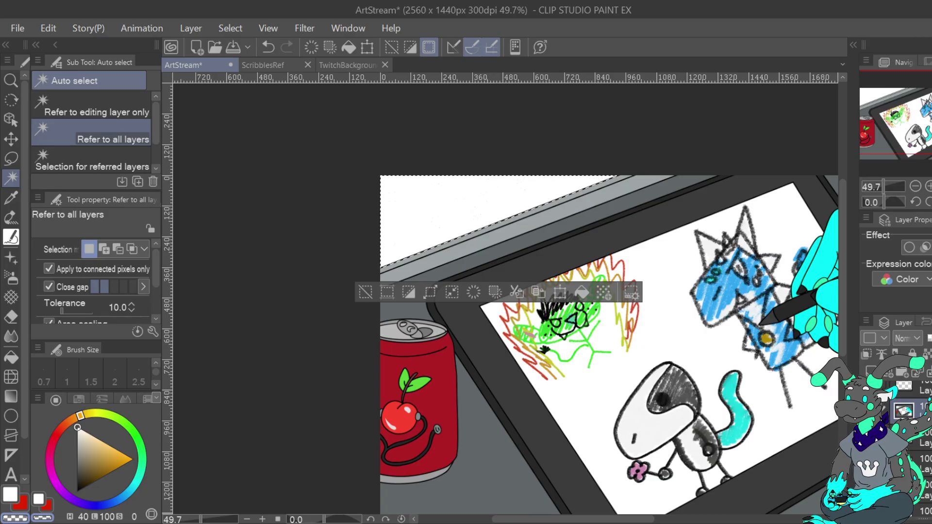
{"action": "scroll", "coordinate": [911, 442], "scroll_direction": "up", "scroll_amount": 4}
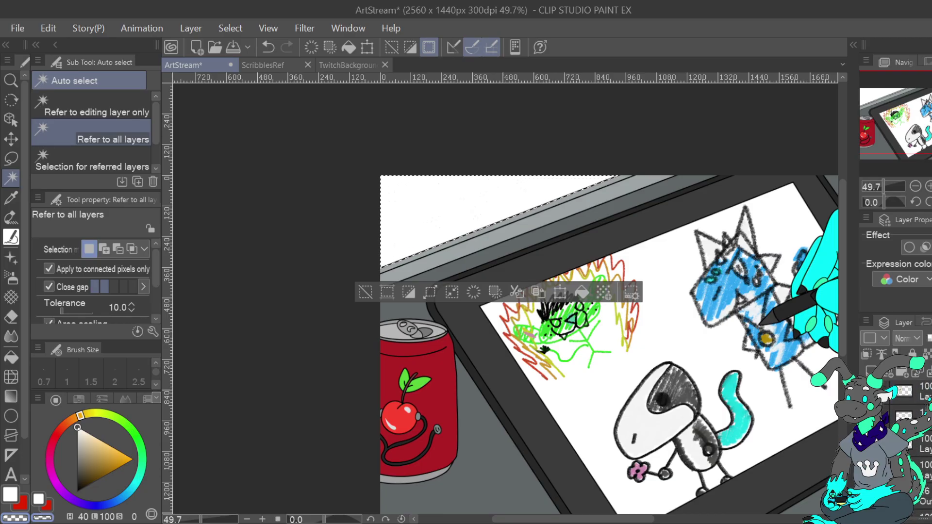
Fill the selected corner with black on a different layer from the flat colors
{"action": "left_click", "coordinate": [920, 469]}
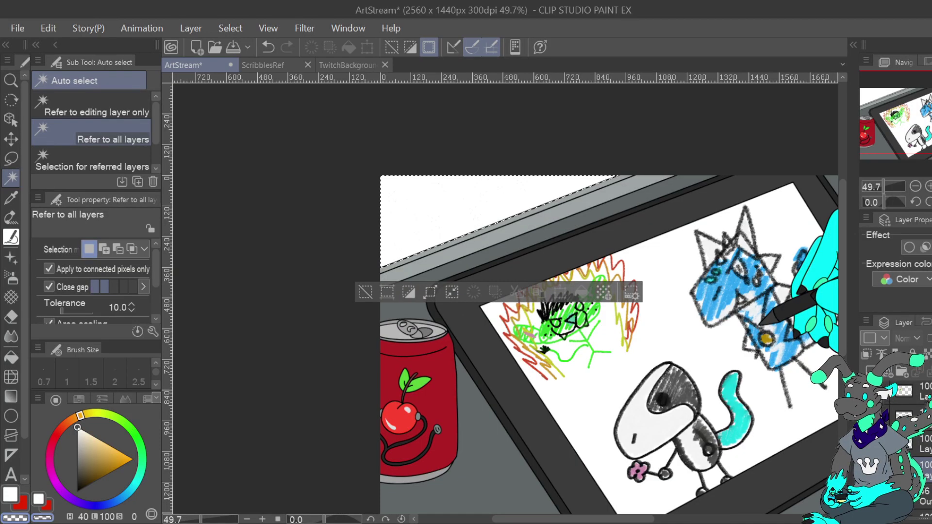
{"action": "left_click", "coordinate": [920, 444]}
{"action": "left_click", "coordinate": [21, 504]}
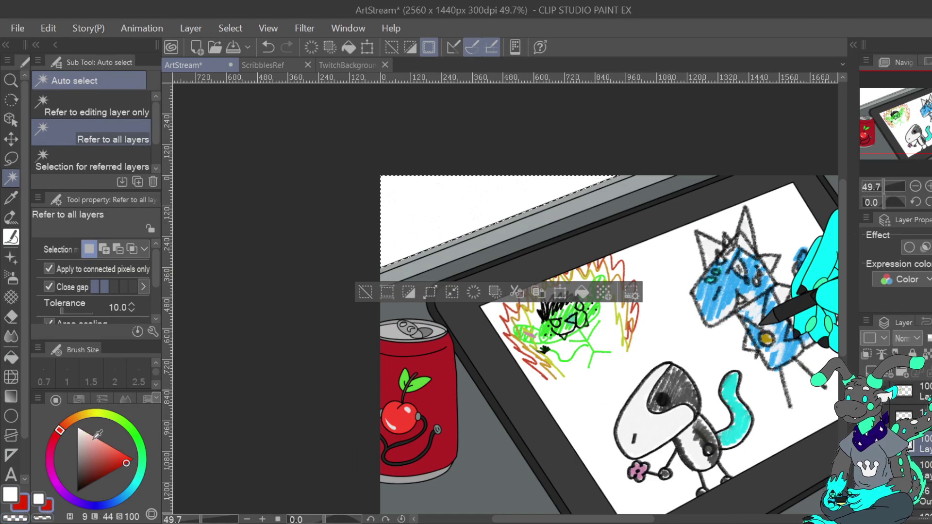
{"action": "left_click", "coordinate": [77, 492]}
{"action": "left_click", "coordinate": [582, 291]}
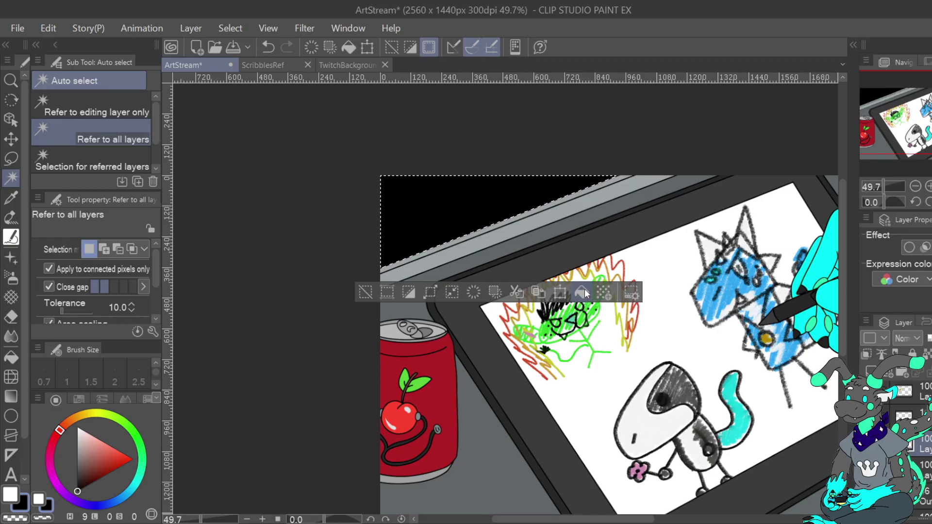
Return to the Stars brush in white, undo the trial stroke and set the brush size to about 73.7
{"action": "left_click", "coordinate": [11, 257]}
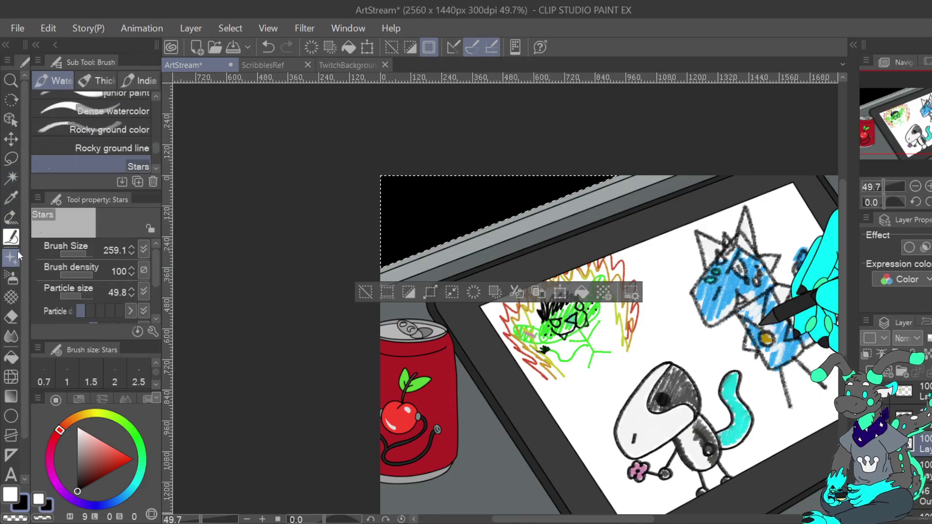
{"action": "left_click", "coordinate": [10, 495]}
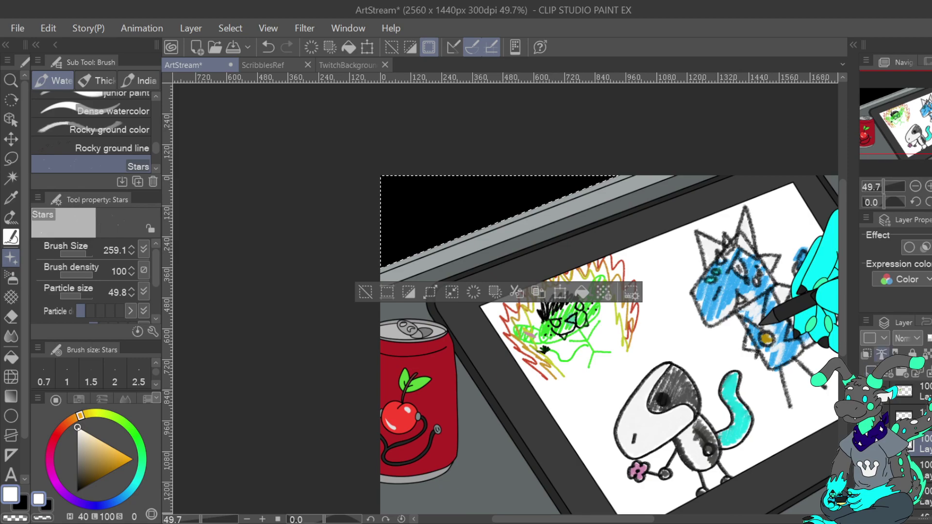
{"action": "mouse_move", "coordinate": [402, 201]}
{"action": "left_mouse_down"}
{"action": "mouse_move", "coordinate": [447, 224]}
{"action": "mouse_move", "coordinate": [509, 185]}
{"action": "mouse_move", "coordinate": [426, 192]}
{"action": "mouse_move", "coordinate": [520, 195]}
{"action": "left_mouse_up"}
{"action": "left_click", "coordinate": [267, 47]}
{"action": "left_click", "coordinate": [80, 254]}
{"action": "left_click_drag", "start_coordinate": [80, 256], "coordinate": [82, 256]}
Scatter white stars across the black corner, redoing the strokes for a different star pattern
{"action": "left_click_drag", "start_coordinate": [457, 216], "coordinate": [410, 206]}
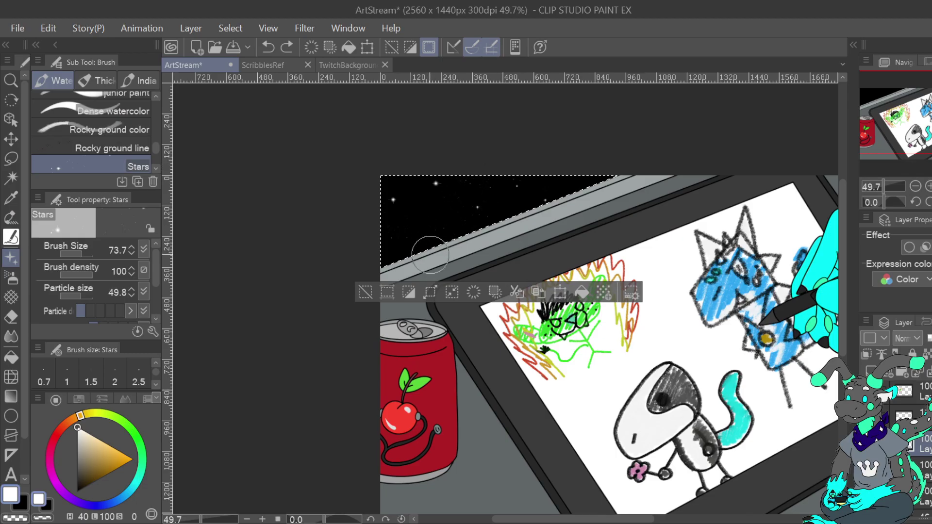
{"action": "mouse_move", "coordinate": [429, 255]}
{"action": "left_mouse_down"}
{"action": "mouse_move", "coordinate": [356, 262]}
{"action": "mouse_move", "coordinate": [659, 139]}
{"action": "left_mouse_up"}
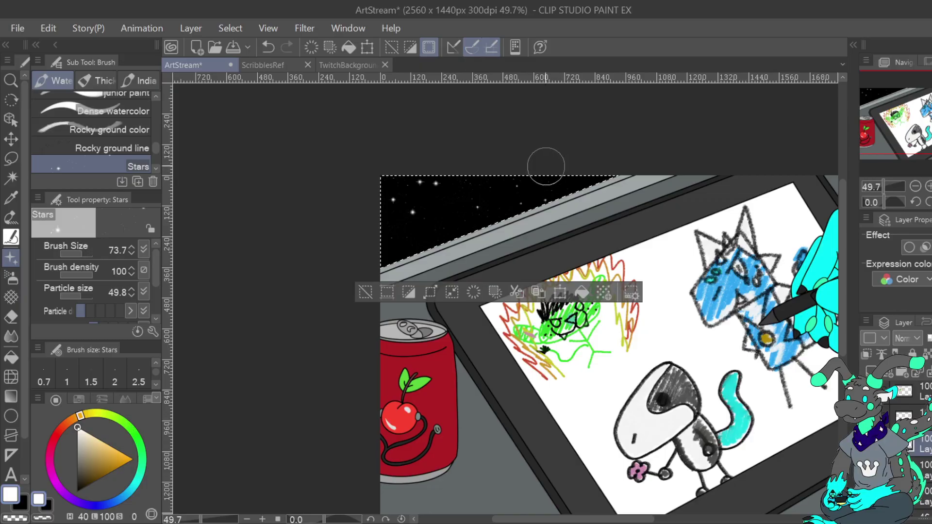
{"action": "left_click", "coordinate": [268, 48]}
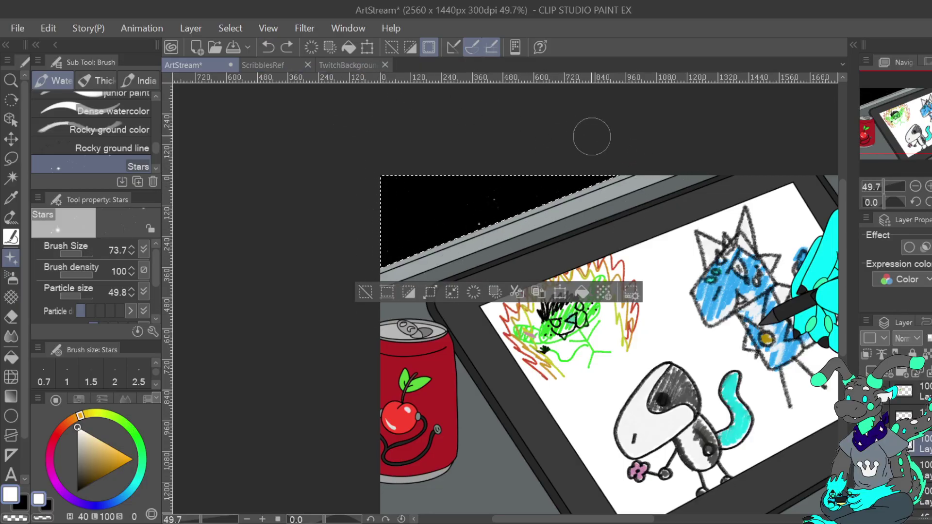
{"action": "mouse_move", "coordinate": [371, 152]}
{"action": "left_mouse_down"}
{"action": "mouse_move", "coordinate": [649, 100]}
{"action": "mouse_move", "coordinate": [540, 211]}
{"action": "left_mouse_up"}
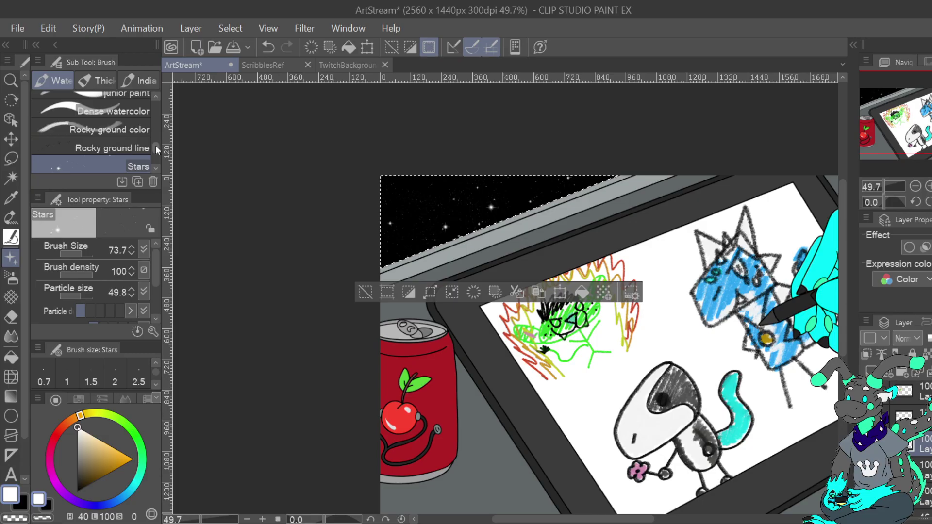
Switch to the other Stars brush preset above Nebula 1 and set its size to about 189
{"action": "scroll", "coordinate": [160, 146], "scroll_direction": "down", "scroll_amount": 3}
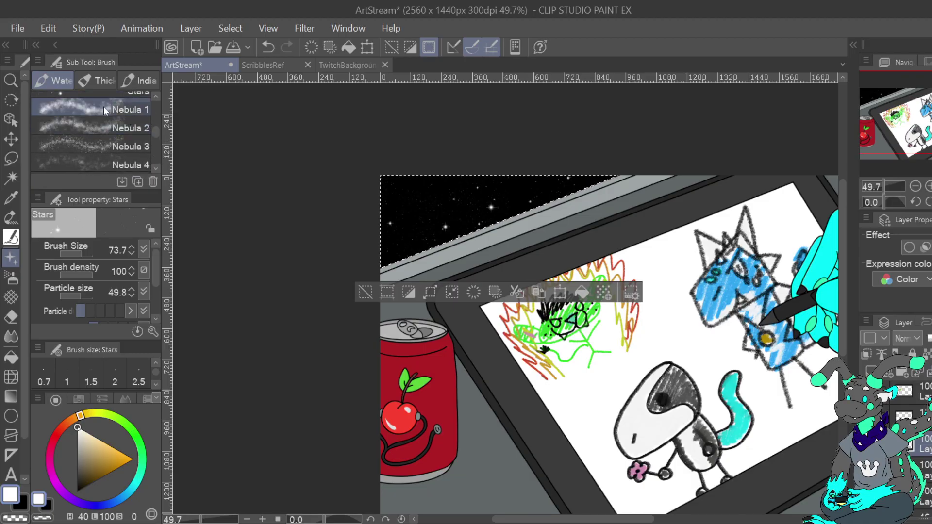
{"action": "scroll", "coordinate": [155, 122], "scroll_direction": "up", "scroll_amount": 3}
{"action": "left_click", "coordinate": [125, 132]}
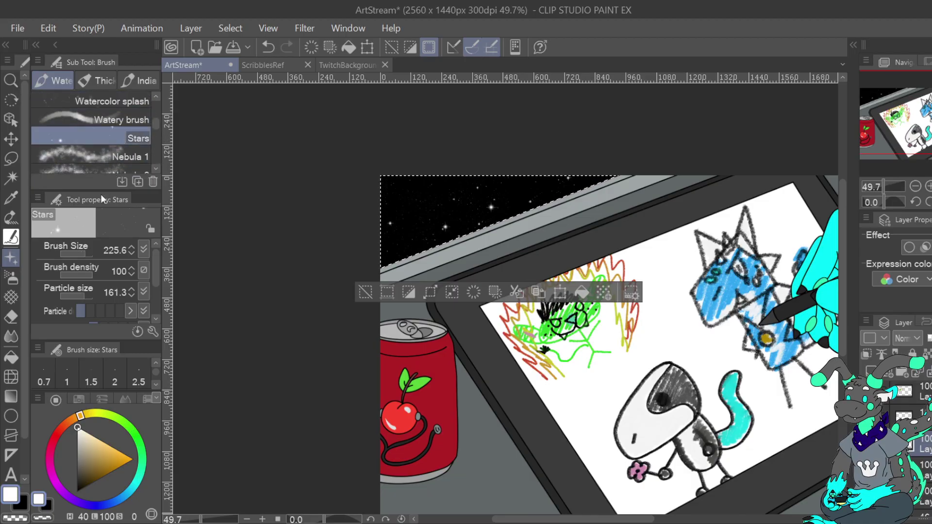
{"action": "left_click_drag", "start_coordinate": [84, 254], "coordinate": [85, 256]}
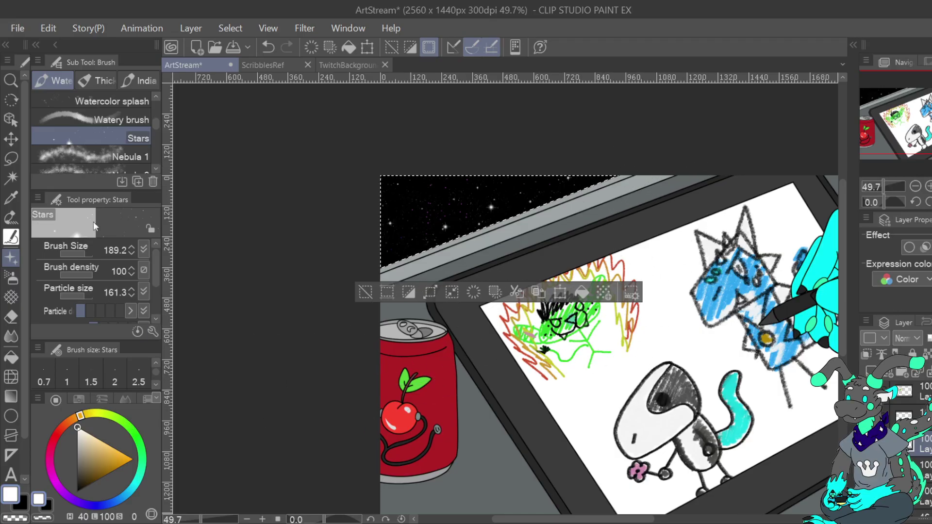
Choose the Nebula 1 brush and set the drawing color to light green with hue 149
{"action": "left_click", "coordinate": [118, 158]}
{"action": "left_click_drag", "start_coordinate": [138, 446], "coordinate": [143, 458]}
{"action": "left_click", "coordinate": [104, 451]}
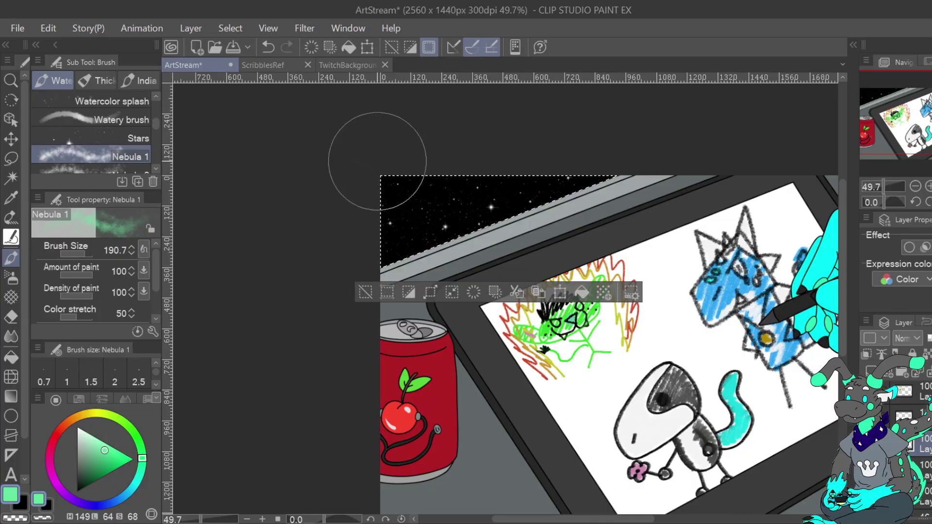
Try painting light green nebula clouds over the starry corner
{"action": "left_click", "coordinate": [553, 174]}
{"action": "mouse_move", "coordinate": [383, 271]}
{"action": "left_mouse_down"}
{"action": "mouse_move", "coordinate": [710, 245]}
{"action": "mouse_move", "coordinate": [561, 268]}
{"action": "mouse_move", "coordinate": [444, 155]}
{"action": "mouse_move", "coordinate": [709, 226]}
{"action": "mouse_move", "coordinate": [564, 284]}
{"action": "mouse_move", "coordinate": [356, 315]}
{"action": "left_mouse_up"}
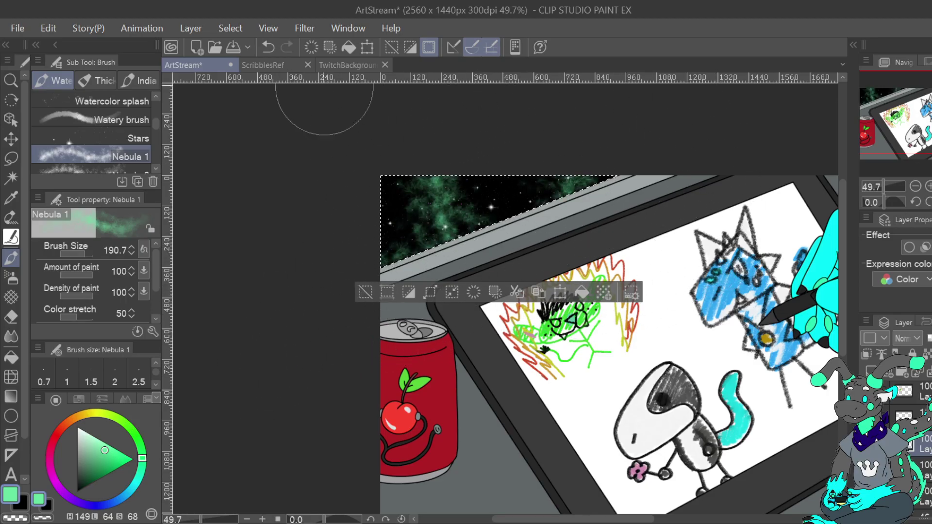
{"action": "key", "text": "ctrl+z"}
{"action": "key", "text": "ctrl+y"}
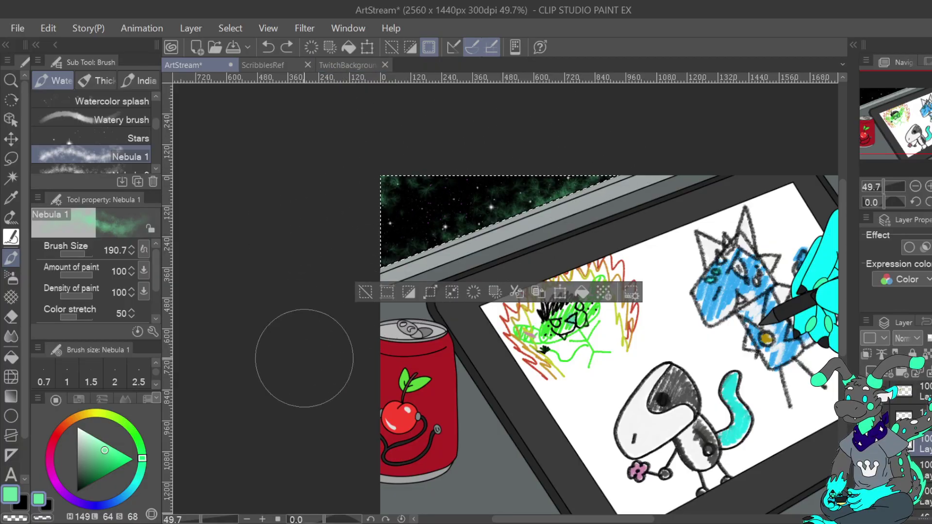
Change the brush color to teal with hue 181 and undo the nebula strokes painted over the stars
{"action": "left_click", "coordinate": [139, 486]}
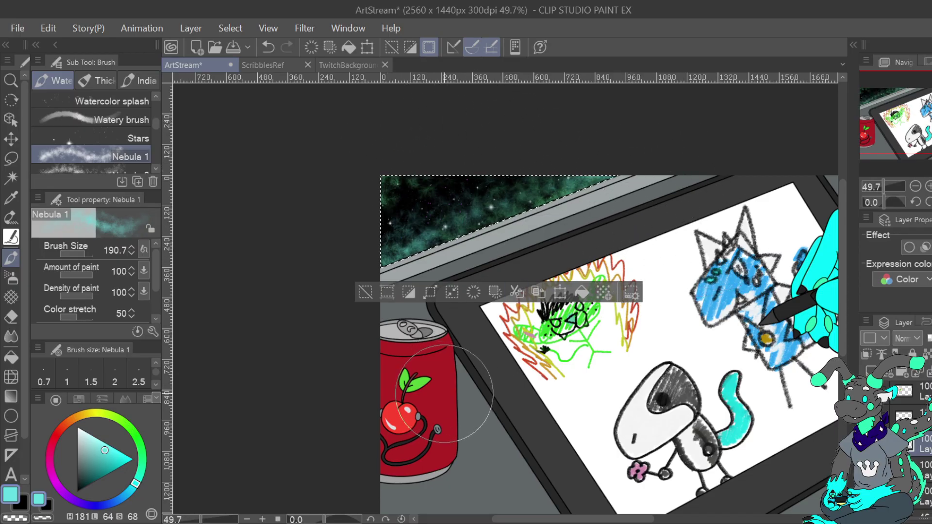
{"action": "left_click", "coordinate": [268, 46]}
{"action": "left_click", "coordinate": [267, 46]}
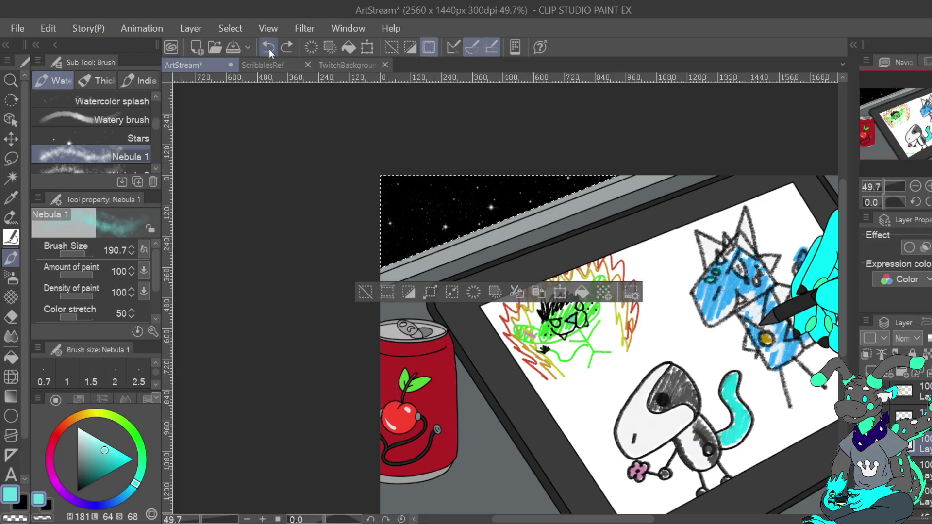
Paint teal nebula clouds across the starry corner on a separate layer
{"action": "left_click", "coordinate": [870, 371]}
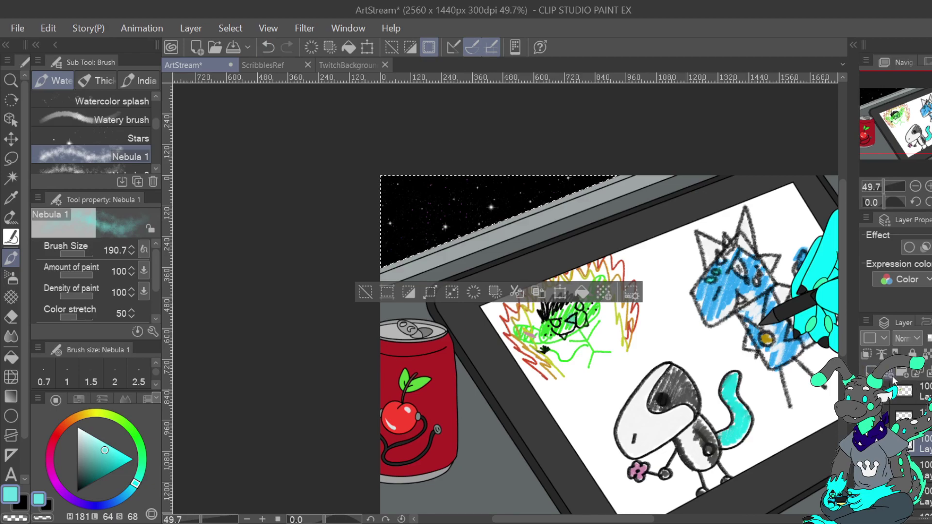
{"action": "mouse_move", "coordinate": [333, 312]}
{"action": "left_mouse_down"}
{"action": "mouse_move", "coordinate": [411, 258]}
{"action": "mouse_move", "coordinate": [513, 237]}
{"action": "mouse_move", "coordinate": [563, 175]}
{"action": "left_mouse_up"}
{"action": "left_click_drag", "start_coordinate": [298, 221], "coordinate": [447, 165]}
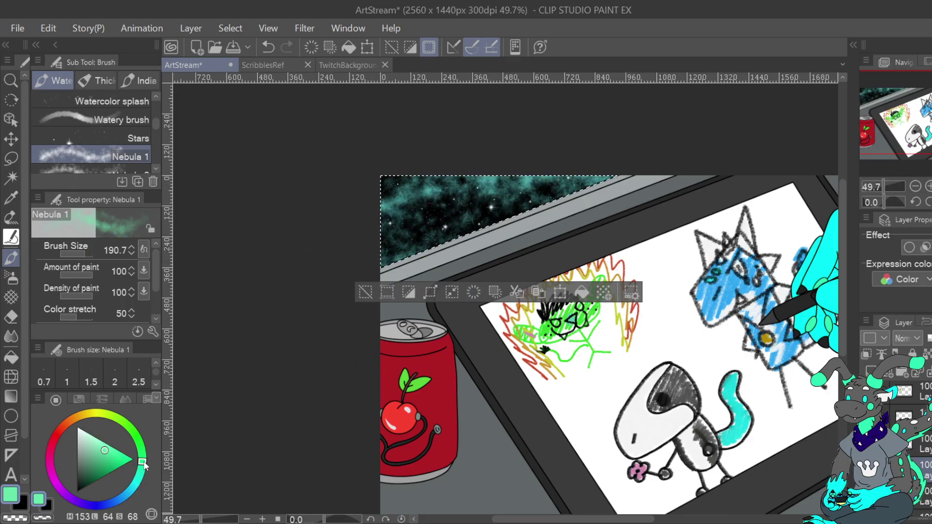
Paint green nebula clouds with hue 153 across the starry corner, adjust the layer's opacity, and add purple clouds with hue 282
{"action": "mouse_move", "coordinate": [451, 223]}
{"action": "left_mouse_down"}
{"action": "mouse_move", "coordinate": [538, 234]}
{"action": "mouse_move", "coordinate": [429, 163]}
{"action": "mouse_move", "coordinate": [606, 225]}
{"action": "left_mouse_up"}
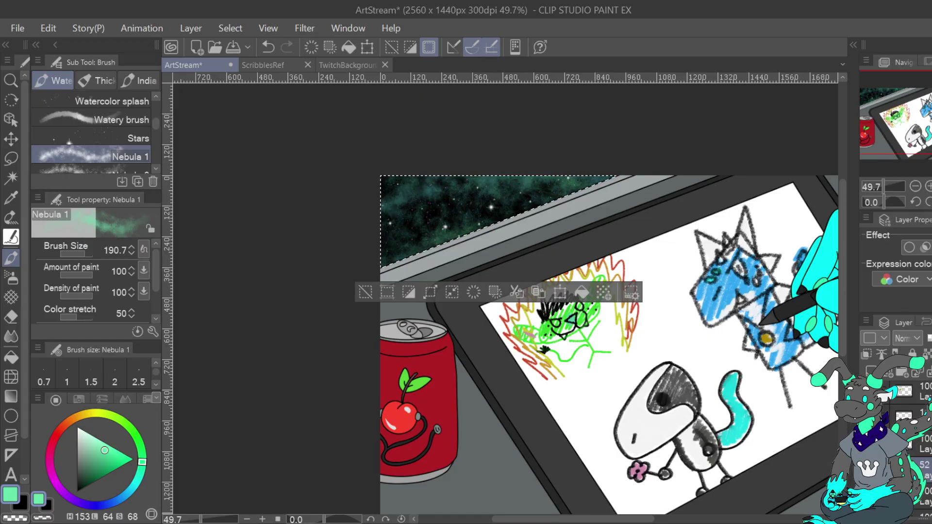
{"action": "left_click_drag", "start_coordinate": [922, 464], "coordinate": [922, 439]}
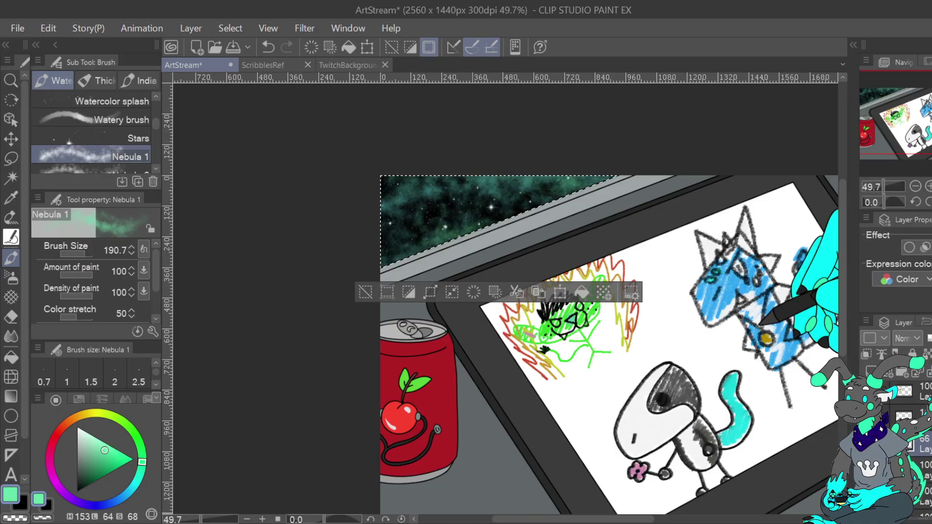
{"action": "mouse_move", "coordinate": [53, 462]}
{"action": "left_mouse_down"}
{"action": "mouse_move", "coordinate": [73, 502]}
{"action": "mouse_move", "coordinate": [64, 494]}
{"action": "left_mouse_up"}
{"action": "mouse_move", "coordinate": [333, 244]}
{"action": "left_mouse_down"}
{"action": "mouse_move", "coordinate": [430, 243]}
{"action": "mouse_move", "coordinate": [405, 276]}
{"action": "mouse_move", "coordinate": [405, 257]}
{"action": "mouse_move", "coordinate": [430, 232]}
{"action": "left_mouse_up"}
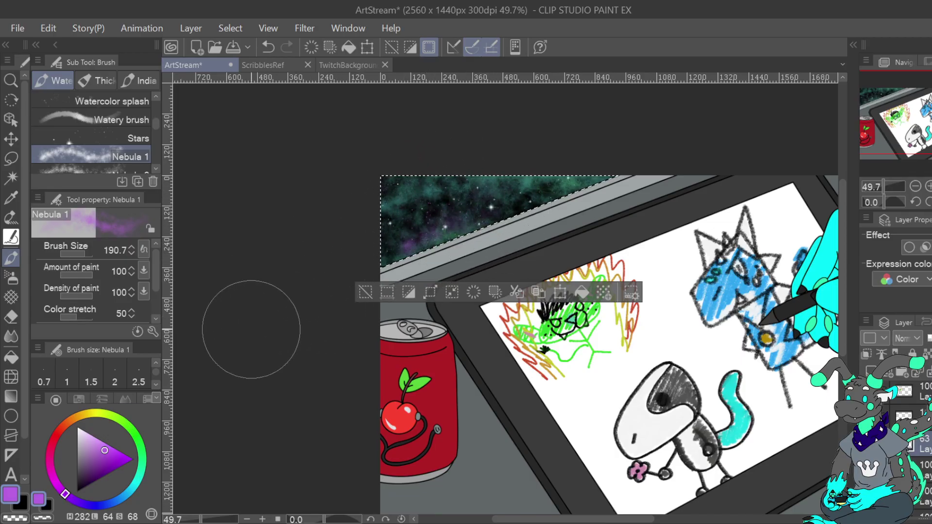
Add a new layer for the nebula and lighten the purple drawing color to luminosity 79
{"action": "left_click", "coordinate": [97, 169]}
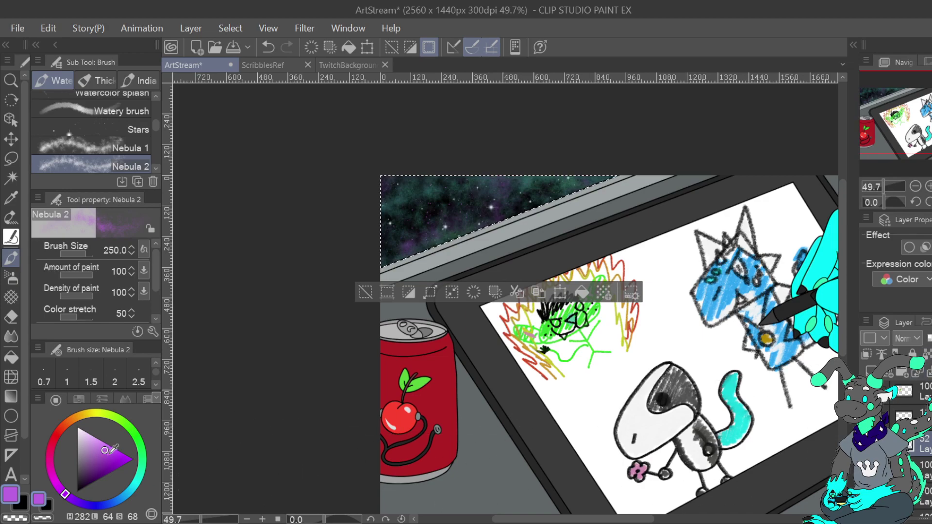
{"action": "left_click", "coordinate": [888, 374]}
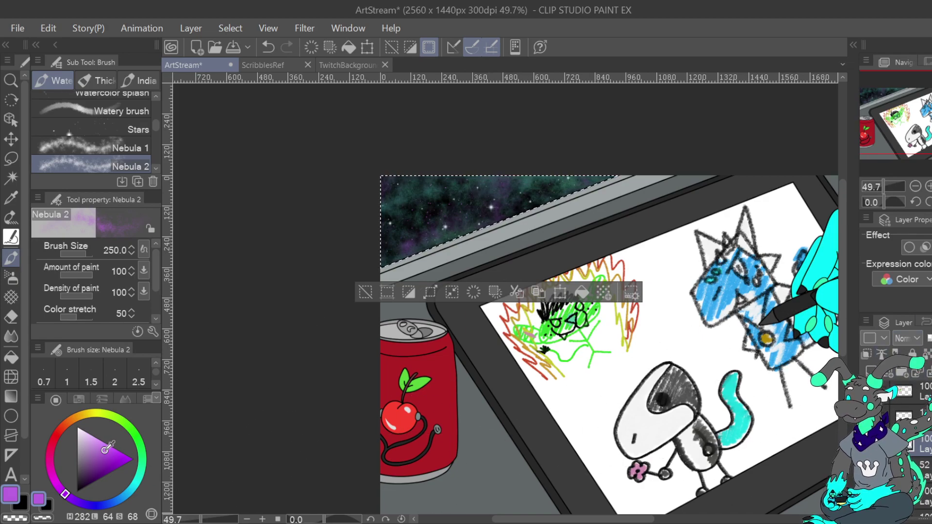
{"action": "left_click_drag", "start_coordinate": [104, 450], "coordinate": [93, 441]}
Try painting light purple clouds along the lower edge of the starry corner with the Nebula 3 brush at size 53.8
{"action": "scroll", "coordinate": [157, 136], "scroll_direction": "down", "scroll_amount": 3}
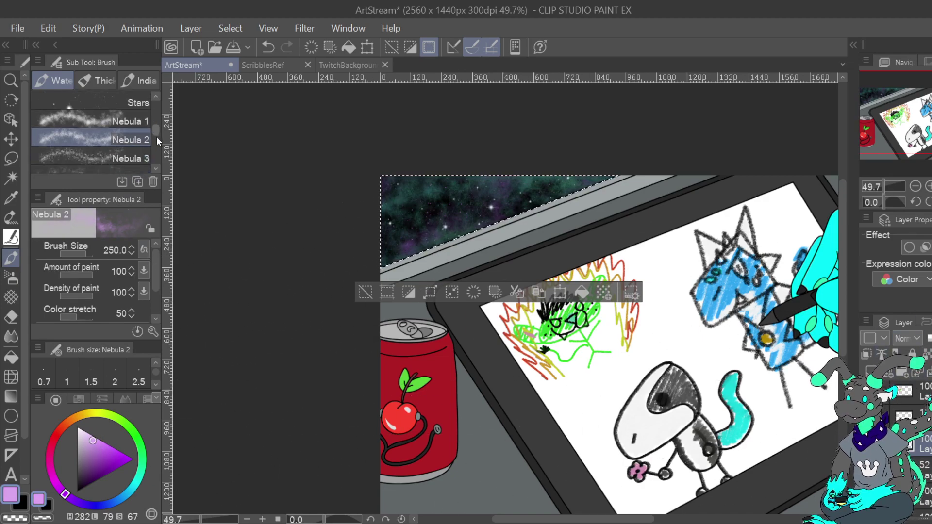
{"action": "left_click", "coordinate": [109, 139]}
{"action": "left_click_drag", "start_coordinate": [91, 254], "coordinate": [80, 254]}
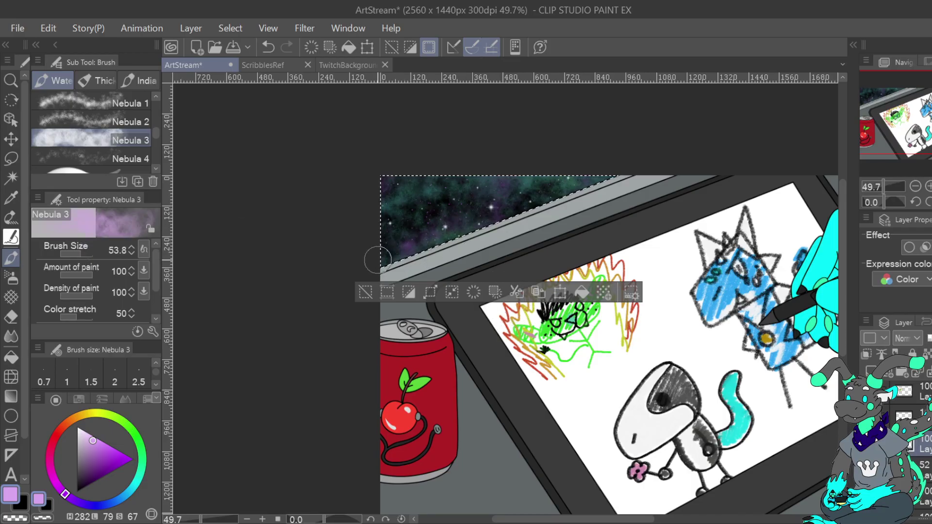
{"action": "mouse_move", "coordinate": [378, 260]}
{"action": "left_mouse_down"}
{"action": "mouse_move", "coordinate": [407, 236]}
{"action": "mouse_move", "coordinate": [433, 250]}
{"action": "left_mouse_up"}
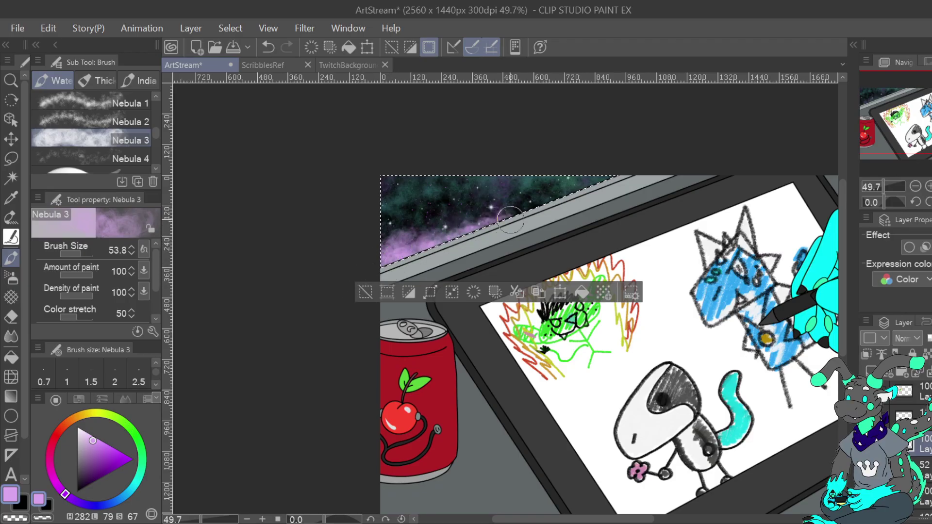
{"action": "left_click", "coordinate": [268, 47]}
Paint faint pale lavender wisps over the starry corner with the Nebula 4 brush at size 250
{"action": "left_click", "coordinate": [128, 152]}
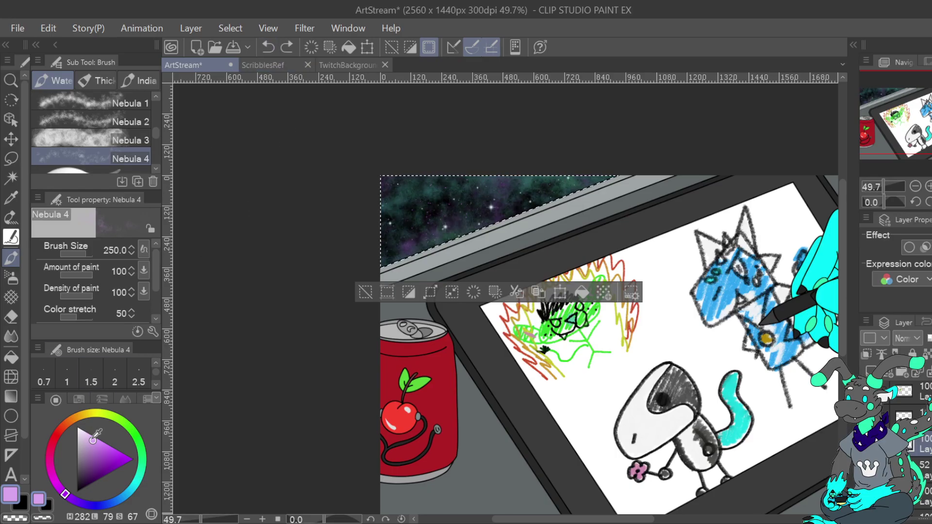
{"action": "left_click_drag", "start_coordinate": [93, 440], "coordinate": [84, 431]}
{"action": "mouse_move", "coordinate": [533, 189]}
{"action": "left_mouse_down"}
{"action": "mouse_move", "coordinate": [331, 313]}
{"action": "mouse_move", "coordinate": [627, 236]}
{"action": "mouse_move", "coordinate": [453, 135]}
{"action": "mouse_move", "coordinate": [601, 109]}
{"action": "left_mouse_up"}
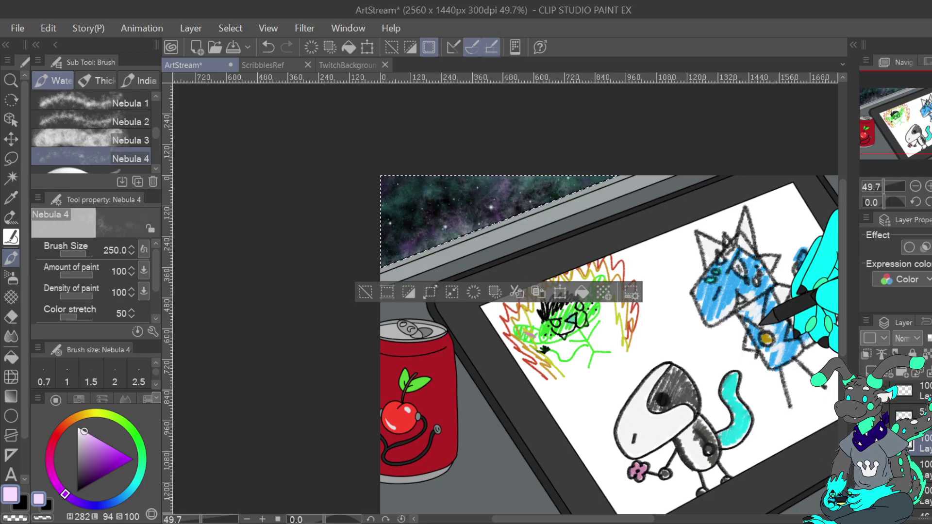
Add another new layer next to the starry sky layers
{"action": "scroll", "coordinate": [919, 436], "scroll_direction": "up", "scroll_amount": 3}
{"action": "scroll", "coordinate": [919, 437], "scroll_direction": "down", "scroll_amount": 1}
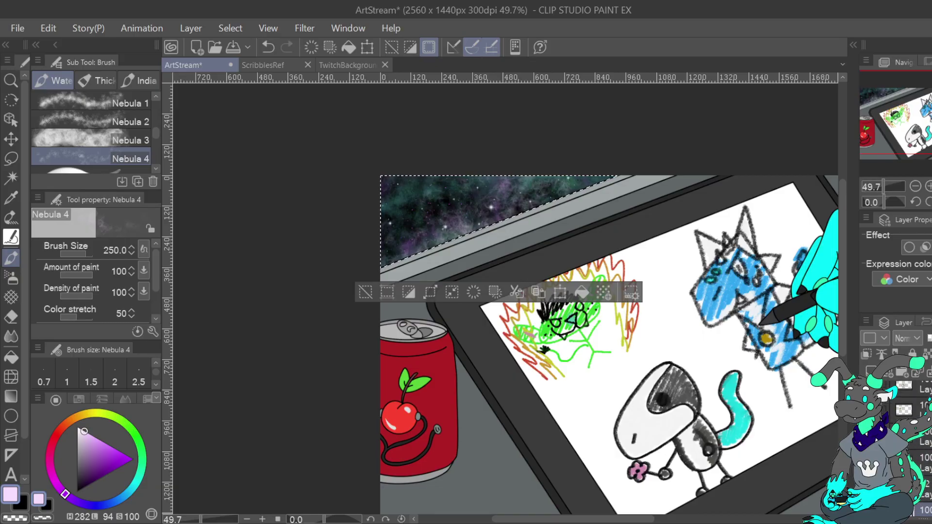
{"action": "left_click", "coordinate": [920, 463]}
{"action": "key", "text": "ctrl+shift+n"}
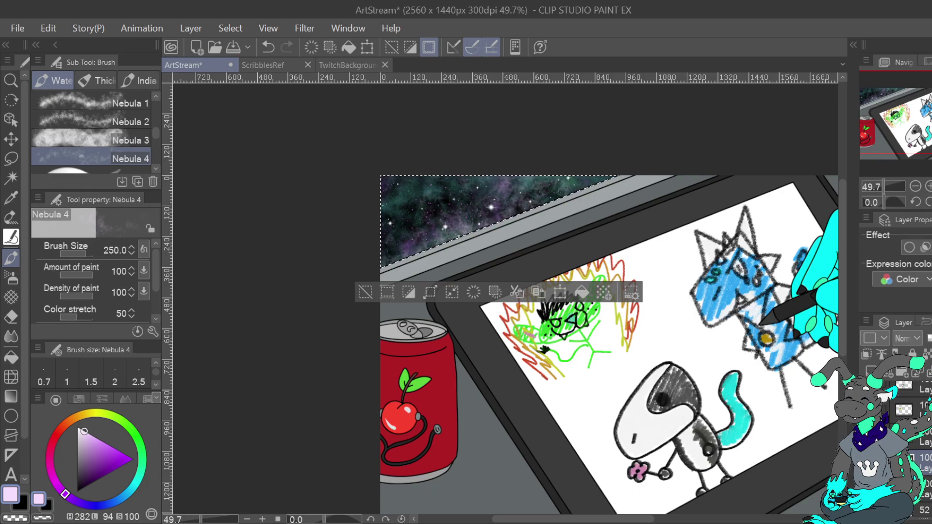
{"action": "left_click", "coordinate": [269, 48]}
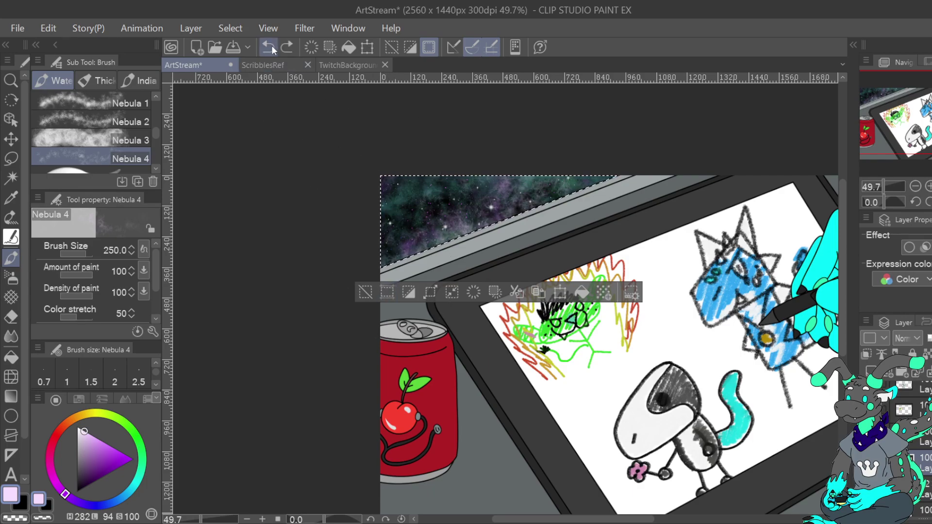
{"action": "key", "text": "ctrl+y"}
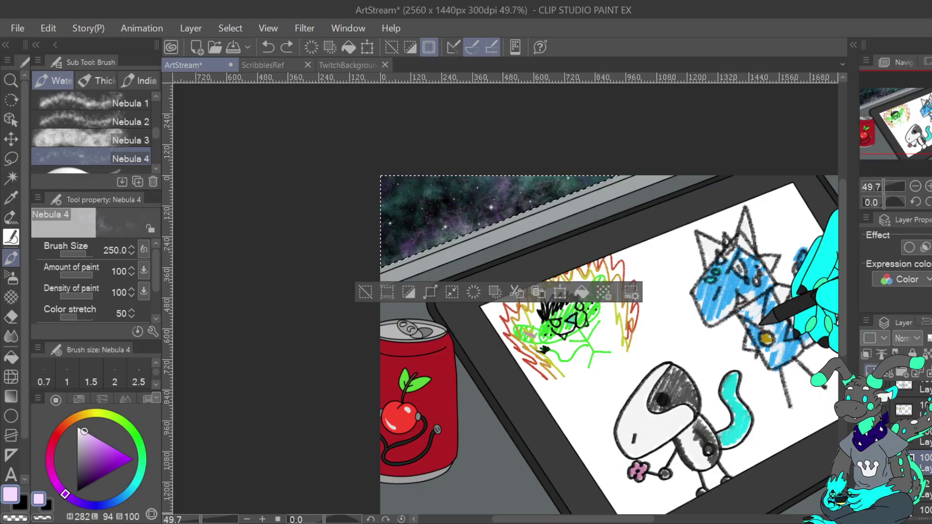
Paint extra white stars over the nebula corner with the Stars brushes, including a large bright one at brush size 189.2
{"action": "left_click", "coordinate": [76, 420]}
{"action": "left_click_drag", "start_coordinate": [156, 121], "coordinate": [158, 153]}
{"action": "left_click", "coordinate": [112, 133]}
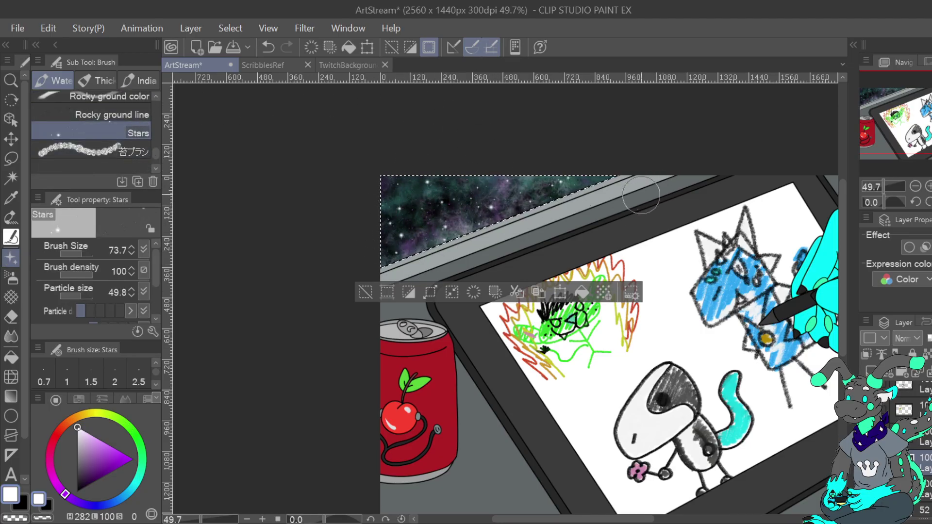
{"action": "scroll", "coordinate": [155, 142], "scroll_direction": "up", "scroll_amount": 3}
{"action": "scroll", "coordinate": [154, 141], "scroll_direction": "up", "scroll_amount": 4}
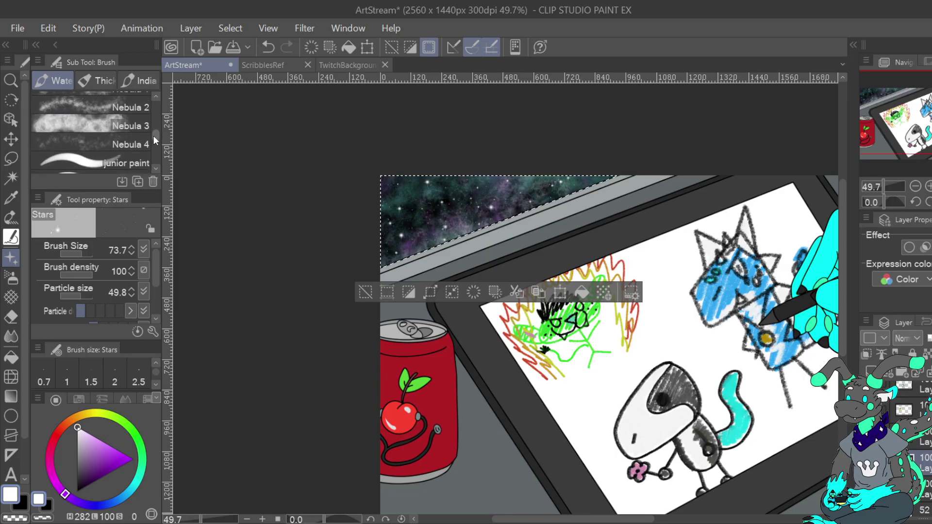
{"action": "left_click", "coordinate": [413, 212]}
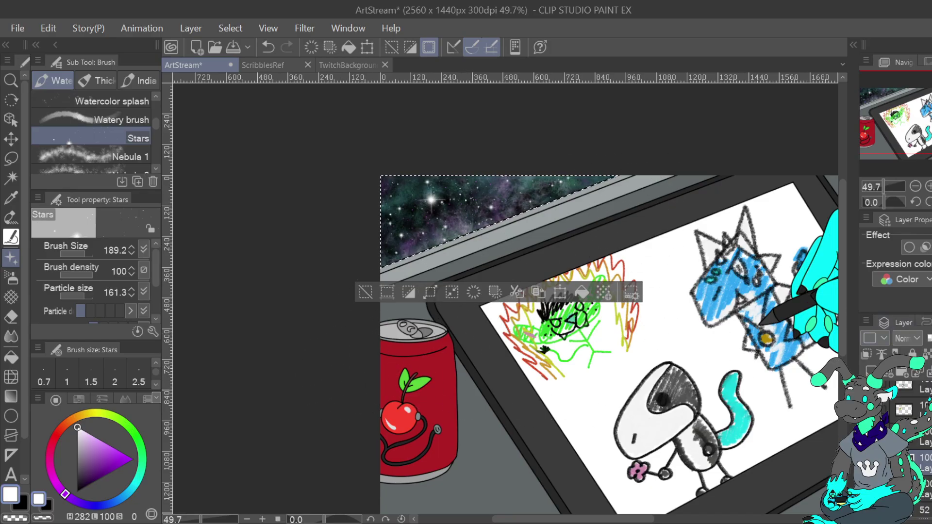
Clear the selection around the starry corner and save the illustration
{"action": "key", "text": "ctrl+0"}
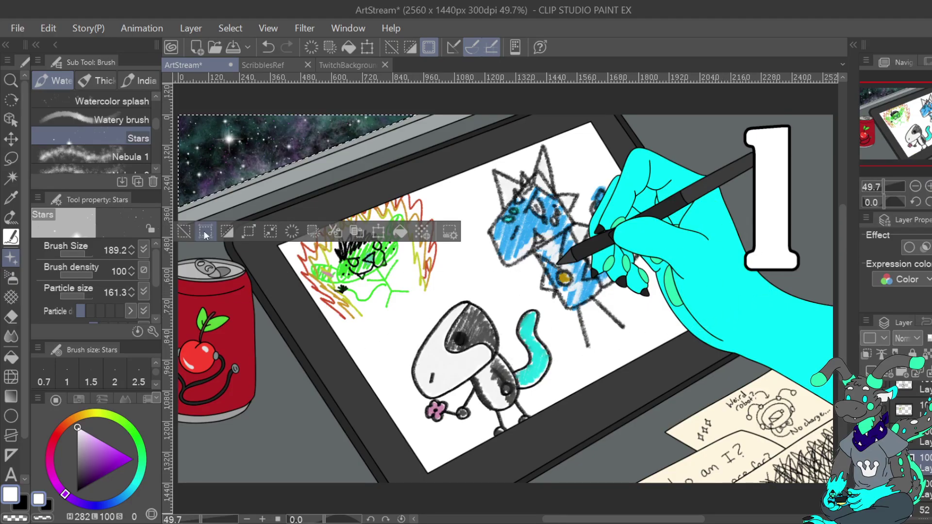
{"action": "left_click", "coordinate": [184, 232]}
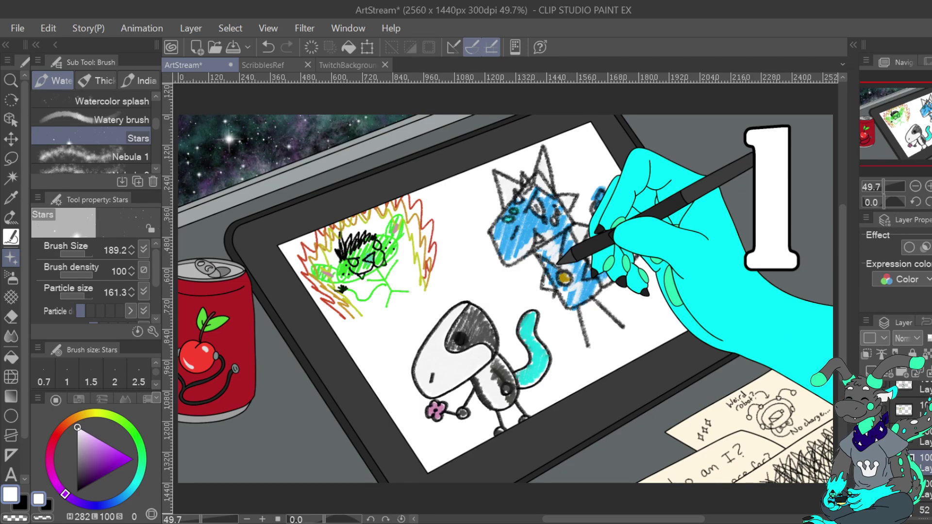
{"action": "scroll", "coordinate": [912, 437], "scroll_direction": "up", "scroll_amount": 5}
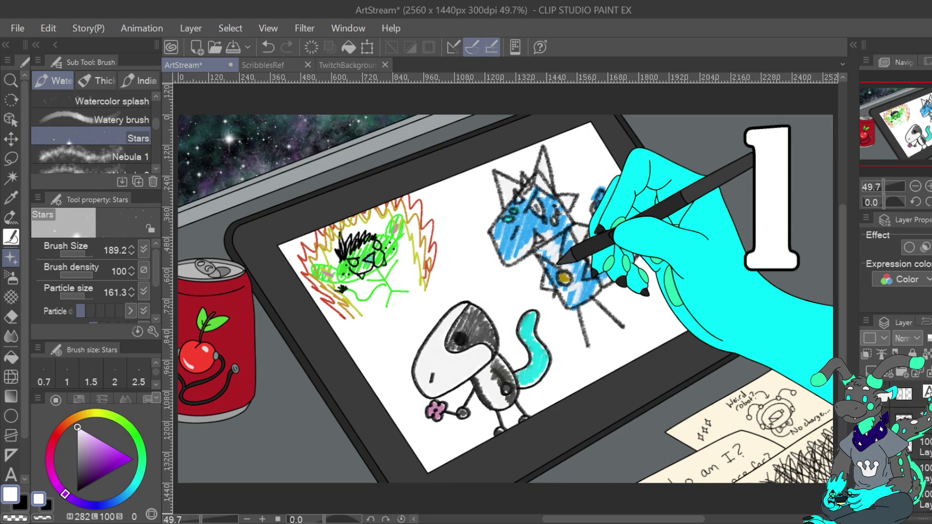
{"action": "scroll", "coordinate": [912, 436], "scroll_direction": "down", "scroll_amount": 2}
{"action": "left_click", "coordinate": [912, 411]}
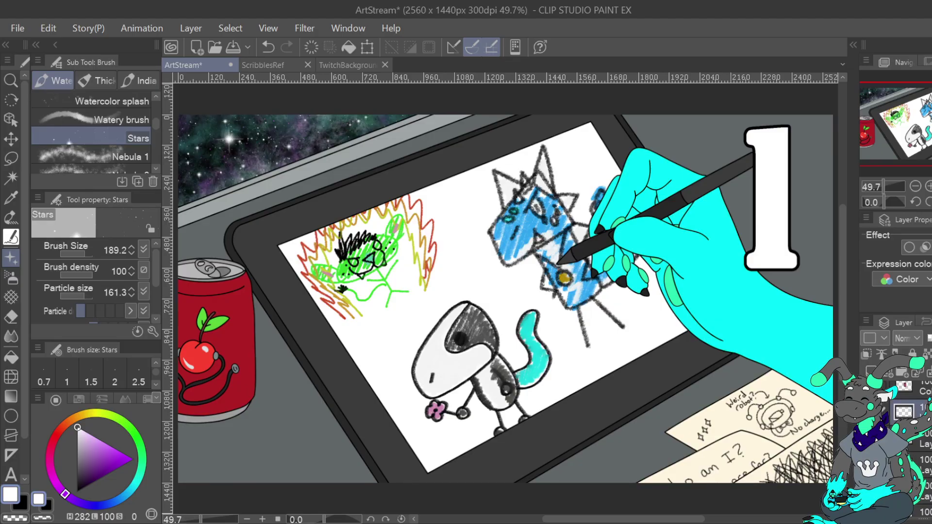
{"action": "scroll", "coordinate": [912, 437], "scroll_direction": "down", "scroll_amount": 2}
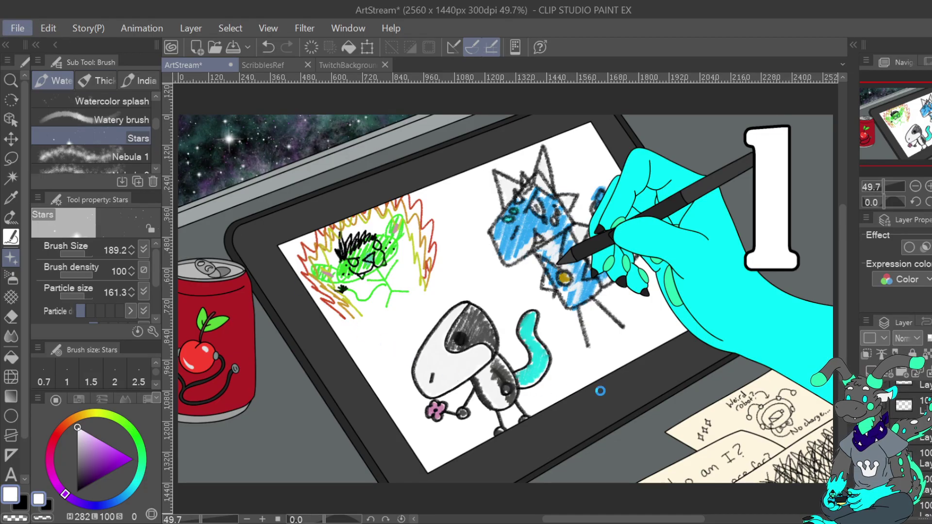
{"action": "key", "text": "ctrl+s"}
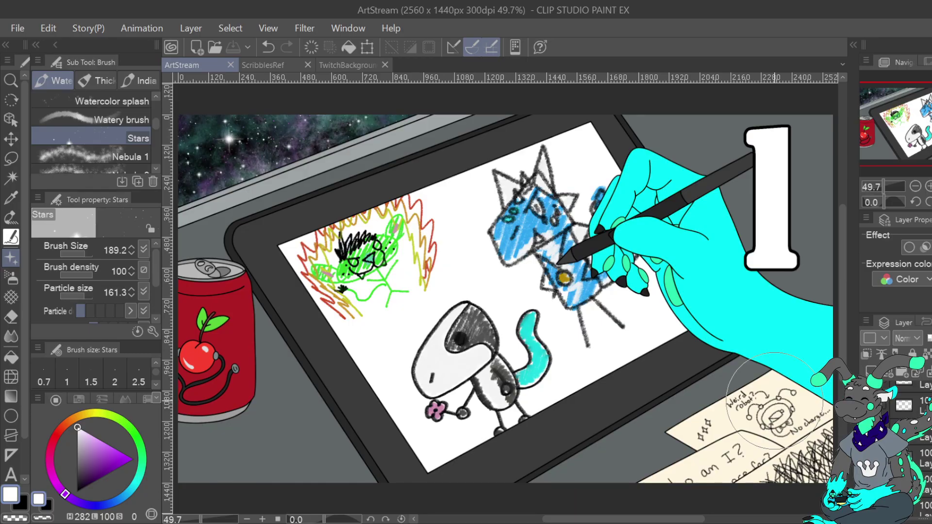
Hide the layer with the white number 1
{"action": "scroll", "coordinate": [903, 427], "scroll_direction": "up", "scroll_amount": 2}
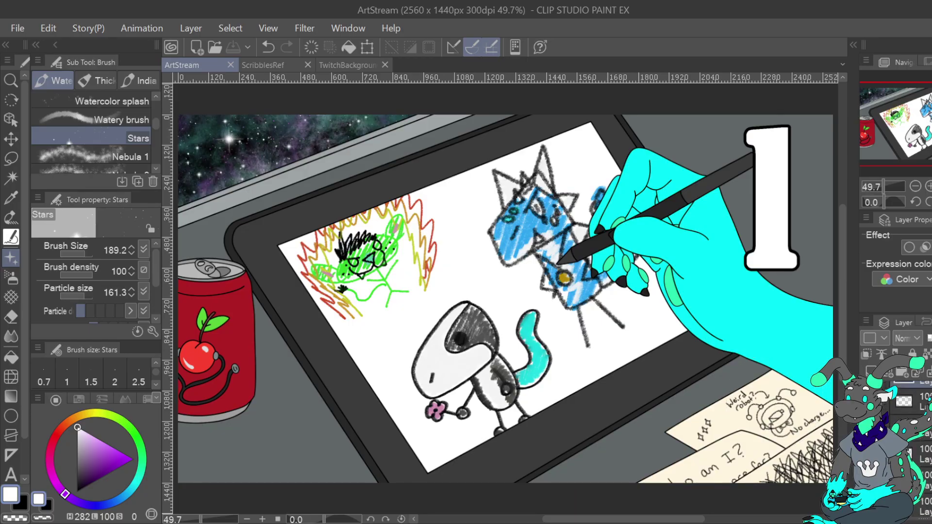
{"action": "left_click", "coordinate": [866, 393]}
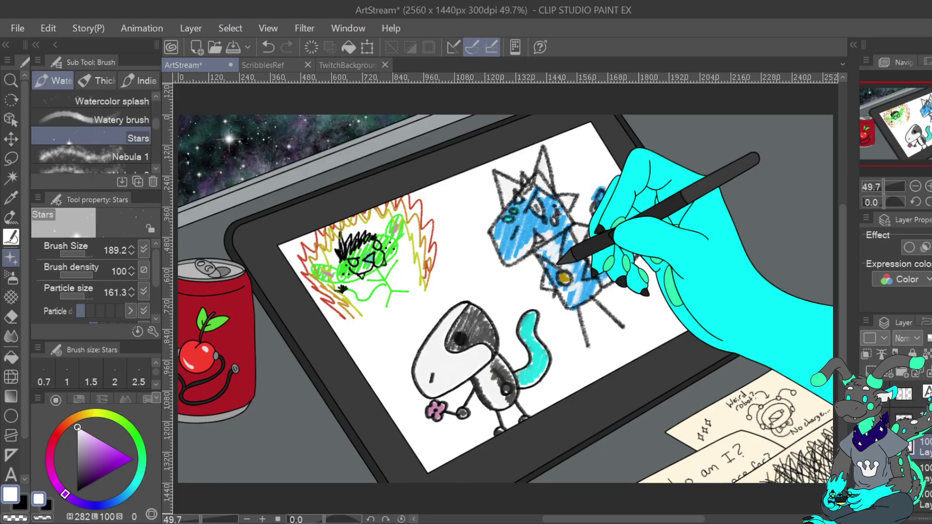
Clip the shading layer to the layer below and set its blending mode to Multiply
{"action": "scroll", "coordinate": [904, 427], "scroll_direction": "down", "scroll_amount": 3}
{"action": "left_click", "coordinate": [920, 449]}
{"action": "left_click", "coordinate": [866, 354]}
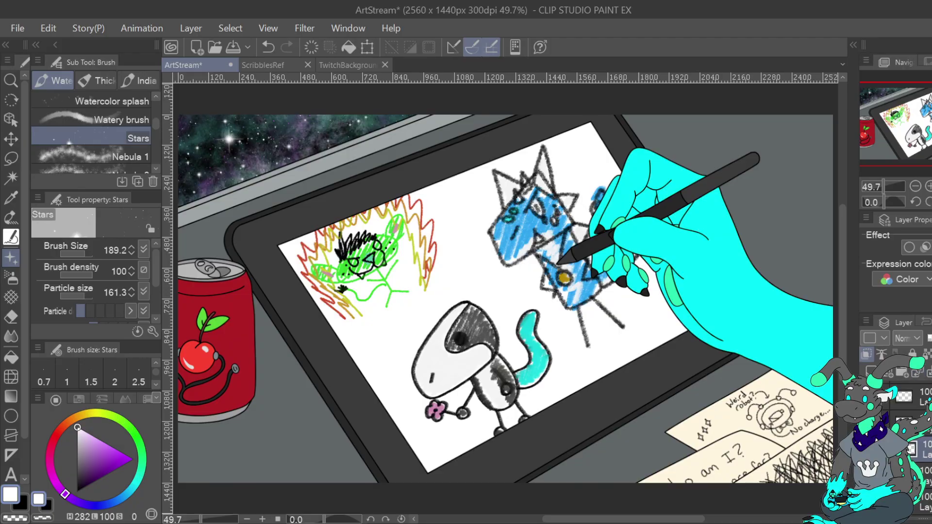
{"action": "key", "text": "Delete"}
{"action": "key", "text": "ctrl+z"}
Choose the Turnip pen at size 28.7 with a neutral grey drawing color of luminosity 55
{"action": "left_click", "coordinate": [75, 451]}
{"action": "left_click_drag", "start_coordinate": [76, 451], "coordinate": [74, 455]}
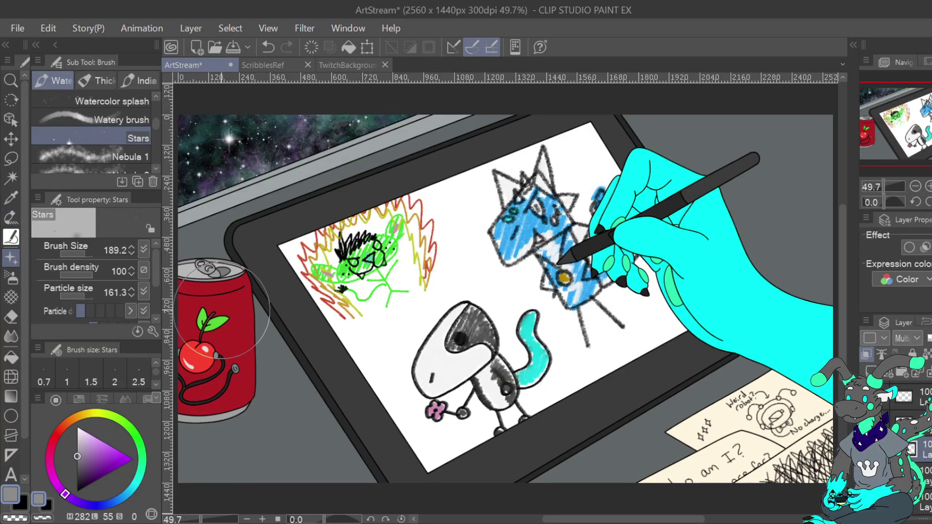
{"action": "left_click_drag", "start_coordinate": [79, 253], "coordinate": [81, 254]}
{"action": "left_click", "coordinate": [13, 222]}
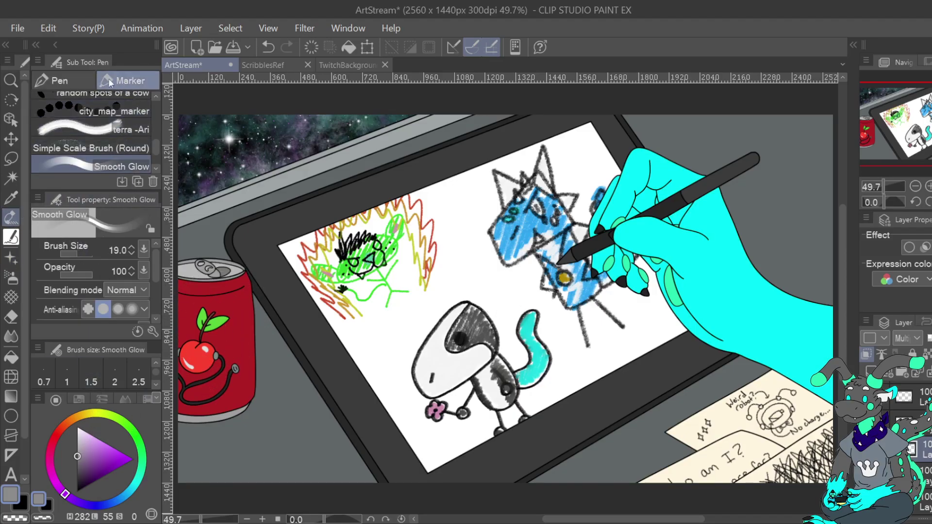
{"action": "left_click", "coordinate": [87, 81]}
{"action": "left_click_drag", "start_coordinate": [77, 254], "coordinate": [80, 254]}
Paint grey shadows on the desk along the drawing tablet's outer side and lower edges
{"action": "mouse_move", "coordinate": [273, 315]}
{"action": "left_mouse_down"}
{"action": "mouse_move", "coordinate": [253, 298]}
{"action": "mouse_move", "coordinate": [307, 393]}
{"action": "mouse_move", "coordinate": [377, 491]}
{"action": "mouse_move", "coordinate": [282, 337]}
{"action": "mouse_move", "coordinate": [379, 483]}
{"action": "left_mouse_up"}
{"action": "left_click_drag", "start_coordinate": [85, 320], "coordinate": [73, 318]}
{"action": "mouse_move", "coordinate": [377, 493]}
{"action": "left_mouse_down"}
{"action": "mouse_move", "coordinate": [288, 377]}
{"action": "mouse_move", "coordinate": [253, 311]}
{"action": "mouse_move", "coordinate": [350, 453]}
{"action": "mouse_move", "coordinate": [256, 305]}
{"action": "mouse_move", "coordinate": [369, 496]}
{"action": "left_mouse_up"}
{"action": "left_click_drag", "start_coordinate": [259, 337], "coordinate": [346, 485]}
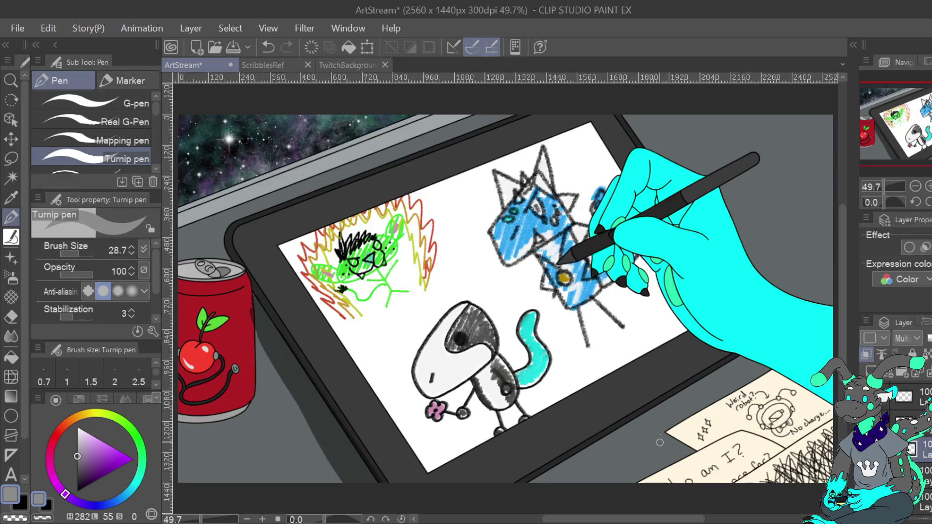
{"action": "mouse_move", "coordinate": [526, 486]}
{"action": "left_mouse_down"}
{"action": "mouse_move", "coordinate": [741, 362]}
{"action": "mouse_move", "coordinate": [605, 442]}
{"action": "mouse_move", "coordinate": [723, 372]}
{"action": "left_mouse_up"}
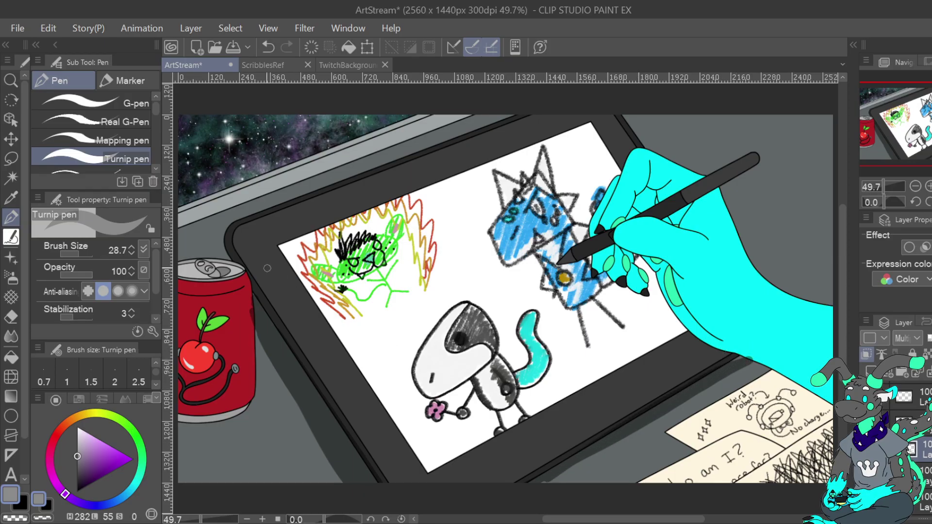
Paint grey shadows around the soda can, beneath the cyan forearm and at the paper notes
{"action": "left_click_drag", "start_coordinate": [227, 257], "coordinate": [223, 240]}
{"action": "mouse_move", "coordinate": [253, 398]}
{"action": "left_mouse_down"}
{"action": "mouse_move", "coordinate": [252, 408]}
{"action": "mouse_move", "coordinate": [258, 330]}
{"action": "mouse_move", "coordinate": [256, 390]}
{"action": "left_mouse_up"}
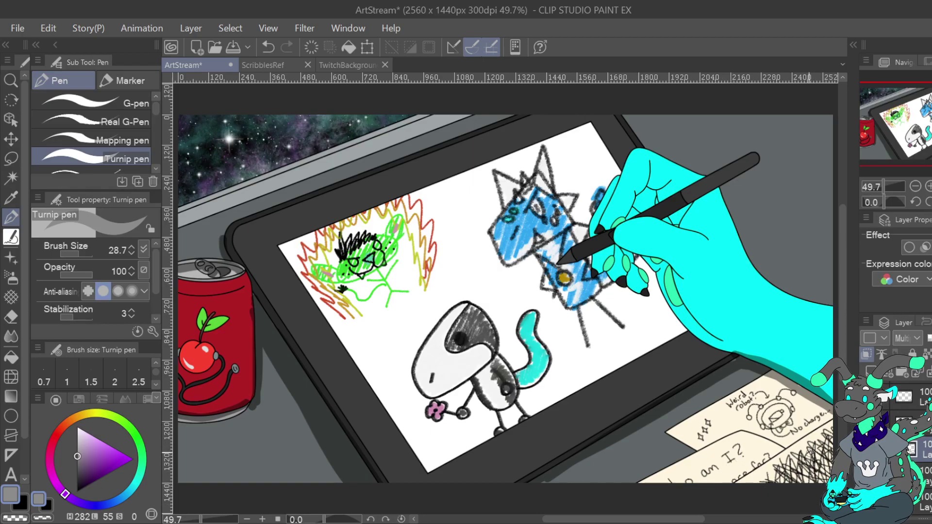
{"action": "mouse_move", "coordinate": [825, 478]}
{"action": "left_mouse_down"}
{"action": "mouse_move", "coordinate": [801, 461]}
{"action": "mouse_move", "coordinate": [812, 471]}
{"action": "left_mouse_up"}
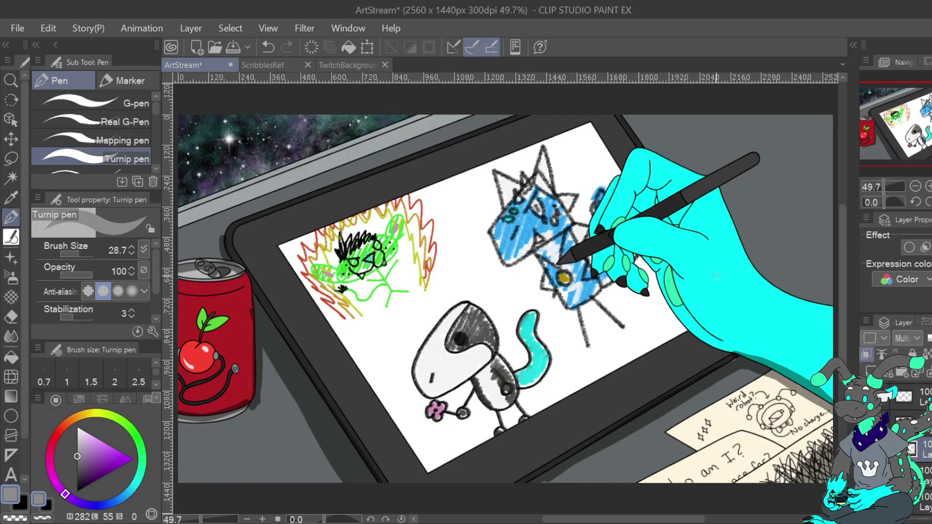
Shade the inner fingers, the length of the stylus and the underside of the cyan hand
{"action": "left_click_drag", "start_coordinate": [639, 256], "coordinate": [672, 271]}
{"action": "left_click_drag", "start_coordinate": [633, 210], "coordinate": [648, 200]}
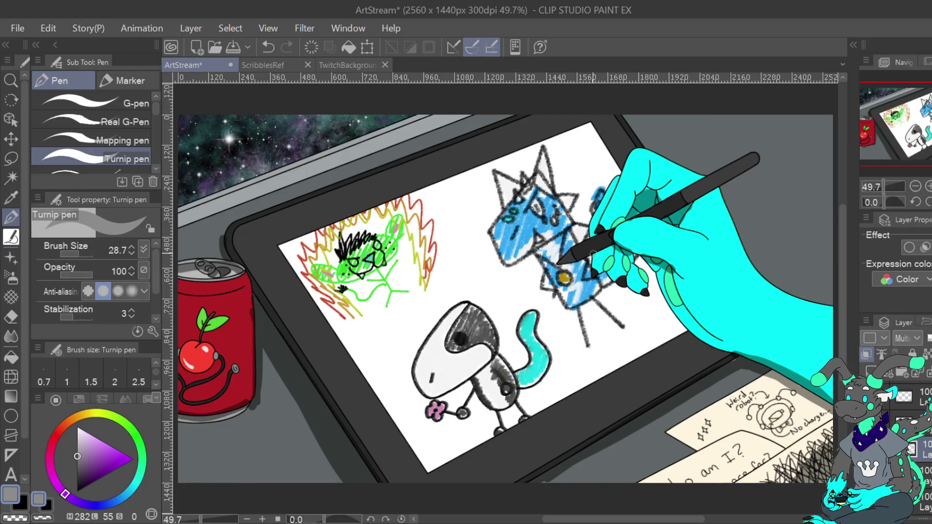
{"action": "left_click_drag", "start_coordinate": [561, 264], "coordinate": [767, 160]}
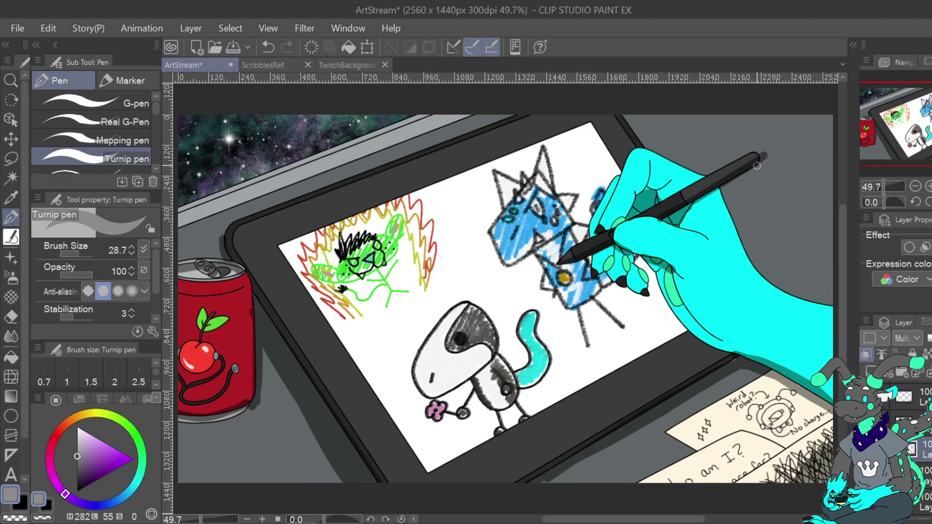
{"action": "mouse_move", "coordinate": [648, 262]}
{"action": "left_mouse_down"}
{"action": "mouse_move", "coordinate": [681, 322]}
{"action": "mouse_move", "coordinate": [737, 343]}
{"action": "left_mouse_up"}
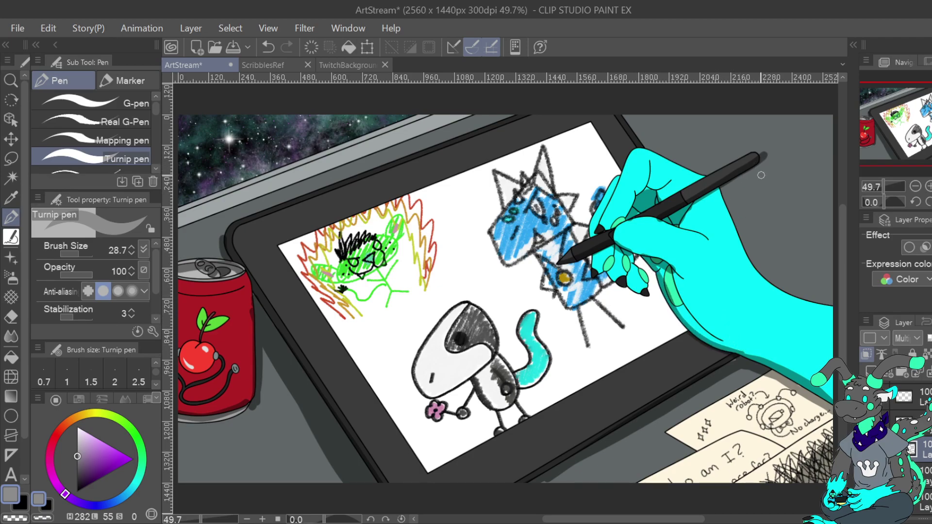
Undo the last stroke and paint grey shading over the fingers, the green wrist spots and the window frame
{"action": "left_click", "coordinate": [267, 47]}
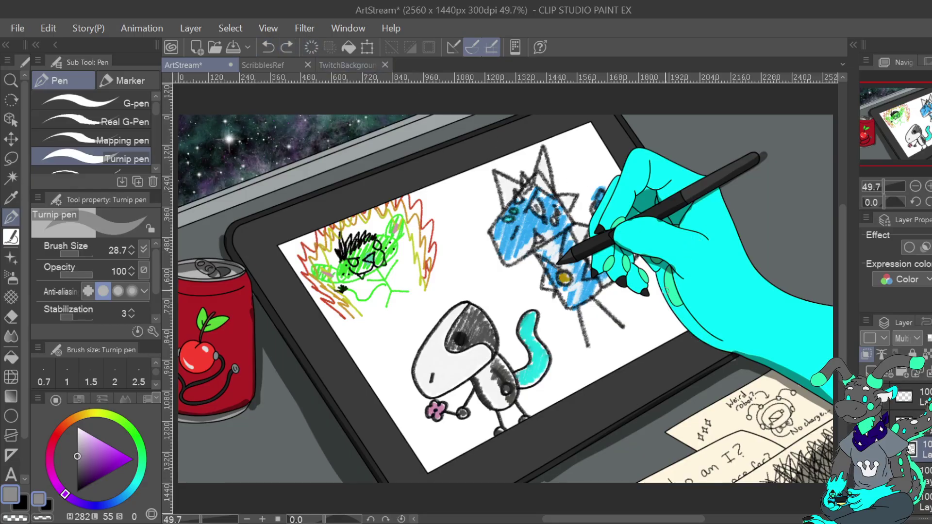
{"action": "left_click_drag", "start_coordinate": [677, 307], "coordinate": [680, 301]}
{"action": "mouse_move", "coordinate": [638, 269]}
{"action": "left_mouse_down"}
{"action": "mouse_move", "coordinate": [646, 284]}
{"action": "mouse_move", "coordinate": [613, 256]}
{"action": "left_mouse_up"}
{"action": "left_click_drag", "start_coordinate": [614, 219], "coordinate": [625, 212]}
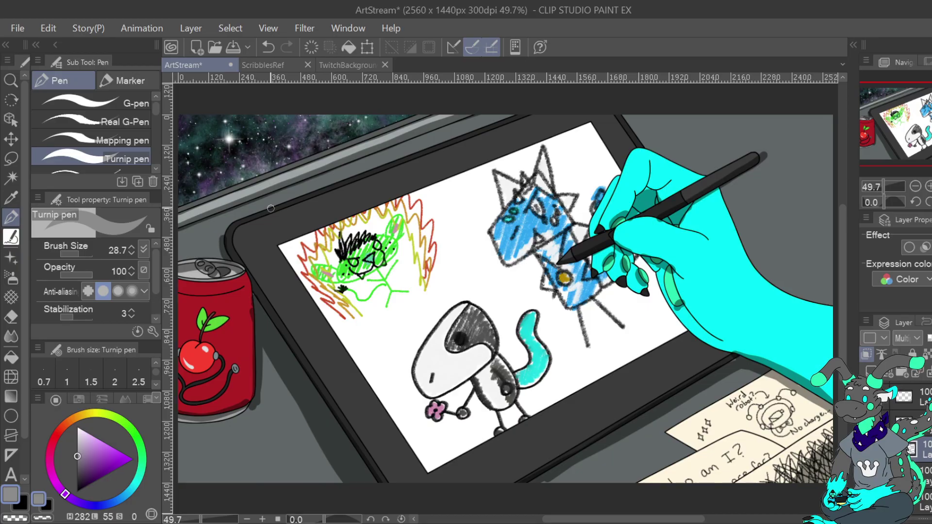
Glaze the starry window with light cyan at brush size 189.2 on a Screen layer at 21% opacity
{"action": "scroll", "coordinate": [911, 439], "scroll_direction": "down", "scroll_amount": 5}
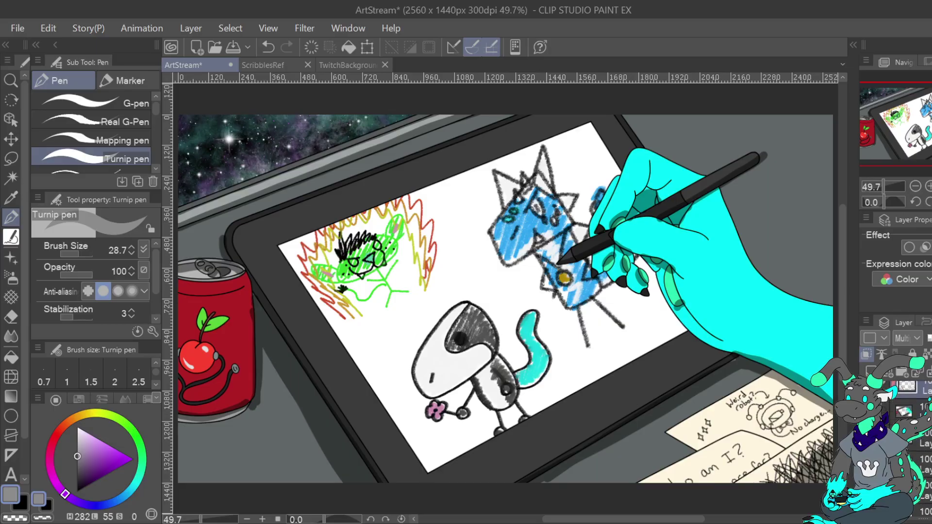
{"action": "scroll", "coordinate": [912, 440], "scroll_direction": "up", "scroll_amount": 6}
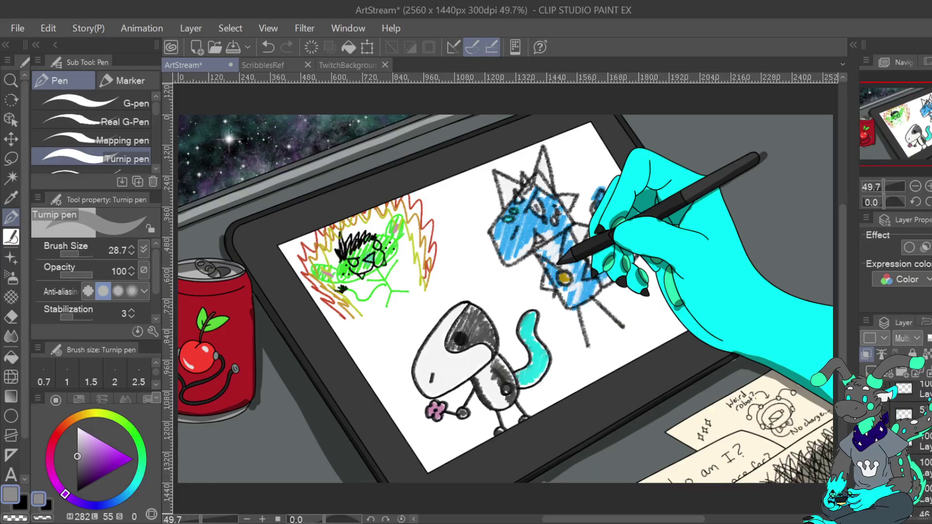
{"action": "scroll", "coordinate": [911, 439], "scroll_direction": "down", "scroll_amount": 5}
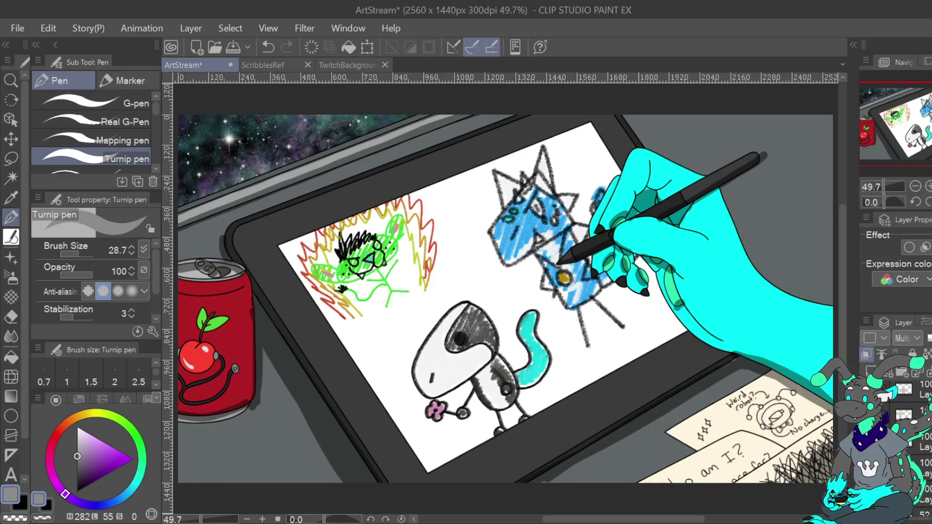
{"action": "left_click", "coordinate": [921, 466]}
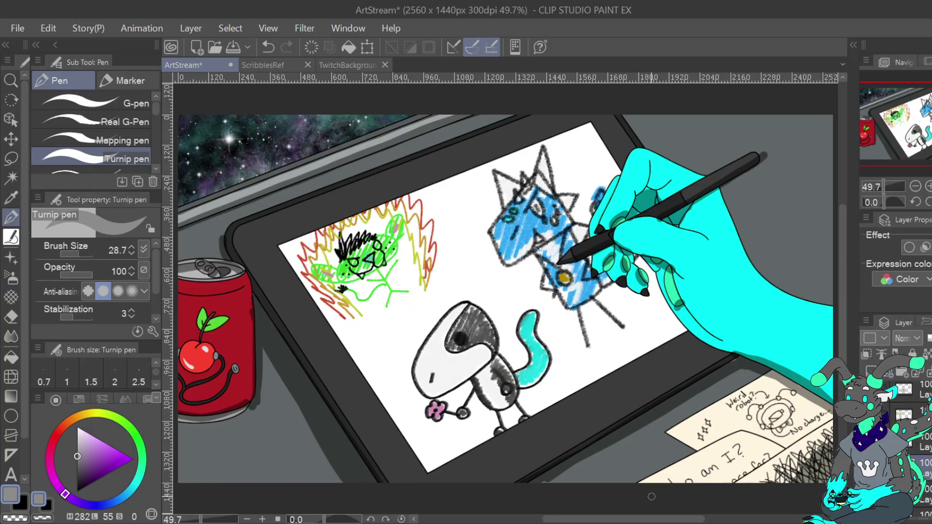
{"action": "left_click", "coordinate": [83, 451]}
{"action": "left_click_drag", "start_coordinate": [124, 491], "coordinate": [137, 483]}
{"action": "left_click", "coordinate": [95, 442]}
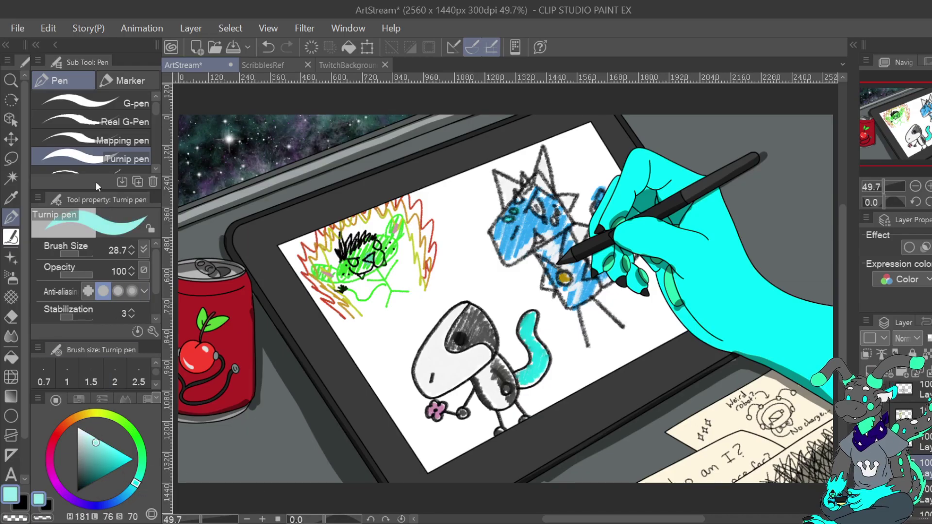
{"action": "left_click_drag", "start_coordinate": [78, 254], "coordinate": [86, 253]}
{"action": "mouse_move", "coordinate": [214, 131]}
{"action": "left_mouse_down"}
{"action": "mouse_move", "coordinate": [192, 129]}
{"action": "mouse_move", "coordinate": [398, 102]}
{"action": "mouse_move", "coordinate": [315, 116]}
{"action": "mouse_move", "coordinate": [178, 176]}
{"action": "mouse_move", "coordinate": [354, 90]}
{"action": "mouse_move", "coordinate": [380, 93]}
{"action": "mouse_move", "coordinate": [357, 119]}
{"action": "mouse_move", "coordinate": [201, 174]}
{"action": "mouse_move", "coordinate": [433, 113]}
{"action": "left_mouse_up"}
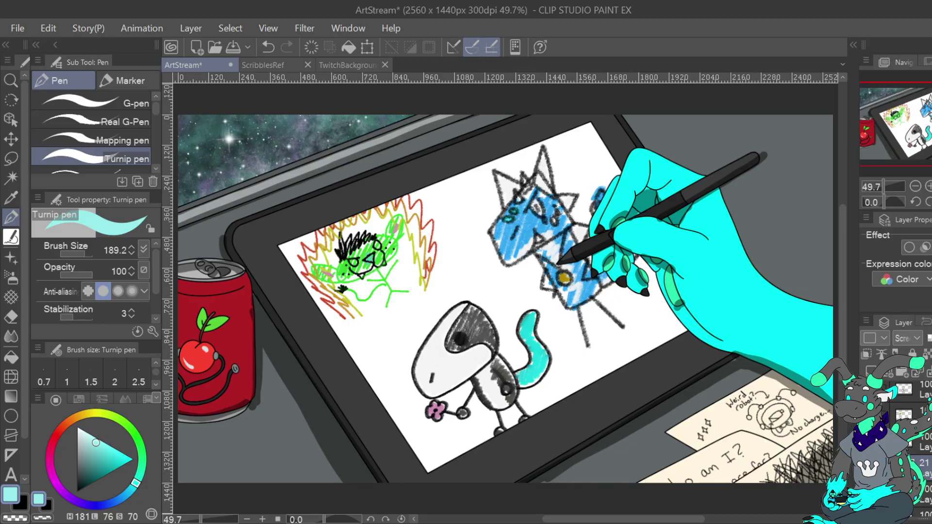
Try a very pale cyan glare stroke at size 53.8 down the starry window's outer side on a new Screen layer
{"action": "left_click", "coordinate": [871, 372]}
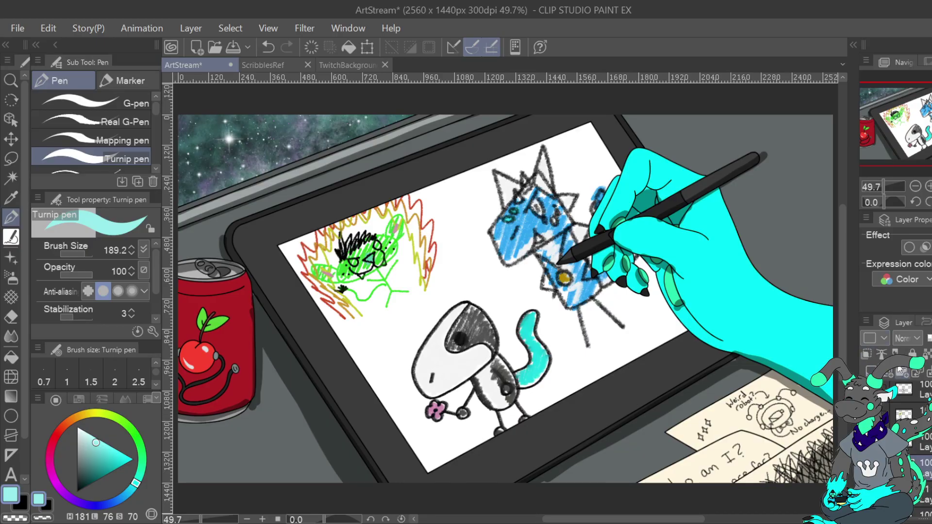
{"action": "left_click", "coordinate": [923, 119]}
{"action": "left_click_drag", "start_coordinate": [99, 440], "coordinate": [86, 431]}
{"action": "left_click_drag", "start_coordinate": [85, 252], "coordinate": [81, 254]}
{"action": "left_click_drag", "start_coordinate": [191, 124], "coordinate": [190, 176]}
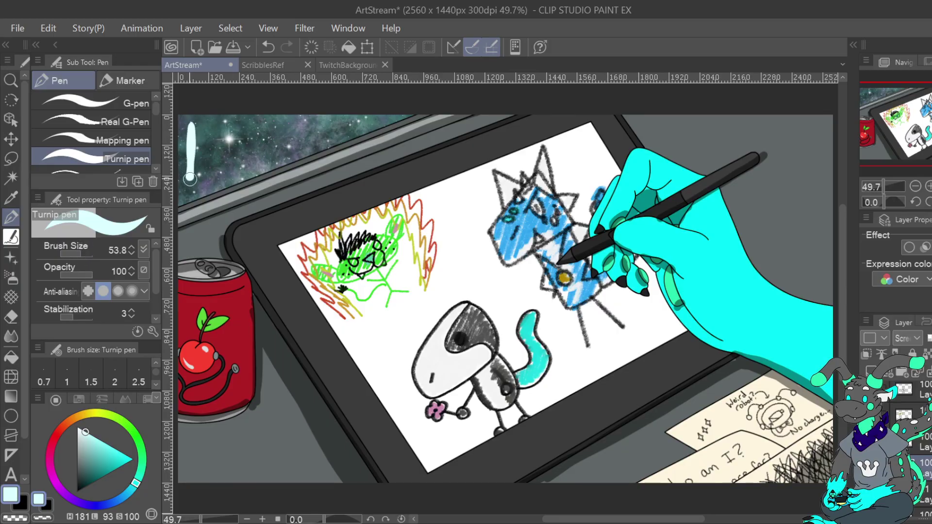
{"action": "left_click", "coordinate": [270, 47]}
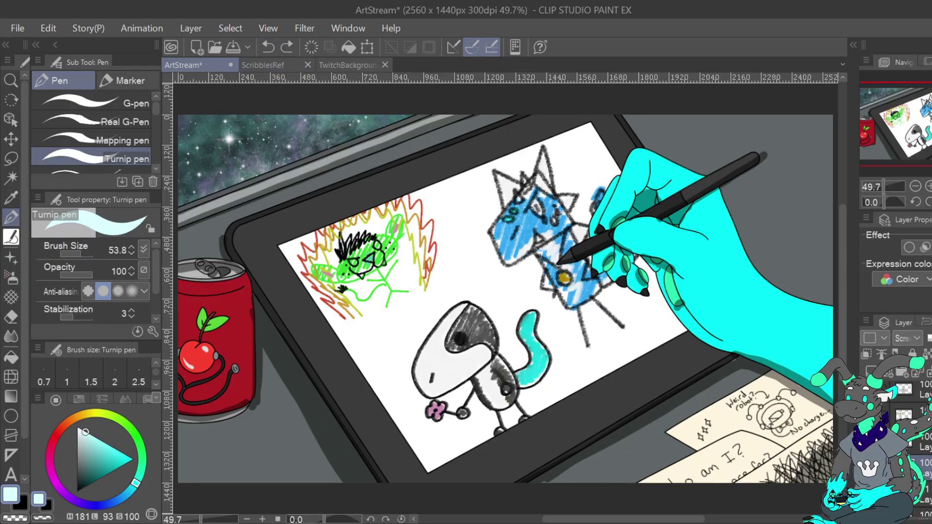
Try two pale cyan reflection strokes across the starry window with the glare layer at 48% opacity
{"action": "left_click", "coordinate": [866, 354]}
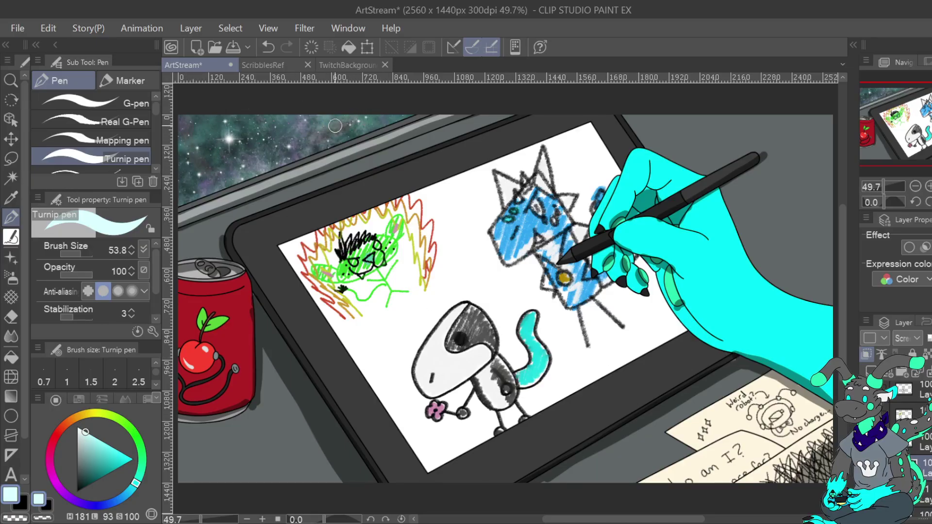
{"action": "left_click", "coordinate": [267, 48]}
{"action": "left_click", "coordinate": [866, 354]}
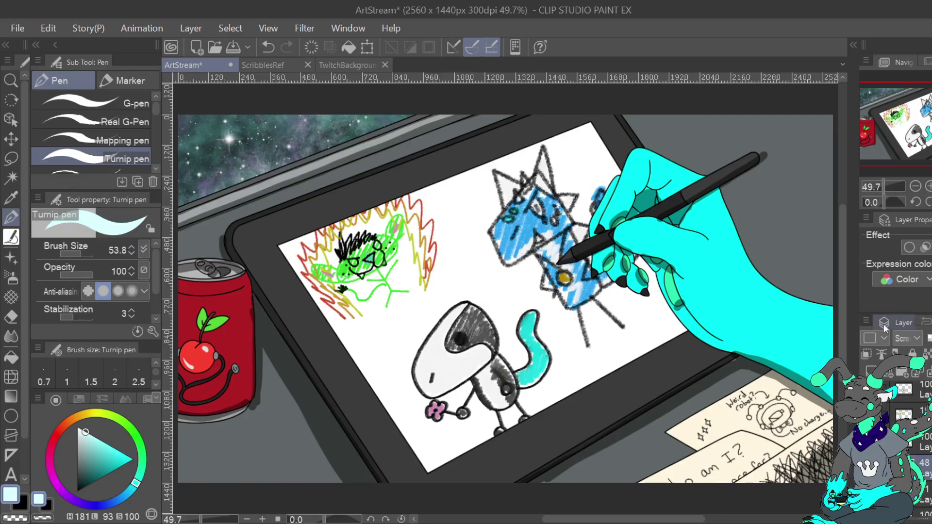
{"action": "left_click_drag", "start_coordinate": [188, 136], "coordinate": [213, 172]}
{"action": "left_click_drag", "start_coordinate": [307, 140], "coordinate": [382, 119]}
{"action": "left_click", "coordinate": [268, 47]}
{"action": "left_click", "coordinate": [268, 48]}
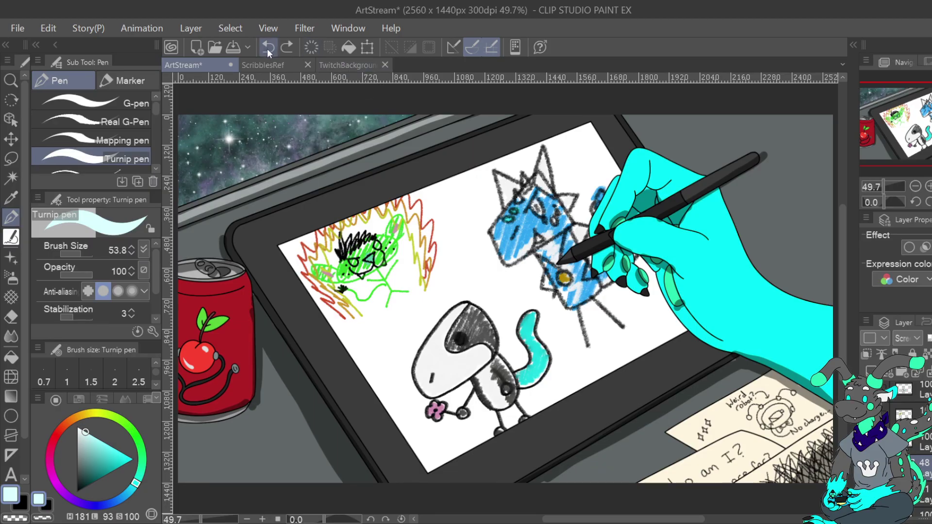
Try pure white Turnip pen reflection strokes at size 53.8 on the starry window
{"action": "left_click_drag", "start_coordinate": [88, 428], "coordinate": [78, 427]}
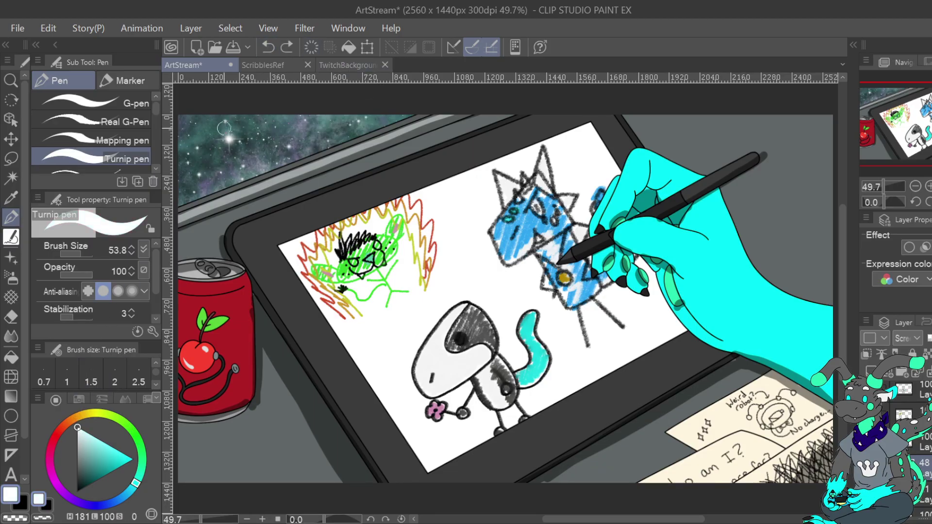
{"action": "left_click_drag", "start_coordinate": [187, 123], "coordinate": [208, 162]}
{"action": "left_click_drag", "start_coordinate": [284, 142], "coordinate": [353, 120]}
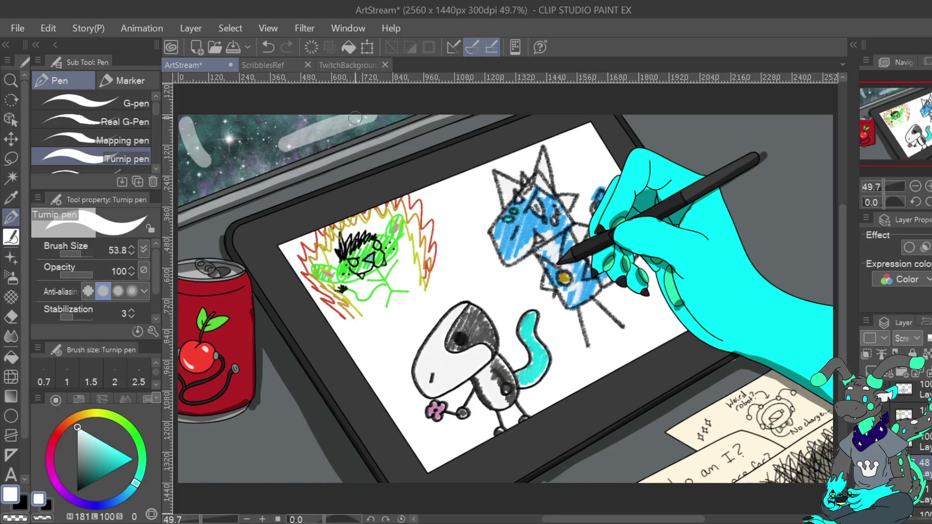
{"action": "left_click", "coordinate": [267, 47]}
{"action": "left_click", "coordinate": [268, 47]}
Try white reflection strokes on the starry window with the Soft airbrush at size 53.8
{"action": "left_click", "coordinate": [10, 277]}
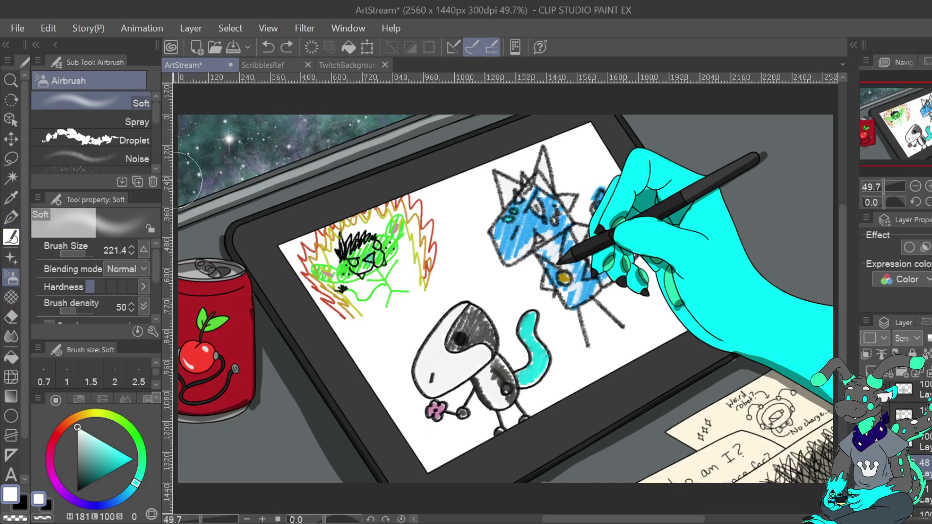
{"action": "left_click", "coordinate": [79, 257]}
{"action": "mouse_move", "coordinate": [268, 147]}
{"action": "left_mouse_down"}
{"action": "mouse_move", "coordinate": [363, 117]}
{"action": "mouse_move", "coordinate": [354, 121]}
{"action": "left_mouse_up"}
{"action": "mouse_move", "coordinate": [183, 127]}
{"action": "left_mouse_down"}
{"action": "mouse_move", "coordinate": [190, 161]}
{"action": "mouse_move", "coordinate": [199, 146]}
{"action": "left_mouse_up"}
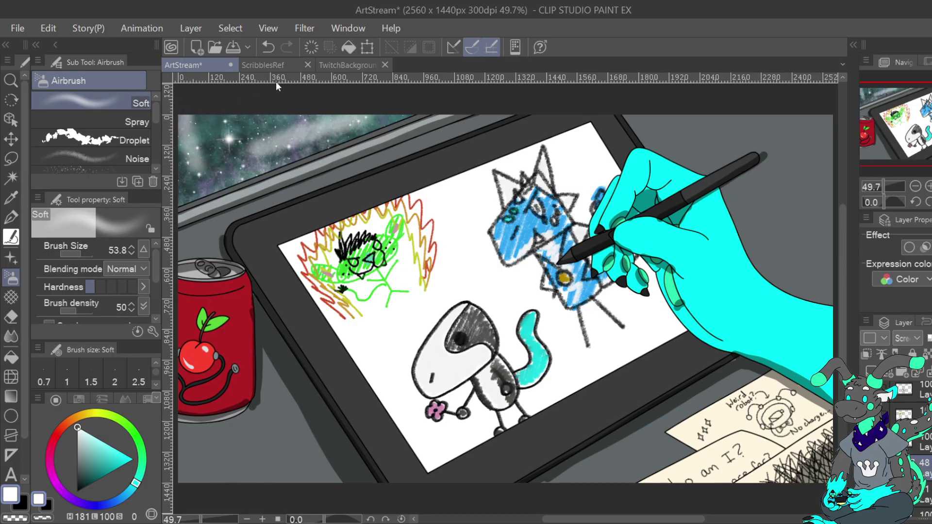
{"action": "left_click", "coordinate": [269, 47]}
{"action": "left_click", "coordinate": [269, 47]}
Try soft white airbrush glare along the starry window's lower and outer edges
{"action": "left_click_drag", "start_coordinate": [228, 175], "coordinate": [367, 147]}
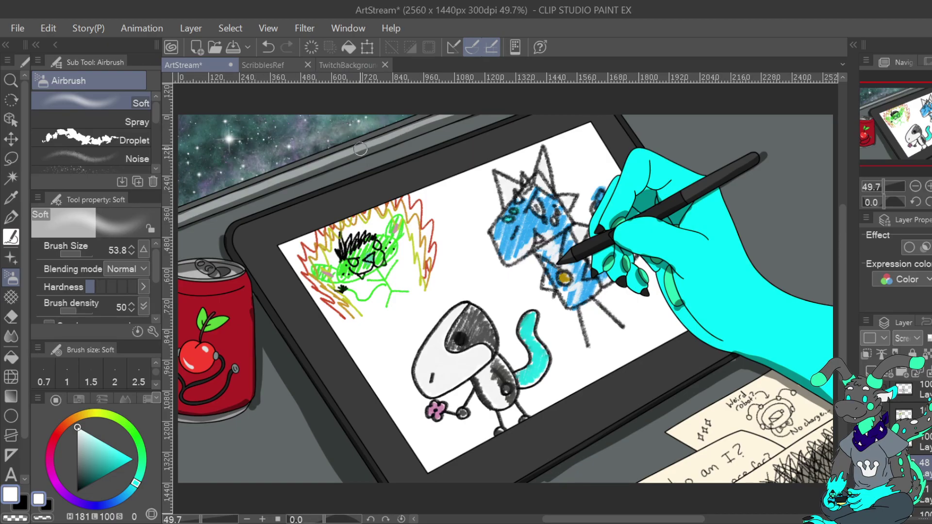
{"action": "left_click_drag", "start_coordinate": [179, 121], "coordinate": [193, 175]}
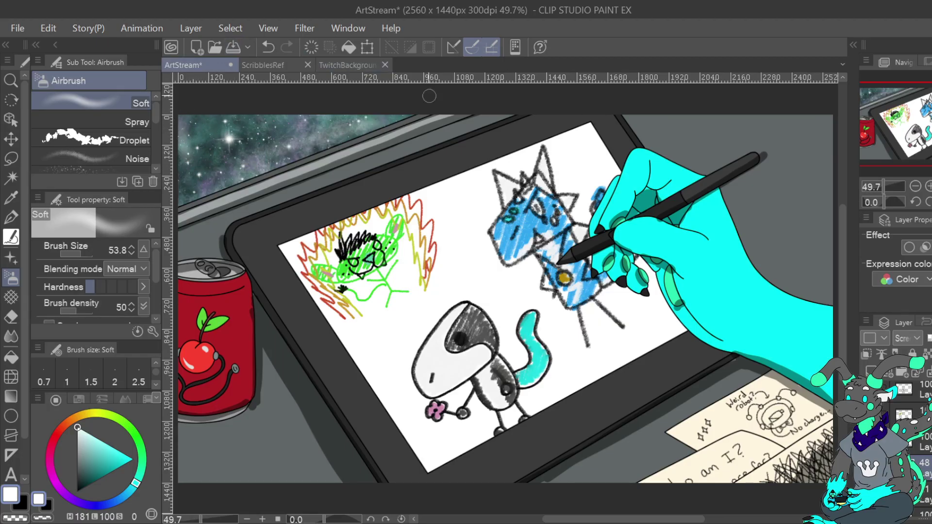
{"action": "left_click", "coordinate": [268, 46]}
{"action": "left_click", "coordinate": [269, 46]}
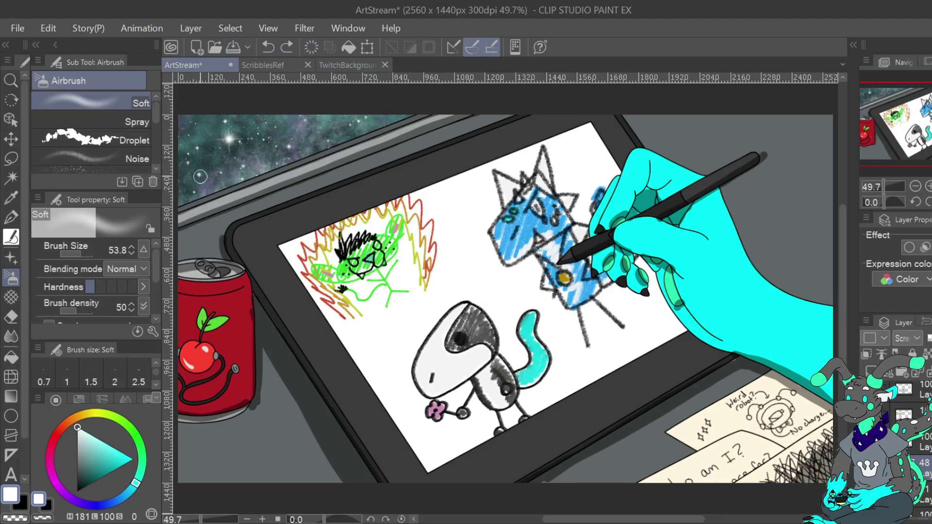
Try one long white airbrush streak diagonally across the starry window, then undo it together with the extra glare layer
{"action": "left_click_drag", "start_coordinate": [193, 173], "coordinate": [430, 99]}
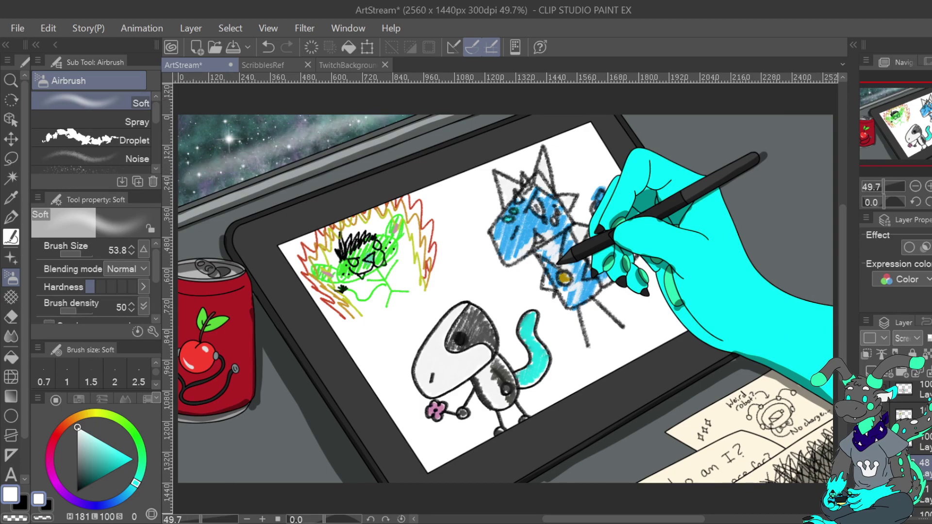
{"action": "left_click", "coordinate": [269, 47]}
{"action": "left_click", "coordinate": [268, 46]}
{"action": "left_click", "coordinate": [268, 47]}
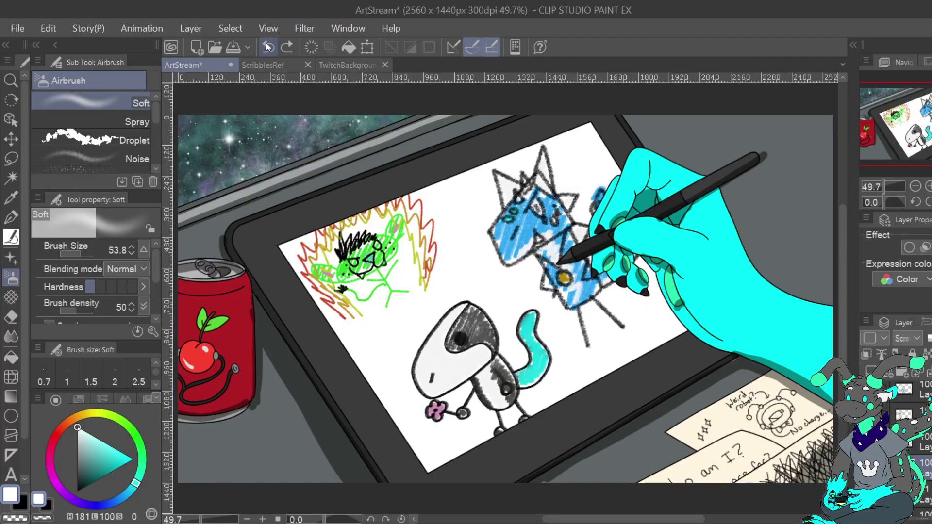
{"action": "left_click", "coordinate": [264, 47]}
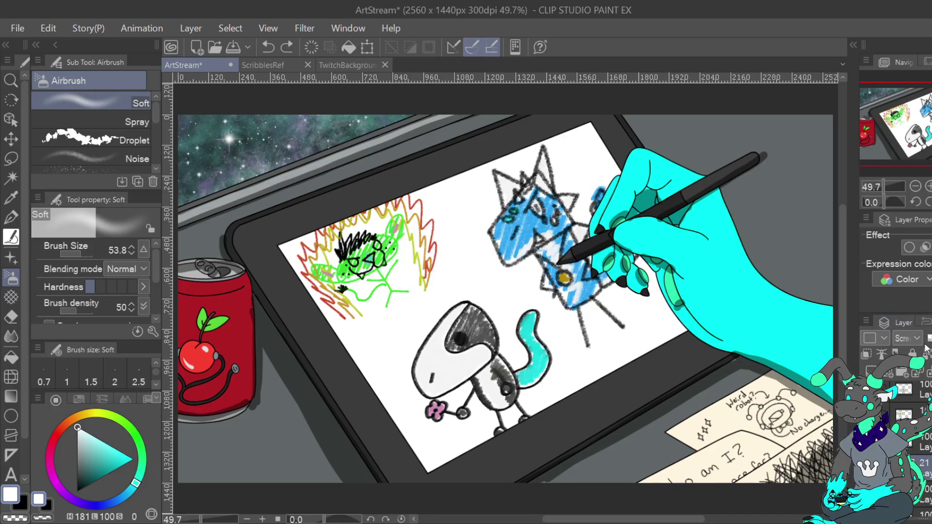
{"action": "scroll", "coordinate": [925, 392], "scroll_direction": "up", "scroll_amount": 2}
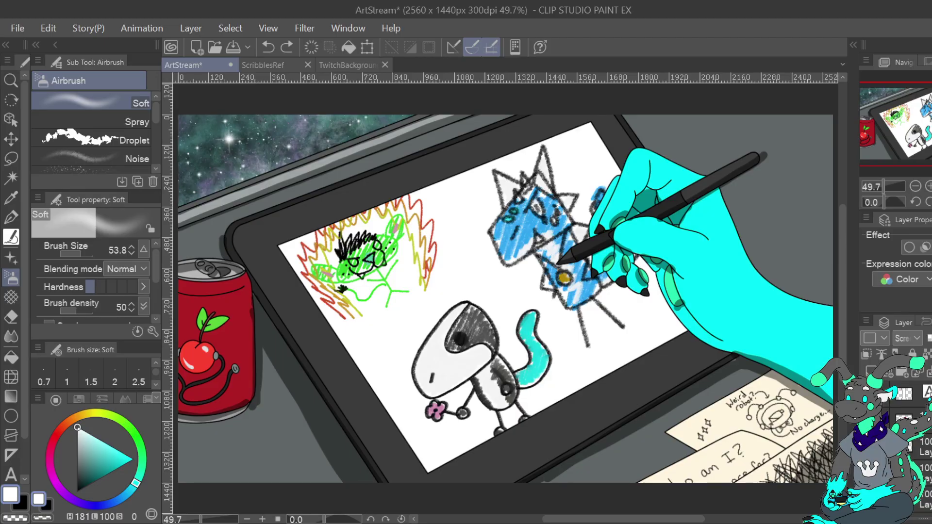
Airbrush soft grey shading down the red can's shaded side on the Multiply layer
{"action": "scroll", "coordinate": [912, 437], "scroll_direction": "down", "scroll_amount": 3}
{"action": "left_click", "coordinate": [922, 476]}
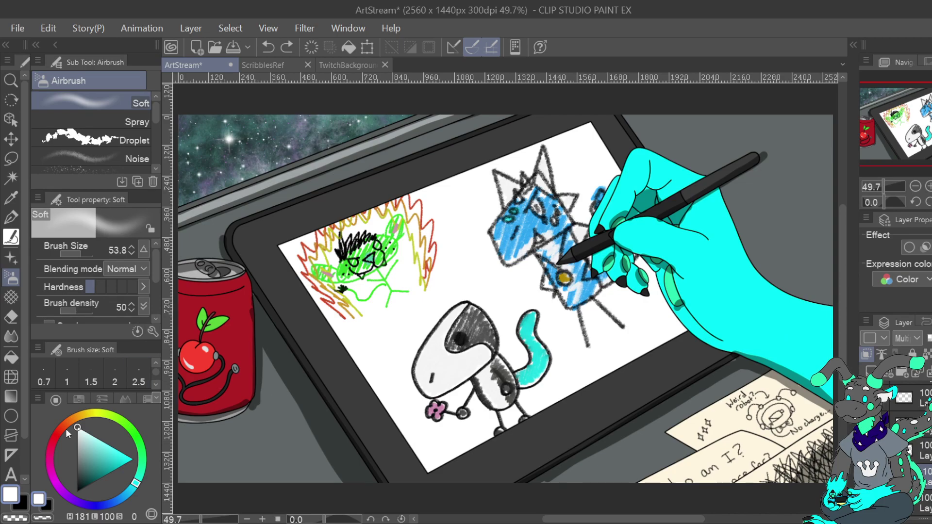
{"action": "left_click", "coordinate": [147, 398]}
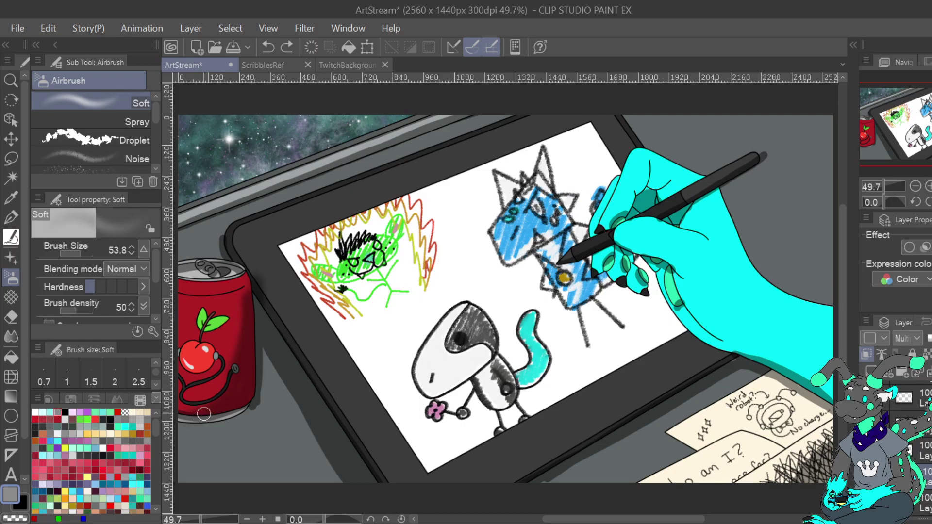
{"action": "left_click_drag", "start_coordinate": [248, 393], "coordinate": [256, 362]}
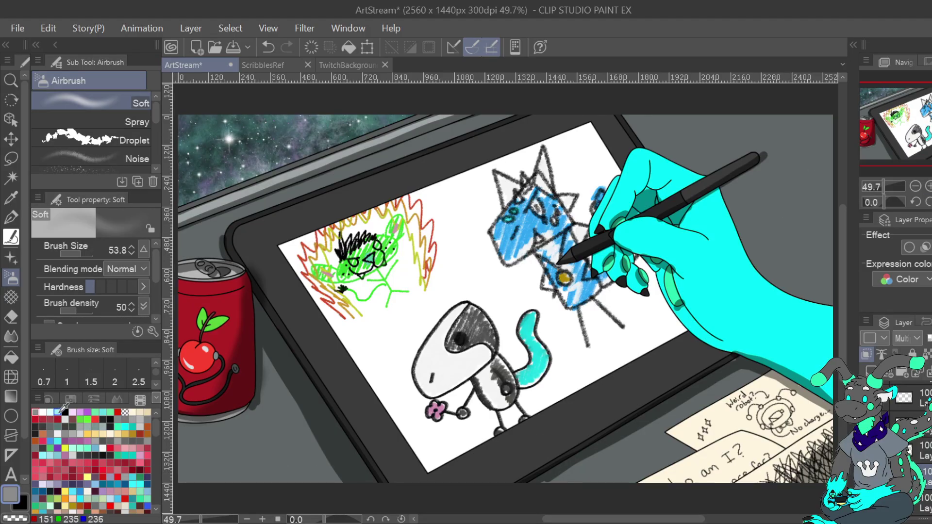
Erase the shadow spilling over the tablet's corner and bezel behind the can using the Turnip pen at size 15.3 with transparent colour
{"action": "left_click", "coordinate": [12, 217]}
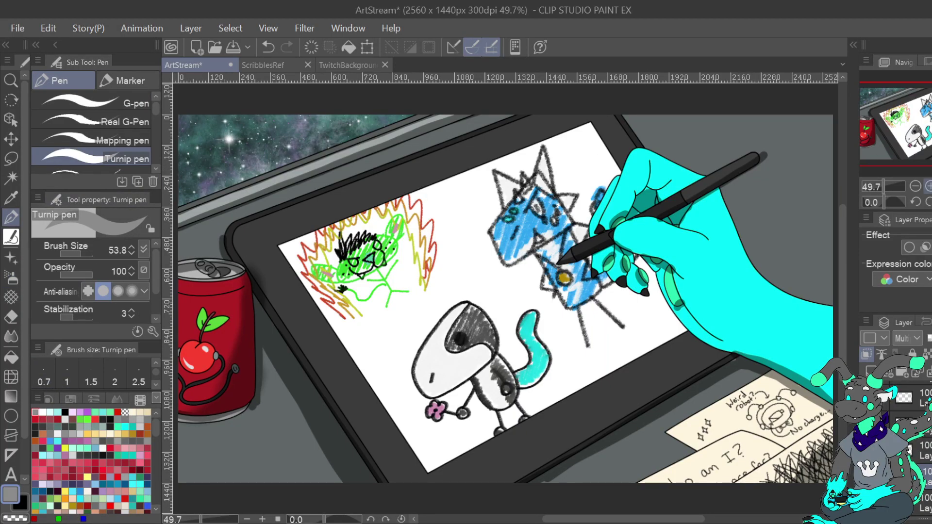
{"action": "key", "text": "ctrl+plus"}
{"action": "key", "text": "ctrl+plus"}
{"action": "key", "text": "ctrl+plus"}
{"action": "key", "text": "ctrl+plus"}
{"action": "left_click_drag", "start_coordinate": [242, 204], "coordinate": [651, 226]}
{"action": "left_click_drag", "start_coordinate": [451, 96], "coordinate": [786, 139]}
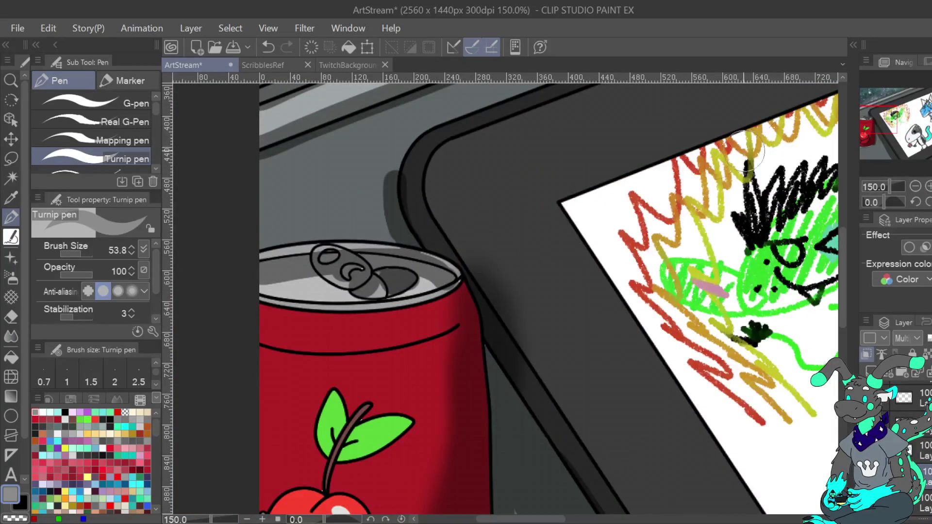
{"action": "left_click_drag", "start_coordinate": [83, 254], "coordinate": [77, 253]}
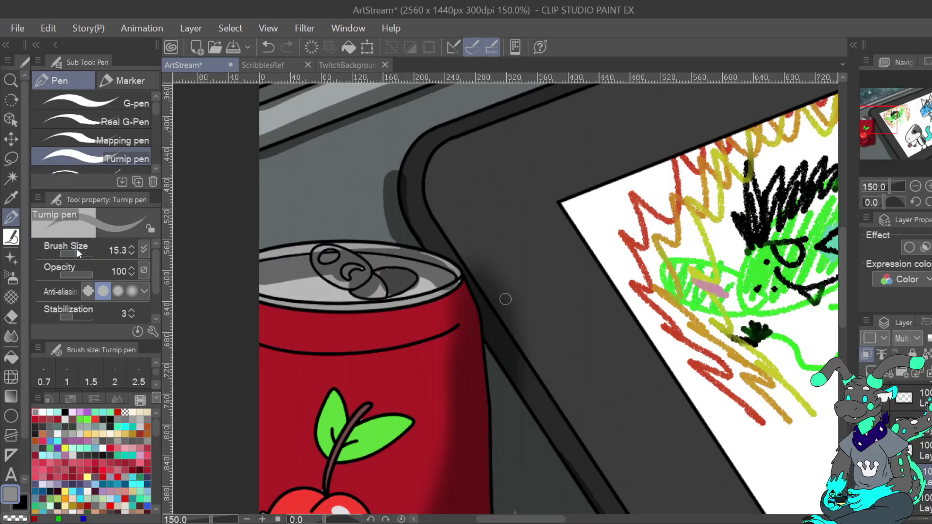
{"action": "mouse_move", "coordinate": [410, 222]}
{"action": "left_mouse_down"}
{"action": "mouse_move", "coordinate": [429, 242]}
{"action": "mouse_move", "coordinate": [410, 194]}
{"action": "left_mouse_up"}
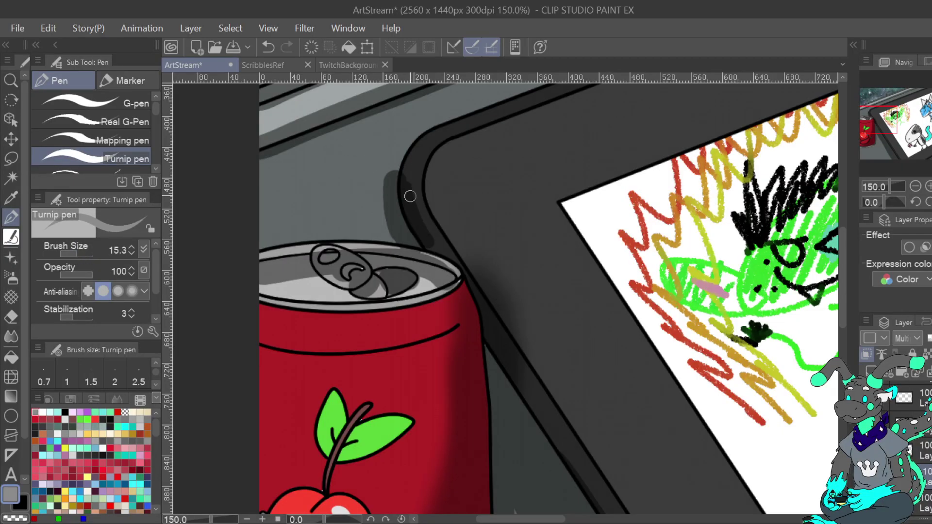
{"action": "left_click", "coordinate": [270, 48]}
{"action": "left_click", "coordinate": [21, 519]}
{"action": "mouse_move", "coordinate": [427, 237]}
{"action": "left_mouse_down"}
{"action": "mouse_move", "coordinate": [410, 171]}
{"action": "mouse_move", "coordinate": [394, 148]}
{"action": "mouse_move", "coordinate": [414, 155]}
{"action": "mouse_move", "coordinate": [386, 189]}
{"action": "mouse_move", "coordinate": [399, 244]}
{"action": "mouse_move", "coordinate": [396, 218]}
{"action": "mouse_move", "coordinate": [449, 236]}
{"action": "mouse_move", "coordinate": [526, 340]}
{"action": "mouse_move", "coordinate": [502, 276]}
{"action": "left_mouse_up"}
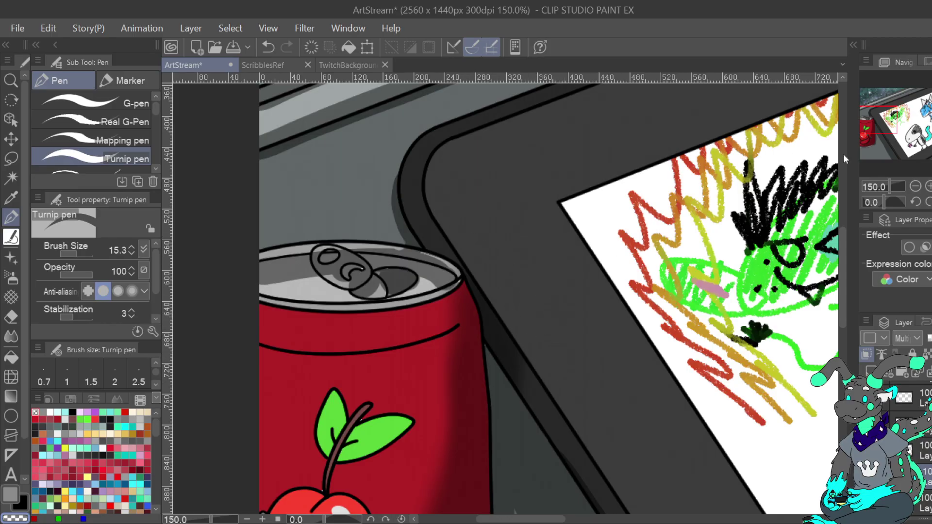
Erase the leftover shadow on the tablet's bezel beside the can's upper edge
{"action": "left_click_drag", "start_coordinate": [505, 364], "coordinate": [365, 166]}
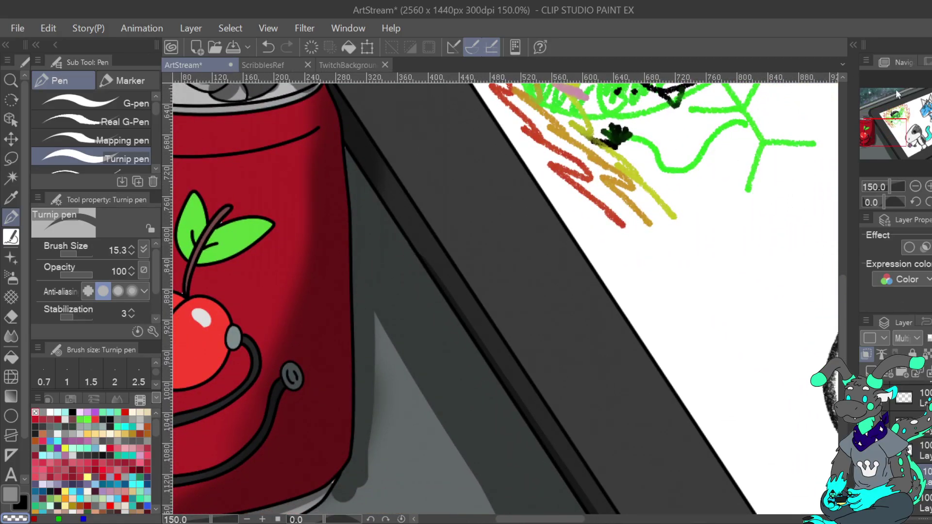
{"action": "left_click", "coordinate": [914, 186]}
{"action": "left_click", "coordinate": [914, 186]}
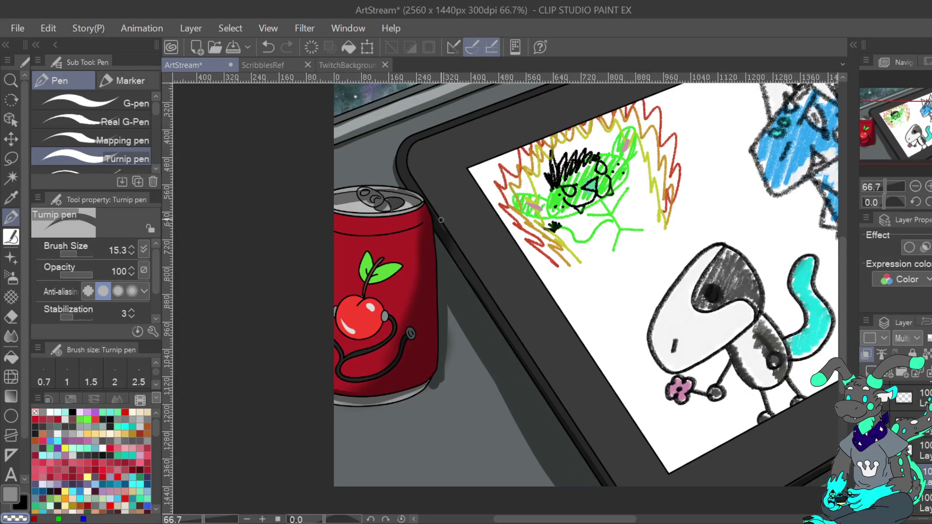
{"action": "left_click", "coordinate": [927, 187]}
{"action": "left_click", "coordinate": [928, 186]}
{"action": "left_click", "coordinate": [928, 186]}
{"action": "left_click_drag", "start_coordinate": [885, 130], "coordinate": [875, 121]}
{"action": "mouse_move", "coordinate": [439, 198]}
{"action": "left_mouse_down"}
{"action": "mouse_move", "coordinate": [509, 314]}
{"action": "mouse_move", "coordinate": [486, 291]}
{"action": "mouse_move", "coordinate": [516, 359]}
{"action": "mouse_move", "coordinate": [468, 290]}
{"action": "mouse_move", "coordinate": [456, 252]}
{"action": "left_mouse_up"}
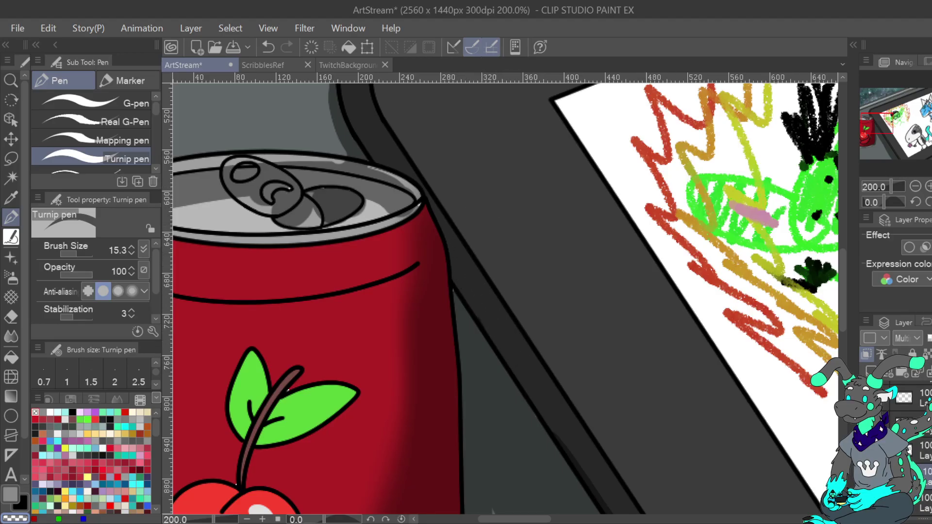
Erase the old shading from the can's lid, rim and pull tab
{"action": "left_click", "coordinate": [916, 186]}
{"action": "left_click", "coordinate": [916, 186]}
{"action": "left_click", "coordinate": [927, 185]}
{"action": "left_click", "coordinate": [927, 186]}
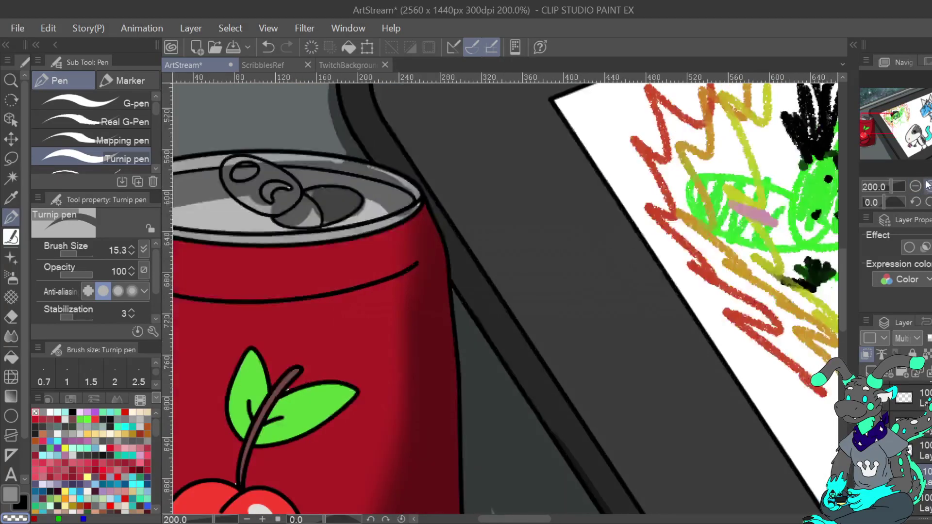
{"action": "left_click_drag", "start_coordinate": [888, 125], "coordinate": [877, 122]}
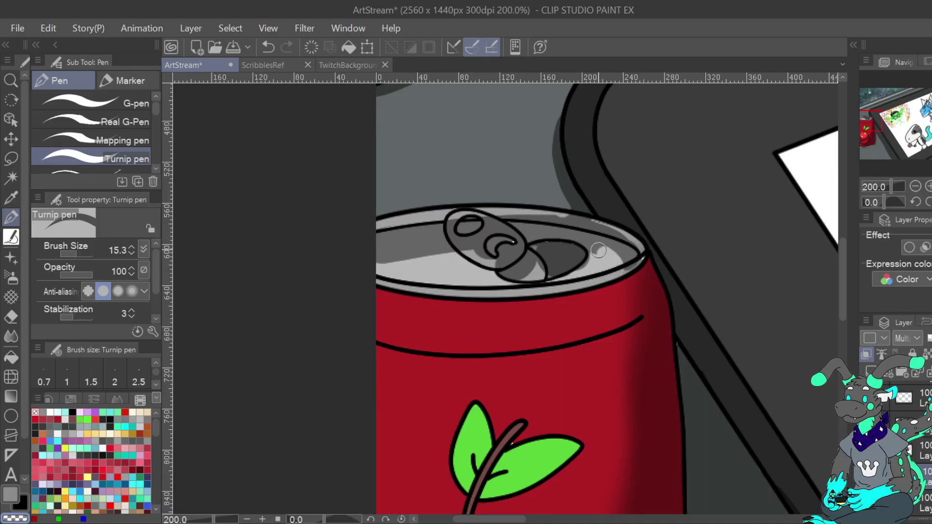
{"action": "mouse_move", "coordinate": [529, 236]}
{"action": "left_mouse_down"}
{"action": "mouse_move", "coordinate": [401, 241]}
{"action": "mouse_move", "coordinate": [354, 264]}
{"action": "left_mouse_up"}
{"action": "left_click_drag", "start_coordinate": [474, 251], "coordinate": [385, 257]}
{"action": "mouse_move", "coordinate": [509, 246]}
{"action": "left_mouse_down"}
{"action": "mouse_move", "coordinate": [455, 262]}
{"action": "mouse_move", "coordinate": [587, 265]}
{"action": "mouse_move", "coordinate": [538, 250]}
{"action": "mouse_move", "coordinate": [389, 242]}
{"action": "mouse_move", "coordinate": [477, 222]}
{"action": "mouse_move", "coordinate": [587, 225]}
{"action": "mouse_move", "coordinate": [574, 223]}
{"action": "mouse_move", "coordinate": [606, 228]}
{"action": "mouse_move", "coordinate": [588, 239]}
{"action": "mouse_move", "coordinate": [620, 248]}
{"action": "mouse_move", "coordinate": [632, 241]}
{"action": "mouse_move", "coordinate": [636, 278]}
{"action": "left_mouse_up"}
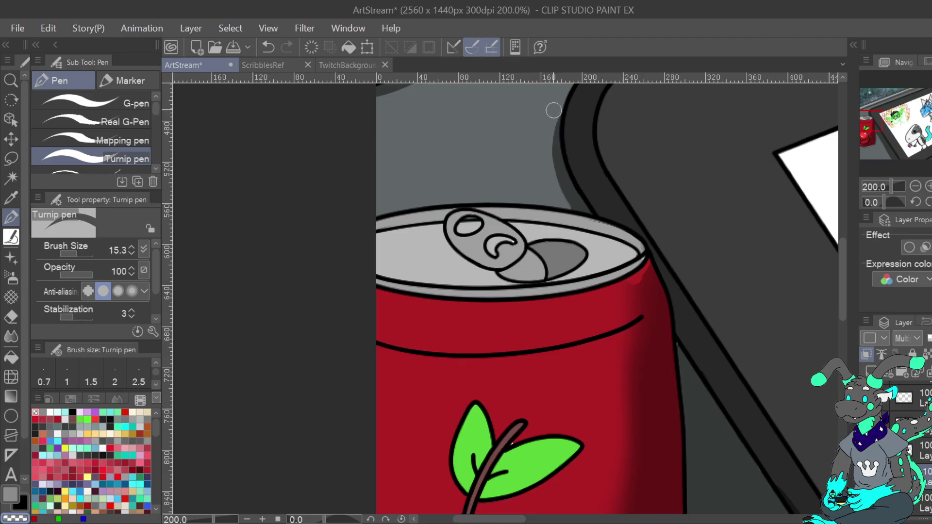
Touch up the desk shadow beside the tablet's corner, just behind the can's rim
{"action": "left_click_drag", "start_coordinate": [551, 114], "coordinate": [573, 213]}
{"action": "key", "text": "ctrl+z"}
{"action": "left_click_drag", "start_coordinate": [562, 210], "coordinate": [572, 227]}
{"action": "left_click_drag", "start_coordinate": [572, 220], "coordinate": [569, 224]}
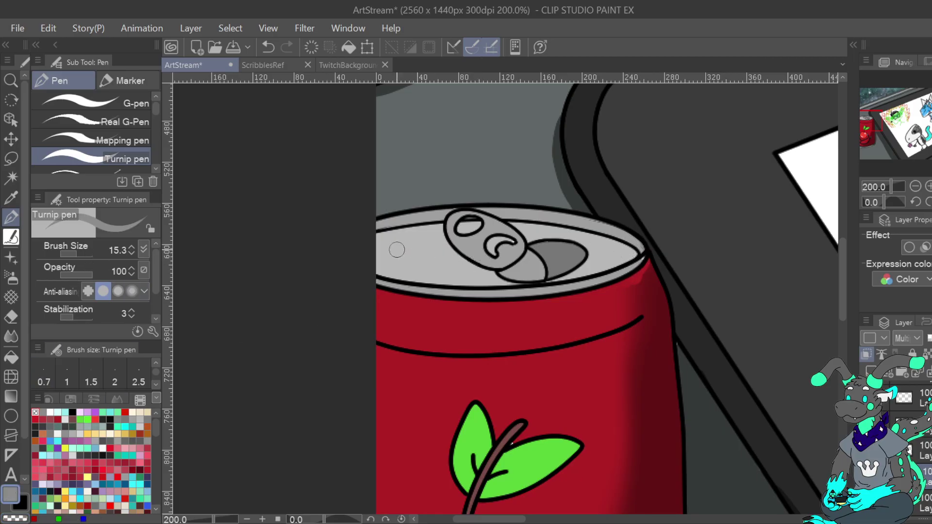
Shade the back inner edge of the can's lid in grey with the Turnip pen at size 9
{"action": "left_click", "coordinate": [133, 254]}
{"action": "left_click", "coordinate": [132, 254]}
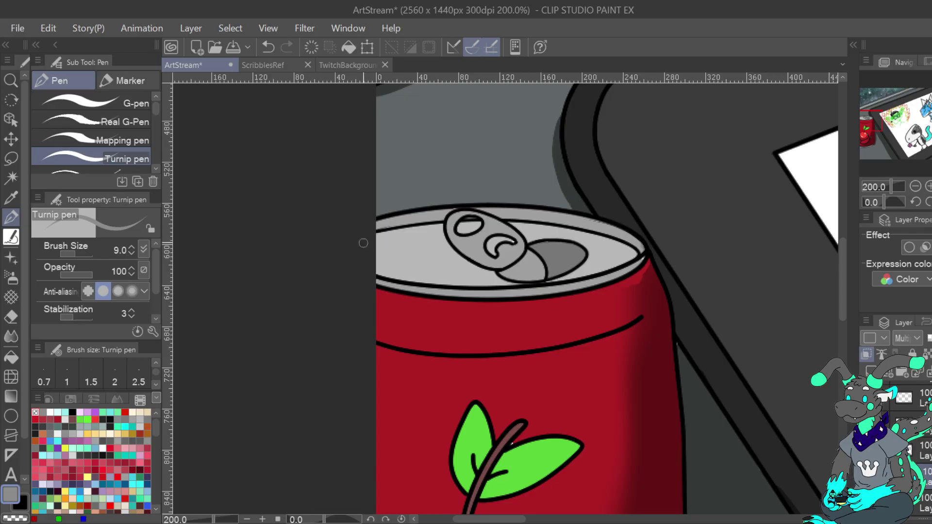
{"action": "mouse_move", "coordinate": [633, 261]}
{"action": "left_mouse_down"}
{"action": "mouse_move", "coordinate": [589, 233]}
{"action": "mouse_move", "coordinate": [534, 226]}
{"action": "mouse_move", "coordinate": [470, 225]}
{"action": "mouse_move", "coordinate": [369, 242]}
{"action": "left_mouse_up"}
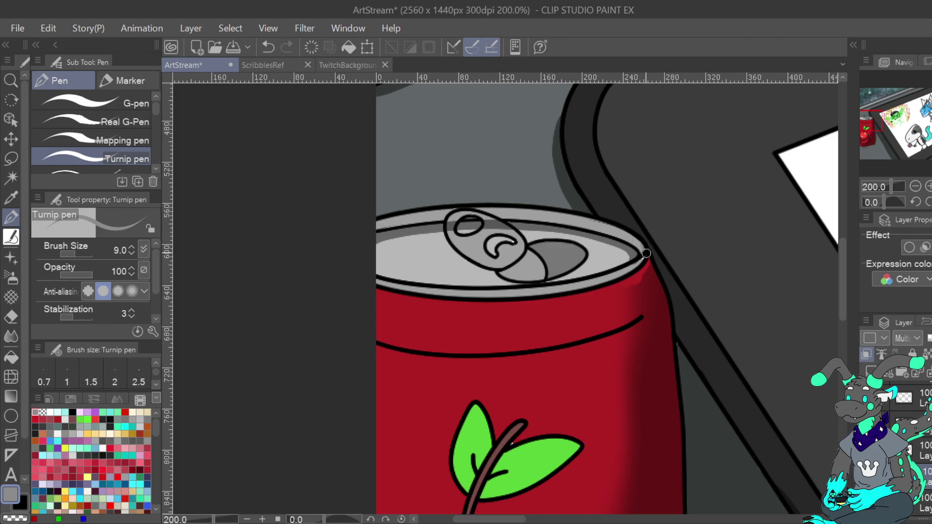
Shade the back of the can's outer rim with a thin grey stroke at brush size 6 and stabilization 100
{"action": "mouse_move", "coordinate": [643, 249]}
{"action": "left_mouse_down"}
{"action": "mouse_move", "coordinate": [594, 221]}
{"action": "mouse_move", "coordinate": [531, 214]}
{"action": "mouse_move", "coordinate": [379, 222]}
{"action": "left_mouse_up"}
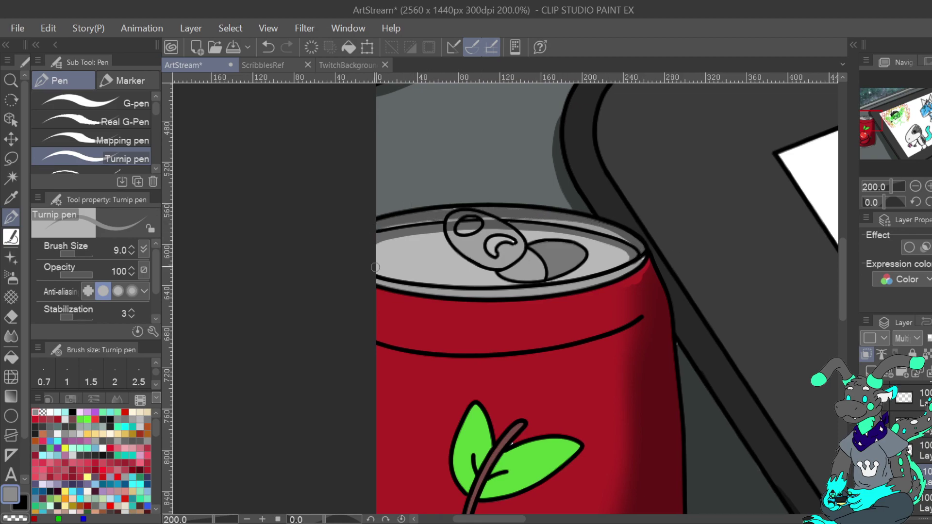
{"action": "left_click", "coordinate": [270, 48]}
{"action": "left_click", "coordinate": [132, 253]}
{"action": "left_click", "coordinate": [131, 253]}
{"action": "left_click", "coordinate": [131, 253]}
{"action": "mouse_move", "coordinate": [430, 212]}
{"action": "left_mouse_down"}
{"action": "mouse_move", "coordinate": [522, 208]}
{"action": "mouse_move", "coordinate": [635, 236]}
{"action": "left_mouse_up"}
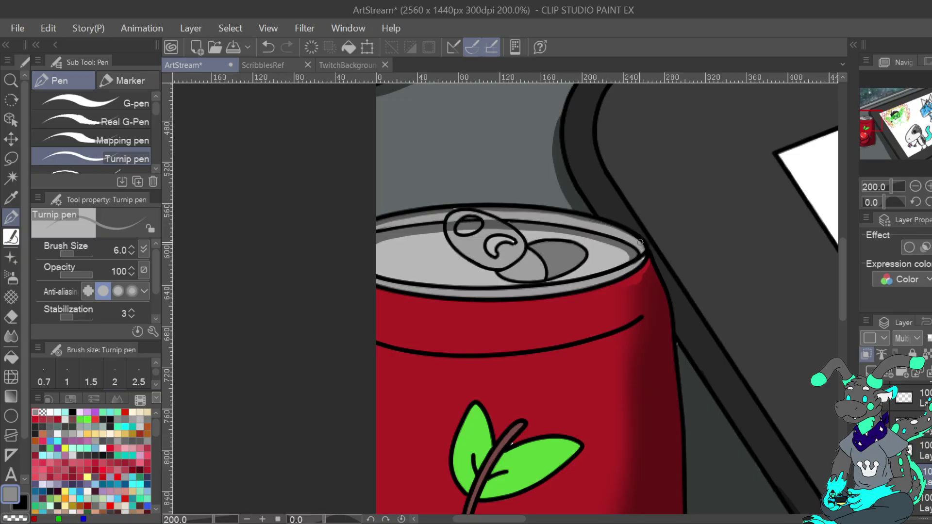
{"action": "key", "text": "ctrl+z"}
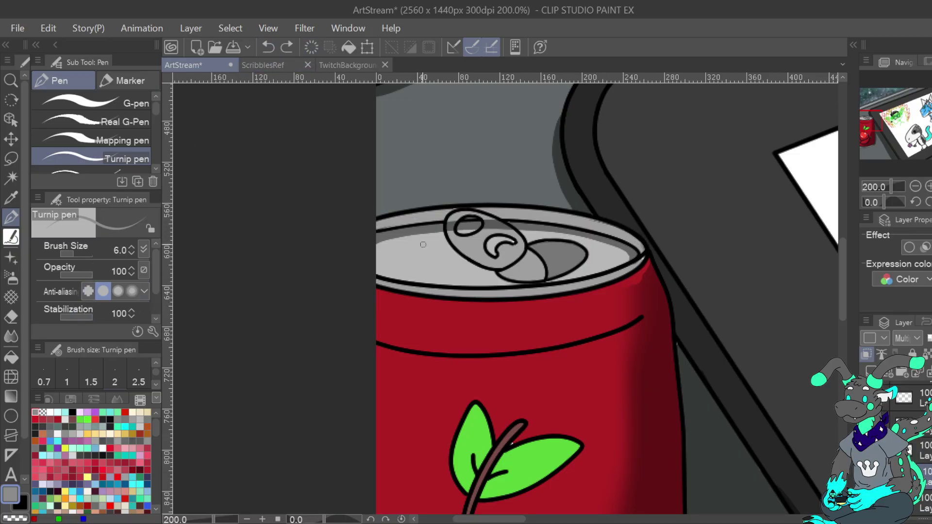
{"action": "mouse_move", "coordinate": [377, 221]}
{"action": "left_mouse_down"}
{"action": "mouse_move", "coordinate": [445, 210]}
{"action": "mouse_move", "coordinate": [544, 213]}
{"action": "mouse_move", "coordinate": [647, 253]}
{"action": "left_mouse_up"}
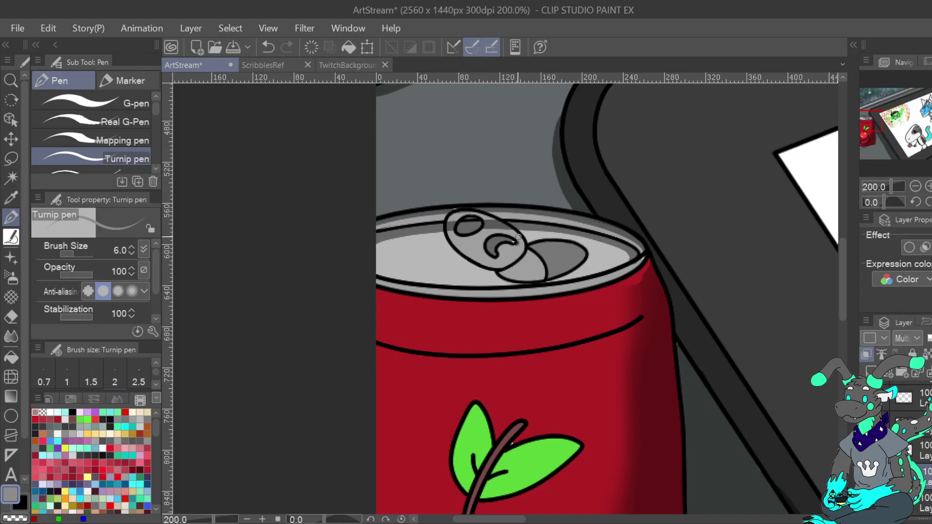
Trim the shading inside the pull tab's holes and fill the can's opening with grey shade at brush size 15.3
{"action": "key", "text": "c"}
{"action": "mouse_move", "coordinate": [452, 228]}
{"action": "left_mouse_down"}
{"action": "mouse_move", "coordinate": [455, 218]}
{"action": "mouse_move", "coordinate": [483, 231]}
{"action": "left_mouse_up"}
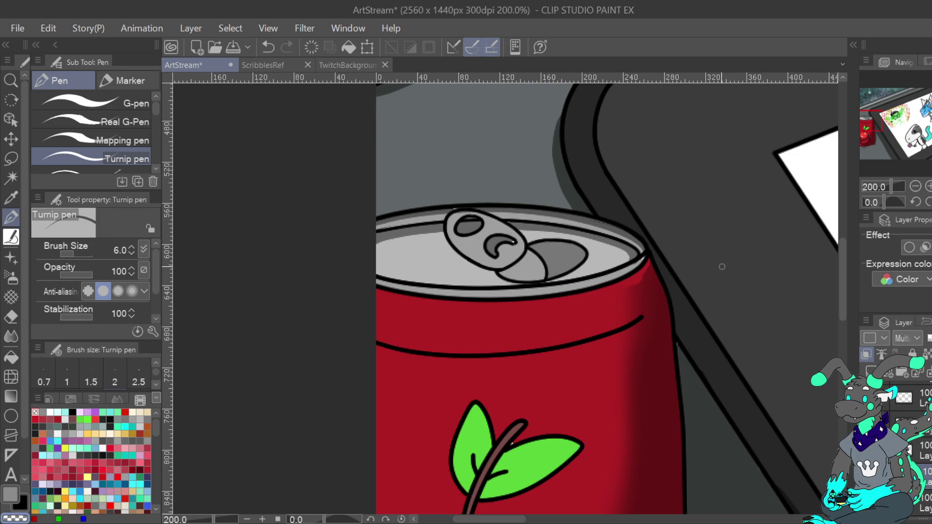
{"action": "left_click", "coordinate": [11, 495]}
{"action": "left_click_drag", "start_coordinate": [73, 253], "coordinate": [77, 252]}
{"action": "mouse_move", "coordinate": [503, 268]}
{"action": "left_mouse_down"}
{"action": "mouse_move", "coordinate": [560, 269]}
{"action": "mouse_move", "coordinate": [577, 247]}
{"action": "mouse_move", "coordinate": [536, 249]}
{"action": "mouse_move", "coordinate": [517, 265]}
{"action": "mouse_move", "coordinate": [570, 258]}
{"action": "mouse_move", "coordinate": [564, 248]}
{"action": "mouse_move", "coordinate": [542, 253]}
{"action": "mouse_move", "coordinate": [576, 240]}
{"action": "left_mouse_up"}
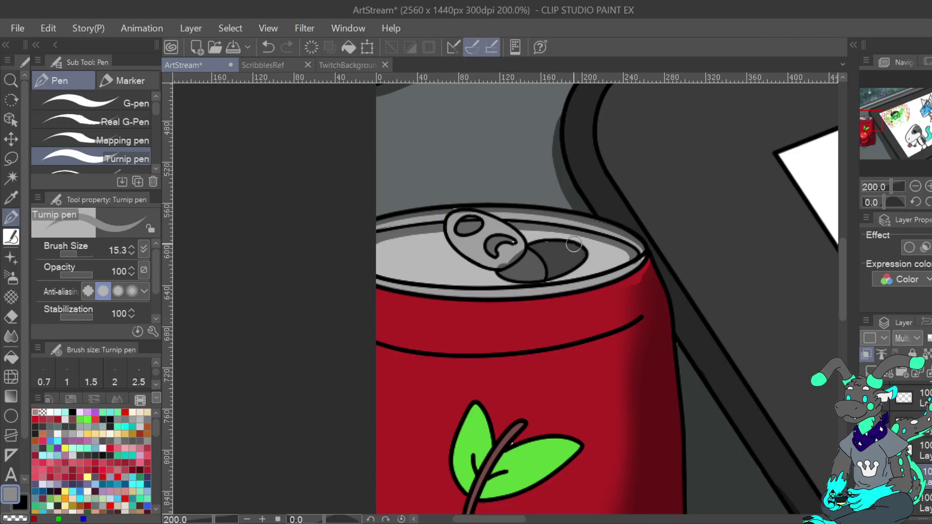
Erase the shade spilling onto the pull tab's edge using transparent colour at brush size 11
{"action": "left_click", "coordinate": [15, 518]}
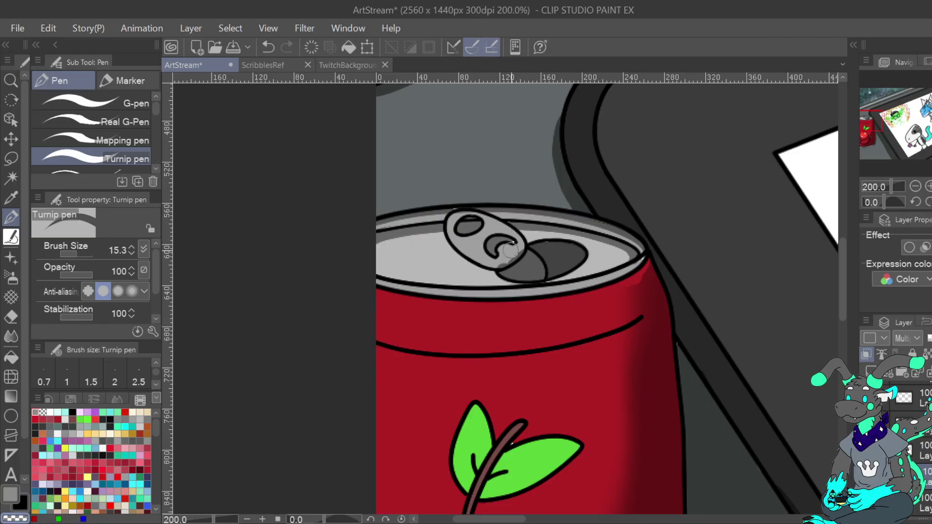
{"action": "left_click", "coordinate": [131, 253]}
{"action": "left_click", "coordinate": [131, 253]}
{"action": "left_click", "coordinate": [131, 252]}
{"action": "left_click", "coordinate": [131, 253]}
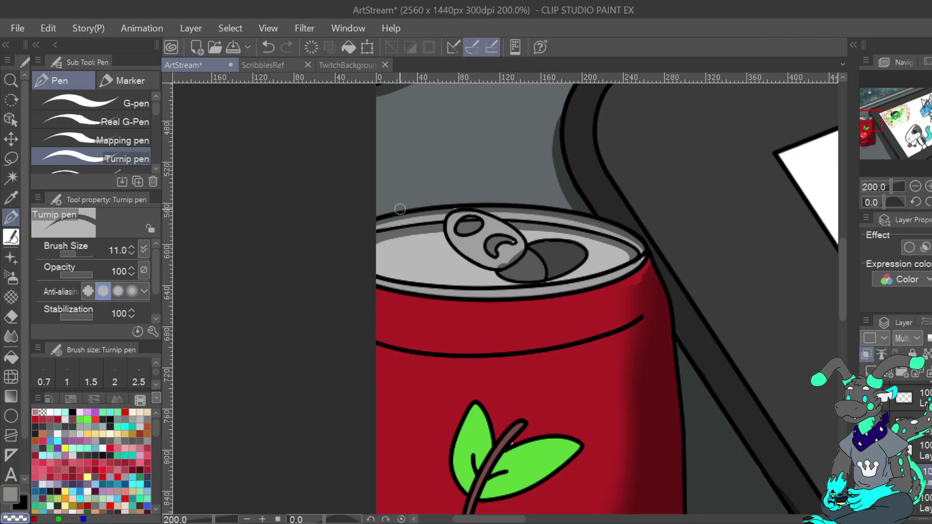
{"action": "left_click_drag", "start_coordinate": [501, 264], "coordinate": [525, 244]}
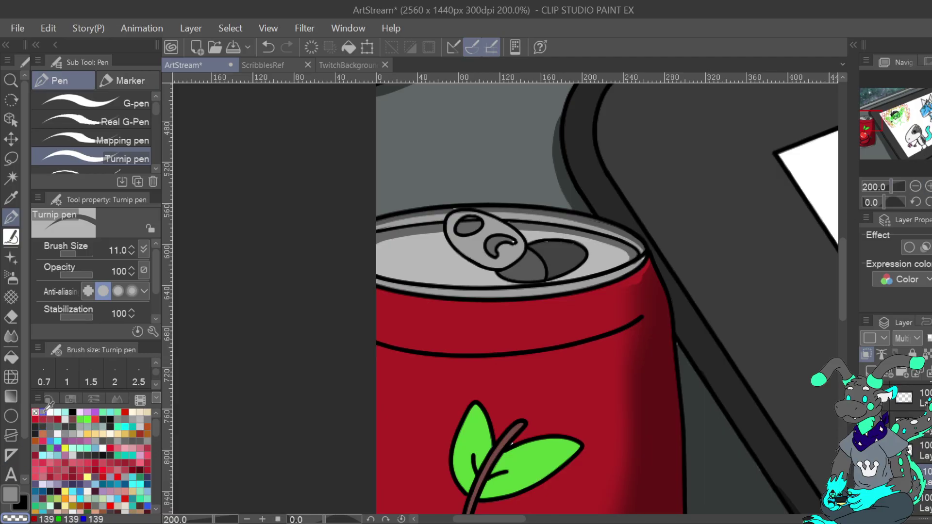
Darken the can's shaded shoulder below the rim with the Soft airbrush at size 53.8
{"action": "left_click", "coordinate": [11, 276]}
{"action": "mouse_move", "coordinate": [640, 287]}
{"action": "left_mouse_down"}
{"action": "mouse_move", "coordinate": [658, 296]}
{"action": "mouse_move", "coordinate": [657, 310]}
{"action": "mouse_move", "coordinate": [658, 283]}
{"action": "mouse_move", "coordinate": [651, 294]}
{"action": "mouse_move", "coordinate": [670, 271]}
{"action": "mouse_move", "coordinate": [657, 302]}
{"action": "mouse_move", "coordinate": [669, 271]}
{"action": "mouse_move", "coordinate": [659, 300]}
{"action": "mouse_move", "coordinate": [657, 290]}
{"action": "mouse_move", "coordinate": [651, 356]}
{"action": "mouse_move", "coordinate": [676, 308]}
{"action": "left_mouse_up"}
{"action": "left_click", "coordinate": [915, 187]}
{"action": "left_click", "coordinate": [915, 186]}
{"action": "left_click", "coordinate": [915, 186]}
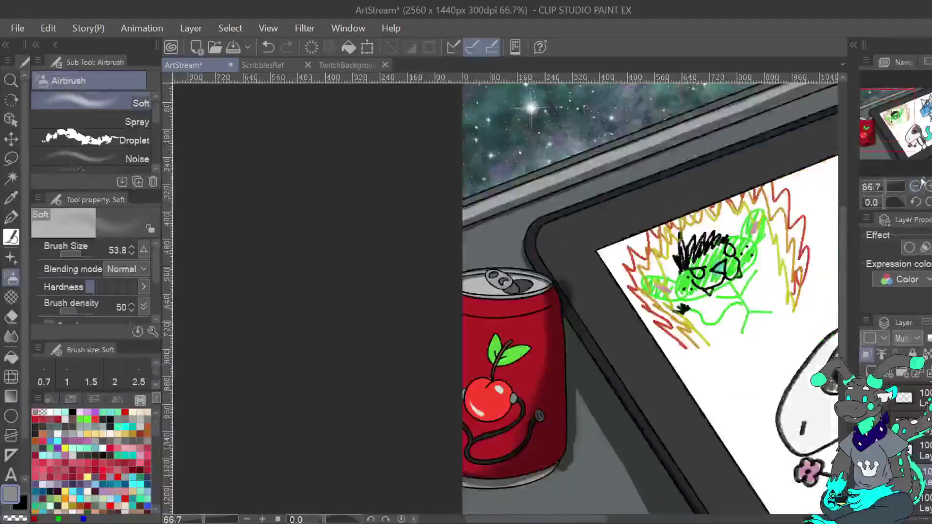
{"action": "left_click", "coordinate": [928, 187]}
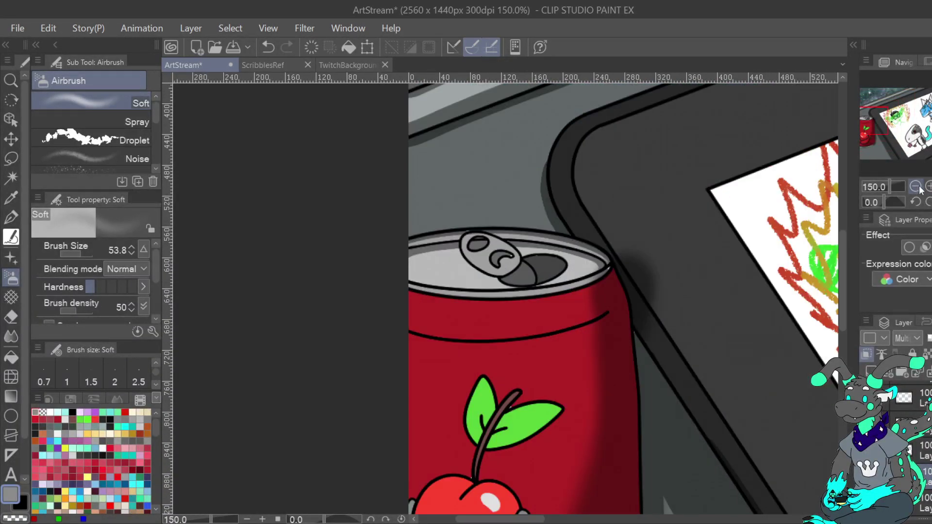
{"action": "left_click", "coordinate": [914, 186]}
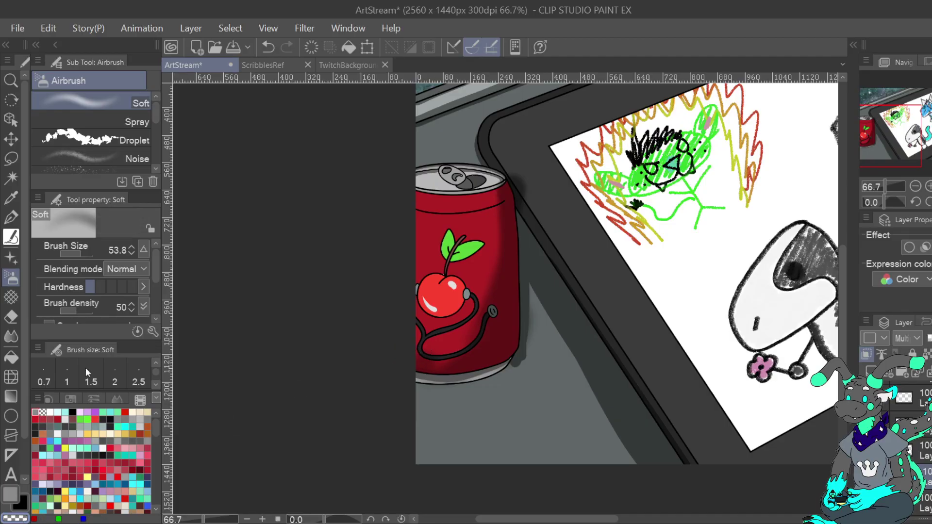
Erase excess airbrush shading along the can's lower part and airbrush its soft grey shadow onto the tablet beside the rim
{"action": "left_click", "coordinate": [262, 43]}
{"action": "left_click_drag", "start_coordinate": [422, 364], "coordinate": [443, 356]}
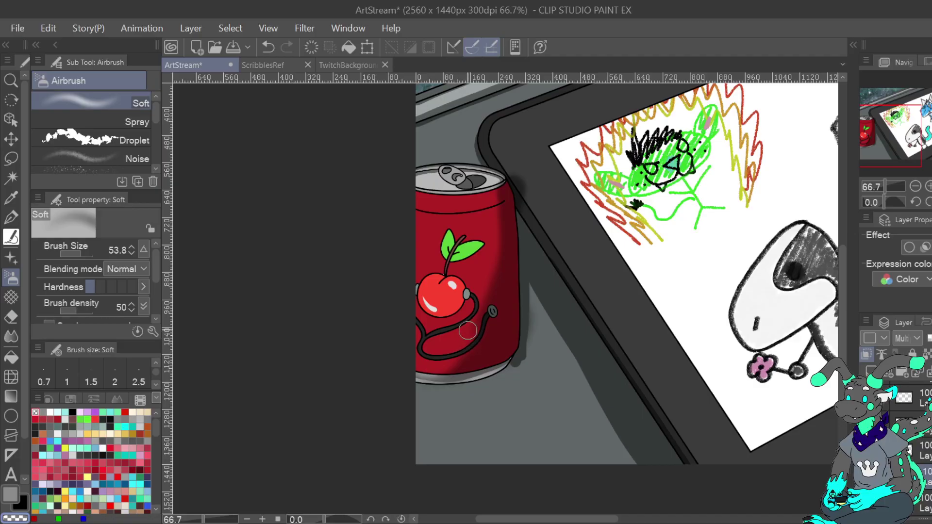
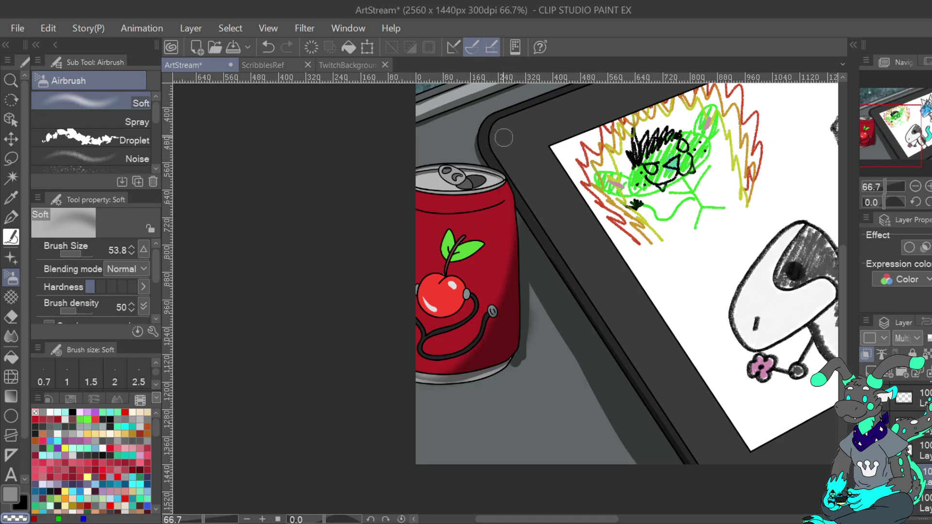
{"action": "key", "text": "x"}
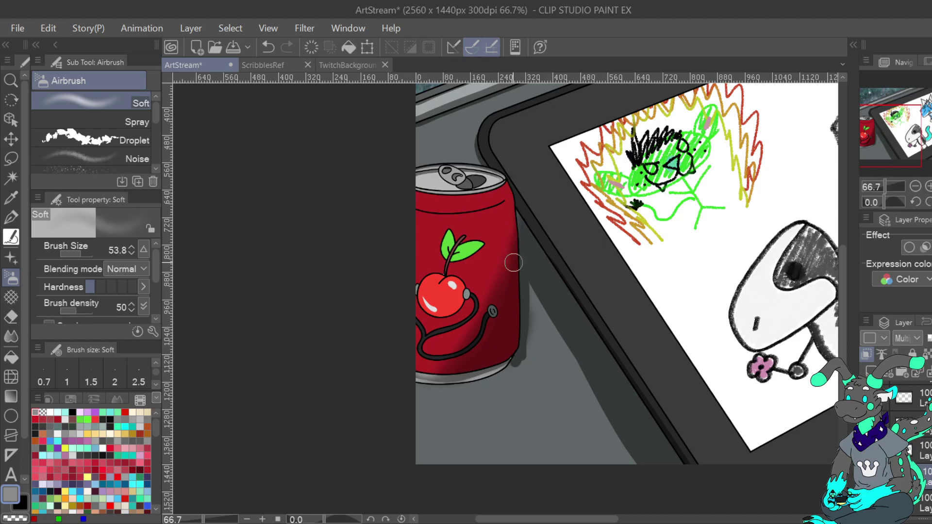
{"action": "mouse_move", "coordinate": [525, 200]}
{"action": "left_mouse_down"}
{"action": "mouse_move", "coordinate": [516, 227]}
{"action": "mouse_move", "coordinate": [530, 171]}
{"action": "left_mouse_up"}
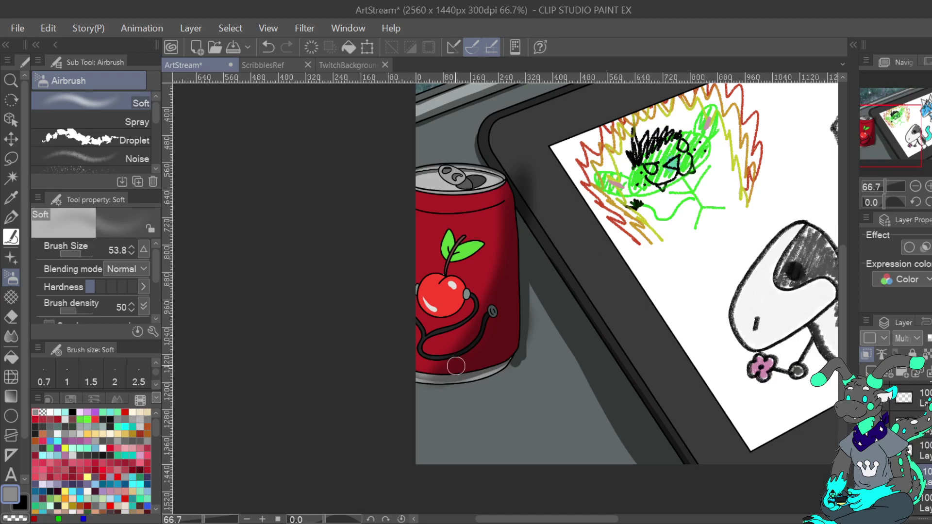
Erase the soft airbrushed shadow on the tablet beside the can's rim using the Turnip pen in transparent colour at brush size 28.7
{"action": "left_click", "coordinate": [928, 186]}
{"action": "left_click", "coordinate": [928, 186]}
{"action": "left_click_drag", "start_coordinate": [875, 136], "coordinate": [874, 122]}
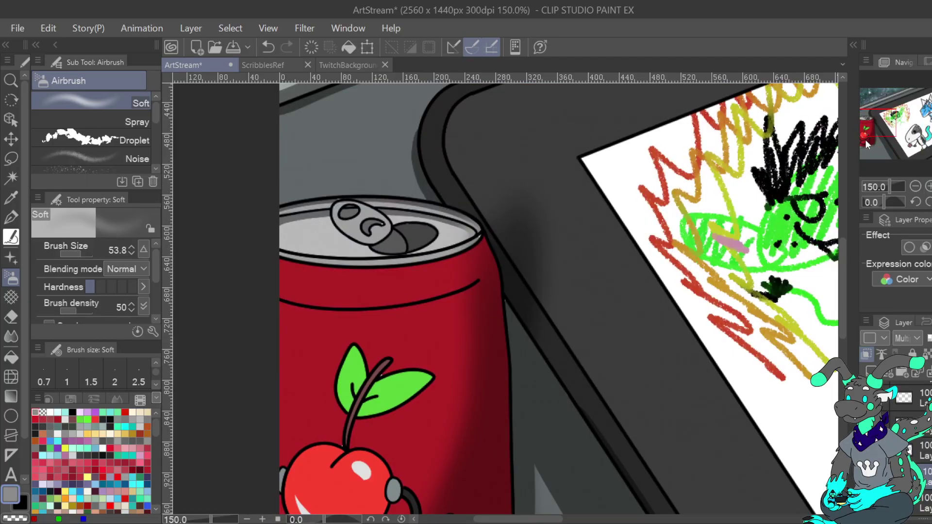
{"action": "left_click", "coordinate": [18, 215]}
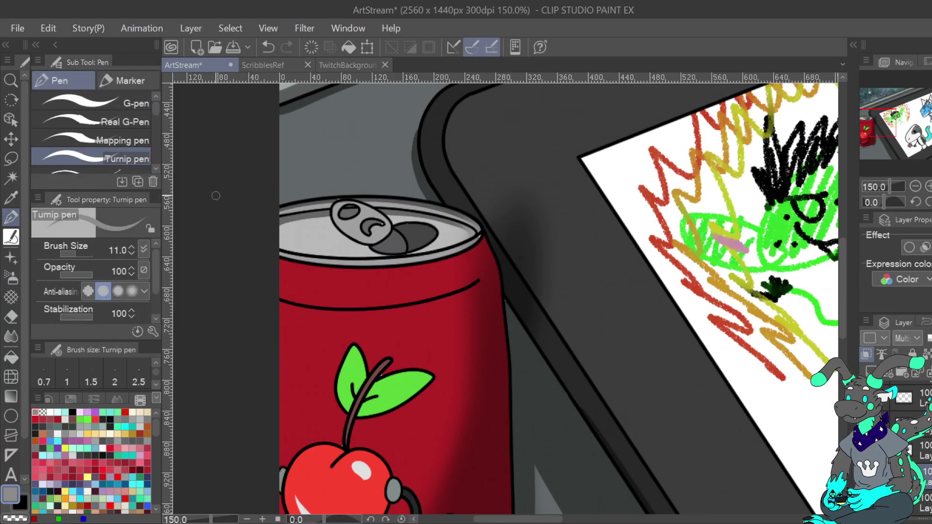
{"action": "left_click", "coordinate": [131, 253]}
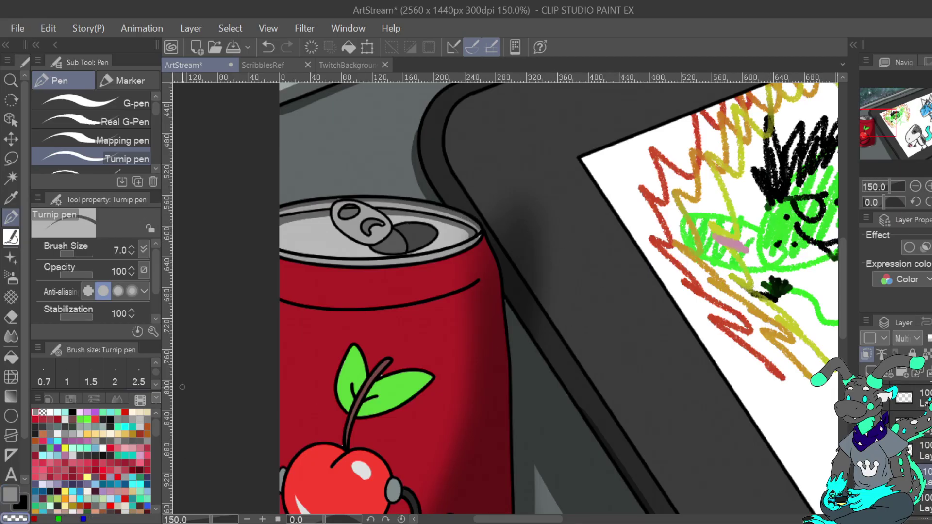
{"action": "left_click_drag", "start_coordinate": [496, 233], "coordinate": [505, 239]}
{"action": "left_click_drag", "start_coordinate": [86, 254], "coordinate": [79, 251]}
{"action": "mouse_move", "coordinate": [494, 225]}
{"action": "left_mouse_down"}
{"action": "mouse_move", "coordinate": [524, 304]}
{"action": "mouse_move", "coordinate": [565, 361]}
{"action": "left_mouse_up"}
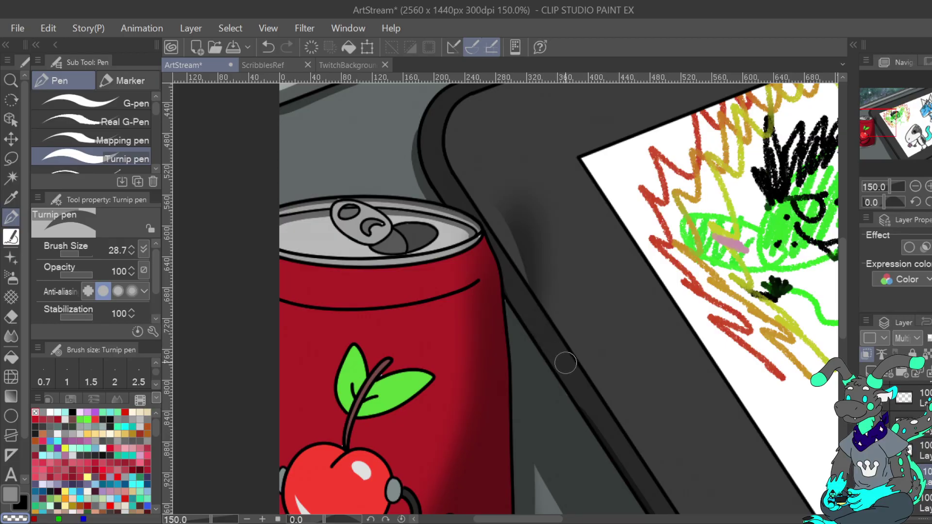
{"action": "mouse_move", "coordinate": [504, 174]}
{"action": "left_mouse_down"}
{"action": "mouse_move", "coordinate": [552, 323]}
{"action": "mouse_move", "coordinate": [519, 176]}
{"action": "mouse_move", "coordinate": [574, 331]}
{"action": "left_mouse_up"}
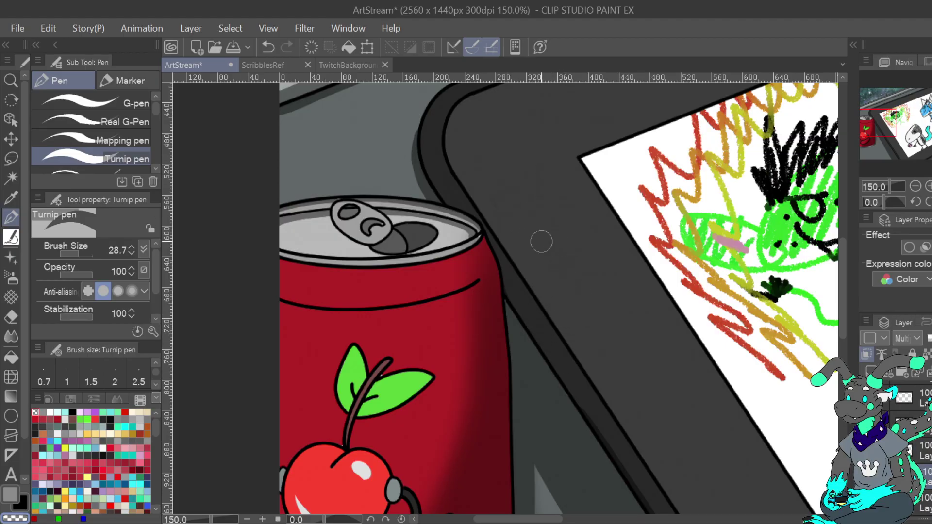
Erase the airbrush shading from the can's silver base and the desk beside the can using transparent colour at brush size 28.7
{"action": "left_click_drag", "start_coordinate": [888, 124], "coordinate": [880, 142]}
{"action": "mouse_move", "coordinate": [492, 345]}
{"action": "left_mouse_down"}
{"action": "mouse_move", "coordinate": [597, 343]}
{"action": "mouse_move", "coordinate": [665, 322]}
{"action": "left_mouse_up"}
{"action": "mouse_move", "coordinate": [482, 342]}
{"action": "left_mouse_down"}
{"action": "mouse_move", "coordinate": [639, 331]}
{"action": "mouse_move", "coordinate": [710, 296]}
{"action": "left_mouse_up"}
{"action": "key", "text": "ctrl+z"}
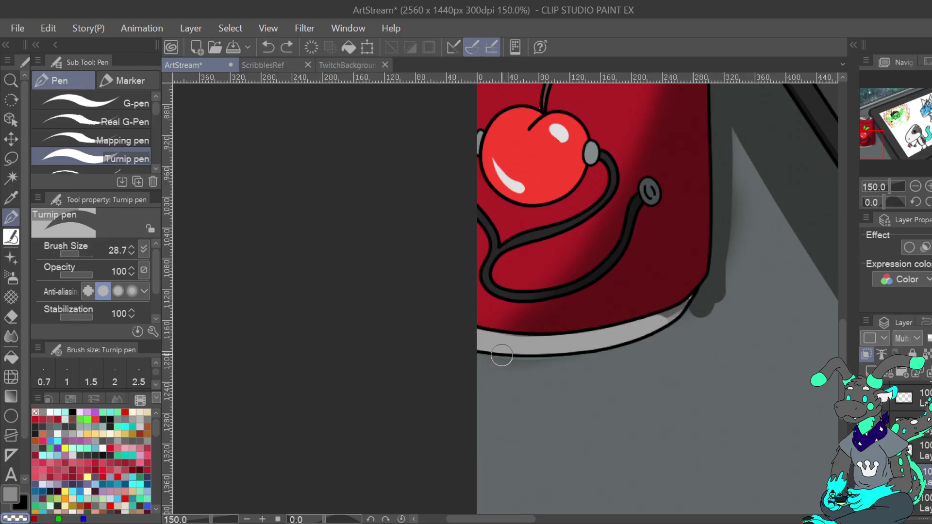
{"action": "mouse_move", "coordinate": [689, 315]}
{"action": "left_mouse_down"}
{"action": "mouse_move", "coordinate": [707, 301]}
{"action": "mouse_move", "coordinate": [673, 320]}
{"action": "mouse_move", "coordinate": [725, 287]}
{"action": "left_mouse_up"}
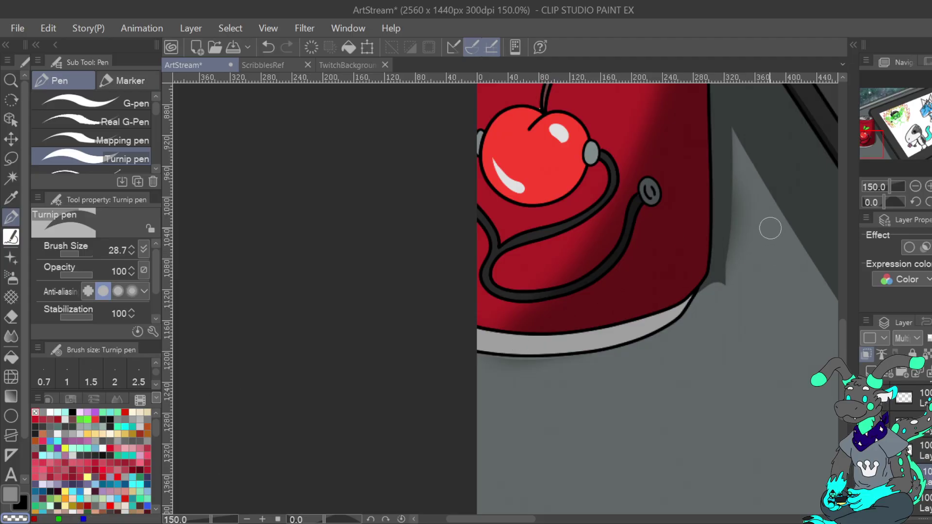
{"action": "left_click_drag", "start_coordinate": [741, 197], "coordinate": [726, 284]}
{"action": "mouse_move", "coordinate": [734, 128]}
{"action": "left_mouse_down"}
{"action": "mouse_move", "coordinate": [767, 215]}
{"action": "mouse_move", "coordinate": [740, 135]}
{"action": "mouse_move", "coordinate": [736, 242]}
{"action": "mouse_move", "coordinate": [720, 298]}
{"action": "mouse_move", "coordinate": [696, 304]}
{"action": "mouse_move", "coordinate": [723, 264]}
{"action": "mouse_move", "coordinate": [723, 99]}
{"action": "left_mouse_up"}
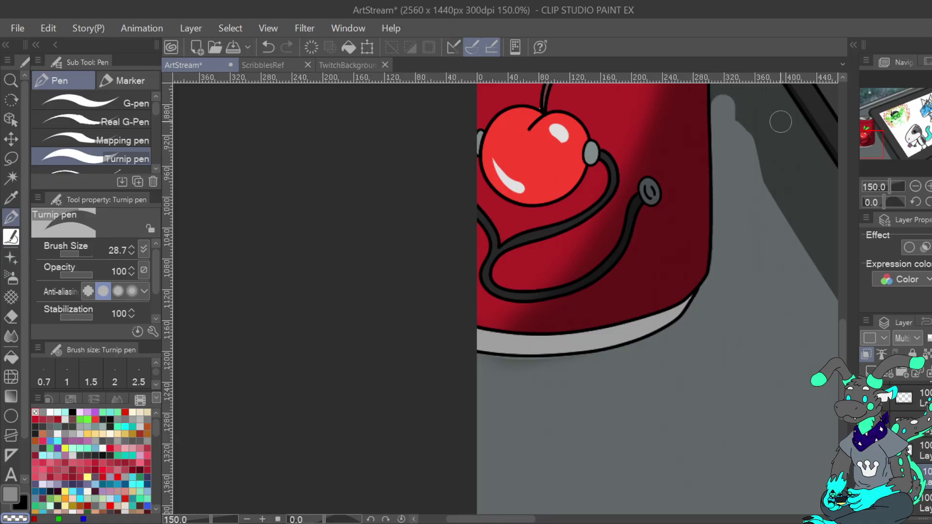
Shade the upper edge of the can's silver base in grey at brush size 8.2
{"action": "mouse_move", "coordinate": [880, 141]}
{"action": "left_mouse_down"}
{"action": "mouse_move", "coordinate": [892, 129]}
{"action": "mouse_move", "coordinate": [883, 146]}
{"action": "left_mouse_up"}
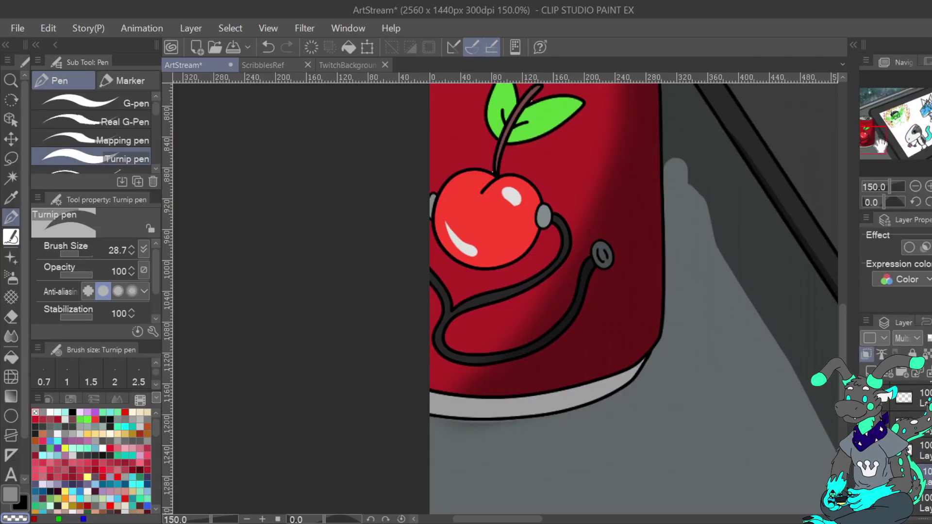
{"action": "left_click", "coordinate": [43, 413]}
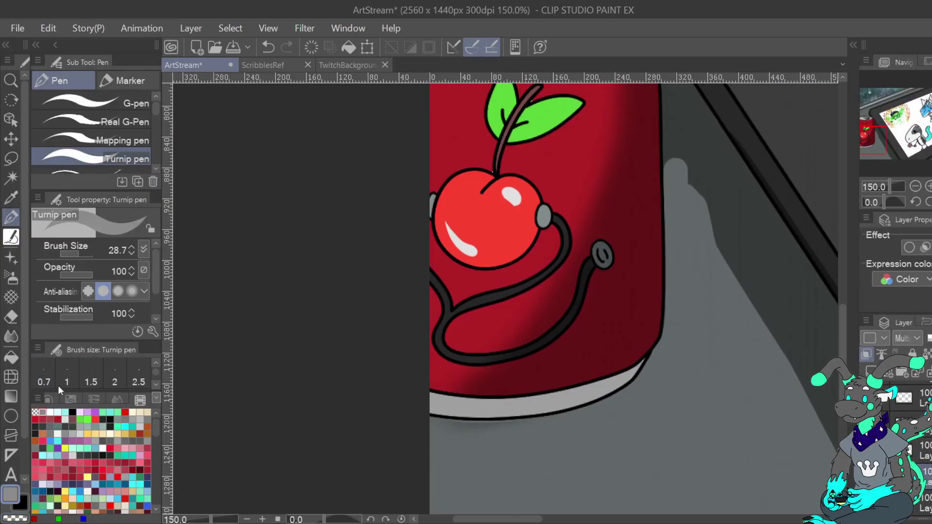
{"action": "left_click_drag", "start_coordinate": [75, 253], "coordinate": [74, 252]}
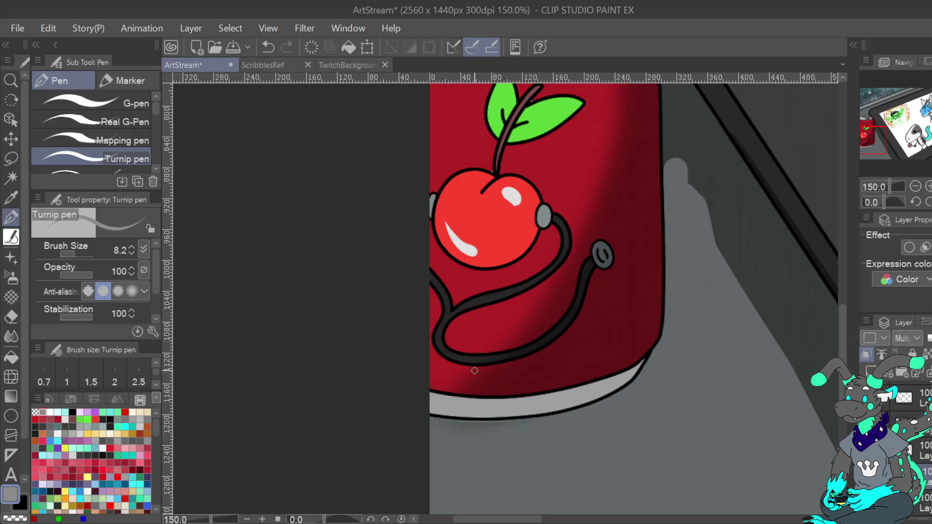
{"action": "mouse_move", "coordinate": [436, 396]}
{"action": "left_mouse_down"}
{"action": "mouse_move", "coordinate": [499, 401]}
{"action": "mouse_move", "coordinate": [573, 391]}
{"action": "mouse_move", "coordinate": [643, 366]}
{"action": "mouse_move", "coordinate": [648, 354]}
{"action": "left_mouse_up"}
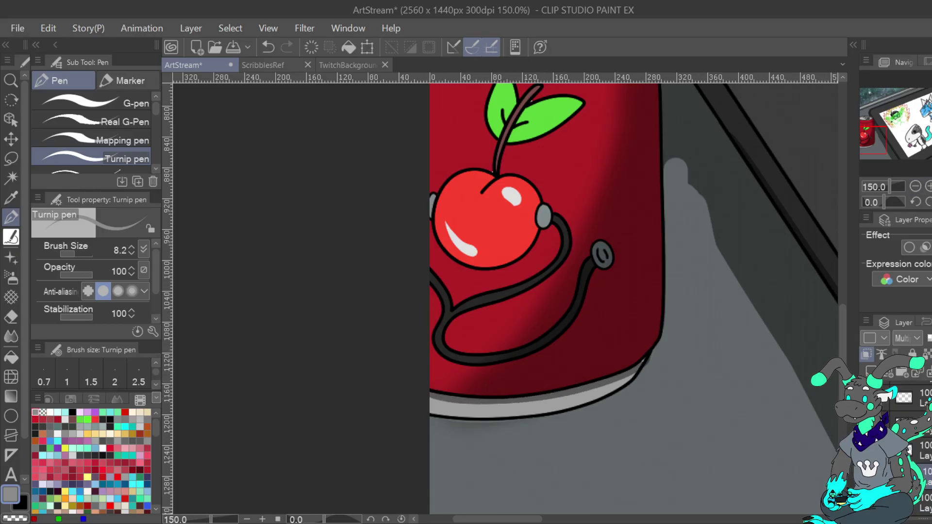
Paint a narrow grey shadow on the desk along the can's side at brush size 8.2 and trim it with transparent colour
{"action": "mouse_move", "coordinate": [880, 141]}
{"action": "left_mouse_down"}
{"action": "mouse_move", "coordinate": [894, 122]}
{"action": "mouse_move", "coordinate": [901, 136]}
{"action": "mouse_move", "coordinate": [848, 156]}
{"action": "left_mouse_up"}
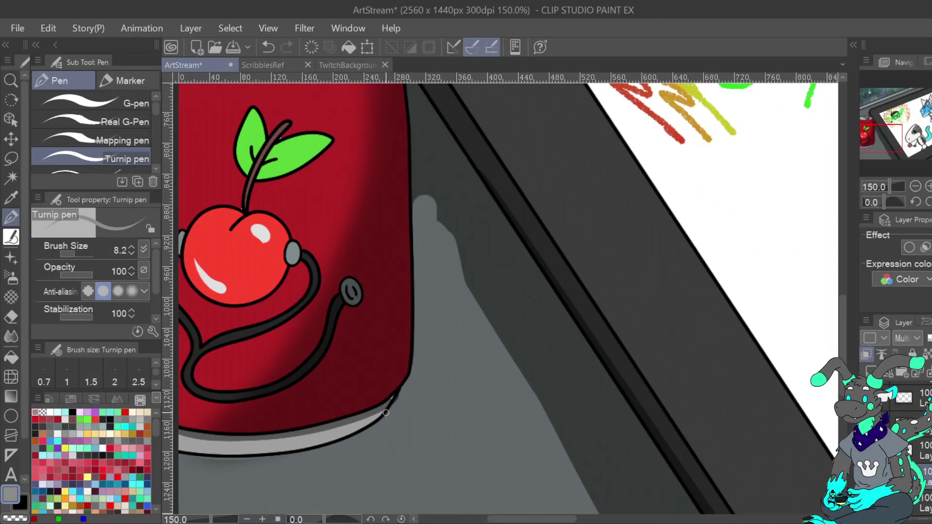
{"action": "mouse_move", "coordinate": [399, 400]}
{"action": "left_mouse_down"}
{"action": "mouse_move", "coordinate": [417, 359]}
{"action": "mouse_move", "coordinate": [413, 168]}
{"action": "left_mouse_up"}
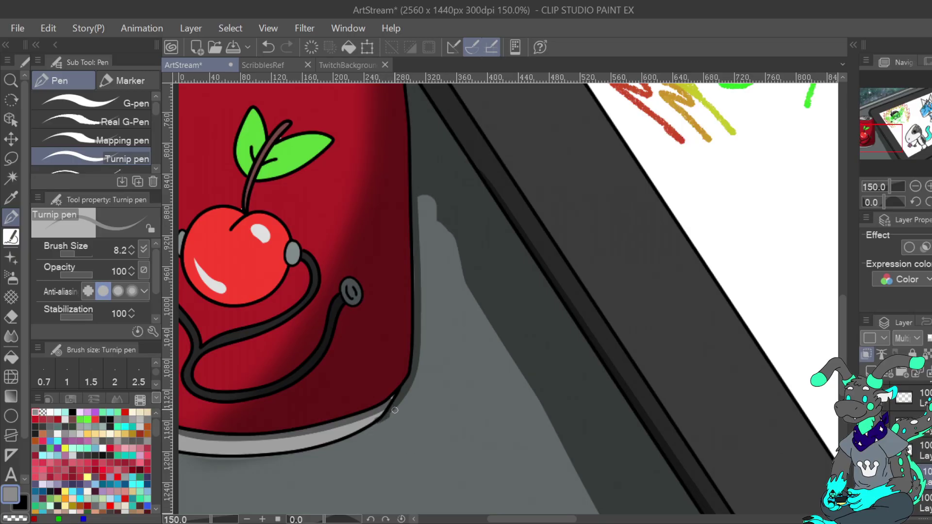
{"action": "mouse_move", "coordinate": [411, 389]}
{"action": "left_mouse_down"}
{"action": "mouse_move", "coordinate": [427, 339]}
{"action": "mouse_move", "coordinate": [420, 160]}
{"action": "left_mouse_up"}
{"action": "left_click_drag", "start_coordinate": [421, 197], "coordinate": [422, 316]}
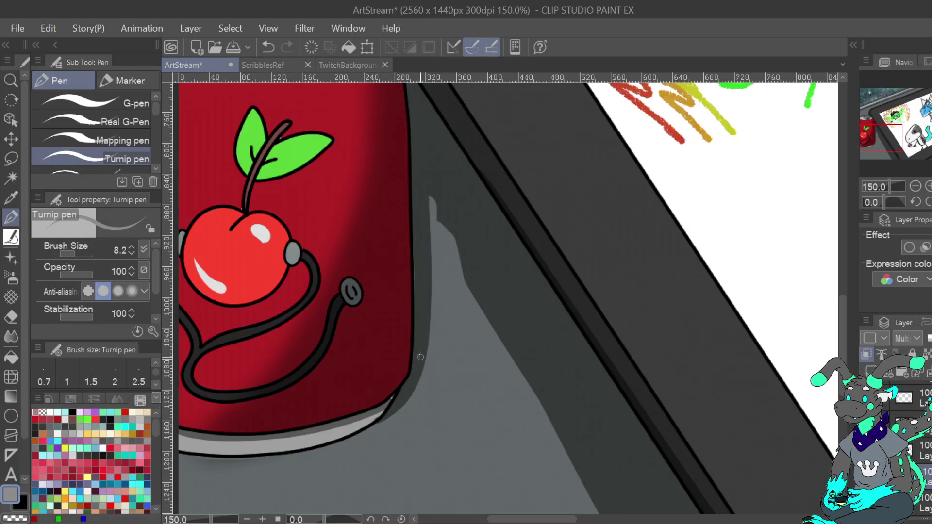
{"action": "left_click", "coordinate": [15, 518]}
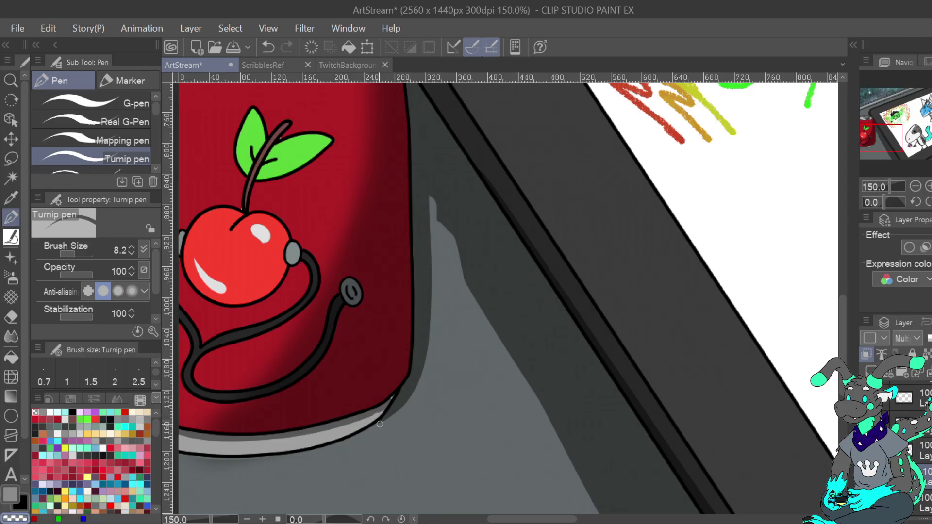
{"action": "left_click_drag", "start_coordinate": [424, 368], "coordinate": [421, 136]}
Try to cover the pointed lit gap between the can's and tablet's desk shadows with grey at brush size 17
{"action": "left_click", "coordinate": [915, 186]}
{"action": "left_click", "coordinate": [915, 186]}
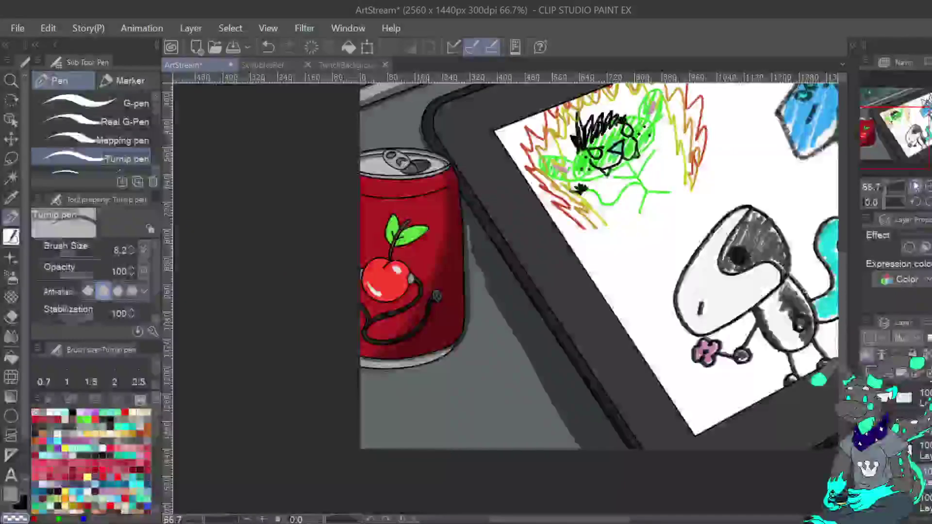
{"action": "key", "text": "ctrl+plus"}
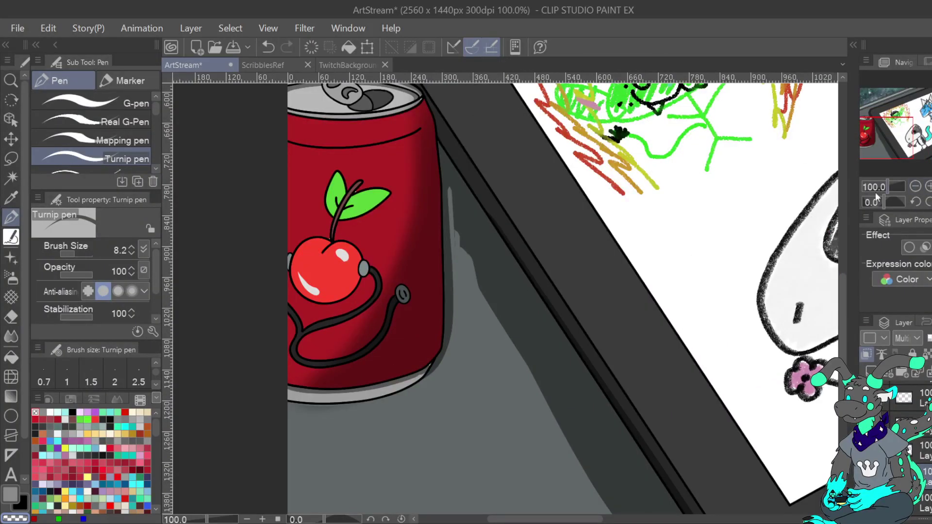
{"action": "scroll", "coordinate": [131, 250], "scroll_direction": "up", "scroll_amount": 5}
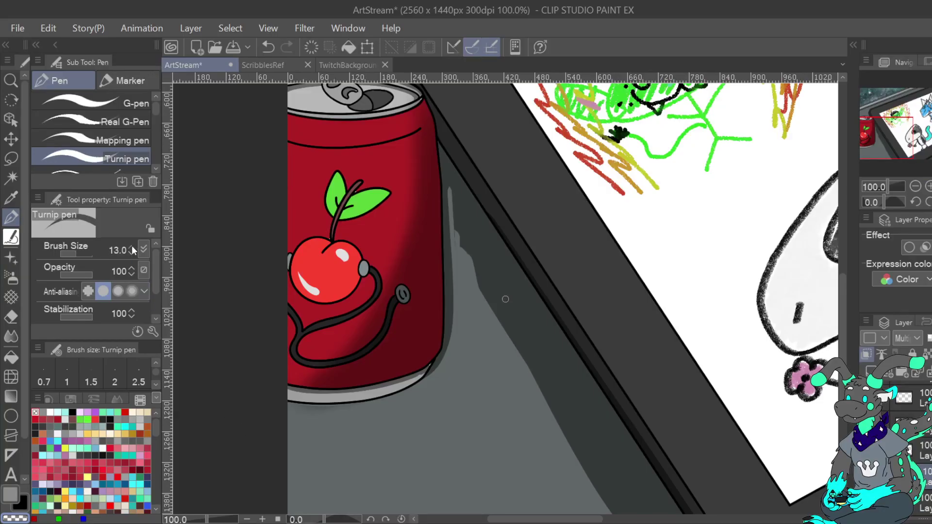
{"action": "left_click", "coordinate": [49, 399]}
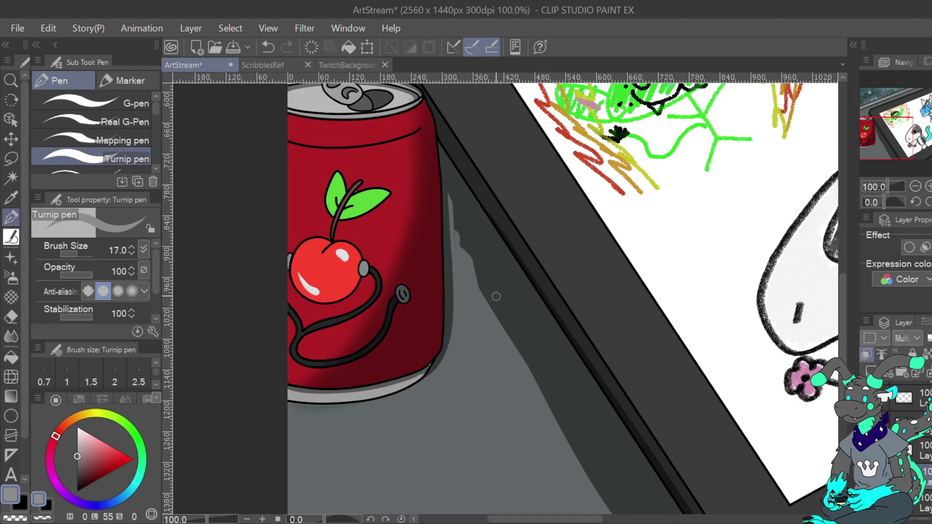
{"action": "left_click_drag", "start_coordinate": [473, 261], "coordinate": [446, 191]}
{"action": "left_click", "coordinate": [267, 47]}
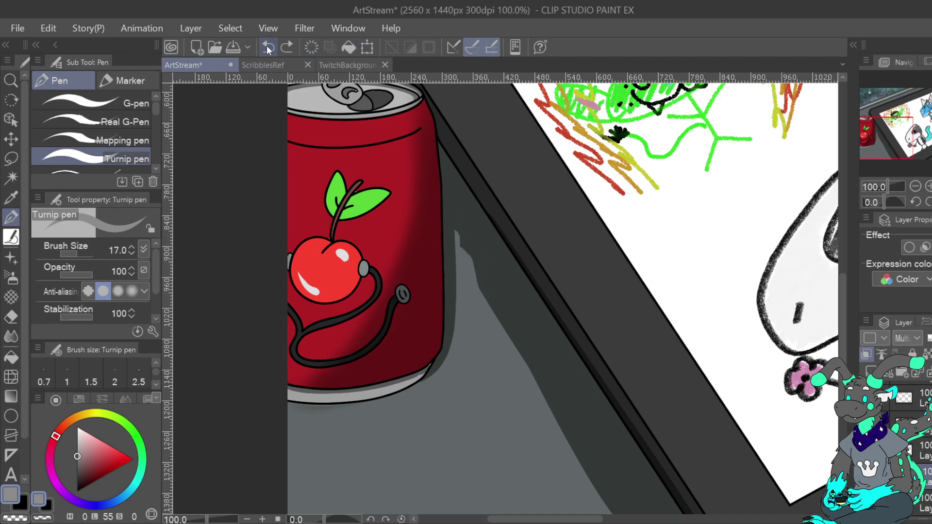
{"action": "left_click", "coordinate": [287, 47]}
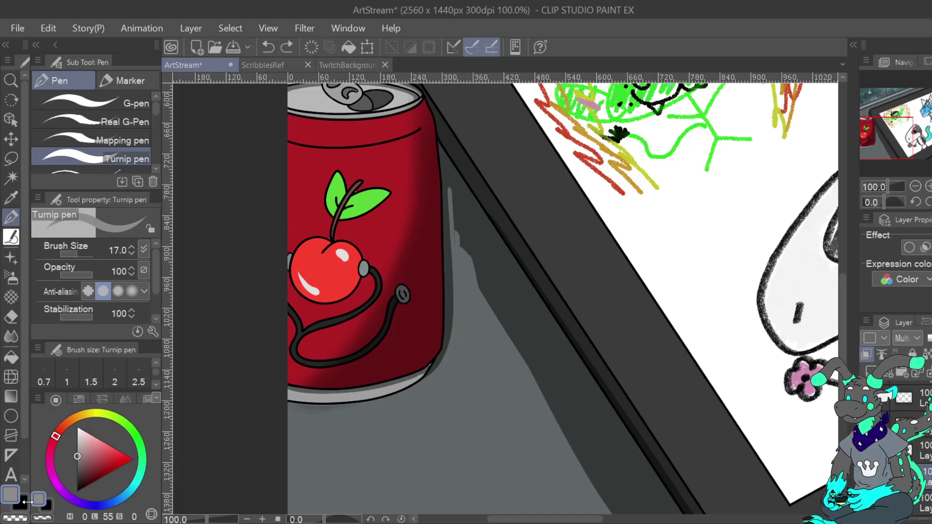
Erase the outer part of the tablet's shadow on the desk beside the can using transparent colour at brush size 17
{"action": "mouse_move", "coordinate": [450, 188]}
{"action": "left_mouse_down"}
{"action": "mouse_move", "coordinate": [474, 276]}
{"action": "mouse_move", "coordinate": [456, 230]}
{"action": "mouse_move", "coordinate": [463, 234]}
{"action": "left_mouse_up"}
{"action": "left_click_drag", "start_coordinate": [482, 281], "coordinate": [562, 421]}
{"action": "left_click", "coordinate": [916, 187]}
{"action": "left_click", "coordinate": [915, 187]}
{"action": "left_click_drag", "start_coordinate": [909, 143], "coordinate": [921, 148]}
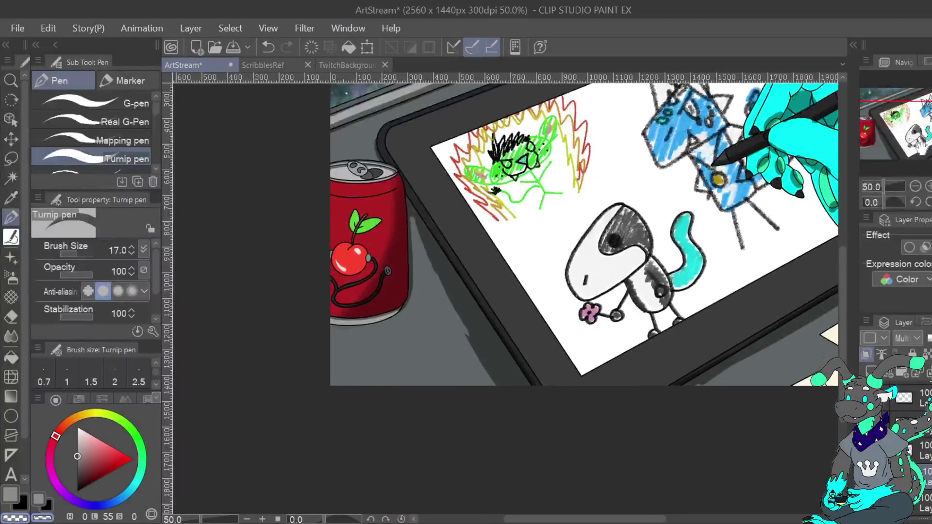
{"action": "left_click_drag", "start_coordinate": [418, 239], "coordinate": [493, 374]}
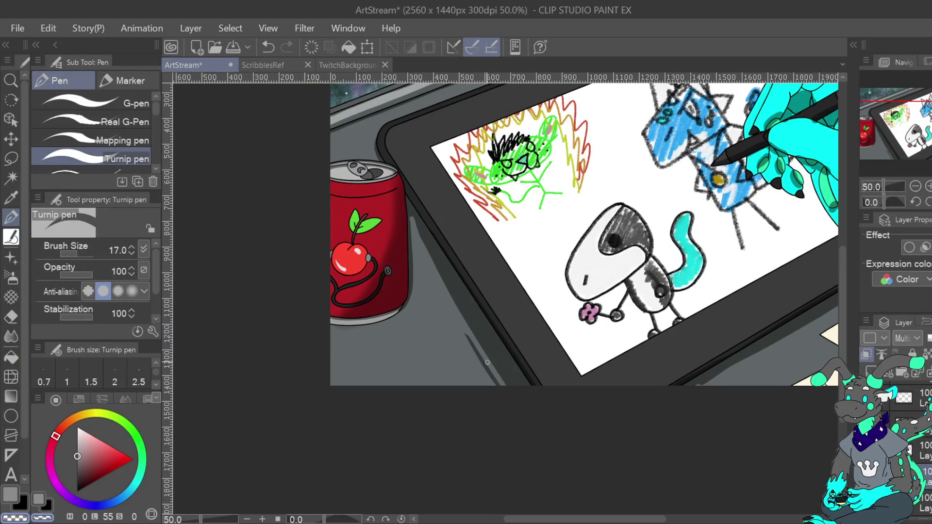
{"action": "left_click_drag", "start_coordinate": [463, 326], "coordinate": [518, 408]}
{"action": "left_click_drag", "start_coordinate": [446, 285], "coordinate": [515, 395]}
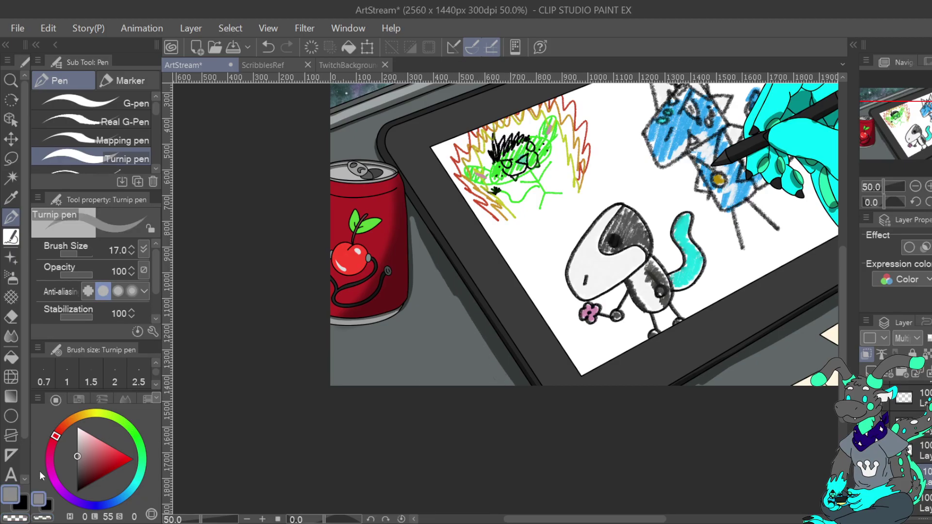
Repaint the tablet's cast shadow on the desk in grey at brush size 53.8 and clear stray marks beside it with transparent colour
{"action": "left_click_drag", "start_coordinate": [78, 254], "coordinate": [81, 254]}
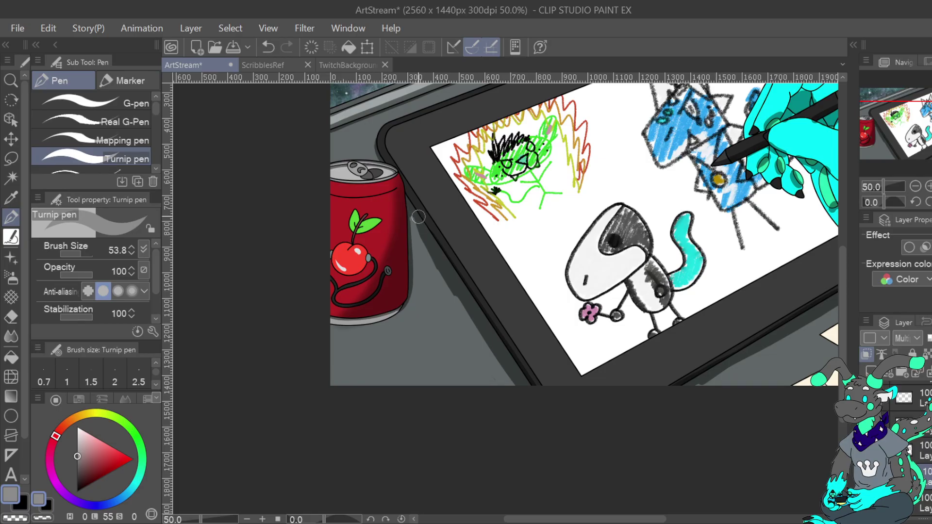
{"action": "left_click_drag", "start_coordinate": [416, 218], "coordinate": [523, 384]}
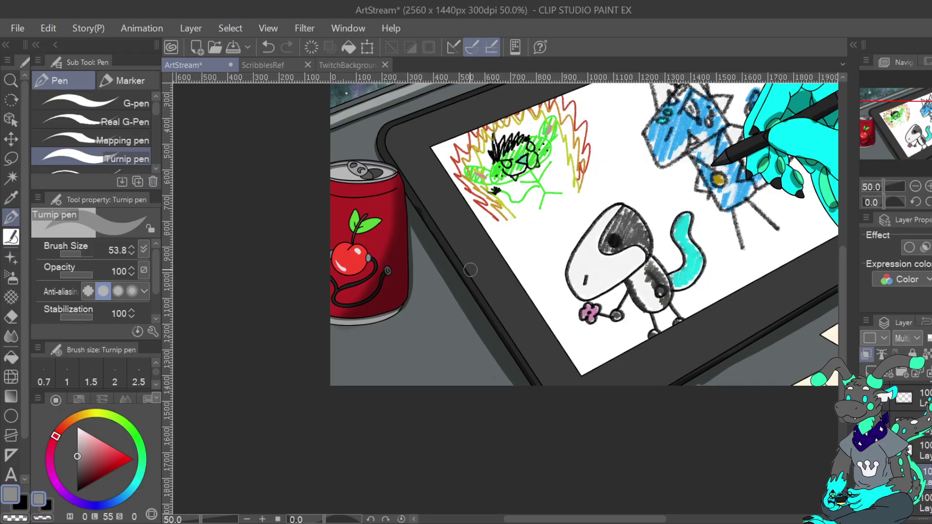
{"action": "left_click_drag", "start_coordinate": [416, 219], "coordinate": [534, 413]}
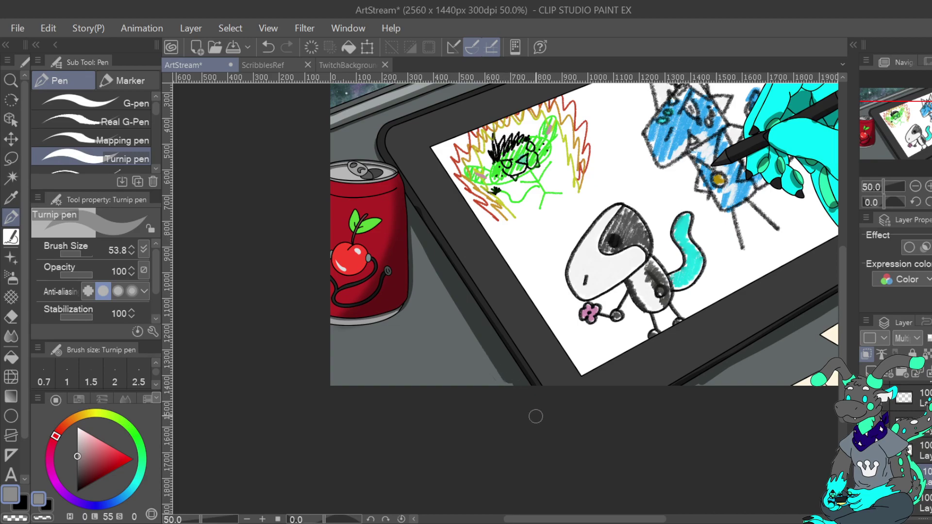
{"action": "key", "text": "ctrl+z"}
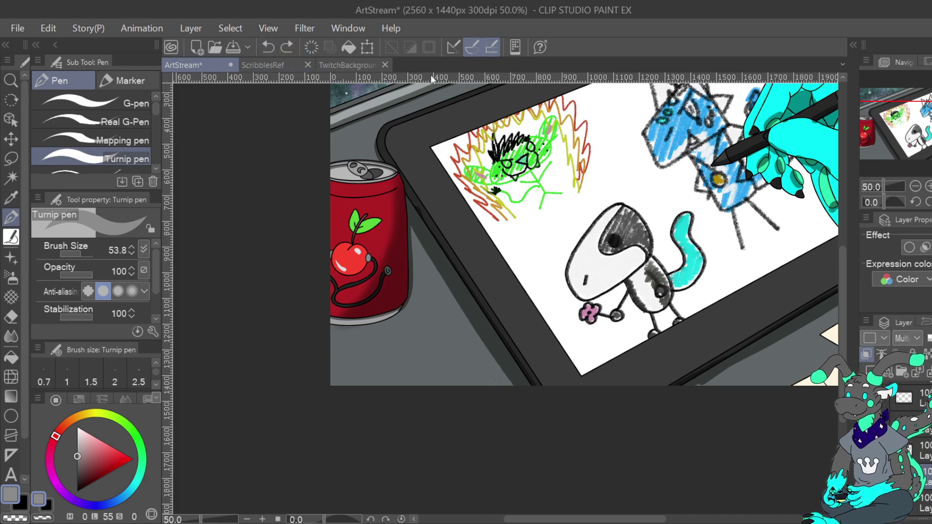
{"action": "left_click", "coordinate": [927, 185]}
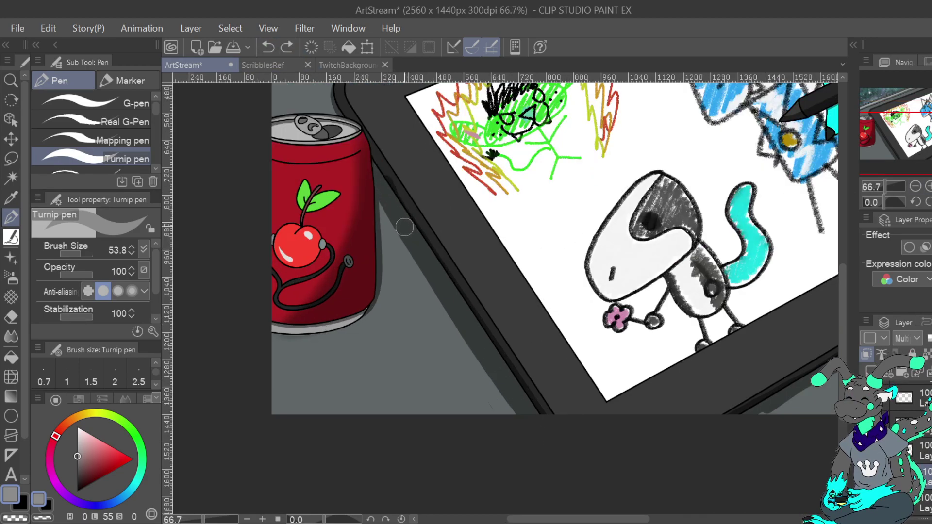
{"action": "left_click_drag", "start_coordinate": [517, 402], "coordinate": [547, 444]}
{"action": "left_click", "coordinate": [15, 518]}
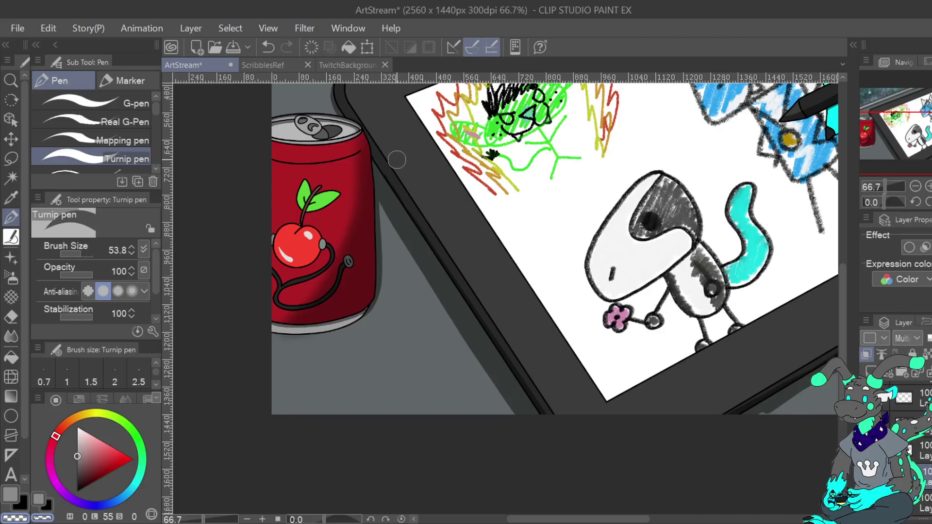
{"action": "left_click_drag", "start_coordinate": [82, 256], "coordinate": [78, 261]}
{"action": "left_click", "coordinate": [13, 494]}
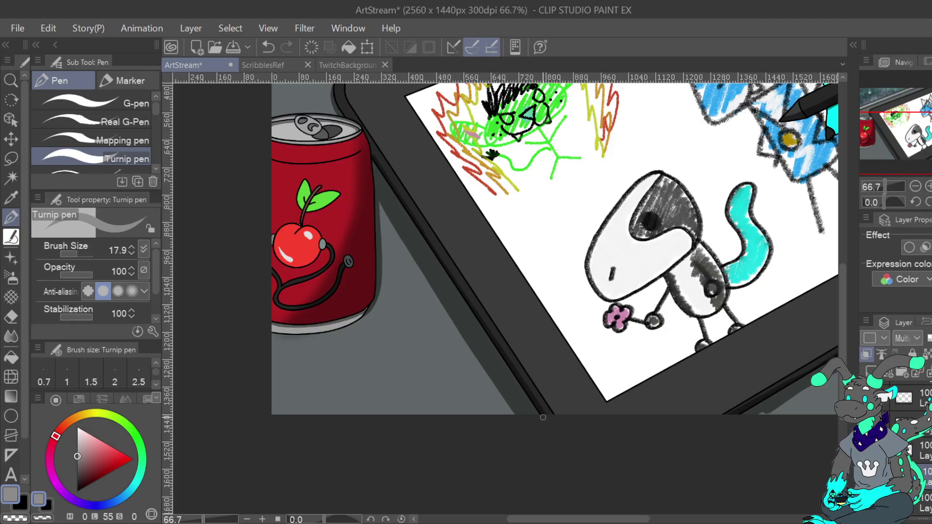
Examine the shadow edges between the can and the tablet up close and across the whole drawing
{"action": "left_click", "coordinate": [929, 186]}
{"action": "left_click", "coordinate": [928, 185]}
{"action": "left_click_drag", "start_coordinate": [910, 133], "coordinate": [896, 118]}
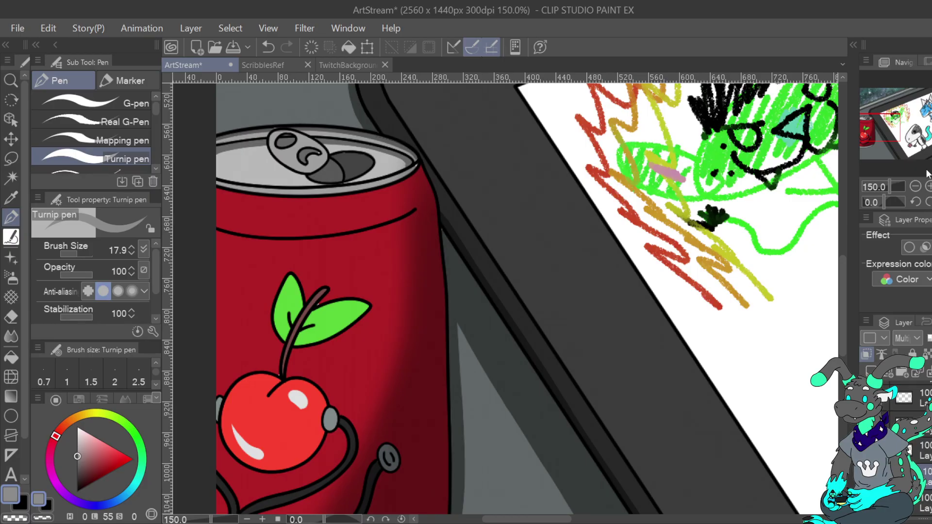
{"action": "left_click", "coordinate": [929, 186]}
{"action": "left_click", "coordinate": [928, 186]}
{"action": "left_click", "coordinate": [929, 186]}
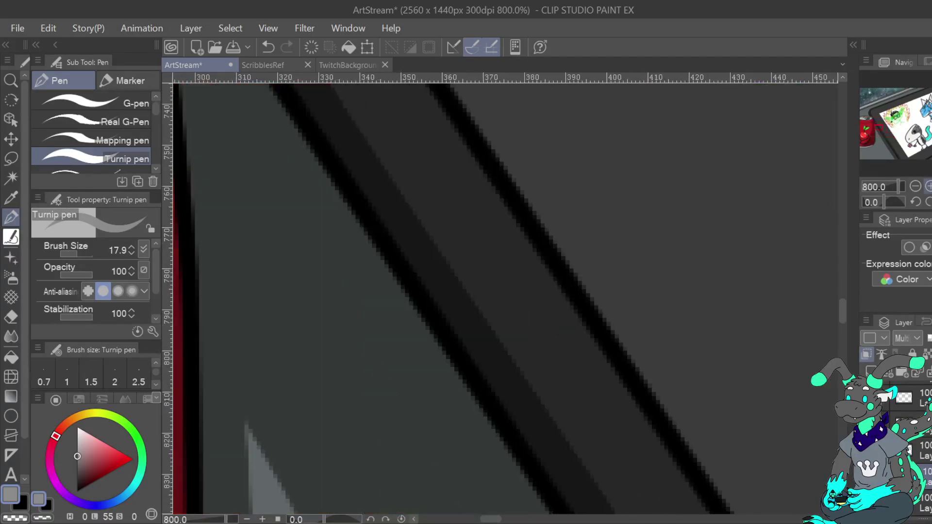
{"action": "left_click", "coordinate": [915, 186]}
{"action": "left_click", "coordinate": [915, 186]}
{"action": "left_click", "coordinate": [915, 186]}
{"action": "left_click", "coordinate": [915, 186]}
{"action": "left_click", "coordinate": [915, 186]}
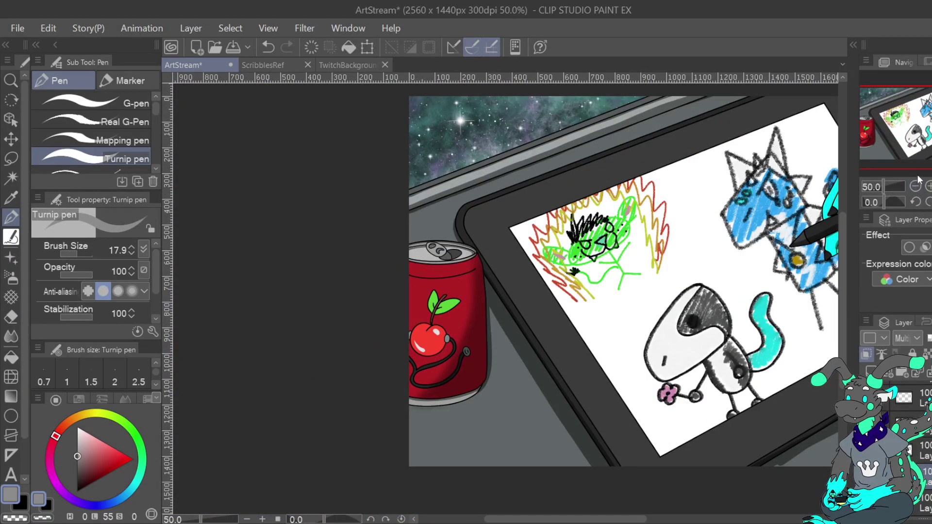
Extend the tablet's cast shadow around its rounded corner above the can in grey at brush size 17.9, trimming it with transparent colour
{"action": "mouse_move", "coordinate": [879, 130]}
{"action": "left_mouse_down"}
{"action": "mouse_move", "coordinate": [906, 126]}
{"action": "mouse_move", "coordinate": [918, 150]}
{"action": "mouse_move", "coordinate": [870, 120]}
{"action": "left_mouse_up"}
{"action": "left_click", "coordinate": [929, 186]}
{"action": "left_click", "coordinate": [929, 186]}
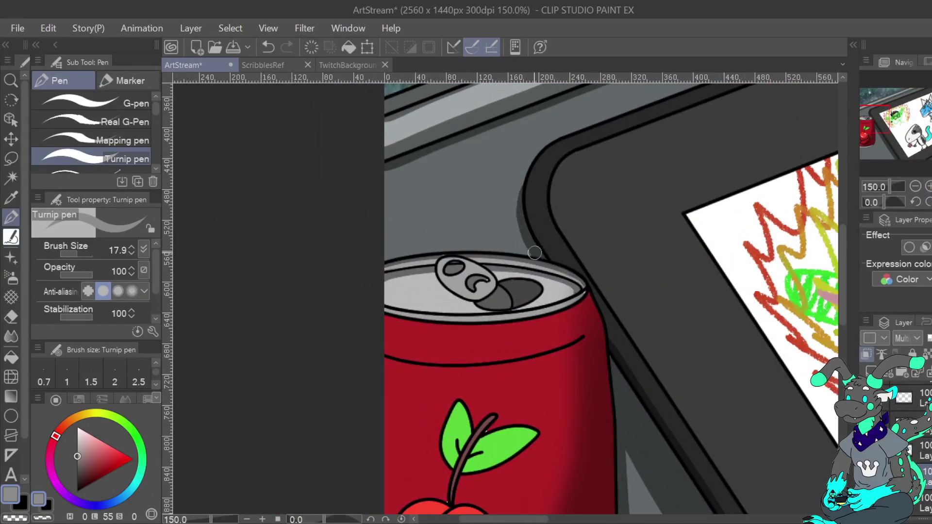
{"action": "mouse_move", "coordinate": [532, 251]}
{"action": "left_mouse_down"}
{"action": "mouse_move", "coordinate": [517, 213]}
{"action": "mouse_move", "coordinate": [526, 174]}
{"action": "mouse_move", "coordinate": [558, 159]}
{"action": "left_mouse_up"}
{"action": "left_click", "coordinate": [23, 519]}
{"action": "mouse_move", "coordinate": [539, 190]}
{"action": "left_mouse_down"}
{"action": "mouse_move", "coordinate": [542, 229]}
{"action": "mouse_move", "coordinate": [534, 197]}
{"action": "mouse_move", "coordinate": [553, 151]}
{"action": "mouse_move", "coordinate": [529, 202]}
{"action": "left_mouse_up"}
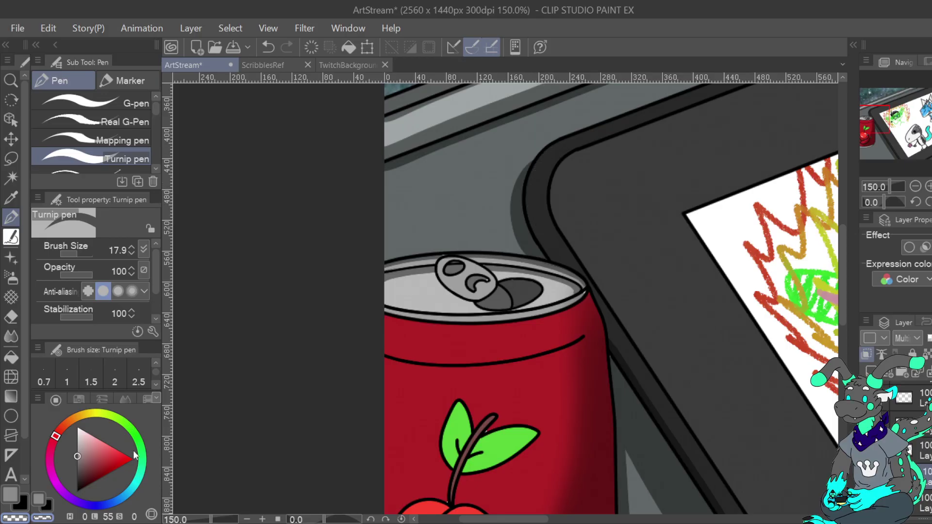
Shade the dark side edge of the tablet's rounded corner in grey at brush size 15.3, switching to transparent colour at size 4 for cleanup
{"action": "left_click", "coordinate": [10, 495]}
{"action": "left_click_drag", "start_coordinate": [79, 254], "coordinate": [77, 255]}
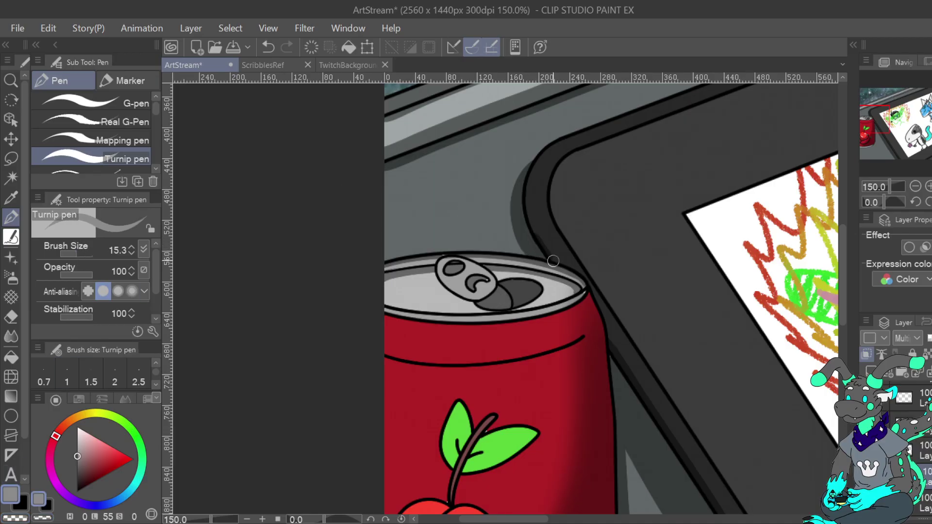
{"action": "key", "text": "ctrl+z"}
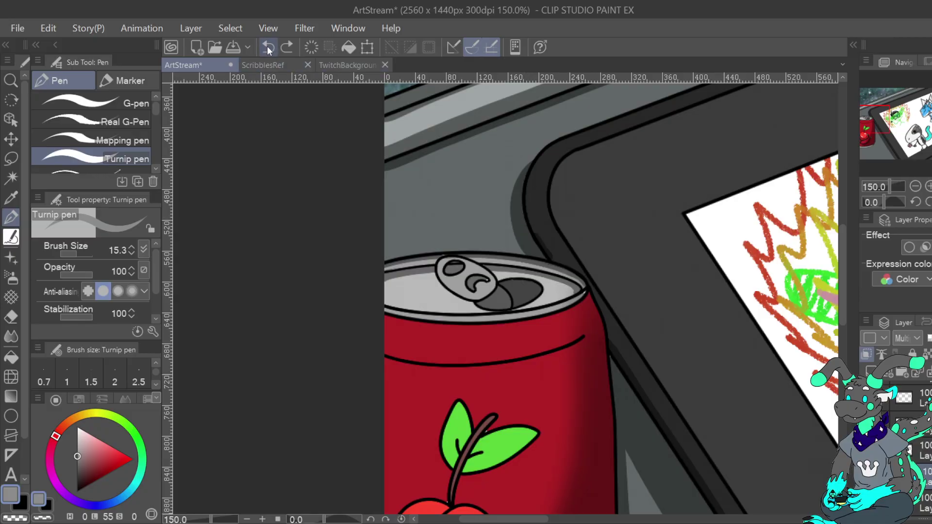
{"action": "mouse_move", "coordinate": [539, 243]}
{"action": "left_mouse_down"}
{"action": "mouse_move", "coordinate": [525, 204]}
{"action": "mouse_move", "coordinate": [535, 165]}
{"action": "mouse_move", "coordinate": [556, 149]}
{"action": "left_mouse_up"}
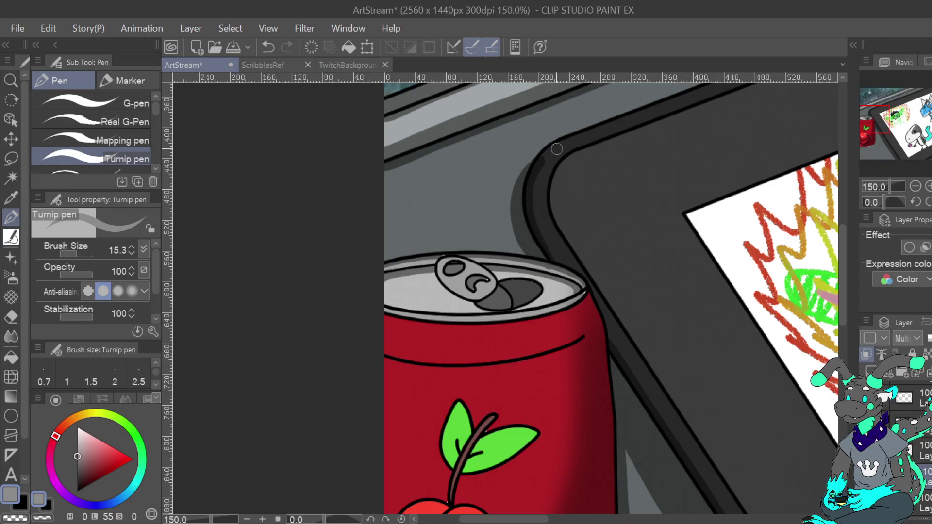
{"action": "left_click", "coordinate": [21, 509]}
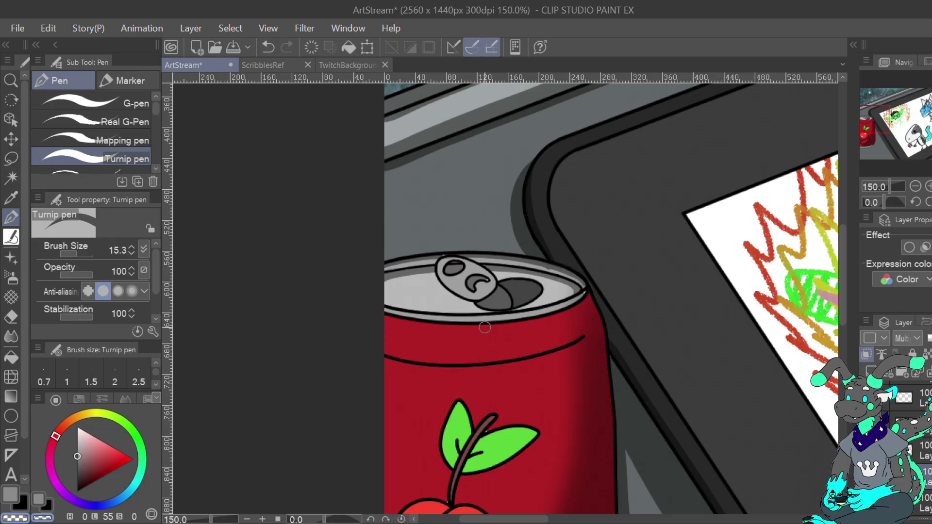
{"action": "left_click", "coordinate": [132, 252]}
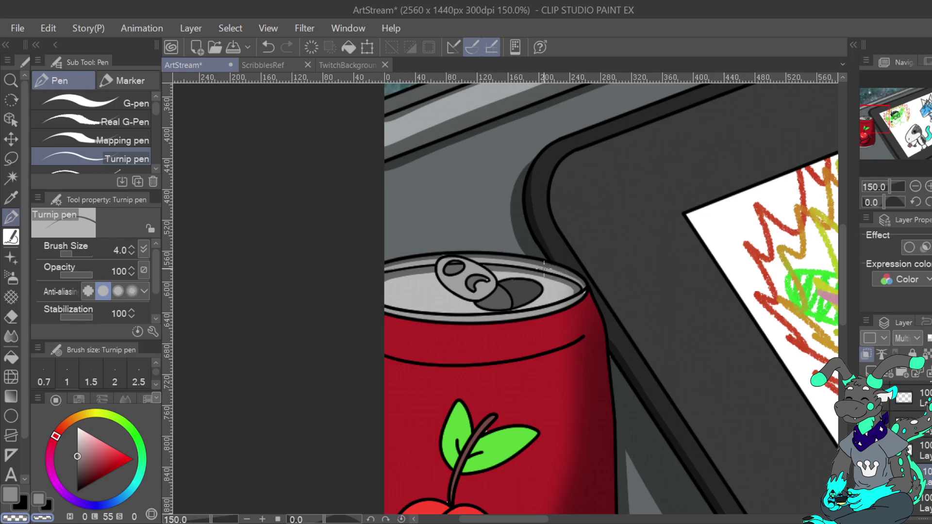
Erase the hard-edged shadow along the light metal rail below the starry window using transparent colour at brush size 11.2
{"action": "left_click", "coordinate": [915, 186]}
{"action": "left_click", "coordinate": [915, 186]}
{"action": "left_click", "coordinate": [915, 186]}
{"action": "left_click", "coordinate": [915, 186]}
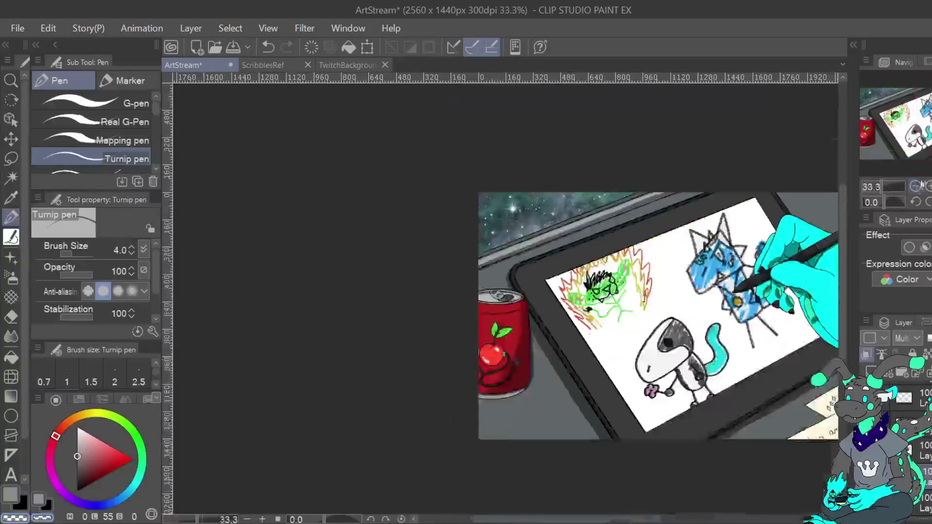
{"action": "left_click", "coordinate": [928, 187]}
{"action": "left_click", "coordinate": [929, 186]}
{"action": "left_click", "coordinate": [929, 186]}
{"action": "left_click_drag", "start_coordinate": [899, 126], "coordinate": [884, 102]}
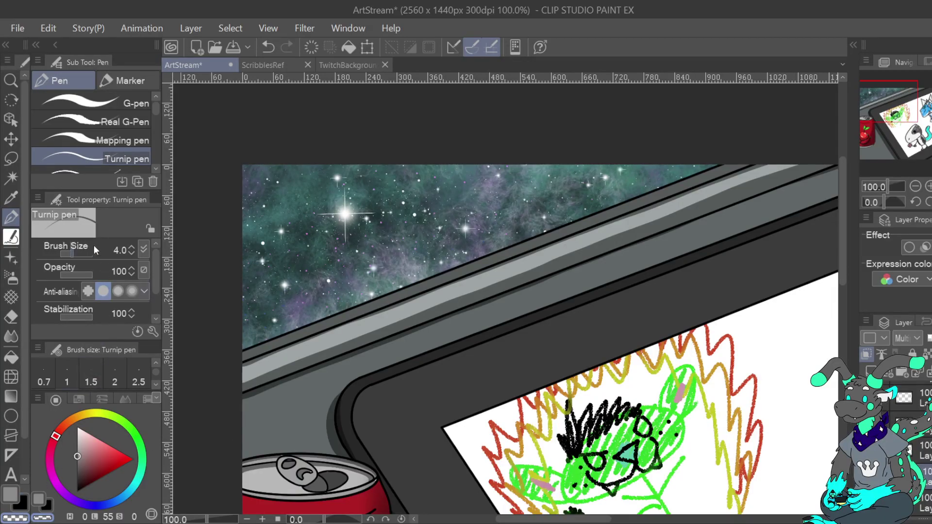
{"action": "left_click", "coordinate": [74, 254]}
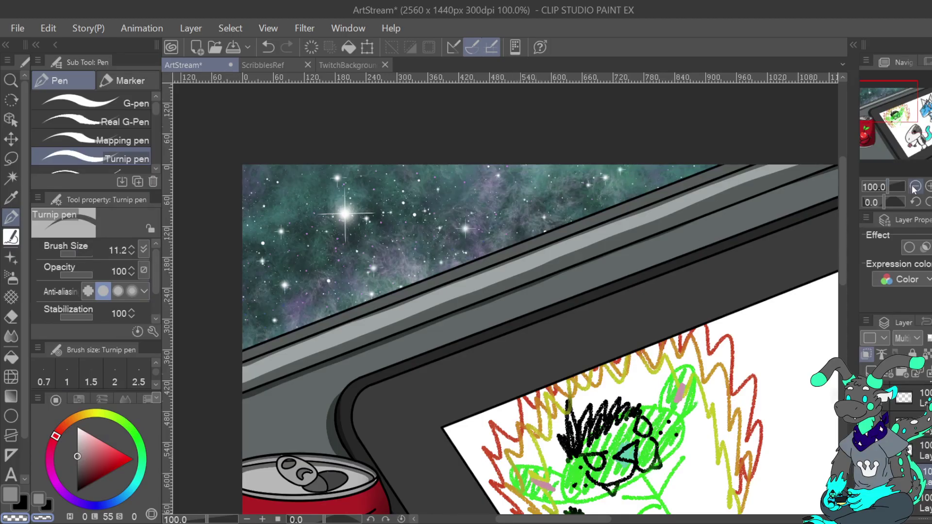
{"action": "scroll", "coordinate": [577, 295], "scroll_direction": "down", "scroll_amount": 1}
{"action": "left_click_drag", "start_coordinate": [335, 352], "coordinate": [684, 215]}
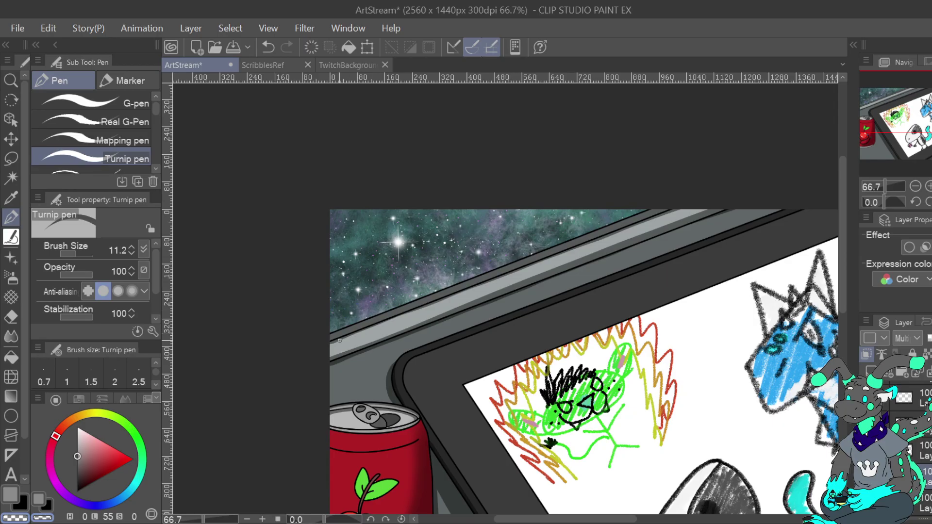
{"action": "left_click_drag", "start_coordinate": [324, 359], "coordinate": [722, 209]}
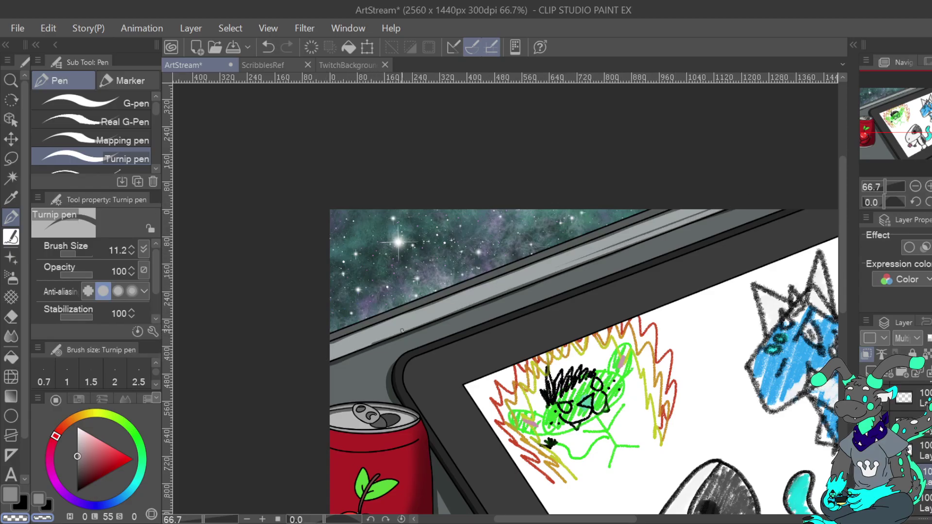
{"action": "left_click_drag", "start_coordinate": [615, 245], "coordinate": [680, 222]}
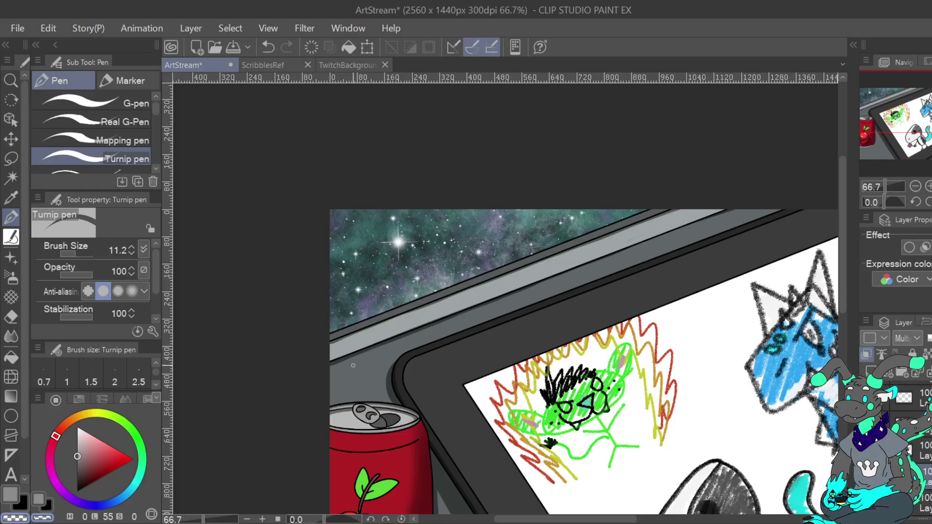
Clear the leftover shadow streaks along the full length of the metal rail with transparent colour at brush size 39.3
{"action": "left_click", "coordinate": [81, 254]}
{"action": "left_click_drag", "start_coordinate": [346, 358], "coordinate": [743, 204]}
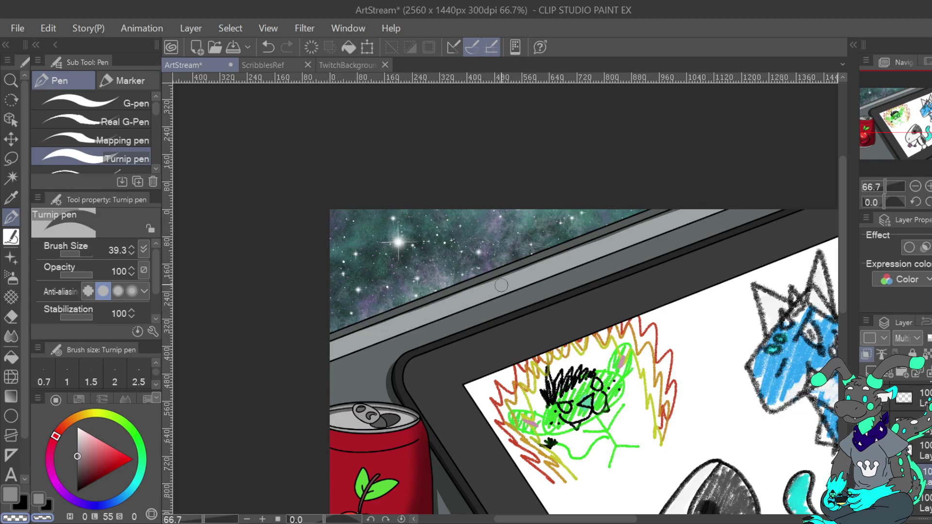
{"action": "key", "text": "ctrl+plus"}
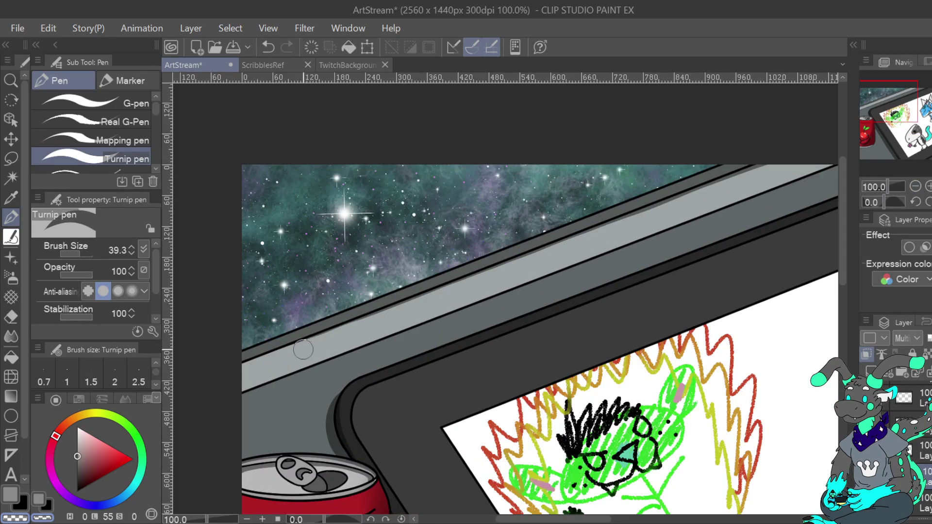
{"action": "left_click_drag", "start_coordinate": [354, 330], "coordinate": [808, 152]}
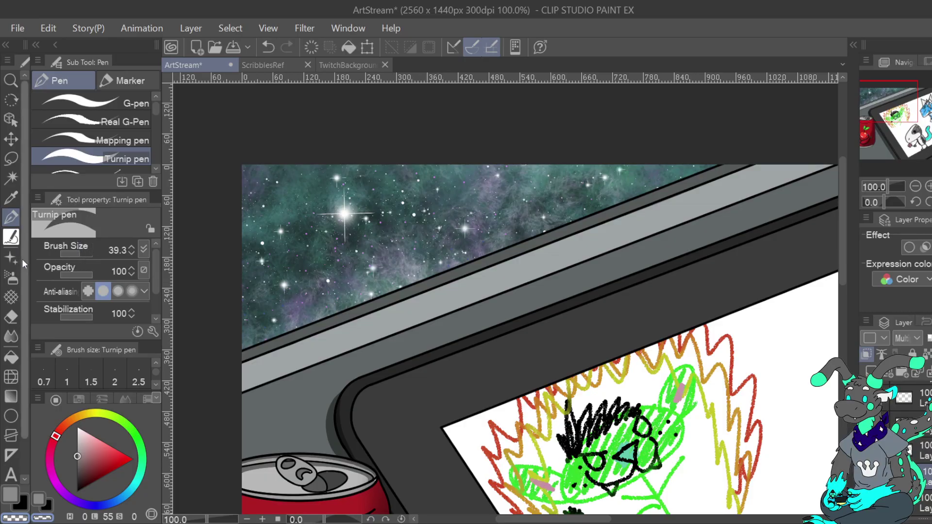
Shade the lower edge of the metal rail softly in grey with the Soft airbrush at brush size 53.8
{"action": "left_click", "coordinate": [10, 277]}
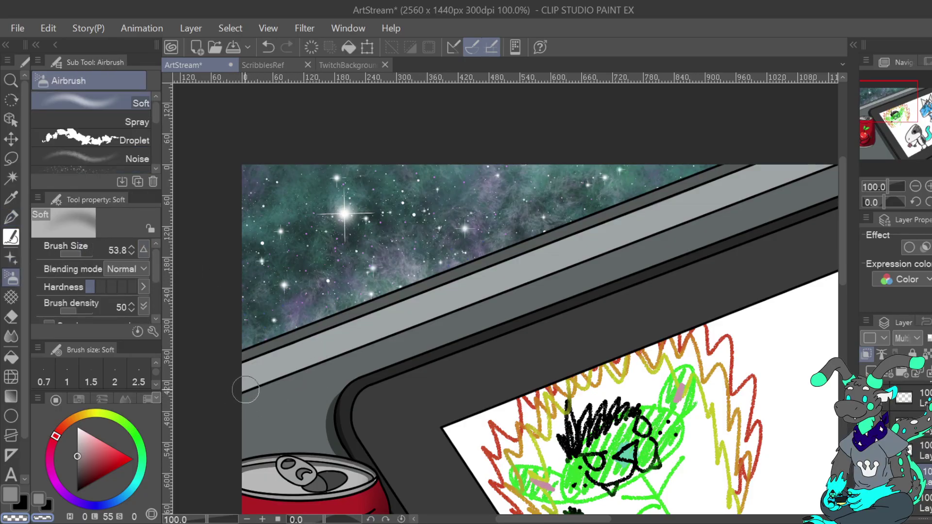
{"action": "left_click", "coordinate": [7, 496]}
{"action": "mouse_move", "coordinate": [221, 402]}
{"action": "left_mouse_down"}
{"action": "mouse_move", "coordinate": [649, 229]}
{"action": "mouse_move", "coordinate": [830, 177]}
{"action": "left_mouse_up"}
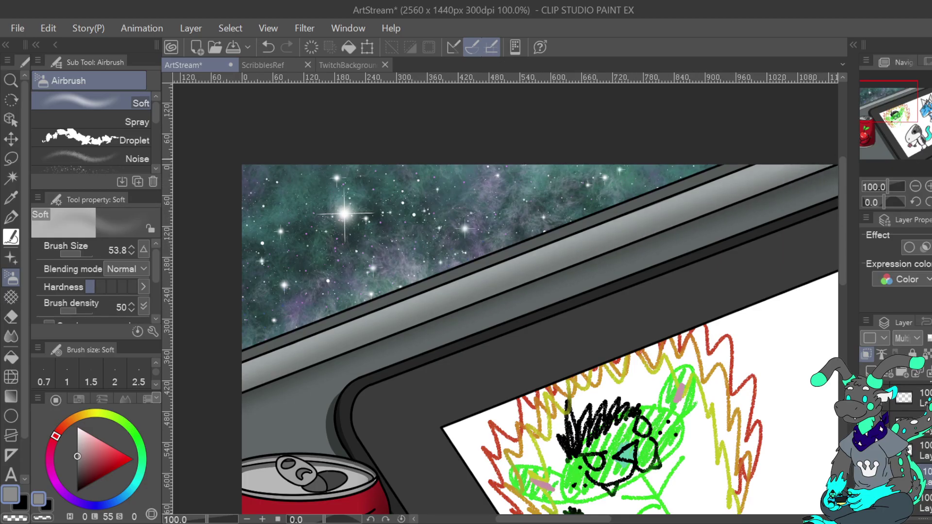
{"action": "left_click", "coordinate": [915, 186]}
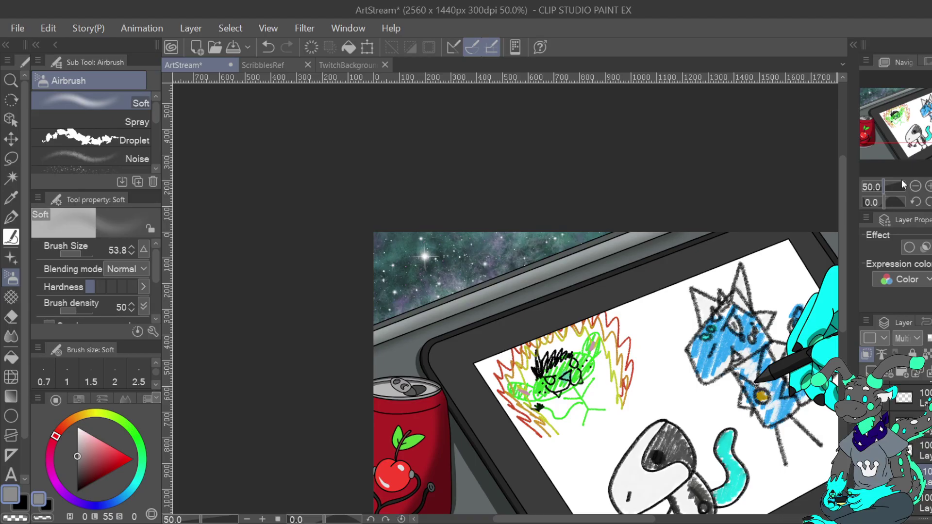
{"action": "left_click", "coordinate": [268, 47]}
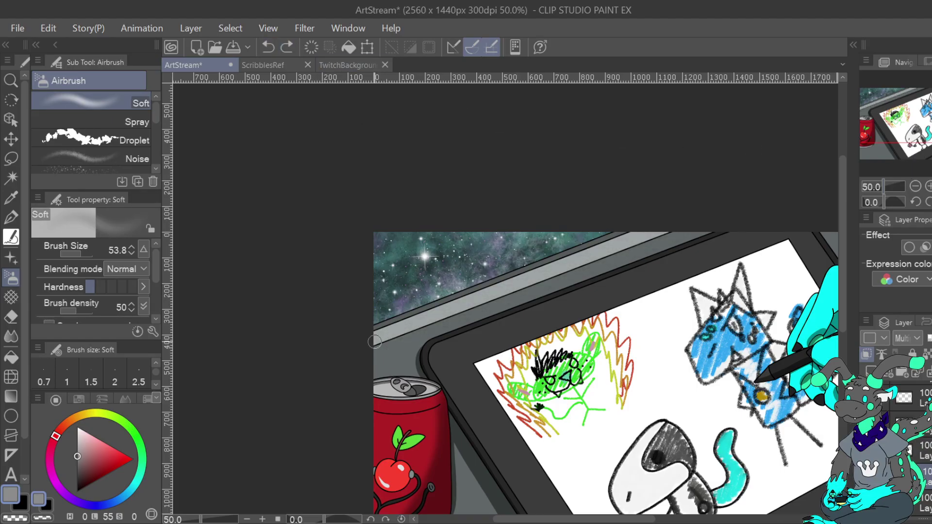
{"action": "mouse_move", "coordinate": [364, 340]}
{"action": "left_mouse_down"}
{"action": "mouse_move", "coordinate": [631, 234]}
{"action": "mouse_move", "coordinate": [664, 232]}
{"action": "left_mouse_up"}
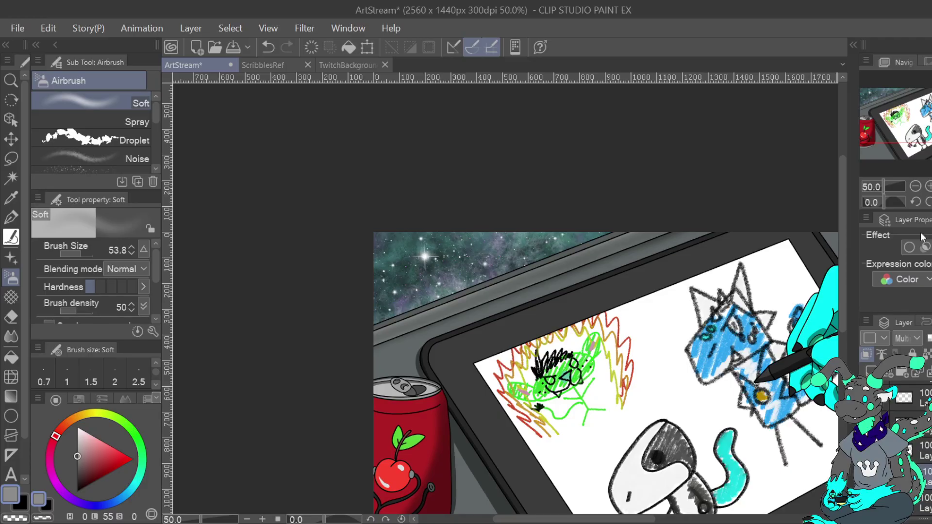
{"action": "left_click", "coordinate": [268, 47]}
{"action": "left_click", "coordinate": [267, 47]}
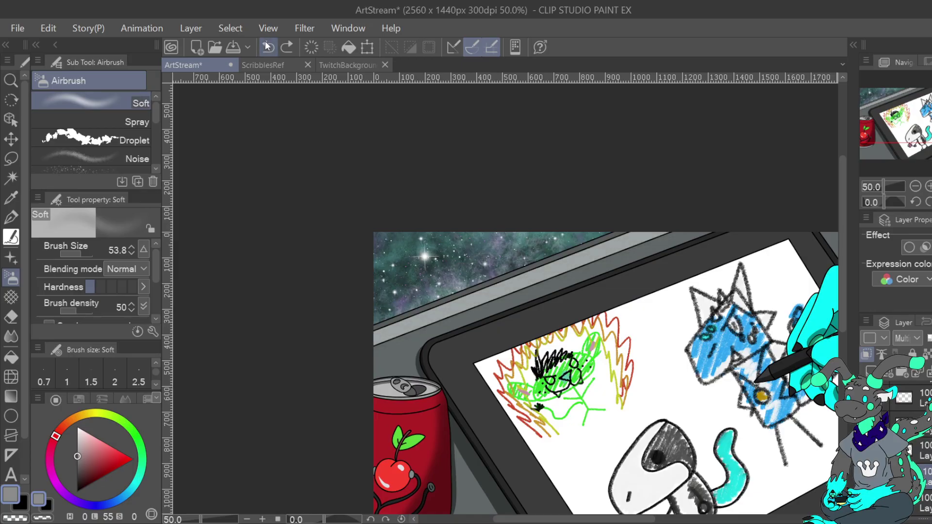
{"action": "left_click", "coordinate": [288, 47]}
{"action": "left_click", "coordinate": [289, 47]}
{"action": "left_click_drag", "start_coordinate": [396, 338], "coordinate": [671, 229]}
{"action": "left_click", "coordinate": [269, 47]}
{"action": "left_click_drag", "start_coordinate": [371, 347], "coordinate": [694, 222]}
{"action": "left_click_drag", "start_coordinate": [354, 352], "coordinate": [684, 231]}
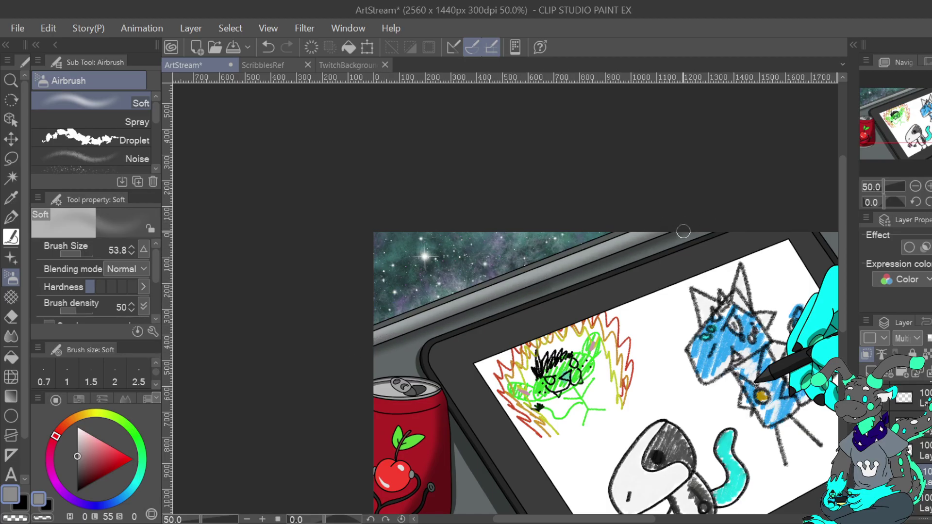
Erase the airbrush overspray from the desk strip below the rail near the can using transparent colour and the Turnip pen at size 39.3
{"action": "left_click", "coordinate": [7, 519]}
{"action": "left_click_drag", "start_coordinate": [359, 363], "coordinate": [643, 258]}
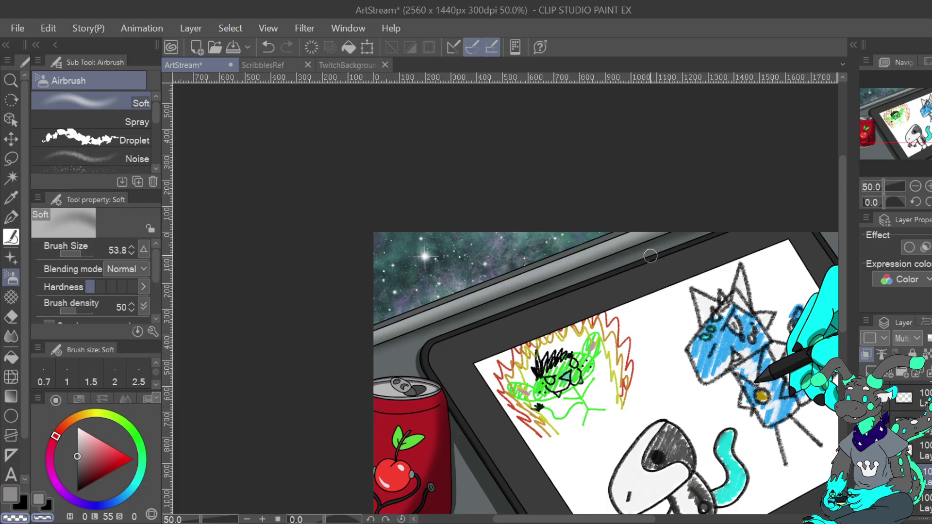
{"action": "left_click", "coordinate": [929, 186]}
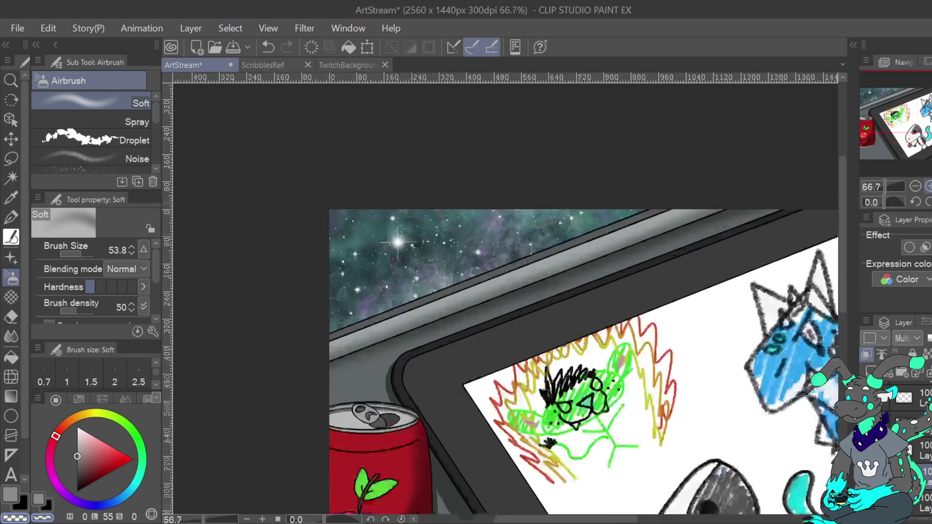
{"action": "left_click", "coordinate": [929, 186]}
{"action": "key", "text": "p"}
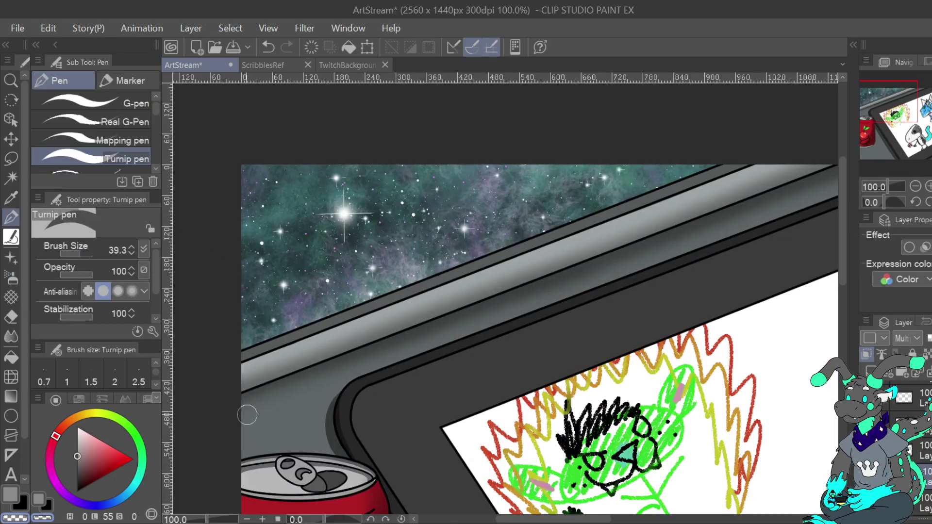
{"action": "left_click_drag", "start_coordinate": [329, 376], "coordinate": [685, 244]}
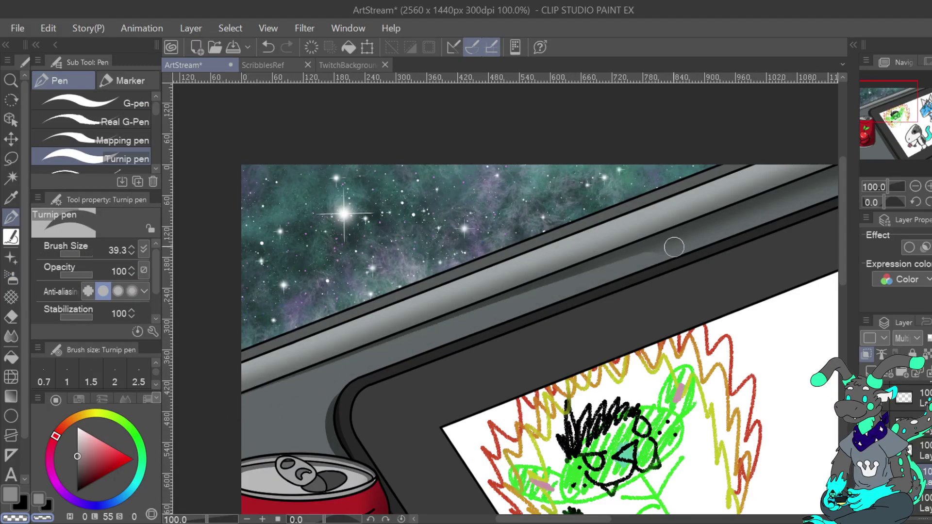
{"action": "mouse_move", "coordinate": [253, 401]}
{"action": "left_mouse_down"}
{"action": "mouse_move", "coordinate": [333, 358]}
{"action": "mouse_move", "coordinate": [505, 301]}
{"action": "left_mouse_up"}
{"action": "left_click", "coordinate": [268, 47]}
{"action": "mouse_move", "coordinate": [245, 407]}
{"action": "left_mouse_down"}
{"action": "mouse_move", "coordinate": [486, 311]}
{"action": "mouse_move", "coordinate": [782, 218]}
{"action": "left_mouse_up"}
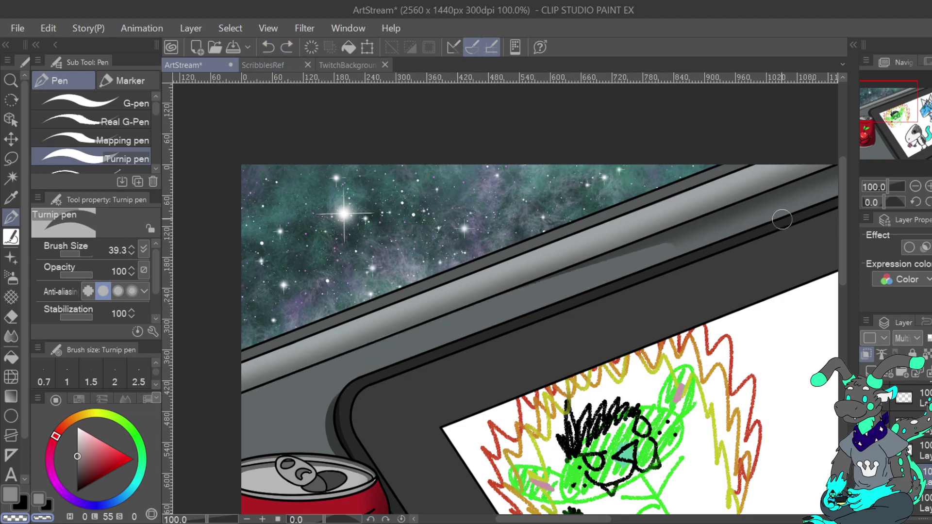
Erase the remaining airbrush overspray from the desk strip where the rail meets the upper edge of the canvas
{"action": "left_click_drag", "start_coordinate": [899, 117], "coordinate": [923, 109]}
{"action": "mouse_move", "coordinate": [366, 342]}
{"action": "left_mouse_down"}
{"action": "mouse_move", "coordinate": [409, 317]}
{"action": "mouse_move", "coordinate": [708, 214]}
{"action": "left_mouse_up"}
{"action": "left_click_drag", "start_coordinate": [272, 367], "coordinate": [444, 300]}
{"action": "left_click", "coordinate": [268, 47]}
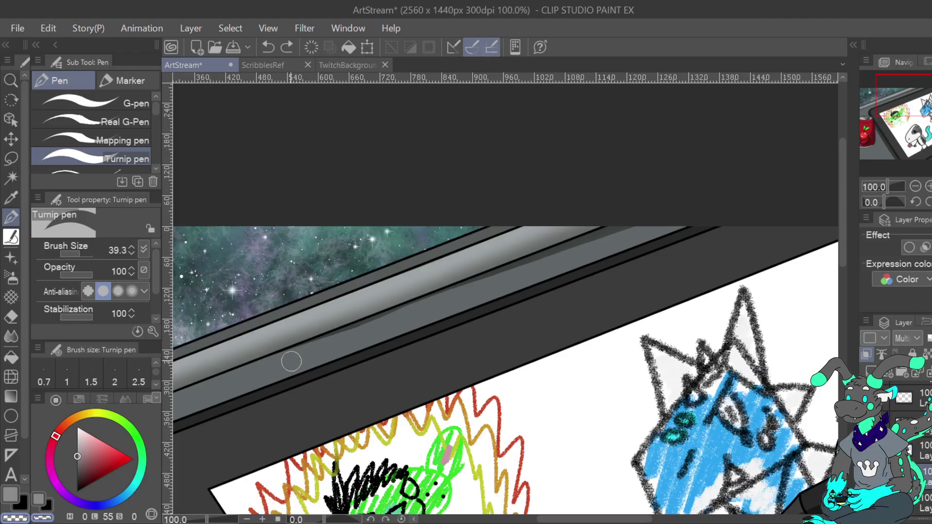
{"action": "mouse_move", "coordinate": [369, 332]}
{"action": "left_mouse_down"}
{"action": "mouse_move", "coordinate": [269, 365]}
{"action": "mouse_move", "coordinate": [581, 249]}
{"action": "mouse_move", "coordinate": [537, 267]}
{"action": "left_mouse_up"}
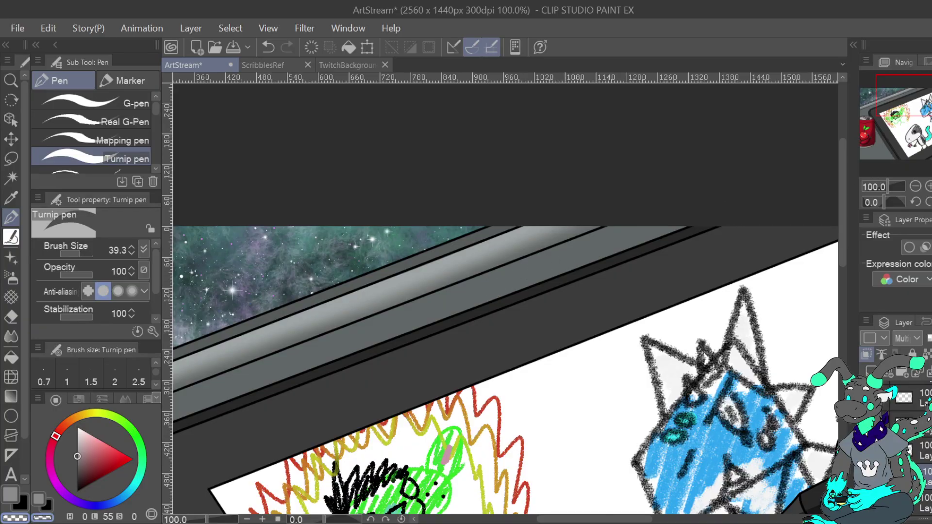
Touch up the shading along the barrel of the stylus in the cyan hand with the Turnip pen in transparent colour at brush size 15.3
{"action": "left_click", "coordinate": [915, 187]}
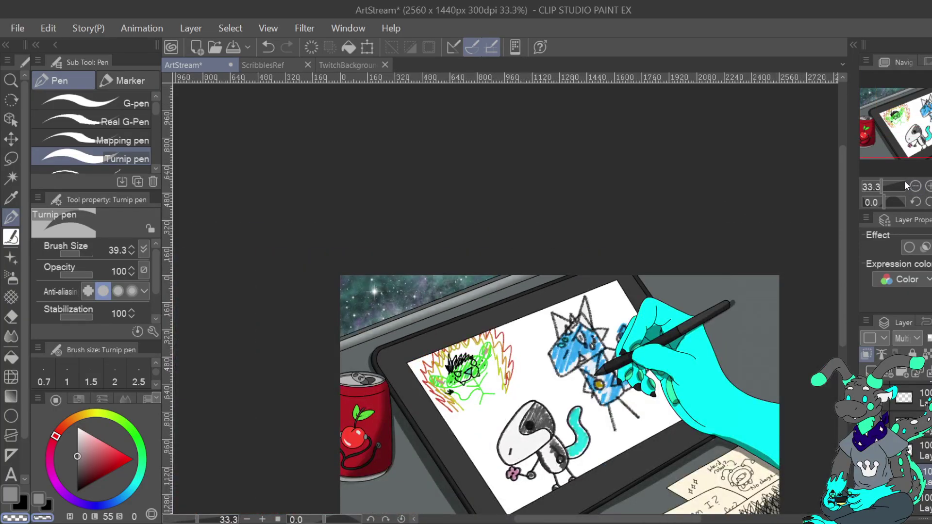
{"action": "left_click", "coordinate": [929, 186]}
{"action": "left_click", "coordinate": [929, 186]}
{"action": "left_click", "coordinate": [928, 186]}
{"action": "left_click_drag", "start_coordinate": [923, 100], "coordinate": [931, 106]}
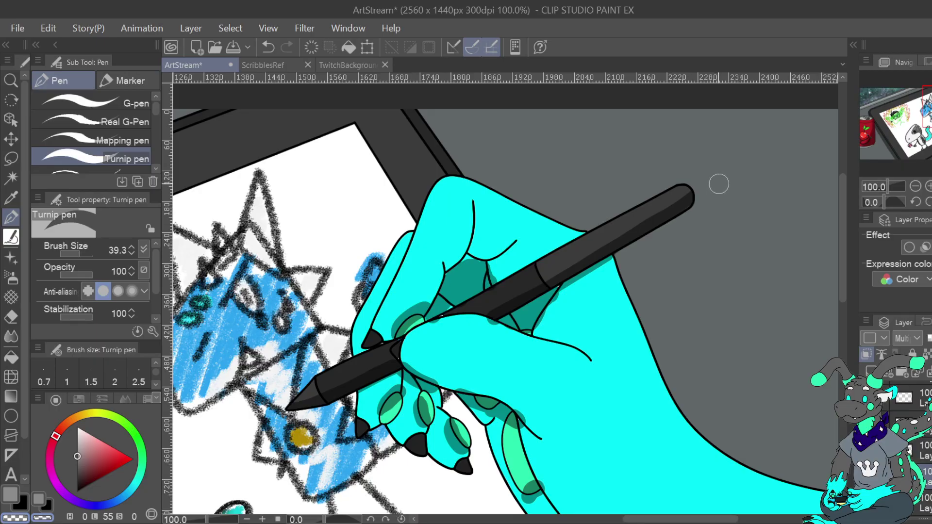
{"action": "left_click", "coordinate": [79, 253]}
{"action": "left_click", "coordinate": [77, 252]}
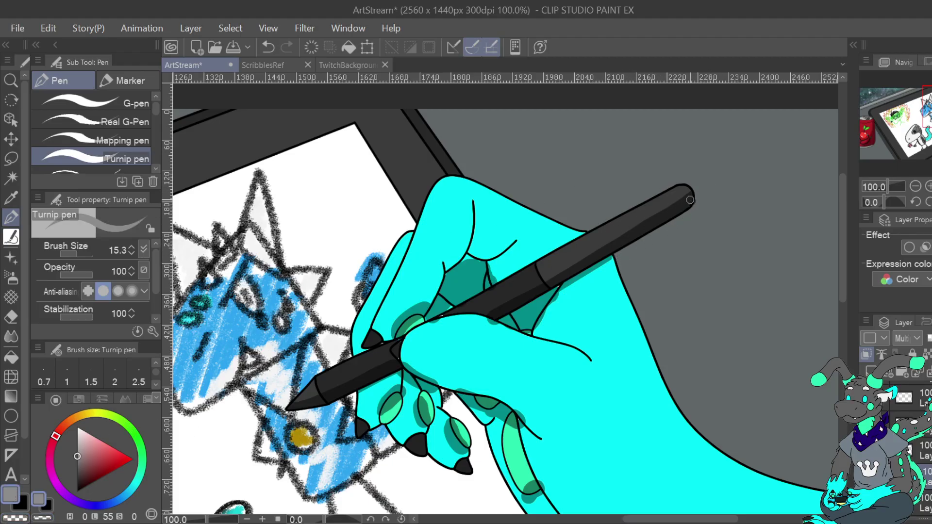
{"action": "key", "text": "c"}
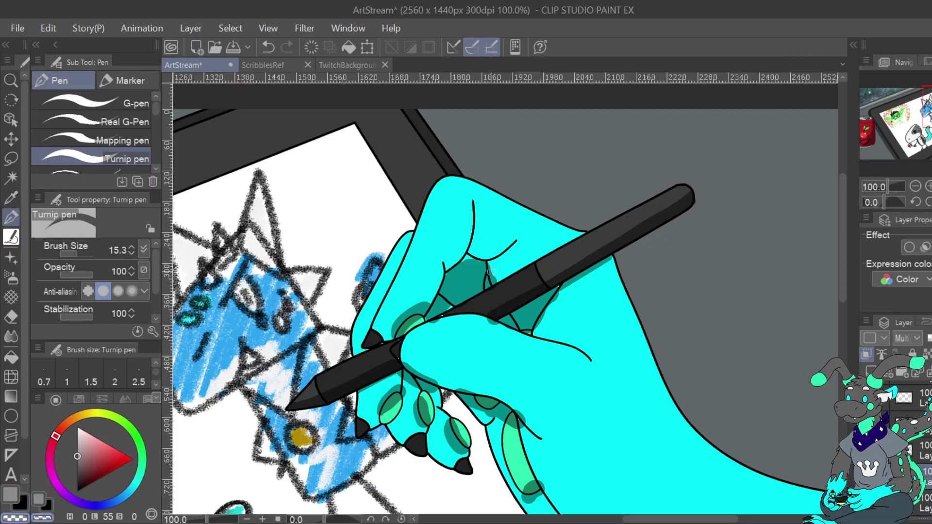
{"action": "mouse_move", "coordinate": [484, 314]}
{"action": "left_mouse_down"}
{"action": "mouse_move", "coordinate": [641, 230]}
{"action": "mouse_move", "coordinate": [686, 201]}
{"action": "mouse_move", "coordinate": [691, 184]}
{"action": "left_mouse_up"}
{"action": "key", "text": "ctrl+z"}
{"action": "left_click_drag", "start_coordinate": [490, 312], "coordinate": [691, 193]}
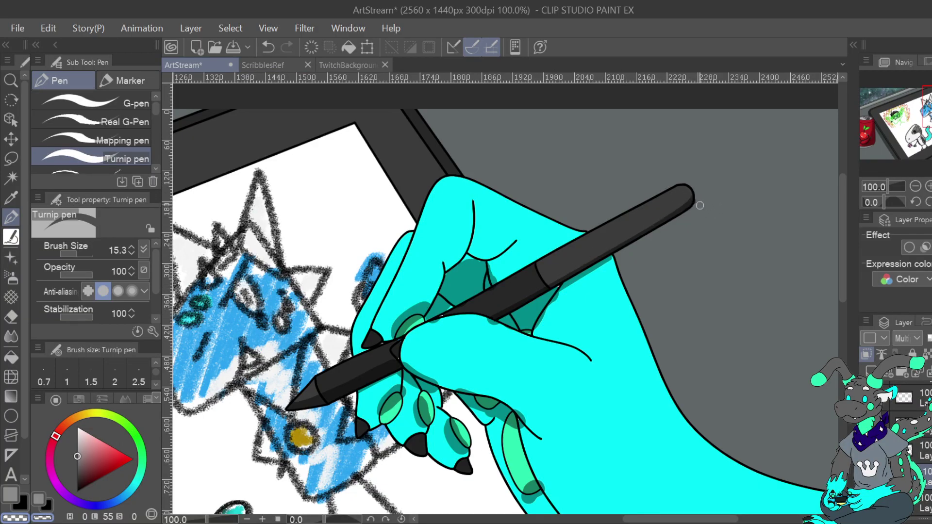
Shade the rounded end of the stylus in grey with the Turnip pen at size 15.3 and erase the overspill outside its outline
{"action": "key", "text": "x"}
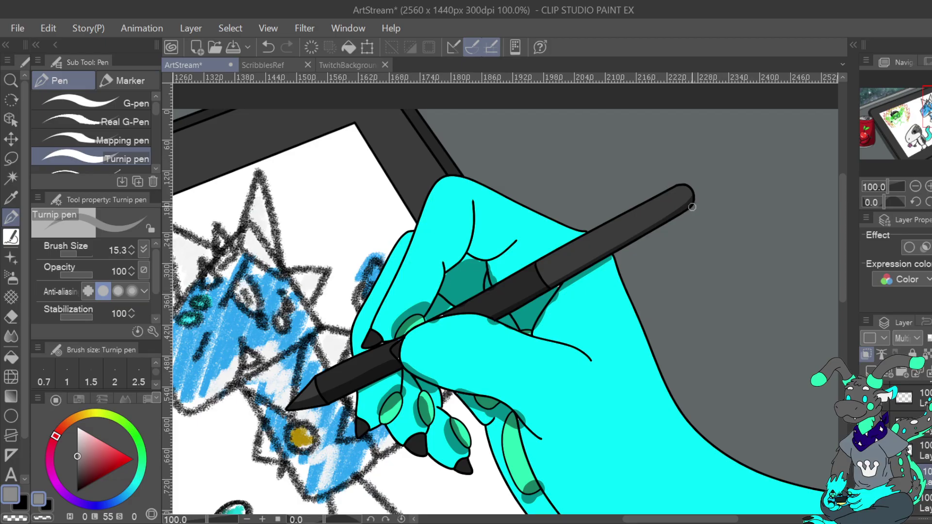
{"action": "mouse_move", "coordinate": [690, 192]}
{"action": "left_mouse_down"}
{"action": "mouse_move", "coordinate": [671, 216]}
{"action": "mouse_move", "coordinate": [539, 293]}
{"action": "left_mouse_up"}
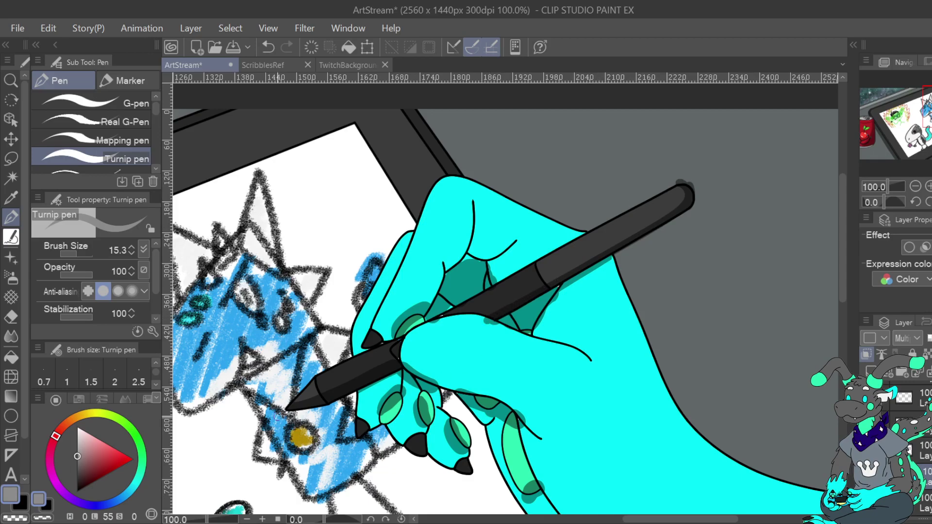
{"action": "left_click", "coordinate": [15, 518]}
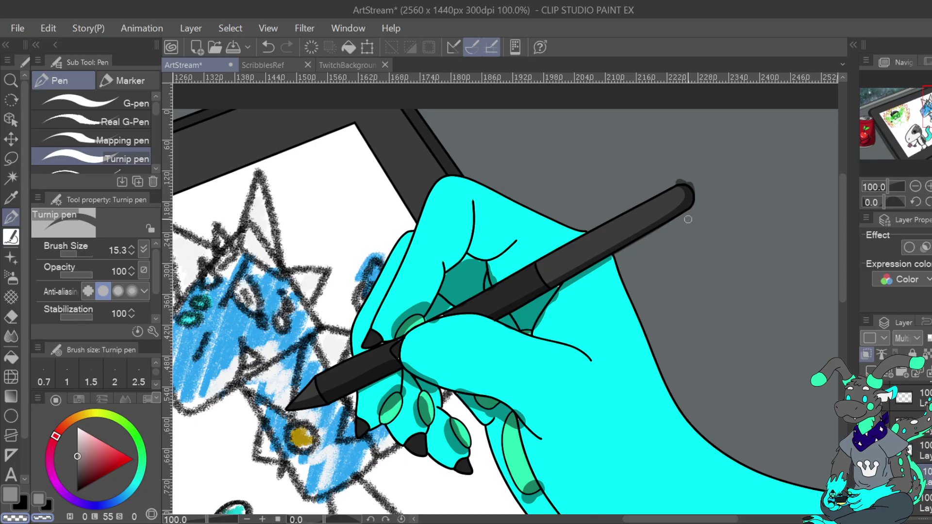
{"action": "left_click_drag", "start_coordinate": [674, 181], "coordinate": [693, 184]}
{"action": "key", "text": "ctrl+z"}
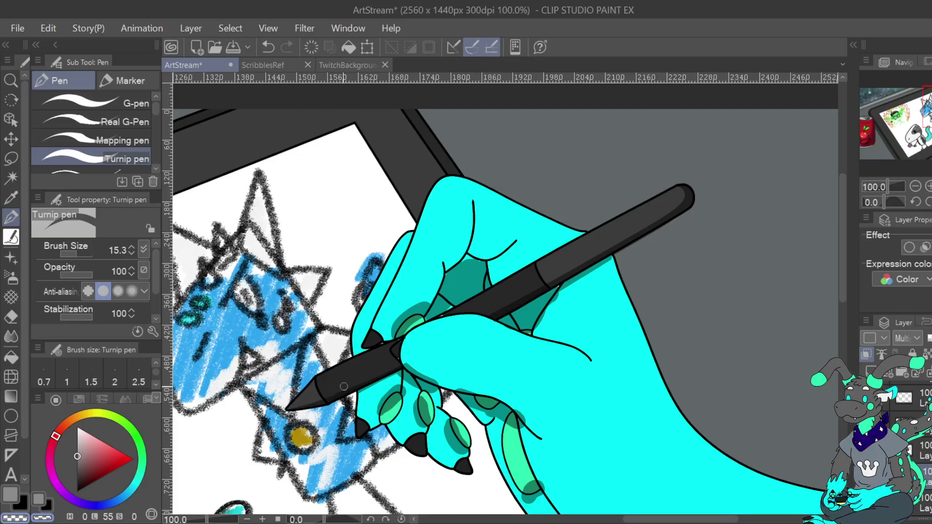
{"action": "left_click", "coordinate": [266, 48]}
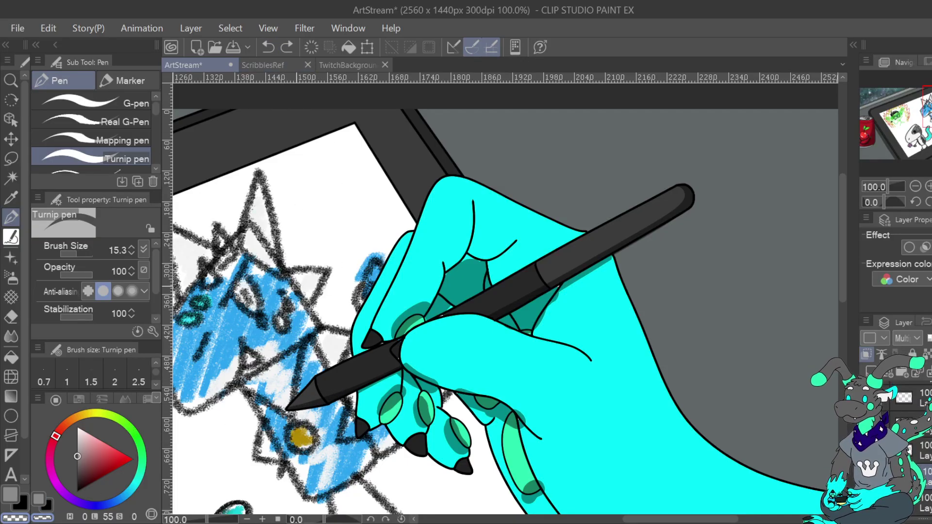
Erase the shading around the green knuckle spot and below the stylus using transparent colour, with the pen at size 6.0 and stabilization 3
{"action": "left_click", "coordinate": [11, 494]}
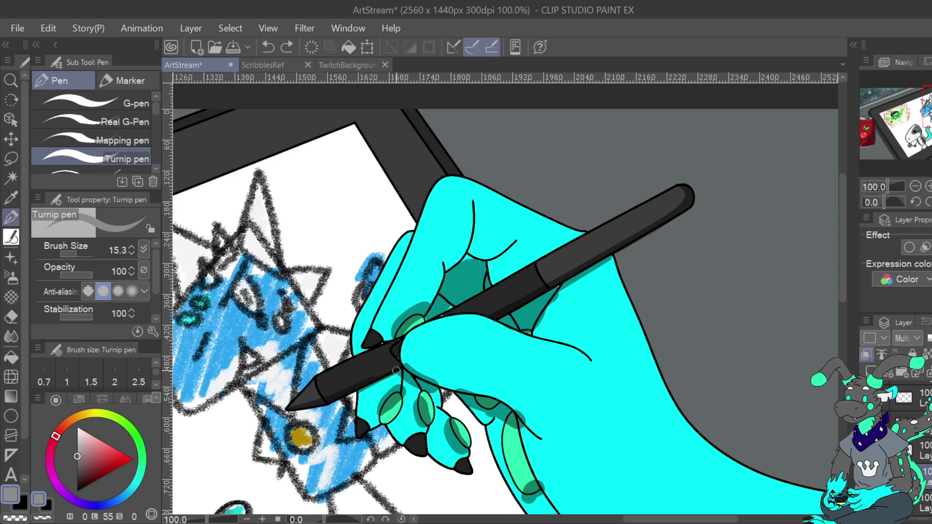
{"action": "key", "text": "c"}
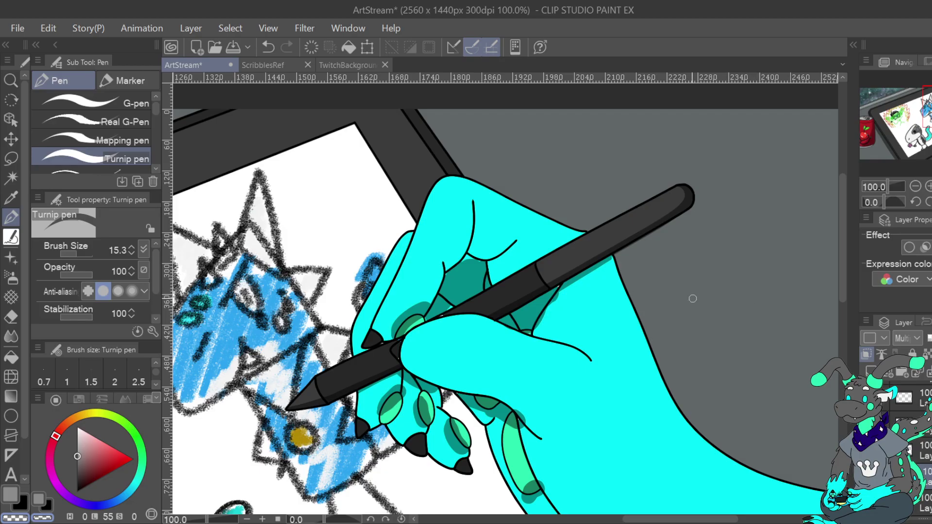
{"action": "left_click_drag", "start_coordinate": [389, 336], "coordinate": [418, 307]}
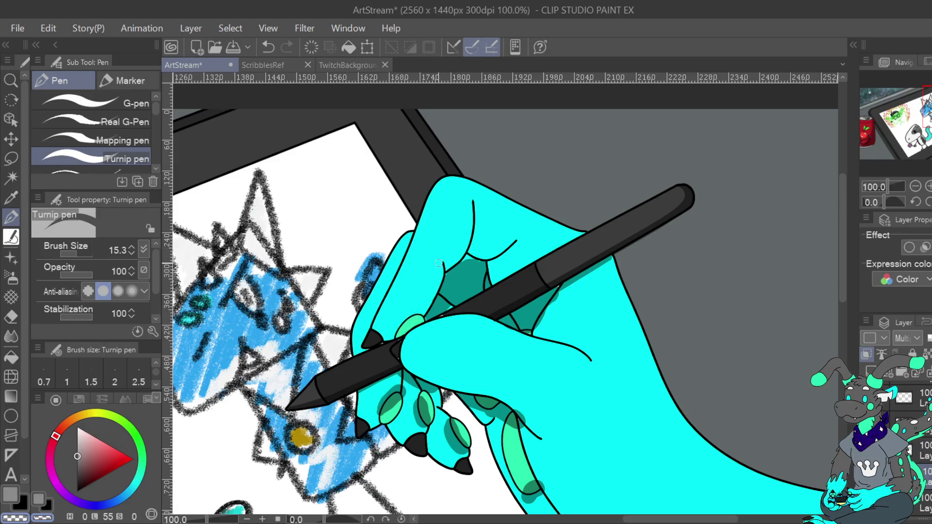
{"action": "left_click", "coordinate": [74, 254]}
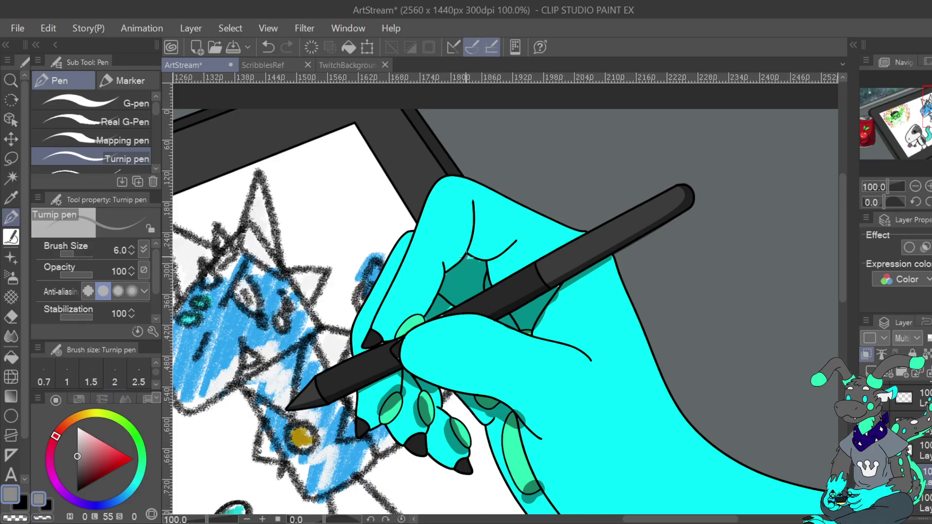
{"action": "left_click", "coordinate": [75, 318]}
{"action": "left_click", "coordinate": [21, 519]}
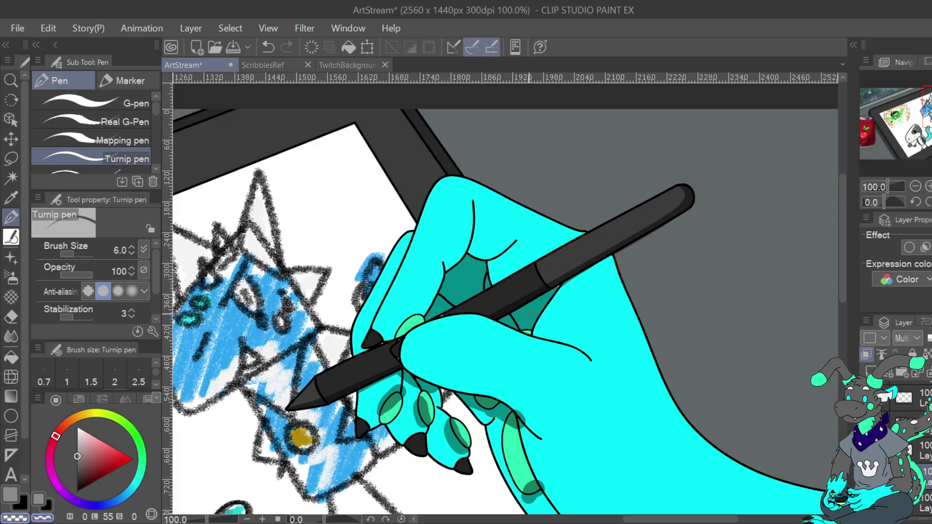
Erase the shadows around the green finger and palm spots in transparent colour with the Turnip pen at size 9.0
{"action": "left_click_drag", "start_coordinate": [468, 400], "coordinate": [542, 248]}
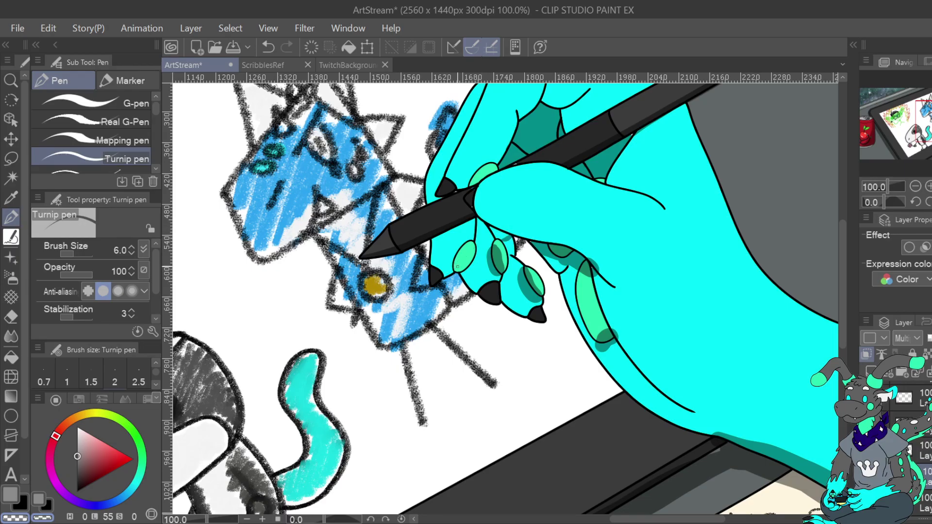
{"action": "key", "text": "bracketright"}
{"action": "key", "text": "bracketright"}
{"action": "key", "text": "bracketright"}
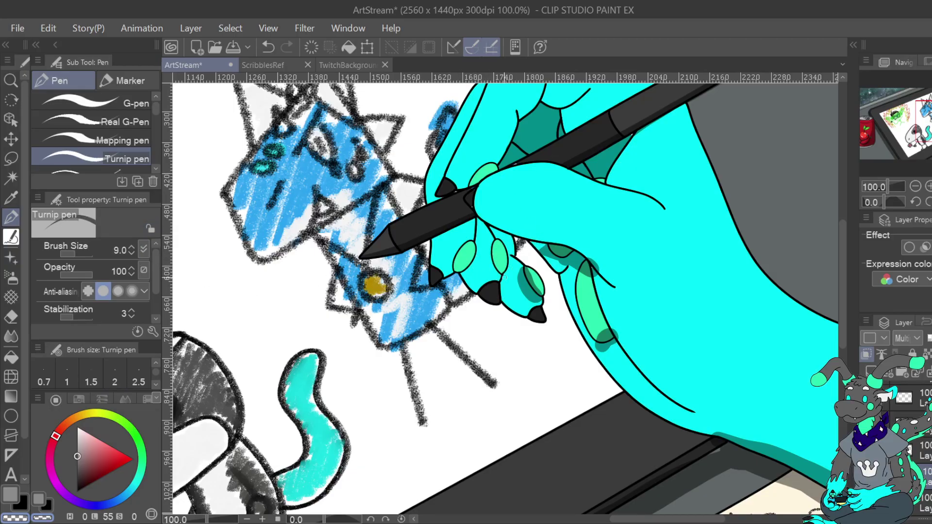
{"action": "mouse_move", "coordinate": [555, 243]}
{"action": "left_mouse_down"}
{"action": "mouse_move", "coordinate": [515, 290]}
{"action": "mouse_move", "coordinate": [575, 248]}
{"action": "mouse_move", "coordinate": [530, 298]}
{"action": "mouse_move", "coordinate": [584, 271]}
{"action": "left_mouse_up"}
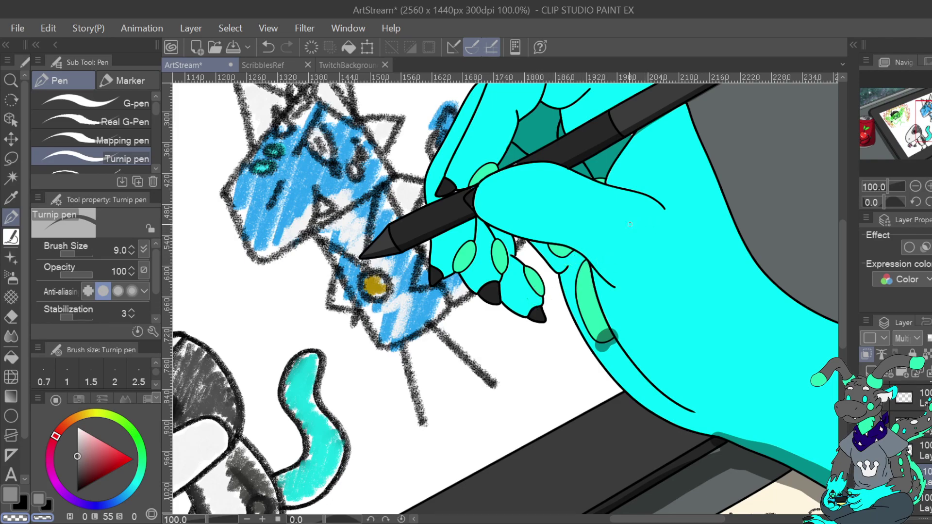
{"action": "mouse_move", "coordinate": [612, 343]}
{"action": "left_mouse_down"}
{"action": "mouse_move", "coordinate": [586, 351]}
{"action": "mouse_move", "coordinate": [620, 336]}
{"action": "left_mouse_up"}
Paint a thin grey shadow along the underside of the thumb with the Turnip pen at size 9.0
{"action": "left_click", "coordinate": [8, 500]}
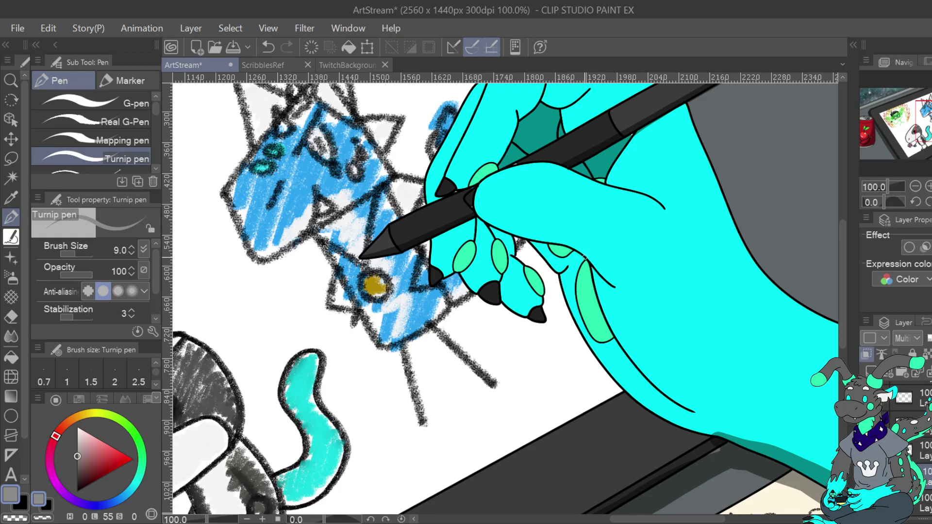
{"action": "left_click_drag", "start_coordinate": [558, 246], "coordinate": [532, 244]}
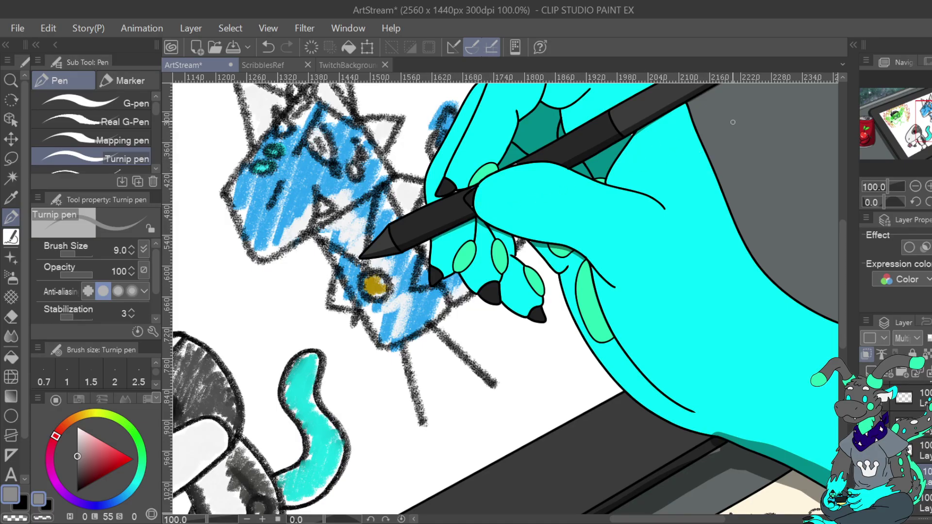
{"action": "left_click", "coordinate": [268, 47]}
{"action": "key", "text": "ctrl+y"}
{"action": "left_click", "coordinate": [930, 109]}
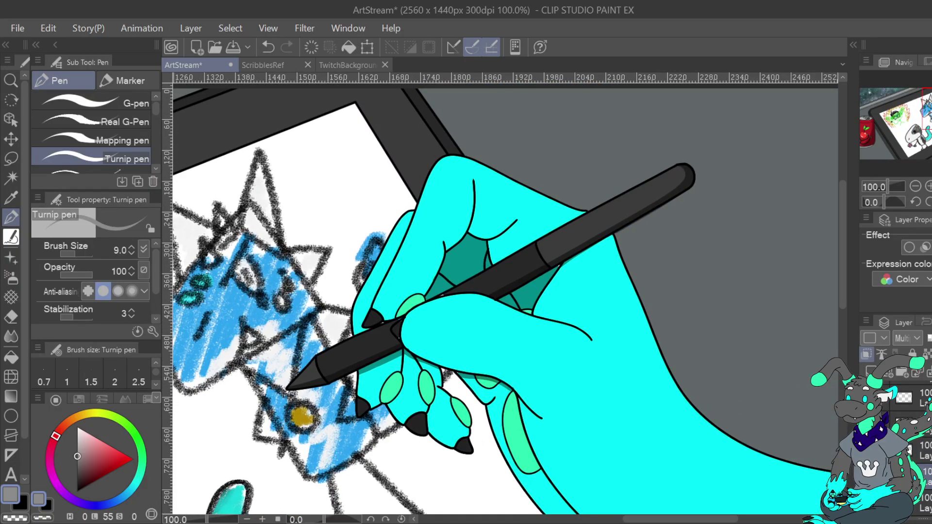
Shade the palm crease beside the long green spot in grey with stabilization 100 and erase the overspill past the line
{"action": "left_click", "coordinate": [15, 517]}
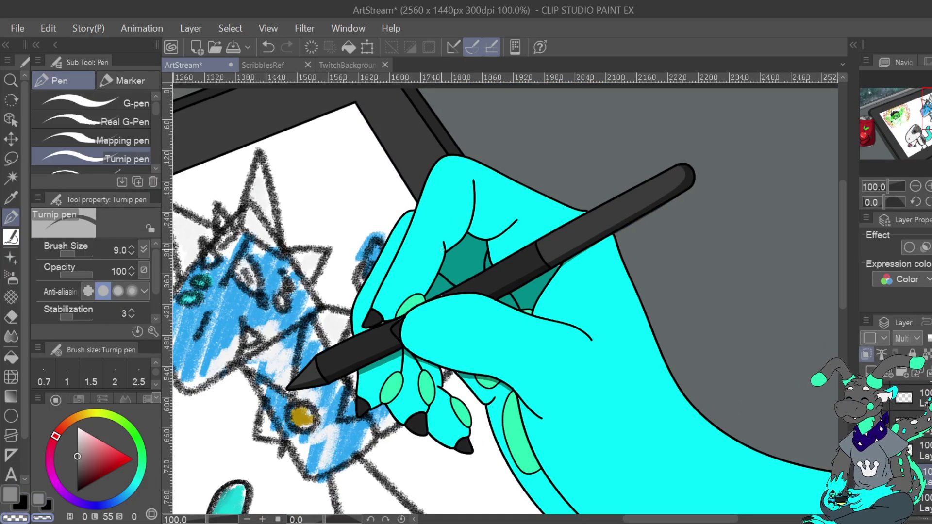
{"action": "left_click_drag", "start_coordinate": [504, 297], "coordinate": [436, 113]}
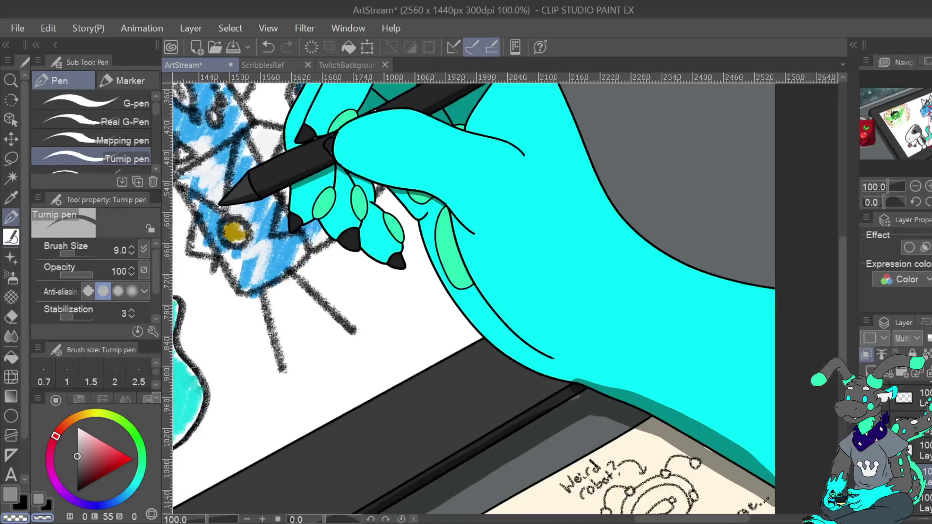
{"action": "key", "text": "c"}
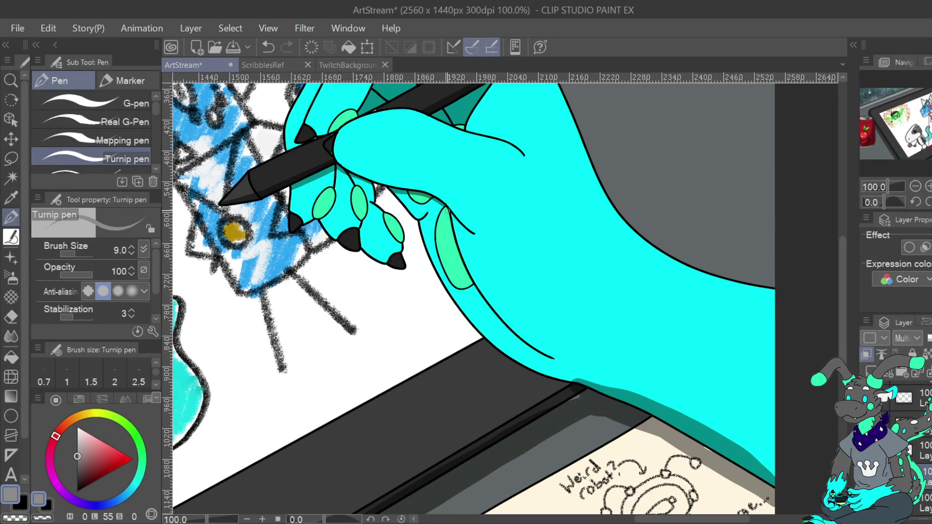
{"action": "mouse_move", "coordinate": [449, 219]}
{"action": "left_mouse_down"}
{"action": "mouse_move", "coordinate": [486, 310]}
{"action": "mouse_move", "coordinate": [537, 351]}
{"action": "left_mouse_up"}
{"action": "left_click", "coordinate": [265, 50]}
{"action": "mouse_move", "coordinate": [444, 205]}
{"action": "left_mouse_down"}
{"action": "mouse_move", "coordinate": [483, 308]}
{"action": "mouse_move", "coordinate": [554, 358]}
{"action": "left_mouse_up"}
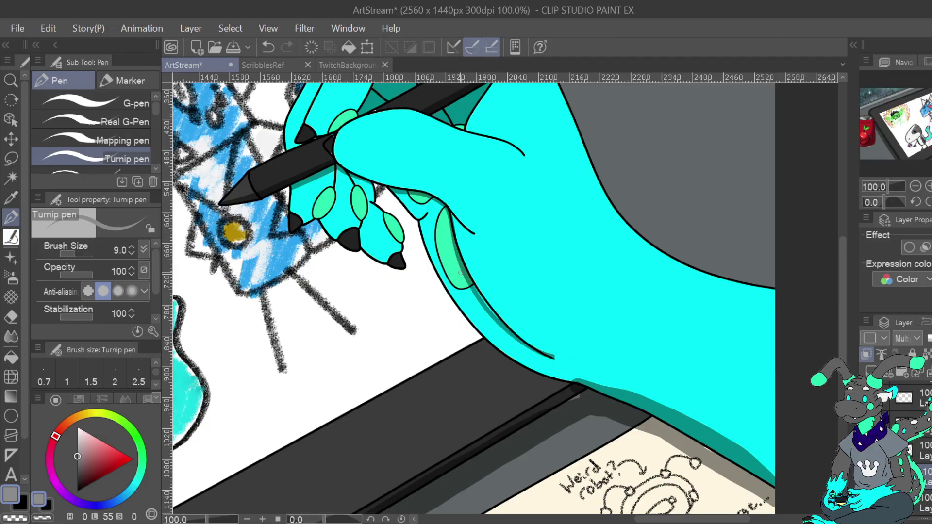
{"action": "left_click", "coordinate": [15, 517]}
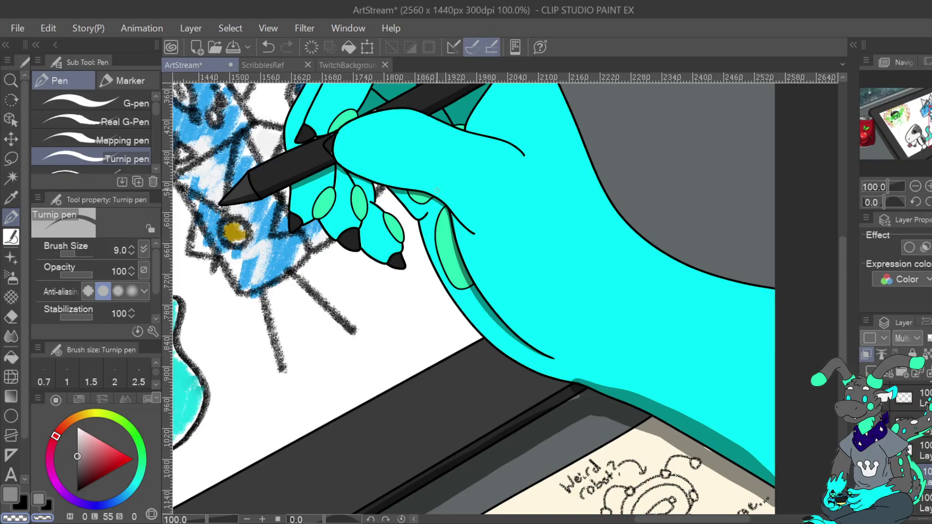
Smooth the inner edge of the shadow along the forearm's lower side with the Turnip pen in transparent colour
{"action": "left_click_drag", "start_coordinate": [924, 130], "coordinate": [931, 143]}
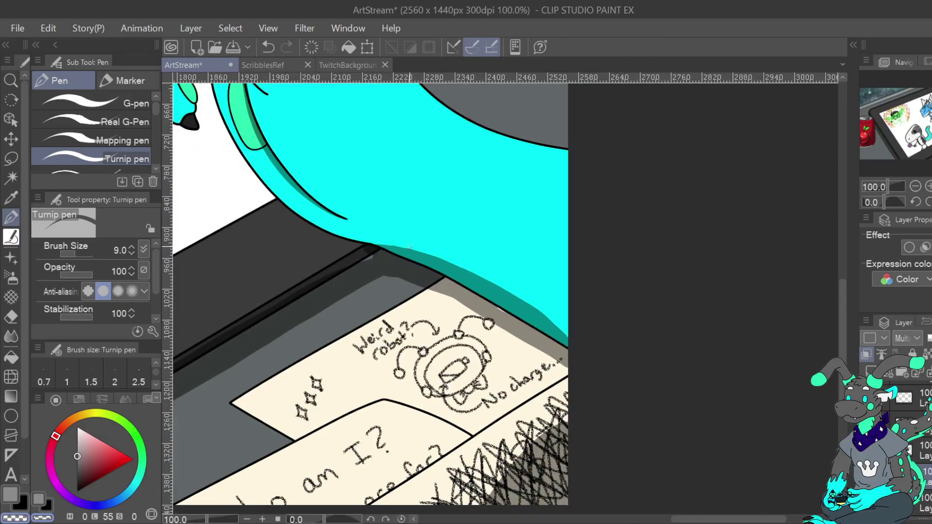
{"action": "left_click_drag", "start_coordinate": [479, 273], "coordinate": [573, 340]}
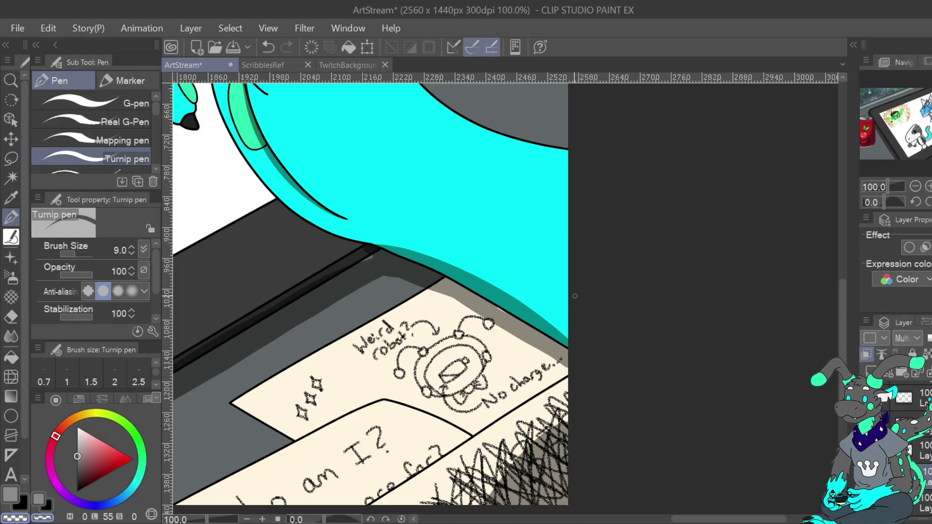
Trim the tablet's cast shadow on the desk along its lower edge using transparent colour and the Turnip pen at size 33.6
{"action": "mouse_move", "coordinate": [926, 146]}
{"action": "left_mouse_down"}
{"action": "mouse_move", "coordinate": [901, 147]}
{"action": "mouse_move", "coordinate": [884, 162]}
{"action": "mouse_move", "coordinate": [893, 158]}
{"action": "left_mouse_up"}
{"action": "left_click", "coordinate": [79, 255]}
{"action": "mouse_move", "coordinate": [303, 447]}
{"action": "left_mouse_down"}
{"action": "mouse_move", "coordinate": [568, 285]}
{"action": "mouse_move", "coordinate": [718, 206]}
{"action": "left_mouse_up"}
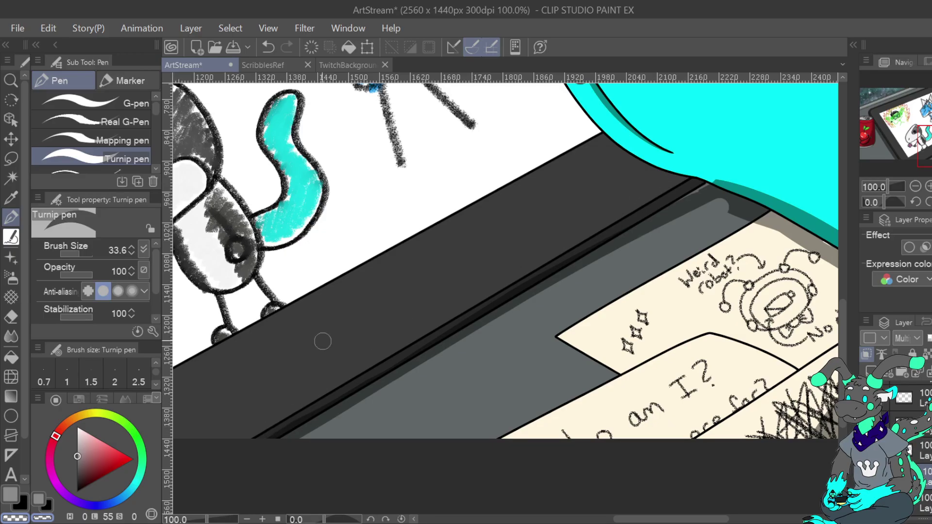
{"action": "key", "text": "ctrl+z"}
{"action": "mouse_move", "coordinate": [724, 208]}
{"action": "left_mouse_down"}
{"action": "mouse_move", "coordinate": [683, 185]}
{"action": "mouse_move", "coordinate": [706, 196]}
{"action": "left_mouse_up"}
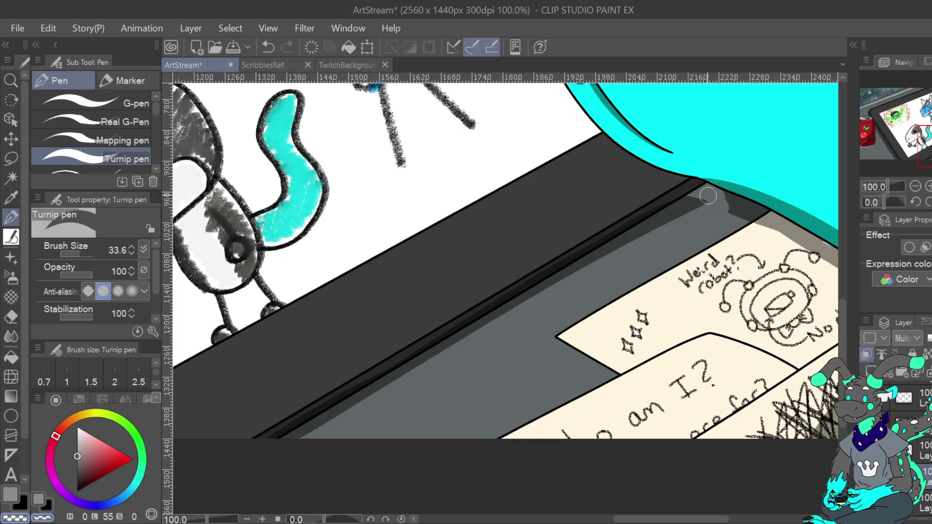
{"action": "key", "text": "ctrl+z"}
{"action": "left_click_drag", "start_coordinate": [707, 196], "coordinate": [693, 200]}
Try to repaint the cast shadow strip along the tablet's lower edge in grey at brush size 33.6
{"action": "left_click", "coordinate": [11, 494]}
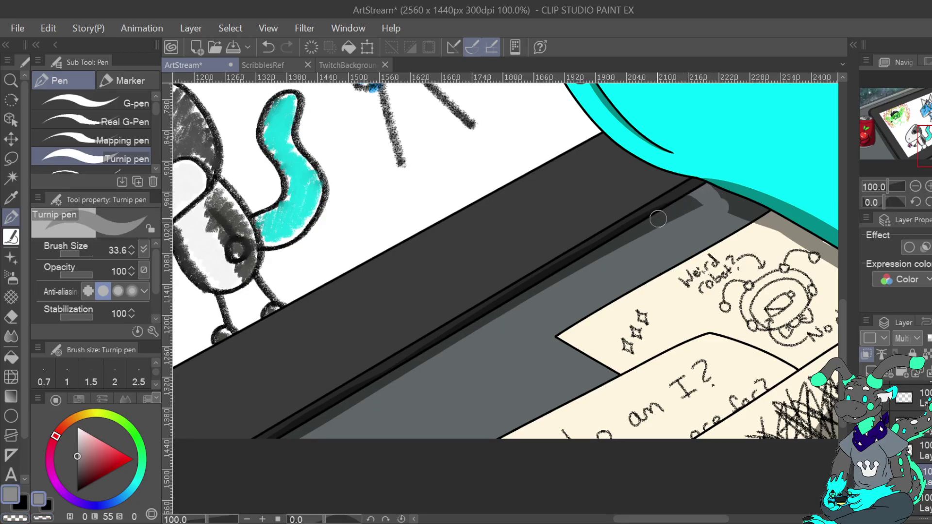
{"action": "left_click_drag", "start_coordinate": [343, 403], "coordinate": [467, 331]}
{"action": "left_click", "coordinate": [269, 47]}
{"action": "left_click_drag", "start_coordinate": [262, 445], "coordinate": [711, 190]}
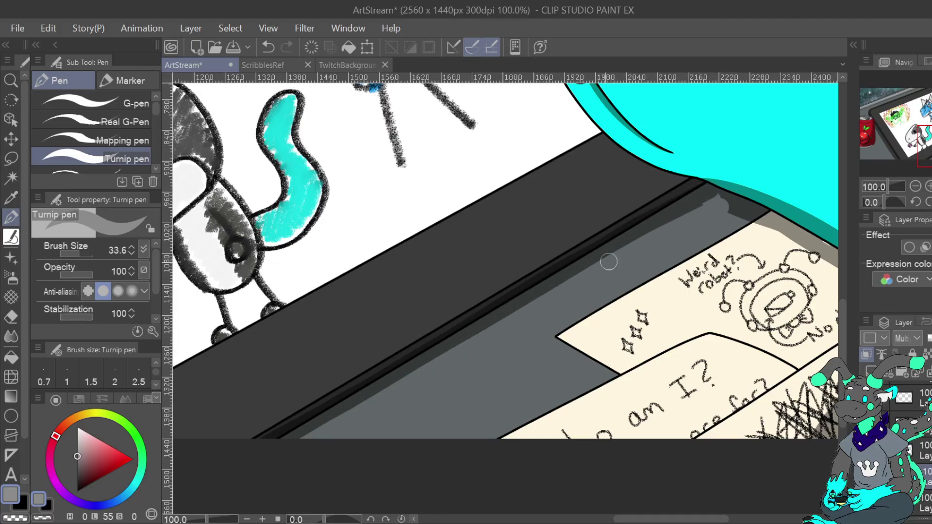
{"action": "left_click", "coordinate": [268, 47]}
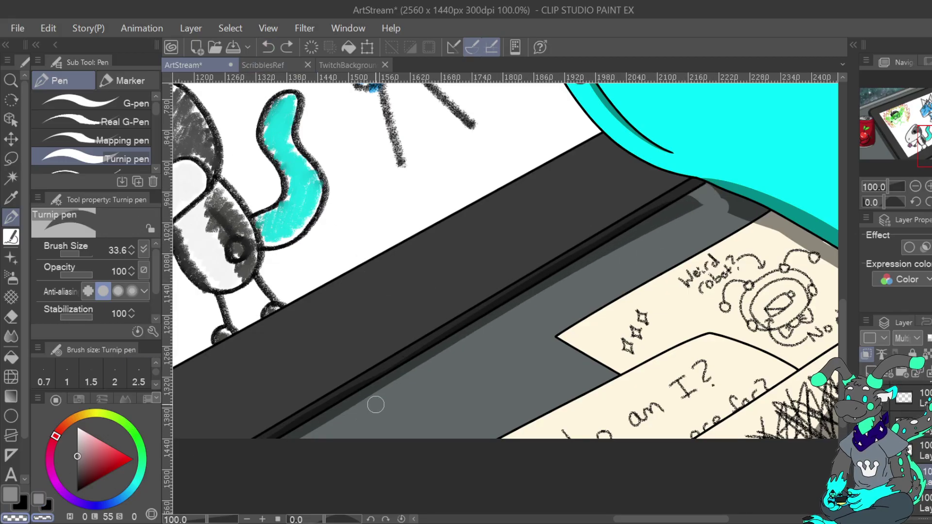
Erase the remaining cast shadow from the tablet's edge and the desk strip beside it using transparent colour at size 33.6
{"action": "mouse_move", "coordinate": [246, 447]}
{"action": "left_mouse_down"}
{"action": "mouse_move", "coordinate": [701, 200]}
{"action": "mouse_move", "coordinate": [649, 211]}
{"action": "mouse_move", "coordinate": [520, 282]}
{"action": "mouse_move", "coordinate": [310, 415]}
{"action": "mouse_move", "coordinate": [289, 448]}
{"action": "left_mouse_up"}
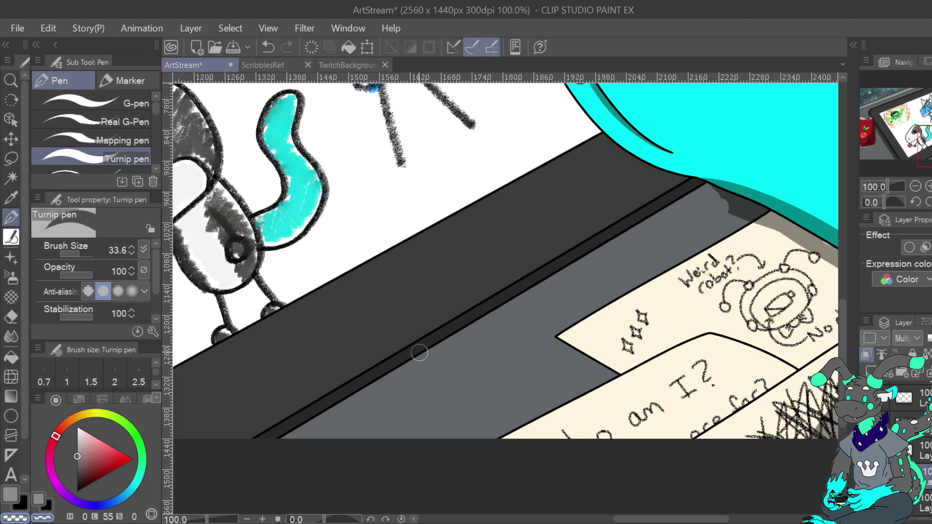
Paint the wrist's grey shadow onto the tablet's frame and edge with the Turnip pen at brush size 12.0
{"action": "mouse_move", "coordinate": [776, 264]}
{"action": "left_mouse_down"}
{"action": "mouse_move", "coordinate": [469, 223]}
{"action": "mouse_move", "coordinate": [469, 213]}
{"action": "left_mouse_up"}
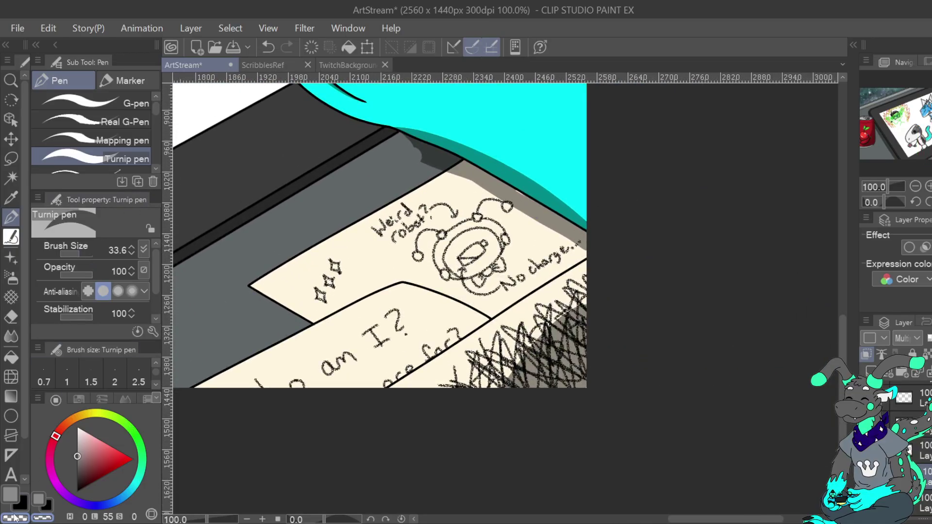
{"action": "left_click_drag", "start_coordinate": [78, 254], "coordinate": [74, 251]}
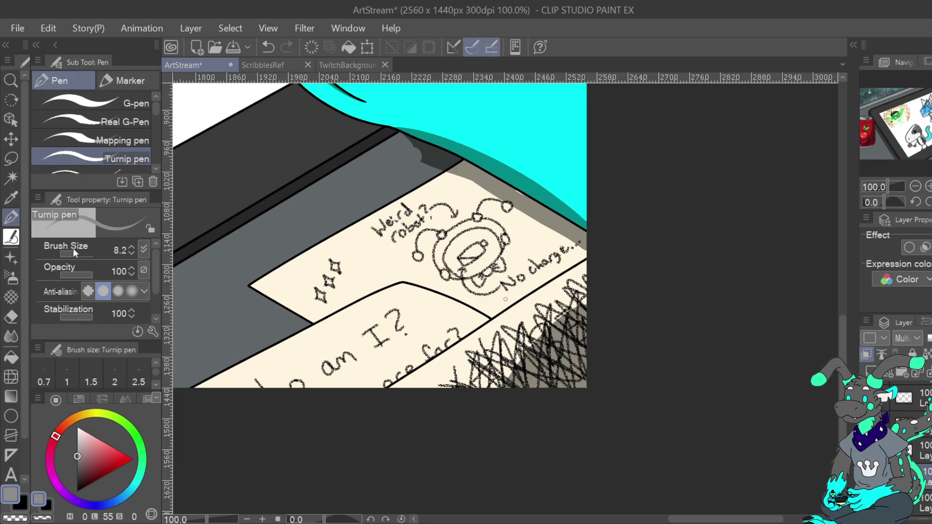
{"action": "left_click", "coordinate": [132, 248]}
{"action": "left_click", "coordinate": [132, 248]}
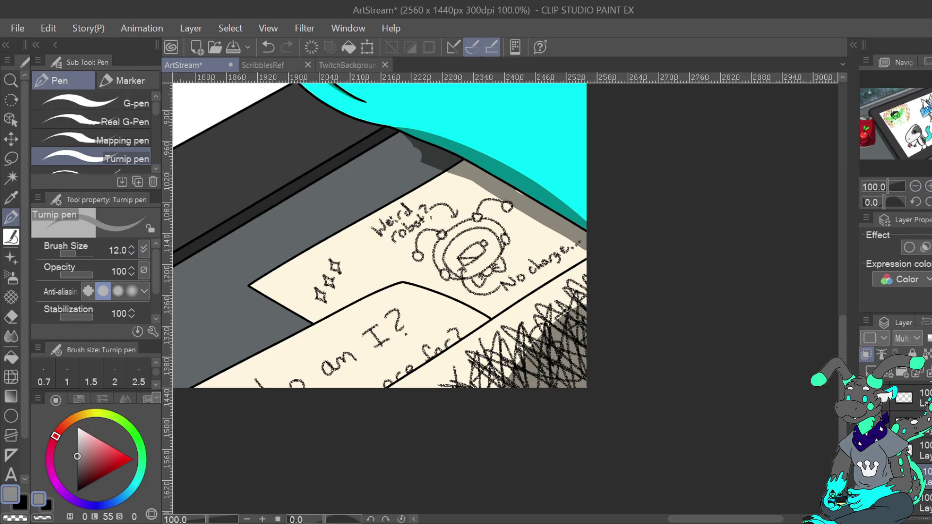
{"action": "left_click_drag", "start_coordinate": [379, 235], "coordinate": [420, 350]}
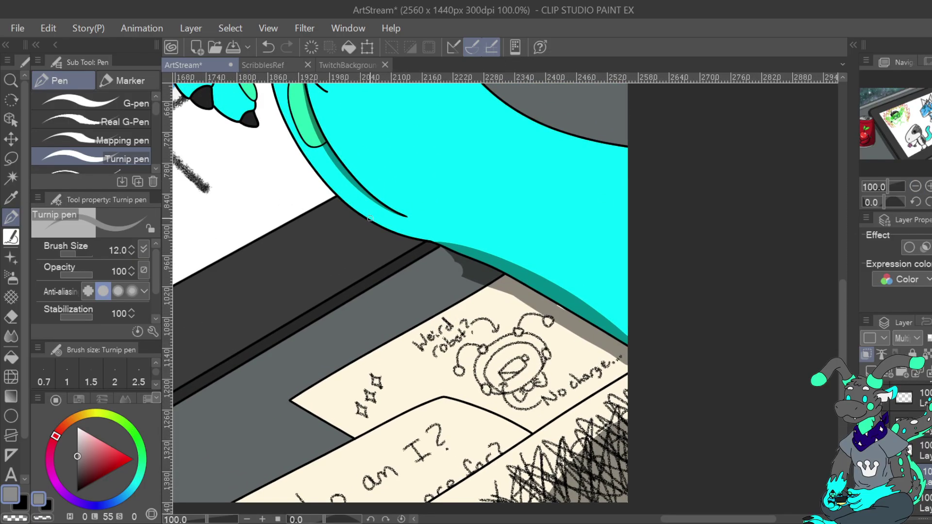
{"action": "mouse_move", "coordinate": [372, 220]}
{"action": "left_mouse_down"}
{"action": "mouse_move", "coordinate": [493, 280]}
{"action": "mouse_move", "coordinate": [439, 244]}
{"action": "mouse_move", "coordinate": [401, 238]}
{"action": "mouse_move", "coordinate": [443, 255]}
{"action": "left_mouse_up"}
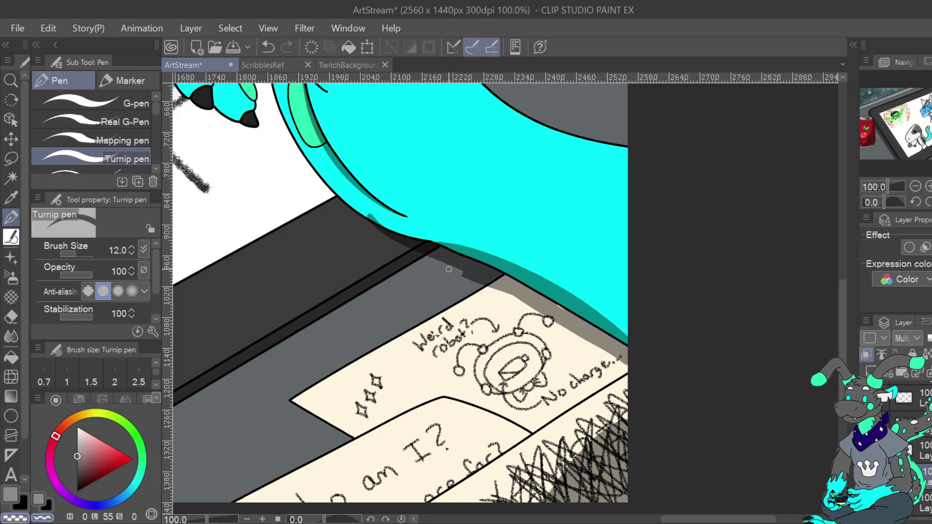
Extend and smooth the forearm's grey shadow across the desk and the sketch paper with the Turnip pen at size 12.0
{"action": "left_click_drag", "start_coordinate": [451, 268], "coordinate": [510, 295]}
{"action": "left_click", "coordinate": [267, 47]}
{"action": "key", "text": "ctrl+y"}
{"action": "left_click", "coordinate": [462, 259], "text": "alt"}
{"action": "mouse_move", "coordinate": [458, 263]}
{"action": "left_mouse_down"}
{"action": "mouse_move", "coordinate": [620, 365]}
{"action": "mouse_move", "coordinate": [585, 335]}
{"action": "left_mouse_up"}
{"action": "left_click_drag", "start_coordinate": [620, 362], "coordinate": [573, 333]}
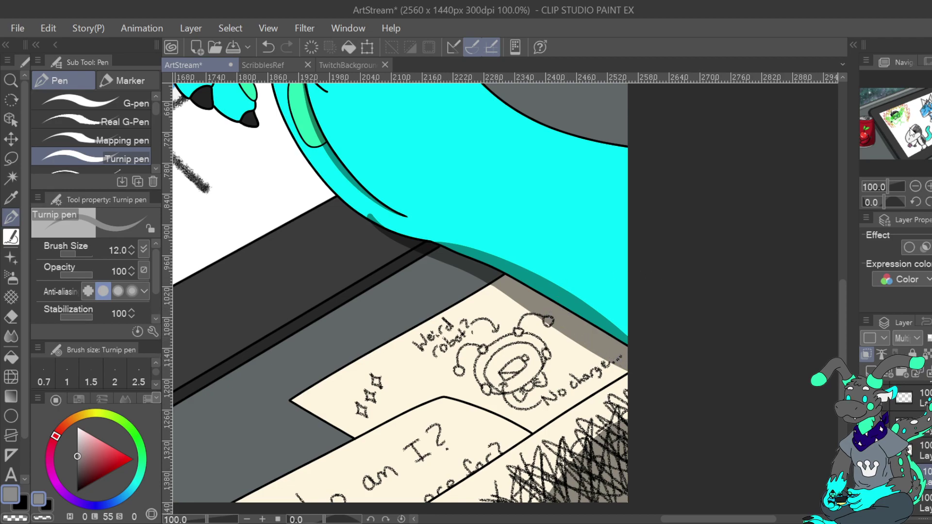
Clean the stray shadow off the wrist and paint the tablet's grey cast shadow along its lower edge with the Turnip pen at size 28.7
{"action": "left_click", "coordinate": [47, 500]}
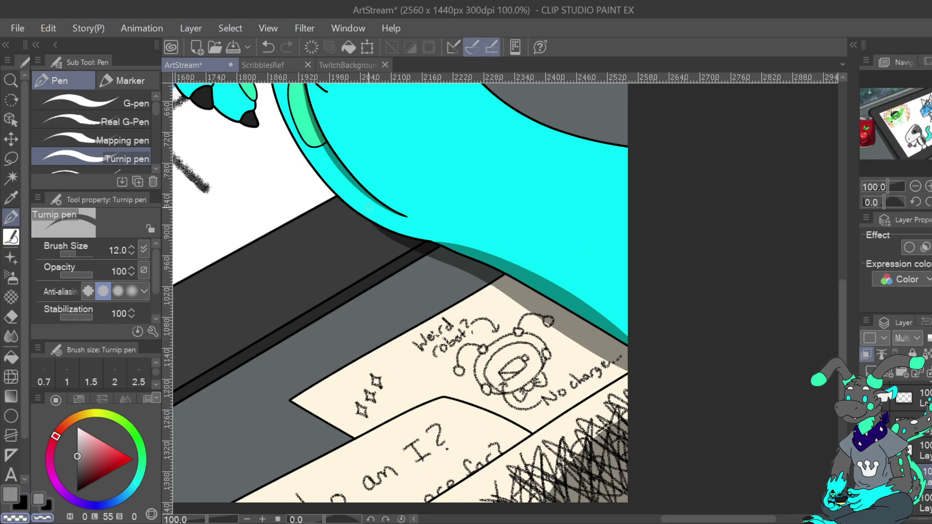
{"action": "mouse_move", "coordinate": [432, 335]}
{"action": "left_mouse_down"}
{"action": "mouse_move", "coordinate": [532, 287]}
{"action": "mouse_move", "coordinate": [698, 267]}
{"action": "left_mouse_up"}
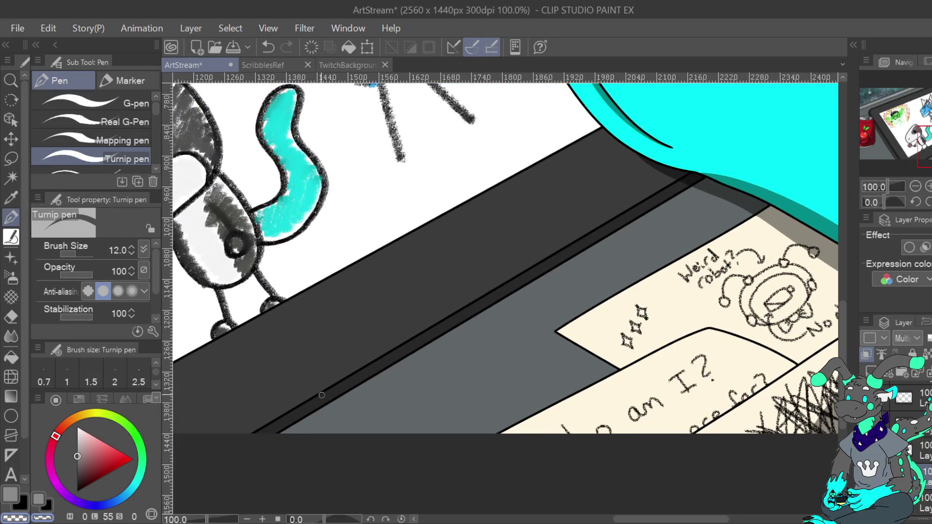
{"action": "left_click_drag", "start_coordinate": [77, 256], "coordinate": [79, 256]}
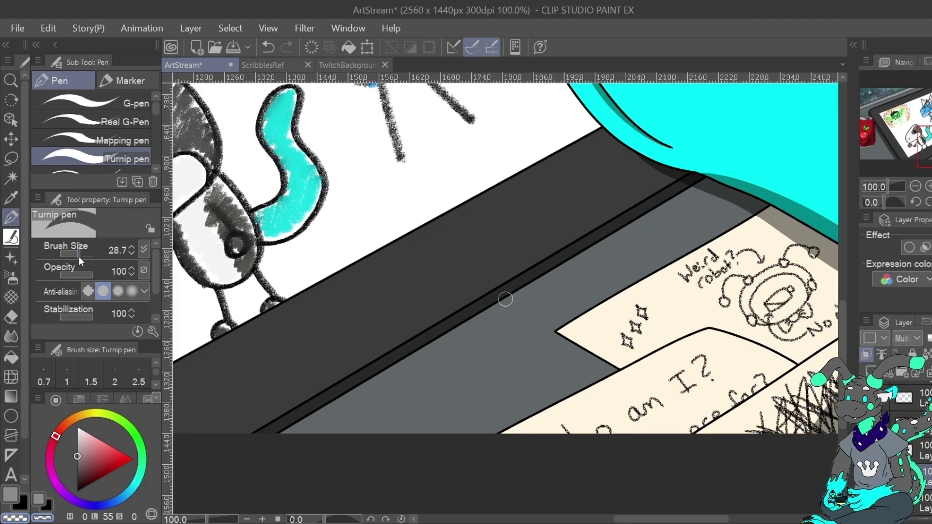
{"action": "left_click", "coordinate": [38, 497]}
{"action": "mouse_move", "coordinate": [697, 183]}
{"action": "left_mouse_down"}
{"action": "mouse_move", "coordinate": [280, 436]}
{"action": "mouse_move", "coordinate": [235, 478]}
{"action": "left_mouse_up"}
{"action": "left_click", "coordinate": [267, 47]}
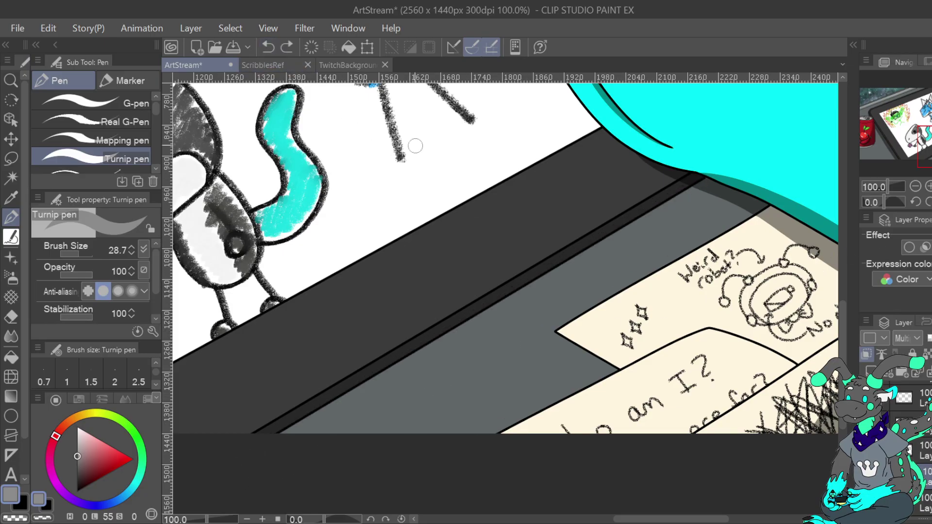
{"action": "left_click_drag", "start_coordinate": [699, 187], "coordinate": [236, 463]}
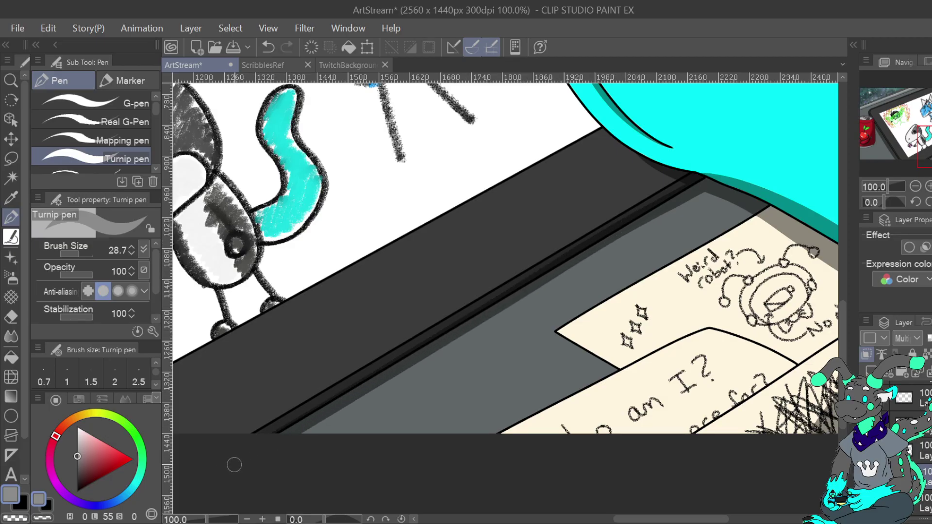
{"action": "left_click", "coordinate": [268, 47]}
{"action": "left_click_drag", "start_coordinate": [290, 428], "coordinate": [702, 186]}
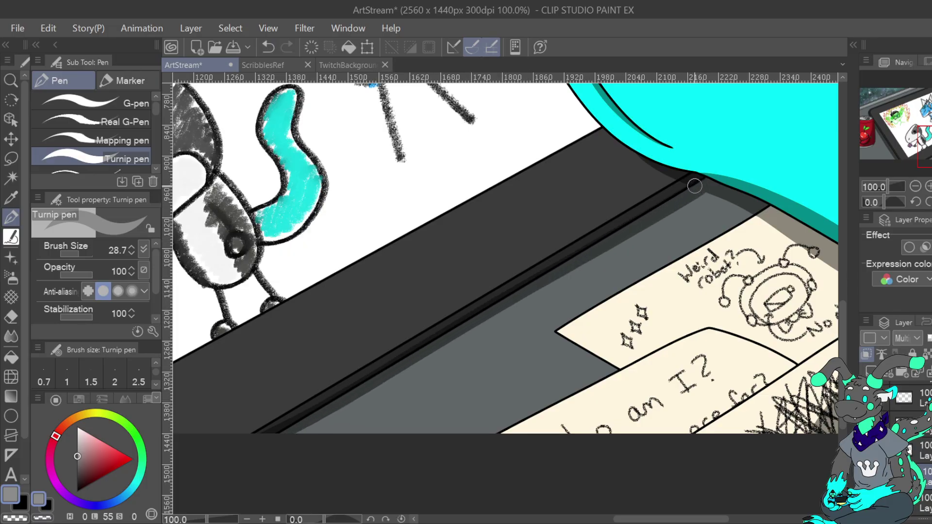
{"action": "left_click", "coordinate": [268, 47]}
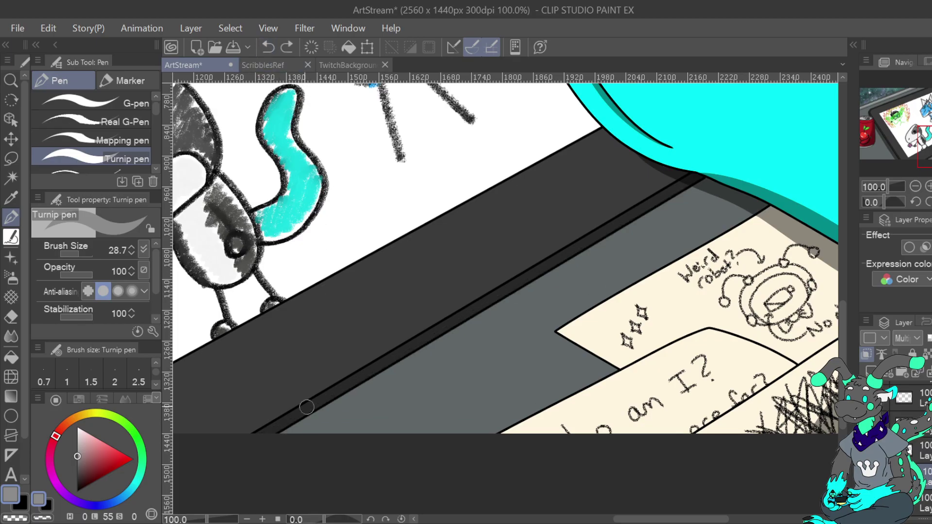
{"action": "left_click_drag", "start_coordinate": [274, 439], "coordinate": [705, 181]}
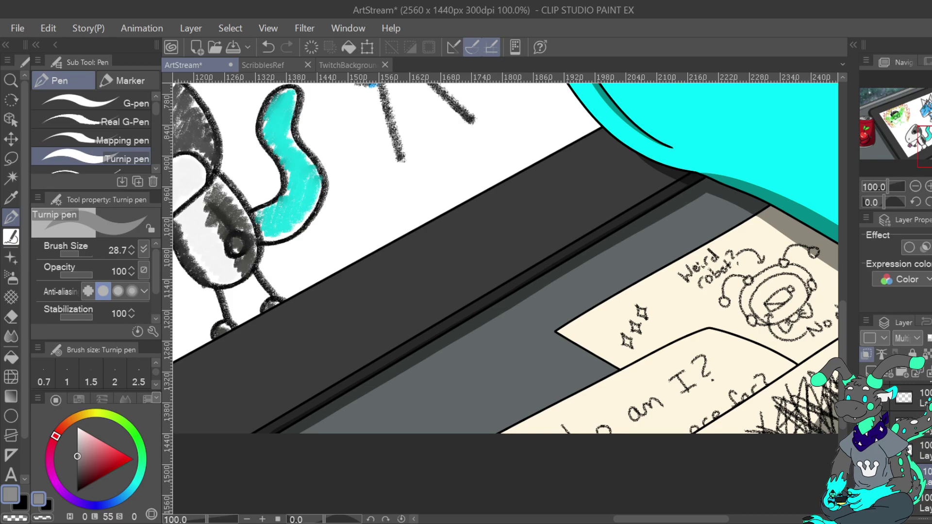
Airbrush soft grey shading over the black scribbles on the lower sketch paper using the Soft airbrush at size 53.8
{"action": "left_click", "coordinate": [915, 186]}
{"action": "left_click", "coordinate": [914, 186]}
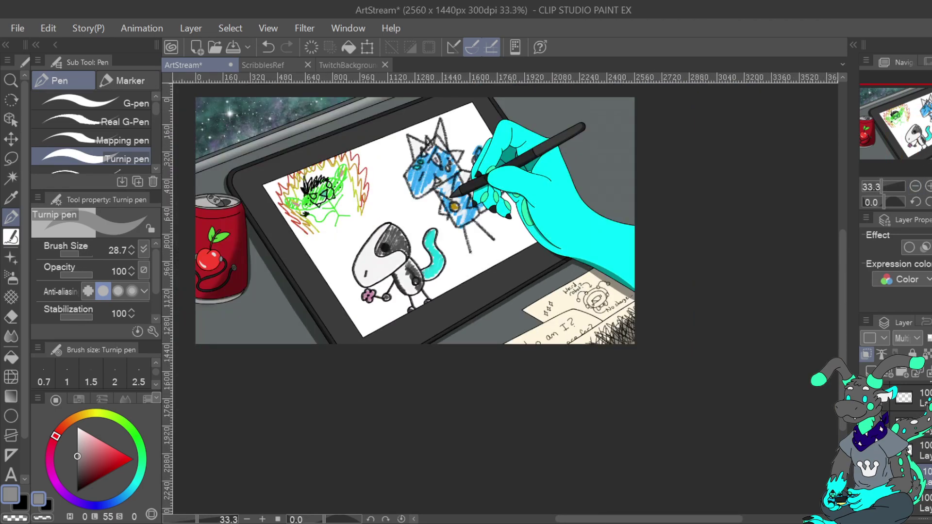
{"action": "left_click", "coordinate": [928, 187]}
{"action": "left_click", "coordinate": [928, 186]}
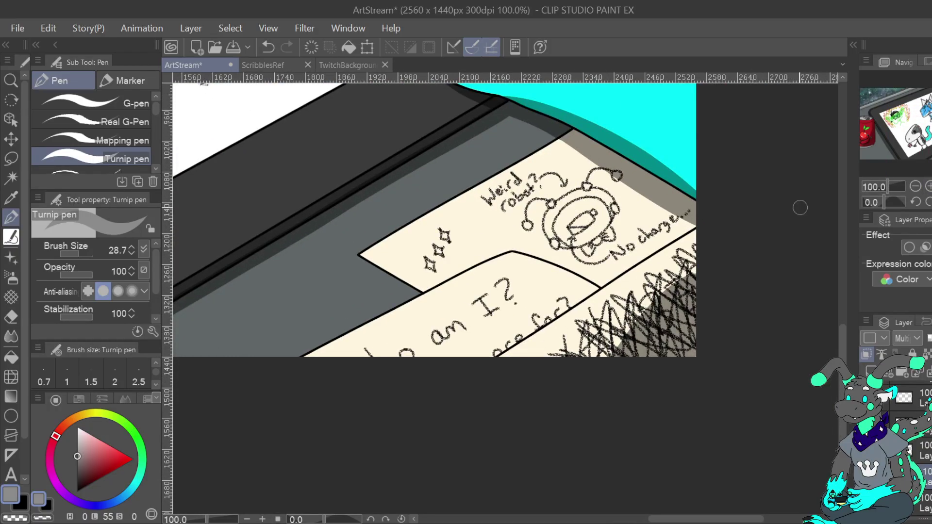
{"action": "left_click", "coordinate": [11, 278]}
{"action": "mouse_move", "coordinate": [703, 270]}
{"action": "left_mouse_down"}
{"action": "mouse_move", "coordinate": [675, 284]}
{"action": "mouse_move", "coordinate": [592, 371]}
{"action": "mouse_move", "coordinate": [576, 371]}
{"action": "left_mouse_up"}
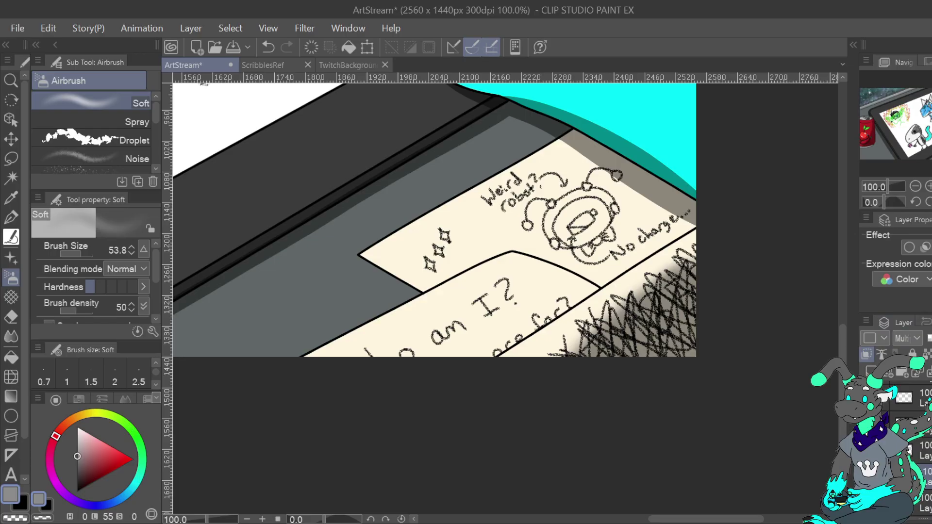
{"action": "left_click", "coordinate": [915, 186]}
{"action": "left_click", "coordinate": [914, 186]}
{"action": "left_click", "coordinate": [915, 186]}
{"action": "left_click_drag", "start_coordinate": [921, 156], "coordinate": [882, 142]}
{"action": "left_click", "coordinate": [14, 517]}
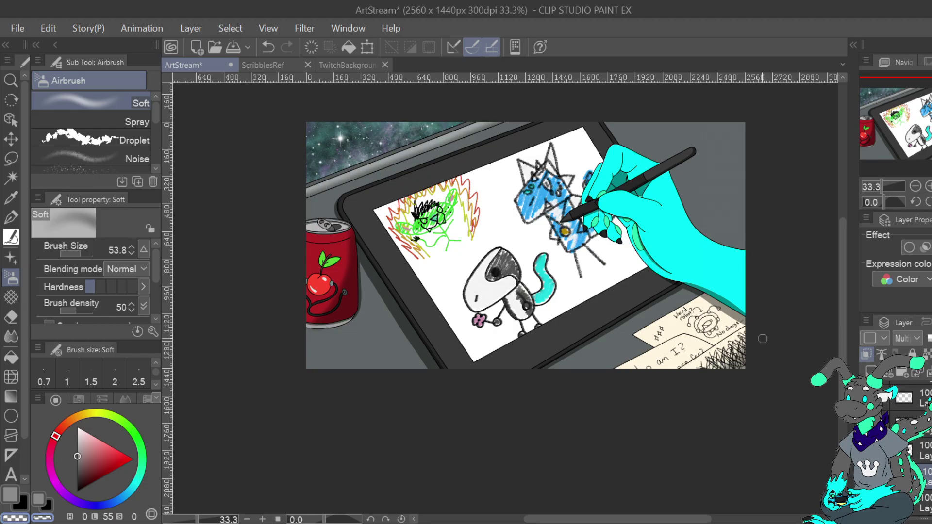
{"action": "key", "text": "c"}
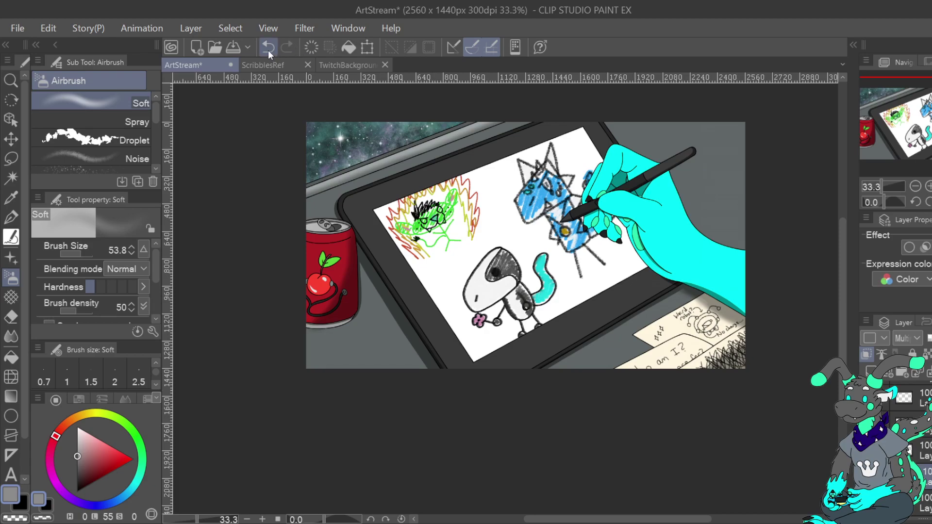
{"action": "left_click_drag", "start_coordinate": [73, 249], "coordinate": [78, 254]}
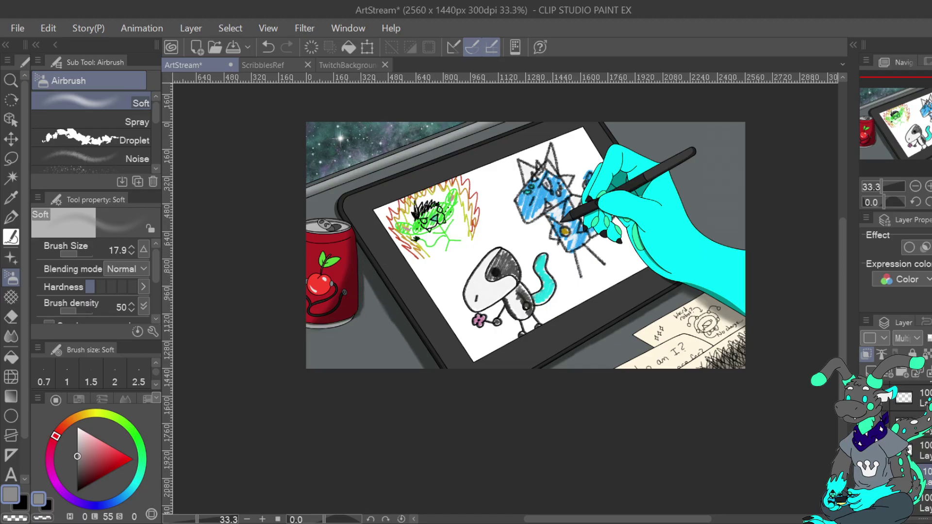
{"action": "left_click", "coordinate": [270, 47]}
{"action": "left_click", "coordinate": [272, 48]}
{"action": "left_click", "coordinate": [271, 48]}
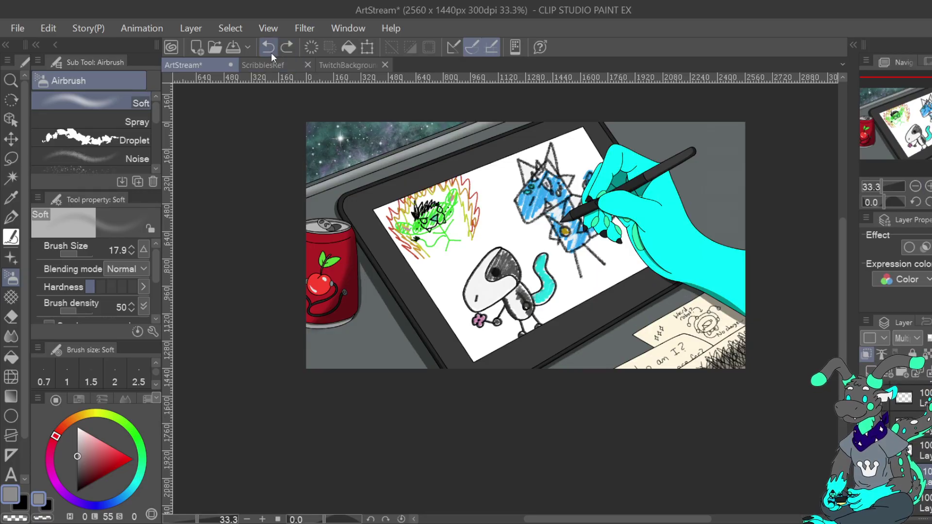
{"action": "left_click", "coordinate": [269, 51]}
{"action": "left_click", "coordinate": [289, 55]}
Paint light-grey highlights on the soda can's lid with the Soft airbrush at size 5.1
{"action": "left_click", "coordinate": [905, 373]}
{"action": "left_click", "coordinate": [315, 324], "text": "alt"}
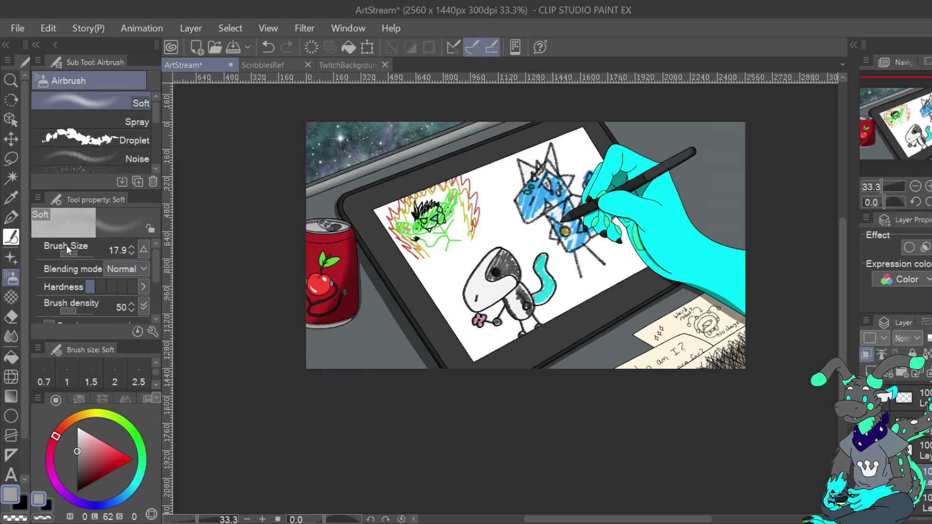
{"action": "key", "text": "p"}
{"action": "left_click", "coordinate": [78, 435]}
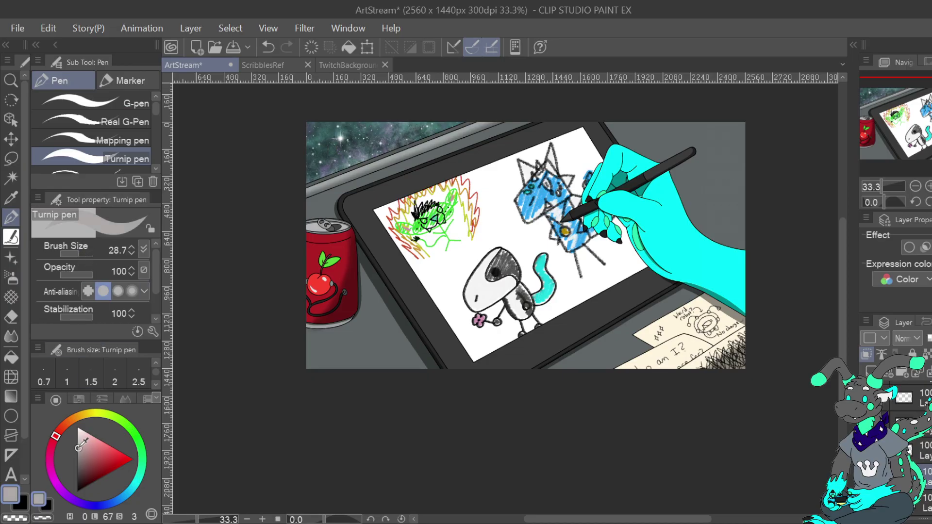
{"action": "left_click", "coordinate": [10, 277]}
{"action": "left_click_drag", "start_coordinate": [83, 254], "coordinate": [72, 252]}
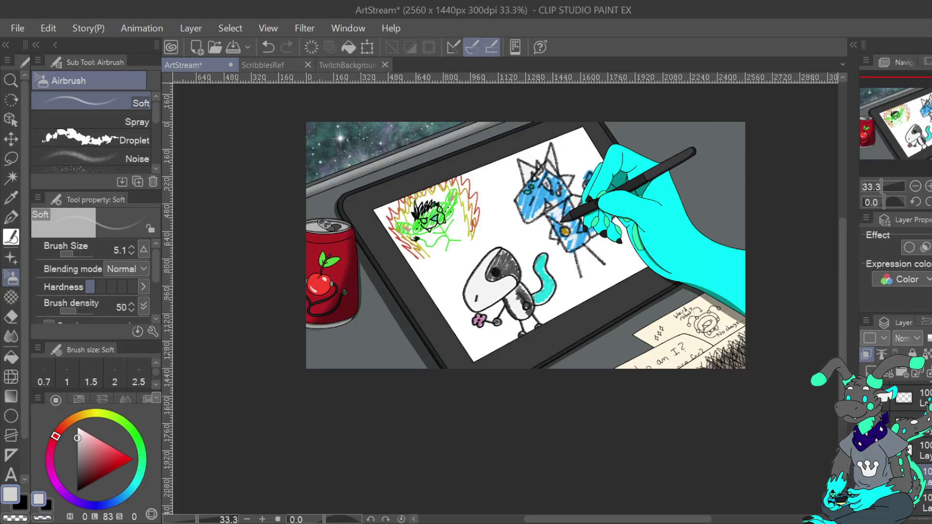
{"action": "left_click", "coordinate": [928, 186]}
{"action": "left_click", "coordinate": [928, 186]}
{"action": "left_click", "coordinate": [928, 186]}
{"action": "left_click", "coordinate": [928, 186]}
{"action": "left_click_drag", "start_coordinate": [899, 133], "coordinate": [862, 126]}
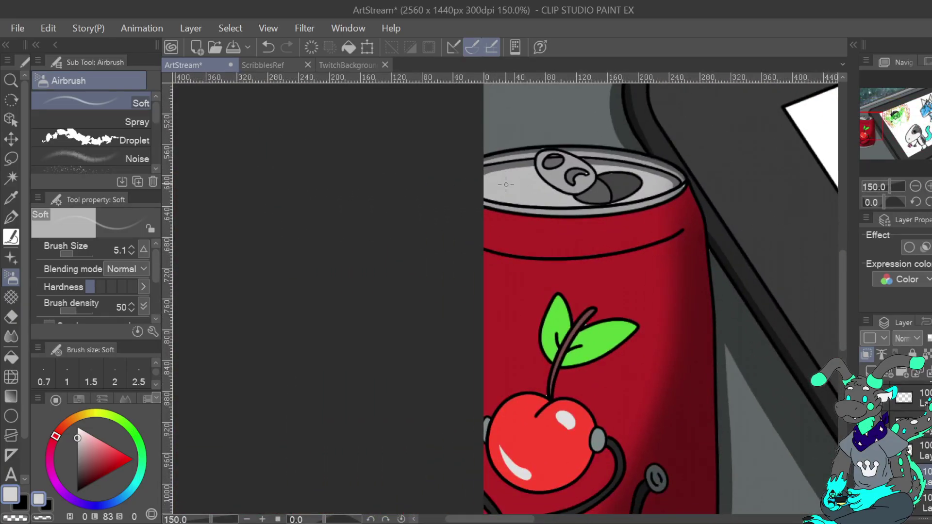
{"action": "left_click_drag", "start_coordinate": [548, 175], "coordinate": [561, 186]}
{"action": "mouse_move", "coordinate": [491, 192]}
{"action": "left_mouse_down"}
{"action": "mouse_move", "coordinate": [557, 199]}
{"action": "mouse_move", "coordinate": [495, 195]}
{"action": "left_mouse_up"}
{"action": "left_click_drag", "start_coordinate": [649, 189], "coordinate": [662, 186]}
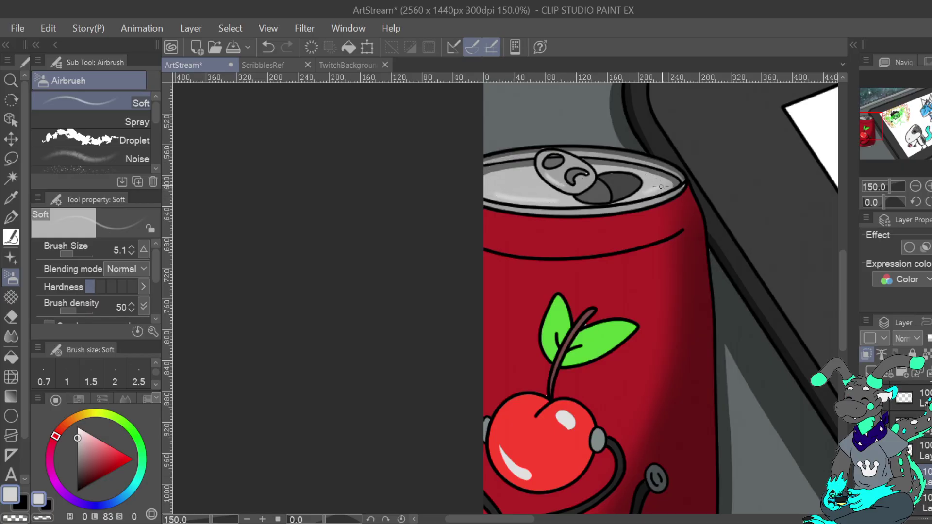
Highlight the front rim of the can's lid and trim the lid's outer highlight with transparent colour
{"action": "left_click_drag", "start_coordinate": [600, 212], "coordinate": [652, 199]}
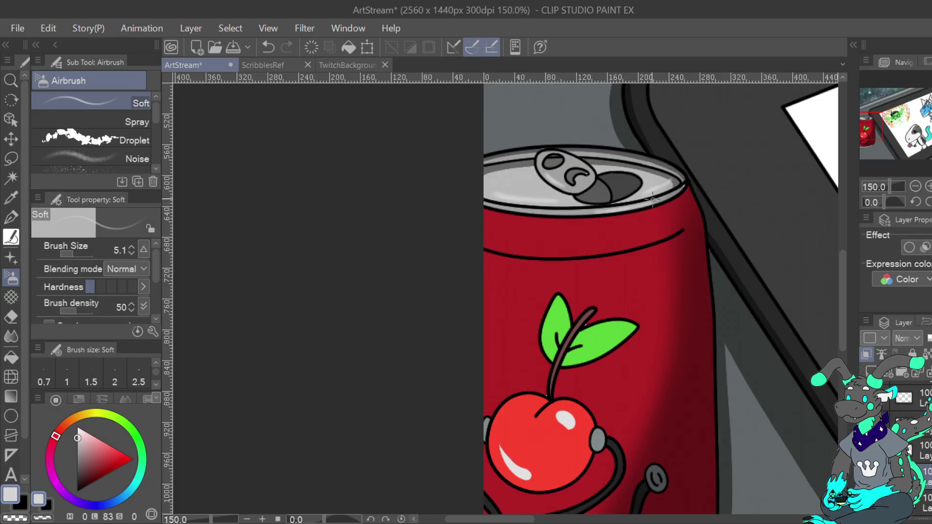
{"action": "left_click_drag", "start_coordinate": [533, 156], "coordinate": [510, 158]}
{"action": "left_click", "coordinate": [268, 47]}
{"action": "left_click", "coordinate": [15, 518]}
{"action": "left_click_drag", "start_coordinate": [672, 181], "coordinate": [663, 179]}
{"action": "key", "text": "c"}
Paint light-grey highlights along the can's bottom rim with the Soft airbrush at size 8.0
{"action": "left_click_drag", "start_coordinate": [880, 124], "coordinate": [881, 145]}
{"action": "mouse_move", "coordinate": [499, 307]}
{"action": "left_mouse_down"}
{"action": "mouse_move", "coordinate": [536, 308]}
{"action": "mouse_move", "coordinate": [472, 306]}
{"action": "mouse_move", "coordinate": [553, 306]}
{"action": "left_mouse_up"}
{"action": "left_click", "coordinate": [268, 47]}
{"action": "left_click", "coordinate": [131, 247]}
{"action": "mouse_move", "coordinate": [475, 305]}
{"action": "left_mouse_down"}
{"action": "mouse_move", "coordinate": [550, 309]}
{"action": "mouse_move", "coordinate": [525, 309]}
{"action": "mouse_move", "coordinate": [539, 309]}
{"action": "mouse_move", "coordinate": [592, 303]}
{"action": "left_mouse_up"}
{"action": "left_click", "coordinate": [267, 47]}
{"action": "mouse_move", "coordinate": [469, 302]}
{"action": "left_mouse_down"}
{"action": "mouse_move", "coordinate": [562, 307]}
{"action": "mouse_move", "coordinate": [616, 296]}
{"action": "left_mouse_up"}
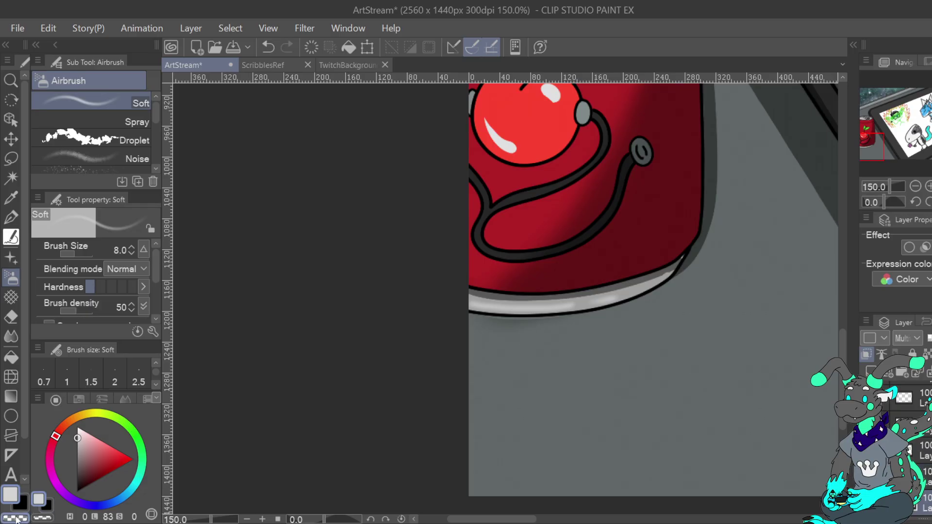
Try to retouch the corner of the can's bottom rim in grey (159, 159, 159) with the Turnip pen at size 6.0
{"action": "key", "text": "p"}
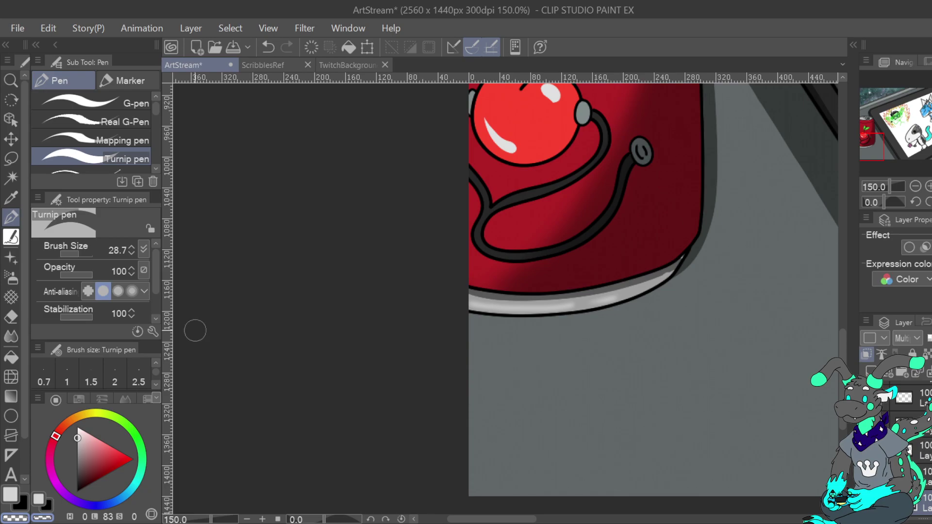
{"action": "left_click", "coordinate": [80, 254]}
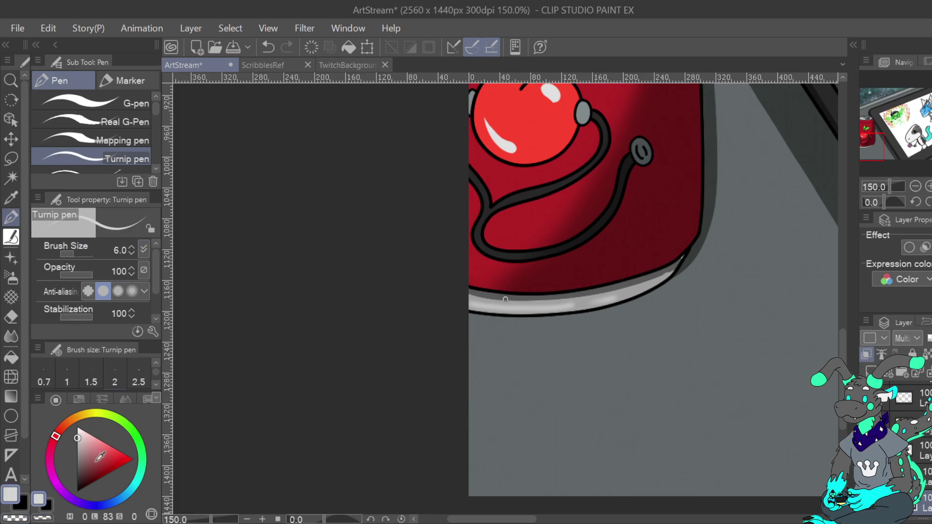
{"action": "left_click", "coordinate": [608, 288], "text": "alt"}
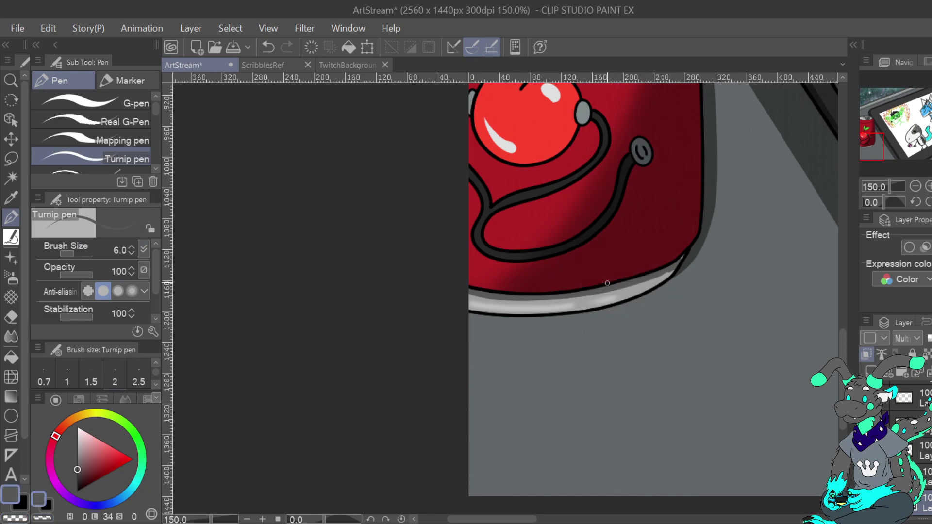
{"action": "left_click", "coordinate": [143, 399]}
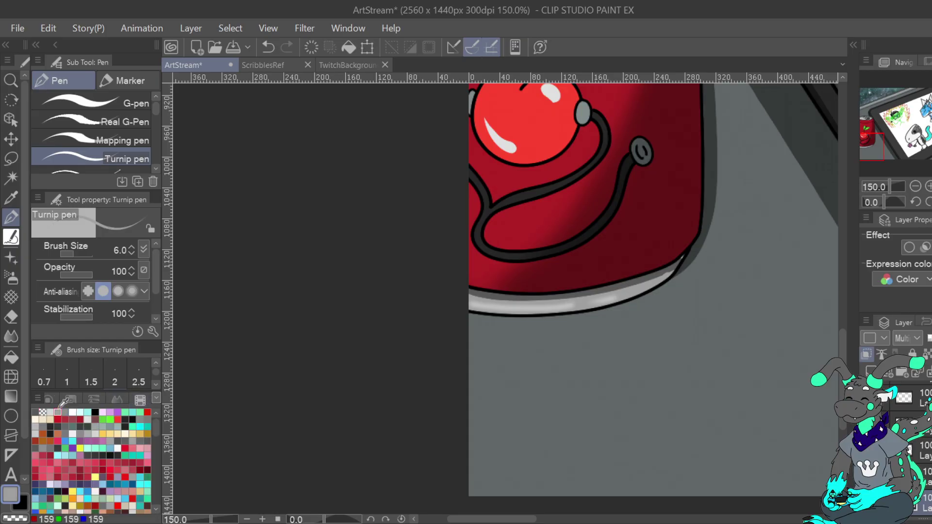
{"action": "left_click_drag", "start_coordinate": [665, 270], "coordinate": [674, 266]}
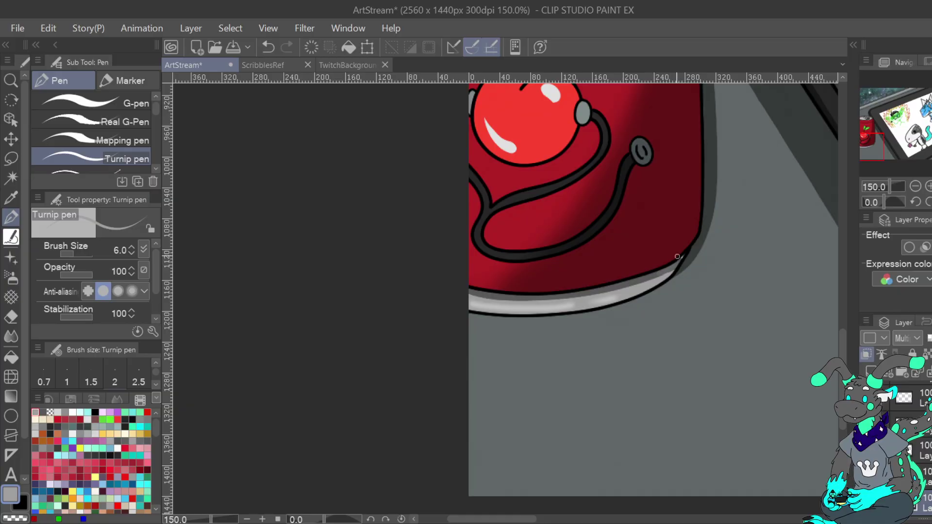
{"action": "left_click", "coordinate": [268, 54]}
{"action": "left_click", "coordinate": [269, 52]}
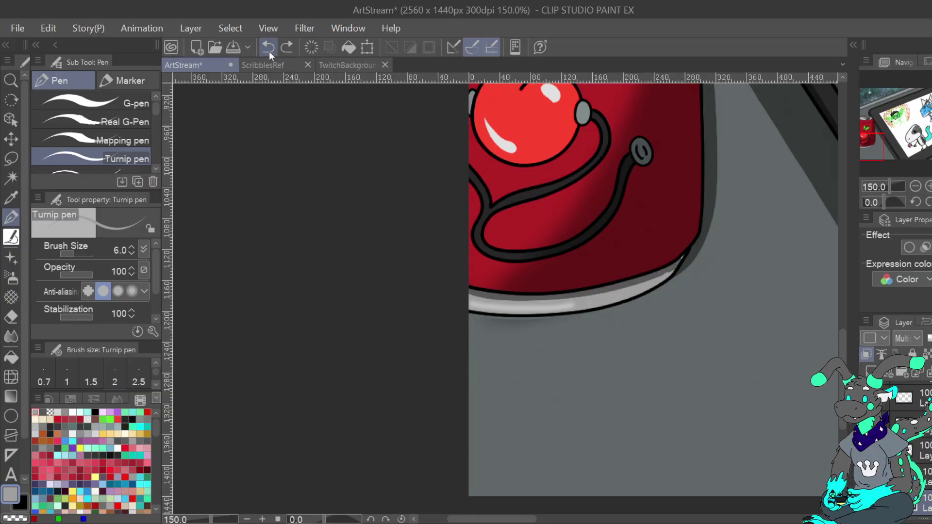
Sample the grey at the can's bottom rim from the layer itself for the Turnip pen
{"action": "left_click", "coordinate": [11, 197]}
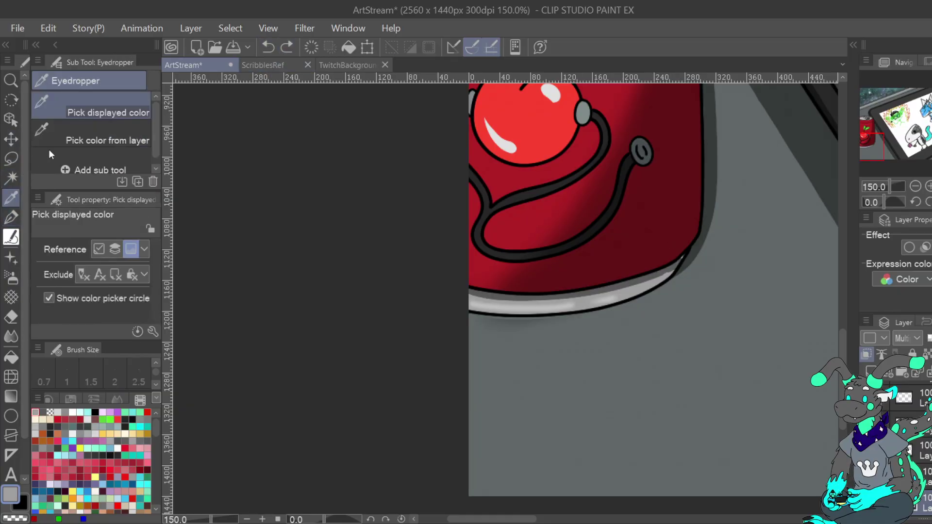
{"action": "left_click", "coordinate": [88, 138]}
{"action": "left_click", "coordinate": [658, 273]}
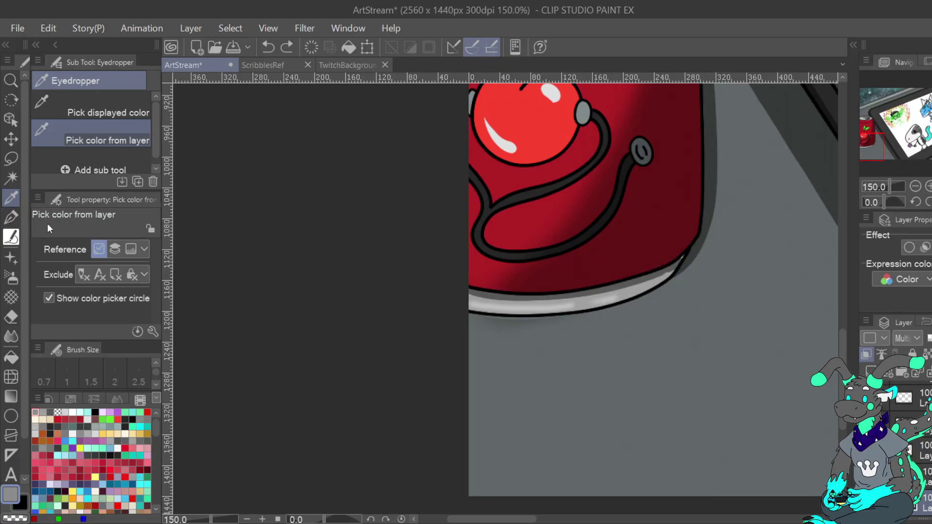
{"action": "key", "text": "p"}
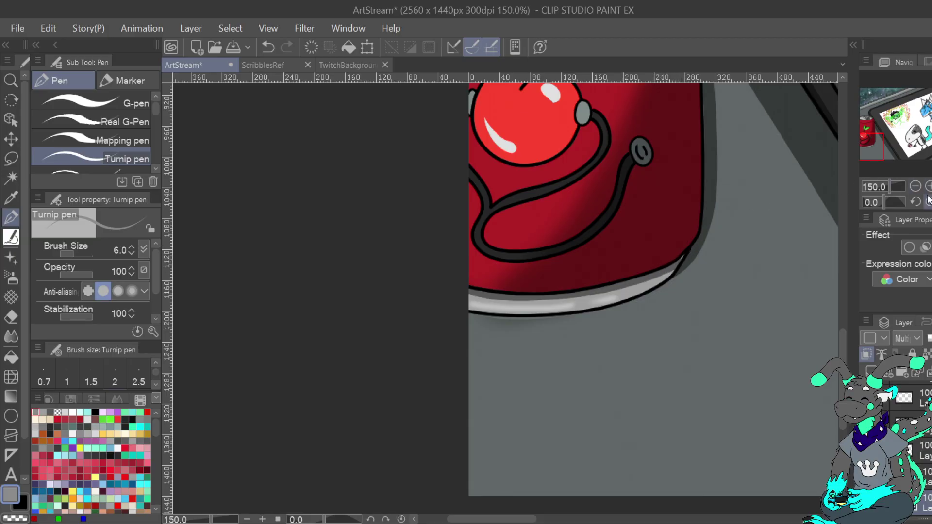
Sample the can's displayed red on its colour layer and lighten it to a pink with hue 358, luminosity 70 and saturation 44
{"action": "key", "text": "ctrl+0"}
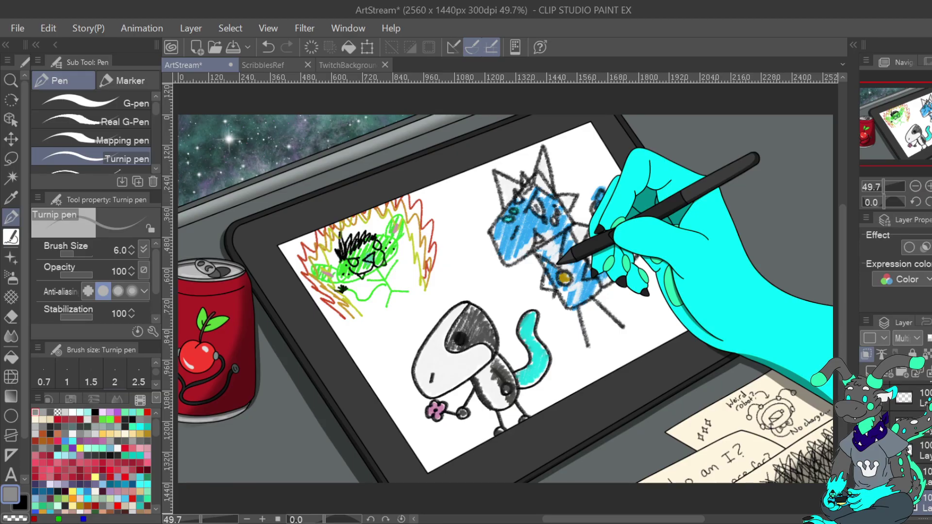
{"action": "left_click", "coordinate": [864, 135]}
{"action": "left_click", "coordinate": [927, 186]}
{"action": "left_click", "coordinate": [927, 186]}
{"action": "right_click", "coordinate": [470, 207]}
{"action": "left_click", "coordinate": [10, 198]}
{"action": "left_click", "coordinate": [110, 115]}
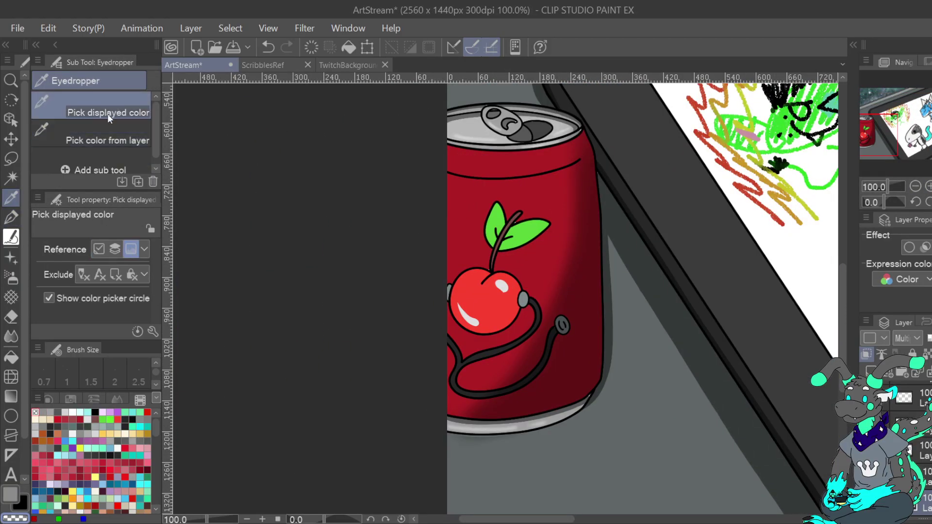
{"action": "left_click", "coordinate": [11, 216]}
{"action": "left_click", "coordinate": [523, 188], "text": "alt"}
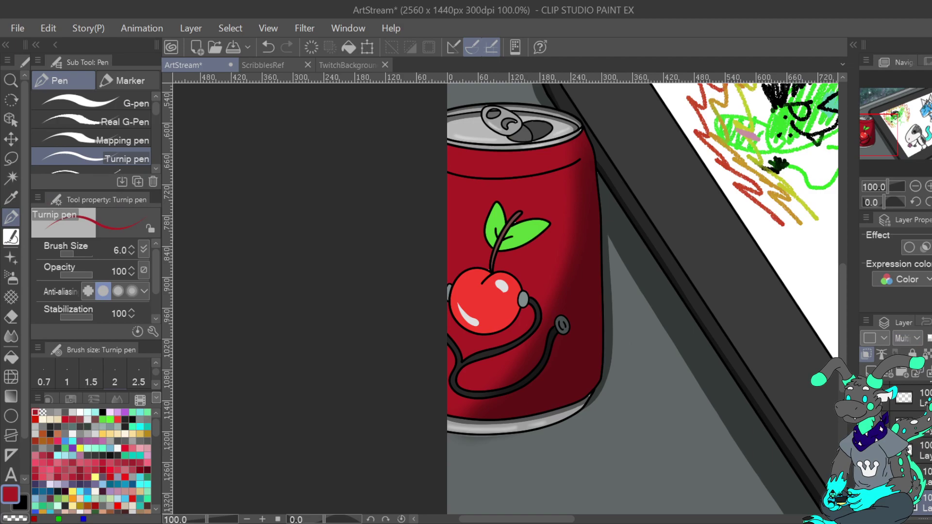
{"action": "left_click", "coordinate": [921, 478]}
{"action": "left_click", "coordinate": [49, 399]}
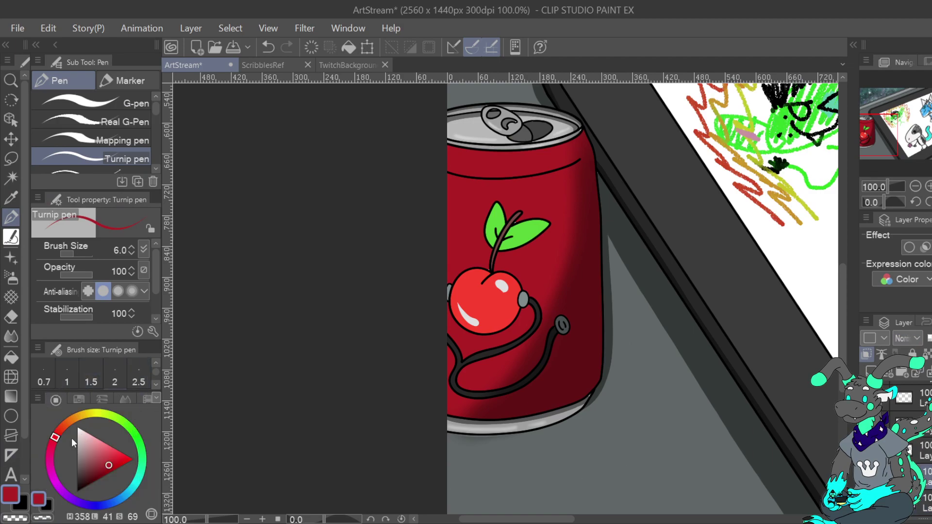
{"action": "left_click", "coordinate": [92, 446]}
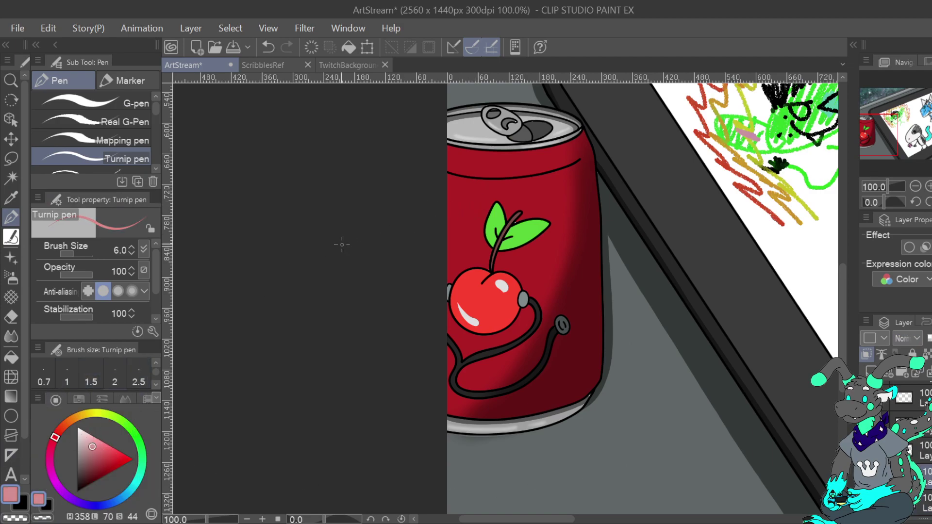
Paint pink highlights across the can's upper red band with the Soft airbrush at size 24.5
{"action": "left_click_drag", "start_coordinate": [75, 252], "coordinate": [78, 253]}
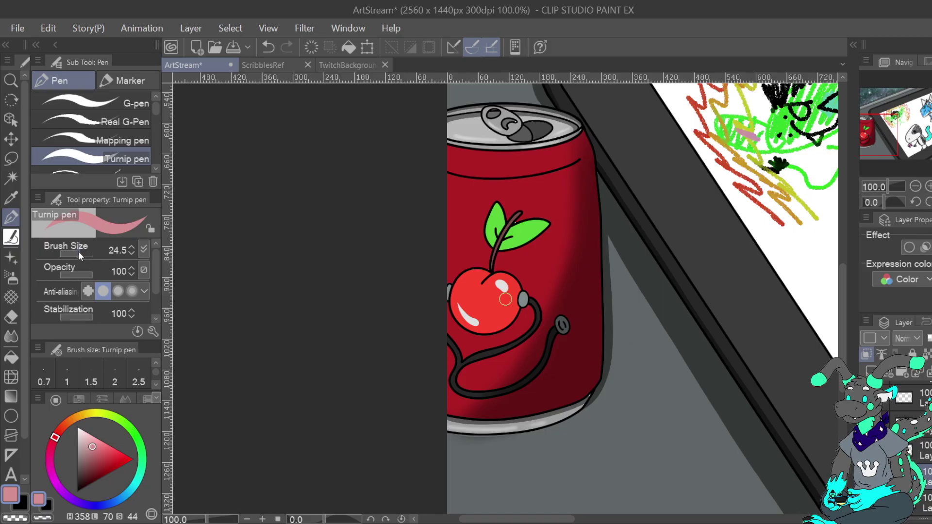
{"action": "left_click", "coordinate": [17, 277]}
{"action": "left_click", "coordinate": [78, 255]}
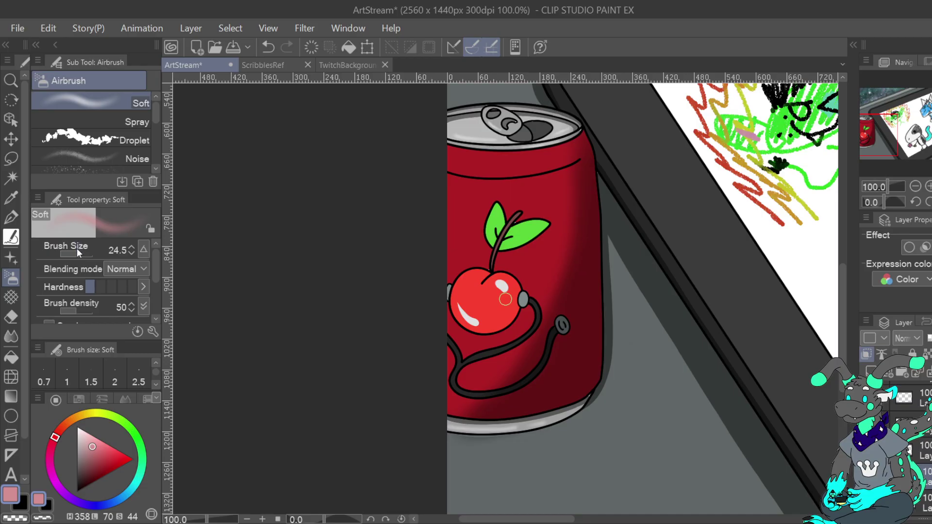
{"action": "left_click_drag", "start_coordinate": [456, 161], "coordinate": [559, 155]}
{"action": "mouse_move", "coordinate": [455, 208]}
{"action": "left_mouse_down"}
{"action": "mouse_move", "coordinate": [455, 198]}
{"action": "mouse_move", "coordinate": [460, 265]}
{"action": "left_mouse_up"}
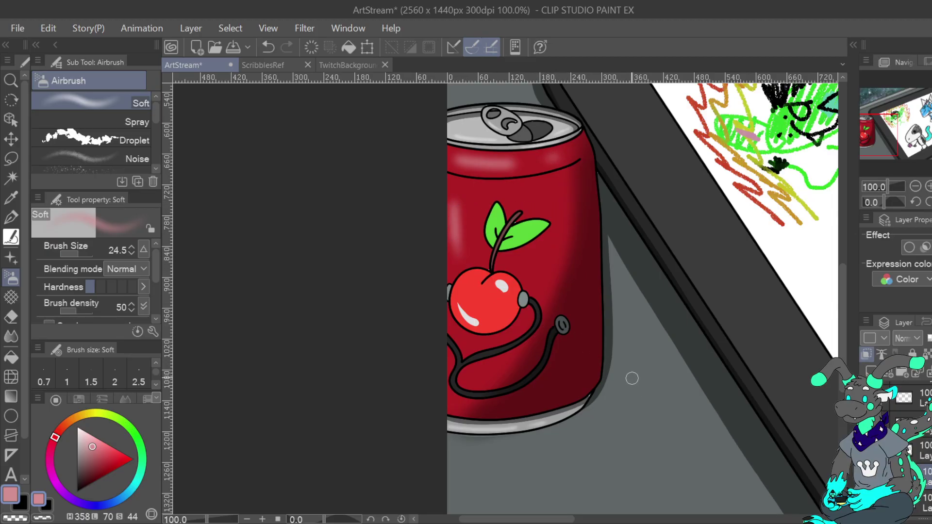
{"action": "left_click", "coordinate": [268, 47]}
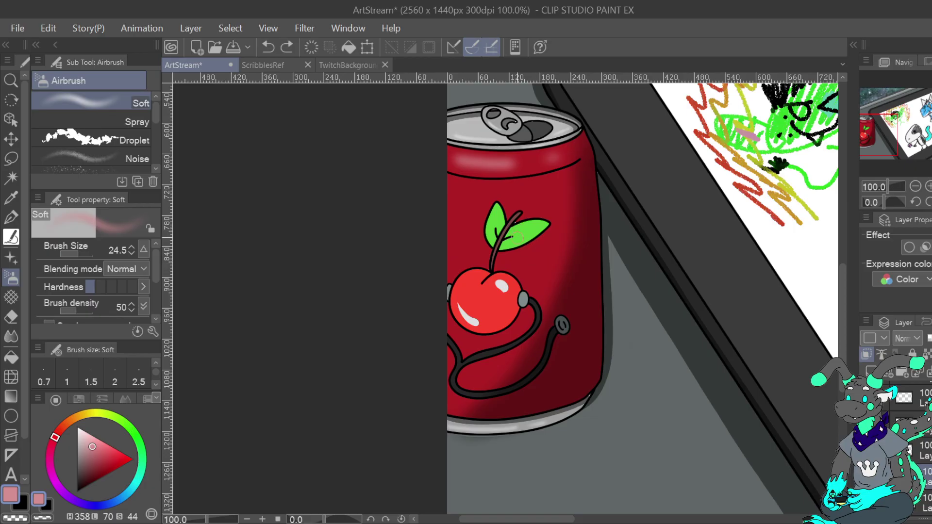
{"action": "mouse_move", "coordinate": [458, 208]}
{"action": "left_mouse_down"}
{"action": "mouse_move", "coordinate": [445, 261]}
{"action": "mouse_move", "coordinate": [463, 258]}
{"action": "mouse_move", "coordinate": [460, 200]}
{"action": "mouse_move", "coordinate": [443, 199]}
{"action": "mouse_move", "coordinate": [462, 256]}
{"action": "mouse_move", "coordinate": [447, 358]}
{"action": "mouse_move", "coordinate": [464, 240]}
{"action": "mouse_move", "coordinate": [430, 324]}
{"action": "mouse_move", "coordinate": [435, 353]}
{"action": "mouse_move", "coordinate": [452, 370]}
{"action": "left_mouse_up"}
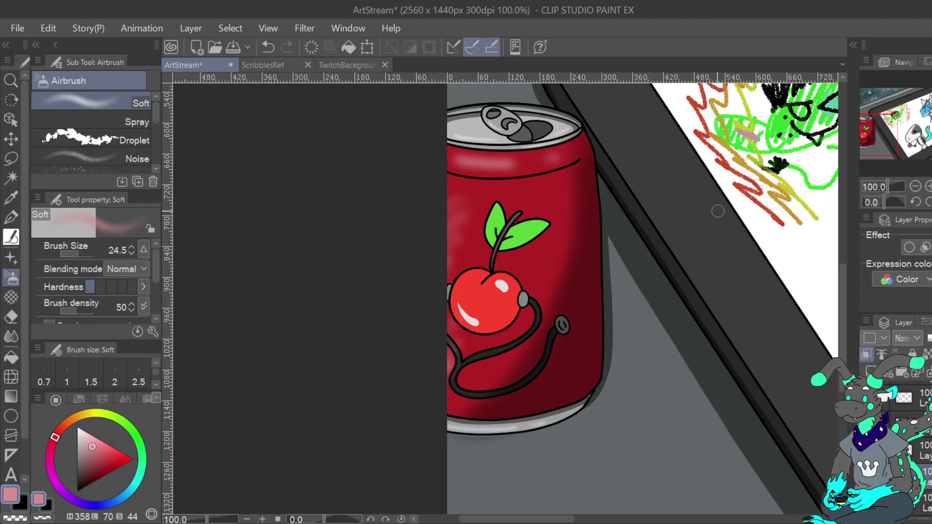
{"action": "left_click", "coordinate": [268, 47]}
{"action": "left_click", "coordinate": [268, 47]}
Paint a diagonal pink highlight beside the can's leaves and soften the can's highlights with Blur at size 63.0
{"action": "mouse_move", "coordinate": [465, 213]}
{"action": "left_mouse_down"}
{"action": "mouse_move", "coordinate": [431, 267]}
{"action": "mouse_move", "coordinate": [451, 214]}
{"action": "mouse_move", "coordinate": [426, 226]}
{"action": "left_mouse_up"}
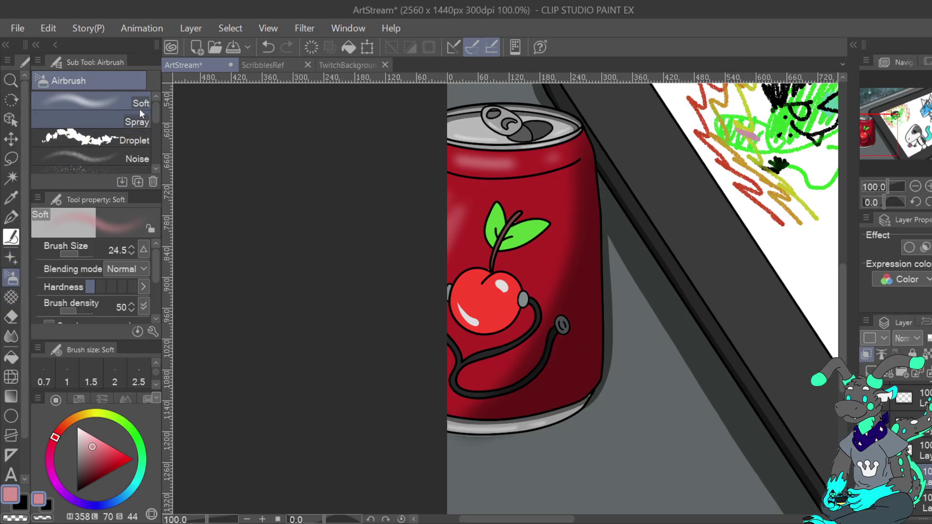
{"action": "key", "text": "j"}
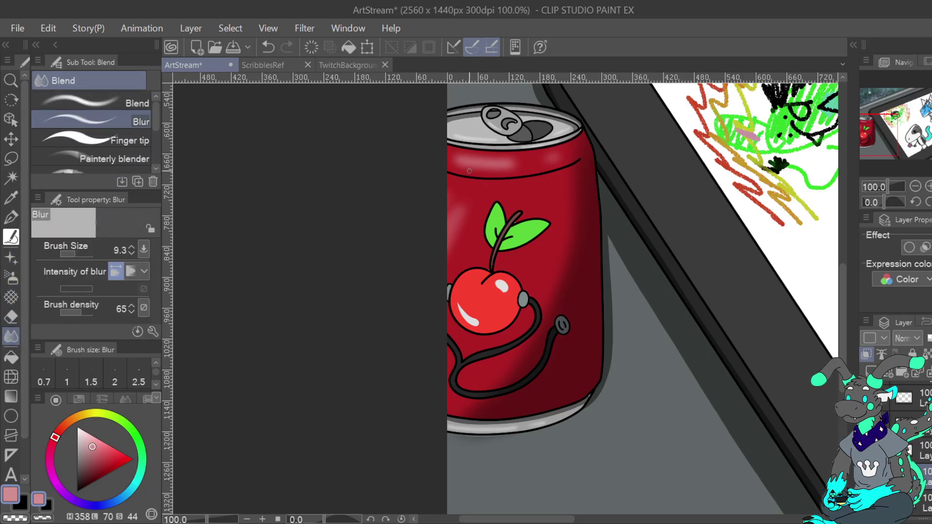
{"action": "left_click_drag", "start_coordinate": [73, 254], "coordinate": [143, 250]}
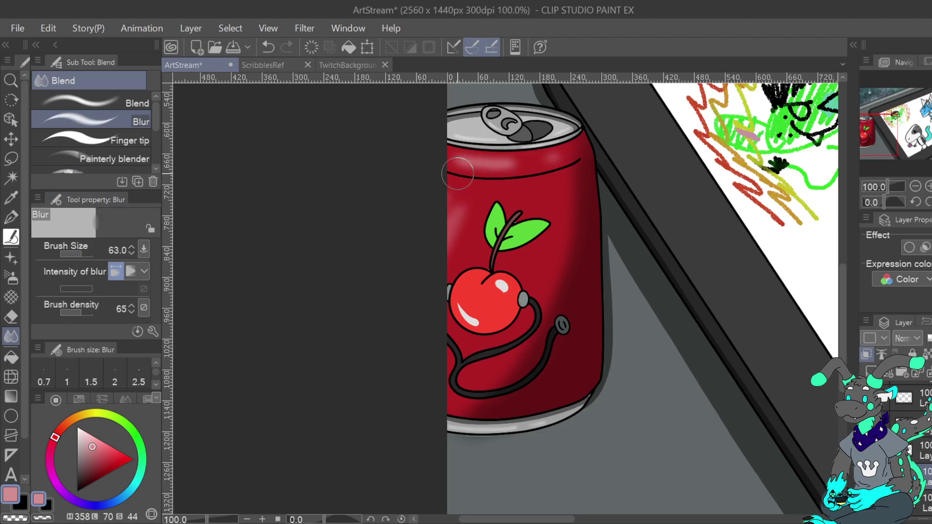
{"action": "left_click_drag", "start_coordinate": [560, 163], "coordinate": [548, 171]}
{"action": "left_click_drag", "start_coordinate": [464, 217], "coordinate": [463, 208]}
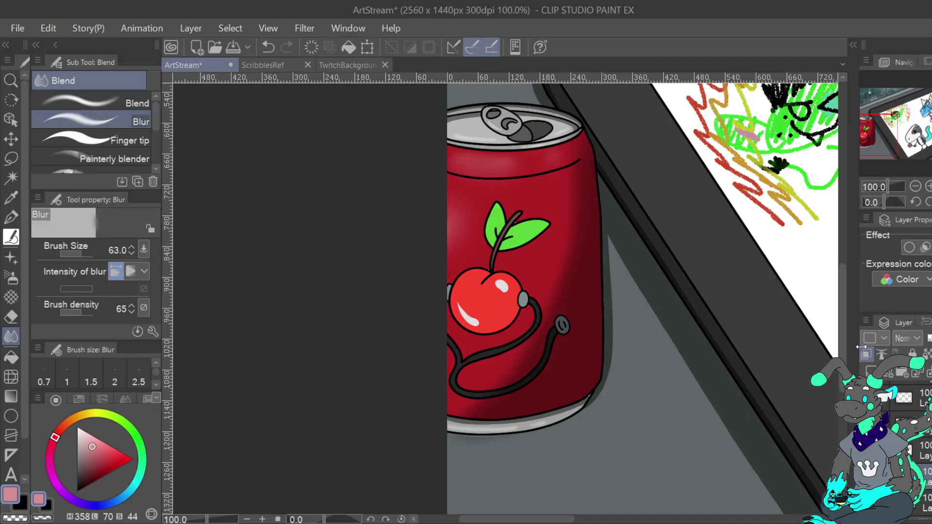
Undo the last blur stroke and soften the highlights just below the can's lid with Blur at size 7.0
{"action": "left_click_drag", "start_coordinate": [864, 135], "coordinate": [873, 128]}
{"action": "left_click", "coordinate": [268, 47]}
{"action": "left_click_drag", "start_coordinate": [78, 250], "coordinate": [74, 251]}
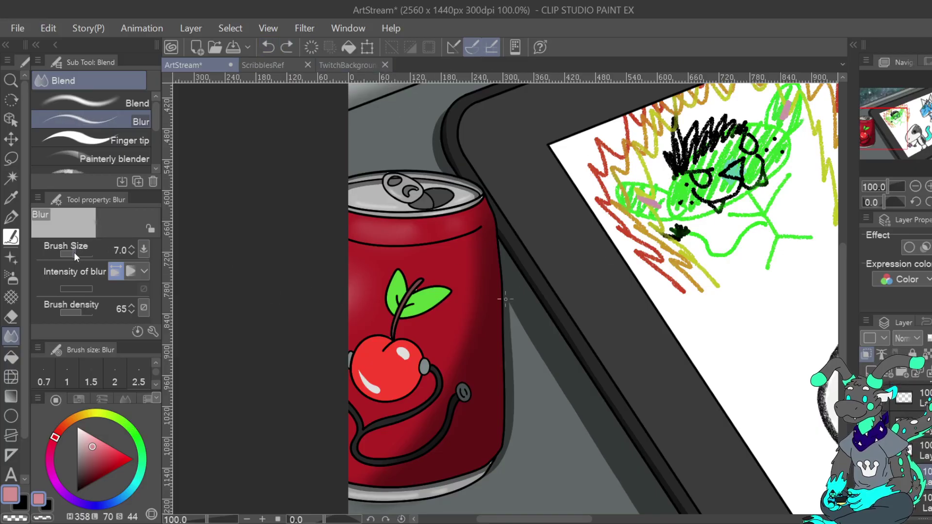
{"action": "left_click_drag", "start_coordinate": [361, 203], "coordinate": [360, 201]}
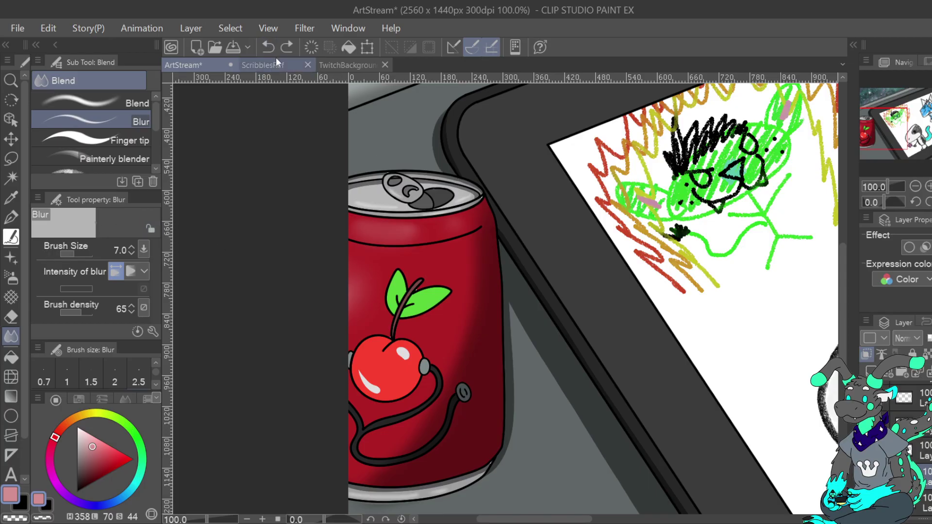
Set the Soft airbrush to light grey with luminosity 83 at brush size 9.5
{"action": "left_click", "coordinate": [11, 277]}
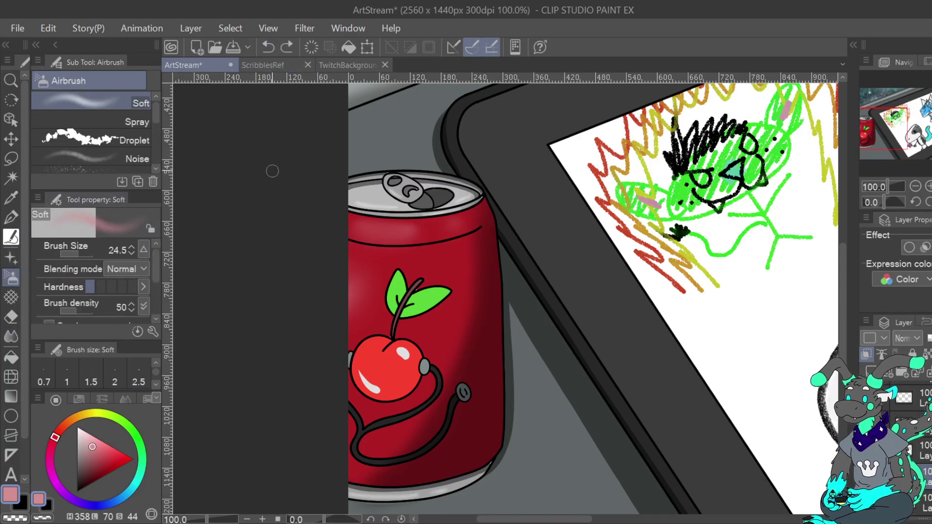
{"action": "left_click", "coordinate": [141, 399]}
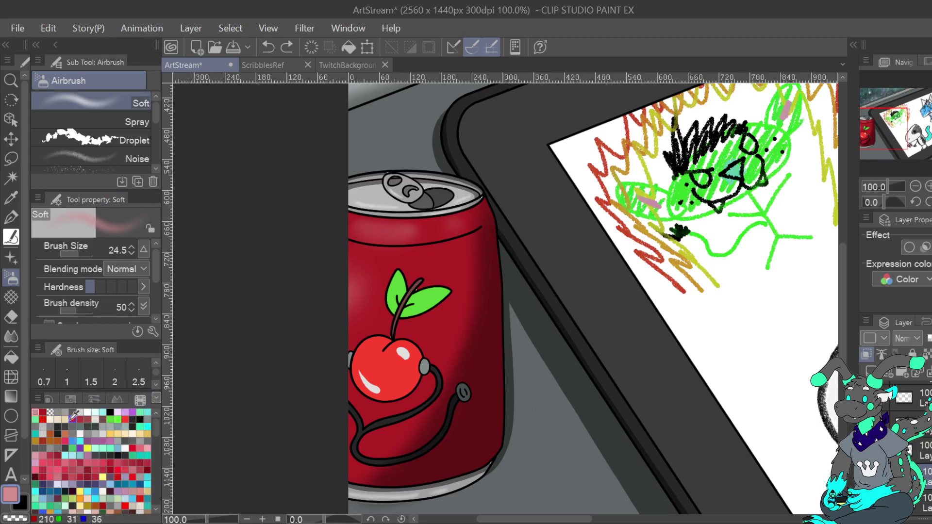
{"action": "left_click", "coordinate": [83, 412]}
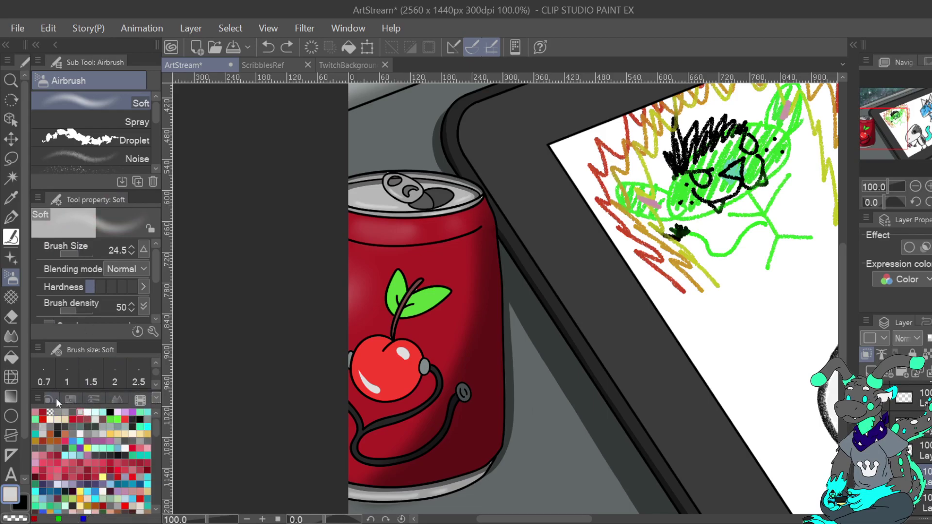
{"action": "left_click", "coordinate": [60, 399]}
{"action": "left_click_drag", "start_coordinate": [79, 255], "coordinate": [75, 255]}
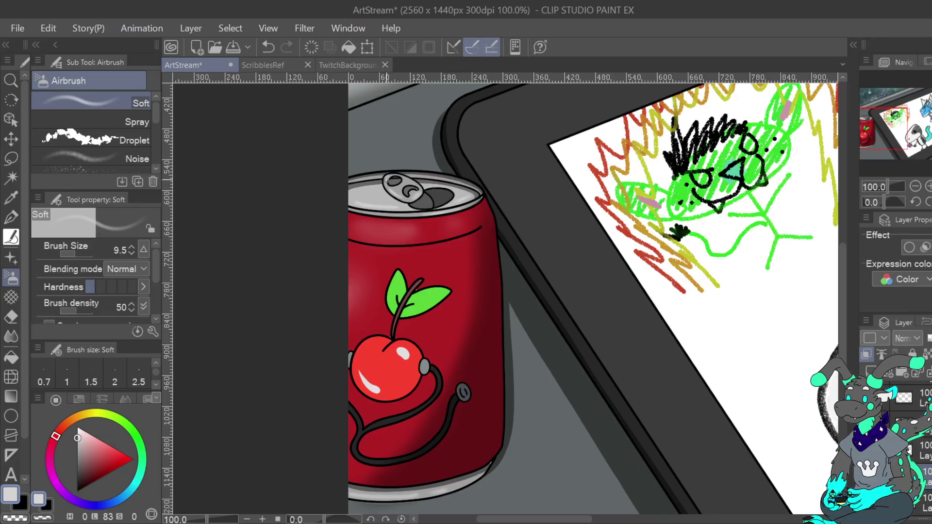
{"action": "left_click", "coordinate": [15, 517]}
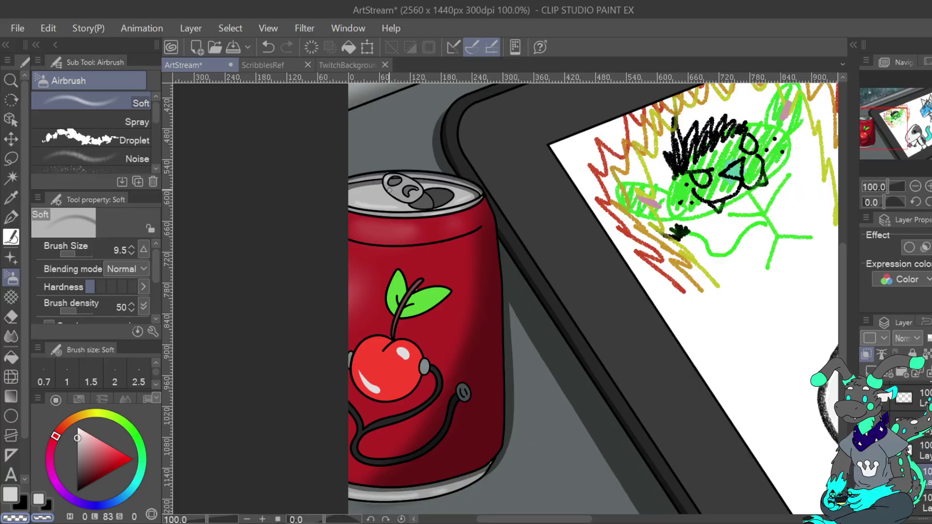
{"action": "key", "text": "c"}
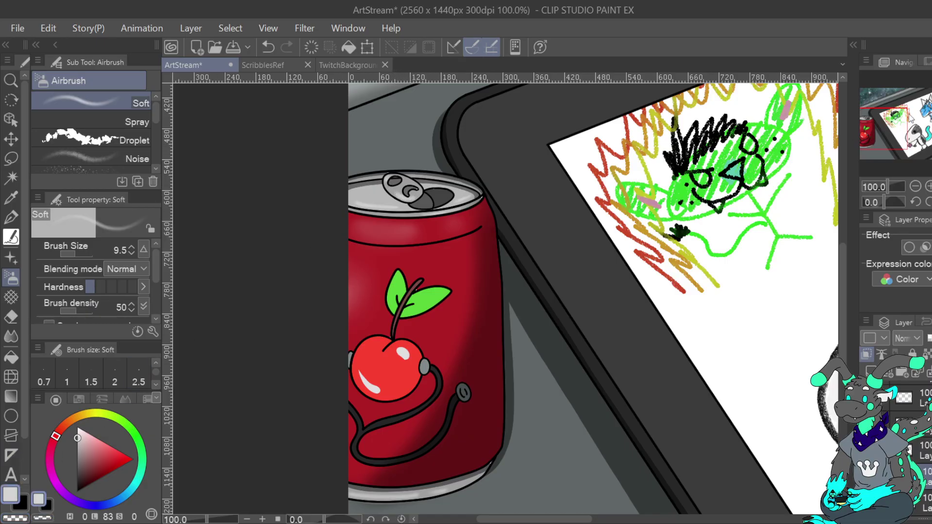
Sample the stylus's grey, lighten it to luminosity 37 and airbrush a highlight along the upper barrel, replacing the first strokes
{"action": "mouse_move", "coordinate": [890, 129]}
{"action": "left_mouse_down"}
{"action": "mouse_move", "coordinate": [920, 128]}
{"action": "mouse_move", "coordinate": [927, 156]}
{"action": "mouse_move", "coordinate": [930, 146]}
{"action": "mouse_move", "coordinate": [908, 147]}
{"action": "mouse_move", "coordinate": [926, 120]}
{"action": "left_mouse_up"}
{"action": "left_click", "coordinate": [915, 186]}
{"action": "left_click", "coordinate": [928, 186]}
{"action": "left_click", "coordinate": [717, 192], "text": "alt"}
{"action": "left_click_drag", "start_coordinate": [78, 474], "coordinate": [77, 467]}
{"action": "left_click_drag", "start_coordinate": [694, 197], "coordinate": [756, 166]}
{"action": "left_click_drag", "start_coordinate": [434, 334], "coordinate": [486, 310]}
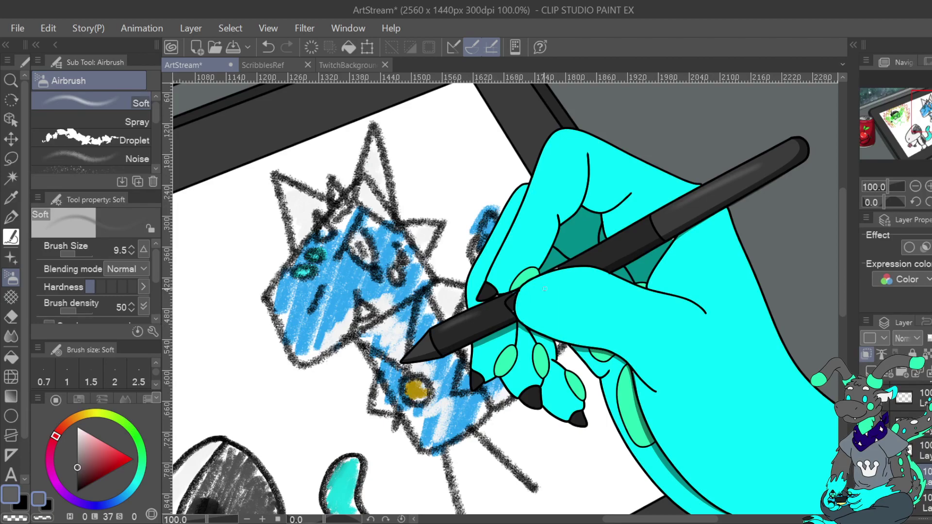
{"action": "double_click", "coordinate": [273, 48]}
{"action": "left_click_drag", "start_coordinate": [664, 213], "coordinate": [784, 145]}
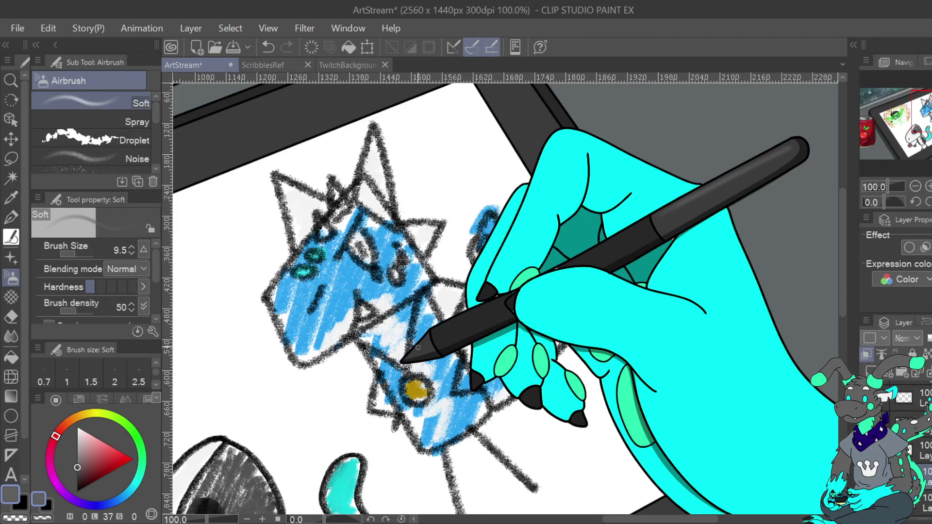
Sample the stylus grip's dark grey, lighten it to luminosity 23 and airbrush a highlight on the grip near the tip
{"action": "left_click", "coordinate": [617, 243], "text": "alt"}
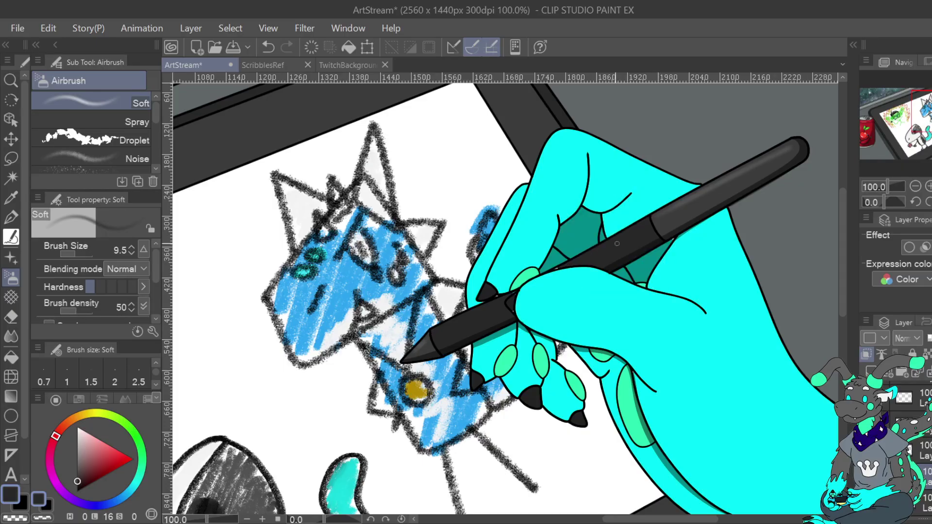
{"action": "left_click_drag", "start_coordinate": [78, 481], "coordinate": [77, 477]}
{"action": "left_click_drag", "start_coordinate": [443, 329], "coordinate": [496, 304]}
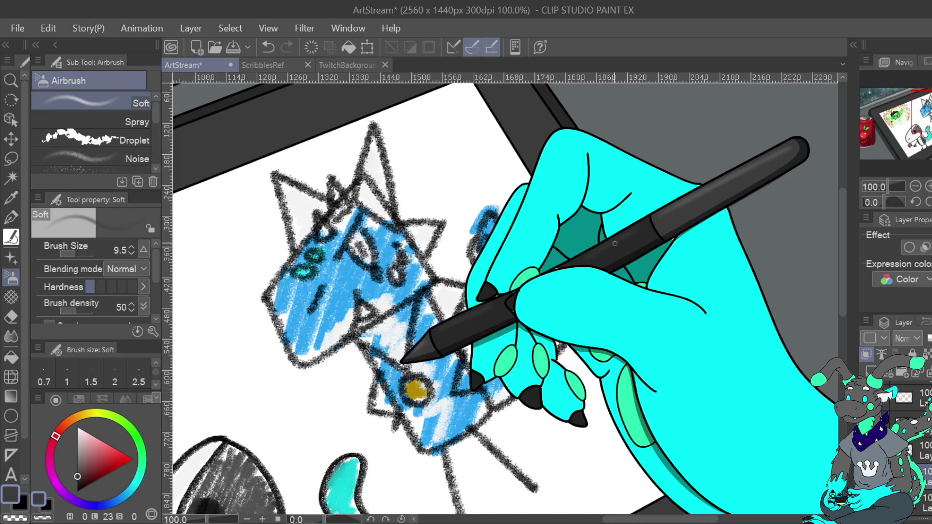
{"action": "key", "text": "ctrl+0"}
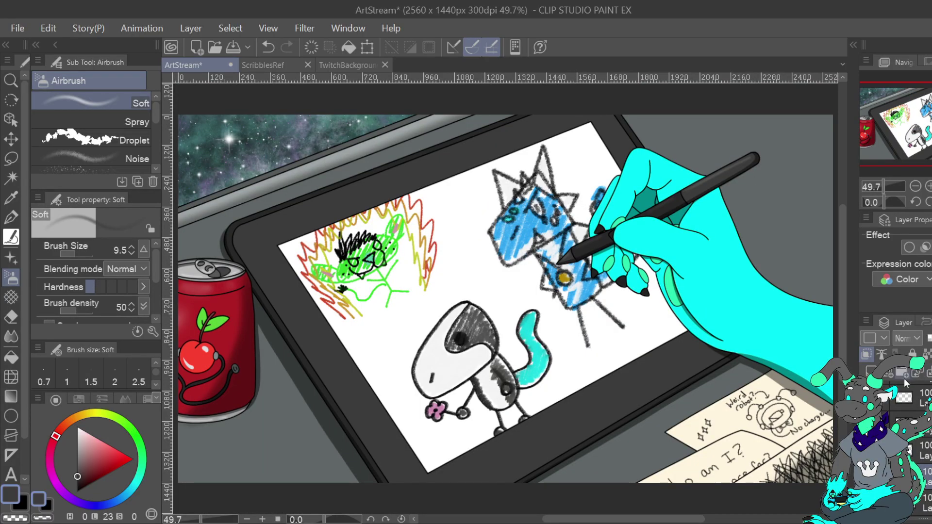
Sample the displayed teal of the forearm's lower shadow for the Soft airbrush
{"action": "left_click", "coordinate": [922, 503]}
{"action": "left_click", "coordinate": [871, 371]}
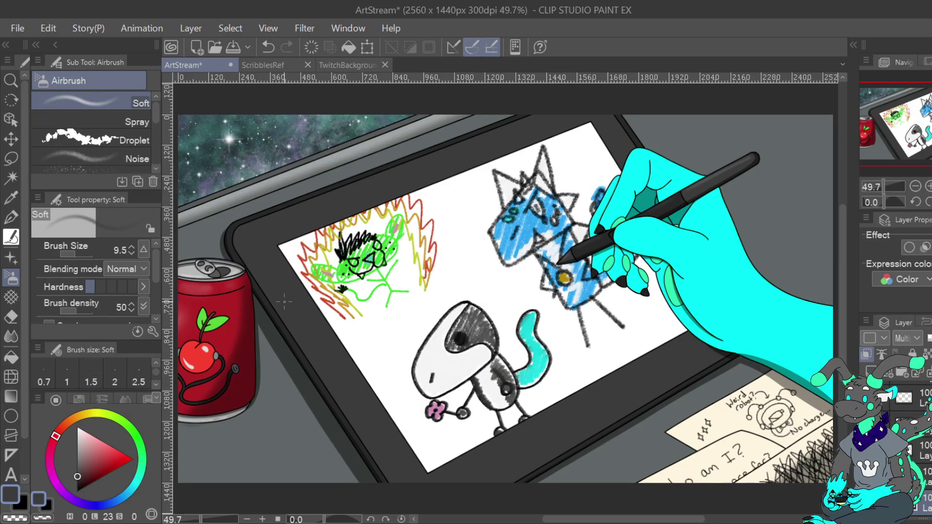
{"action": "left_click", "coordinate": [146, 398]}
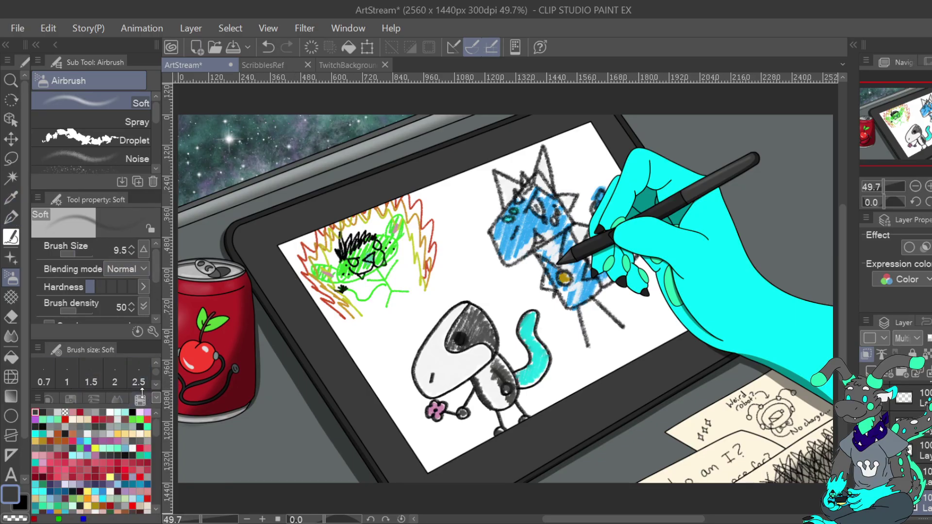
{"action": "left_click", "coordinate": [50, 398]}
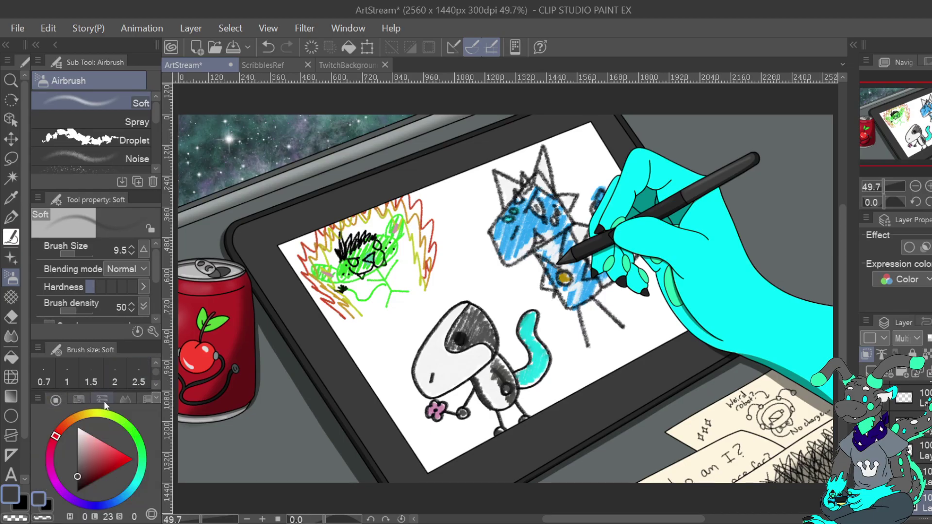
{"action": "left_click", "coordinate": [771, 363], "text": "alt"}
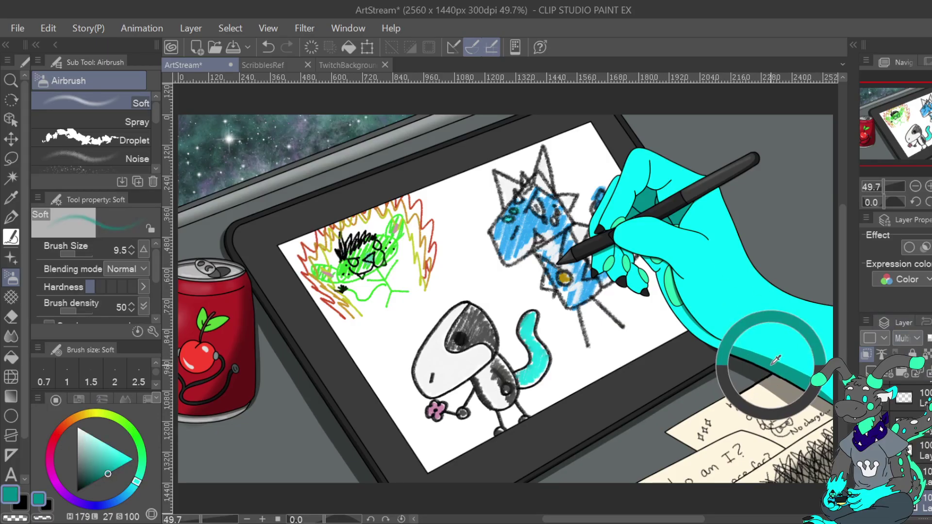
Sample the forearm shadow's grey directly from its Multiply layer and switch to the Turnip pen
{"action": "left_click_drag", "start_coordinate": [922, 134], "coordinate": [931, 141]}
{"action": "left_click", "coordinate": [919, 476]}
{"action": "scroll", "coordinate": [919, 437], "scroll_direction": "up", "scroll_amount": 3}
{"action": "left_click", "coordinate": [919, 393]}
{"action": "left_click", "coordinate": [918, 446]}
{"action": "left_click", "coordinate": [919, 419]}
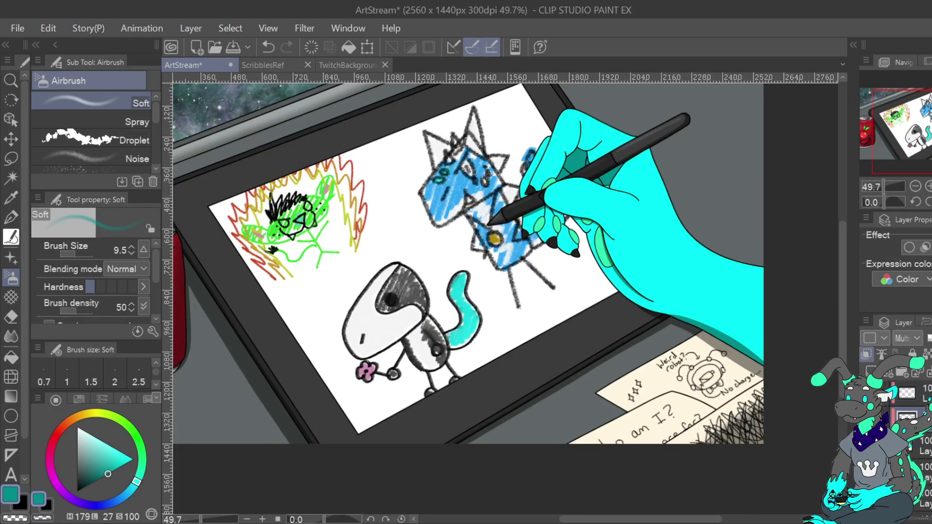
{"action": "left_click", "coordinate": [11, 212]}
{"action": "left_click", "coordinate": [12, 198]}
{"action": "left_click", "coordinate": [111, 132]}
{"action": "left_click", "coordinate": [696, 317]}
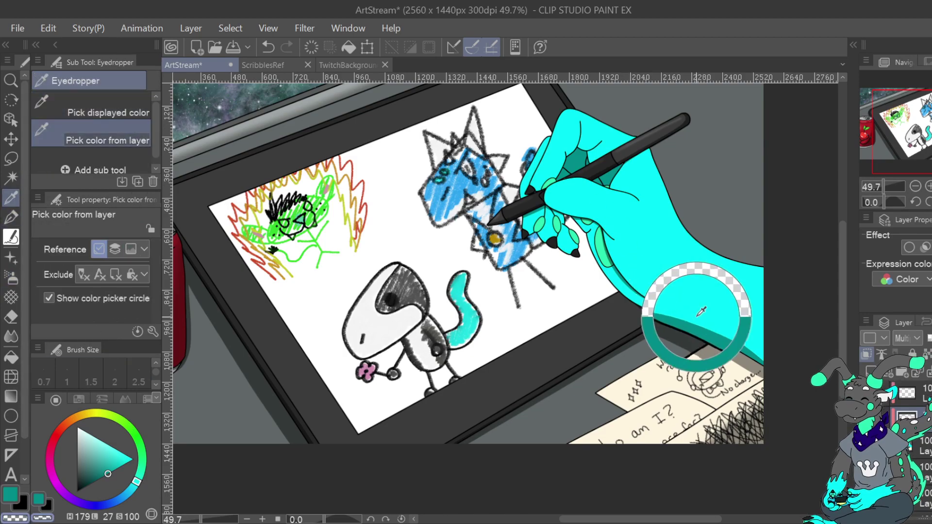
{"action": "left_click", "coordinate": [11, 217]}
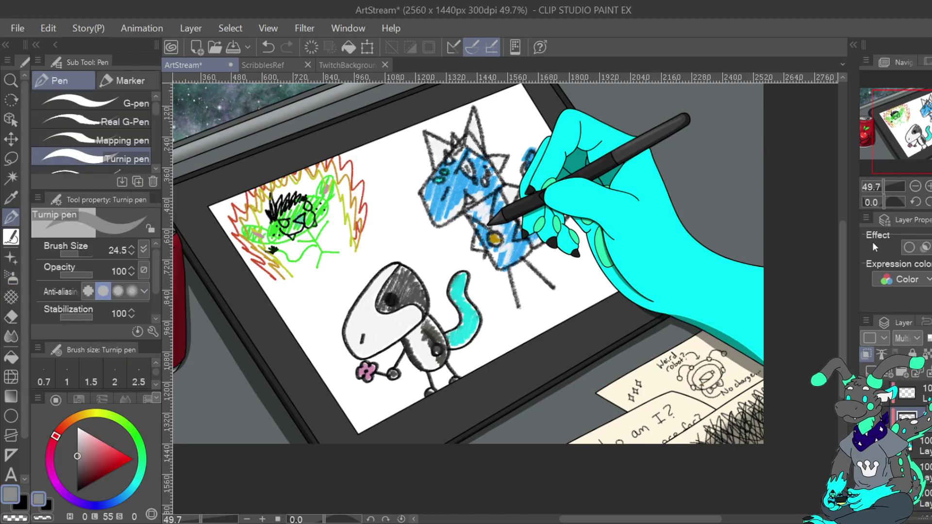
On the upper Multiply layer, shade the large green palm pad's lower edge in grey with the Soft airbrush at size 12
{"action": "left_click", "coordinate": [917, 394]}
{"action": "key", "text": "ctrl+plus"}
{"action": "key", "text": "ctrl+plus"}
{"action": "key", "text": "ctrl+plus"}
{"action": "key", "text": "ctrl+plus"}
{"action": "key", "text": "ctrl+plus"}
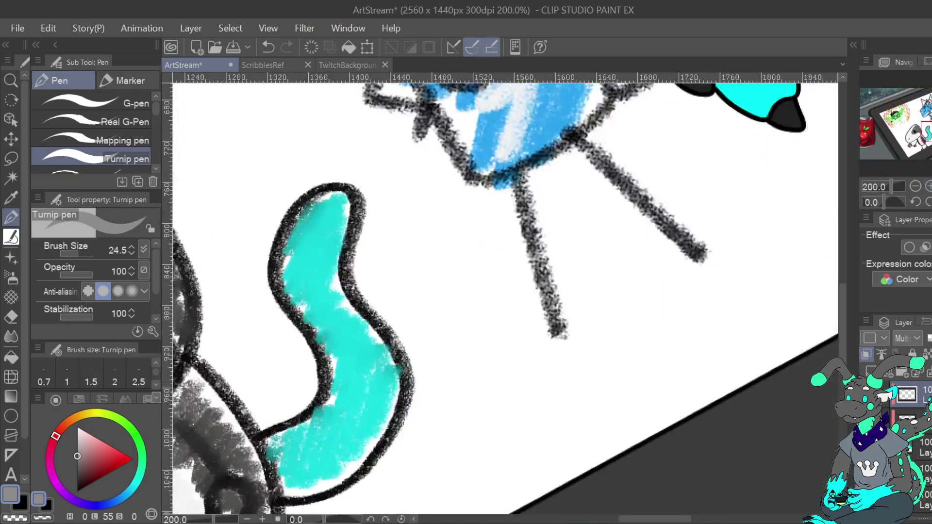
{"action": "left_click_drag", "start_coordinate": [654, 212], "coordinate": [357, 384]}
{"action": "left_click", "coordinate": [916, 187]}
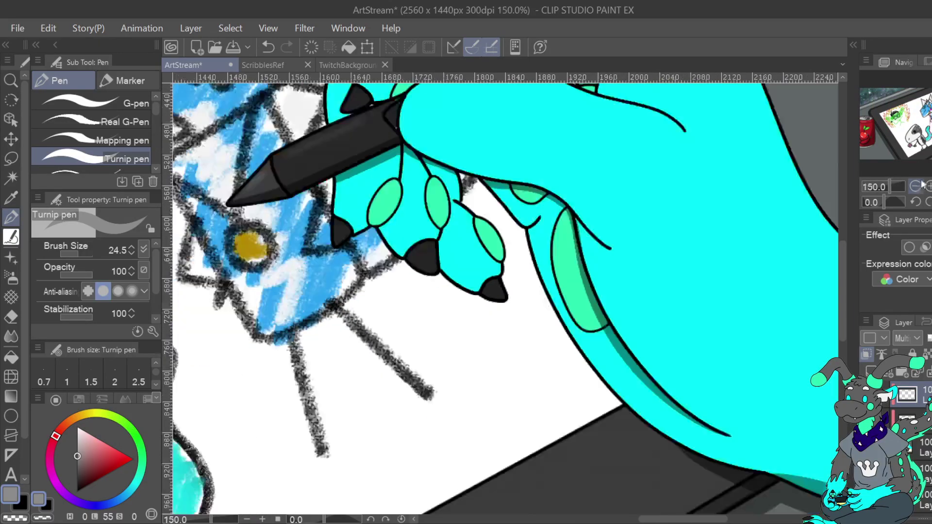
{"action": "left_click", "coordinate": [11, 277]}
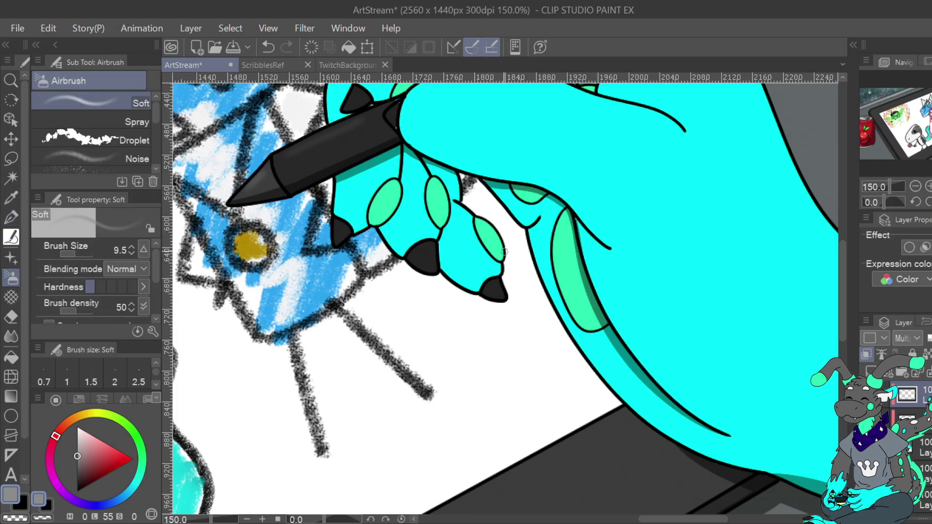
{"action": "left_click", "coordinate": [131, 247]}
{"action": "mouse_move", "coordinate": [597, 322]}
{"action": "left_mouse_down"}
{"action": "mouse_move", "coordinate": [599, 289]}
{"action": "mouse_move", "coordinate": [590, 321]}
{"action": "mouse_move", "coordinate": [600, 319]}
{"action": "mouse_move", "coordinate": [588, 324]}
{"action": "mouse_move", "coordinate": [564, 303]}
{"action": "mouse_move", "coordinate": [551, 271]}
{"action": "mouse_move", "coordinate": [602, 319]}
{"action": "mouse_move", "coordinate": [566, 304]}
{"action": "mouse_move", "coordinate": [593, 328]}
{"action": "mouse_move", "coordinate": [576, 309]}
{"action": "mouse_move", "coordinate": [603, 317]}
{"action": "mouse_move", "coordinate": [573, 315]}
{"action": "mouse_move", "coordinate": [592, 324]}
{"action": "left_mouse_up"}
Airbrush grey shading along the edges of the green finger pads and the small pad below the thumb
{"action": "left_click_drag", "start_coordinate": [477, 222], "coordinate": [488, 252]}
{"action": "left_click_drag", "start_coordinate": [420, 184], "coordinate": [442, 229]}
{"action": "mouse_move", "coordinate": [380, 201]}
{"action": "left_mouse_down"}
{"action": "mouse_move", "coordinate": [388, 185]}
{"action": "mouse_move", "coordinate": [374, 221]}
{"action": "mouse_move", "coordinate": [383, 206]}
{"action": "mouse_move", "coordinate": [596, 422]}
{"action": "left_mouse_up"}
{"action": "mouse_move", "coordinate": [621, 311]}
{"action": "left_mouse_down"}
{"action": "mouse_move", "coordinate": [643, 279]}
{"action": "mouse_move", "coordinate": [619, 315]}
{"action": "left_mouse_up"}
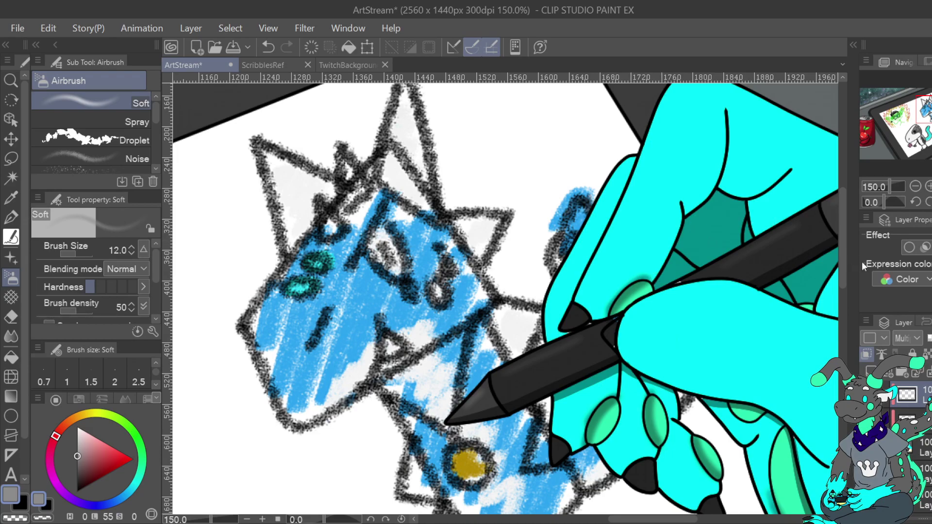
{"action": "left_click_drag", "start_coordinate": [917, 109], "coordinate": [930, 115]}
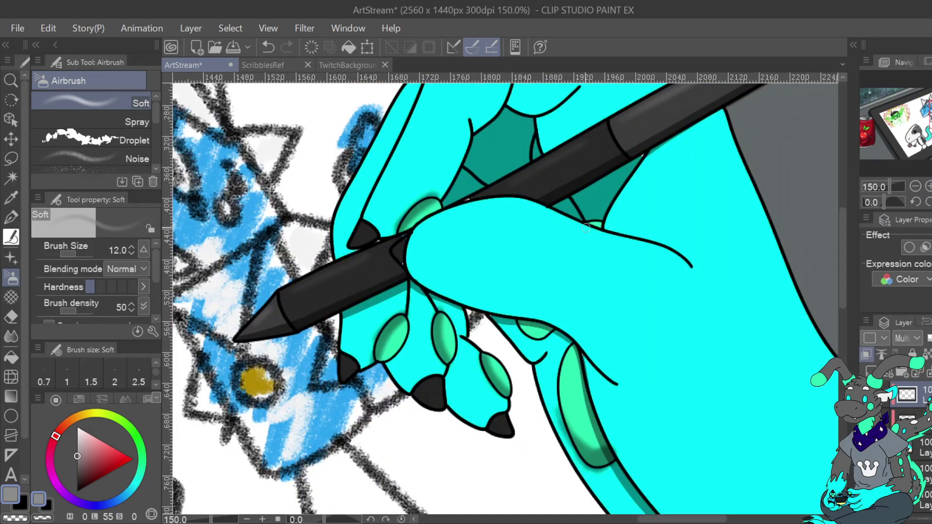
{"action": "left_click_drag", "start_coordinate": [553, 329], "coordinate": [540, 339]}
Erase the shading spilled outside the green pads using the Turnip pen in transparent colour, size 7, stabilization 3
{"action": "left_click", "coordinate": [43, 517]}
{"action": "key", "text": "p"}
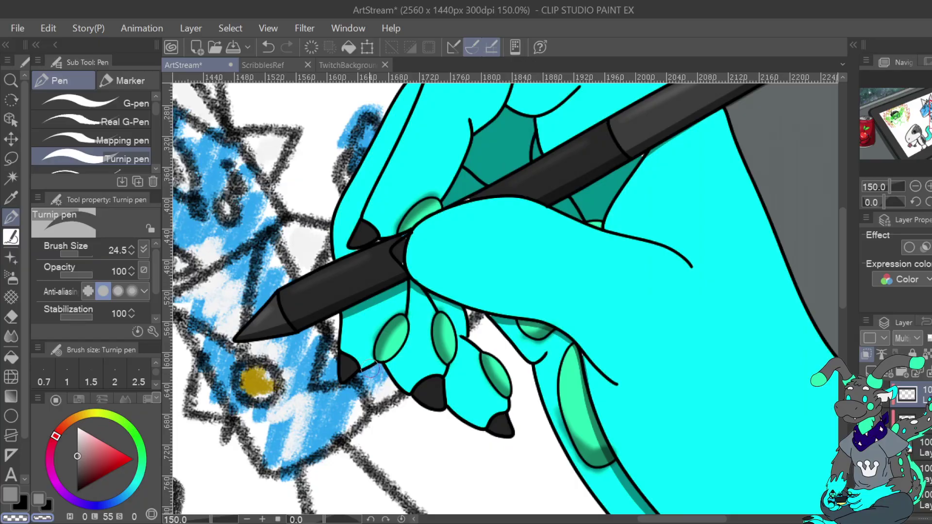
{"action": "left_click_drag", "start_coordinate": [96, 254], "coordinate": [75, 255]}
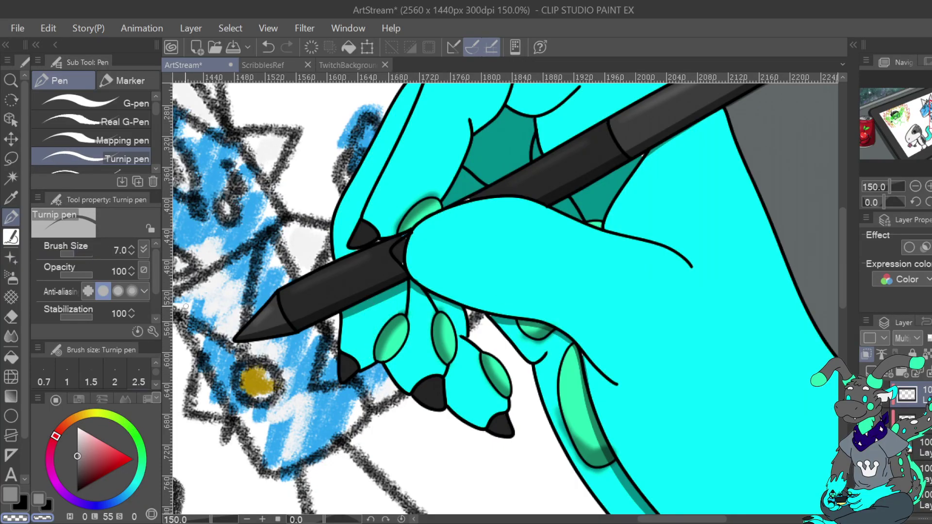
{"action": "left_click", "coordinate": [131, 311]}
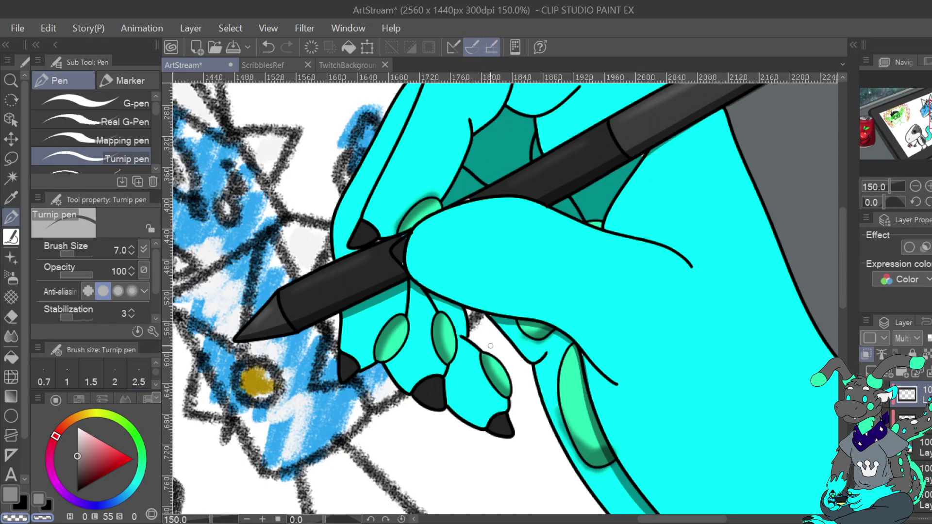
{"action": "mouse_move", "coordinate": [398, 227]}
{"action": "left_mouse_down"}
{"action": "mouse_move", "coordinate": [407, 208]}
{"action": "mouse_move", "coordinate": [441, 196]}
{"action": "left_mouse_up"}
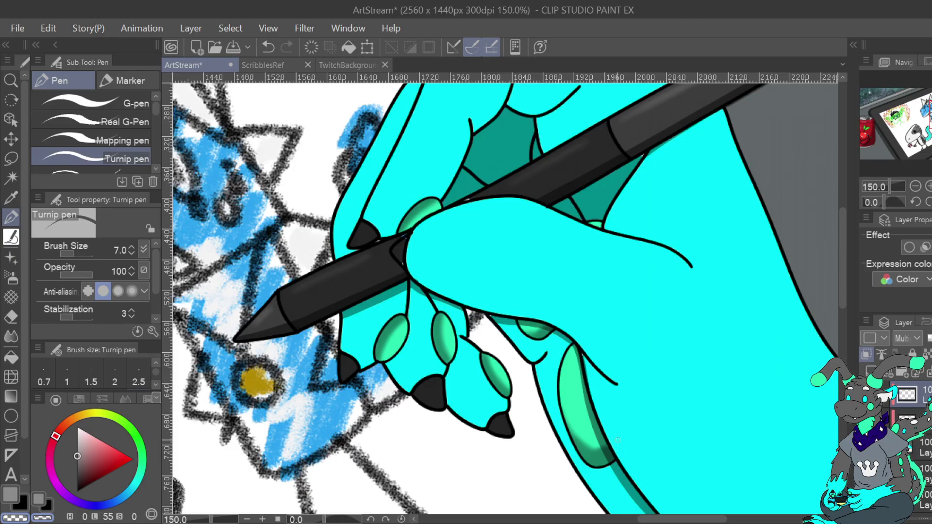
Lighten the large palm pad's shading with the transparent Soft airbrush and smooth the shading on all green pads with Blend
{"action": "left_click", "coordinate": [11, 278]}
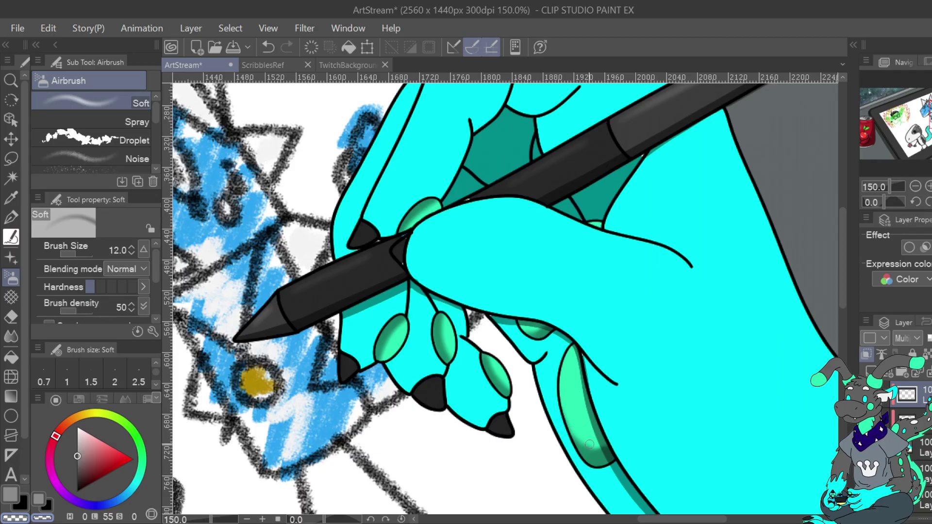
{"action": "mouse_move", "coordinate": [602, 444]}
{"action": "left_mouse_down"}
{"action": "mouse_move", "coordinate": [588, 447]}
{"action": "mouse_move", "coordinate": [608, 447]}
{"action": "left_mouse_up"}
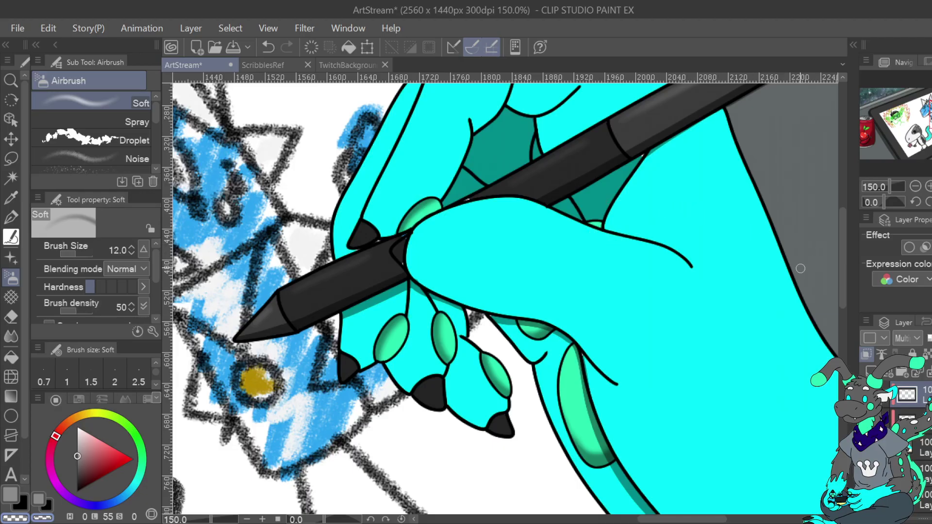
{"action": "left_click", "coordinate": [11, 335]}
{"action": "left_click", "coordinate": [125, 103]}
{"action": "mouse_move", "coordinate": [439, 323]}
{"action": "left_mouse_down"}
{"action": "mouse_move", "coordinate": [451, 357]}
{"action": "mouse_move", "coordinate": [445, 323]}
{"action": "mouse_move", "coordinate": [452, 344]}
{"action": "mouse_move", "coordinate": [471, 315]}
{"action": "mouse_move", "coordinate": [507, 388]}
{"action": "mouse_move", "coordinate": [489, 365]}
{"action": "mouse_move", "coordinate": [506, 382]}
{"action": "left_mouse_up"}
{"action": "mouse_move", "coordinate": [375, 330]}
{"action": "left_mouse_down"}
{"action": "mouse_move", "coordinate": [404, 323]}
{"action": "mouse_move", "coordinate": [384, 351]}
{"action": "mouse_move", "coordinate": [399, 321]}
{"action": "mouse_move", "coordinate": [384, 358]}
{"action": "left_mouse_up"}
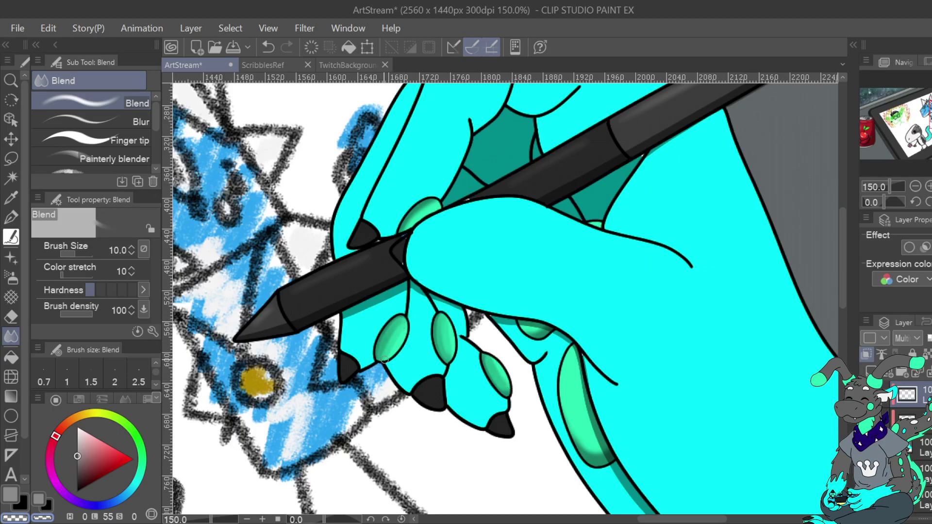
{"action": "mouse_move", "coordinate": [422, 219]}
{"action": "left_mouse_down"}
{"action": "mouse_move", "coordinate": [438, 208]}
{"action": "mouse_move", "coordinate": [414, 227]}
{"action": "mouse_move", "coordinate": [425, 206]}
{"action": "left_mouse_up"}
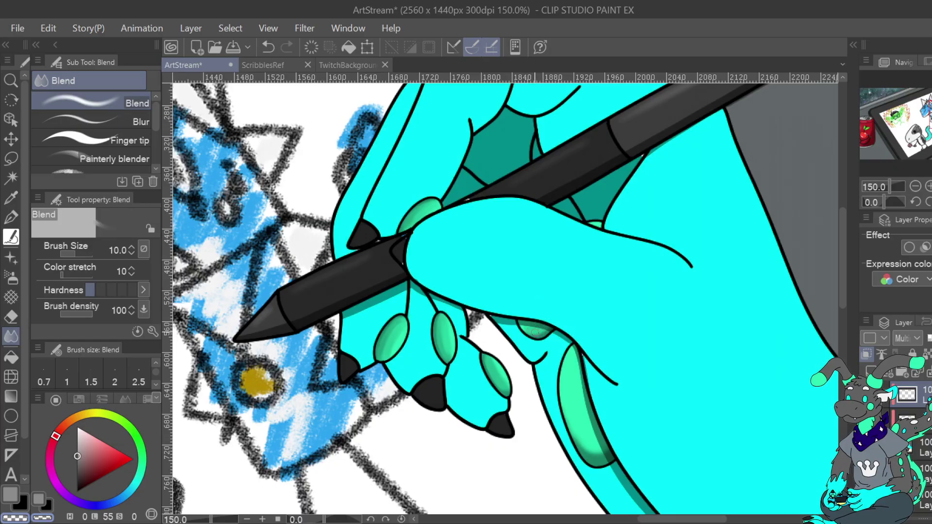
{"action": "mouse_move", "coordinate": [575, 439]}
{"action": "left_mouse_down"}
{"action": "mouse_move", "coordinate": [610, 454]}
{"action": "mouse_move", "coordinate": [577, 442]}
{"action": "mouse_move", "coordinate": [607, 454]}
{"action": "mouse_move", "coordinate": [578, 432]}
{"action": "mouse_move", "coordinate": [595, 453]}
{"action": "mouse_move", "coordinate": [609, 452]}
{"action": "mouse_move", "coordinate": [582, 443]}
{"action": "left_mouse_up"}
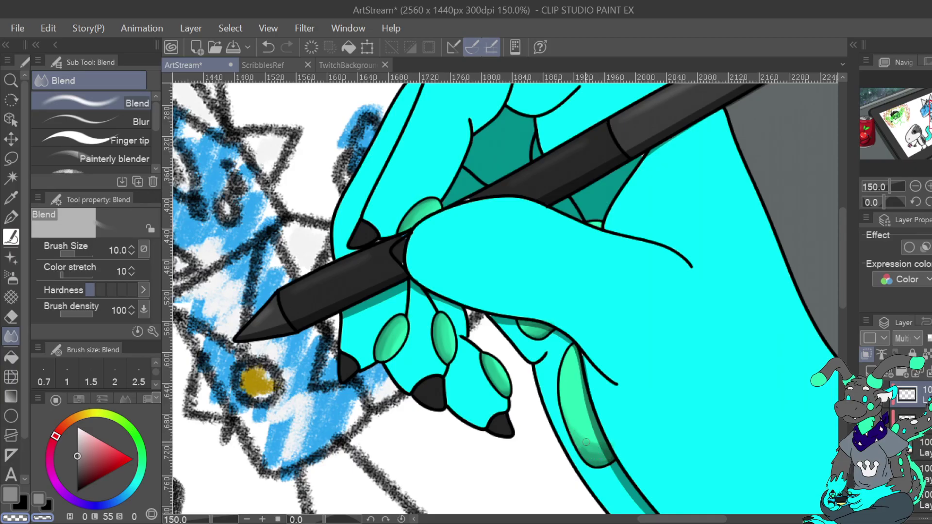
Soften the large palm pad's shading with the Blur tool at size 21, redoing the first strokes
{"action": "left_click", "coordinate": [122, 117]}
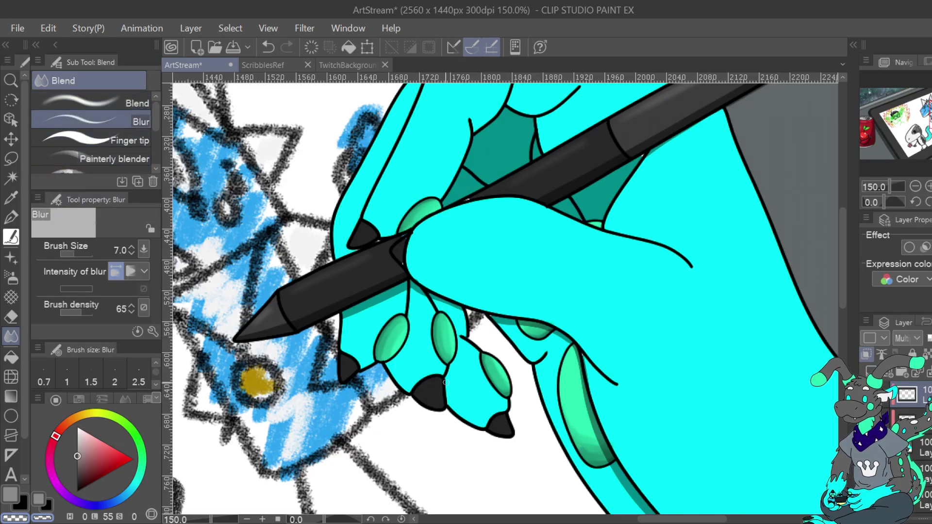
{"action": "left_click_drag", "start_coordinate": [78, 252], "coordinate": [85, 252]}
{"action": "mouse_move", "coordinate": [604, 453]}
{"action": "left_mouse_down"}
{"action": "mouse_move", "coordinate": [571, 429]}
{"action": "mouse_move", "coordinate": [602, 454]}
{"action": "mouse_move", "coordinate": [597, 461]}
{"action": "mouse_move", "coordinate": [605, 457]}
{"action": "mouse_move", "coordinate": [598, 420]}
{"action": "mouse_move", "coordinate": [604, 449]}
{"action": "left_mouse_up"}
{"action": "key", "text": "ctrl+z"}
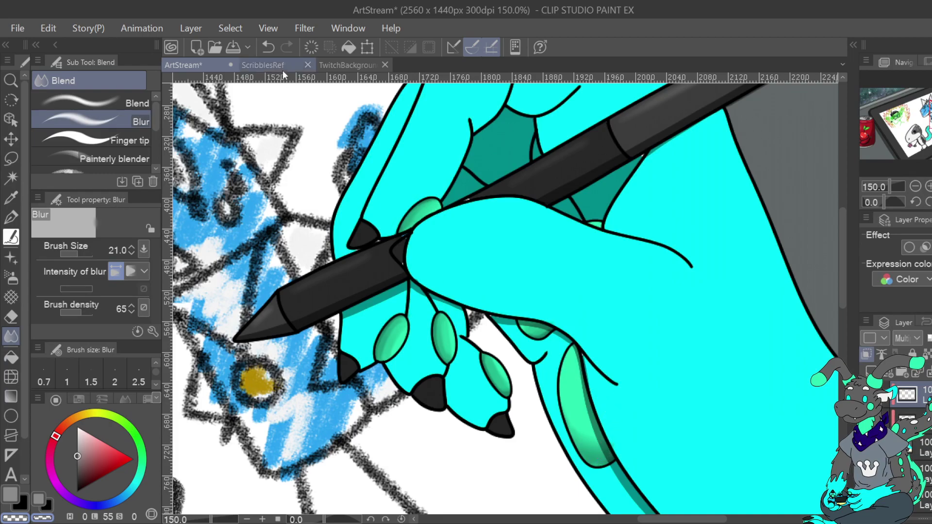
{"action": "left_click", "coordinate": [267, 47]}
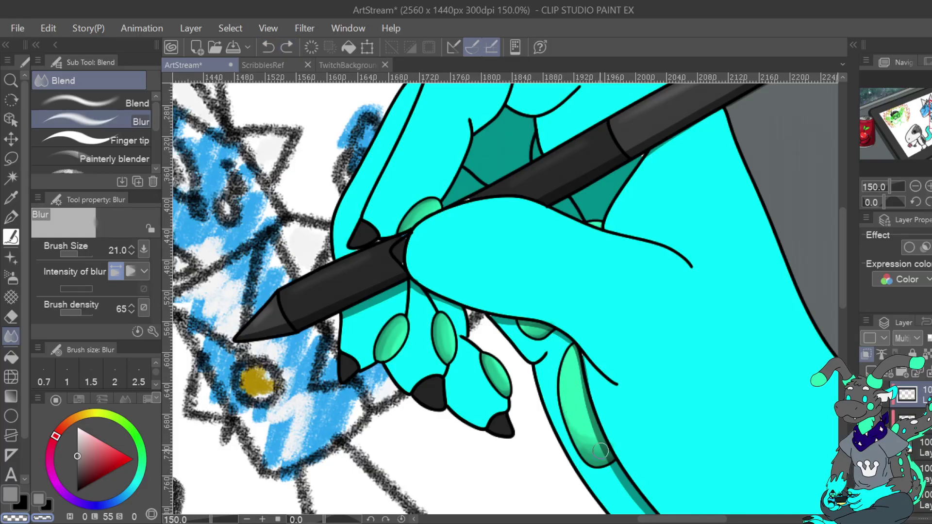
{"action": "mouse_move", "coordinate": [582, 441]}
{"action": "left_mouse_down"}
{"action": "mouse_move", "coordinate": [602, 447]}
{"action": "mouse_move", "coordinate": [576, 426]}
{"action": "left_mouse_up"}
{"action": "left_click", "coordinate": [10, 217]}
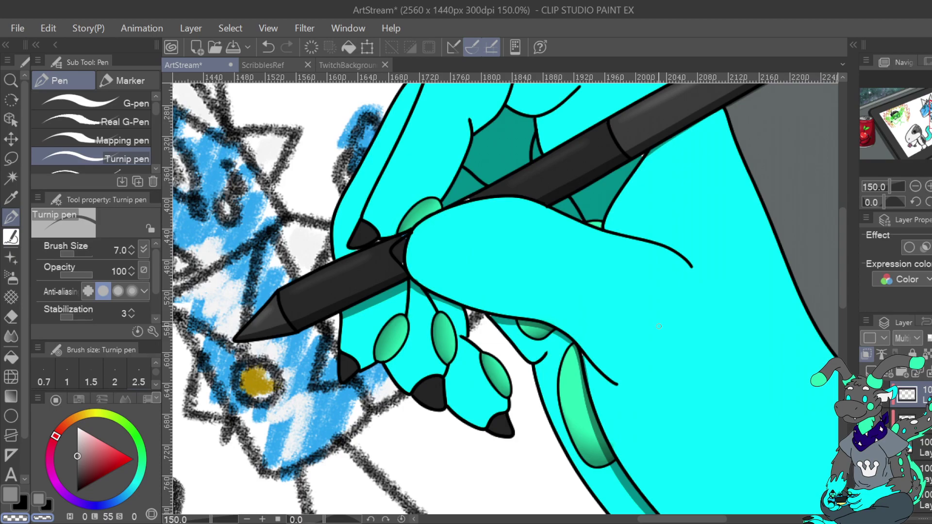
Sample the cyan of the space window's Screen layer, darken it to luminosity 31, saturation 39, and set the layer's opacity to 46
{"action": "key", "text": "ctrl+0"}
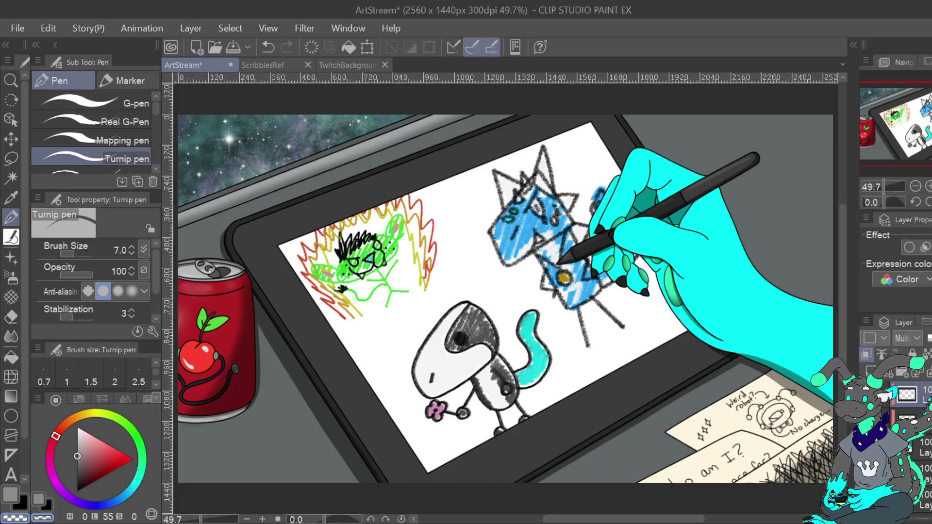
{"action": "scroll", "coordinate": [907, 439], "scroll_direction": "down", "scroll_amount": 5}
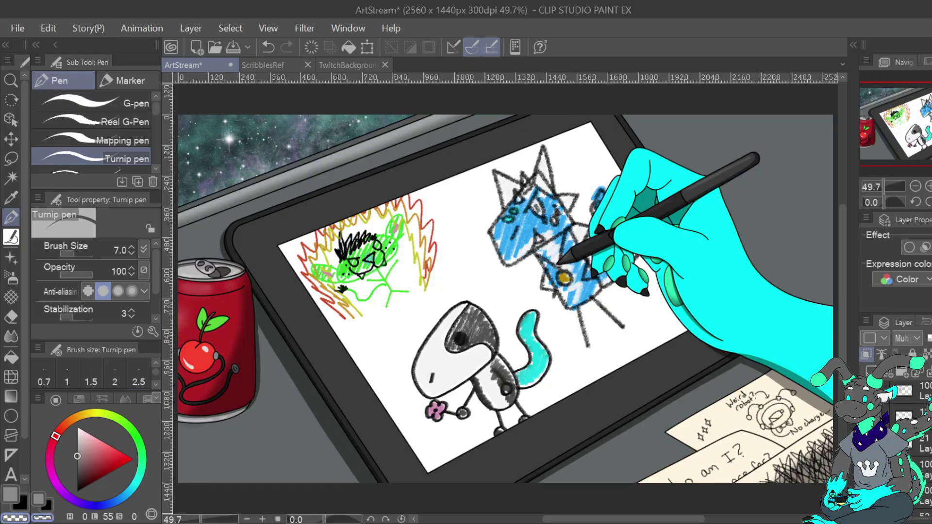
{"action": "left_click", "coordinate": [920, 443]}
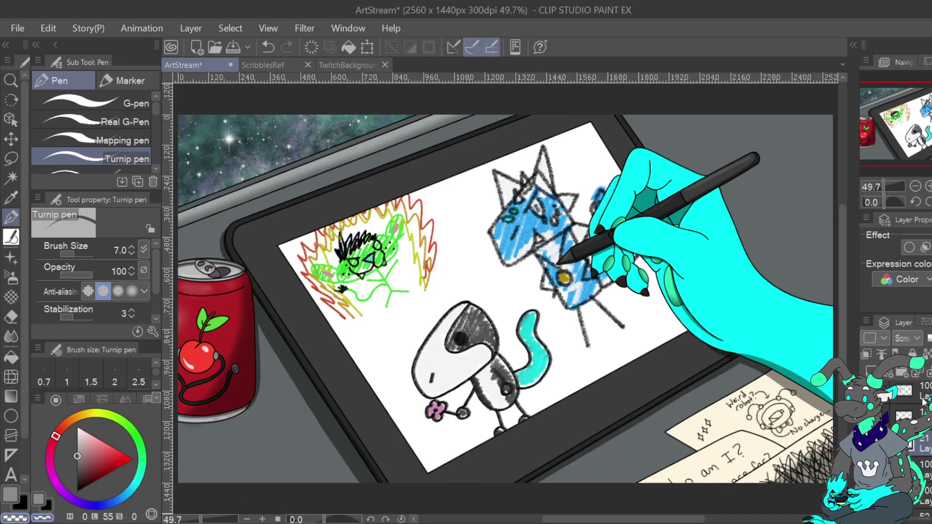
{"action": "key", "text": "i"}
{"action": "left_click", "coordinate": [291, 128]}
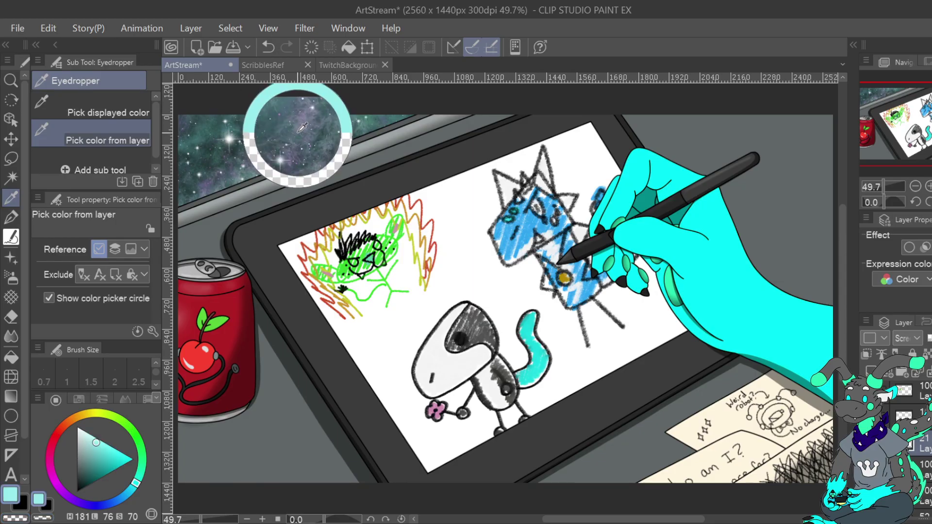
{"action": "left_click_drag", "start_coordinate": [87, 447], "coordinate": [96, 461]}
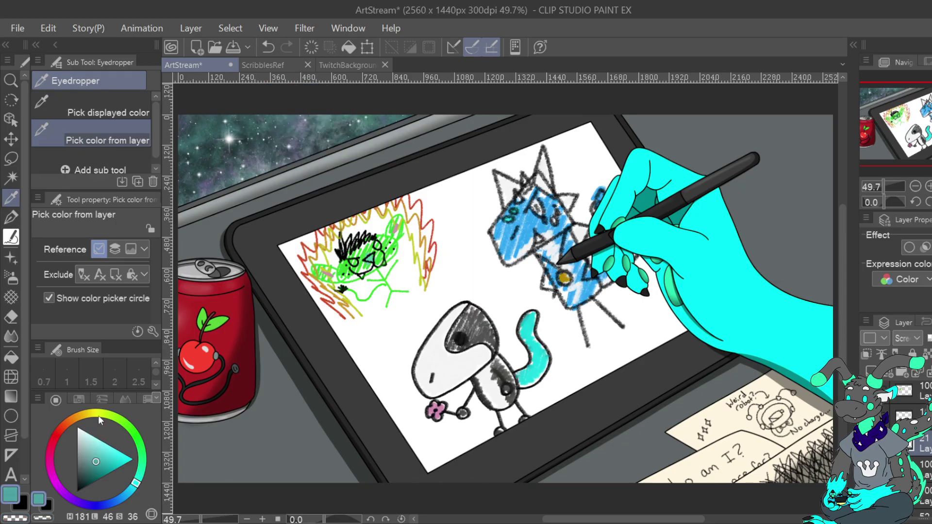
{"action": "left_click", "coordinate": [221, 275]}
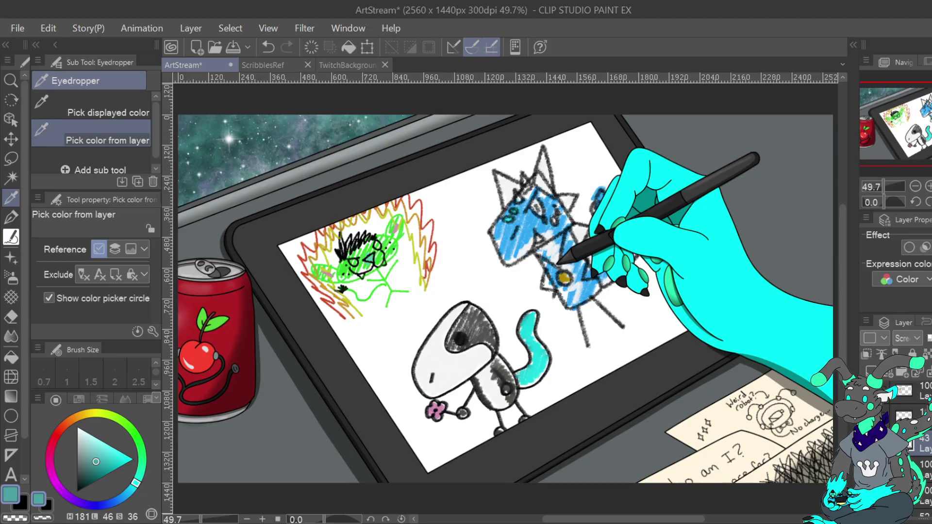
{"action": "left_click_drag", "start_coordinate": [95, 461], "coordinate": [91, 471]}
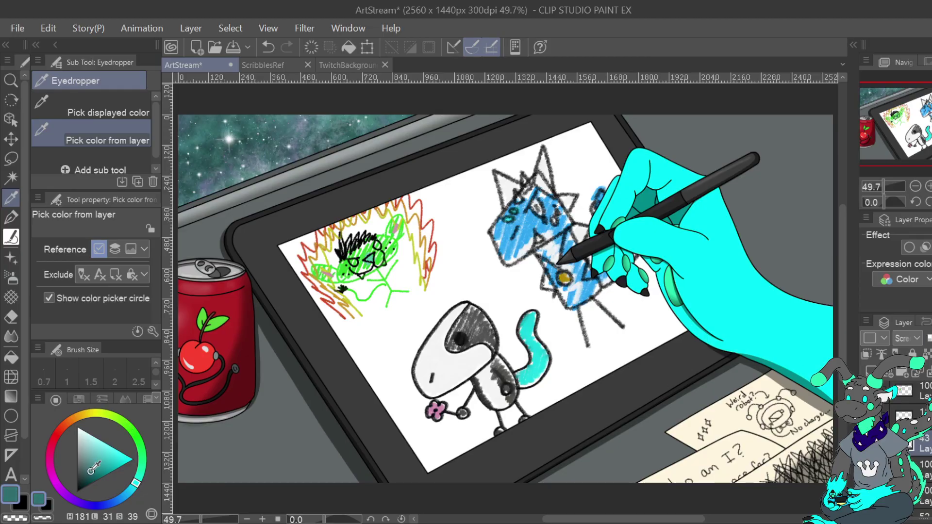
{"action": "key", "text": "Escape"}
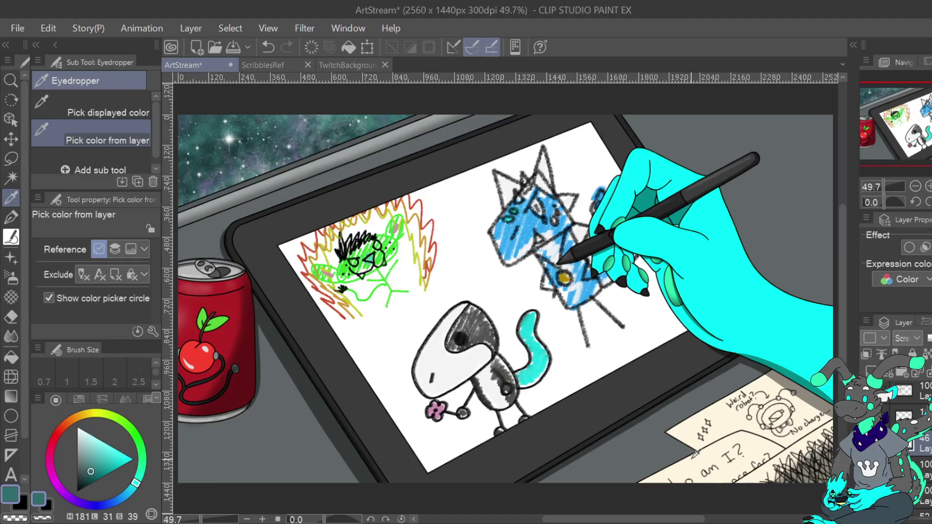
Examine the space window in the TwitchBackground document as a reference, and return to the ArtStream document
{"action": "left_click", "coordinate": [360, 63]}
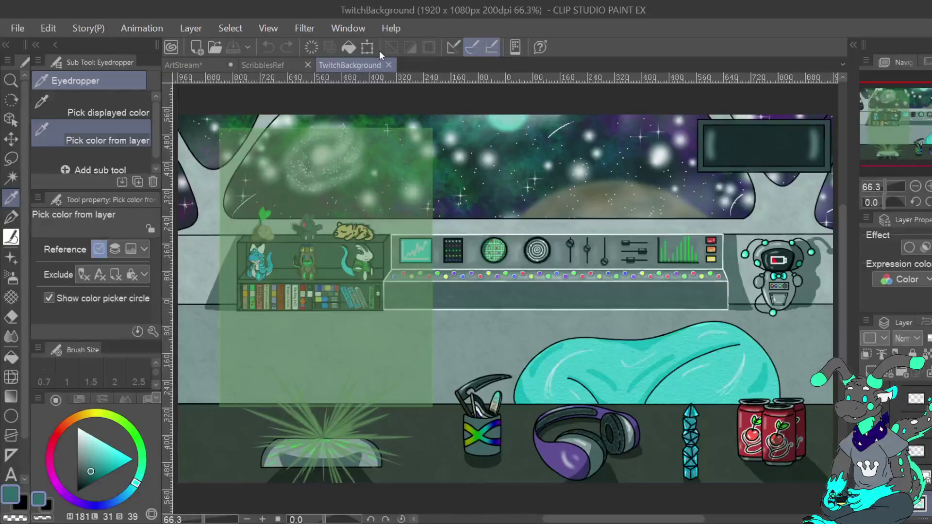
{"action": "left_click", "coordinate": [192, 65]}
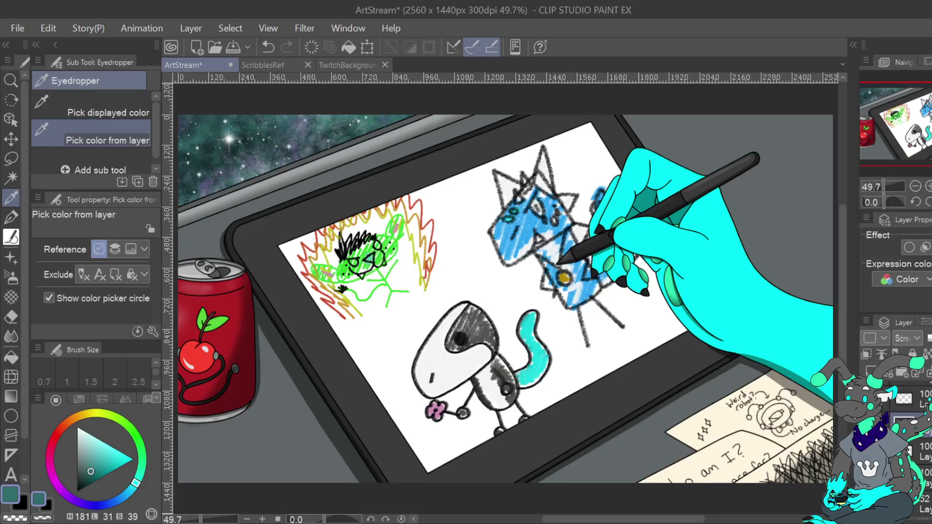
Try airbrushing a white reflection across the top of the space window on a new layer with brush size 73.7
{"action": "left_click", "coordinate": [871, 371]}
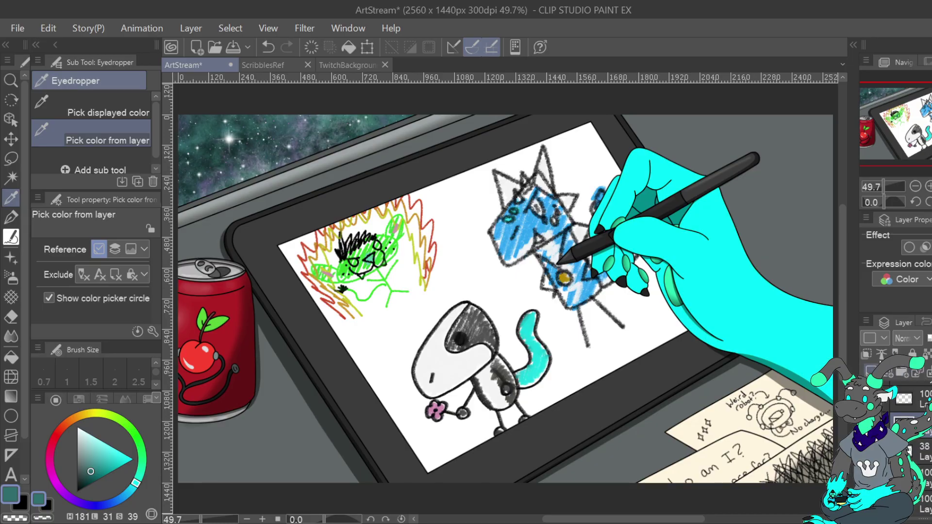
{"action": "left_click", "coordinate": [14, 278]}
{"action": "left_click", "coordinate": [11, 197]}
{"action": "left_click", "coordinate": [11, 218]}
{"action": "left_click_drag", "start_coordinate": [74, 252], "coordinate": [82, 253]}
{"action": "key", "text": "b"}
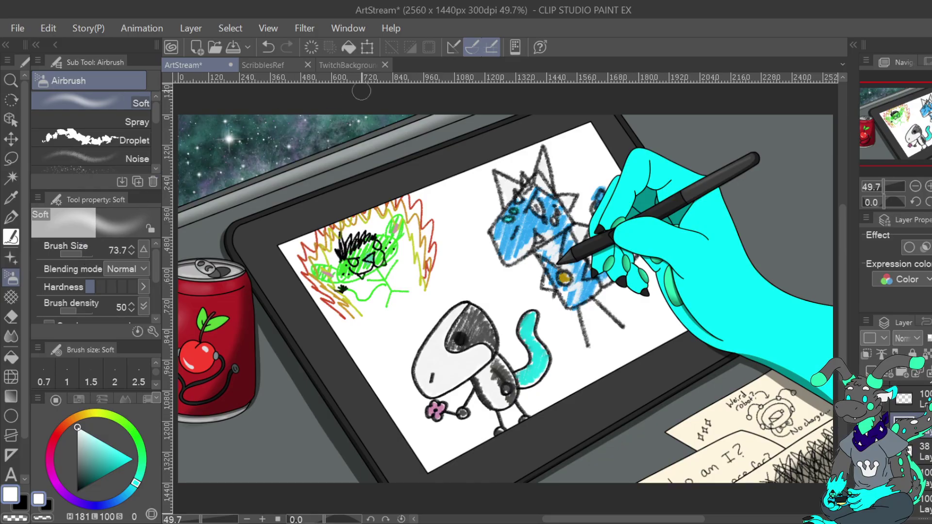
{"action": "mouse_move", "coordinate": [283, 126]}
{"action": "left_mouse_down"}
{"action": "mouse_move", "coordinate": [381, 103]}
{"action": "mouse_move", "coordinate": [279, 119]}
{"action": "mouse_move", "coordinate": [268, 100]}
{"action": "left_mouse_up"}
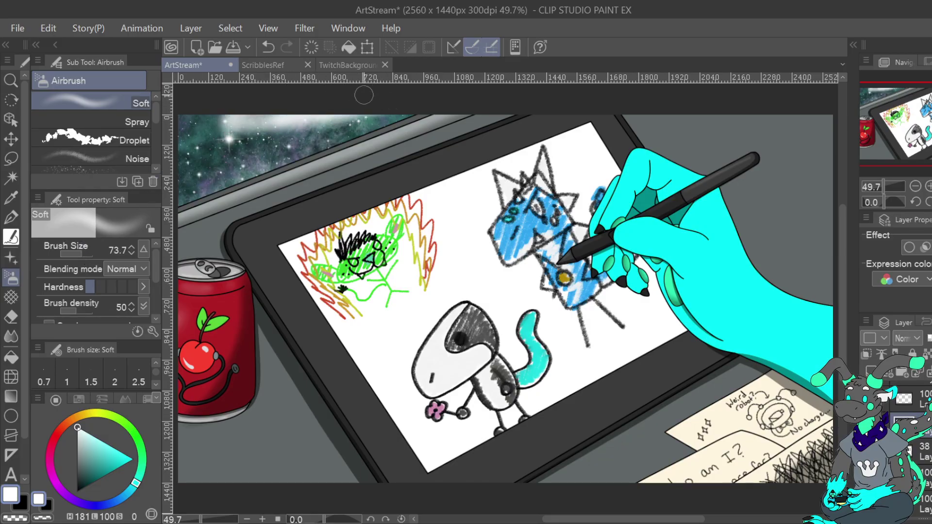
{"action": "left_click", "coordinate": [268, 47]}
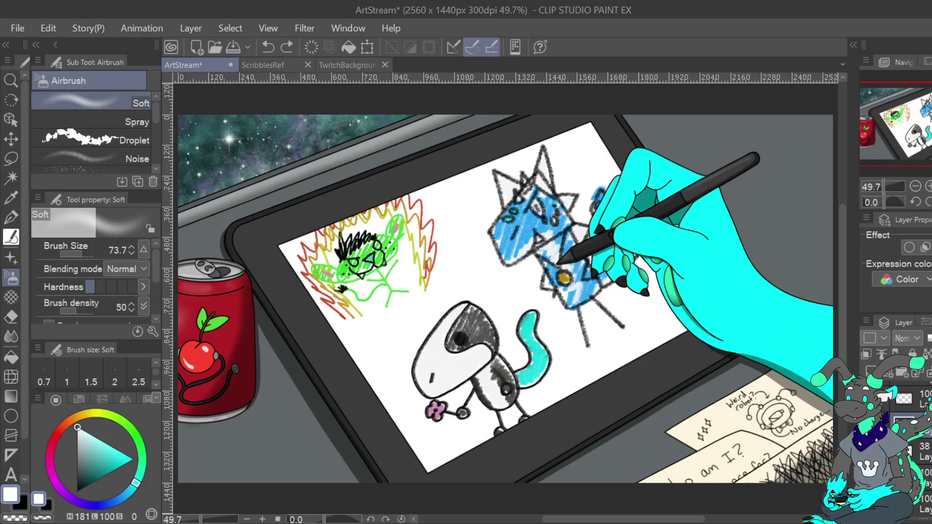
Set the space window's Screen layer to 100 opacity and darken its teal to luminosity 6, saturation 100
{"action": "left_click", "coordinate": [920, 450]}
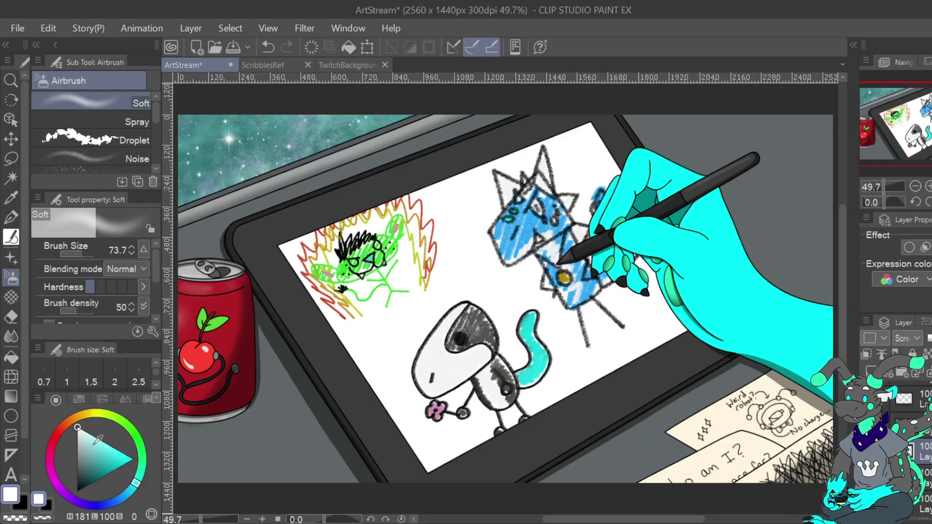
{"action": "left_click_drag", "start_coordinate": [102, 465], "coordinate": [87, 477]}
{"action": "left_click", "coordinate": [218, 287]}
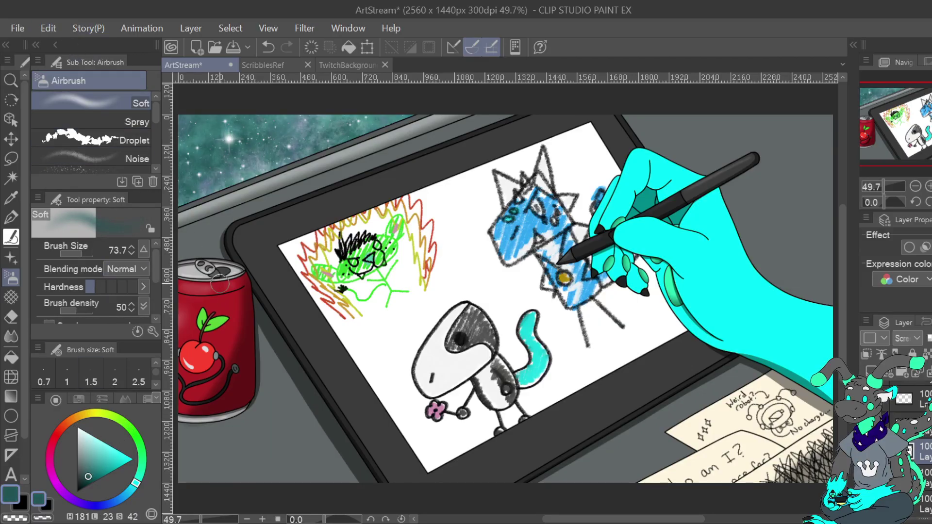
{"action": "left_click_drag", "start_coordinate": [88, 474], "coordinate": [84, 487]}
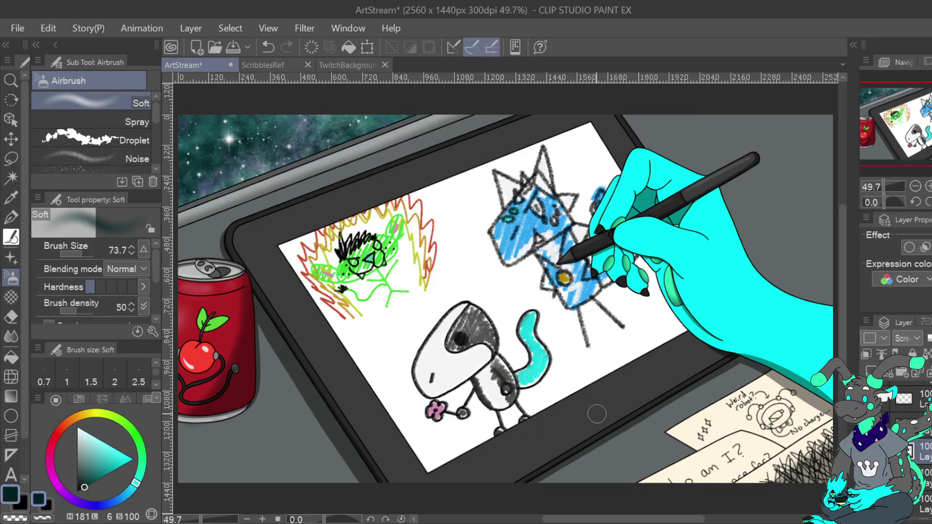
Try a blue-grey tint on the space window's Screen layer with hue 198, luminosity 38 and saturation 15
{"action": "left_click_drag", "start_coordinate": [84, 486], "coordinate": [87, 478]}
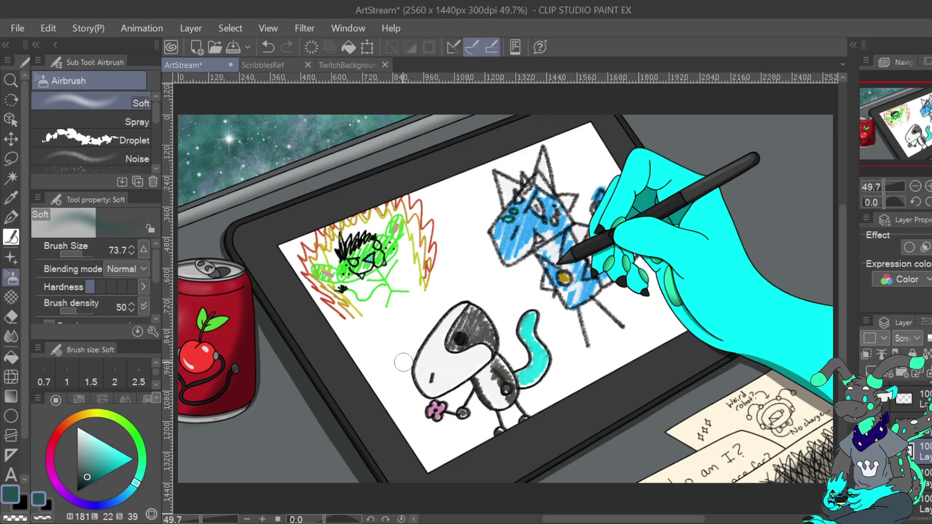
{"action": "left_click_drag", "start_coordinate": [137, 485], "coordinate": [130, 497]}
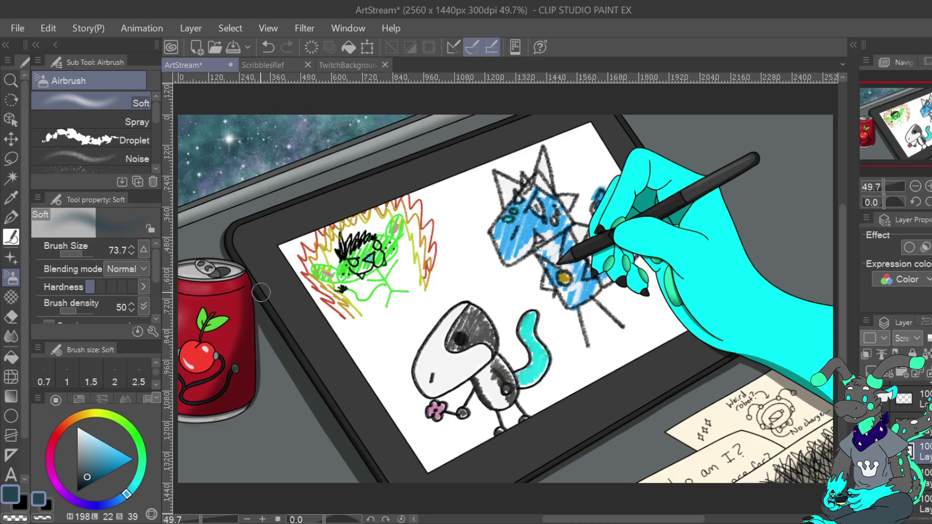
{"action": "left_click_drag", "start_coordinate": [93, 472], "coordinate": [83, 466]}
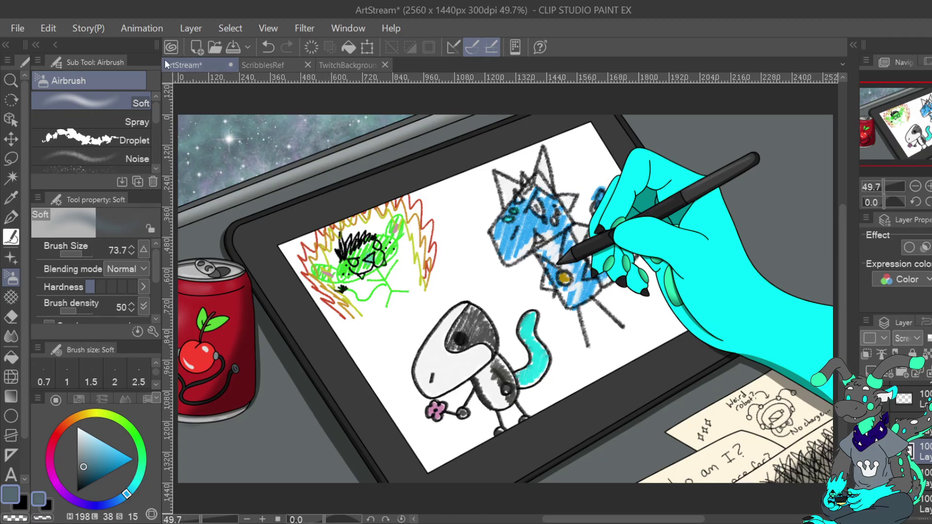
Undo and redo the space window's recent tint changes to compare the colours
{"action": "left_click", "coordinate": [267, 47]}
{"action": "left_click", "coordinate": [269, 47]}
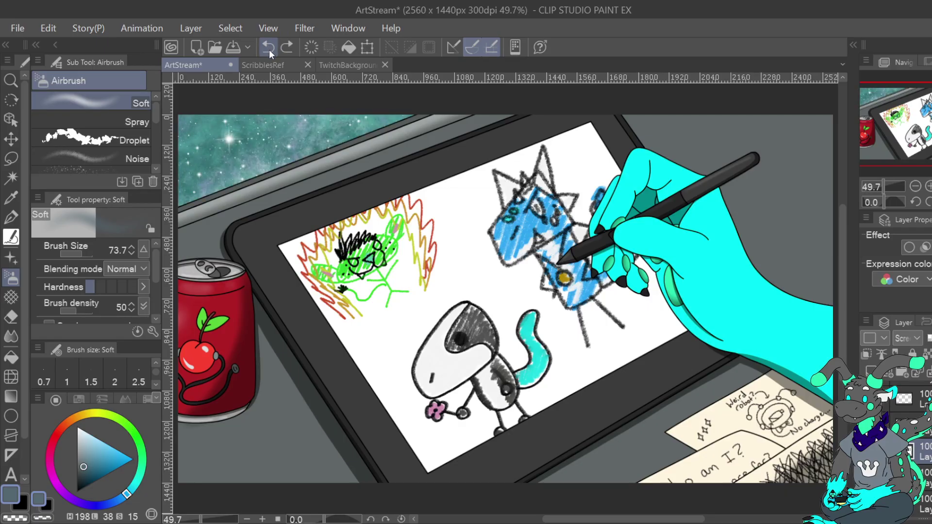
{"action": "left_click", "coordinate": [269, 48]}
{"action": "left_click", "coordinate": [283, 49]}
{"action": "left_click", "coordinate": [281, 48]}
{"action": "left_click", "coordinate": [282, 49]}
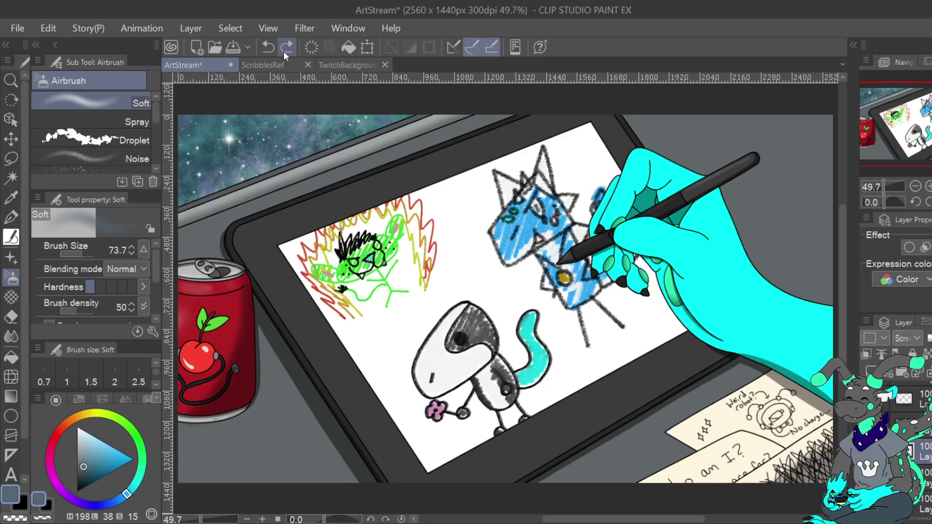
{"action": "left_click", "coordinate": [270, 49]}
{"action": "left_click", "coordinate": [270, 51]}
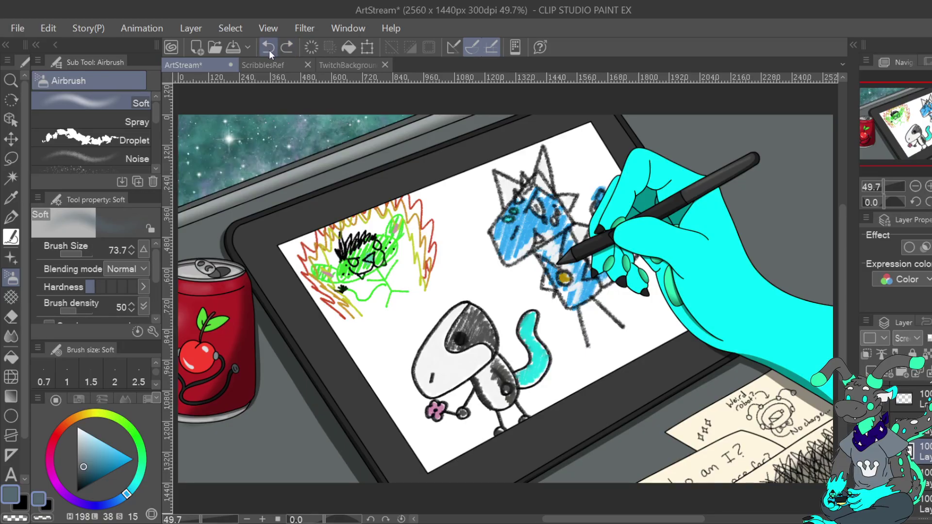
{"action": "left_click", "coordinate": [288, 47]}
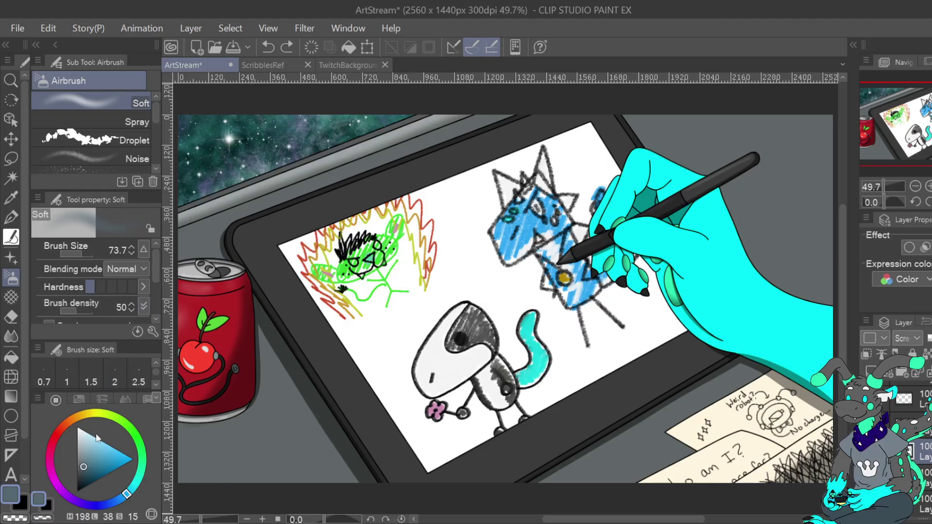
Recolour the window's Screen layer with blue at hue 198, luminosity 28, saturation 63, and set the layer's opacity to 75
{"action": "left_click_drag", "start_coordinate": [89, 462], "coordinate": [97, 473]}
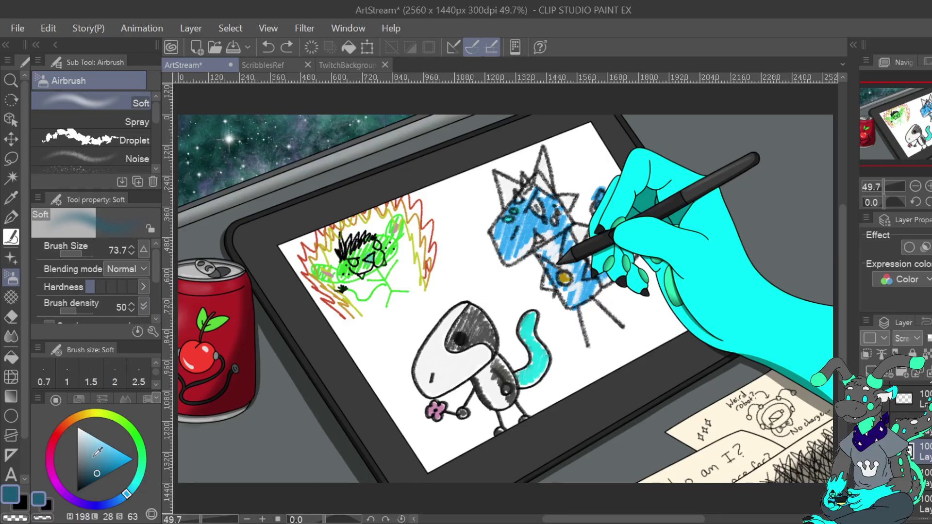
{"action": "left_click", "coordinate": [58, 28]}
{"action": "key", "text": "alt+Delete"}
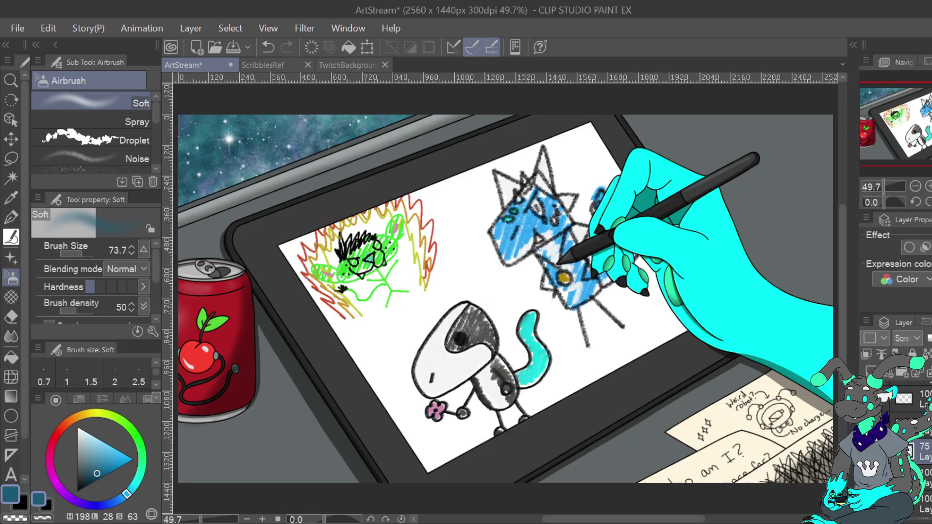
Select the Normal layer for touch-ups, set the eyedropper to pick color from layer, and return to the Turnip pen
{"action": "scroll", "coordinate": [912, 446], "scroll_direction": "up", "scroll_amount": 3}
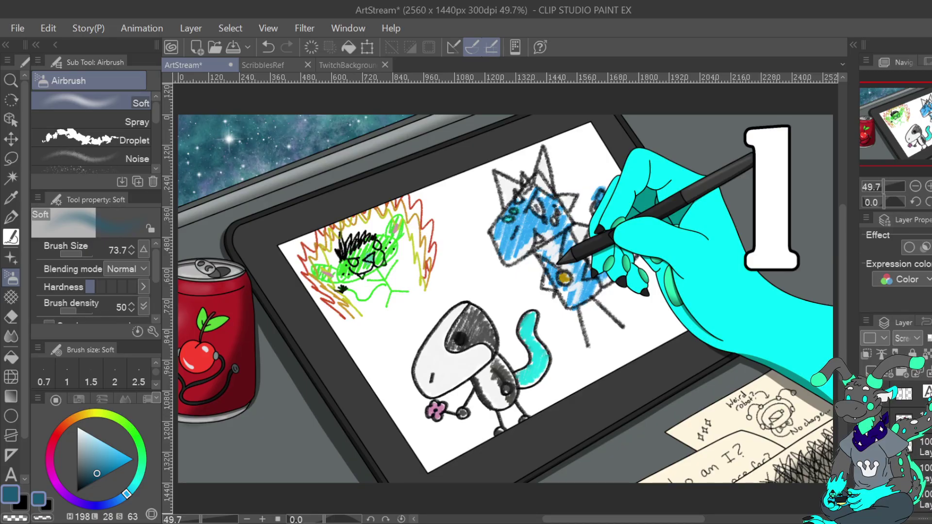
{"action": "scroll", "coordinate": [913, 437], "scroll_direction": "down", "scroll_amount": 3}
{"action": "left_click", "coordinate": [920, 439]}
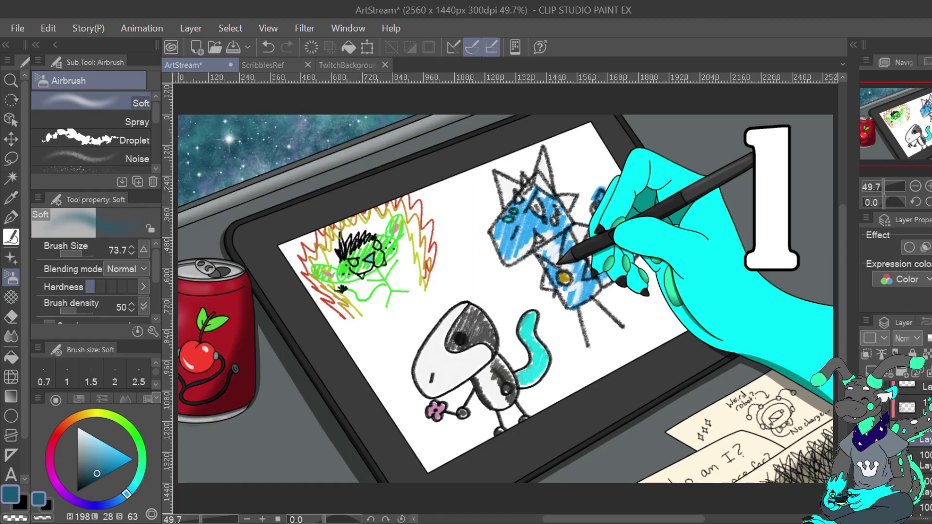
{"action": "left_click", "coordinate": [10, 198]}
{"action": "left_click", "coordinate": [97, 107]}
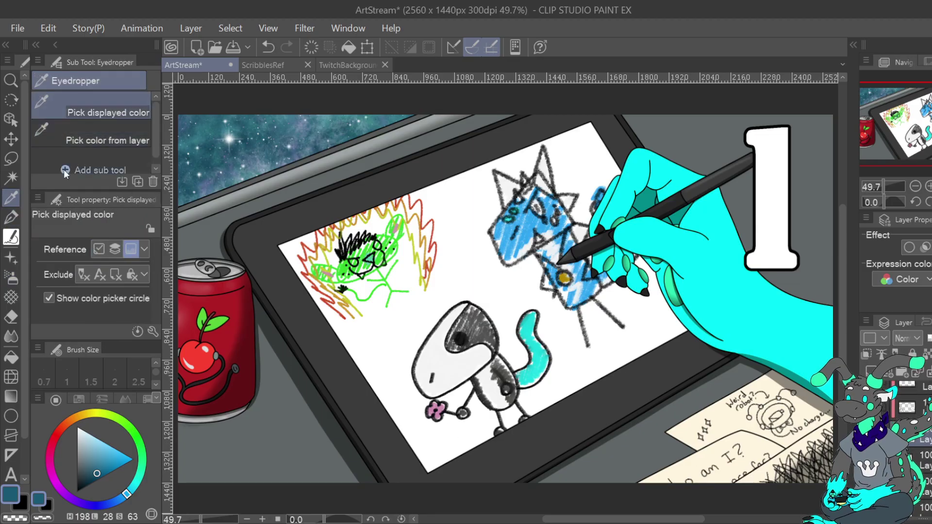
{"action": "left_click", "coordinate": [11, 217]}
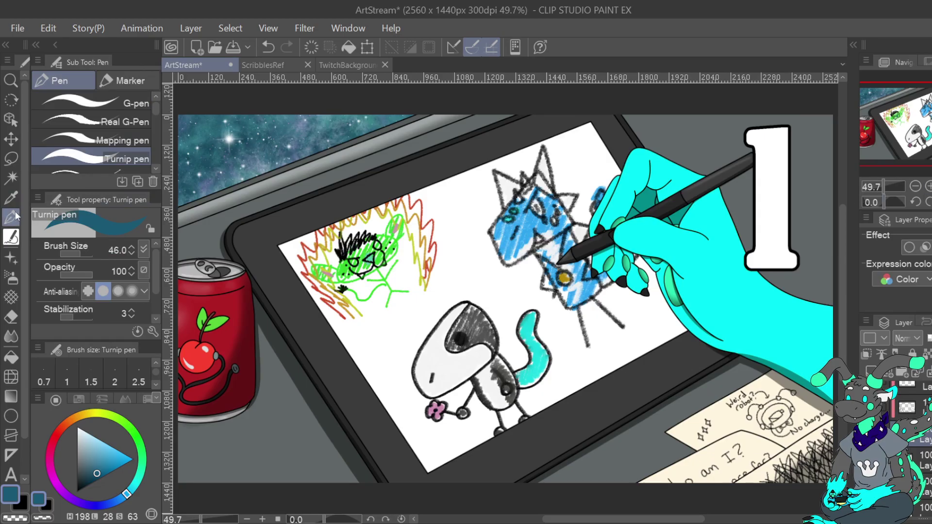
{"action": "key", "text": "i"}
{"action": "left_click", "coordinate": [121, 130]}
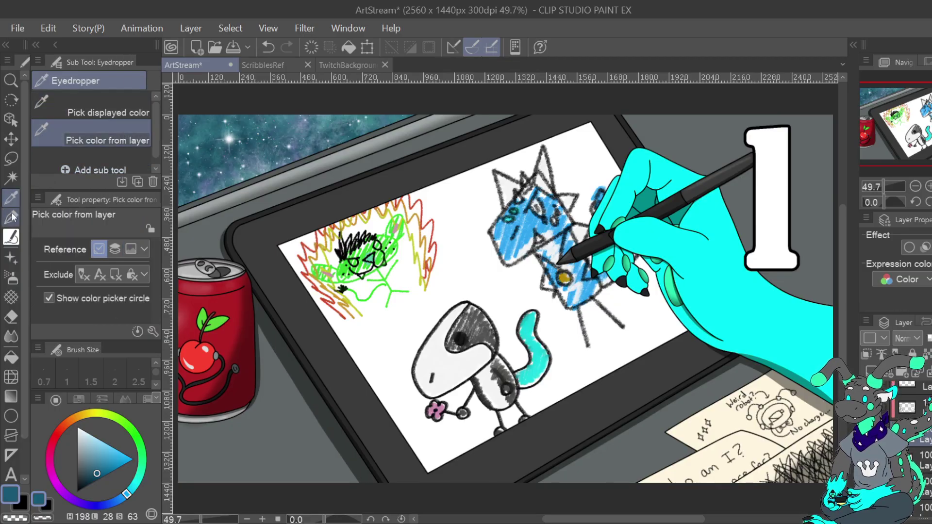
{"action": "key", "text": "p"}
Touch up the soda can's lid, tab and opening with sampled greys, using the Turnip pen at brush size 5.1
{"action": "left_click", "coordinate": [928, 186]}
{"action": "left_click", "coordinate": [928, 186]}
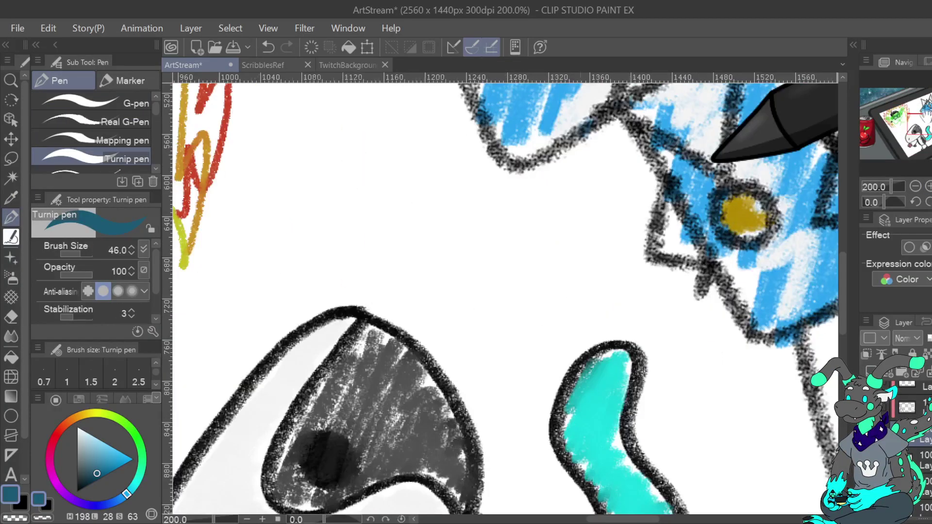
{"action": "left_click_drag", "start_coordinate": [897, 121], "coordinate": [867, 115]}
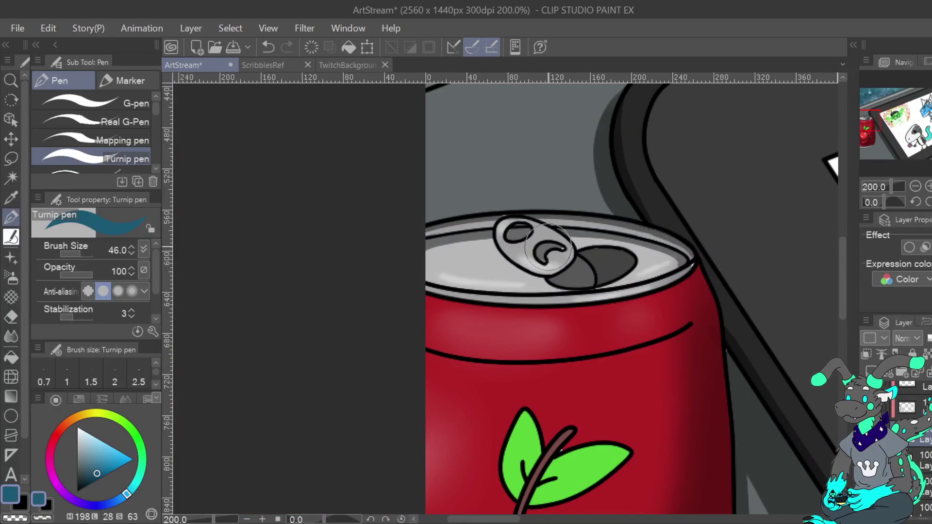
{"action": "left_click", "coordinate": [581, 236], "text": "alt"}
{"action": "left_click_drag", "start_coordinate": [87, 253], "coordinate": [71, 255]}
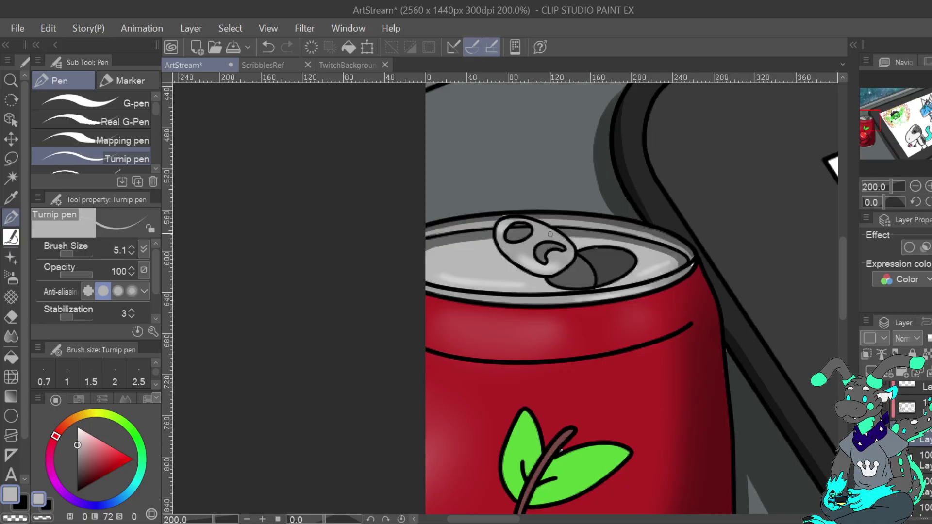
{"action": "left_click", "coordinate": [480, 224], "text": "alt"}
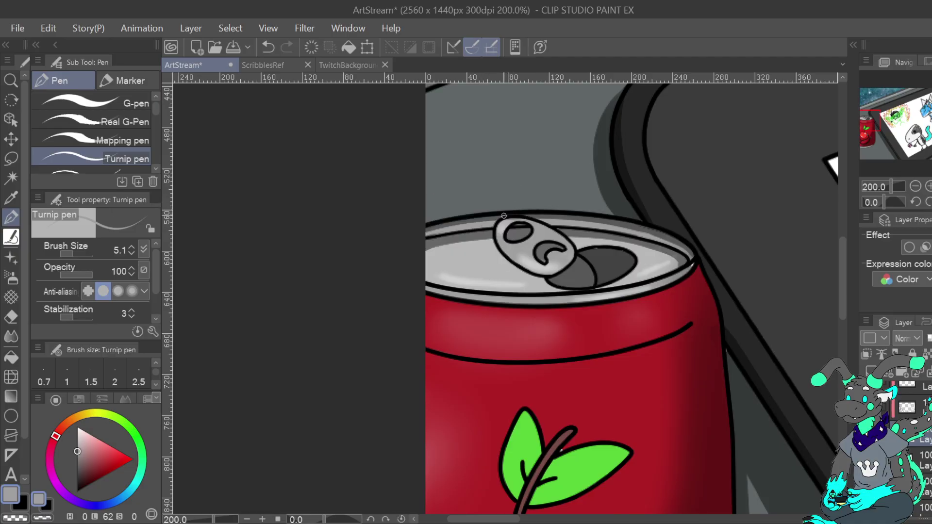
{"action": "left_click", "coordinate": [606, 260], "text": "alt"}
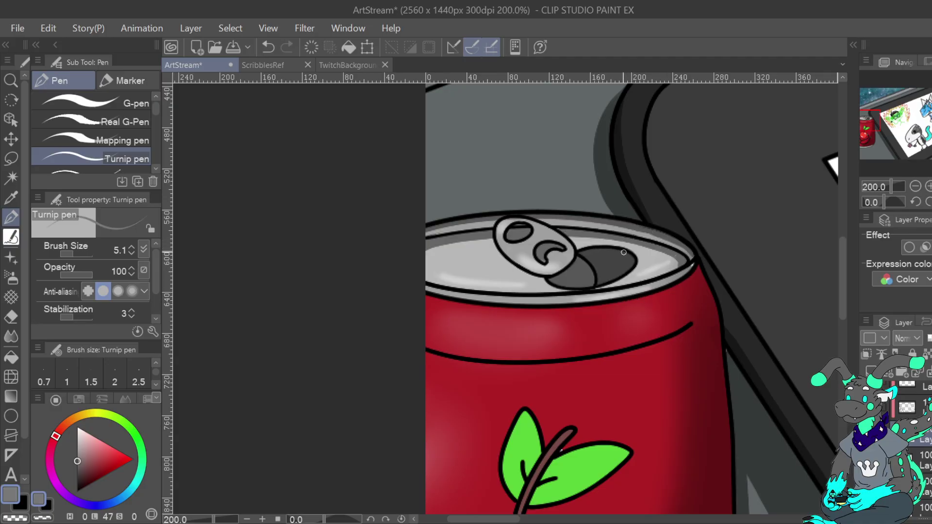
{"action": "left_click", "coordinate": [644, 284], "text": "alt"}
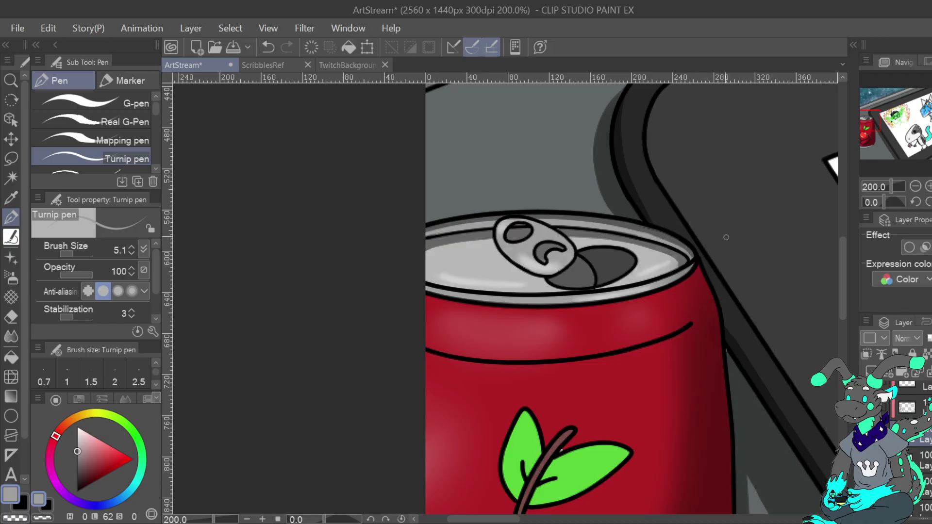
Touch up the can's stethoscope with sampled grey and fill the white gap at the cherry's stem with sampled red
{"action": "left_click_drag", "start_coordinate": [881, 122], "coordinate": [871, 136]}
{"action": "left_click", "coordinate": [513, 288], "text": "alt"}
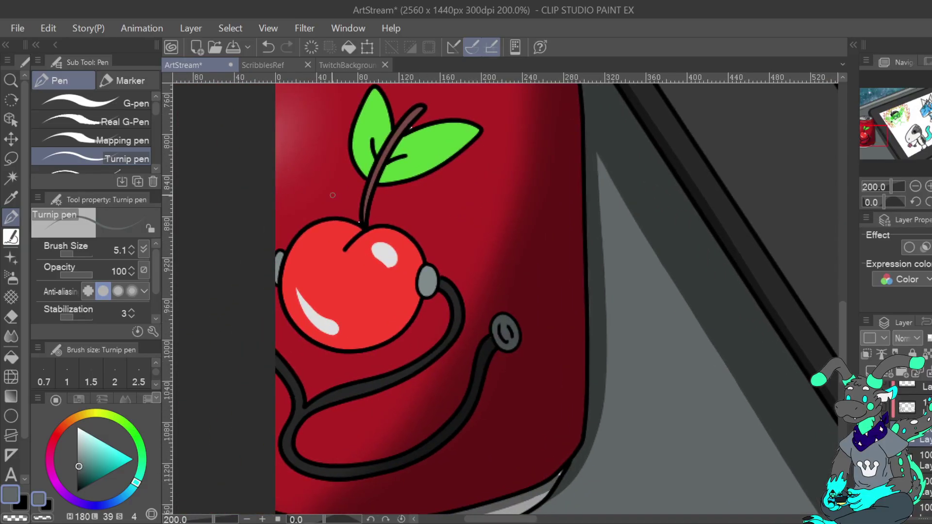
{"action": "left_click", "coordinate": [335, 196], "text": "alt"}
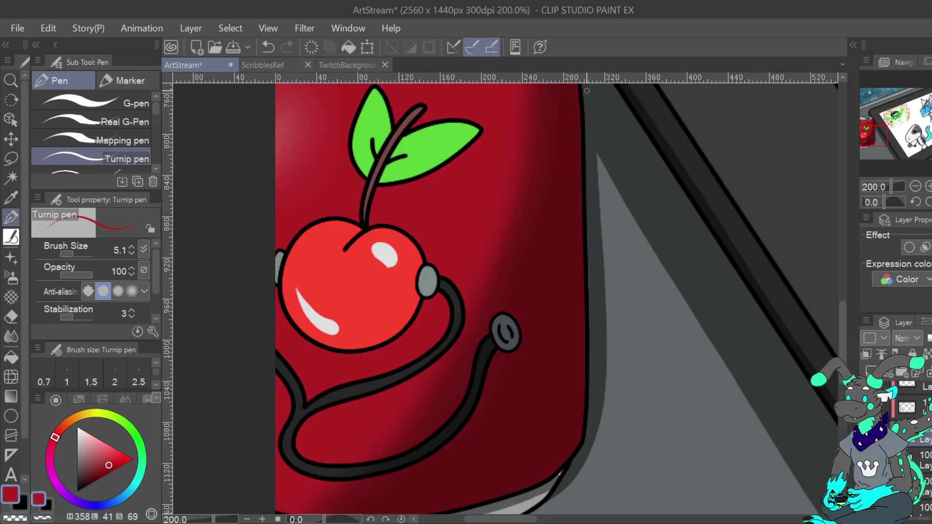
Fill the white gap in the can's bottom rim with sampled light grey
{"action": "left_click", "coordinate": [896, 136]}
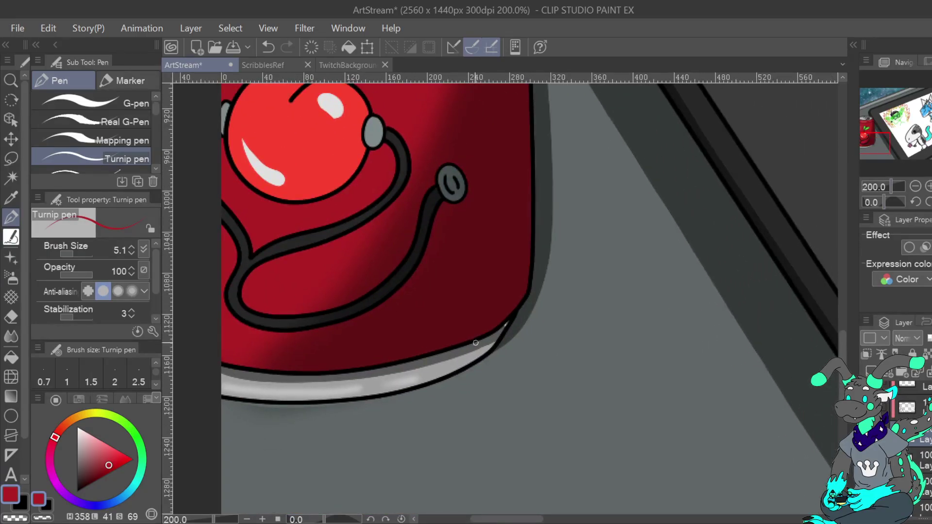
{"action": "left_click", "coordinate": [462, 361], "text": "alt"}
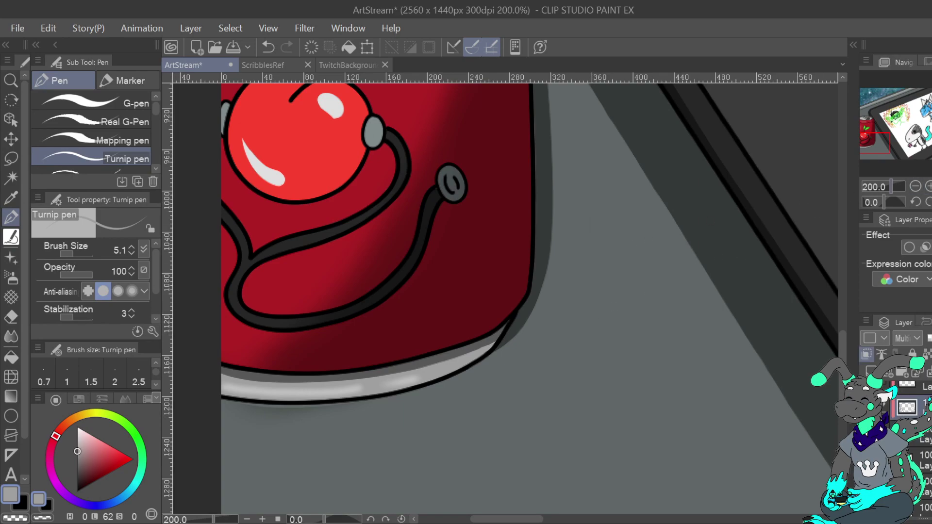
{"action": "left_click", "coordinate": [11, 198]}
{"action": "key", "text": "p"}
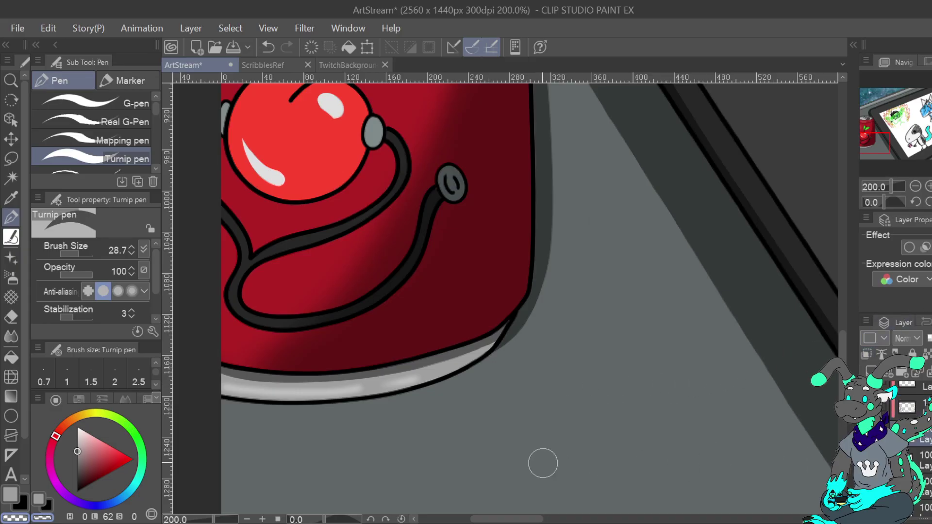
Fill the small gaps around the stylus, upper claw and green pad with sampled dark grey and cyan at brush size 4.3
{"action": "left_click_drag", "start_coordinate": [77, 251], "coordinate": [71, 250]}
{"action": "mouse_move", "coordinate": [883, 141]}
{"action": "left_mouse_down"}
{"action": "mouse_move", "coordinate": [884, 101]}
{"action": "mouse_move", "coordinate": [925, 88]}
{"action": "mouse_move", "coordinate": [928, 103]}
{"action": "left_mouse_up"}
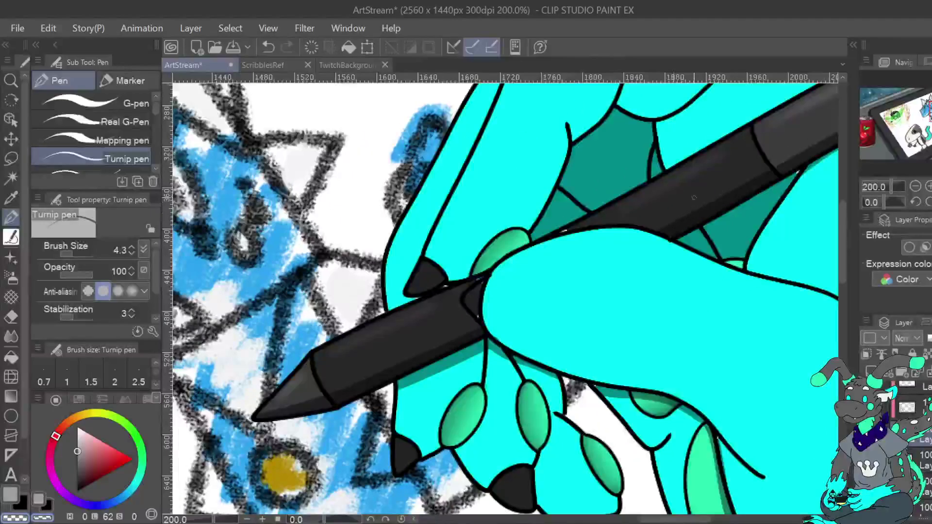
{"action": "right_click", "coordinate": [622, 209]}
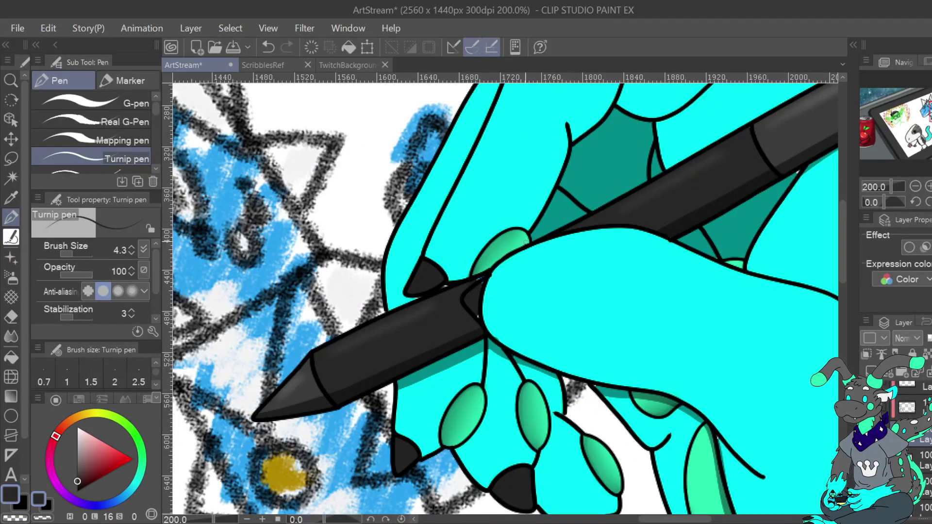
{"action": "left_click", "coordinate": [472, 297], "text": "alt"}
{"action": "left_click", "coordinate": [409, 287], "text": "alt"}
{"action": "left_click_drag", "start_coordinate": [405, 292], "coordinate": [397, 294]}
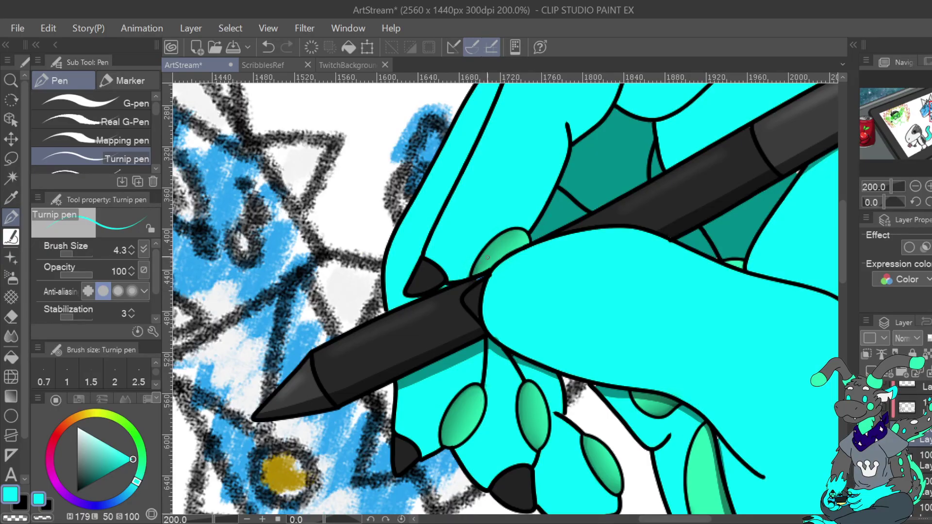
{"action": "left_click", "coordinate": [457, 274], "text": "alt"}
{"action": "left_click_drag", "start_coordinate": [474, 281], "coordinate": [490, 270]}
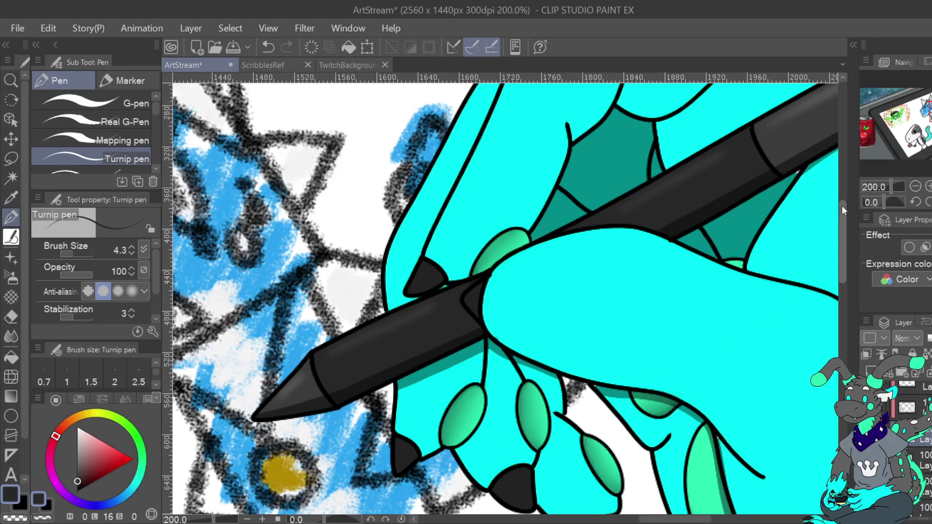
Sample the hand's cyan and touch up remaining gaps along the fingers, palm and wrist
{"action": "left_click", "coordinate": [611, 375], "text": "alt"}
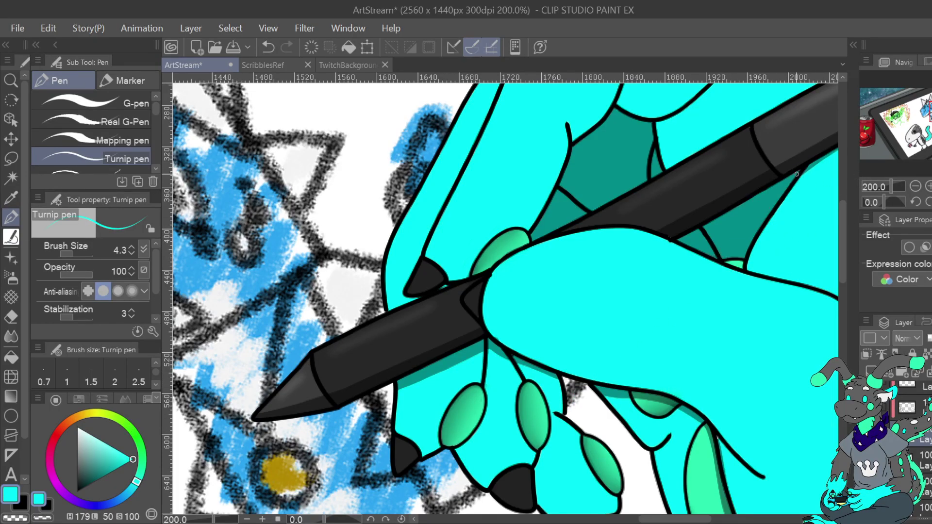
{"action": "left_click_drag", "start_coordinate": [478, 279], "coordinate": [200, 396]}
{"action": "left_click_drag", "start_coordinate": [576, 505], "coordinate": [544, 170]}
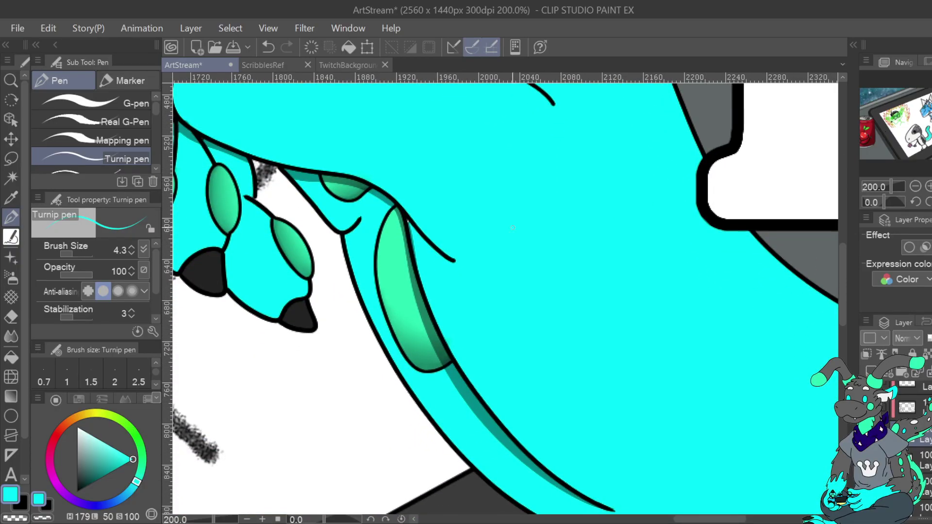
{"action": "left_click_drag", "start_coordinate": [453, 362], "coordinate": [596, 447]}
{"action": "left_click_drag", "start_coordinate": [509, 253], "coordinate": [595, 426]}
{"action": "mouse_move", "coordinate": [931, 109]}
{"action": "left_mouse_down"}
{"action": "mouse_move", "coordinate": [931, 128]}
{"action": "mouse_move", "coordinate": [888, 167]}
{"action": "mouse_move", "coordinate": [880, 114]}
{"action": "mouse_move", "coordinate": [922, 129]}
{"action": "mouse_move", "coordinate": [931, 157]}
{"action": "mouse_move", "coordinate": [931, 120]}
{"action": "left_mouse_up"}
{"action": "key", "text": "ctrl+0"}
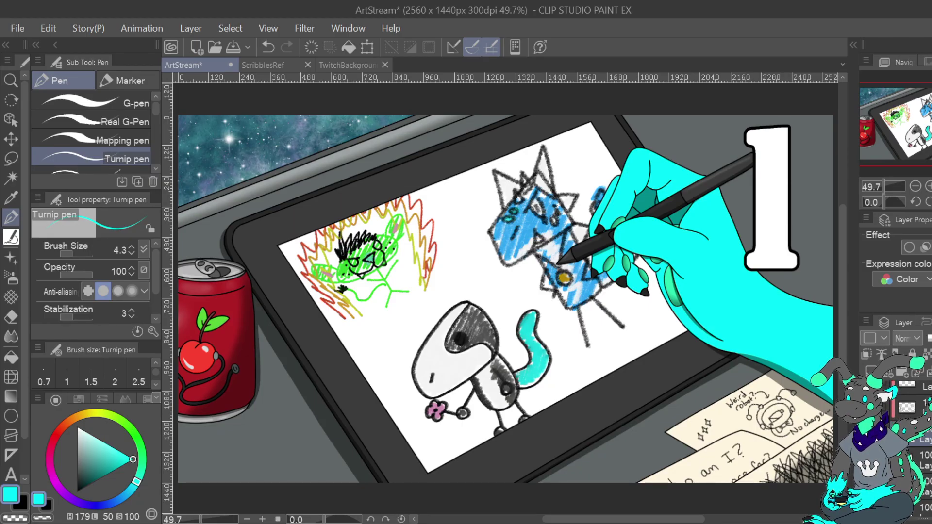
Prepare a lighting layer near the top of the layer stack and set its blending mode to Overlay
{"action": "scroll", "coordinate": [913, 427], "scroll_direction": "up", "scroll_amount": 3}
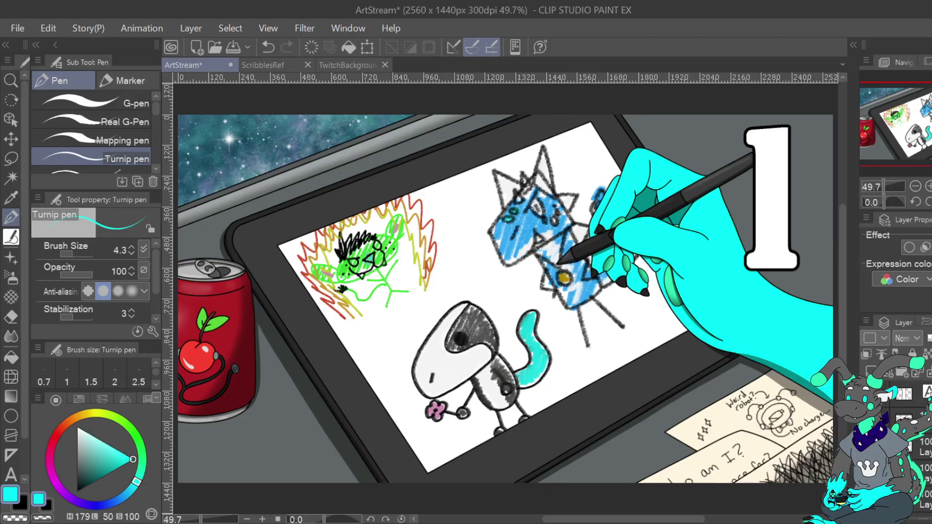
{"action": "left_click", "coordinate": [912, 394]}
{"action": "left_click", "coordinate": [919, 447]}
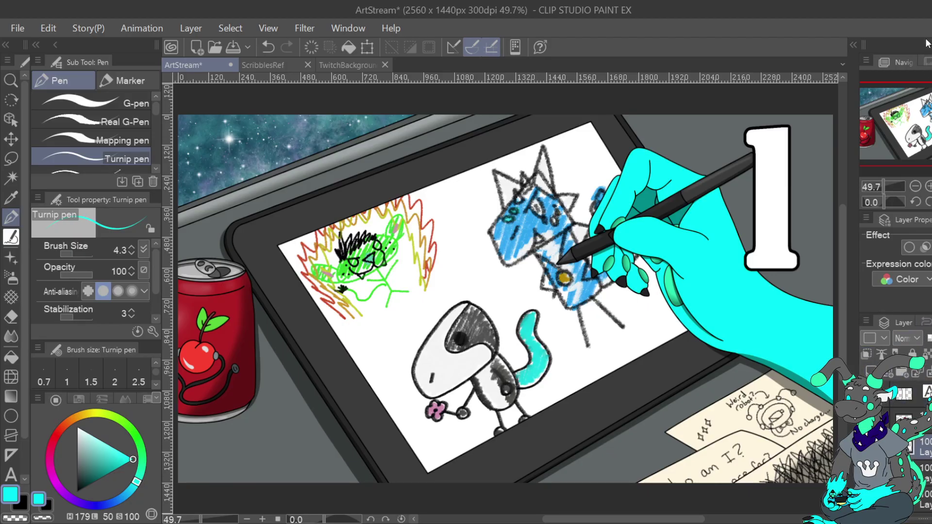
{"action": "left_click", "coordinate": [929, 203]}
Try tinting the picture's left half with mint green (H156 L63 S83) using the Soft airbrush at size 486
{"action": "left_click", "coordinate": [143, 465]}
{"action": "left_click_drag", "start_coordinate": [116, 445], "coordinate": [111, 451]}
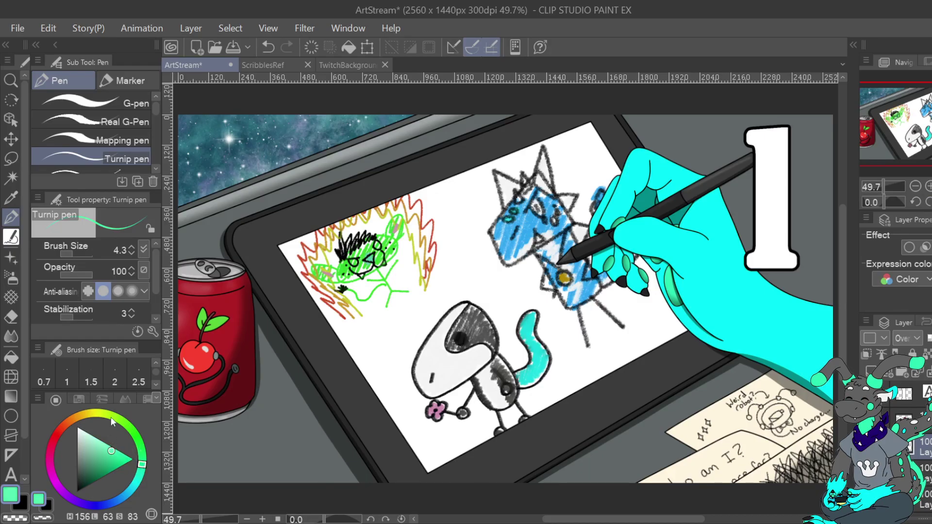
{"action": "left_click", "coordinate": [12, 279]}
{"action": "left_click_drag", "start_coordinate": [83, 254], "coordinate": [89, 255]}
{"action": "mouse_move", "coordinate": [211, 134]}
{"action": "left_mouse_down"}
{"action": "mouse_move", "coordinate": [219, 333]}
{"action": "mouse_move", "coordinate": [289, 169]}
{"action": "mouse_move", "coordinate": [349, 427]}
{"action": "mouse_move", "coordinate": [476, 340]}
{"action": "mouse_move", "coordinate": [558, 417]}
{"action": "left_mouse_up"}
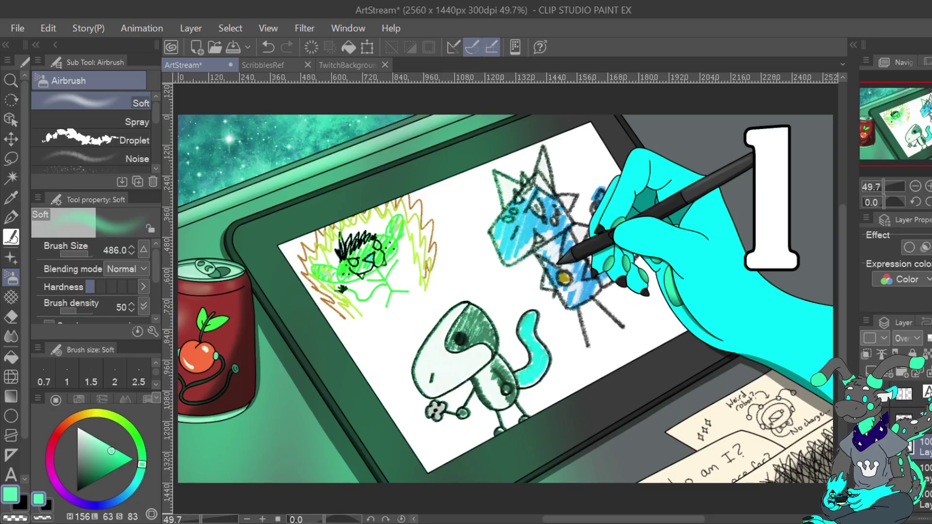
Compare Hard Light and Soft Light blending on the tint layer, and airbrush the mint tint over the right half under Soft Light
{"action": "left_click", "coordinate": [925, 180]}
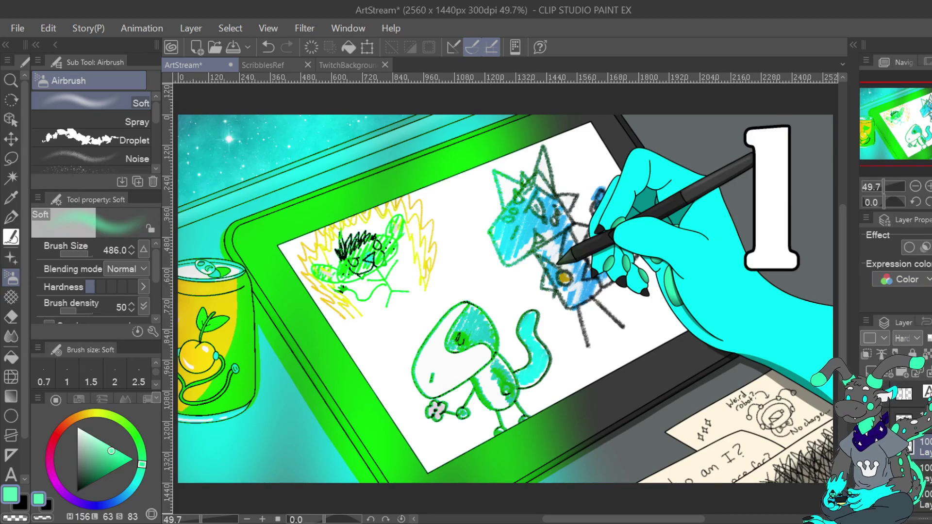
{"action": "left_click", "coordinate": [921, 241]}
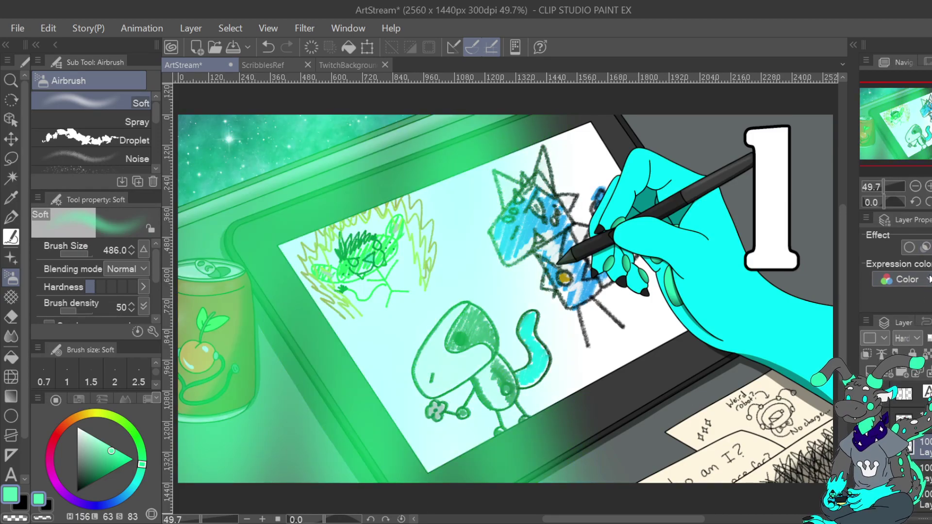
{"action": "left_click", "coordinate": [928, 227]}
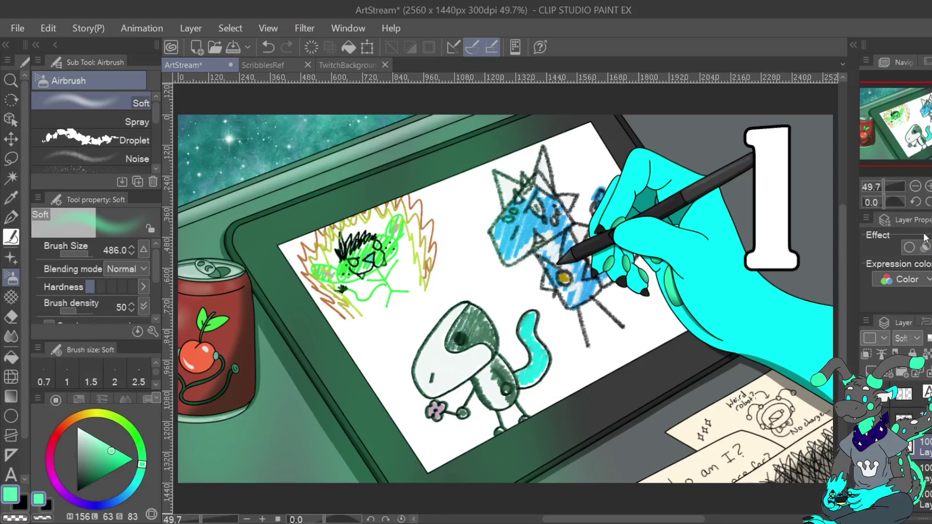
{"action": "mouse_move", "coordinate": [558, 136]}
{"action": "left_mouse_down"}
{"action": "mouse_move", "coordinate": [593, 447]}
{"action": "mouse_move", "coordinate": [703, 204]}
{"action": "mouse_move", "coordinate": [789, 125]}
{"action": "left_mouse_up"}
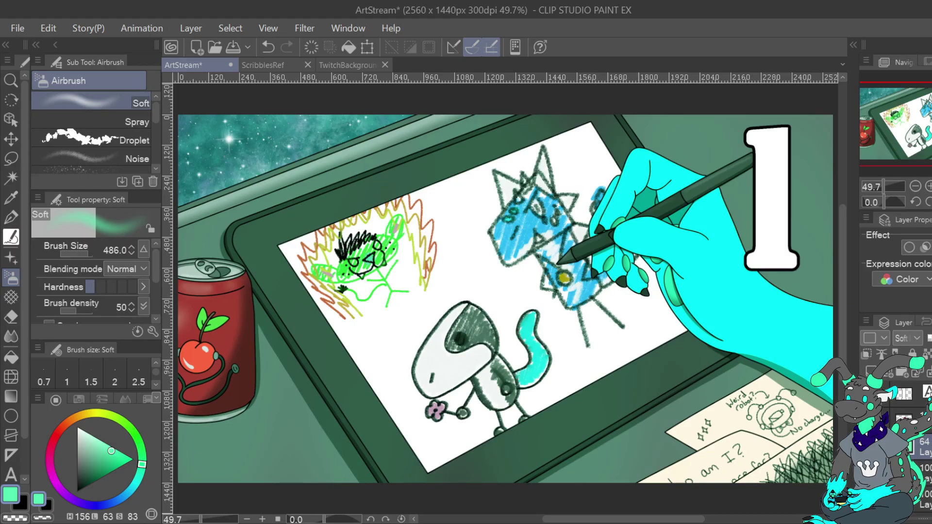
Try a more muted green tint (H156 L66 S44) and undo the tinting back to the untinted Overlay layer
{"action": "left_click_drag", "start_coordinate": [117, 444], "coordinate": [96, 446]}
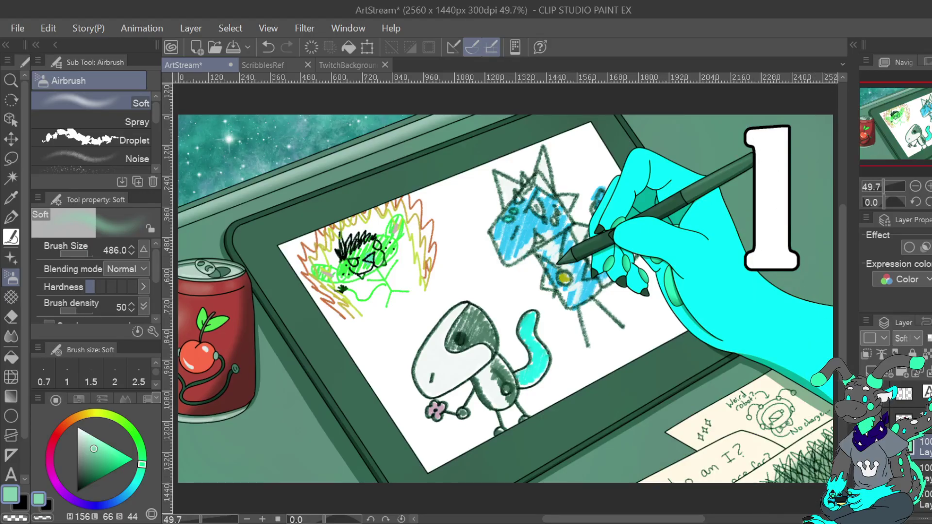
{"action": "left_click", "coordinate": [268, 47]}
{"action": "left_click", "coordinate": [269, 47]}
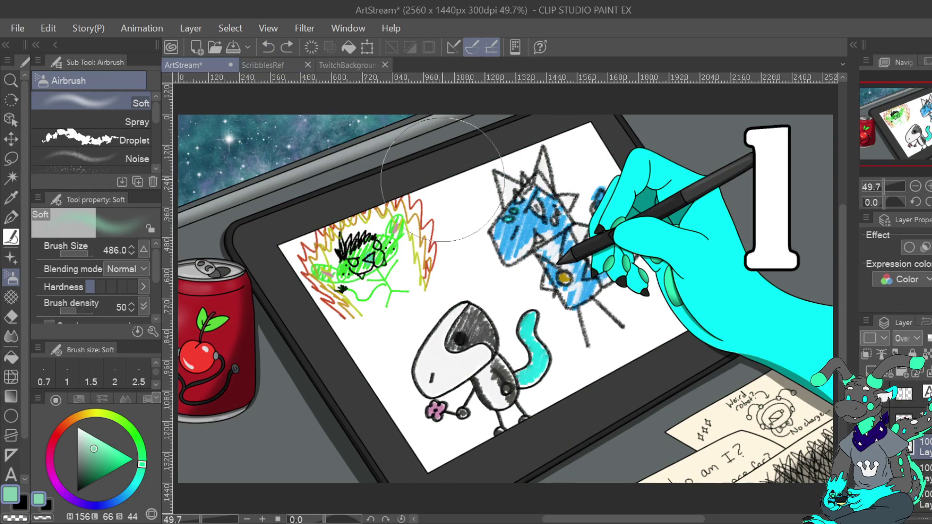
Try airbrushing a light grey tint (H156 L87 S0) and a grey-green tint (H156 L58 S19) over the picture, undoing both
{"action": "left_click_drag", "start_coordinate": [93, 448], "coordinate": [77, 435]}
{"action": "mouse_move", "coordinate": [233, 110]}
{"action": "left_mouse_down"}
{"action": "mouse_move", "coordinate": [259, 391]}
{"action": "mouse_move", "coordinate": [420, 437]}
{"action": "left_mouse_up"}
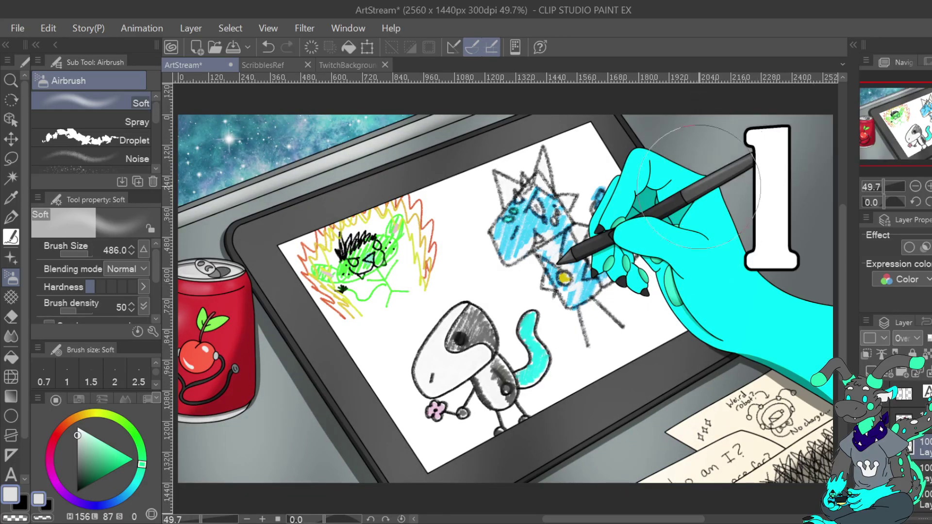
{"action": "left_click", "coordinate": [268, 47]}
{"action": "left_click_drag", "start_coordinate": [78, 435], "coordinate": [86, 453]}
{"action": "mouse_move", "coordinate": [214, 146]}
{"action": "left_mouse_down"}
{"action": "mouse_move", "coordinate": [214, 484]}
{"action": "mouse_move", "coordinate": [318, 141]}
{"action": "left_mouse_up"}
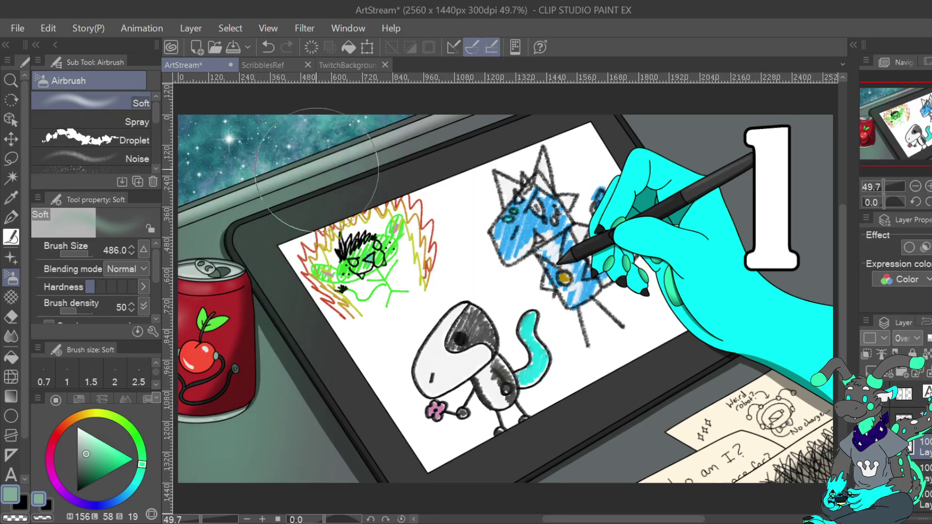
{"action": "left_click", "coordinate": [268, 47]}
Tint the whole picture on the Overlay layer with dark green (H156 L28 S31), covering it evenly with the Turnip pen at size 486
{"action": "left_click_drag", "start_coordinate": [87, 454], "coordinate": [87, 472]}
{"action": "mouse_move", "coordinate": [250, 145]}
{"action": "left_mouse_down"}
{"action": "mouse_move", "coordinate": [236, 448]}
{"action": "mouse_move", "coordinate": [330, 136]}
{"action": "mouse_move", "coordinate": [452, 361]}
{"action": "mouse_move", "coordinate": [602, 218]}
{"action": "mouse_move", "coordinate": [770, 125]}
{"action": "mouse_move", "coordinate": [816, 315]}
{"action": "left_mouse_up"}
{"action": "mouse_move", "coordinate": [691, 414]}
{"action": "left_mouse_down"}
{"action": "mouse_move", "coordinate": [464, 458]}
{"action": "mouse_move", "coordinate": [215, 339]}
{"action": "mouse_move", "coordinate": [195, 99]}
{"action": "left_mouse_up"}
{"action": "left_click", "coordinate": [11, 217]}
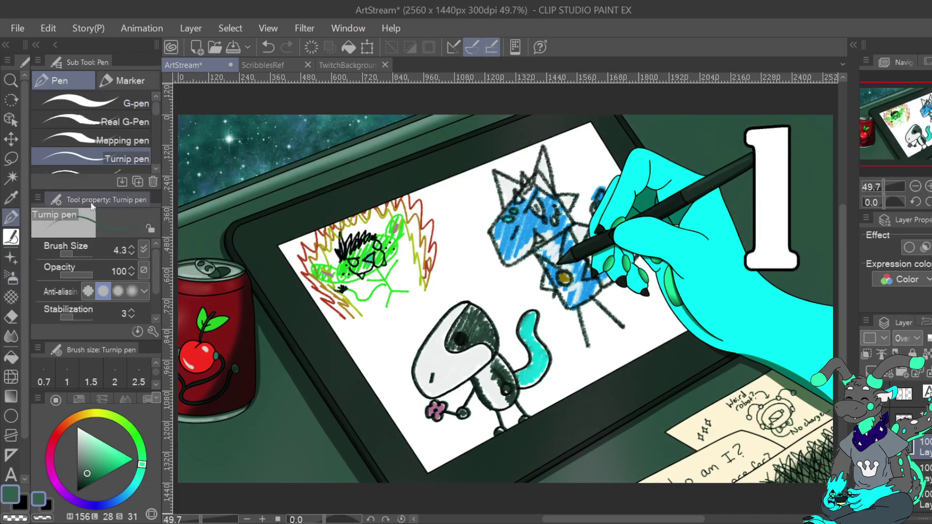
{"action": "left_click_drag", "start_coordinate": [78, 252], "coordinate": [85, 252]}
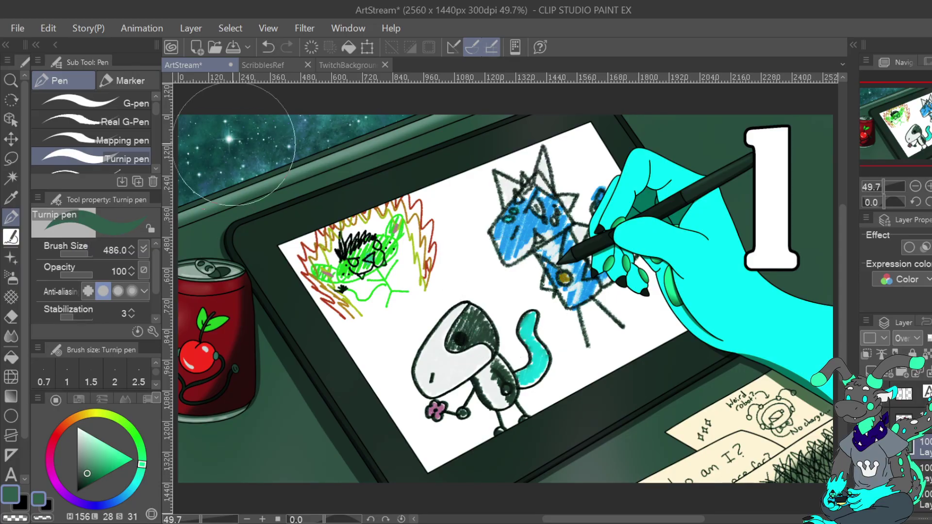
{"action": "mouse_move", "coordinate": [318, 190]}
{"action": "left_mouse_down"}
{"action": "mouse_move", "coordinate": [452, 97]}
{"action": "mouse_move", "coordinate": [591, 97]}
{"action": "mouse_move", "coordinate": [694, 294]}
{"action": "mouse_move", "coordinate": [808, 458]}
{"action": "left_mouse_up"}
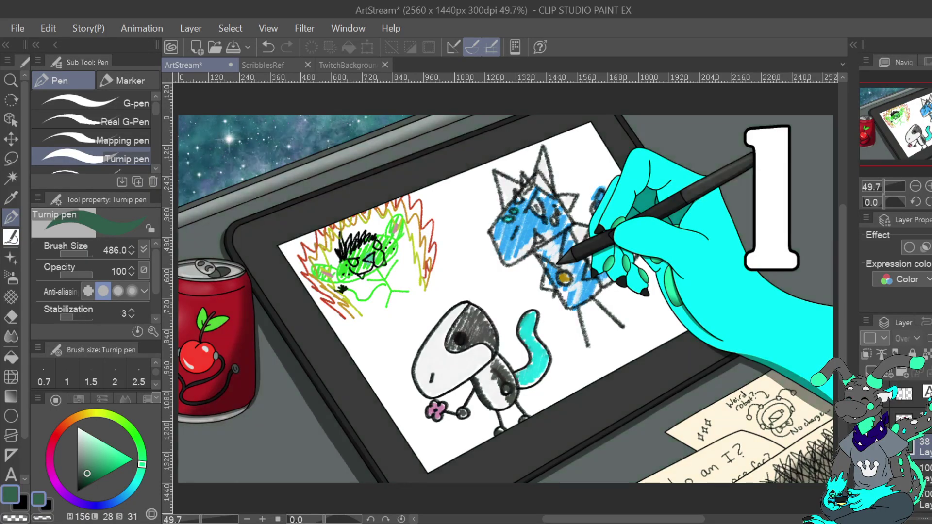
Look through the layer stack and check the TwitchBackground drawing as a reference for the scene
{"action": "scroll", "coordinate": [911, 446], "scroll_direction": "down", "scroll_amount": 4}
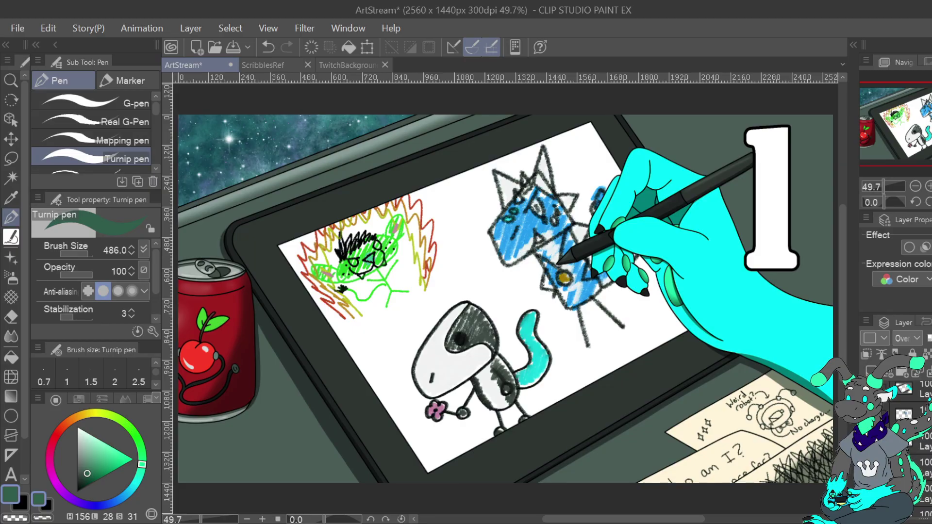
{"action": "scroll", "coordinate": [912, 446], "scroll_direction": "down", "scroll_amount": 8}
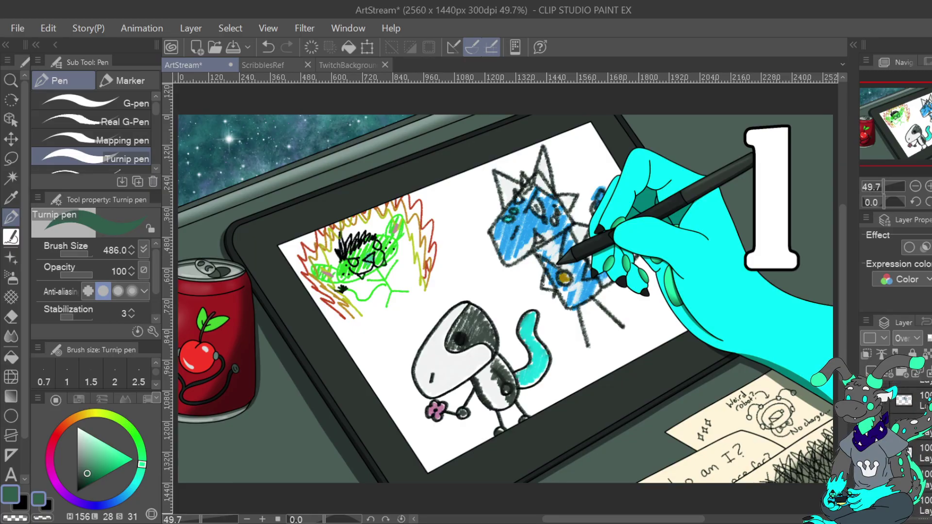
{"action": "scroll", "coordinate": [902, 436], "scroll_direction": "down", "scroll_amount": 2}
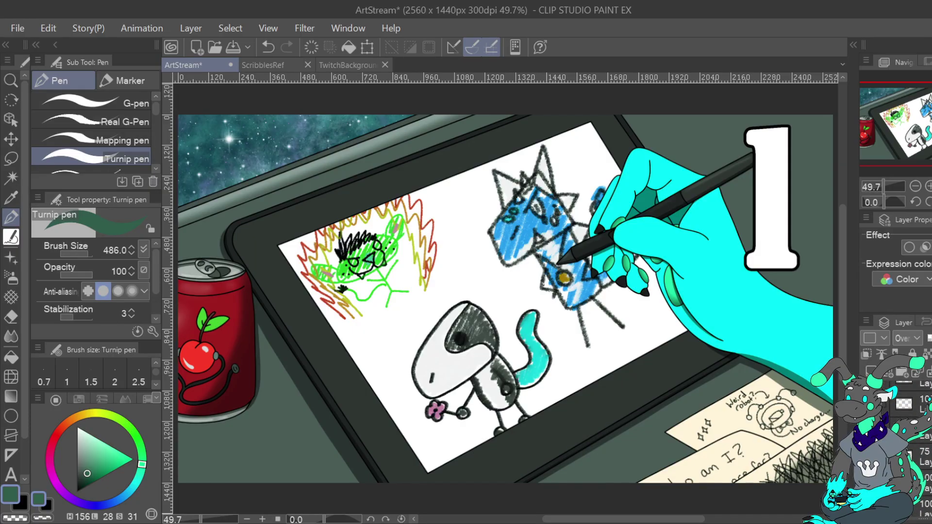
{"action": "left_click", "coordinate": [322, 65]}
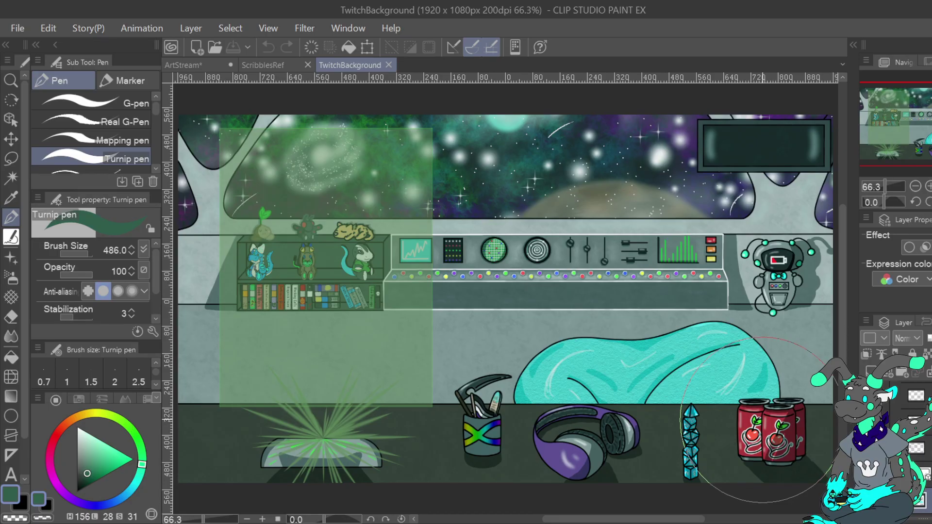
{"action": "left_click", "coordinate": [213, 65]}
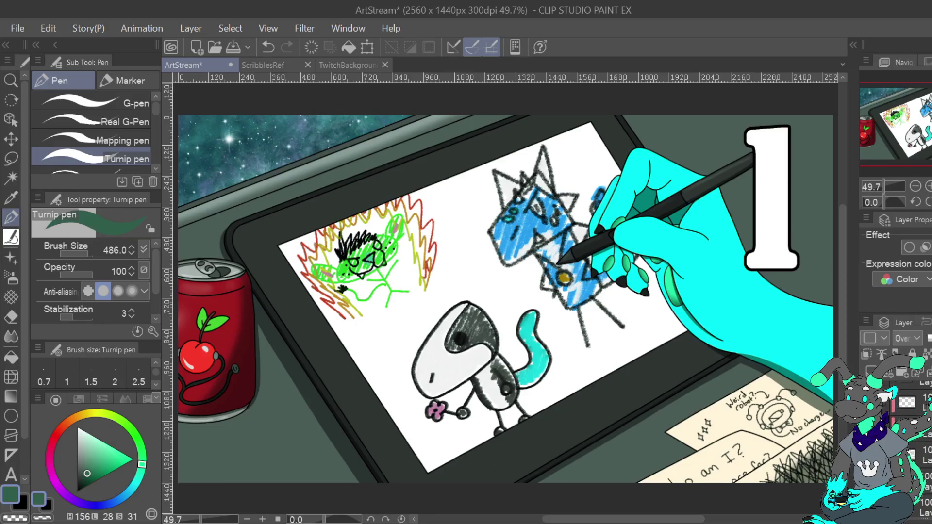
Select the tabletop's layer in the illustration and add a new layer above it
{"action": "scroll", "coordinate": [917, 427], "scroll_direction": "up", "scroll_amount": 2}
{"action": "left_click", "coordinate": [918, 442]}
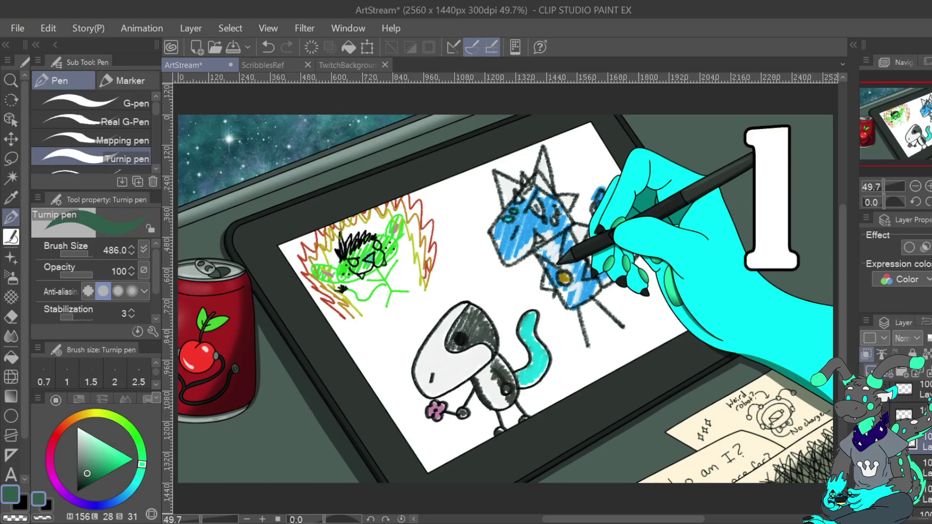
{"action": "scroll", "coordinate": [918, 432], "scroll_direction": "down", "scroll_amount": 3}
{"action": "left_click", "coordinate": [919, 435]}
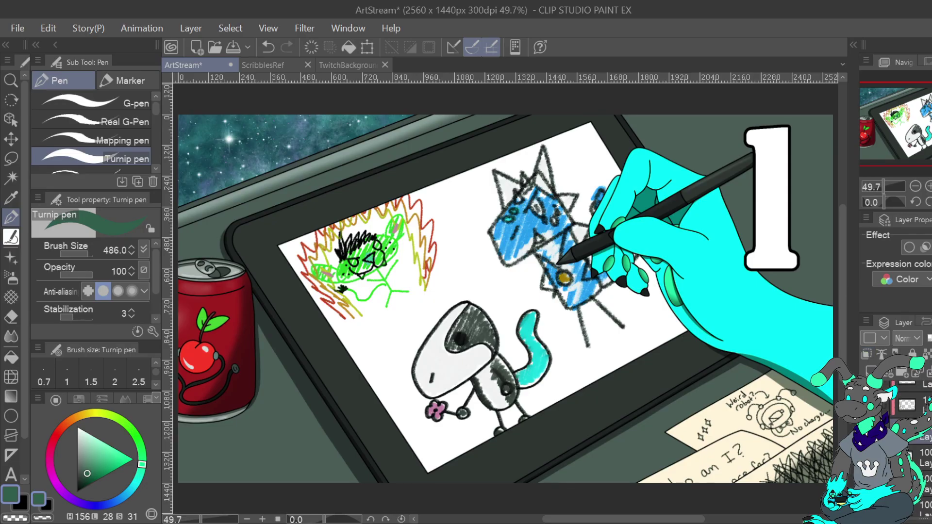
{"action": "left_click", "coordinate": [870, 370]}
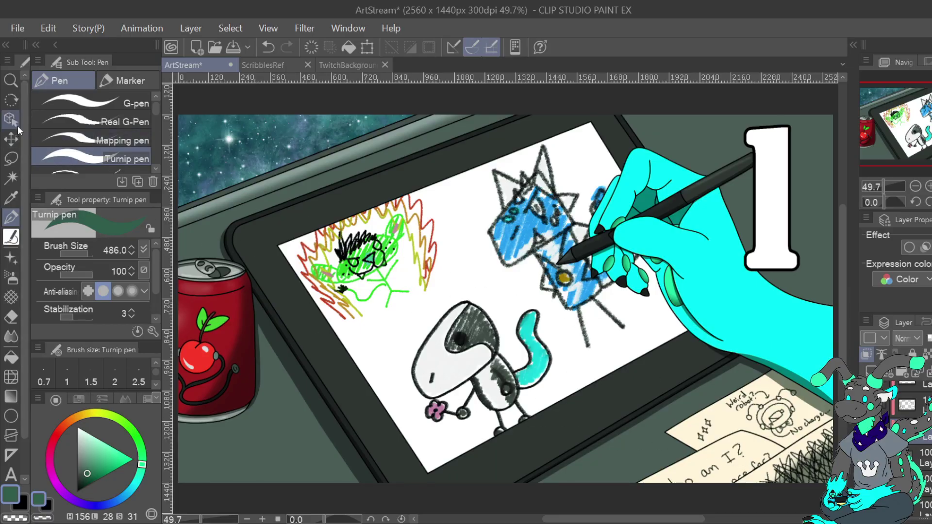
Auto-select the tabletop area between the can and the tablet with reference to all layers, undoing the first selection and reselecting
{"action": "left_click", "coordinate": [10, 178]}
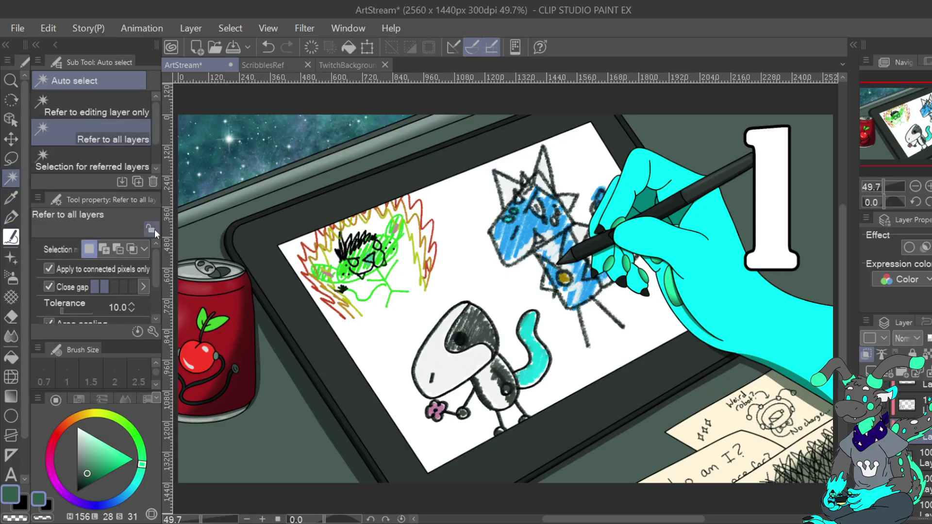
{"action": "left_click", "coordinate": [290, 432]}
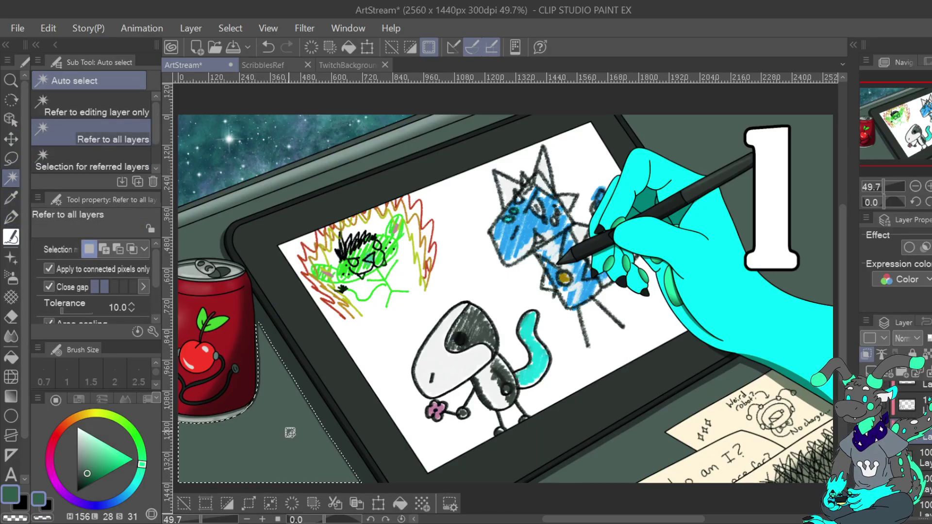
{"action": "left_click", "coordinate": [269, 47]}
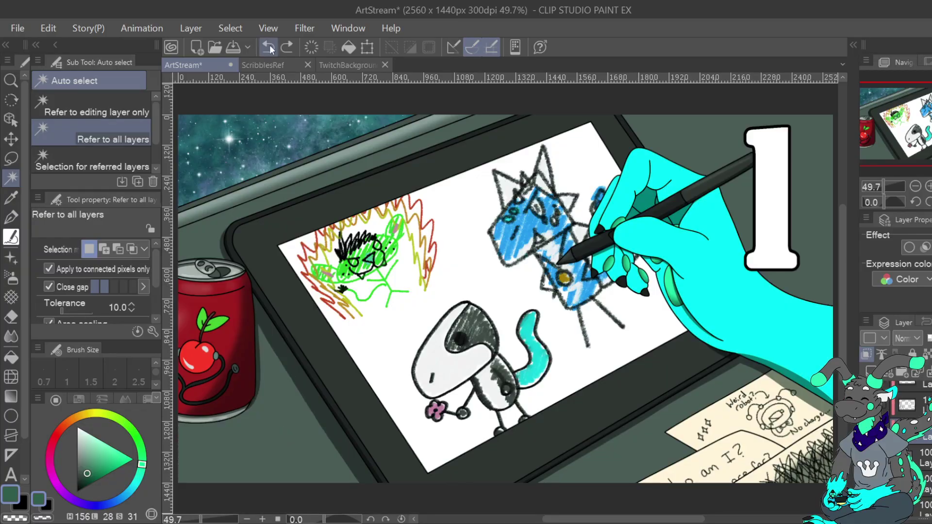
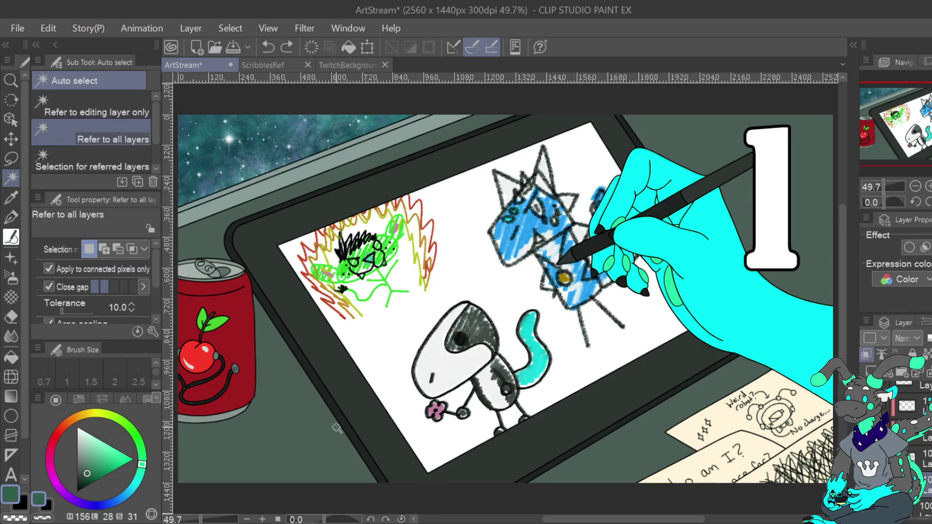
{"action": "left_click", "coordinate": [294, 454]}
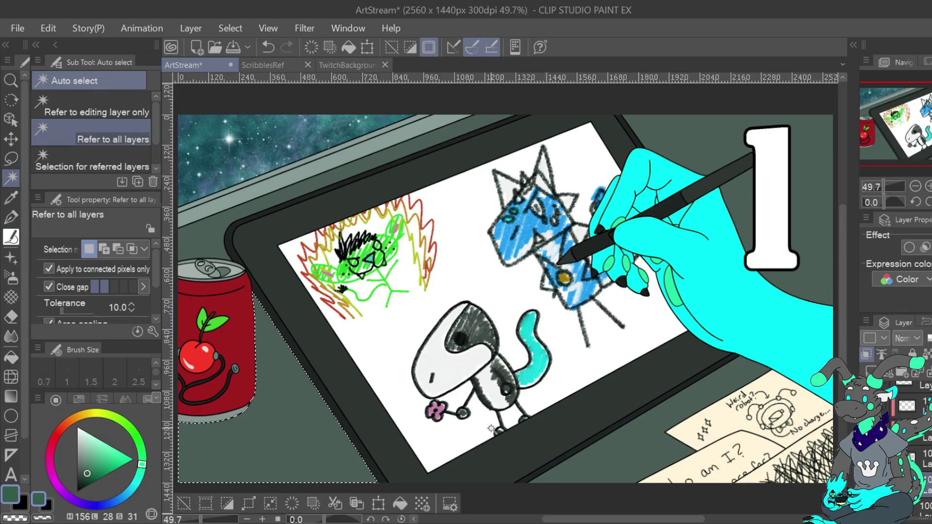
Look through the decoration and watercolor brush presets, and save the illustration
{"action": "left_click", "coordinate": [10, 277]}
{"action": "mouse_move", "coordinate": [156, 113]}
{"action": "left_mouse_down"}
{"action": "mouse_move", "coordinate": [156, 157]}
{"action": "mouse_move", "coordinate": [152, 110]}
{"action": "left_mouse_up"}
{"action": "key", "text": "b"}
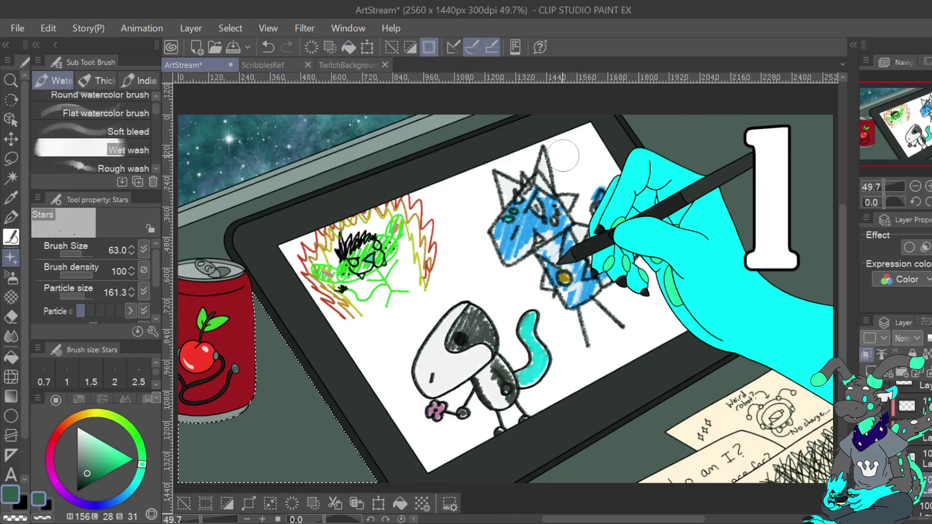
{"action": "left_click", "coordinate": [17, 27]}
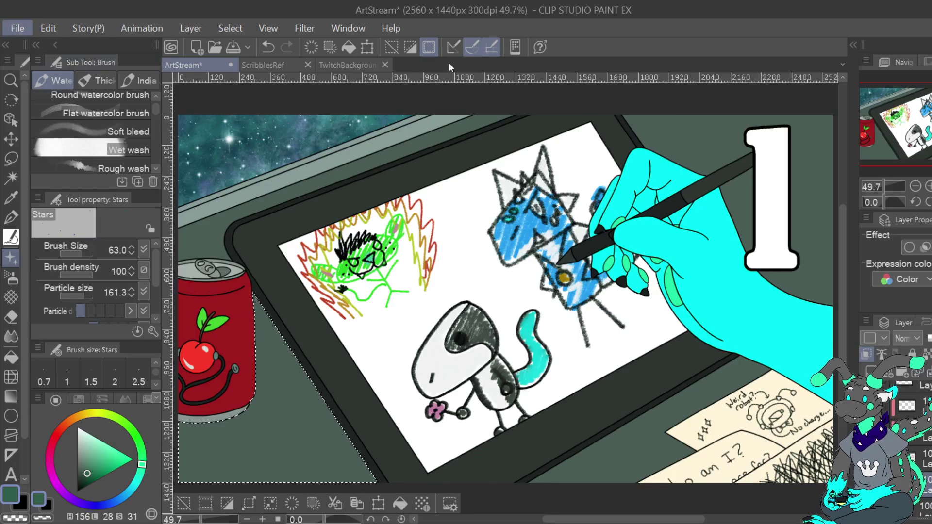
{"action": "key", "text": "ctrl+s"}
Look through the image materials and the downloaded materials for a texture that suits the tabletop
{"action": "left_click", "coordinate": [854, 44]}
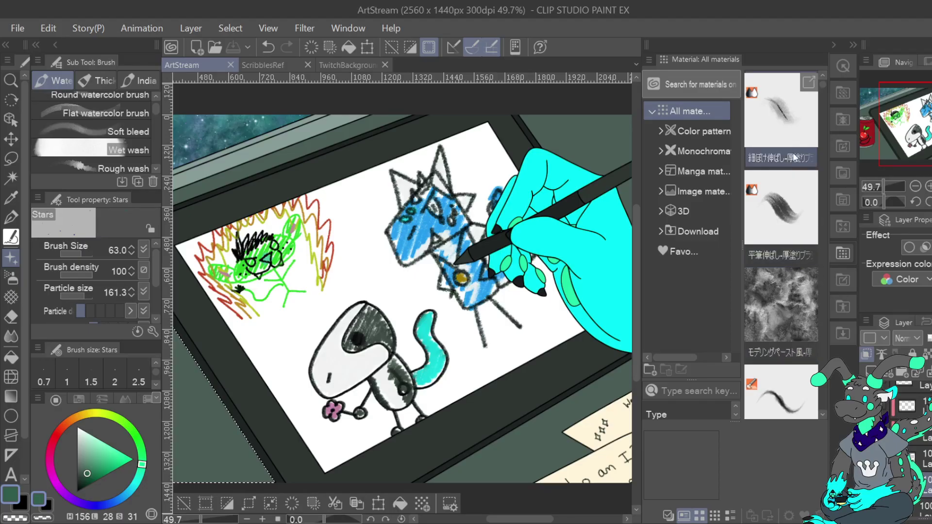
{"action": "left_click", "coordinate": [717, 197]}
{"action": "left_click_drag", "start_coordinate": [824, 86], "coordinate": [830, 408]}
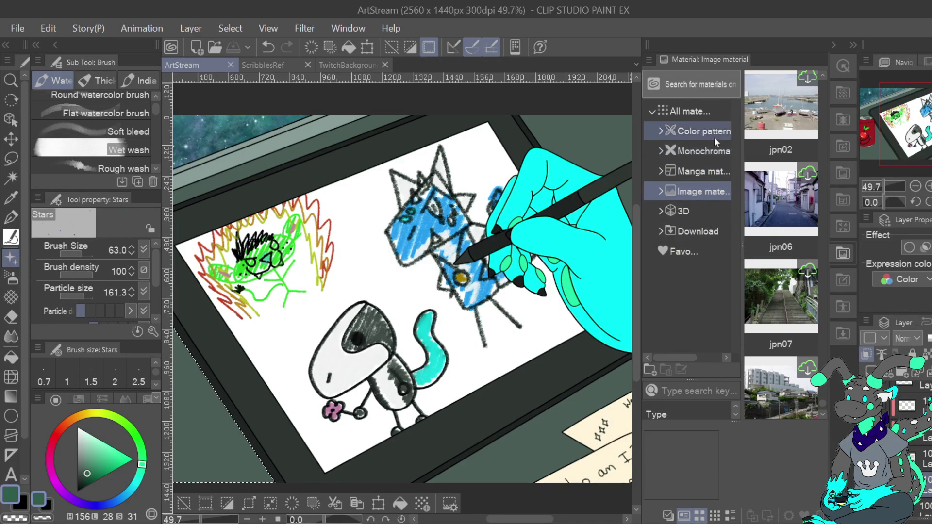
{"action": "left_click", "coordinate": [661, 233]}
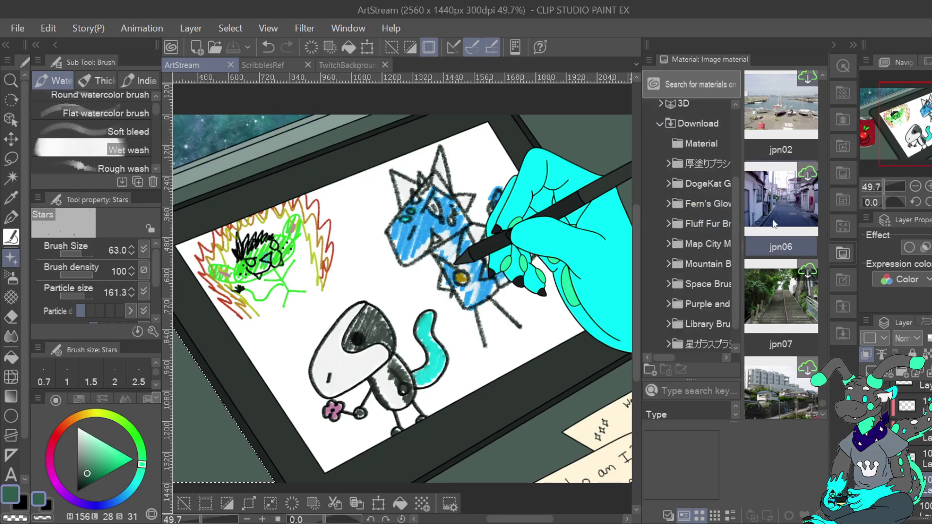
{"action": "left_click", "coordinate": [711, 145]}
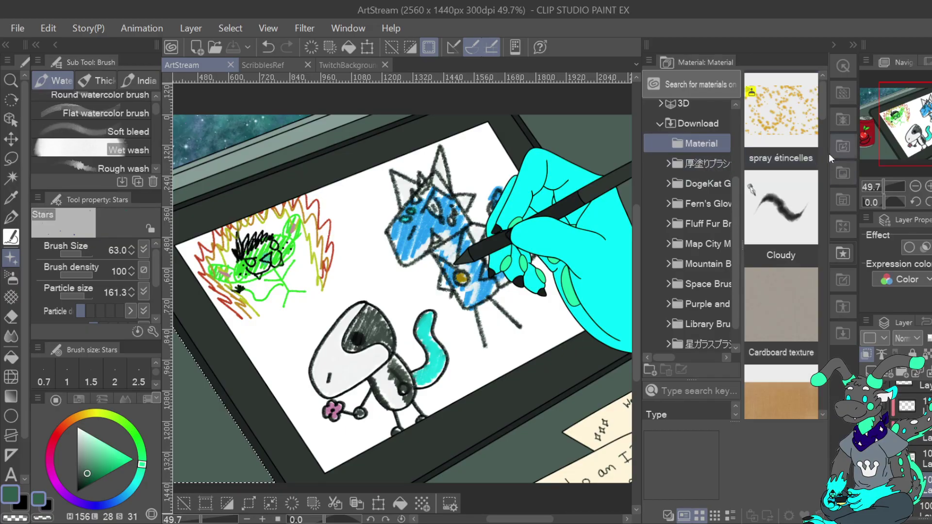
{"action": "left_click_drag", "start_coordinate": [821, 101], "coordinate": [826, 188]}
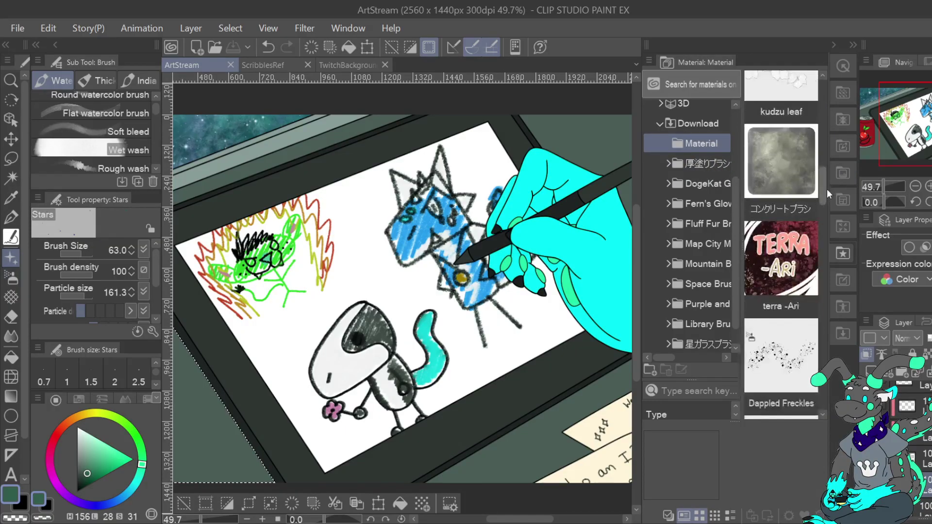
{"action": "left_click", "coordinate": [806, 170]}
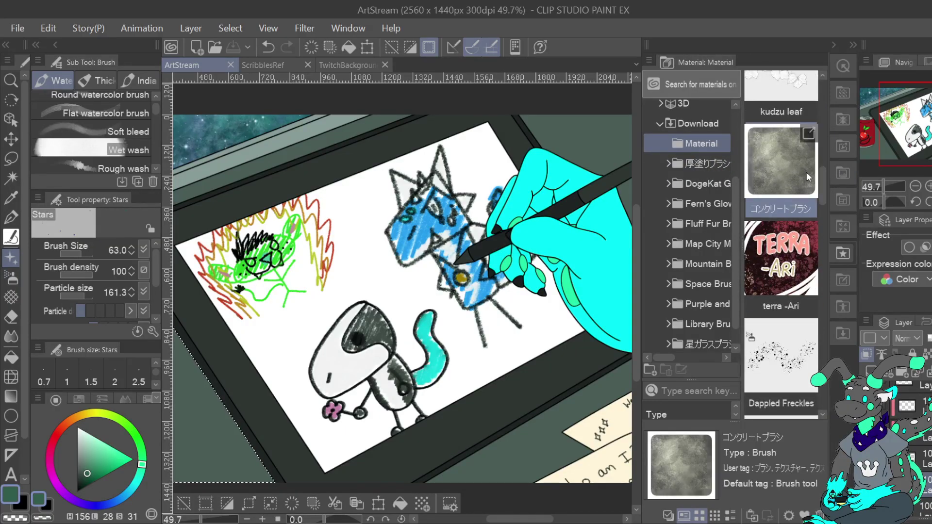
{"action": "mouse_move", "coordinate": [823, 188]}
{"action": "left_mouse_down"}
{"action": "mouse_move", "coordinate": [829, 392]}
{"action": "mouse_move", "coordinate": [826, 92]}
{"action": "left_mouse_up"}
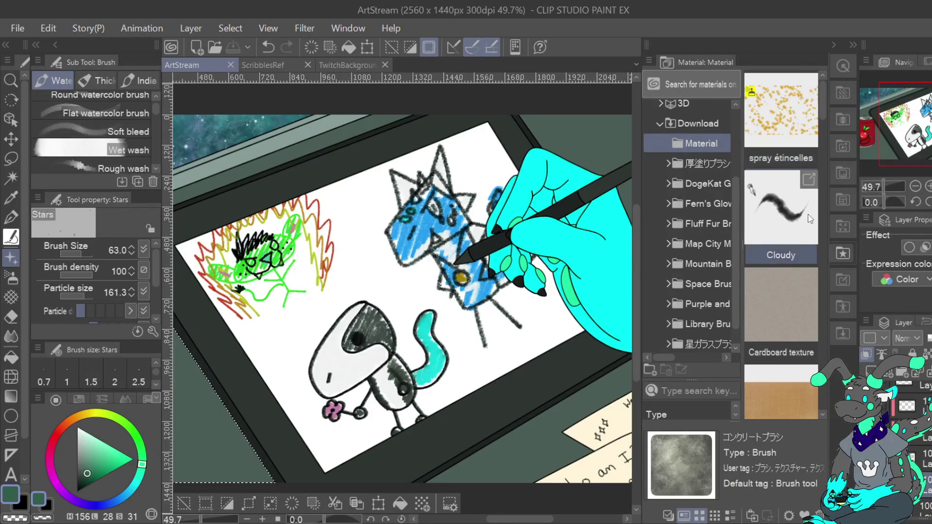
Add the Cardboard texture material to the selected tabletop area between the can and the tablet
{"action": "left_click", "coordinate": [796, 303]}
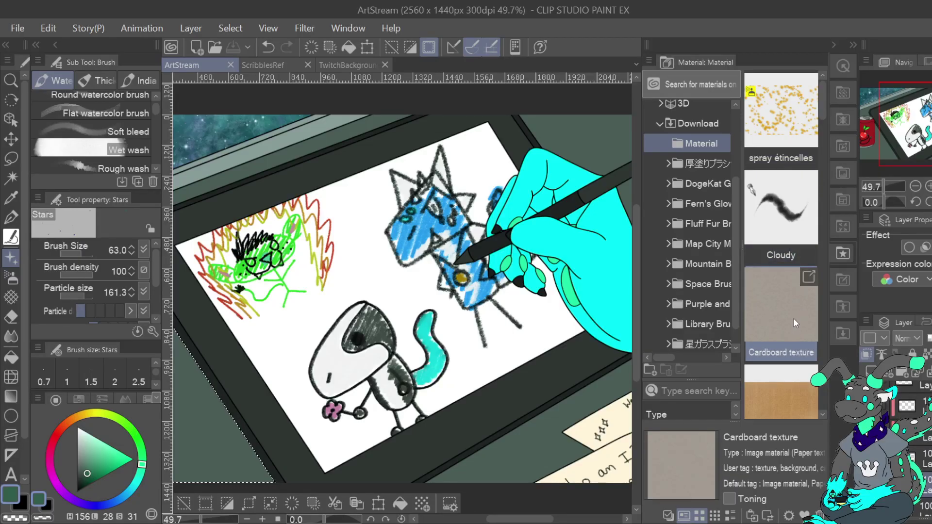
{"action": "key", "text": "o"}
{"action": "key", "text": "ctrl+d"}
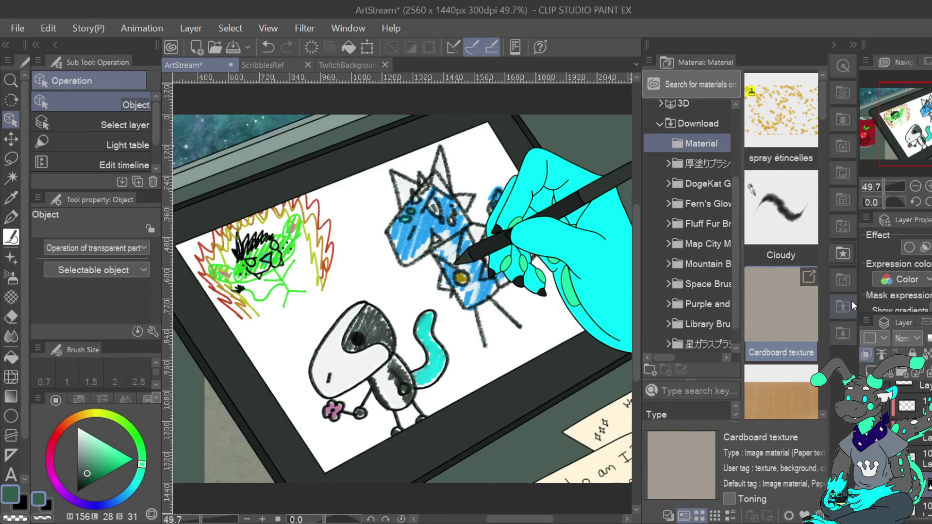
{"action": "left_click_drag", "start_coordinate": [926, 138], "coordinate": [894, 138]}
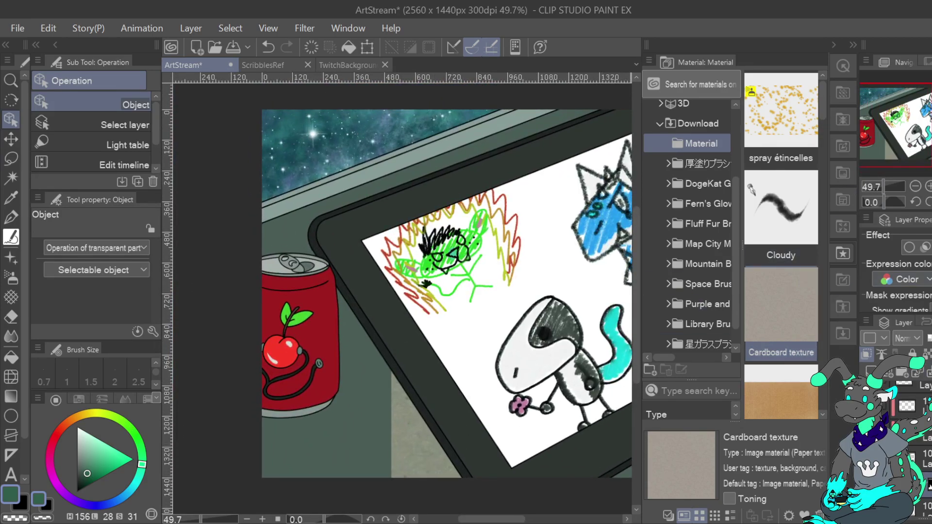
{"action": "left_click", "coordinate": [849, 46]}
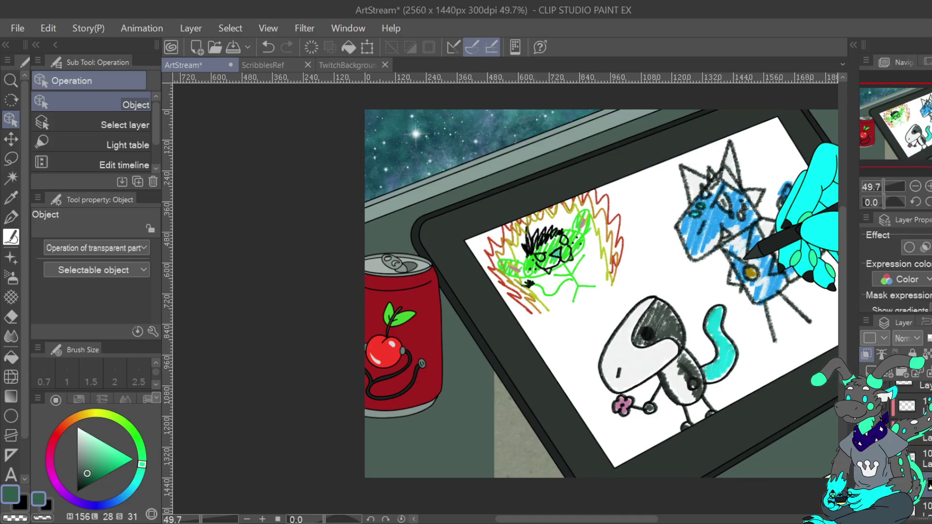
Try to move the cardboard texture towards the can with a Scale/Rotate transformation
{"action": "key", "text": "ctrl+t"}
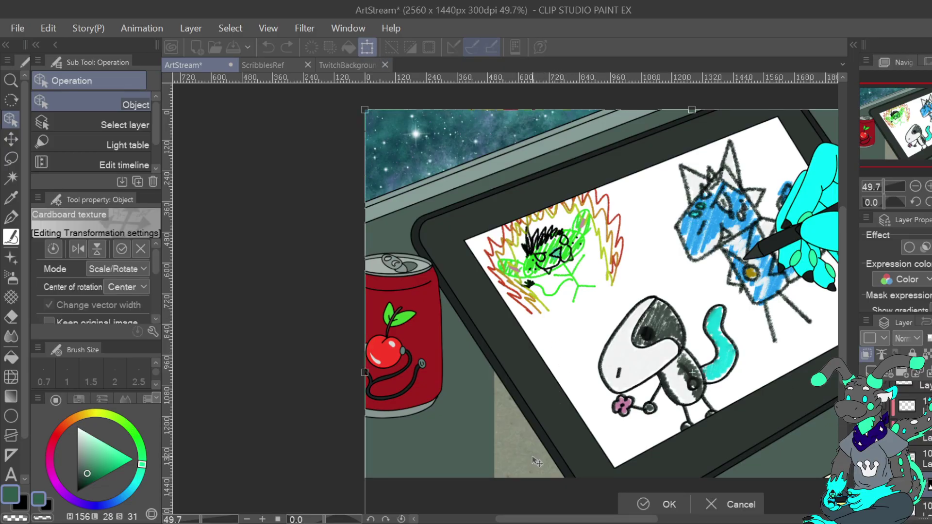
{"action": "left_click_drag", "start_coordinate": [428, 466], "coordinate": [428, 398]}
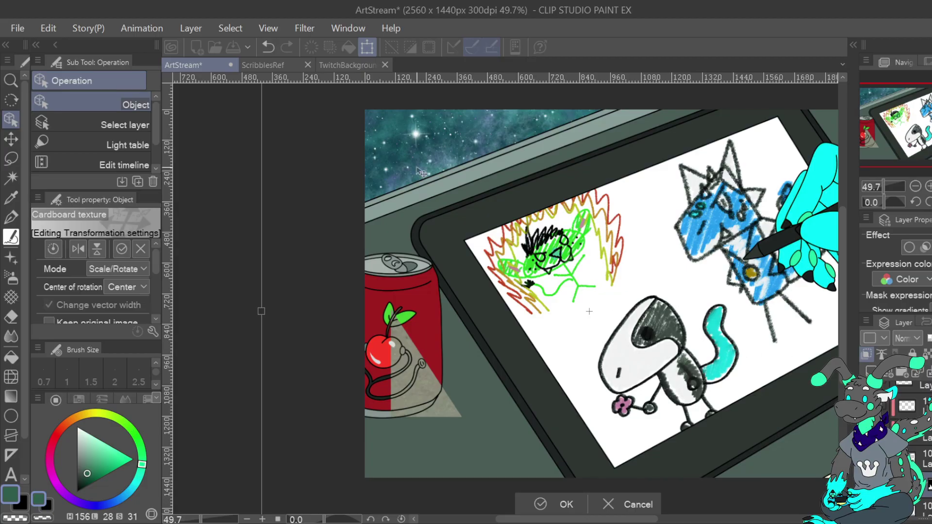
{"action": "left_click", "coordinate": [269, 47]}
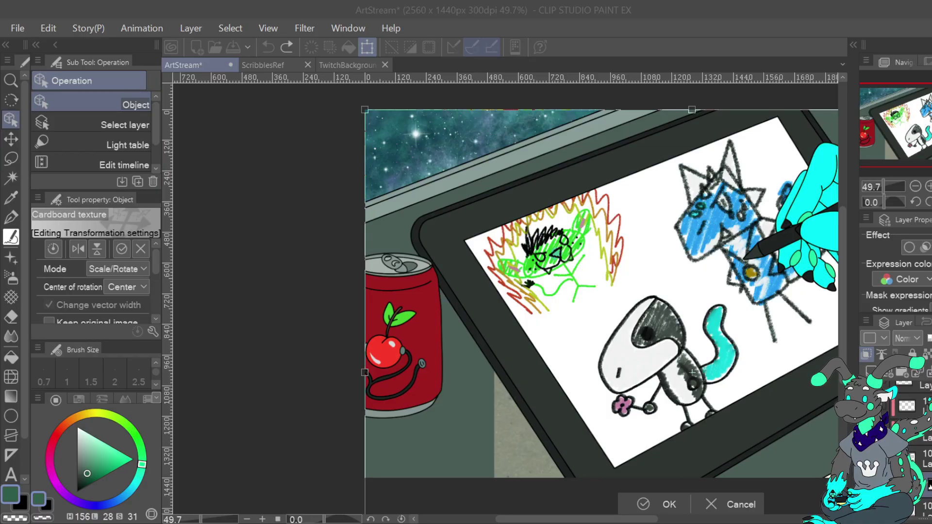
{"action": "left_click", "coordinate": [732, 503]}
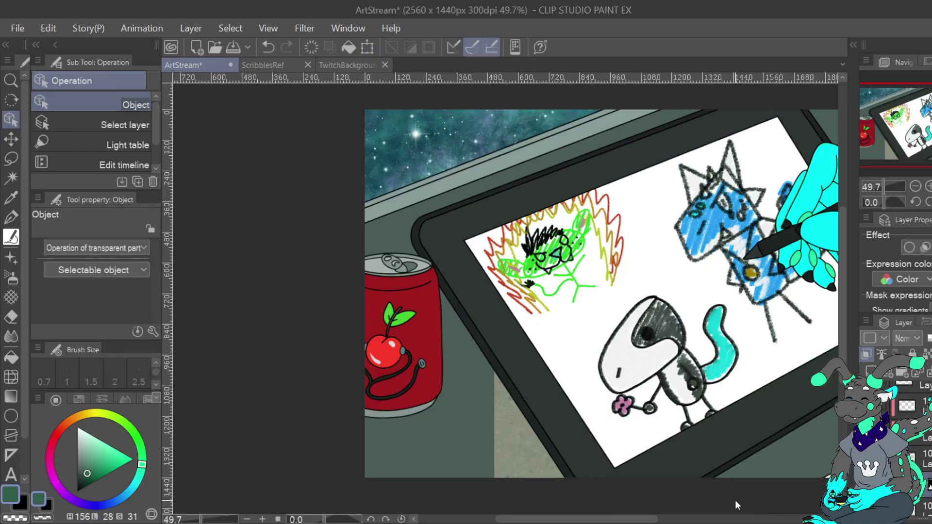
Undo the cardboard texture, clear the tabletop selection and turn the scene's shading back on
{"action": "left_click", "coordinate": [268, 48]}
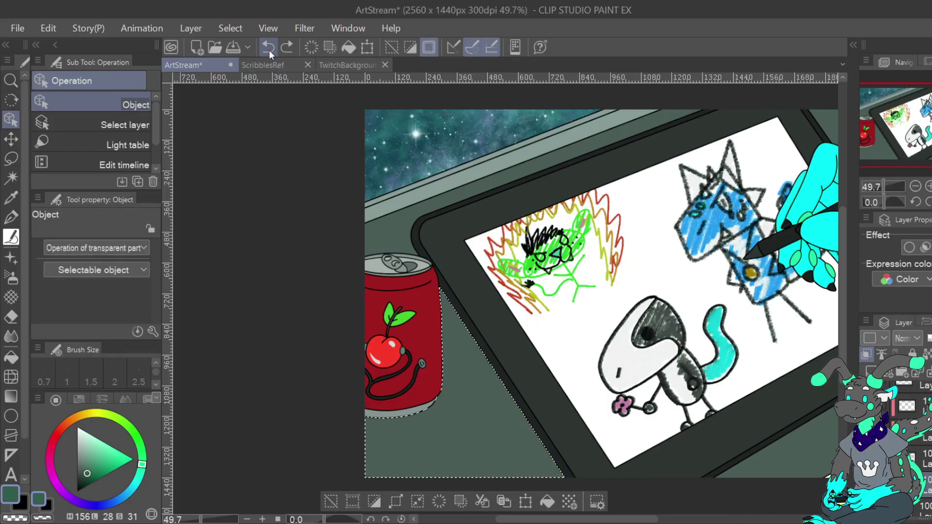
{"action": "left_click", "coordinate": [331, 502]}
{"action": "scroll", "coordinate": [911, 439], "scroll_direction": "down", "scroll_amount": 3}
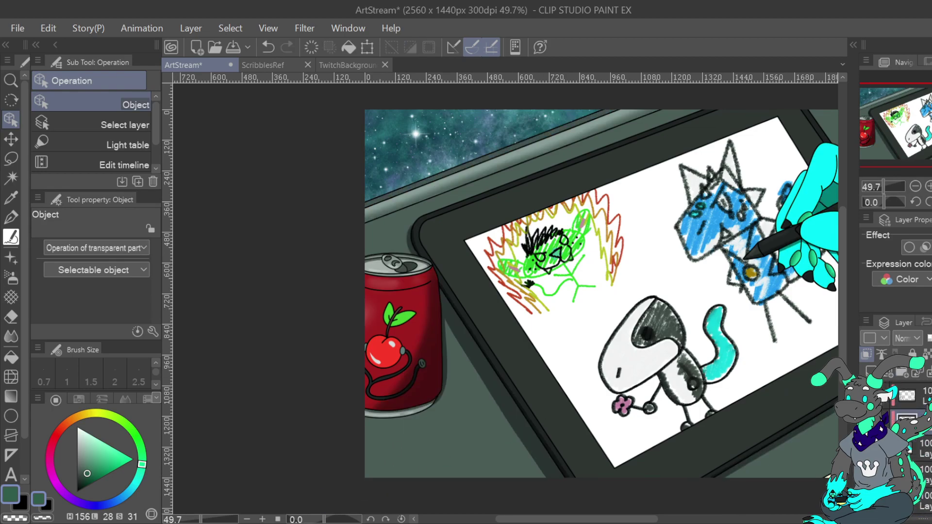
{"action": "key", "text": "ctrl+0"}
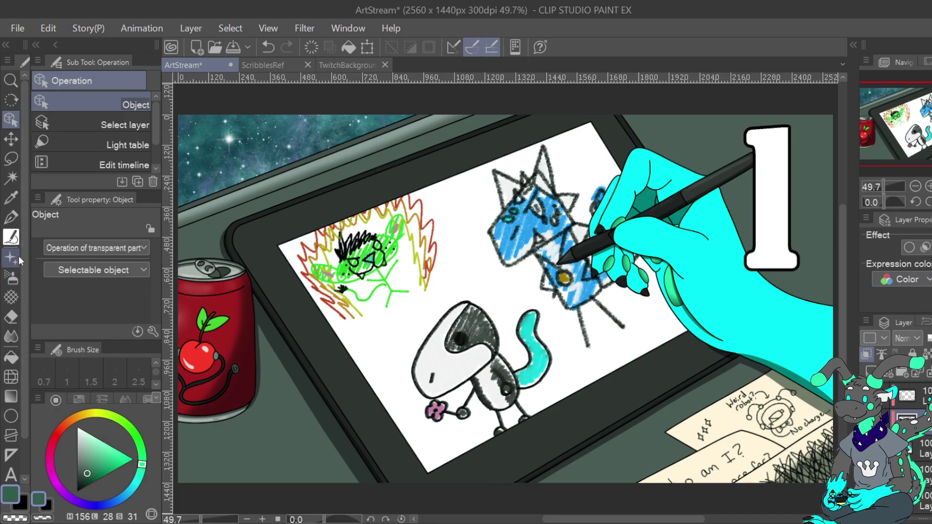
Switch to the Pencil at size 5 and set the drawing colour to dark red (H 6, L 29, S 100)
{"action": "left_click", "coordinate": [11, 237]}
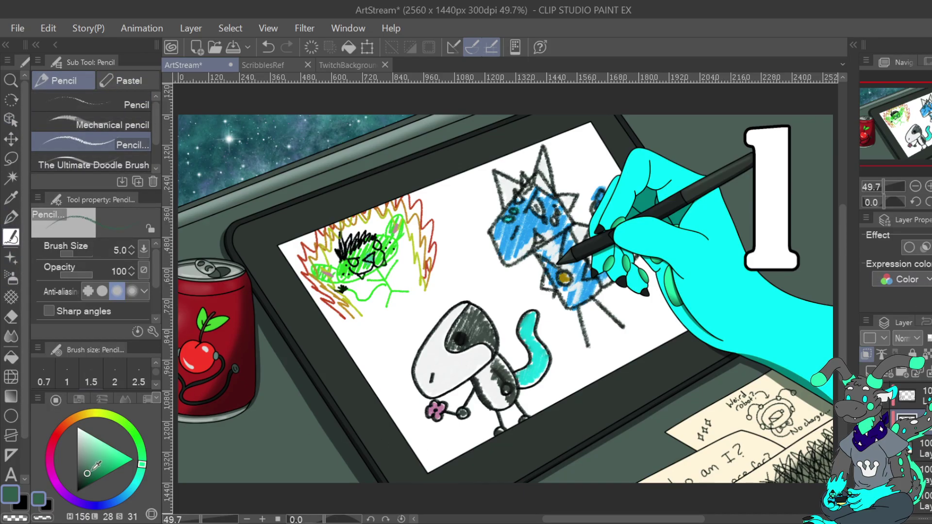
{"action": "left_click", "coordinate": [58, 432]}
{"action": "left_click", "coordinate": [100, 467]}
{"action": "left_click", "coordinate": [58, 432]}
{"action": "left_click_drag", "start_coordinate": [104, 465], "coordinate": [110, 472]}
Examine the robot doodle on the note up close and compare it with the robot in the TwitchBackground drawing
{"action": "left_click", "coordinate": [928, 201]}
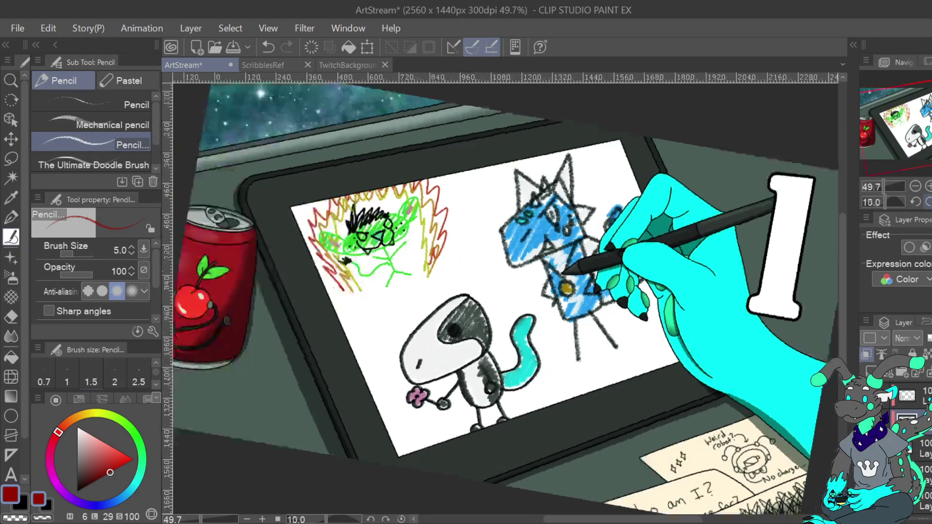
{"action": "left_click", "coordinate": [928, 202]}
{"action": "left_click", "coordinate": [928, 202]}
{"action": "scroll", "coordinate": [505, 291], "scroll_direction": "down", "scroll_amount": 5}
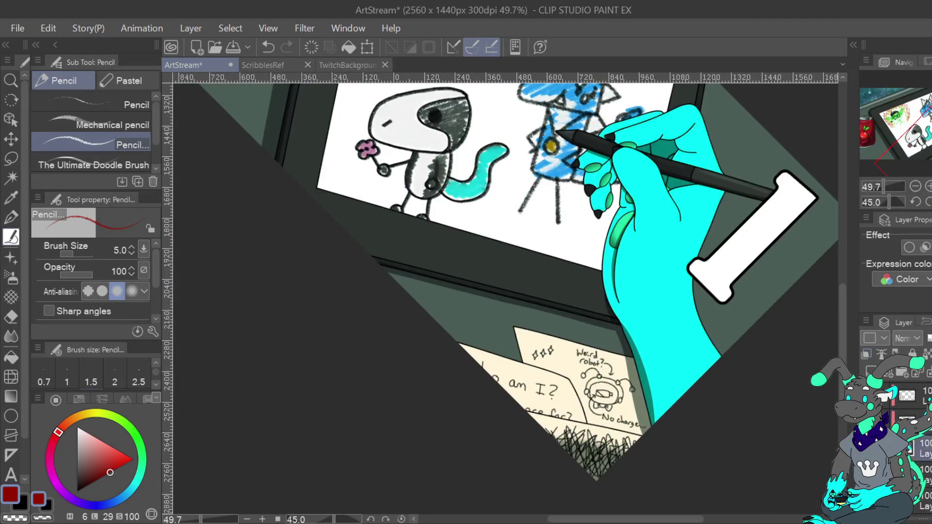
{"action": "scroll", "coordinate": [903, 447], "scroll_direction": "down", "scroll_amount": 3}
{"action": "left_click", "coordinate": [866, 400]}
{"action": "left_click", "coordinate": [866, 401]}
{"action": "left_click", "coordinate": [927, 186]}
{"action": "left_click", "coordinate": [928, 186]}
{"action": "left_click", "coordinate": [928, 186]}
{"action": "left_click_drag", "start_coordinate": [907, 145], "coordinate": [931, 151]}
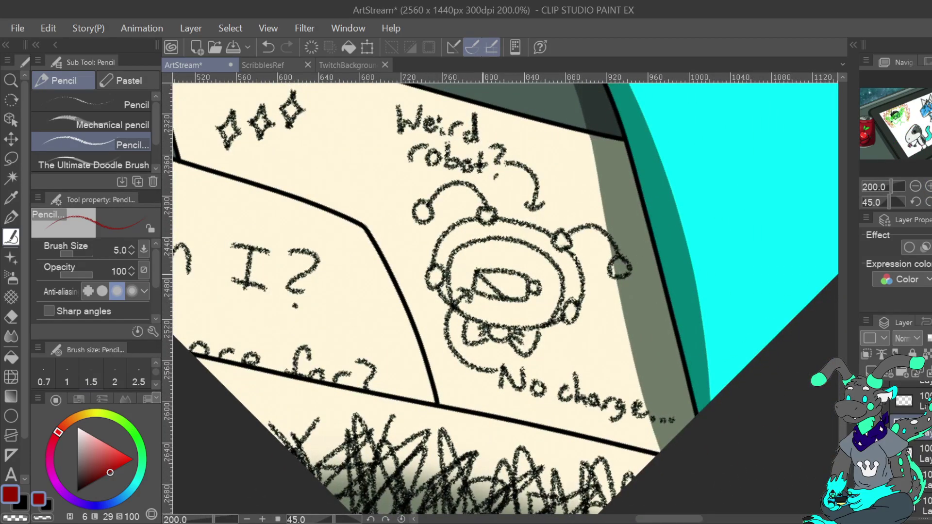
{"action": "left_click", "coordinate": [342, 65]}
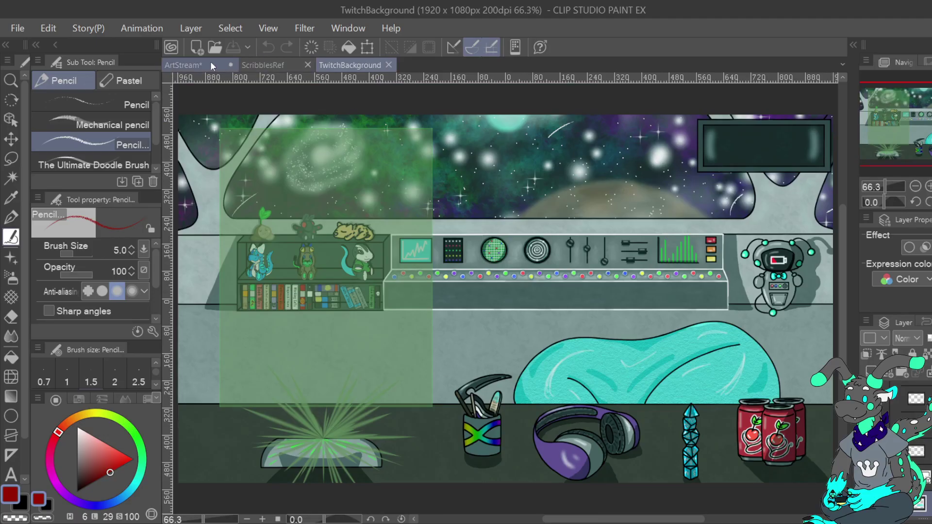
{"action": "left_click", "coordinate": [183, 64]}
Try colouring the robot doodle's battery corner in dark red, H 6 L 43 S 81 and H 6 L 57 S 93, undoing each attempt
{"action": "mouse_move", "coordinate": [478, 282]}
{"action": "left_mouse_down"}
{"action": "mouse_move", "coordinate": [491, 291]}
{"action": "mouse_move", "coordinate": [481, 287]}
{"action": "left_mouse_up"}
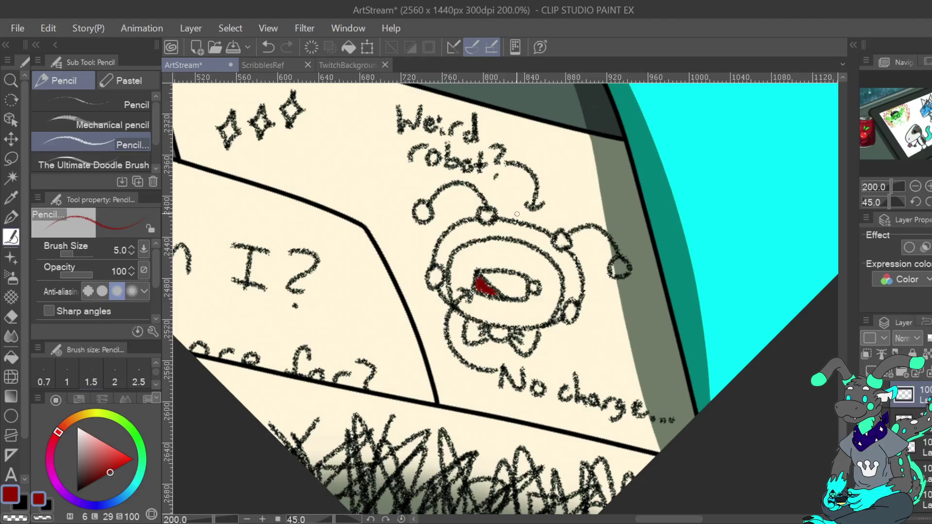
{"action": "left_click", "coordinate": [267, 47]}
{"action": "left_click", "coordinate": [267, 47]}
{"action": "mouse_move", "coordinate": [113, 467]}
{"action": "left_mouse_down"}
{"action": "mouse_move", "coordinate": [125, 459]}
{"action": "mouse_move", "coordinate": [116, 462]}
{"action": "left_mouse_up"}
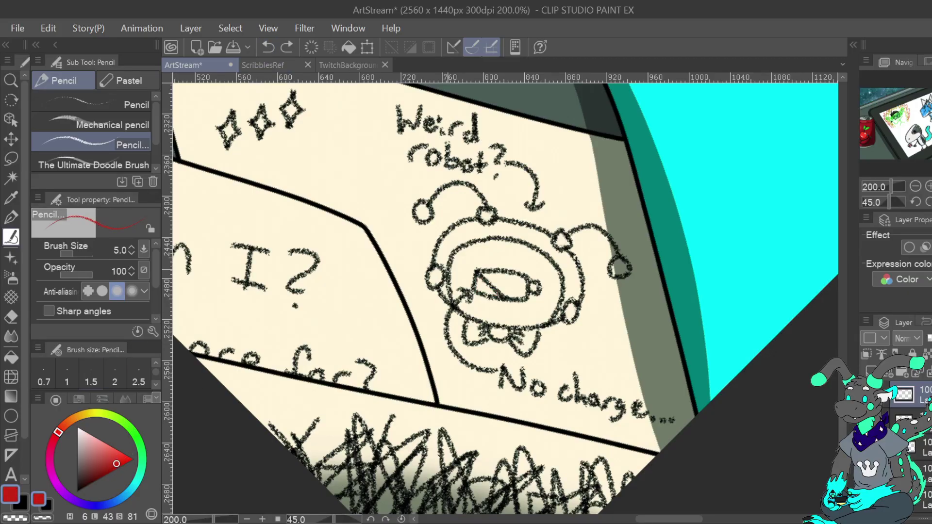
{"action": "left_click_drag", "start_coordinate": [476, 284], "coordinate": [493, 296]}
{"action": "left_click", "coordinate": [268, 48]}
{"action": "left_click", "coordinate": [123, 454]}
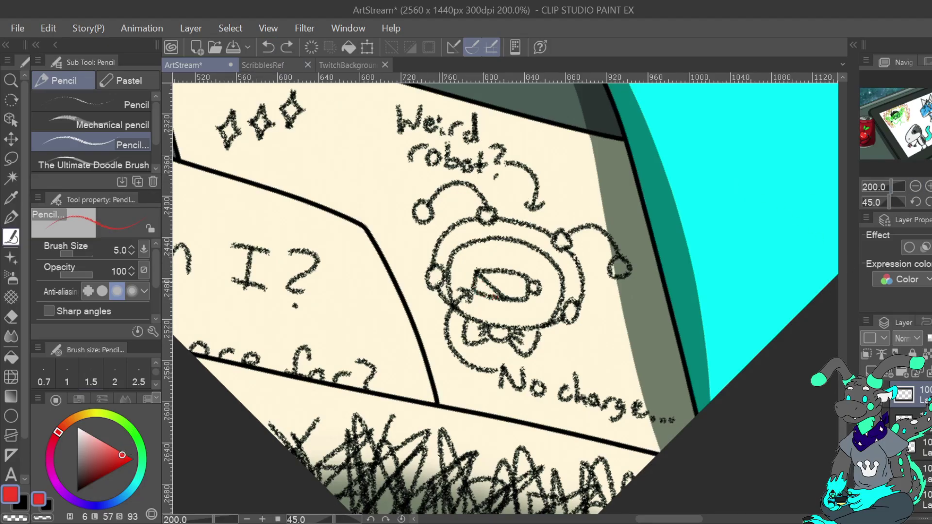
{"action": "left_click_drag", "start_coordinate": [476, 284], "coordinate": [493, 293]}
{"action": "left_click", "coordinate": [268, 47]}
Set the colour to vivid red (H 3, L 46, S 99) and colour the corner of the robot doodle's battery
{"action": "left_click", "coordinate": [60, 430]}
{"action": "left_click_drag", "start_coordinate": [60, 430], "coordinate": [57, 434]}
{"action": "left_click_drag", "start_coordinate": [123, 453], "coordinate": [129, 460]}
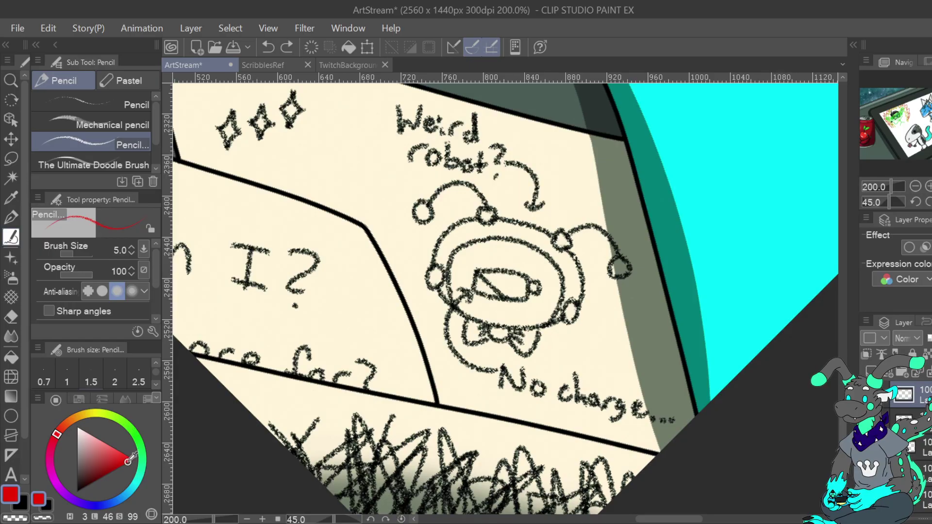
{"action": "left_click_drag", "start_coordinate": [474, 285], "coordinate": [494, 295]}
Undo the last pencil mark, check the whole illustration and save it
{"action": "key", "text": "ctrl+0"}
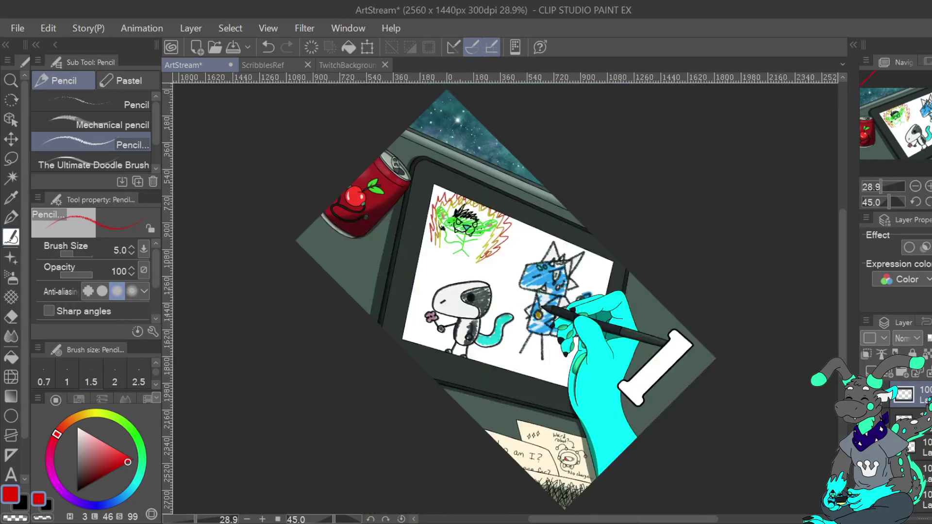
{"action": "key", "text": "ctrl+plus"}
{"action": "key", "text": "ctrl+plus"}
{"action": "key", "text": "ctrl+0"}
{"action": "left_click", "coordinate": [267, 48]}
{"action": "key", "text": "ctrl+at"}
{"action": "key", "text": "ctrl+0"}
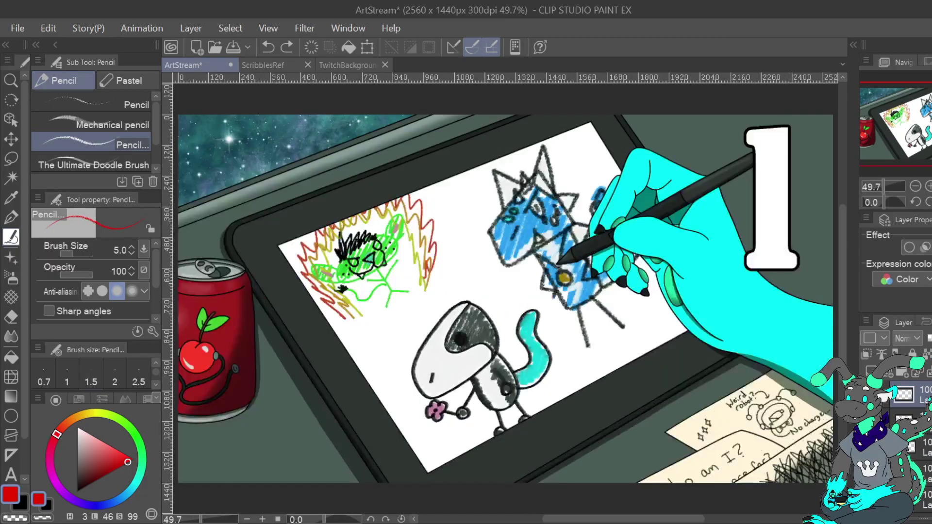
{"action": "left_click", "coordinate": [915, 186]}
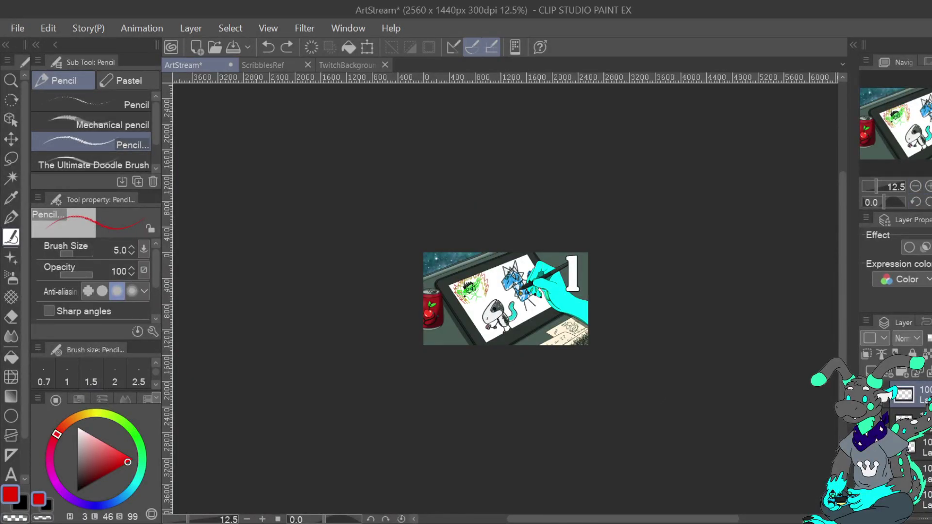
{"action": "key", "text": "ctrl+0"}
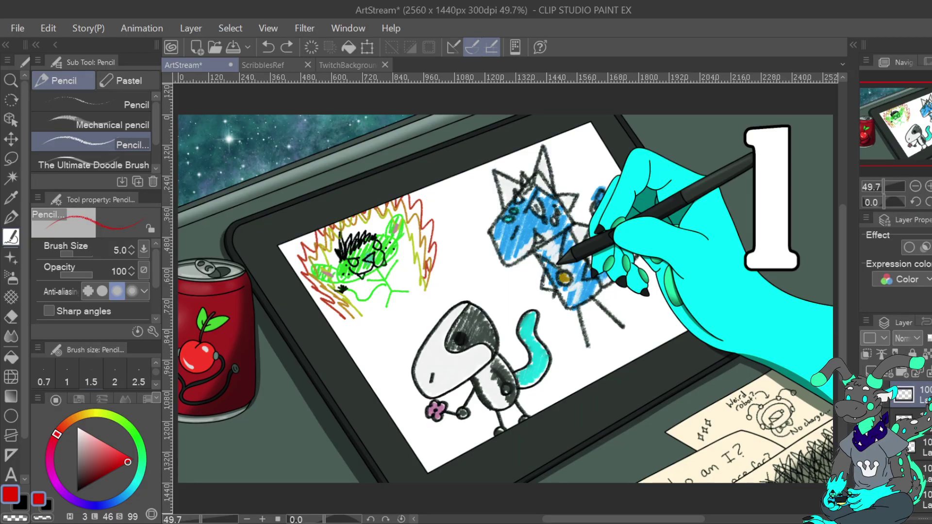
{"action": "key", "text": "alt"}
{"action": "key", "text": "ctrl+s"}
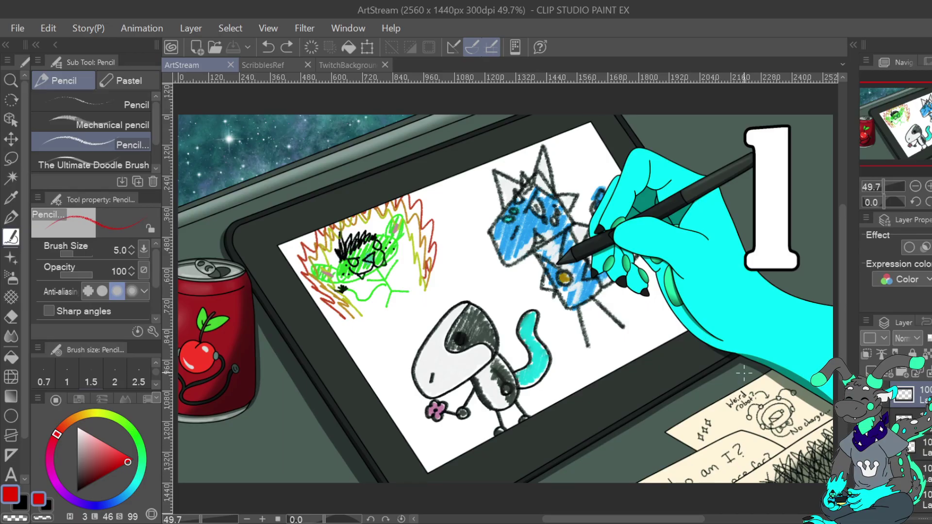
Open the KingdomHearts2 drawing to compare it, and return to the ArtStream illustration
{"action": "left_click", "coordinate": [22, 28]}
{"action": "left_click", "coordinate": [132, 65]}
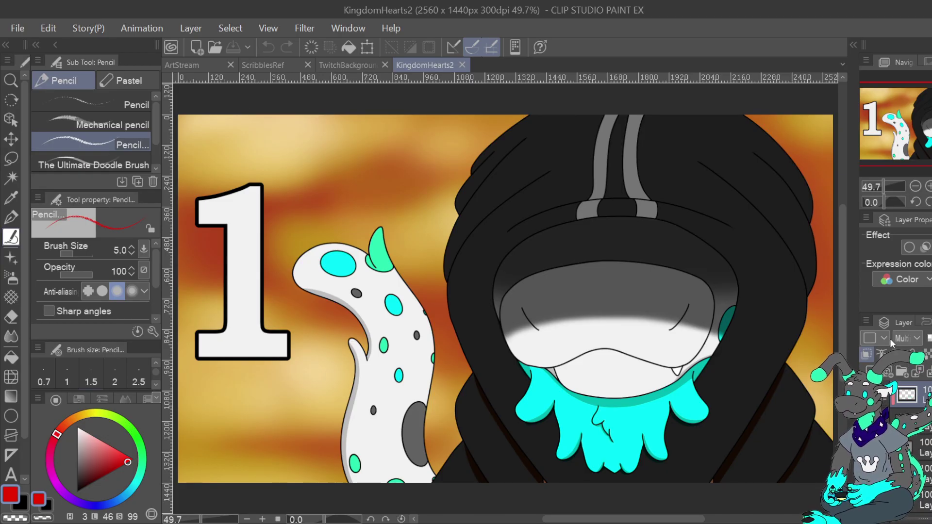
{"action": "left_click", "coordinate": [199, 64]}
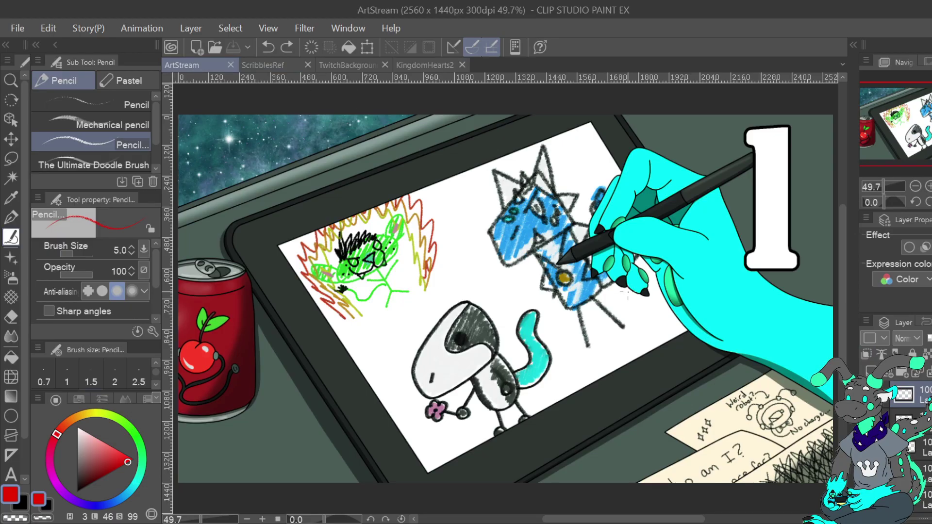